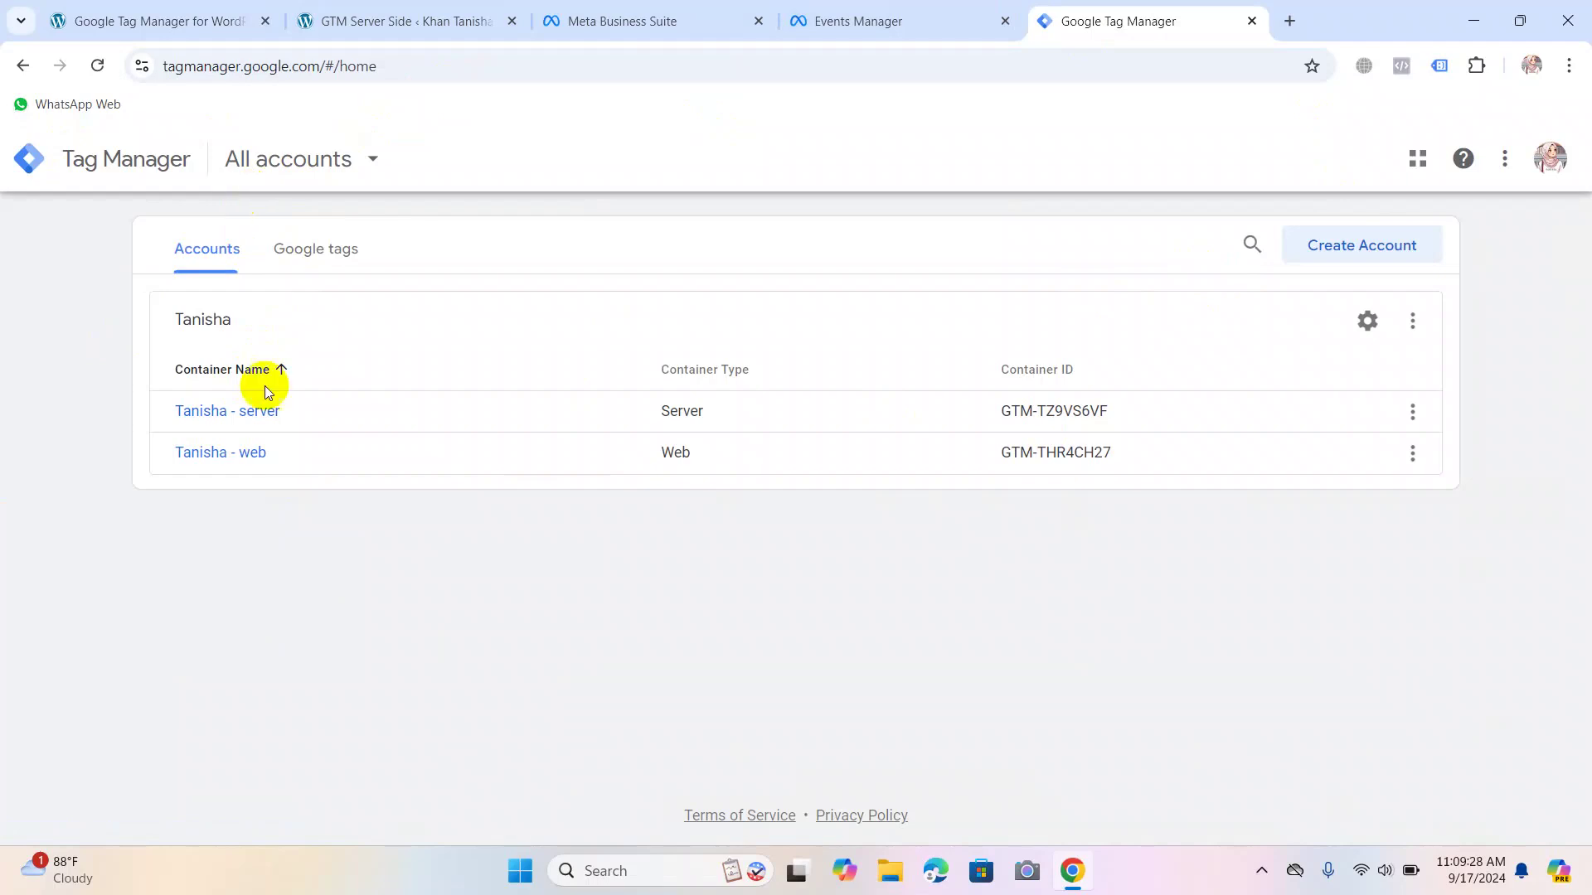
Open the web container's workspace and look through its Install Google Tag Manager code snippets.
{"action": "left_click", "coordinate": [243, 454]}
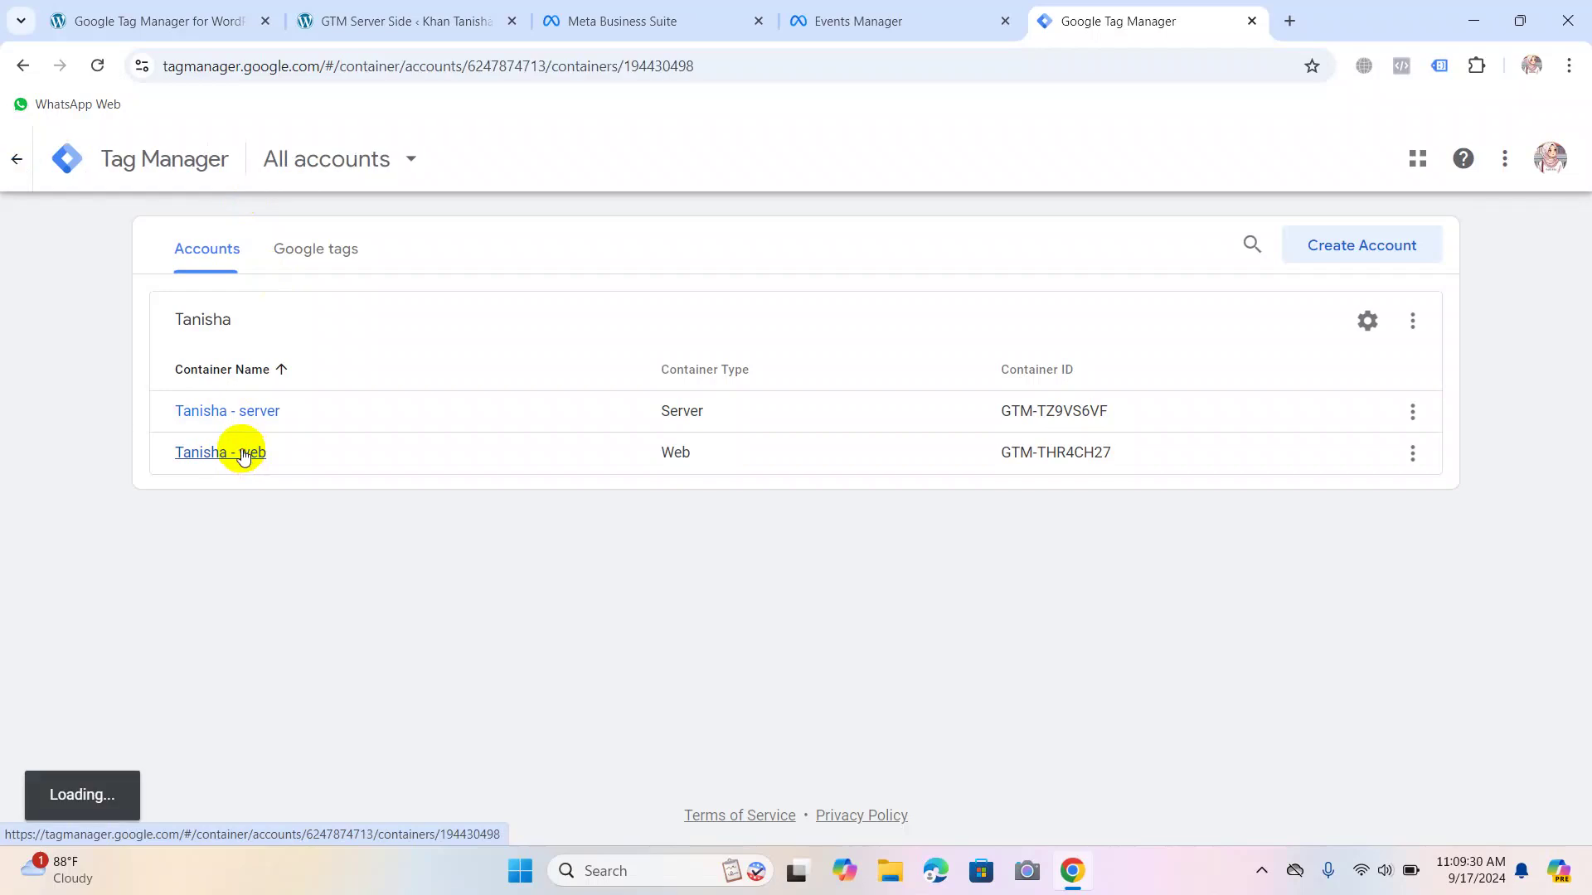
{"action": "left_click", "coordinate": [242, 435]}
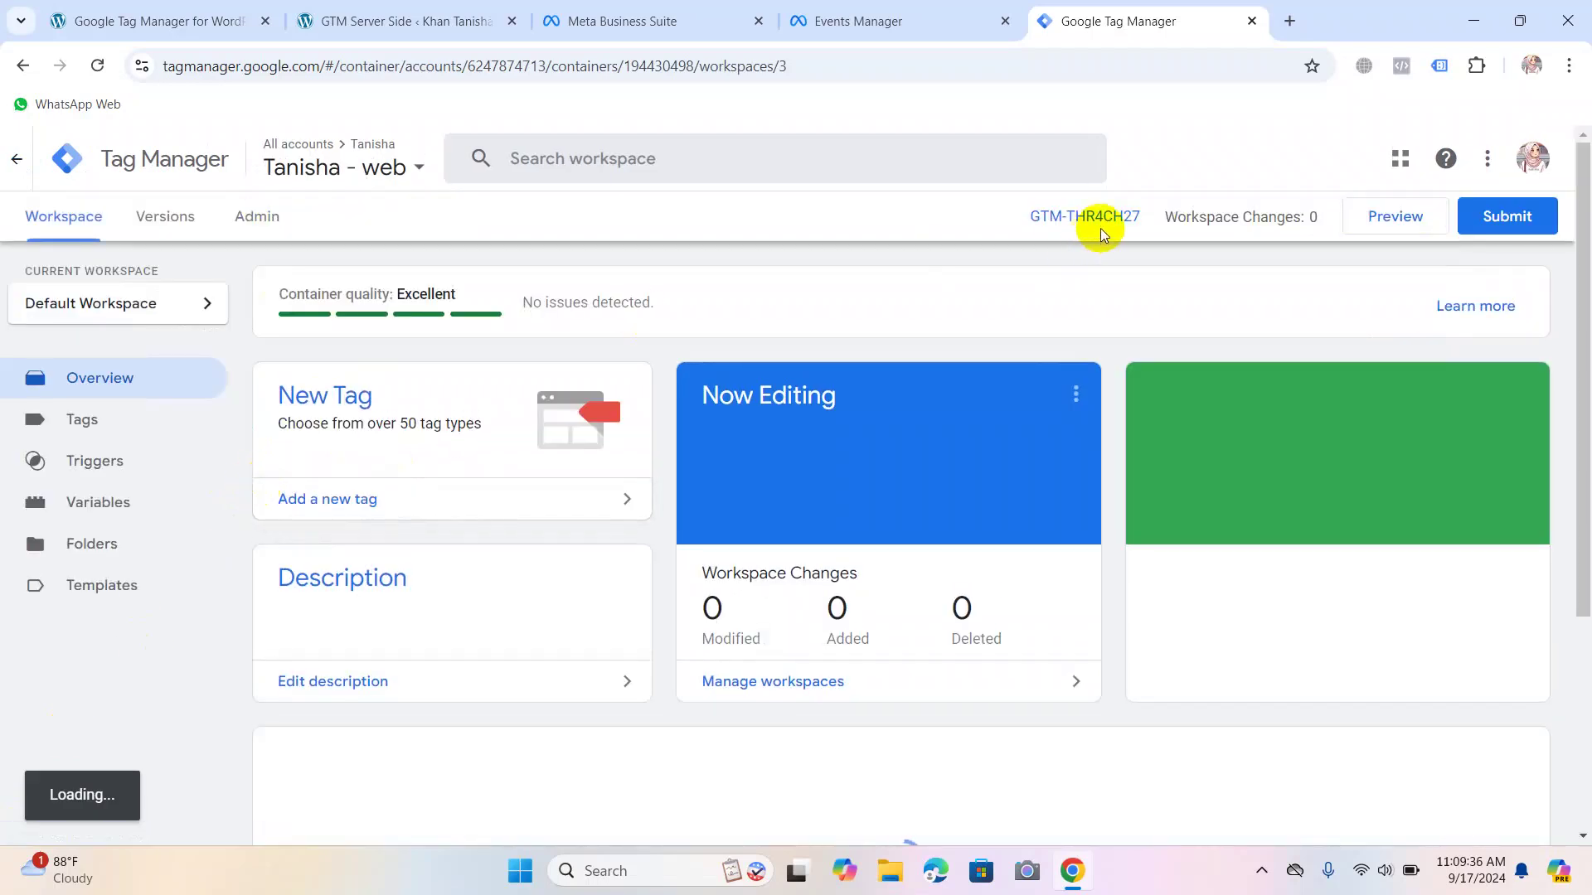
{"action": "left_click", "coordinate": [1111, 218]}
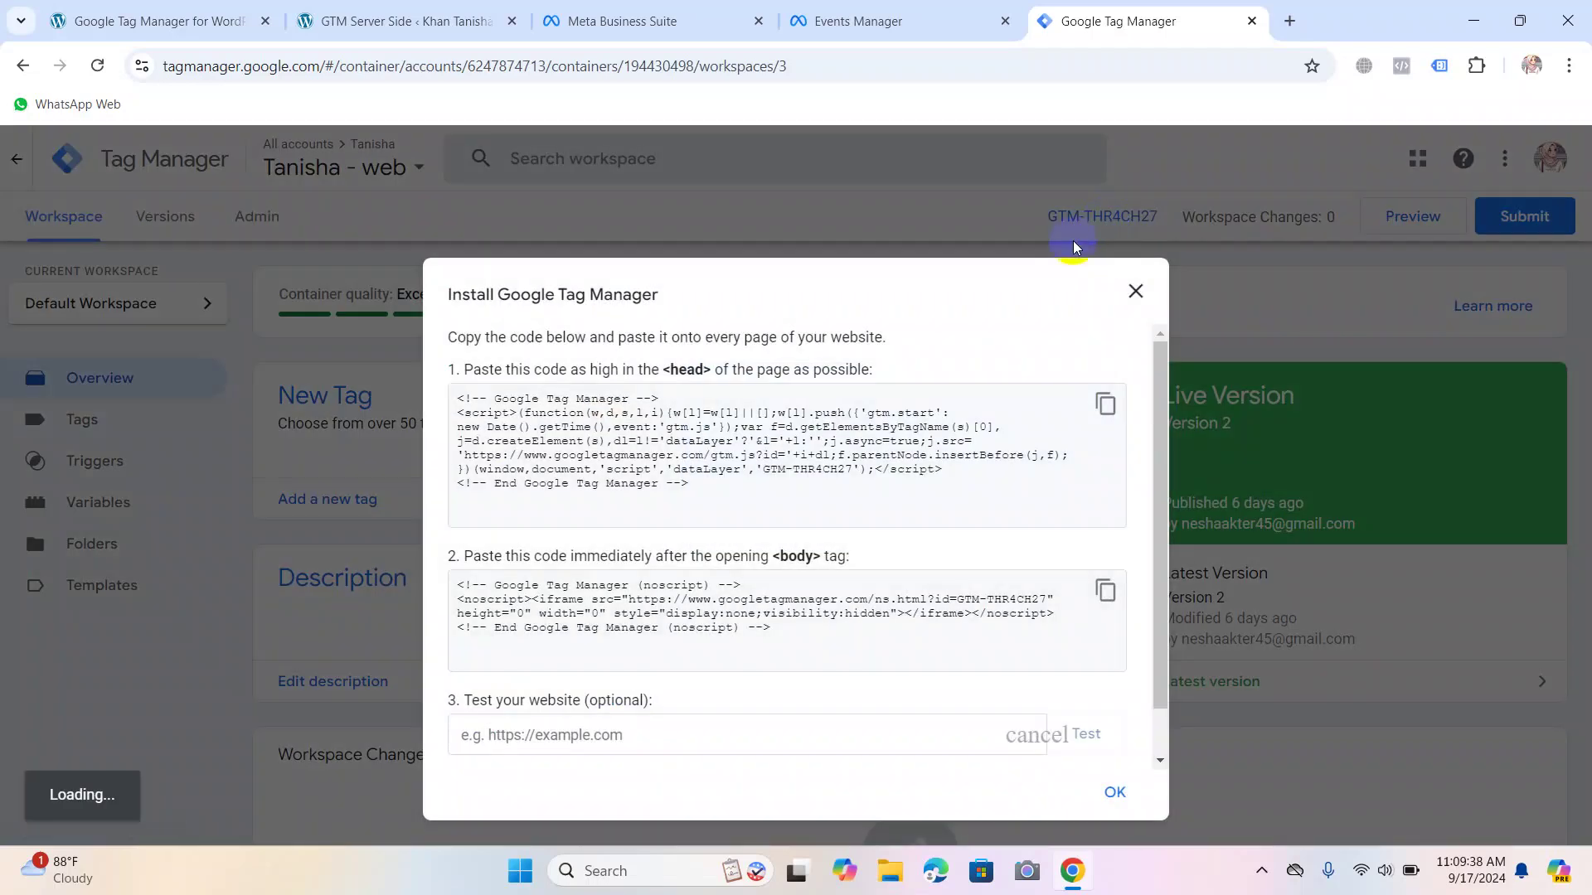
{"action": "scroll", "coordinate": [572, 630], "scroll_direction": "down", "scroll_amount": 1}
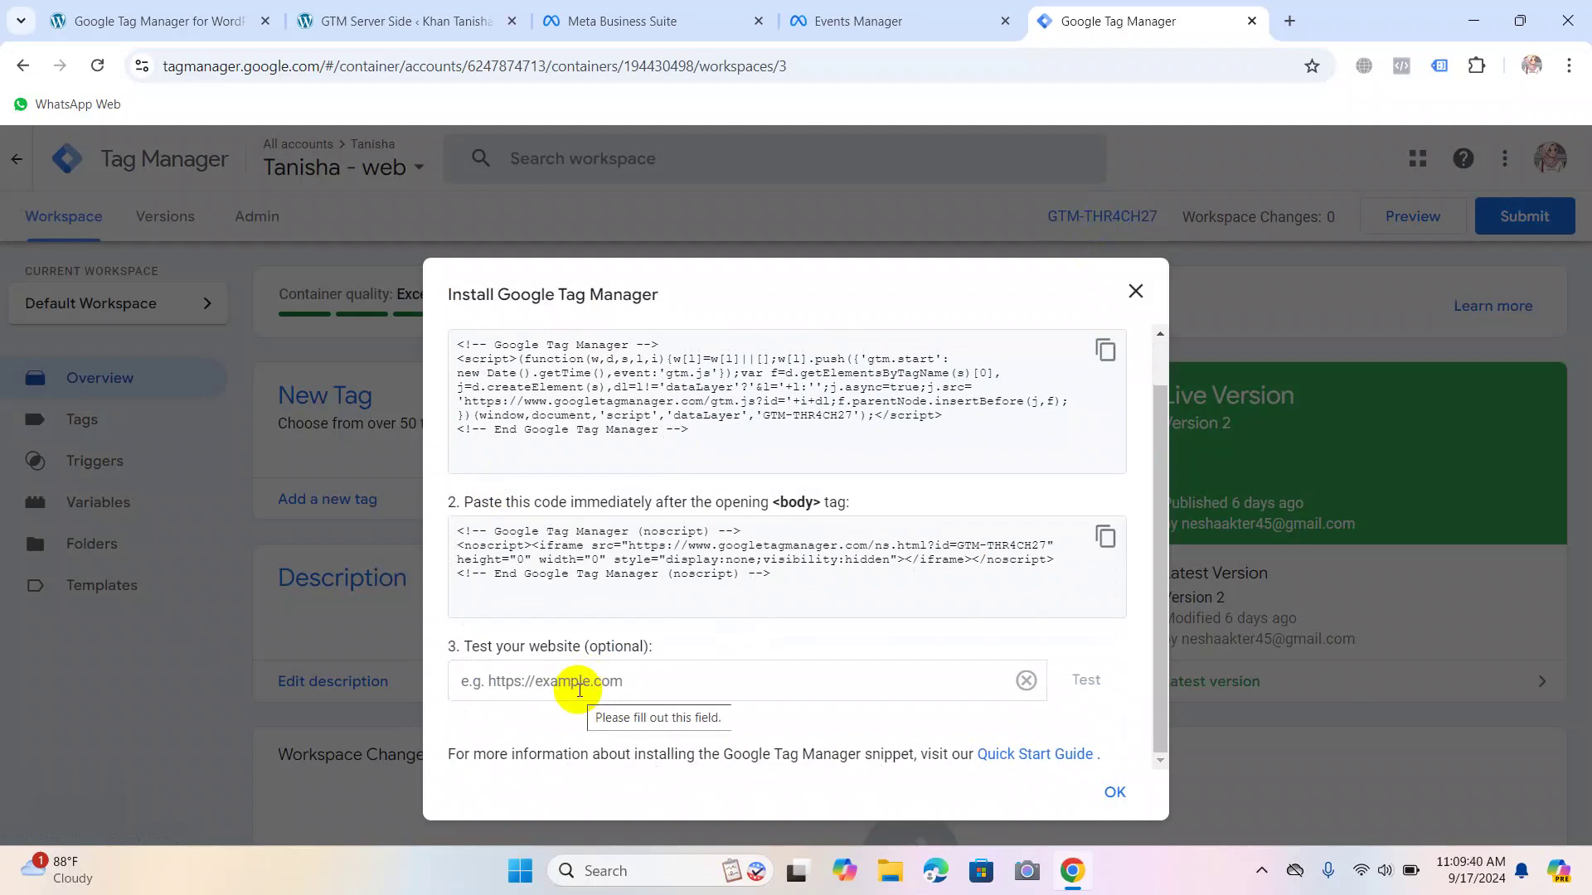
{"action": "left_click", "coordinate": [579, 688]}
{"action": "scroll", "coordinate": [782, 438], "scroll_direction": "up", "scroll_amount": 1}
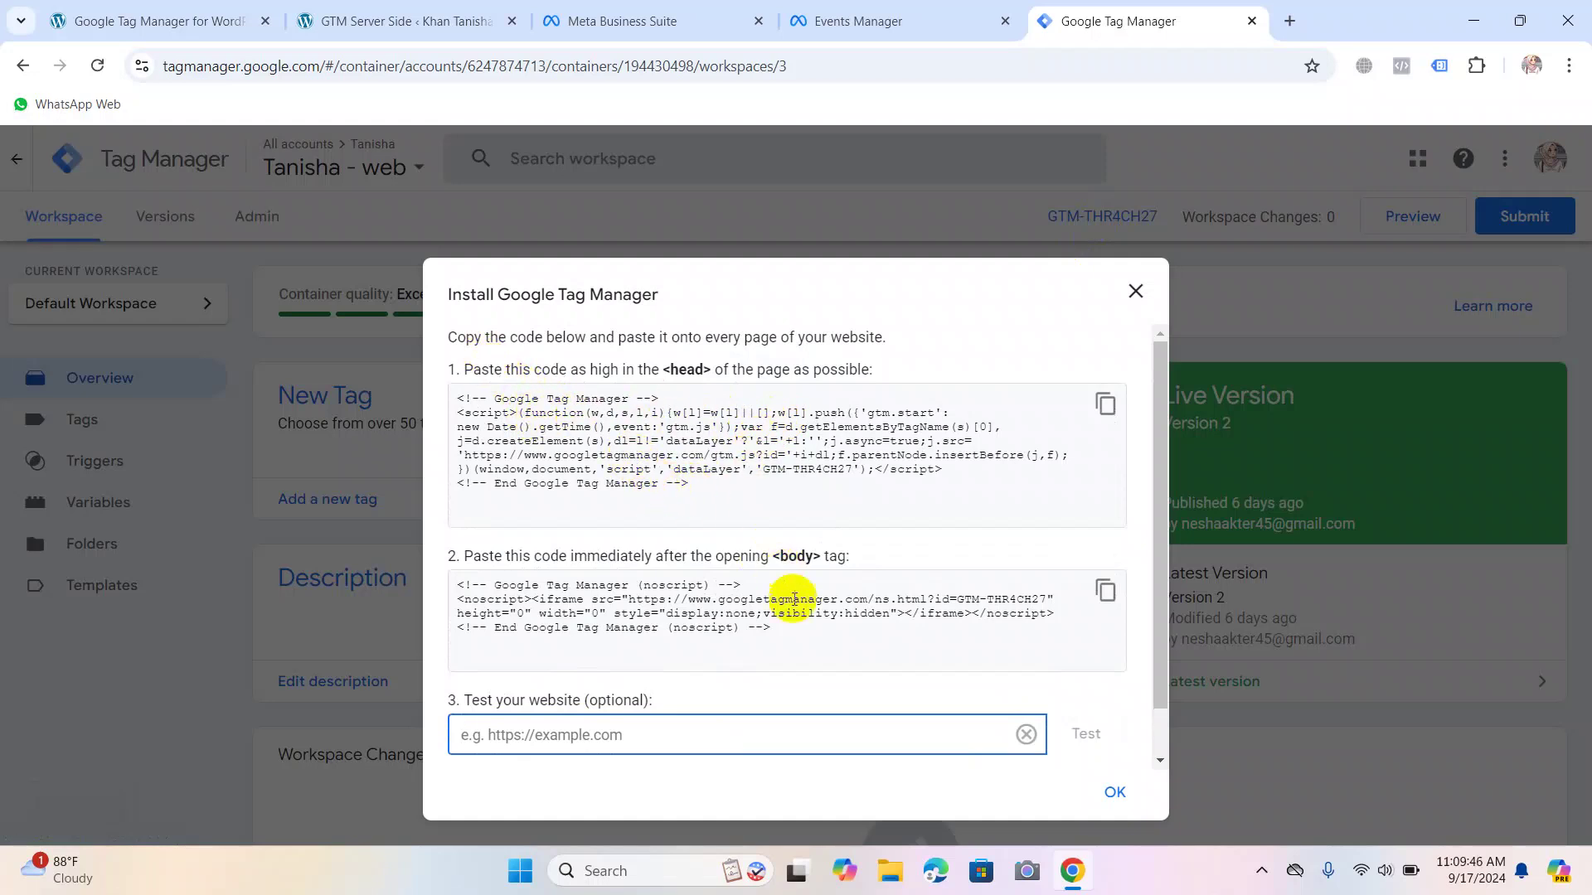
Copy the container ID GTM-THR4CH27 from the head code snippet and close the installation instructions.
{"action": "left_click", "coordinate": [675, 474]}
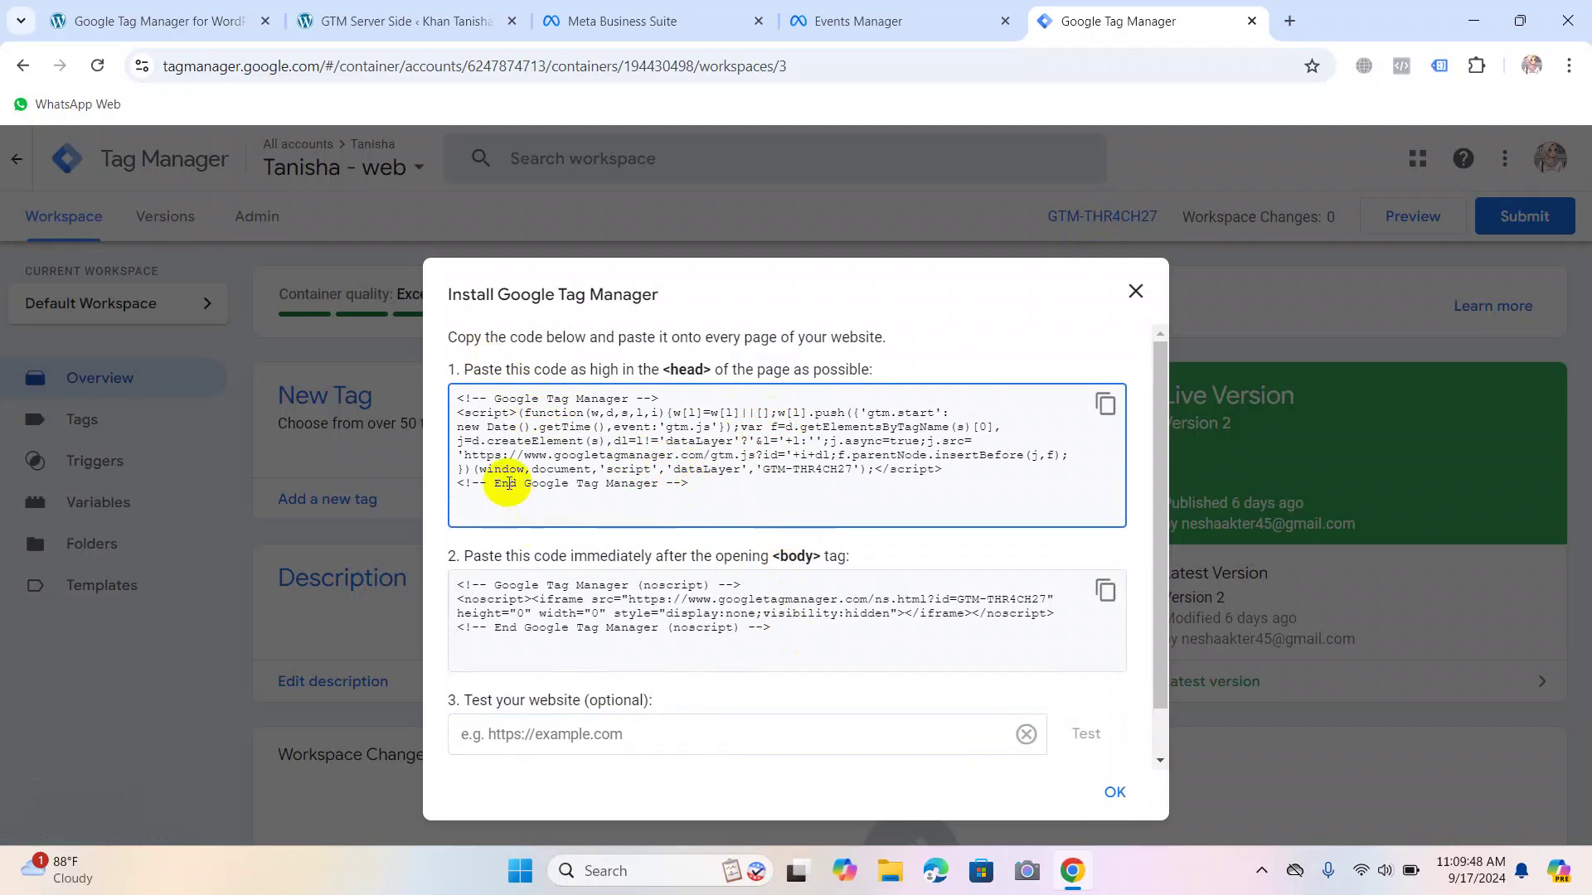
{"action": "left_click_drag", "start_coordinate": [763, 467], "coordinate": [853, 469]}
{"action": "right_click", "coordinate": [800, 470]}
{"action": "left_click", "coordinate": [879, 490]}
{"action": "left_click", "coordinate": [1135, 291]}
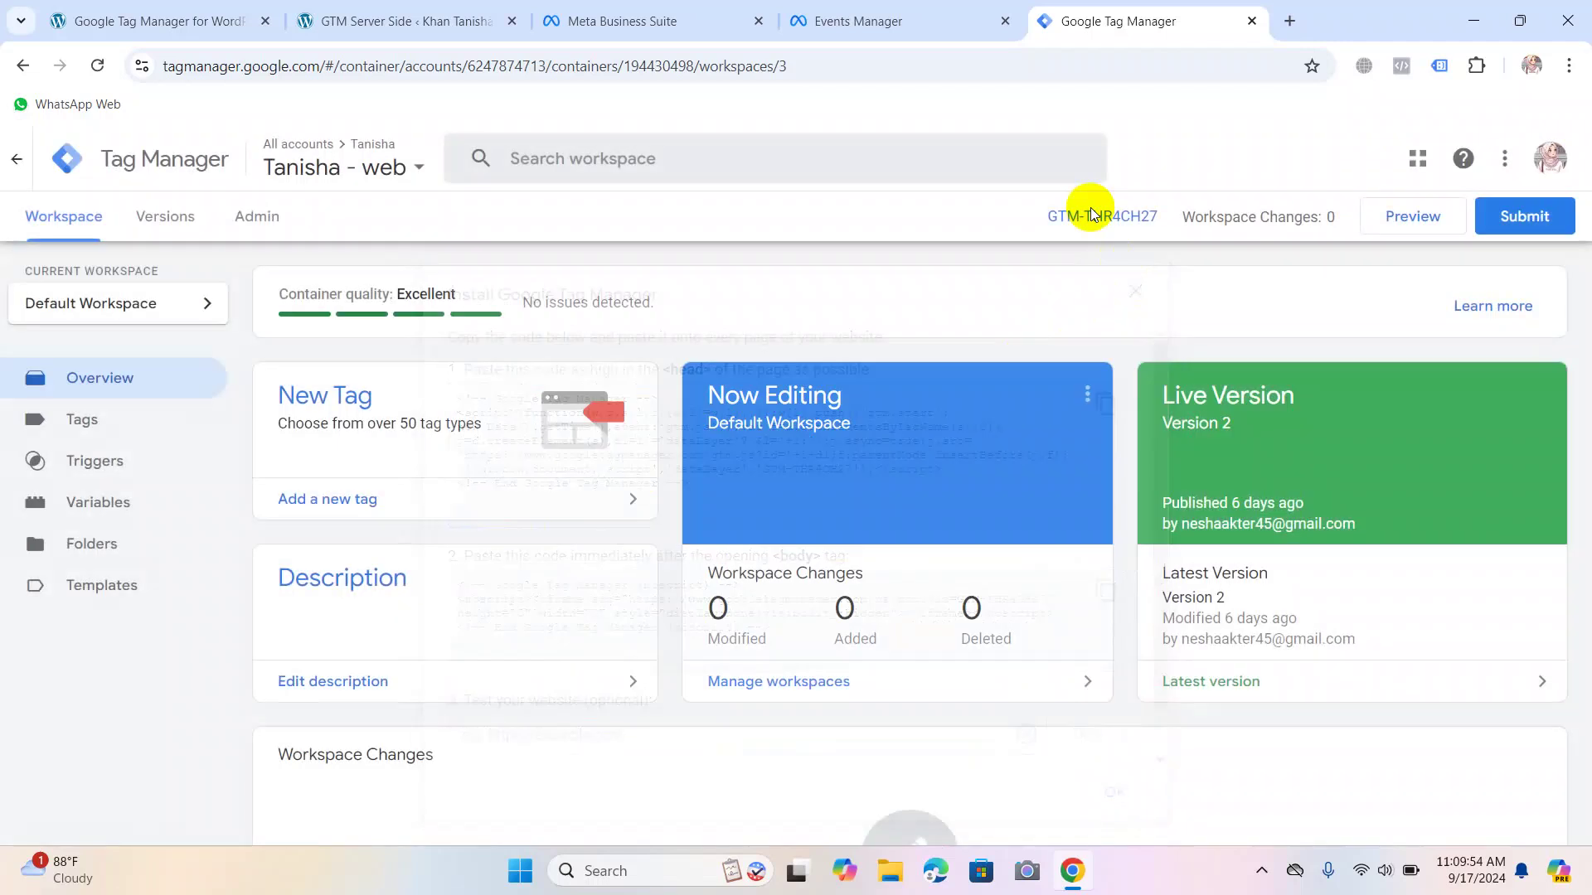
Copy the container ID GTM-THR4CH27 from the workspace header, then briefly reopen and close the installation instructions.
{"action": "left_click_drag", "start_coordinate": [1021, 215], "coordinate": [1141, 217]}
{"action": "right_click", "coordinate": [1084, 217]}
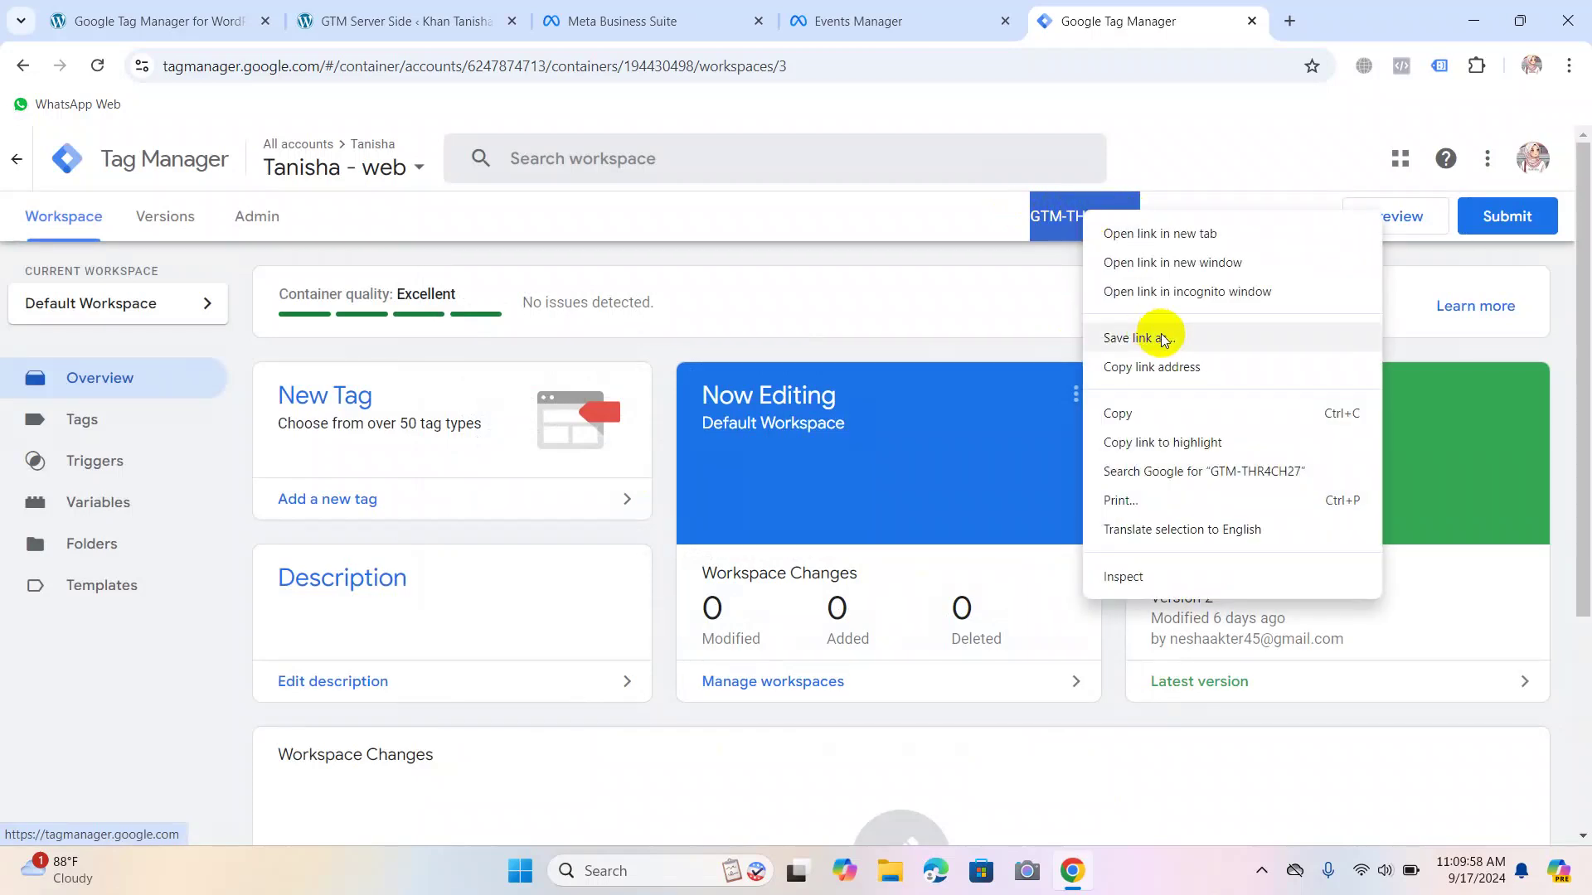
{"action": "left_click", "coordinate": [1122, 415]}
{"action": "left_click", "coordinate": [1084, 225]}
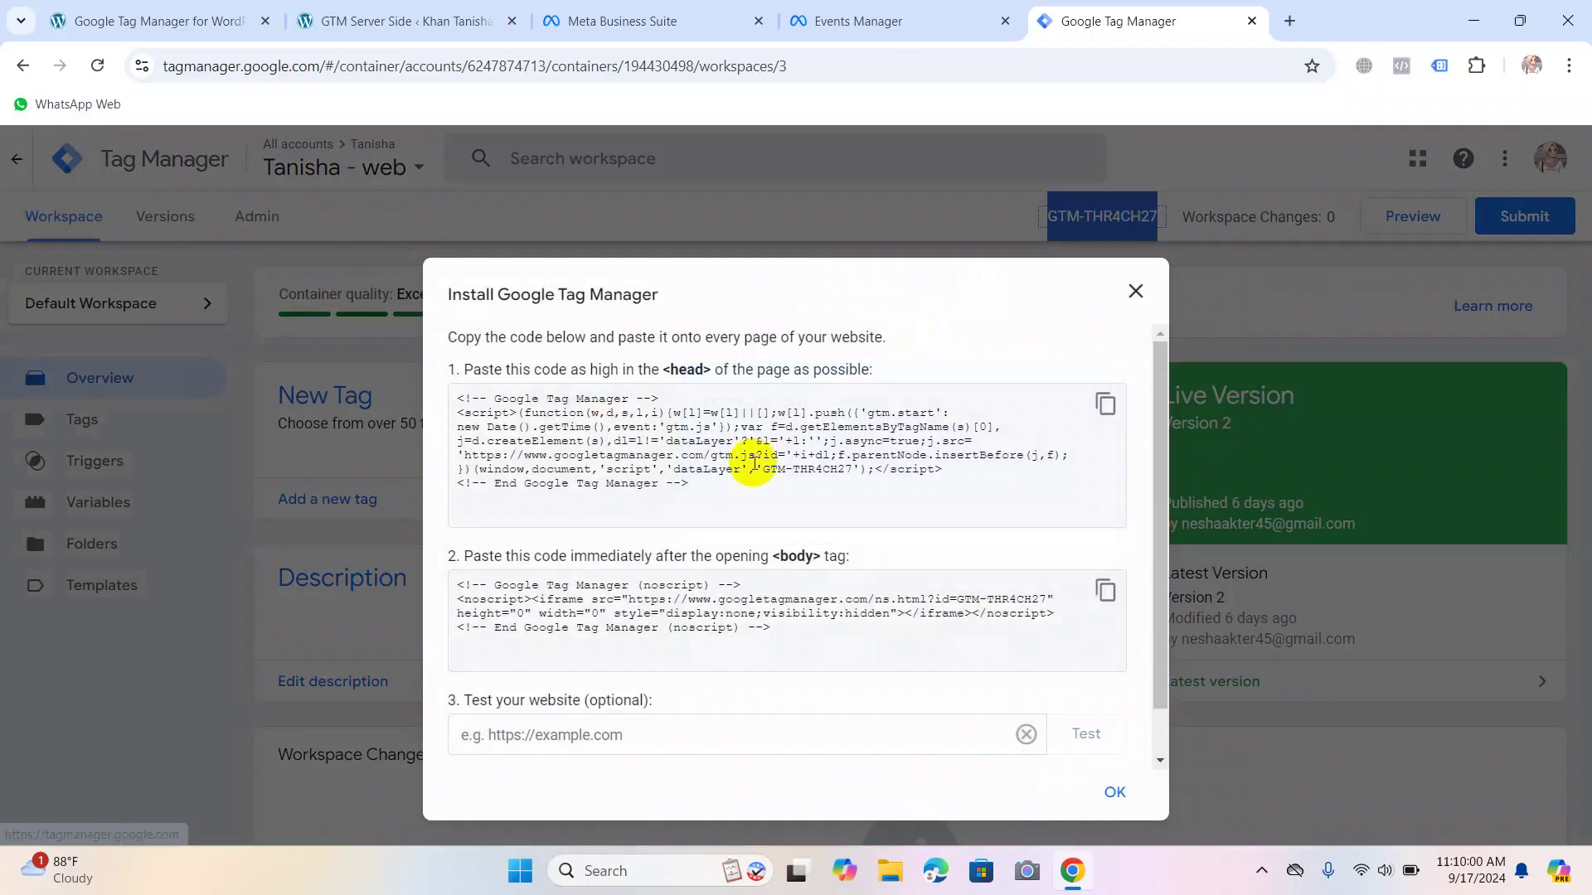
{"action": "left_click", "coordinate": [1135, 291]}
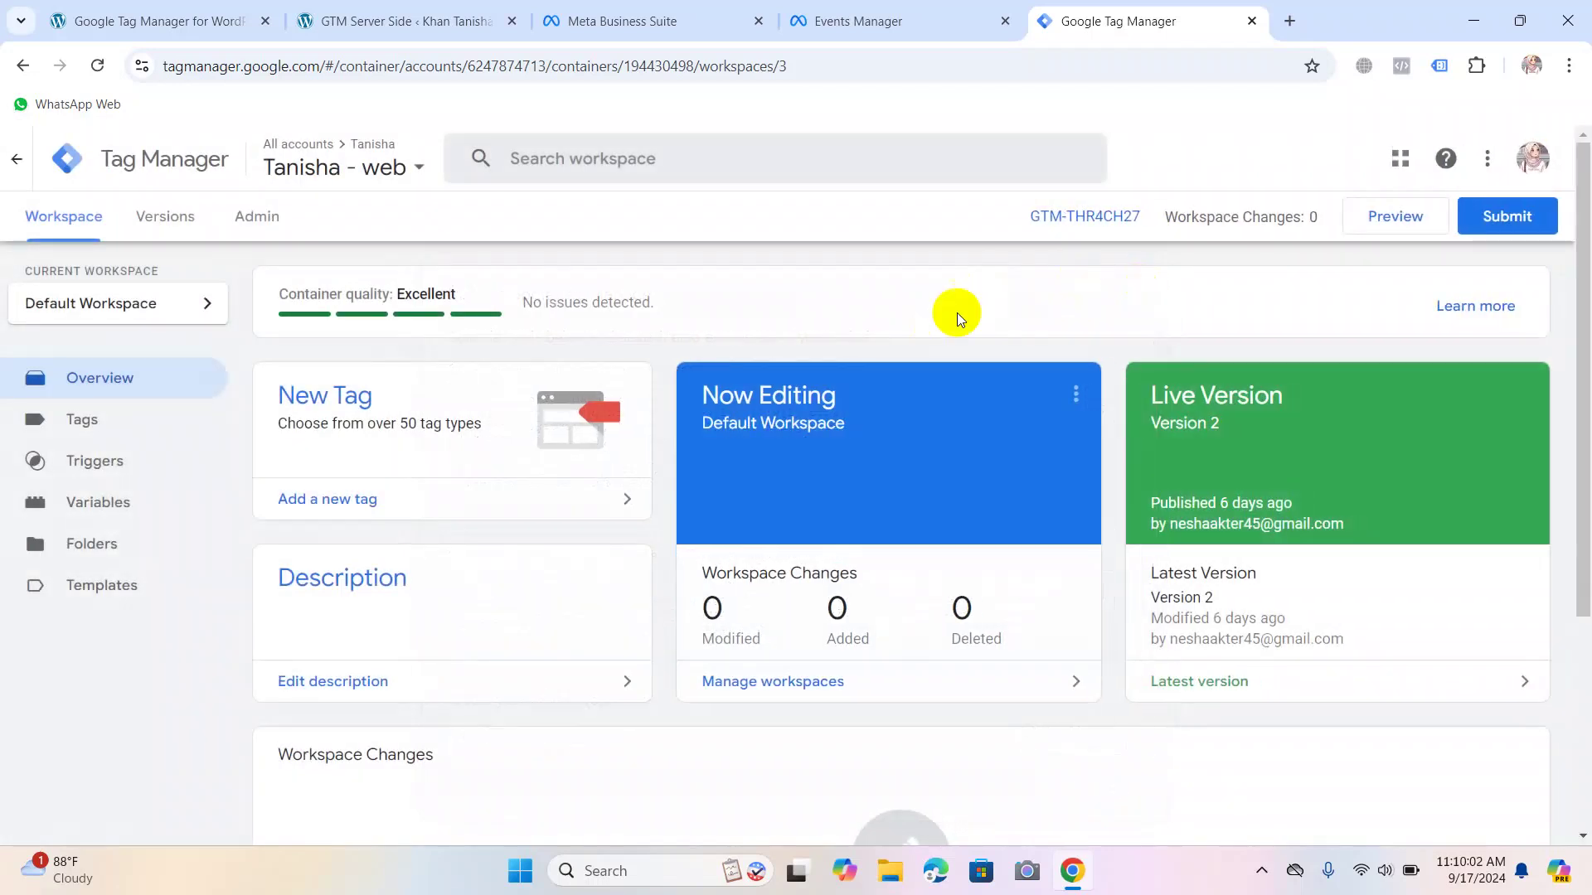
In the WordPress plugin options, set the Google Tag Manager ID to GTM-THR4CH27, turn container code and compatibility mode Off, and save.
{"action": "left_click", "coordinate": [181, 14]}
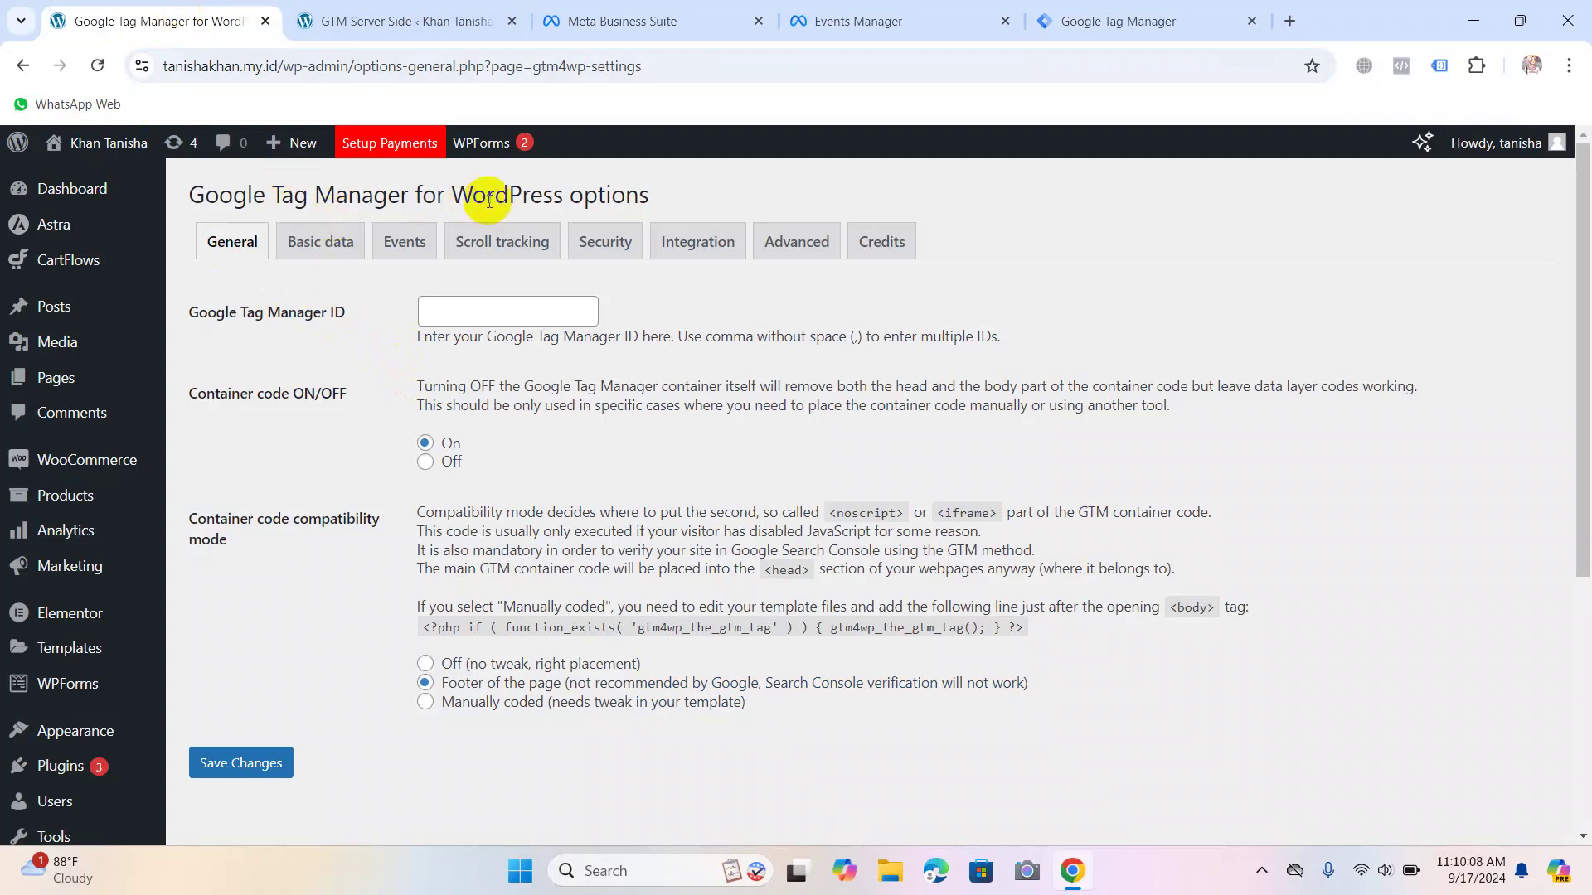
{"action": "left_click", "coordinate": [479, 311]}
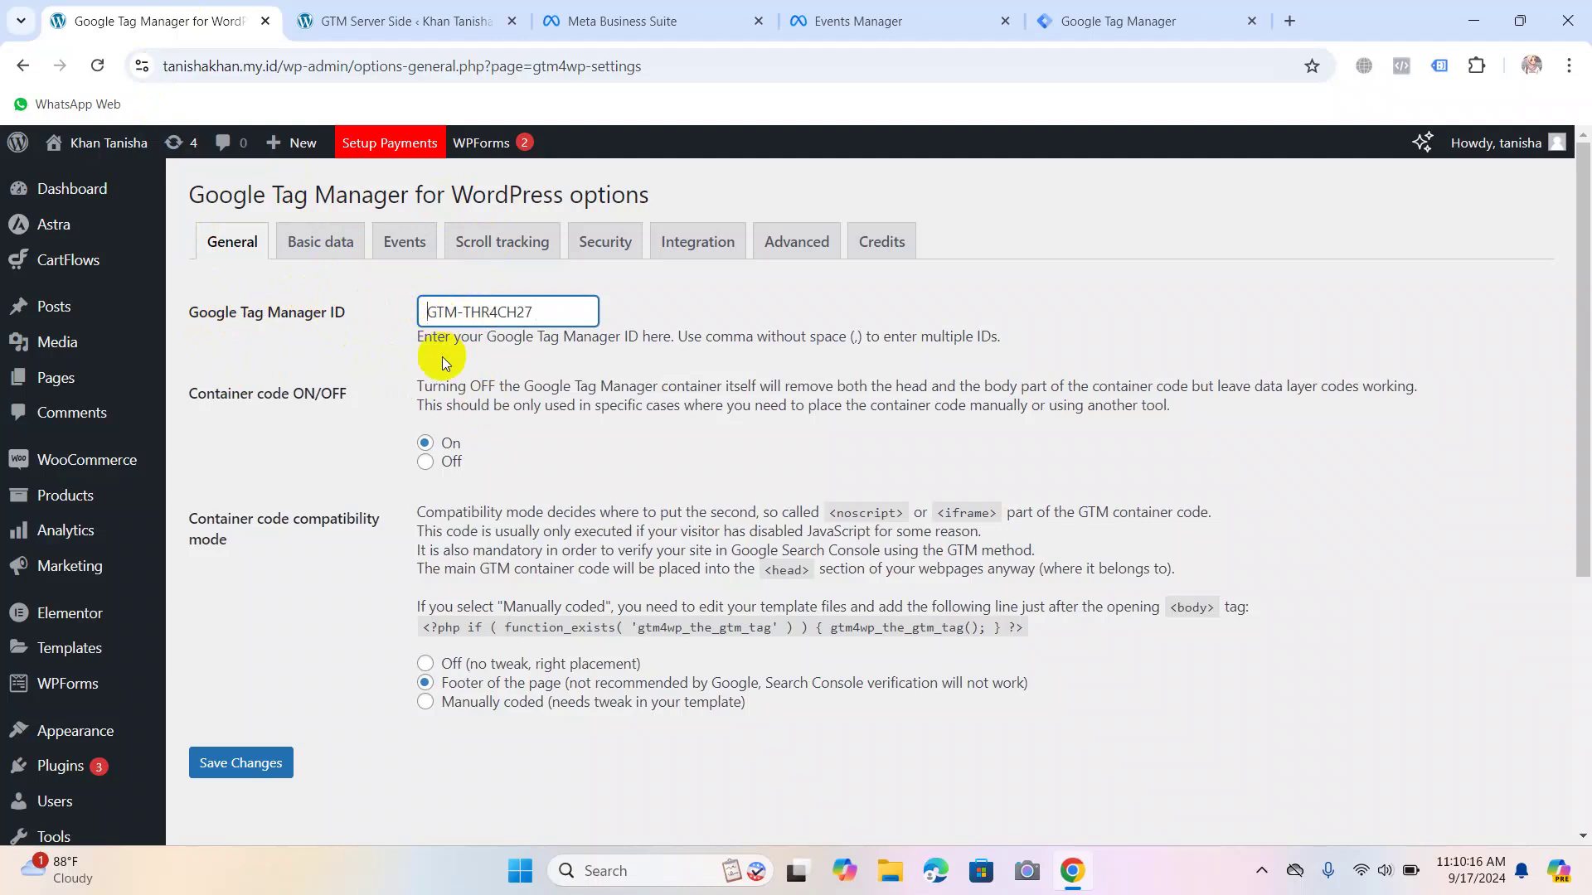
{"action": "scroll", "coordinate": [290, 572], "scroll_direction": "down", "scroll_amount": 2}
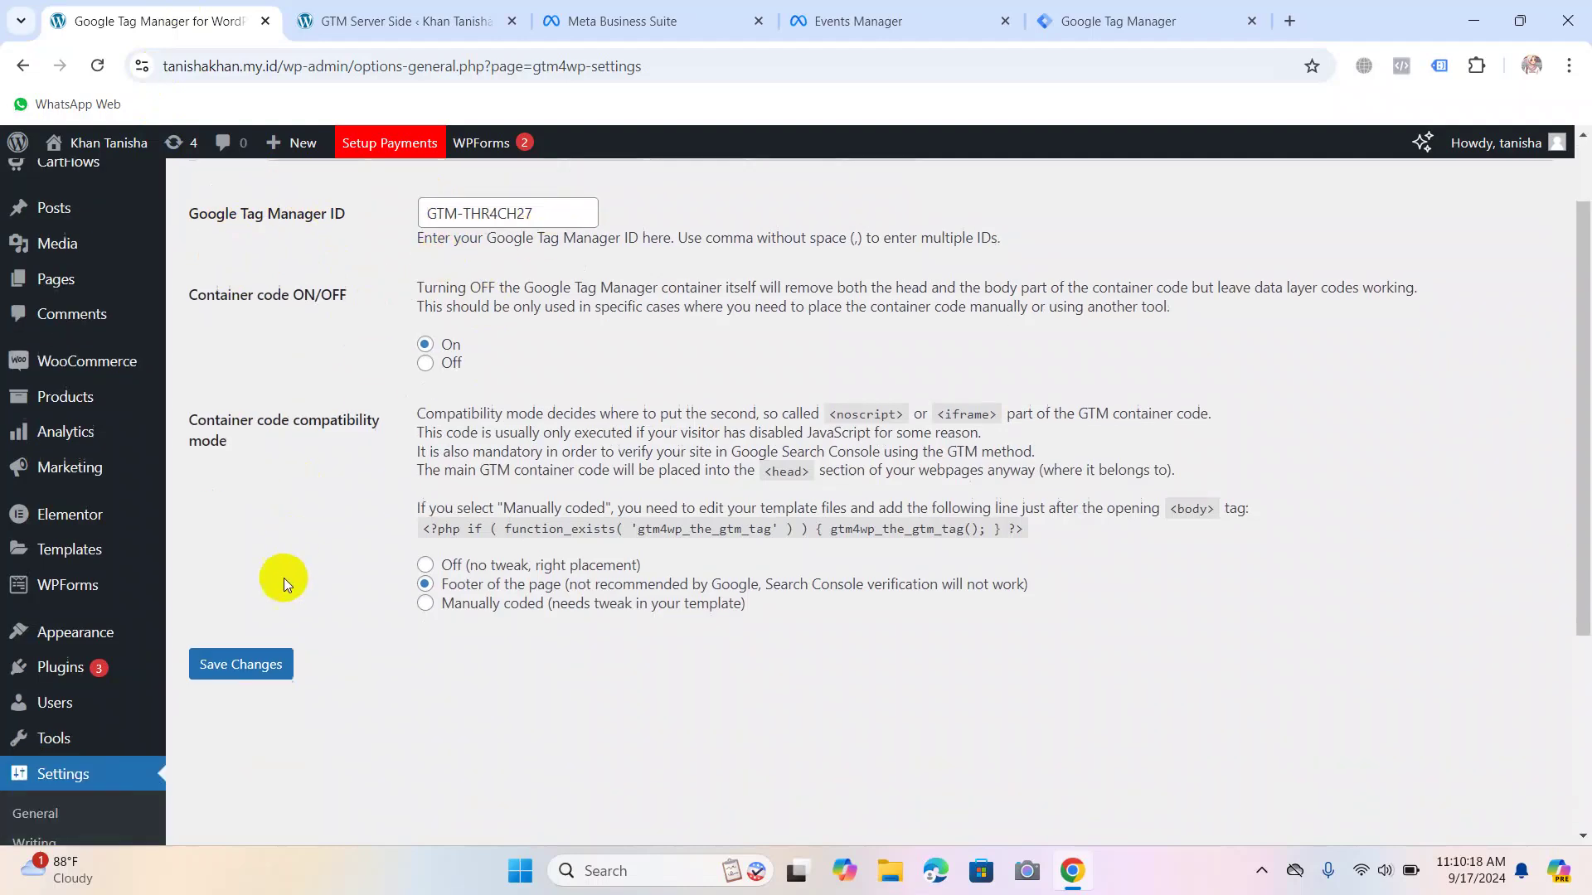
{"action": "scroll", "coordinate": [354, 411], "scroll_direction": "up", "scroll_amount": 2}
{"action": "scroll", "coordinate": [353, 409], "scroll_direction": "down", "scroll_amount": 3}
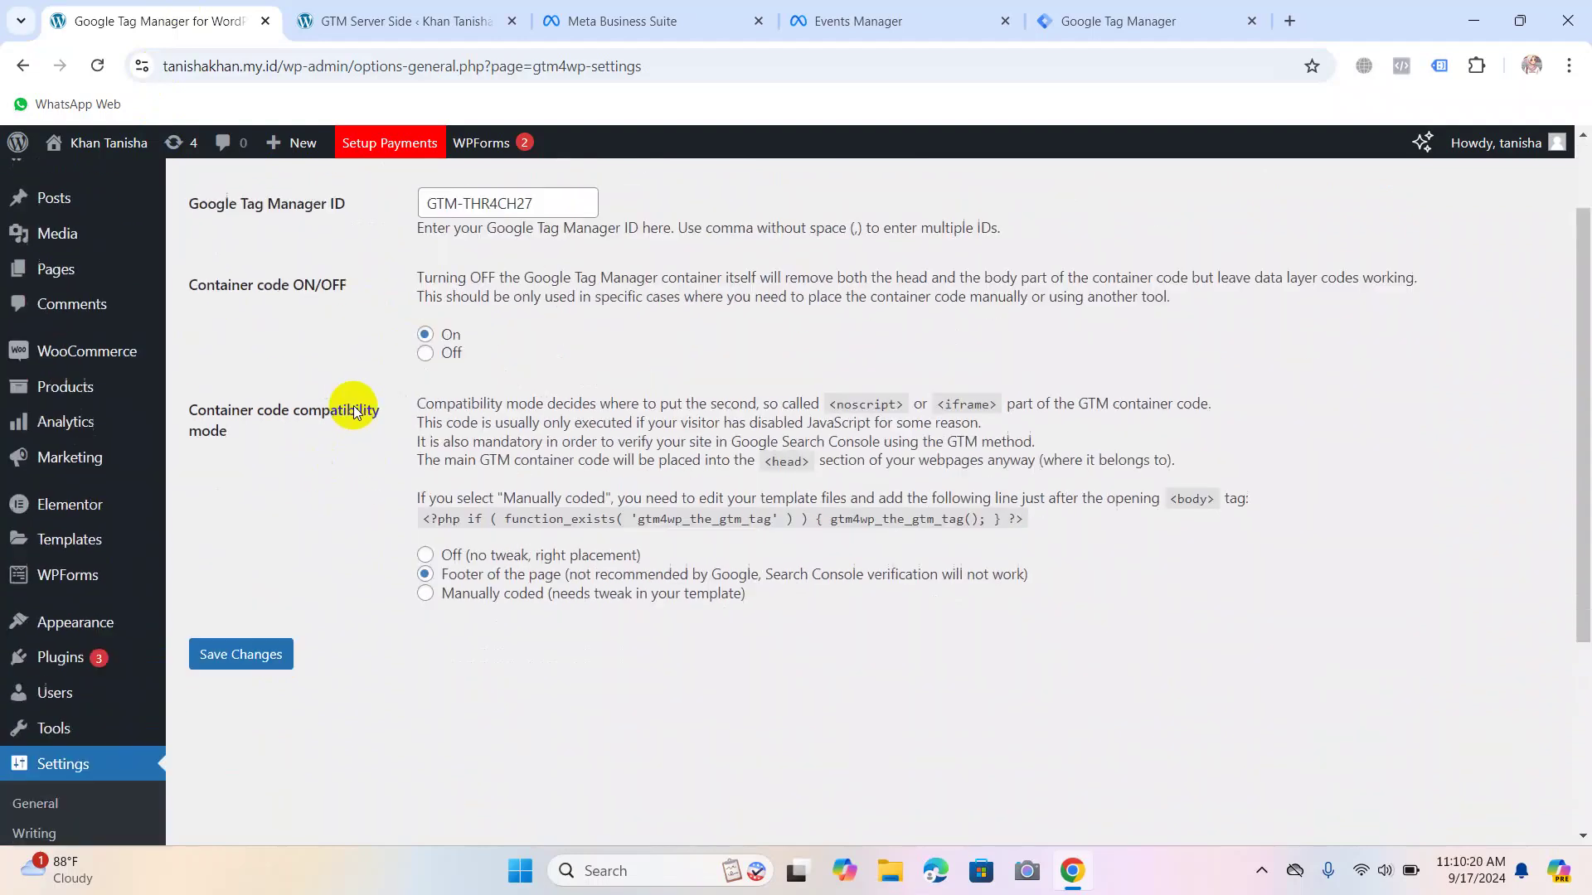
{"action": "left_click", "coordinate": [273, 471]}
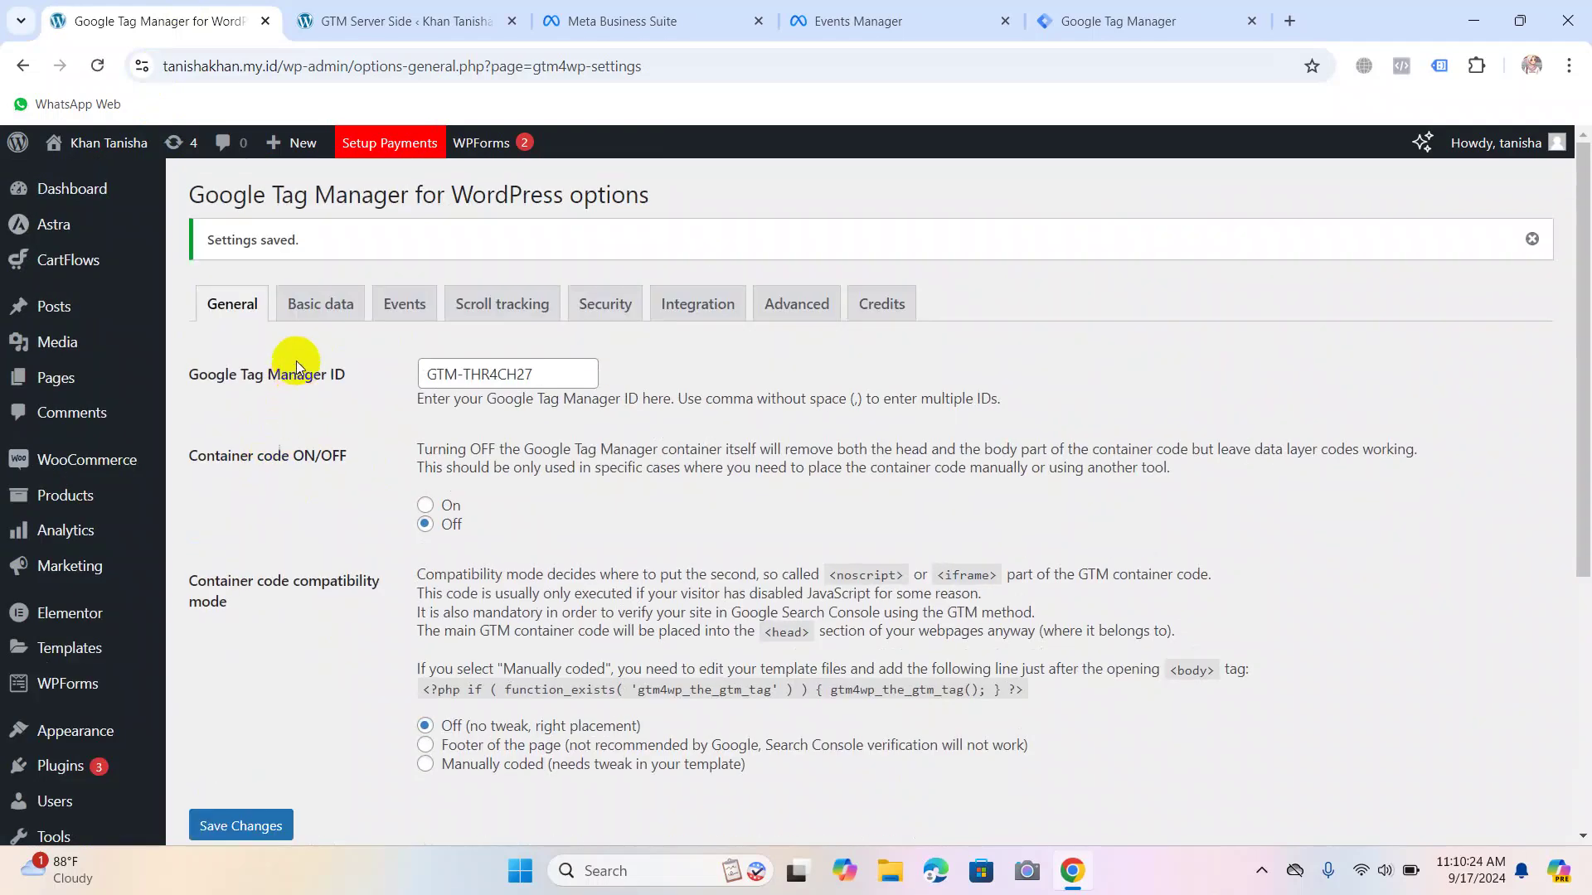
Review the saved WordPress plugin options and compare the Google Tag Manager ID with the one in the web container's workspace.
{"action": "scroll", "coordinate": [296, 353], "scroll_direction": "down", "scroll_amount": 5}
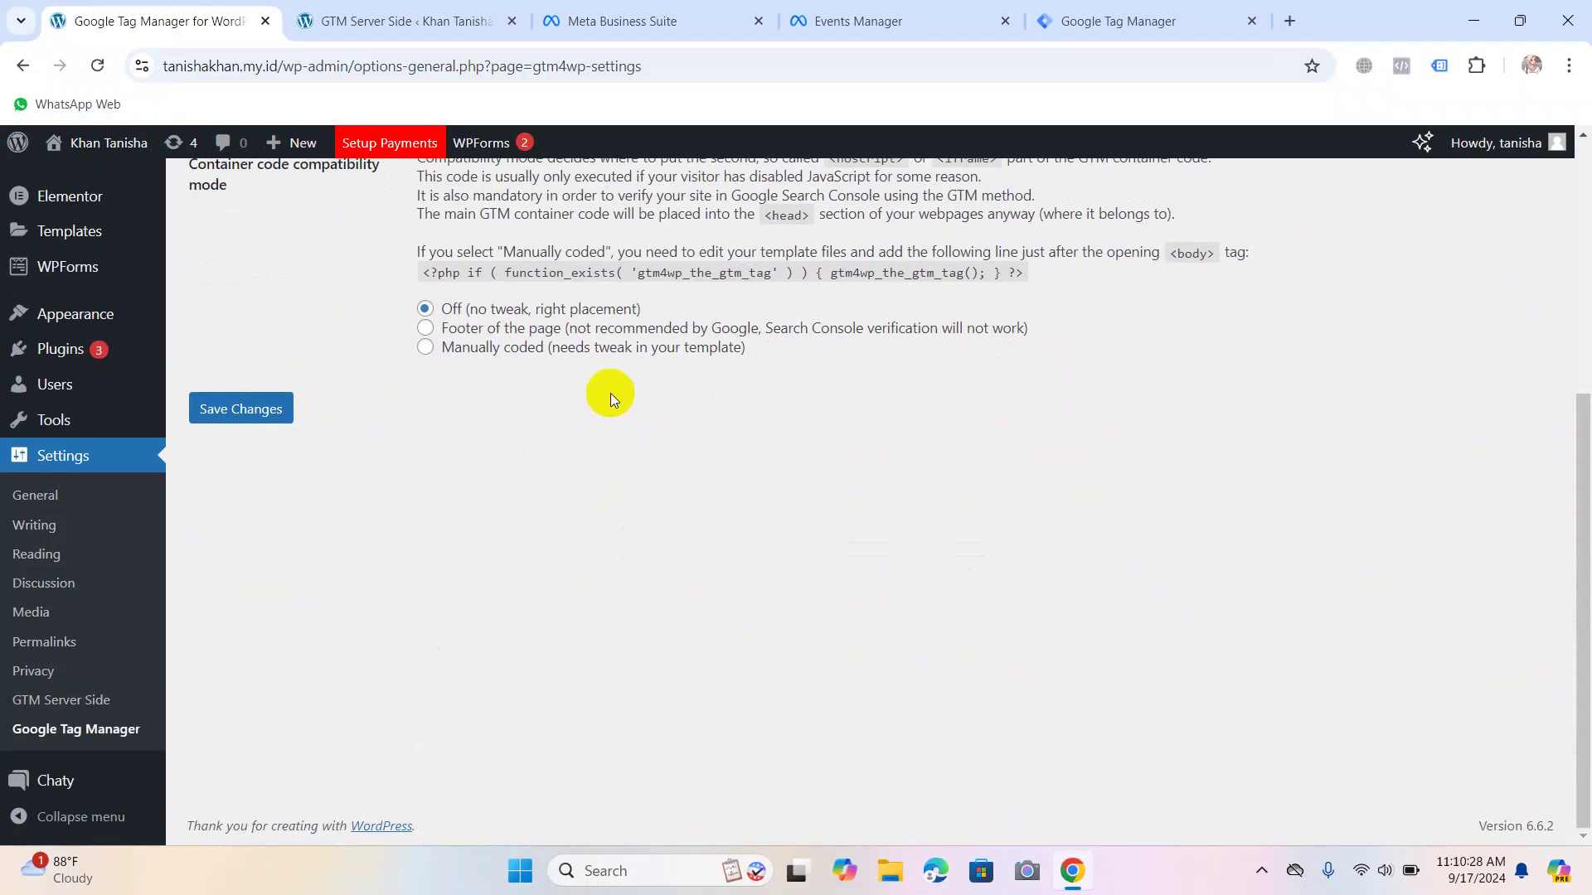
{"action": "scroll", "coordinate": [609, 398], "scroll_direction": "up", "scroll_amount": 5}
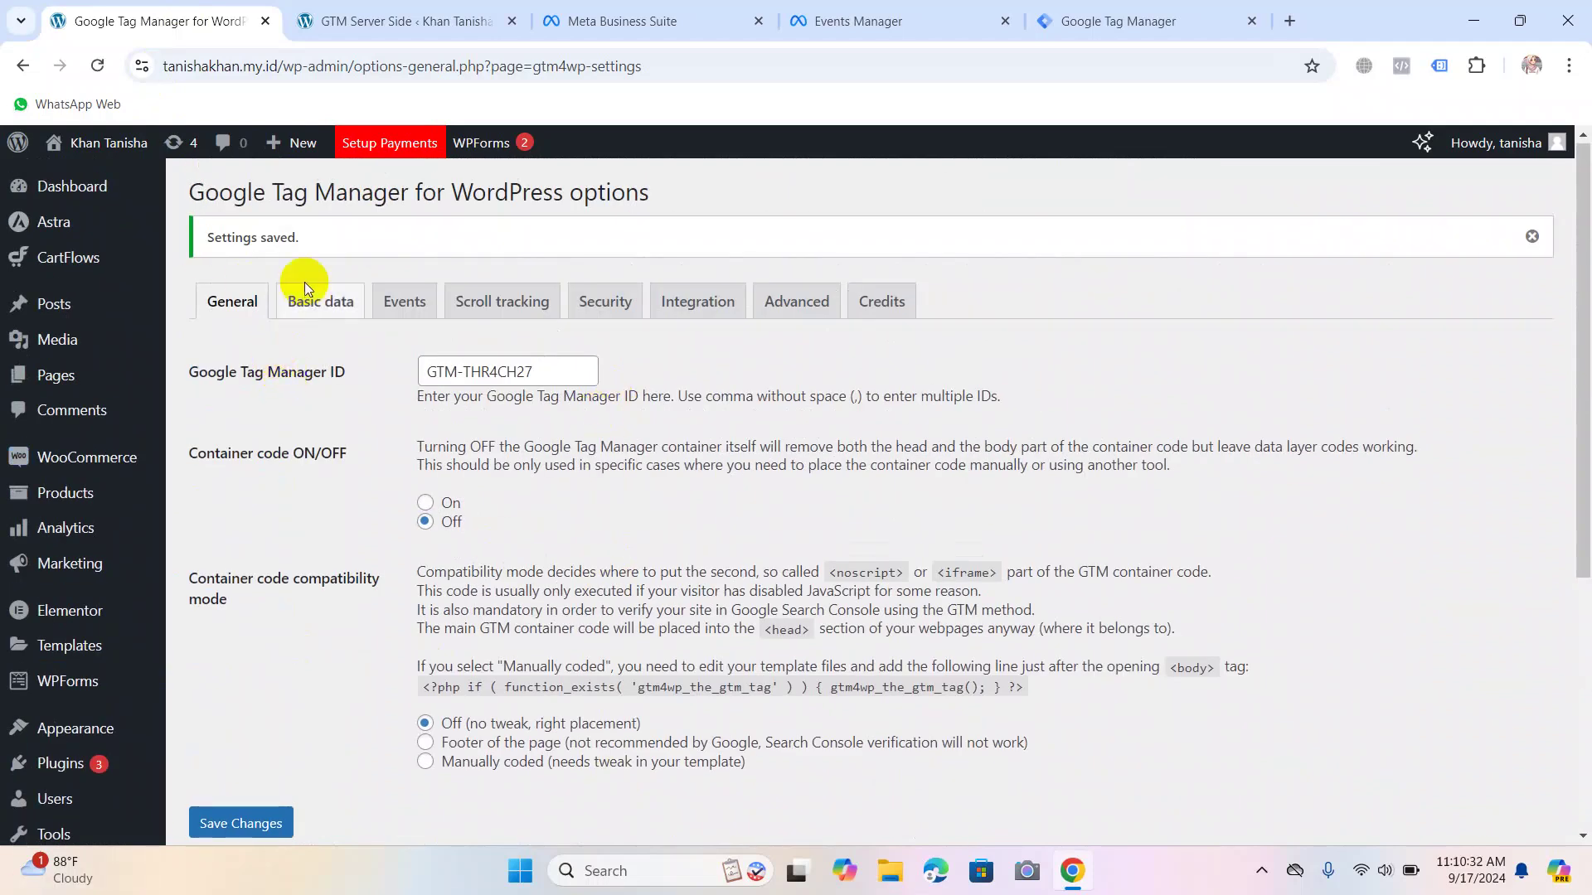
{"action": "left_click", "coordinate": [1207, 10]}
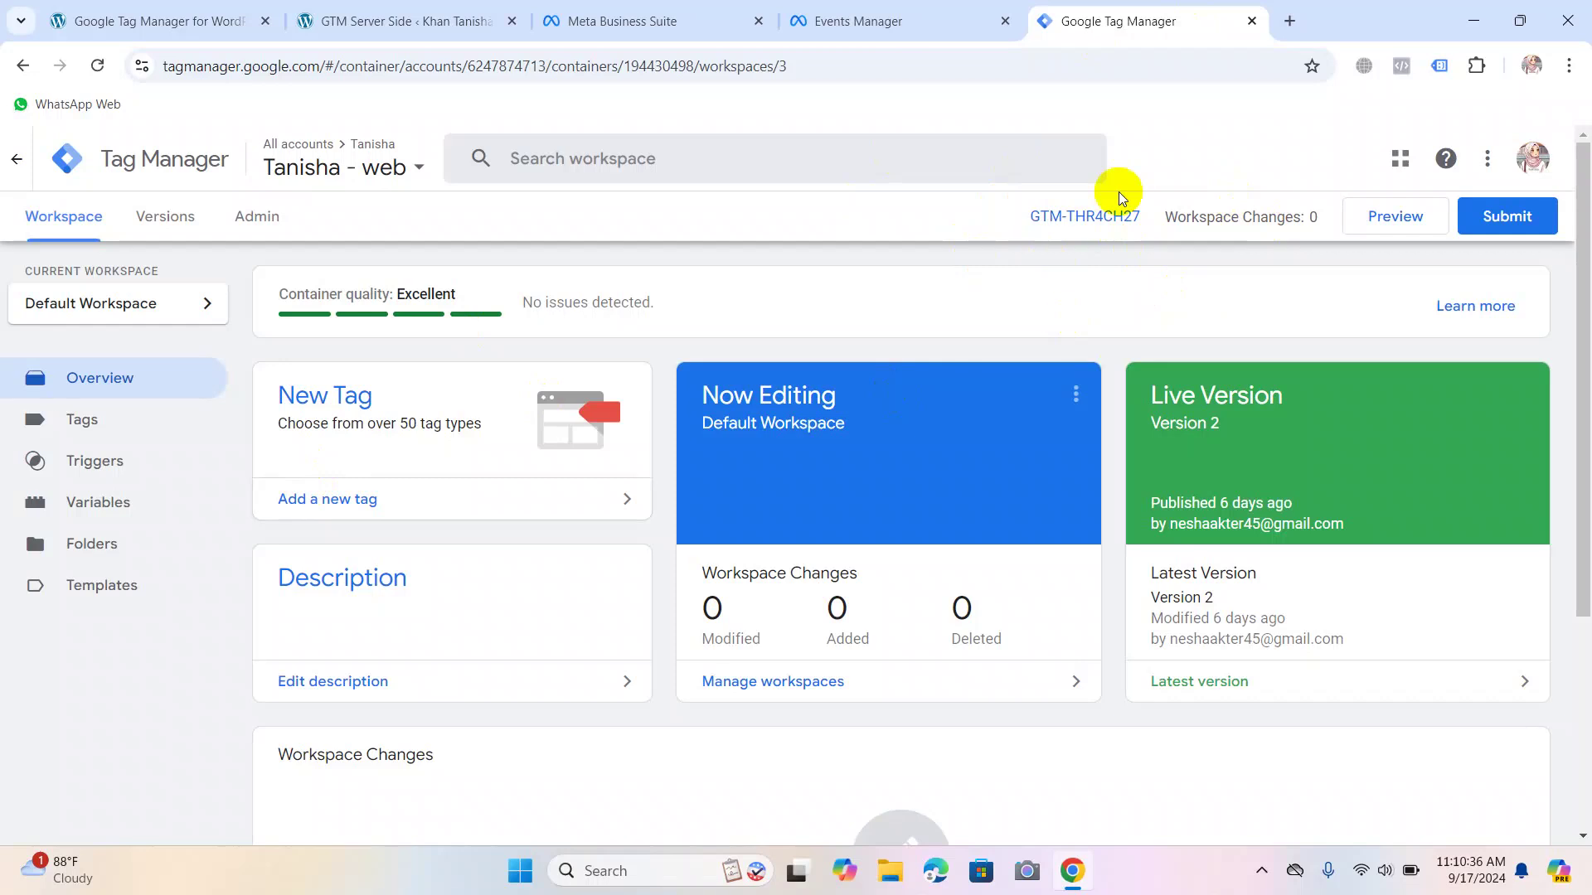
{"action": "left_click", "coordinate": [189, 15]}
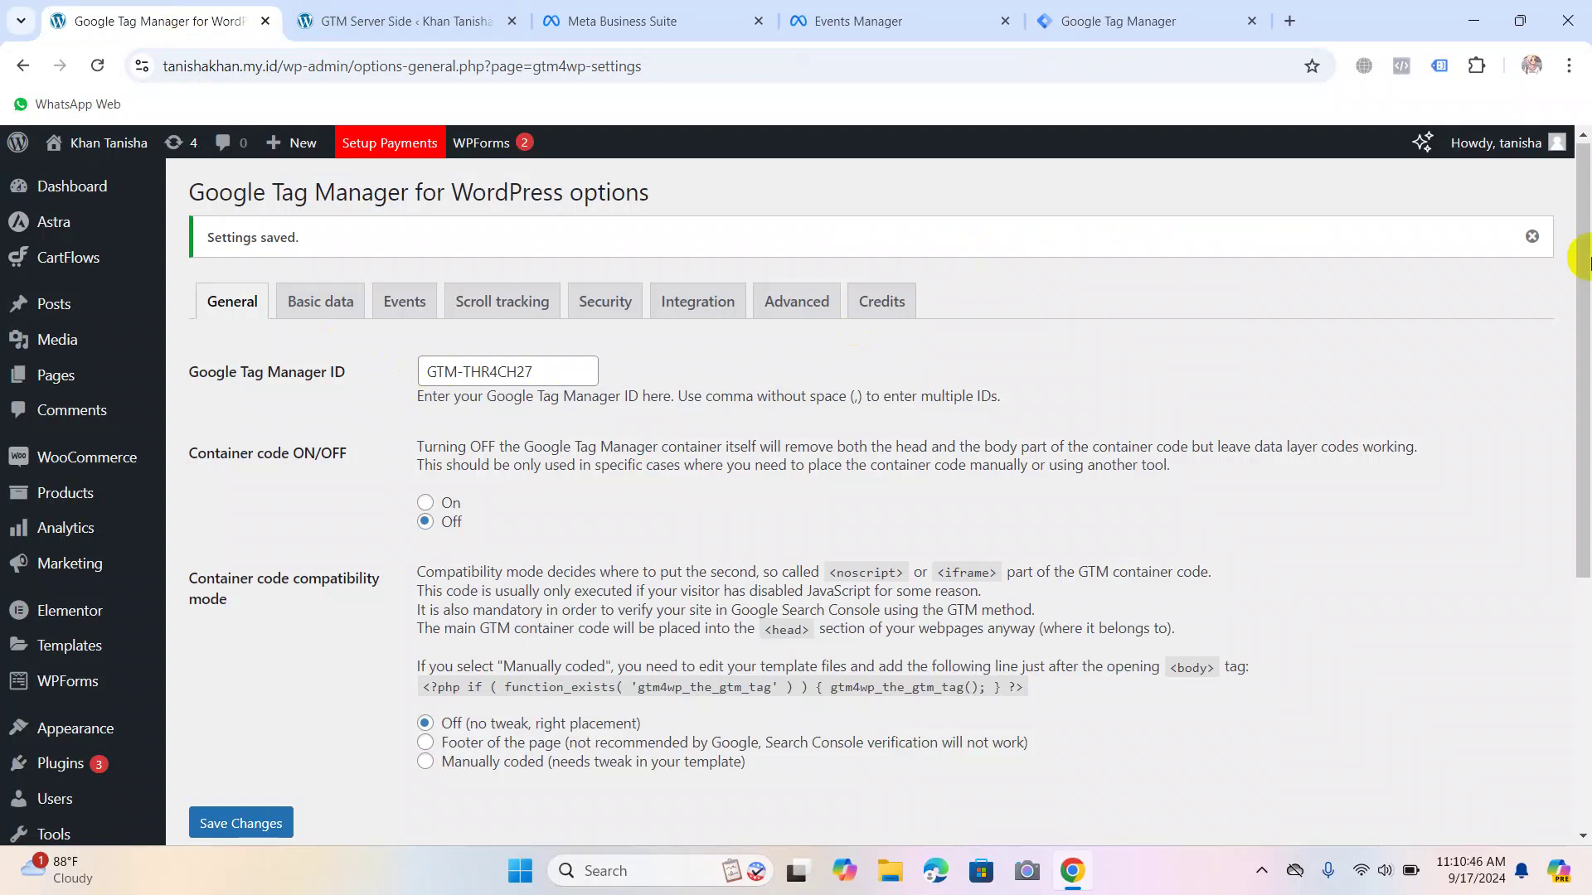
{"action": "left_click", "coordinate": [1134, 18]}
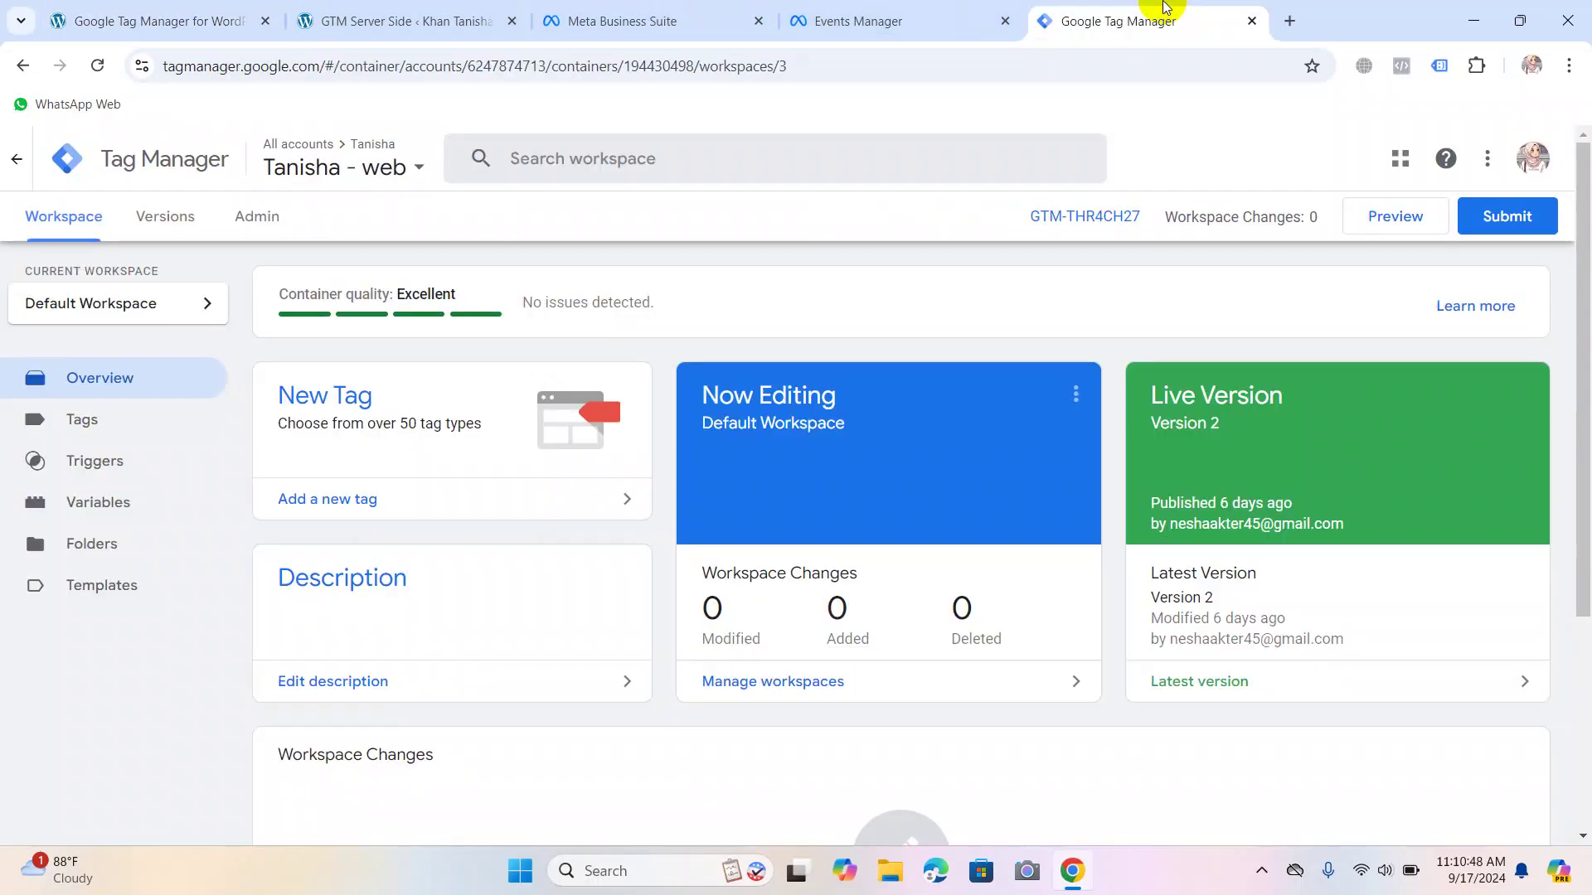
{"action": "left_click", "coordinate": [223, 12]}
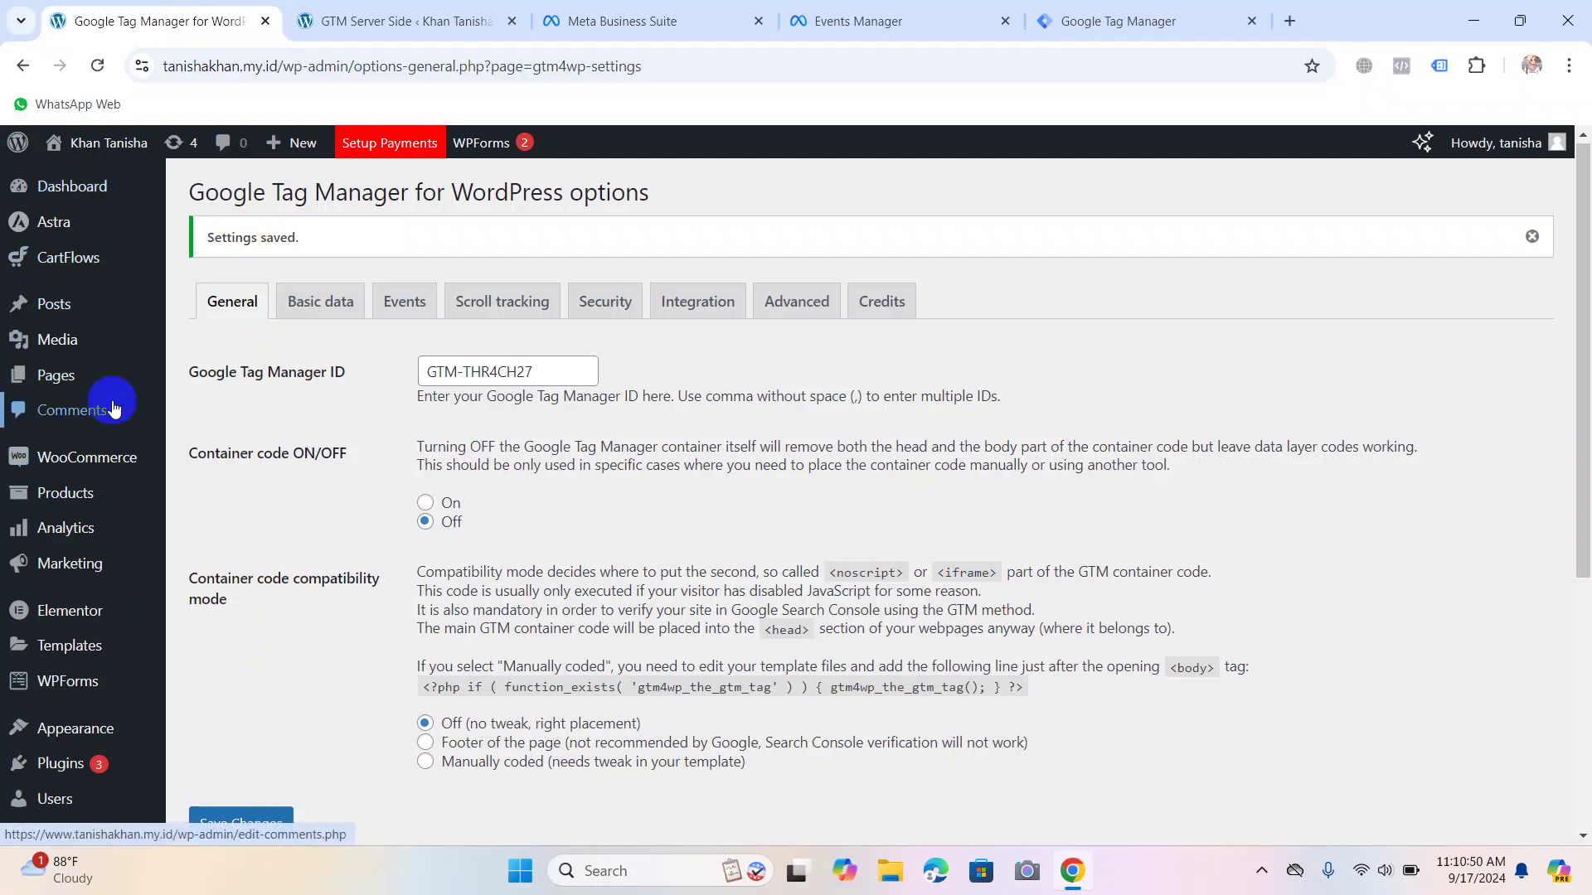
{"action": "mouse_move", "coordinate": [106, 390]}
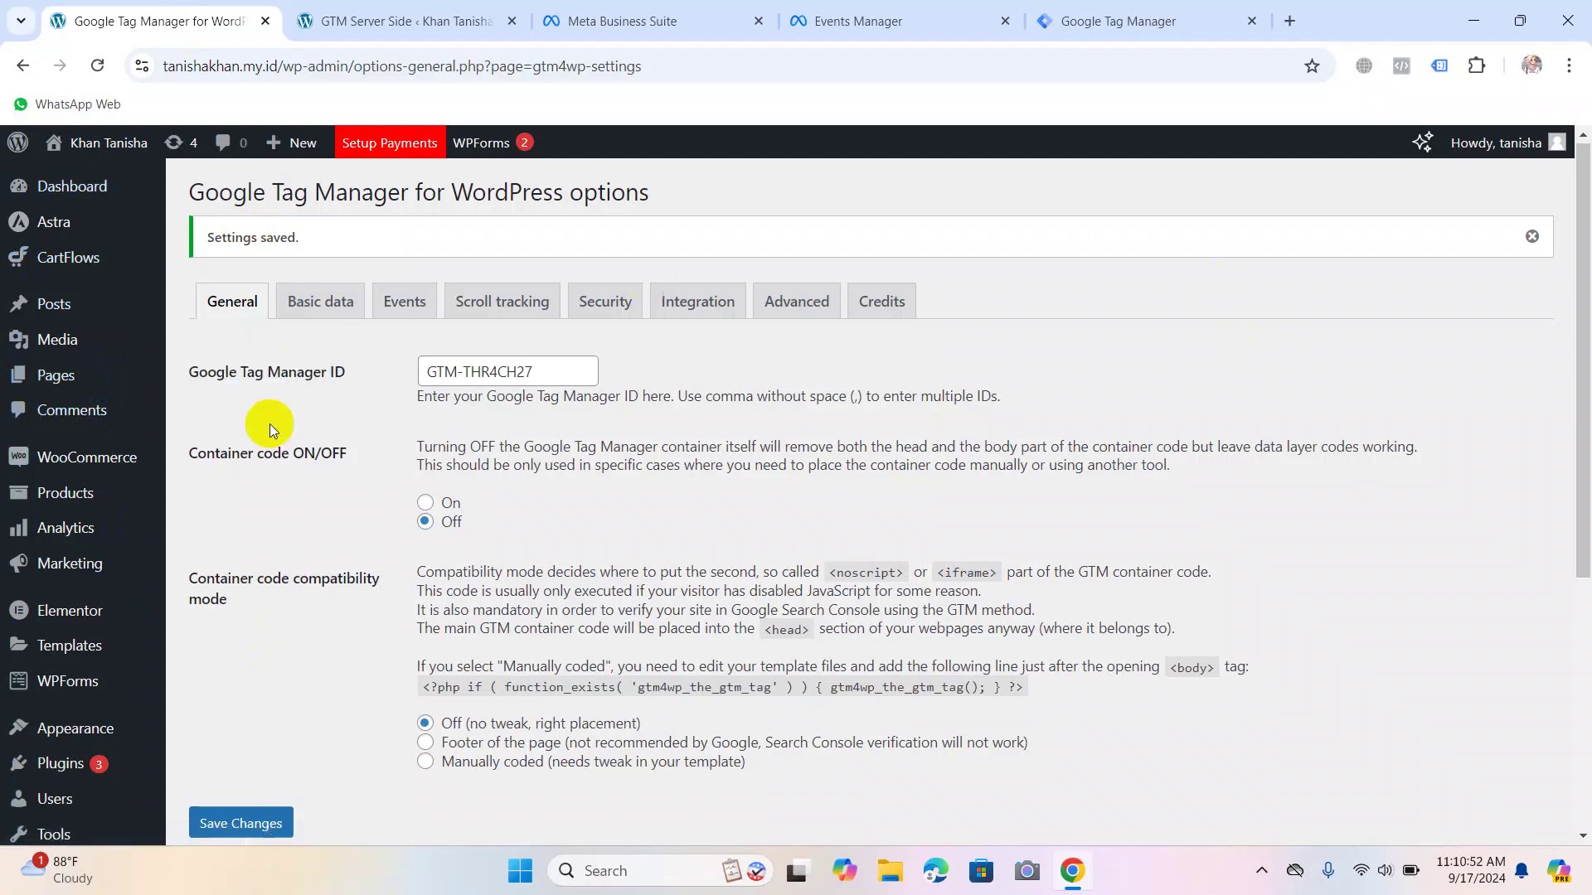
{"action": "mouse_move", "coordinate": [165, 455]}
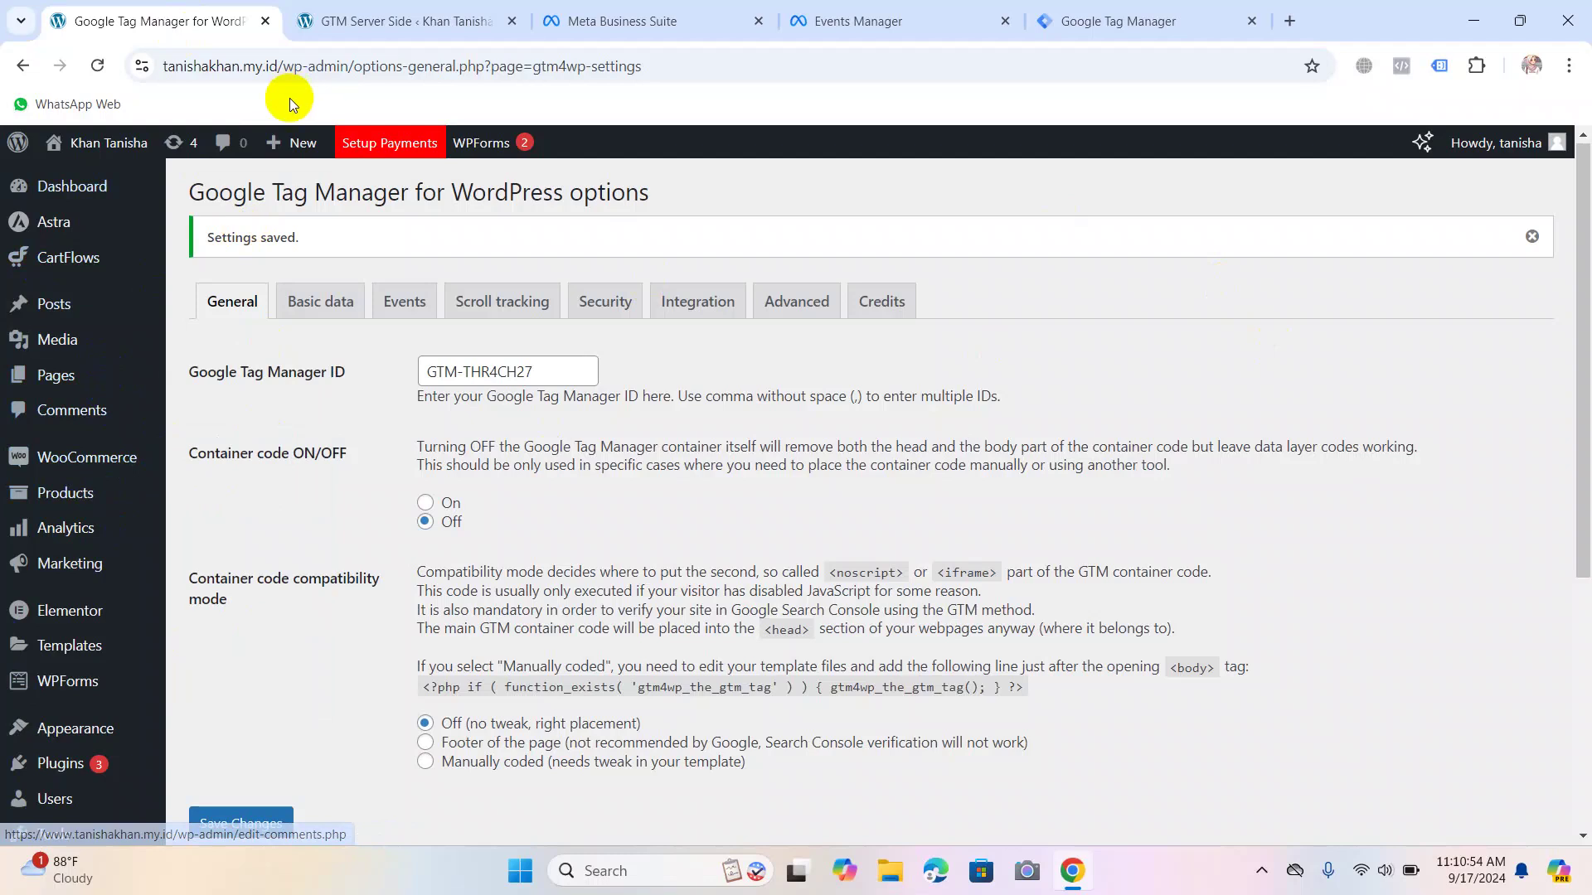
Locate the GTM4WP plugin among the installed WordPress plugins and open its Google Tag Manager settings page.
{"action": "scroll", "coordinate": [216, 391], "scroll_direction": "down", "scroll_amount": 5}
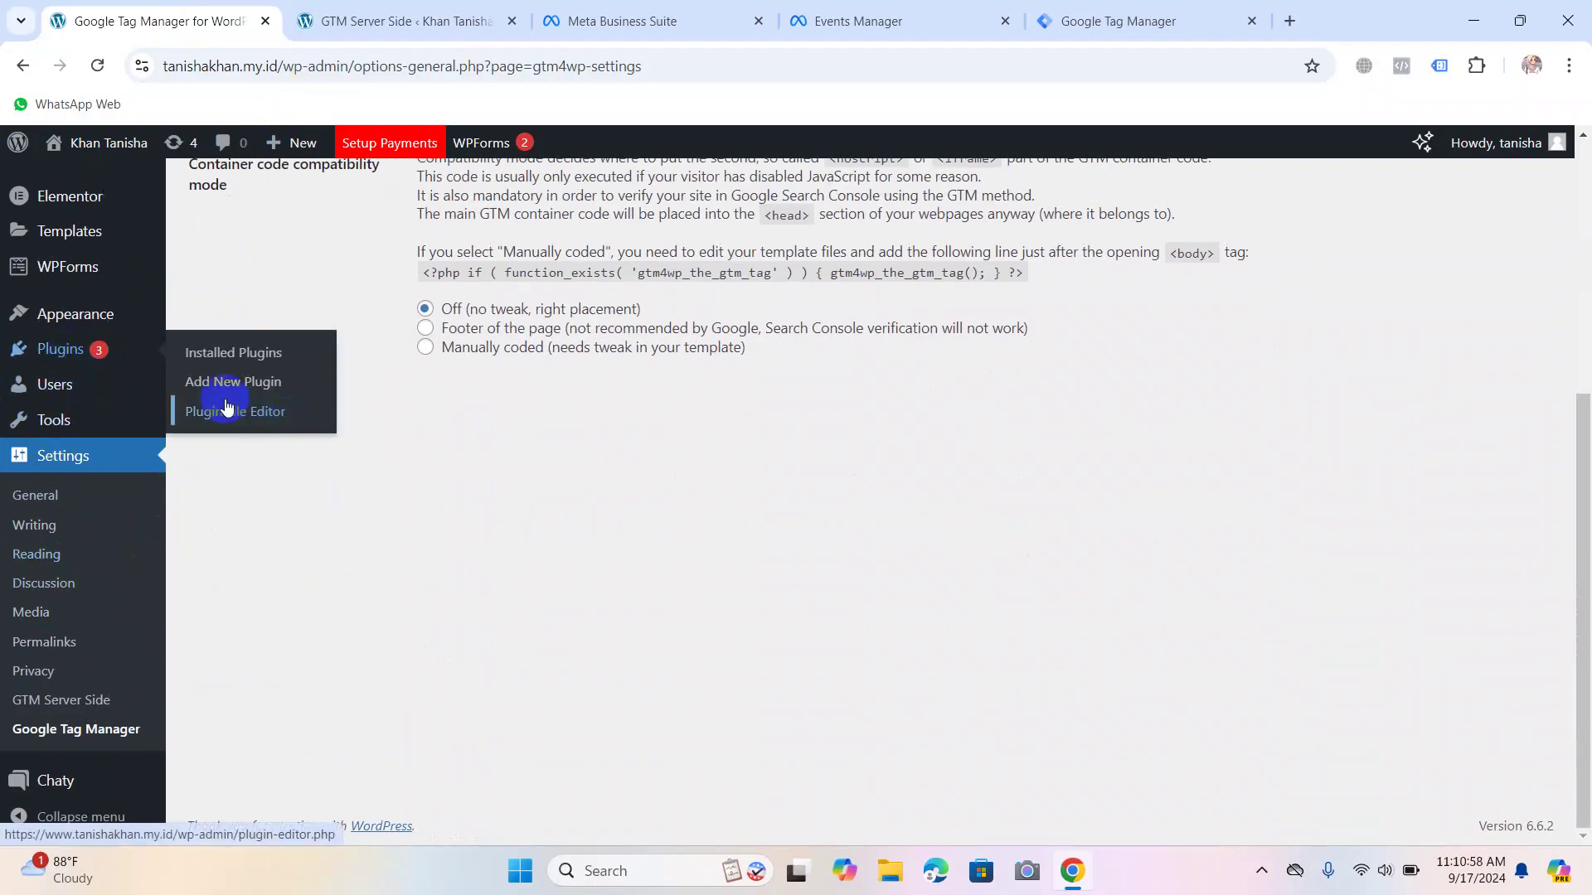
{"action": "left_click", "coordinate": [222, 365]}
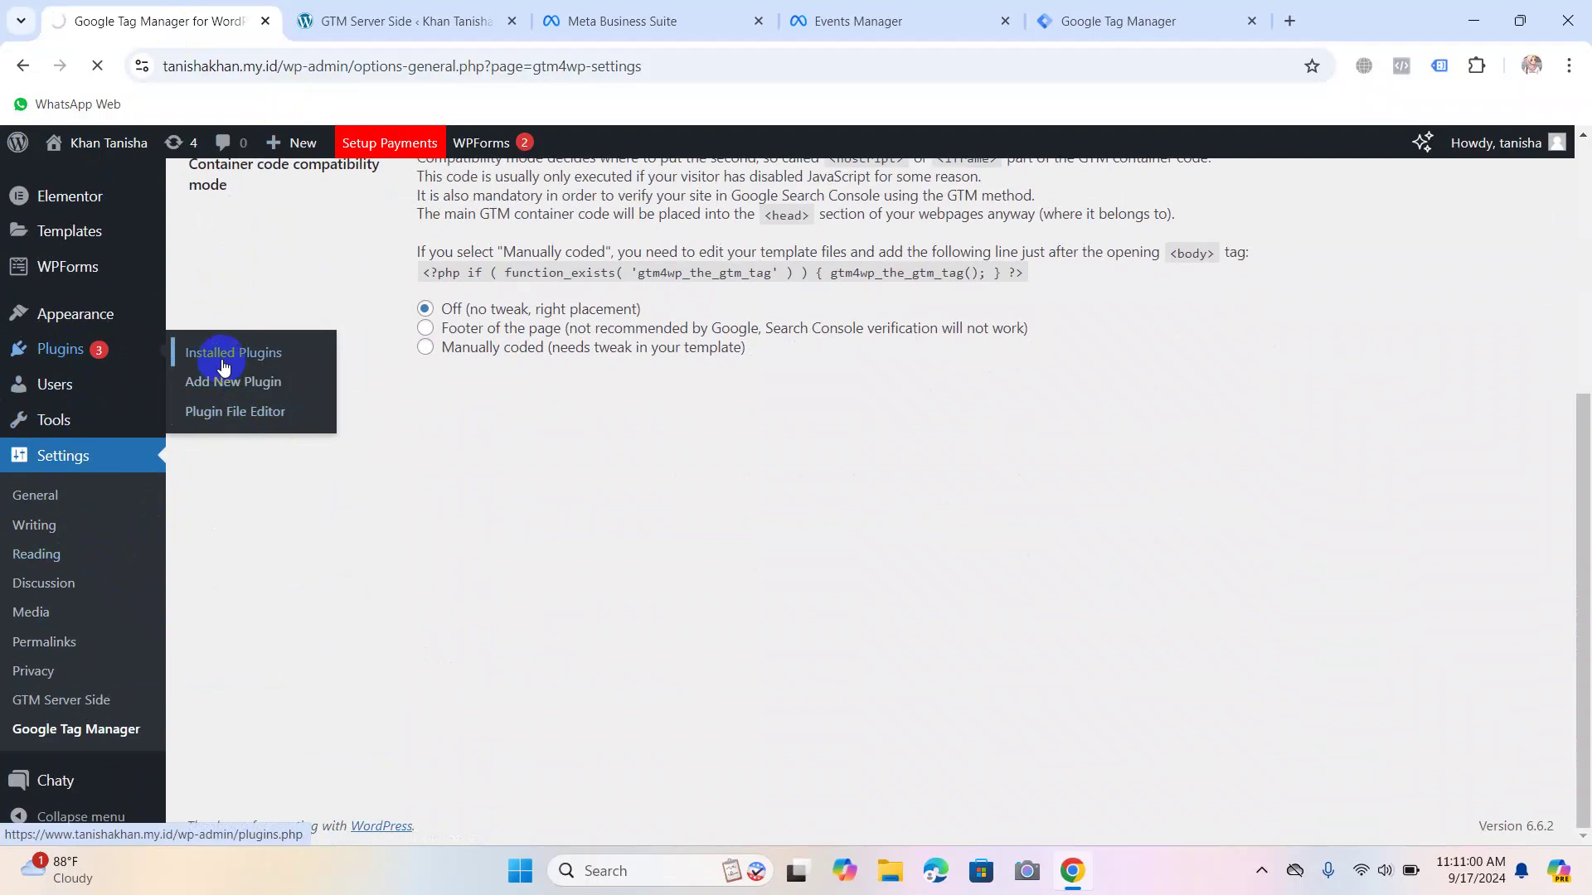
{"action": "scroll", "coordinate": [292, 427], "scroll_direction": "down", "scroll_amount": 2}
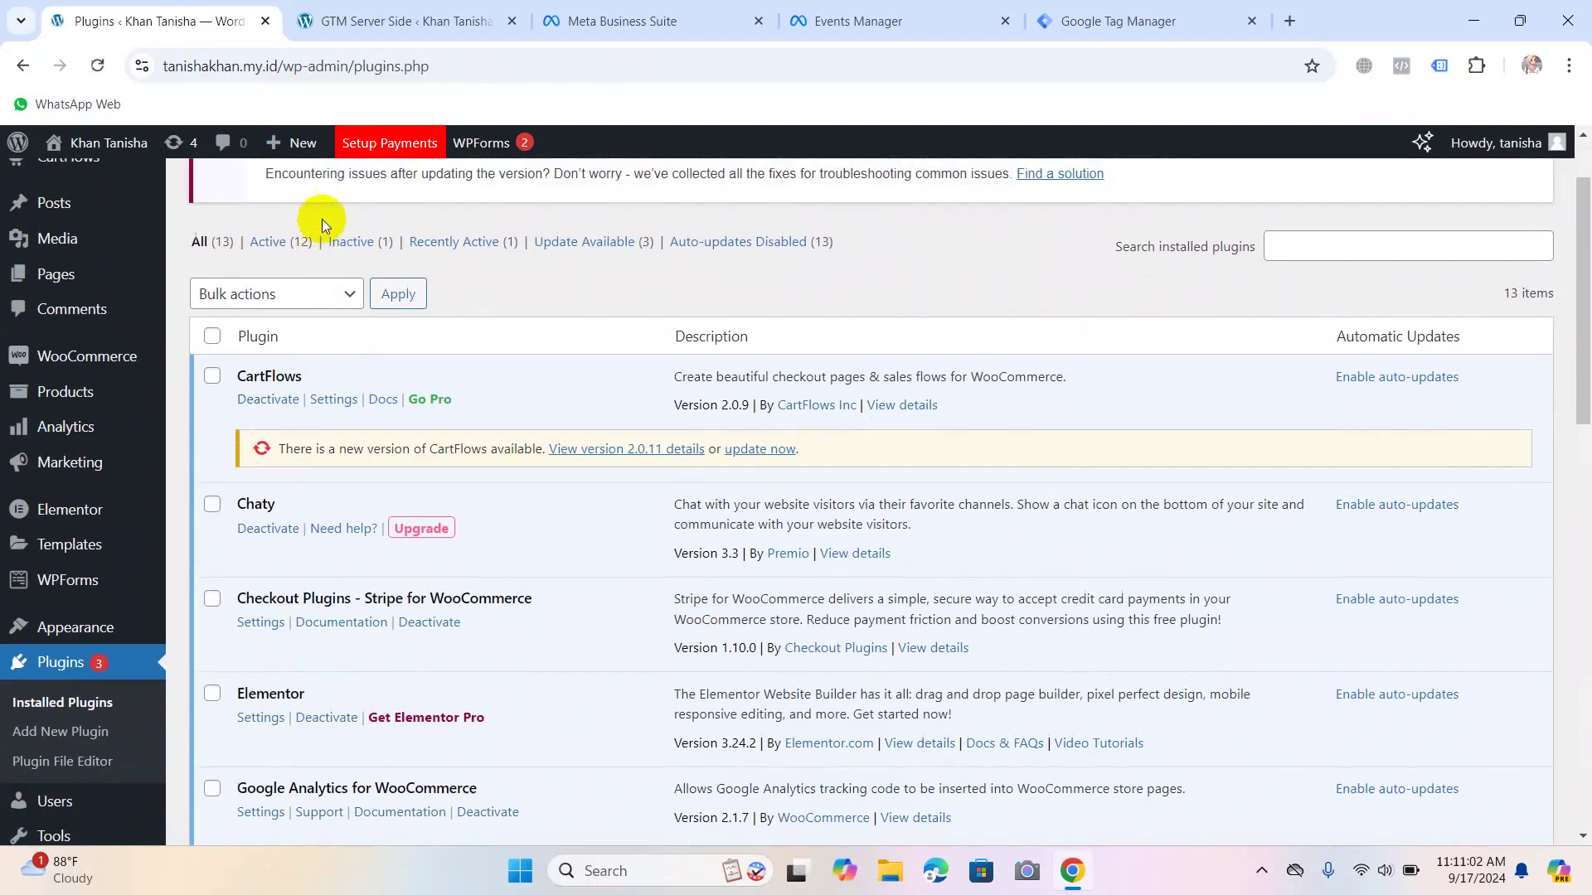
{"action": "scroll", "coordinate": [307, 335], "scroll_direction": "down", "scroll_amount": 5}
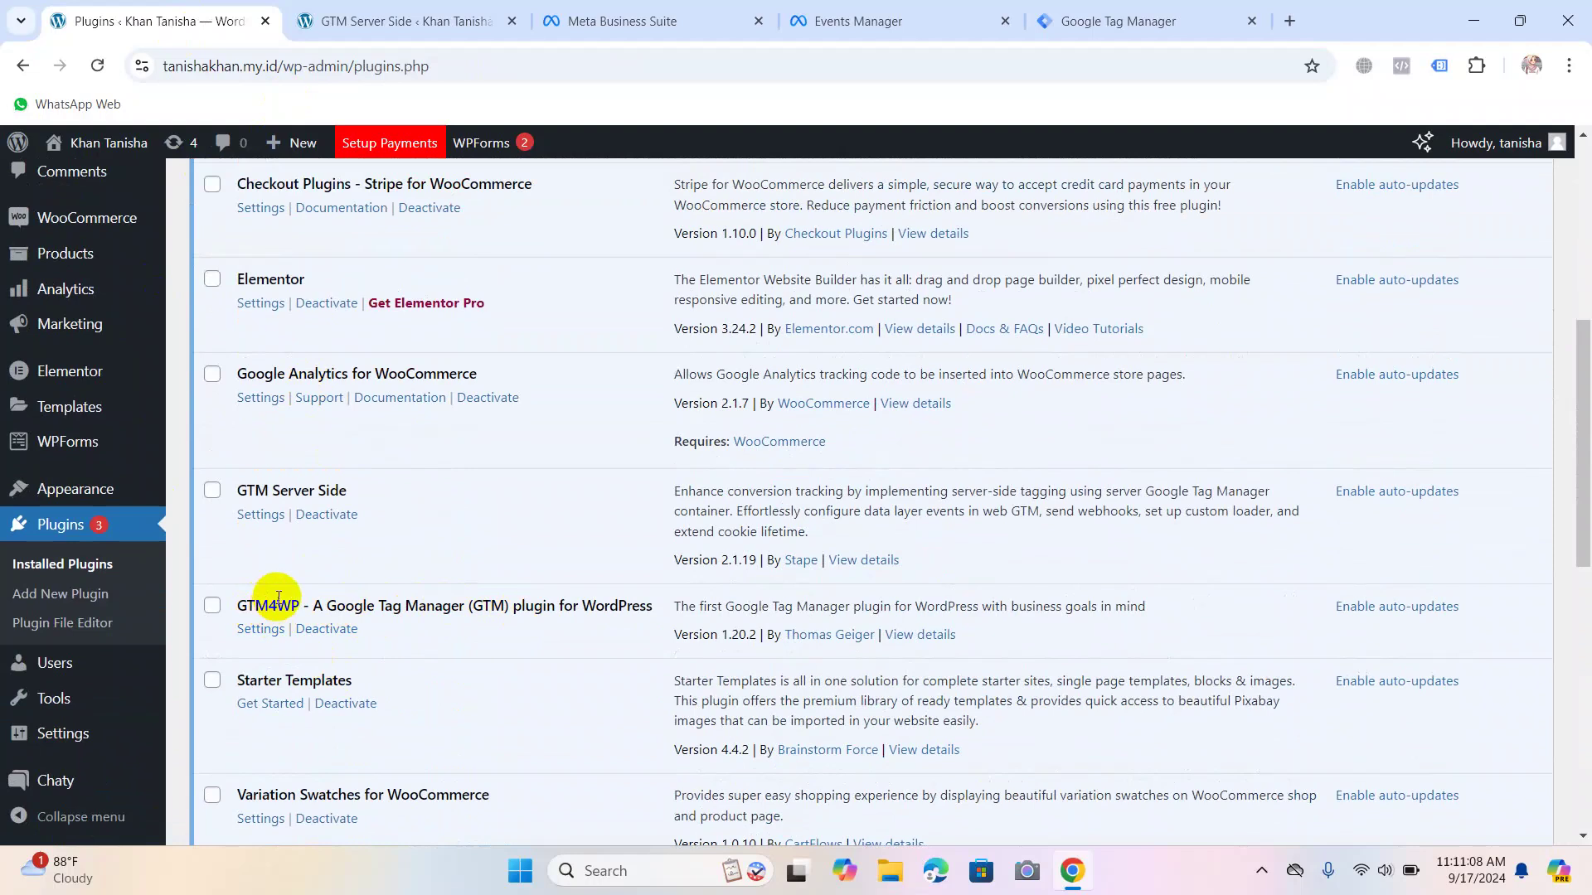
{"action": "scroll", "coordinate": [82, 727], "scroll_direction": "down", "scroll_amount": 1}
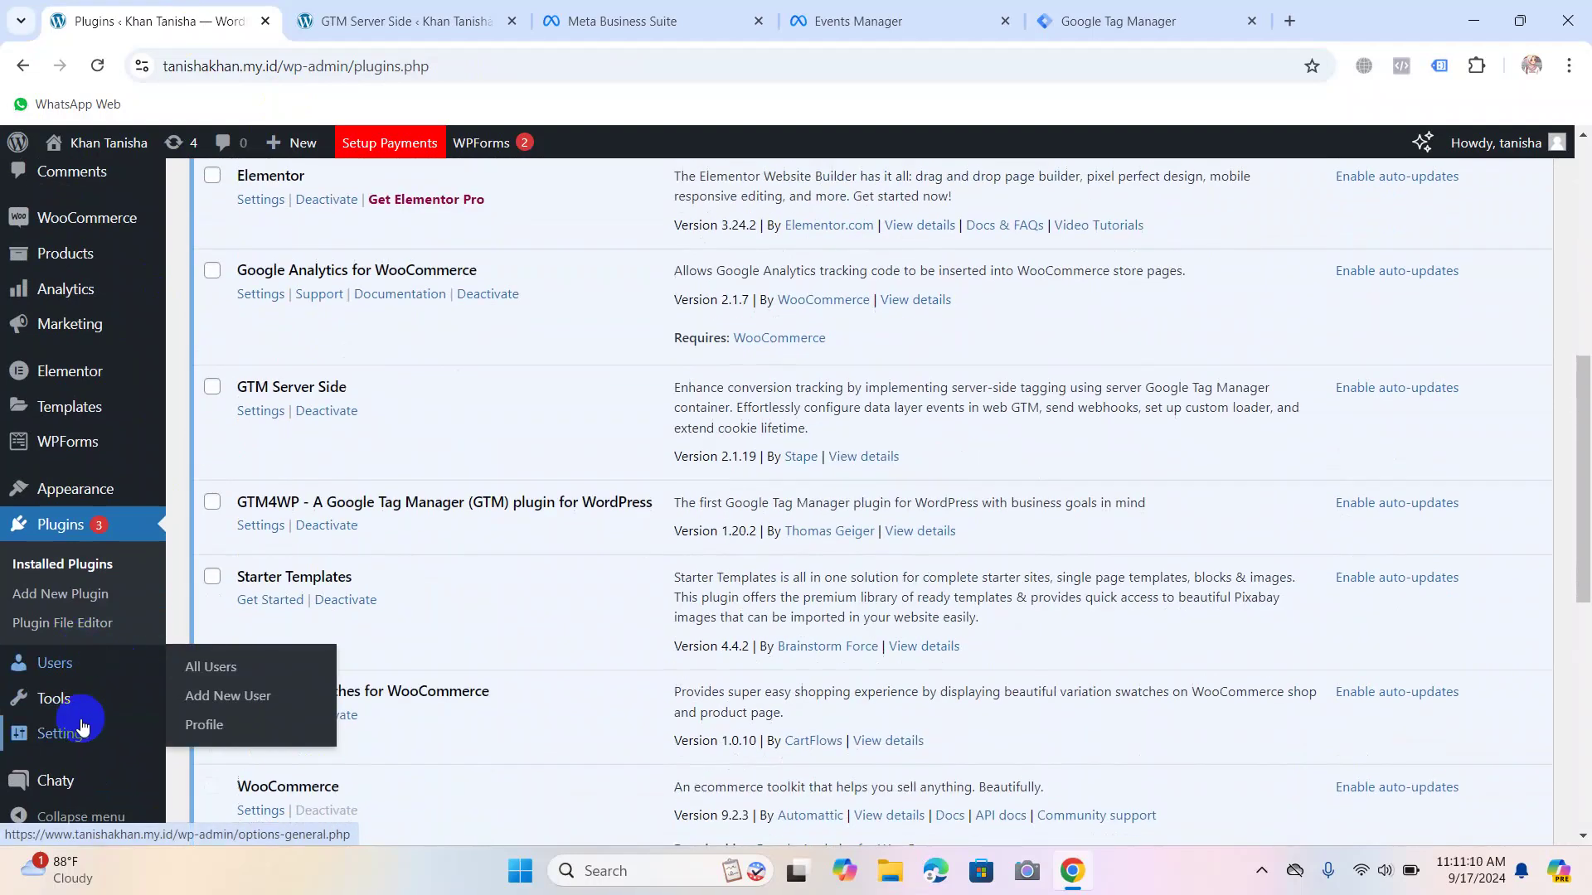
{"action": "scroll", "coordinate": [58, 735], "scroll_direction": "down", "scroll_amount": 3}
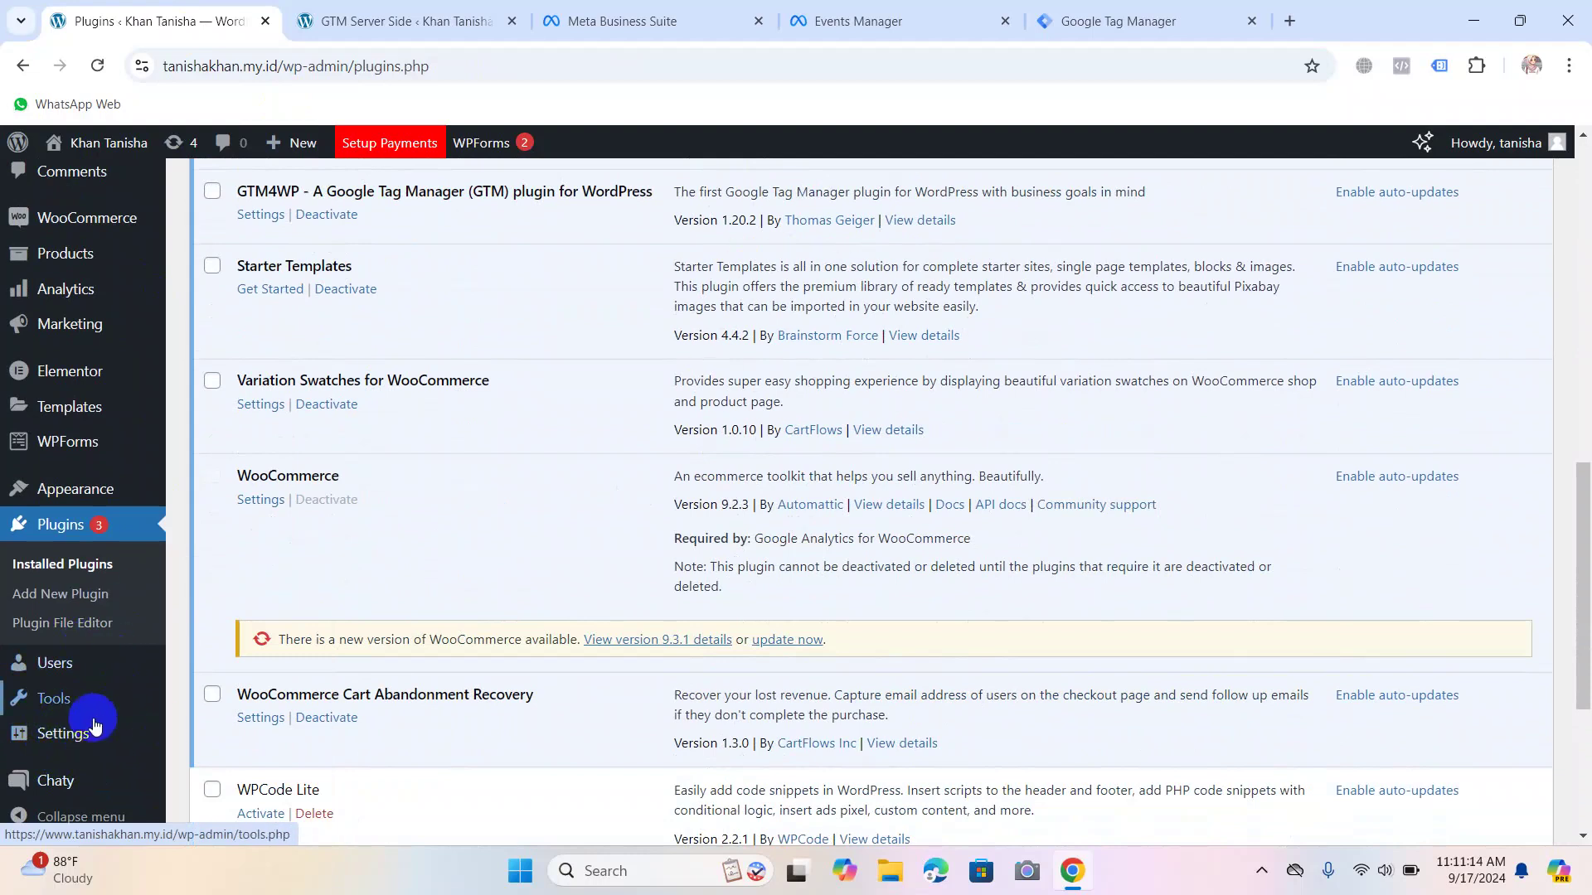
{"action": "mouse_move", "coordinate": [63, 733]}
{"action": "left_click", "coordinate": [273, 797]}
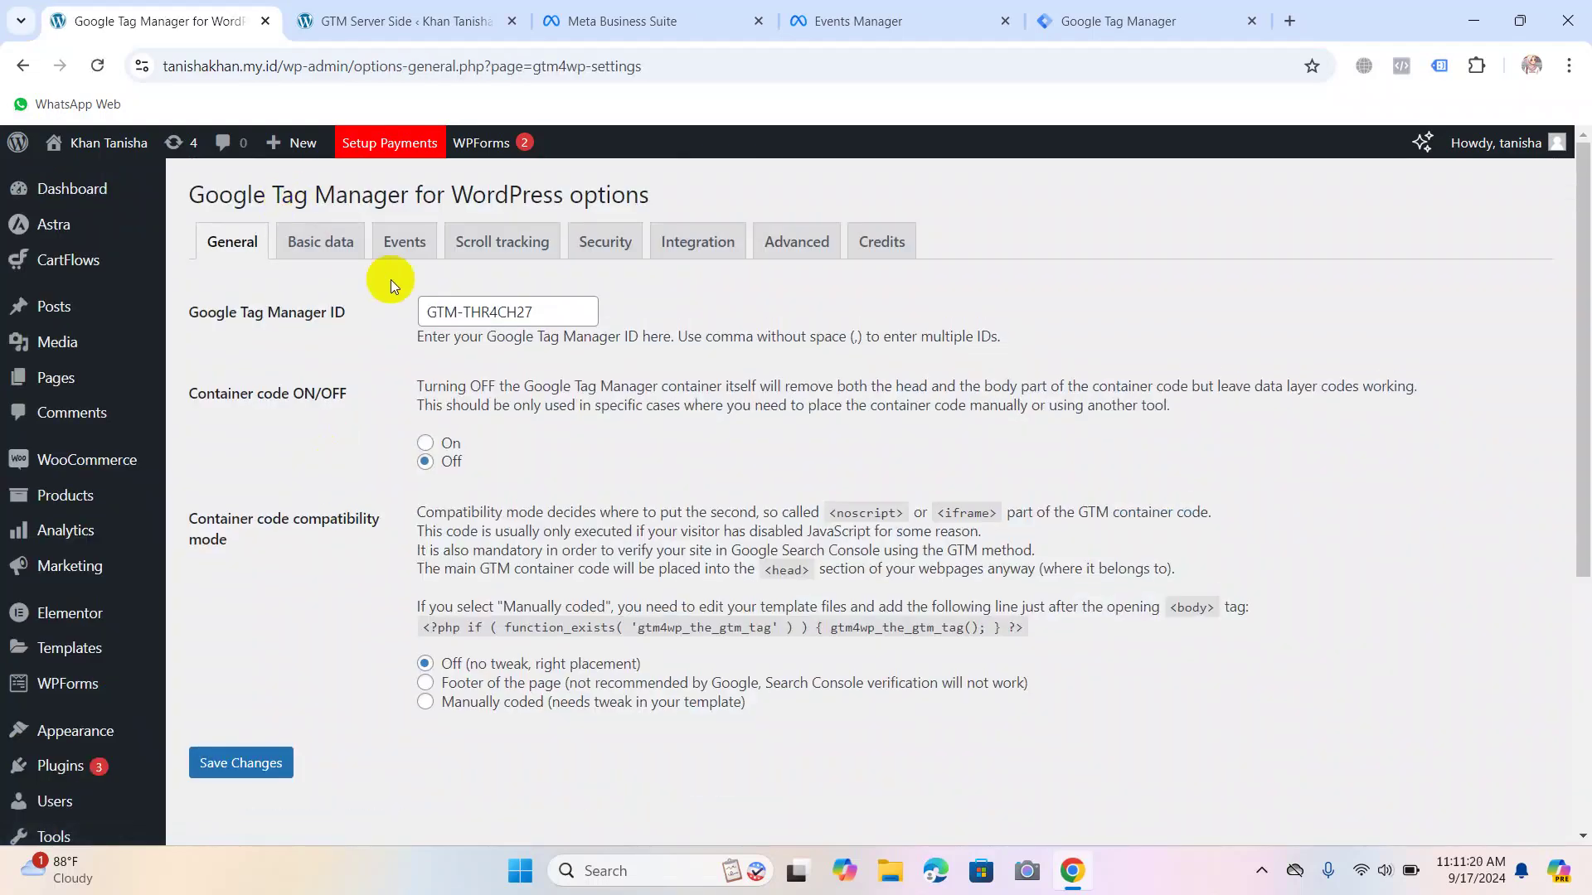
Check the entered Google Tag Manager ID and save the plugin's general settings again.
{"action": "triple_click", "coordinate": [547, 323]}
{"action": "left_click", "coordinate": [350, 372]}
{"action": "left_click", "coordinate": [214, 767]}
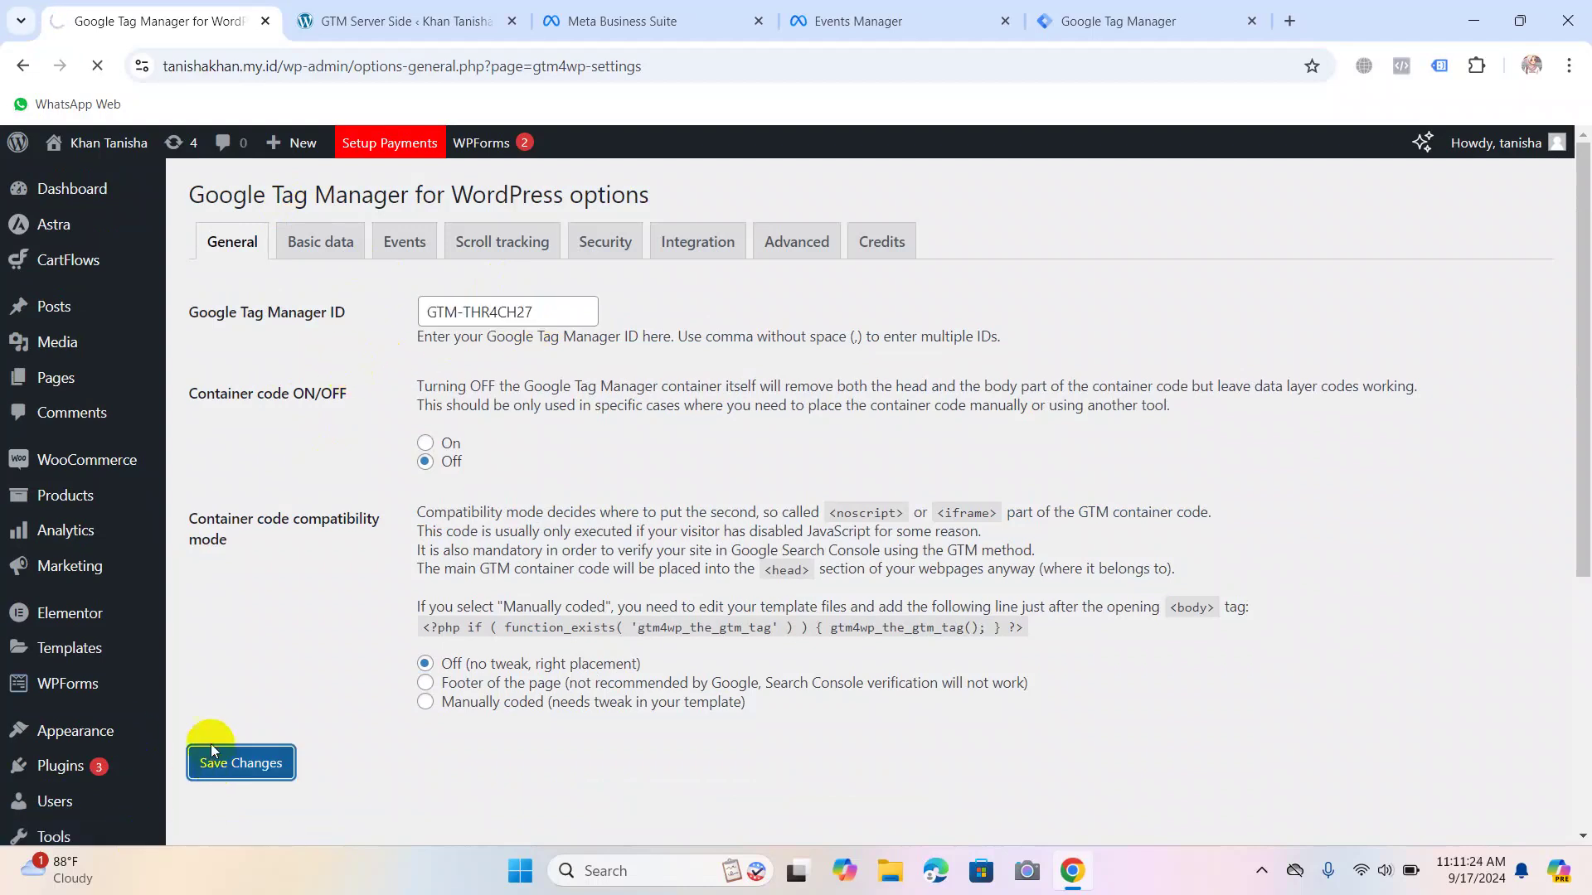
Switch back to the web container in Google Tag Manager and open its variables.
{"action": "left_click", "coordinate": [1094, 19]}
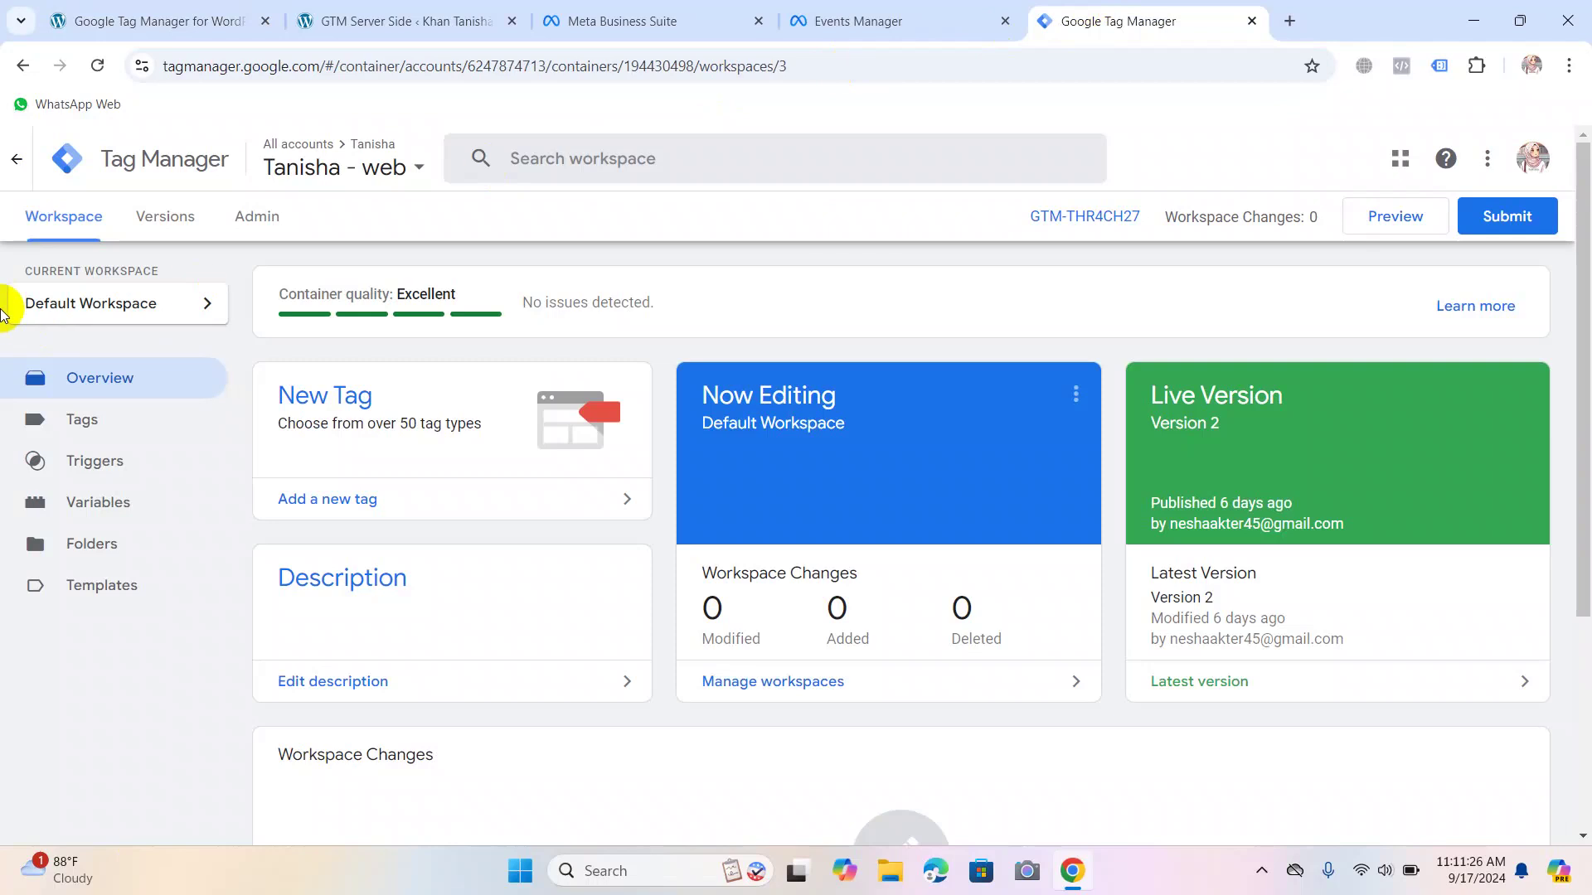
{"action": "left_click", "coordinate": [116, 18]}
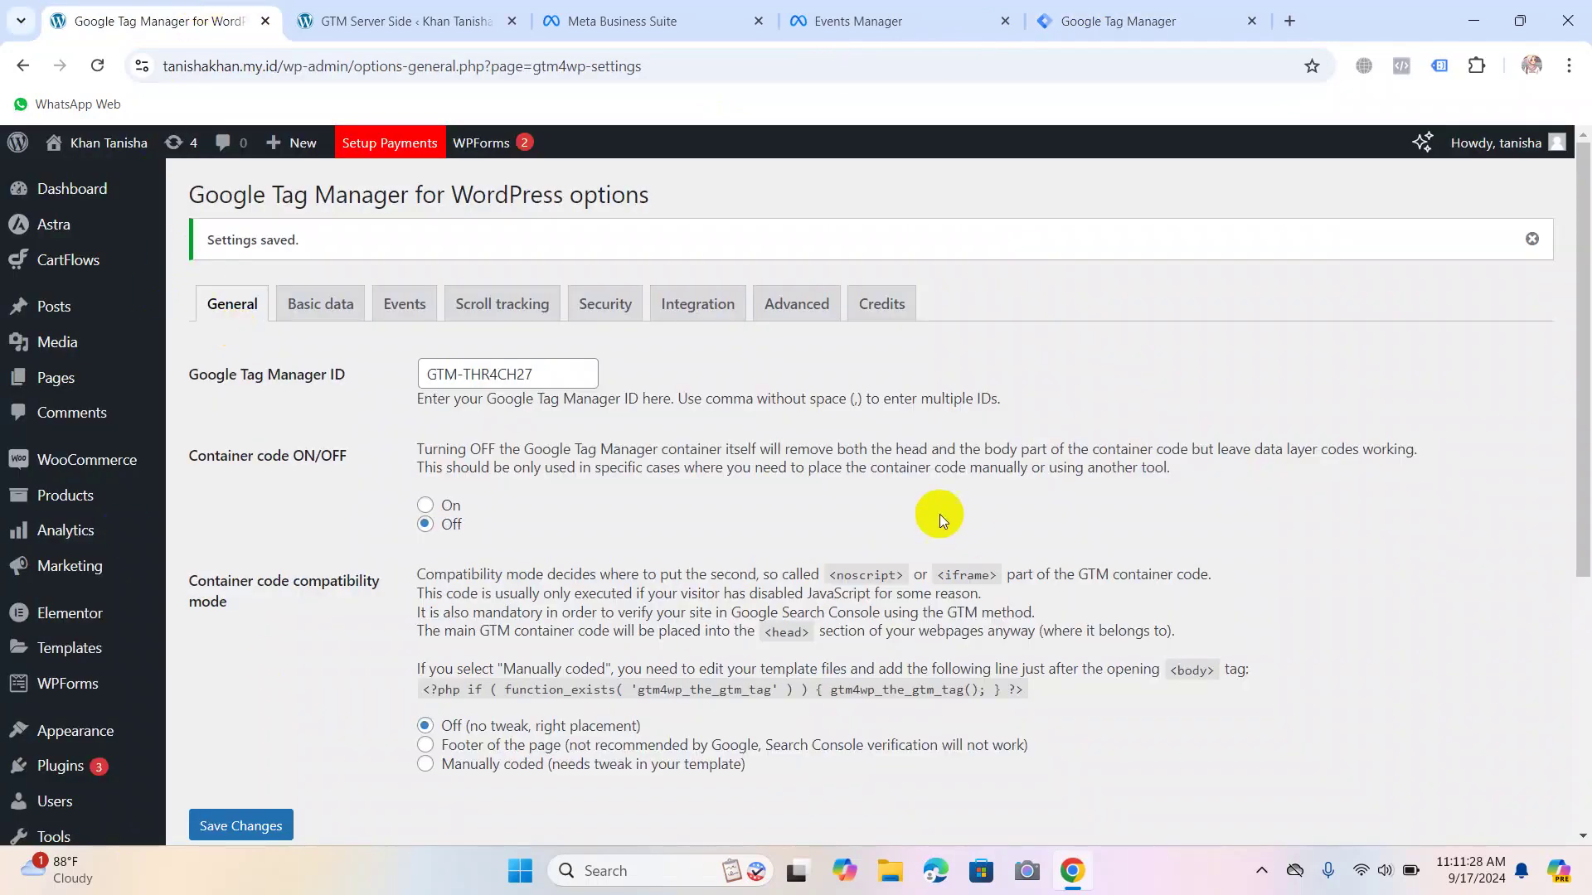
{"action": "left_click", "coordinate": [1087, 15]}
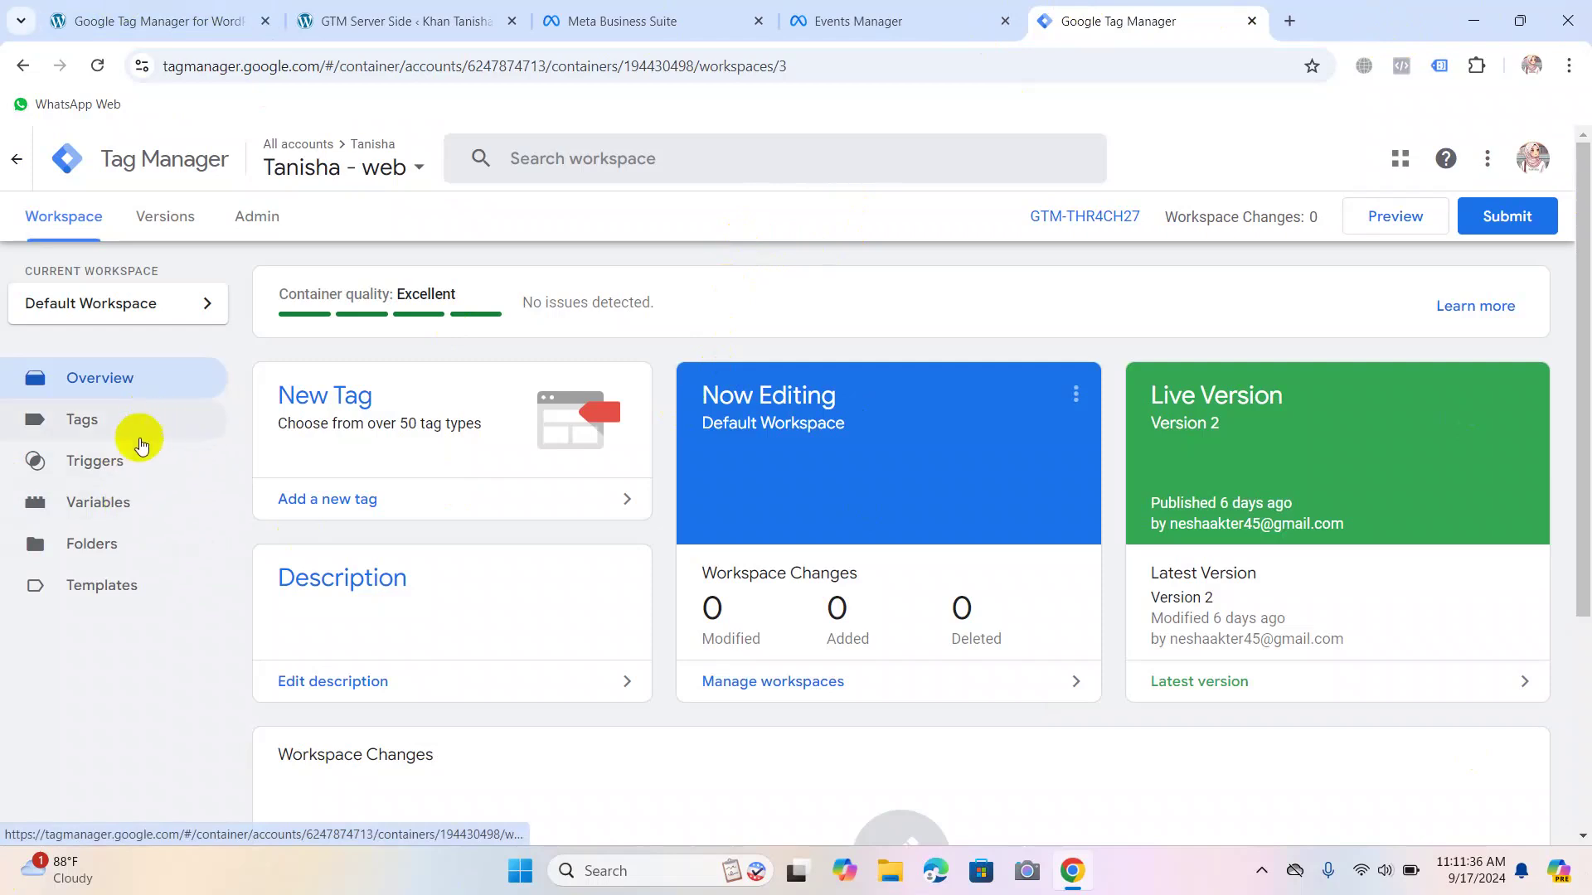
{"action": "left_click", "coordinate": [138, 506]}
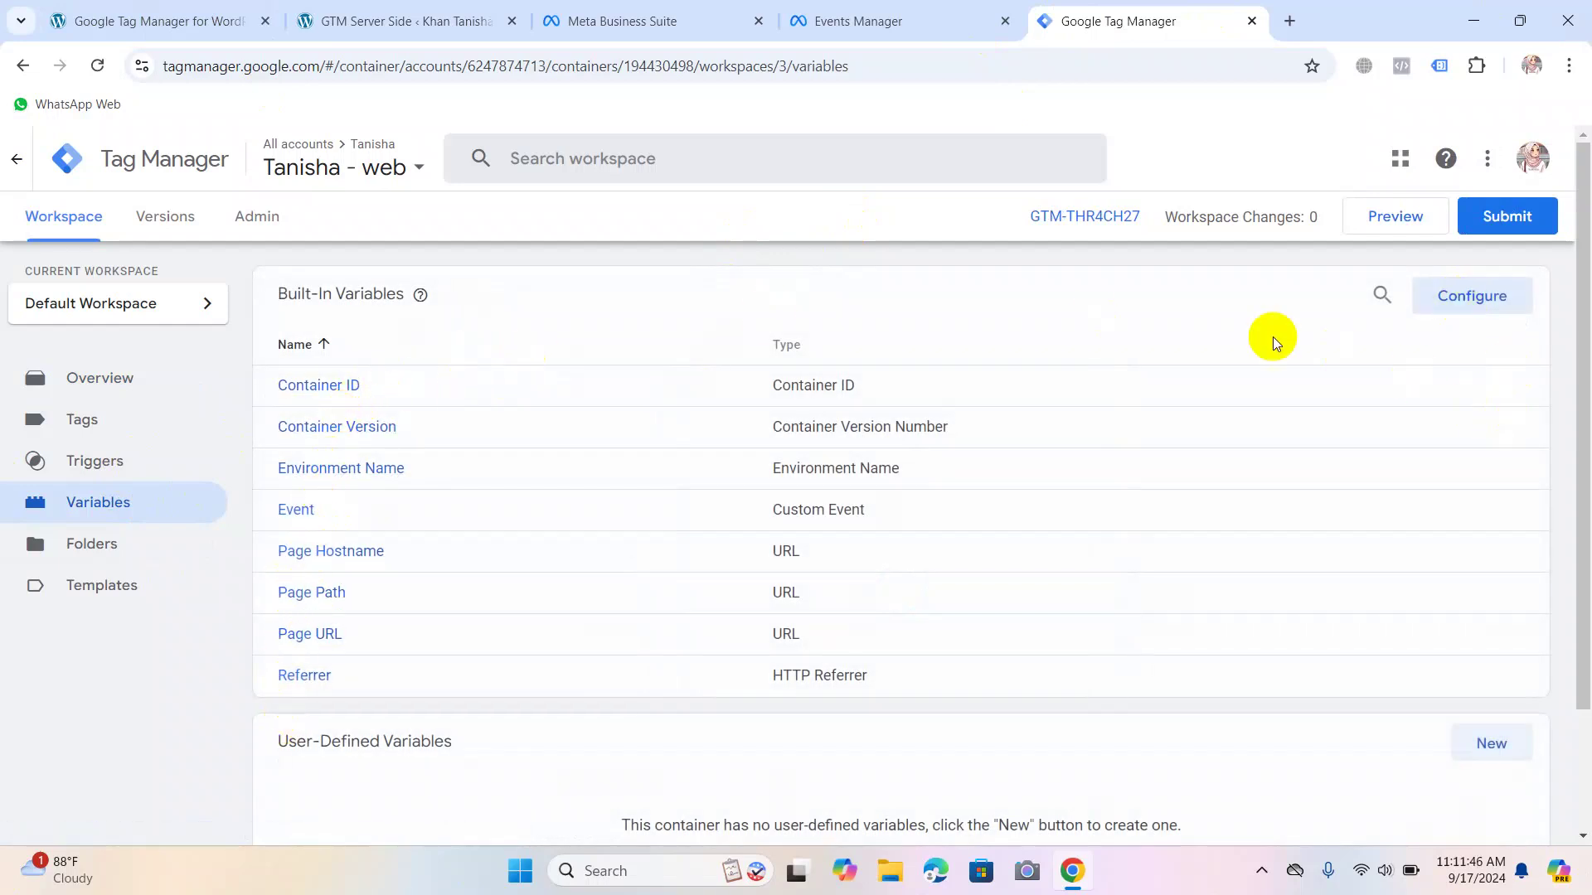
Disable the Environment Name, Container ID and Container Version built-in variables and close the built-in variable configuration.
{"action": "scroll", "coordinate": [555, 644], "scroll_direction": "down", "scroll_amount": 3}
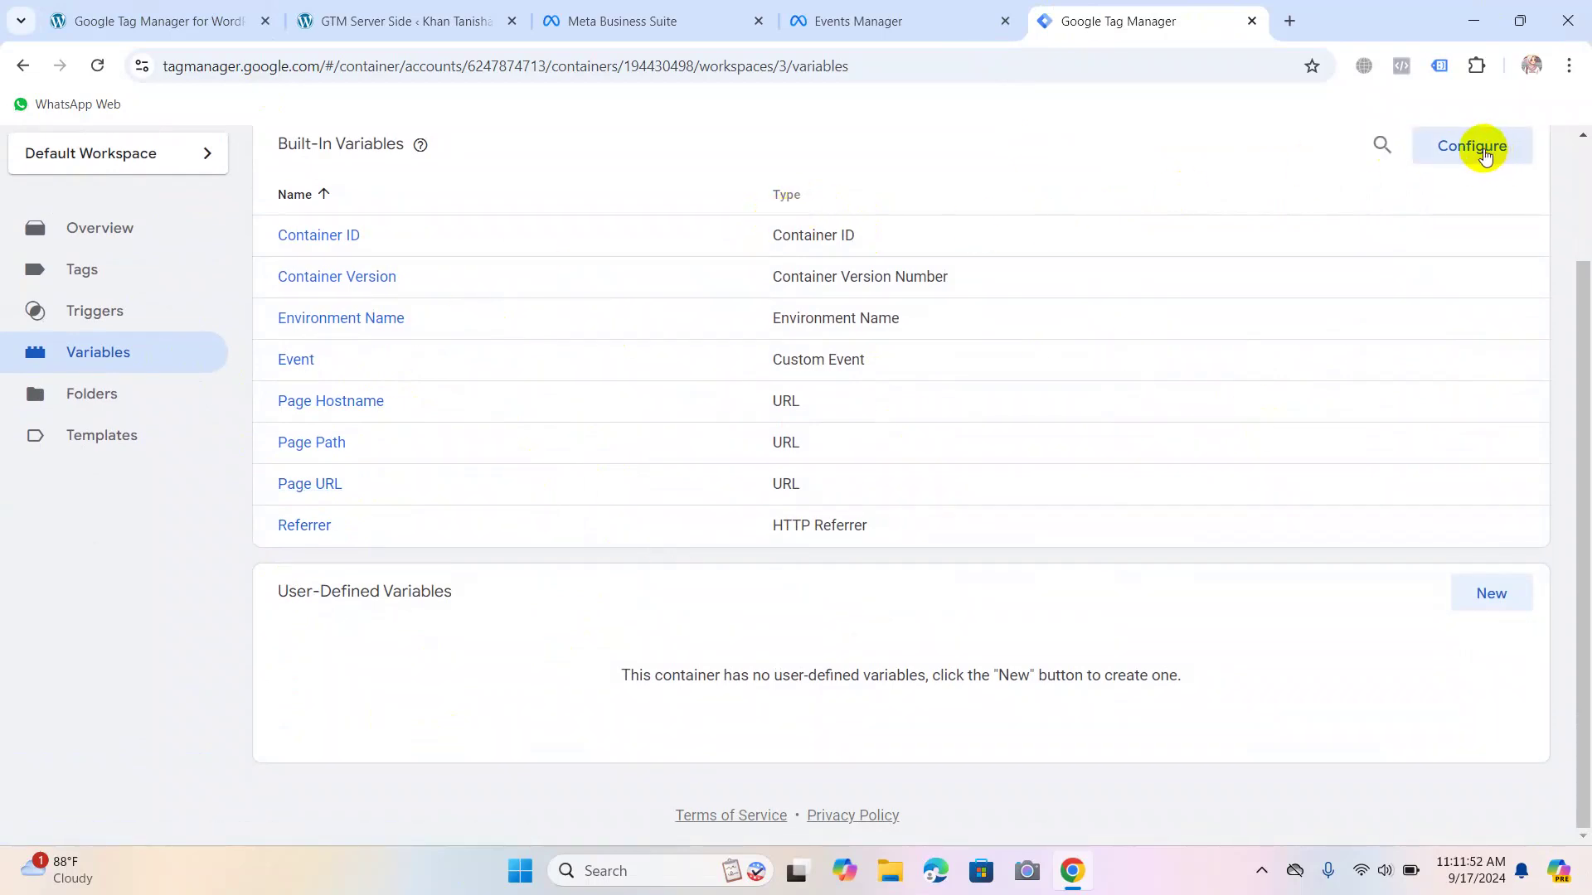
{"action": "left_click", "coordinate": [1478, 157]}
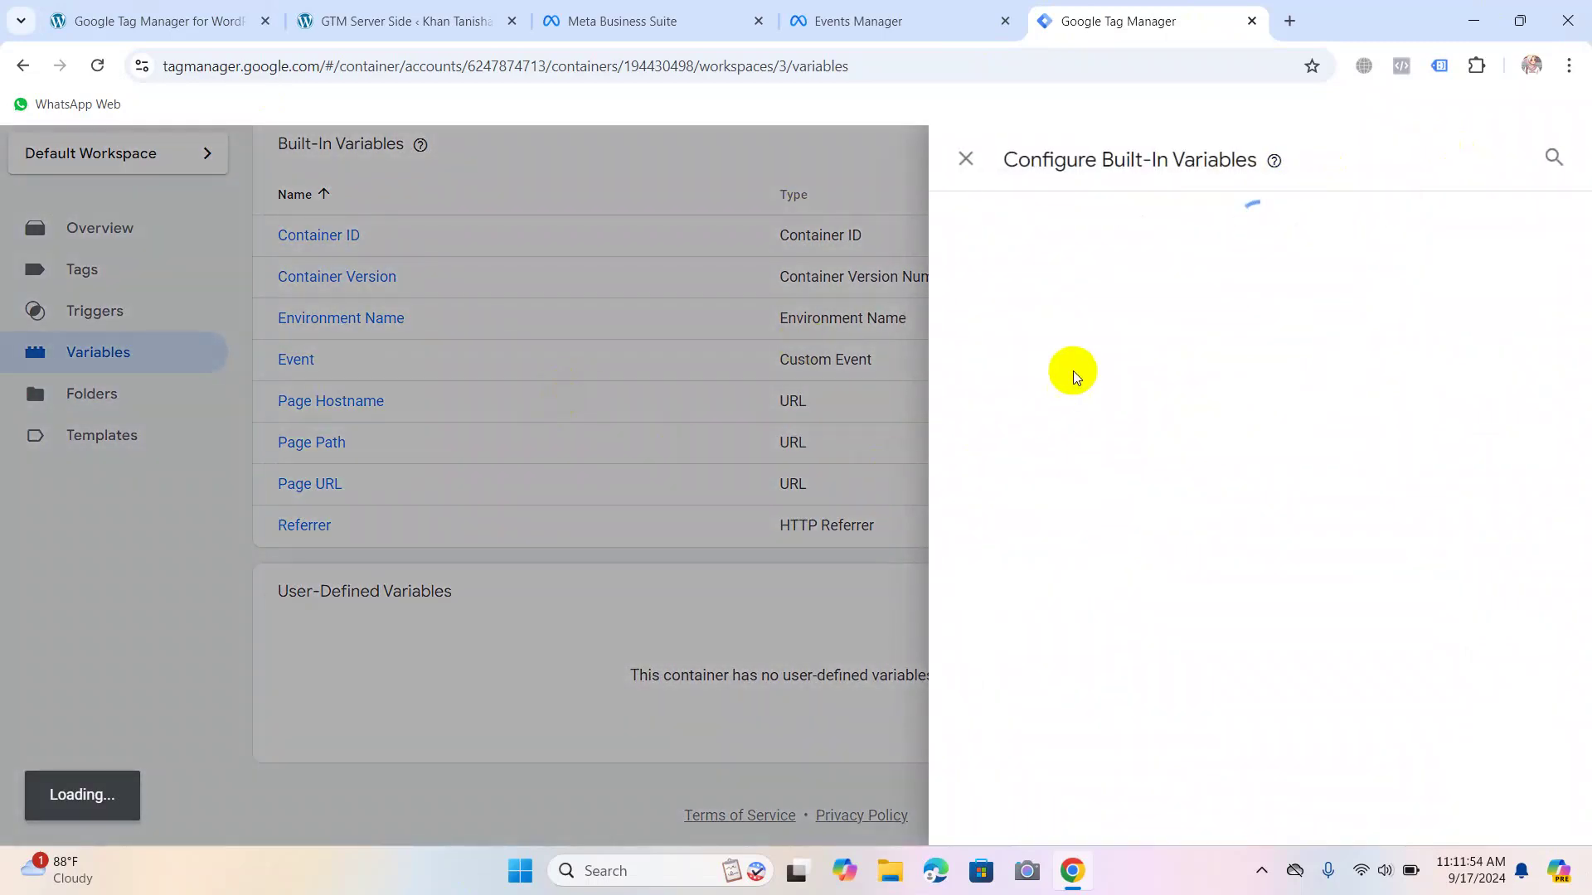
{"action": "left_click", "coordinate": [966, 159]}
{"action": "left_click", "coordinate": [1471, 152]}
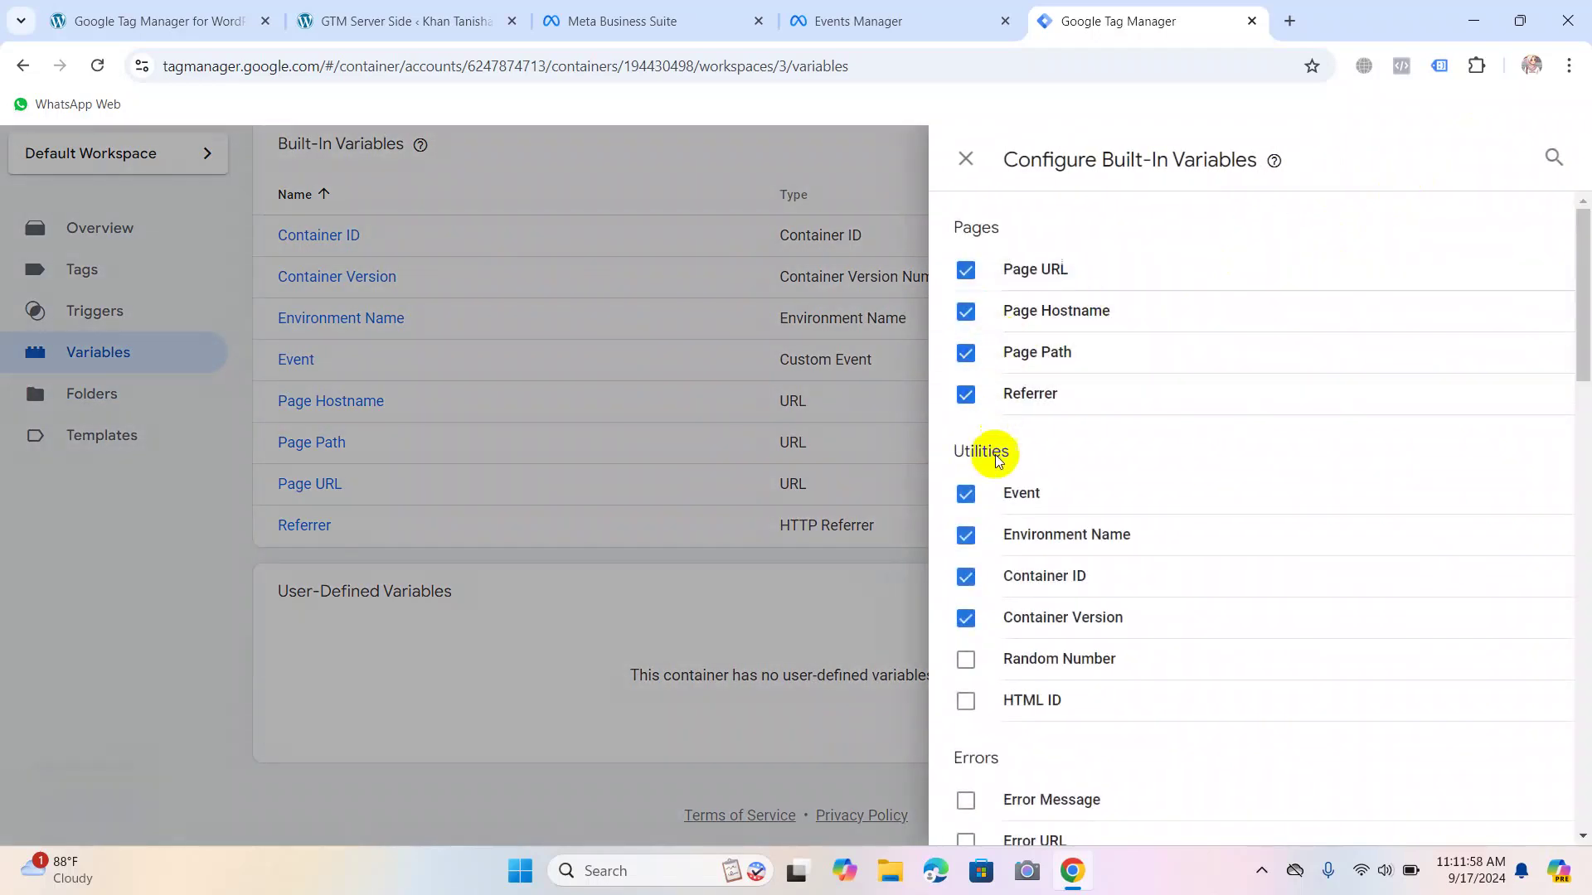
{"action": "left_click", "coordinate": [964, 539]}
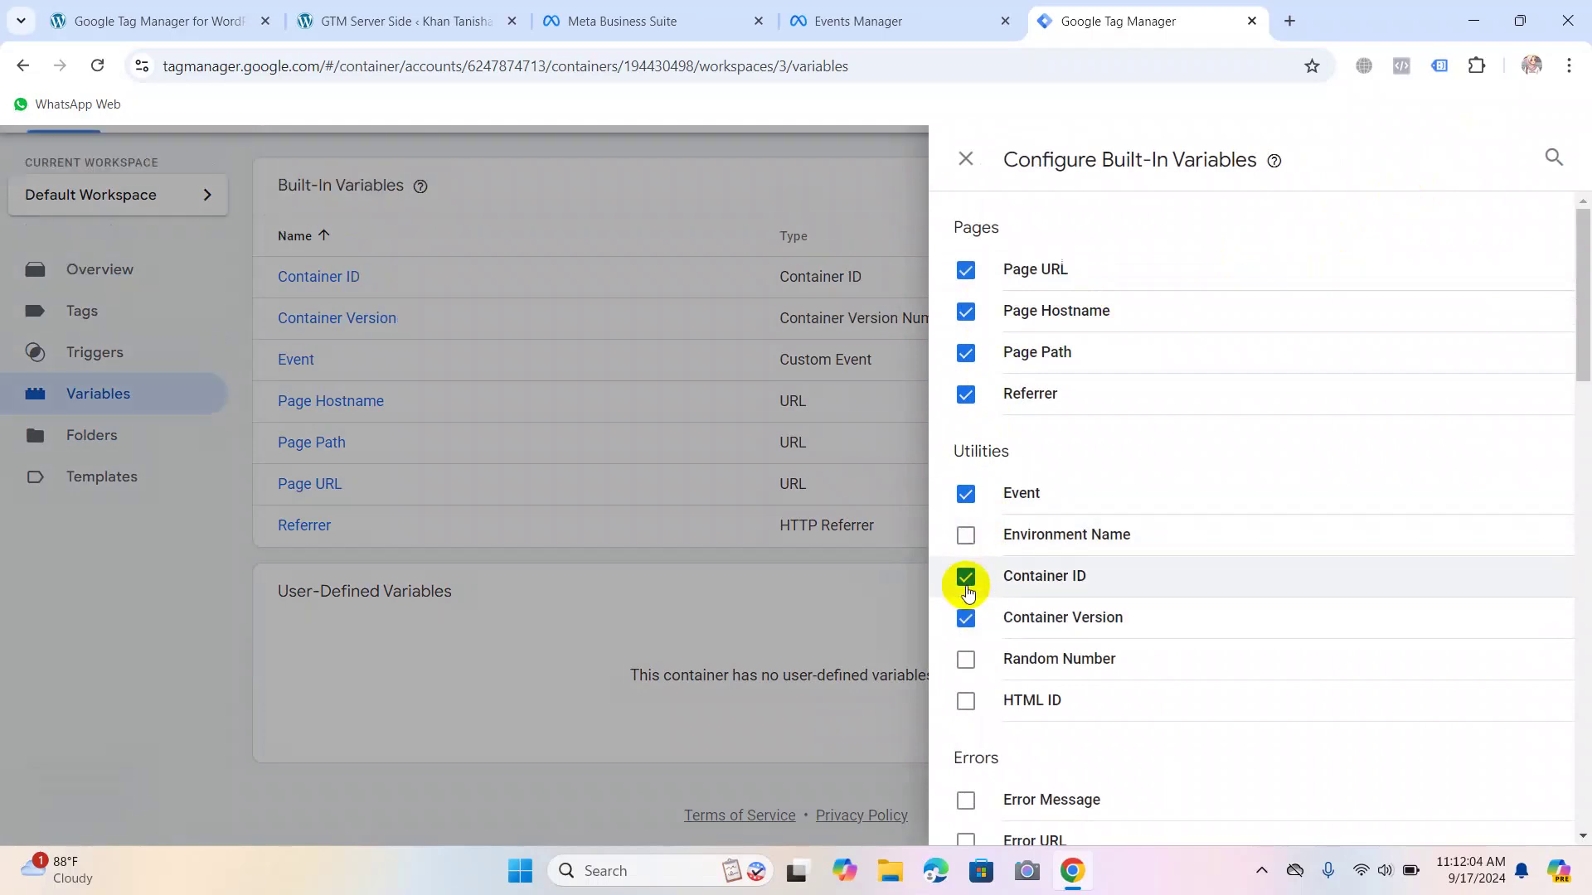
{"action": "left_click", "coordinate": [963, 580]}
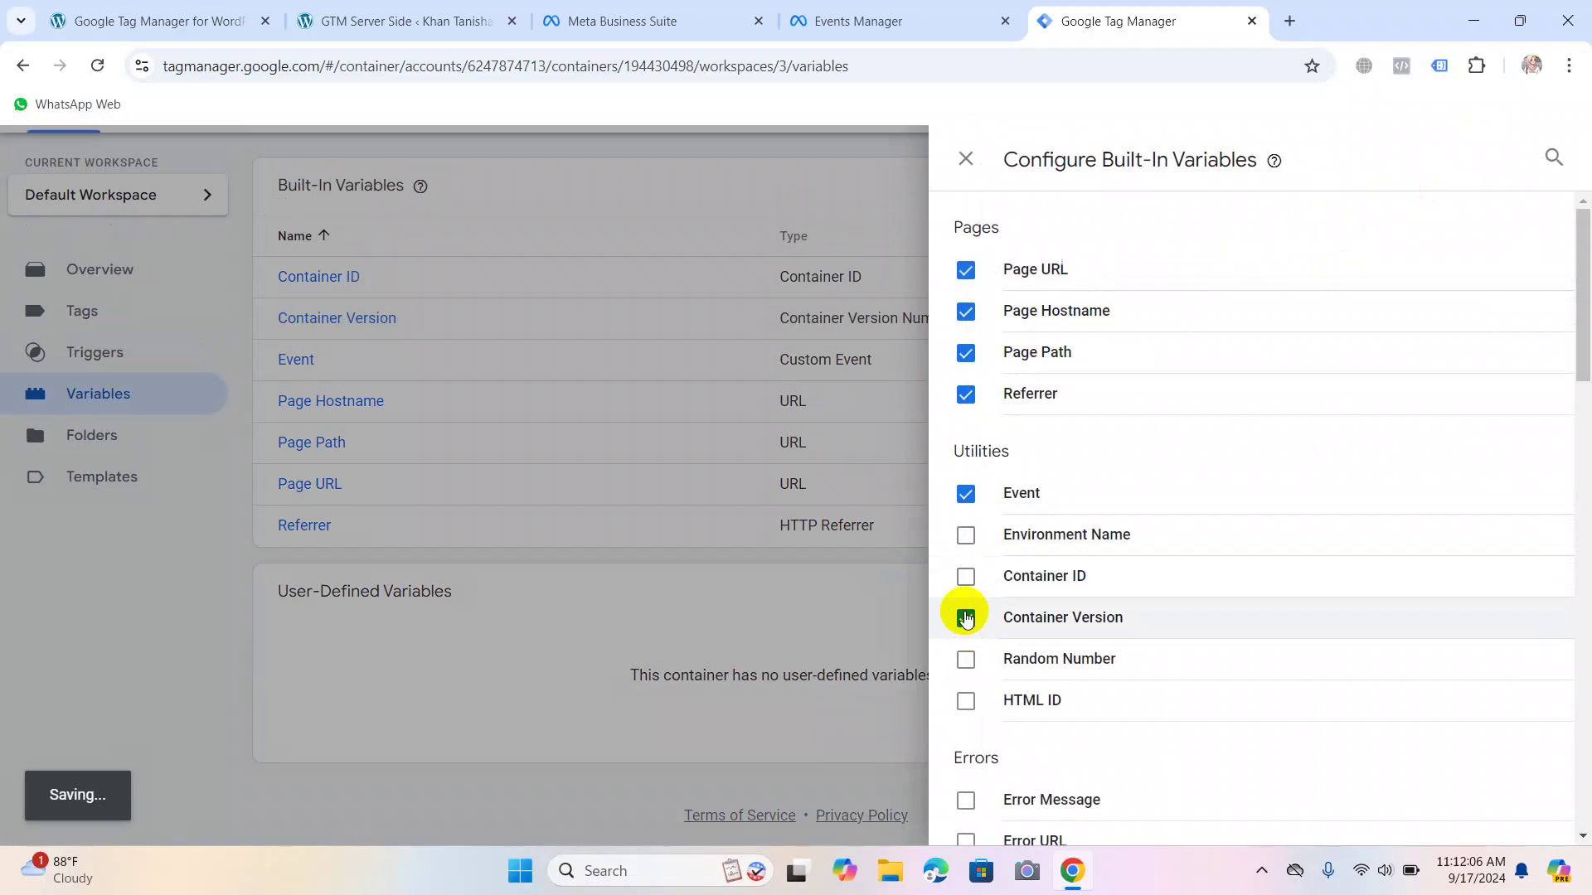
{"action": "left_click", "coordinate": [965, 618]}
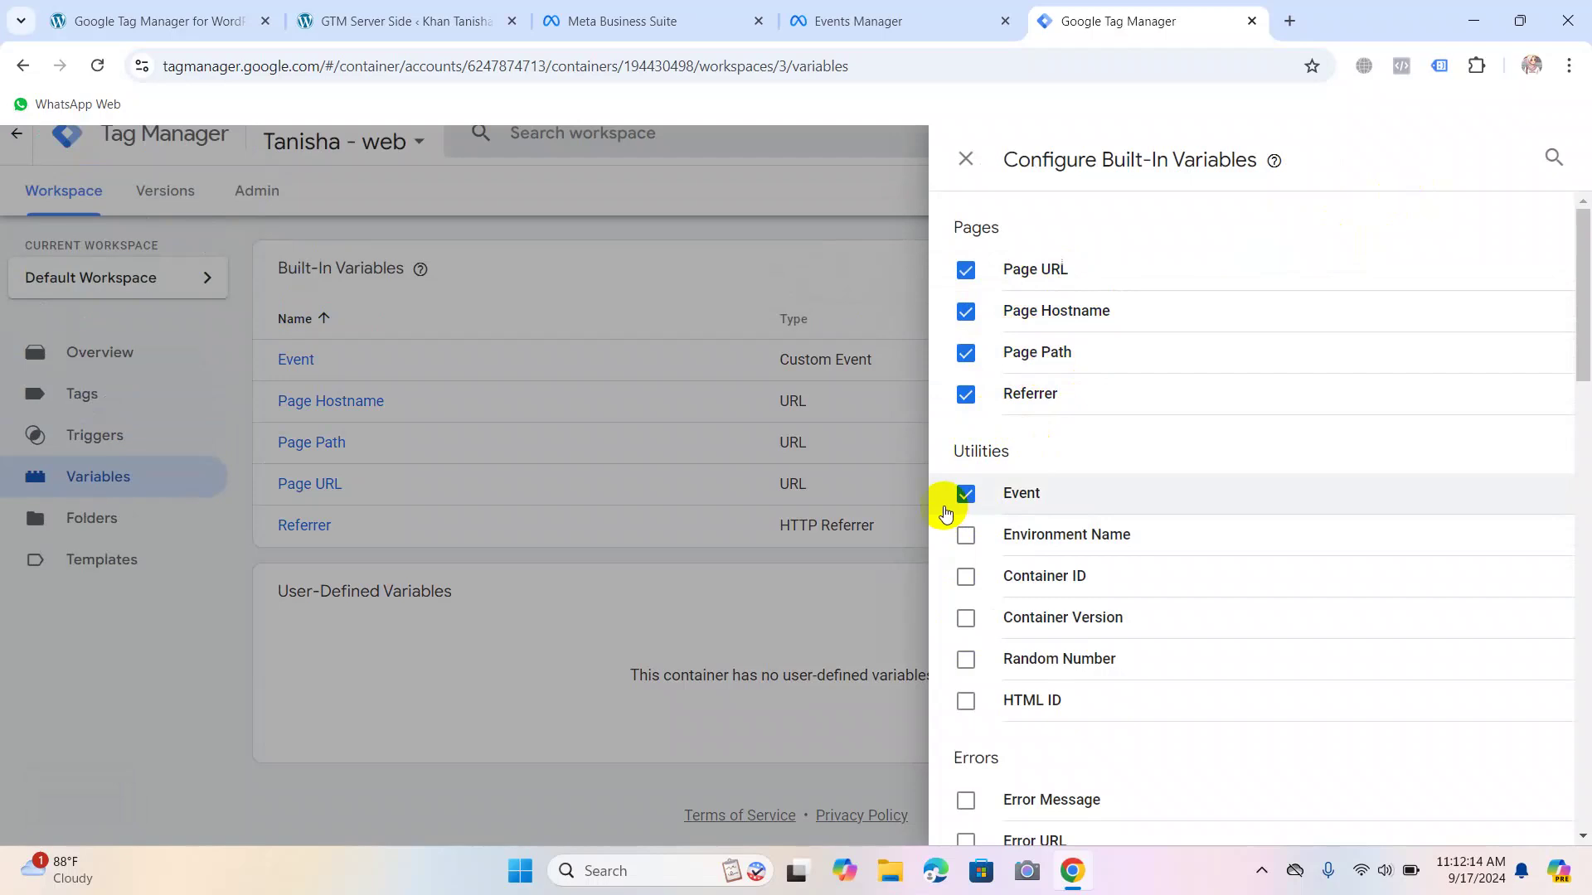
{"action": "scroll", "coordinate": [1018, 593], "scroll_direction": "down", "scroll_amount": 8}
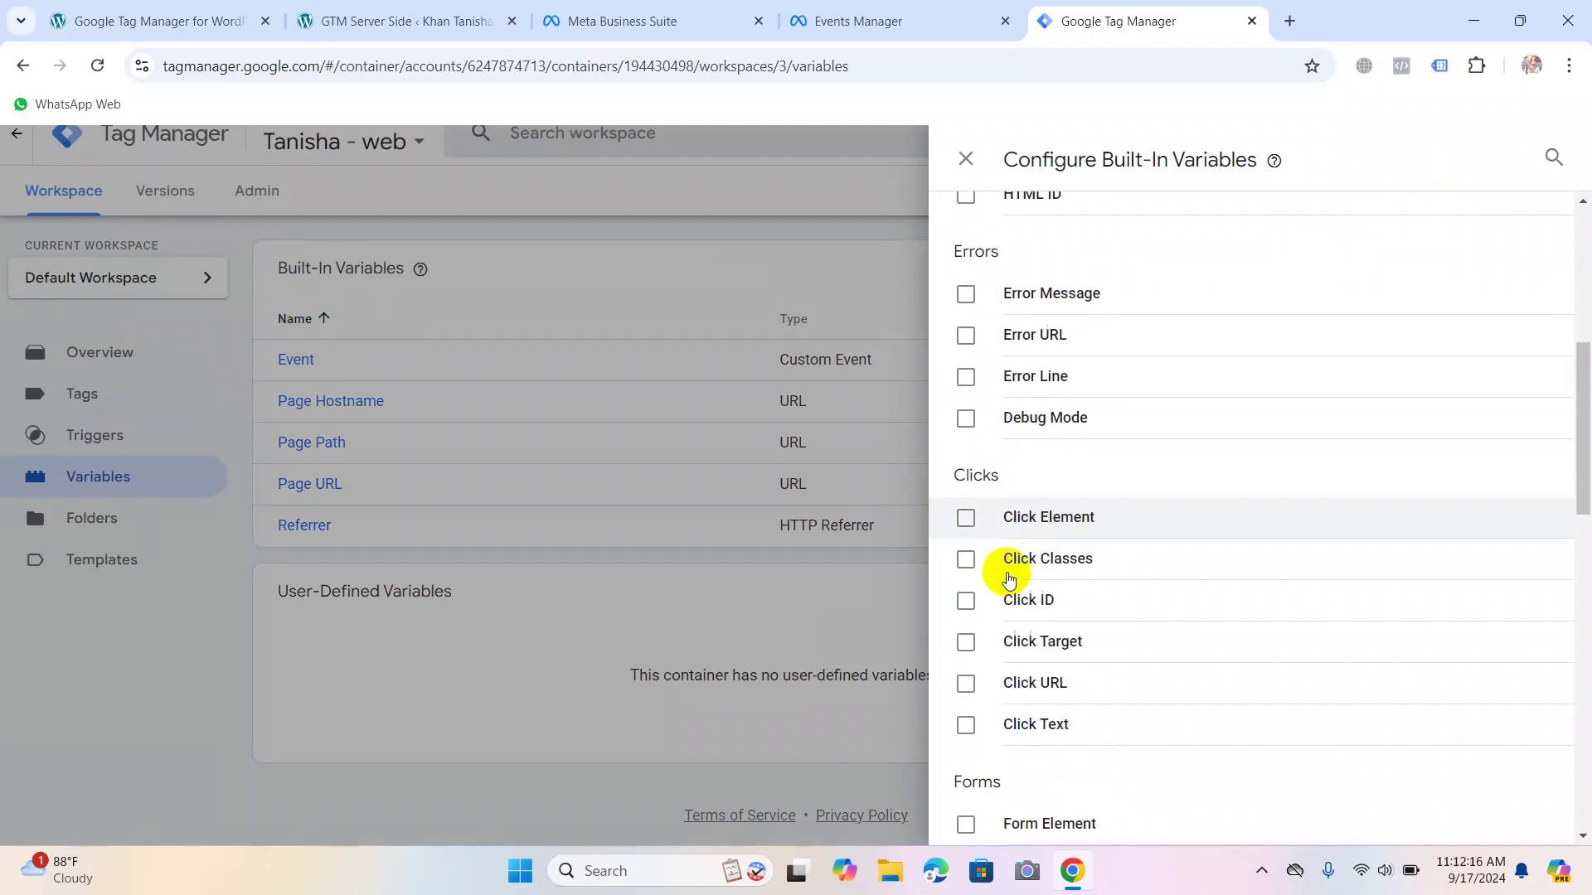
{"action": "scroll", "coordinate": [1003, 611], "scroll_direction": "down", "scroll_amount": 7}
{"action": "scroll", "coordinate": [1251, 334], "scroll_direction": "up", "scroll_amount": 16}
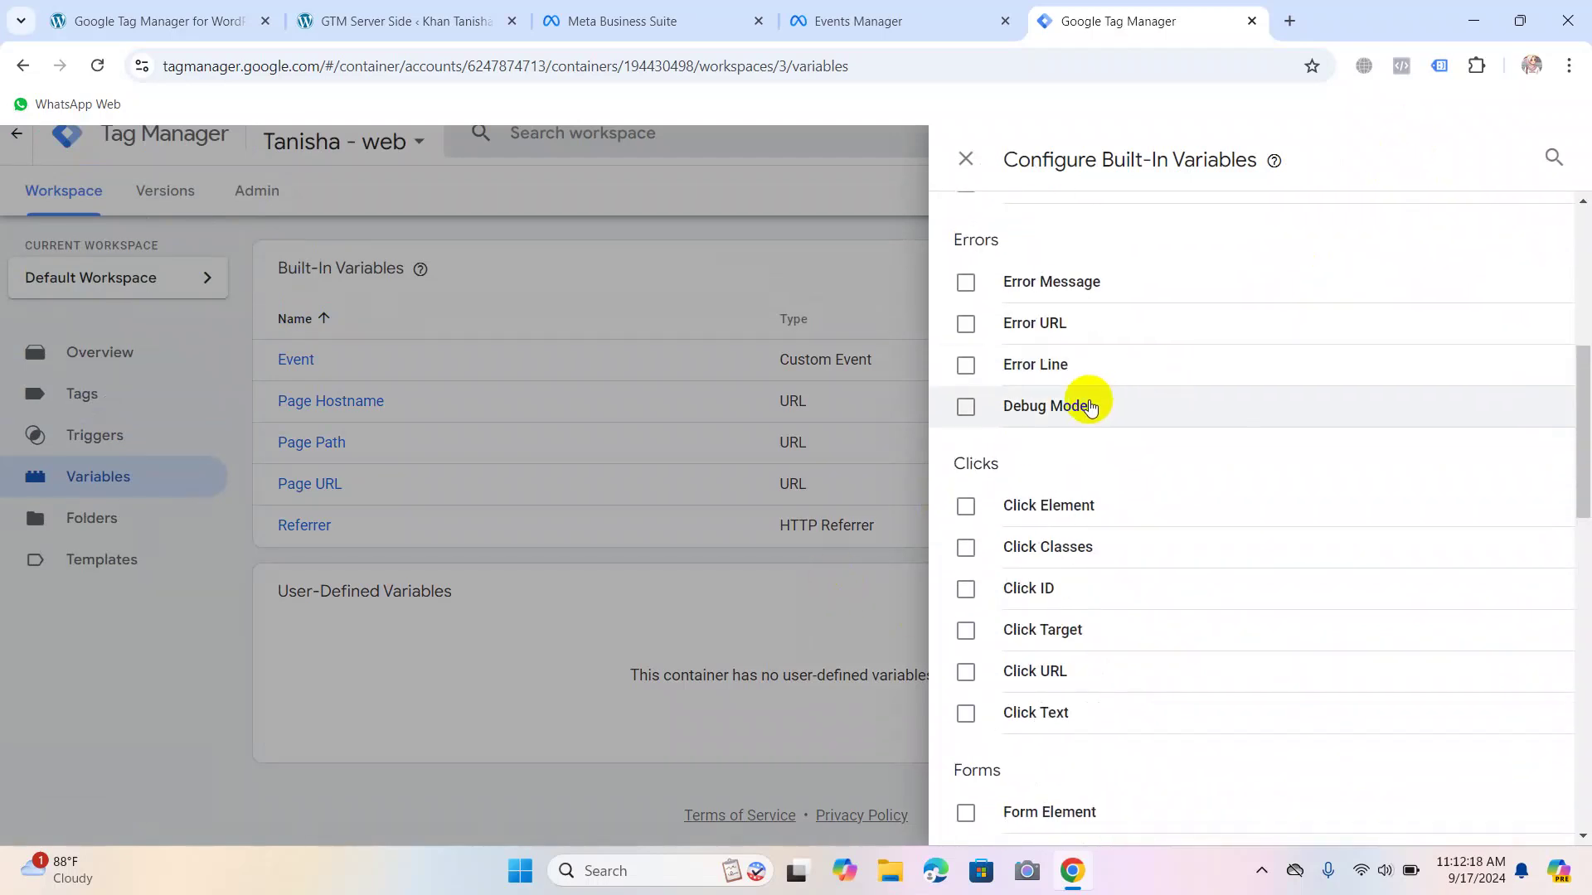
{"action": "left_click", "coordinate": [964, 159]}
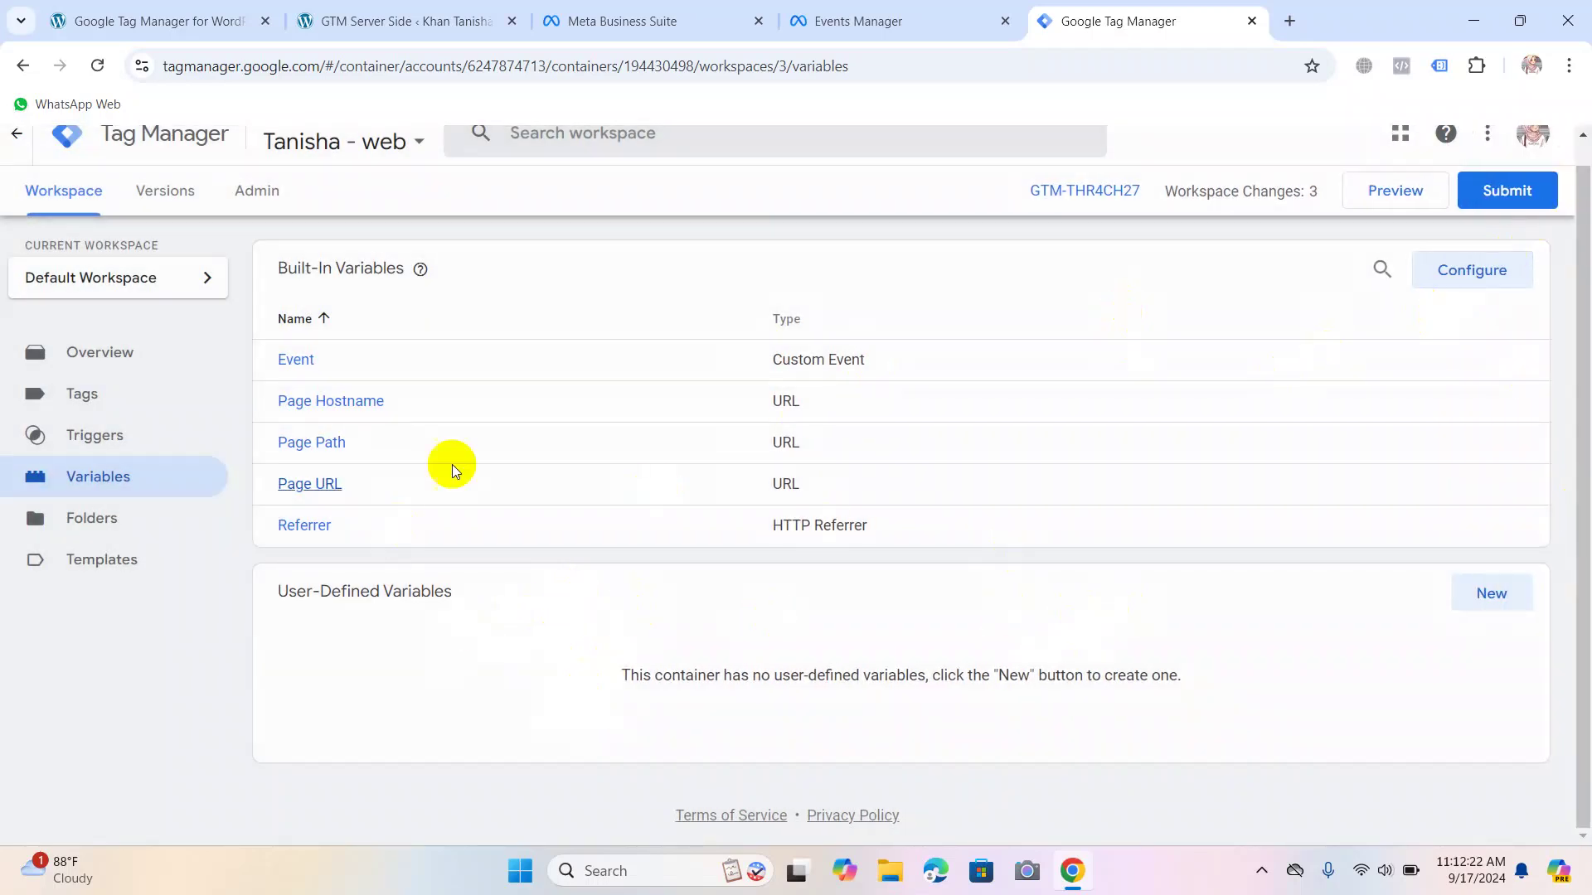
Open the Facebook Pixel tag from the container's tag list and make its tag configuration editable.
{"action": "left_click", "coordinate": [103, 351]}
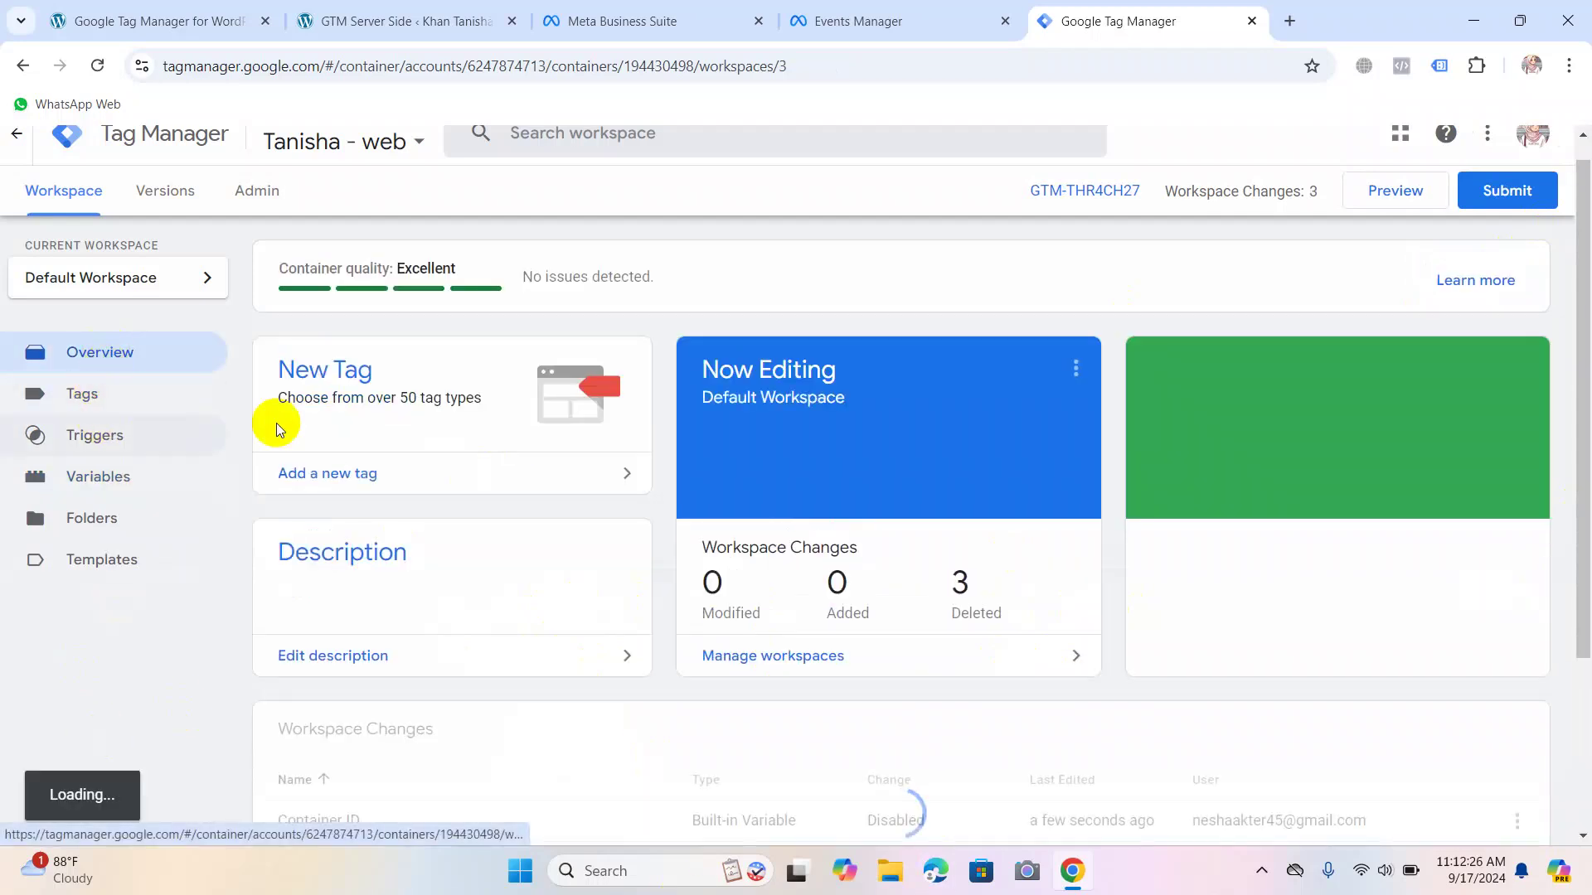
{"action": "left_click", "coordinate": [95, 399]}
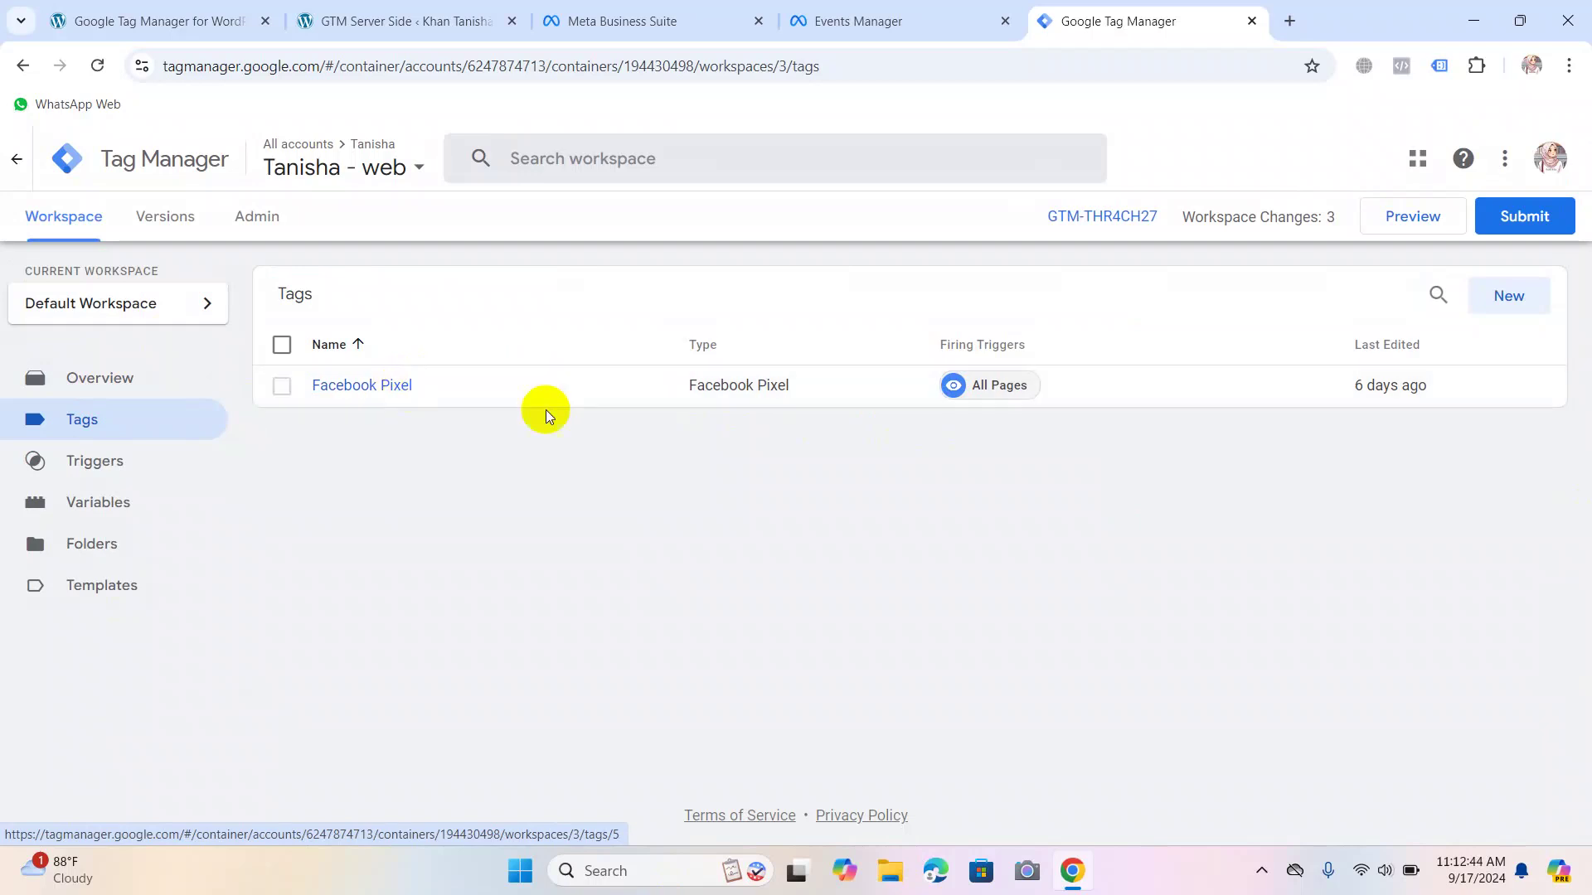
{"action": "left_click", "coordinate": [372, 382]}
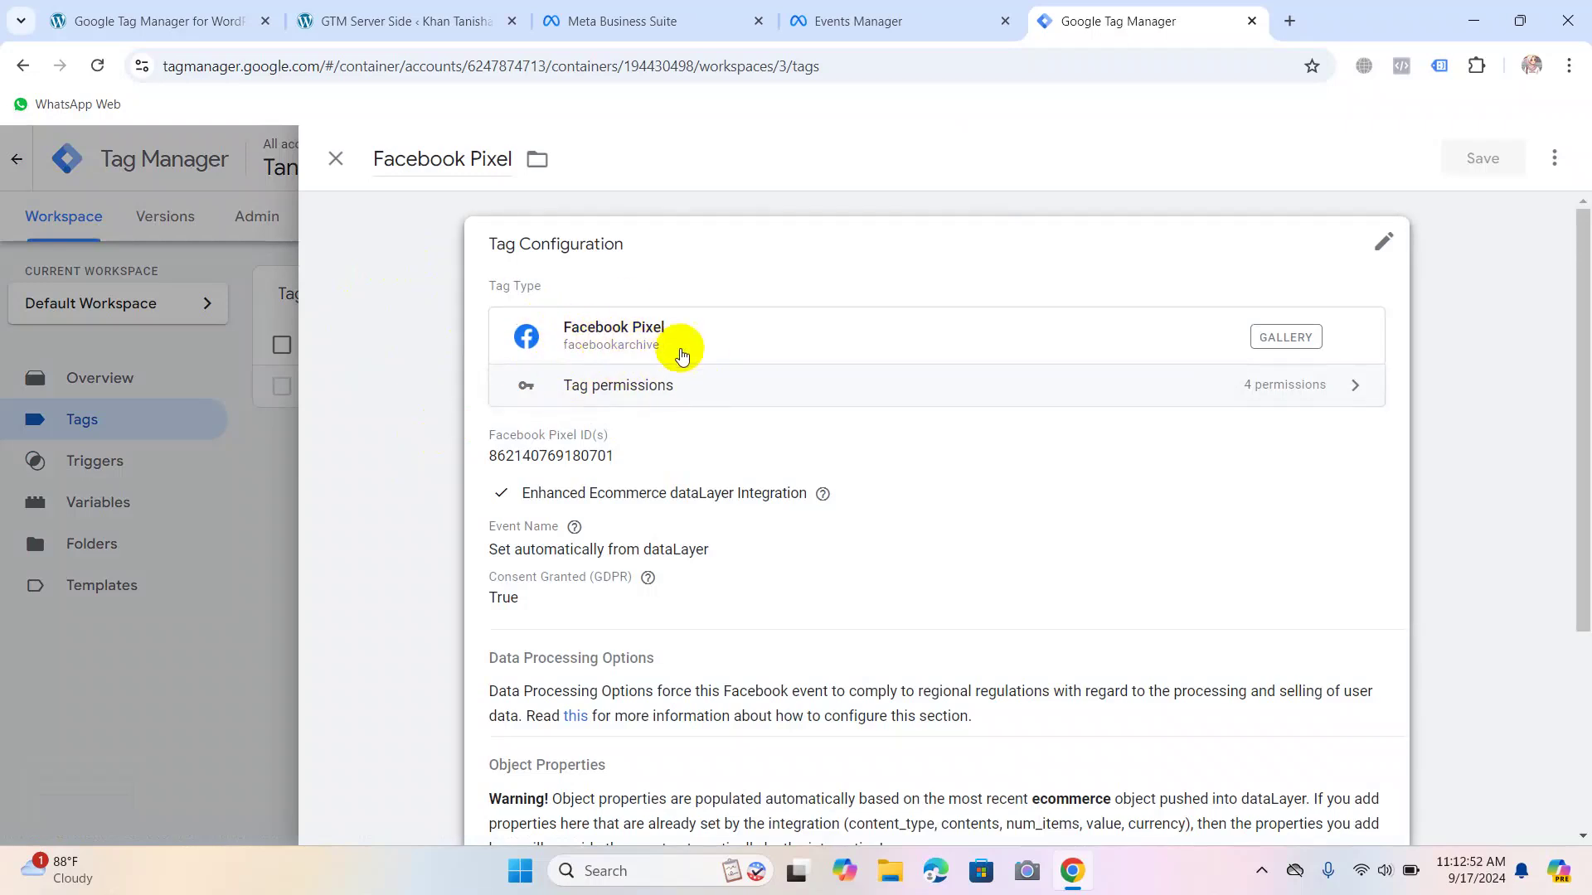
{"action": "left_click", "coordinate": [626, 333]}
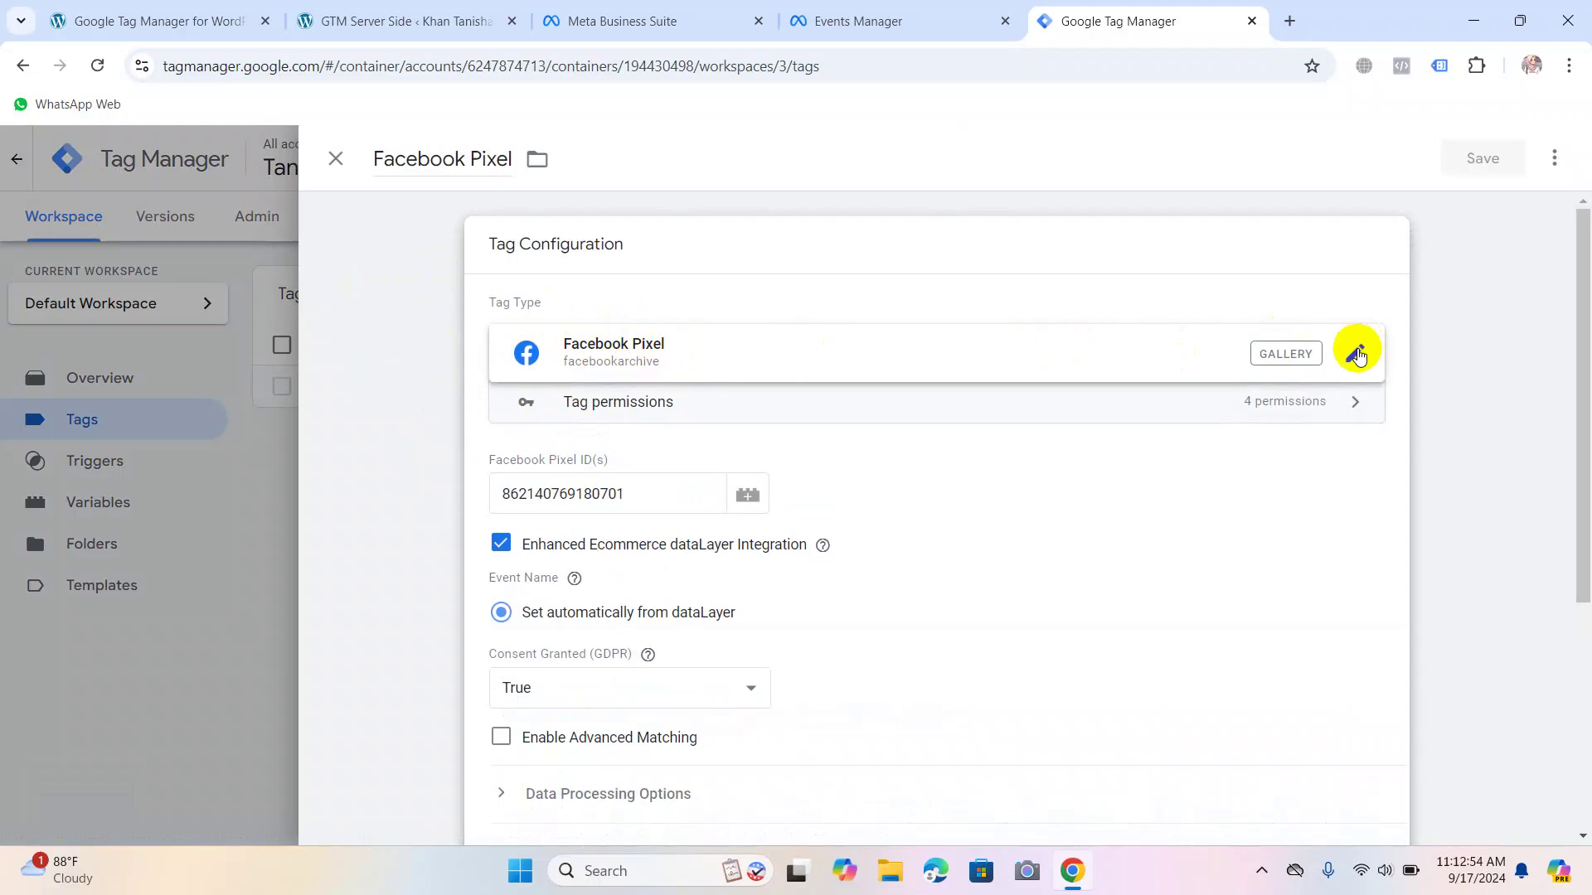
Browse the tag types available for the Facebook Pixel tag and leave the tag without changing it.
{"action": "left_click", "coordinate": [1355, 352]}
{"action": "scroll", "coordinate": [1069, 431], "scroll_direction": "down", "scroll_amount": 6}
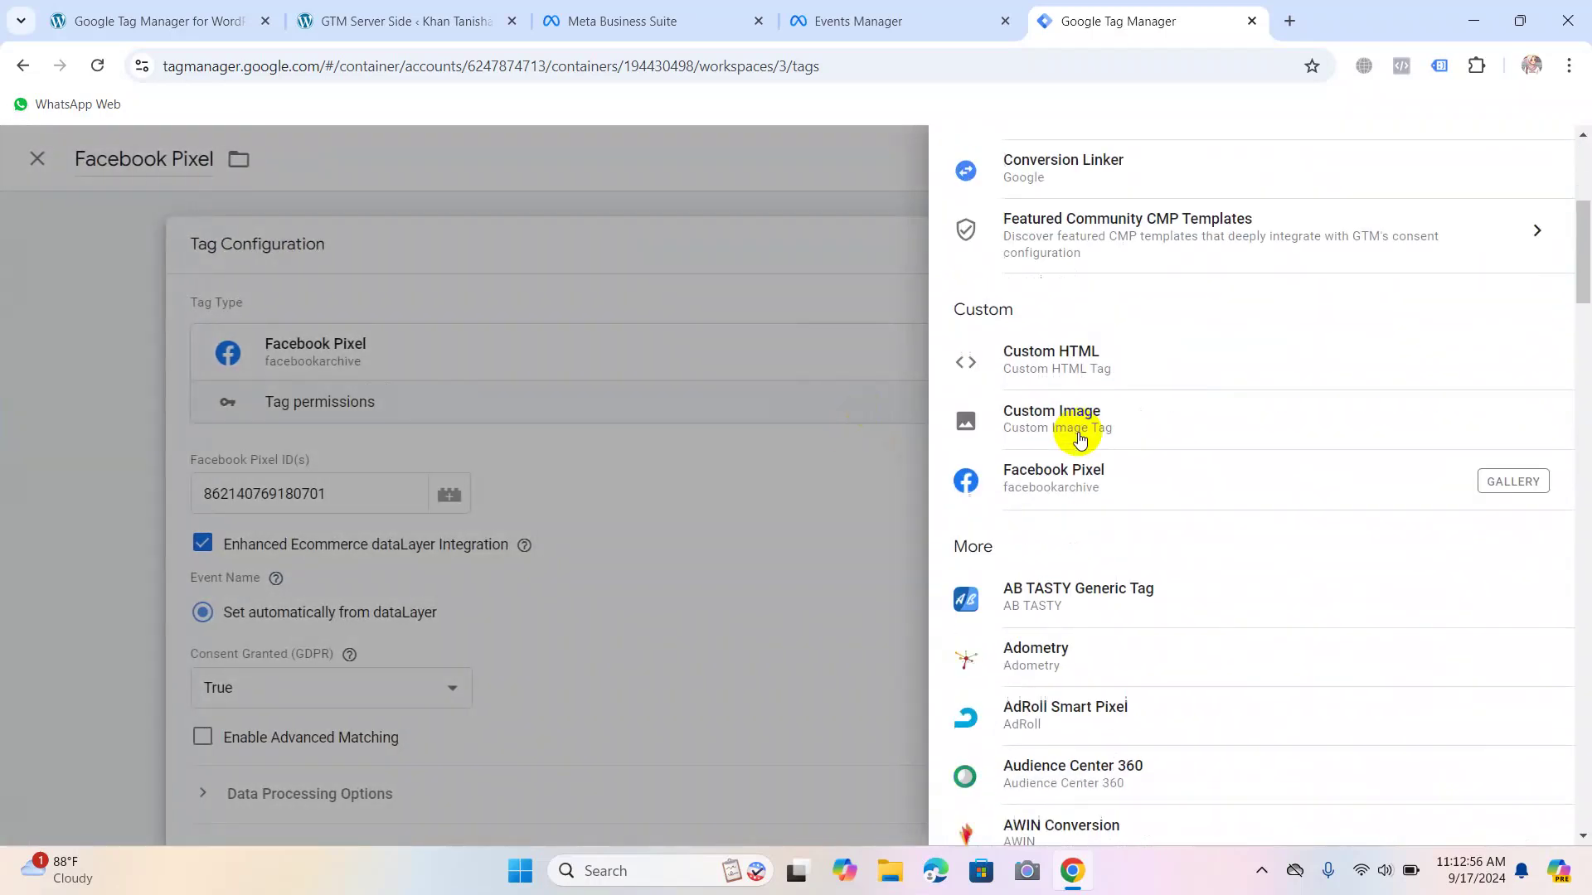
{"action": "scroll", "coordinate": [1074, 432], "scroll_direction": "up", "scroll_amount": 6}
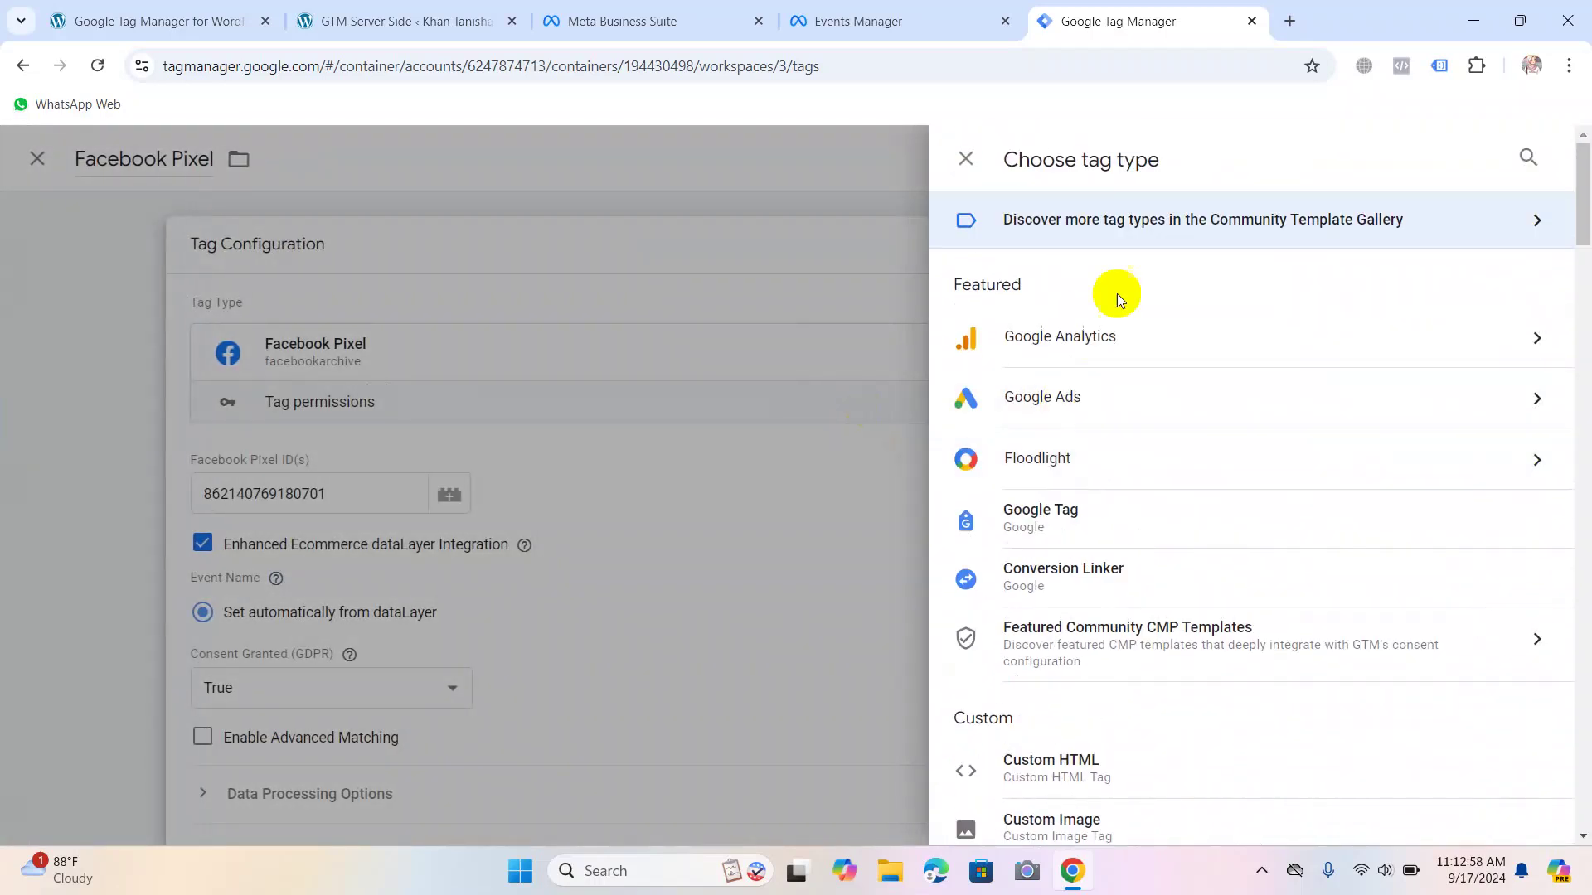
{"action": "scroll", "coordinate": [1056, 548], "scroll_direction": "down", "scroll_amount": 5}
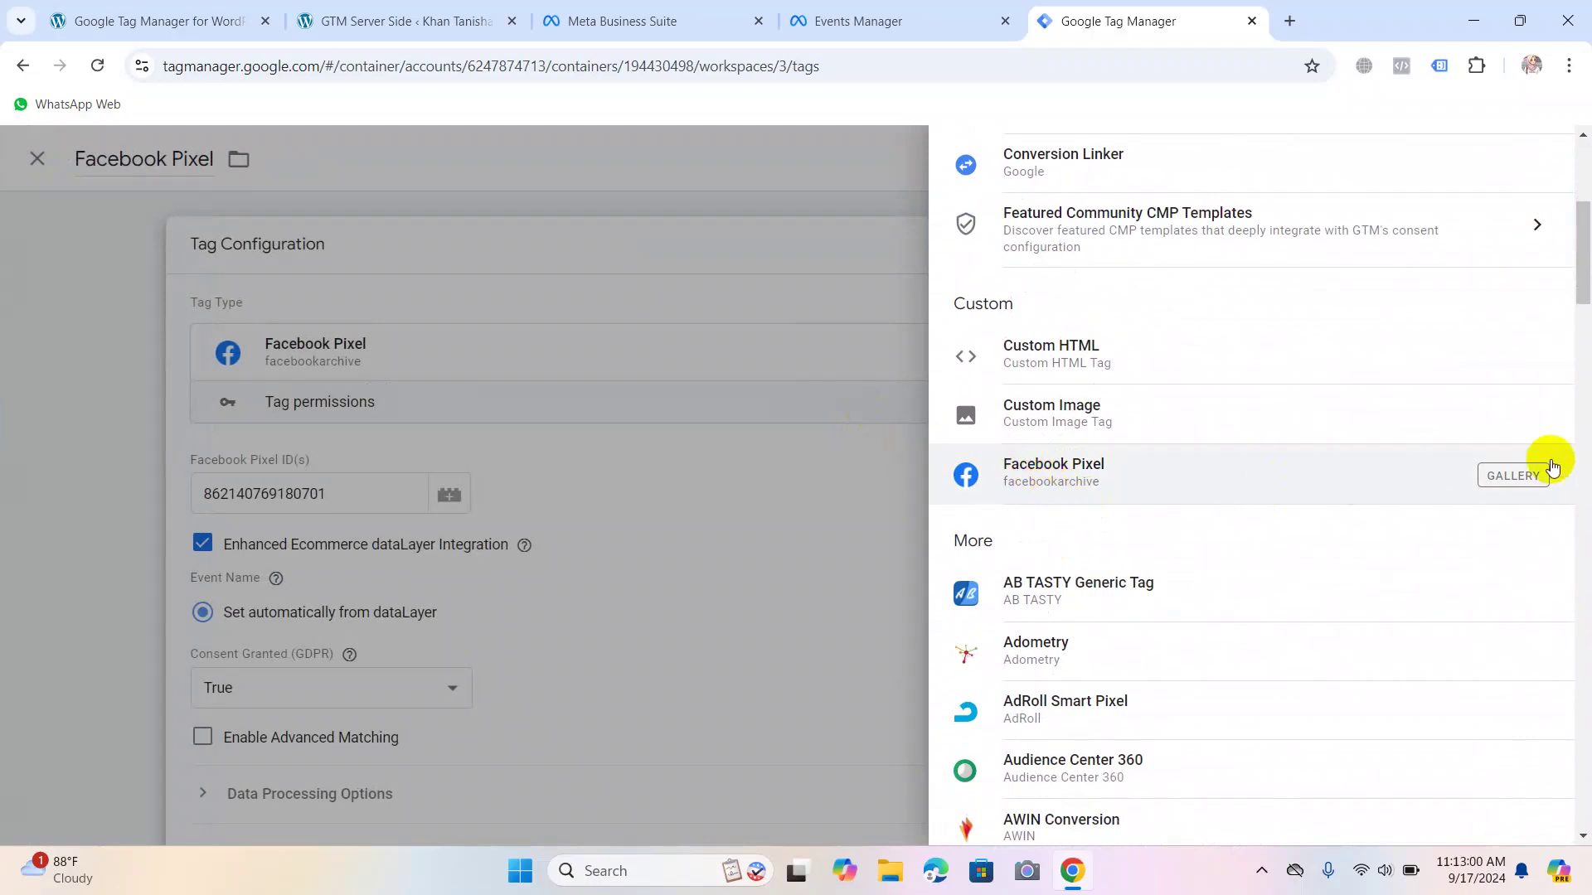
{"action": "left_click", "coordinate": [287, 195]}
{"action": "left_click", "coordinate": [324, 224]}
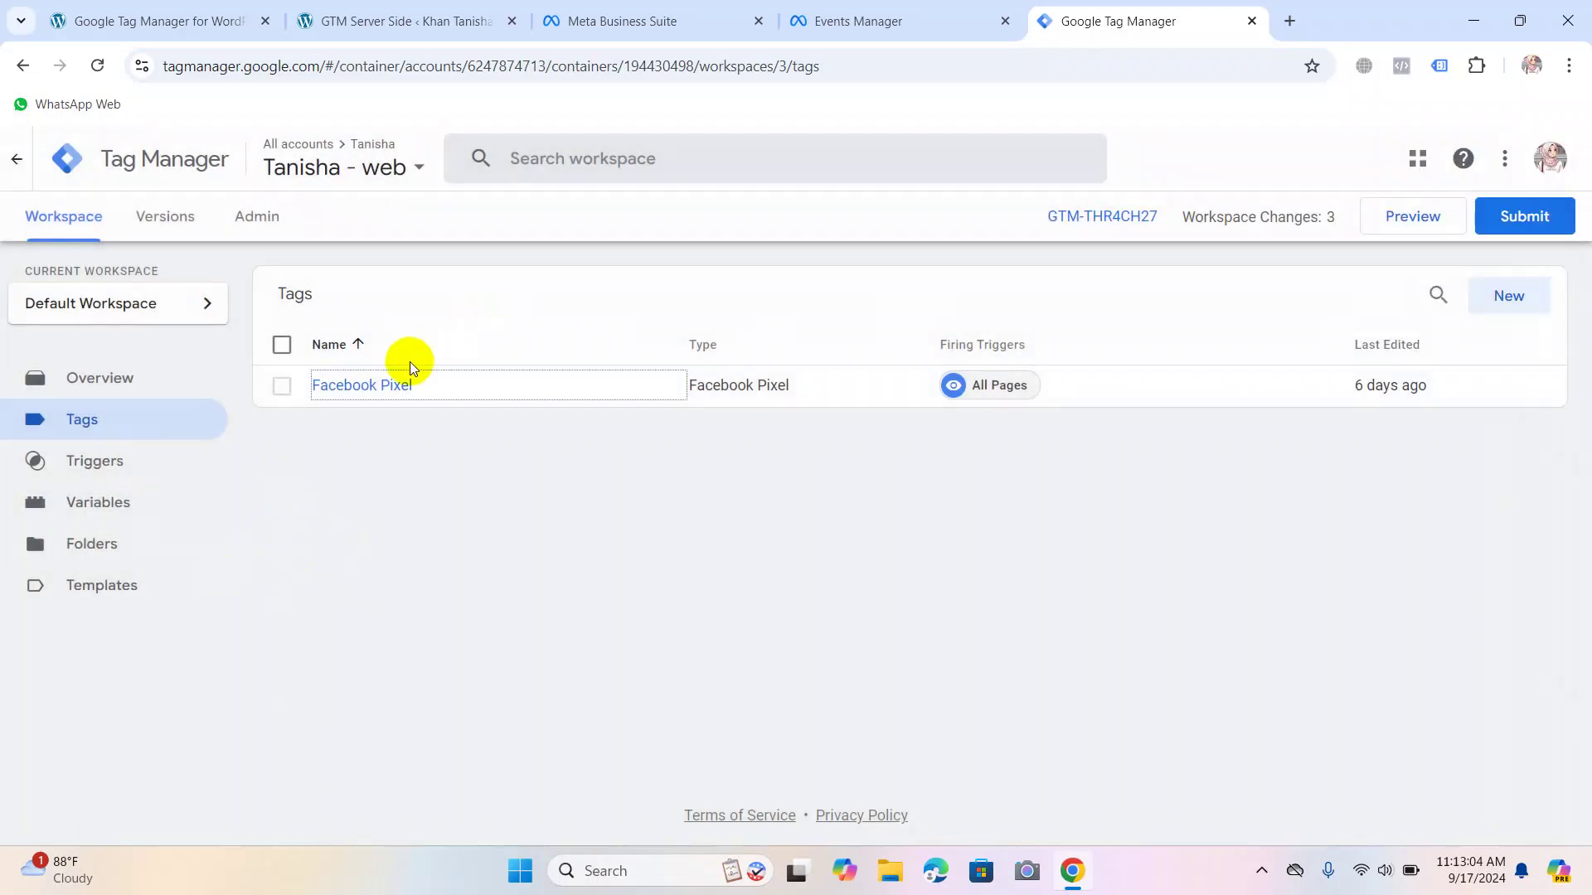
Open the container's templates and look at the tag template gallery and a blank tag template, closing both.
{"action": "left_click", "coordinate": [78, 589]}
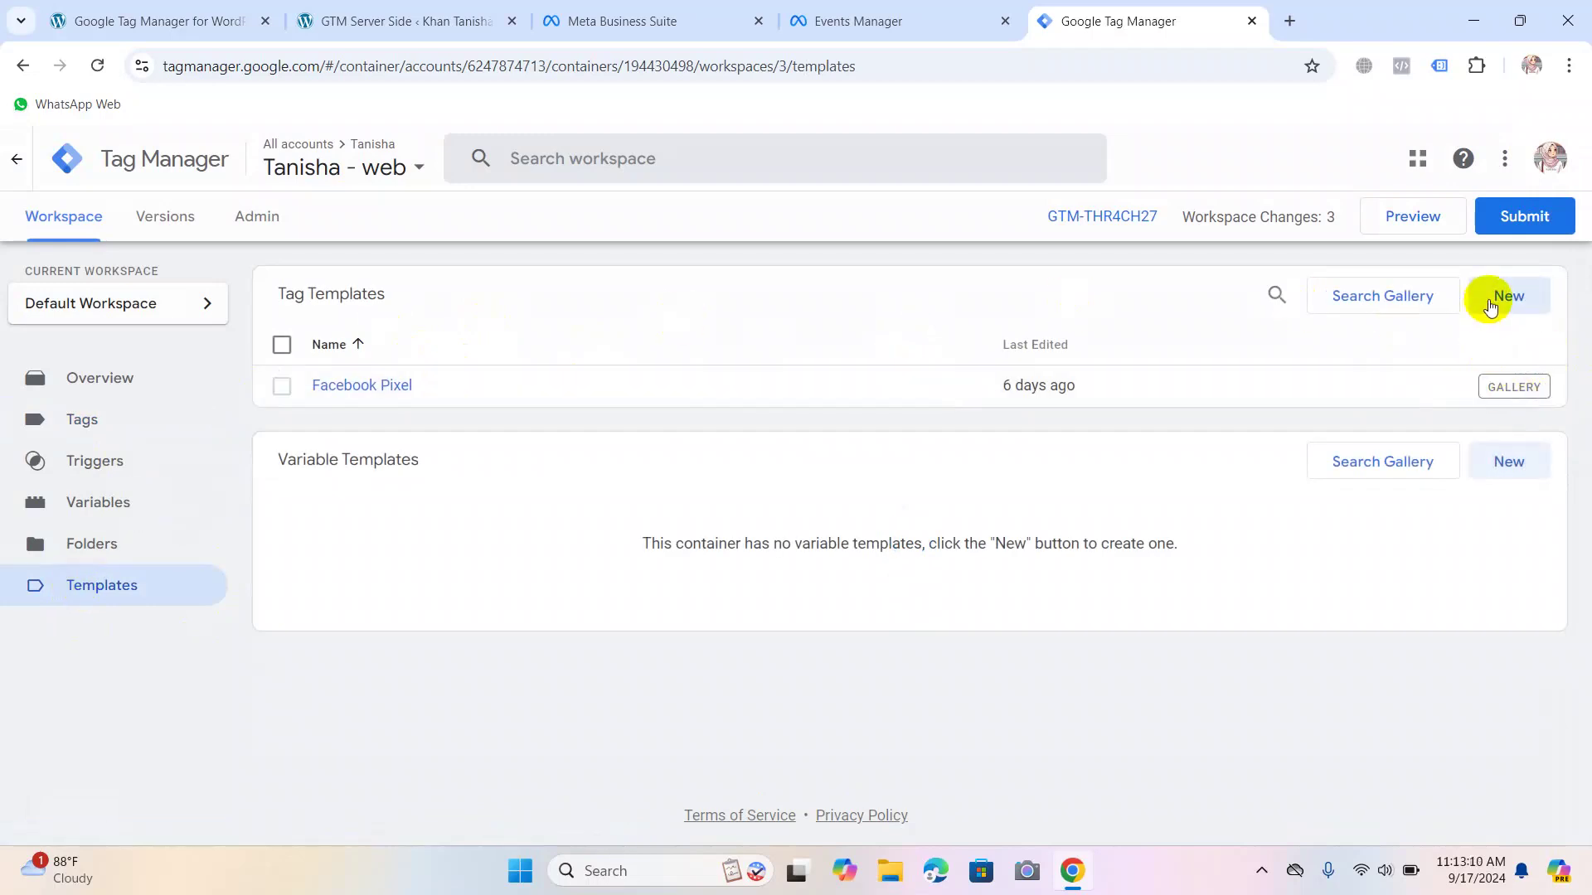
{"action": "left_click", "coordinate": [1364, 303]}
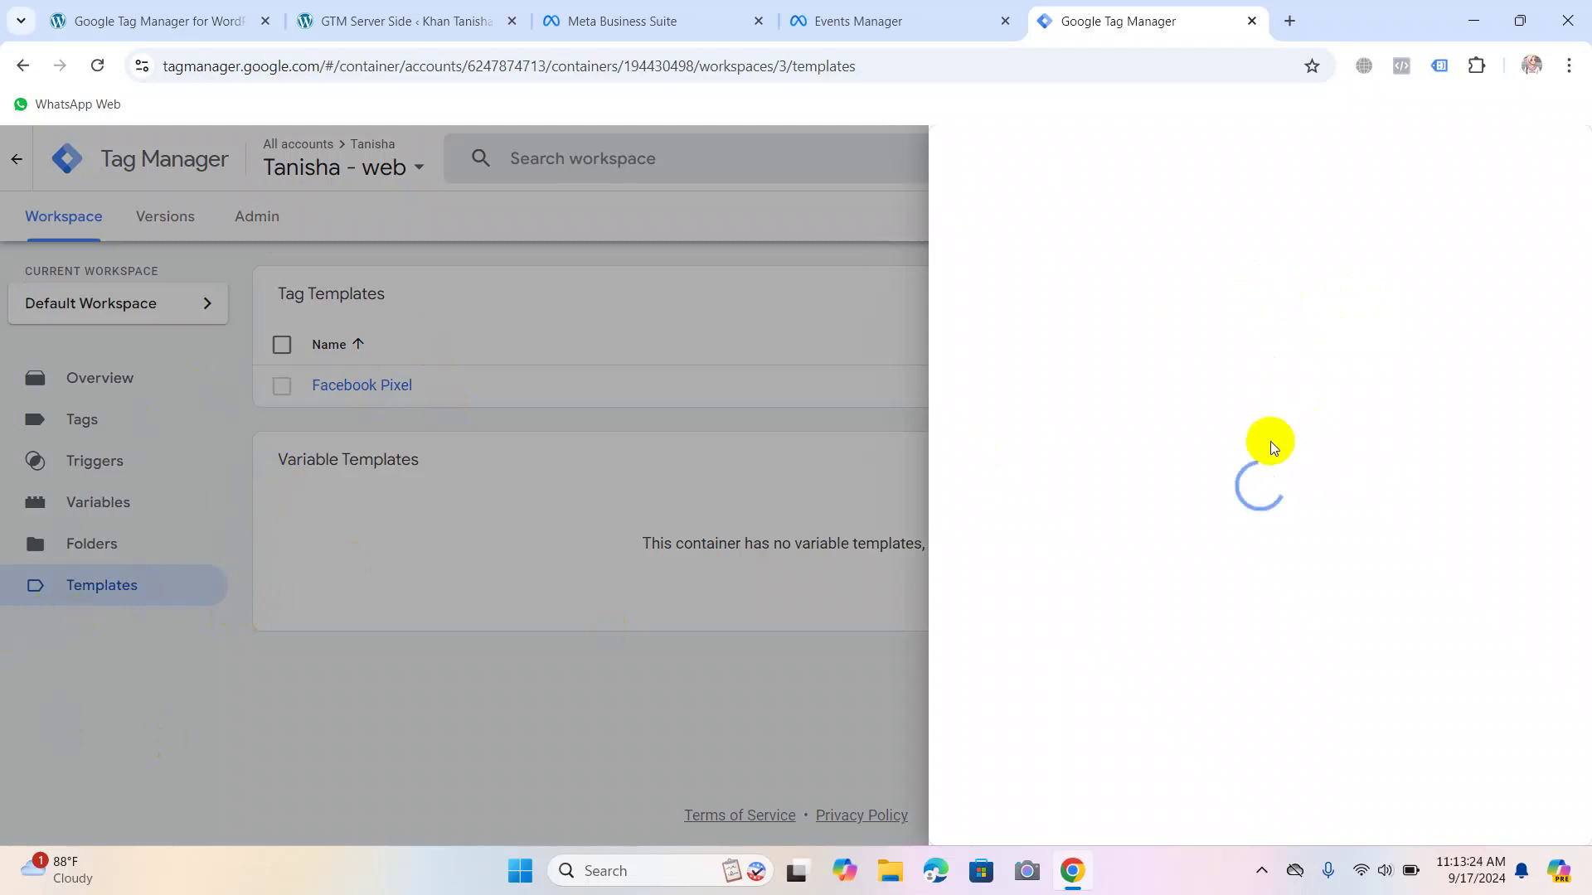
{"action": "left_click", "coordinate": [822, 463]}
{"action": "left_click", "coordinate": [1469, 307]}
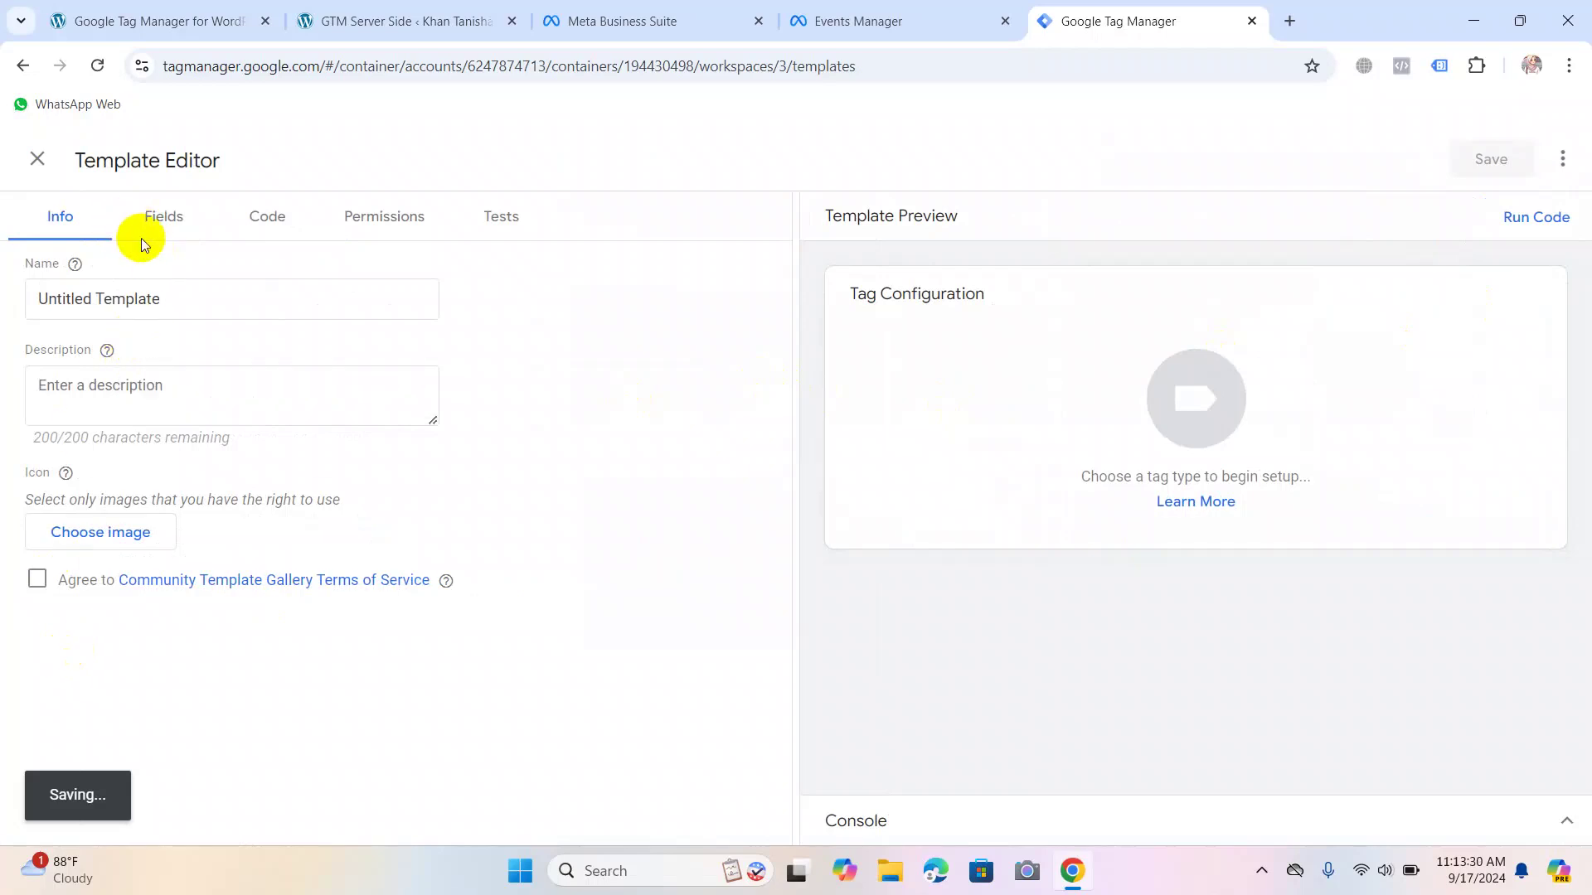
{"action": "left_click", "coordinate": [37, 159]}
Try to delete the Facebook Pixel tag template, retry the deletion once and close the deletion report.
{"action": "left_click", "coordinate": [1265, 400]}
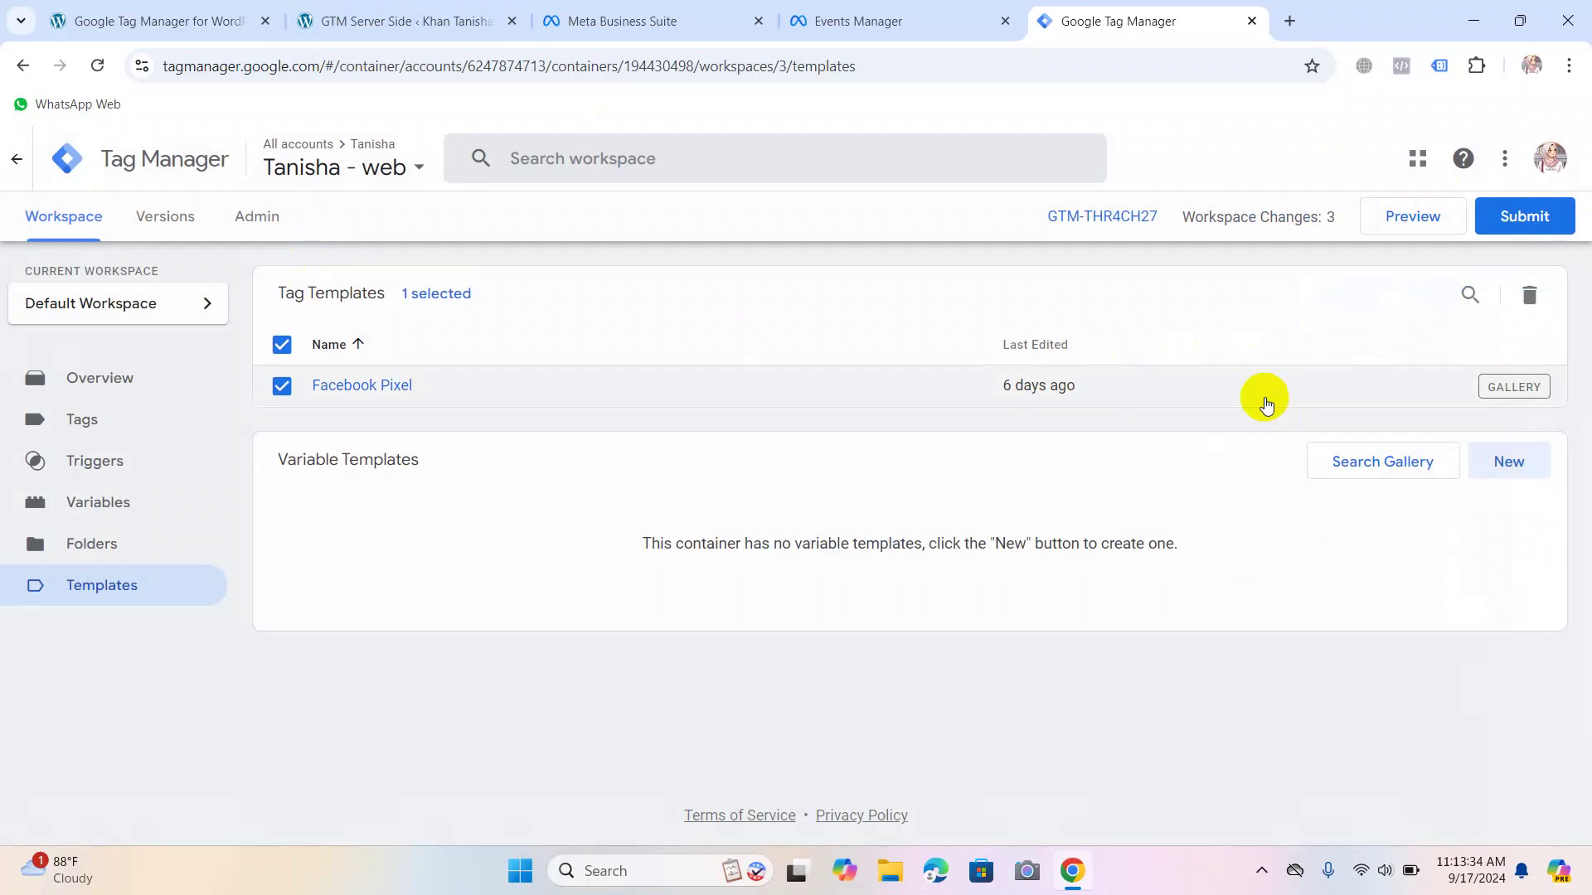
{"action": "left_click", "coordinate": [1529, 296]}
{"action": "left_click", "coordinate": [991, 411]}
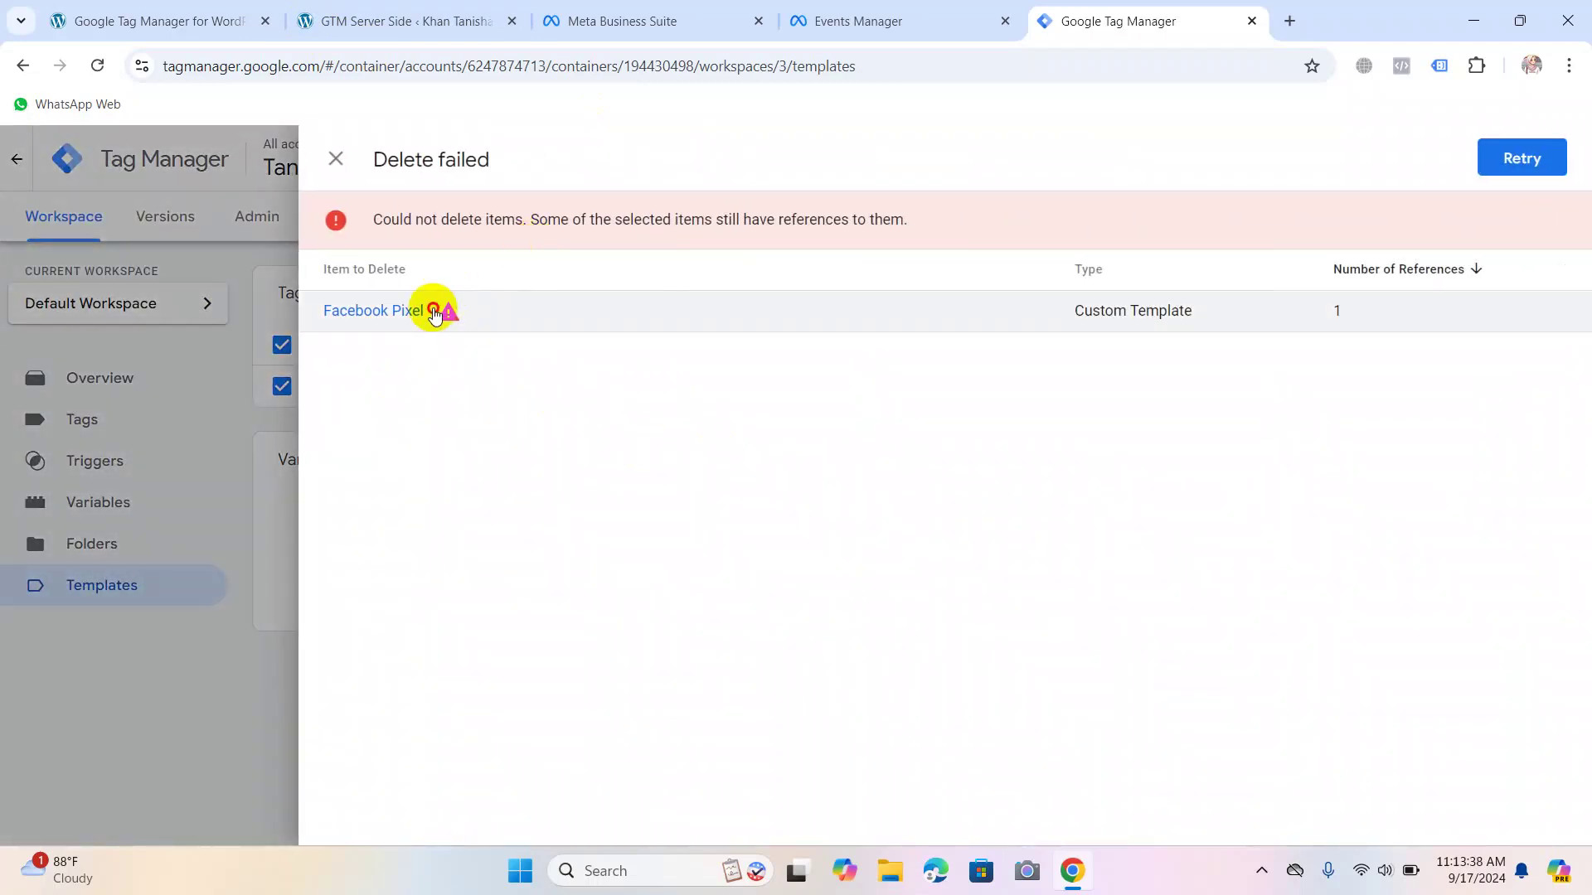
{"action": "left_click", "coordinate": [1521, 158]}
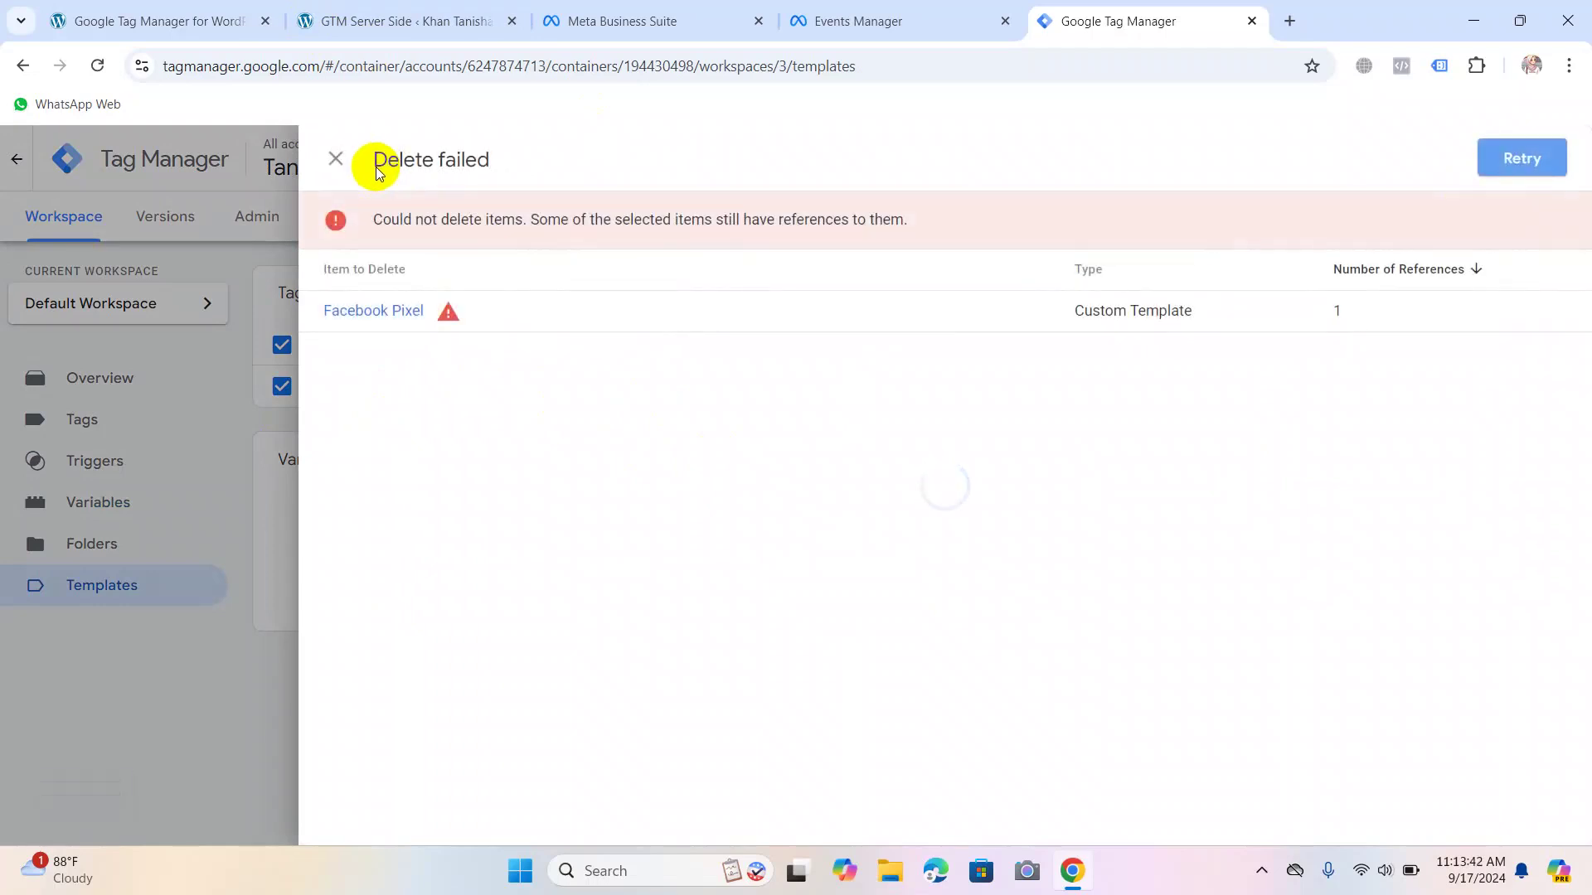
{"action": "left_click", "coordinate": [334, 157]}
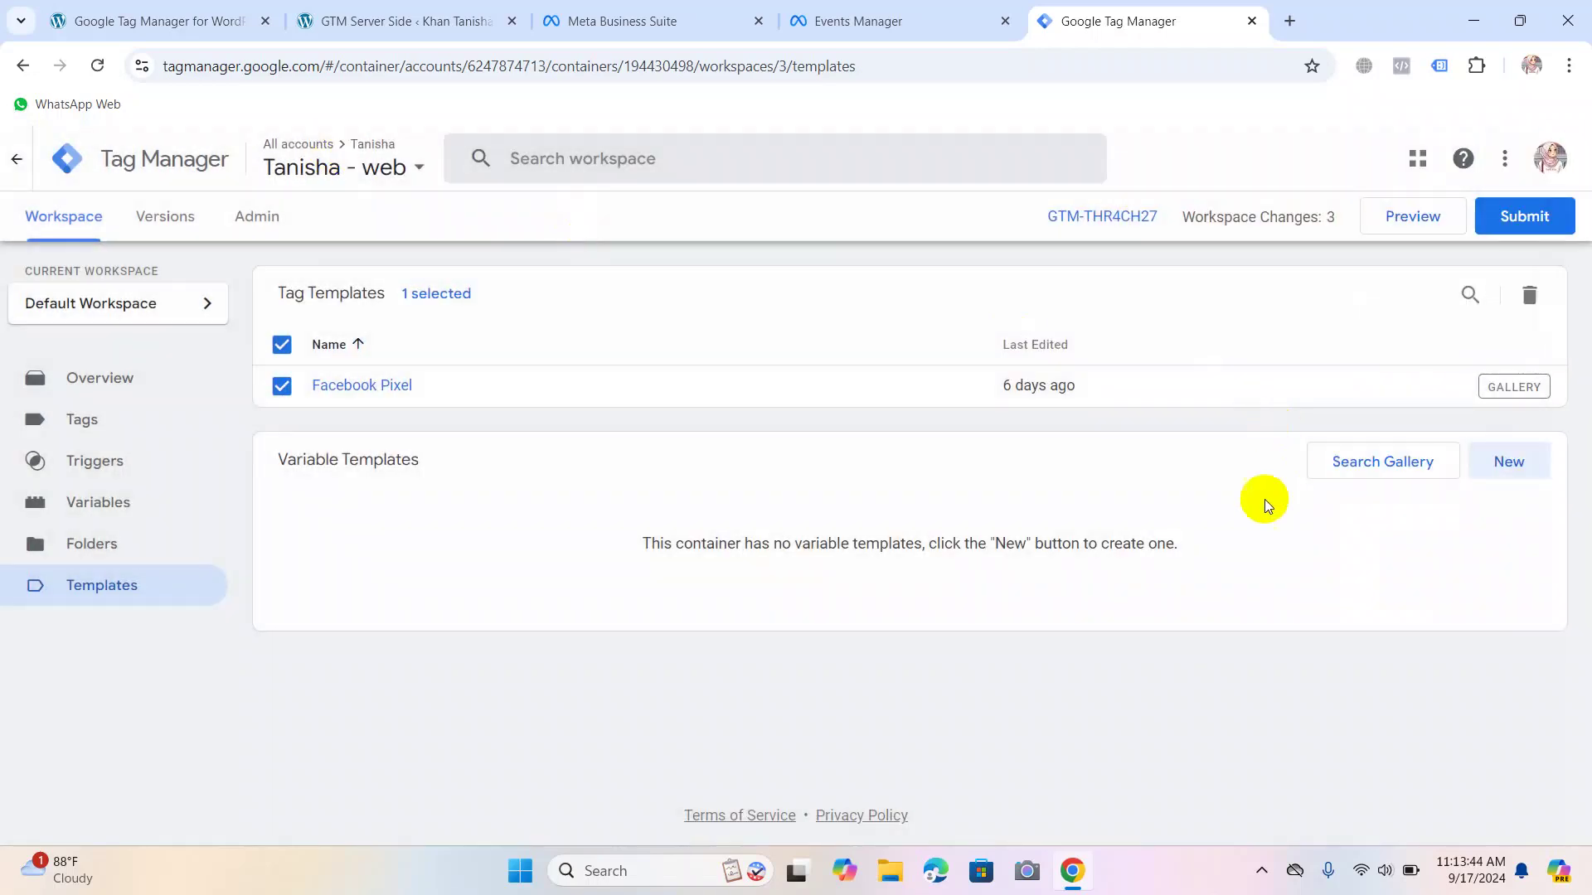
View the Facebook Pixel tag template in the template editor, close it and clear the template selection.
{"action": "left_click", "coordinate": [352, 384]}
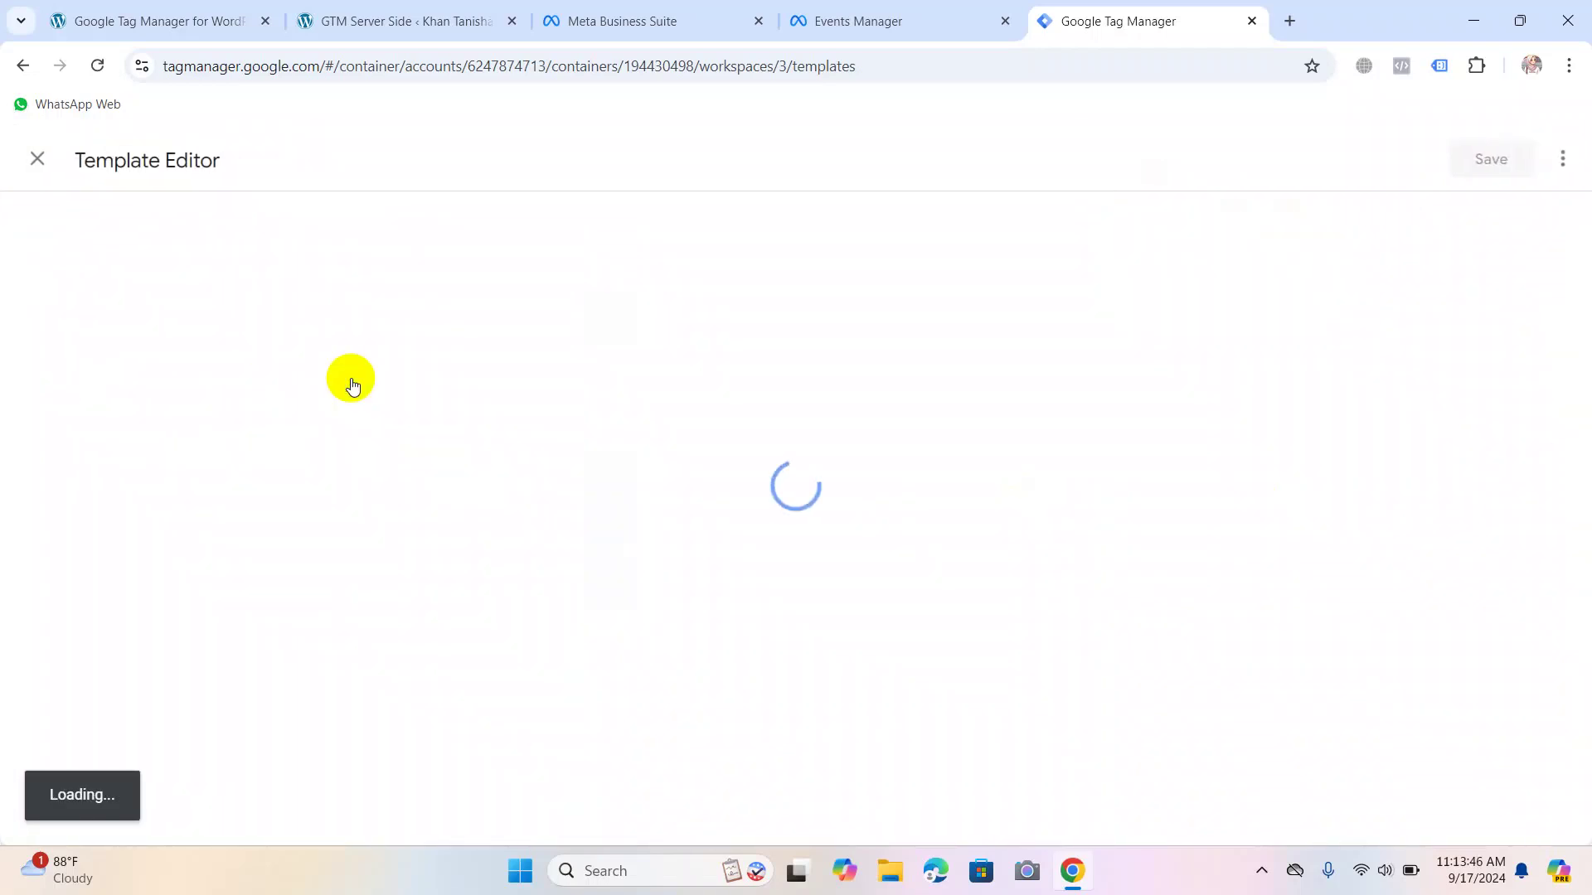
{"action": "left_click", "coordinate": [39, 157]}
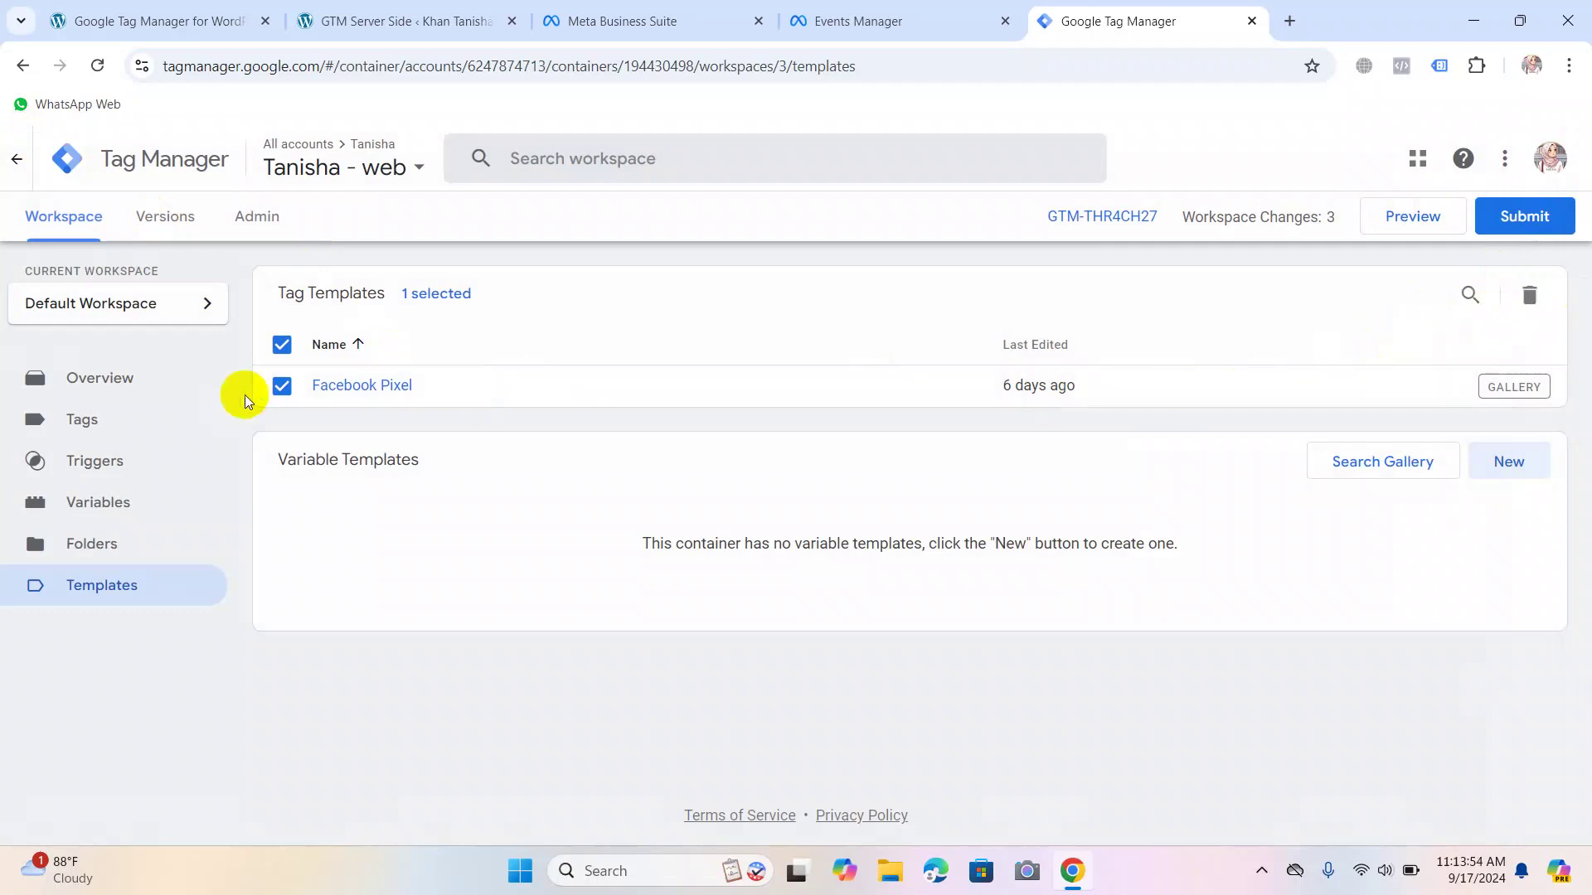
{"action": "left_click", "coordinate": [282, 344]}
Open a blank tag template, examine its tag configuration preview and the editor's additional actions, and close it.
{"action": "left_click", "coordinate": [1526, 296]}
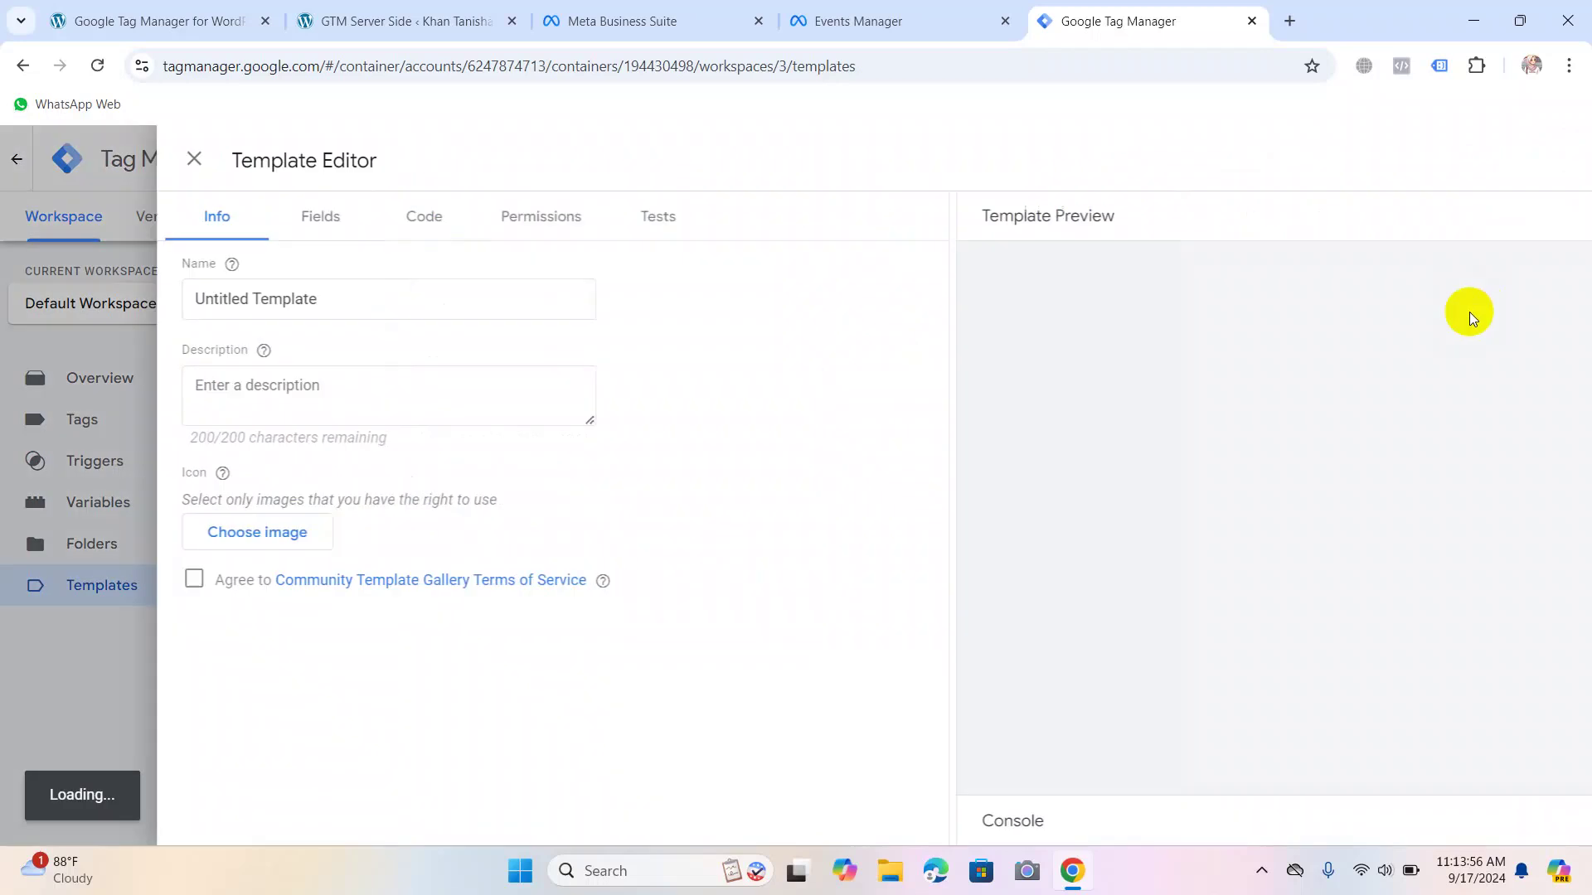
{"action": "left_click", "coordinate": [1041, 387]}
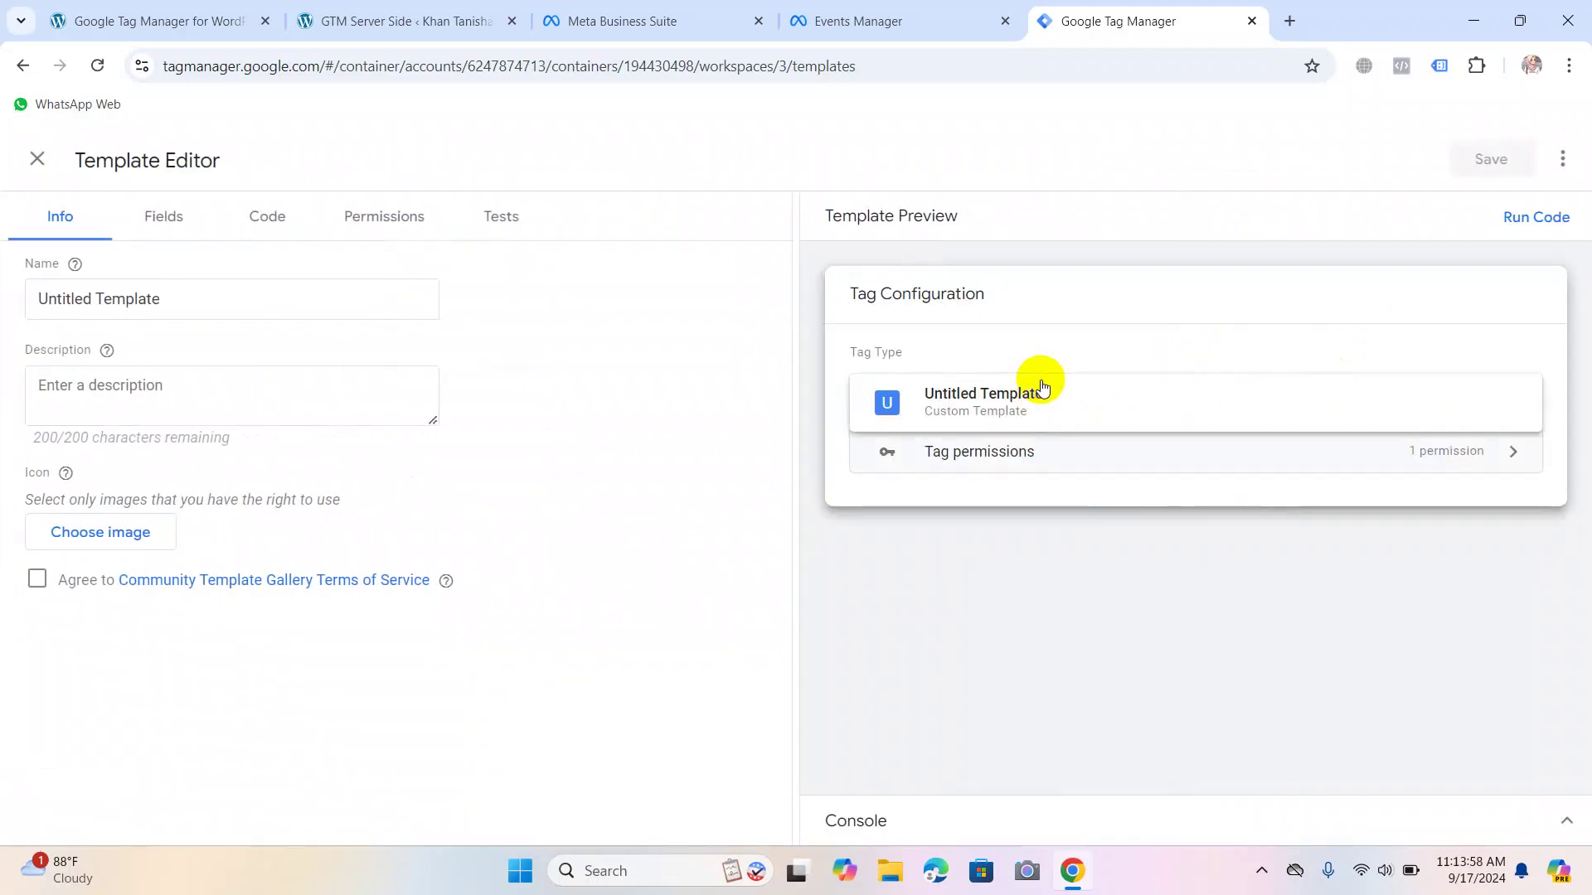
{"action": "left_click", "coordinate": [1025, 406]}
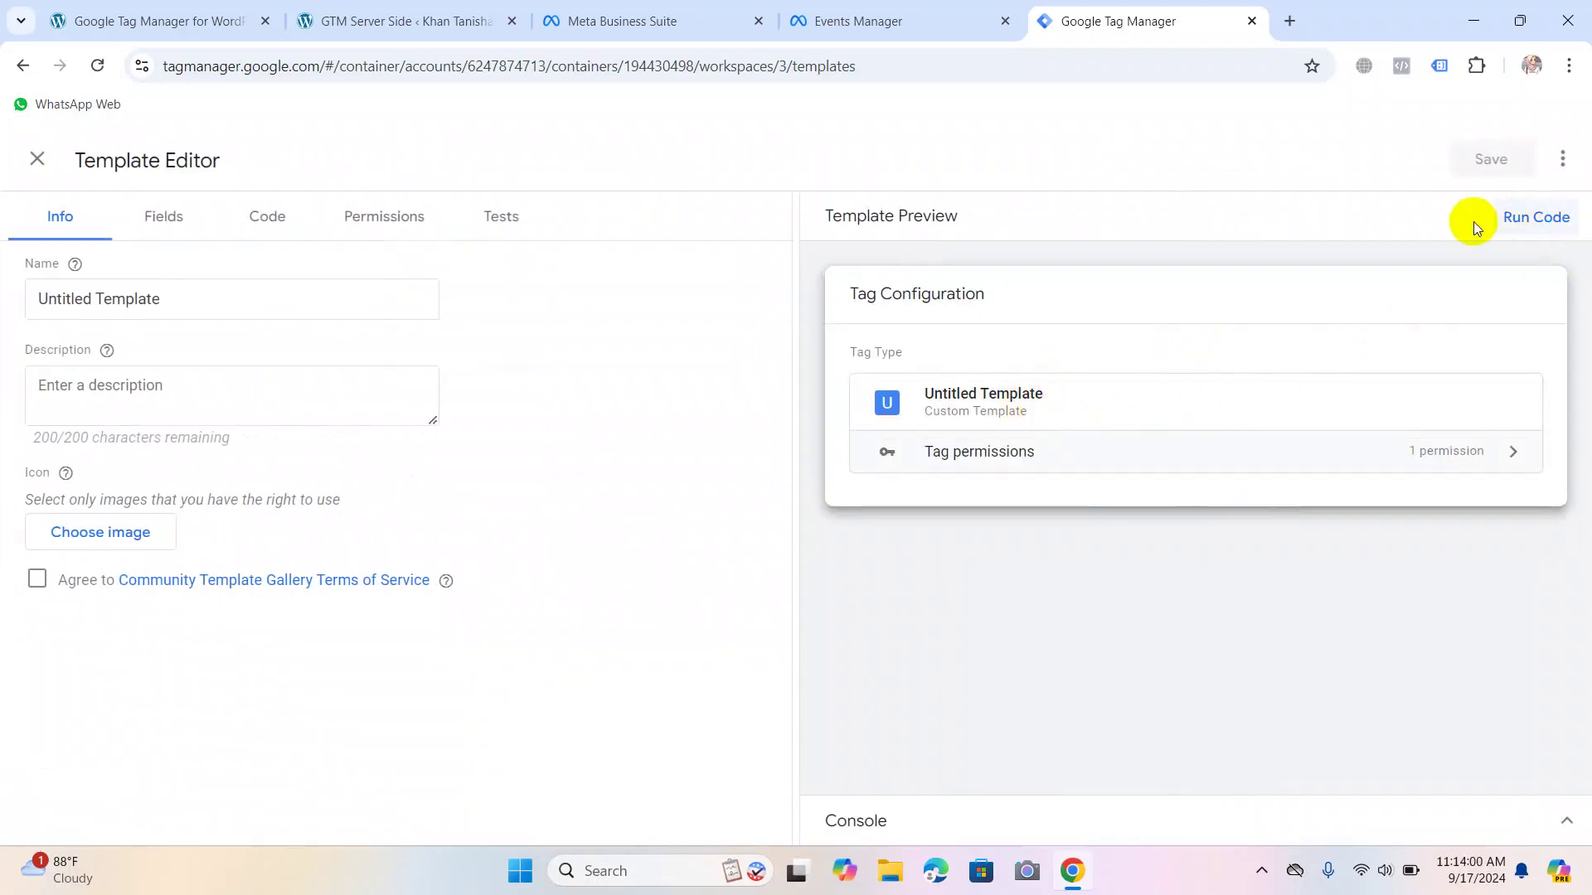
{"action": "left_click", "coordinate": [1564, 159]}
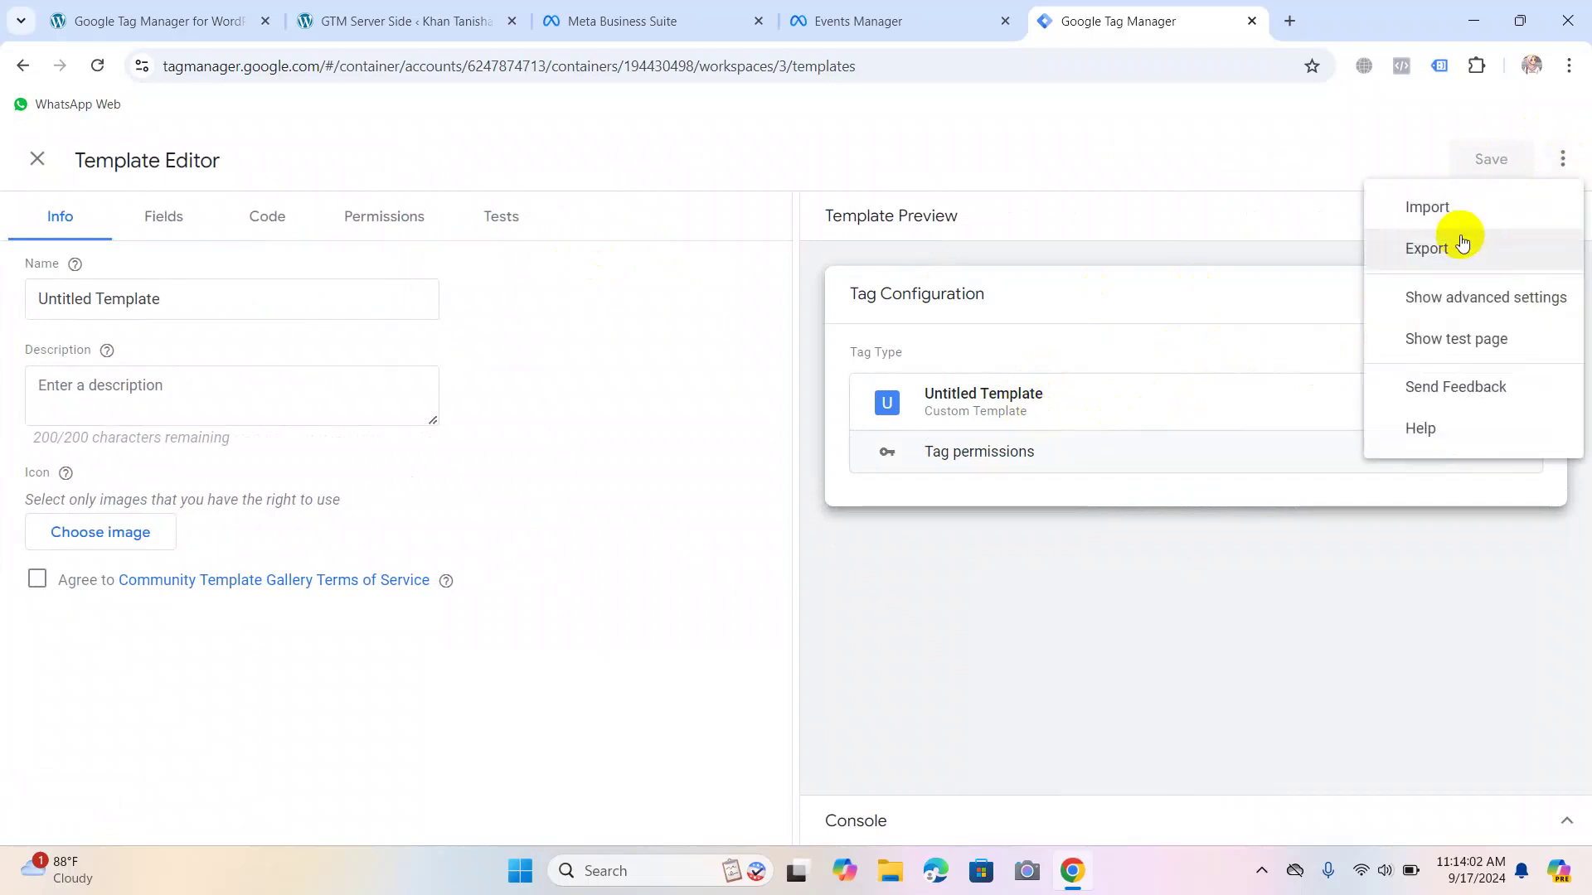
{"action": "left_click", "coordinate": [838, 580]}
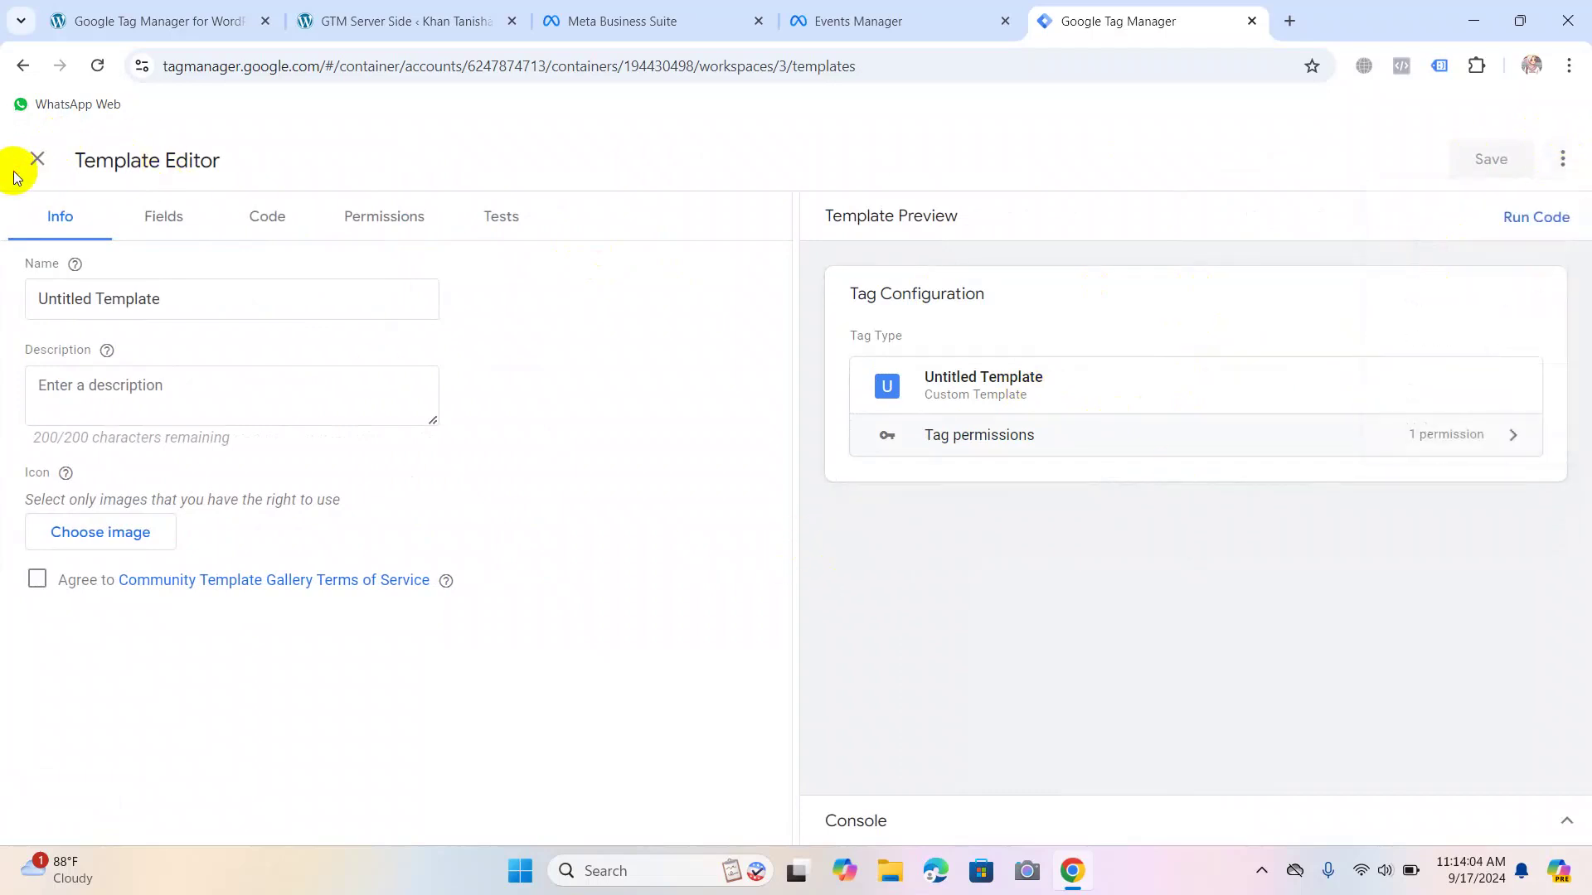
{"action": "left_click", "coordinate": [35, 160]}
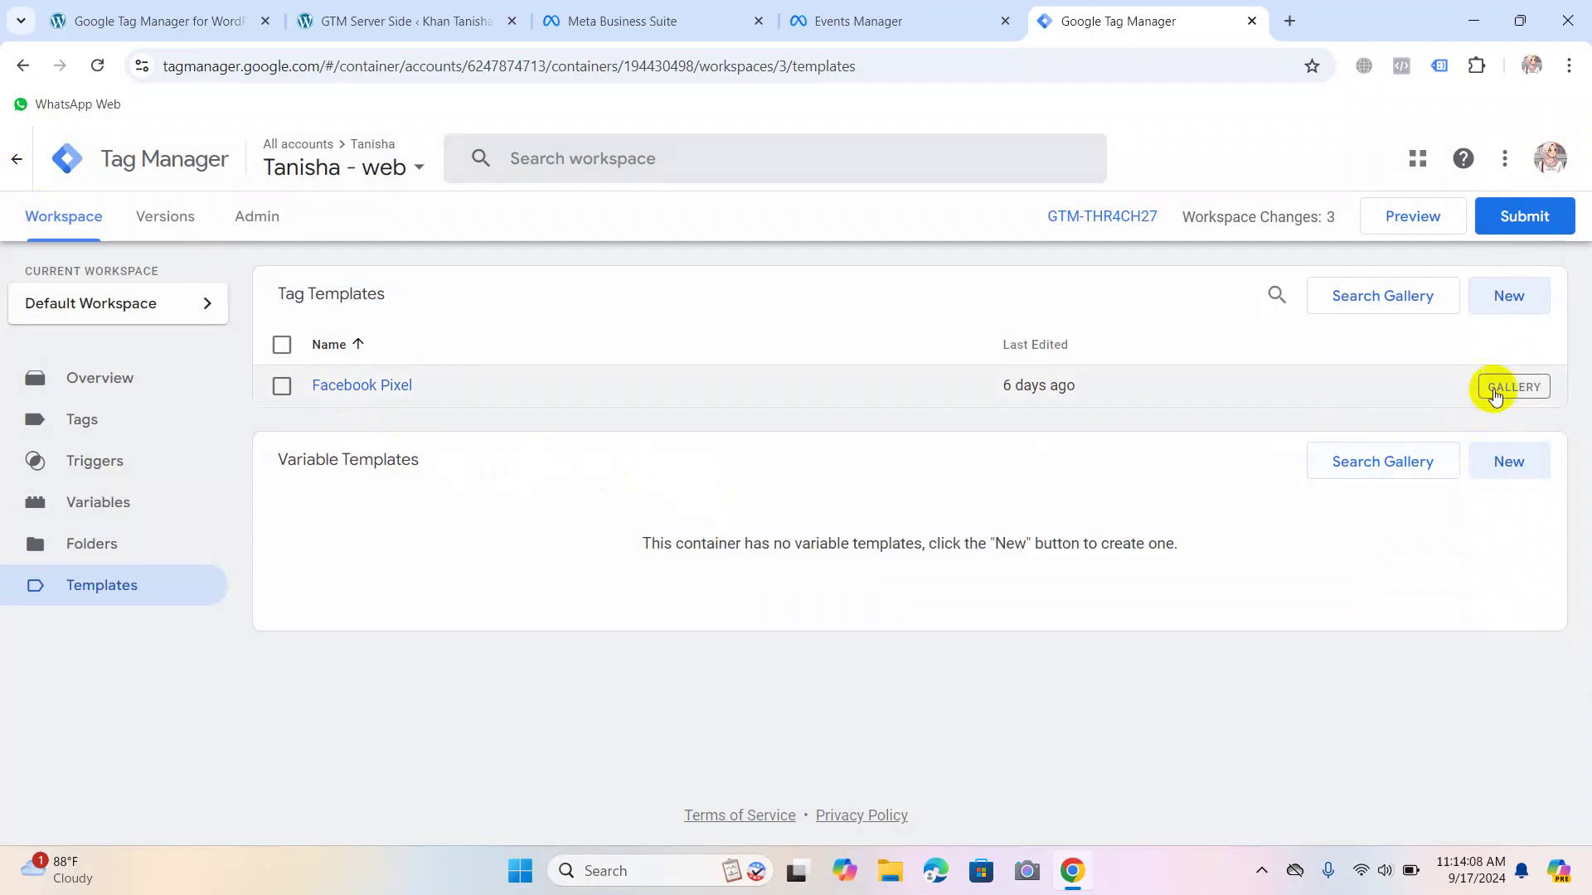
Start a new tag template and open the icon image selection, cancelling it without choosing a file.
{"action": "left_click", "coordinate": [1509, 297]}
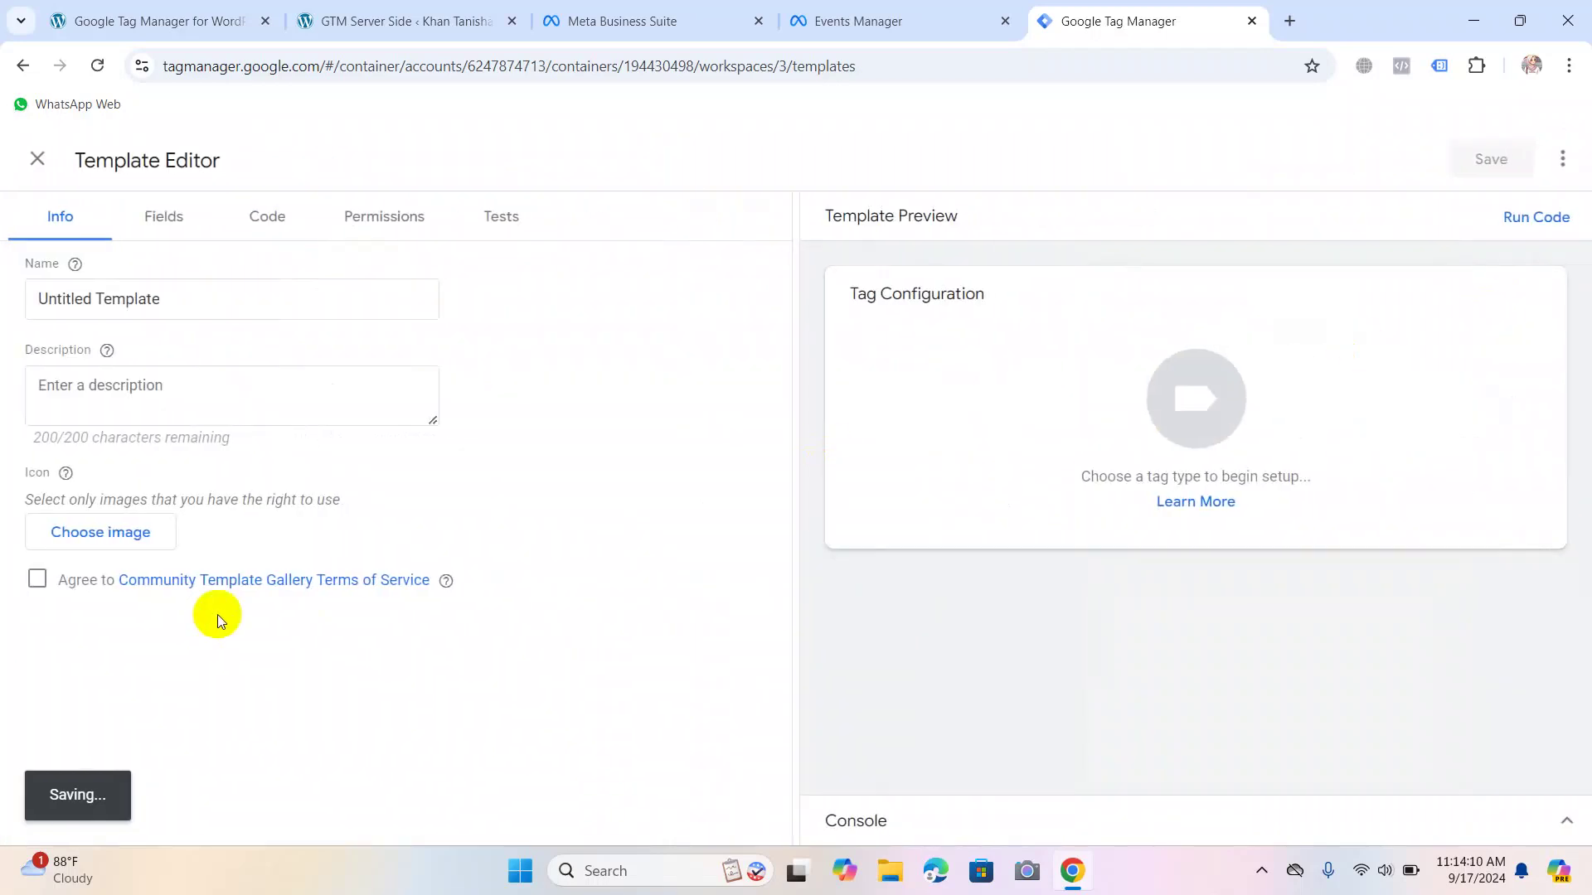
{"action": "left_click", "coordinate": [123, 542]}
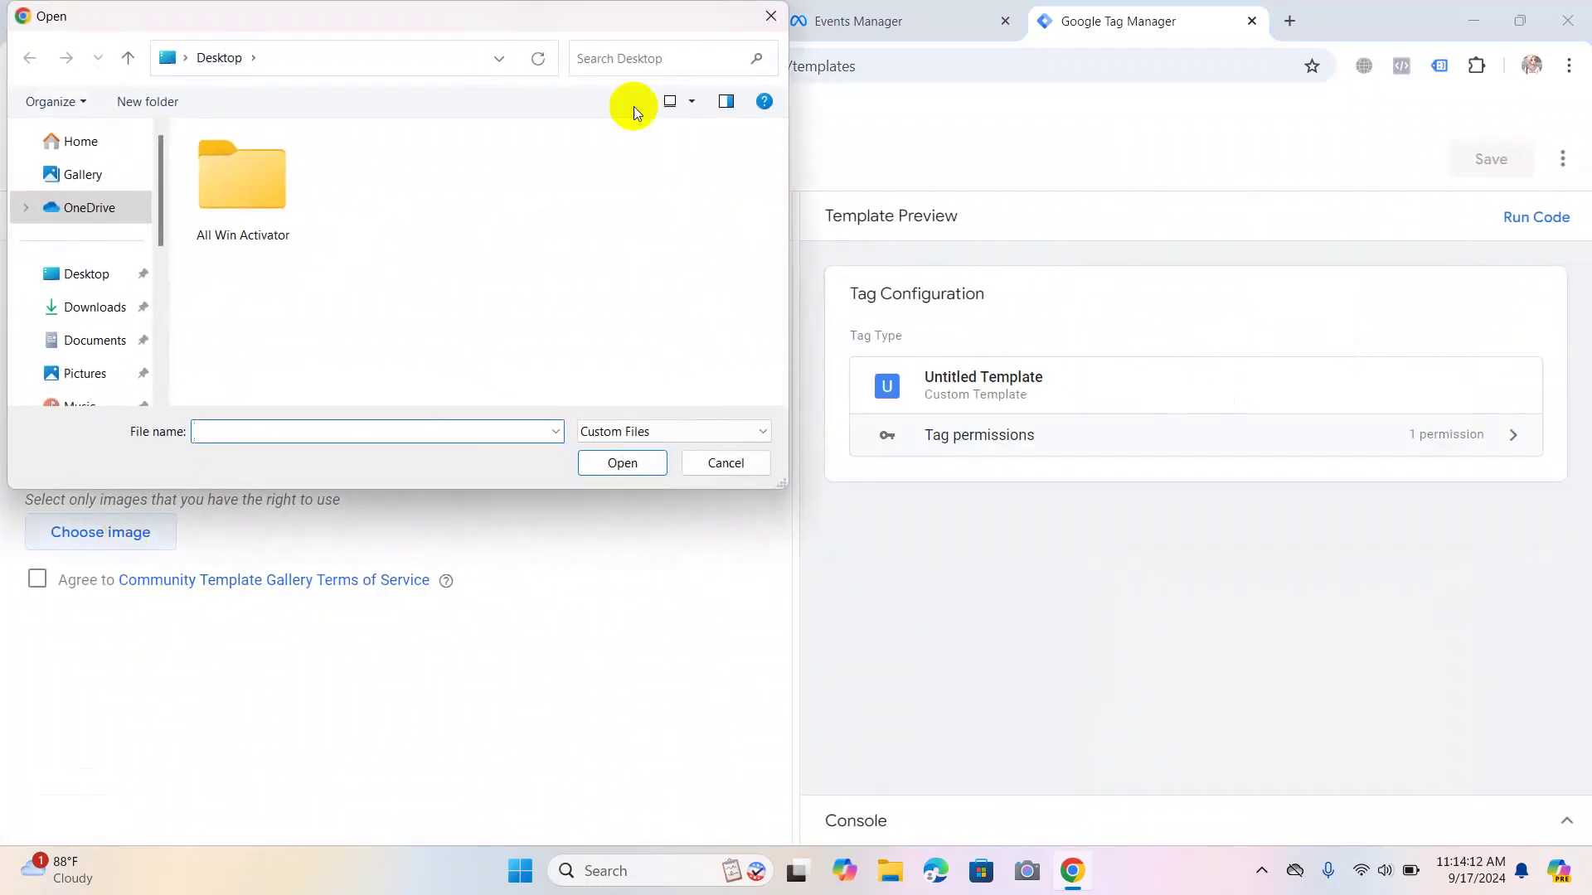
{"action": "left_click", "coordinate": [767, 18]}
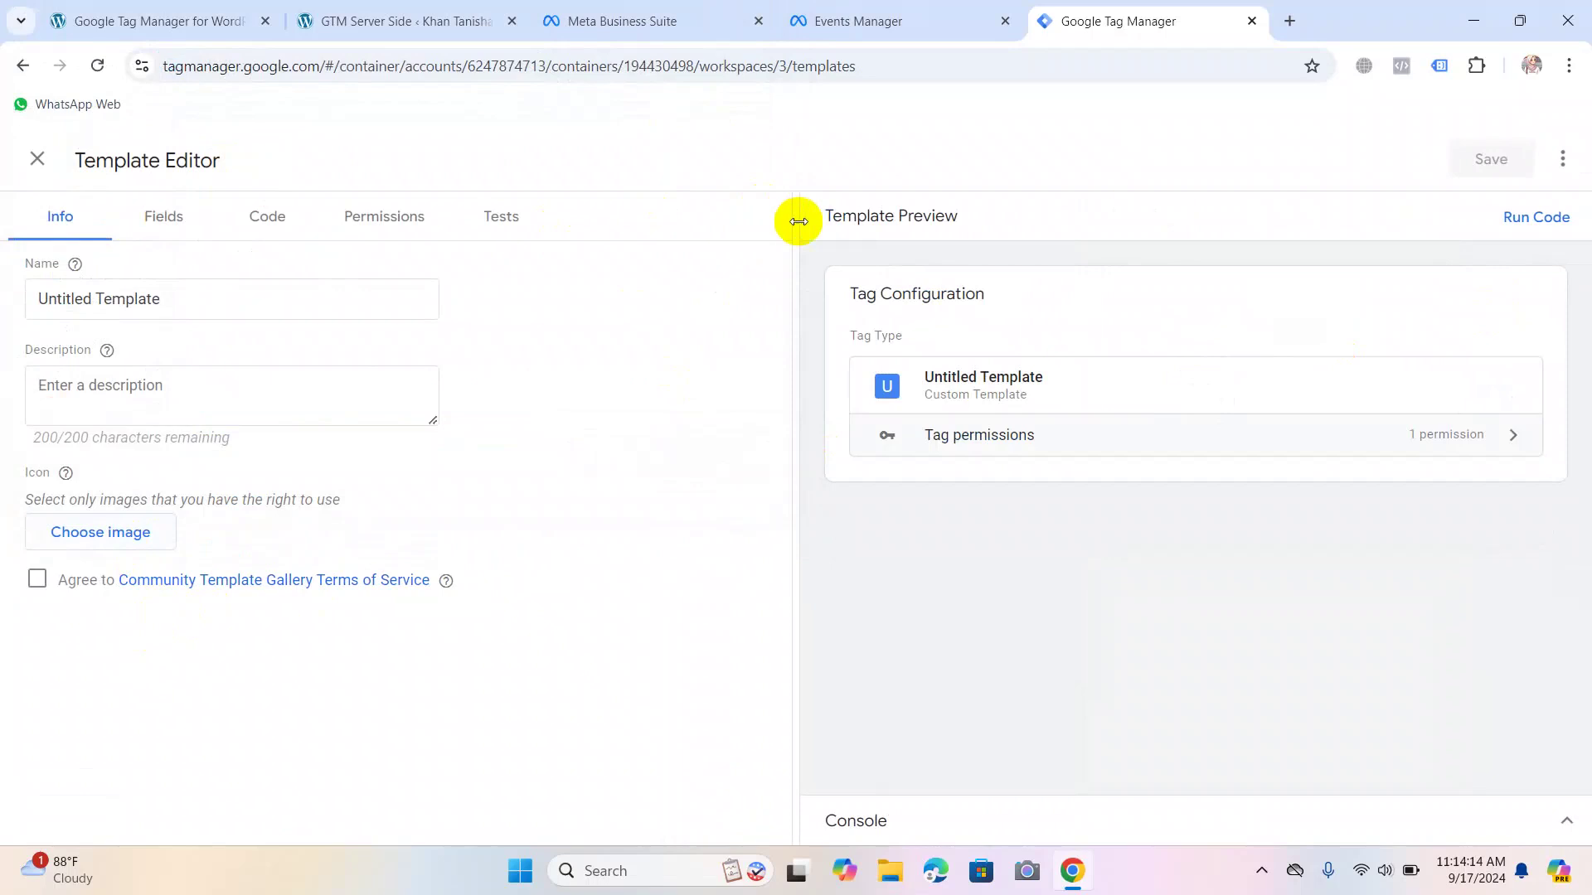
Enlarge the template preview to examine the blank template's tag permissions, and close the template editor.
{"action": "left_click_drag", "start_coordinate": [798, 221], "coordinate": [153, 313]}
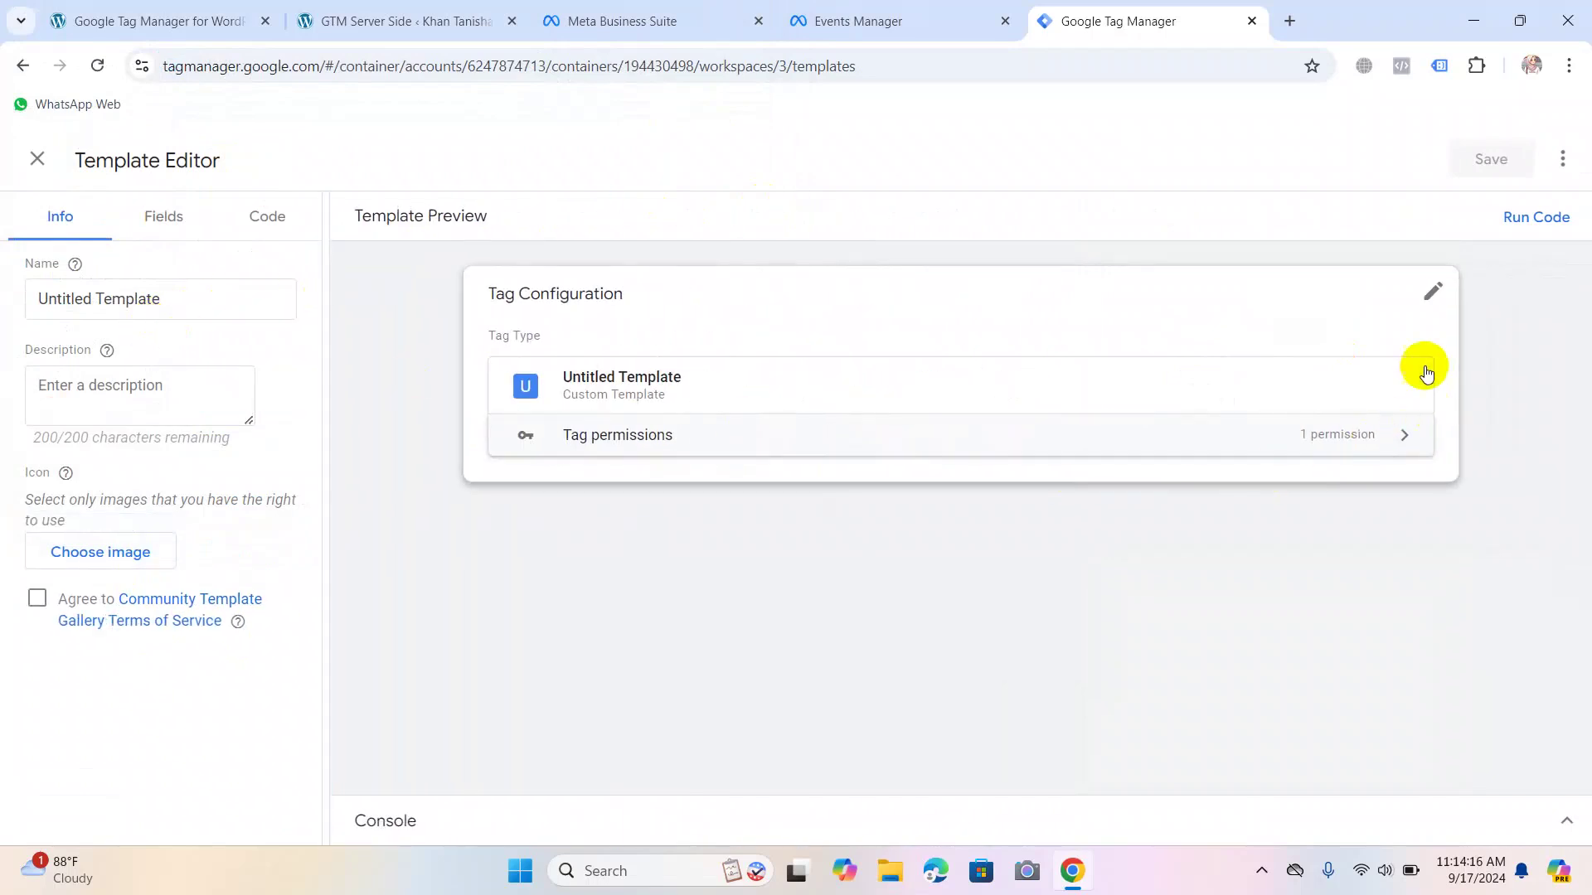
{"action": "left_click", "coordinate": [1432, 291]}
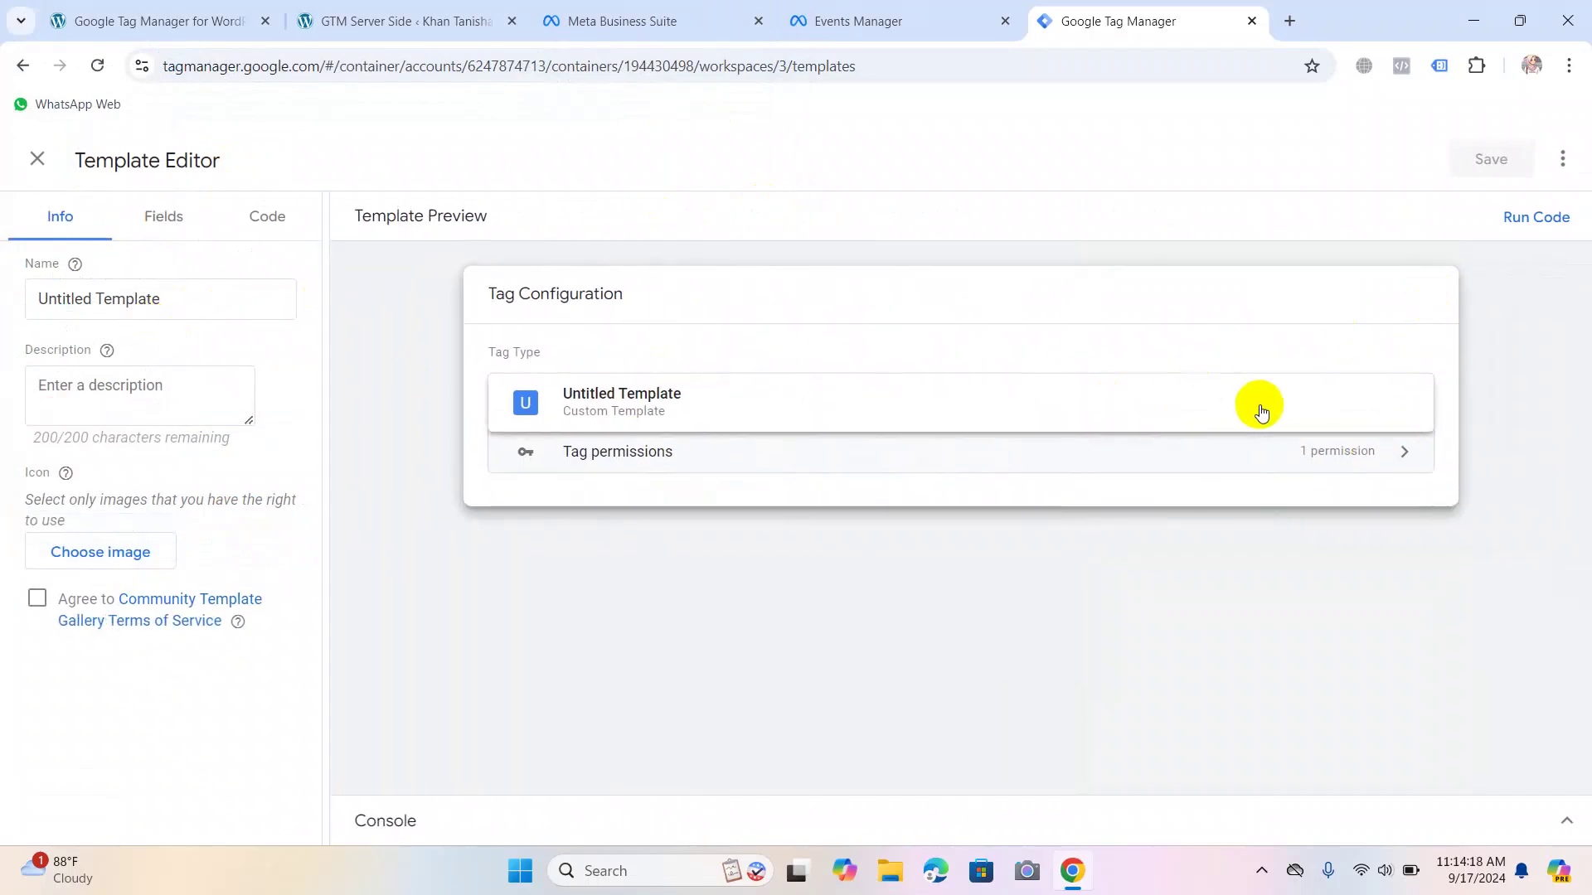
{"action": "left_click", "coordinate": [1294, 459]}
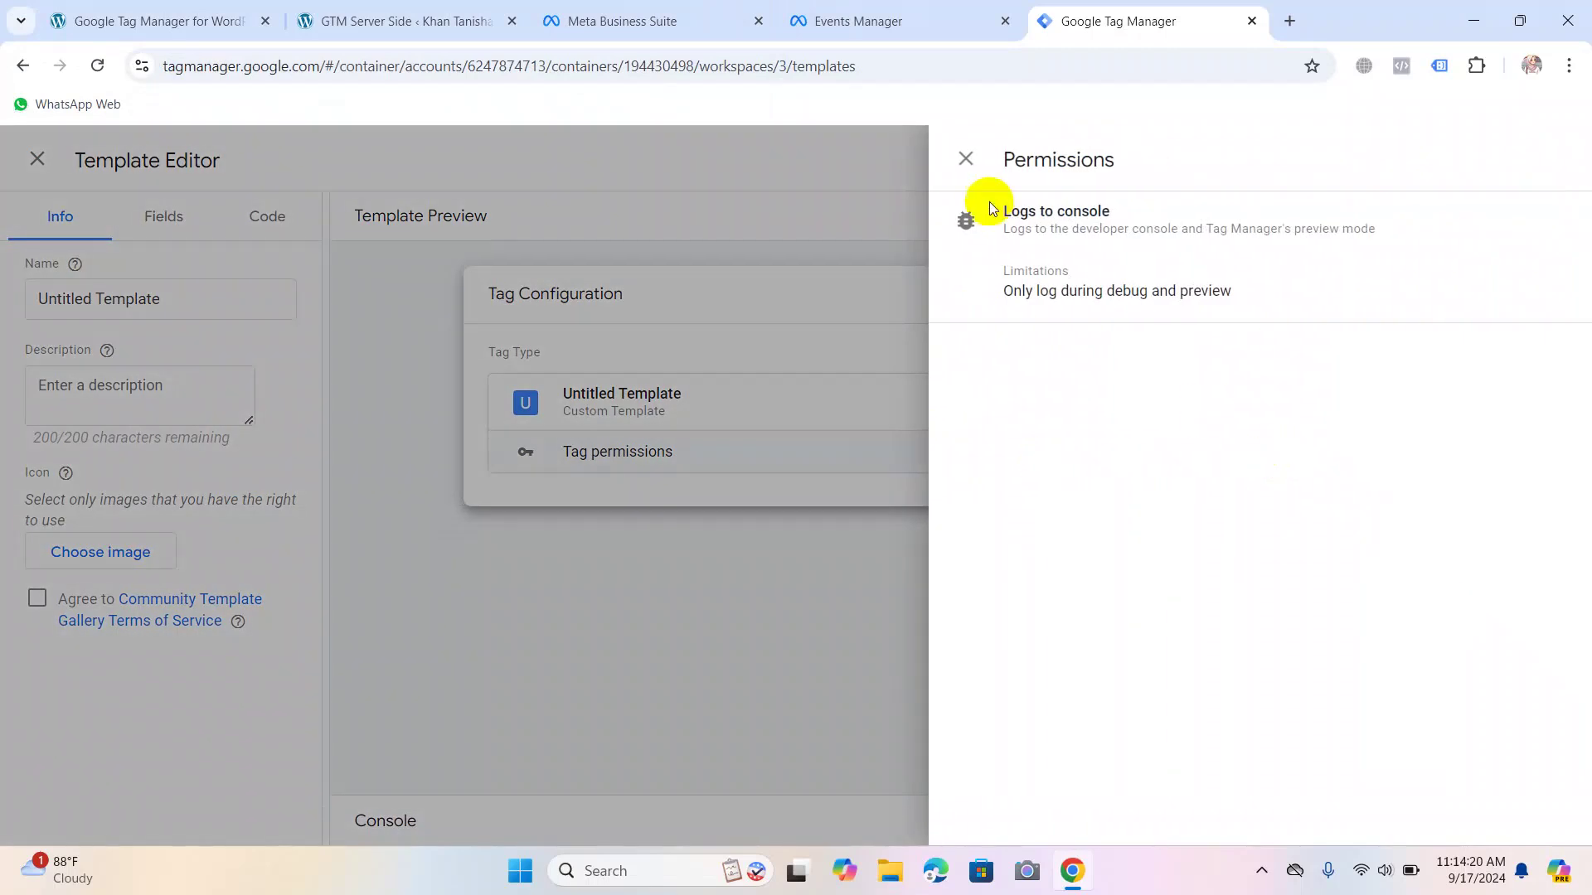
{"action": "left_click", "coordinate": [966, 160]}
{"action": "left_click", "coordinate": [27, 160]}
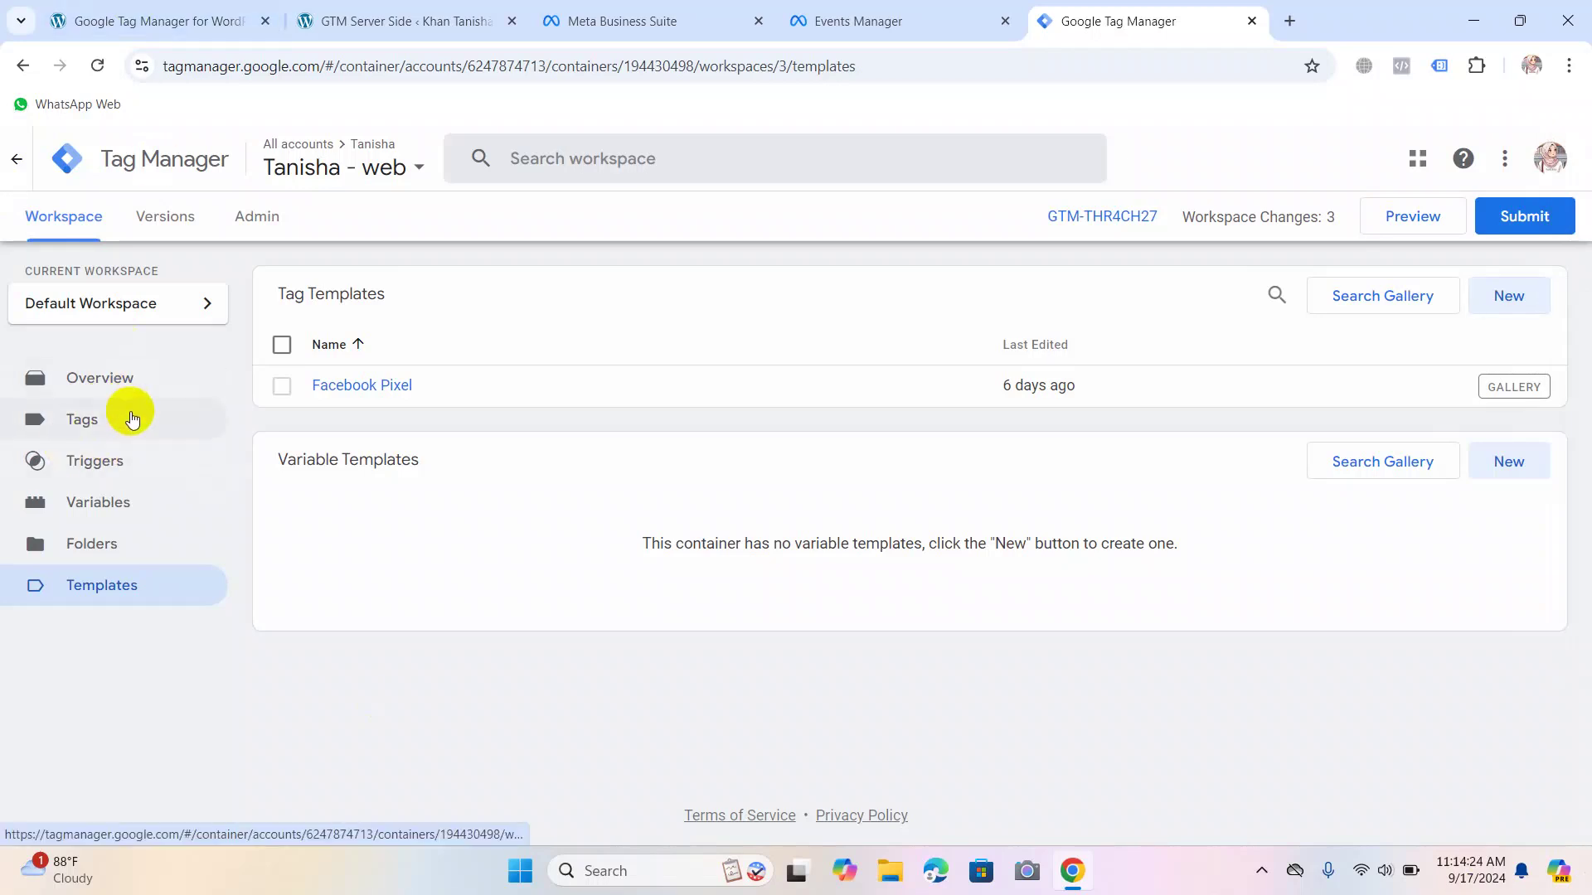
Delete the Facebook Pixel tag from the container's tags and confirm the deletion.
{"action": "left_click", "coordinate": [132, 419]}
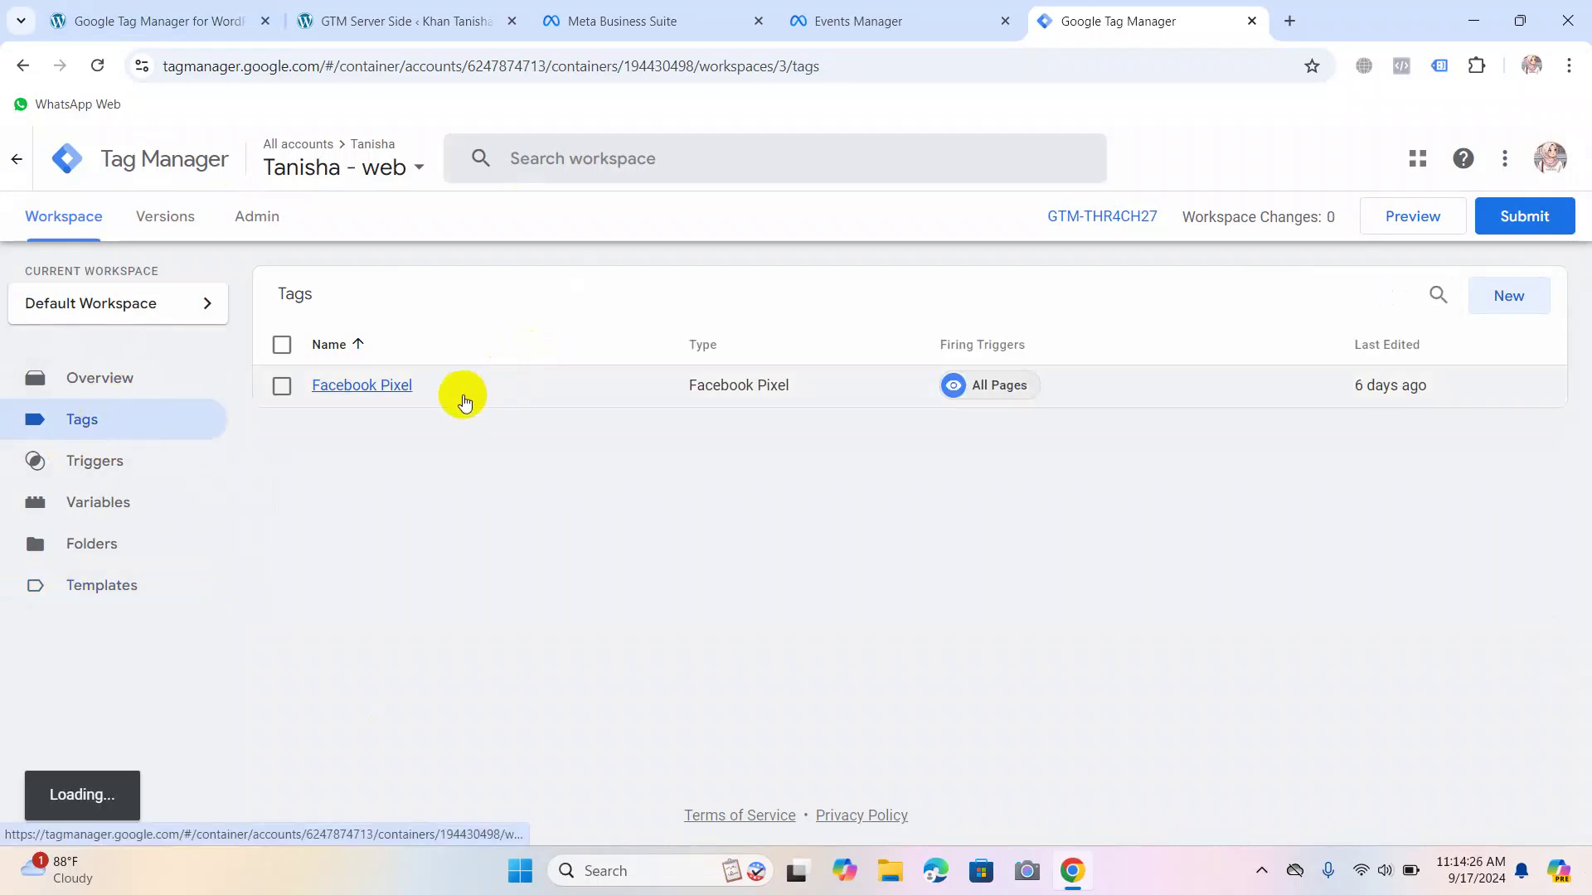
{"action": "left_click", "coordinate": [281, 388]}
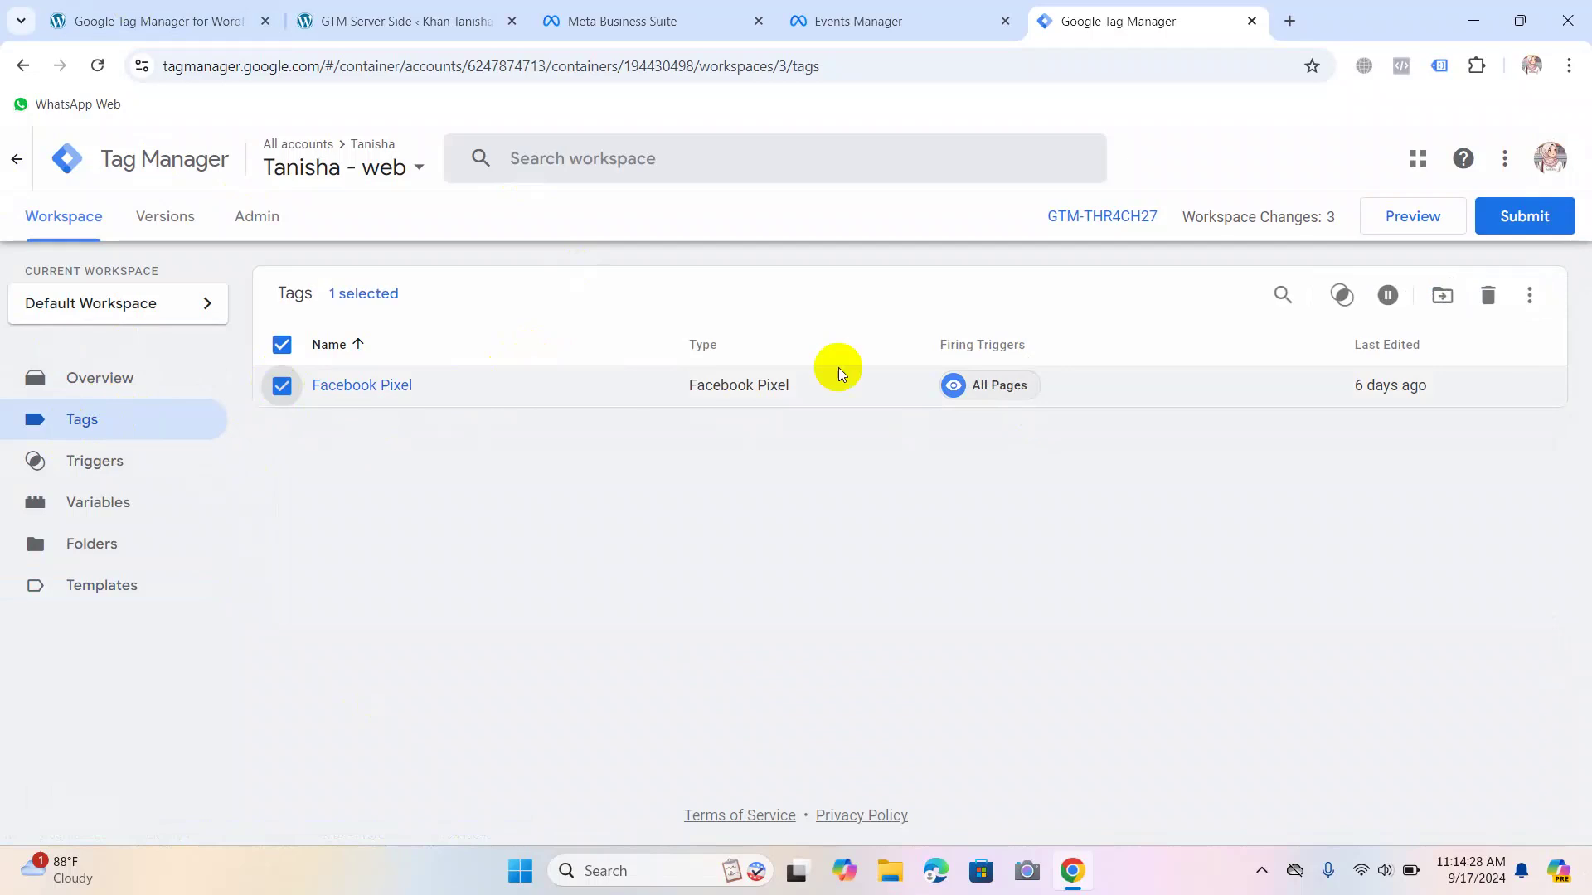
{"action": "left_click", "coordinate": [1492, 300]}
{"action": "left_click", "coordinate": [1008, 390]}
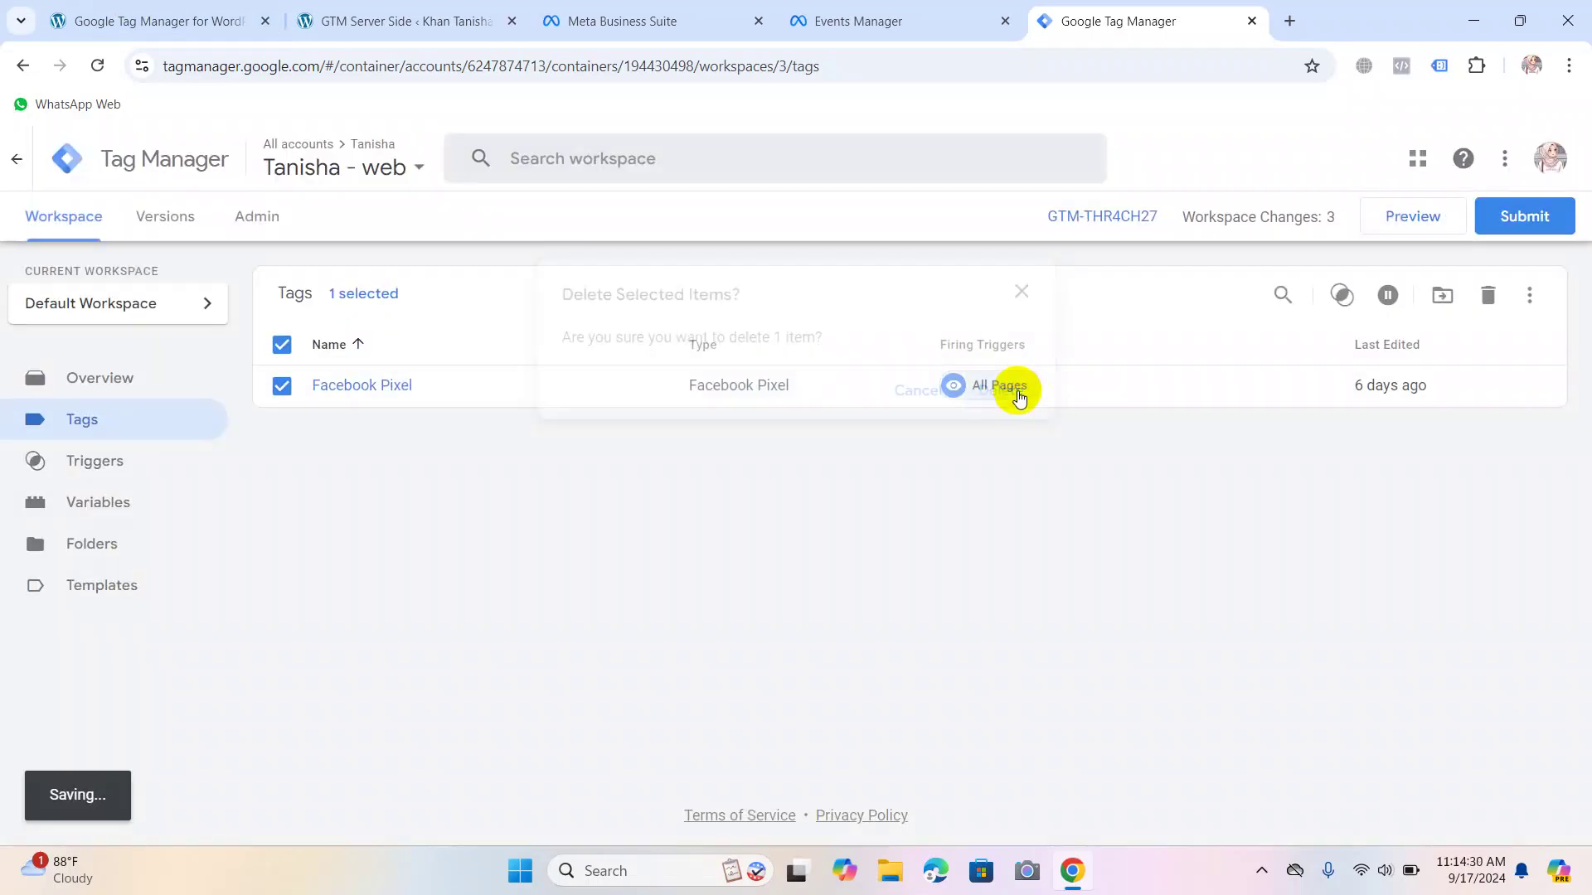
Delete the Facebook Pixel tag template from the container's templates and reload the page.
{"action": "left_click", "coordinate": [71, 600]}
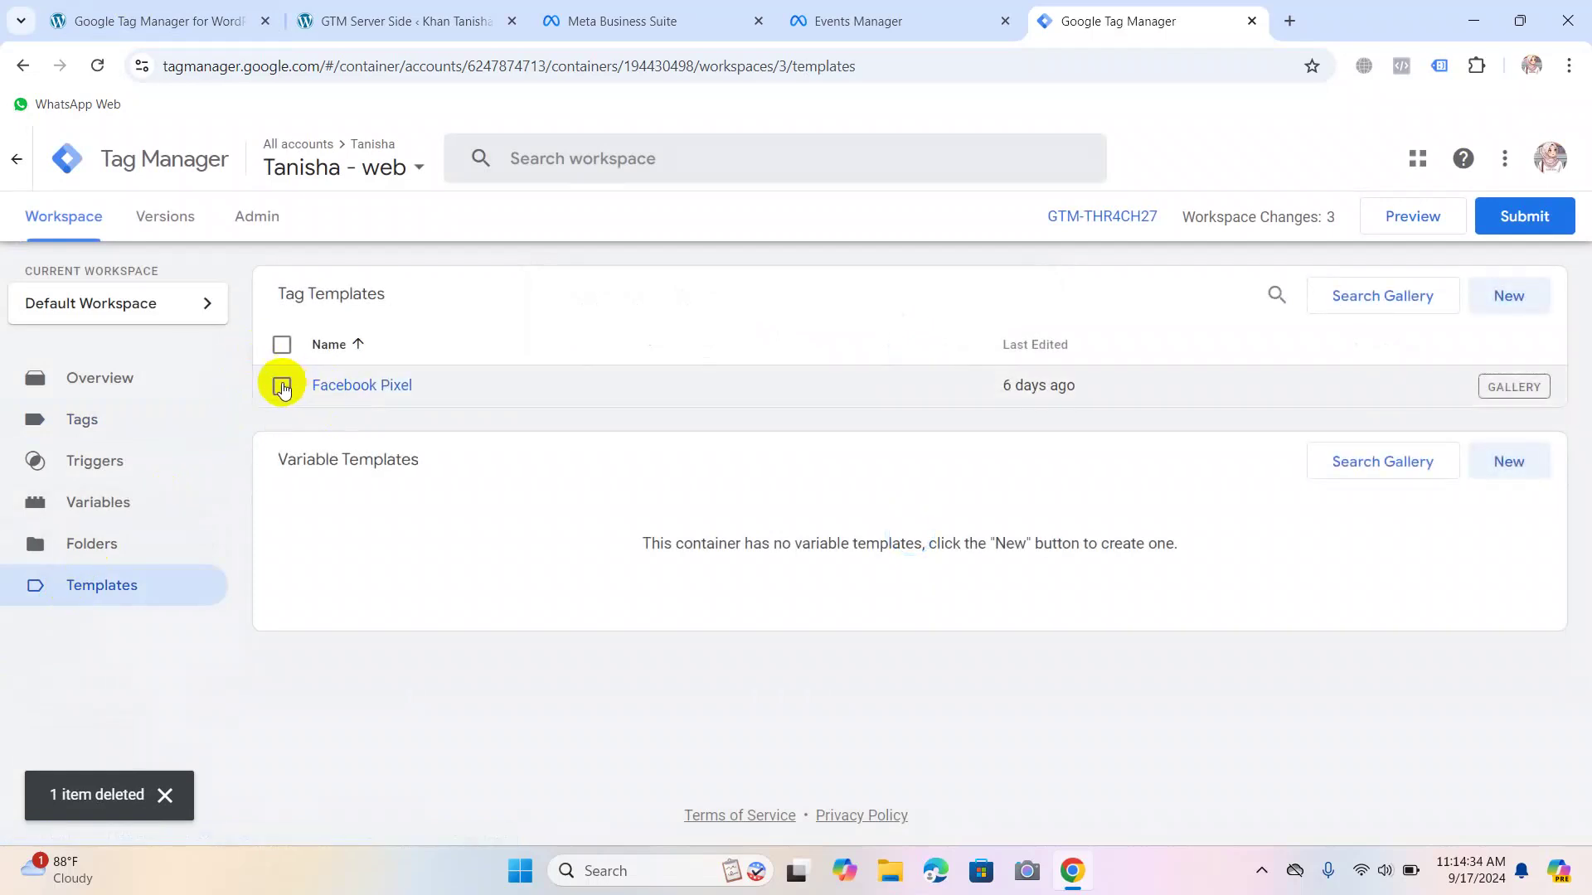
{"action": "left_click", "coordinate": [282, 386]}
{"action": "left_click", "coordinate": [1529, 296]}
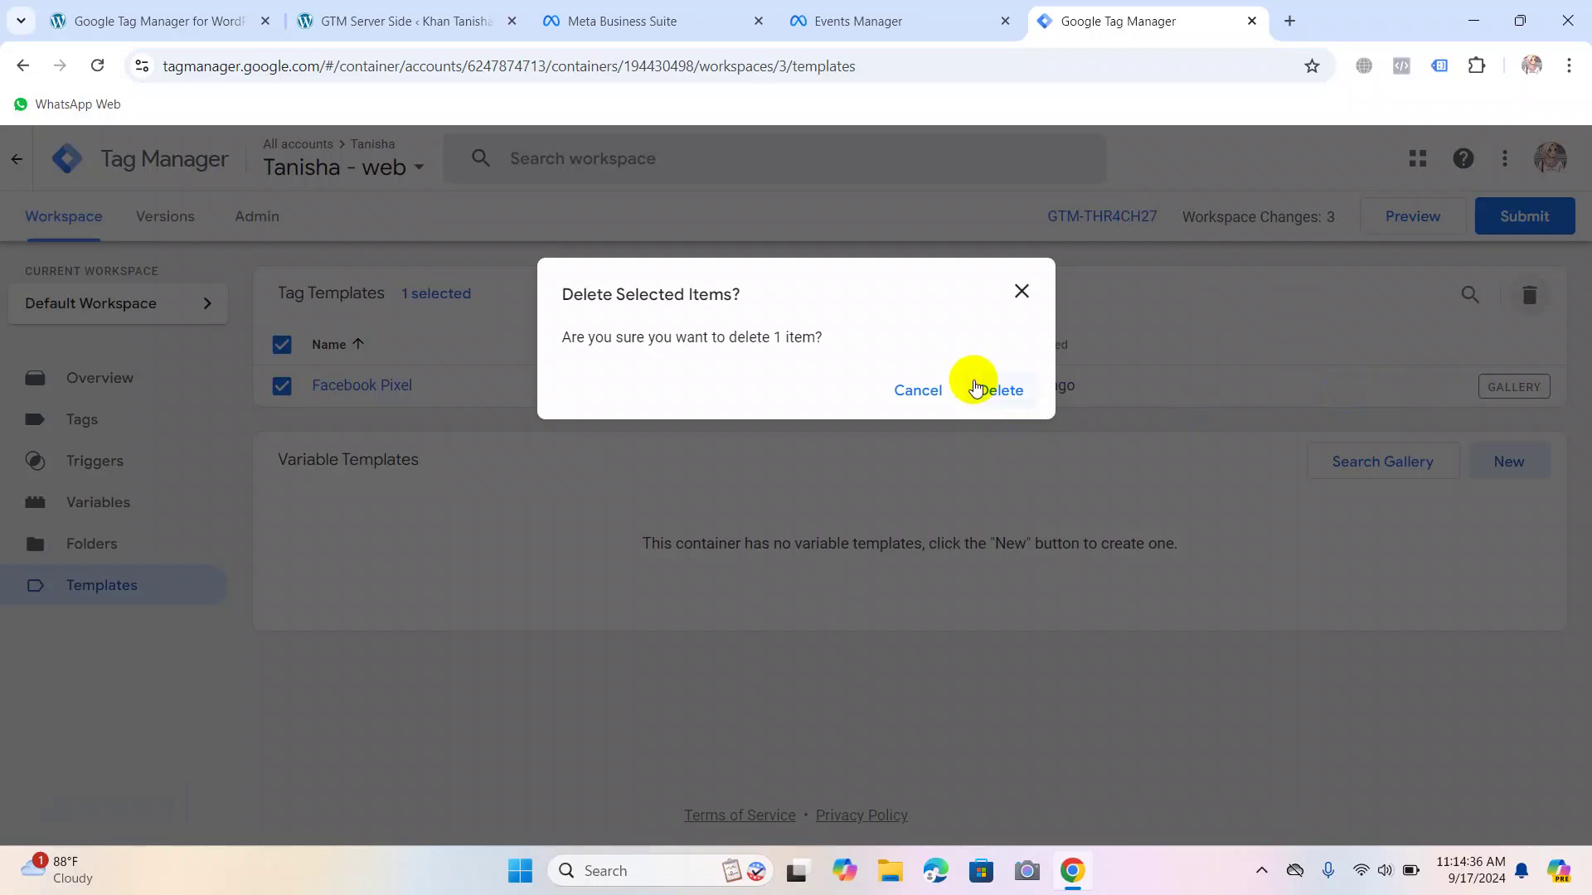
{"action": "left_click", "coordinate": [995, 390]}
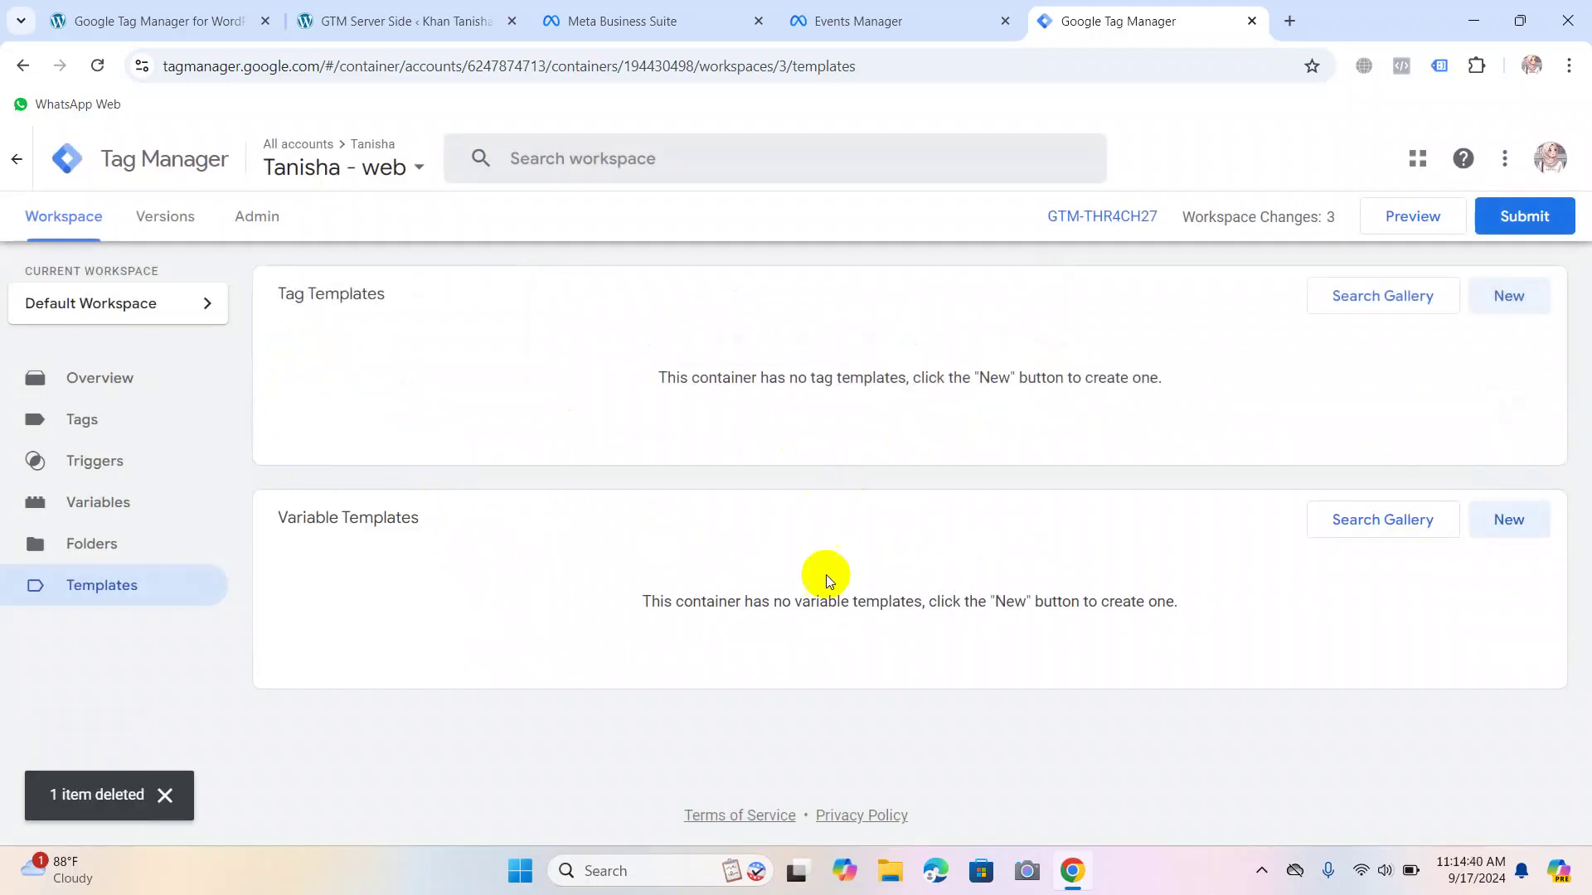
{"action": "left_click", "coordinate": [97, 67]}
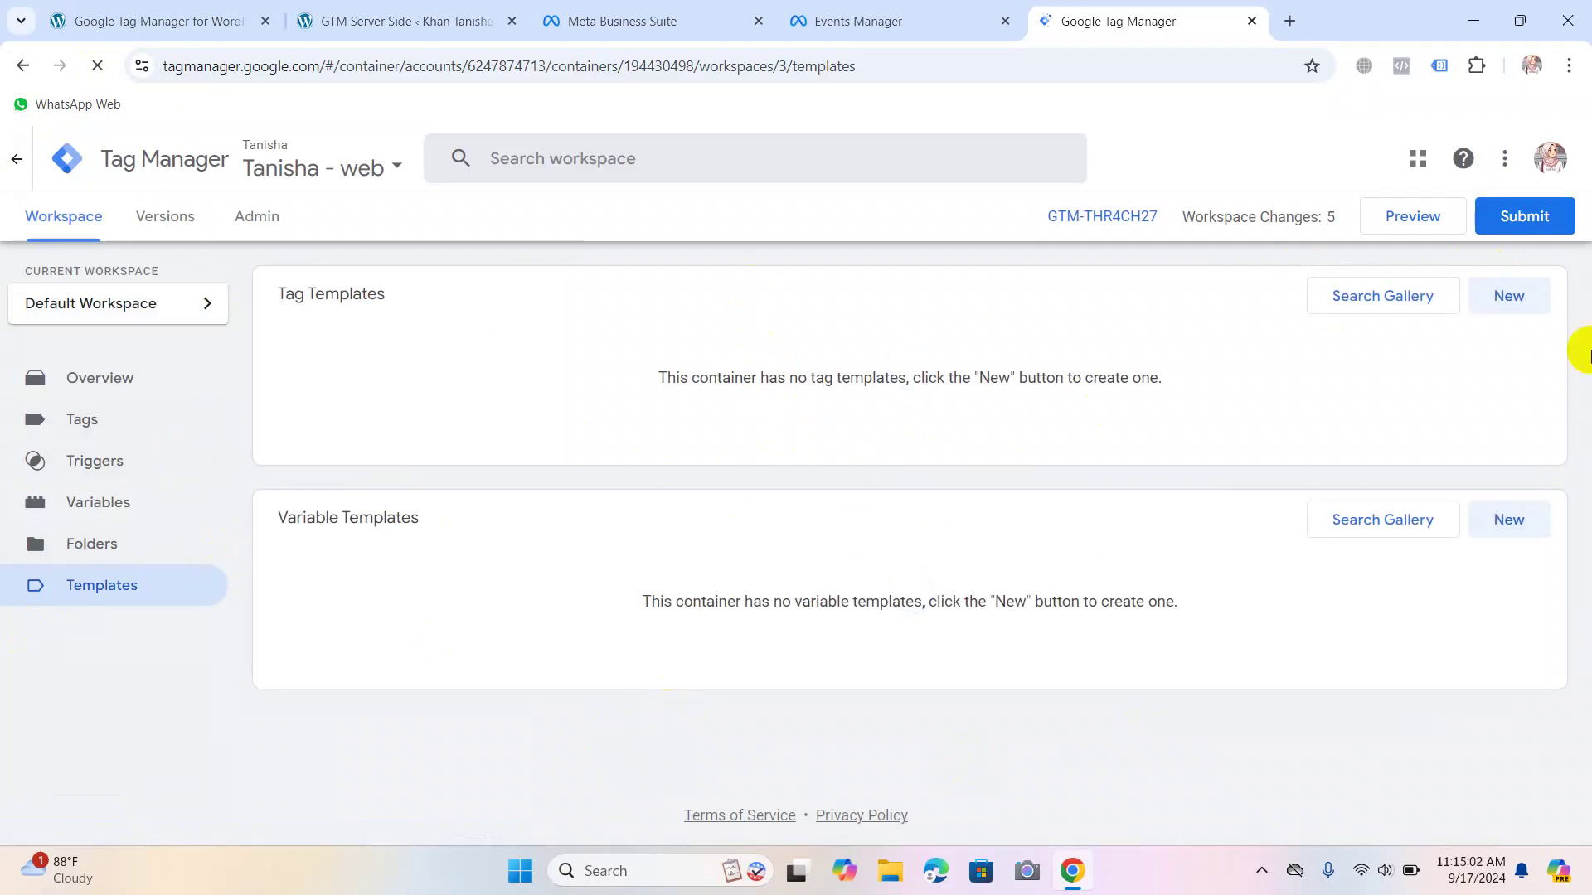
Start a new tag template, run its code and examine the tag configuration preview.
{"action": "left_click", "coordinate": [1510, 298]}
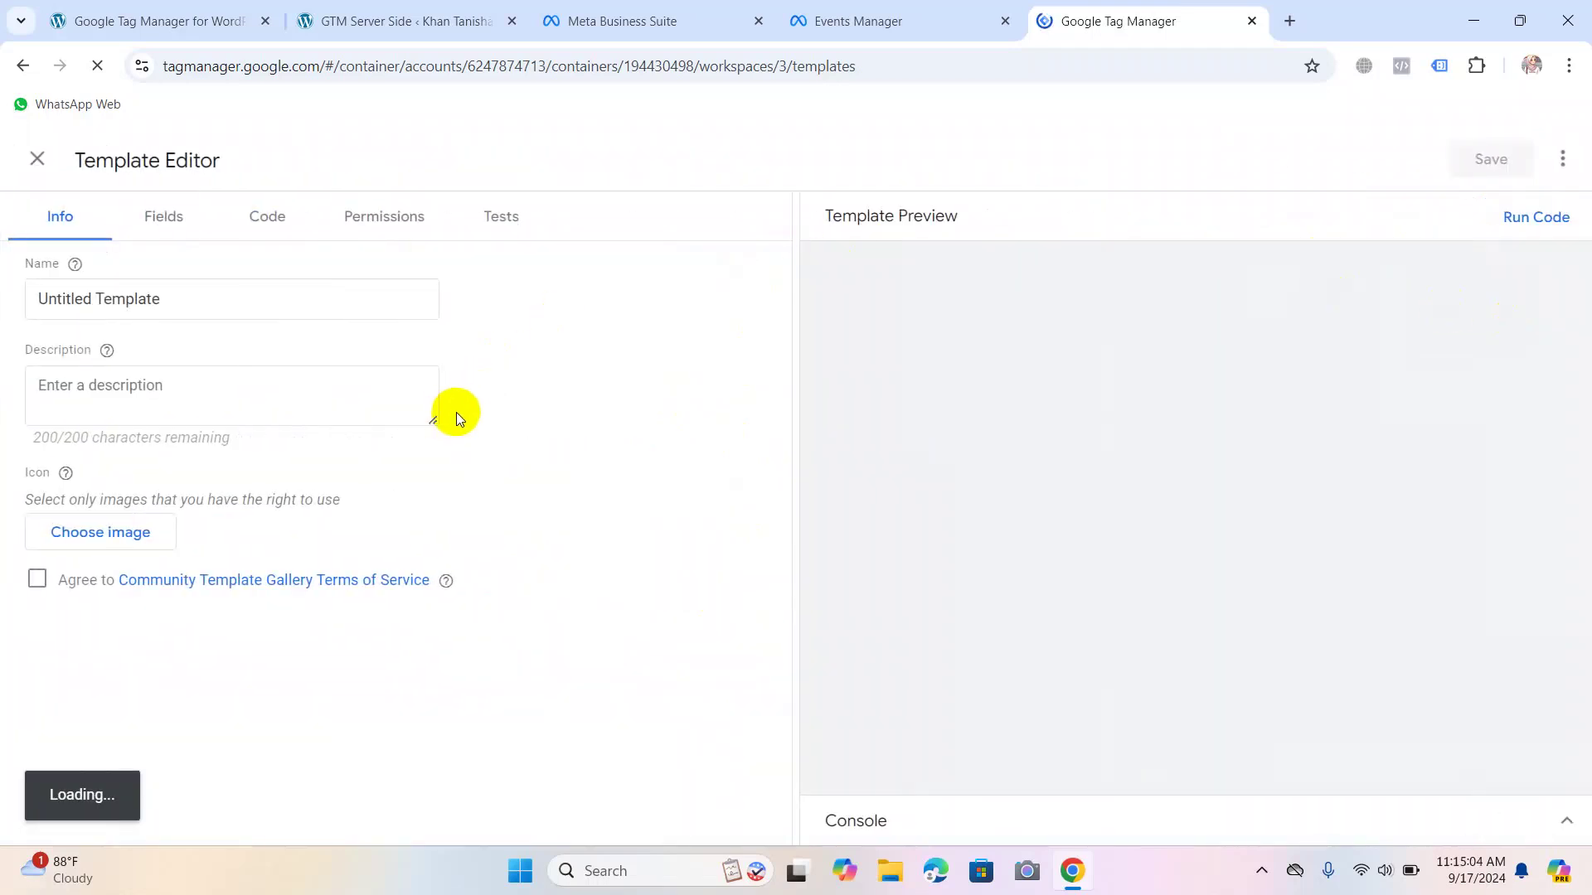
{"action": "left_click", "coordinate": [1520, 220]}
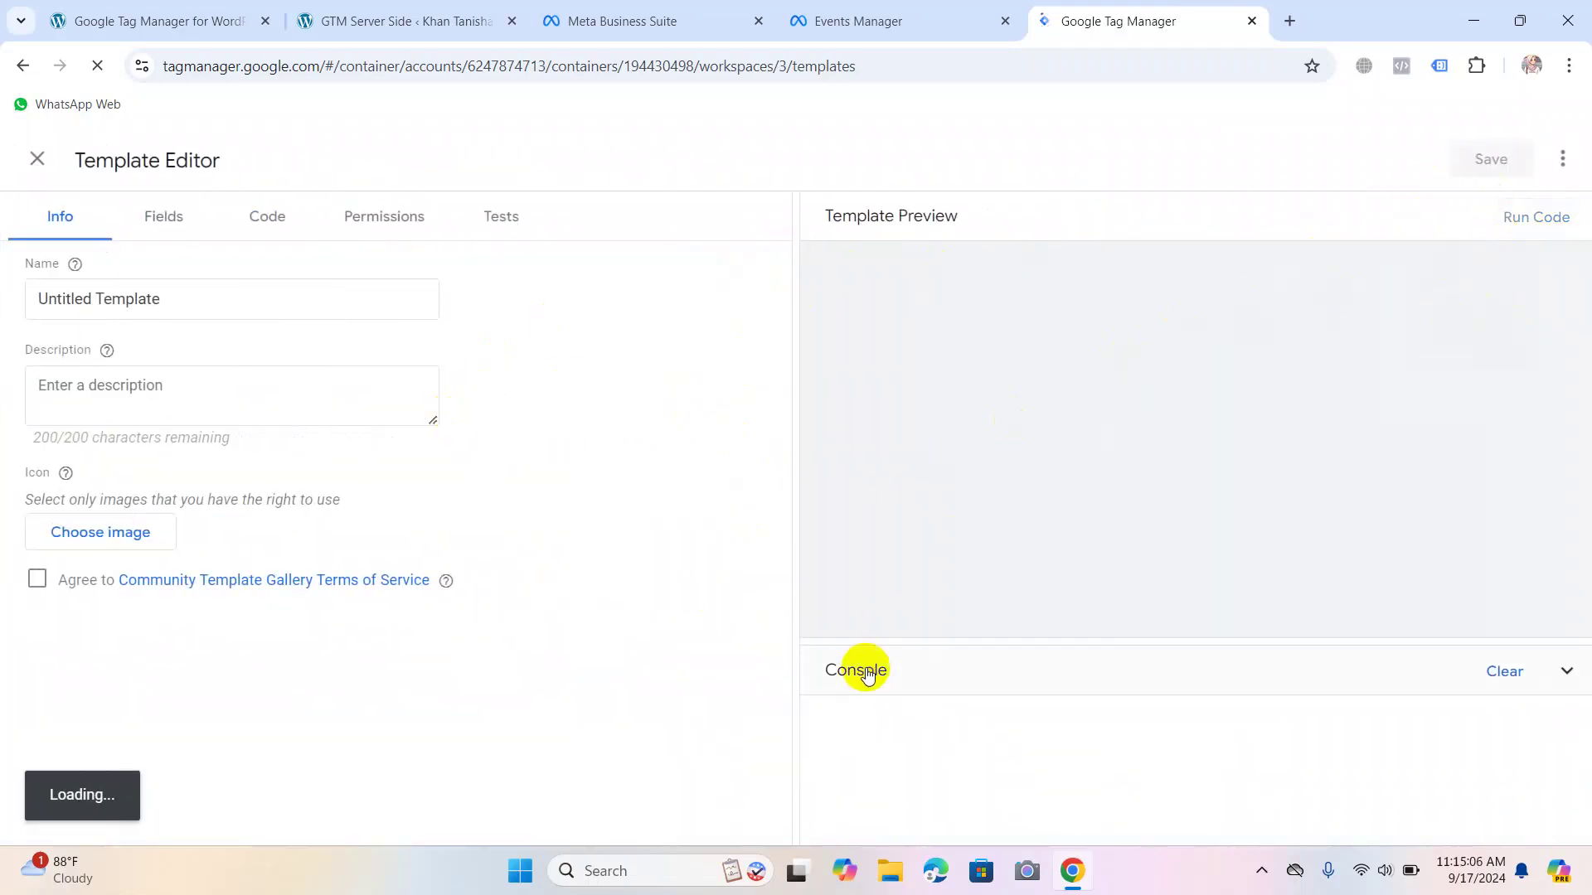
{"action": "left_click", "coordinate": [1566, 673]}
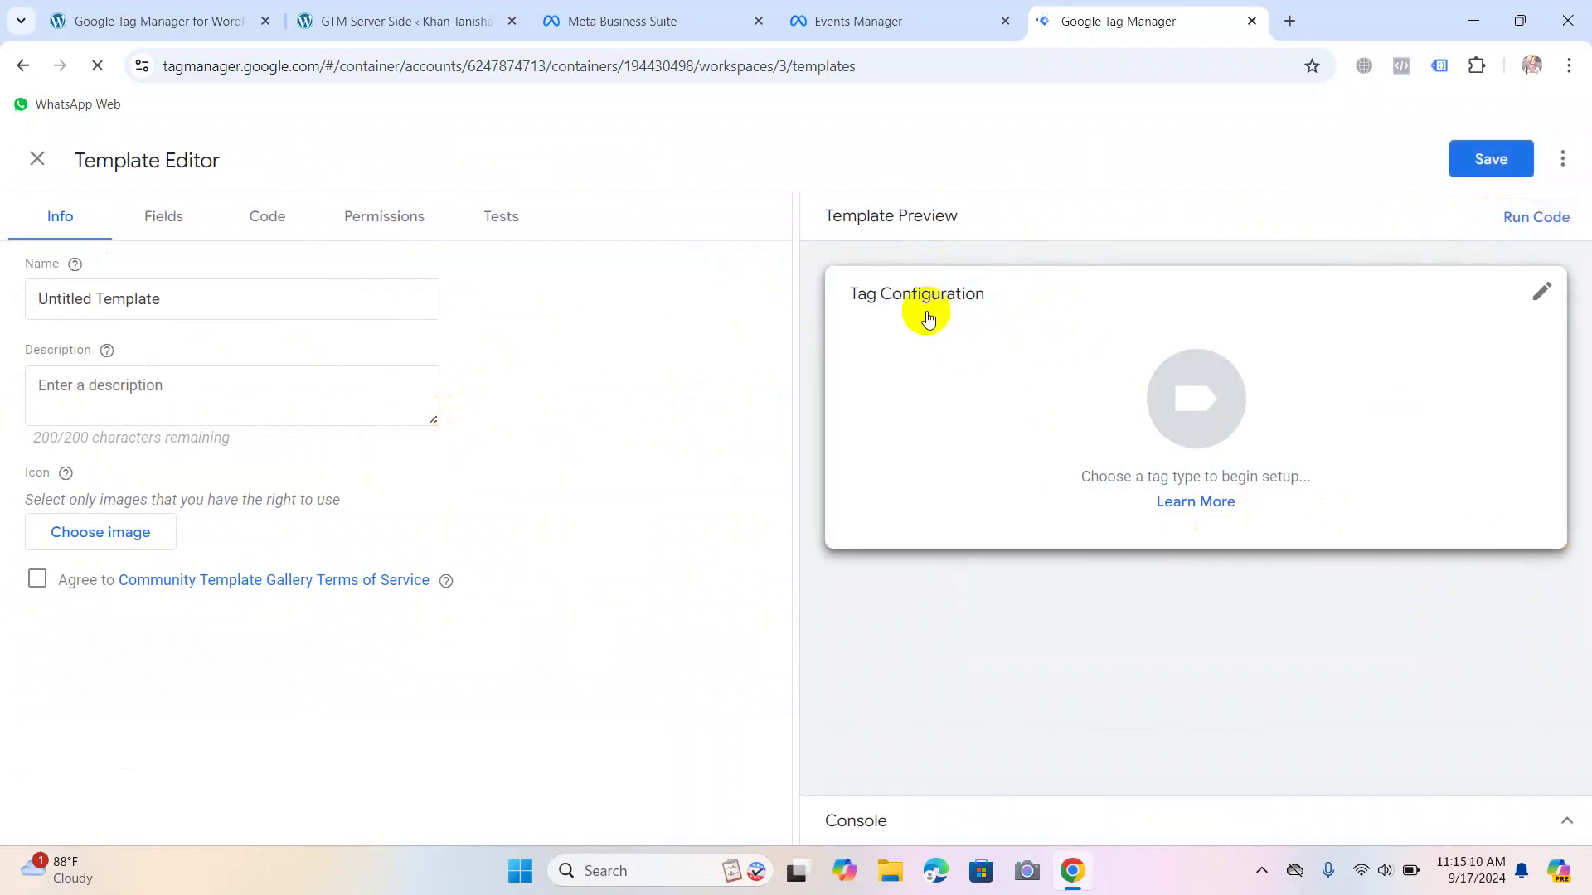
{"action": "left_click", "coordinate": [1144, 319]}
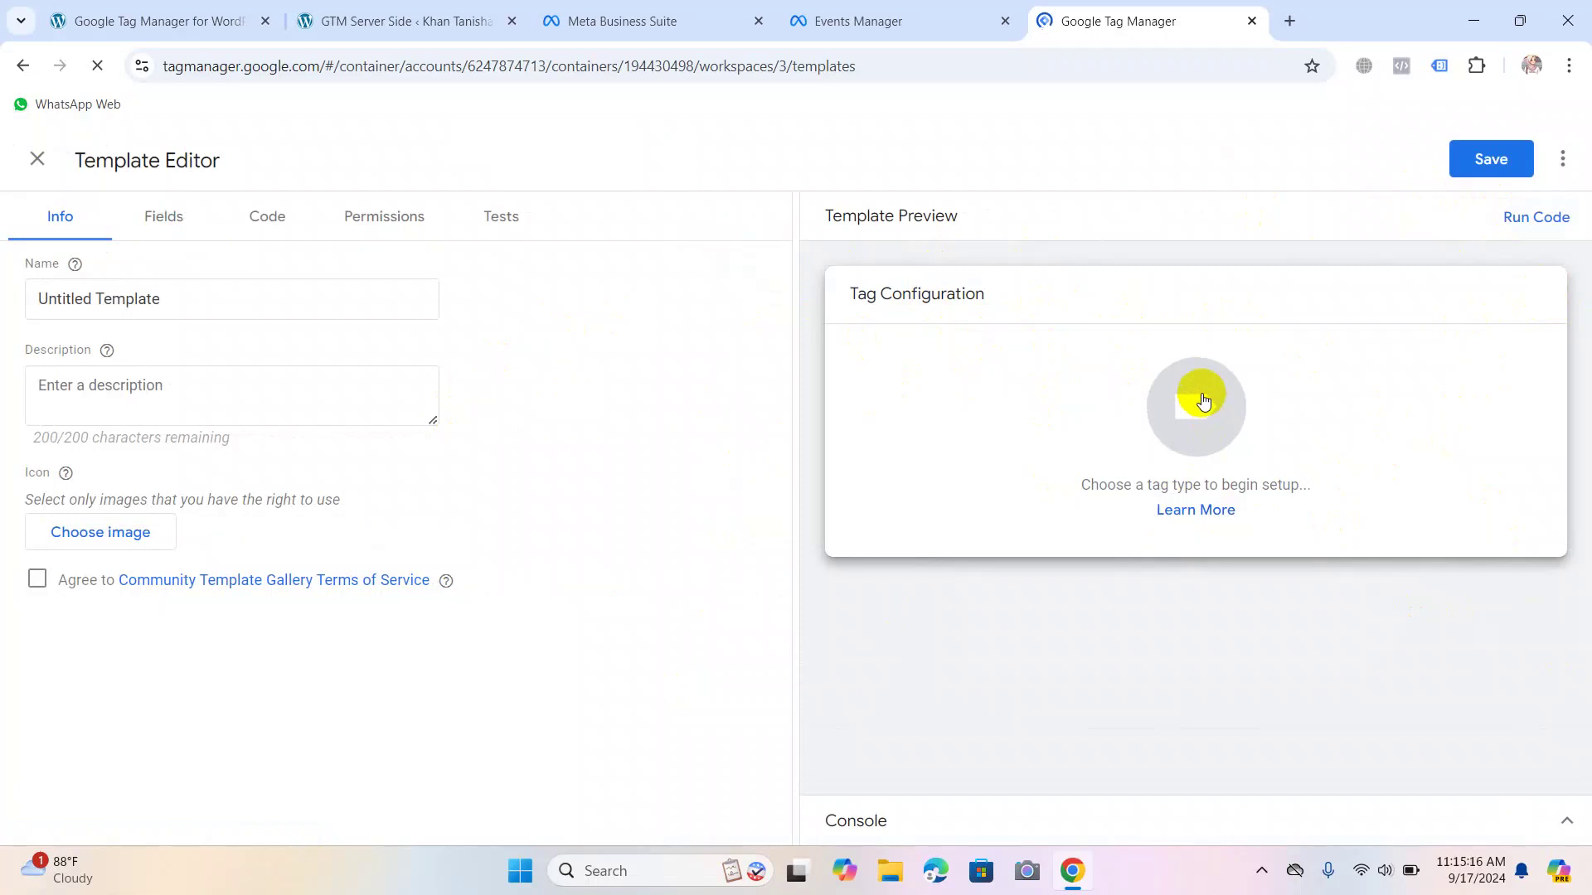
{"action": "left_click", "coordinate": [922, 308]}
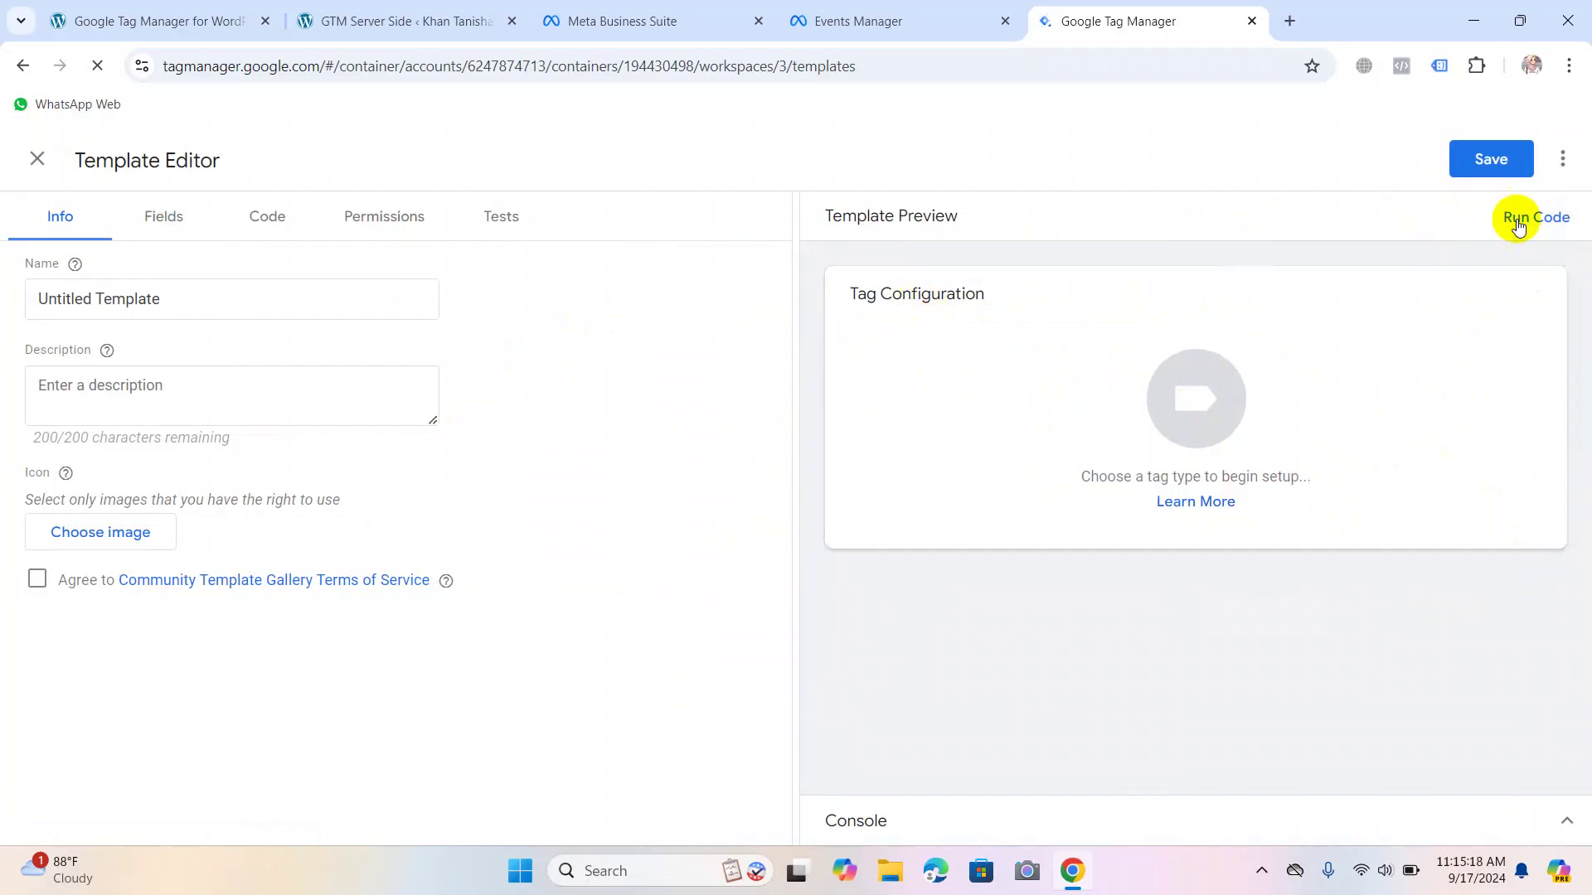
{"action": "left_click", "coordinate": [1530, 312]}
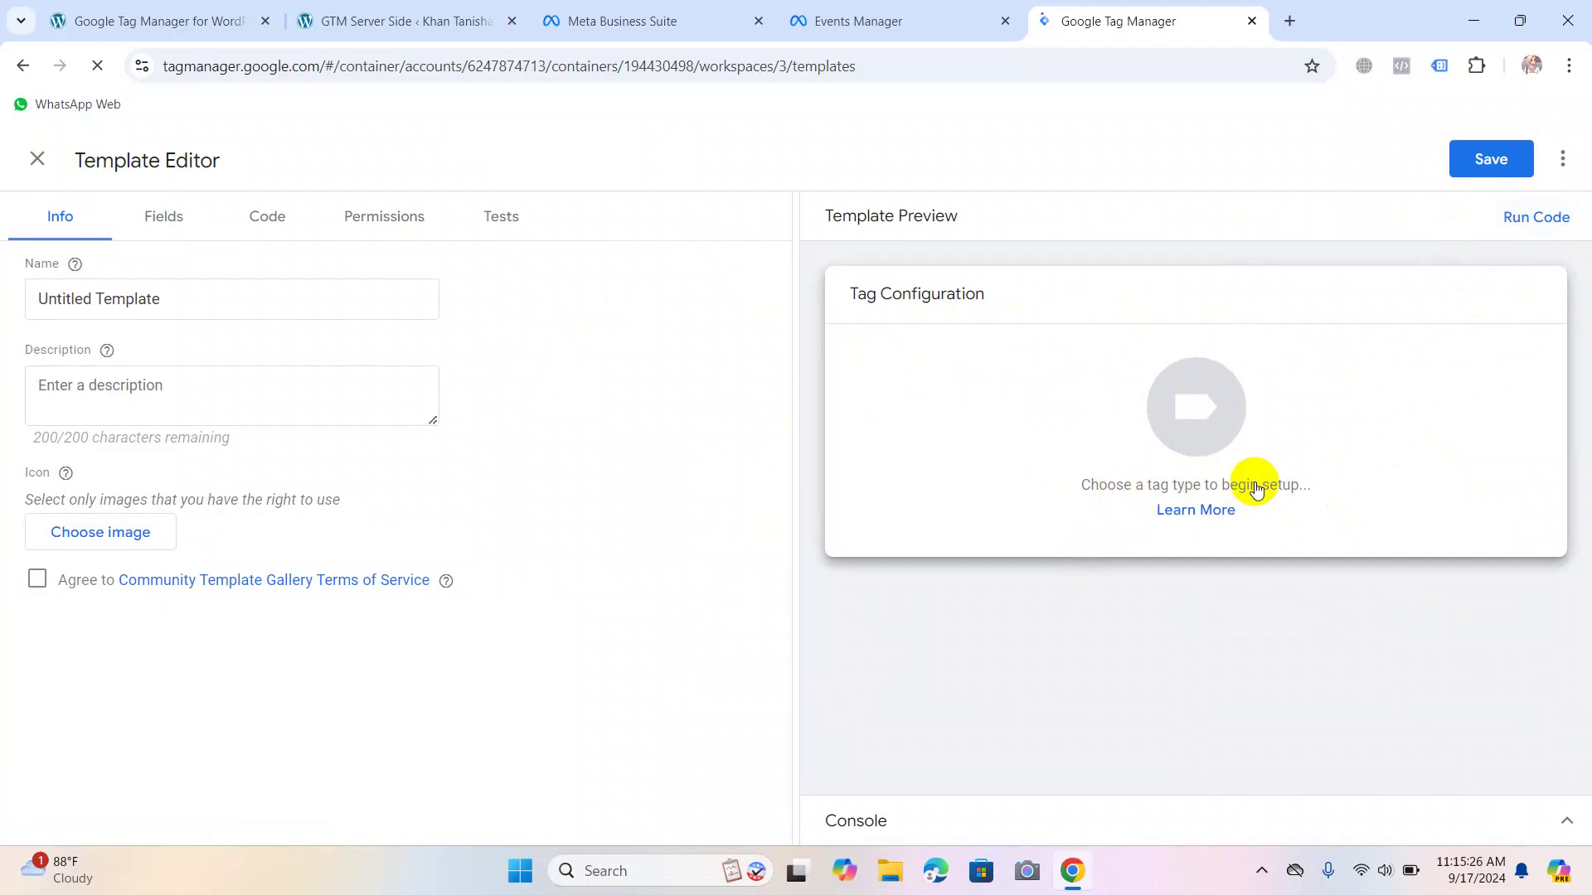
Agree to the Community Template Gallery Terms of Service and review the template's fields, permissions, tests and code.
{"action": "left_click", "coordinate": [37, 580]}
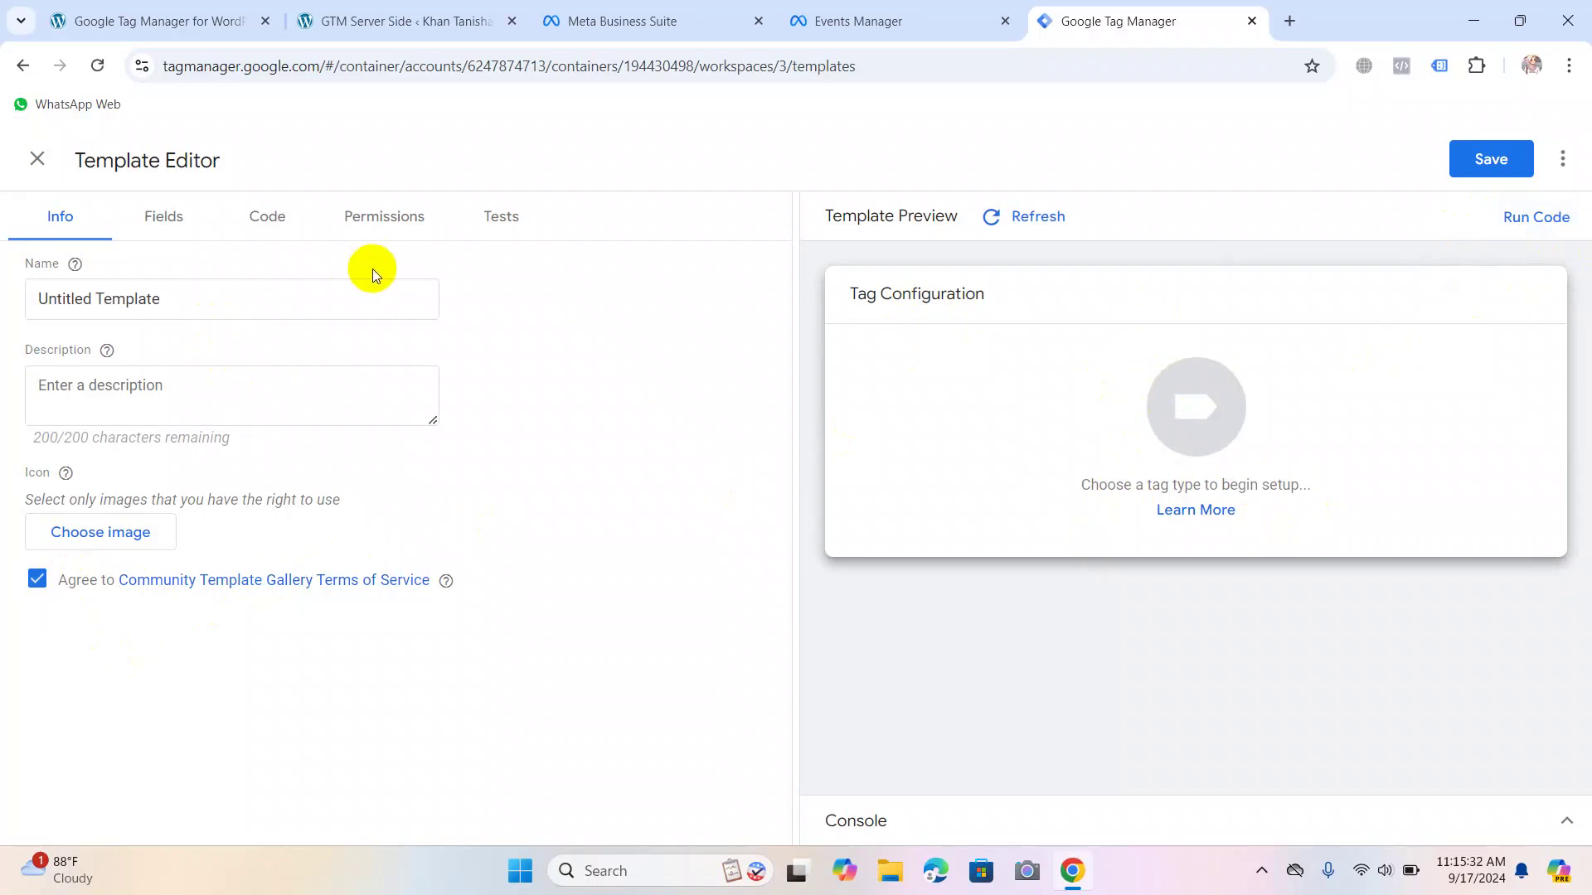
{"action": "left_click", "coordinate": [182, 215]}
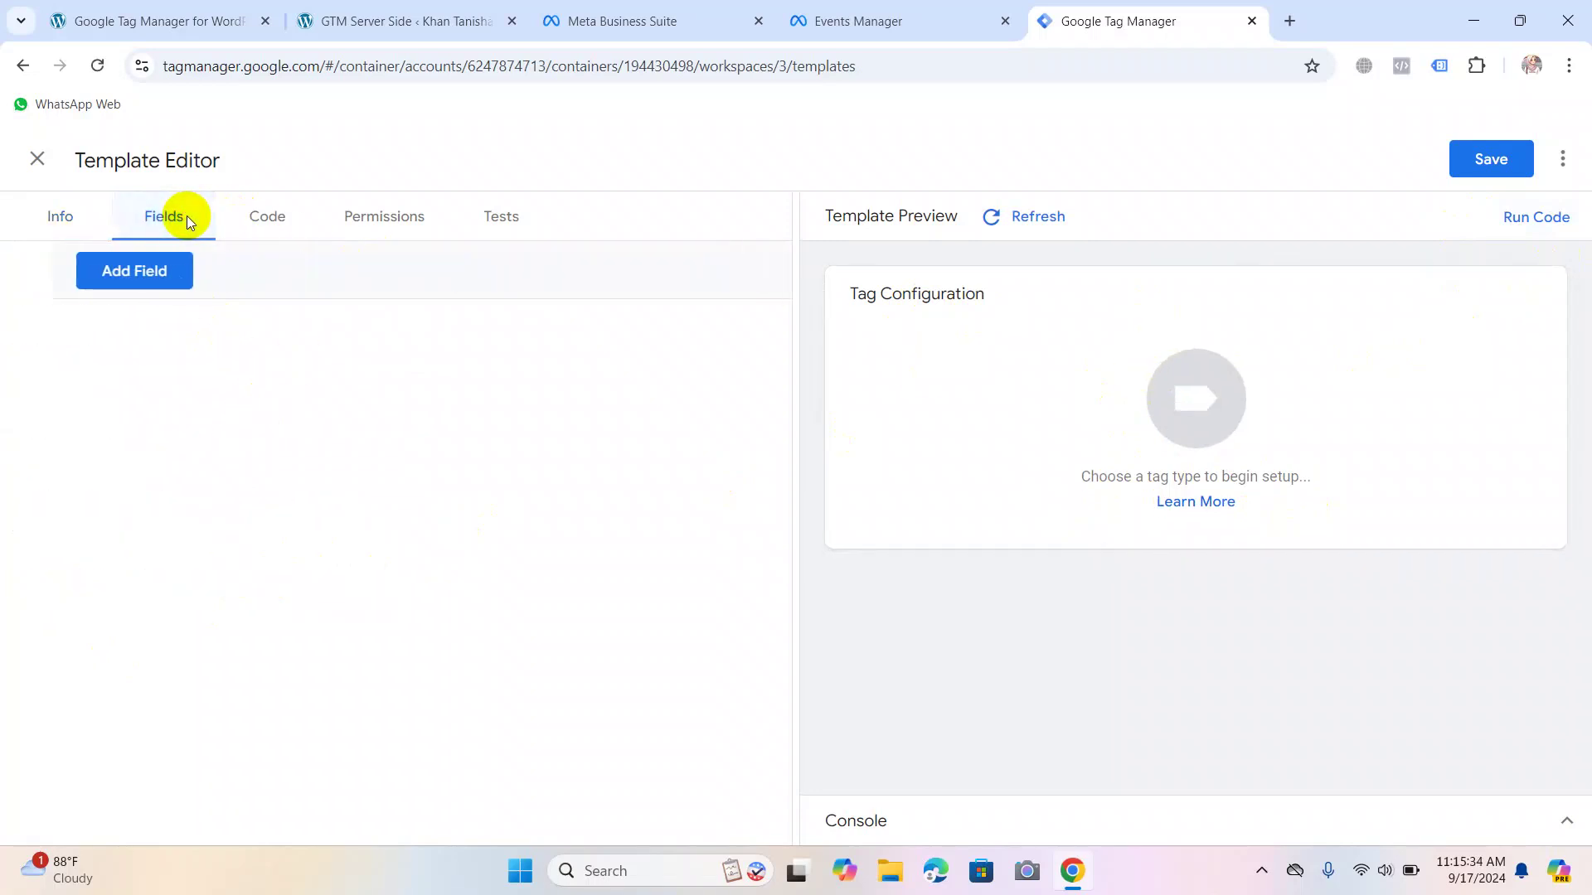
{"action": "left_click", "coordinate": [377, 230]}
{"action": "left_click", "coordinate": [500, 220]}
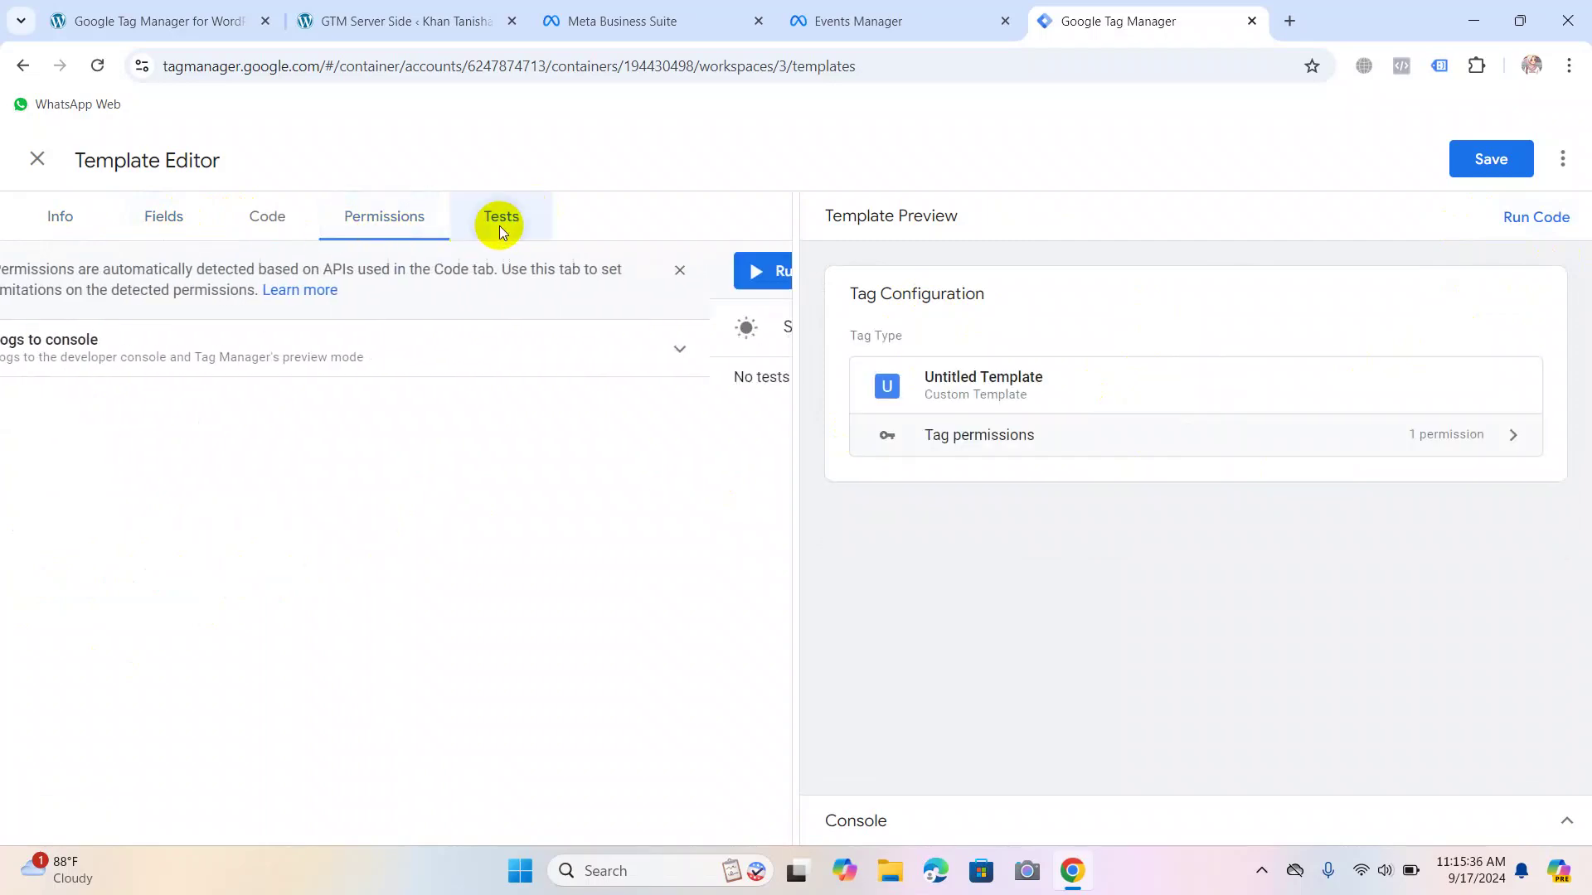
{"action": "left_click", "coordinate": [280, 219]}
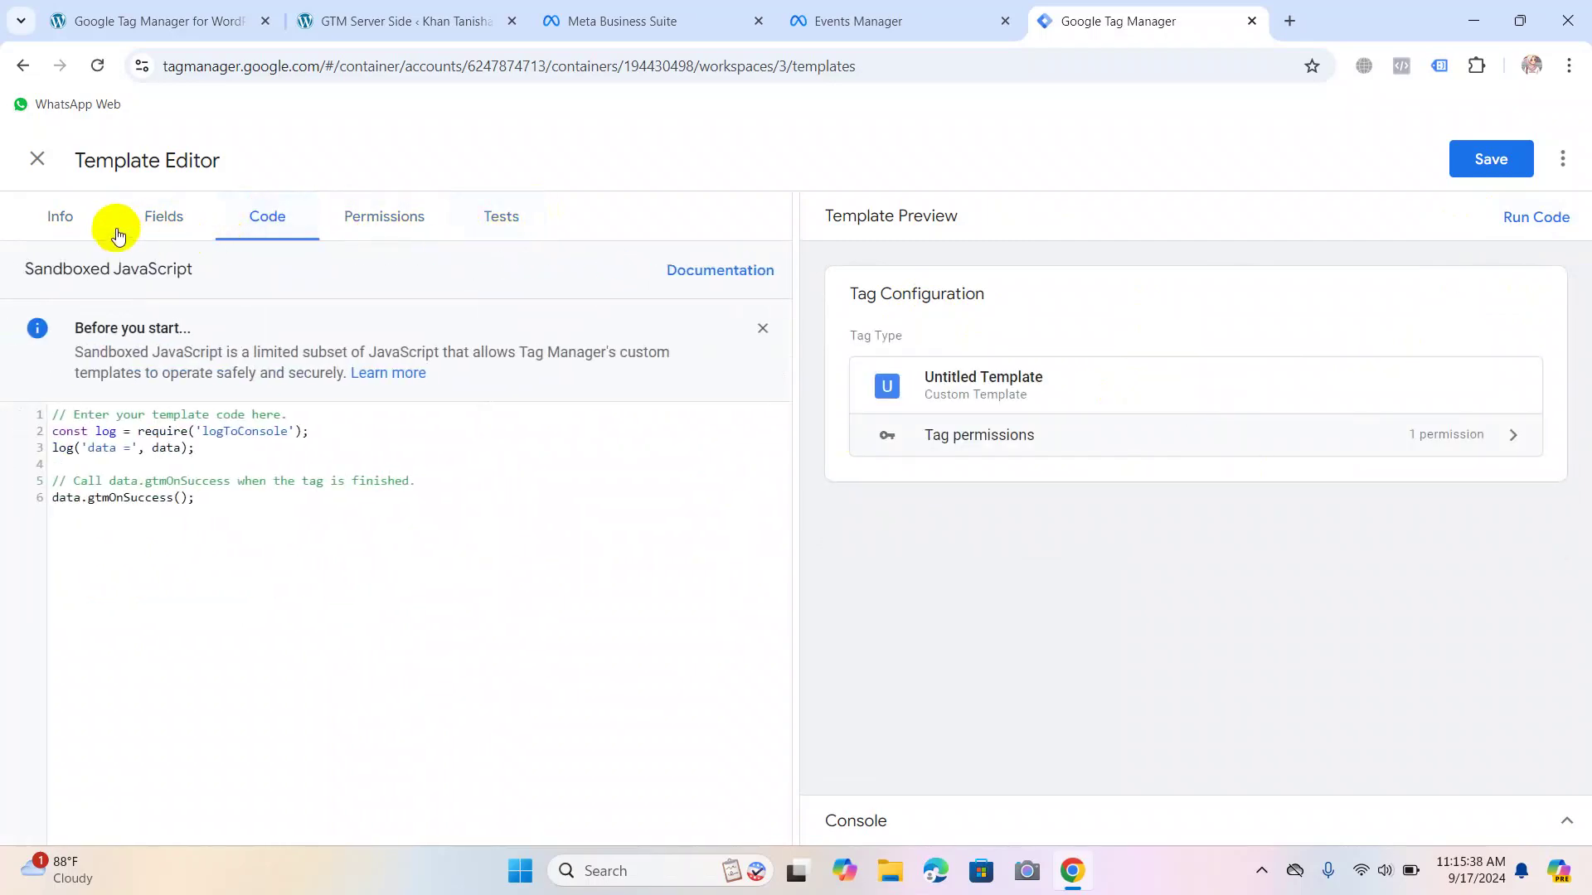
{"action": "left_click", "coordinate": [59, 218]}
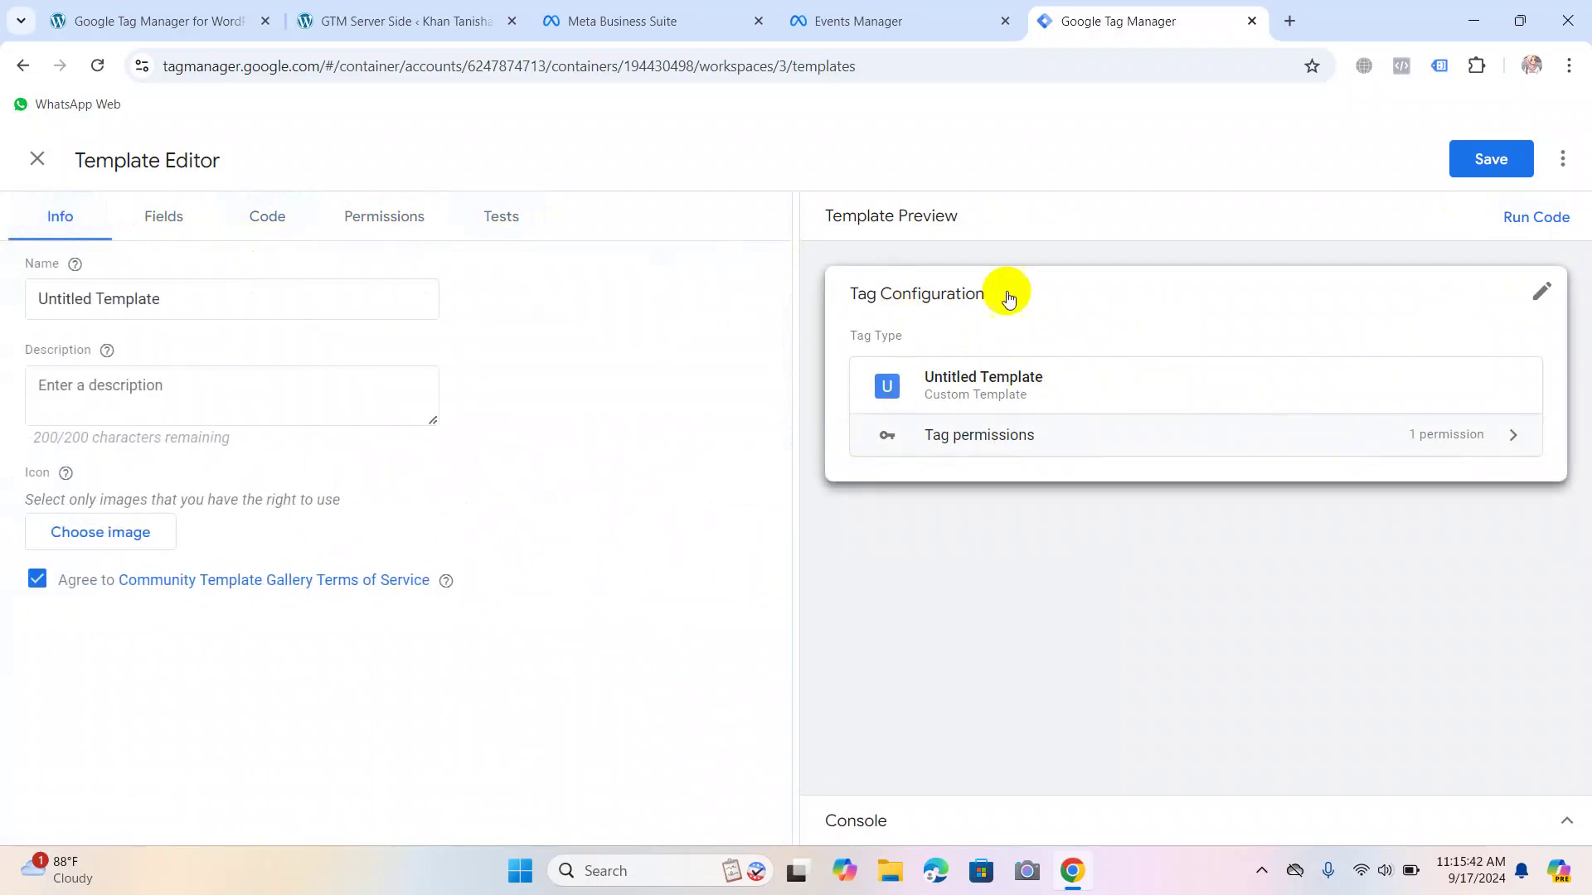
Examine the untitled template's tag permissions from the tag configuration preview and close the permission details.
{"action": "left_click", "coordinate": [1447, 454]}
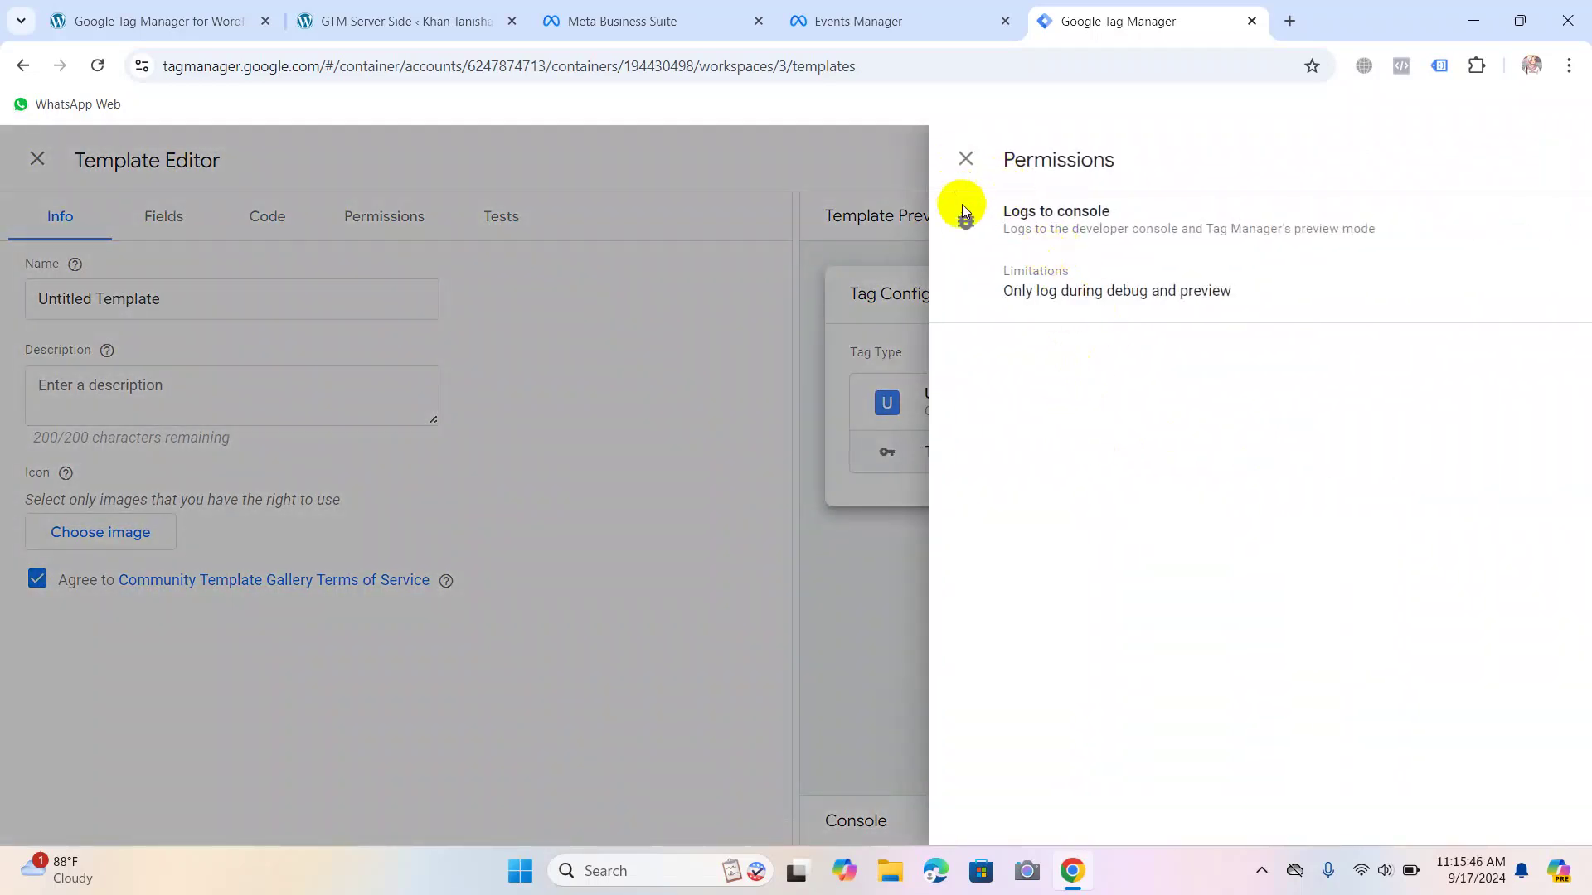
{"action": "left_click", "coordinate": [966, 159]}
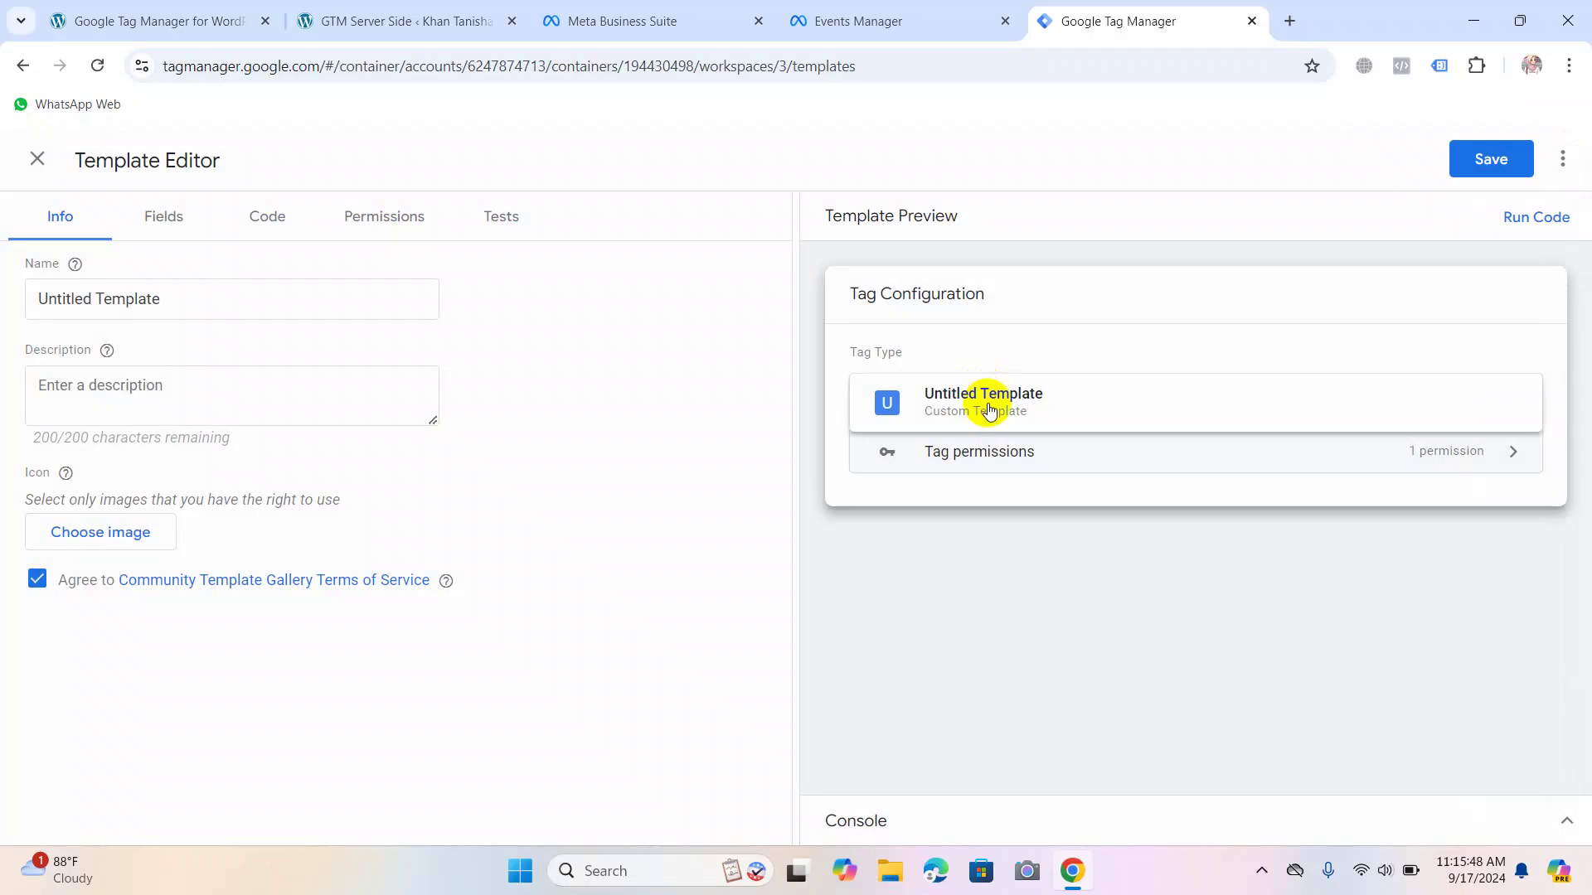
{"action": "left_click", "coordinate": [1333, 468]}
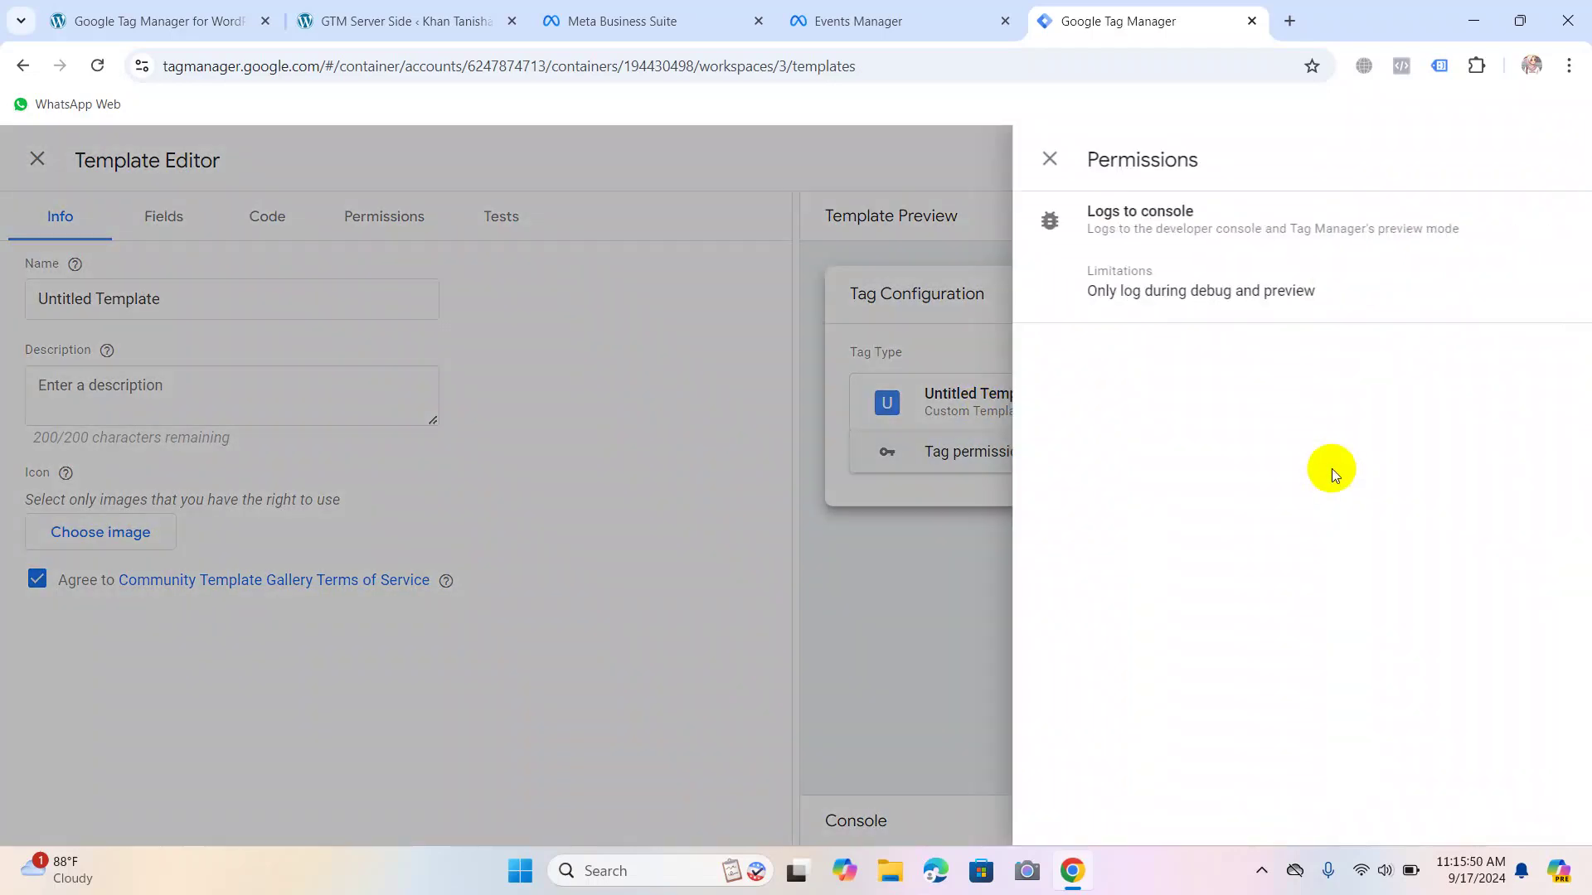
{"action": "left_click", "coordinate": [967, 156]}
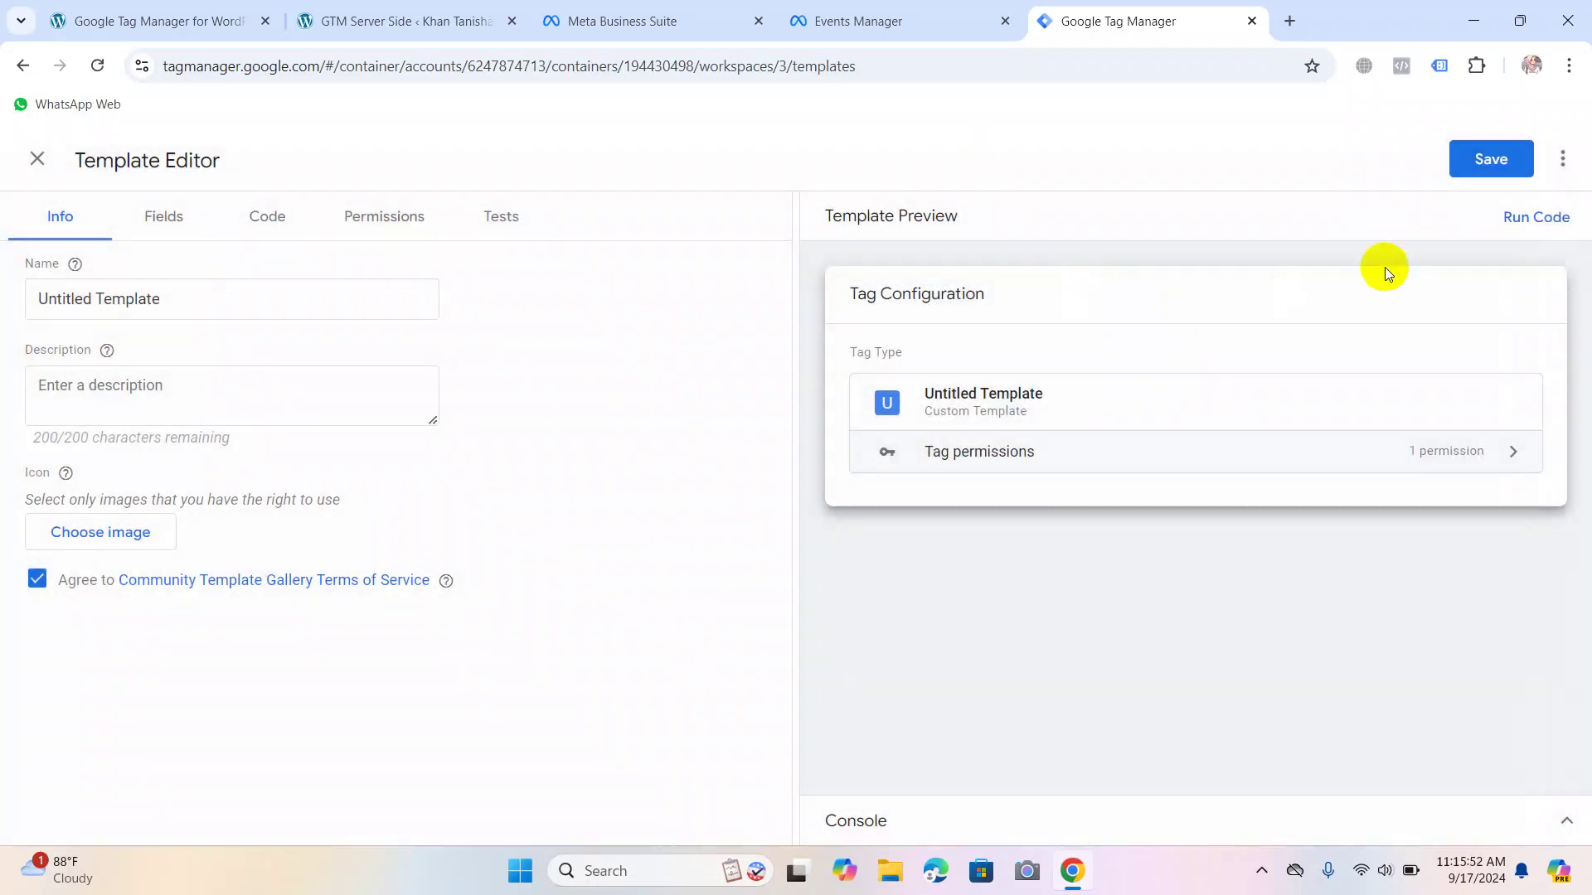
Run the untitled template's code again, clear the console and check the test output.
{"action": "left_click", "coordinate": [1529, 231]}
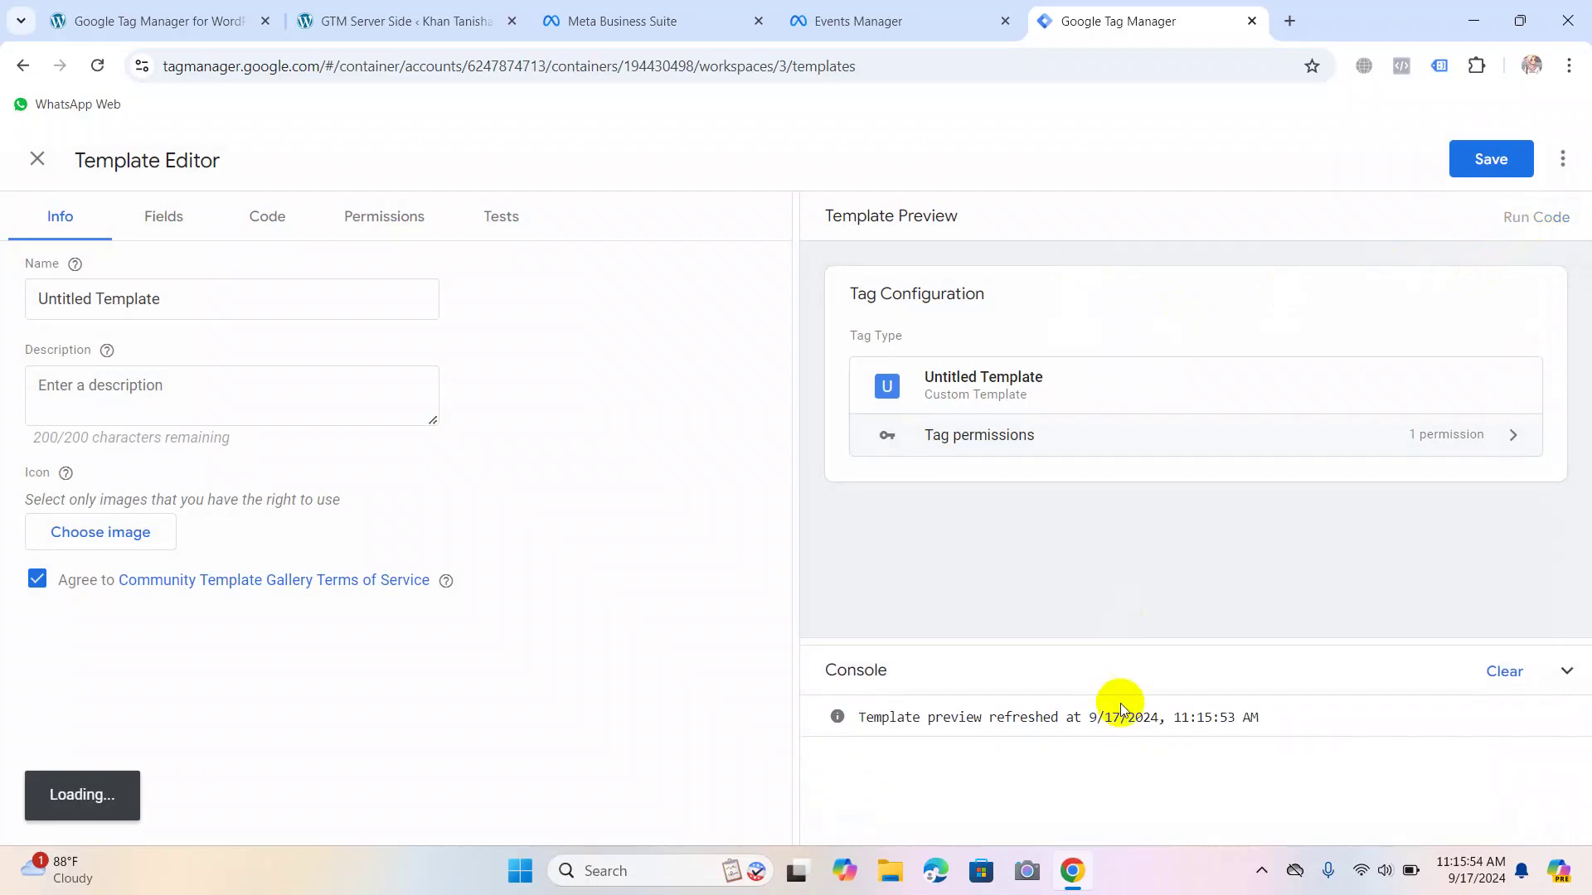
{"action": "left_click", "coordinate": [1504, 671]}
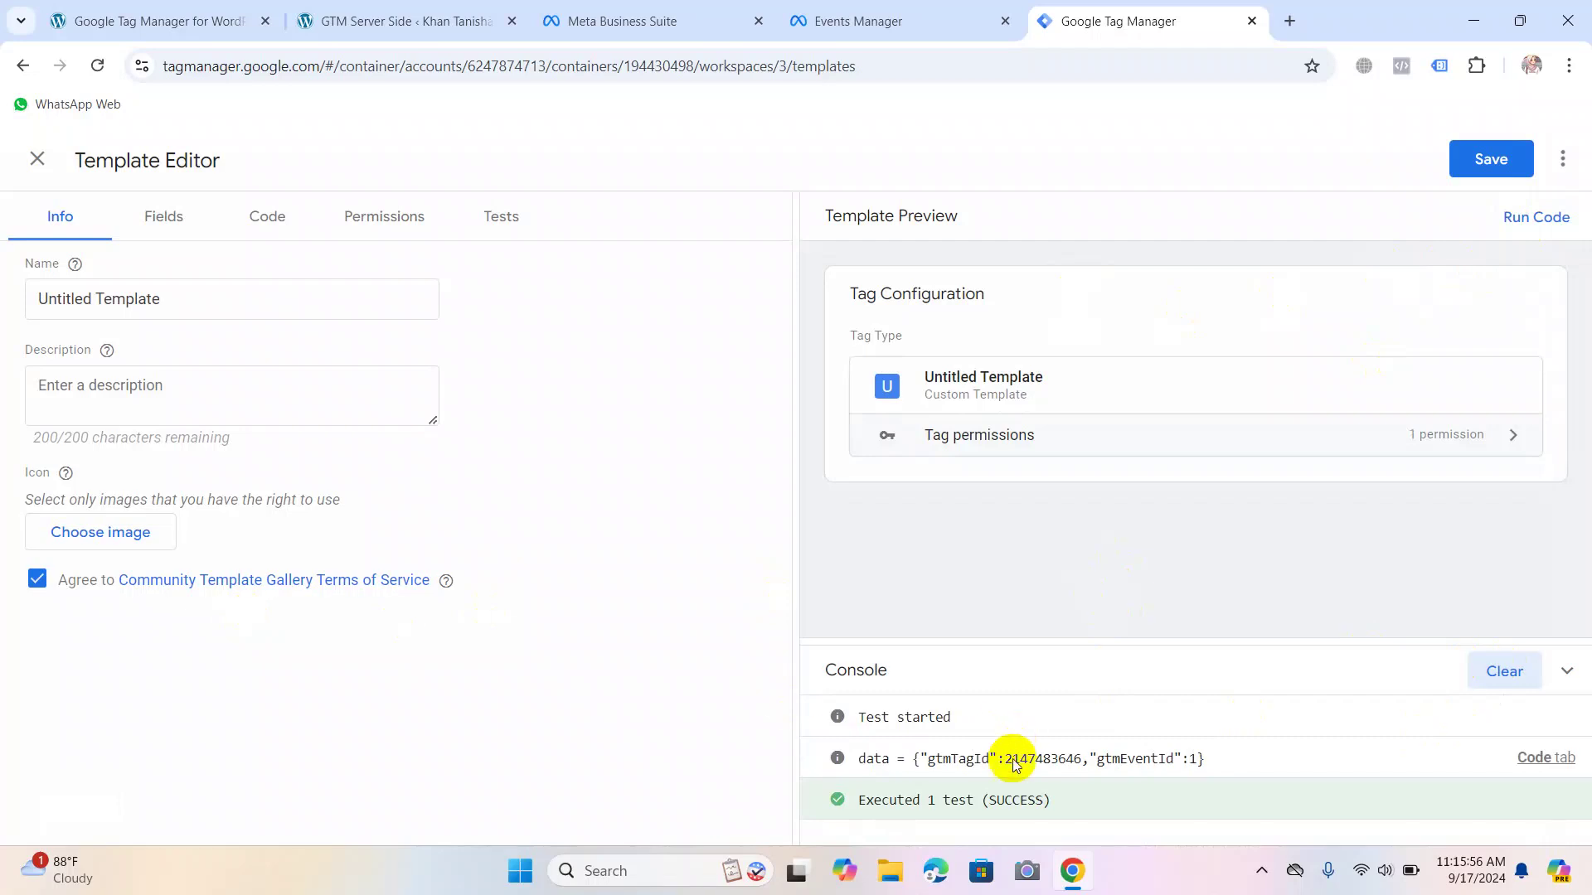
{"action": "left_click", "coordinate": [978, 368]}
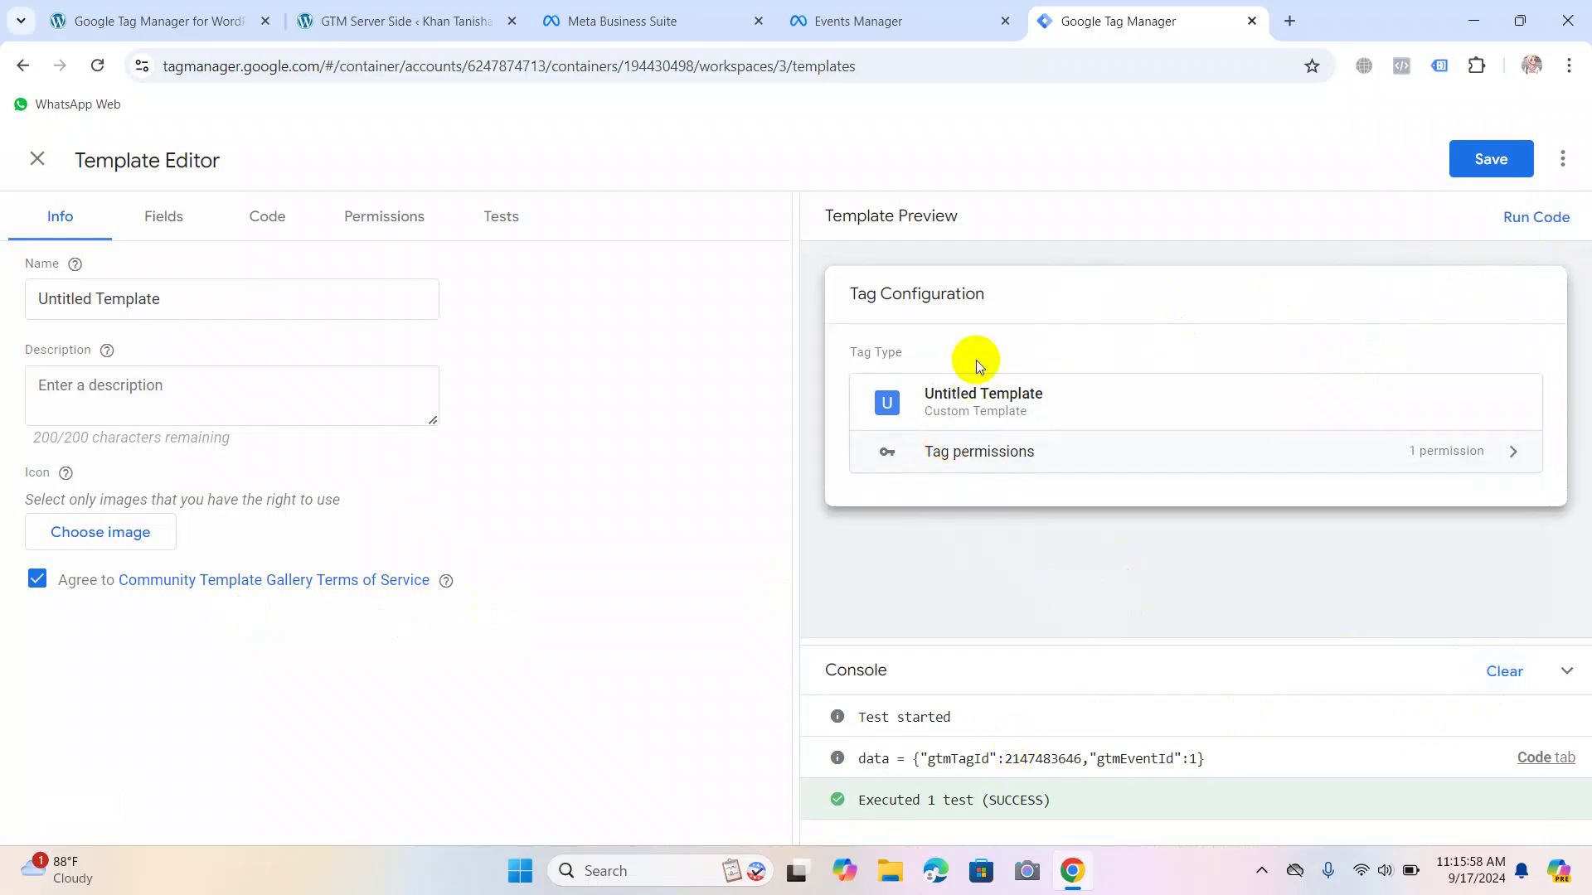
Leave the untitled template and discard its unsaved changes.
{"action": "left_click", "coordinate": [163, 298]}
{"action": "left_click", "coordinate": [163, 214]}
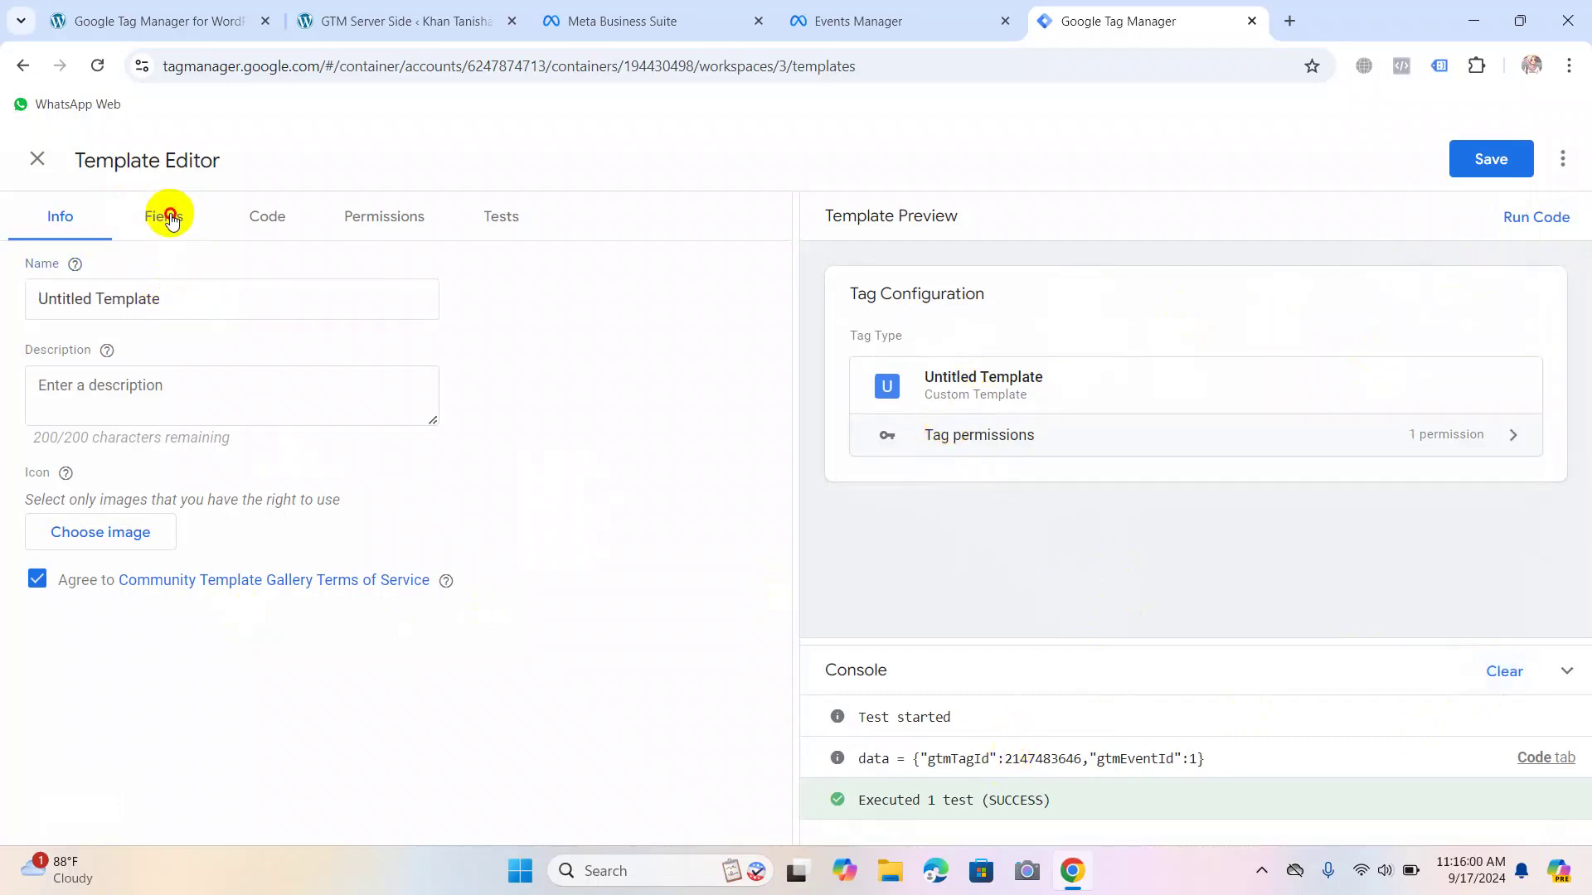
{"action": "left_click", "coordinate": [51, 155]}
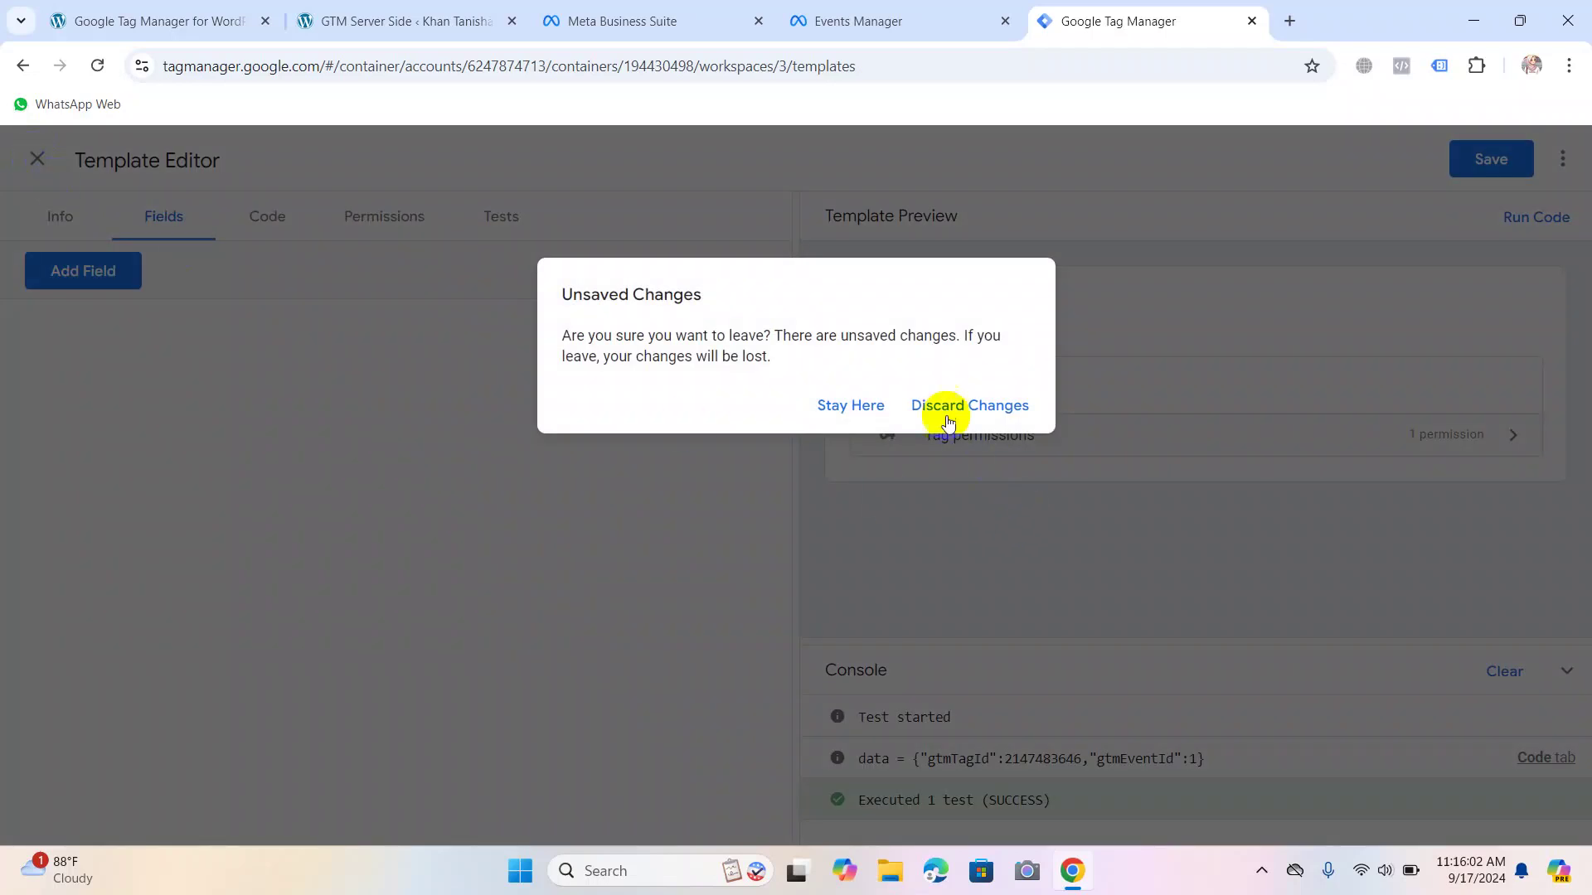
{"action": "left_click", "coordinate": [934, 407]}
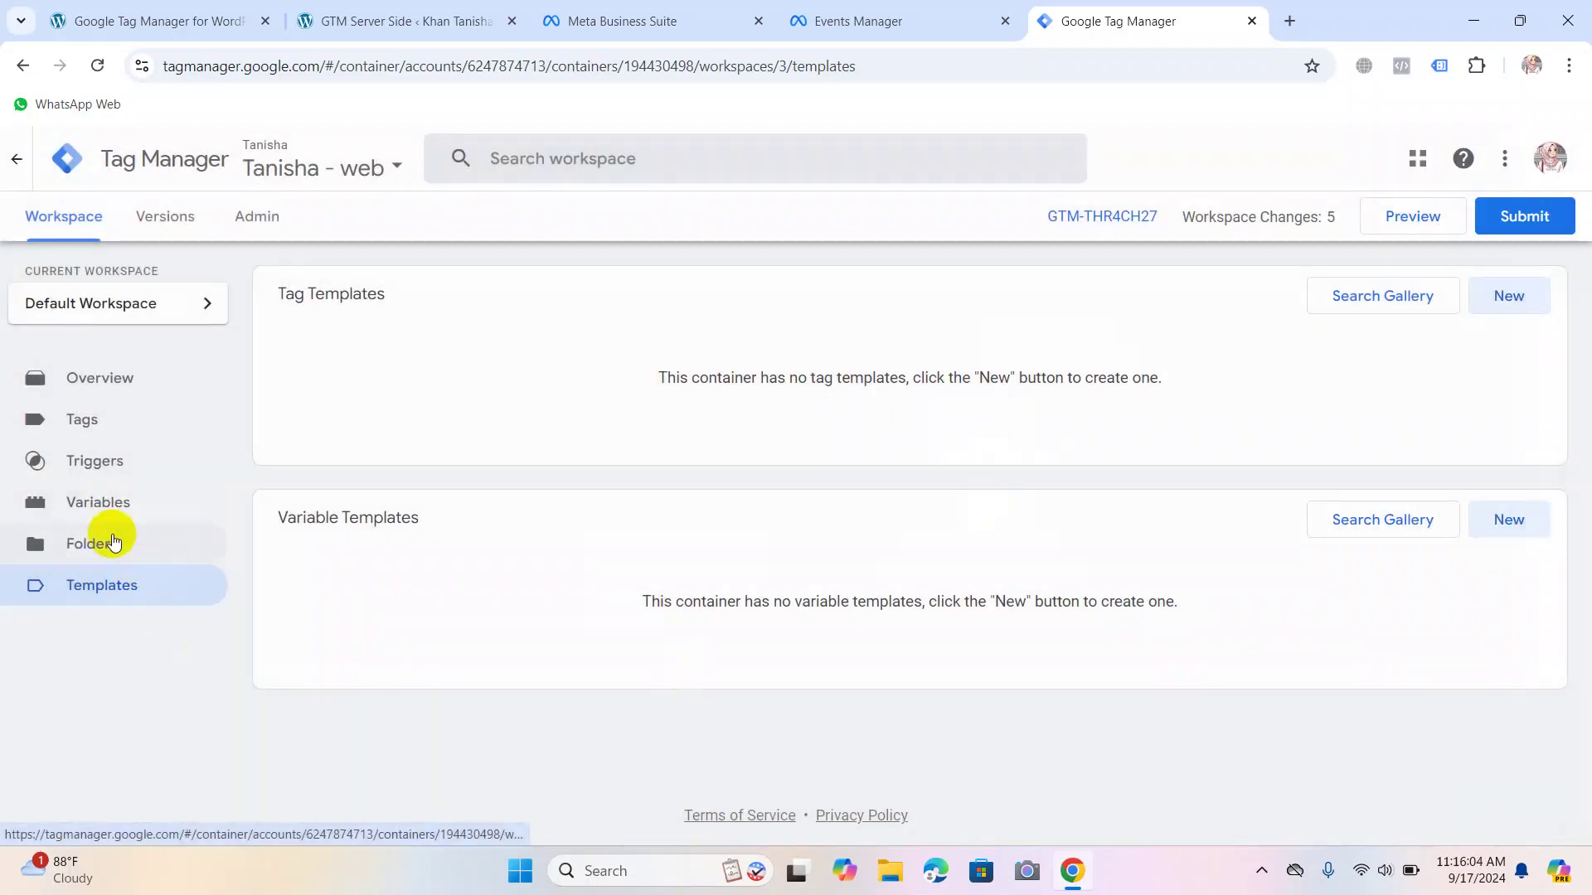
View the container's folders and variables, and return to the templates overview.
{"action": "left_click", "coordinate": [114, 540]}
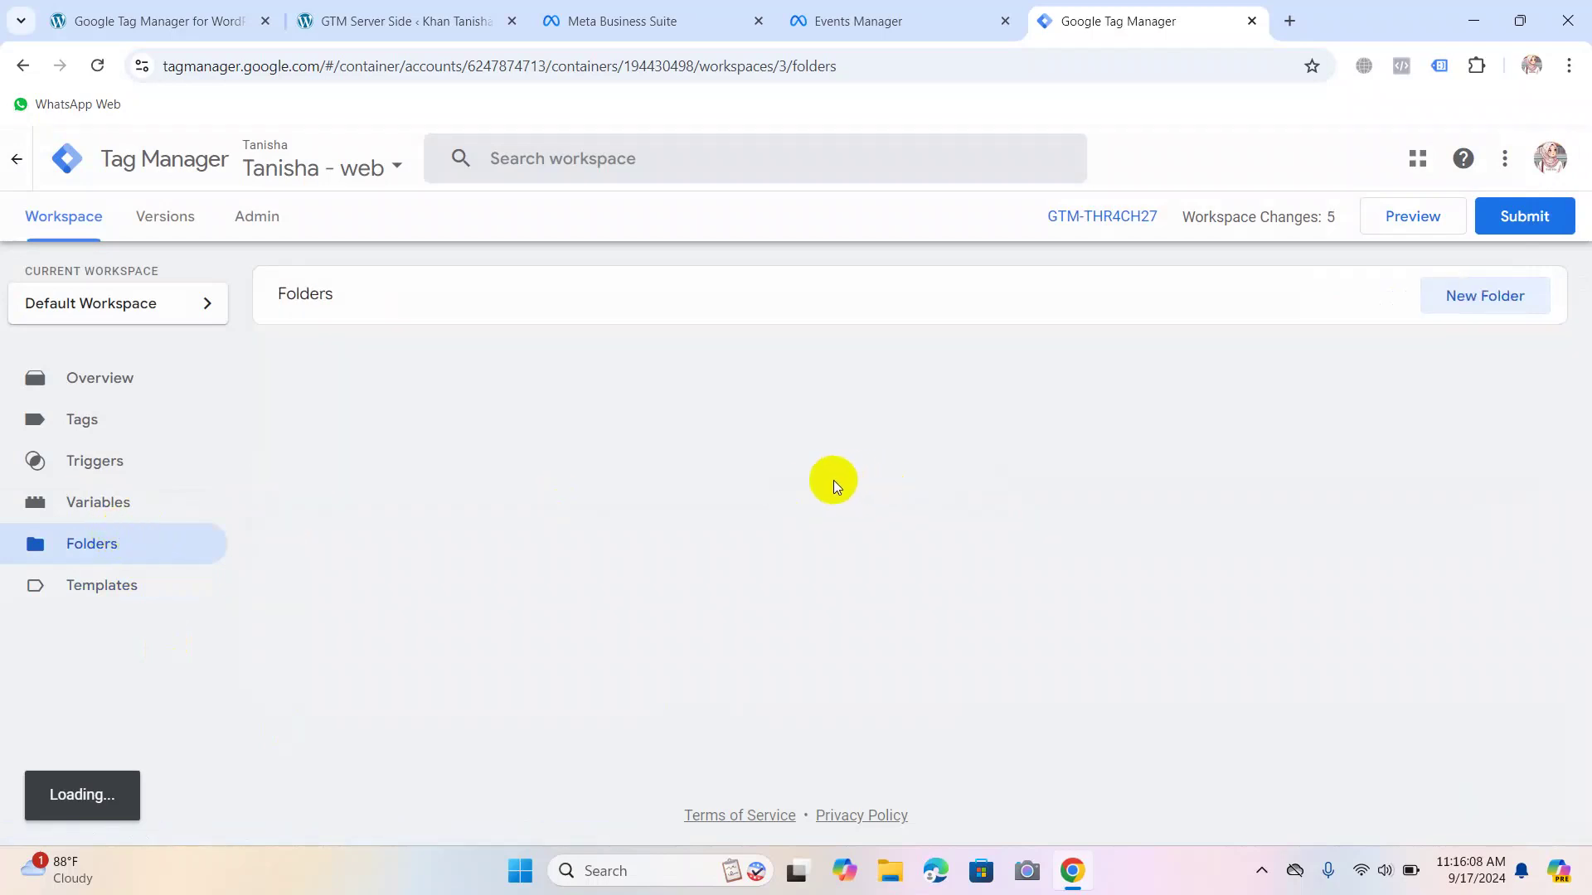
{"action": "left_click", "coordinate": [100, 500]}
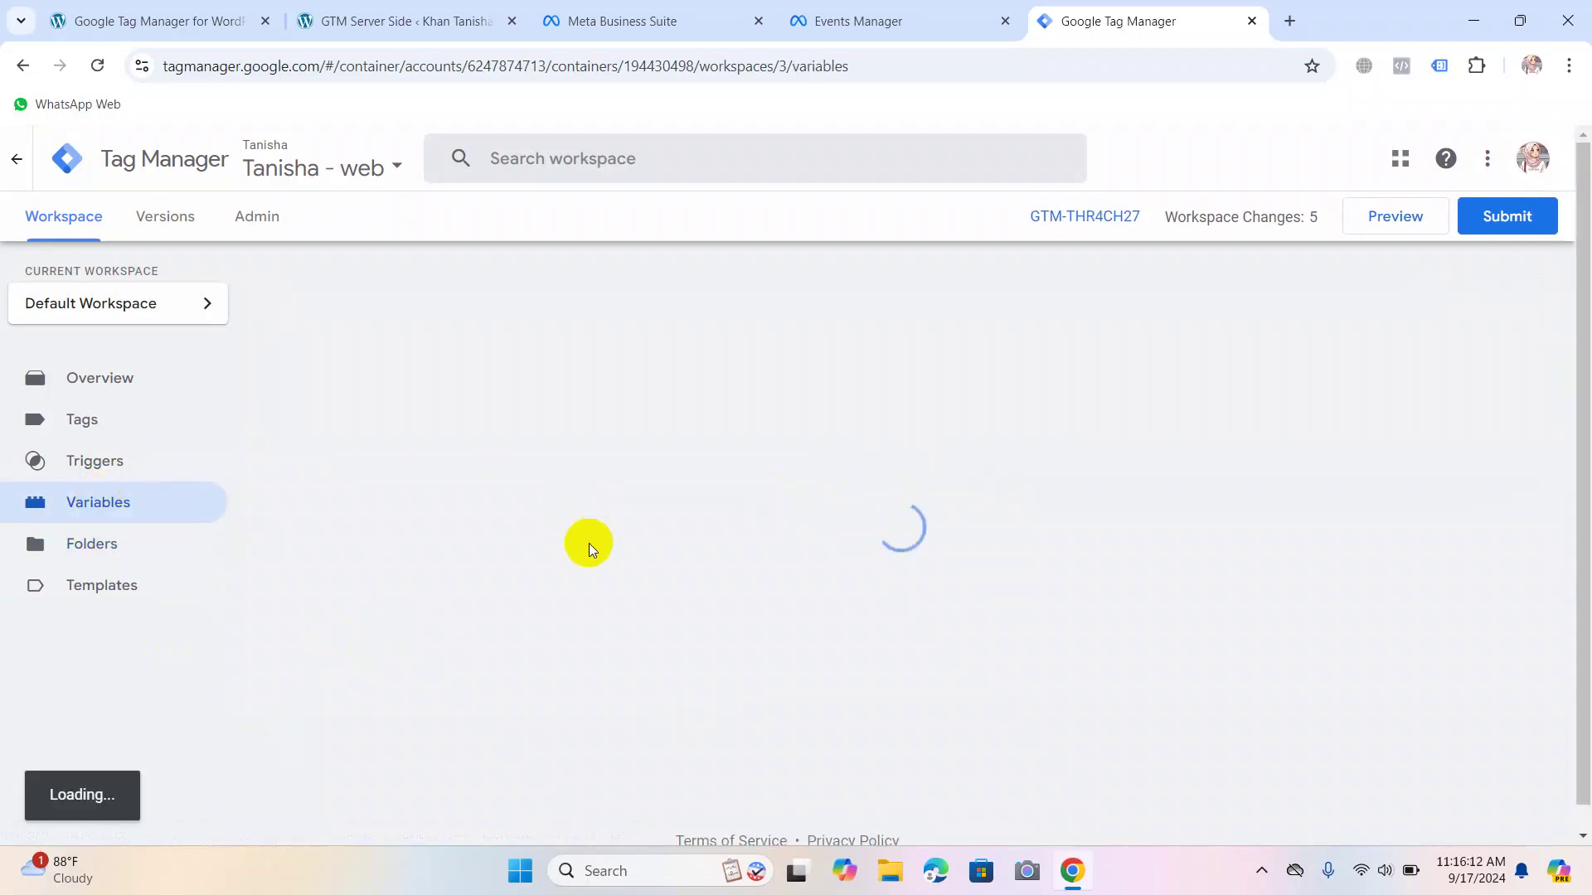
{"action": "left_click", "coordinate": [190, 585]}
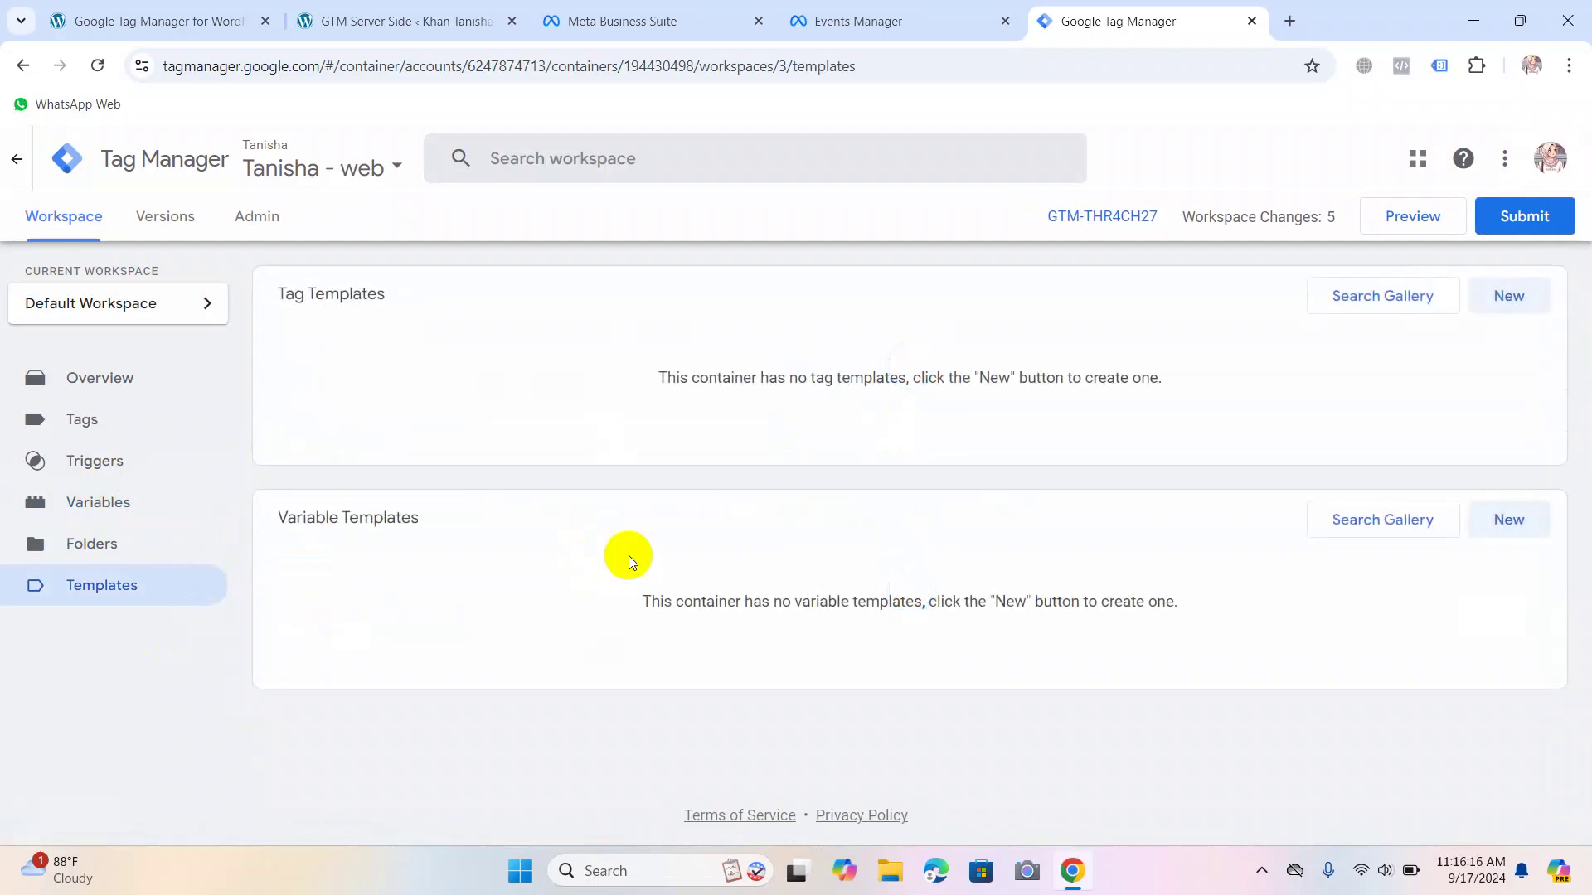
Start a new variable template and examine its variable permissions from the configuration preview.
{"action": "left_click", "coordinate": [1506, 520]}
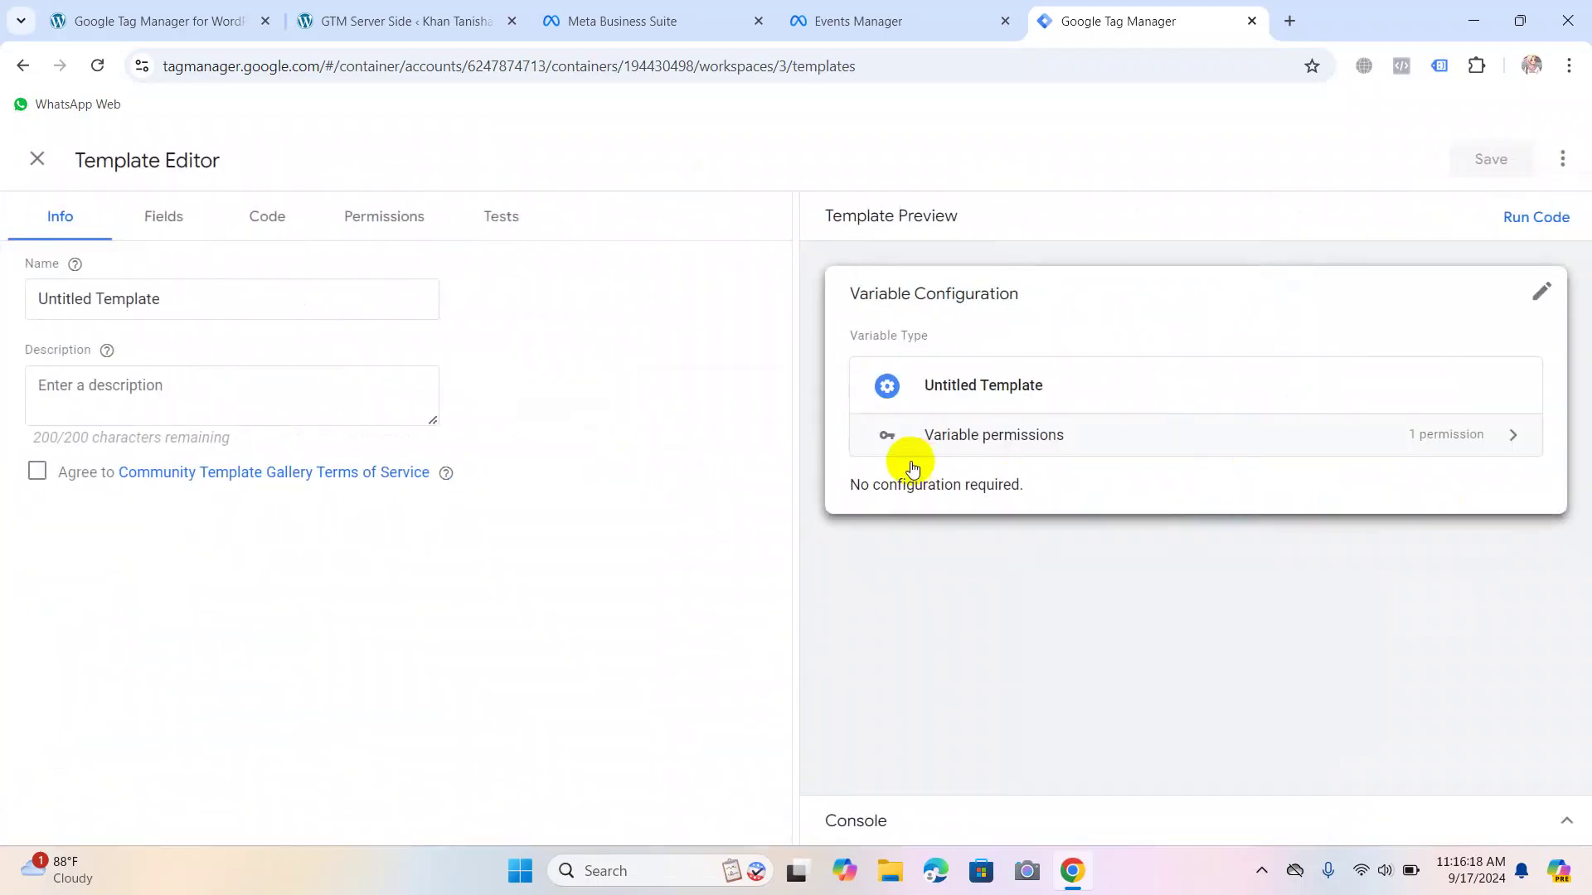
{"action": "left_click", "coordinate": [1152, 456]}
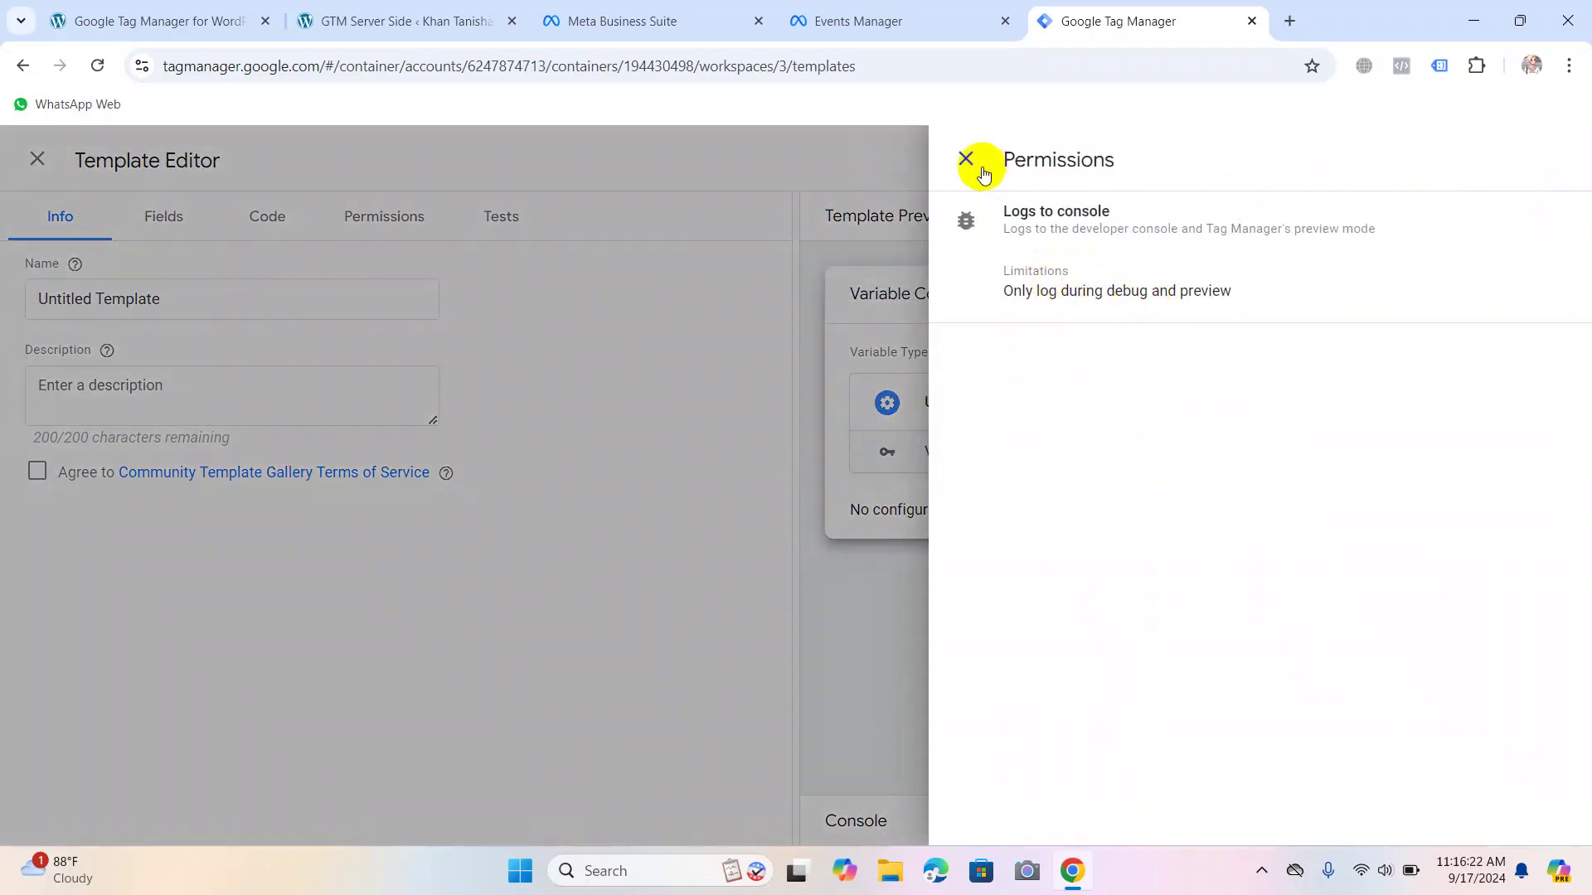
{"action": "left_click", "coordinate": [976, 159]}
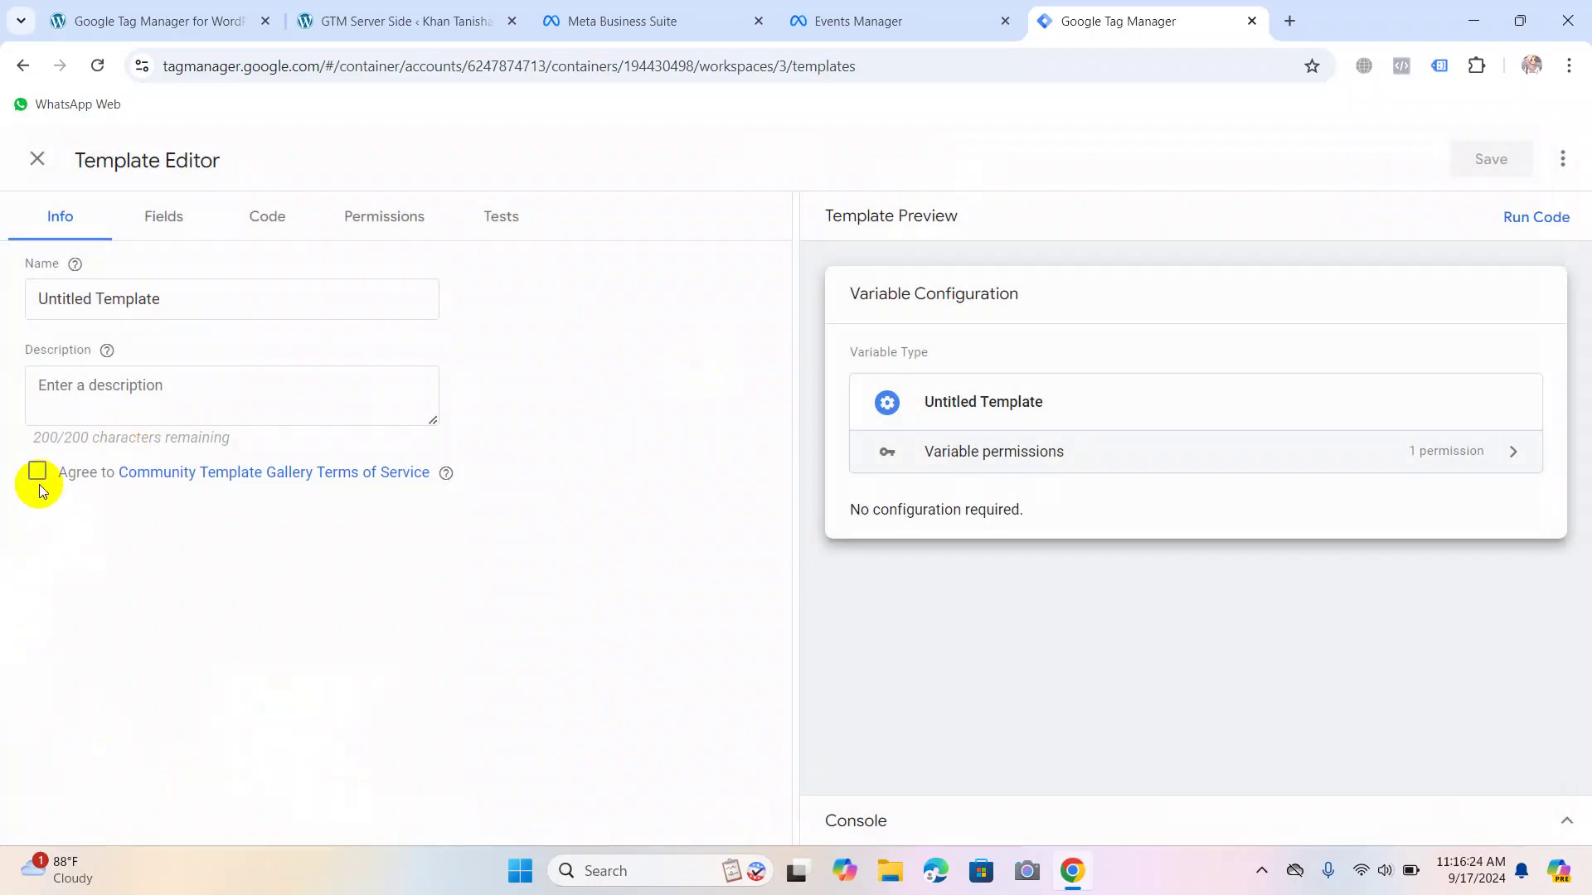
{"action": "left_click", "coordinate": [37, 477]}
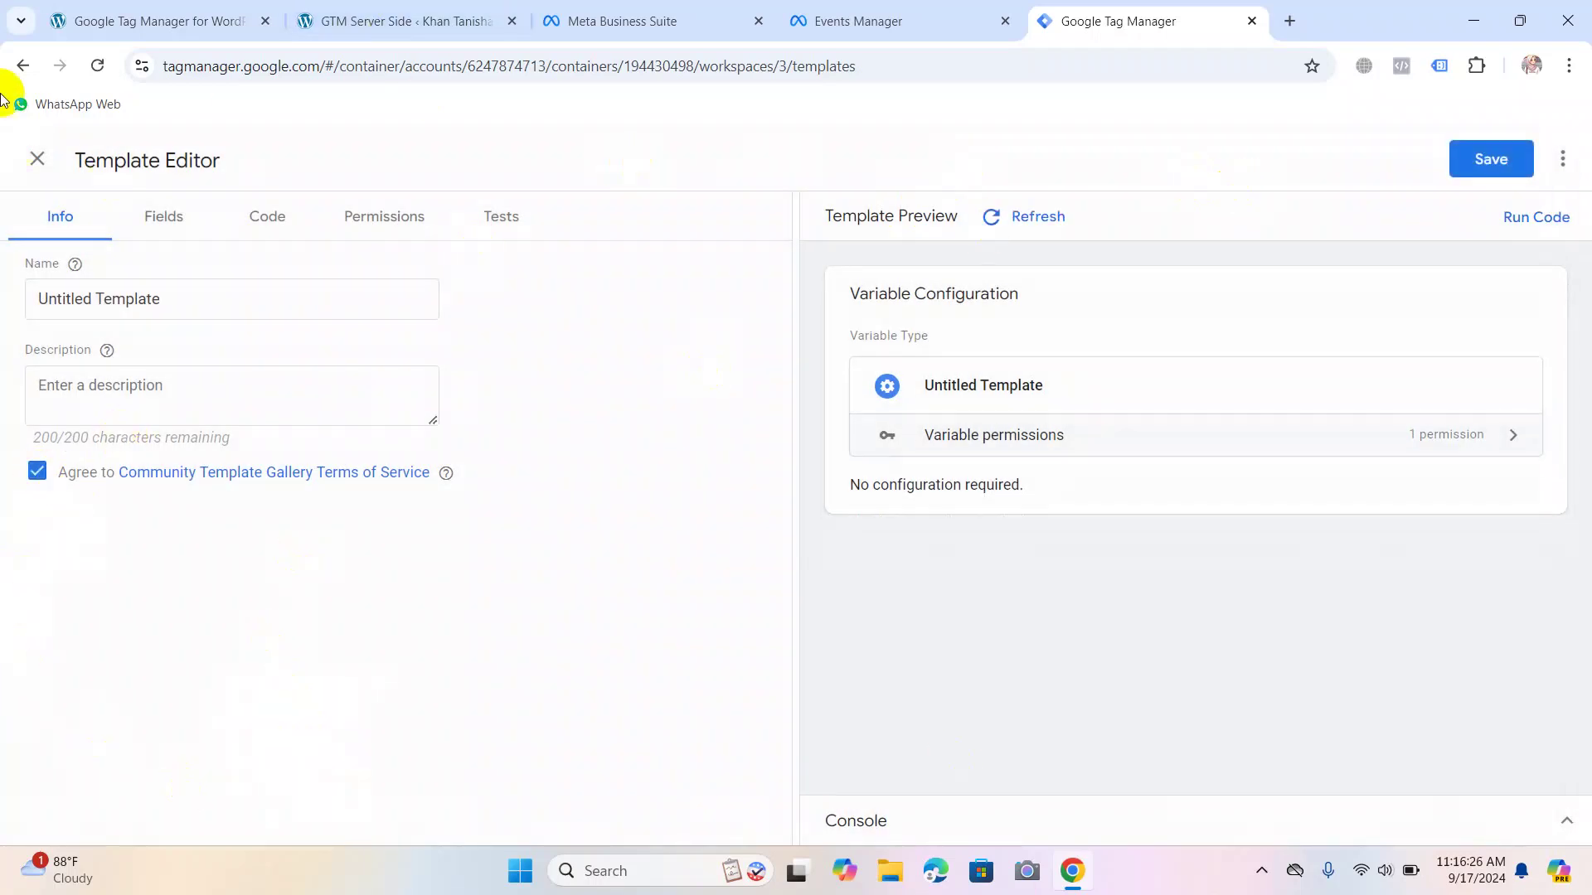
{"action": "left_click", "coordinate": [1001, 214]}
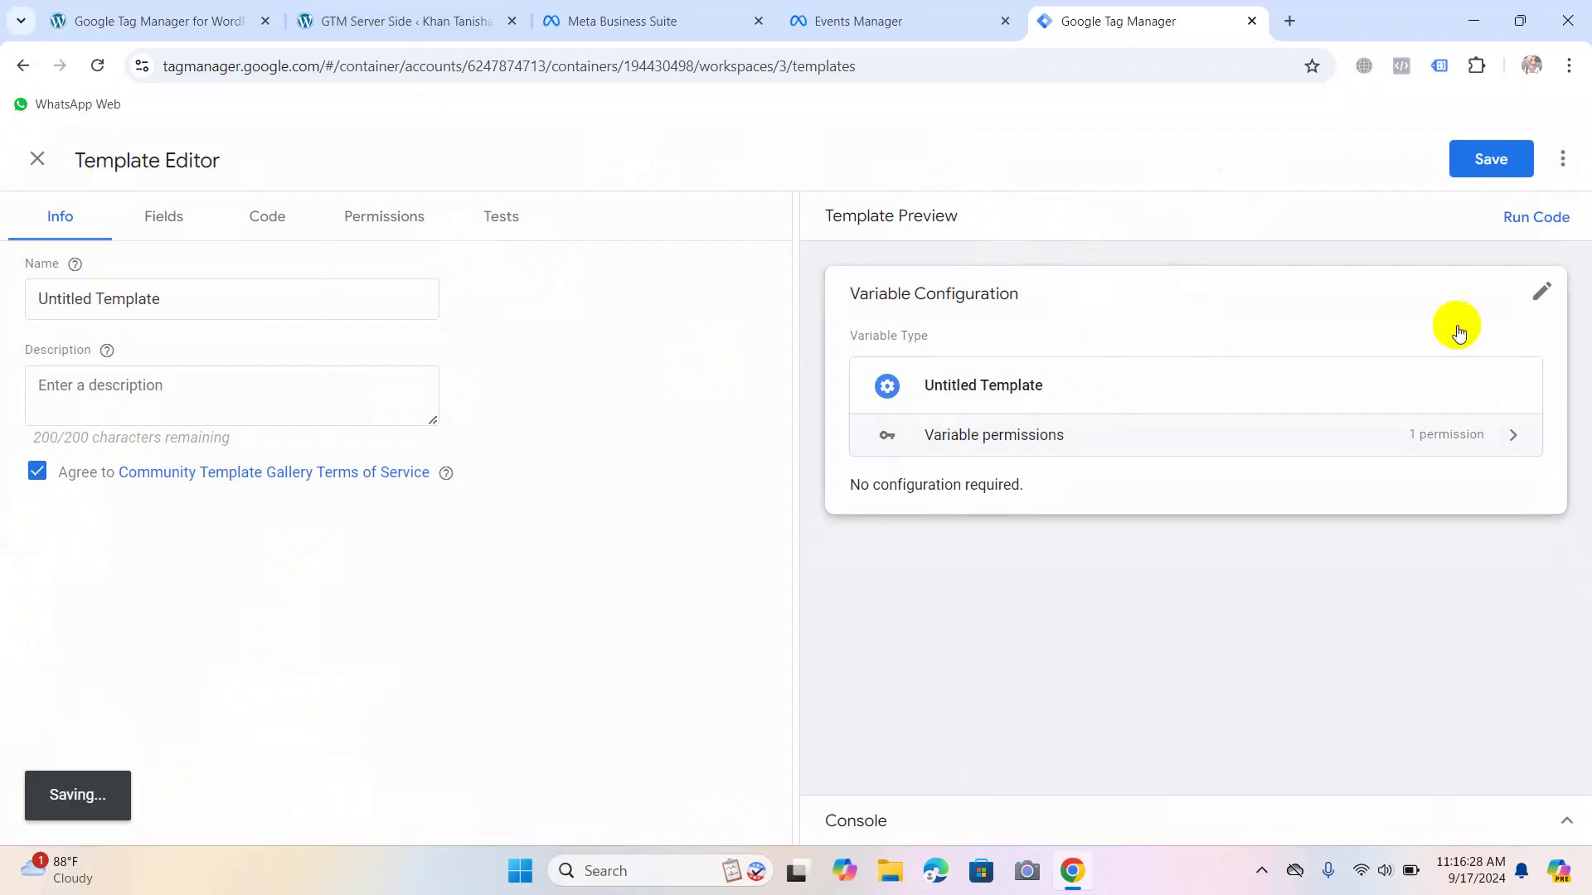
{"action": "left_click", "coordinate": [38, 159]}
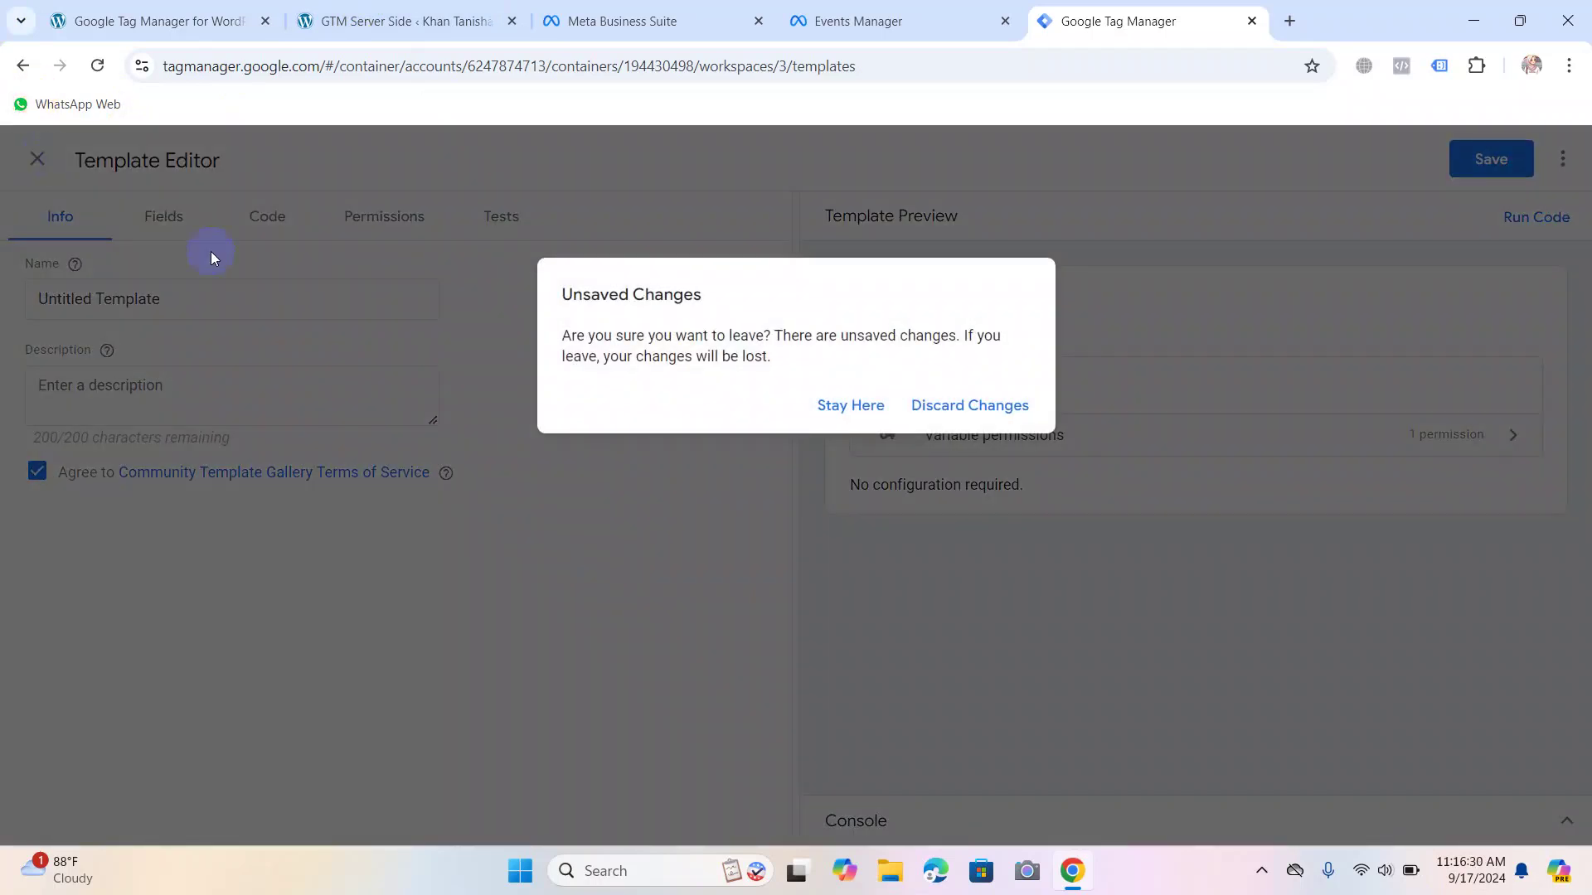
{"action": "left_click", "coordinate": [969, 405]}
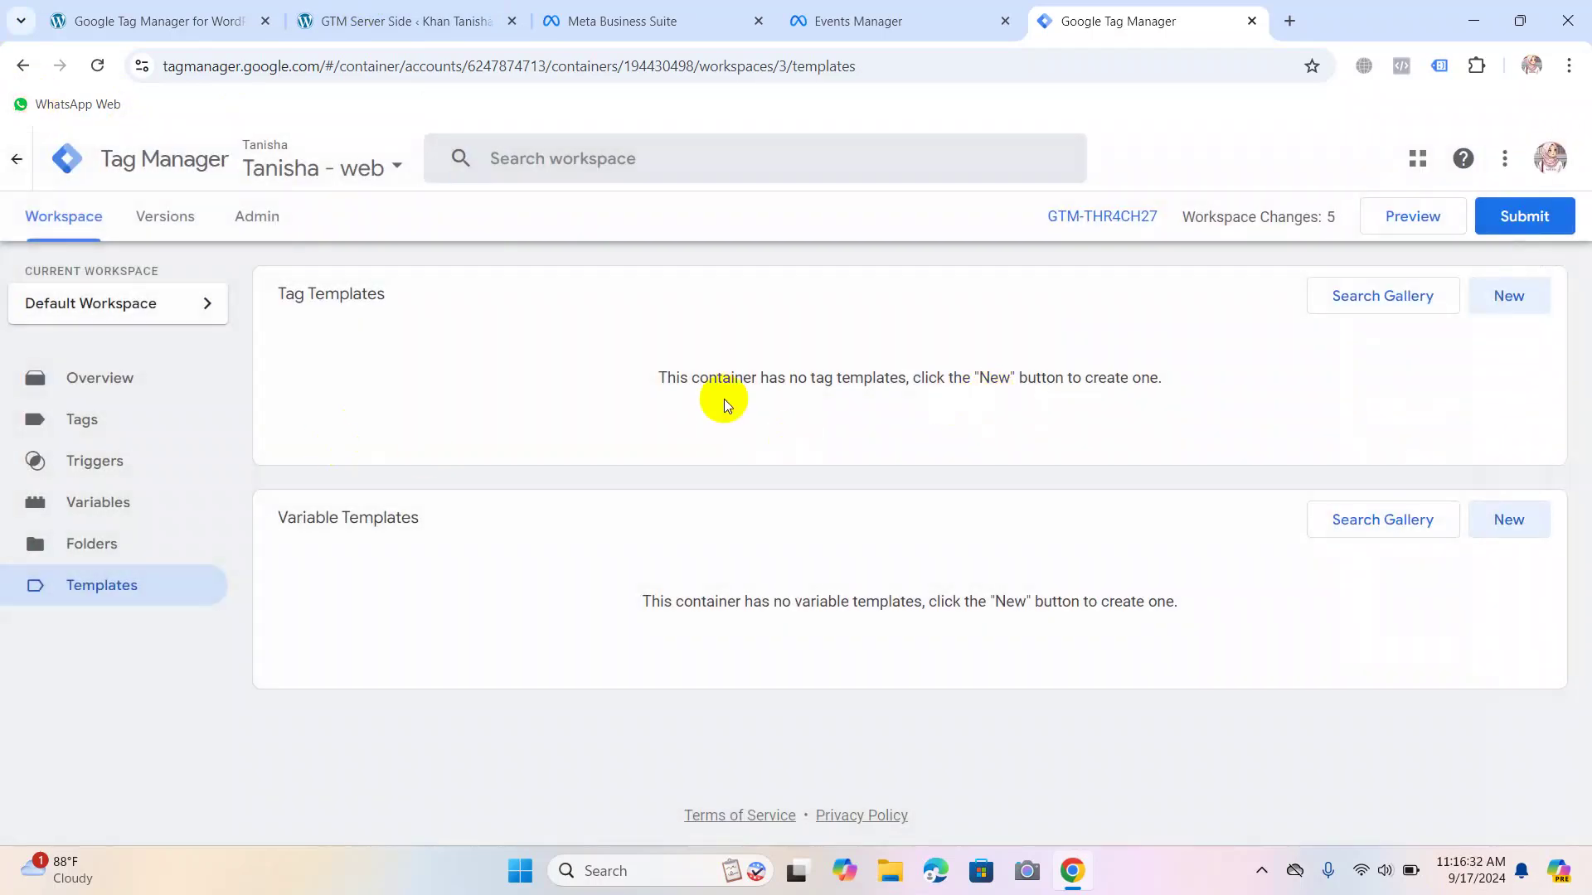
{"action": "left_click", "coordinate": [1380, 296]}
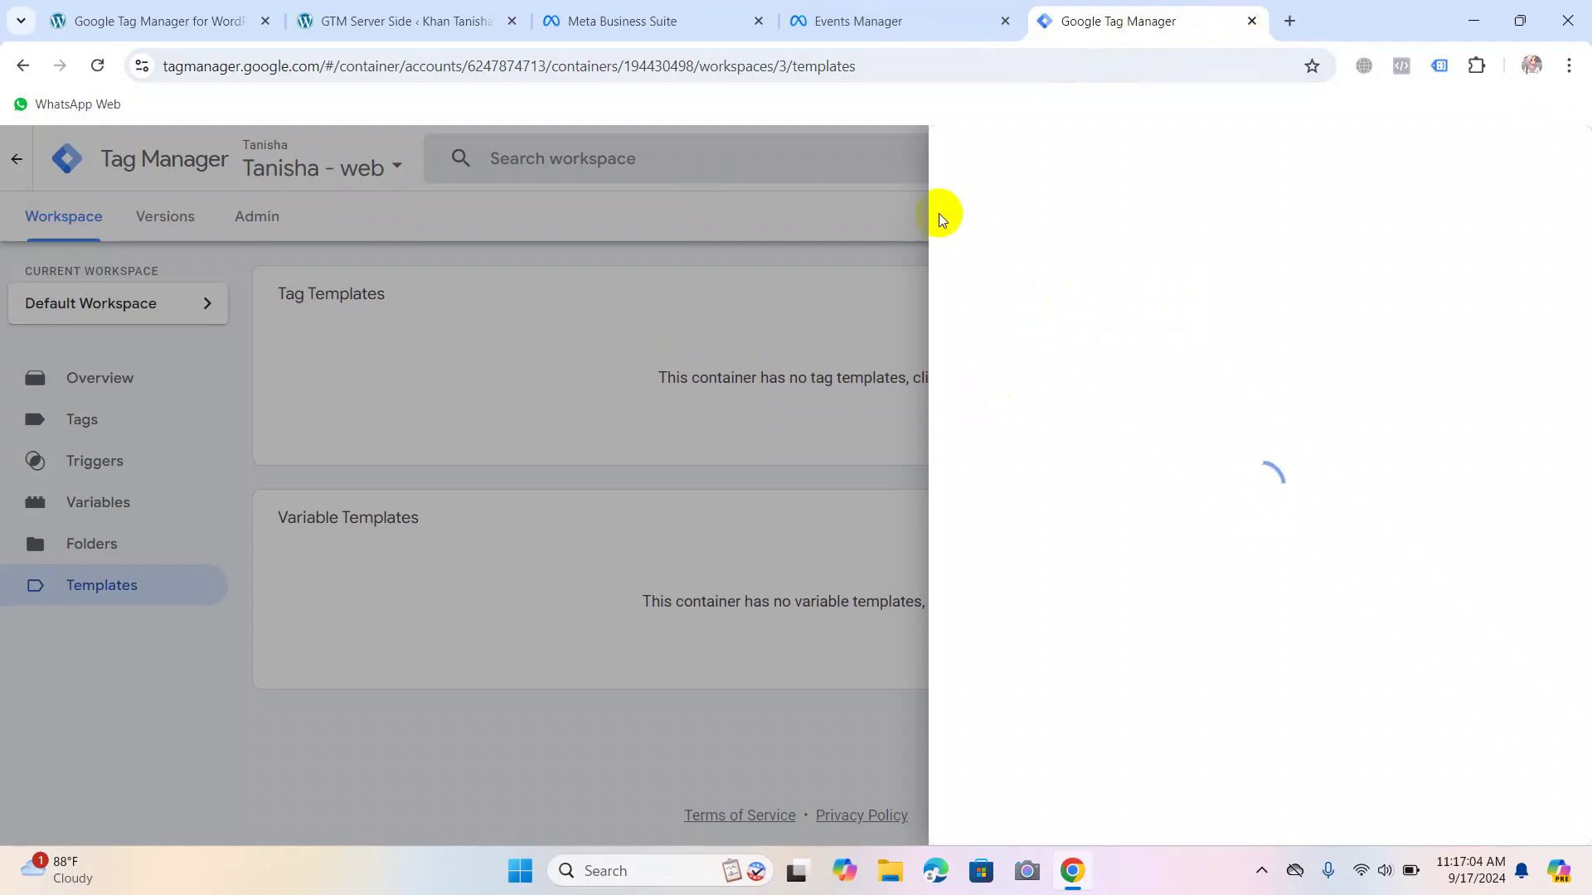
{"action": "left_click", "coordinate": [718, 411]}
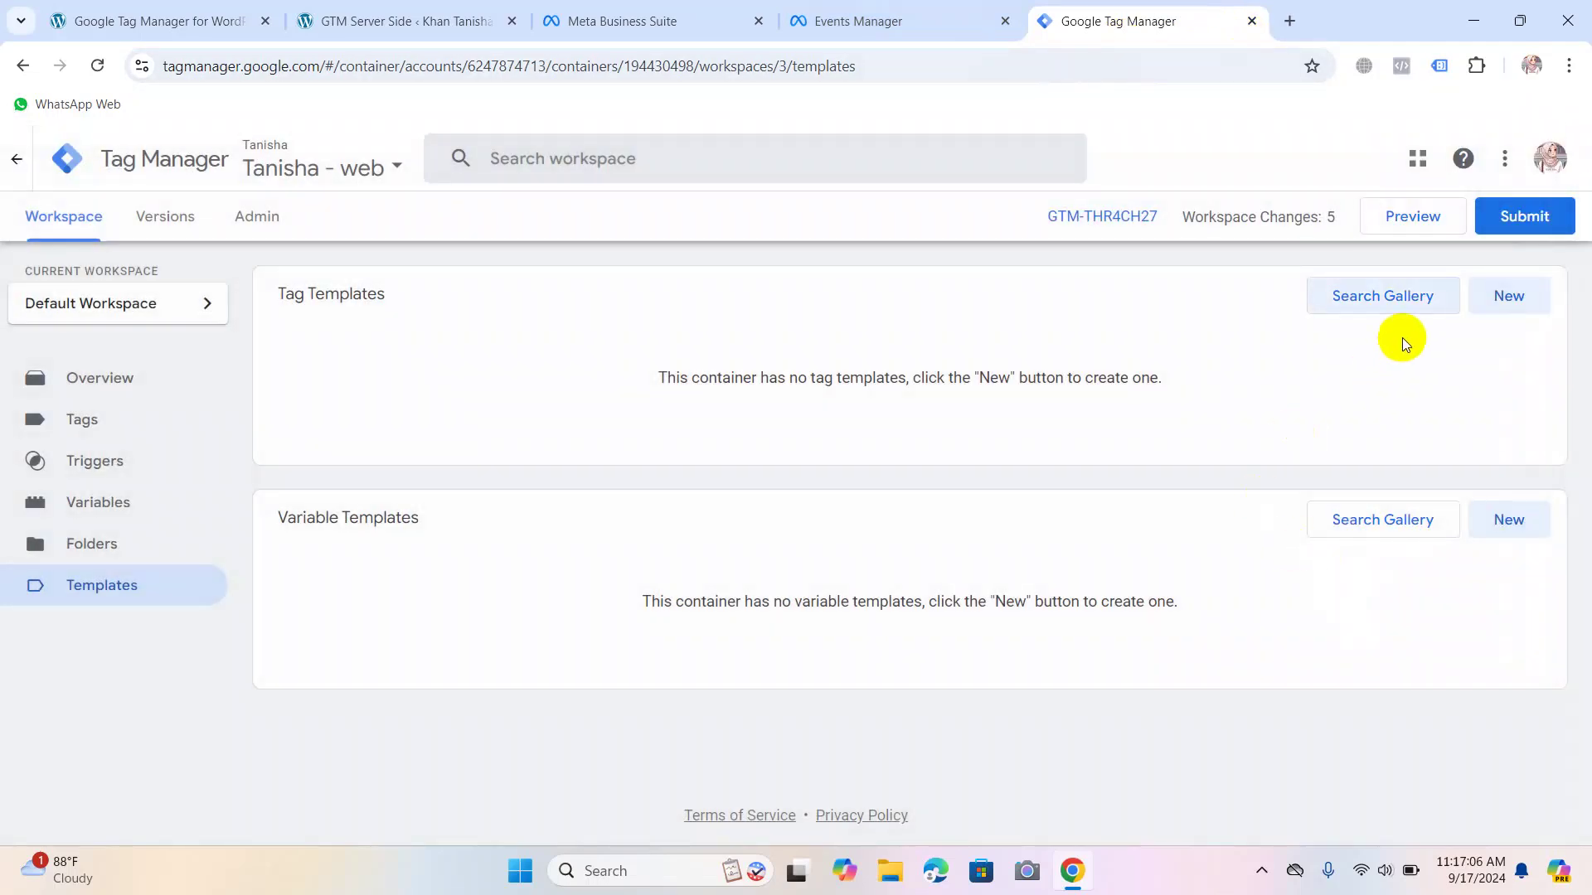
{"action": "left_click", "coordinate": [1351, 301]}
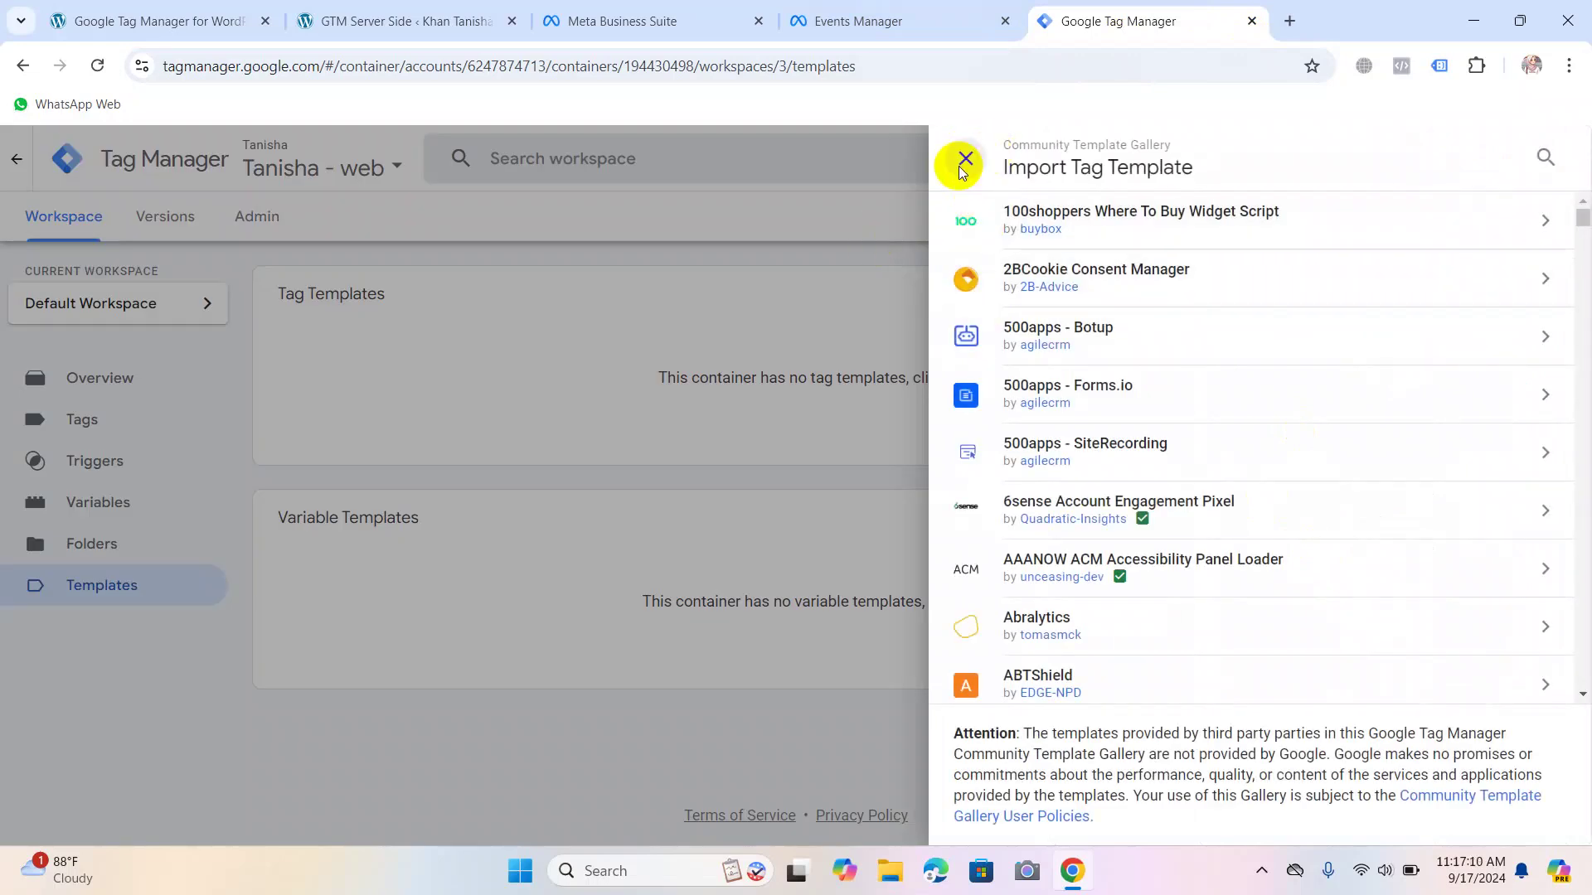
{"action": "left_click", "coordinate": [965, 158]}
Search the tag template gallery for "face" and add the Facebook Pixel template by facebookarchive to the workspace.
{"action": "left_click", "coordinate": [1380, 305]}
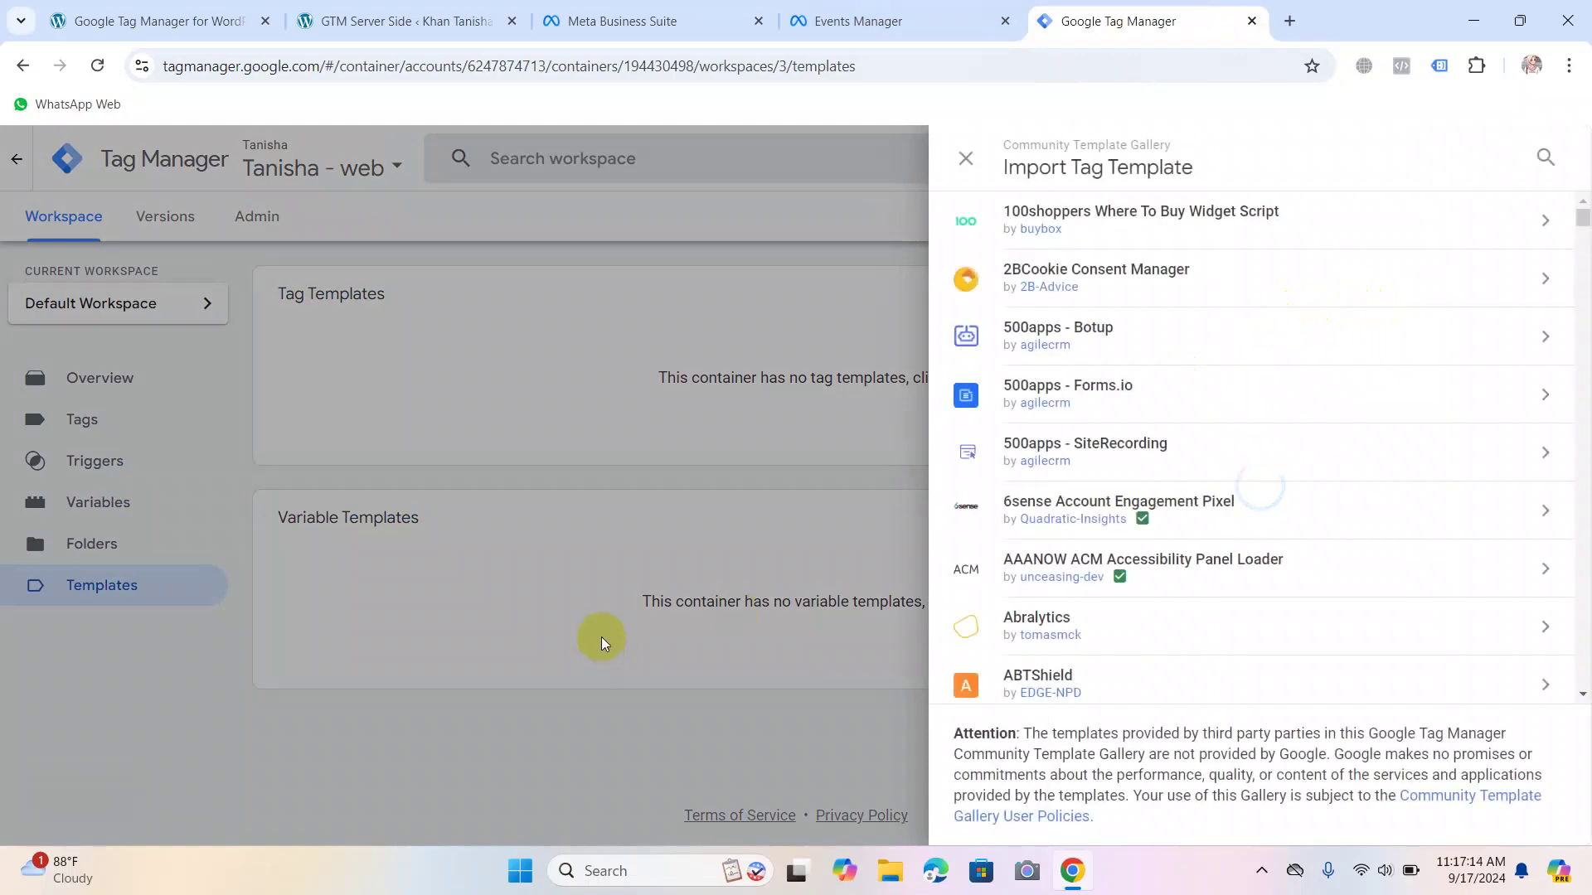
{"action": "scroll", "coordinate": [1181, 307], "scroll_direction": "down", "scroll_amount": 14}
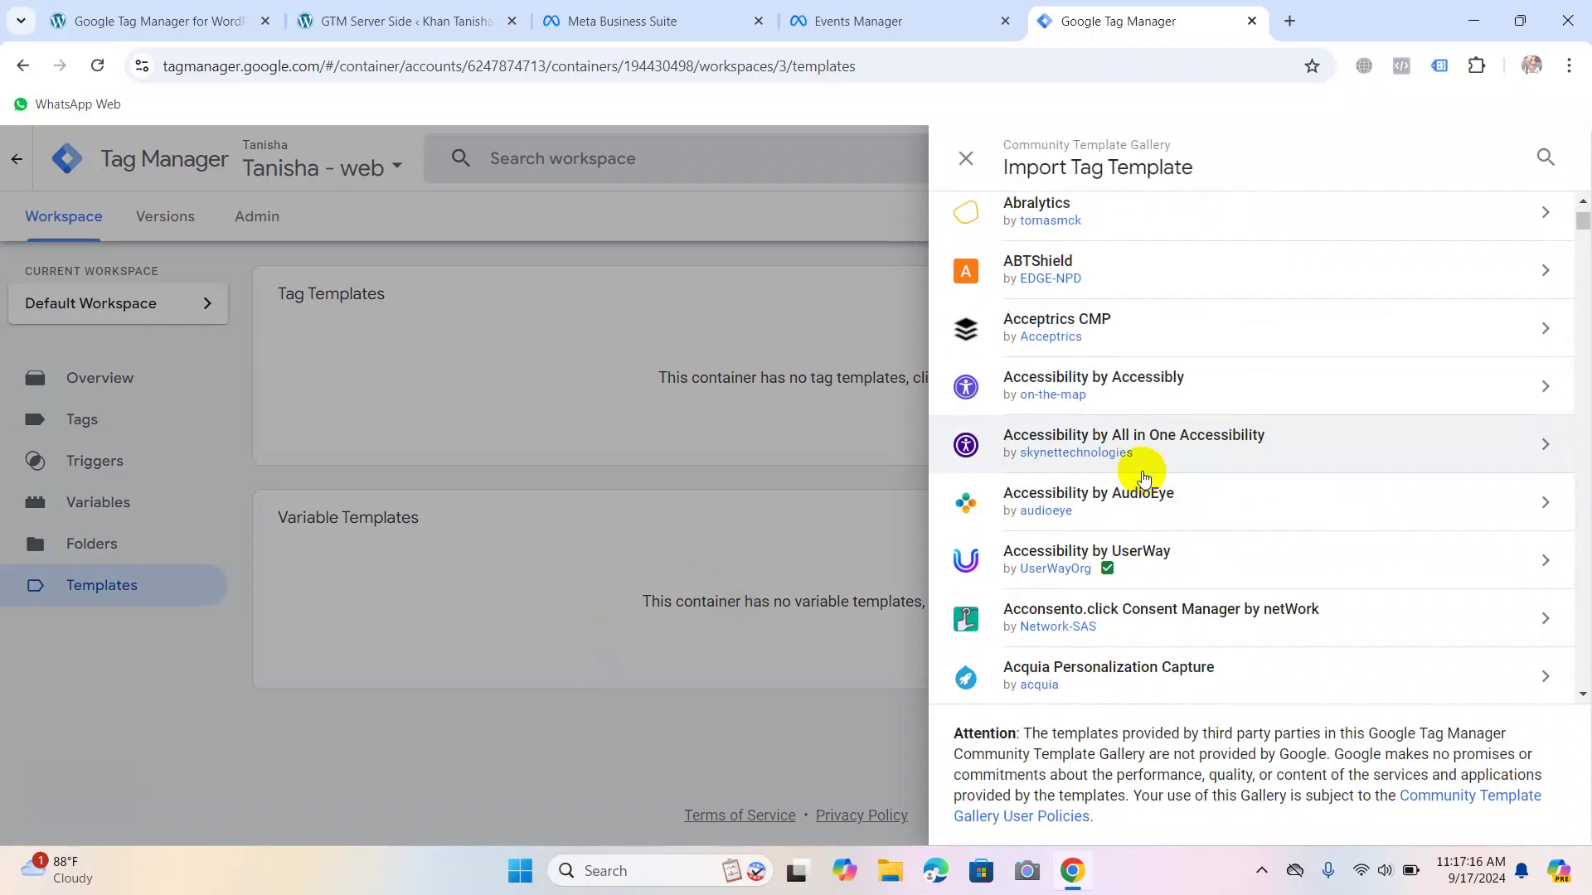
{"action": "scroll", "coordinate": [1144, 479], "scroll_direction": "down", "scroll_amount": 9}
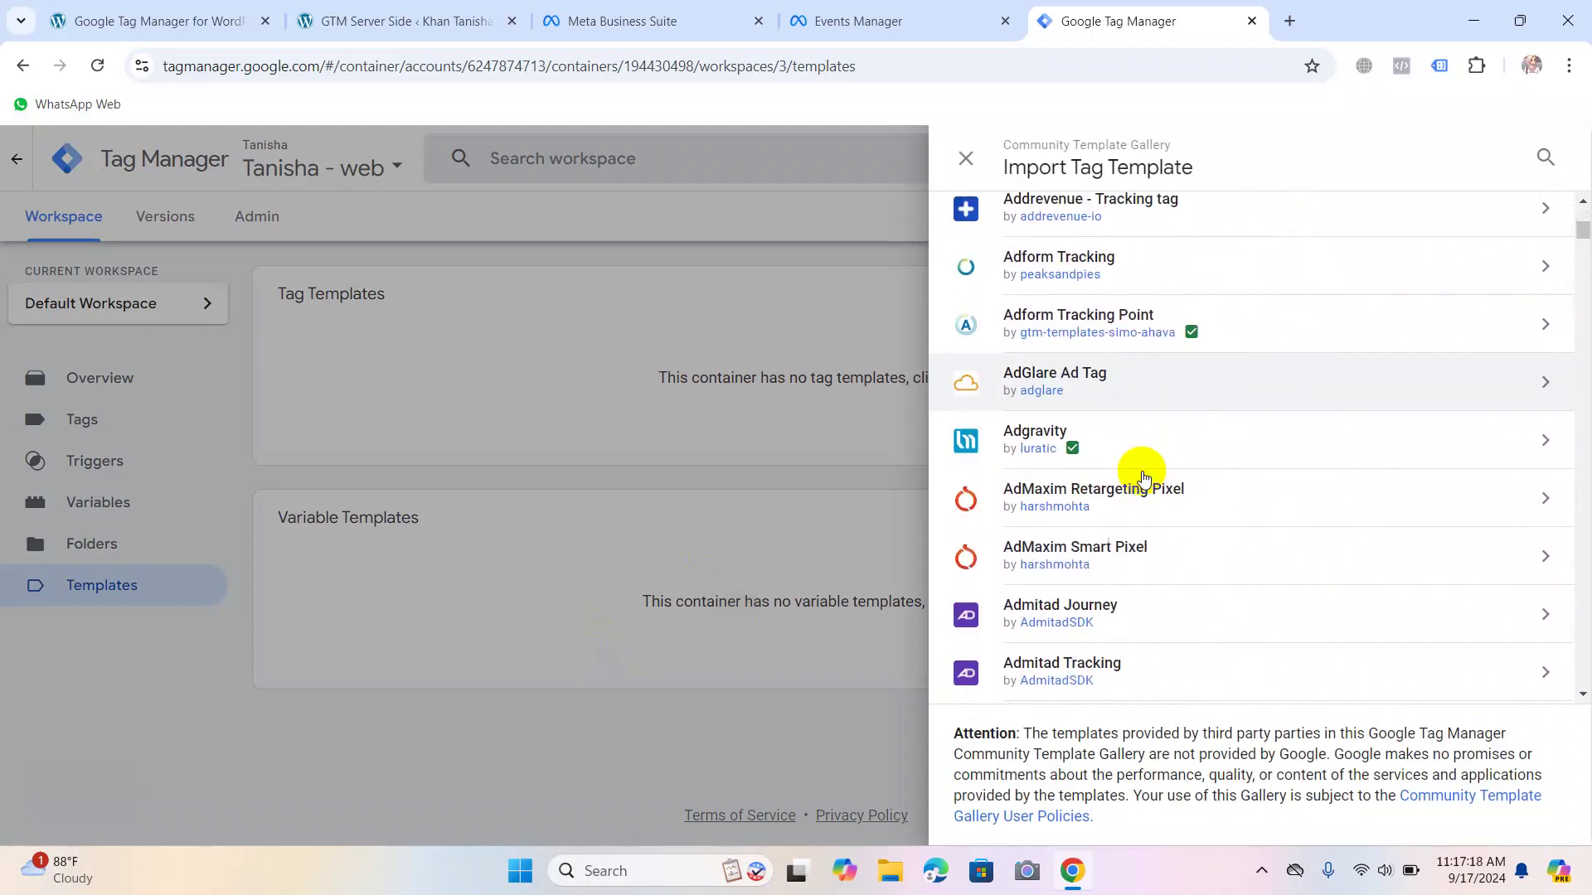
{"action": "scroll", "coordinate": [1144, 479], "scroll_direction": "down", "scroll_amount": 20}
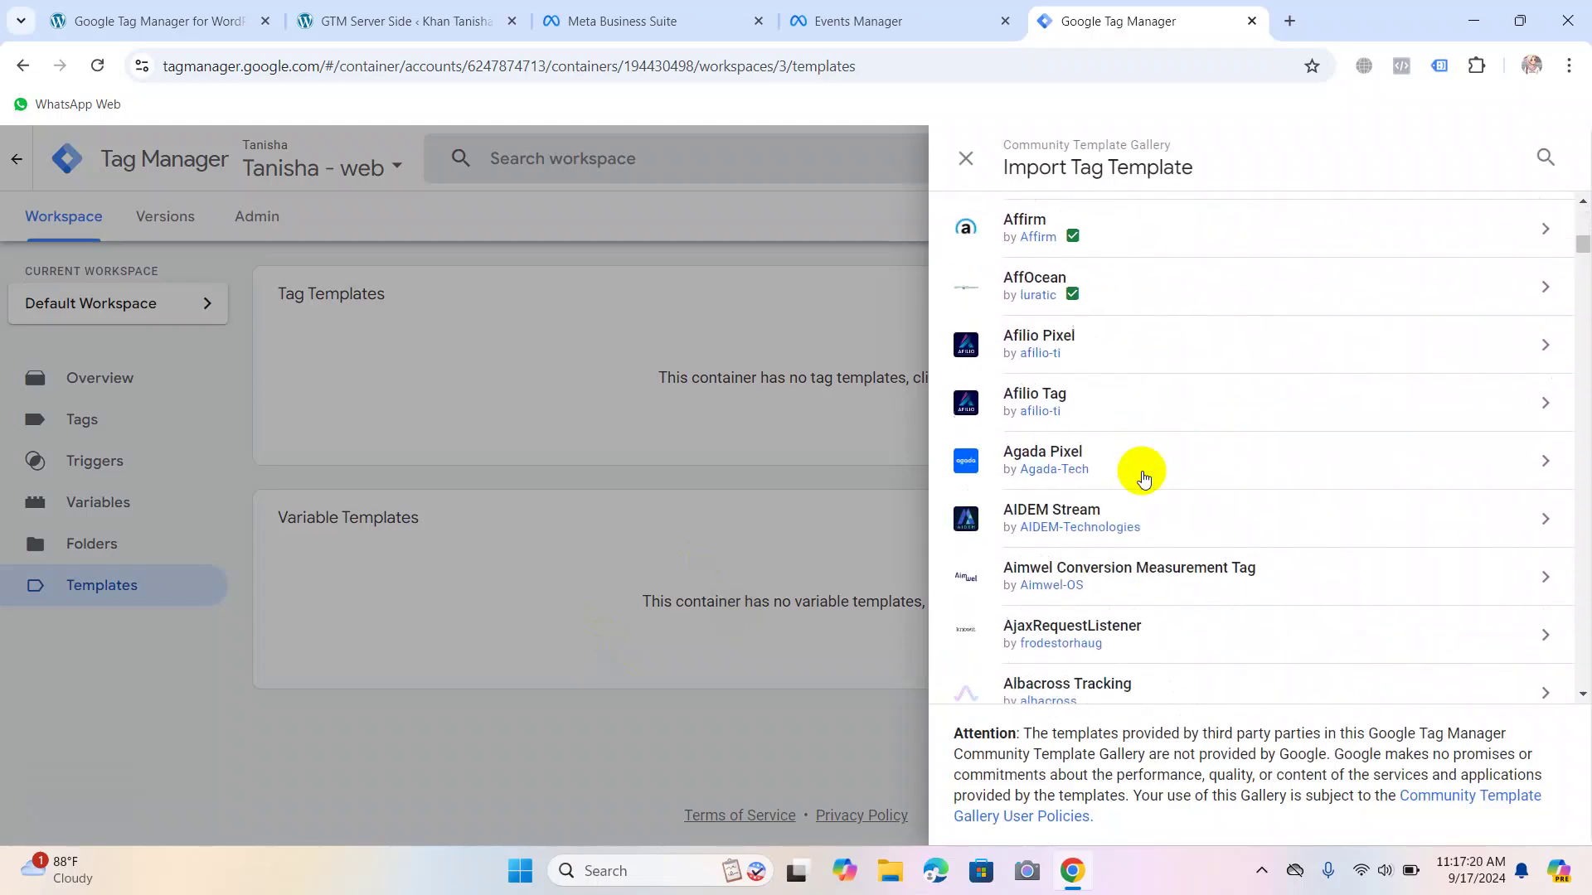
{"action": "left_click", "coordinate": [1546, 158]}
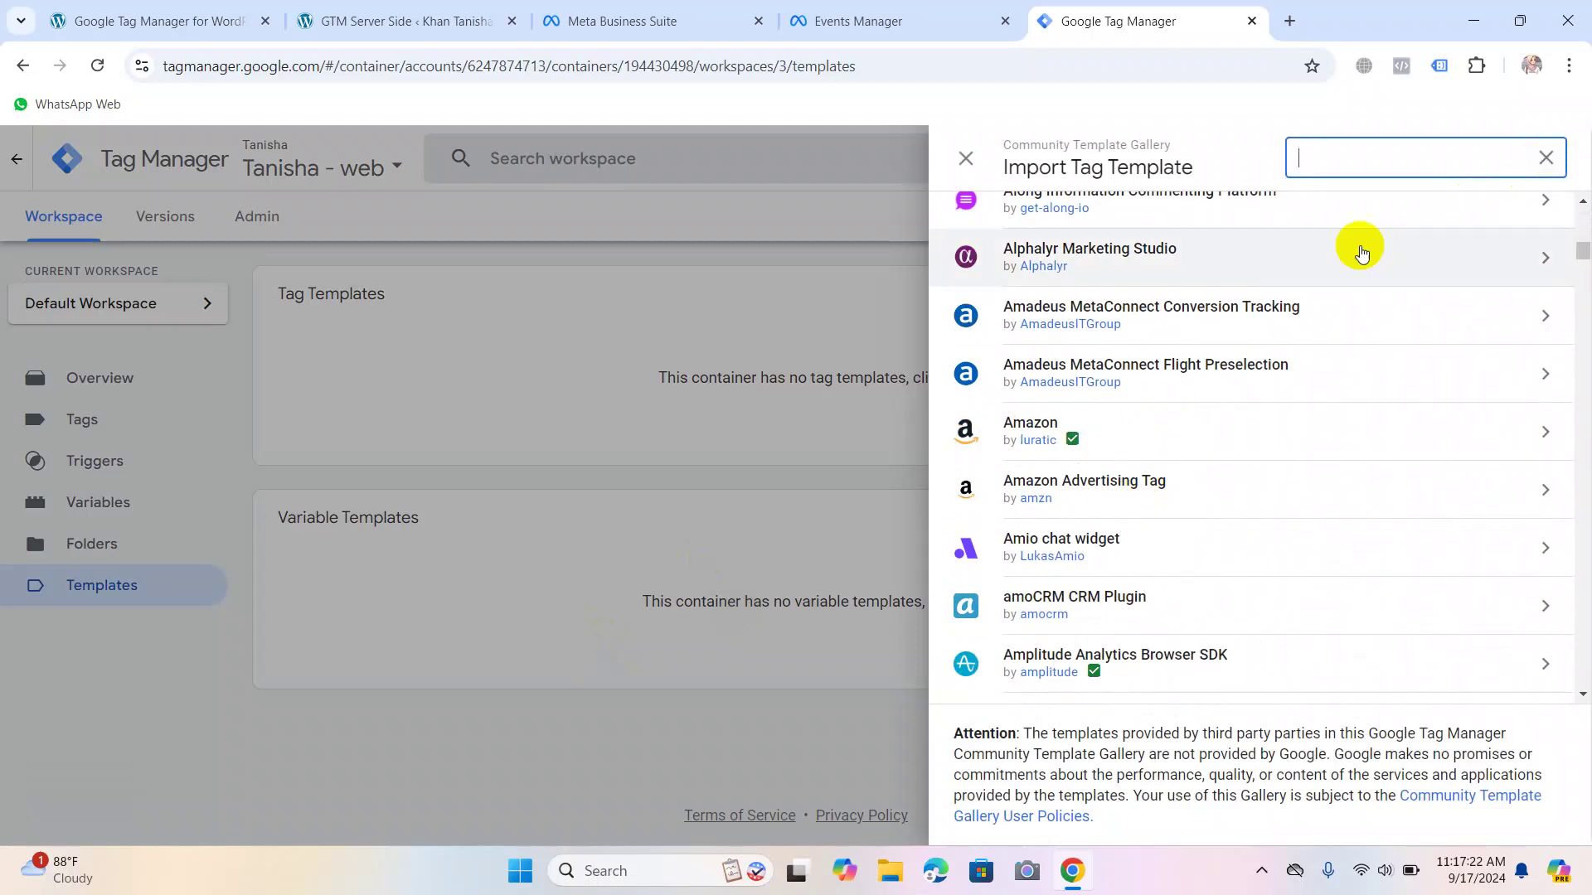
{"action": "type", "text": "f"}
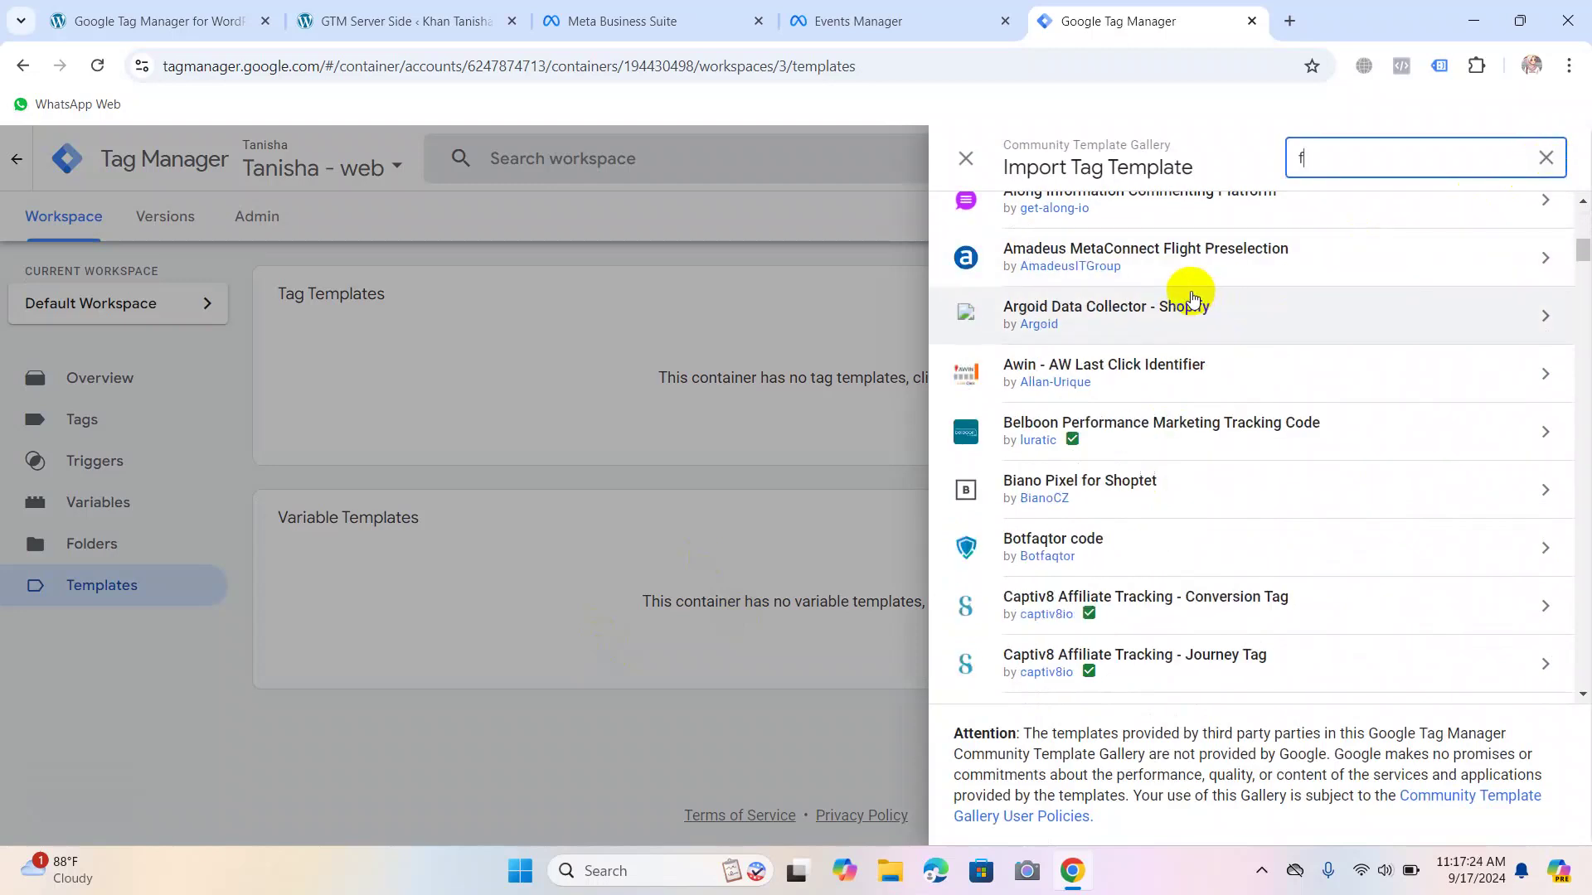
{"action": "type", "text": "ace"}
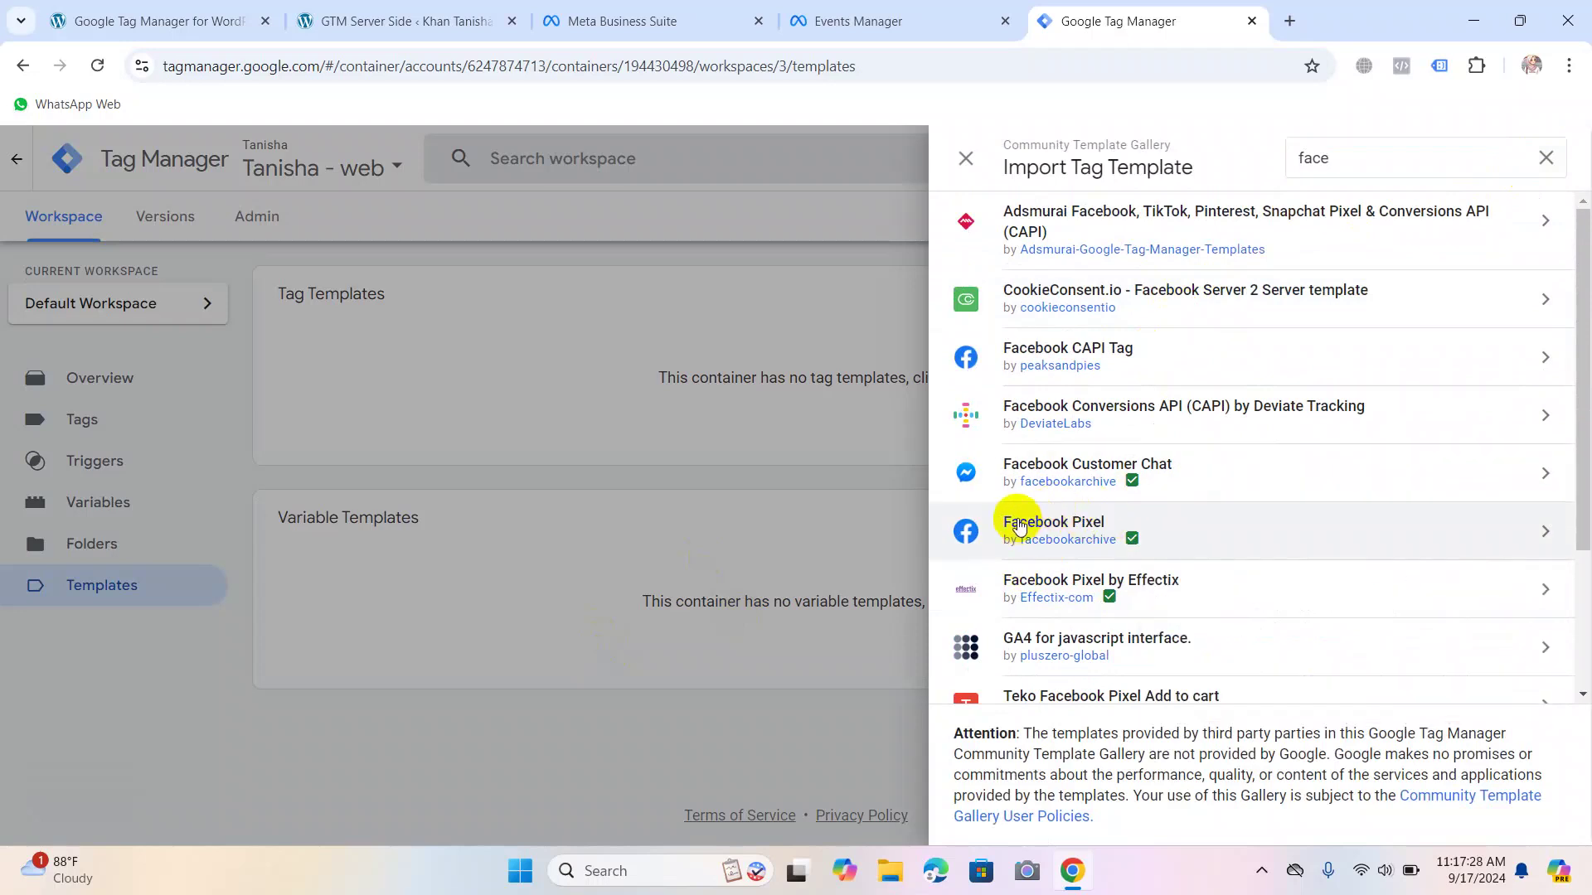
{"action": "left_click", "coordinate": [1157, 526]}
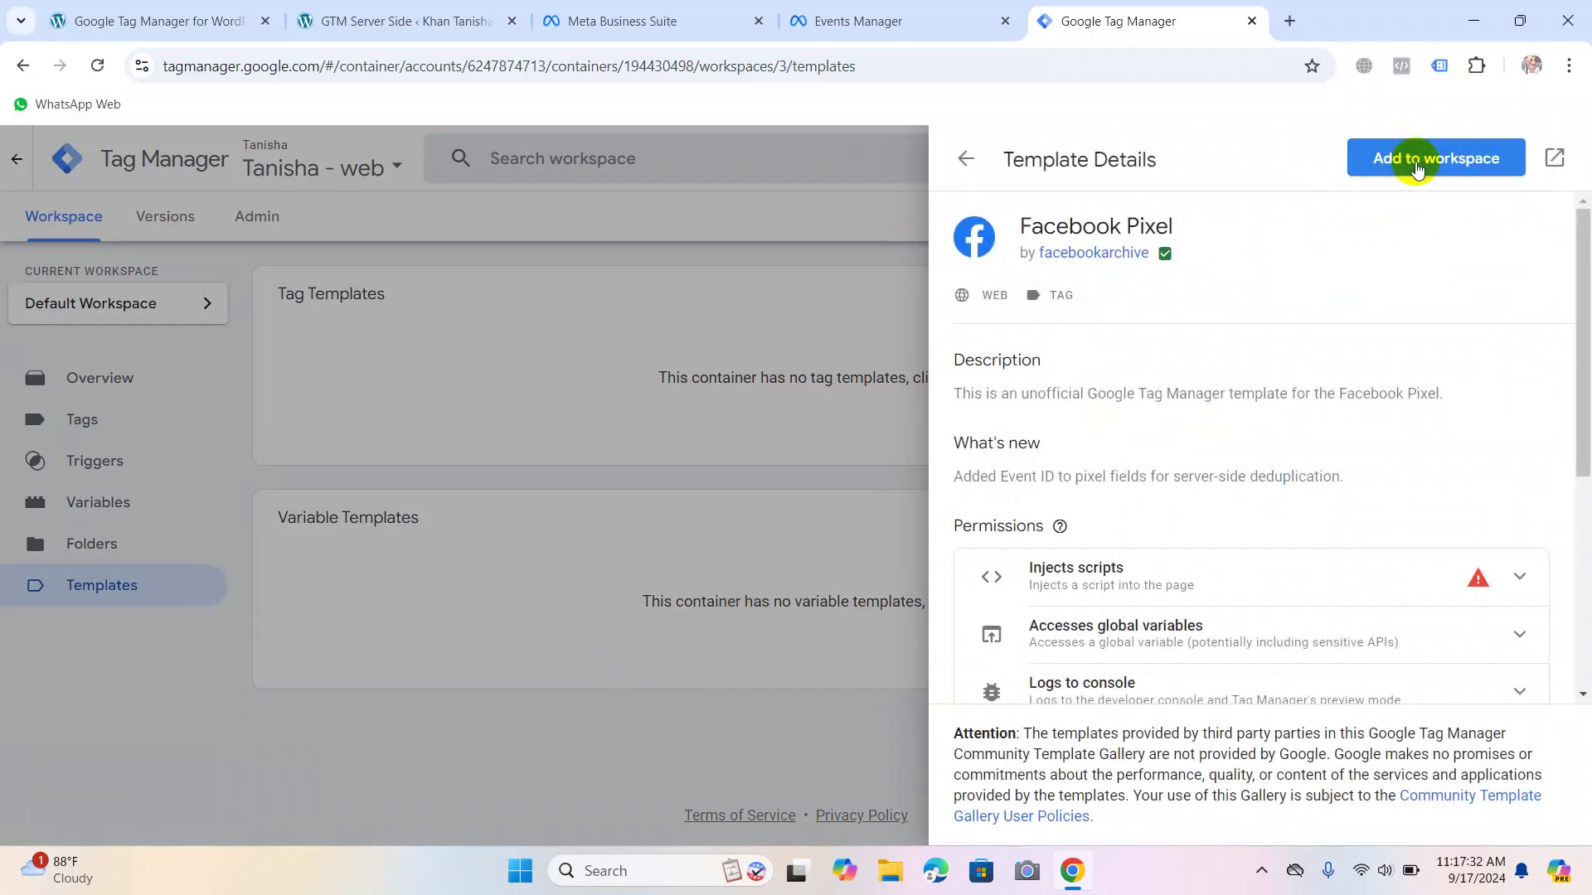
{"action": "left_click", "coordinate": [1416, 162]}
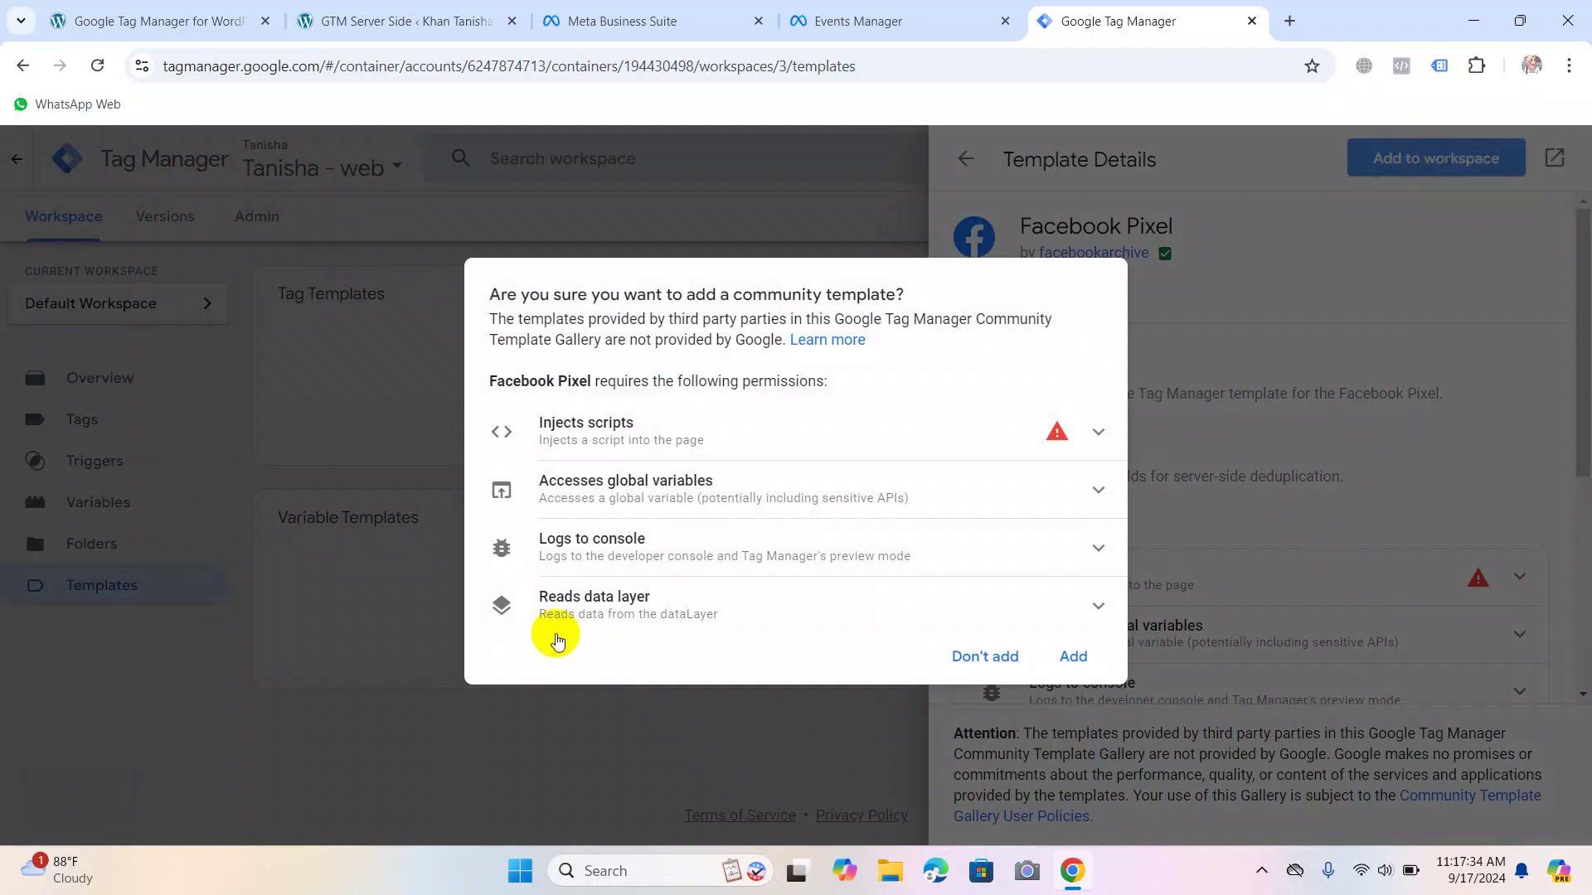
{"action": "left_click", "coordinate": [1072, 655]}
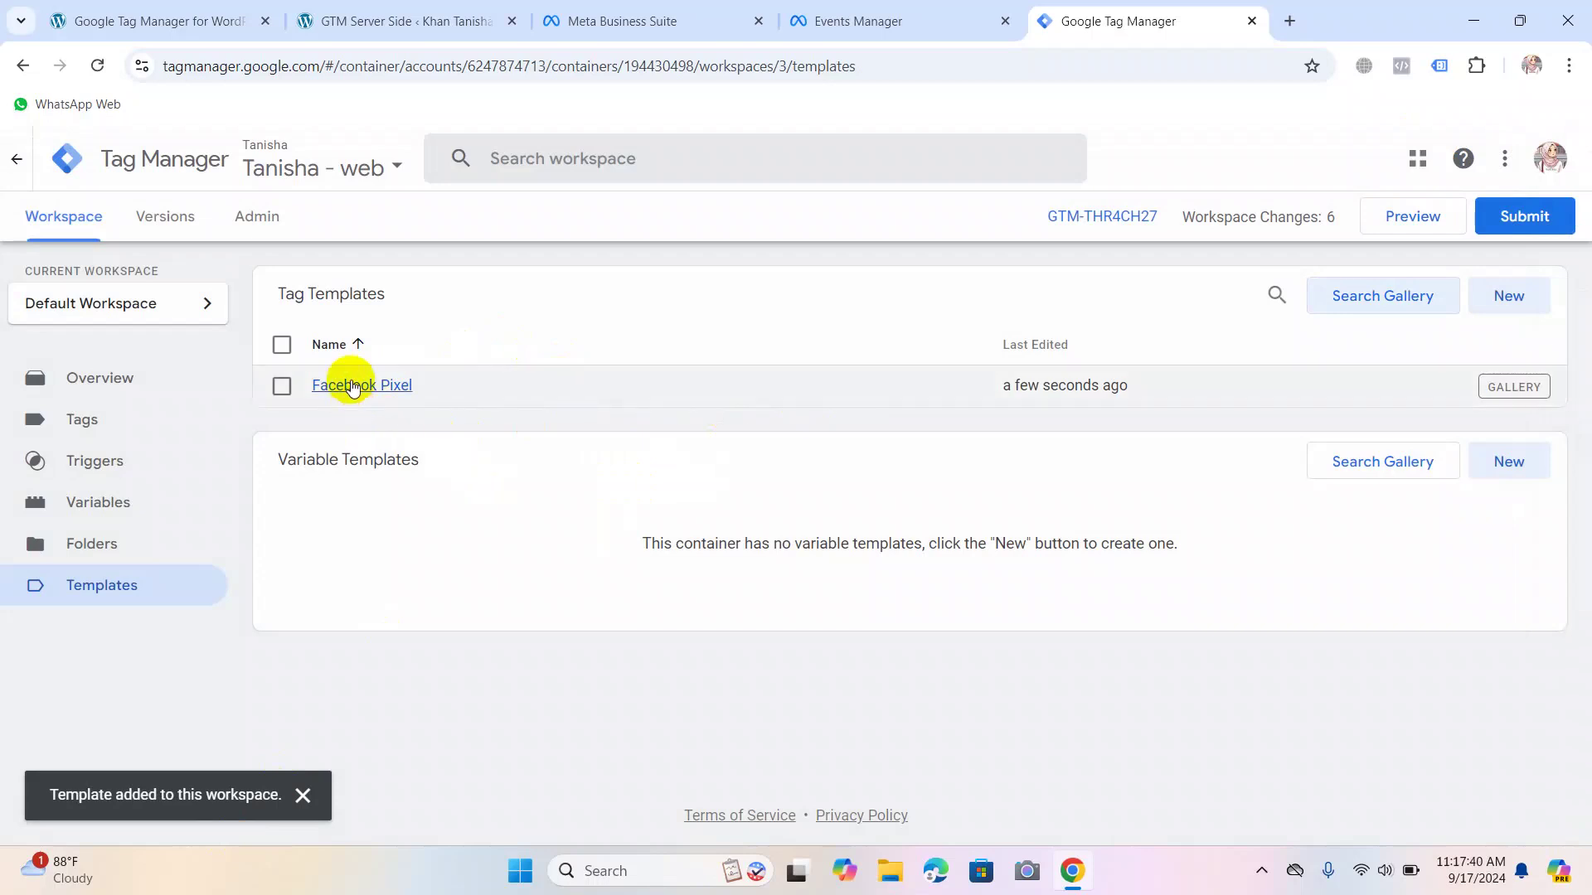
Create a new tag in the container and name it "FB Pixel Code".
{"action": "left_click", "coordinate": [59, 421]}
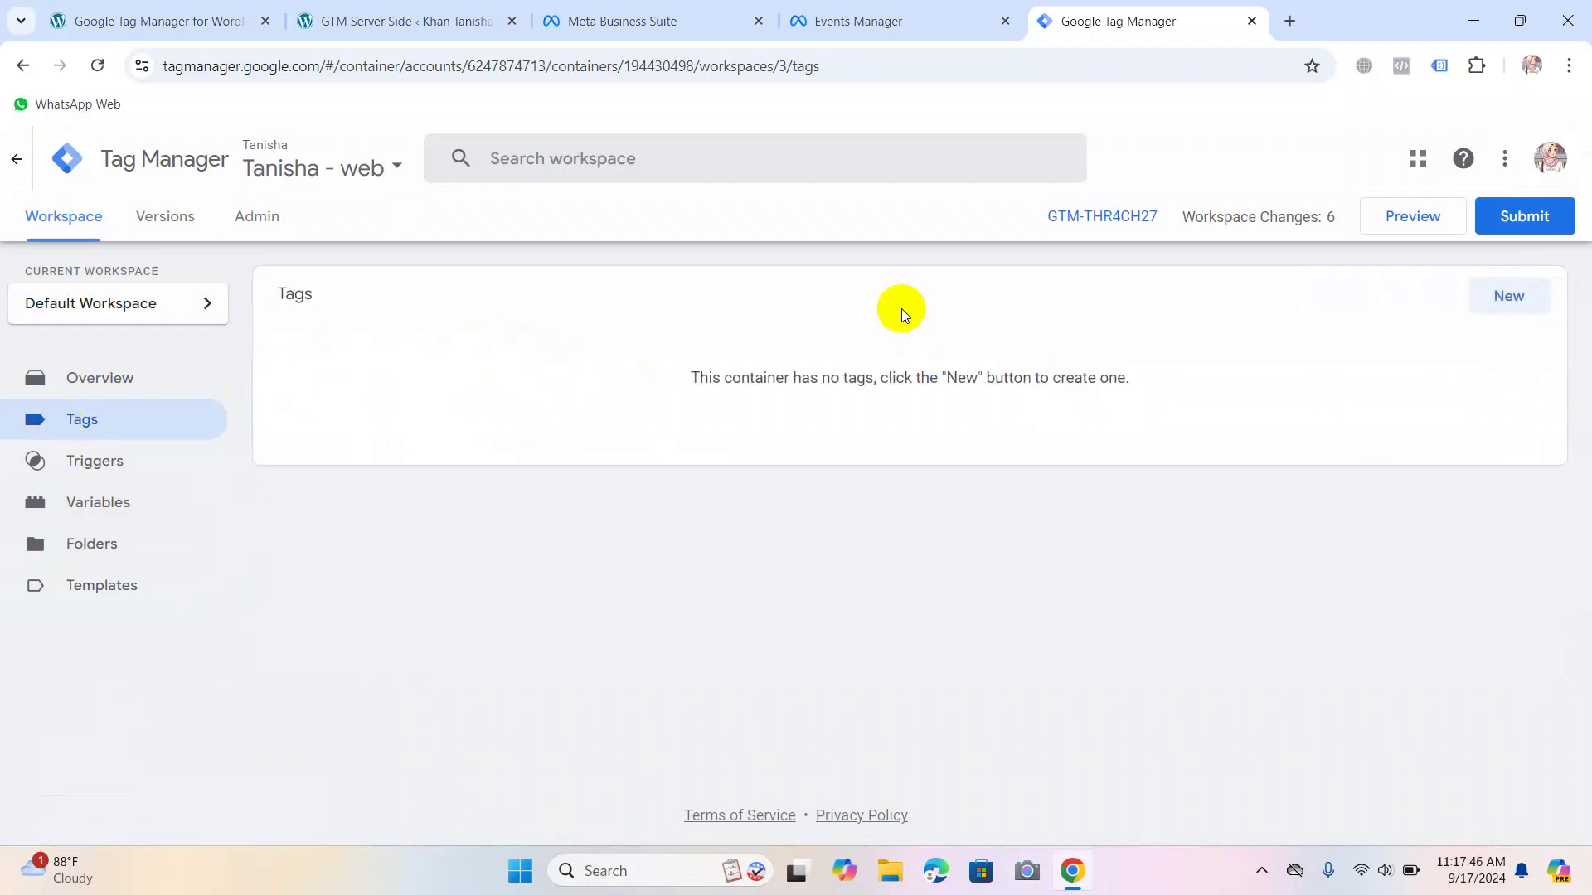
{"action": "left_click", "coordinate": [1505, 295]}
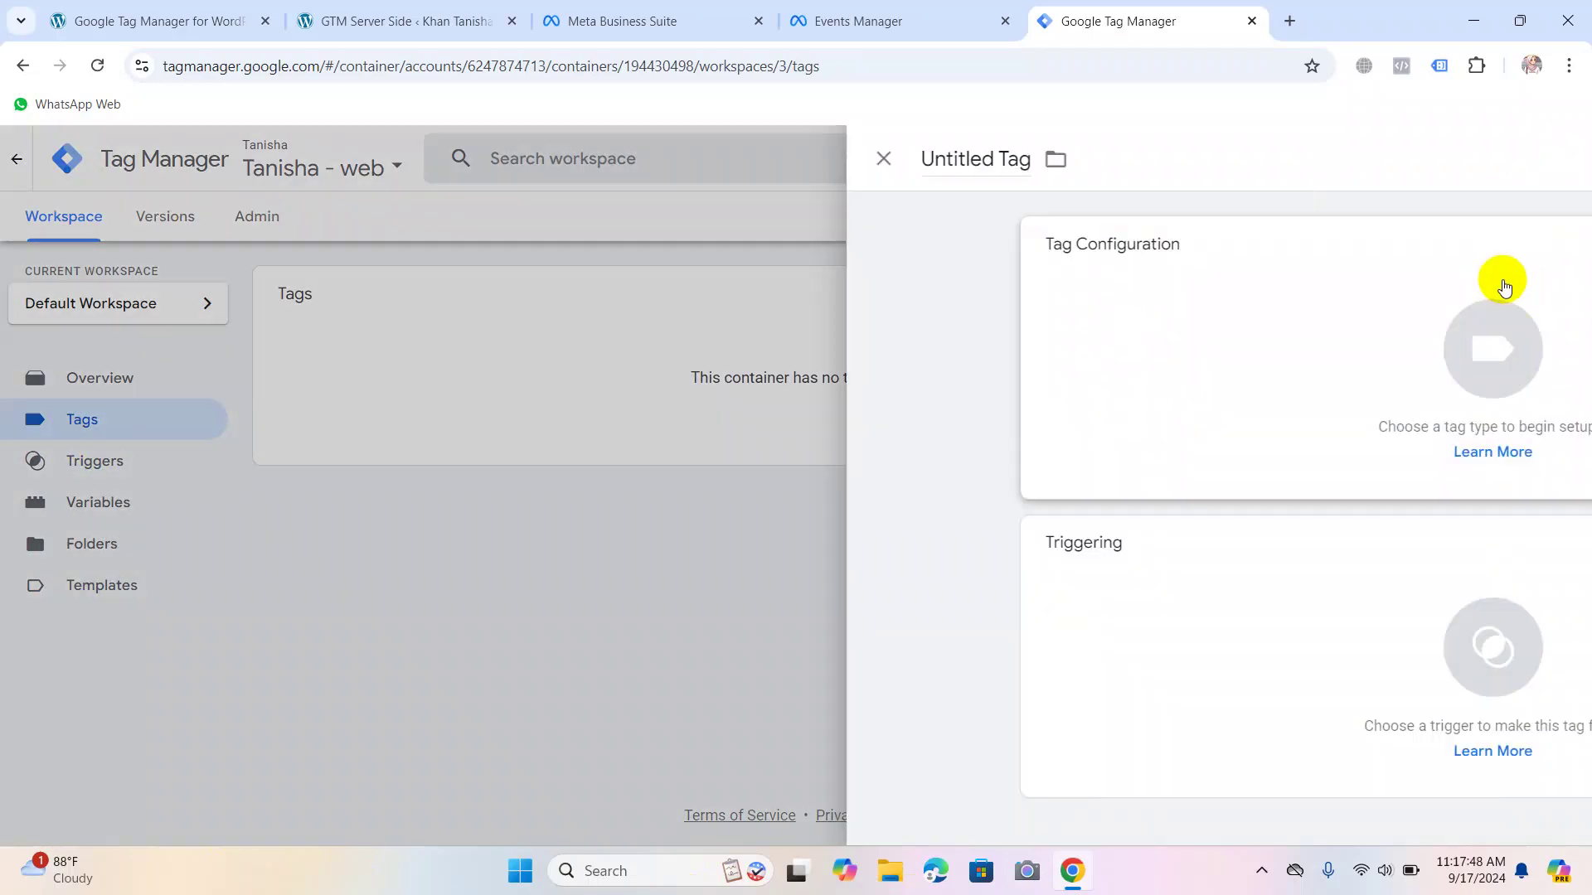
{"action": "left_click", "coordinate": [448, 159]}
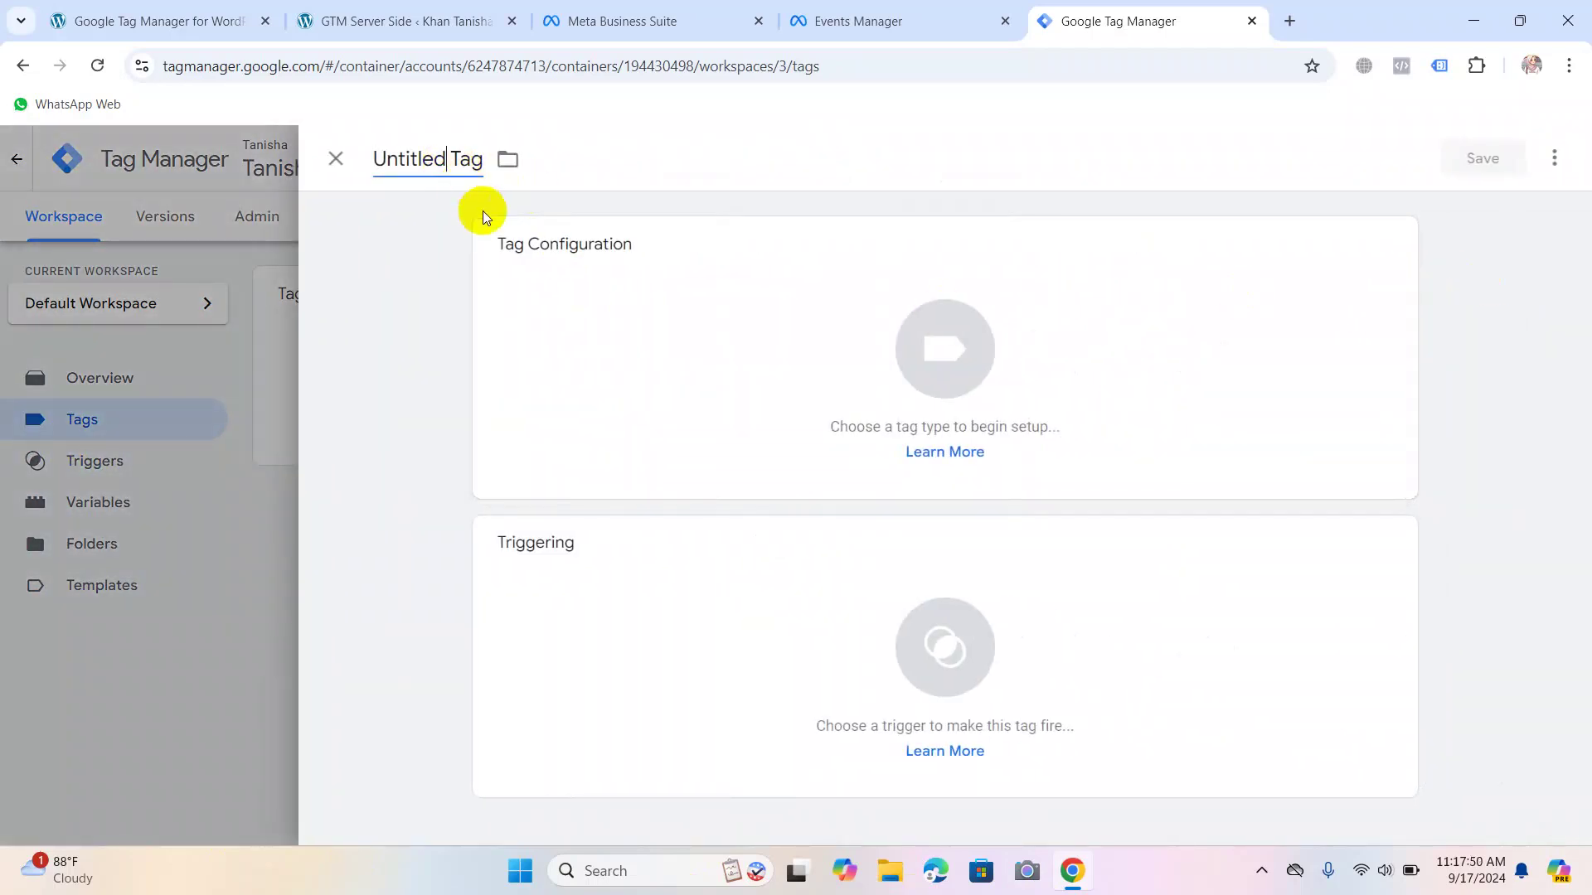
{"action": "key", "text": "ctrl+a"}
{"action": "type", "text": "Fac"}
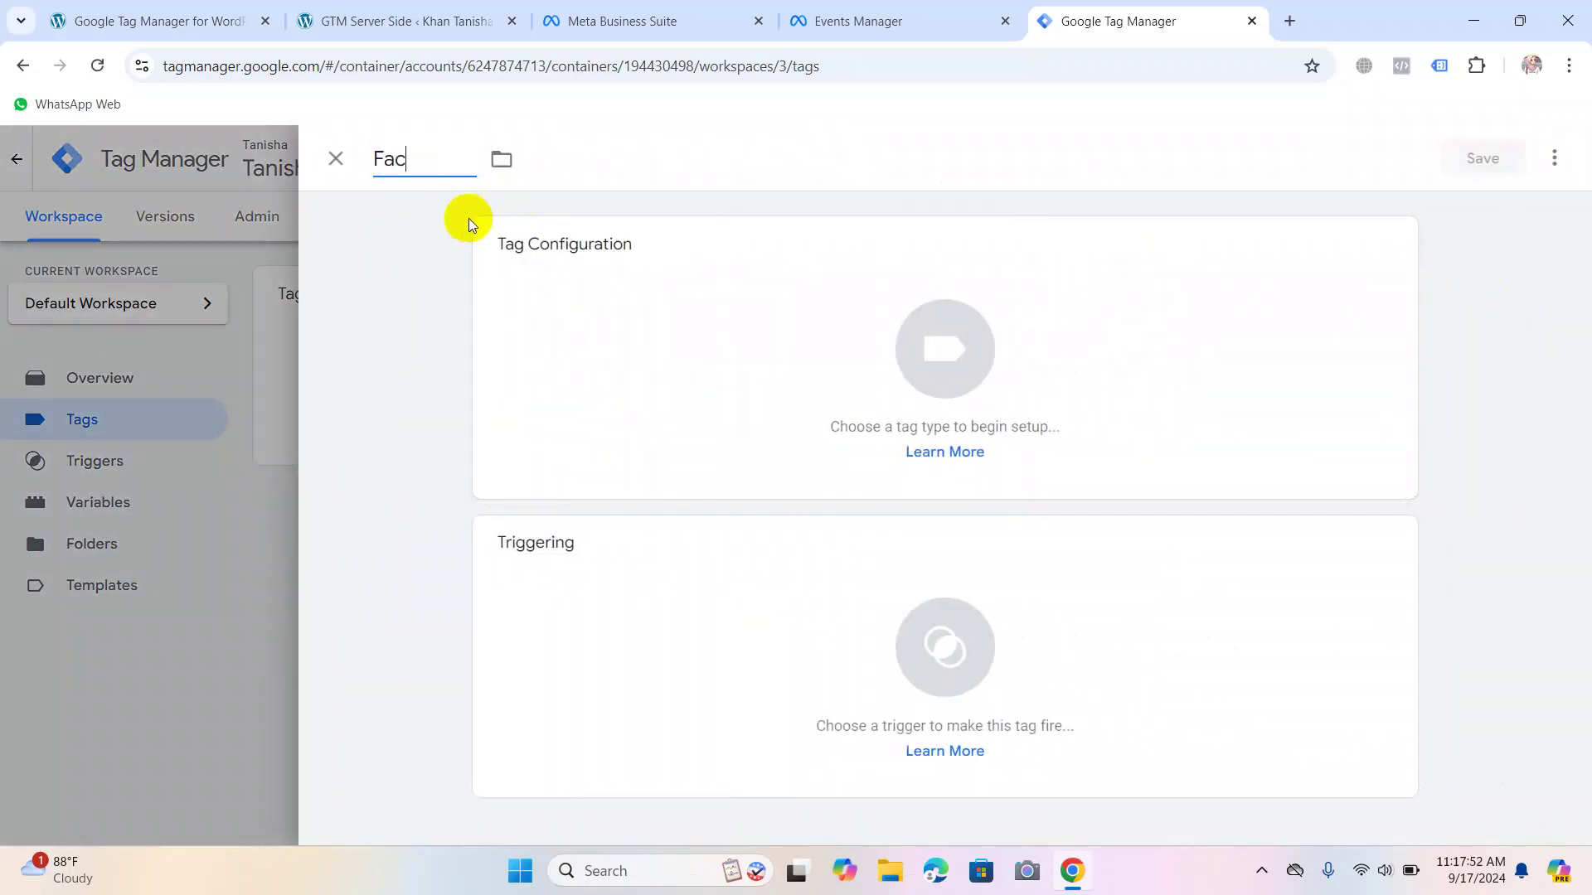
{"action": "key", "text": "BackSpace"}
{"action": "key", "text": "BackSpace"}
{"action": "type", "text": "B Pixel Code"}
Set the FB Pixel Code tag's type to the custom Facebook Pixel template.
{"action": "left_click", "coordinate": [634, 322]}
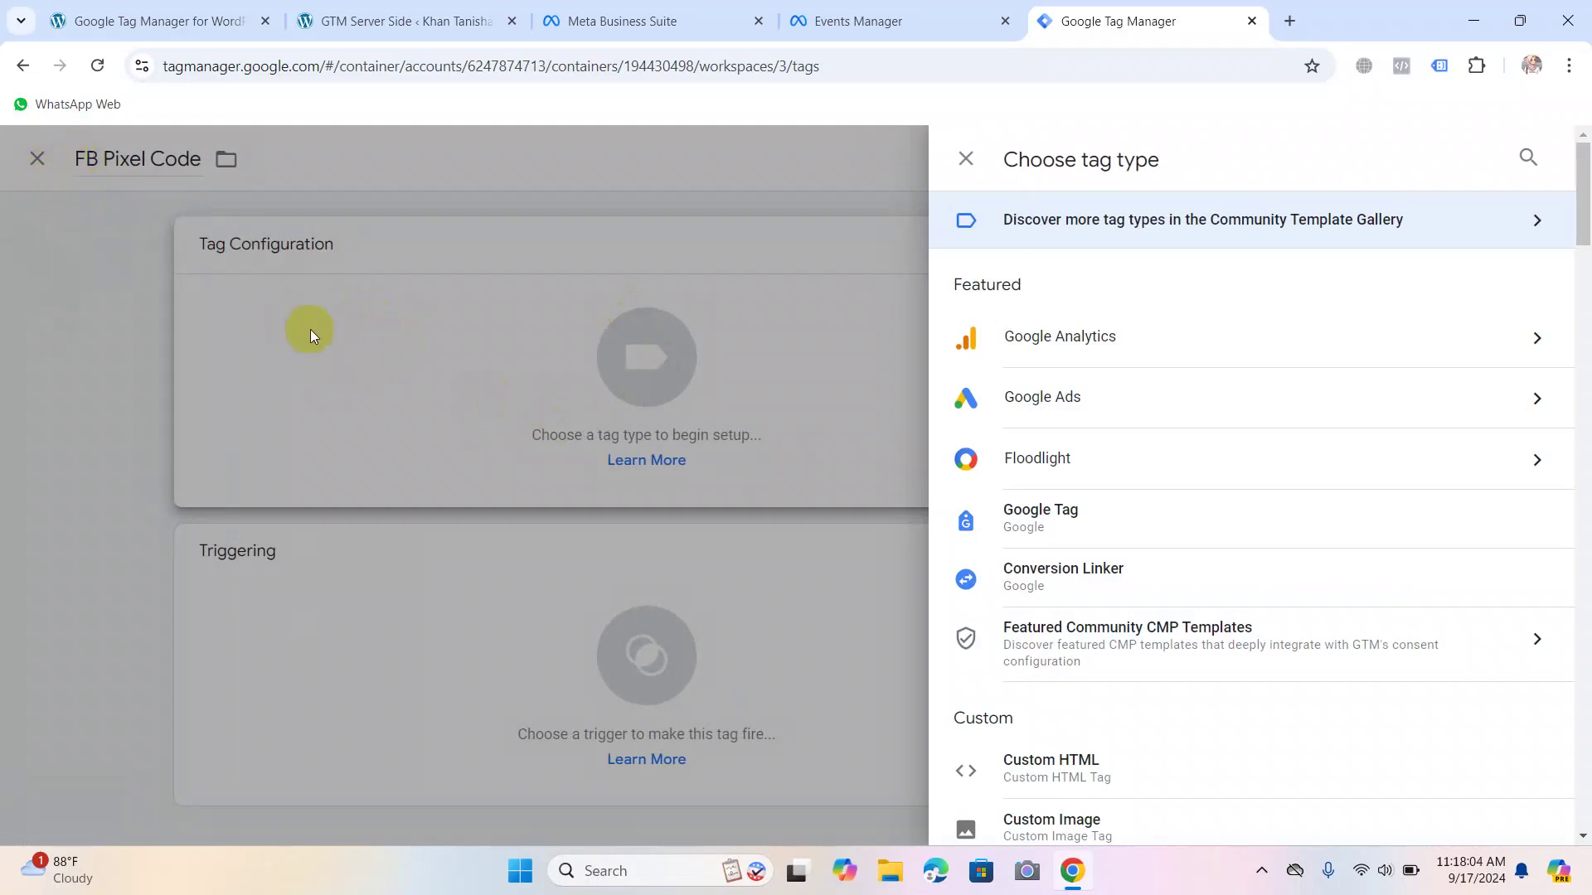
{"action": "scroll", "coordinate": [1172, 373], "scroll_direction": "down", "scroll_amount": 5}
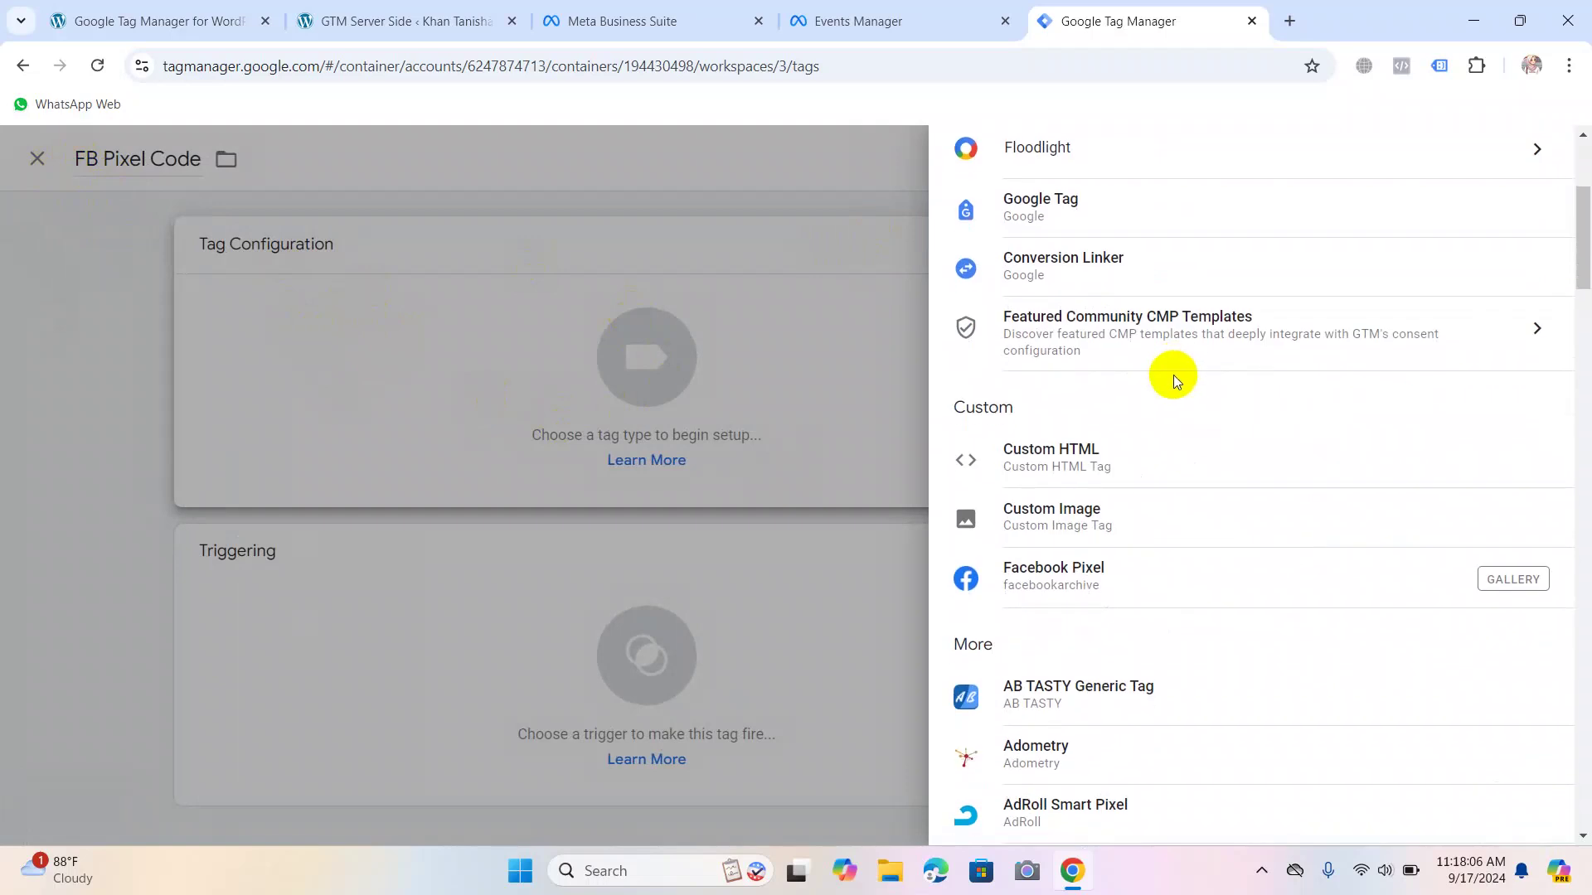
{"action": "left_click", "coordinate": [1076, 473]}
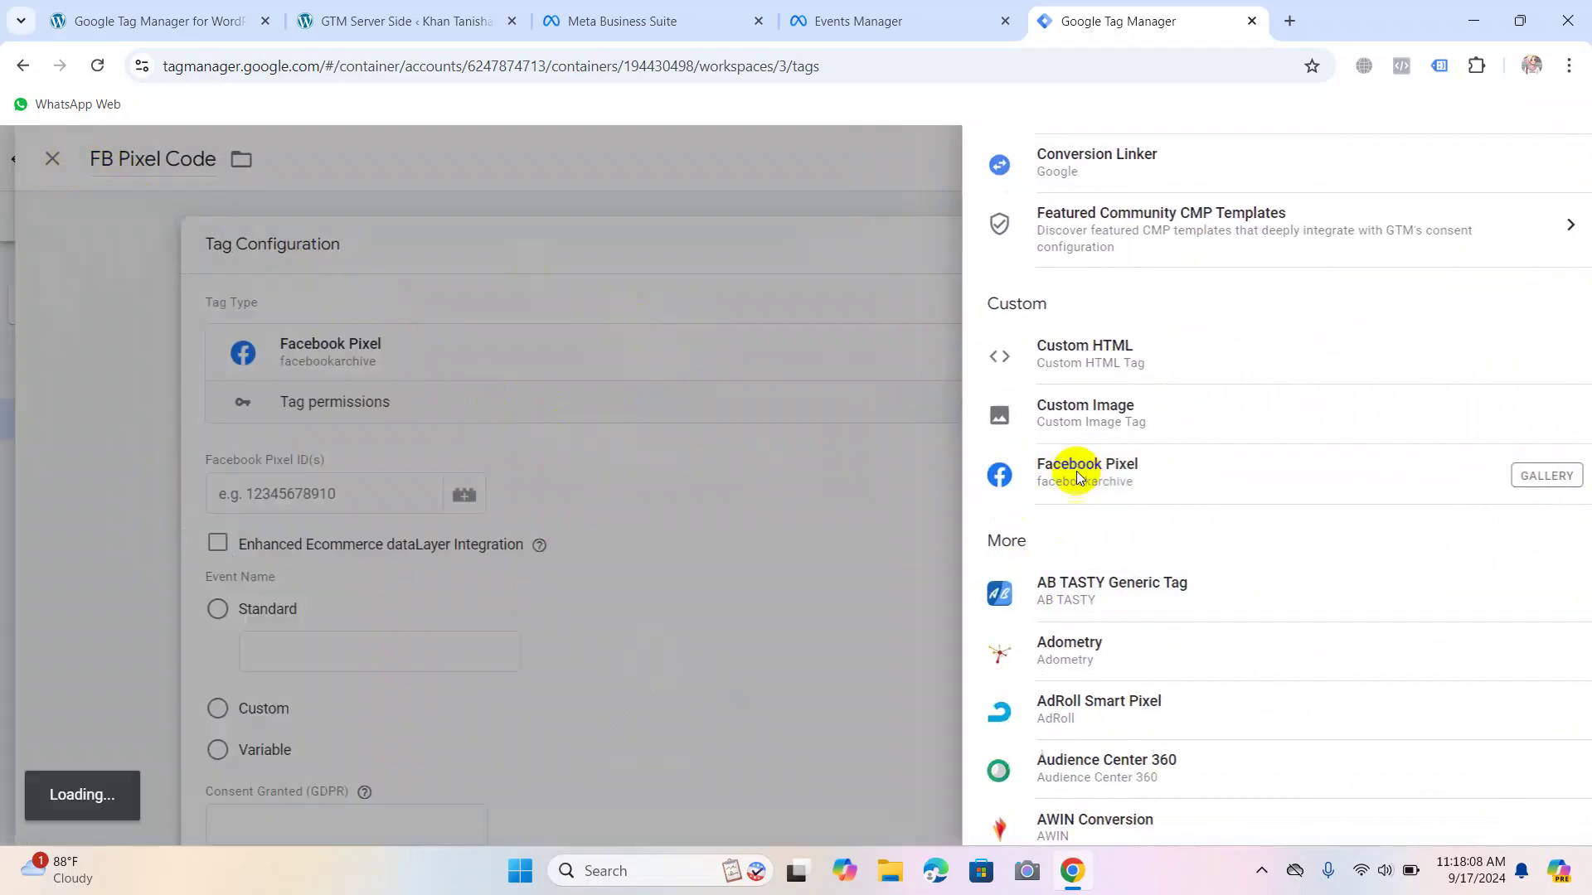
Copy the dataset ID from the Events Manager settings and paste it as the tag's Facebook Pixel ID.
{"action": "left_click", "coordinate": [618, 468]}
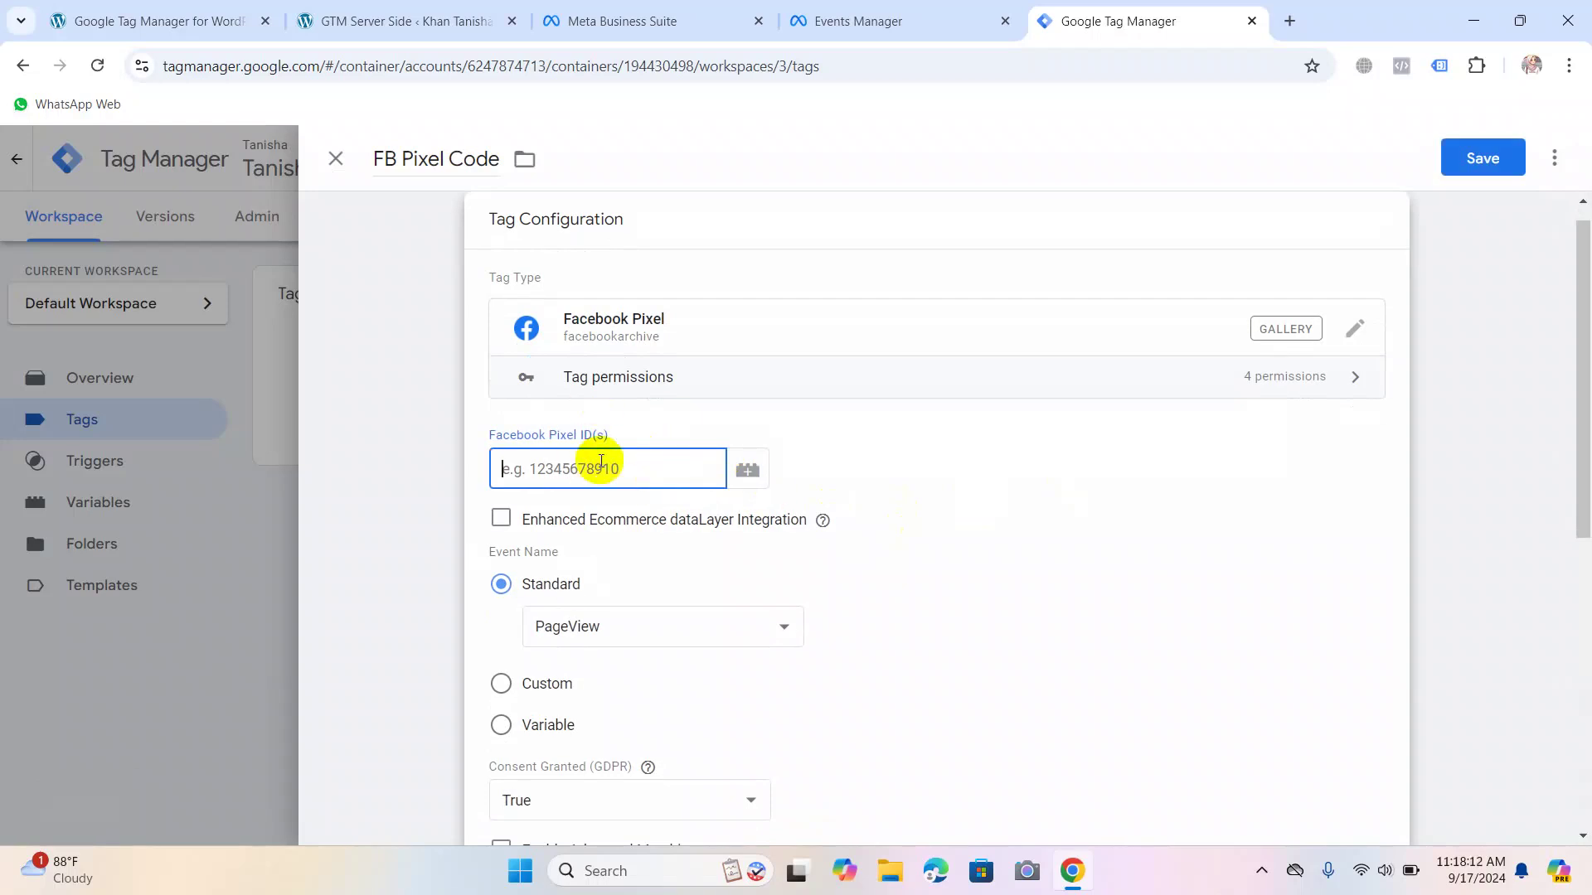
{"action": "left_click", "coordinate": [959, 15]}
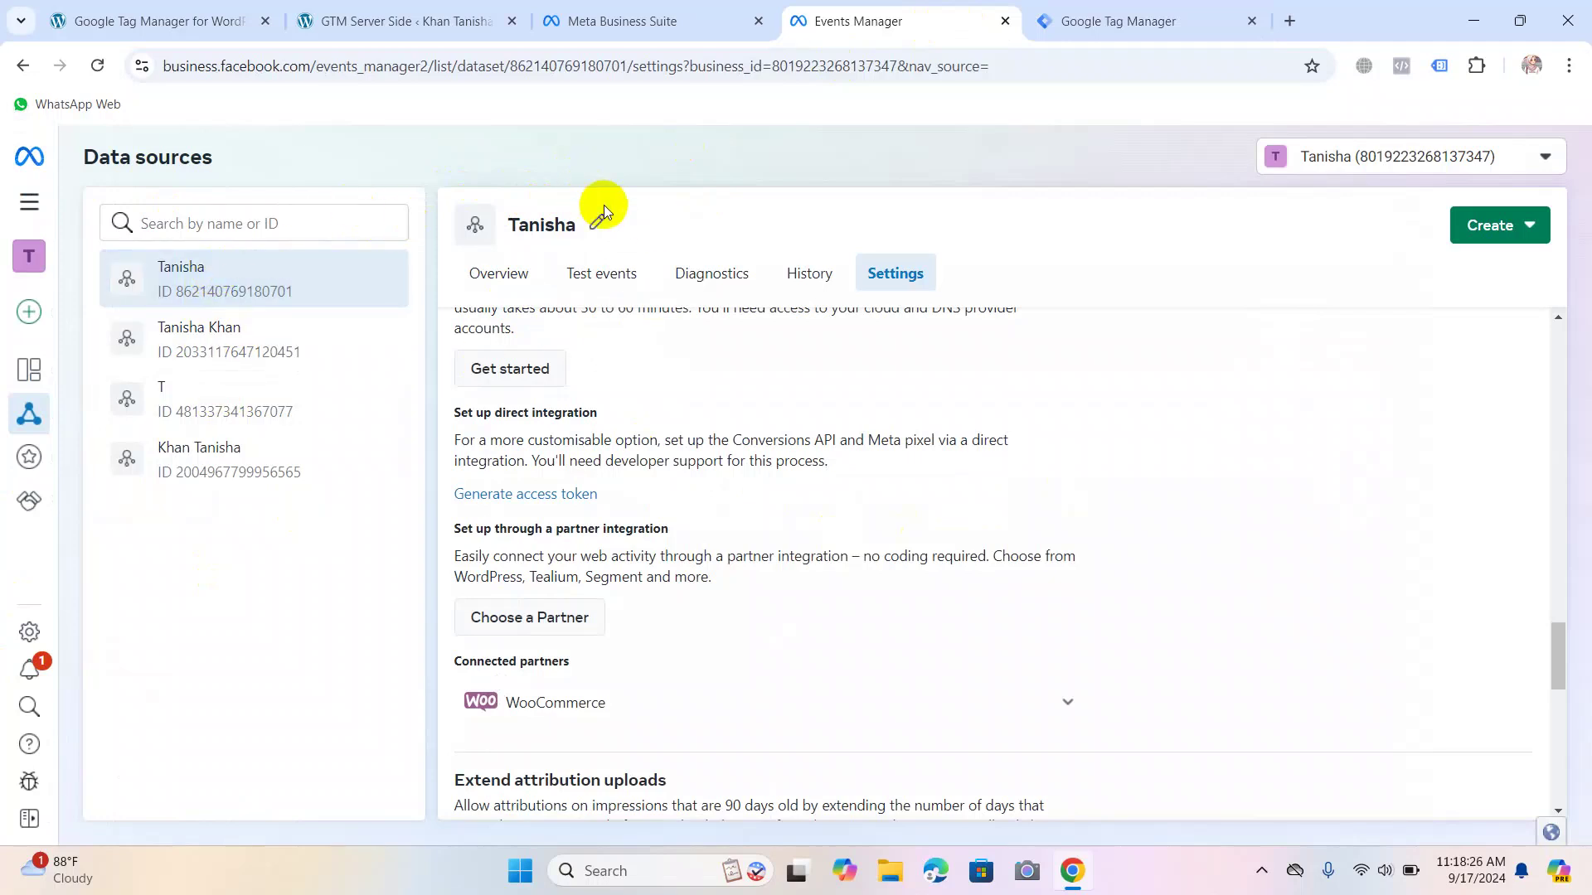
{"action": "scroll", "coordinate": [604, 420], "scroll_direction": "up", "scroll_amount": 10}
{"action": "scroll", "coordinate": [598, 431], "scroll_direction": "up", "scroll_amount": 10}
{"action": "left_click", "coordinate": [490, 522]}
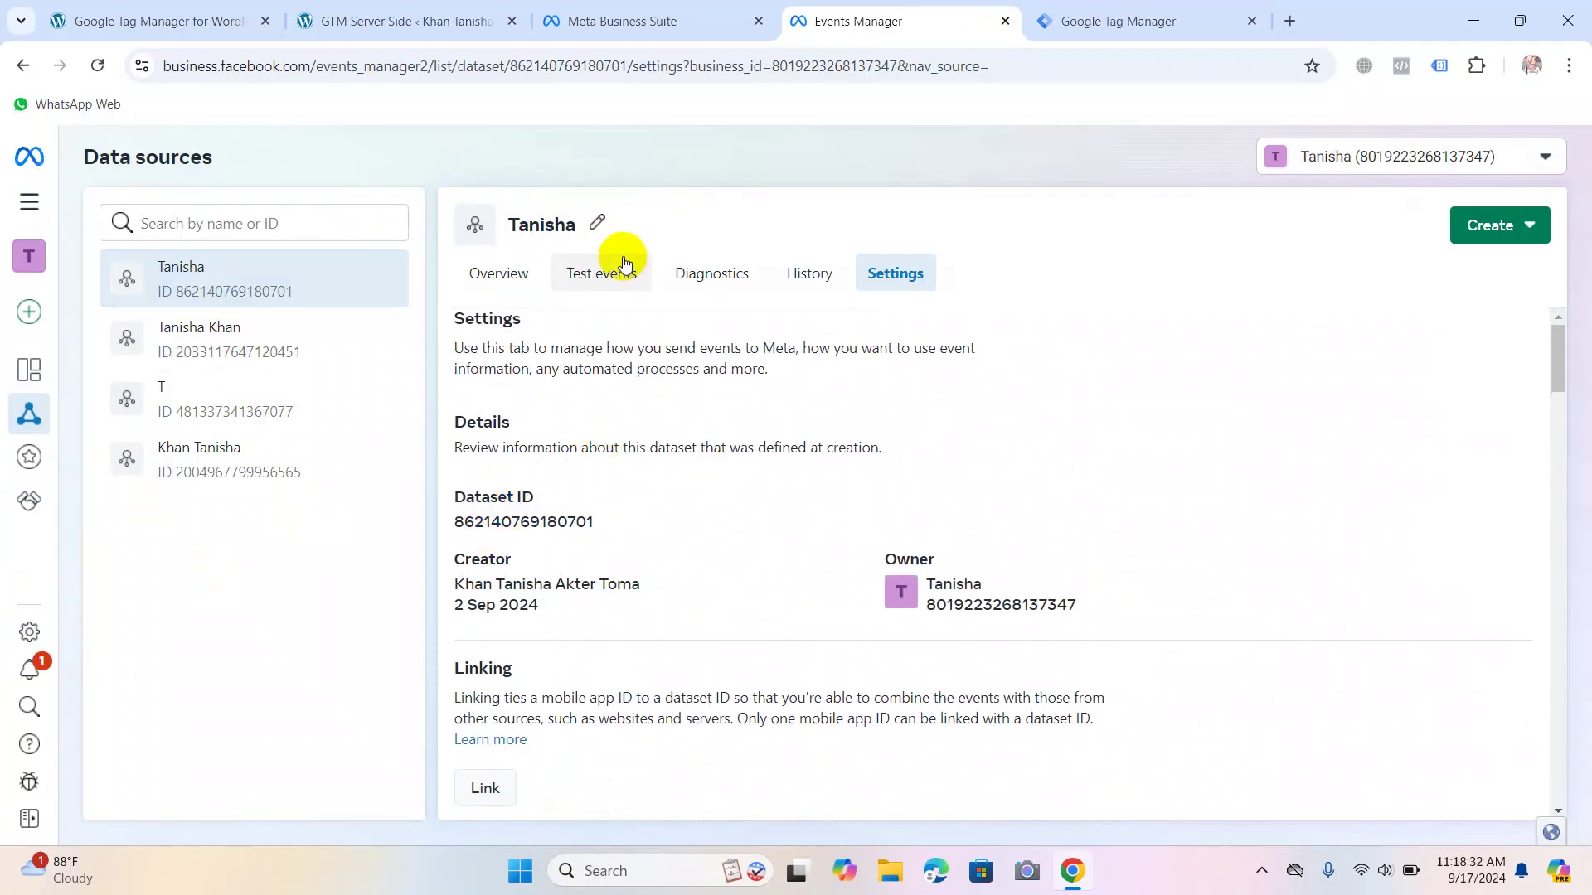
{"action": "left_click", "coordinate": [1094, 21]}
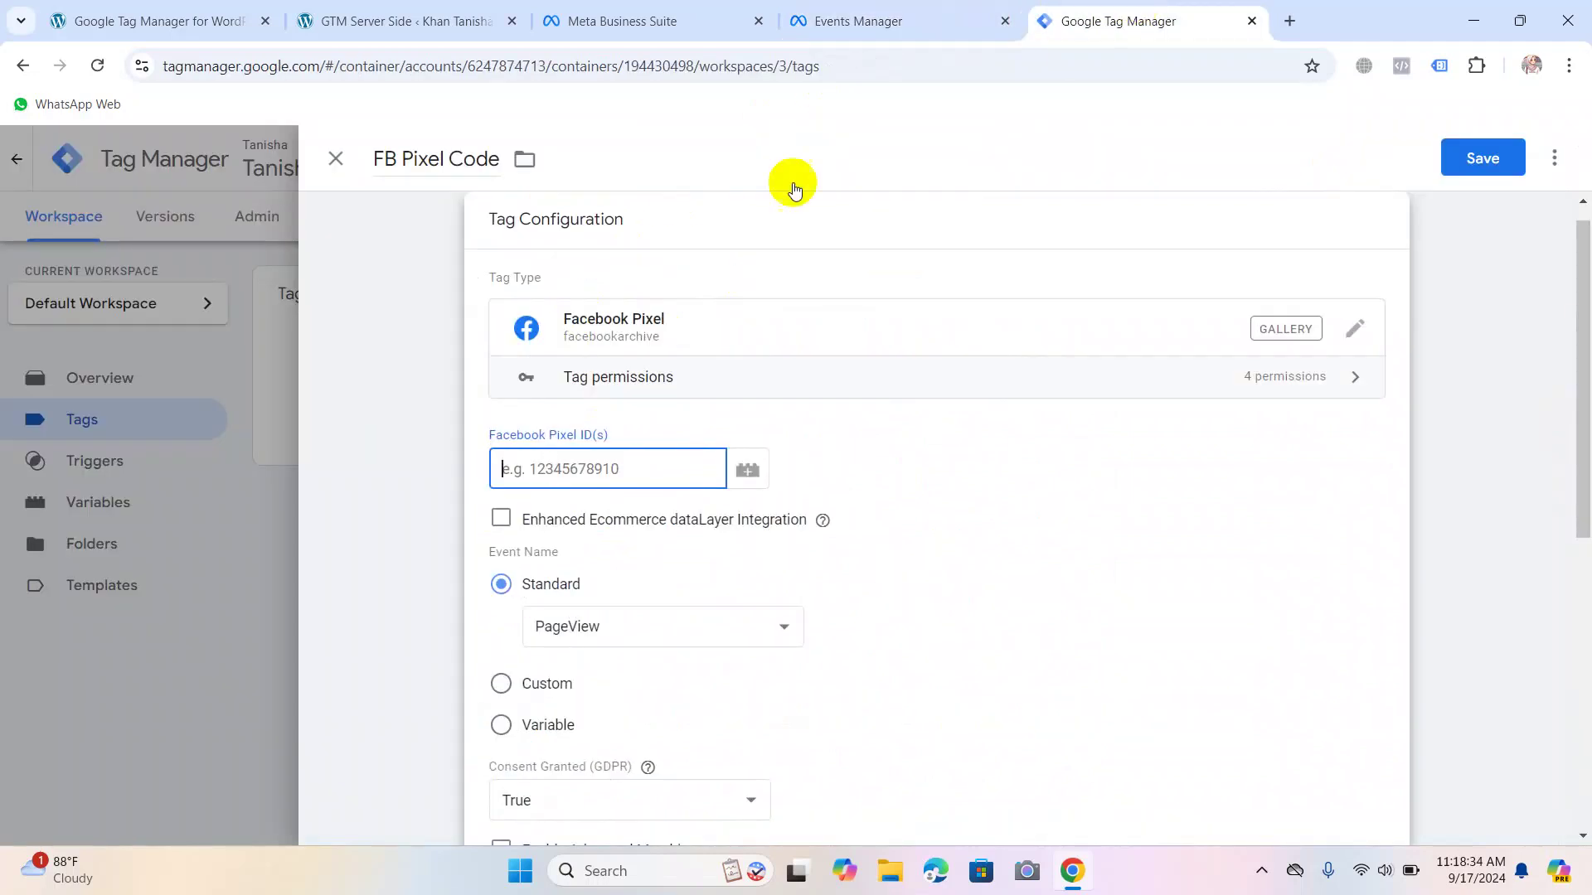
{"action": "key", "text": "ctrl+v"}
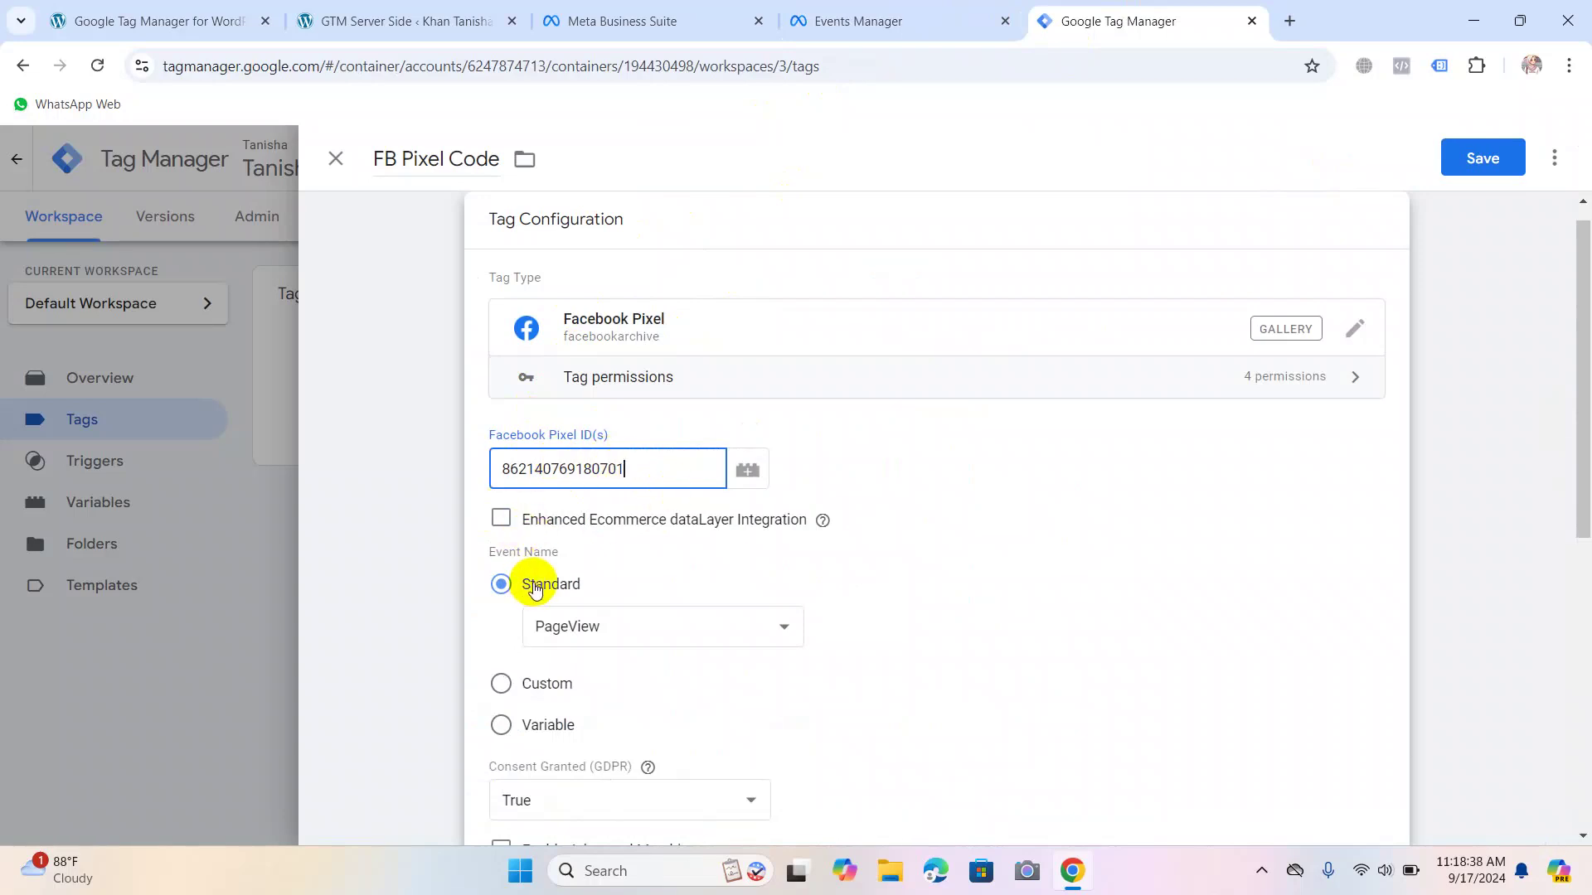
{"action": "scroll", "coordinate": [531, 588], "scroll_direction": "down", "scroll_amount": 2}
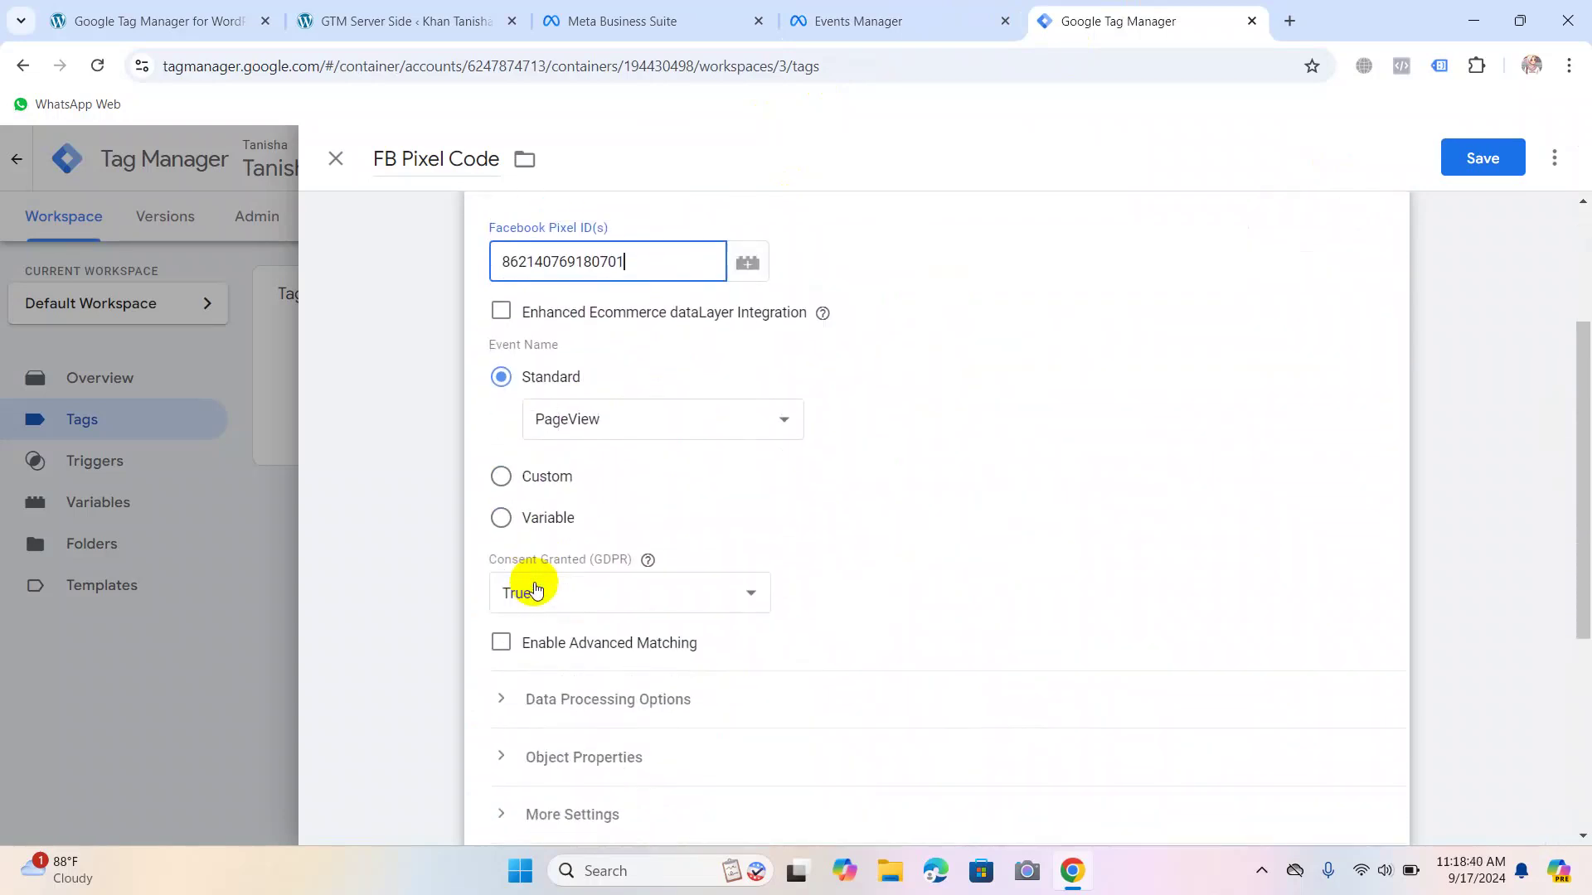
{"action": "scroll", "coordinate": [560, 585], "scroll_direction": "down", "scroll_amount": 4}
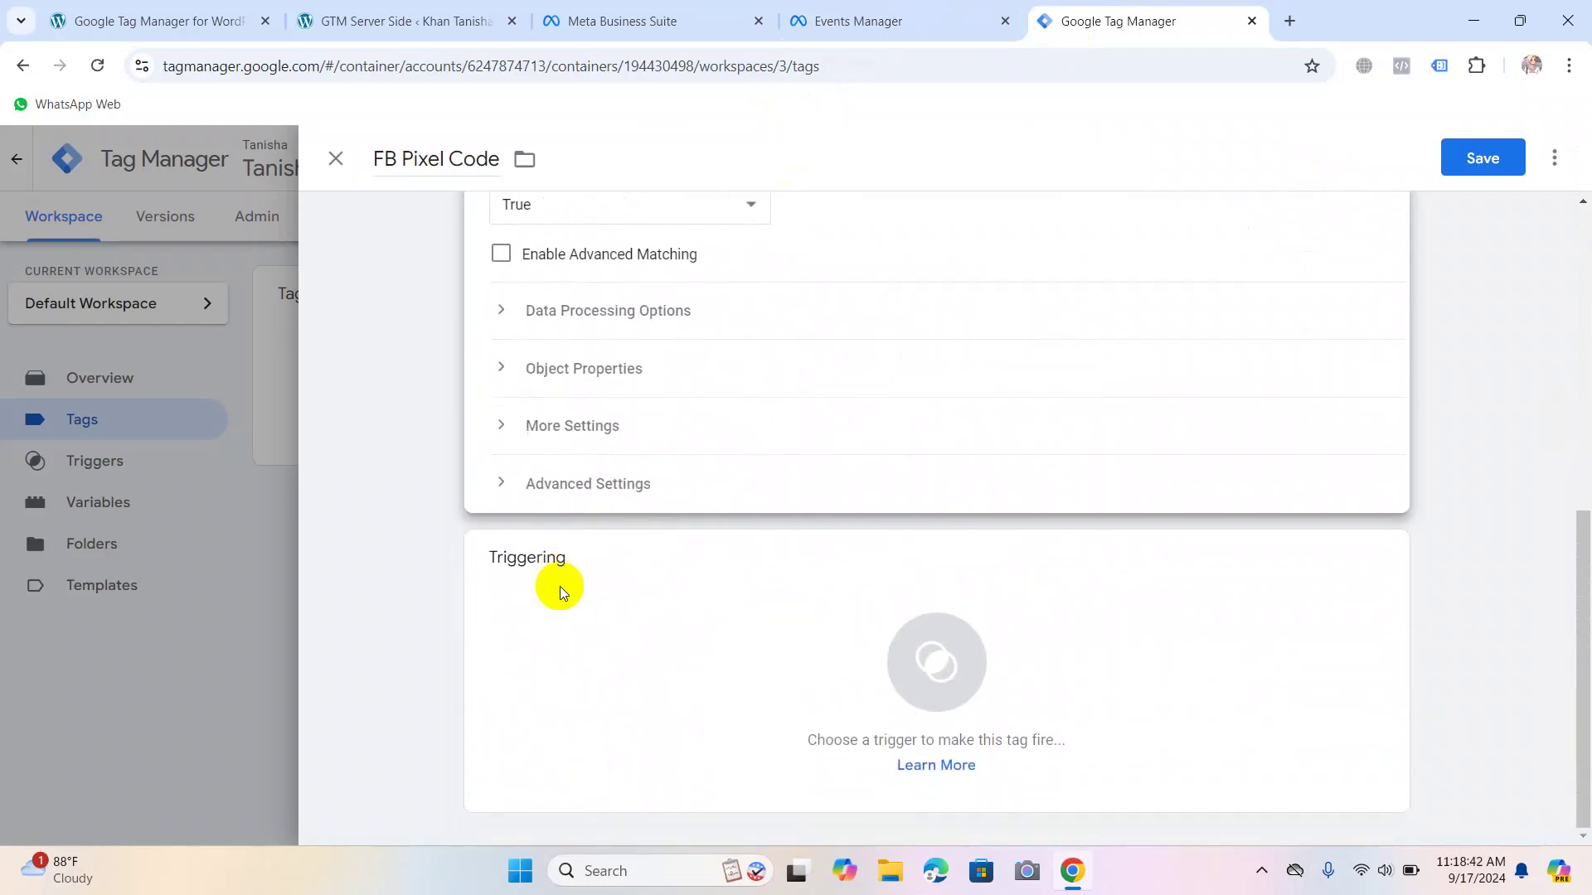
{"action": "scroll", "coordinate": [796, 370], "scroll_direction": "up", "scroll_amount": 4}
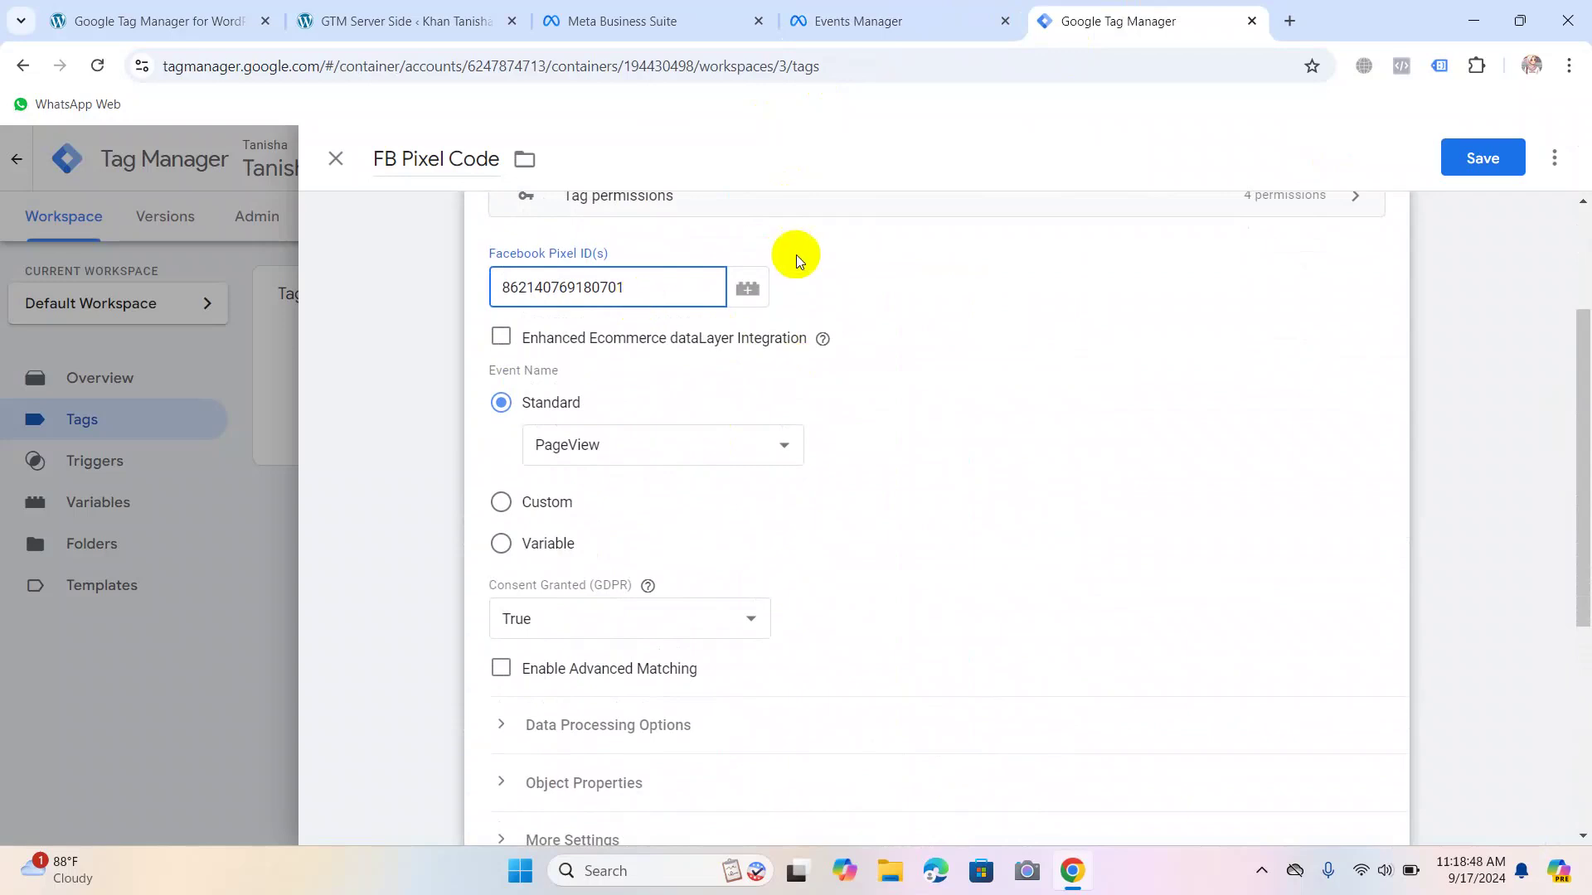
{"action": "left_click", "coordinate": [749, 283]}
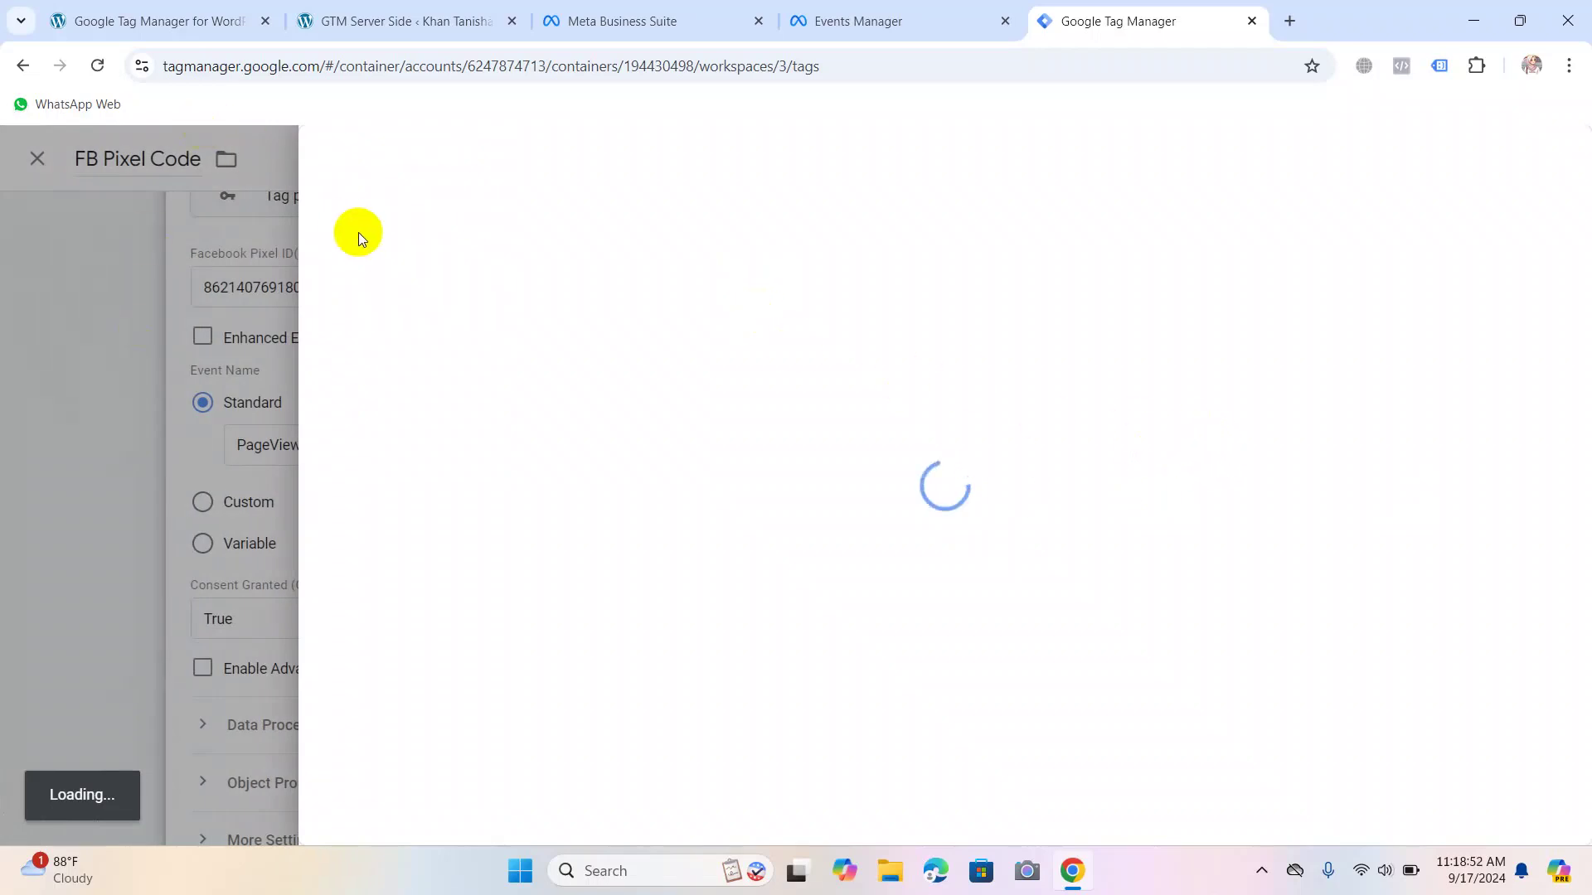
{"action": "left_click", "coordinate": [241, 233]}
{"action": "scroll", "coordinate": [673, 439], "scroll_direction": "down", "scroll_amount": 5}
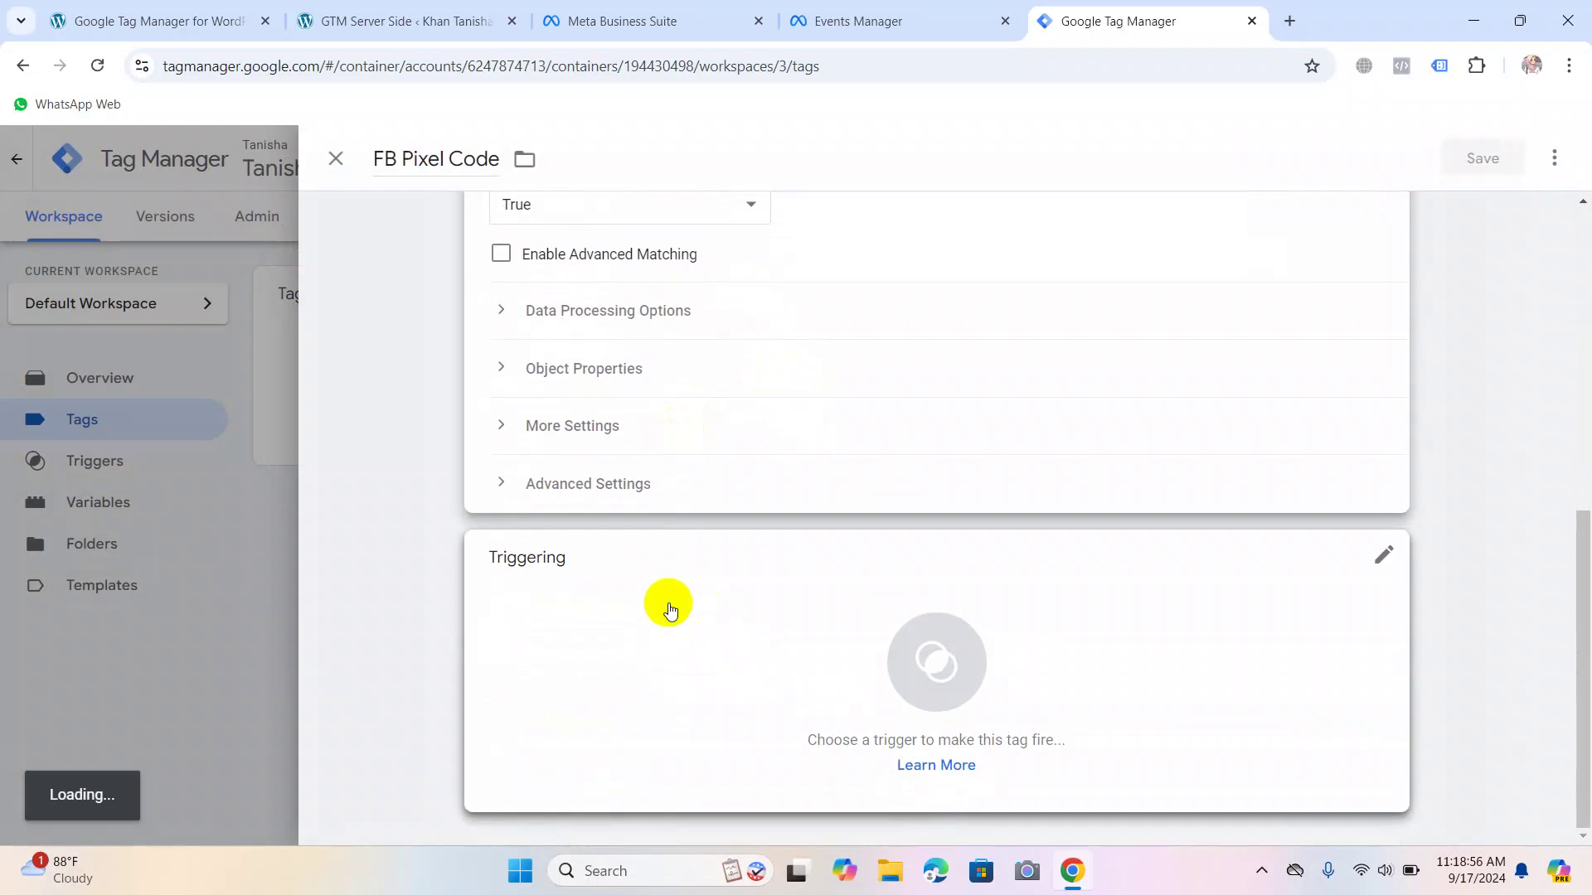
{"action": "scroll", "coordinate": [670, 609], "scroll_direction": "up", "scroll_amount": 8}
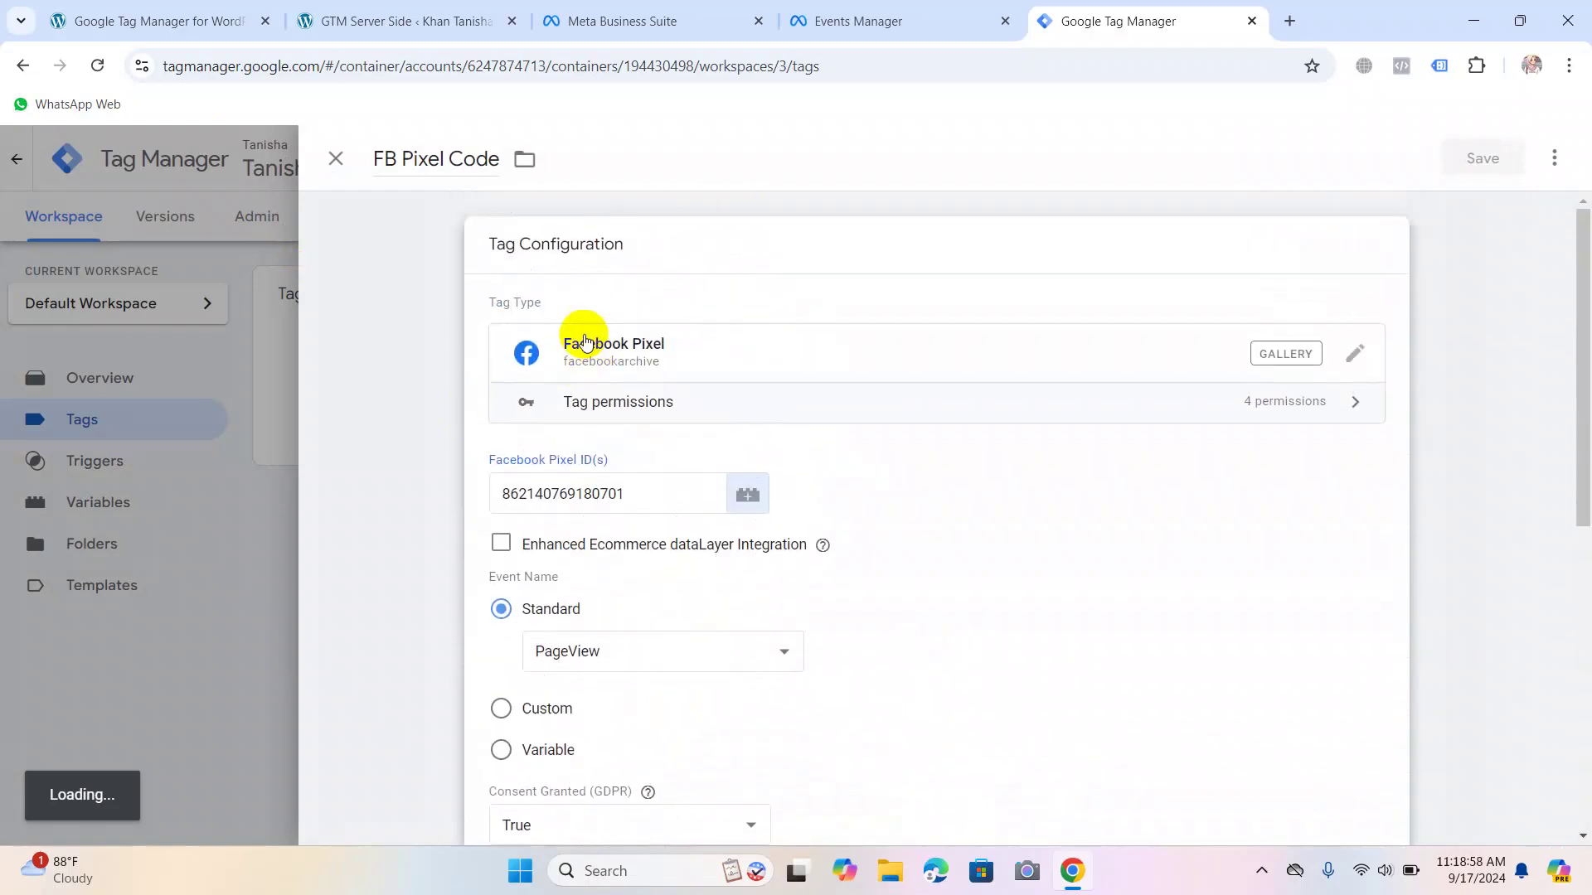
Set the FB Pixel Code tag to fire on the All Pages page view trigger and save the tag.
{"action": "scroll", "coordinate": [622, 439], "scroll_direction": "down", "scroll_amount": 2}
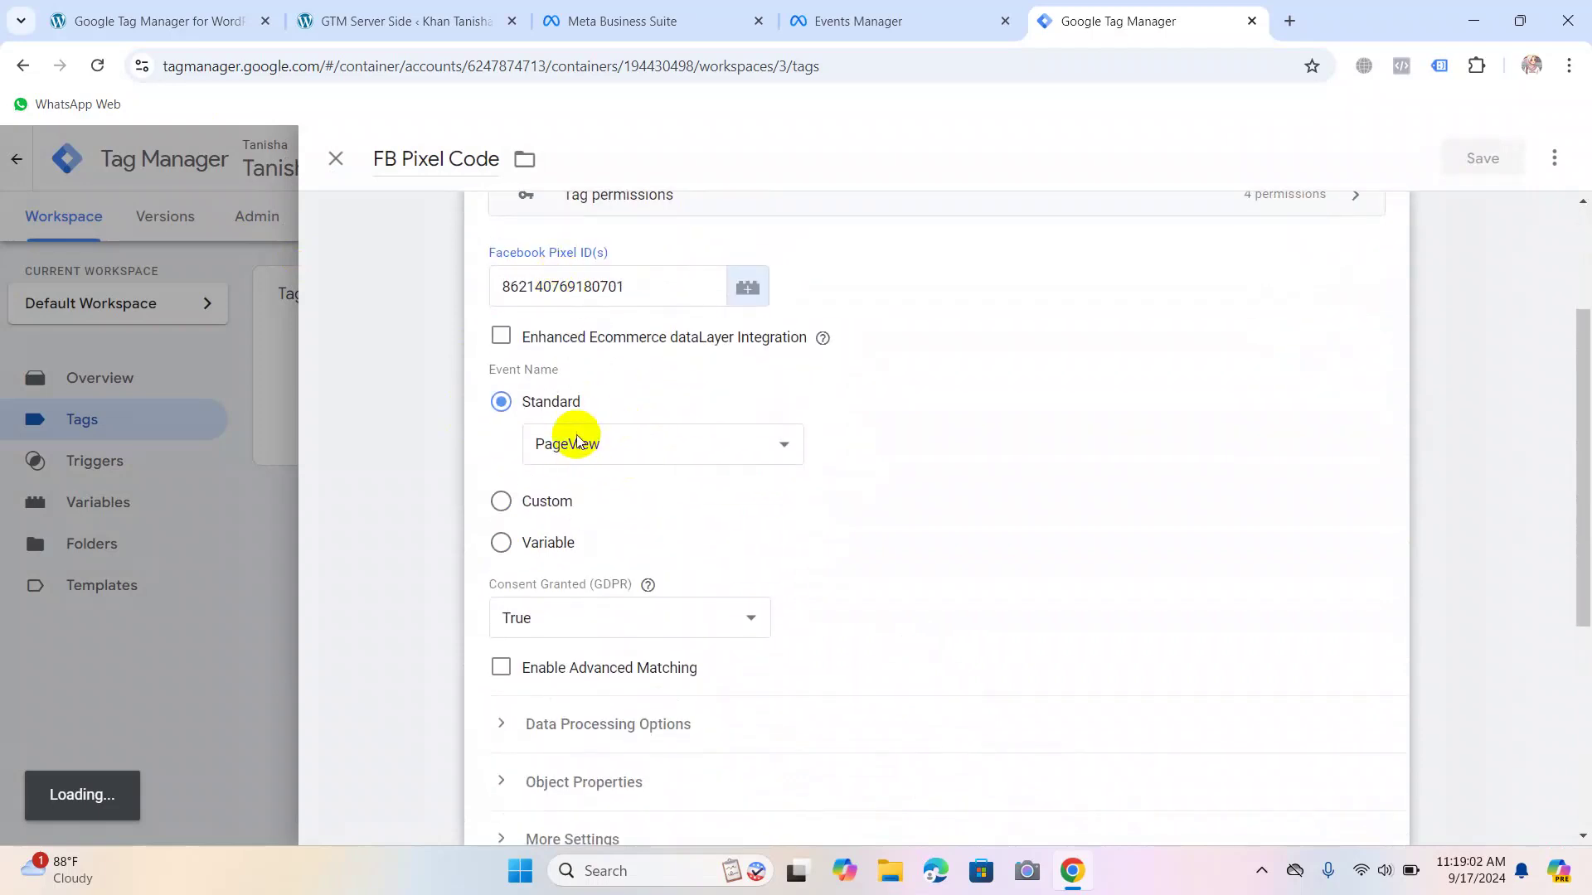
{"action": "scroll", "coordinate": [567, 440], "scroll_direction": "down", "scroll_amount": 3}
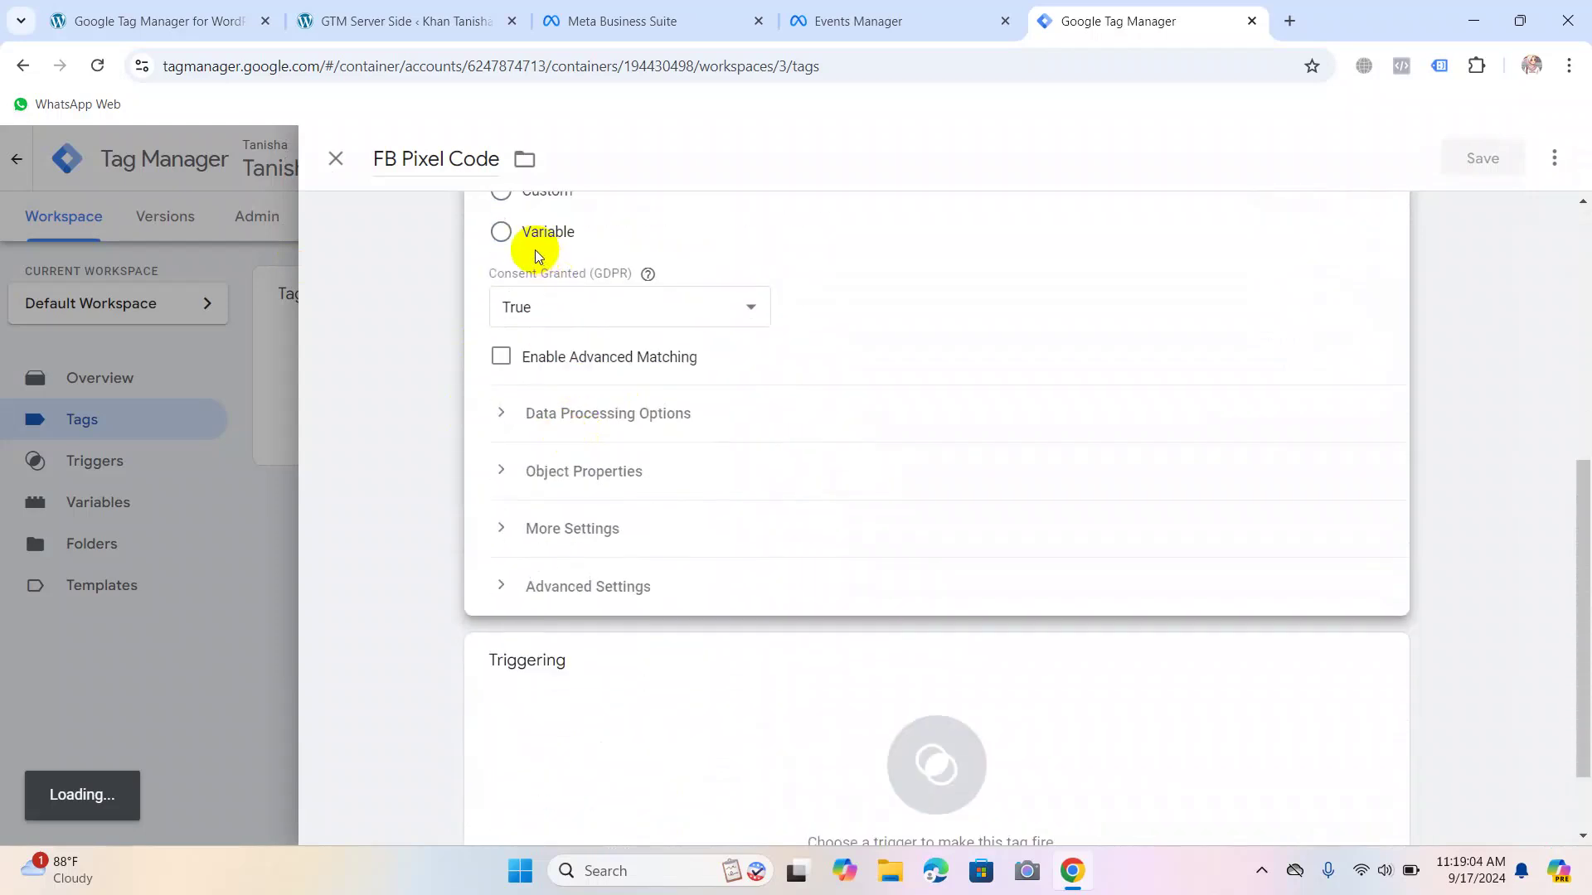
{"action": "scroll", "coordinate": [630, 398], "scroll_direction": "down", "scroll_amount": 1}
{"action": "left_click", "coordinate": [530, 582]}
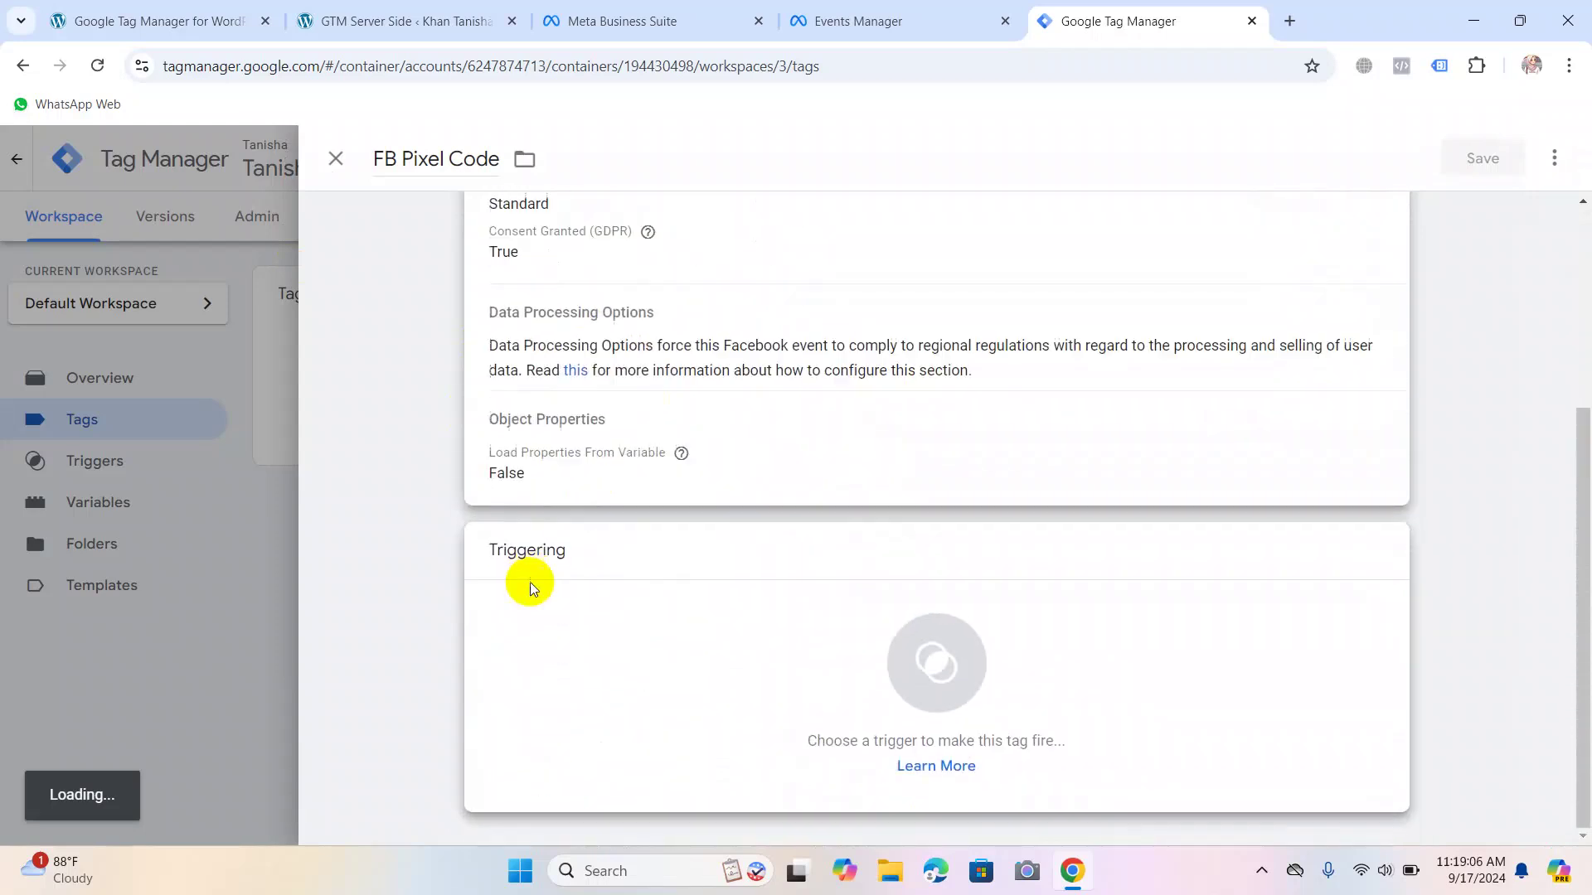
{"action": "left_click", "coordinate": [530, 582]}
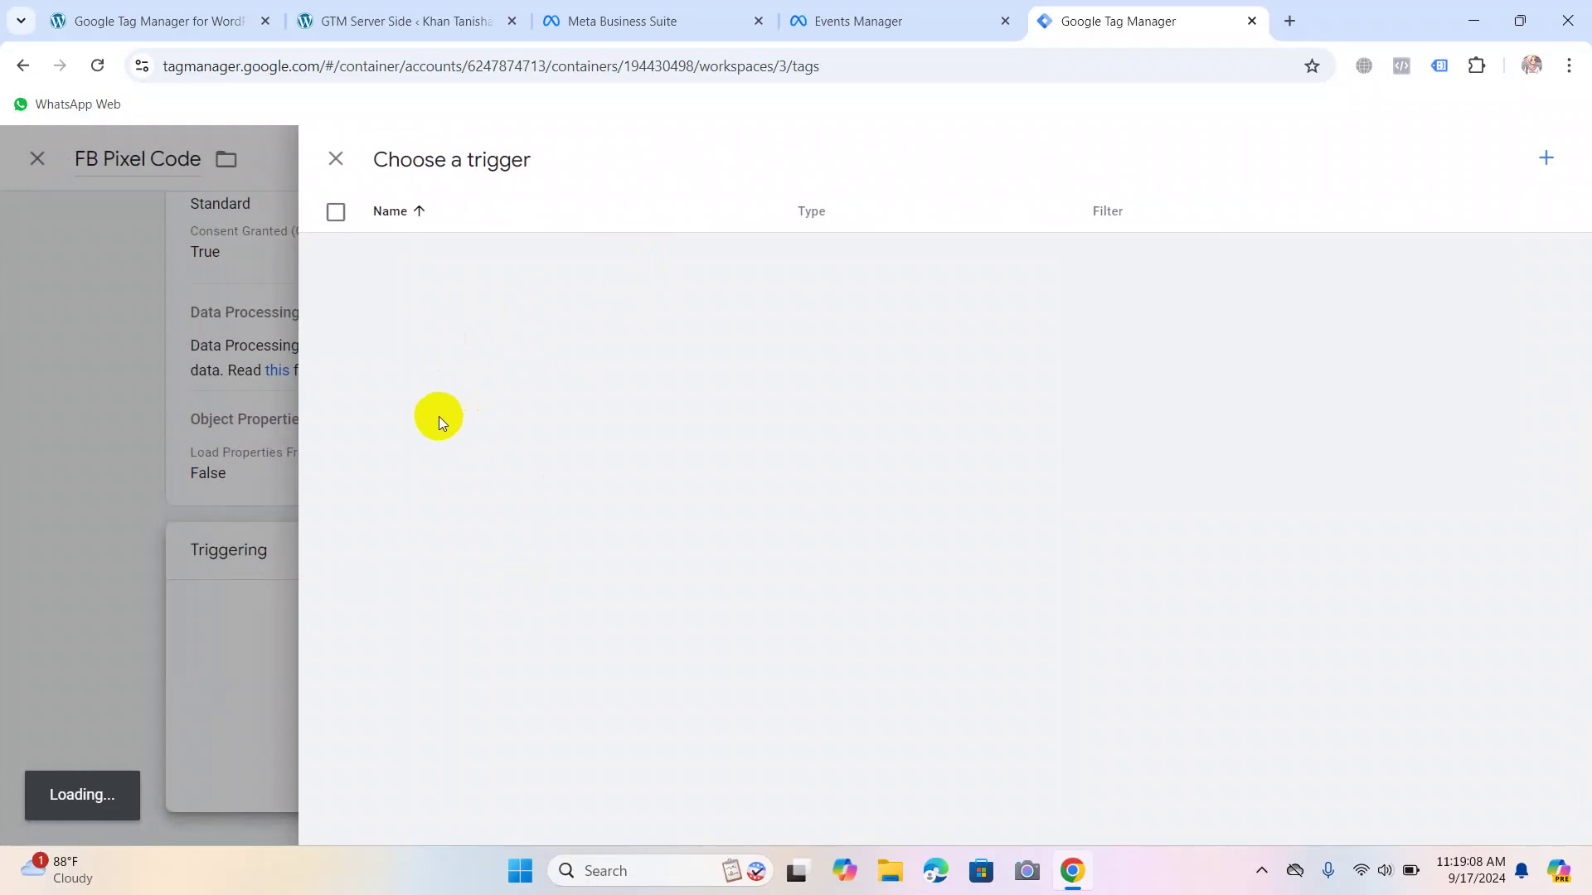
{"action": "left_click", "coordinate": [1544, 156]}
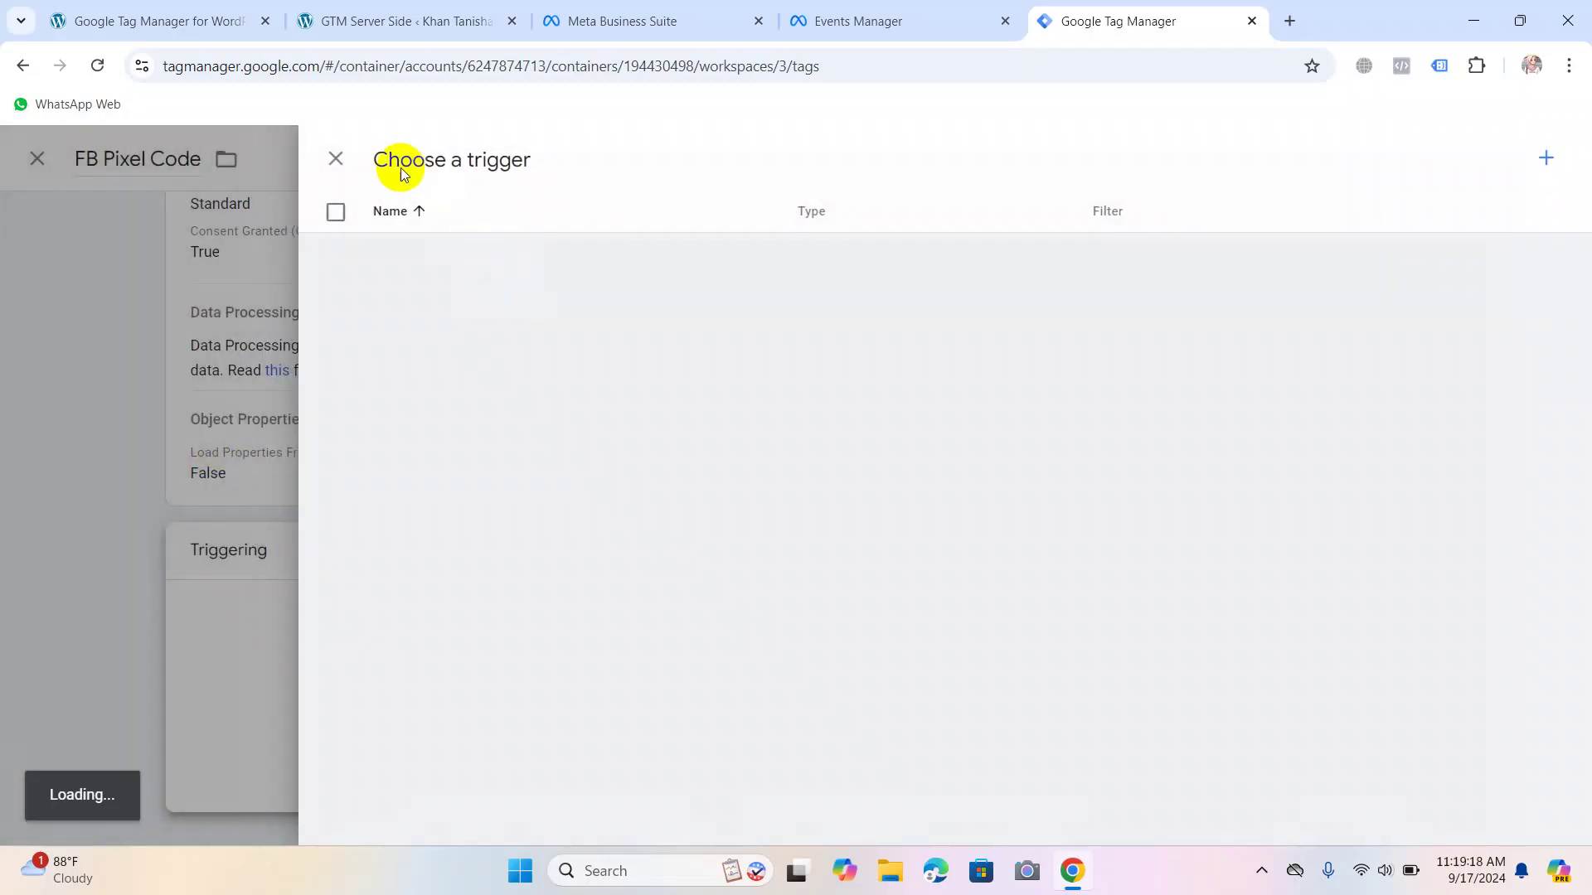
{"action": "left_click", "coordinate": [335, 157]}
{"action": "left_click", "coordinate": [761, 664]}
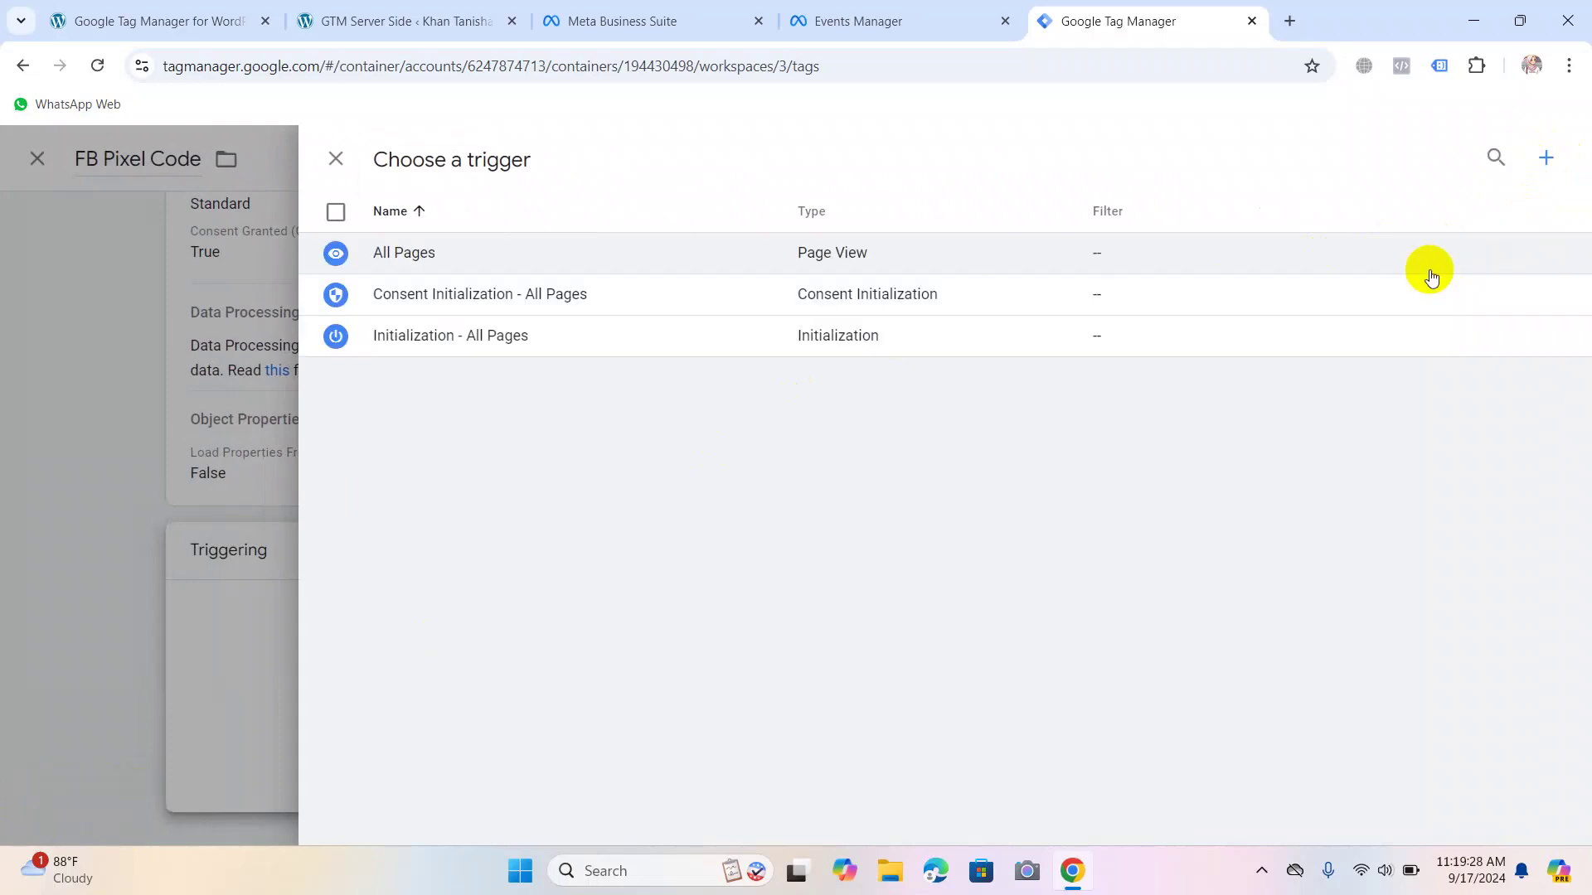
{"action": "left_click", "coordinate": [402, 254]}
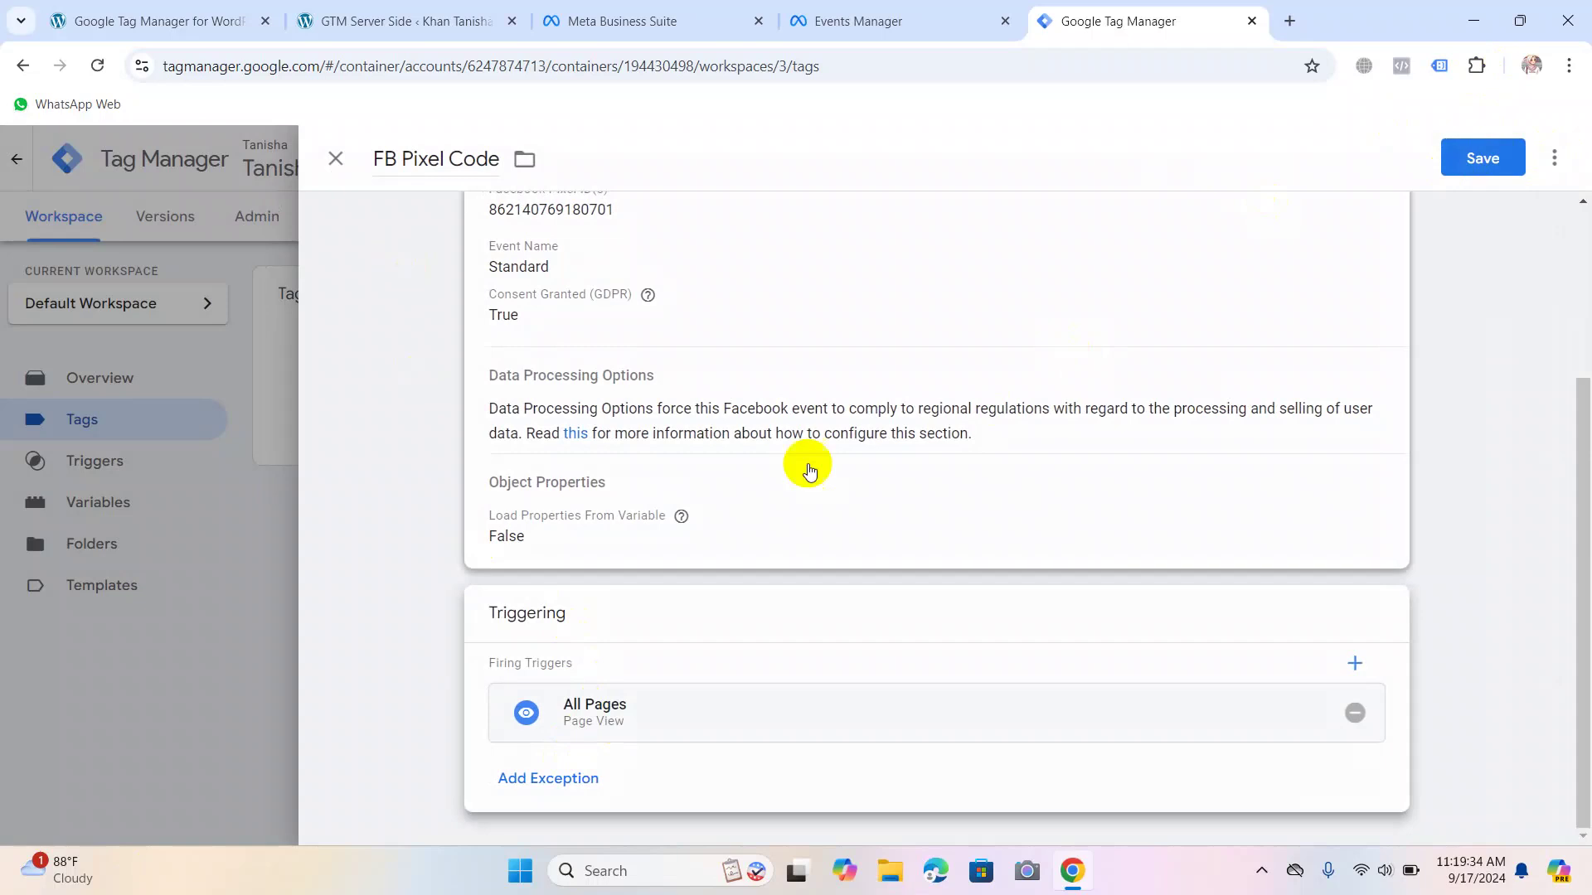
{"action": "scroll", "coordinate": [803, 462], "scroll_direction": "up", "scroll_amount": 3}
{"action": "left_click", "coordinate": [1479, 151]}
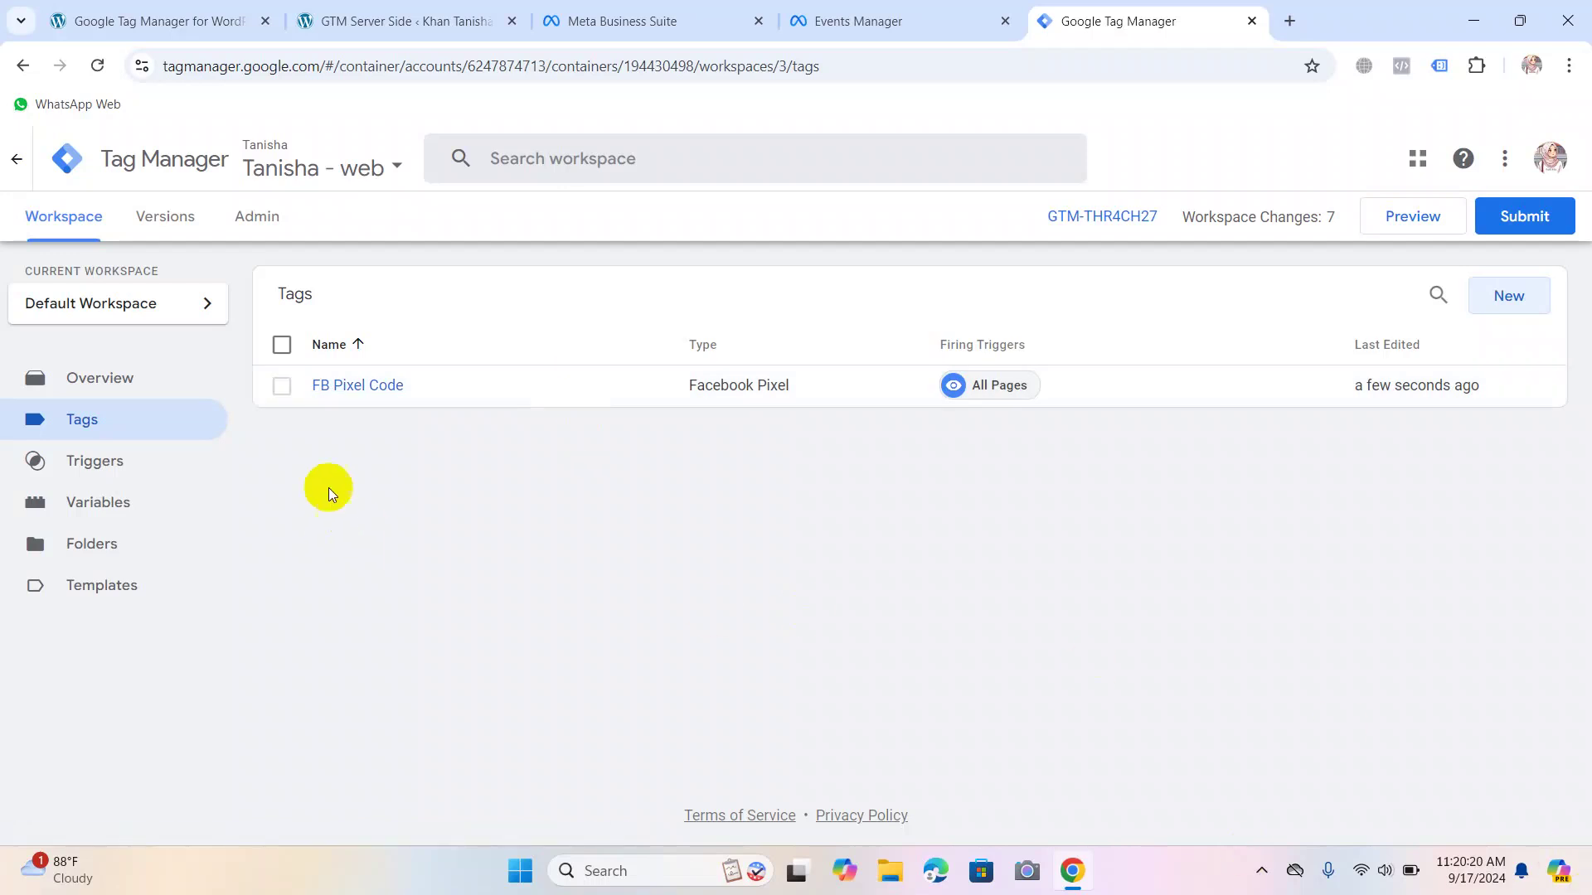
Create another new tag in the container and name it "FB view_cart Tag".
{"action": "left_click", "coordinate": [1542, 298]}
{"action": "left_click", "coordinate": [1507, 300]}
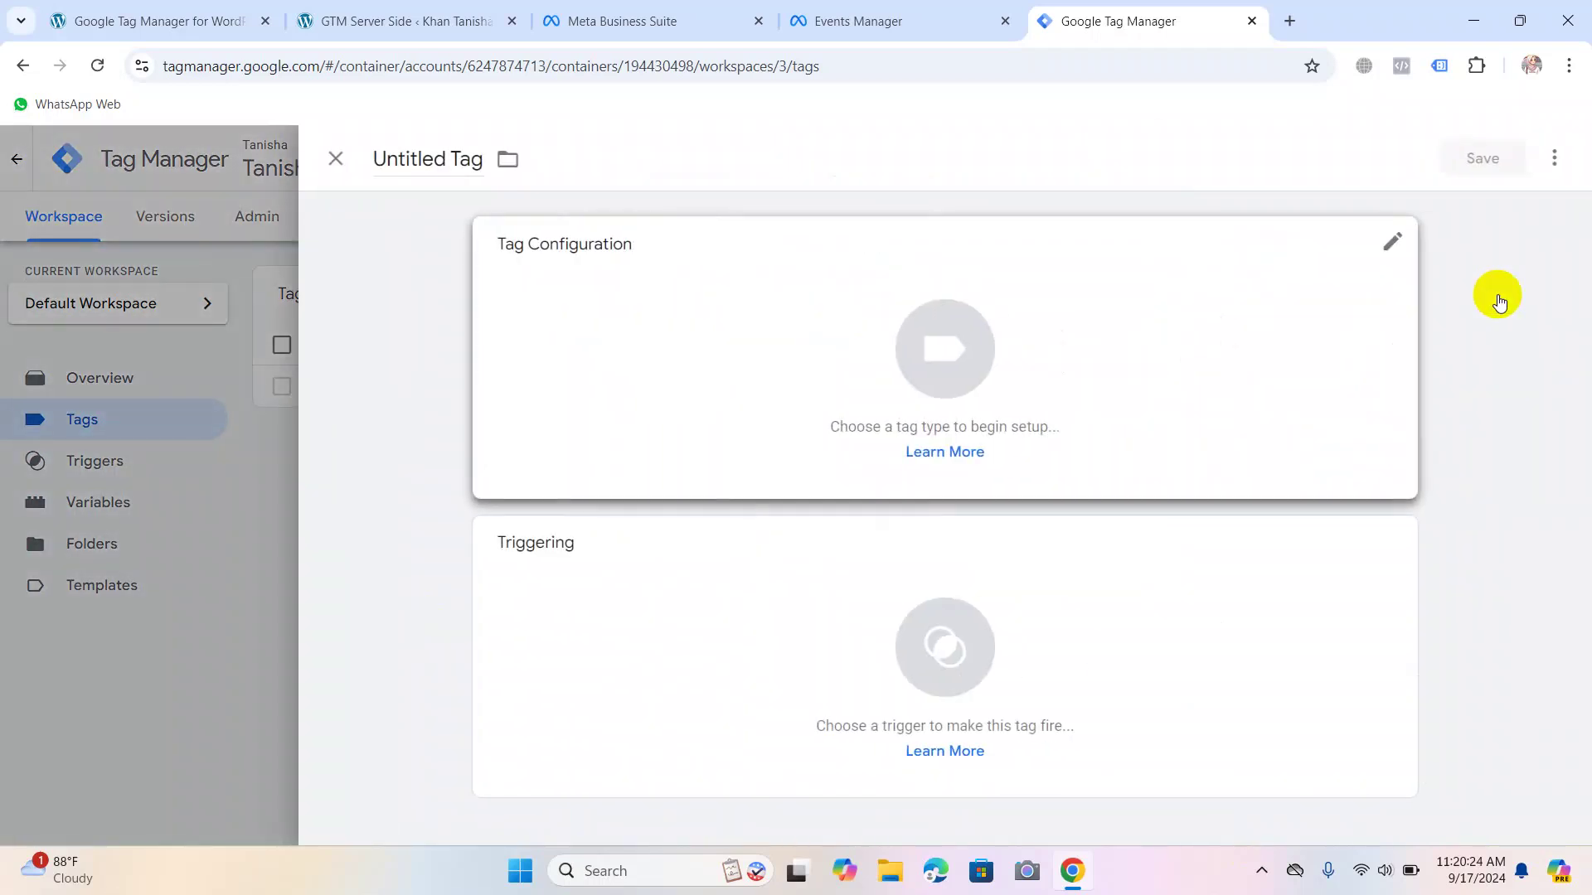
{"action": "left_click", "coordinate": [409, 159]}
{"action": "left_click", "coordinate": [477, 162]}
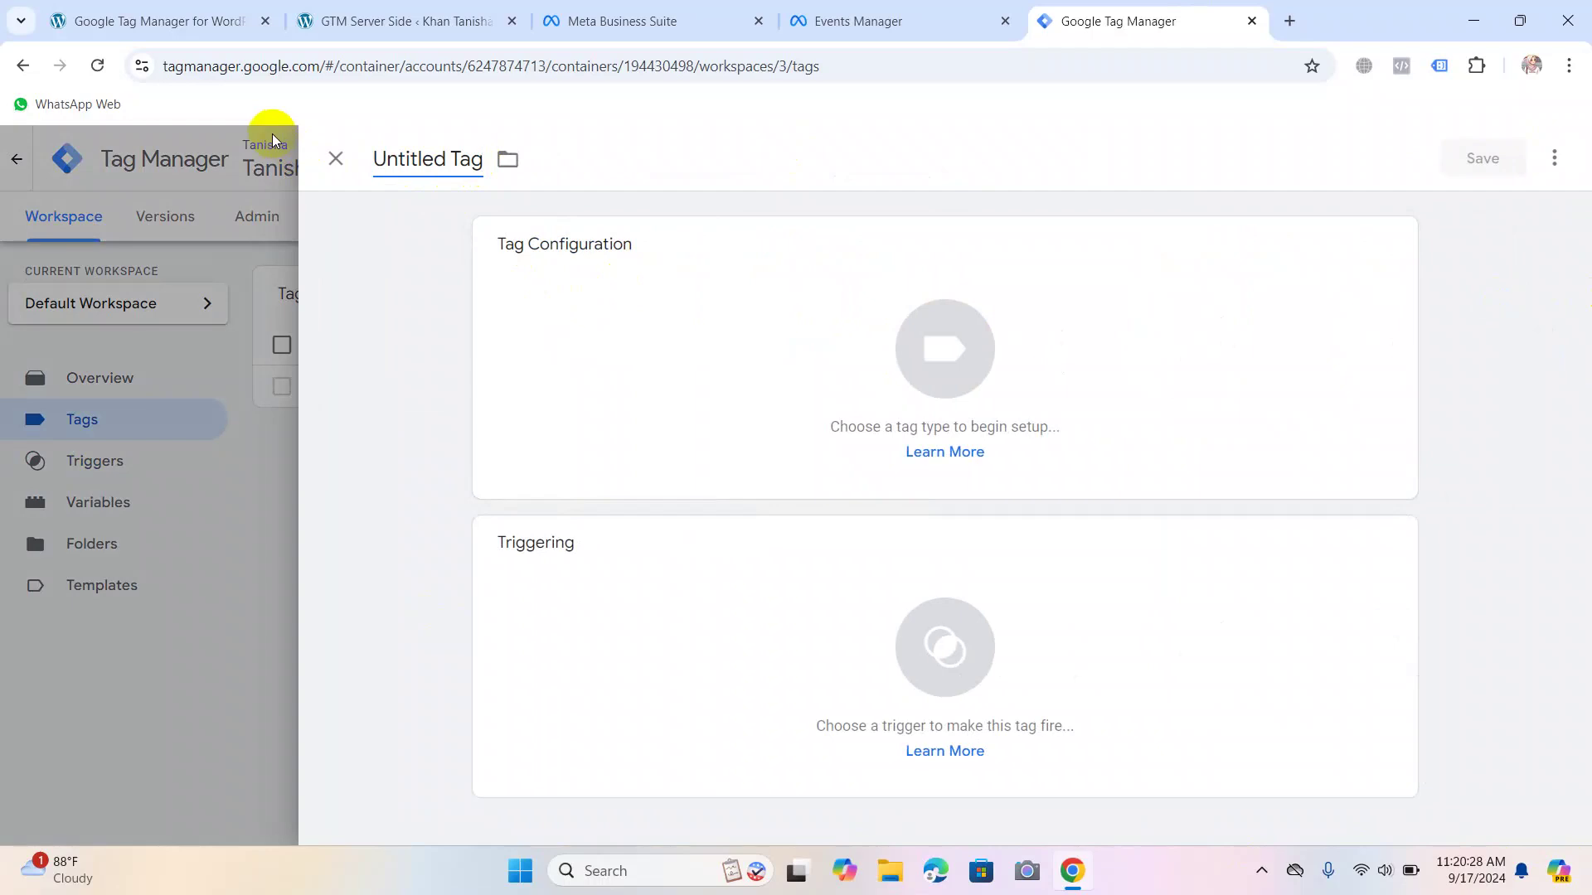
{"action": "key", "text": "ctrl+a"}
{"action": "type", "text": "FB"}
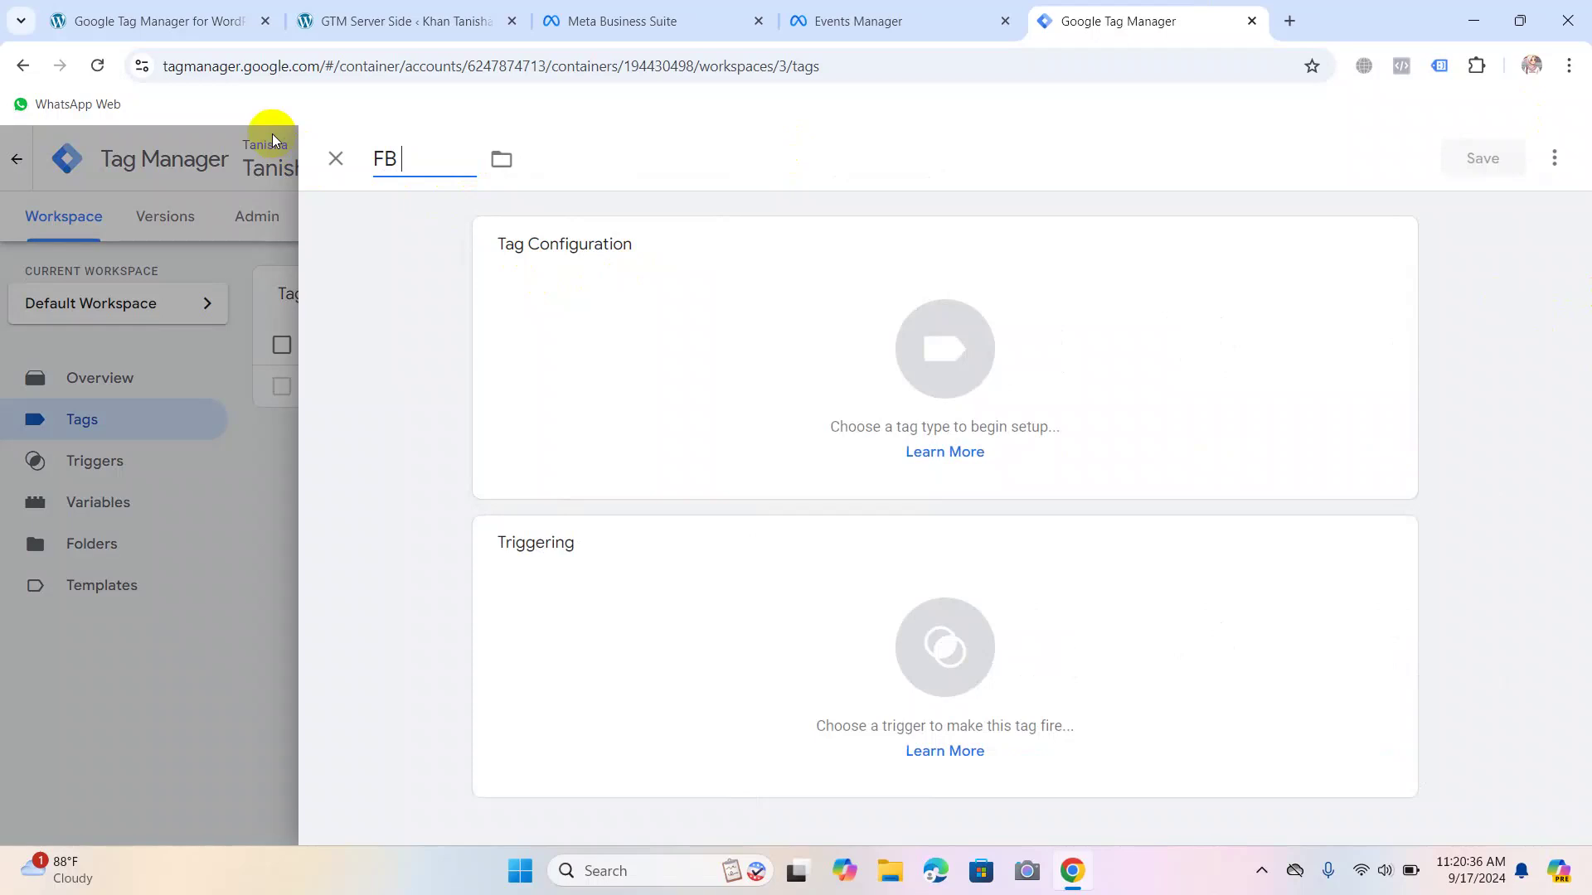
{"action": "type", "text": "view_cart Tag"}
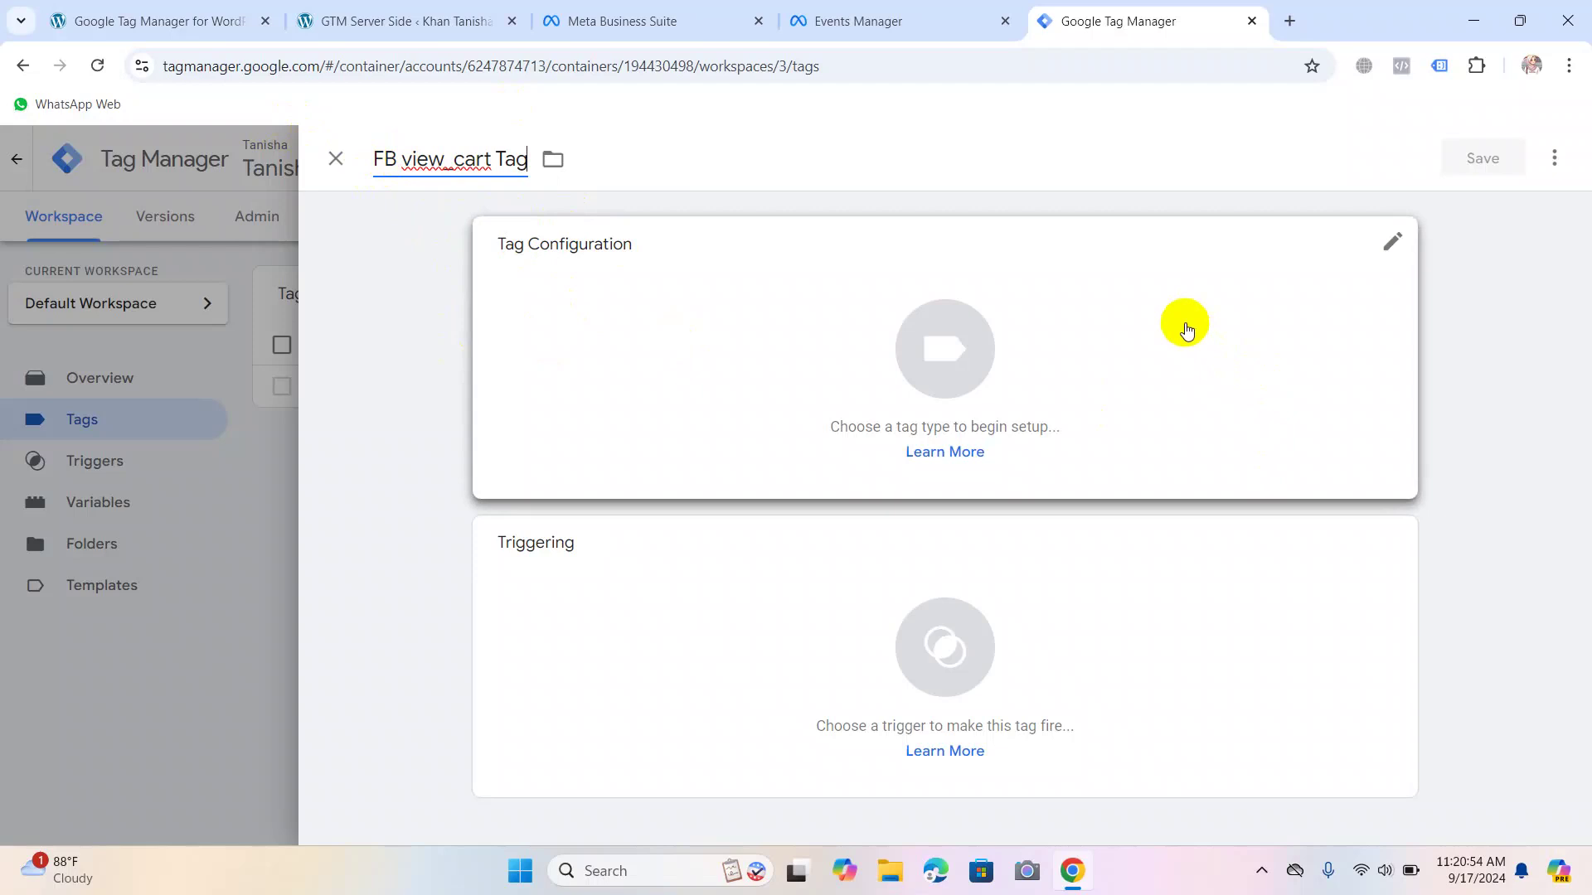
Set the FB view_cart Tag's type to the custom Facebook Pixel template by facebookarchive.
{"action": "left_click", "coordinate": [1186, 329]}
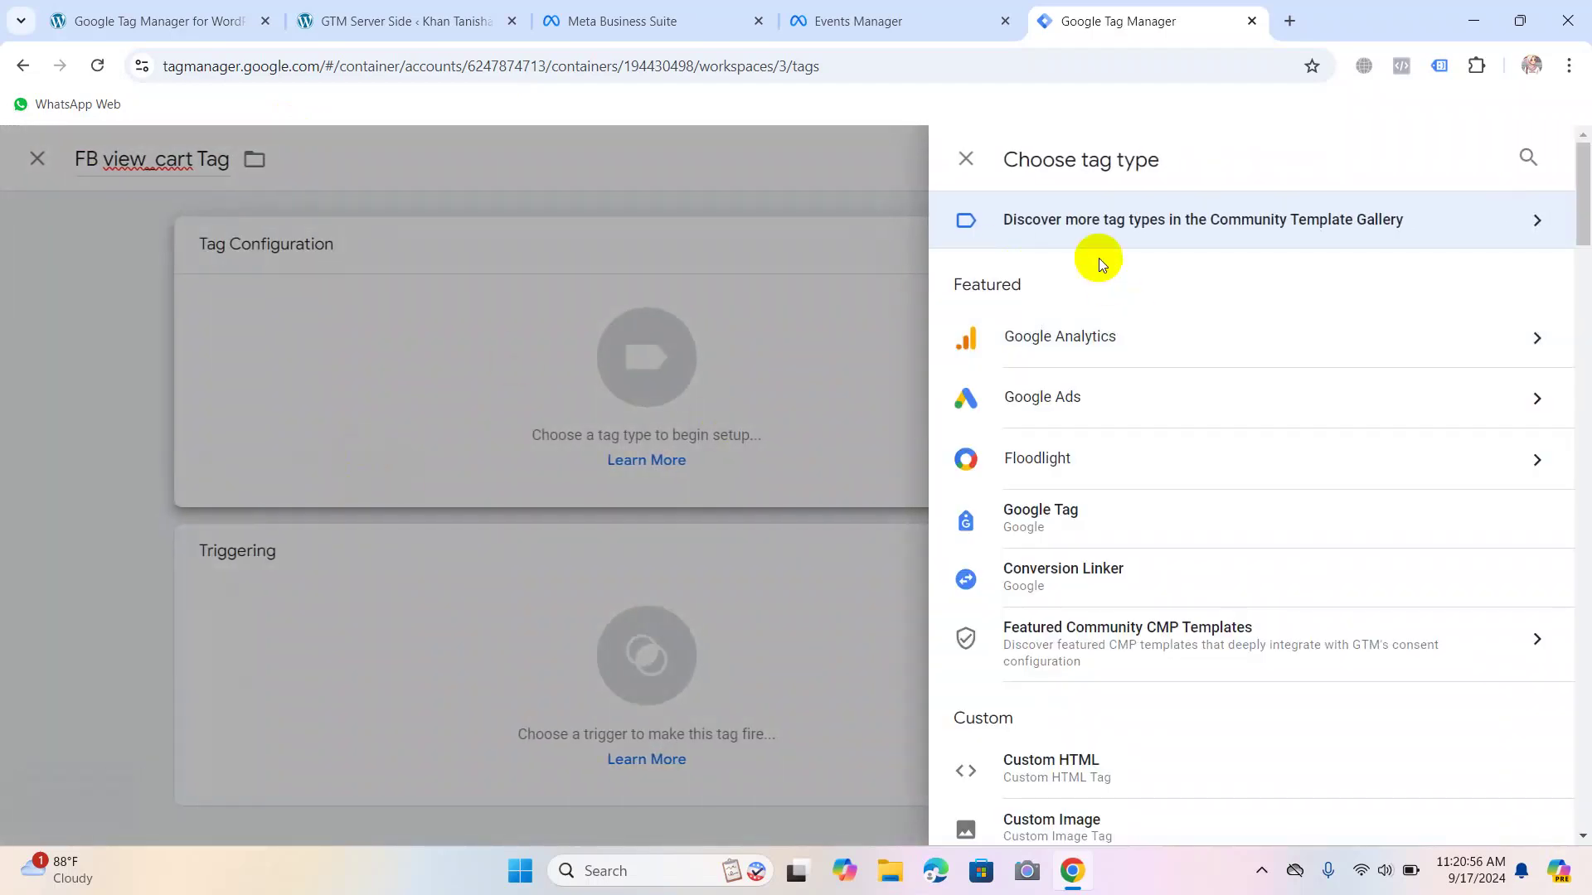
{"action": "scroll", "coordinate": [1101, 464], "scroll_direction": "down", "scroll_amount": 1}
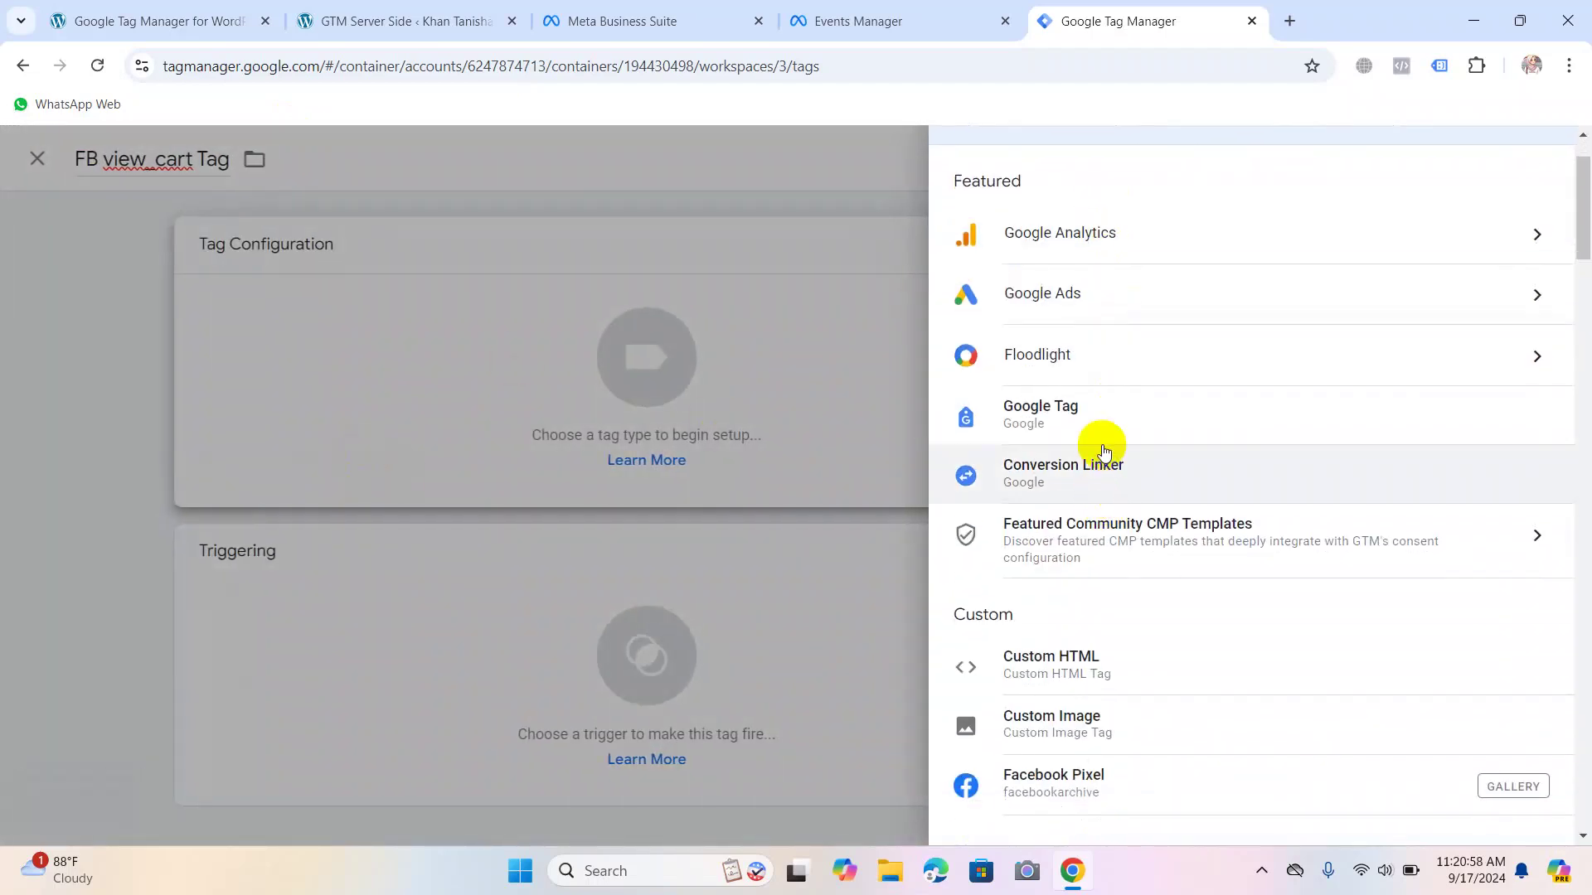
{"action": "scroll", "coordinate": [1102, 452], "scroll_direction": "down", "scroll_amount": 3}
{"action": "left_click", "coordinate": [1093, 466]}
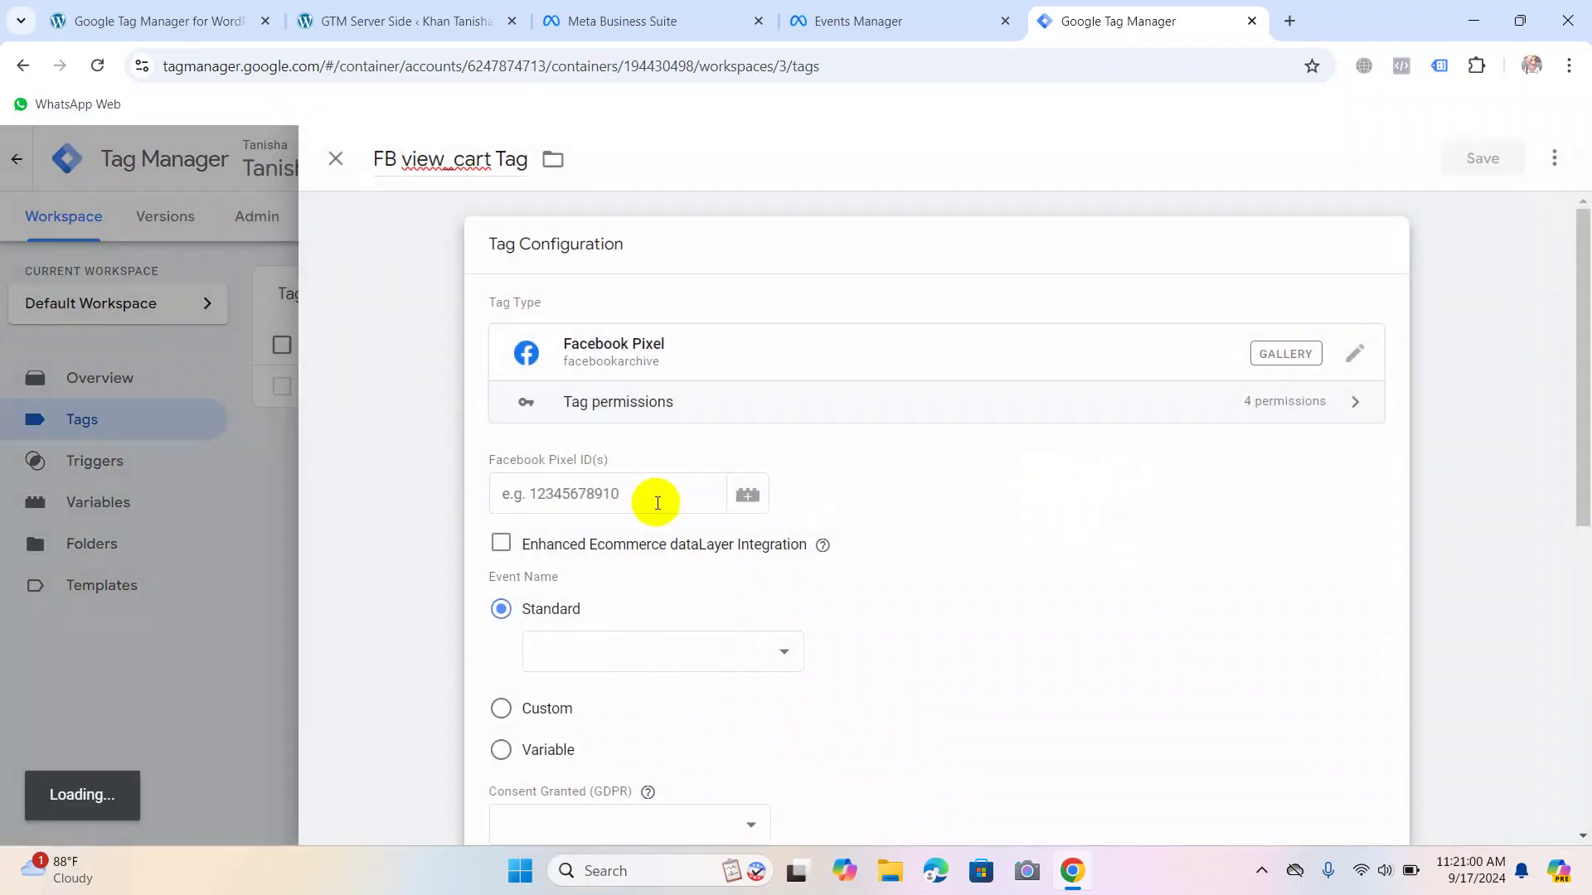
Paste the copied dataset ID as the FB view_cart Tag's Facebook Pixel ID.
{"action": "left_click", "coordinate": [590, 470]}
{"action": "left_click", "coordinate": [747, 469]}
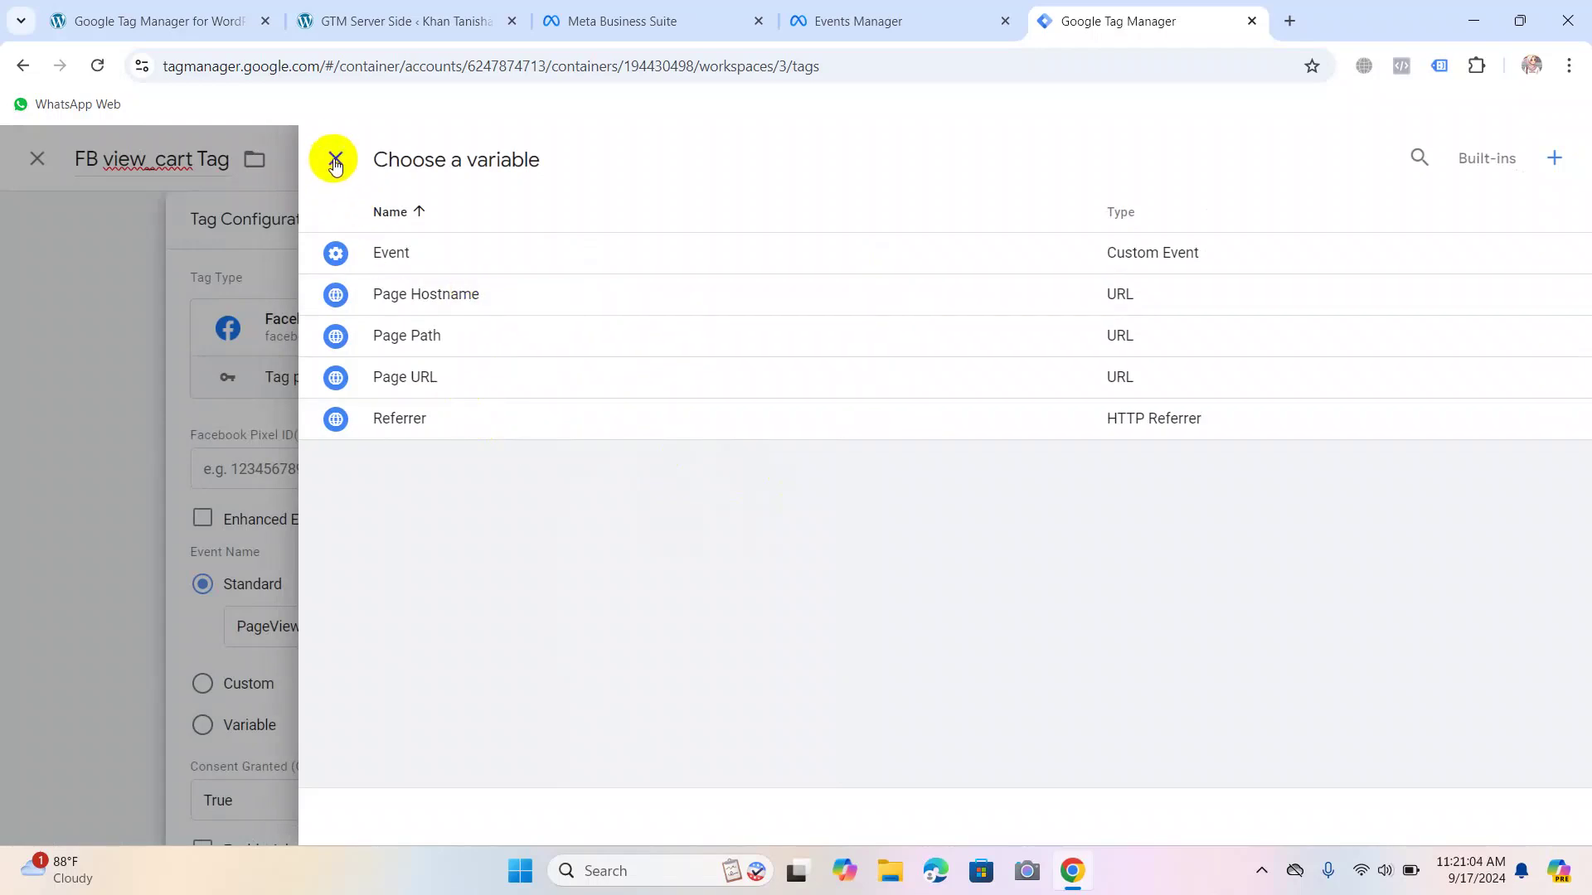
{"action": "left_click", "coordinate": [335, 162]}
{"action": "left_click", "coordinate": [613, 468]}
{"action": "key", "text": "ctrl+v"}
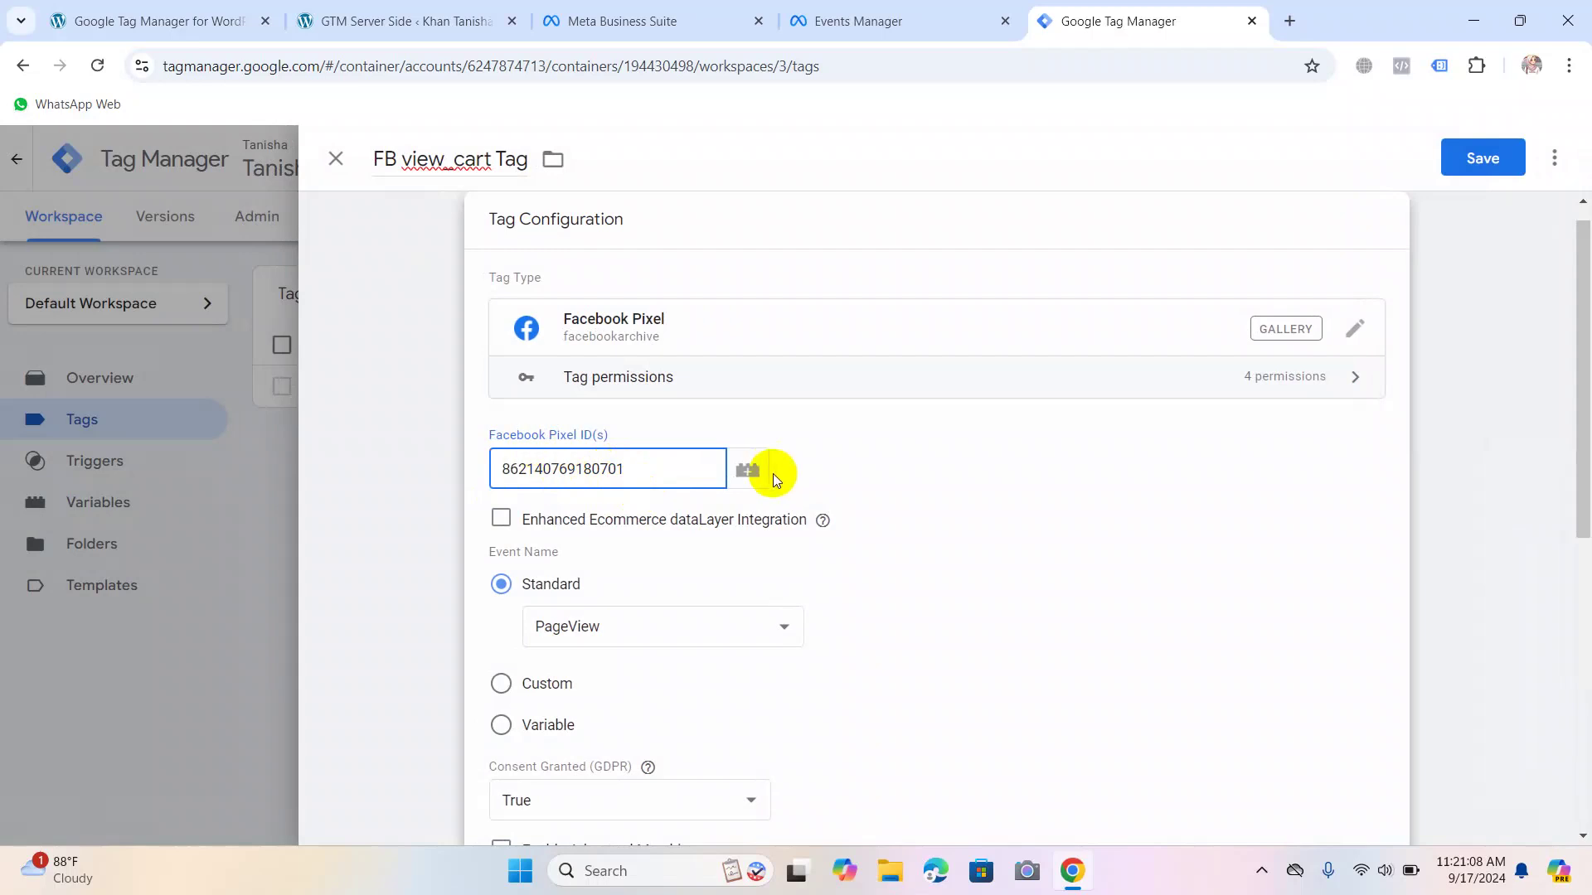
Start a new variable for the tag's Facebook Pixel ID and set its type to Constant.
{"action": "left_click", "coordinate": [747, 469]}
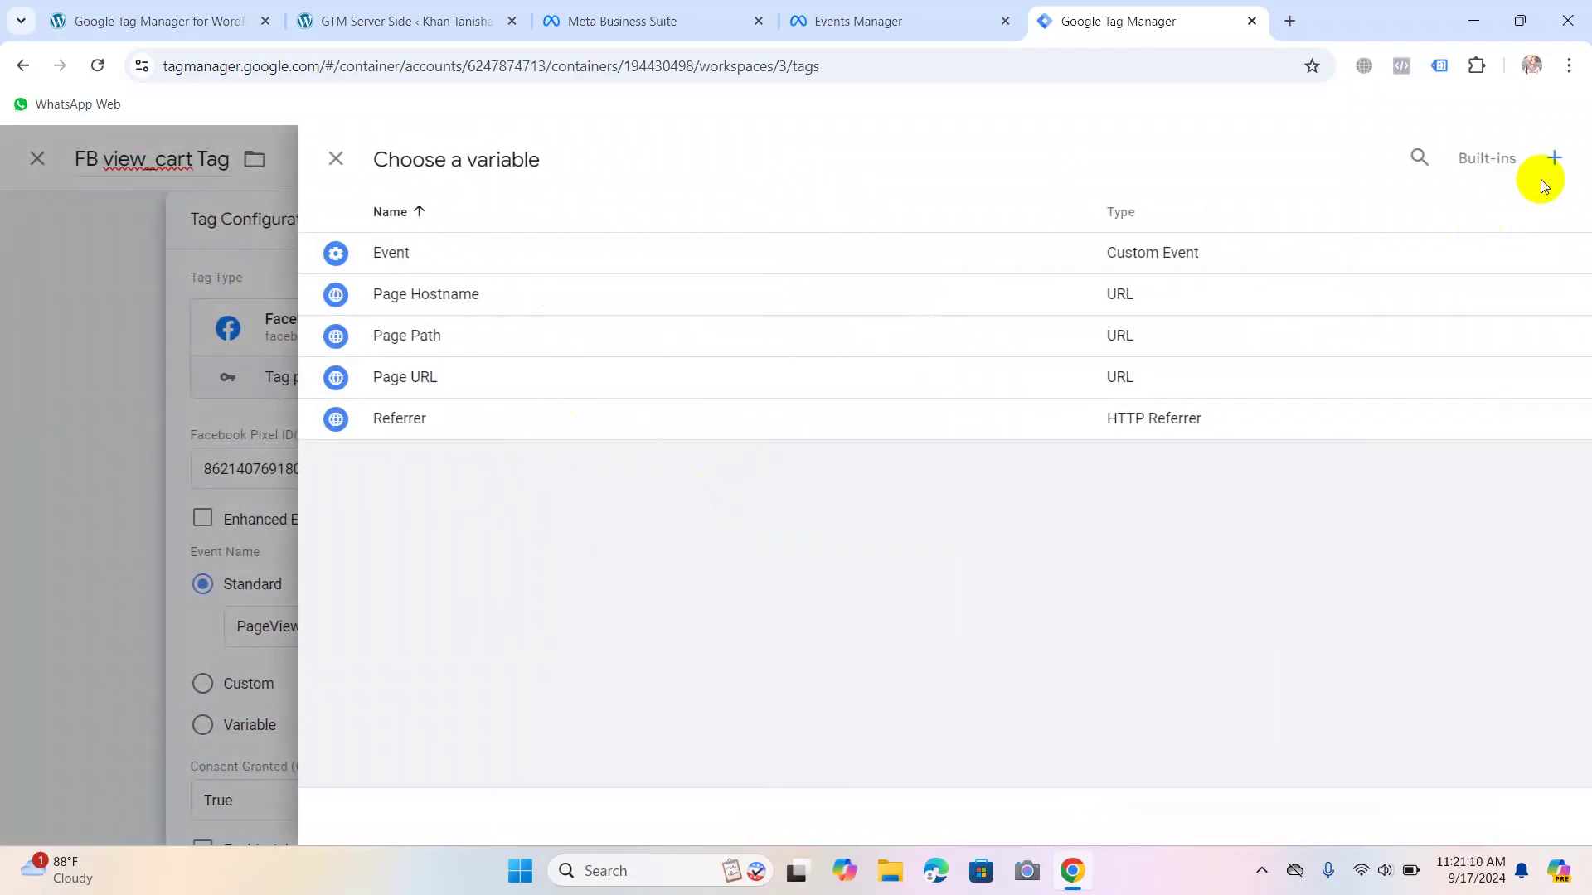
{"action": "left_click", "coordinate": [1542, 180]}
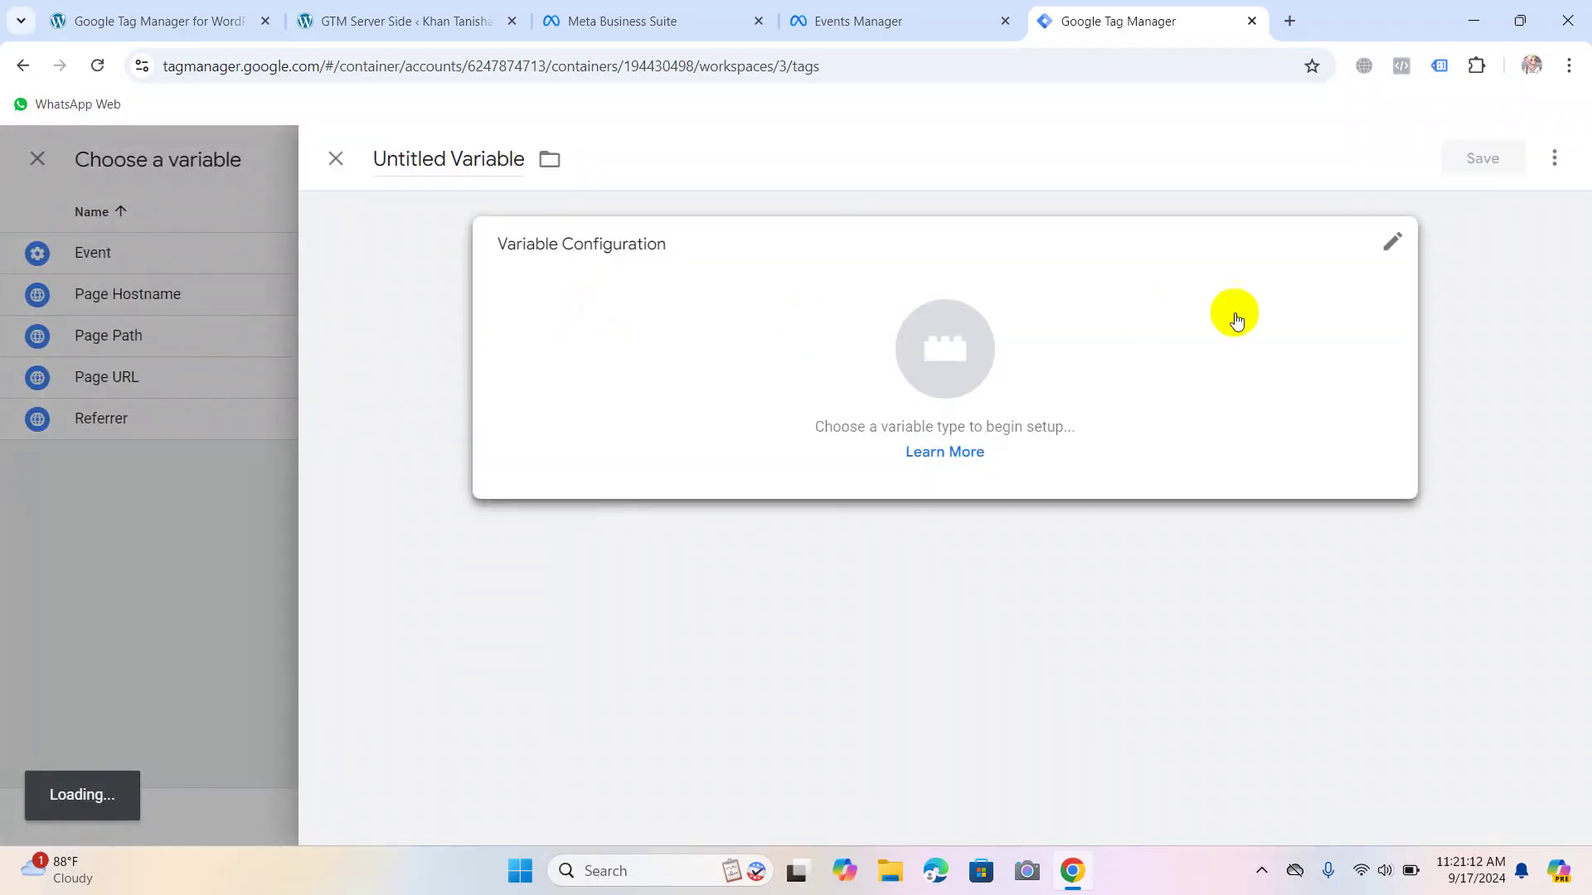
{"action": "left_click", "coordinate": [1234, 317]}
{"action": "scroll", "coordinate": [1082, 464], "scroll_direction": "down", "scroll_amount": 3}
{"action": "scroll", "coordinate": [1078, 512], "scroll_direction": "down", "scroll_amount": 10}
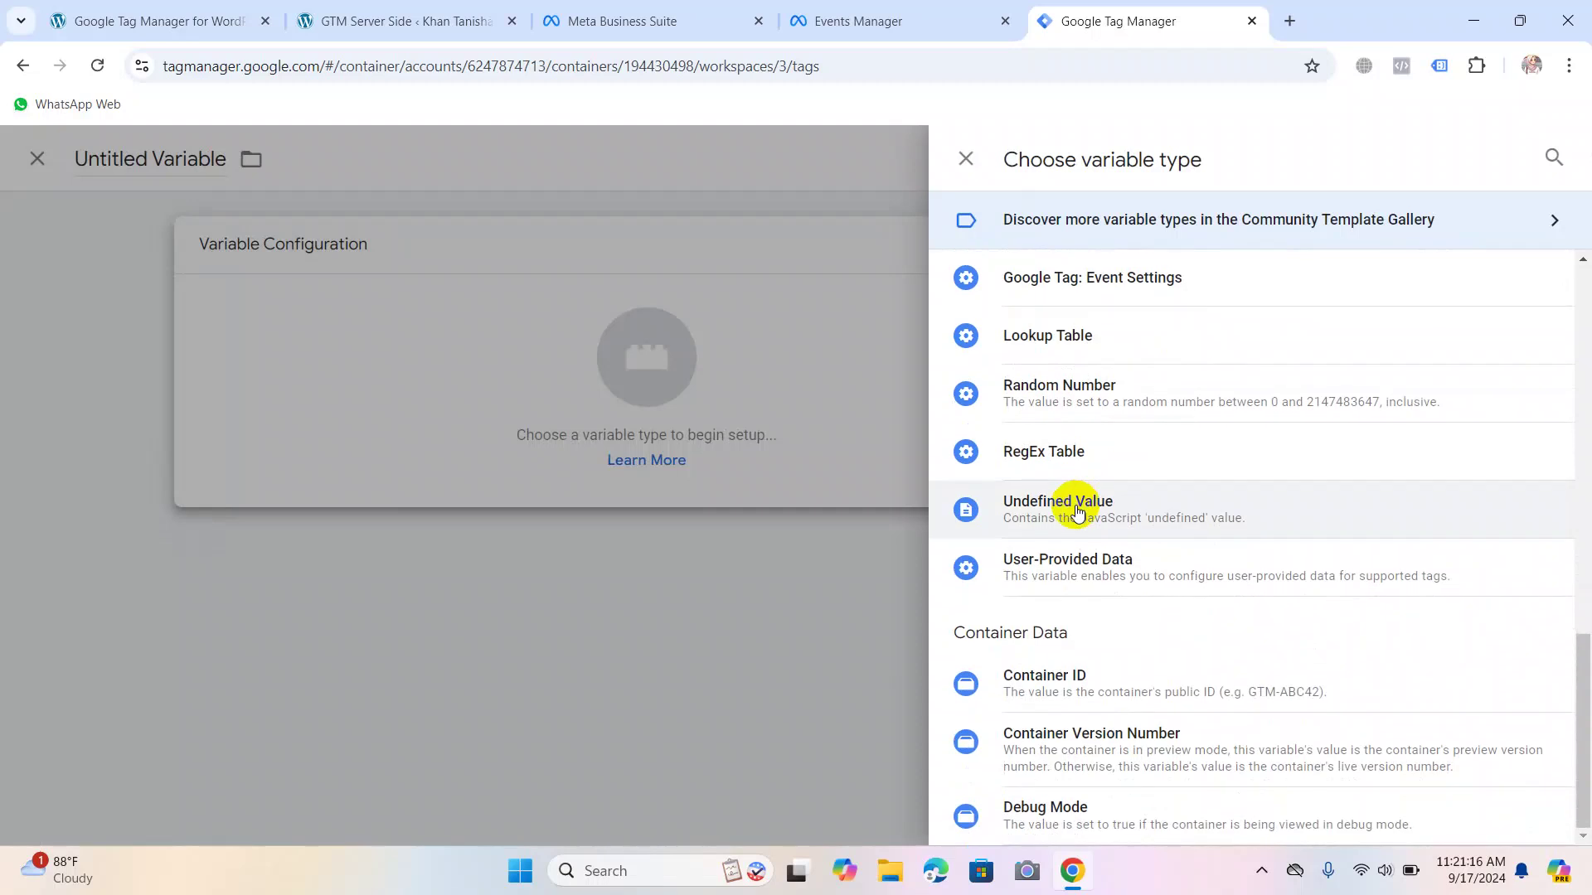
{"action": "scroll", "coordinate": [1086, 607], "scroll_direction": "up", "scroll_amount": 10}
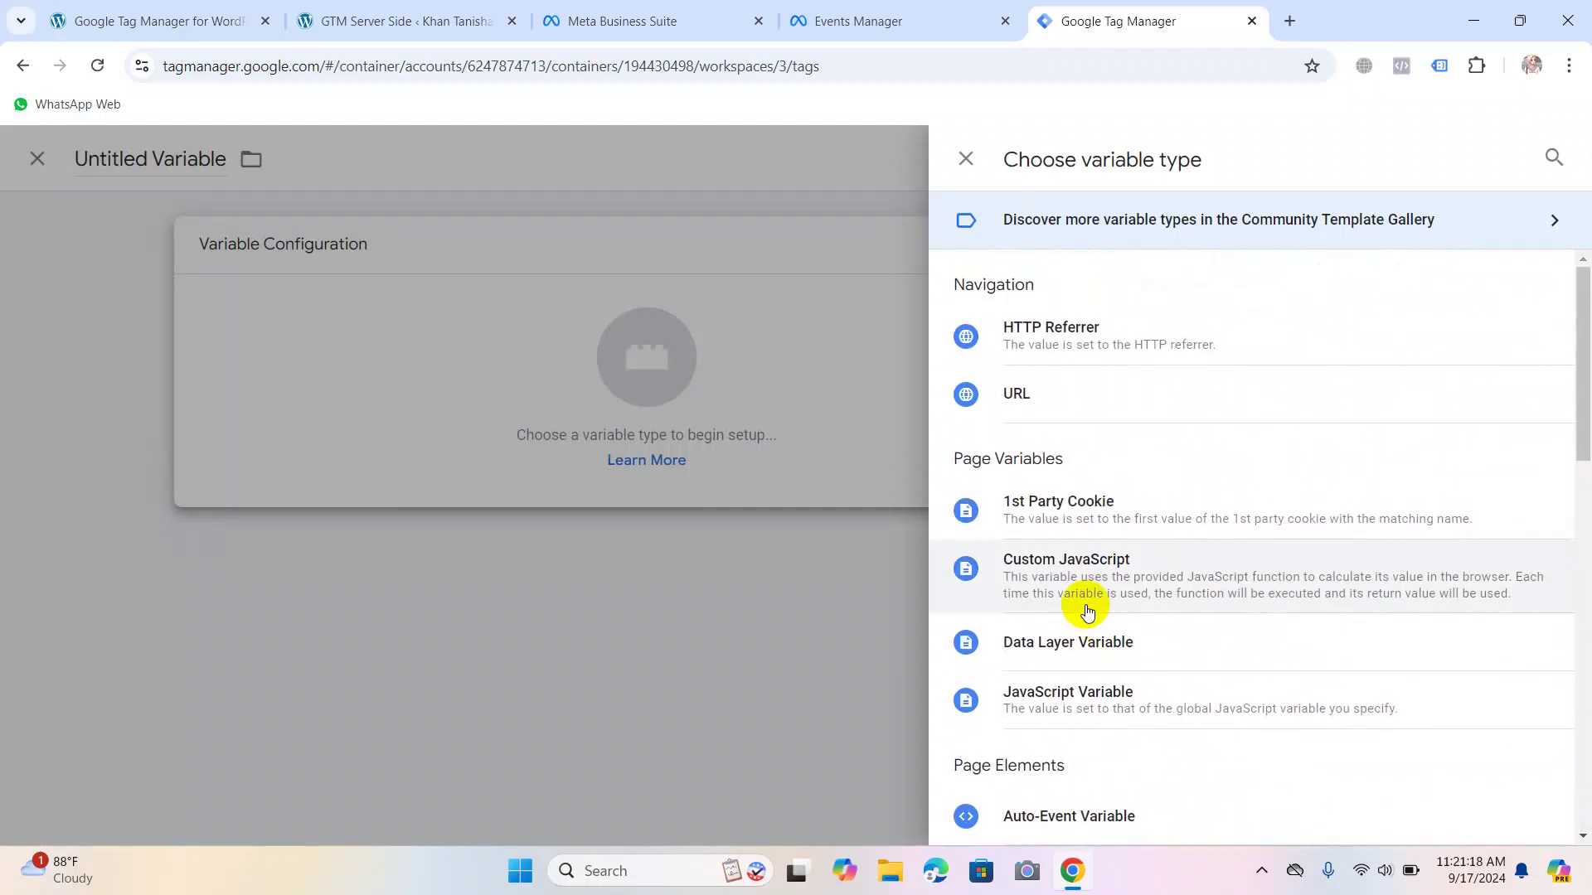
{"action": "scroll", "coordinate": [1057, 489], "scroll_direction": "down", "scroll_amount": 1}
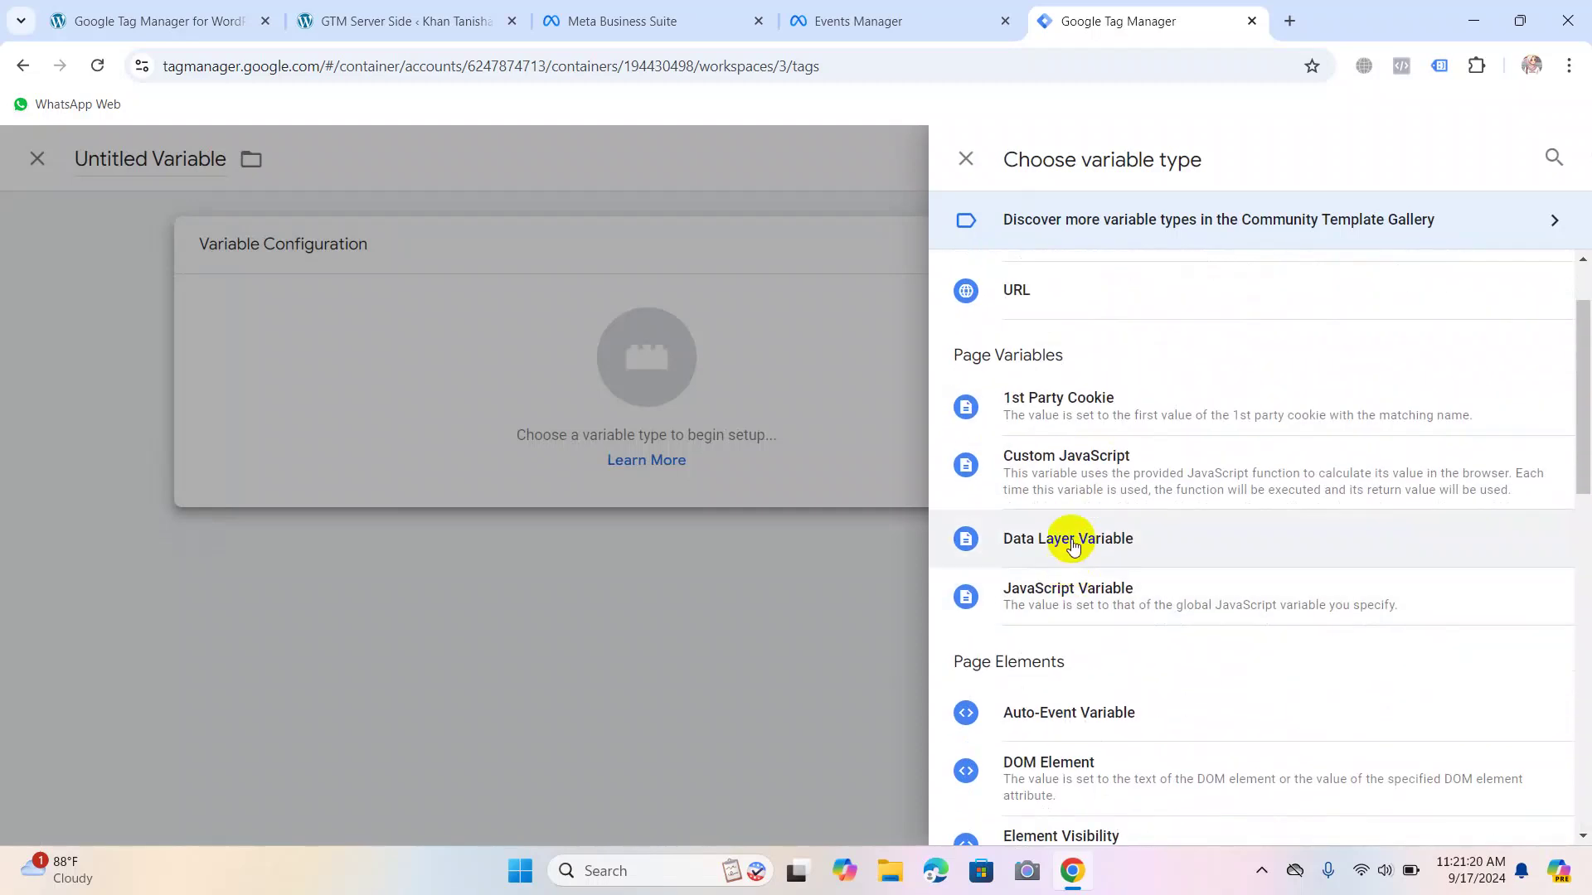
{"action": "scroll", "coordinate": [1076, 605], "scroll_direction": "down", "scroll_amount": 5}
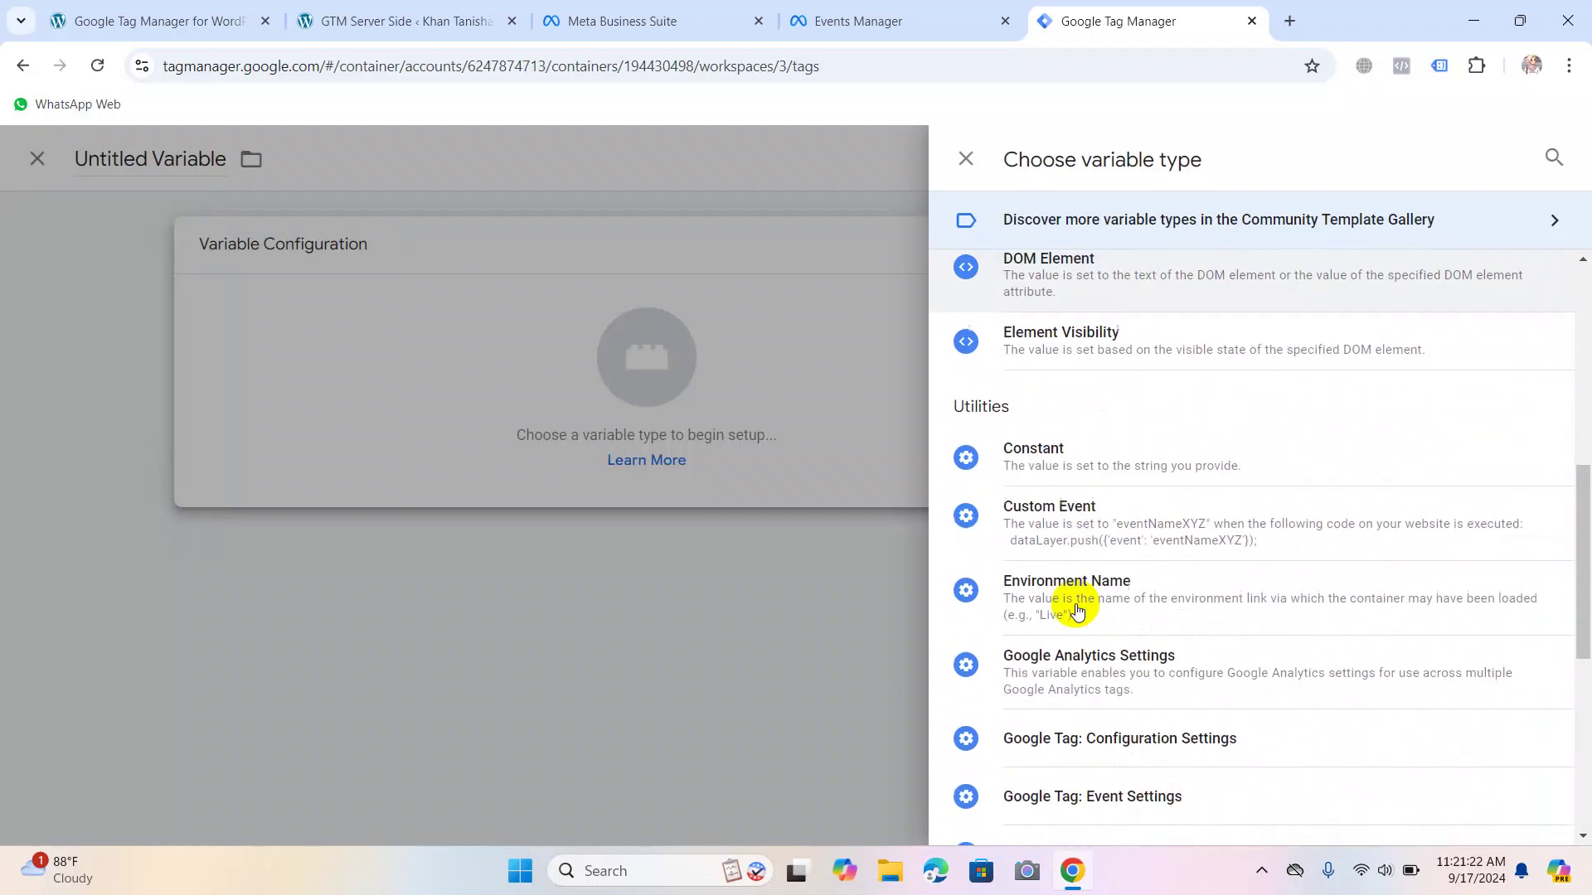
{"action": "scroll", "coordinate": [1066, 604], "scroll_direction": "down", "scroll_amount": 1}
{"action": "left_click", "coordinate": [1040, 342]}
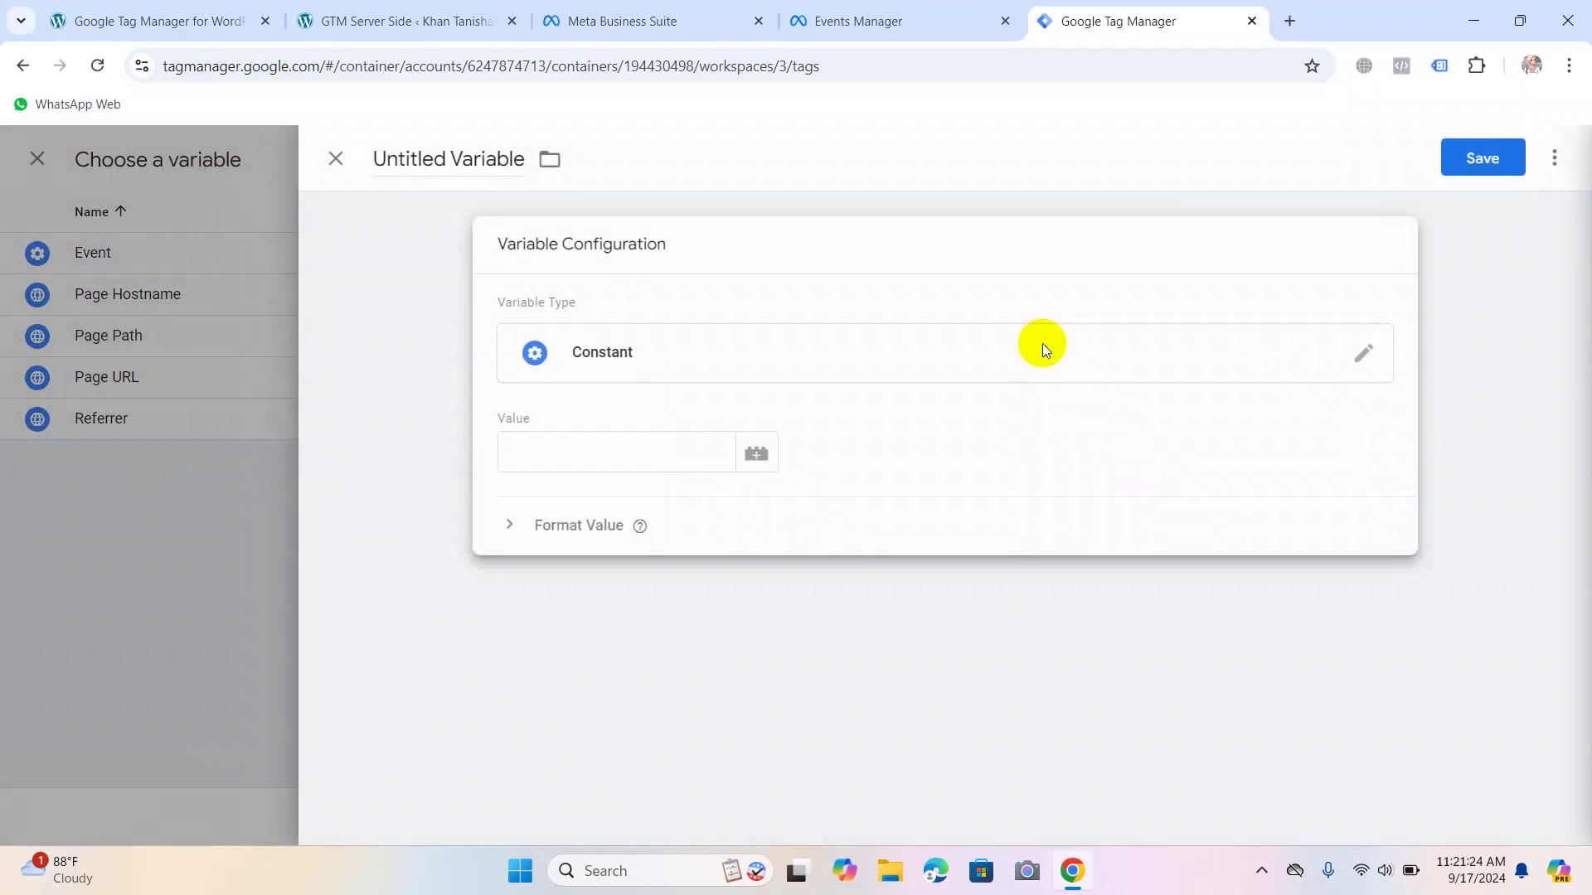
Set the constant variable's value to "FB Pixel Code" and save it under the suggested name.
{"action": "left_click", "coordinate": [600, 461]}
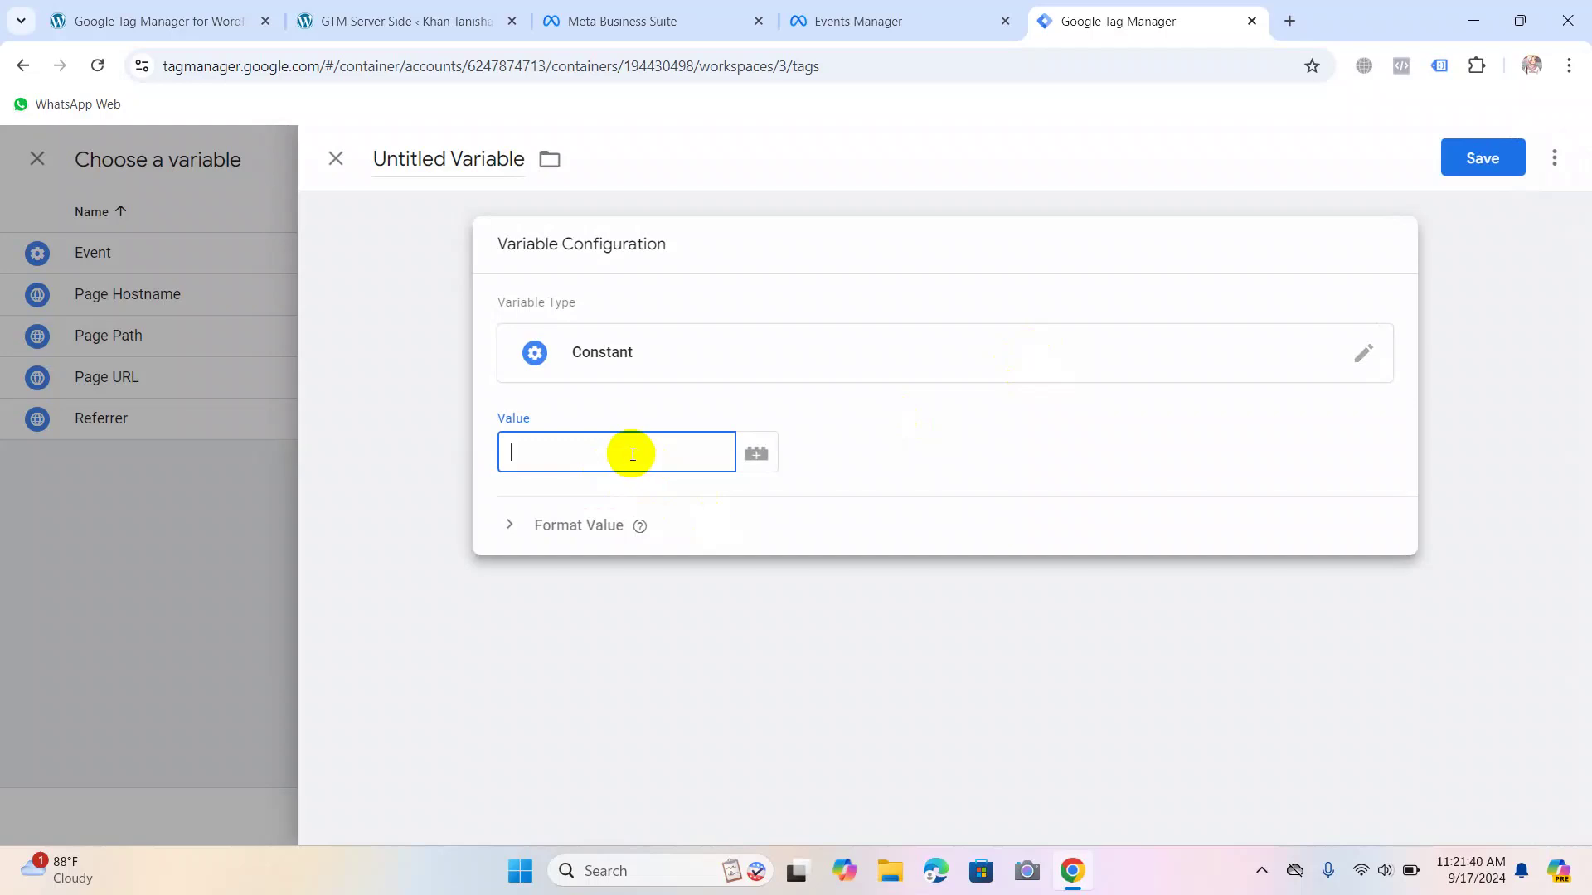
{"action": "type", "text": "FB Pixel Code"}
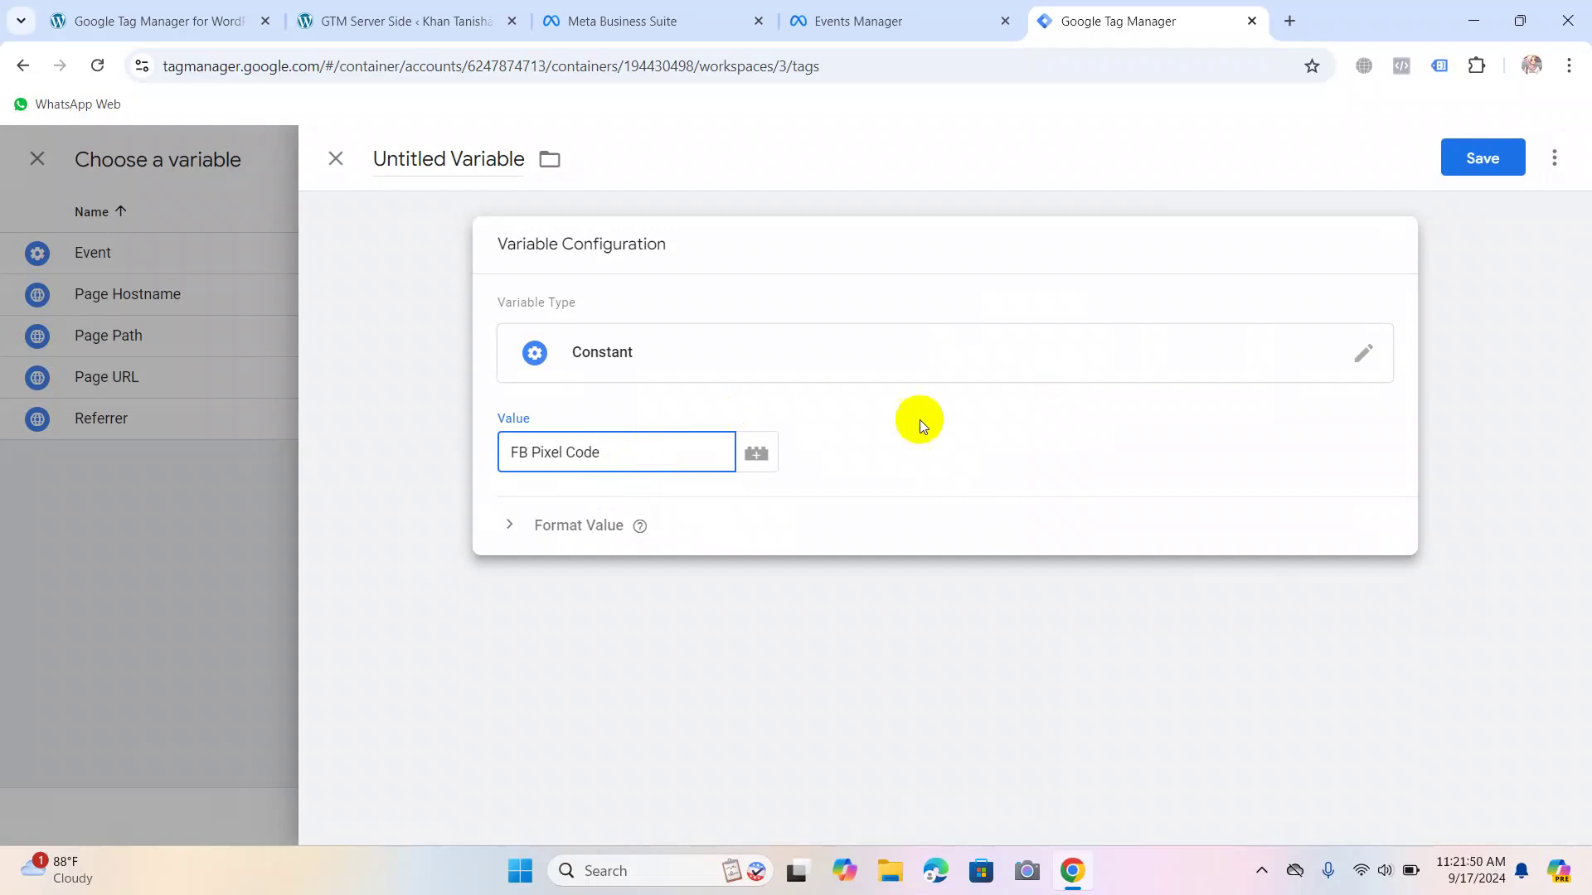
{"action": "left_click", "coordinate": [758, 451]}
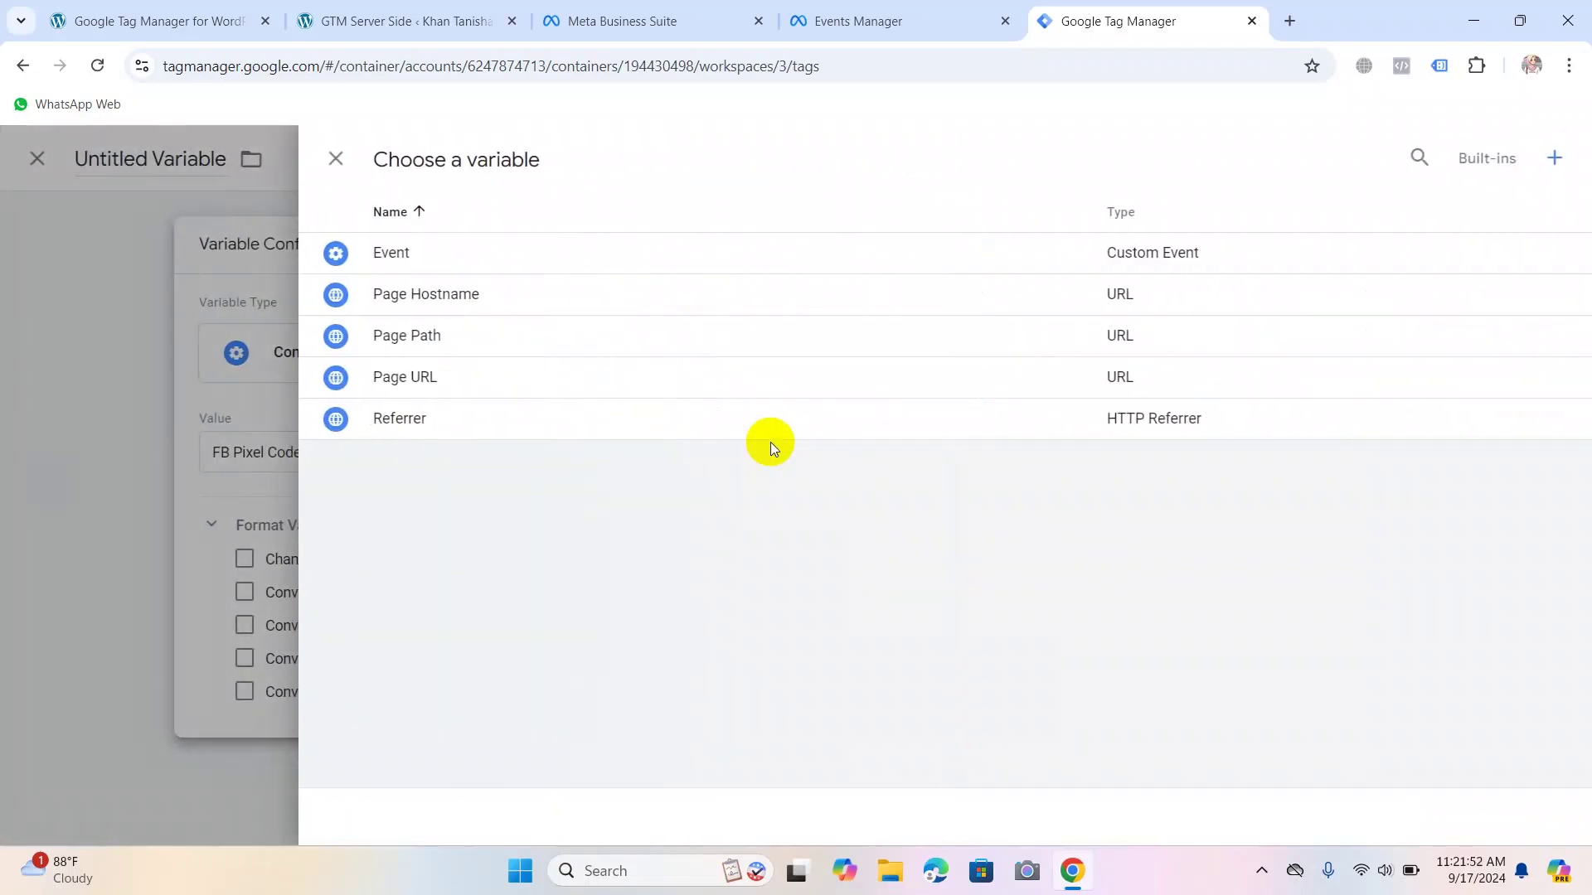
{"action": "left_click", "coordinate": [336, 158]}
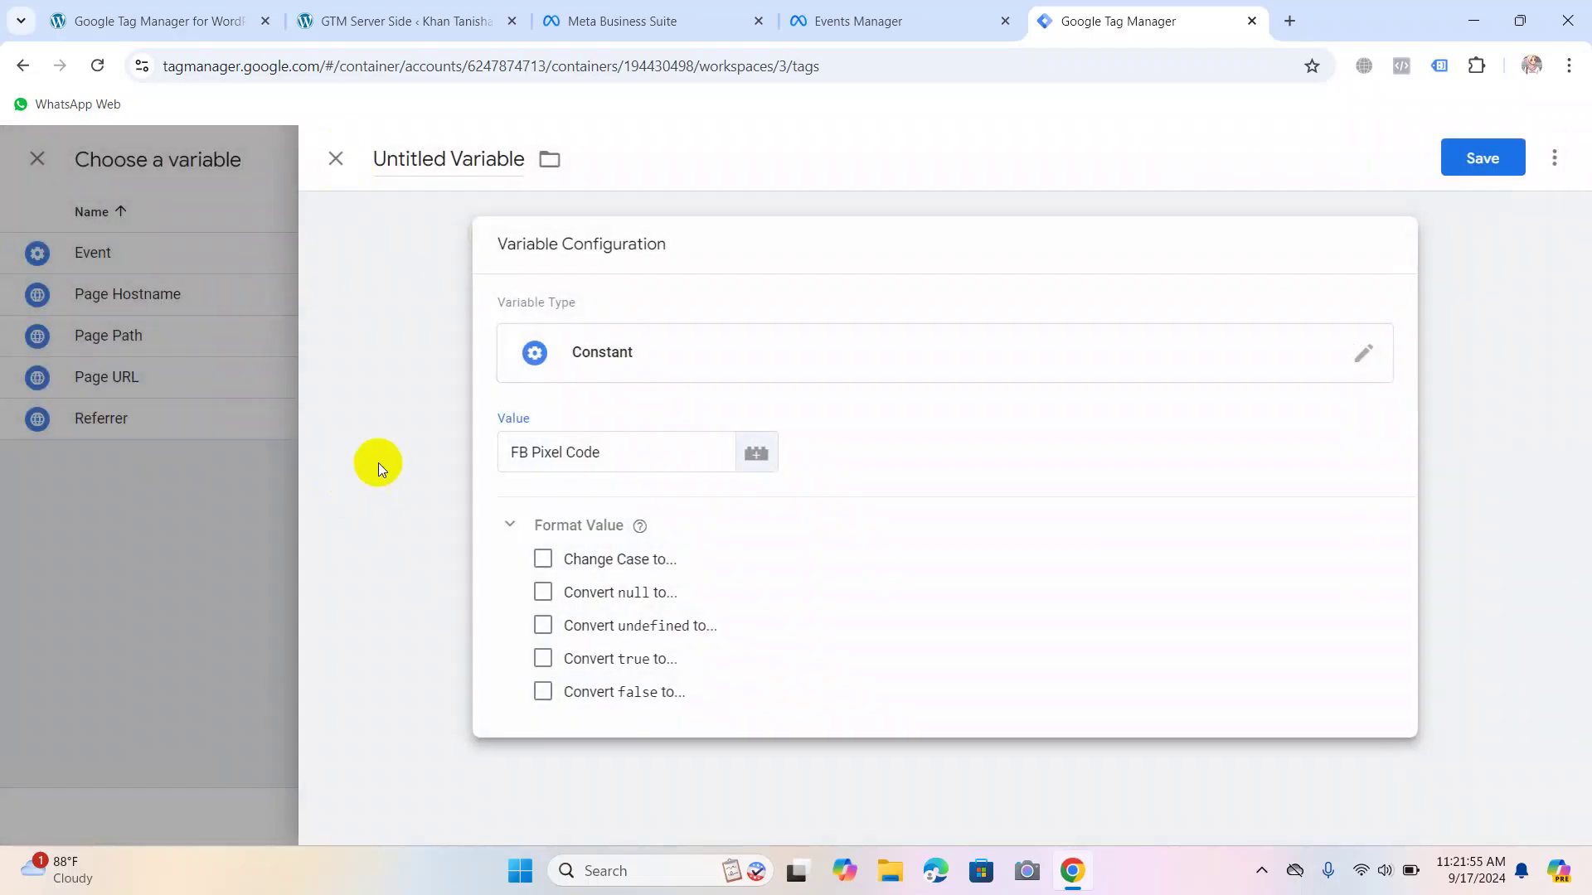
{"action": "left_click", "coordinate": [1489, 157]}
{"action": "left_click", "coordinate": [975, 465]}
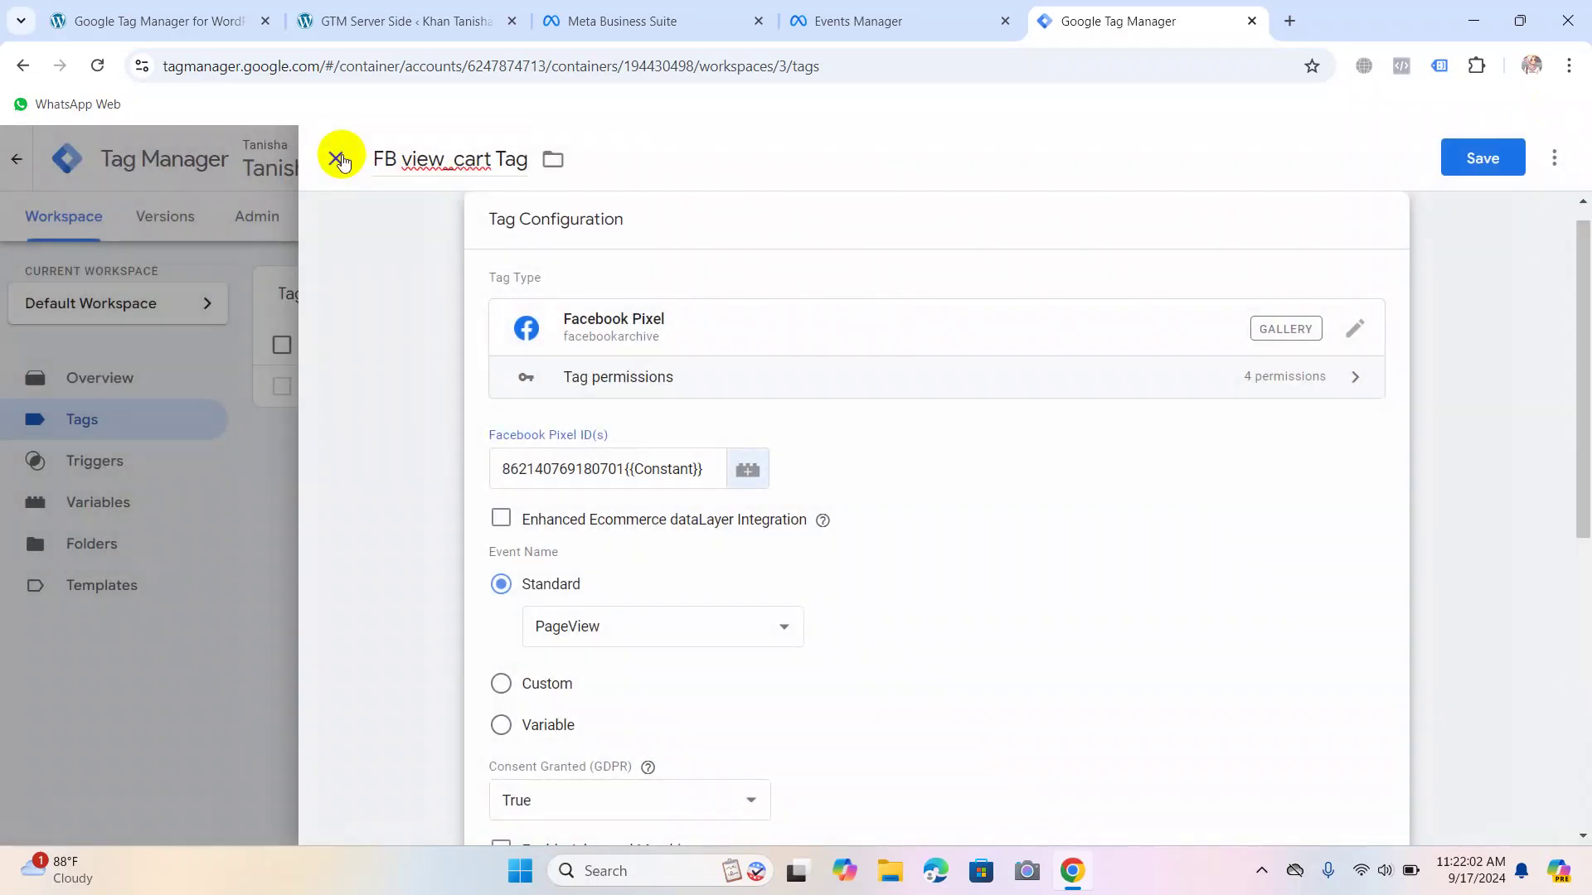
{"action": "left_click", "coordinate": [745, 470]}
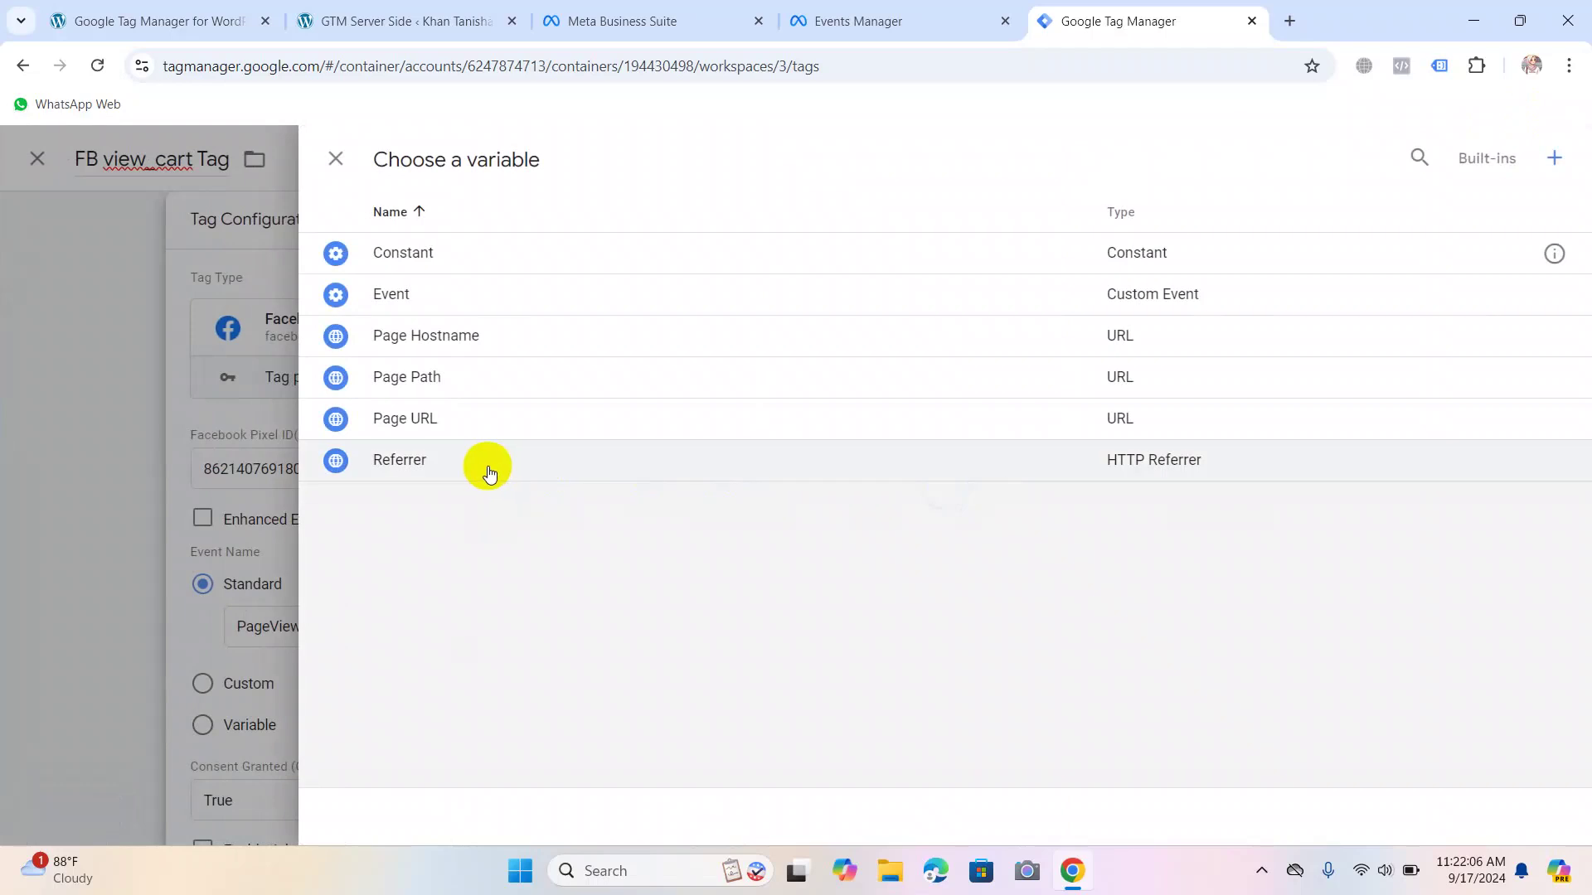
{"action": "left_click", "coordinate": [336, 158]}
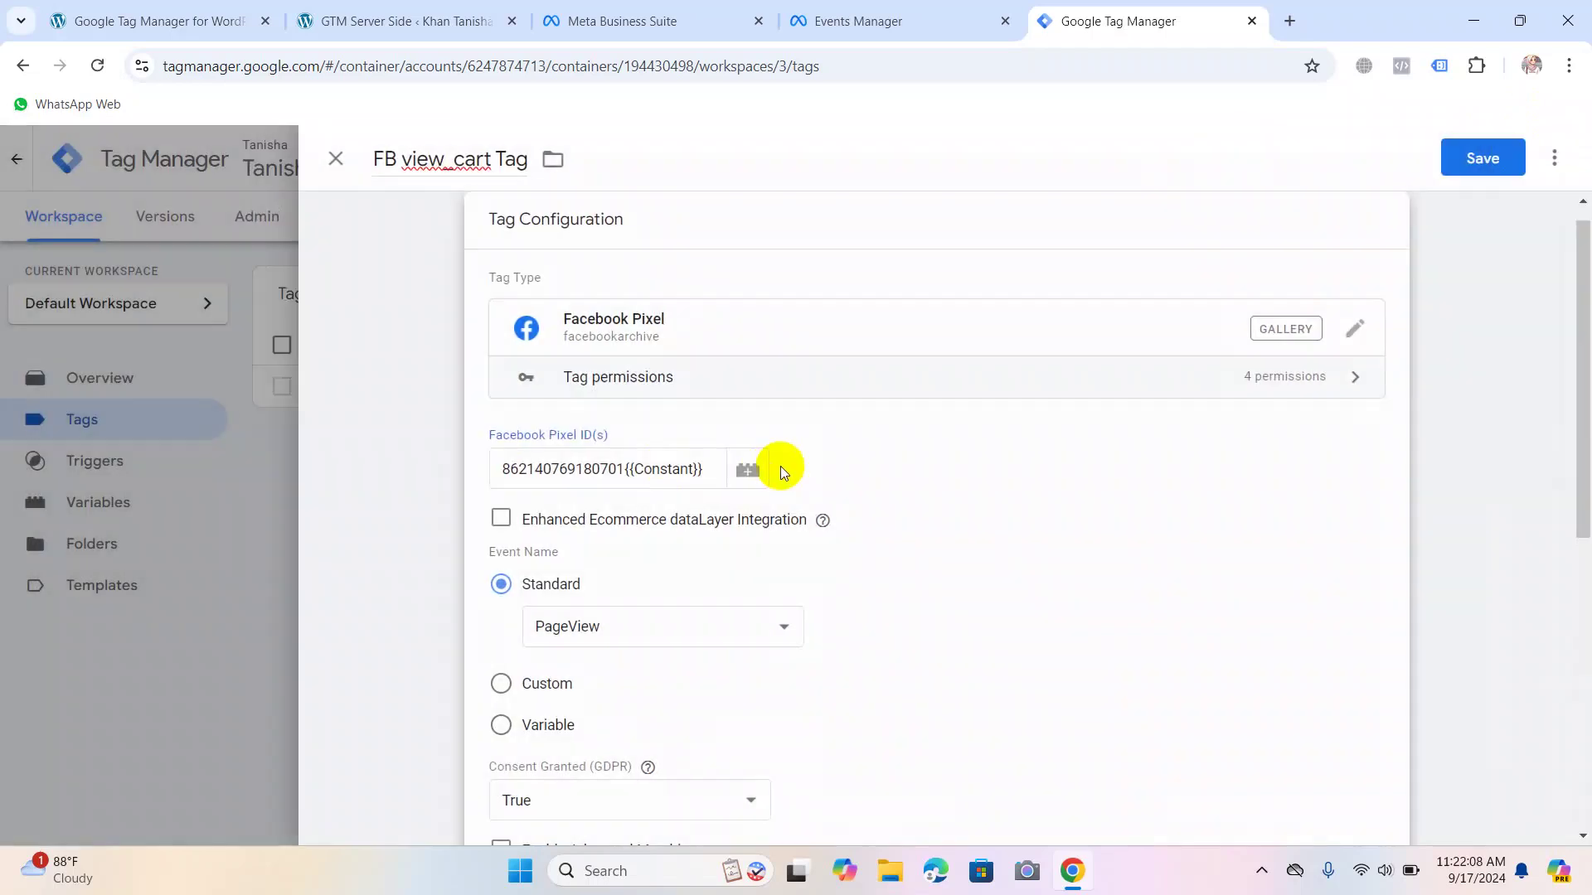
{"action": "left_click_drag", "start_coordinate": [720, 469], "coordinate": [414, 431]}
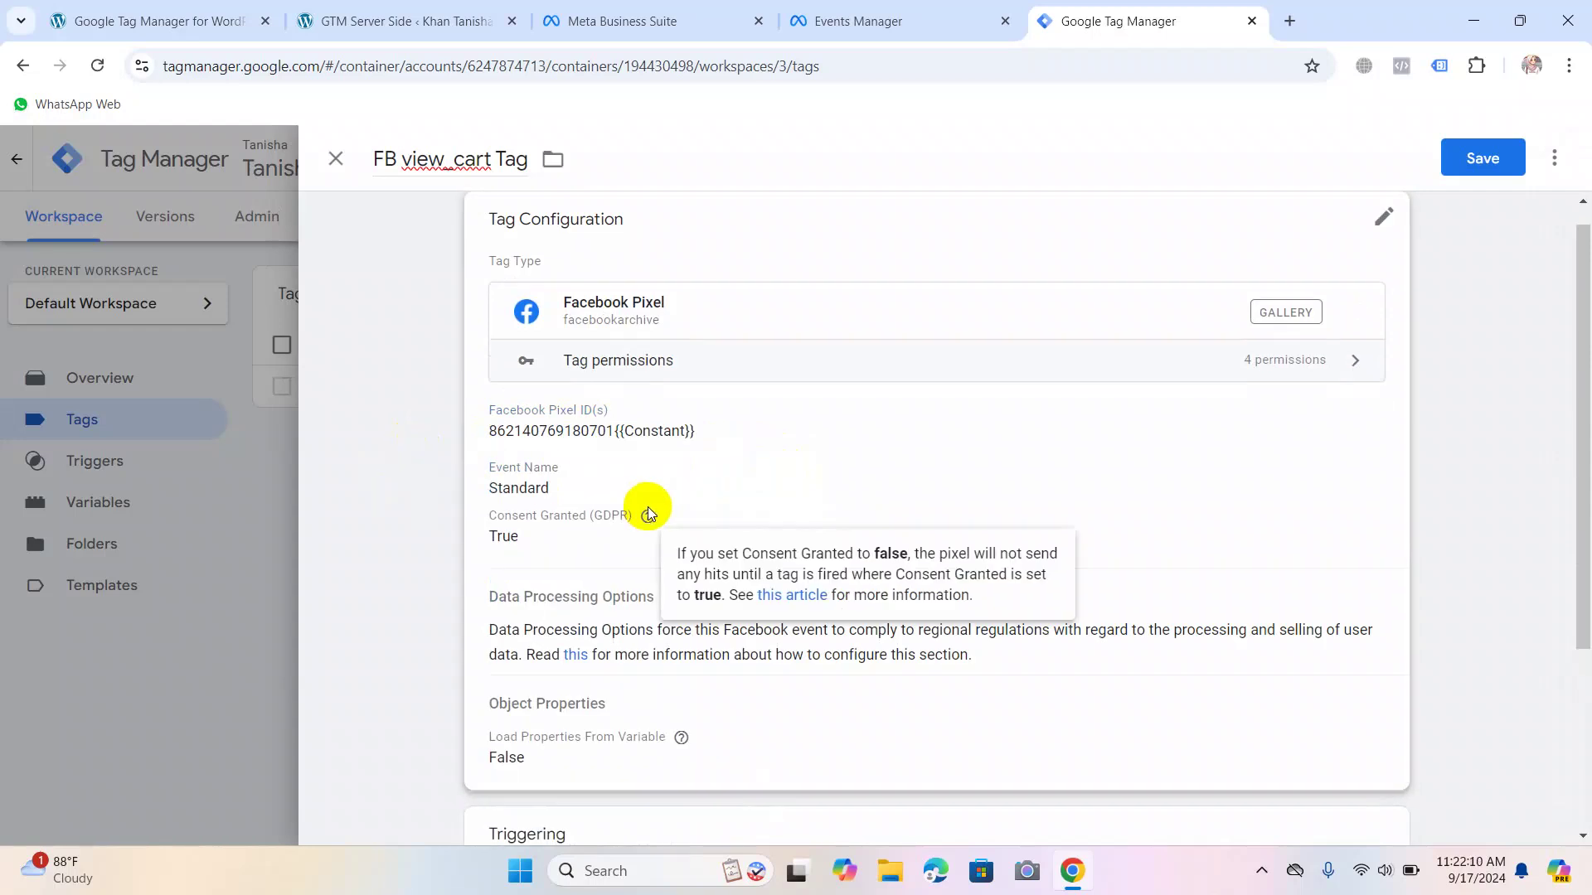
{"action": "left_click", "coordinate": [650, 445]}
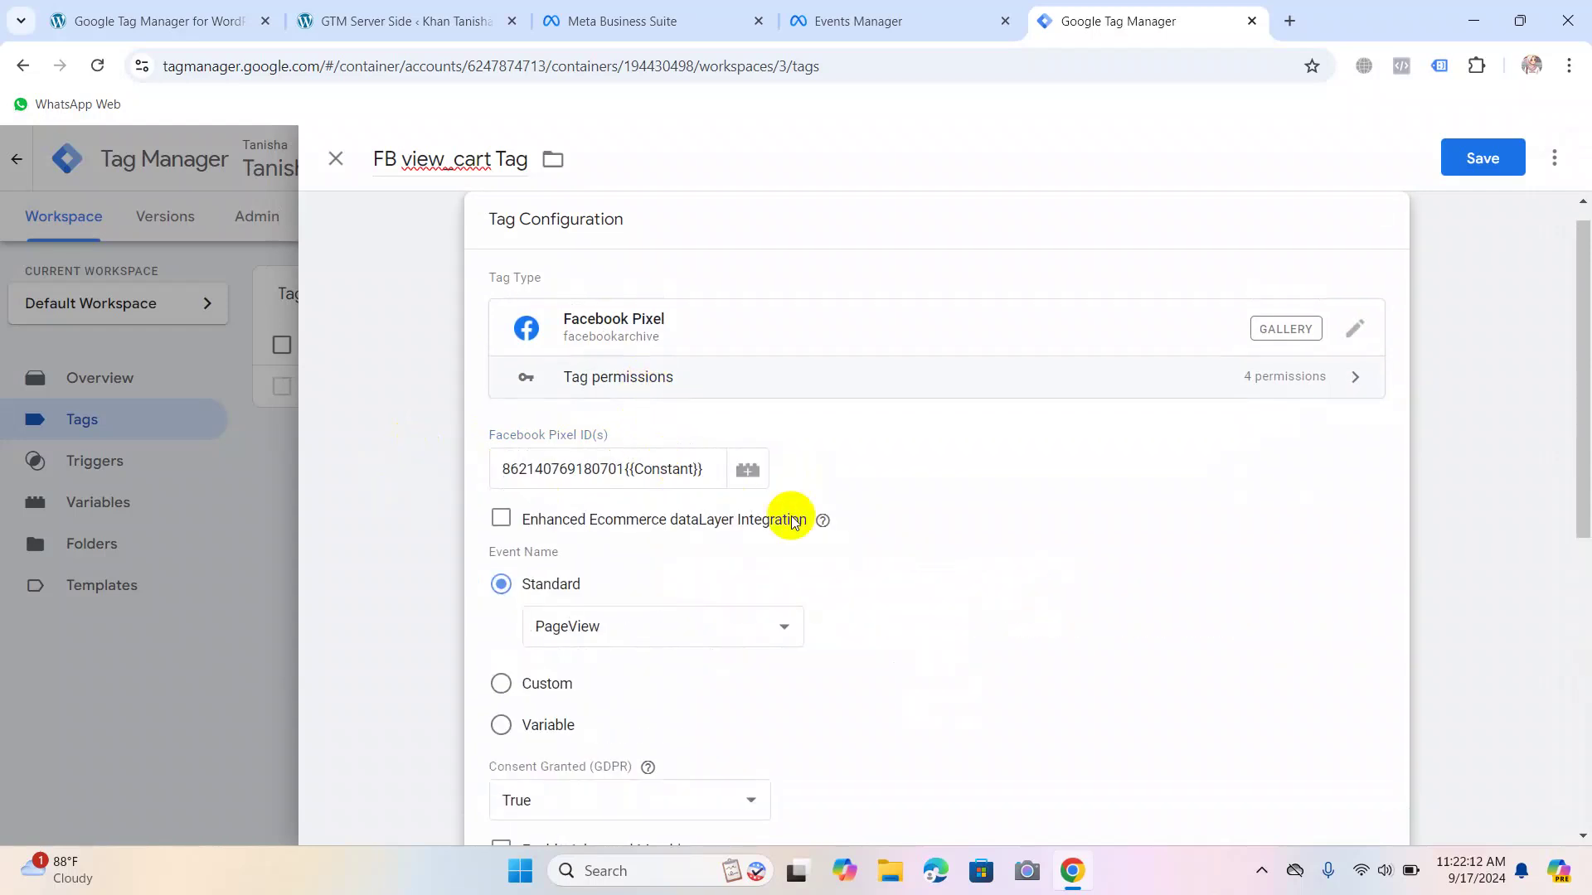
Clear the existing entry from the FB view_cart Tag's Facebook Pixel ID field.
{"action": "left_click_drag", "start_coordinate": [722, 474], "coordinate": [625, 481]}
{"action": "left_click", "coordinate": [627, 479]}
{"action": "key", "text": "ctrl+a"}
{"action": "key", "text": "BackSpace"}
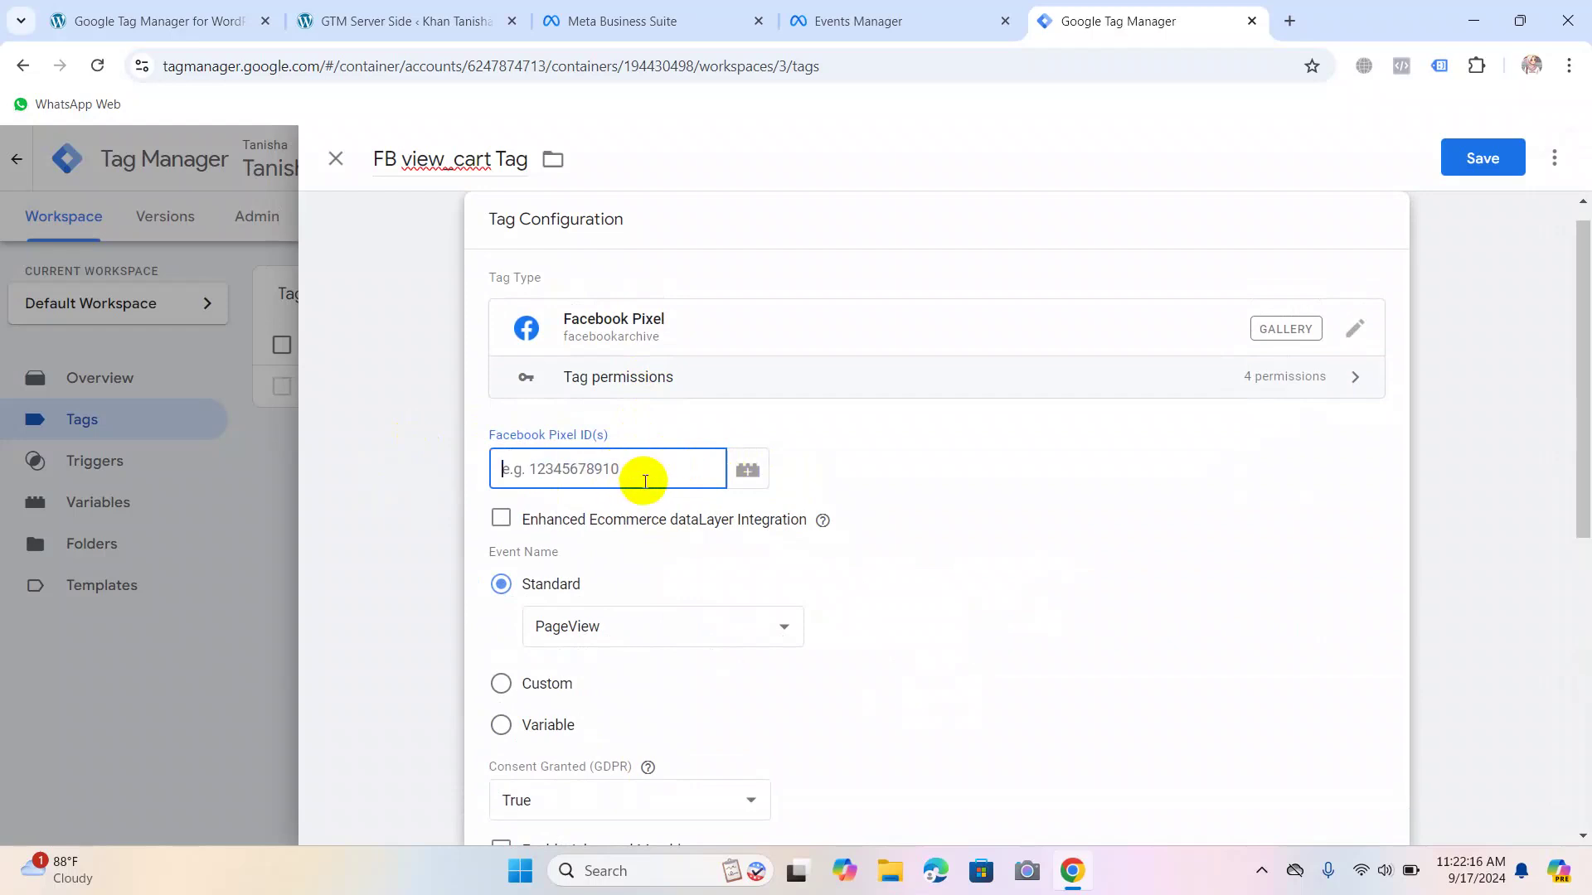
Paste the dataset ID as the tag's Facebook Pixel ID, copy it again and remove it from the field.
{"action": "key", "text": "ctrl+v"}
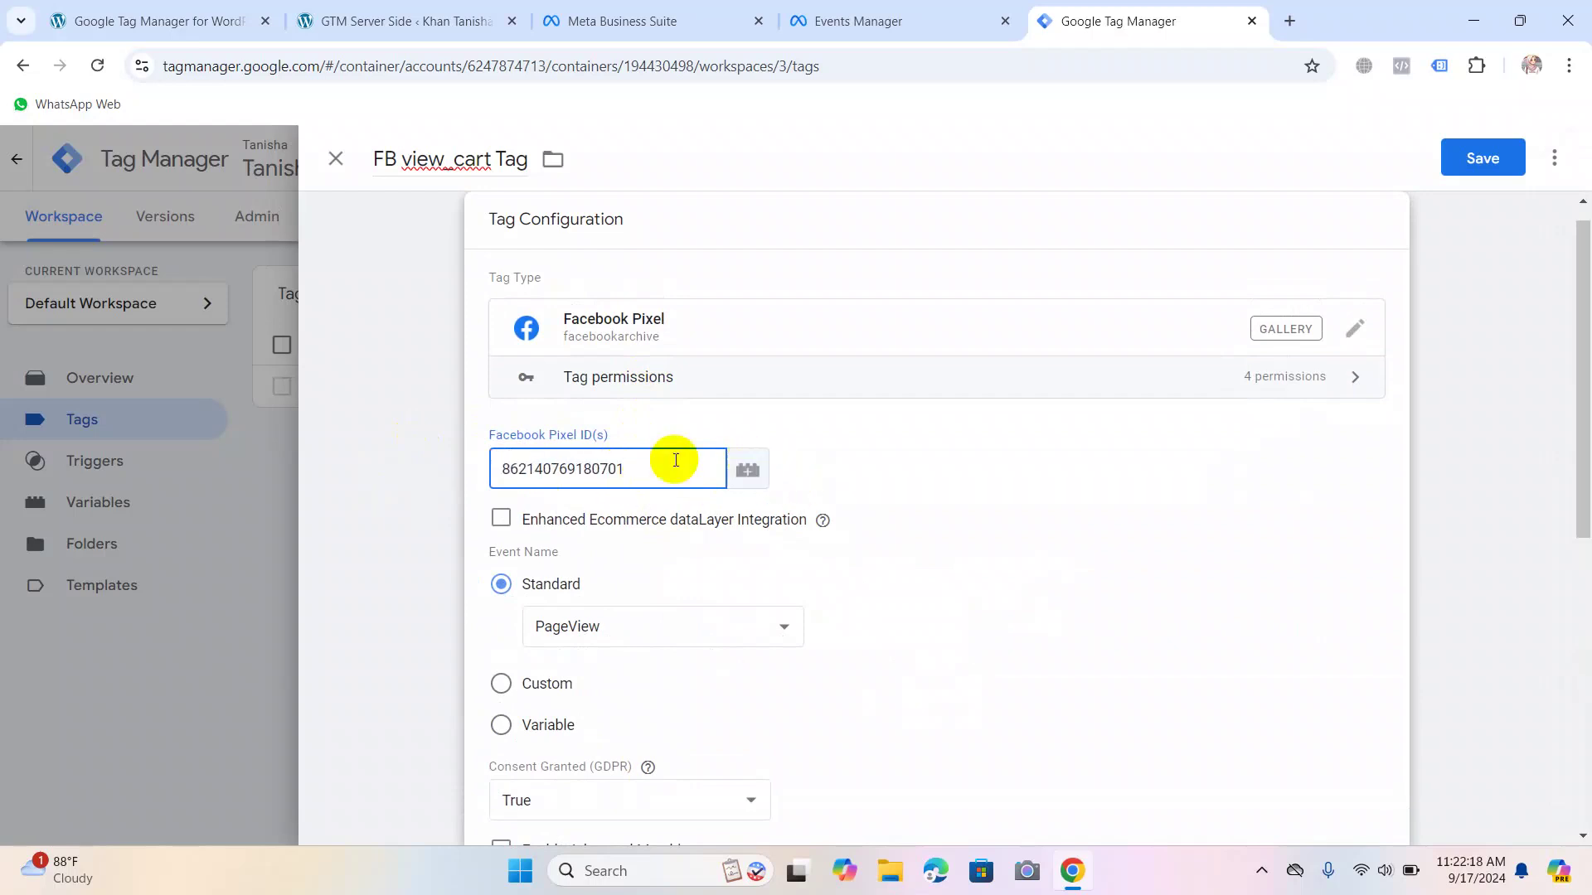
{"action": "key", "text": "ctrl+a"}
{"action": "key", "text": "ctrl+c"}
{"action": "key", "text": "BackSpace"}
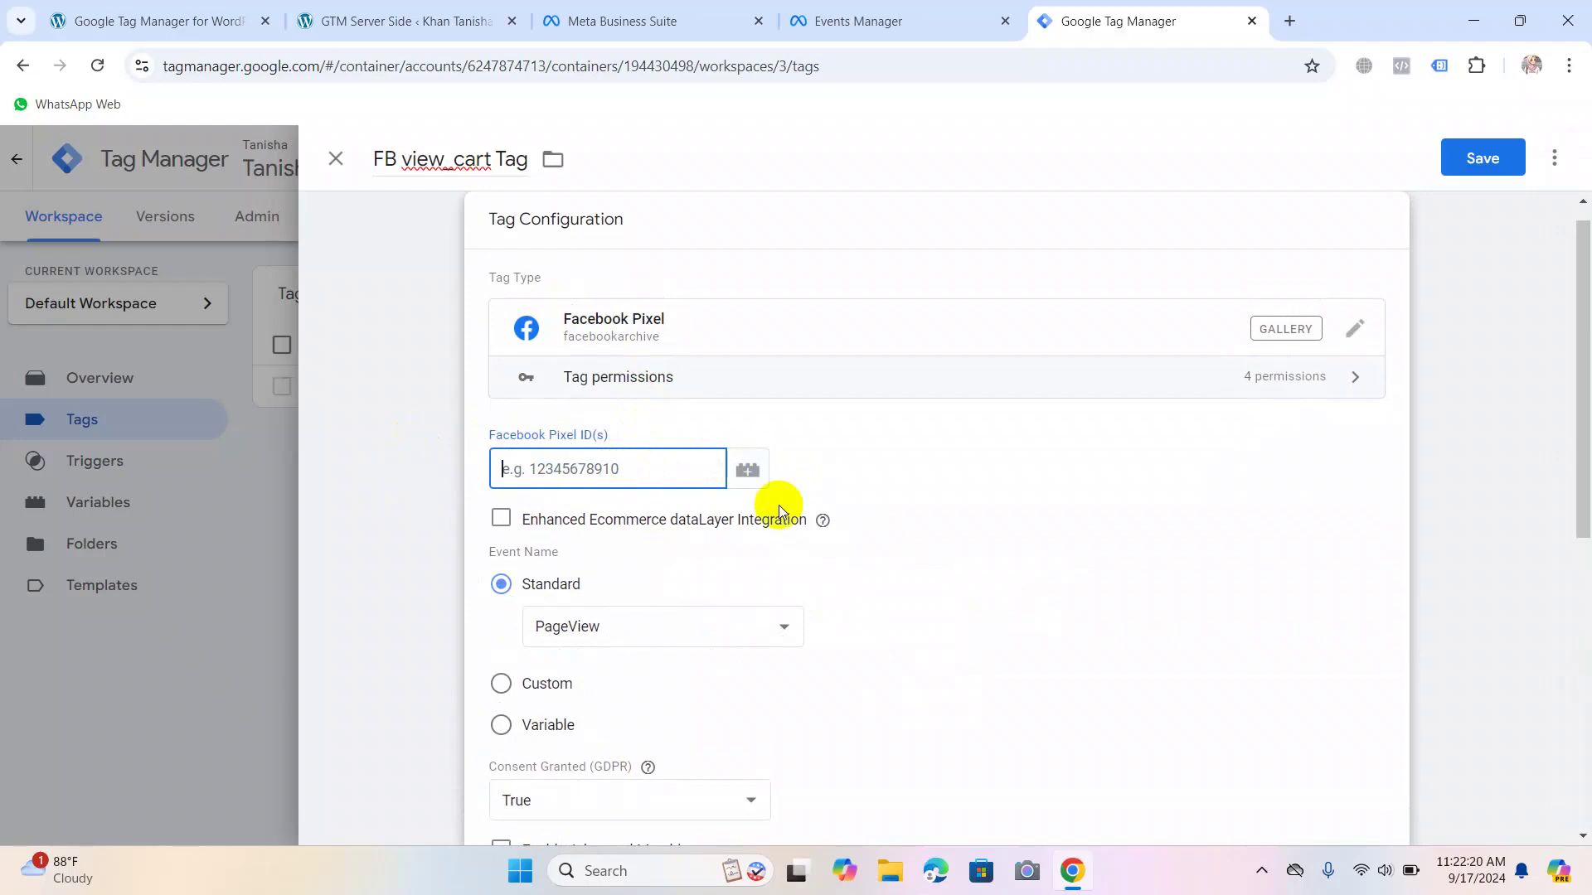
Try the Constant variable as the tag's Facebook Pixel ID and clear it from the field again.
{"action": "left_click", "coordinate": [747, 469]}
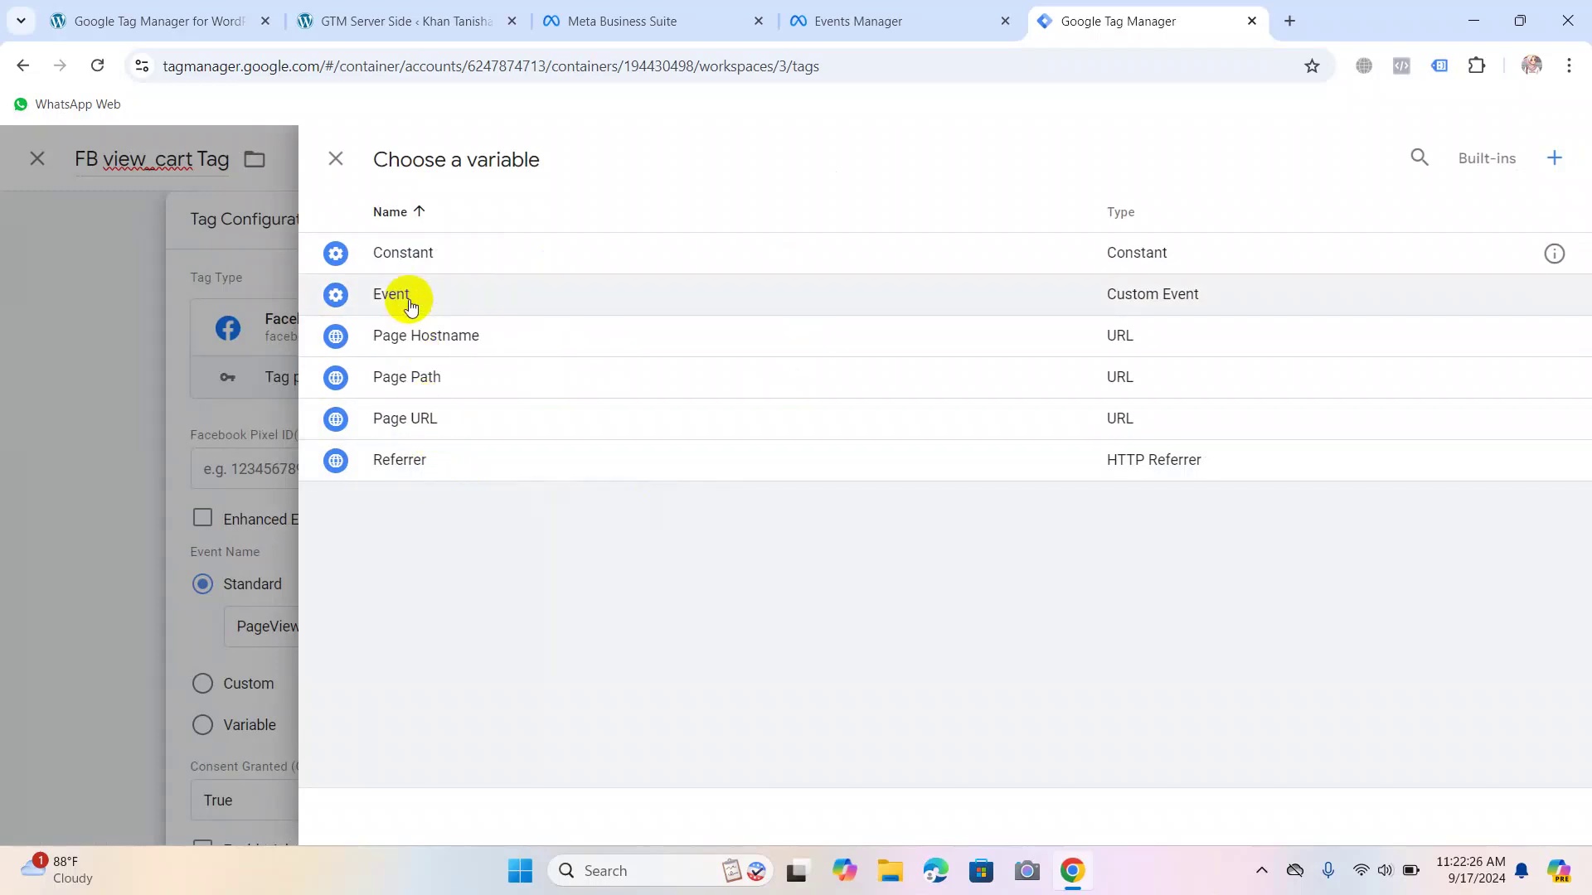
{"action": "left_click", "coordinate": [411, 262]}
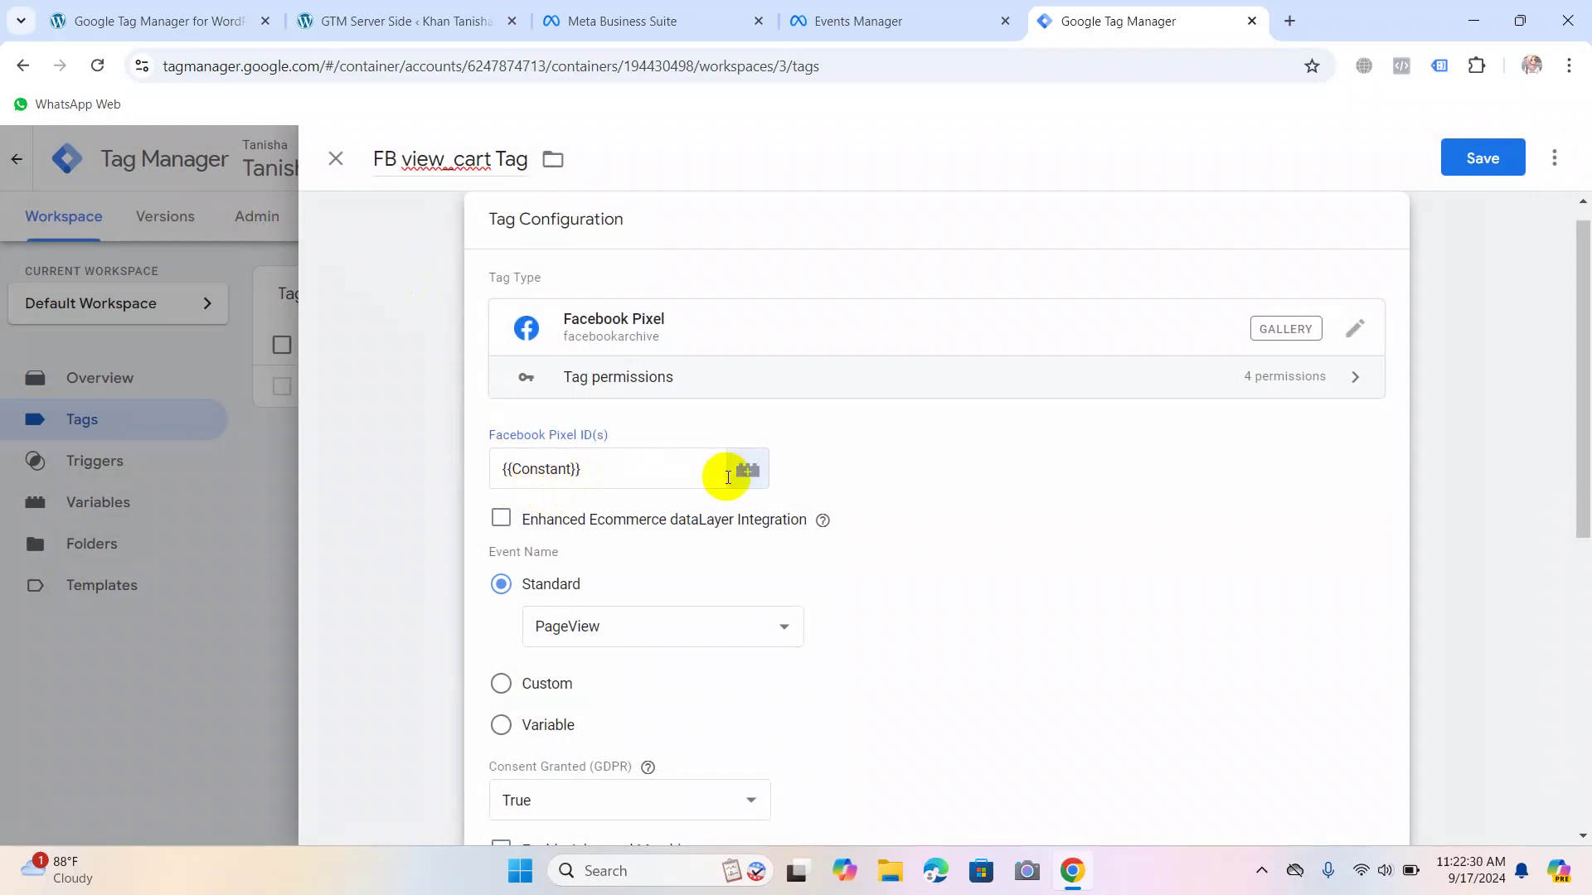
{"action": "left_click", "coordinate": [659, 468]}
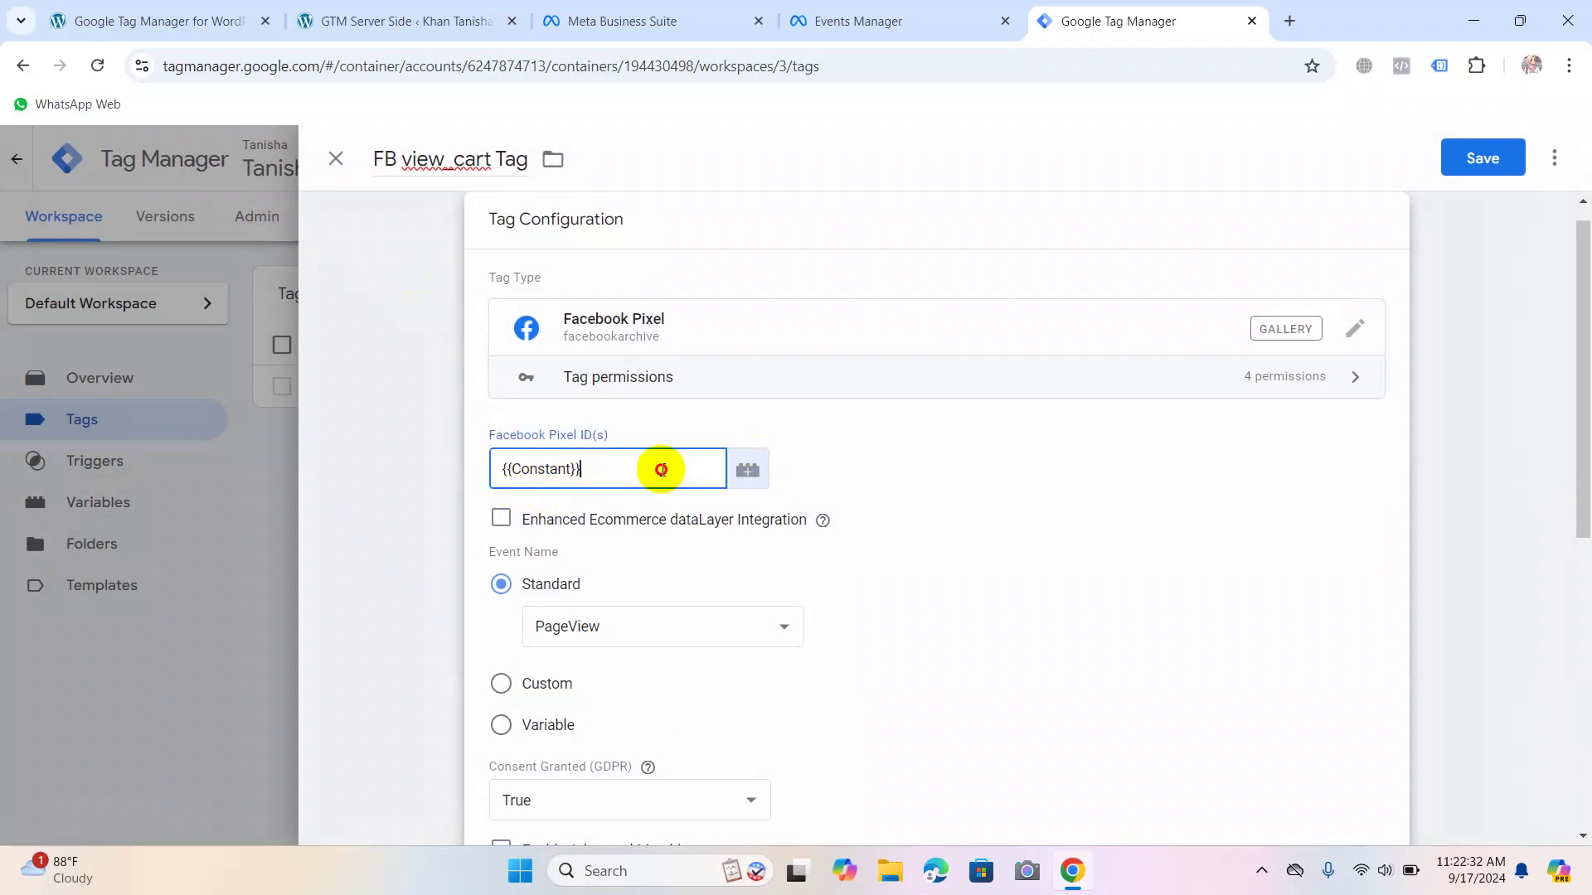
{"action": "key", "text": "ctrl+a"}
{"action": "key", "text": "BackSpace"}
Open the Constant variable's configuration from the variable chooser and replace its value with the copied dataset ID.
{"action": "left_click", "coordinate": [747, 469]}
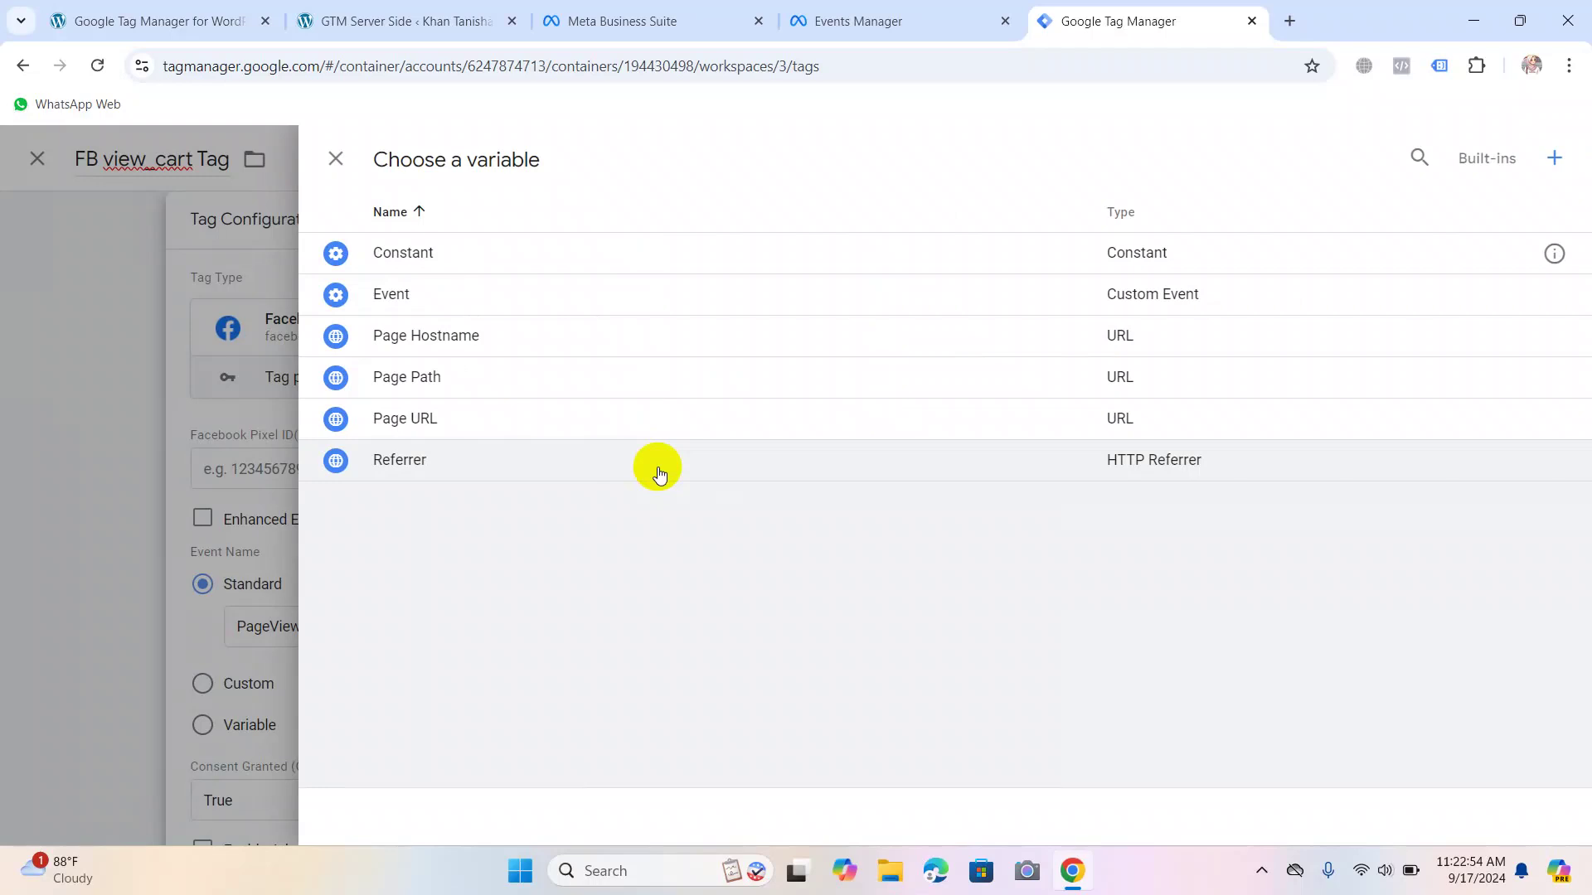
{"action": "left_click", "coordinate": [1547, 252]}
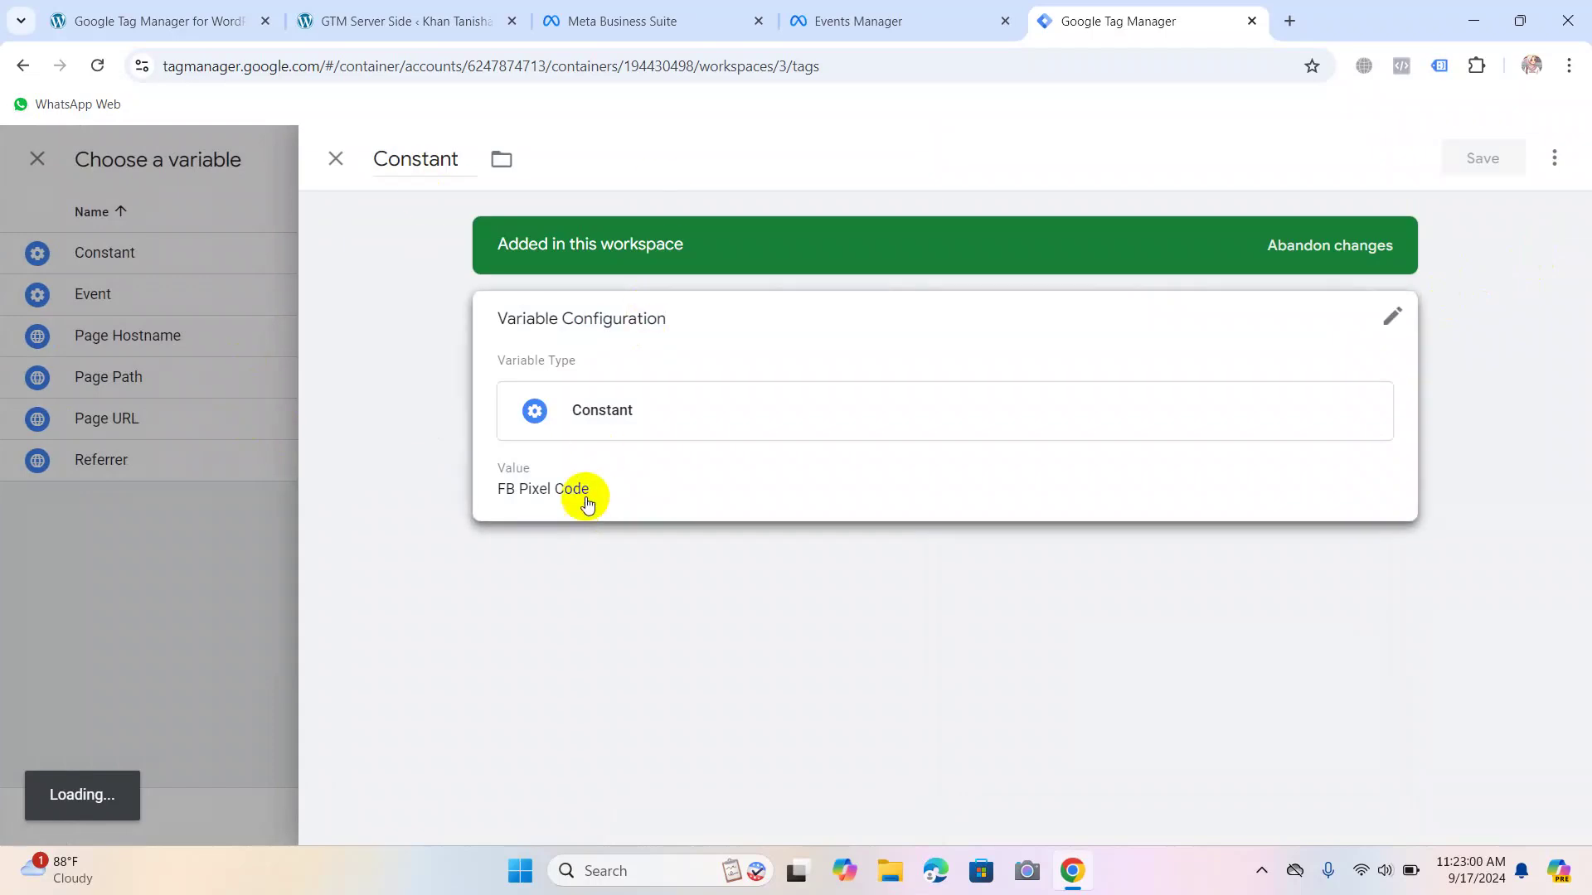
{"action": "left_click", "coordinate": [585, 497]}
{"action": "left_click", "coordinate": [599, 527]}
{"action": "left_click", "coordinate": [417, 546]}
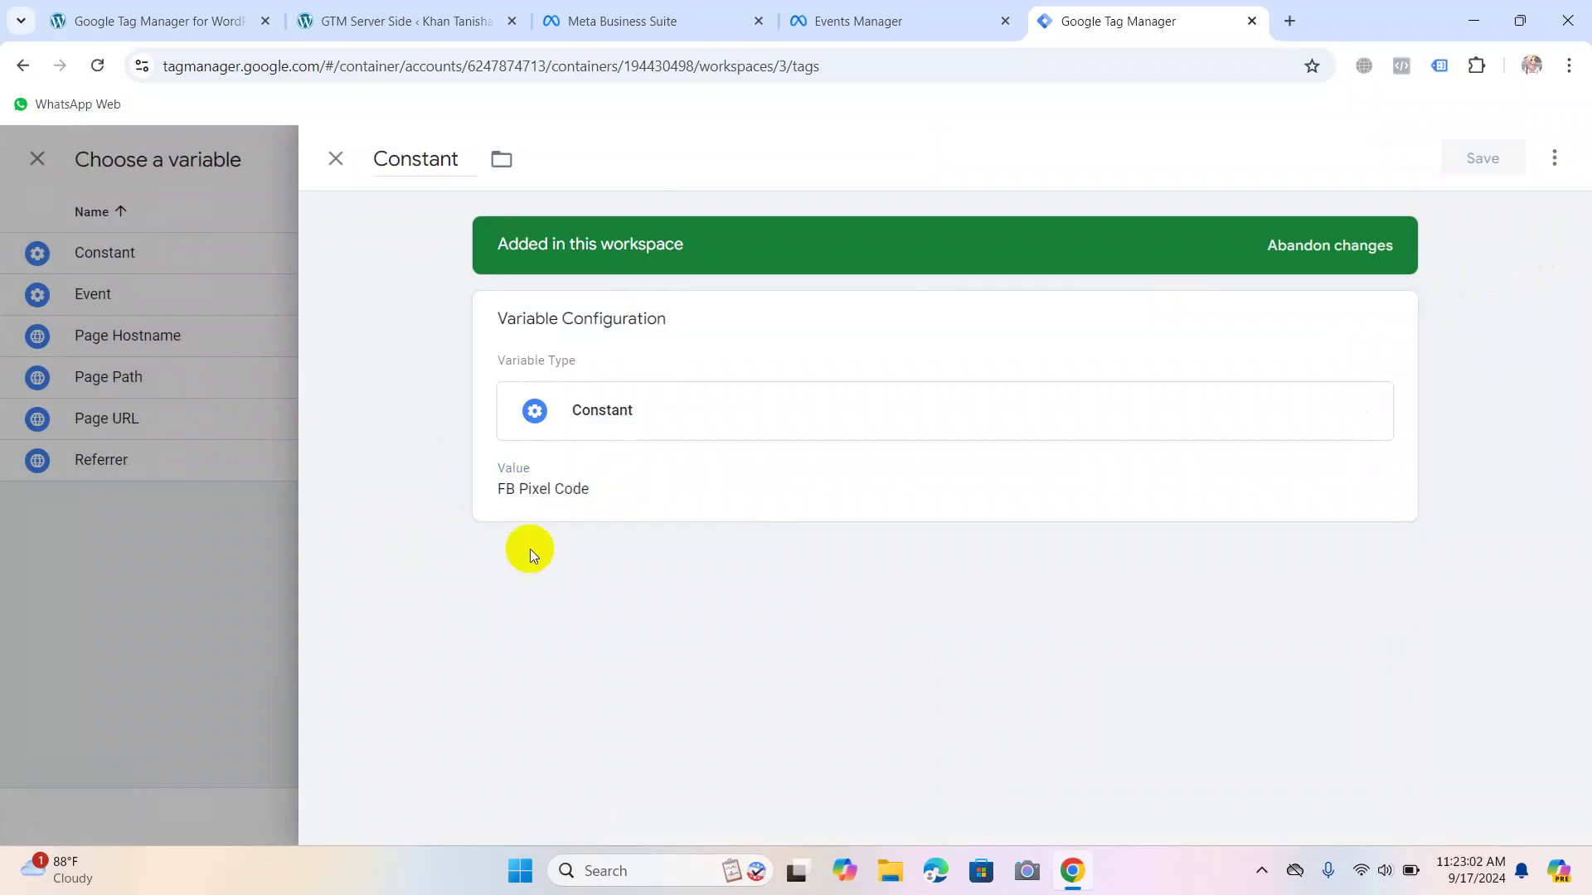
{"action": "left_click", "coordinate": [575, 490]}
{"action": "left_click", "coordinate": [666, 530]}
{"action": "key", "text": "ctrl+a"}
{"action": "key", "text": "ctrl+v"}
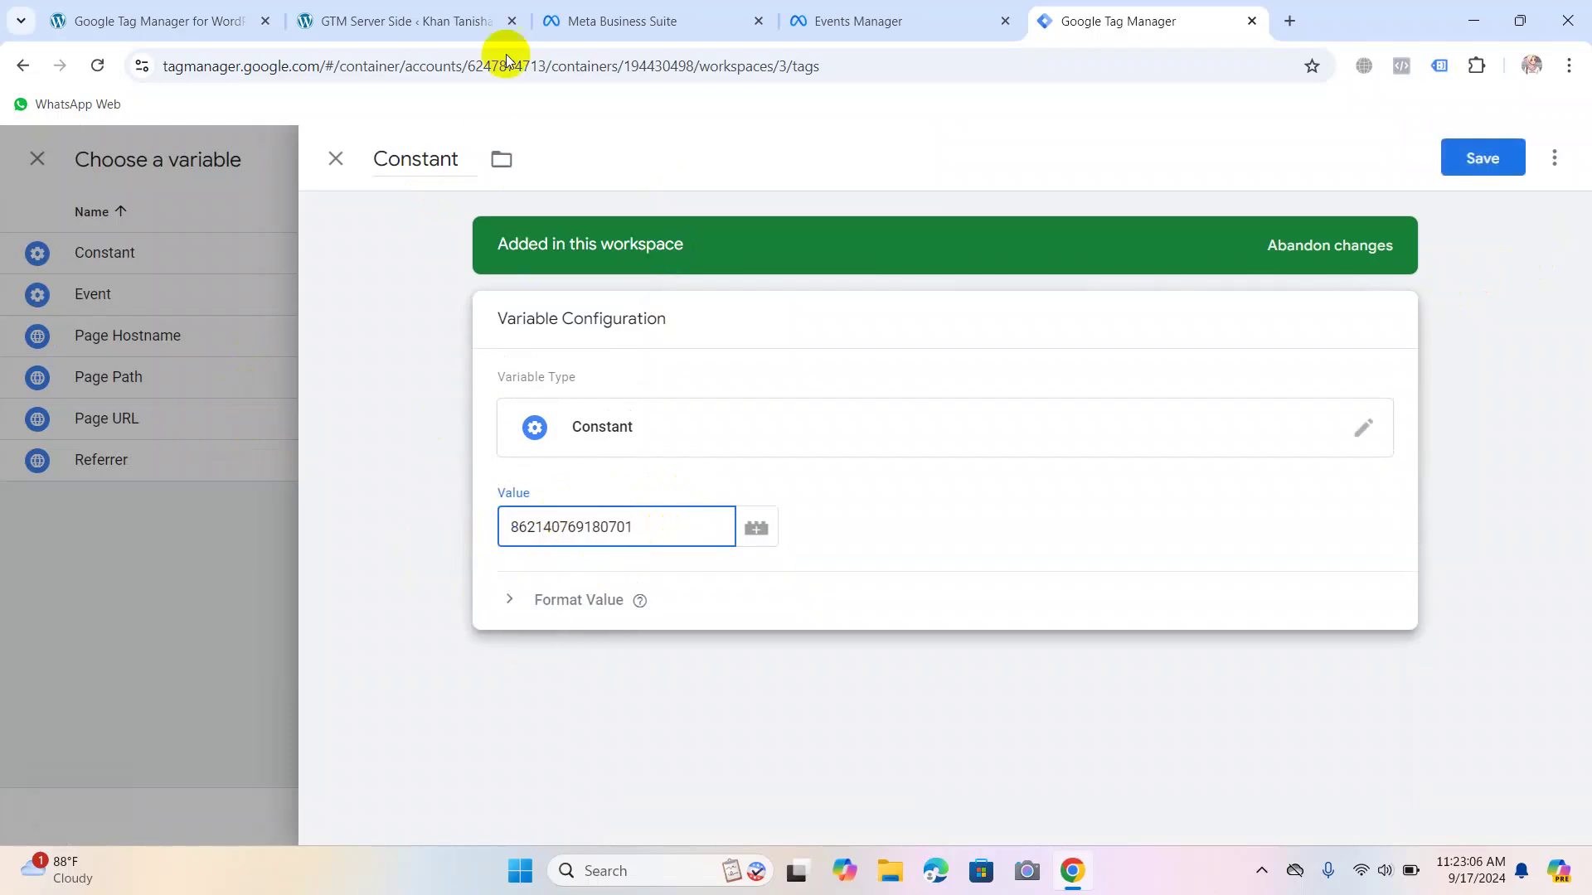
Check the dataset ID in Meta Events Manager and view the format options for the Constant variable's value in Google Tag Manager.
{"action": "left_click", "coordinate": [912, 17]}
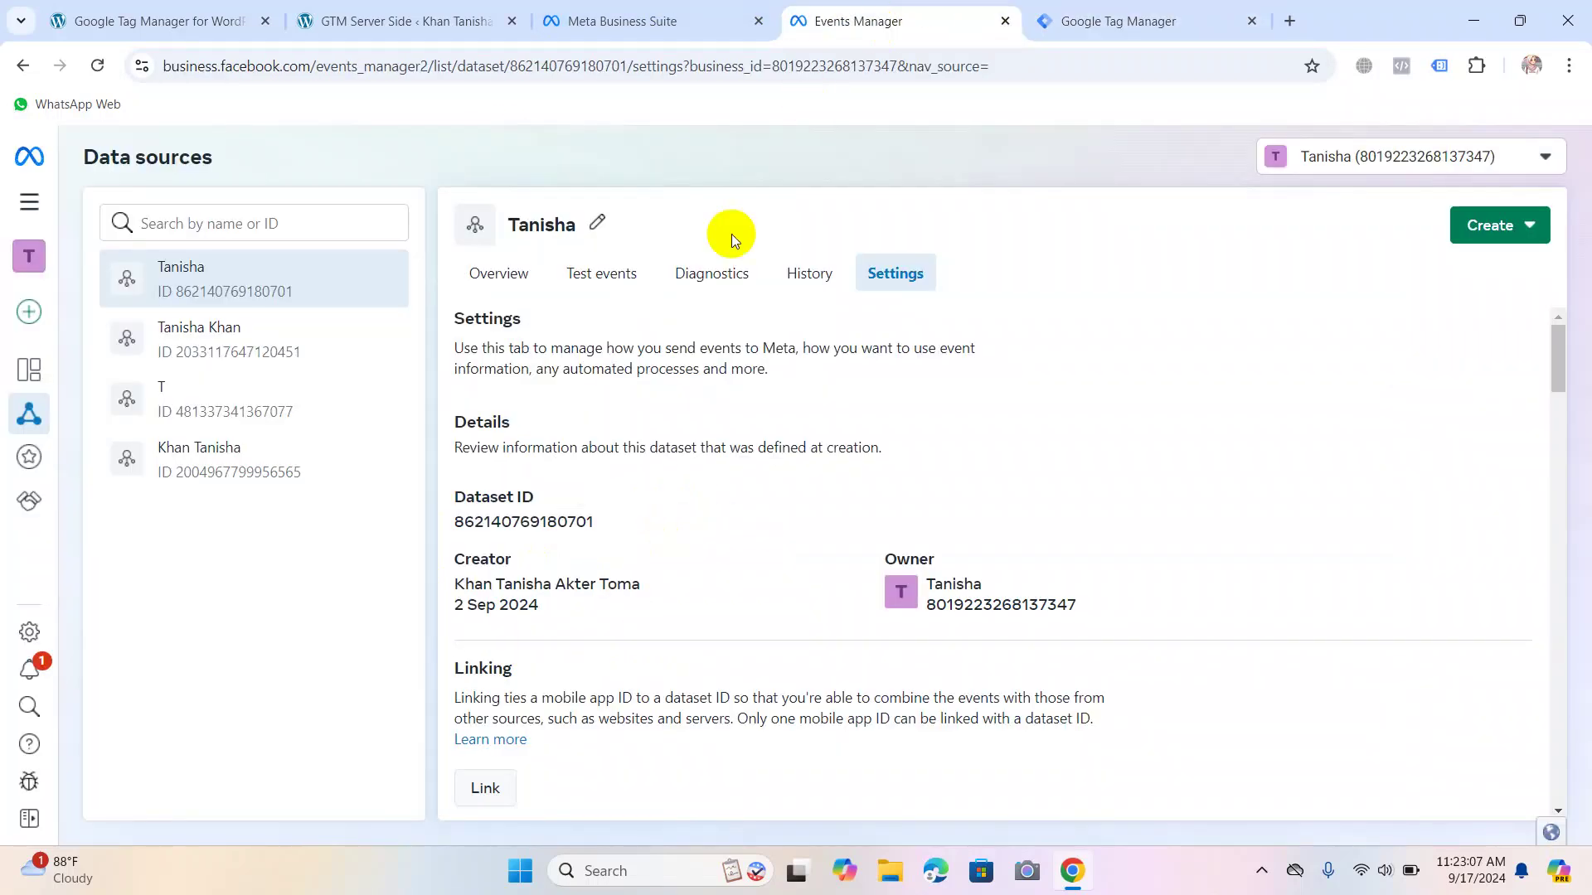
{"action": "left_click", "coordinate": [1046, 17]}
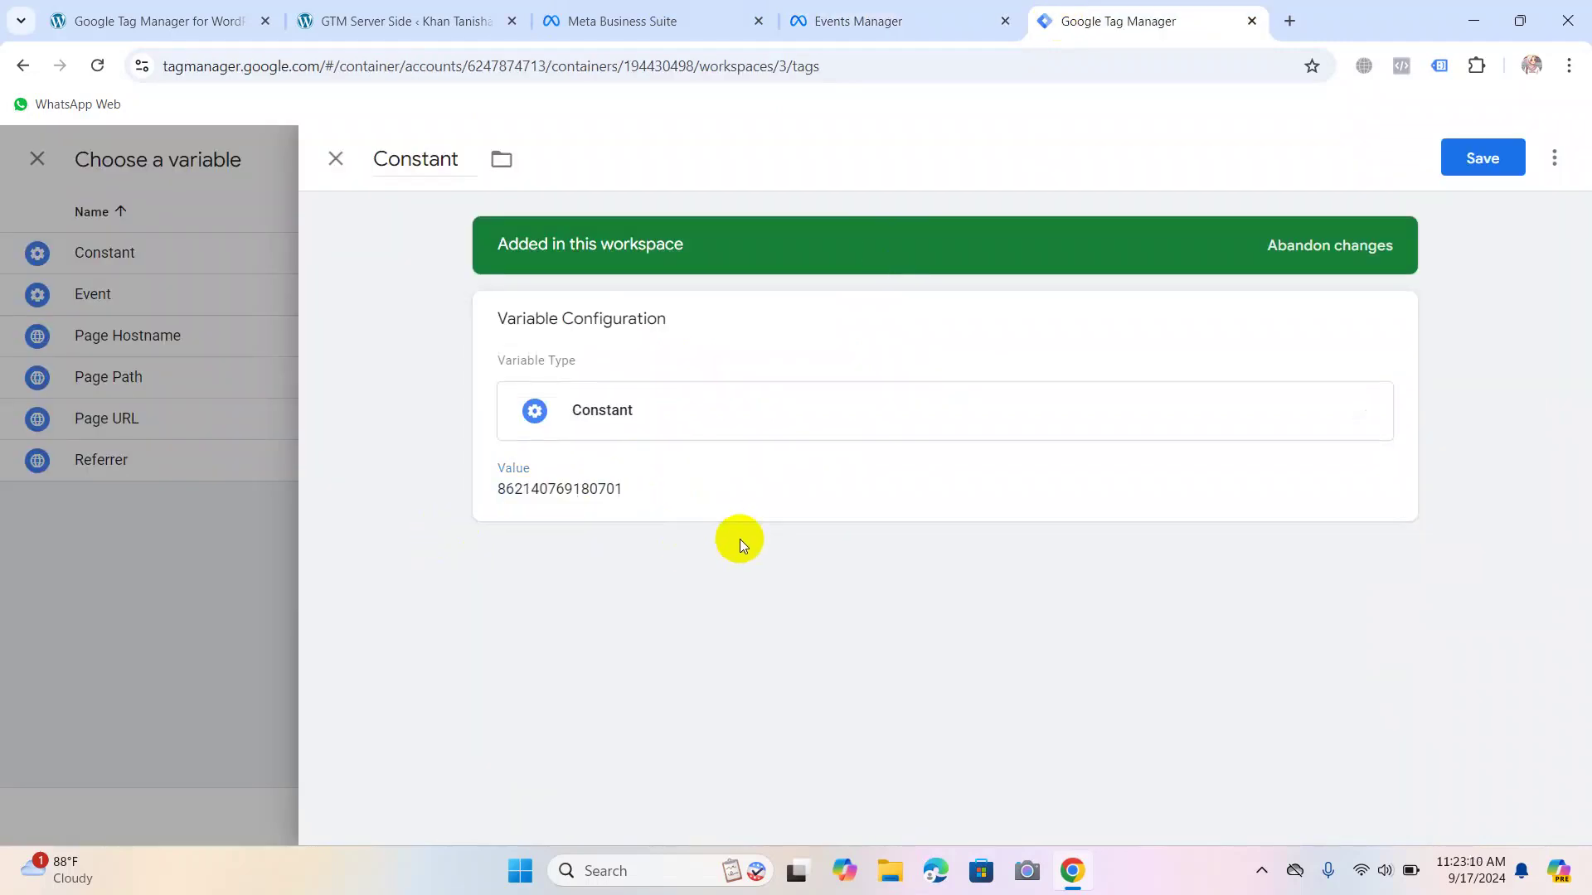
{"action": "left_click", "coordinate": [639, 482]}
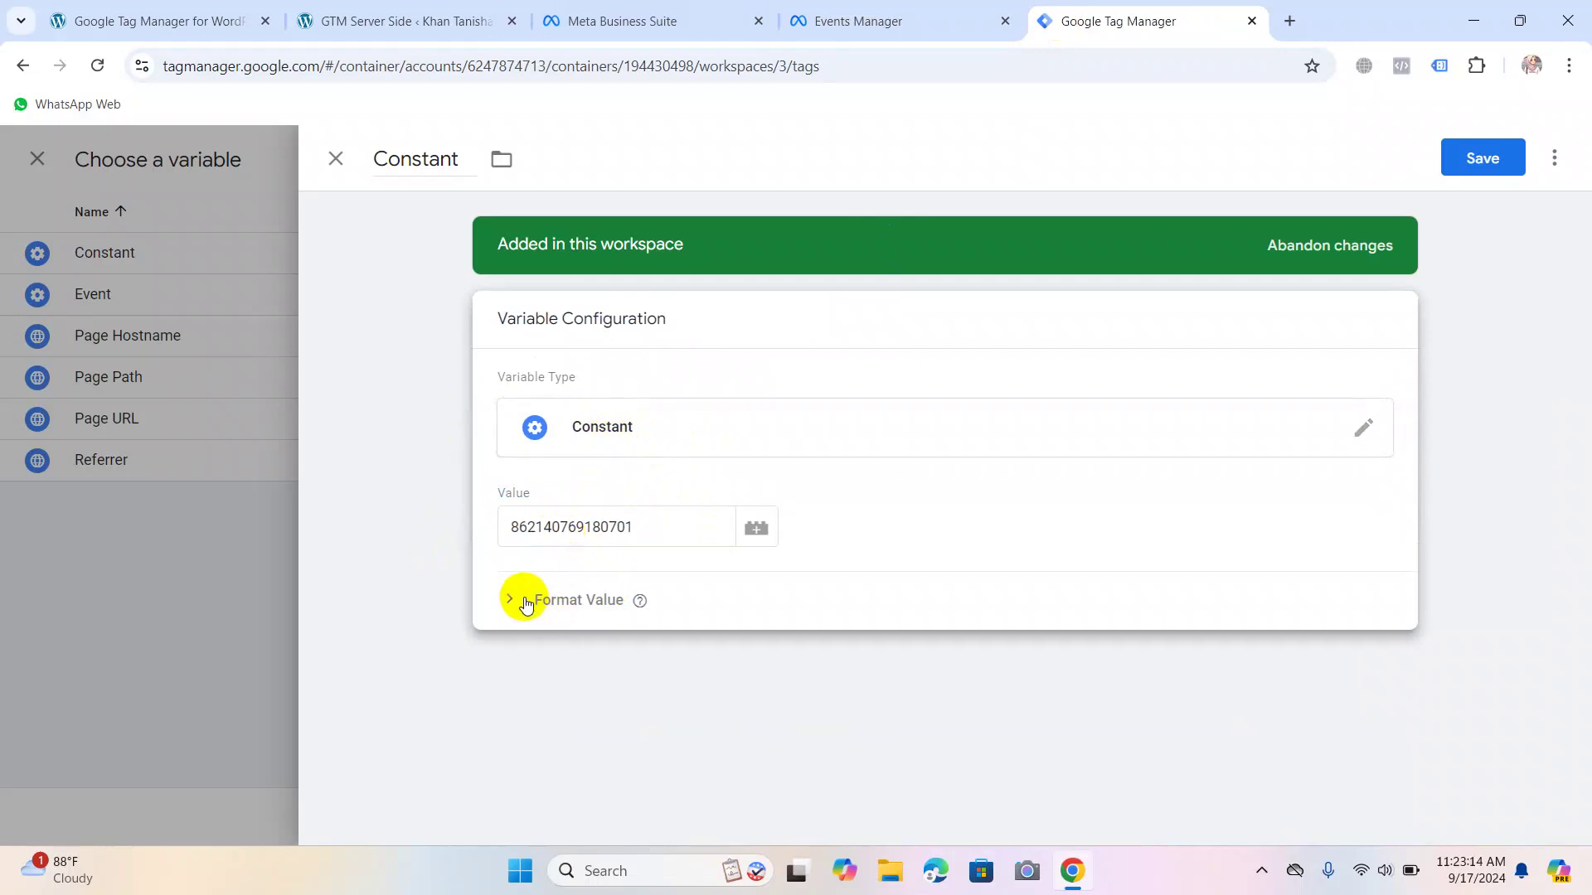
{"action": "left_click", "coordinate": [553, 609]}
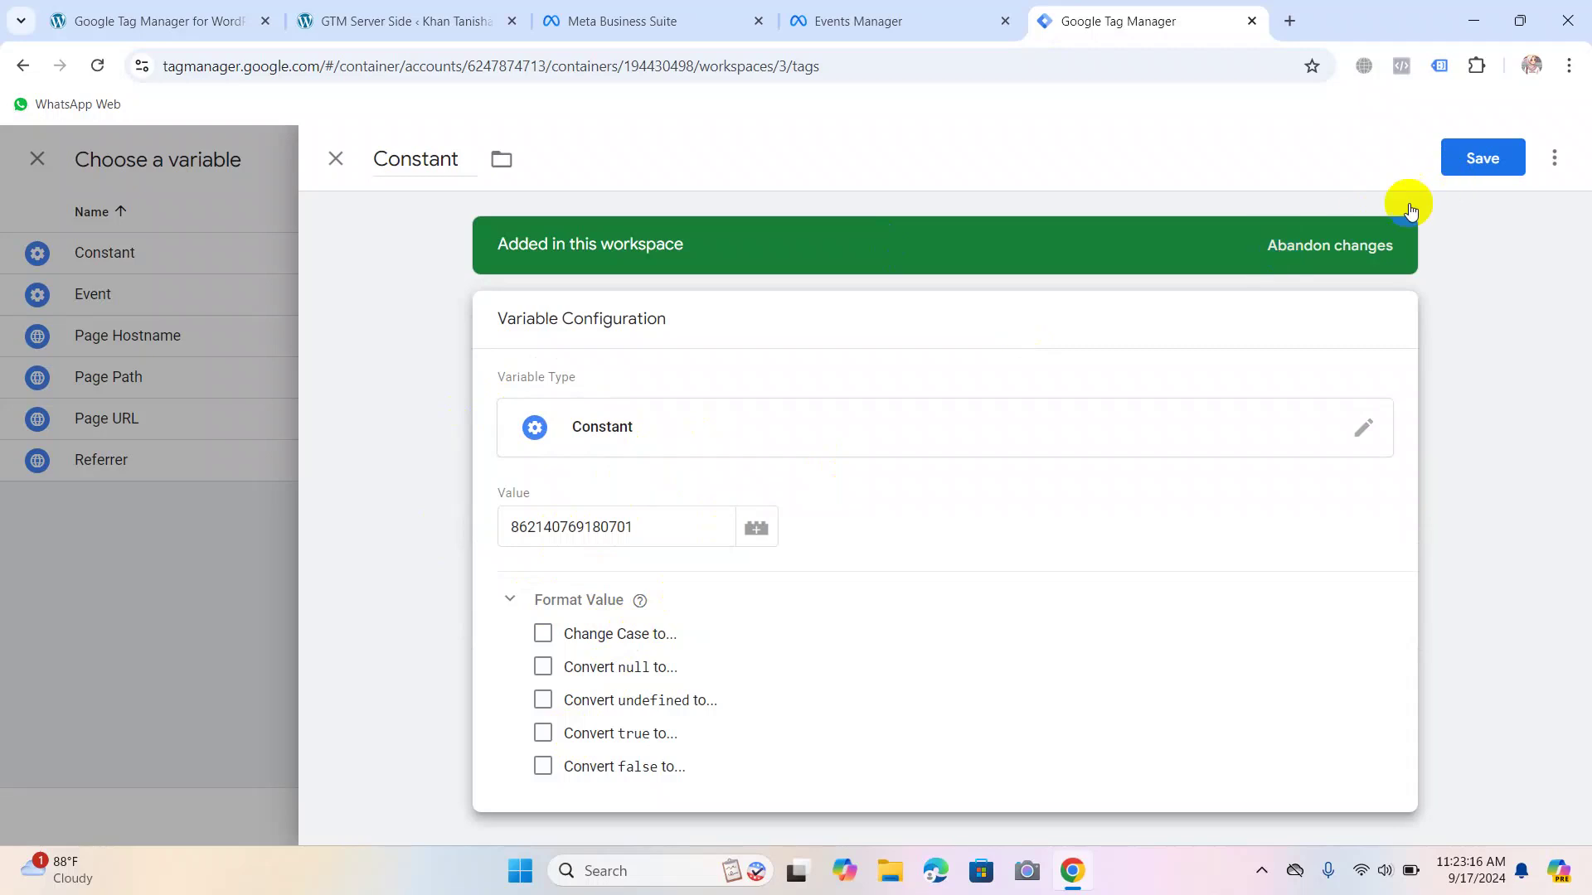
{"action": "left_click", "coordinate": [1468, 170]}
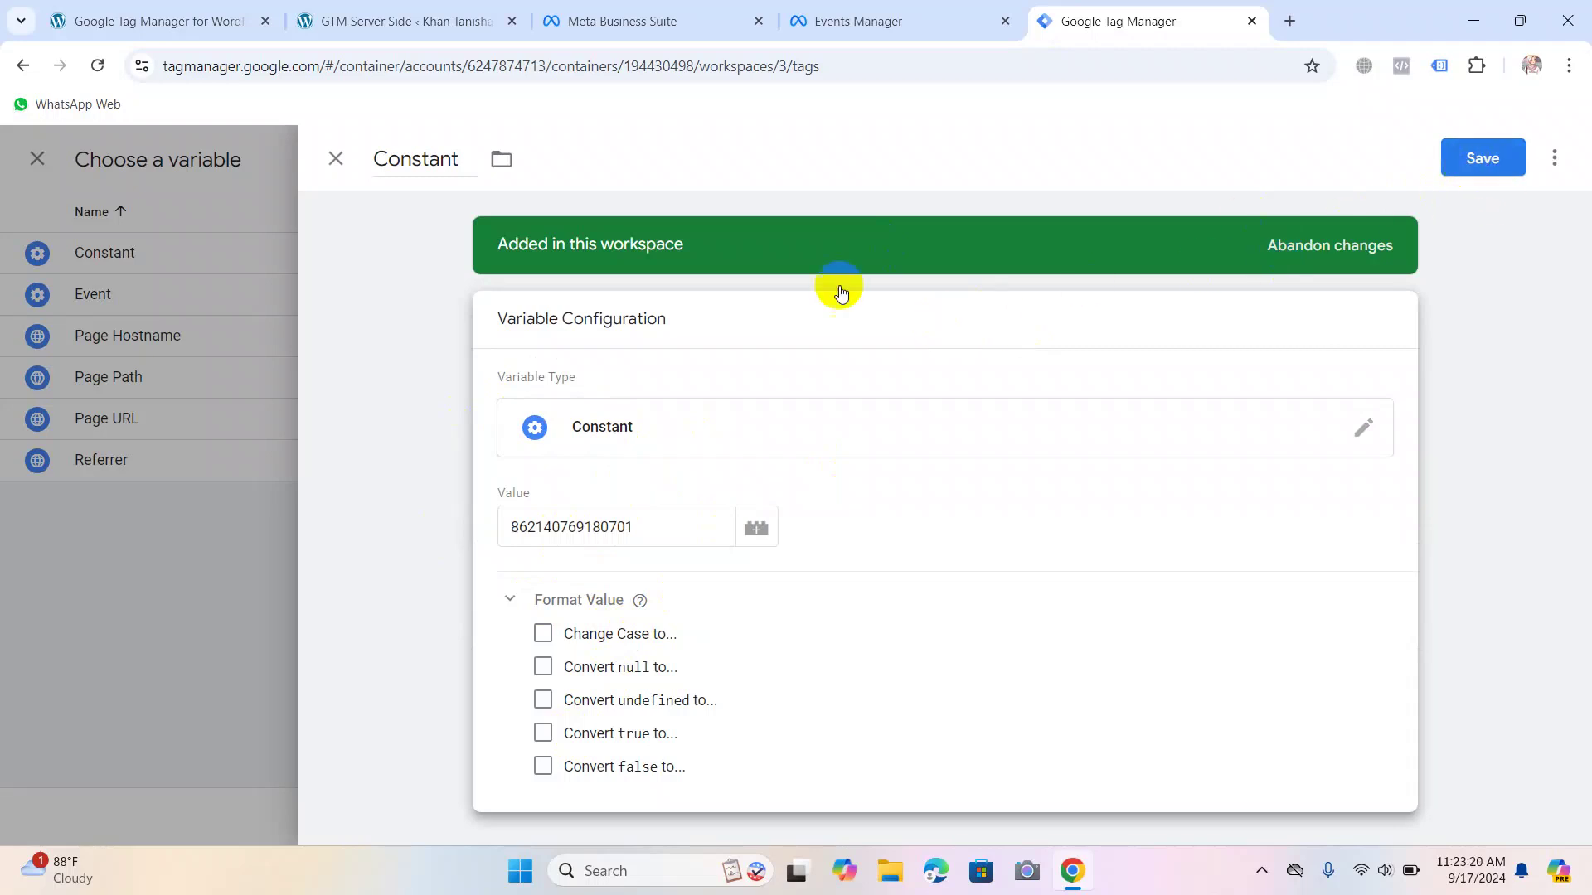
Rename the Constant variable as "Fb Pixel Code" and save it.
{"action": "left_click", "coordinate": [407, 162]}
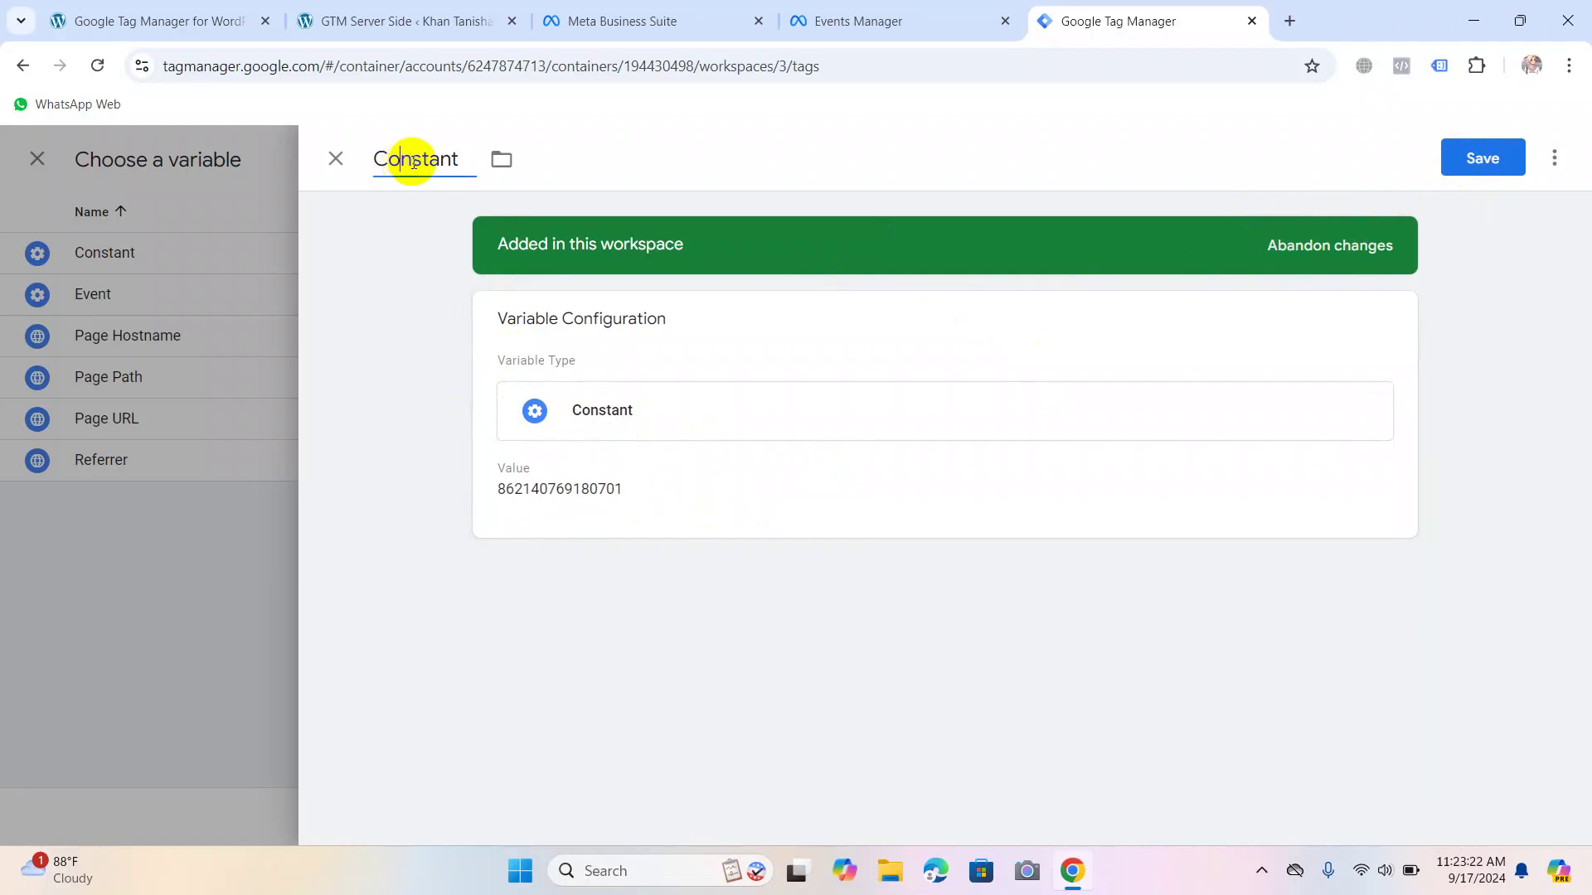
{"action": "left_click_drag", "start_coordinate": [455, 158], "coordinate": [343, 159]}
{"action": "type", "text": "F"}
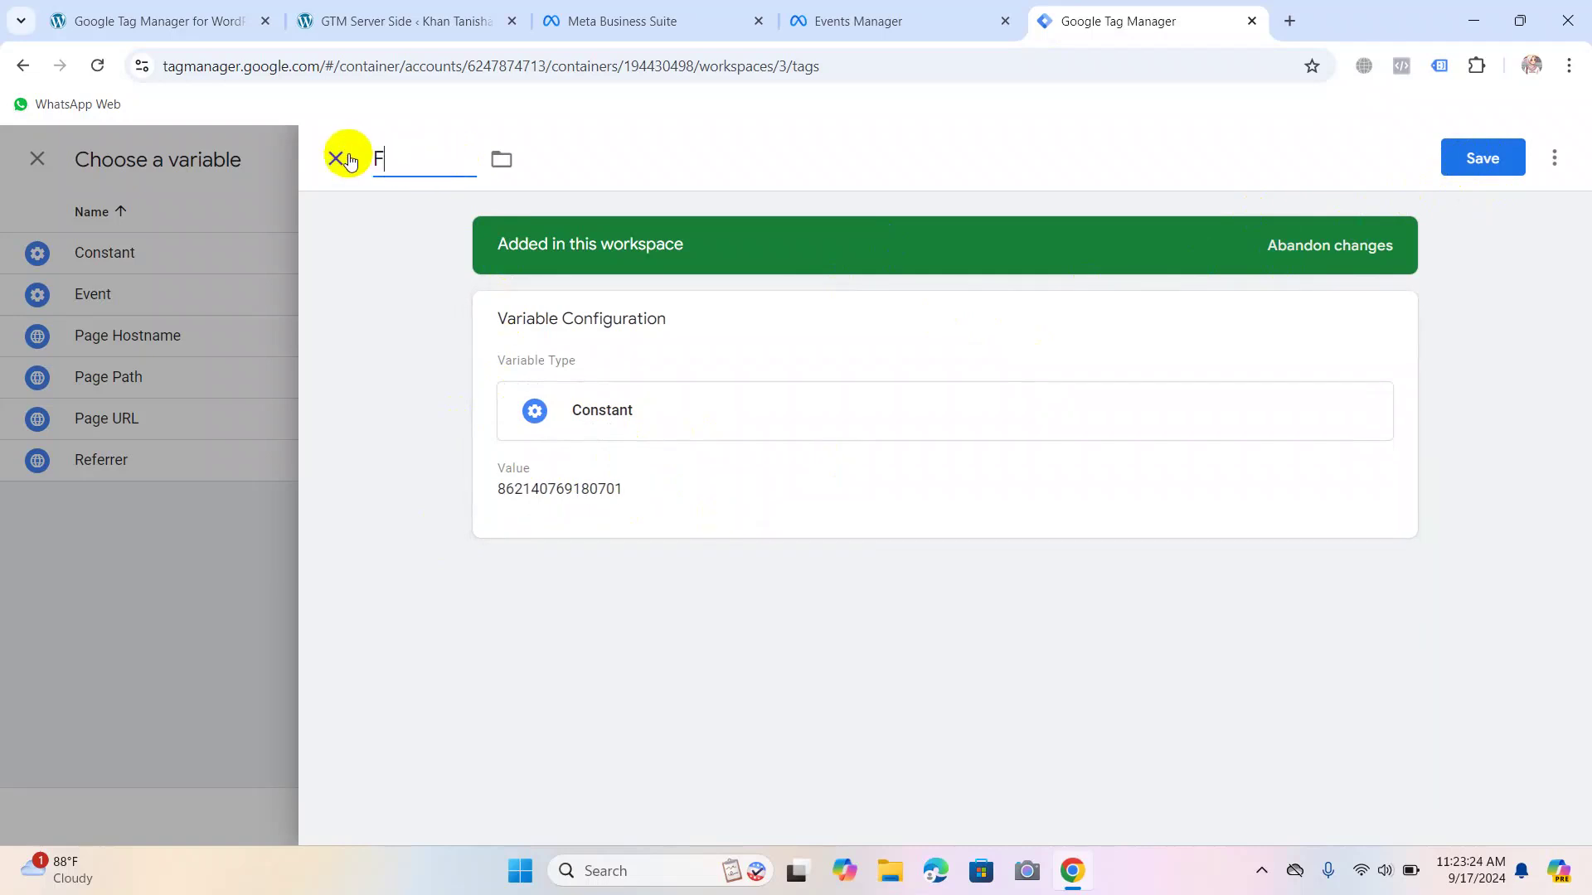
{"action": "type", "text": "b Pixel Code"}
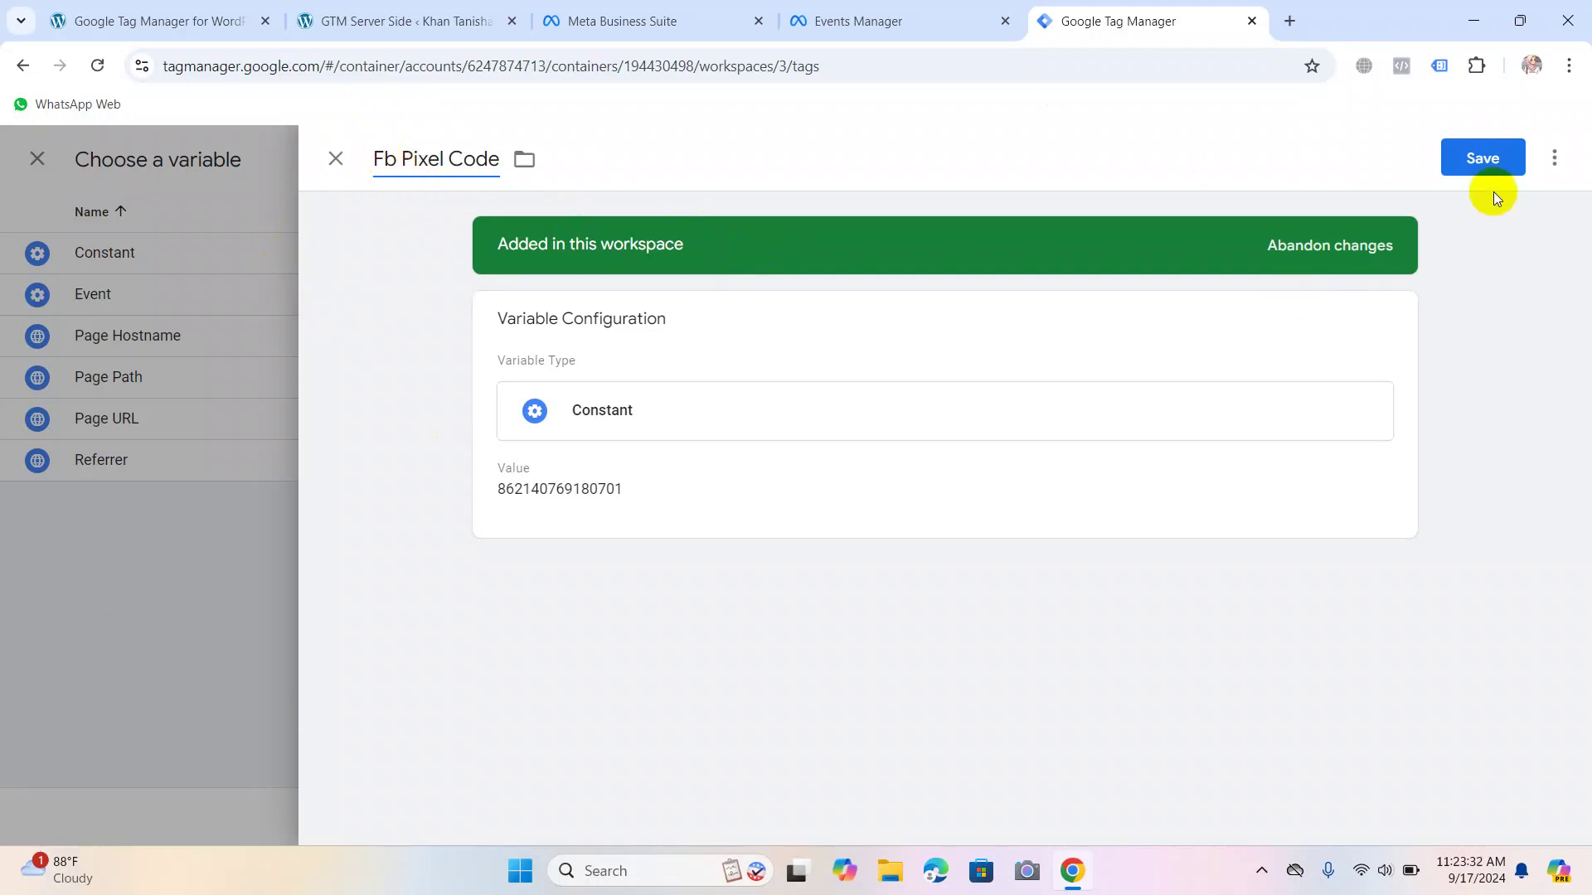
{"action": "left_click", "coordinate": [1494, 159]}
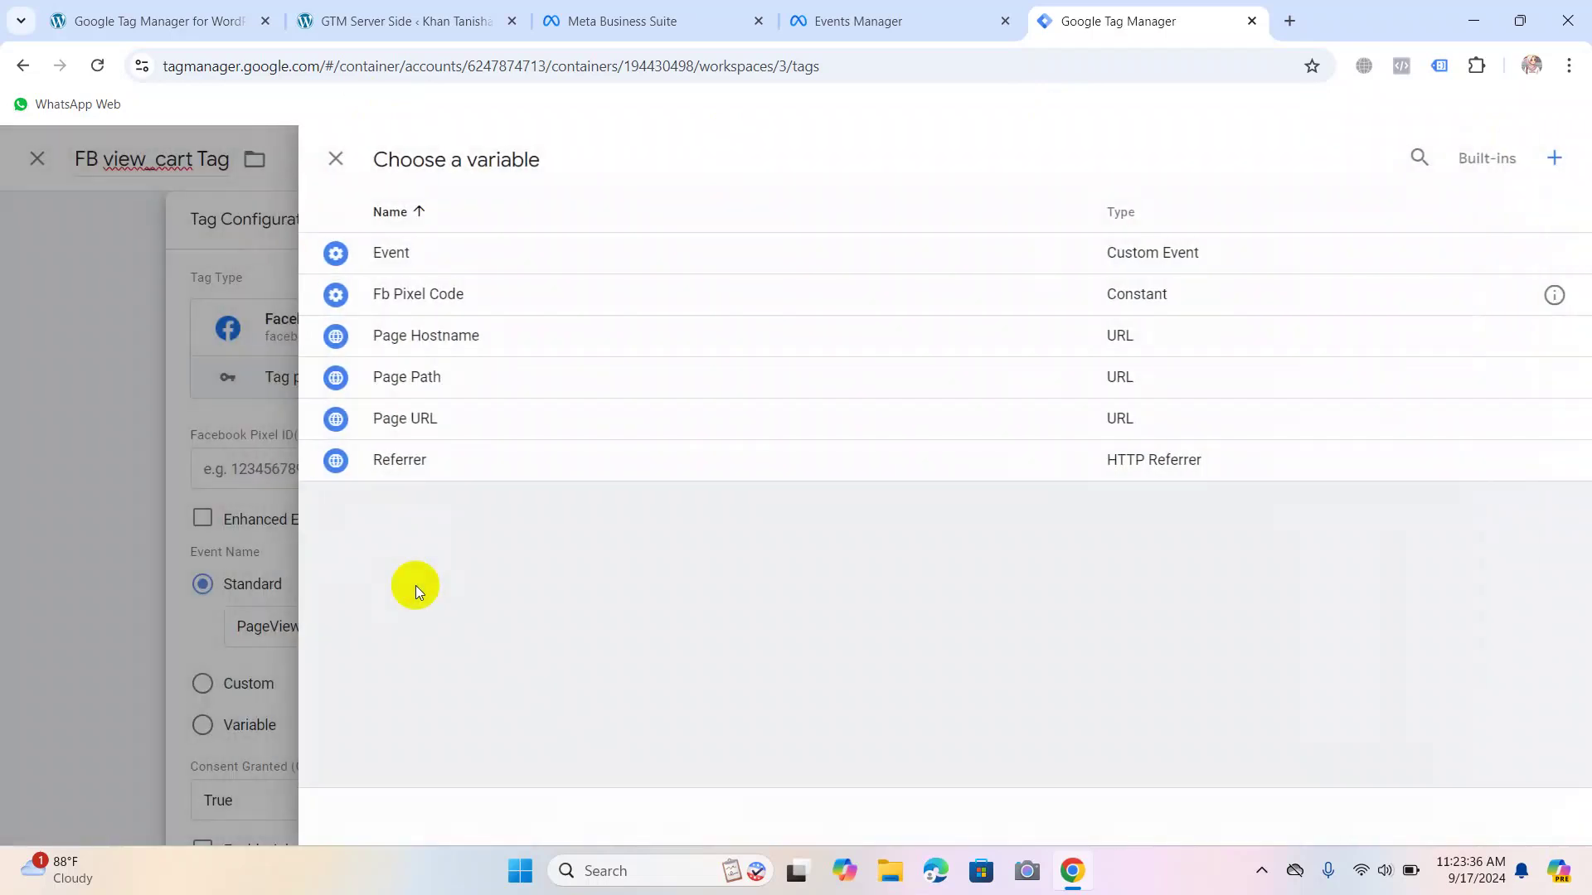
Use the Fb Pixel Code variable as the FB view_cart Tag's Facebook Pixel ID.
{"action": "left_click", "coordinate": [417, 297]}
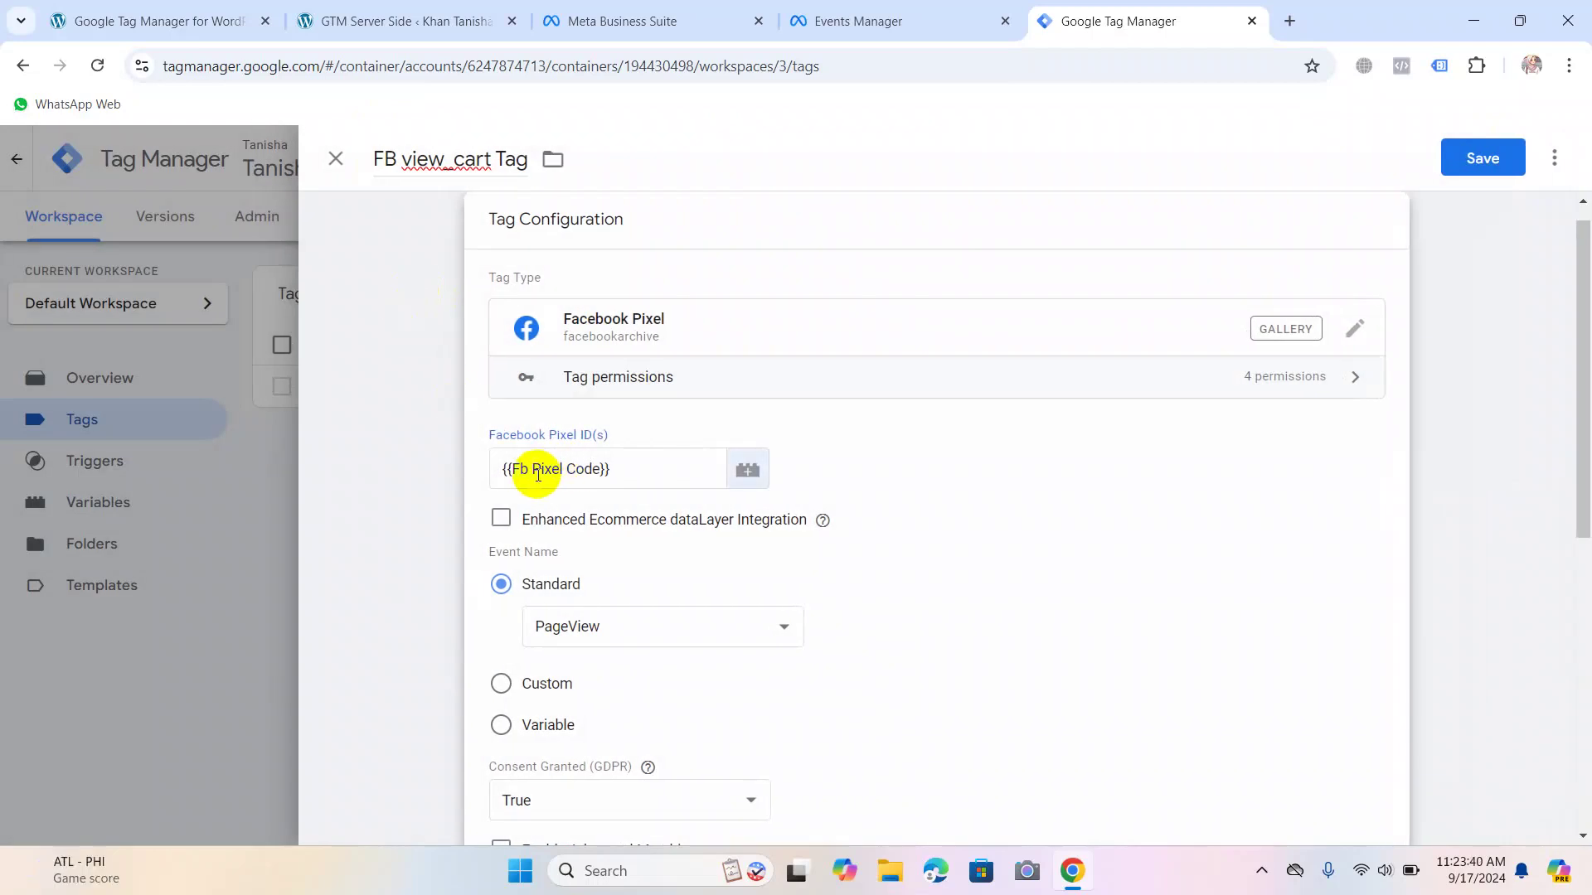
{"action": "left_click", "coordinate": [413, 474]}
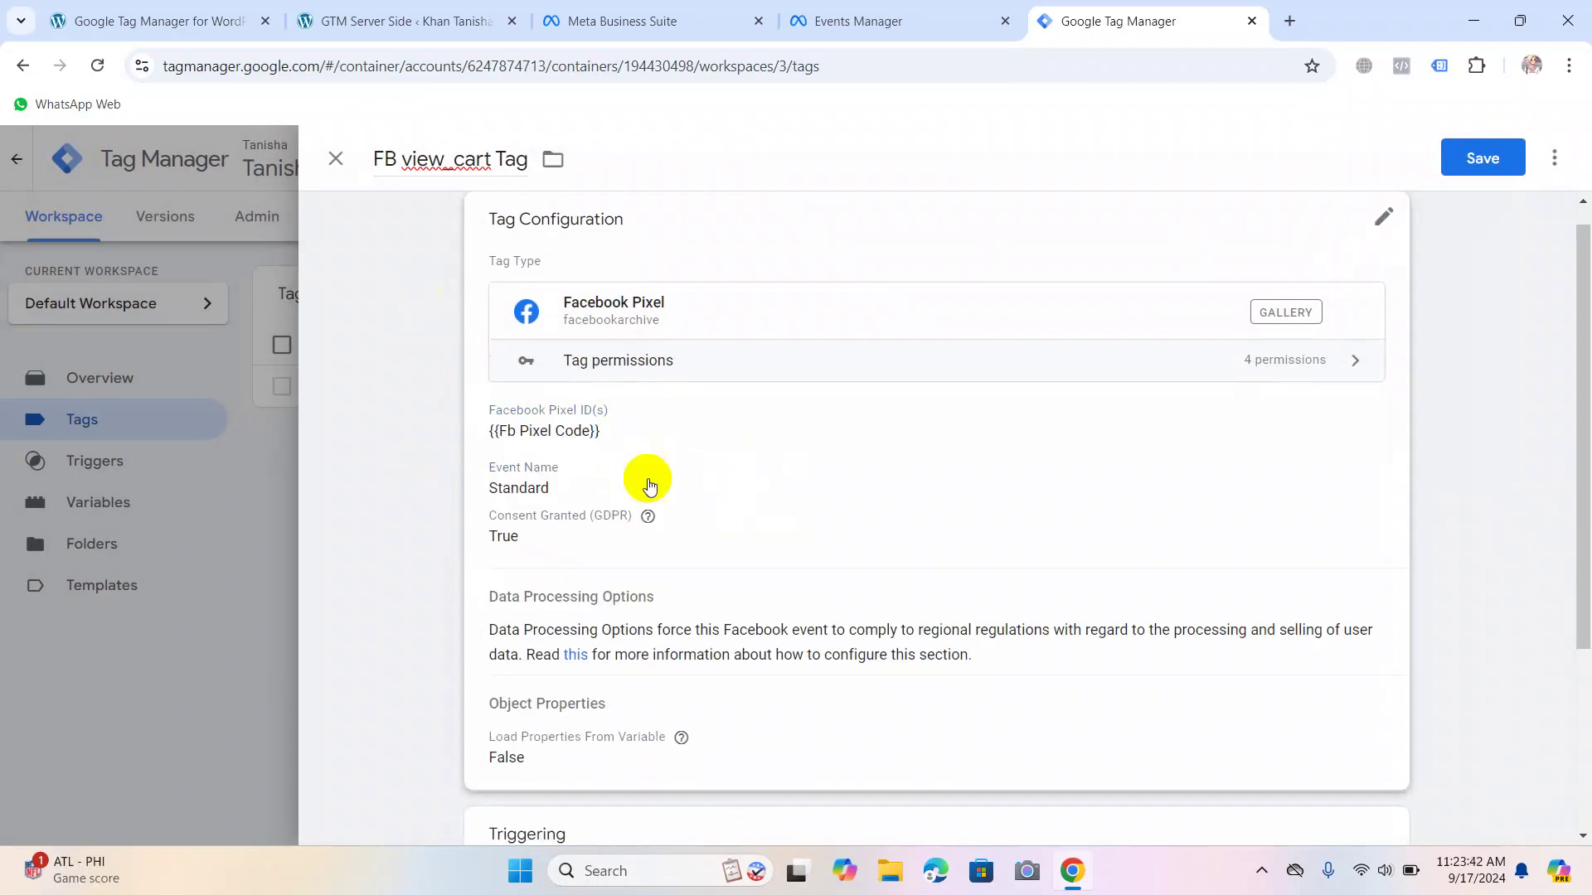
{"action": "left_click", "coordinate": [606, 436]}
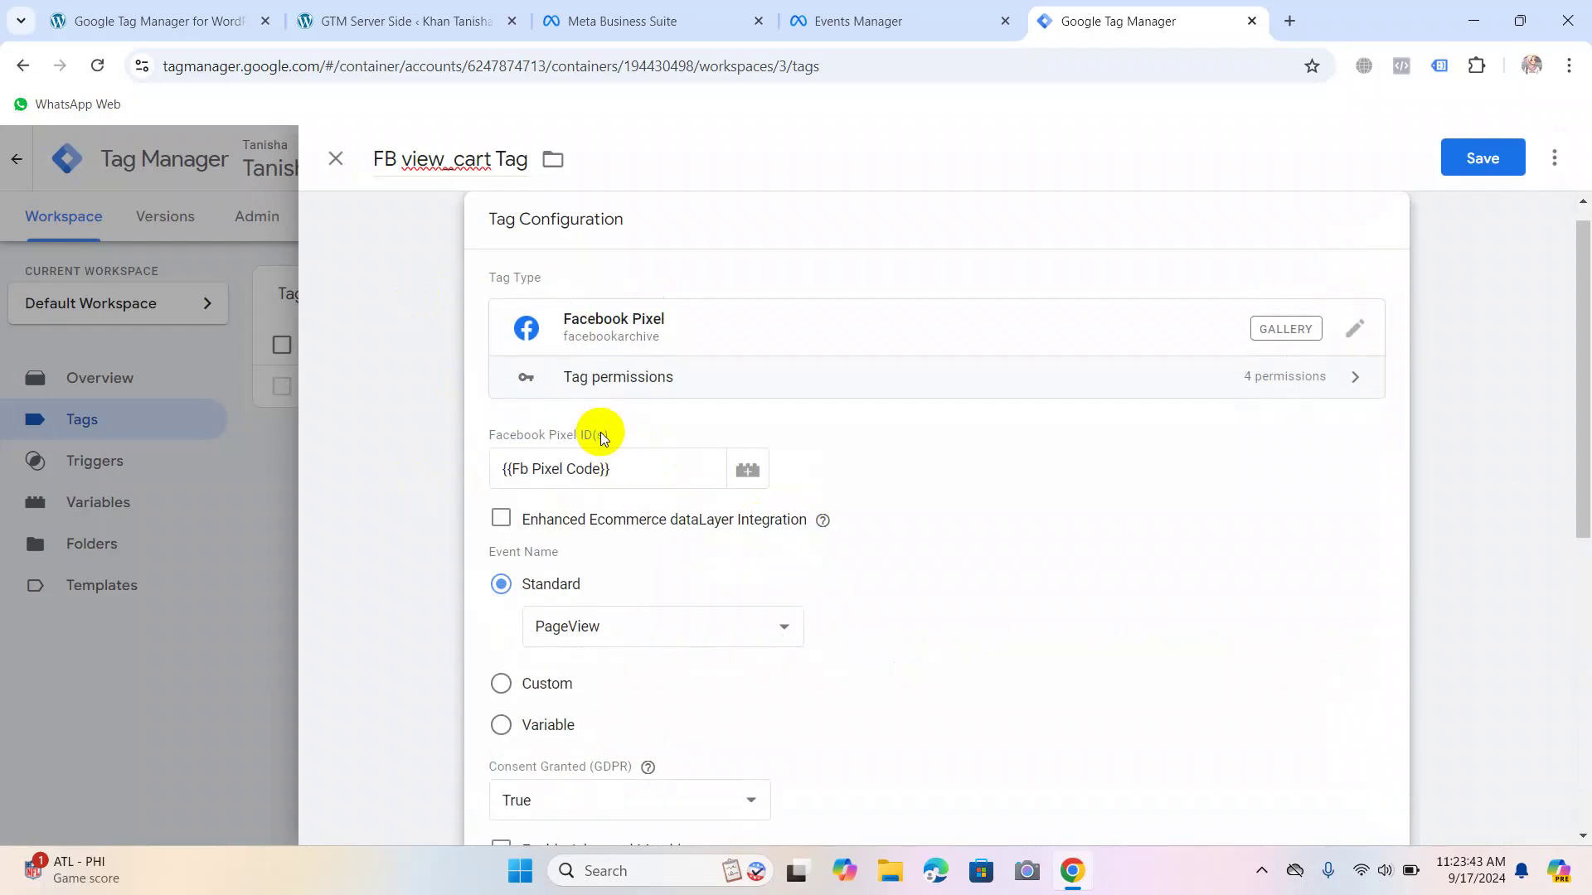
{"action": "left_click", "coordinate": [642, 468]}
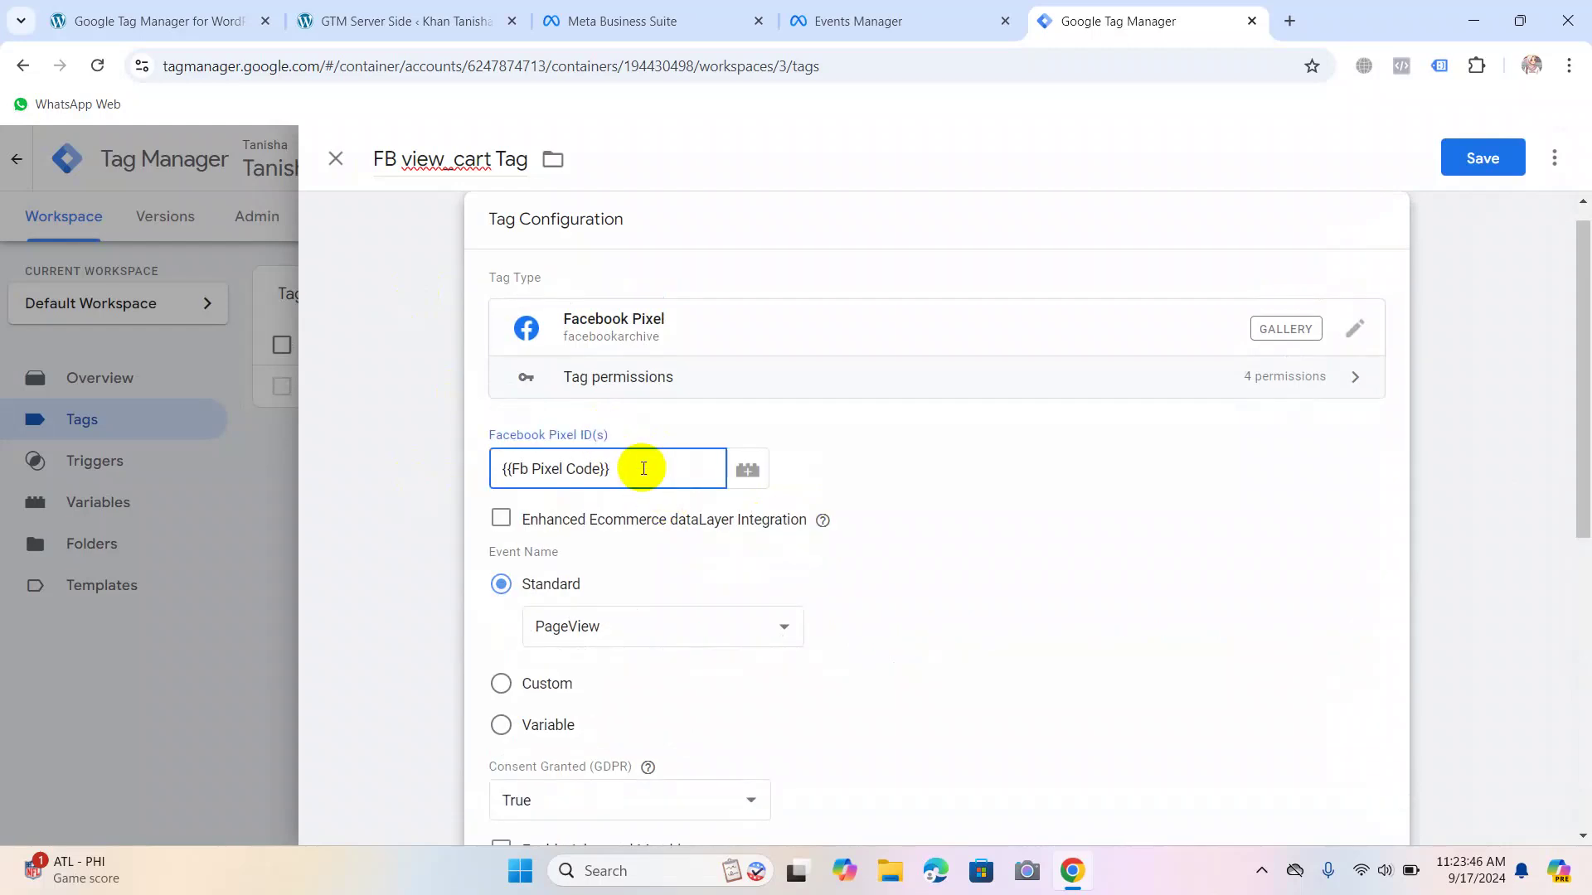
Review the FB view_cart Tag's configuration, triggering section, tag name and Facebook Pixel ID entry.
{"action": "scroll", "coordinate": [625, 540], "scroll_direction": "down", "scroll_amount": 5}
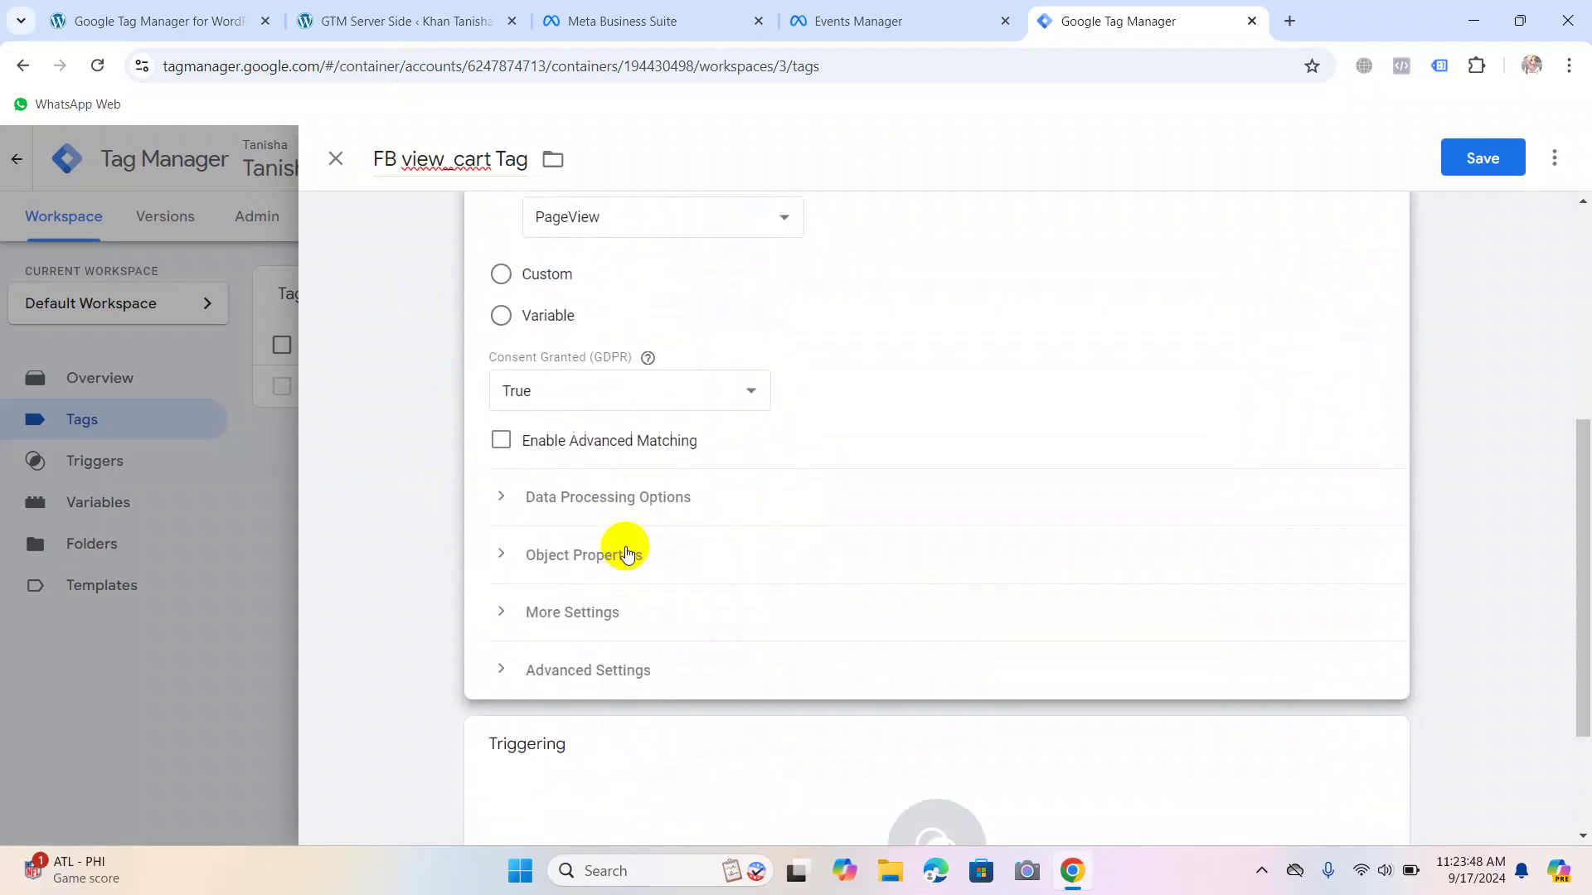
{"action": "scroll", "coordinate": [639, 581], "scroll_direction": "down", "scroll_amount": 2}
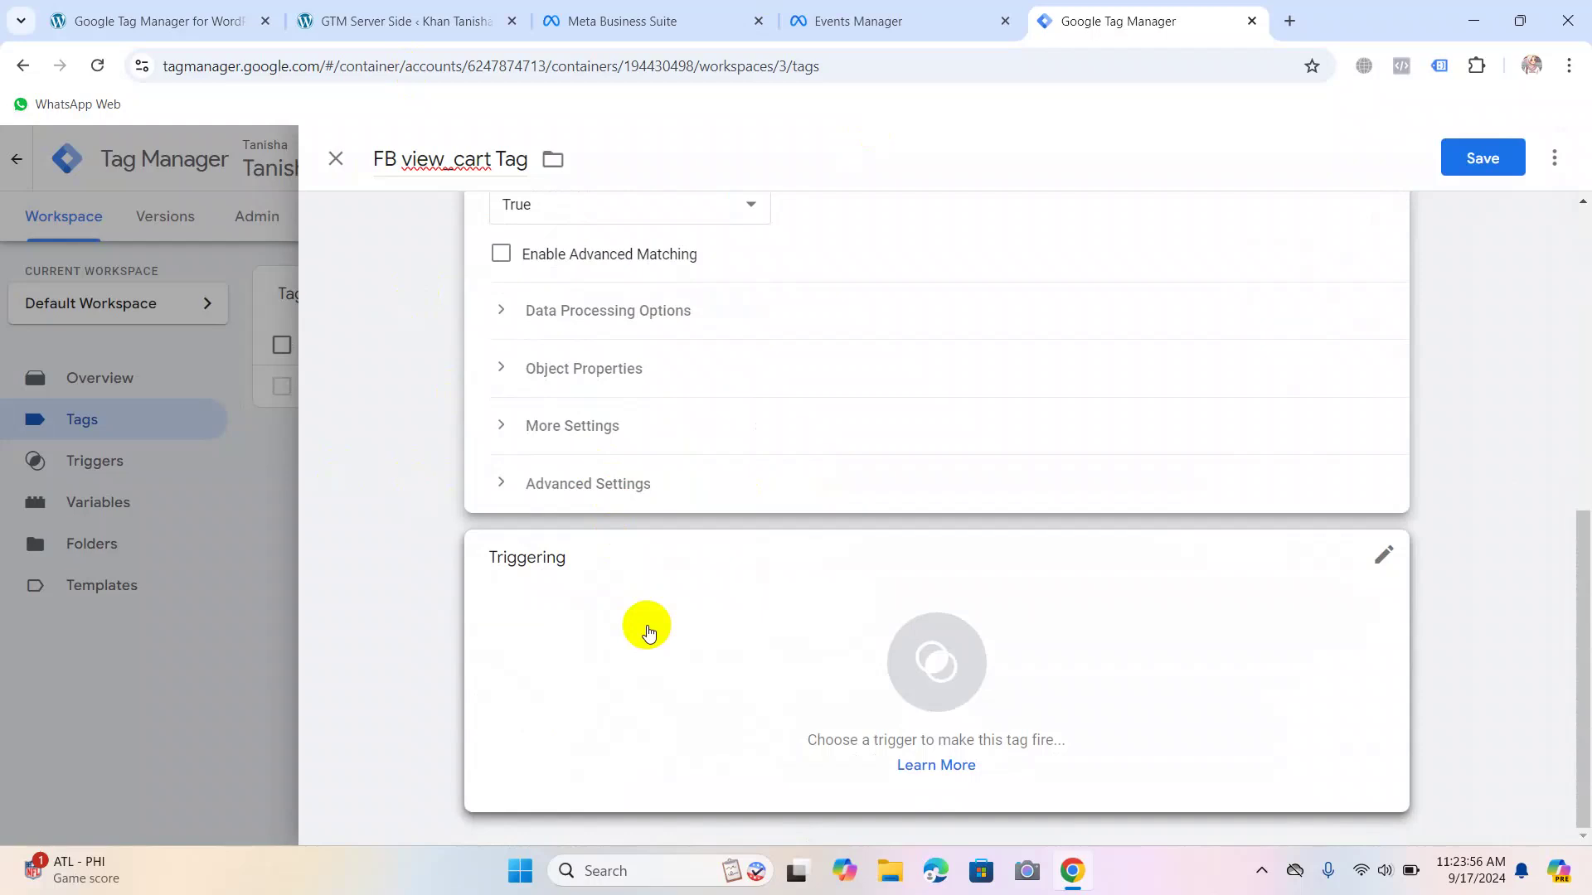
{"action": "scroll", "coordinate": [405, 366], "scroll_direction": "up", "scroll_amount": 5}
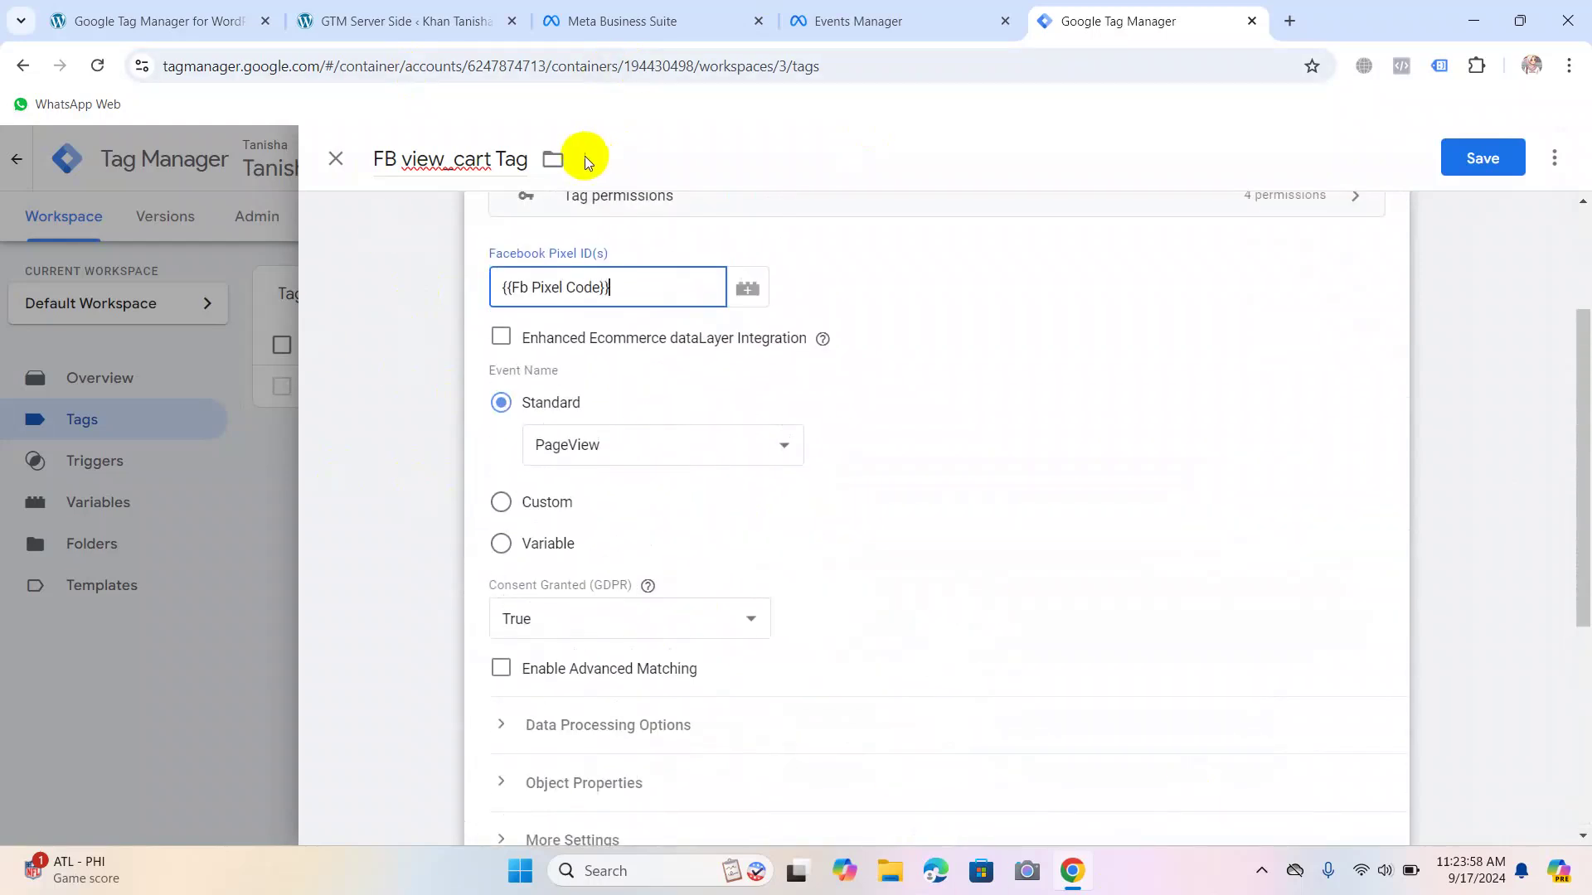
{"action": "scroll", "coordinate": [418, 400], "scroll_direction": "up", "scroll_amount": 3}
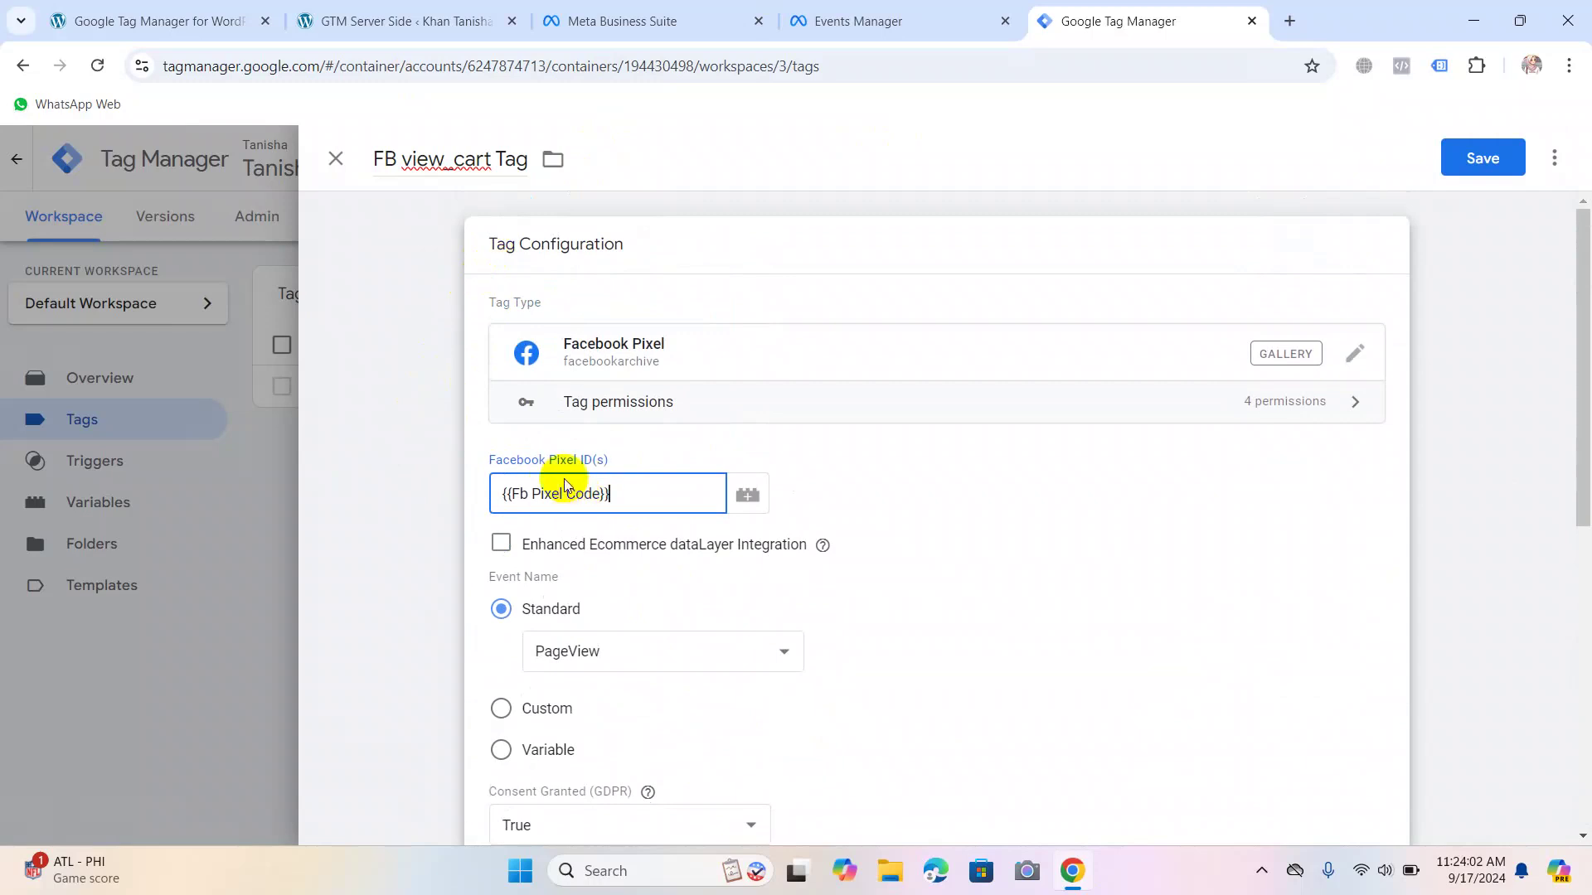
{"action": "left_click", "coordinate": [400, 160]}
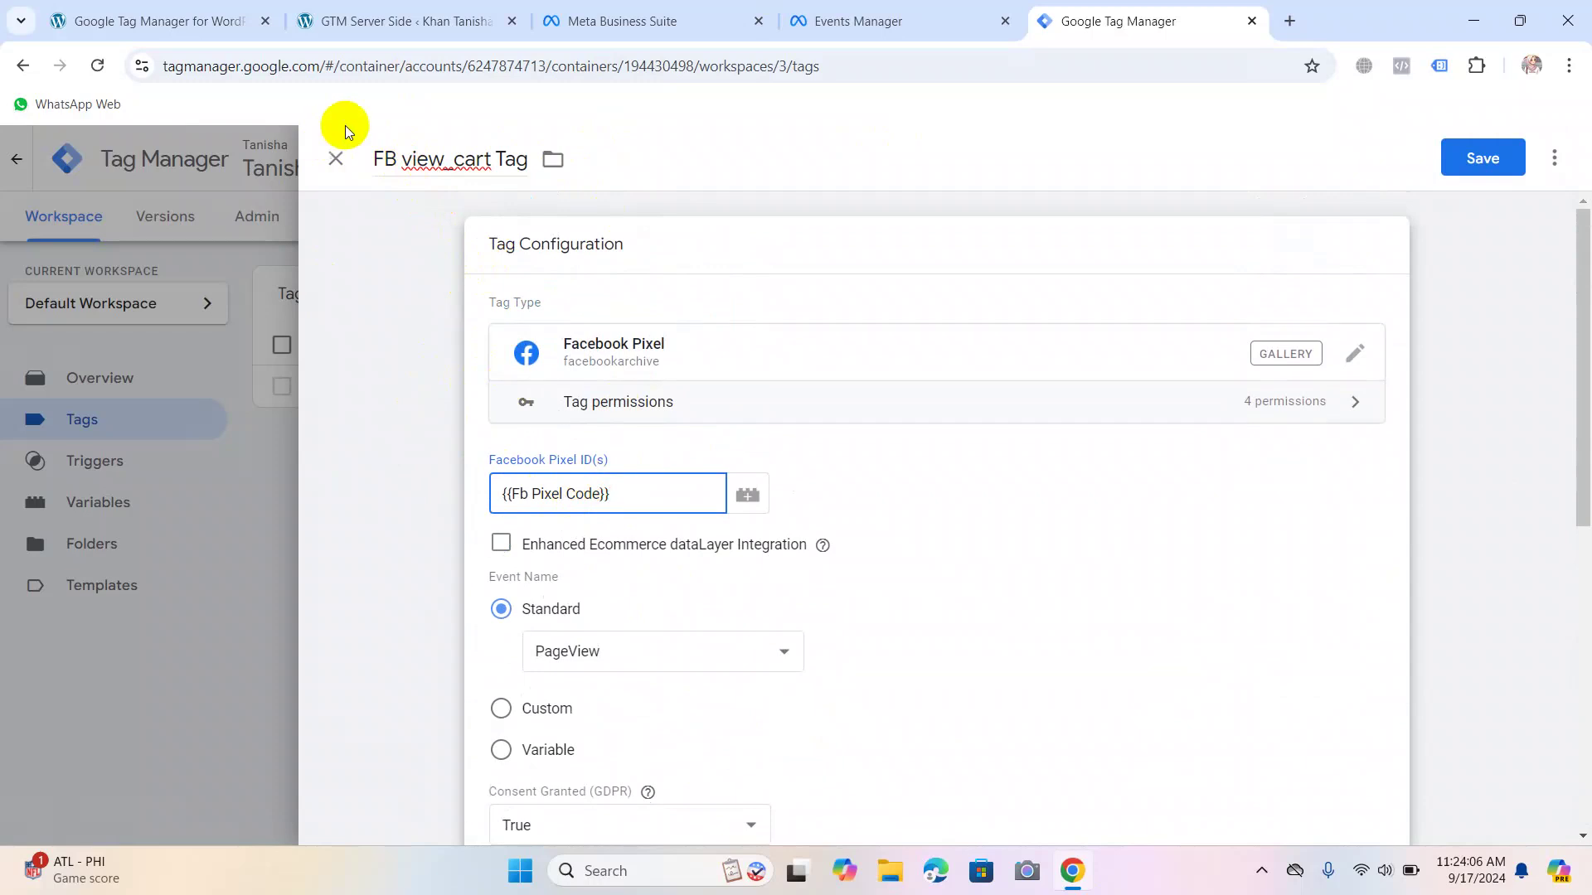
{"action": "left_click_drag", "start_coordinate": [383, 159], "coordinate": [515, 159]}
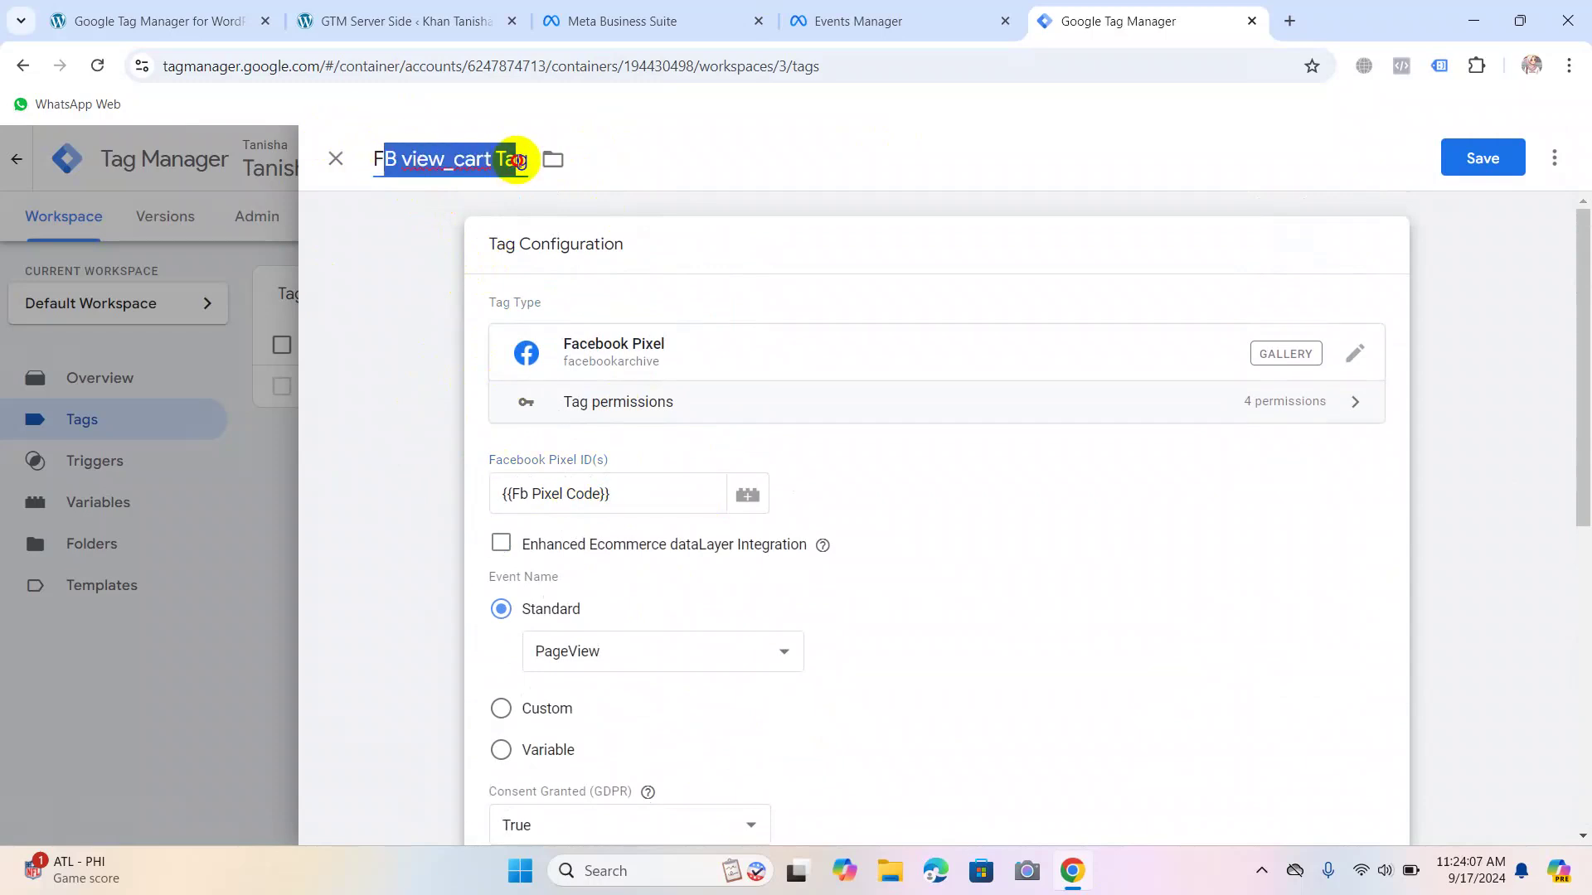
{"action": "left_click", "coordinate": [465, 159]}
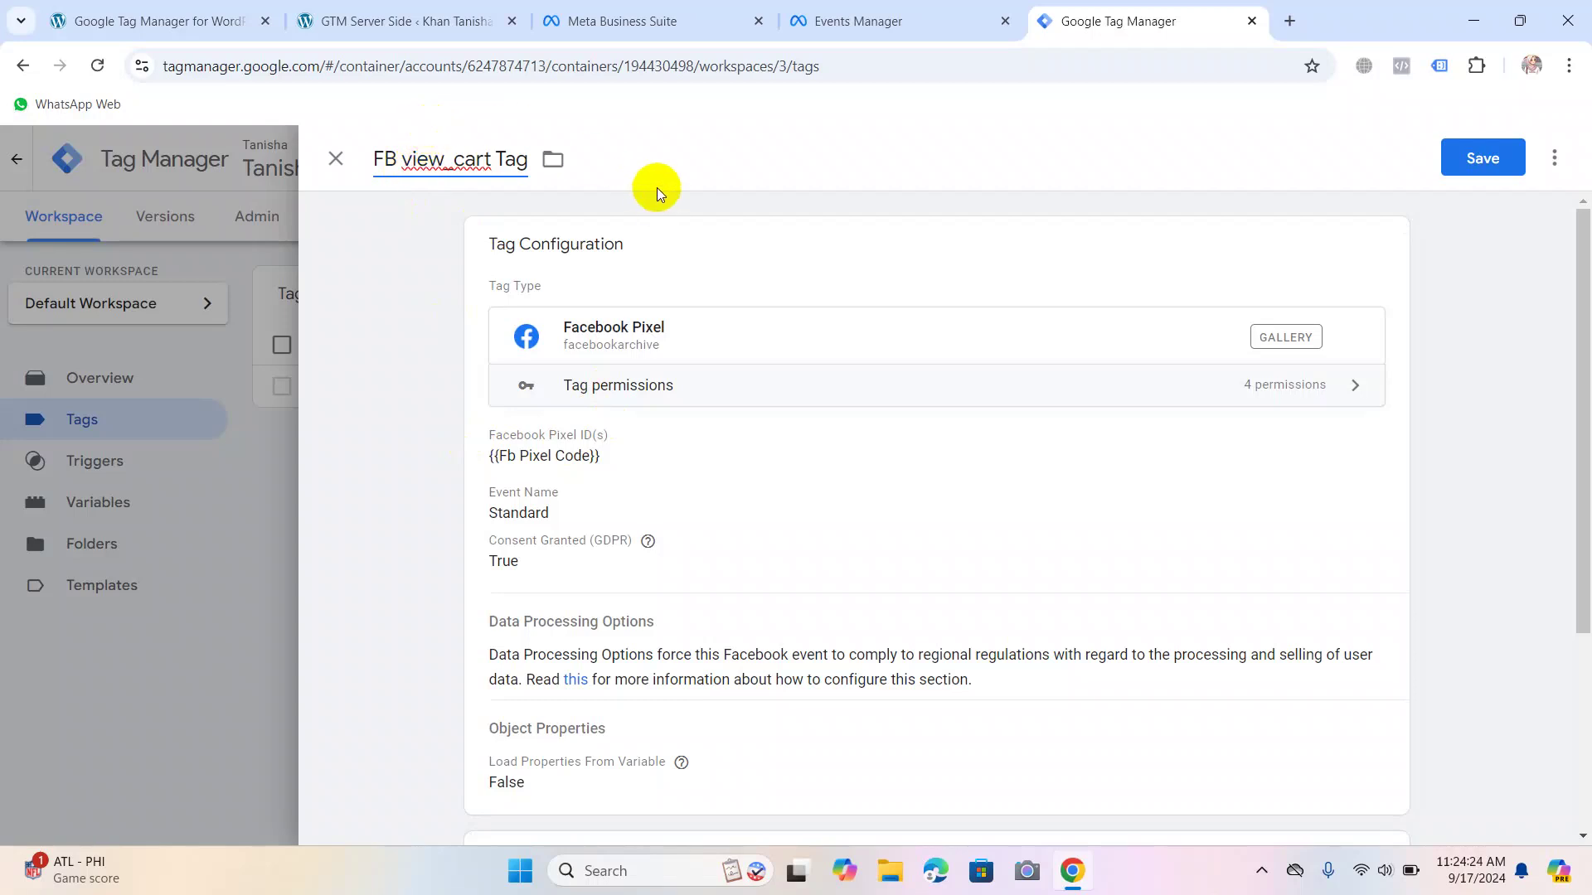
{"action": "left_click", "coordinate": [553, 456]}
{"action": "left_click", "coordinate": [626, 499]}
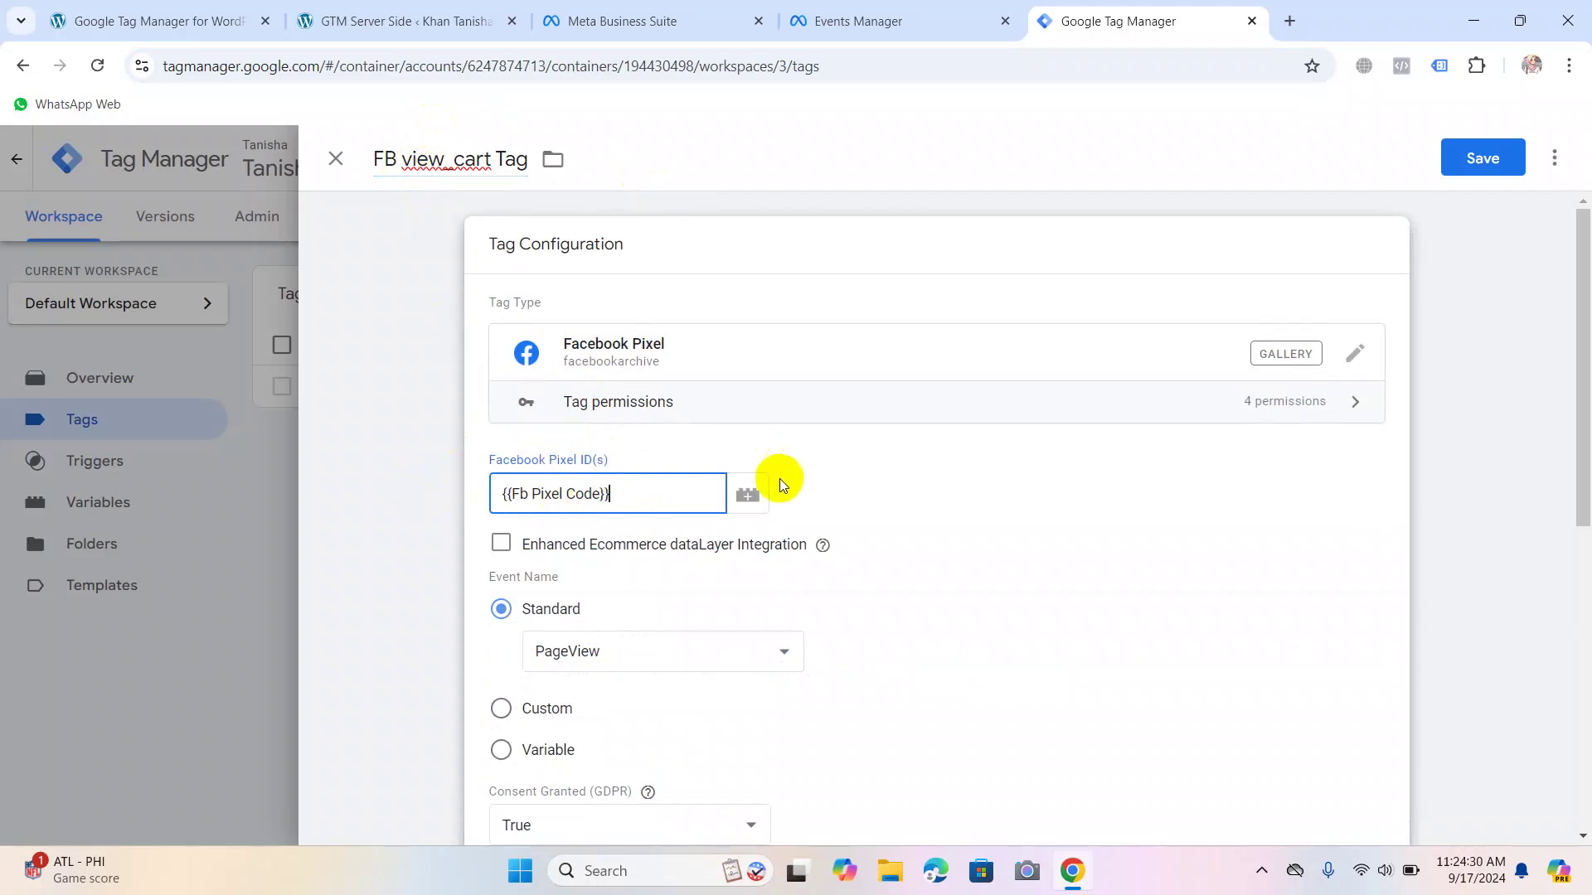
Start a new trigger for the FB view_cart Tag and choose Custom Event as its trigger type.
{"action": "left_click", "coordinate": [747, 495]}
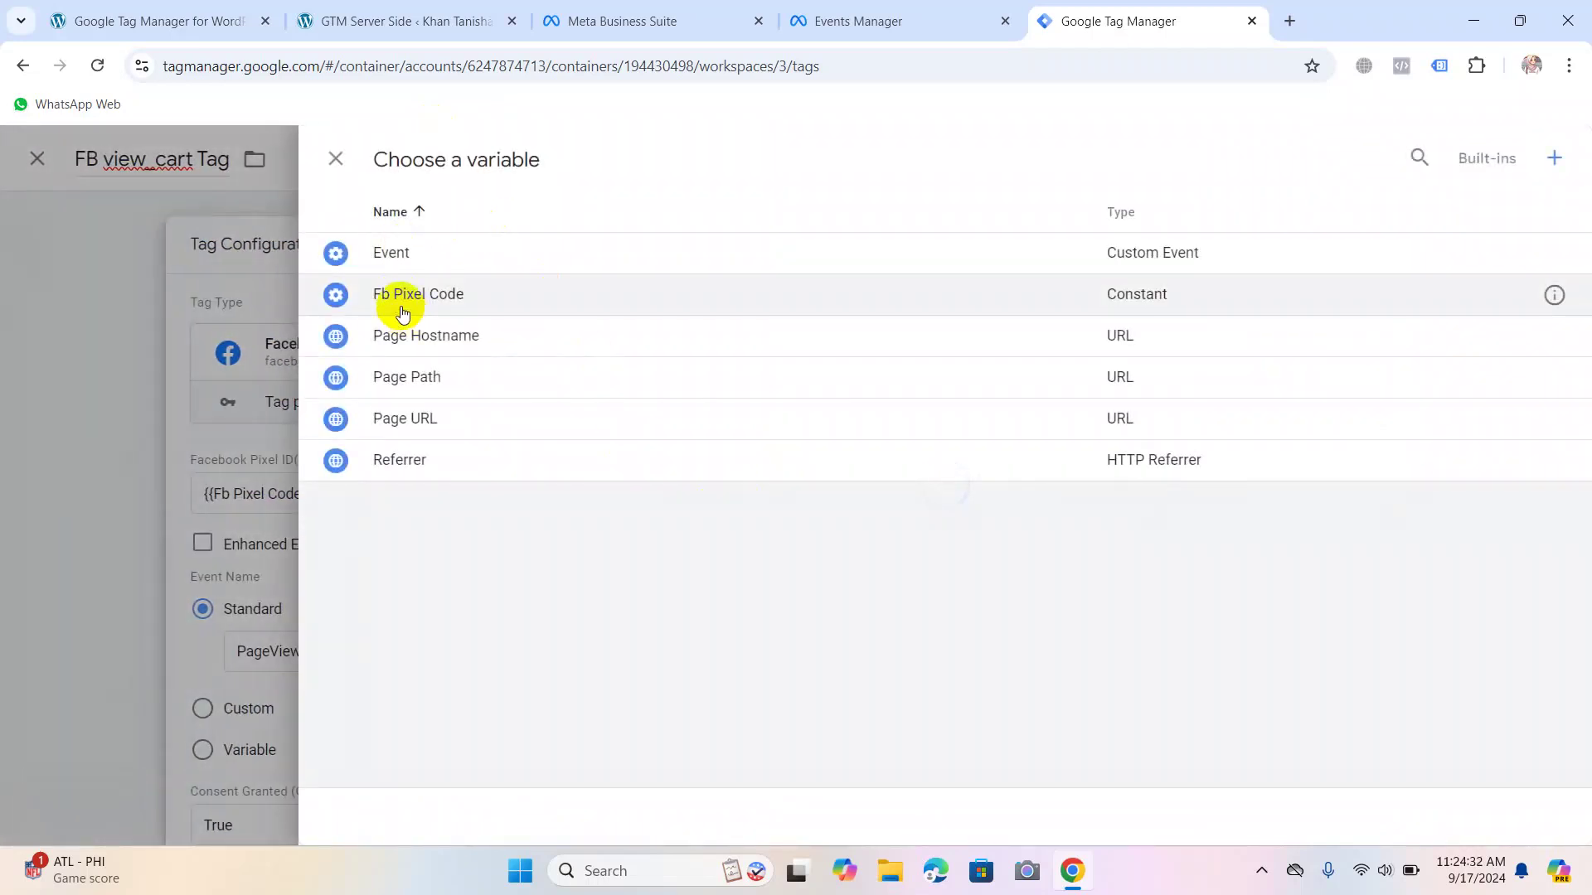
{"action": "left_click", "coordinate": [334, 157]}
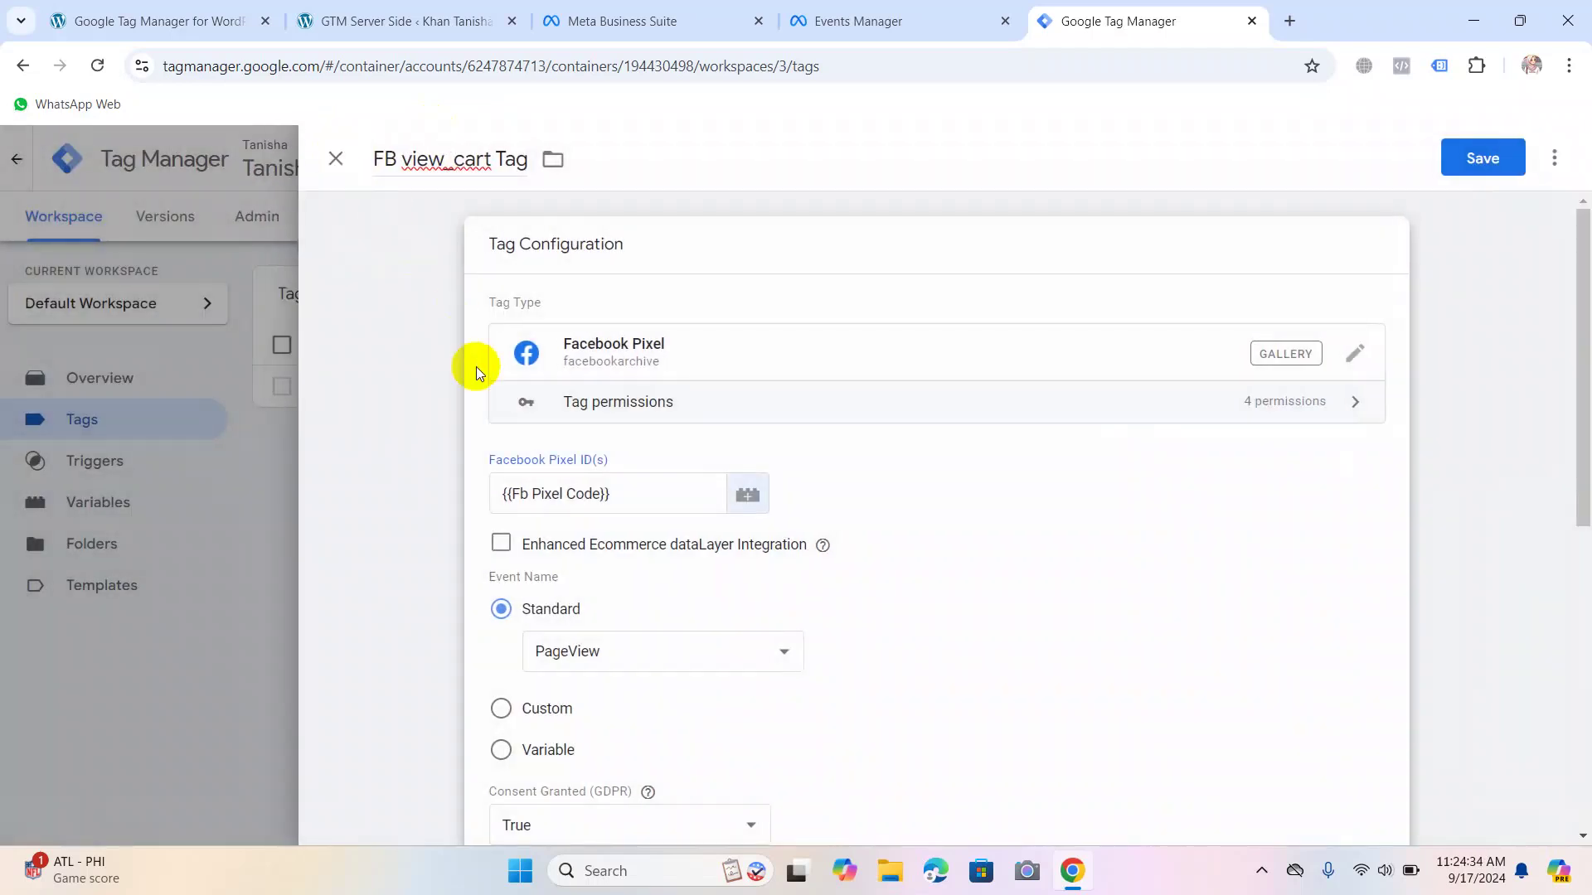
{"action": "scroll", "coordinate": [776, 440], "scroll_direction": "down", "scroll_amount": 3}
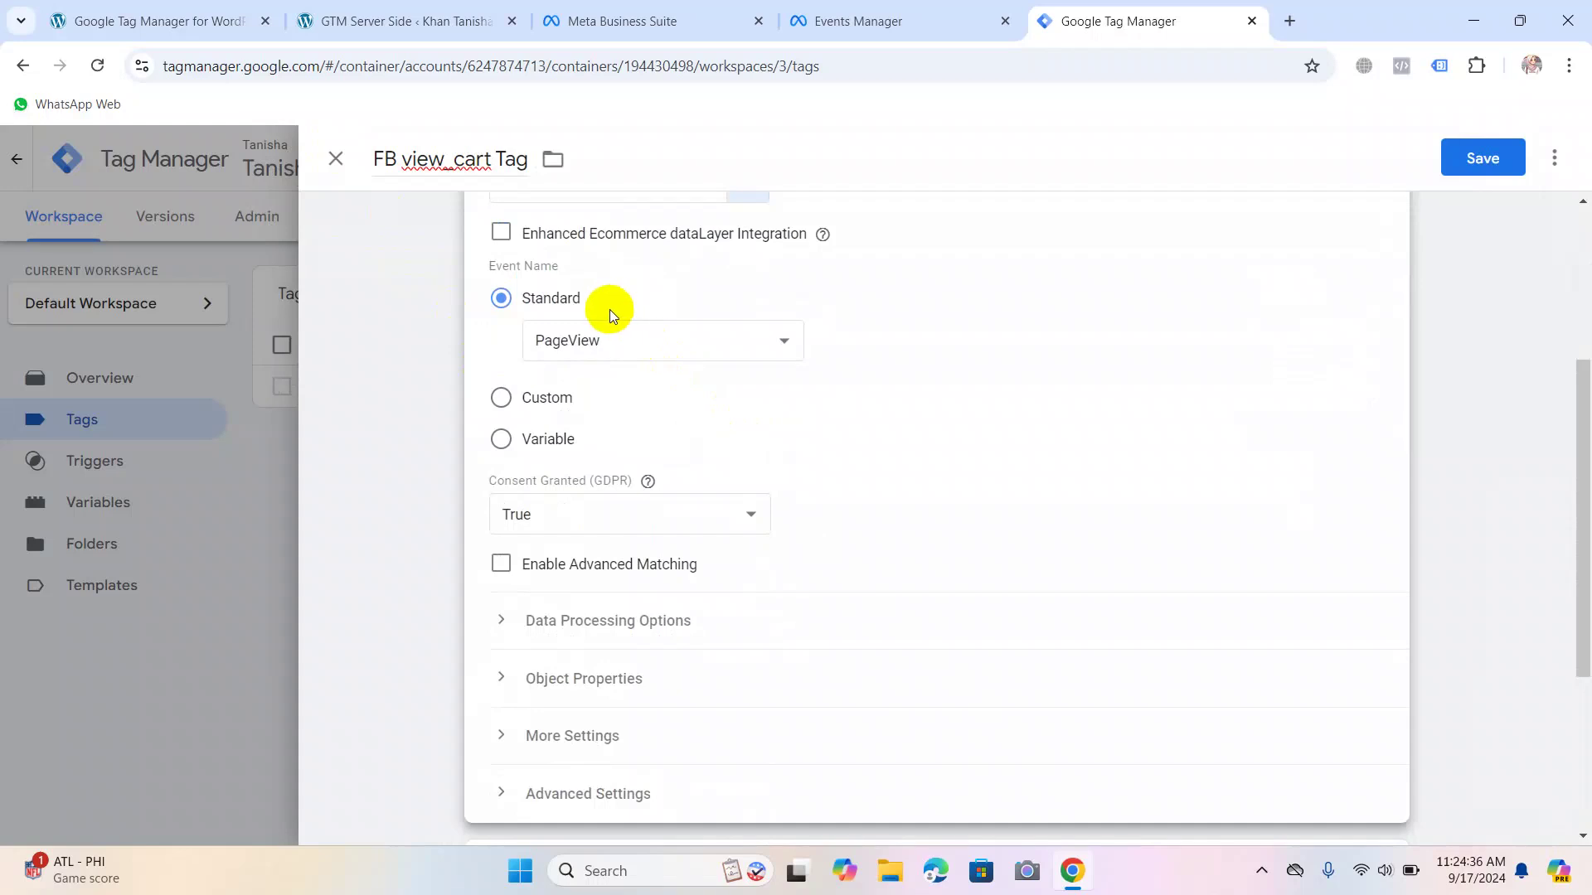
{"action": "scroll", "coordinate": [611, 388], "scroll_direction": "down", "scroll_amount": 1}
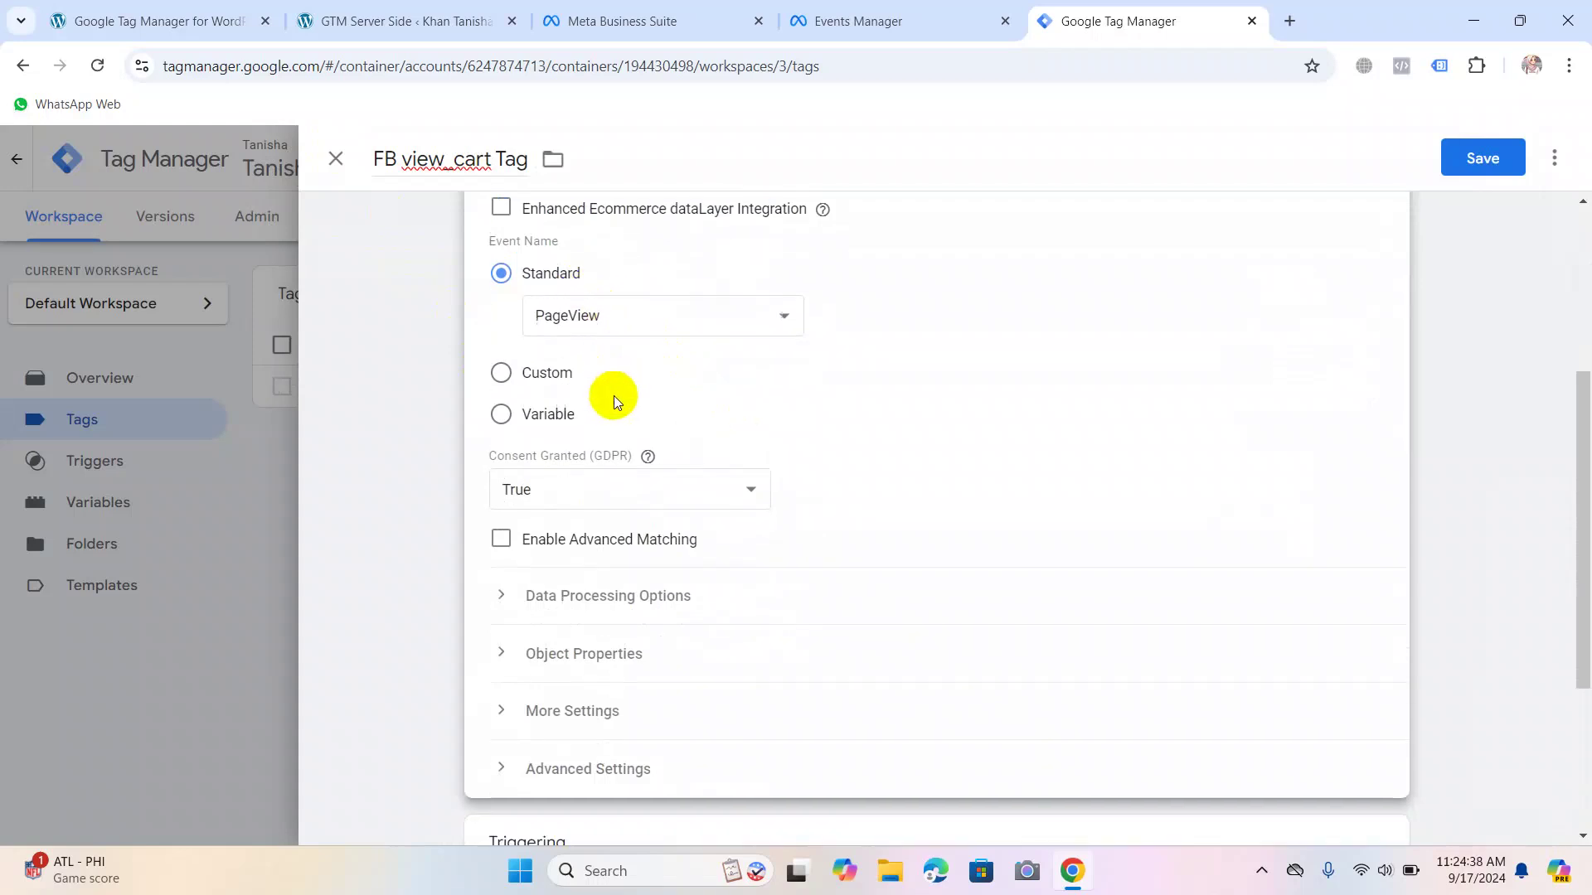
{"action": "scroll", "coordinate": [684, 410], "scroll_direction": "down", "scroll_amount": 2}
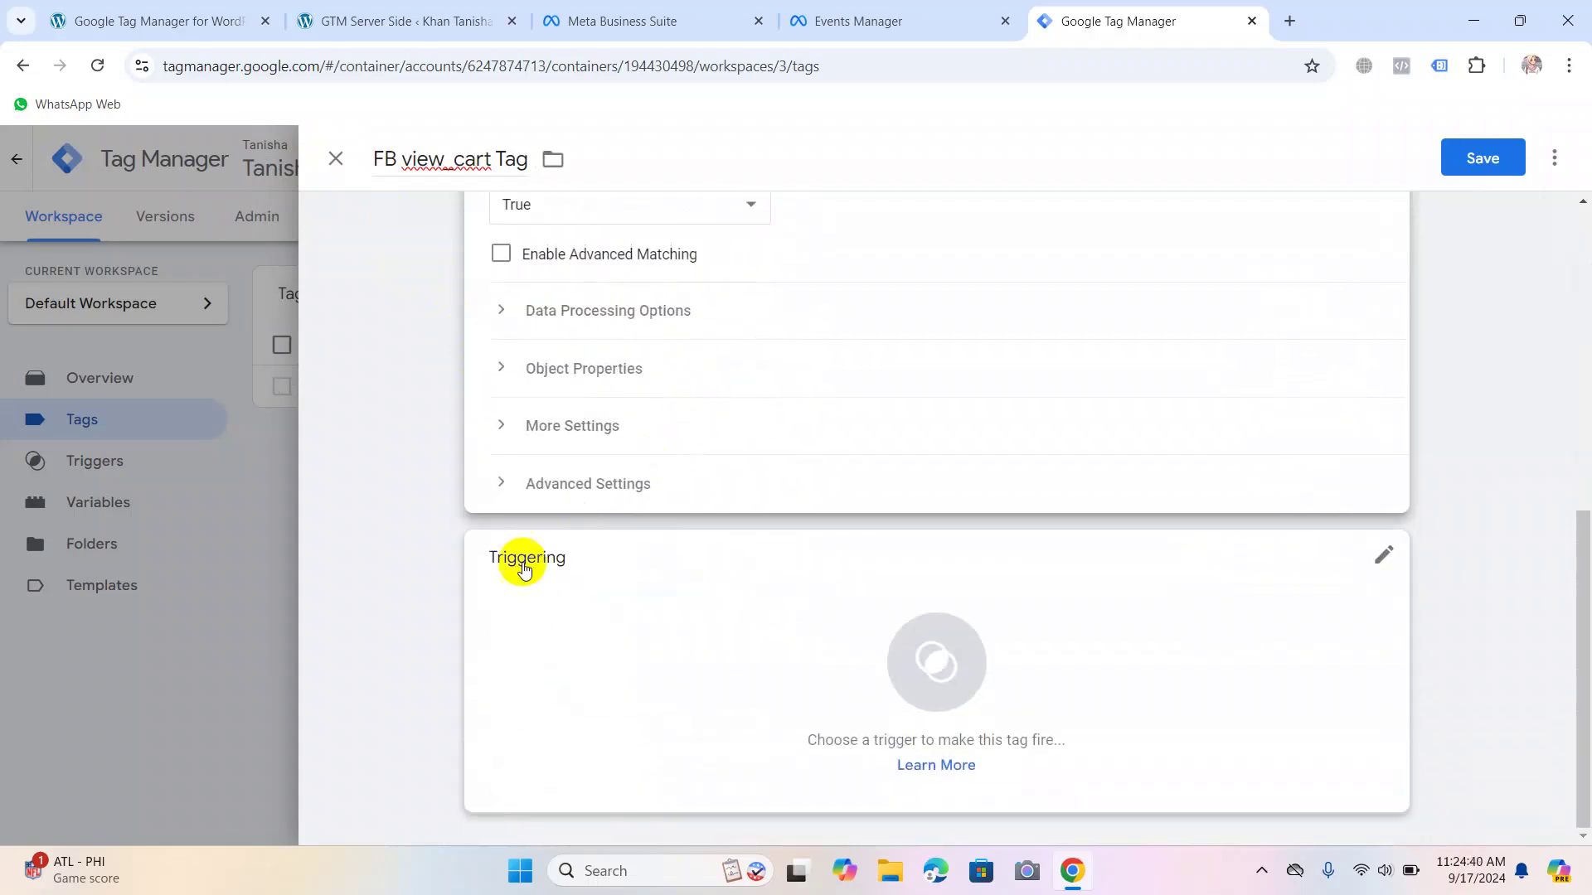
{"action": "left_click", "coordinate": [870, 580]}
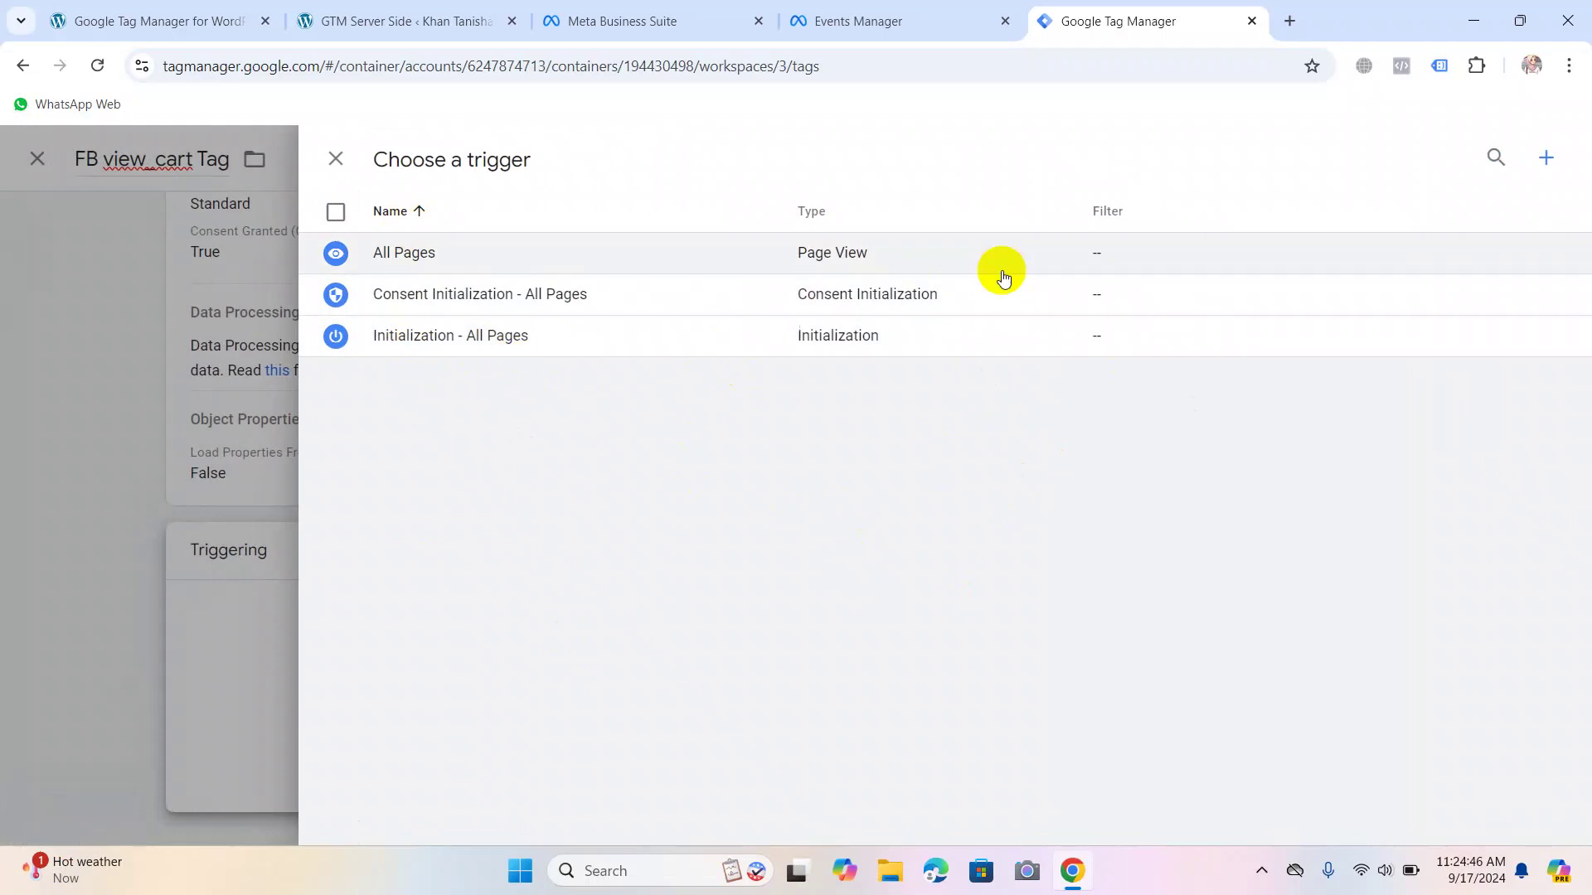
{"action": "left_click", "coordinate": [1538, 163]}
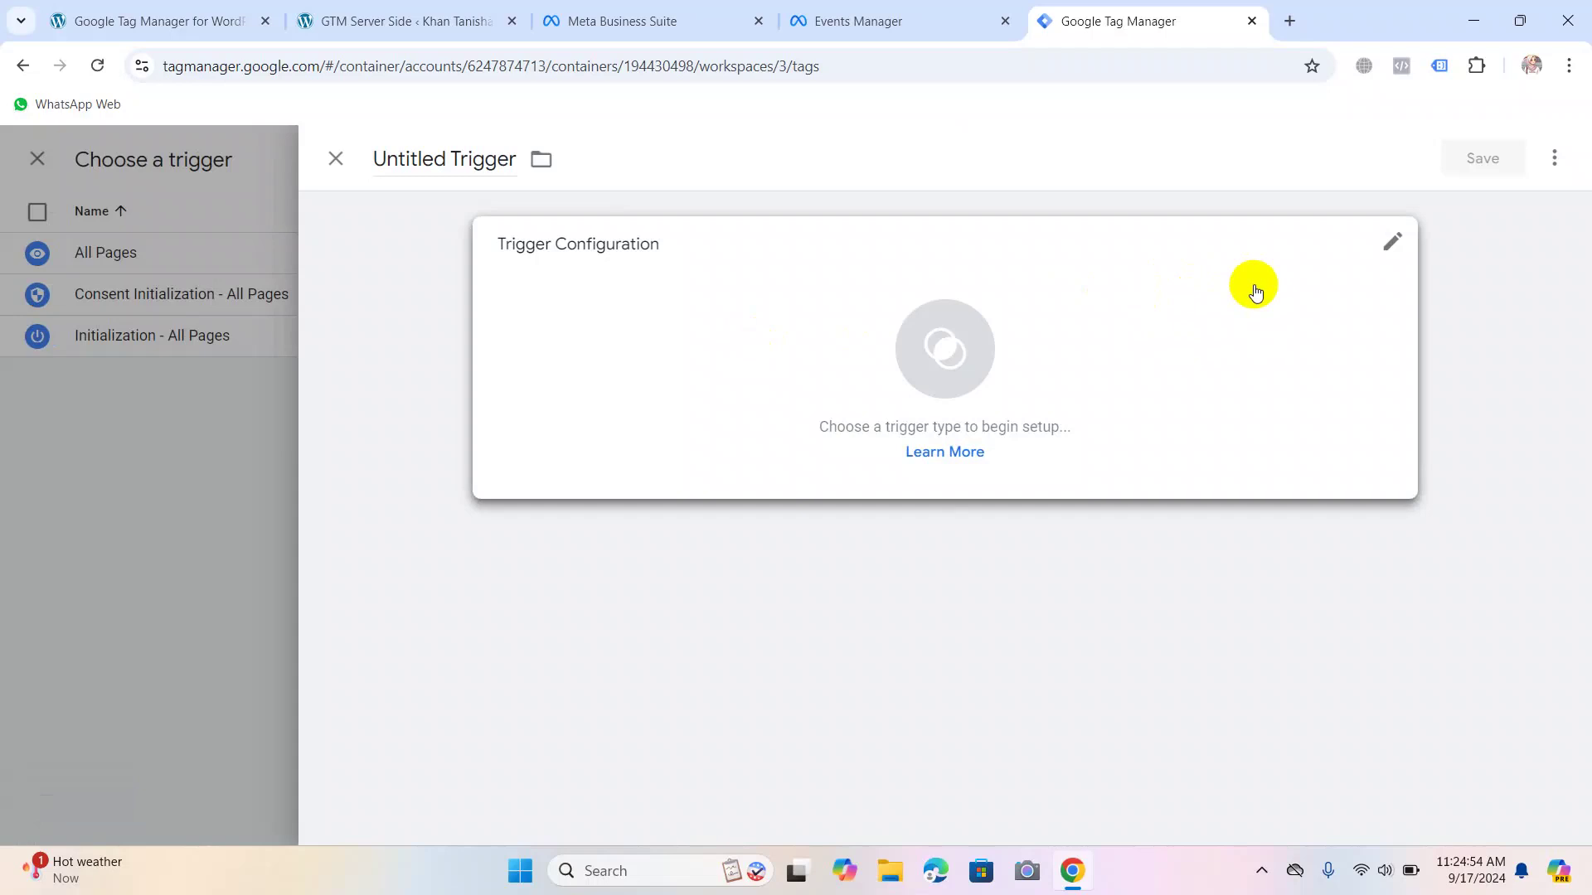
{"action": "left_click", "coordinate": [1350, 273]}
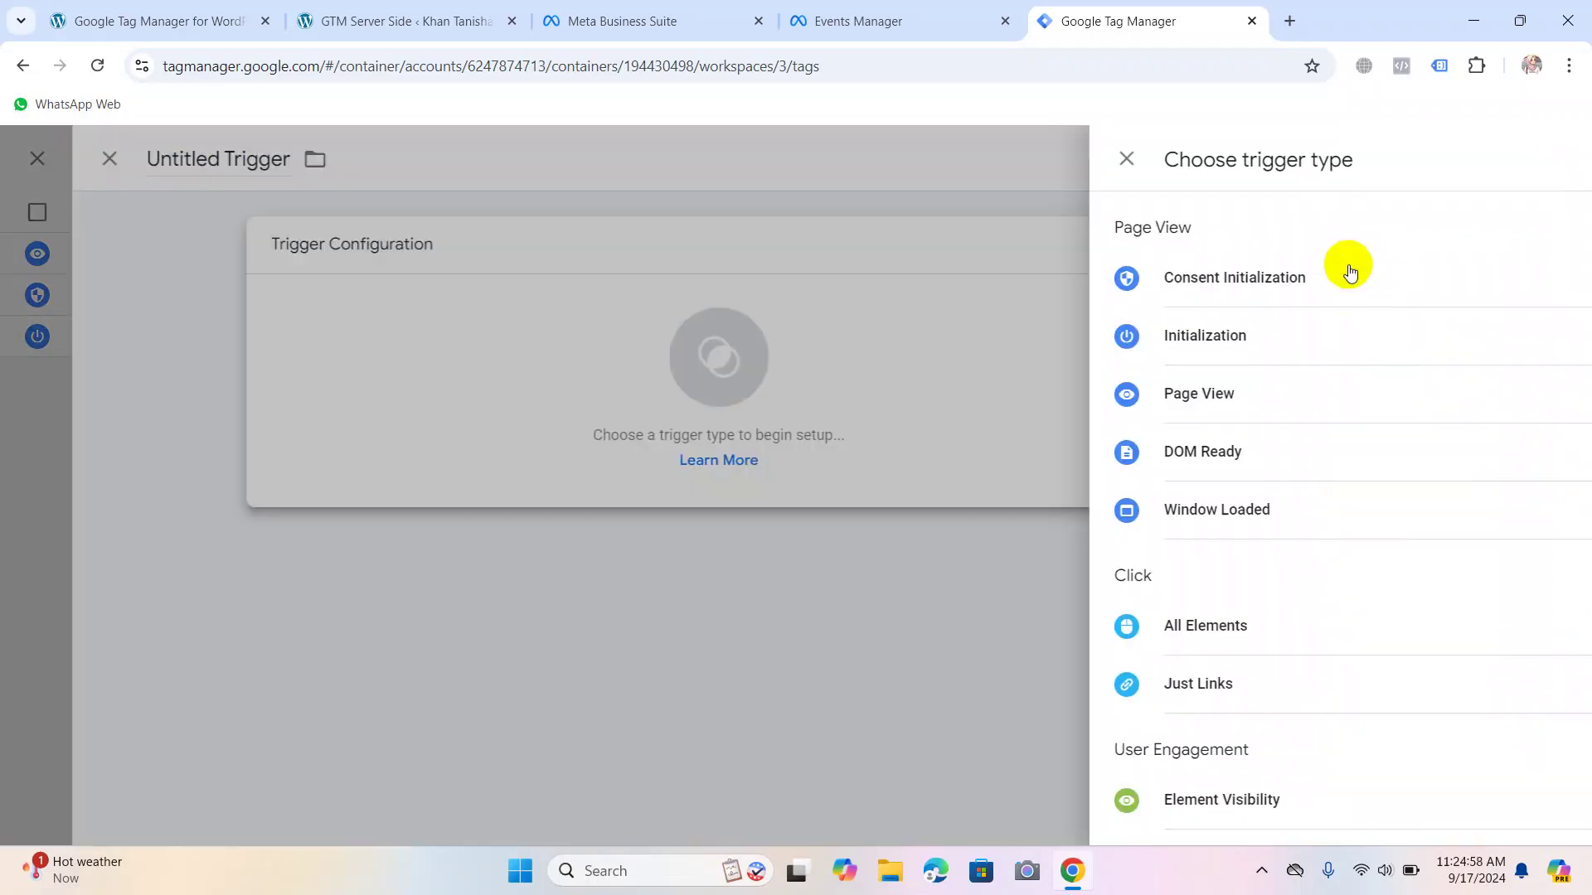
{"action": "scroll", "coordinate": [1059, 539], "scroll_direction": "down", "scroll_amount": 3}
{"action": "scroll", "coordinate": [1061, 572], "scroll_direction": "down", "scroll_amount": 4}
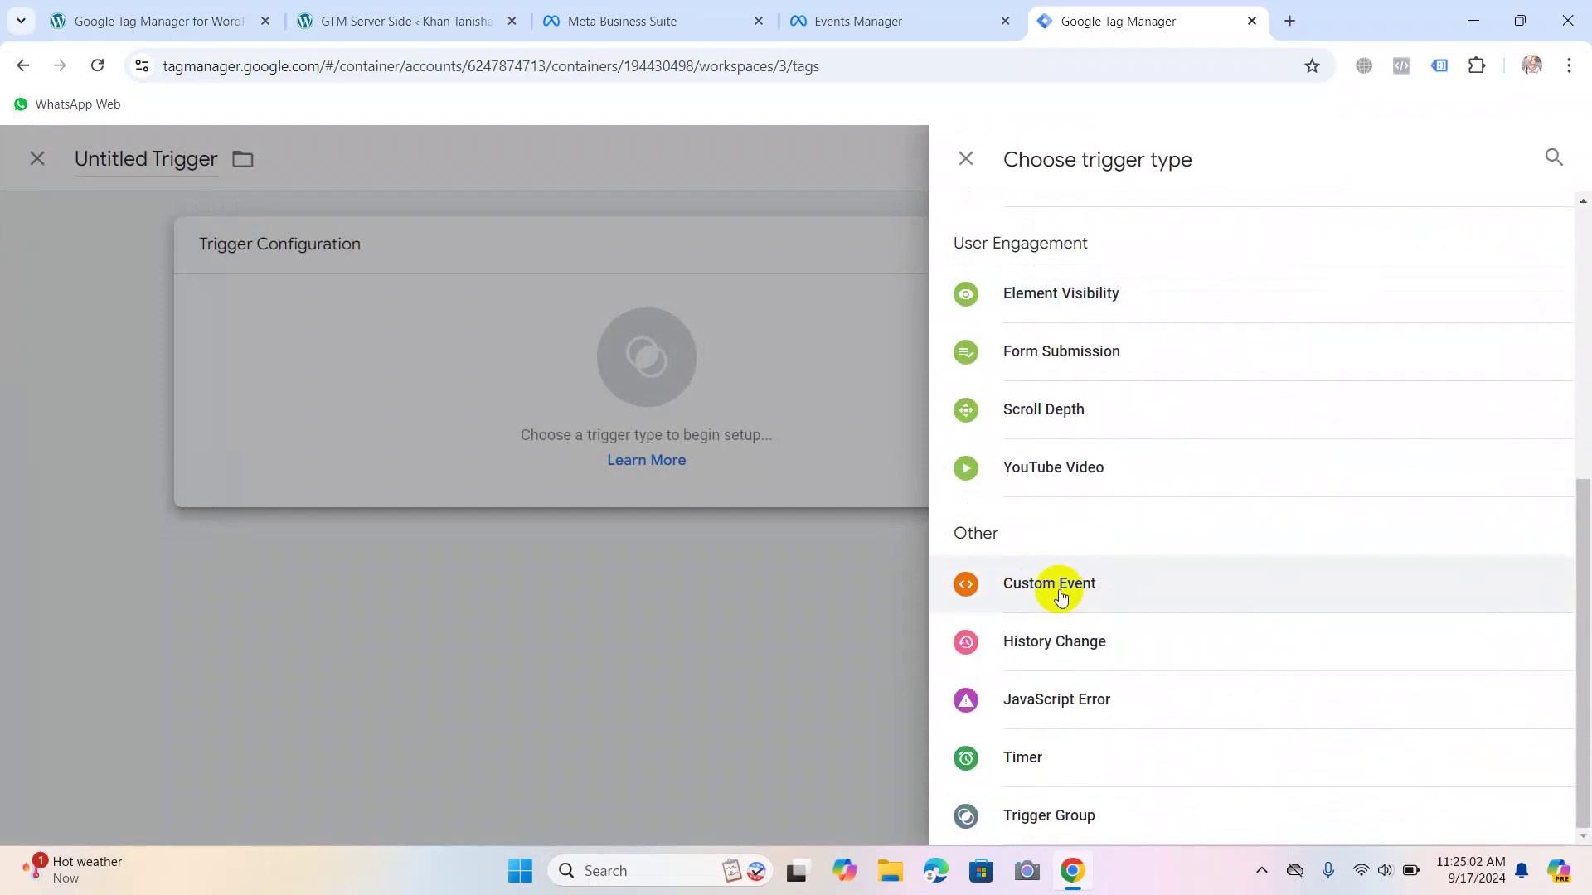
{"action": "left_click", "coordinate": [1048, 586]}
Name the new Custom Event trigger "view_cart trigger".
{"action": "left_click", "coordinate": [465, 162]}
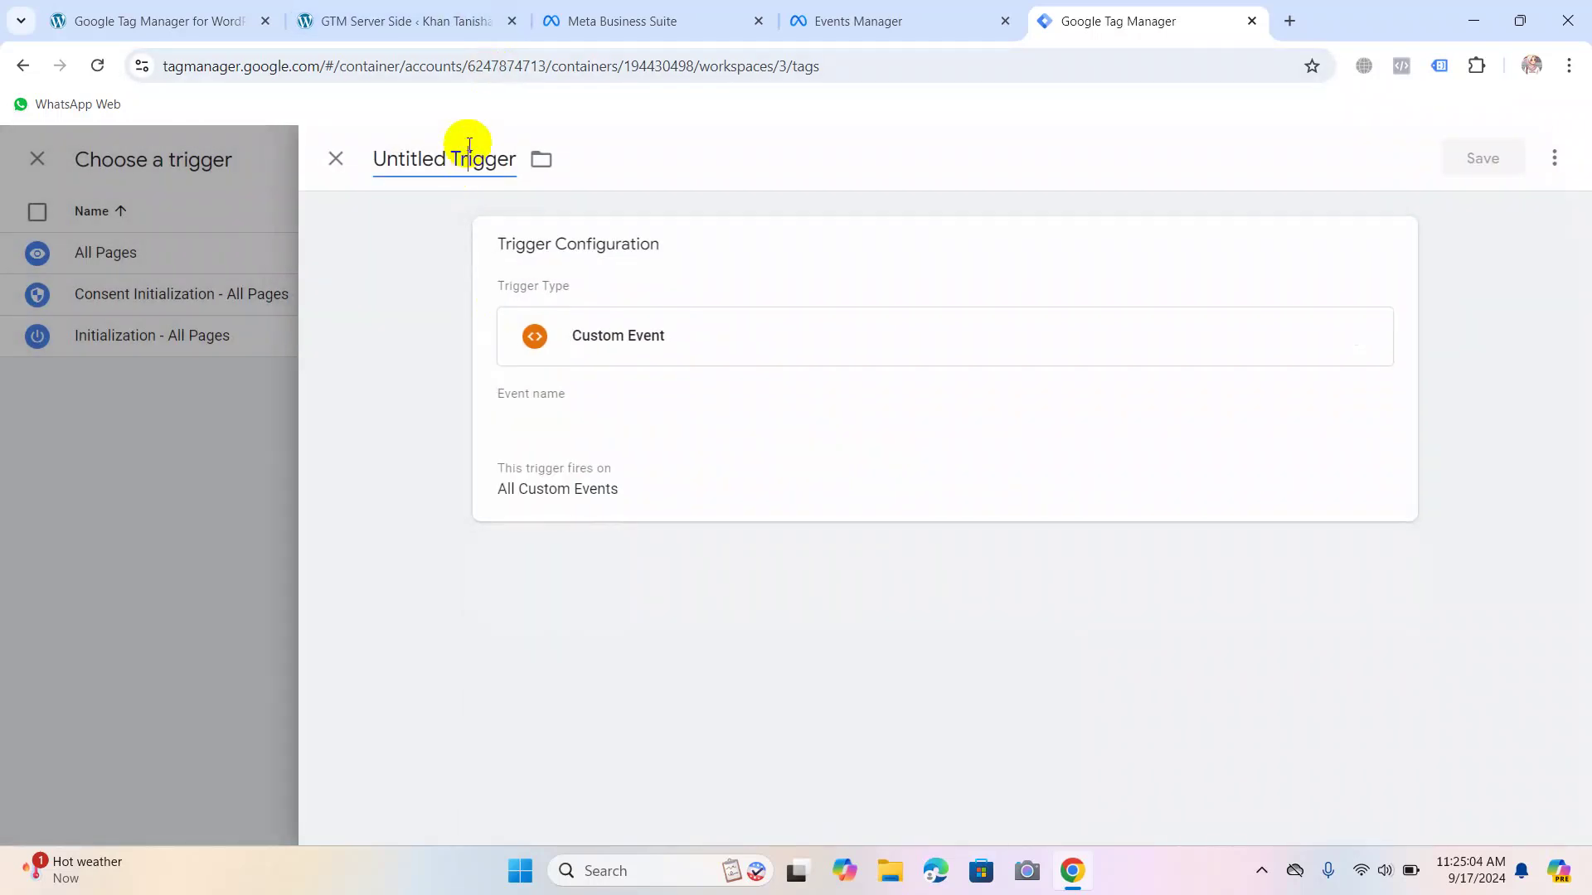
{"action": "key", "text": "ctrl+a"}
{"action": "type", "text": "view"}
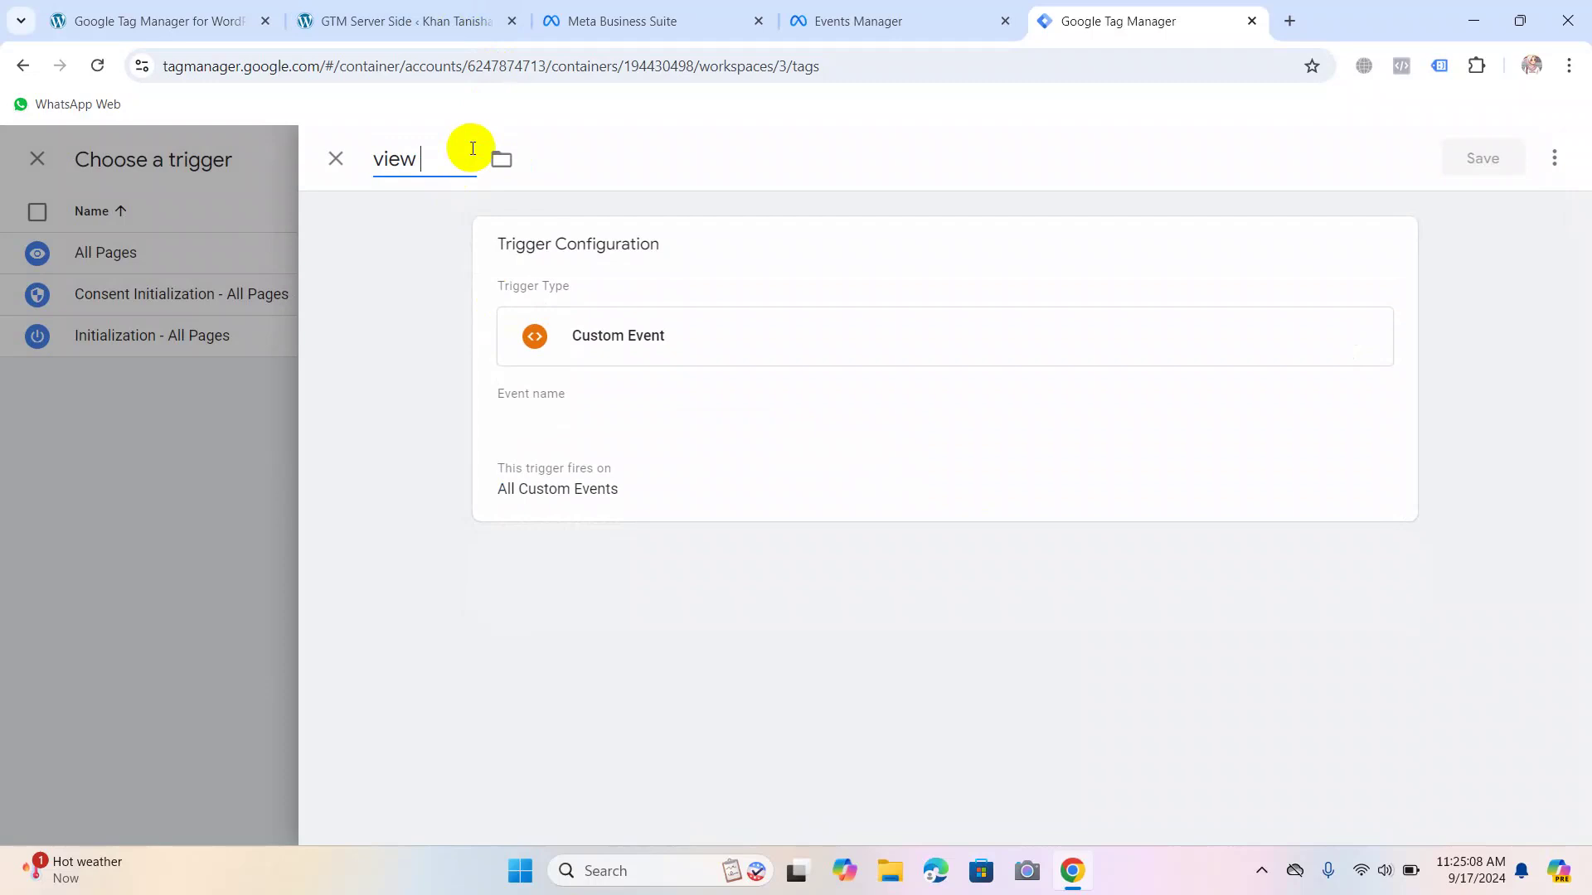
{"action": "type", "text": "_cart t"}
{"action": "type", "text": "iigger"}
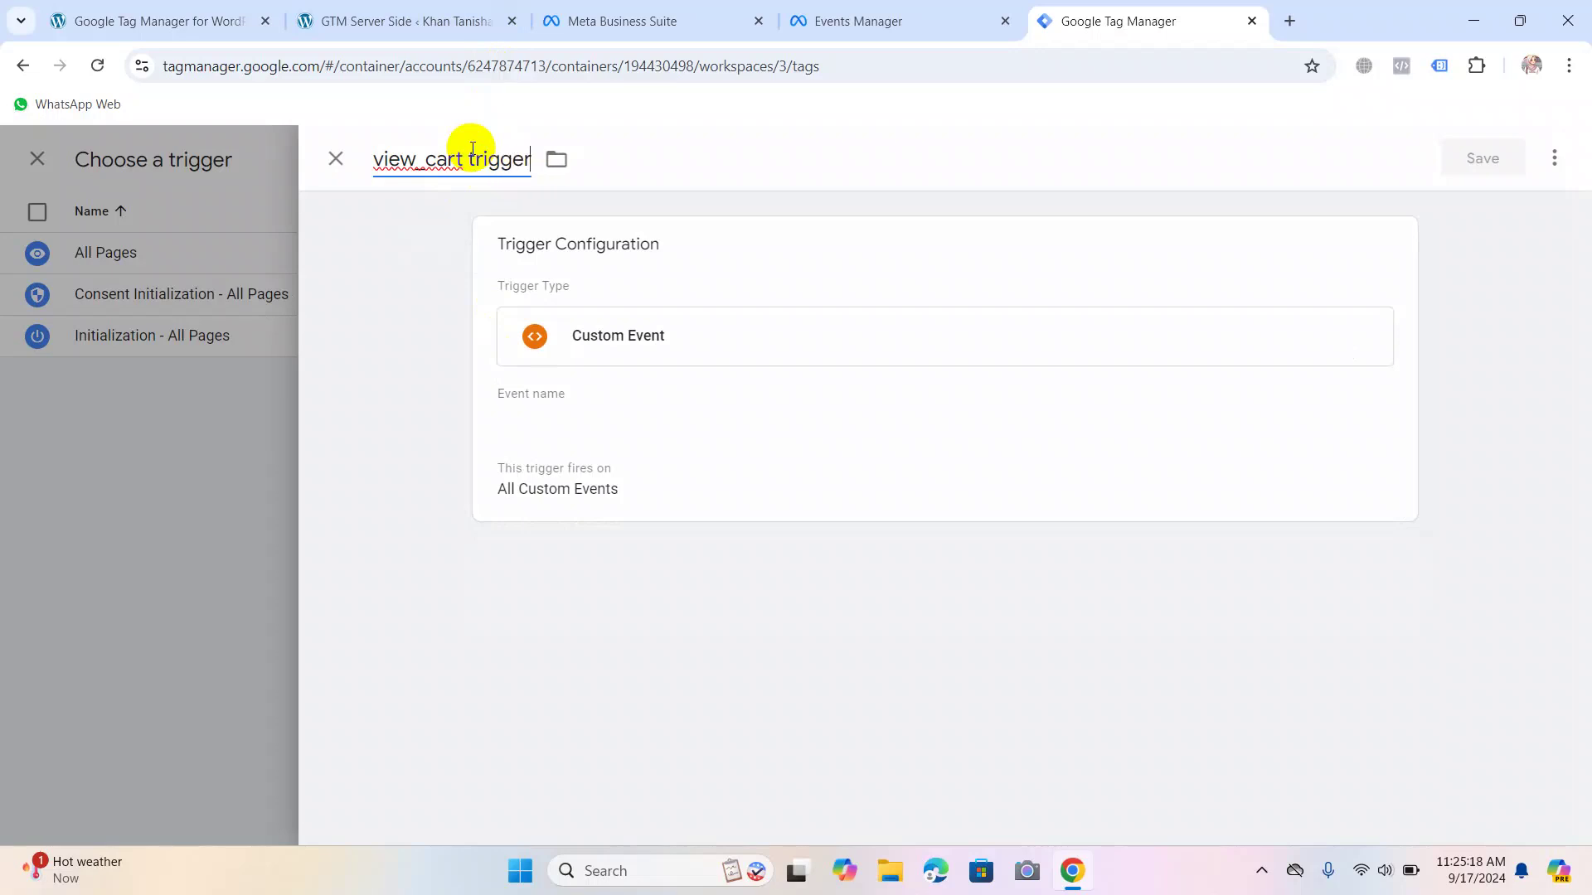
Set the trigger's event name to view_cart and save the trigger.
{"action": "left_click", "coordinate": [570, 404]}
{"action": "left_click", "coordinate": [544, 438]}
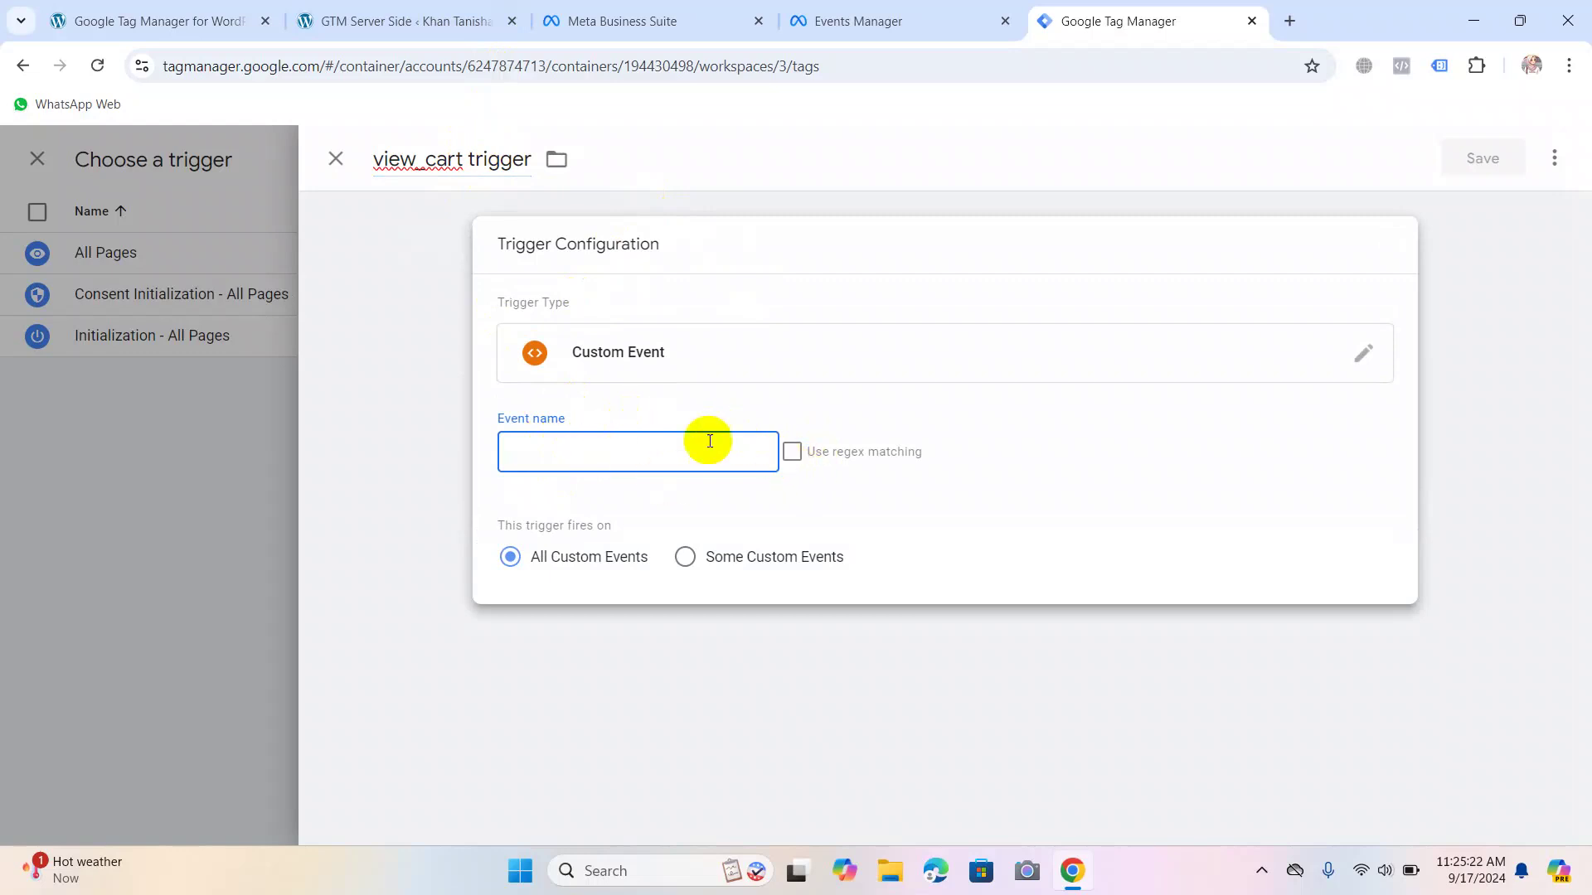
{"action": "type", "text": "view_cart"}
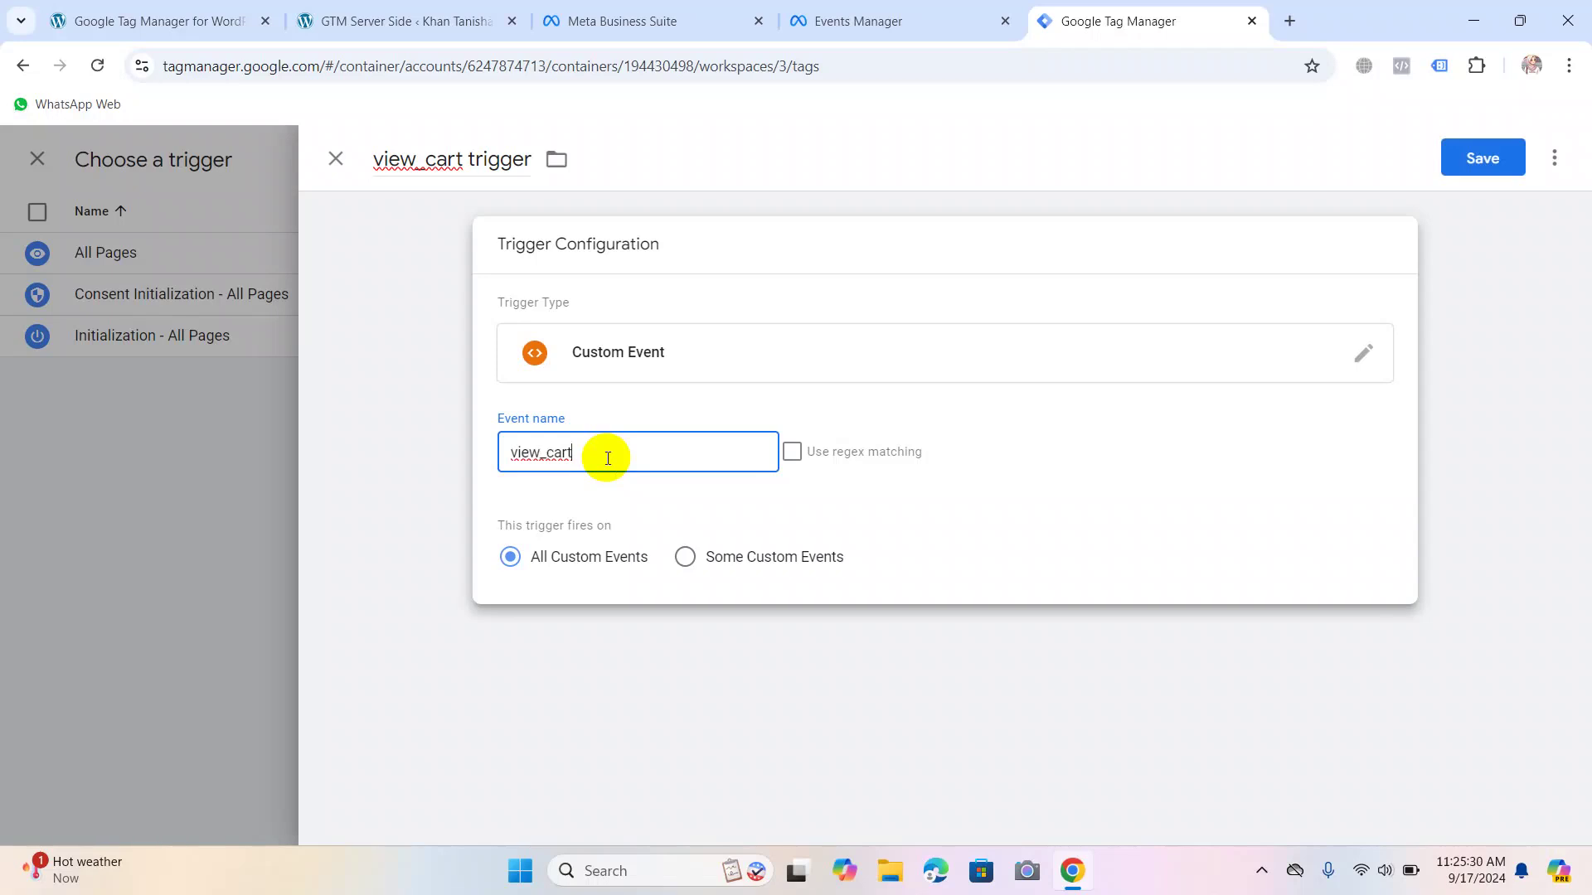
{"action": "double_click", "coordinate": [519, 451]}
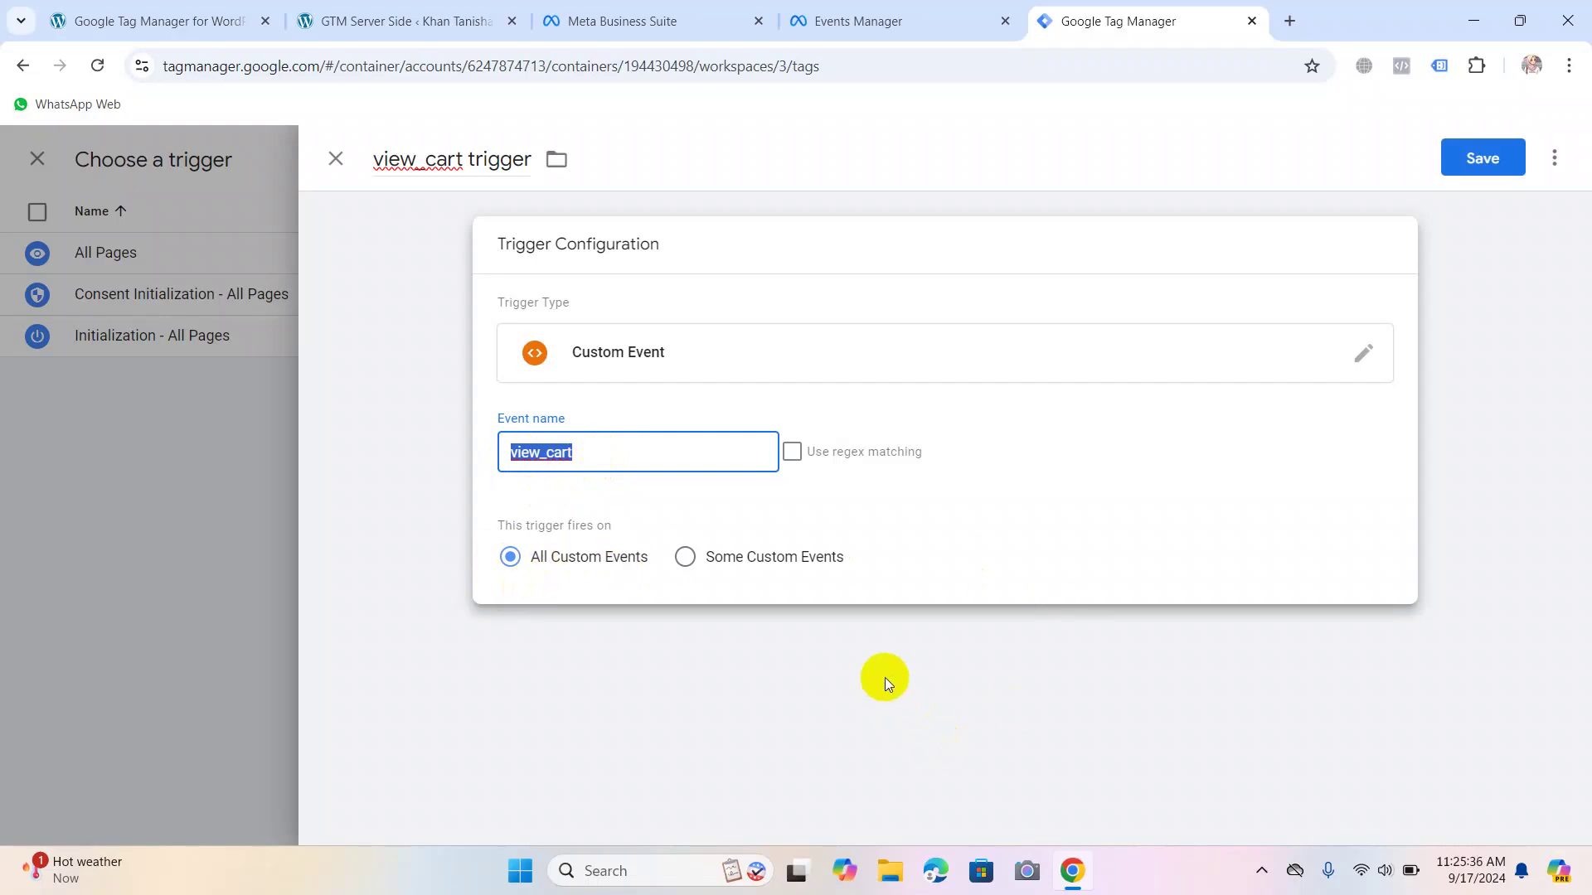
{"action": "left_click", "coordinate": [1484, 159]}
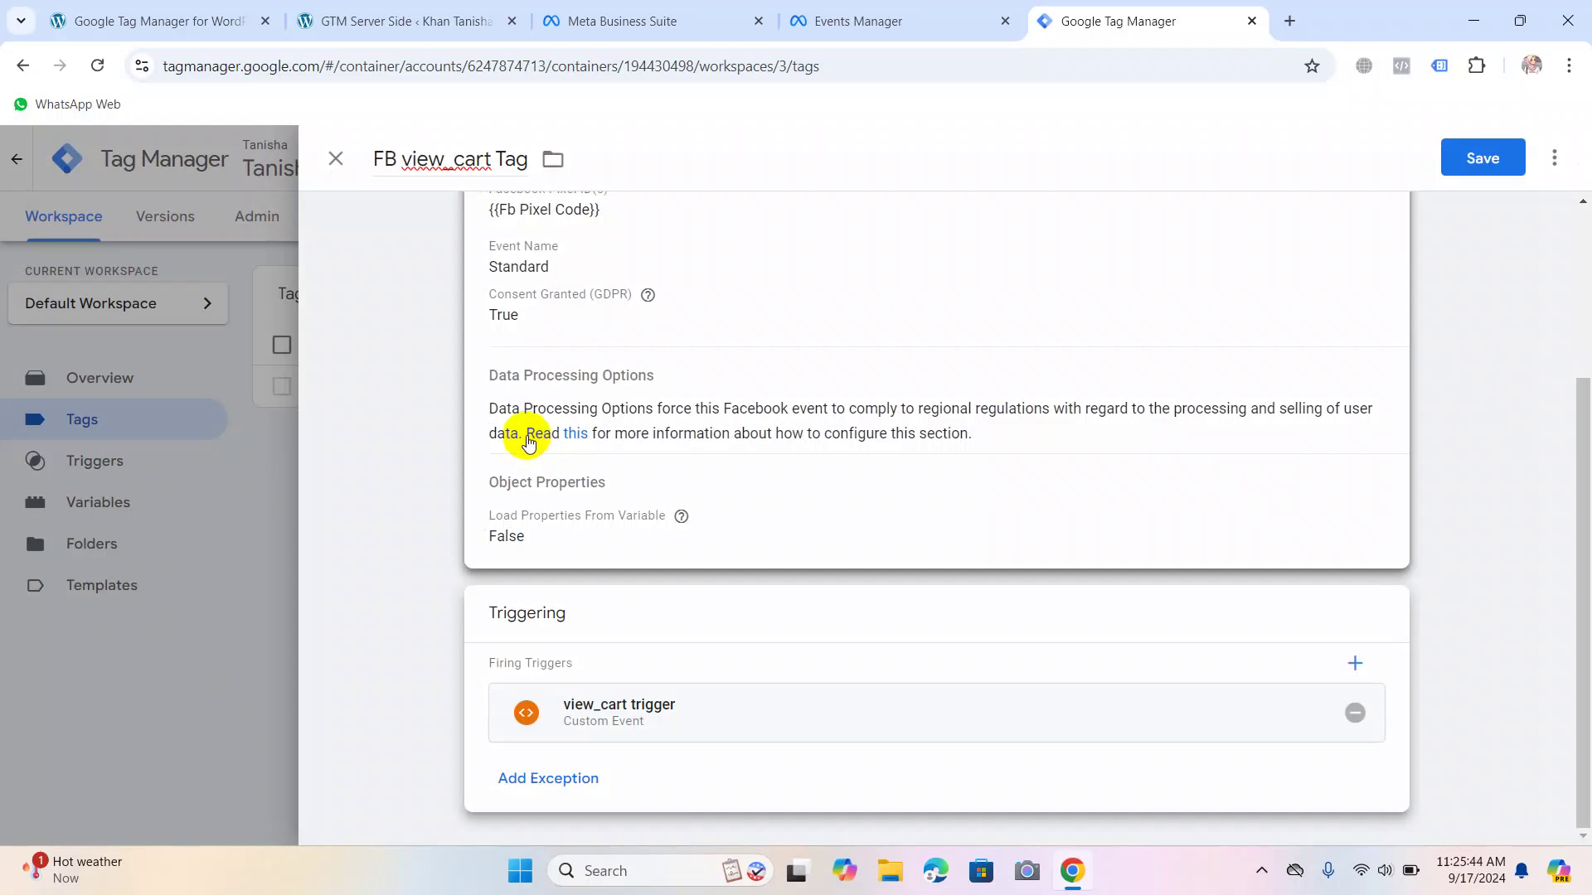
Check the view_cart trigger's configuration from the tag's firing triggers, and save the FB view_cart Tag.
{"action": "left_click", "coordinate": [650, 708]}
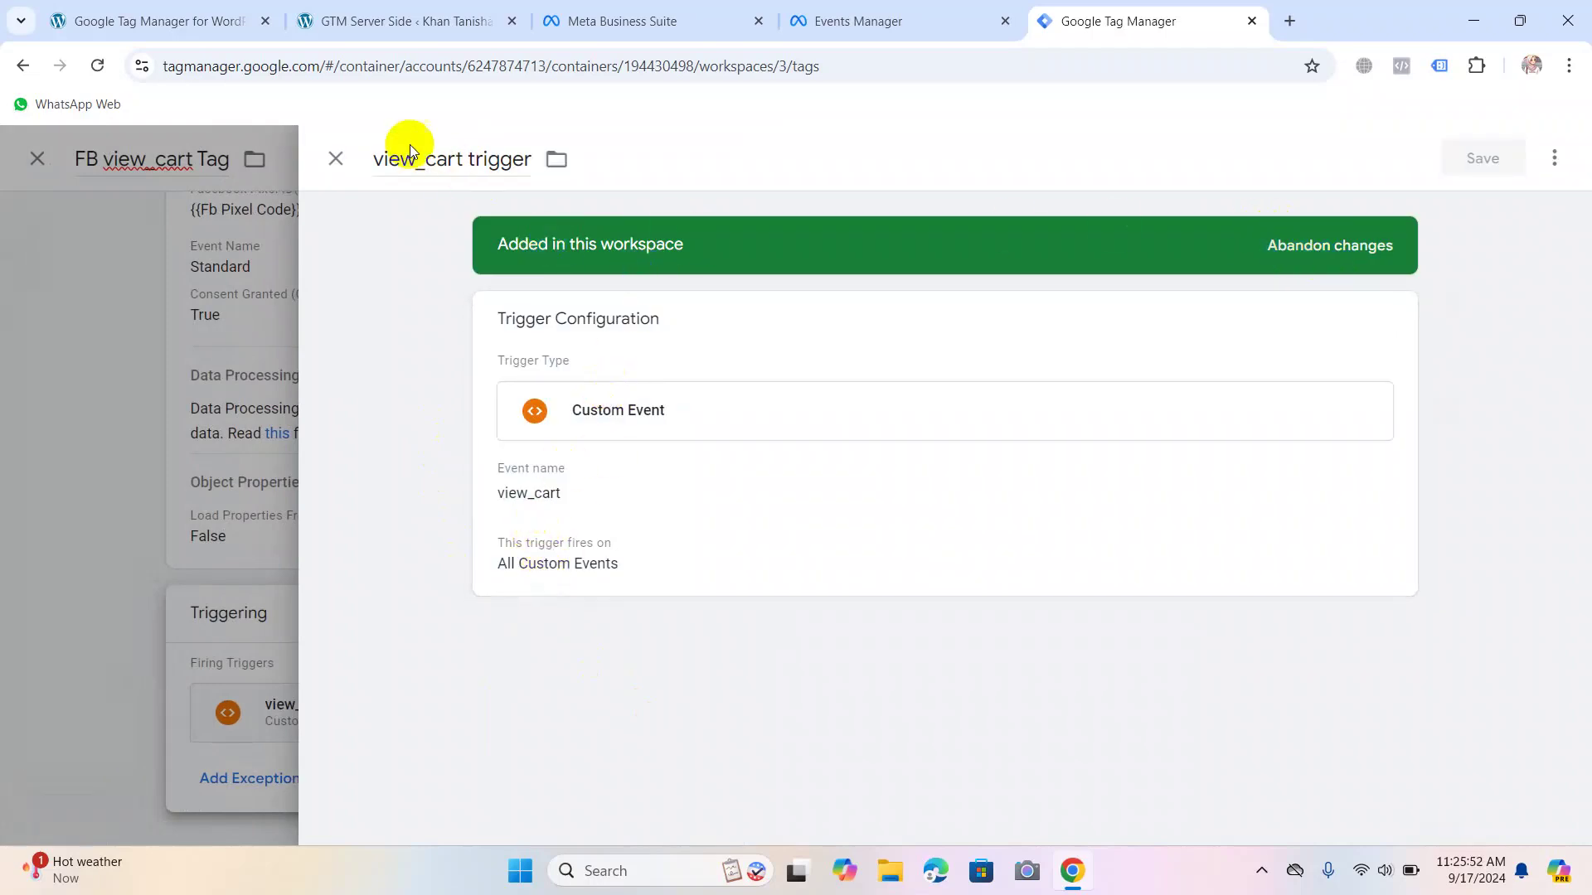
{"action": "left_click", "coordinate": [334, 156]}
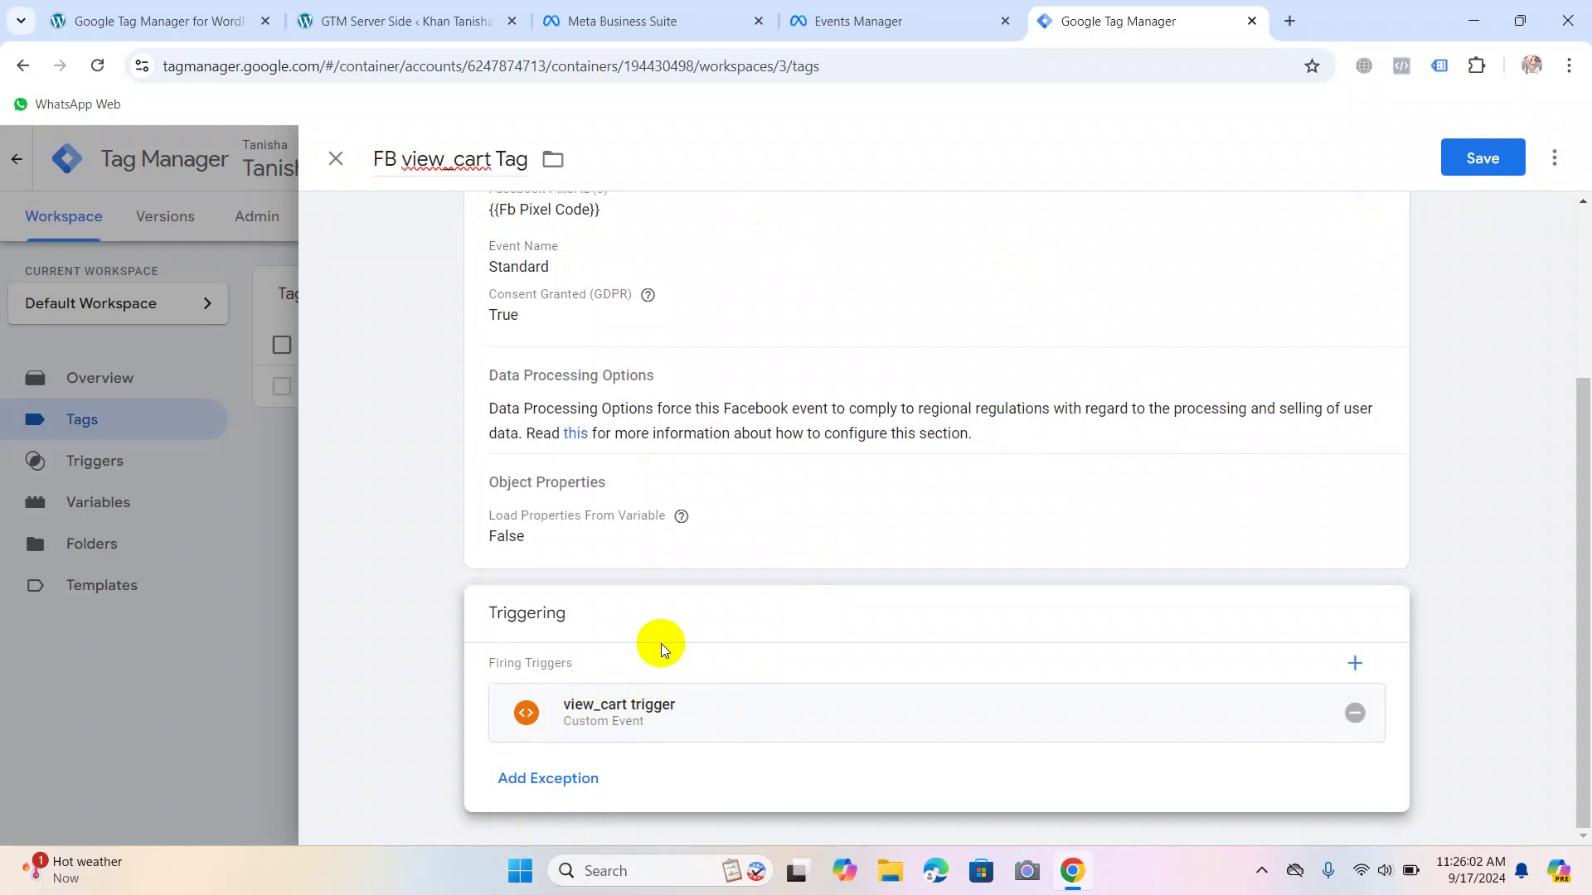
{"action": "left_click", "coordinate": [1494, 158]}
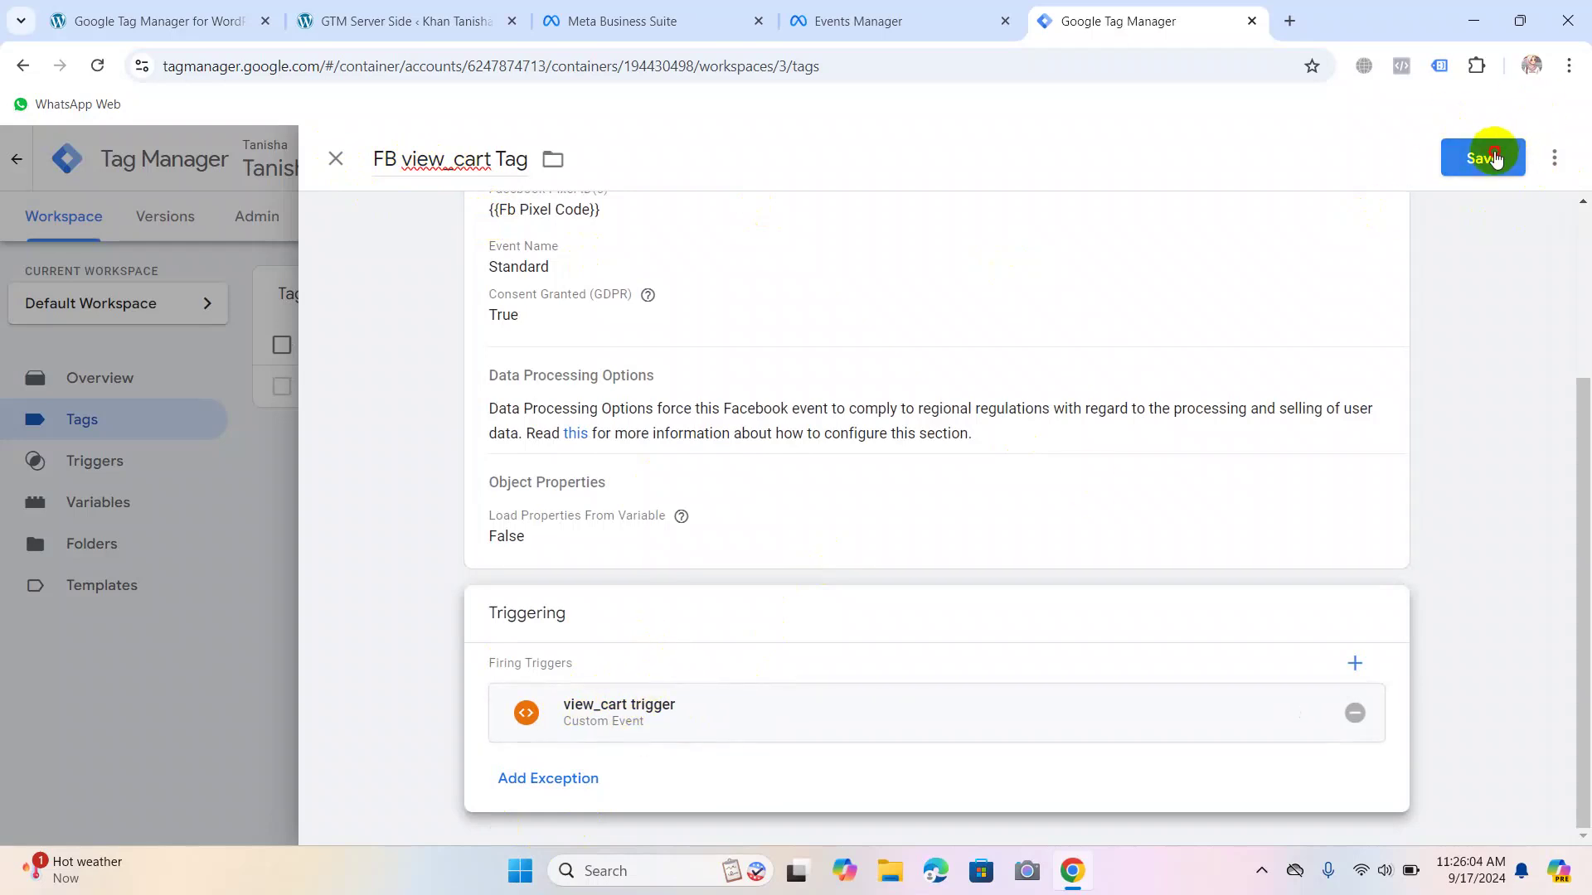
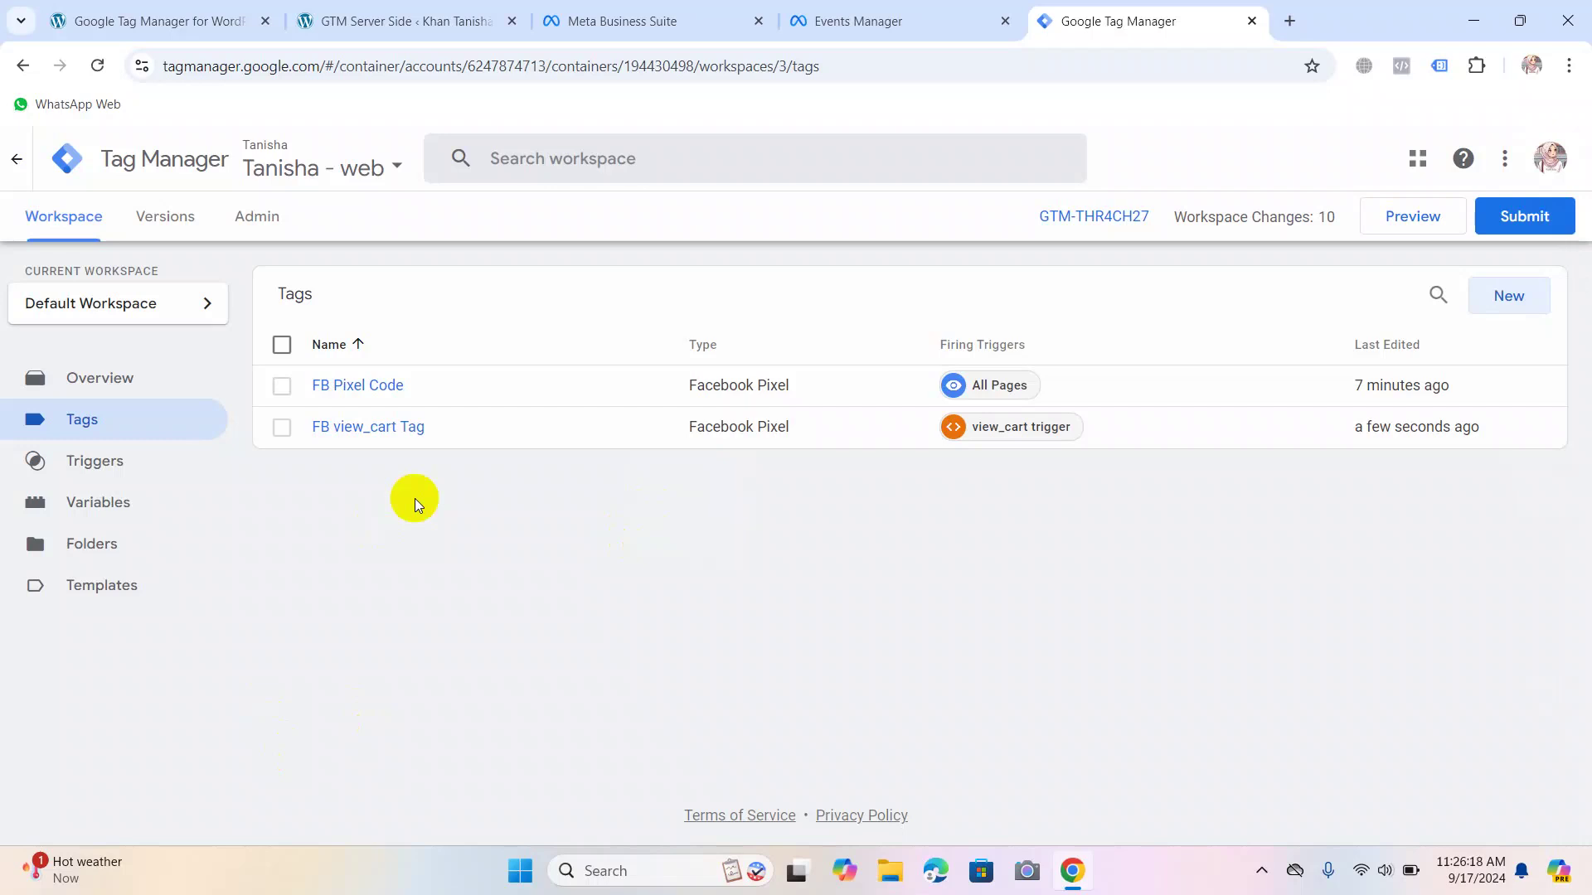
Create a new tag and name it "Fb view_item Tag".
{"action": "left_click", "coordinate": [1510, 305]}
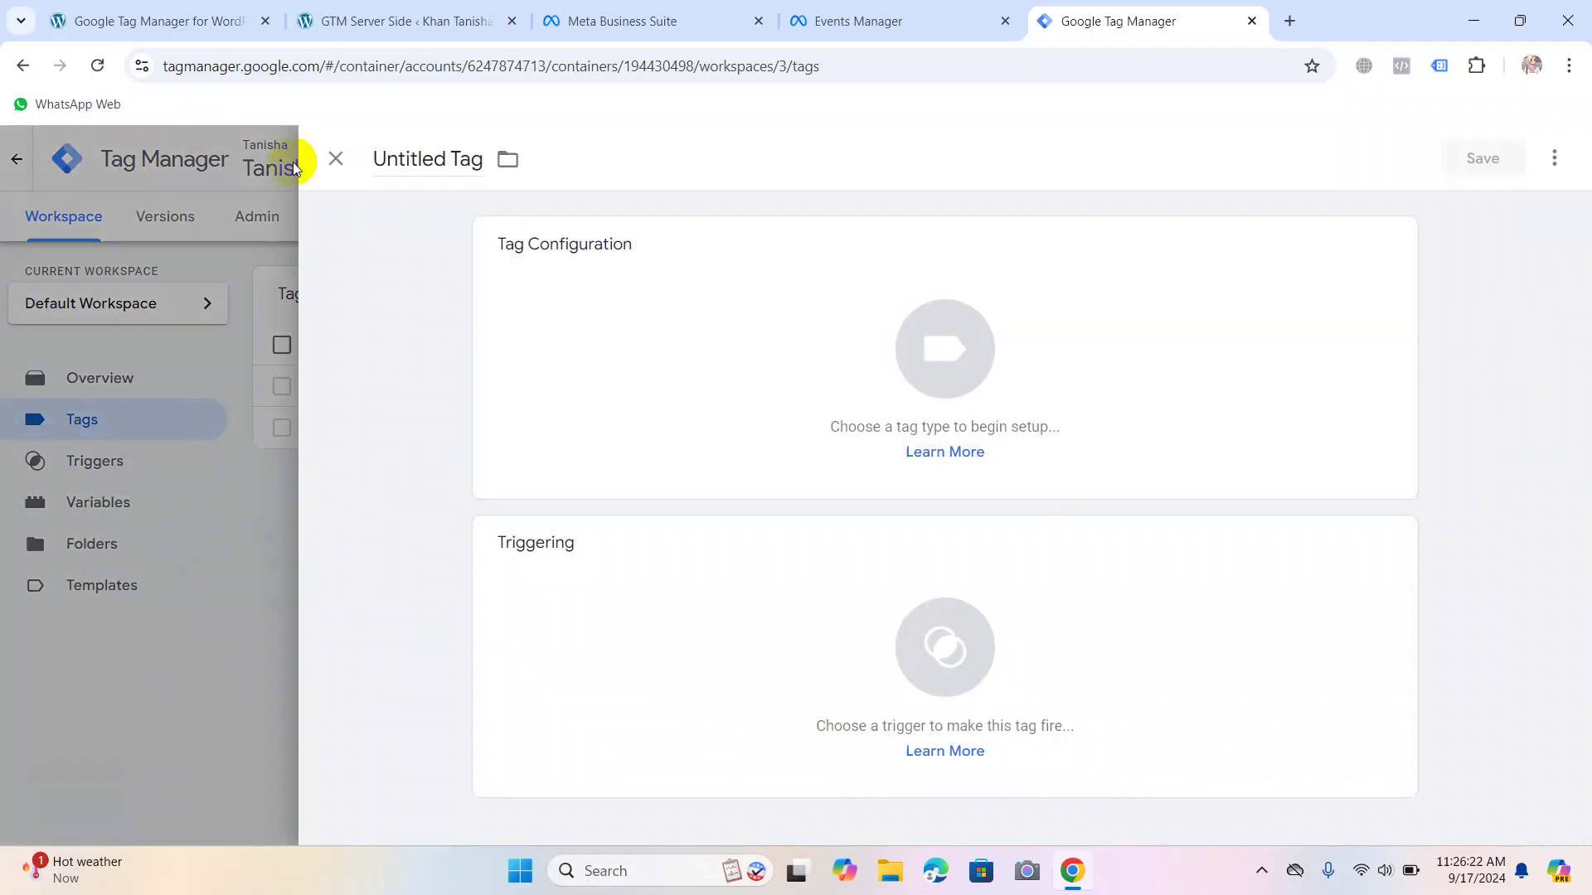
{"action": "left_click", "coordinate": [436, 159]}
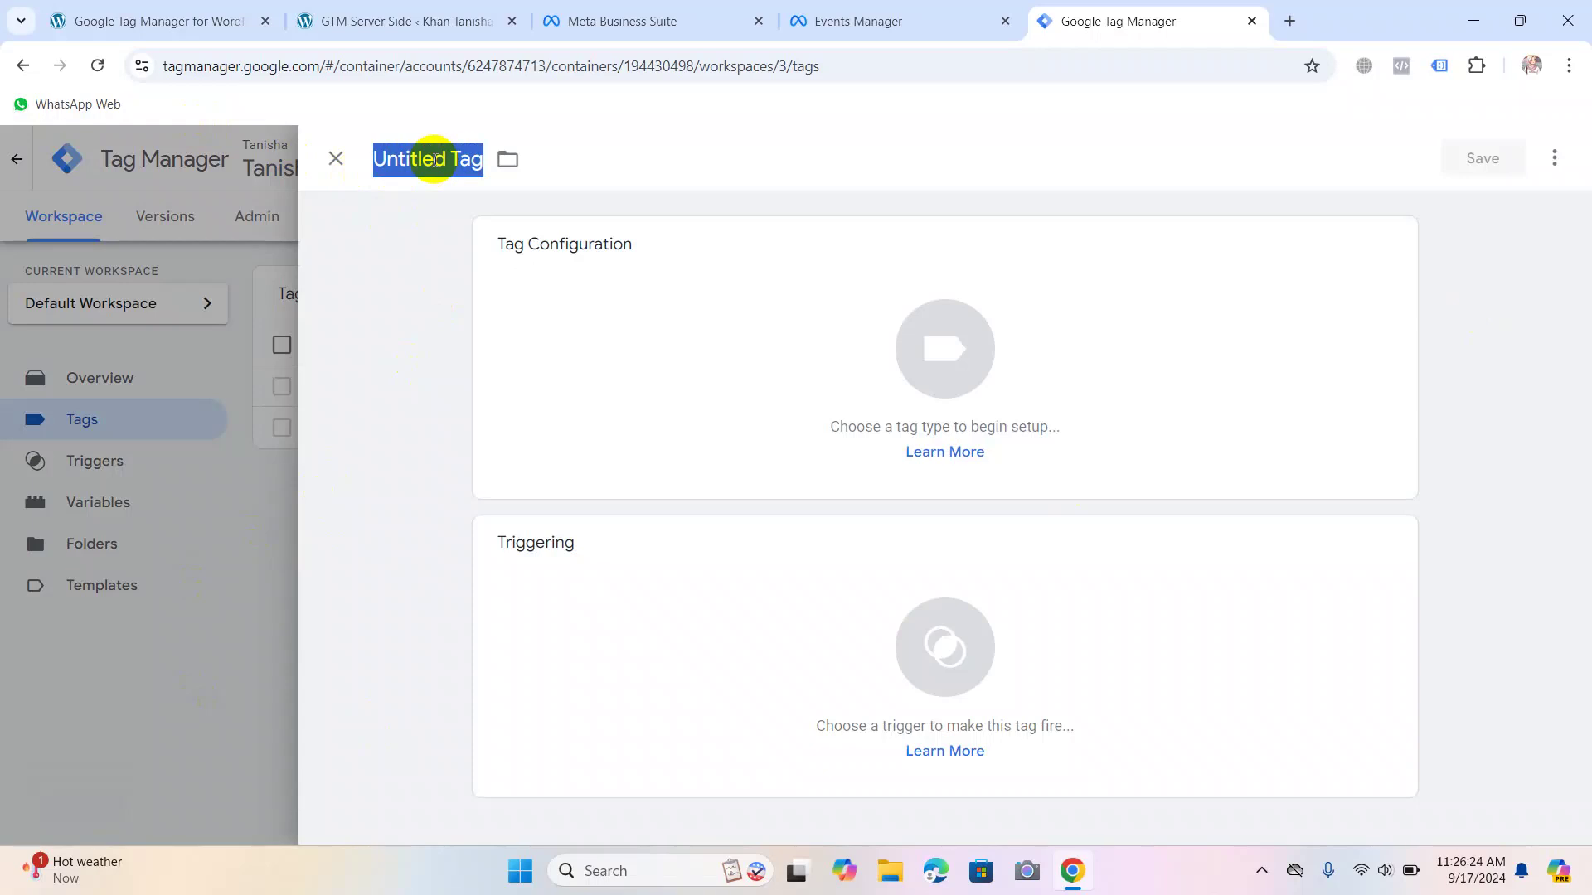
{"action": "type", "text": "Fb vi"}
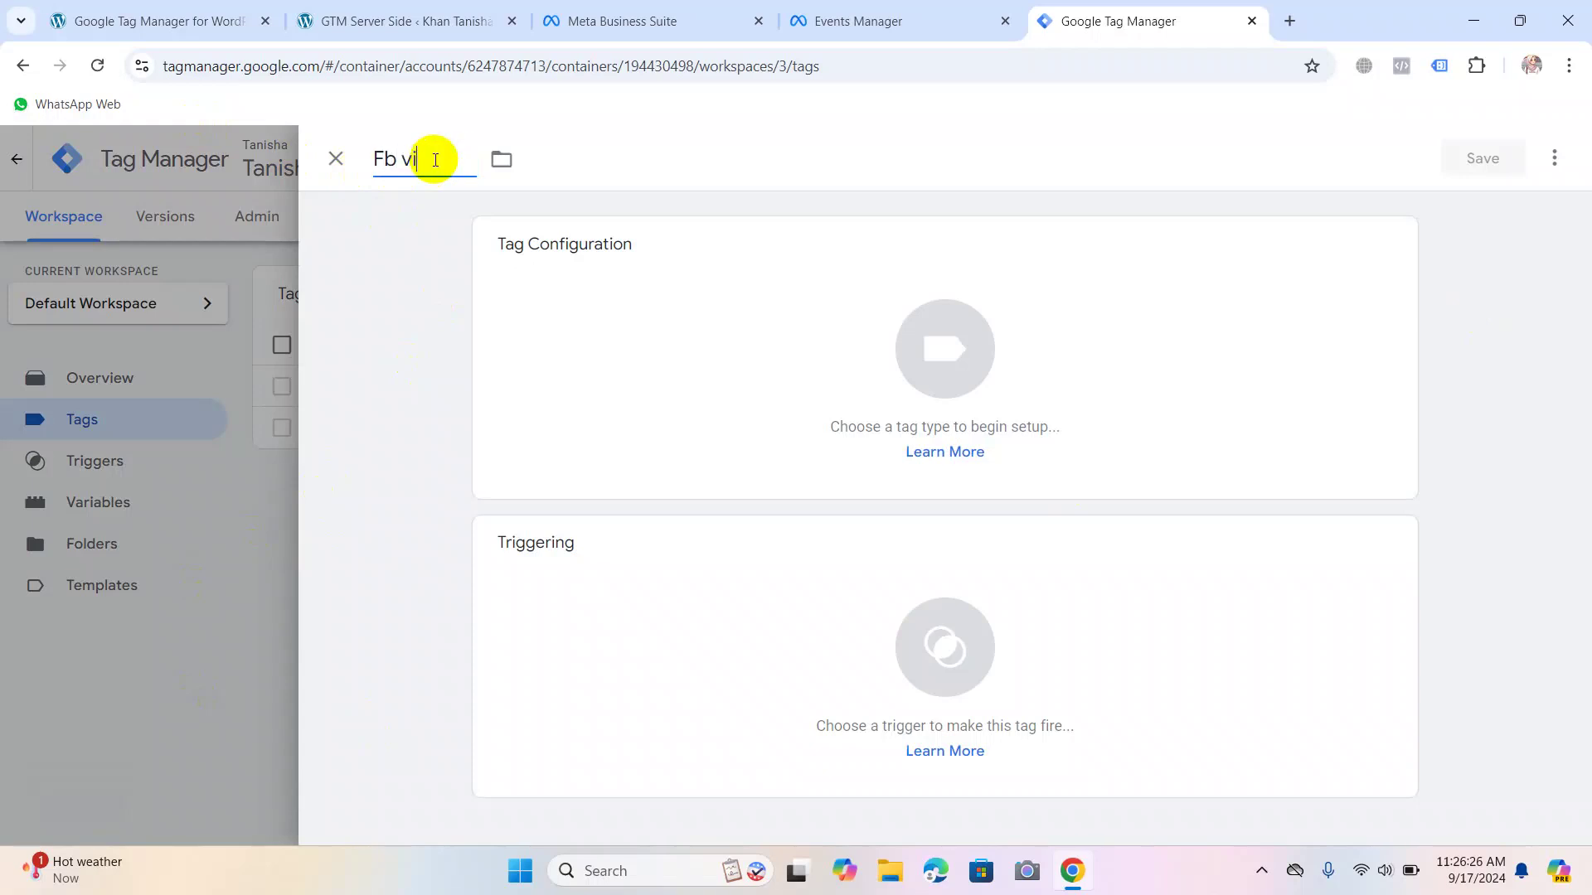
{"action": "type", "text": "ew_item Tag"}
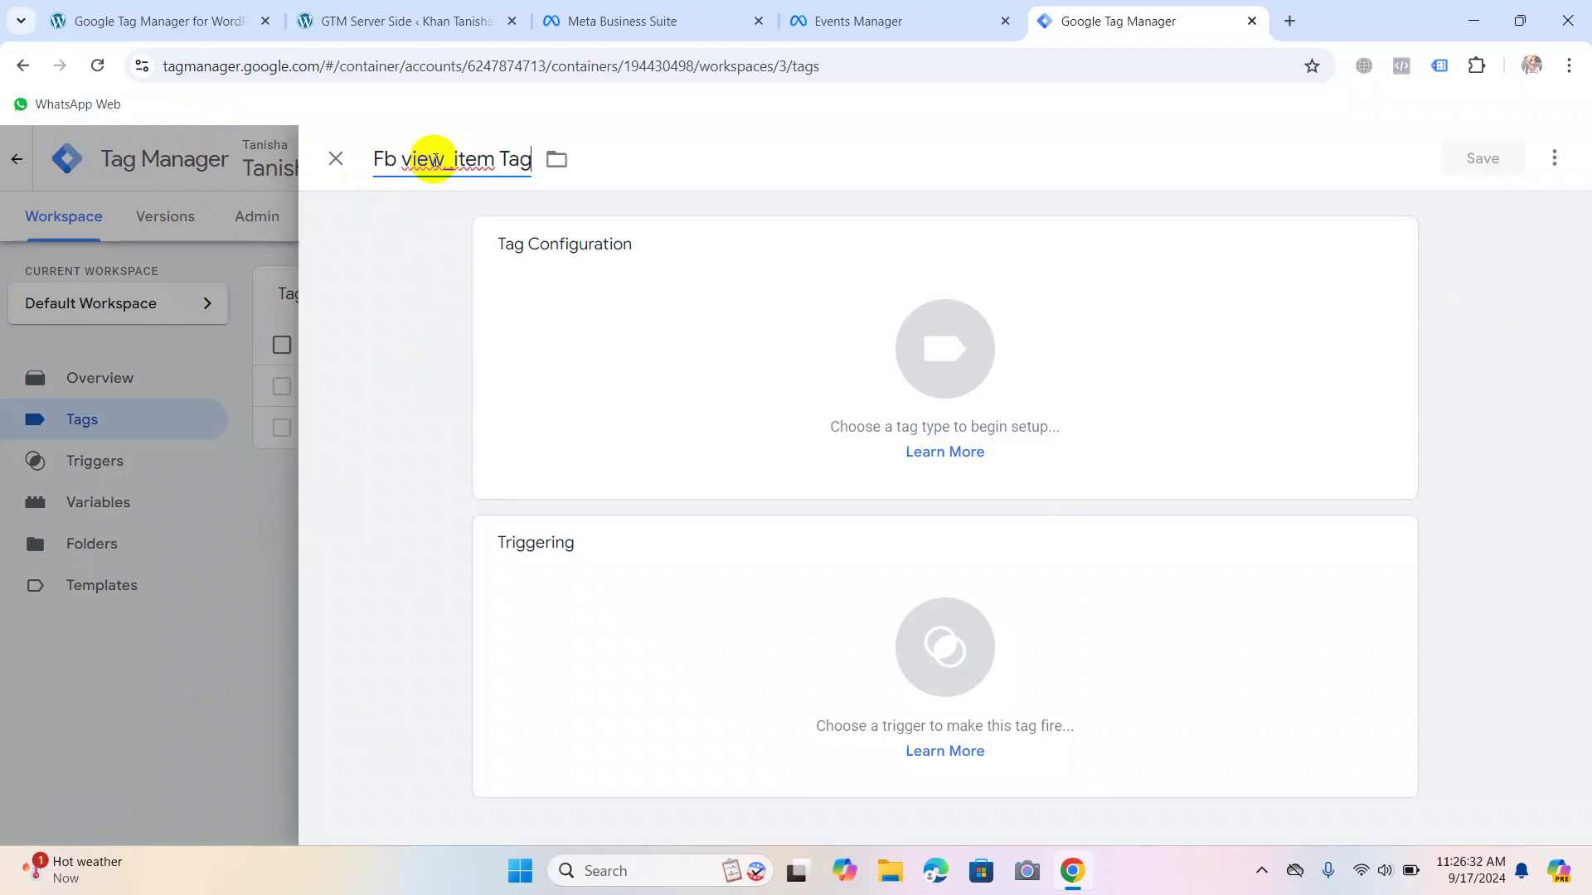
Set the Fb view_item Tag's type to Facebook Pixel and use the Fb Pixel Code variable as its Facebook Pixel ID.
{"action": "left_click", "coordinate": [1124, 296]}
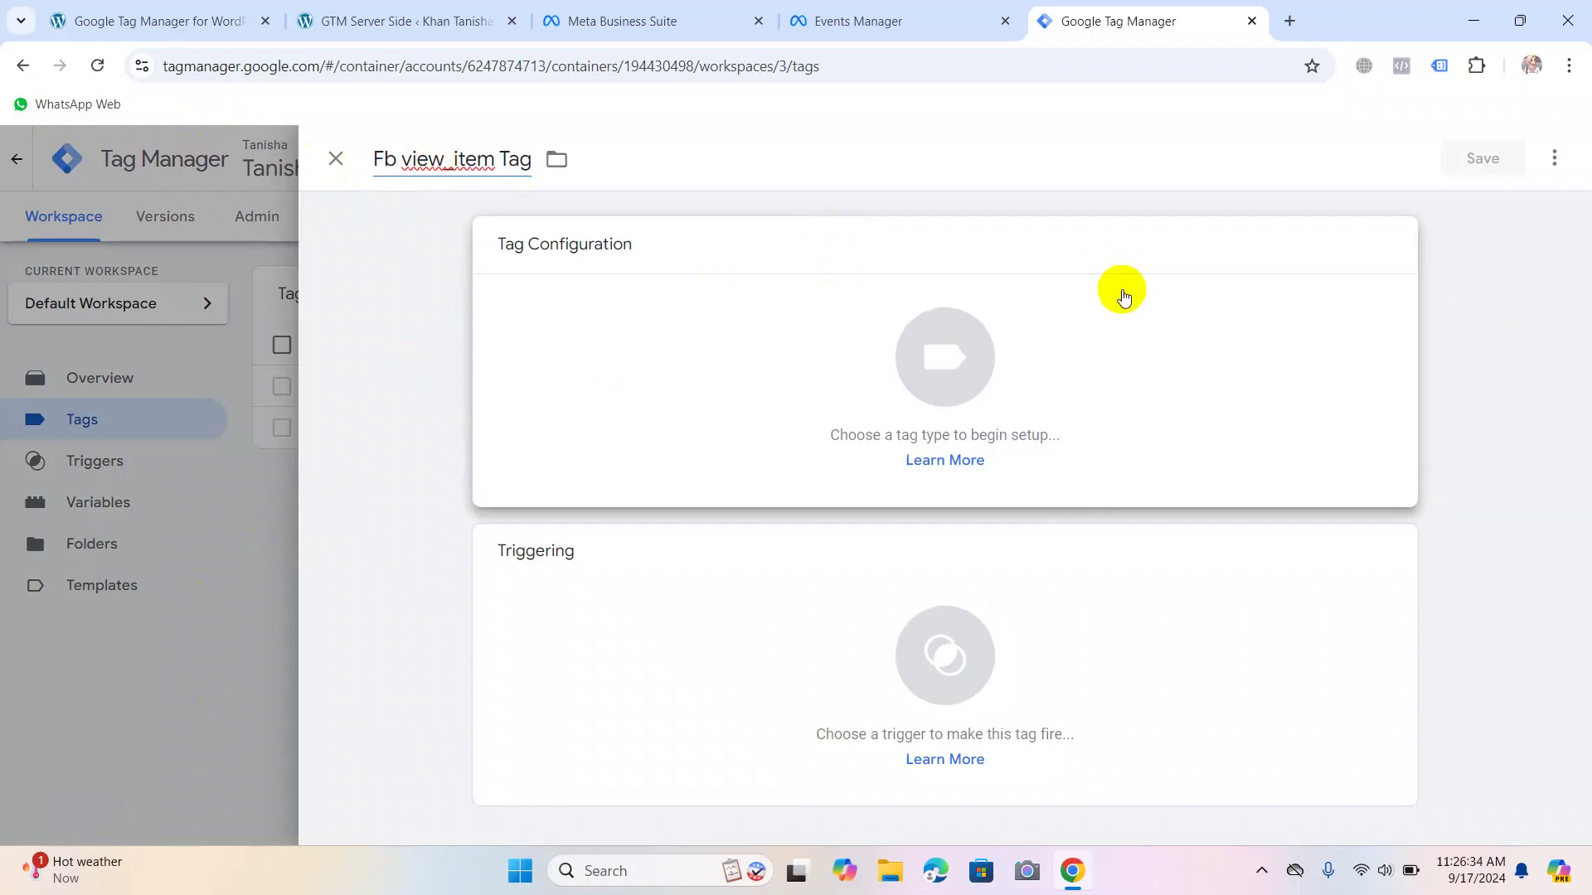
{"action": "scroll", "coordinate": [1094, 558], "scroll_direction": "down", "scroll_amount": 5}
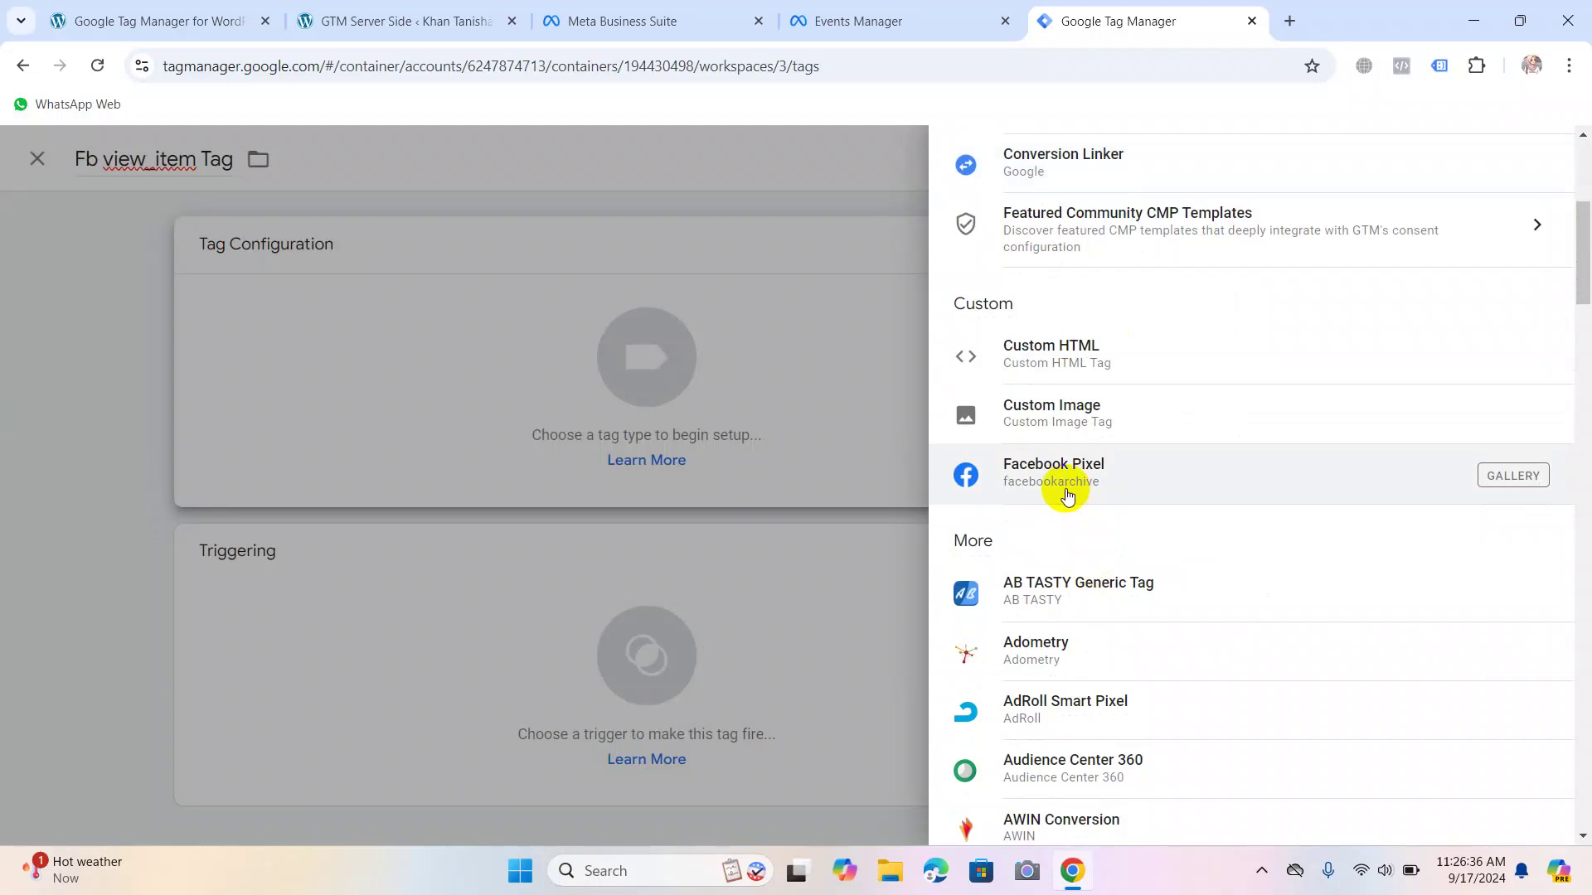
{"action": "left_click", "coordinate": [1068, 495]}
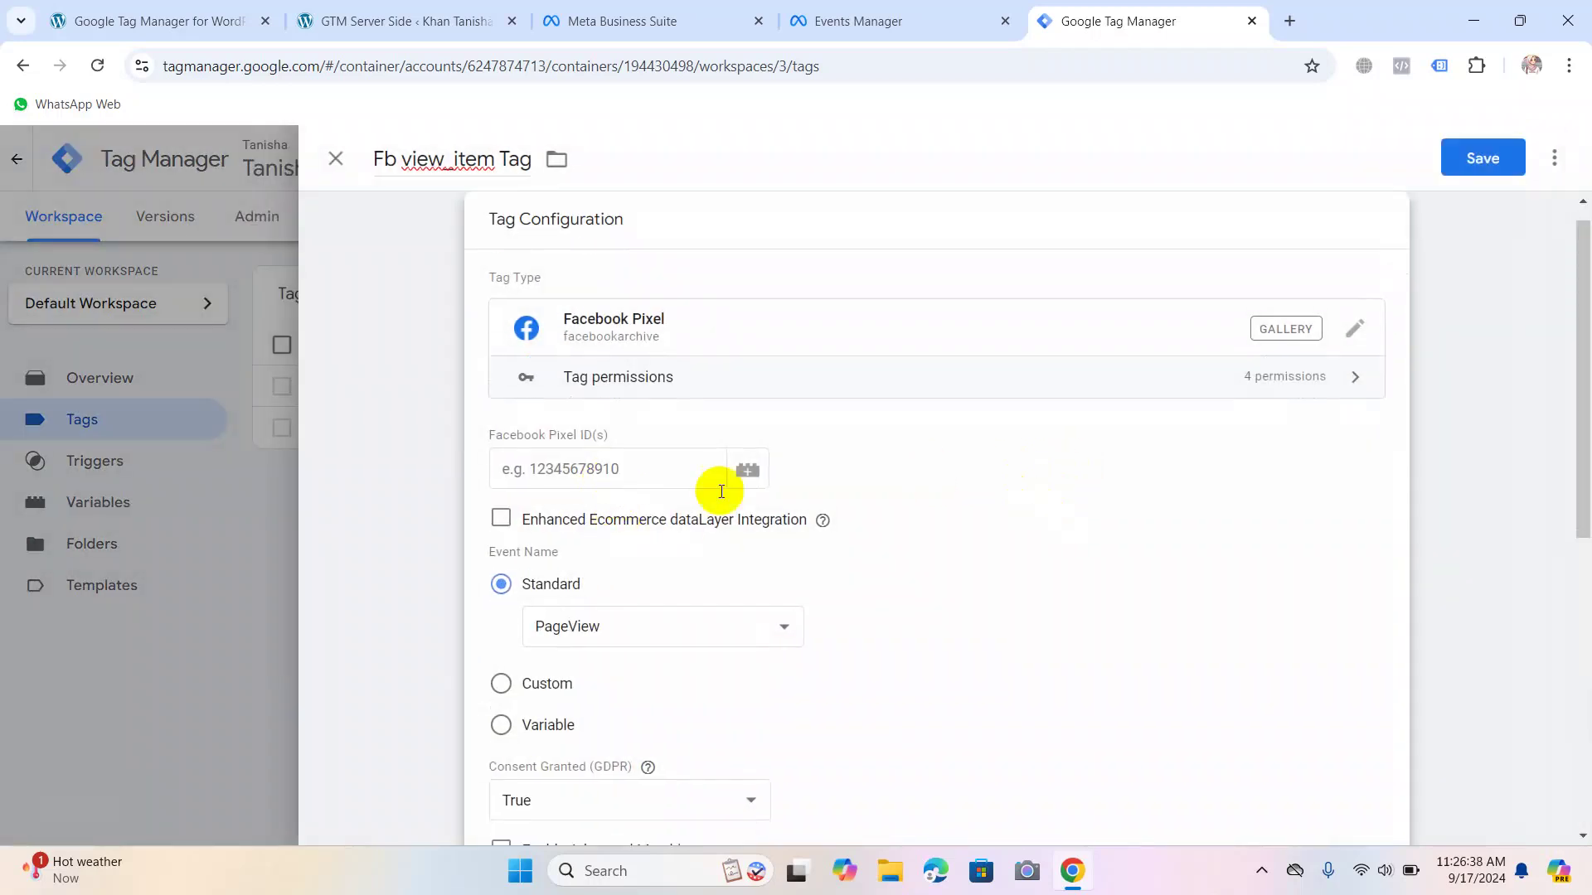
{"action": "left_click", "coordinate": [746, 470]}
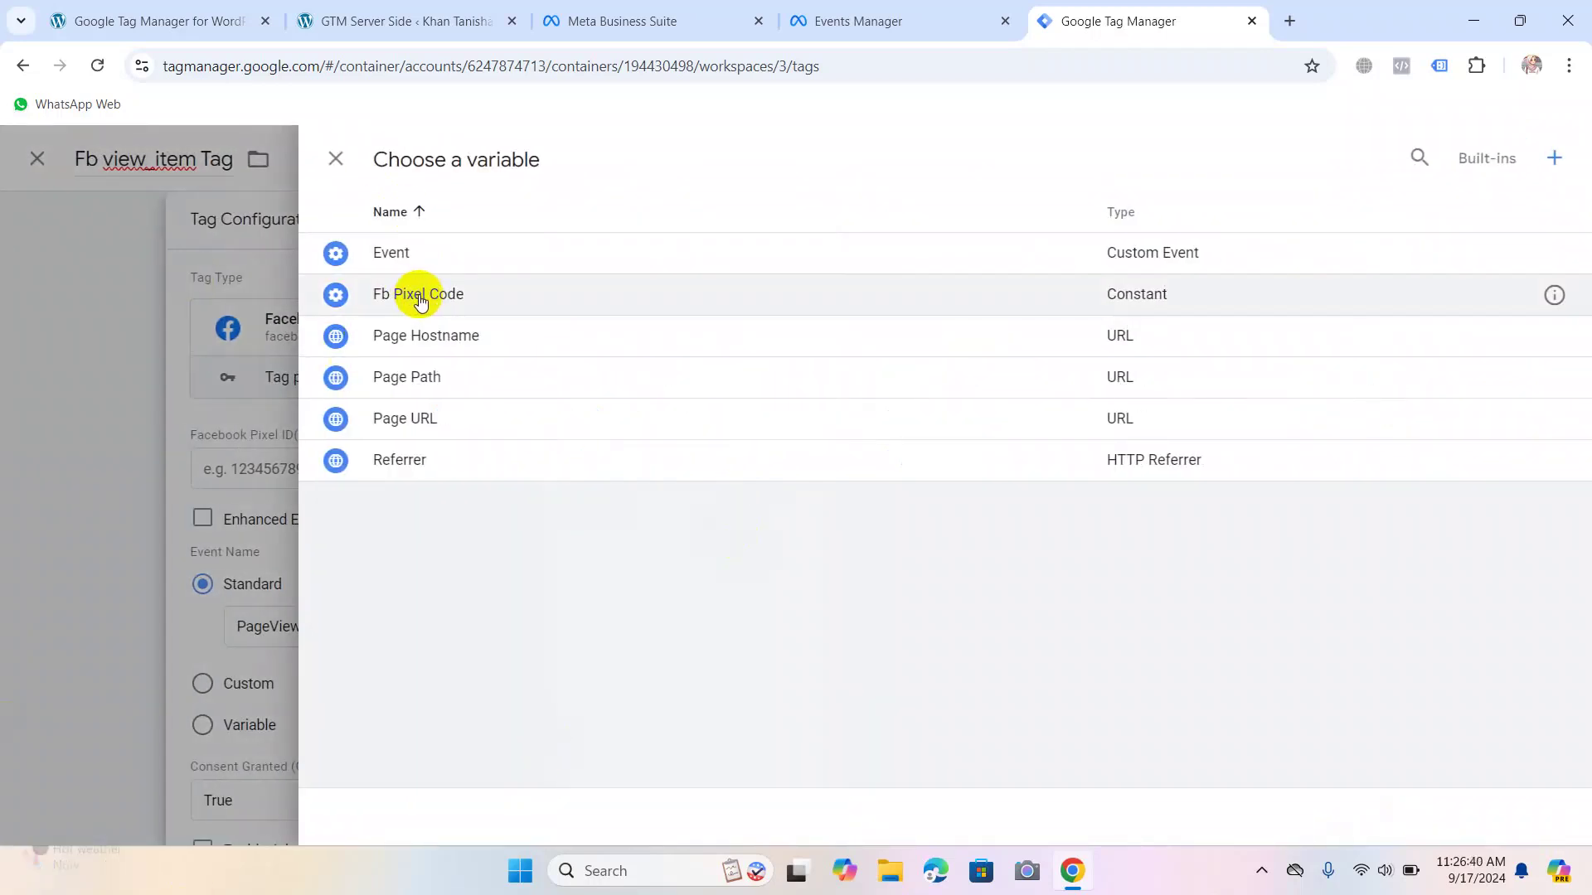
{"action": "left_click", "coordinate": [396, 297]}
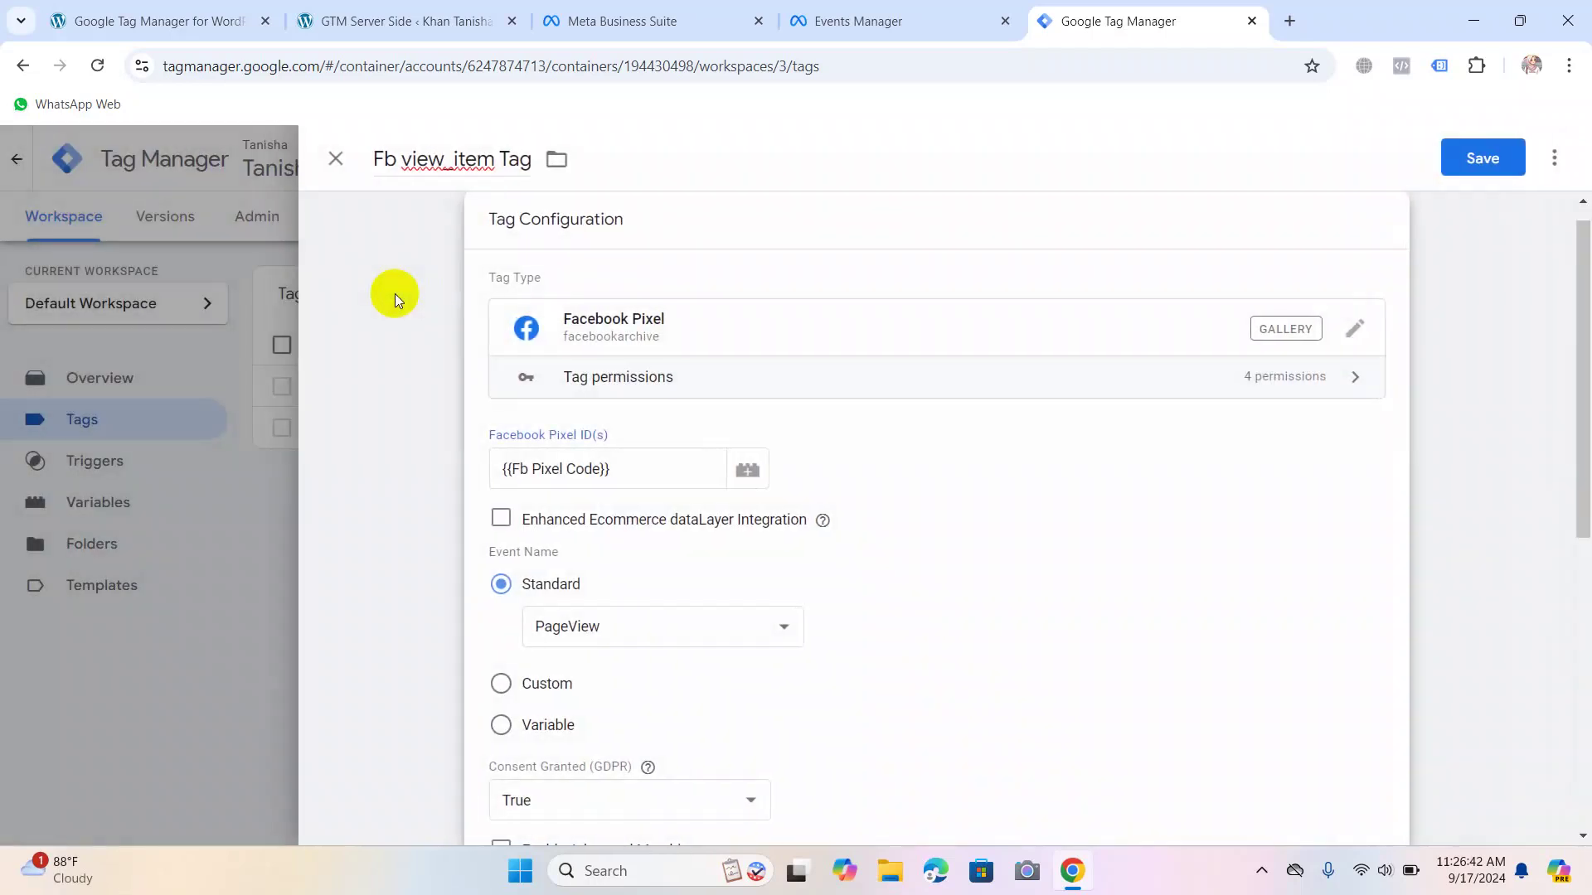
Start a new trigger for the Fb view_item Tag and name it "view_item Trigger".
{"action": "scroll", "coordinate": [535, 620], "scroll_direction": "down", "scroll_amount": 7}
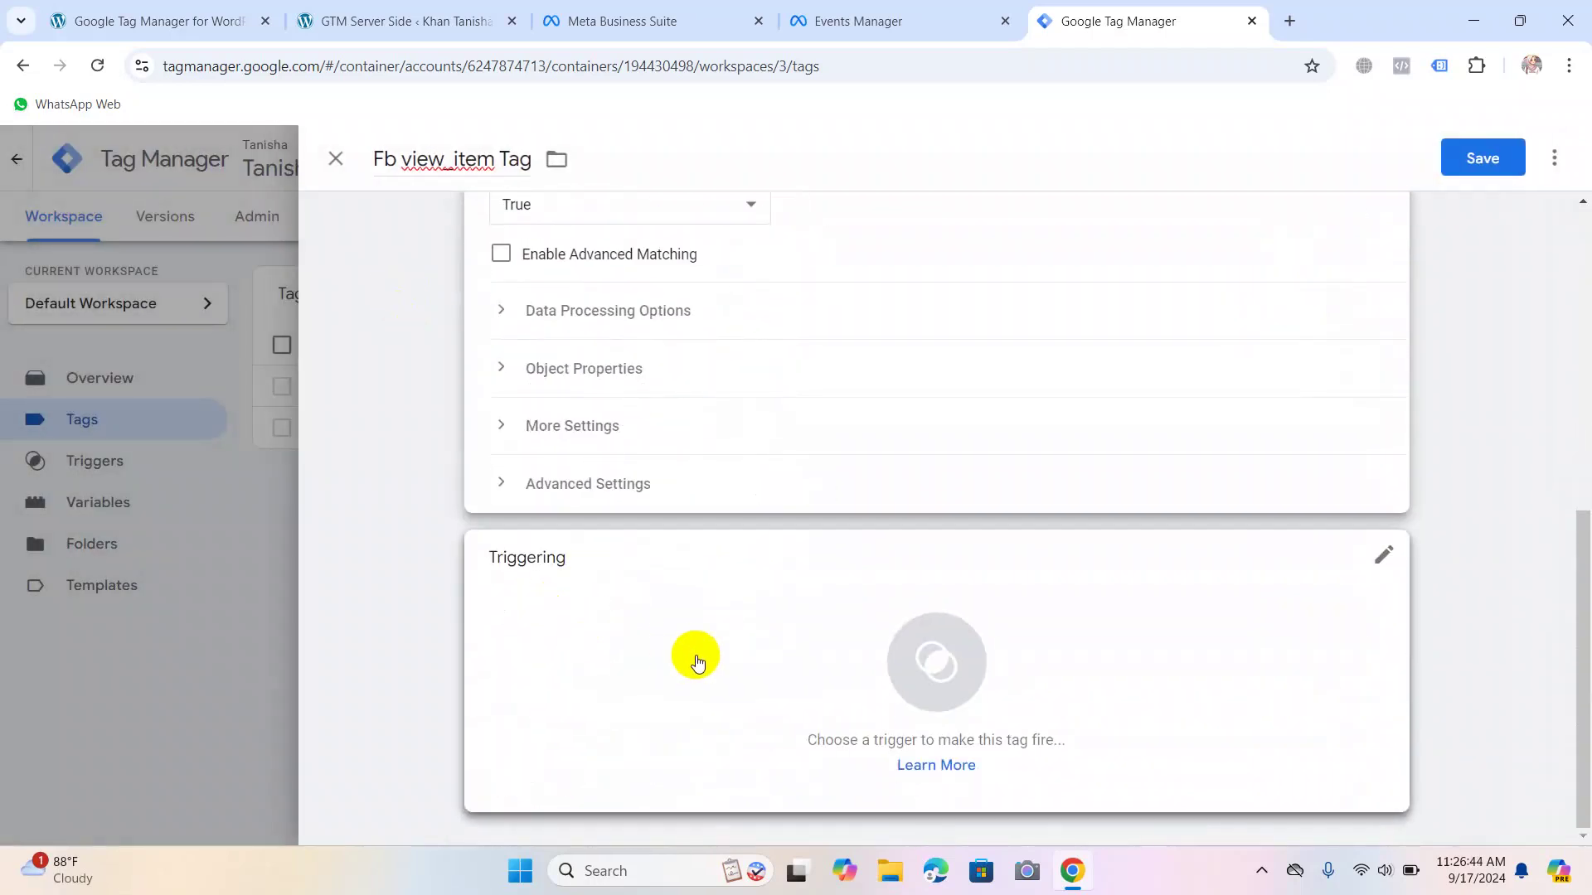
{"action": "left_click", "coordinate": [697, 661]}
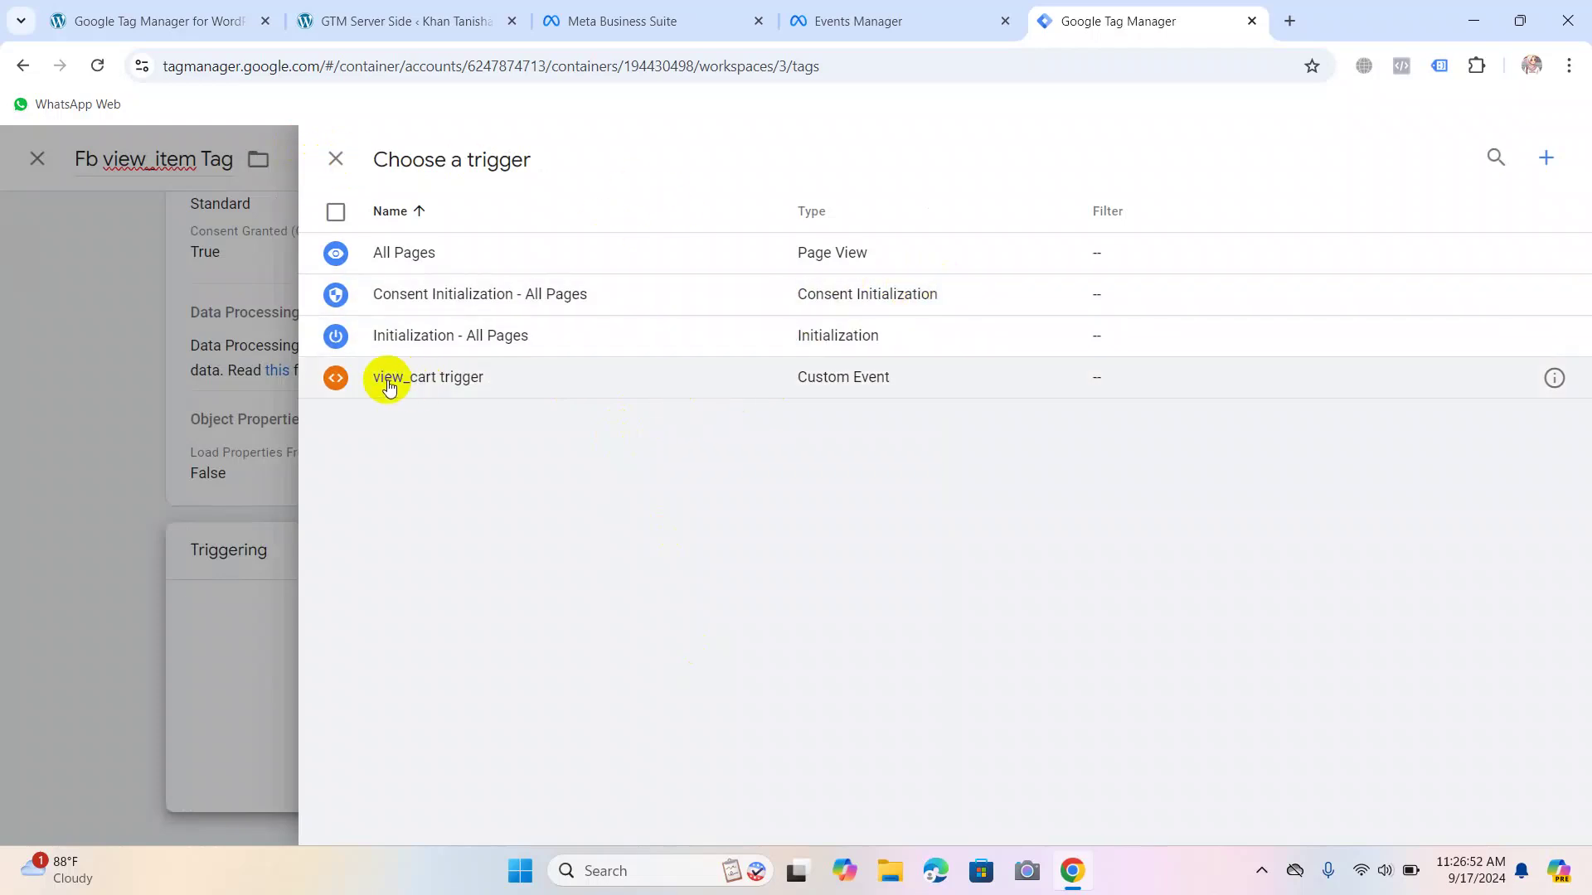
{"action": "left_click", "coordinate": [1549, 159]}
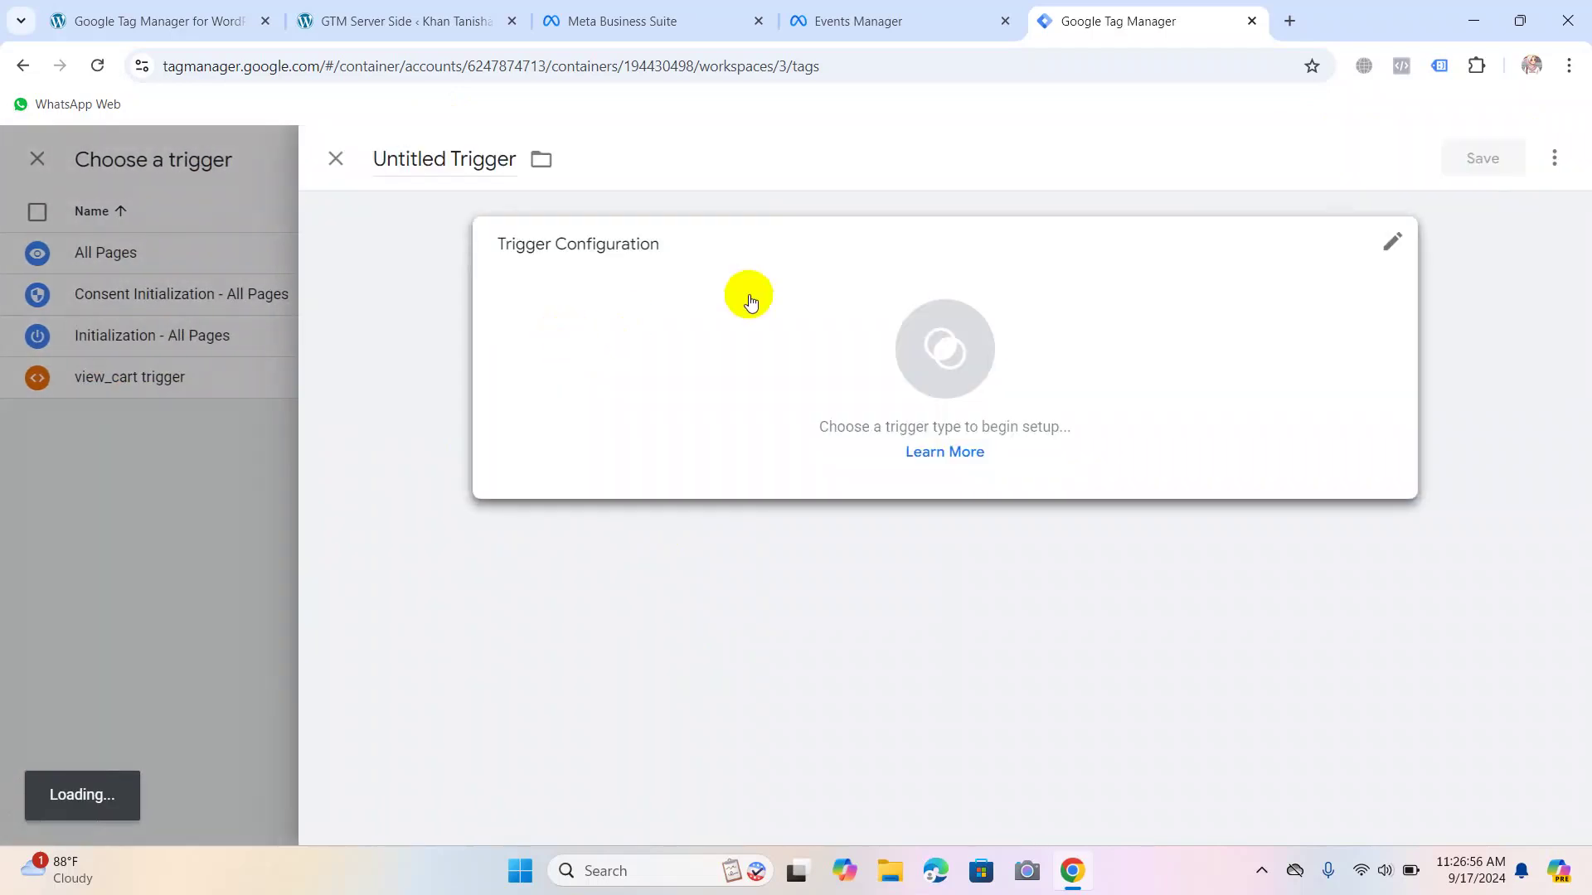
{"action": "left_click", "coordinate": [438, 159]}
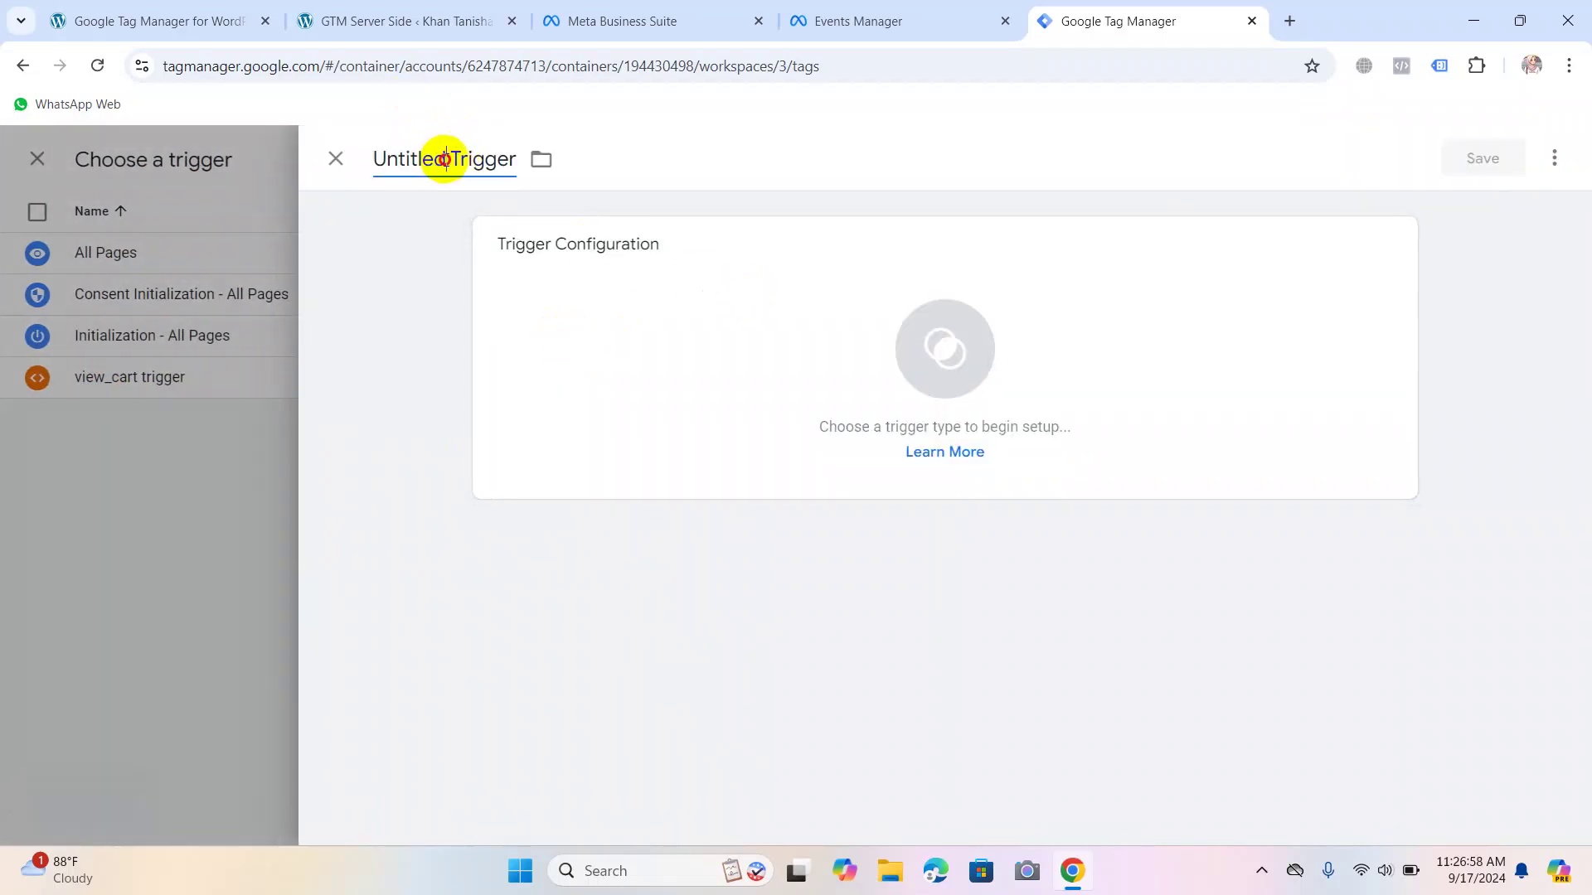
{"action": "double_click", "coordinate": [445, 160]}
{"action": "type", "text": "view_"}
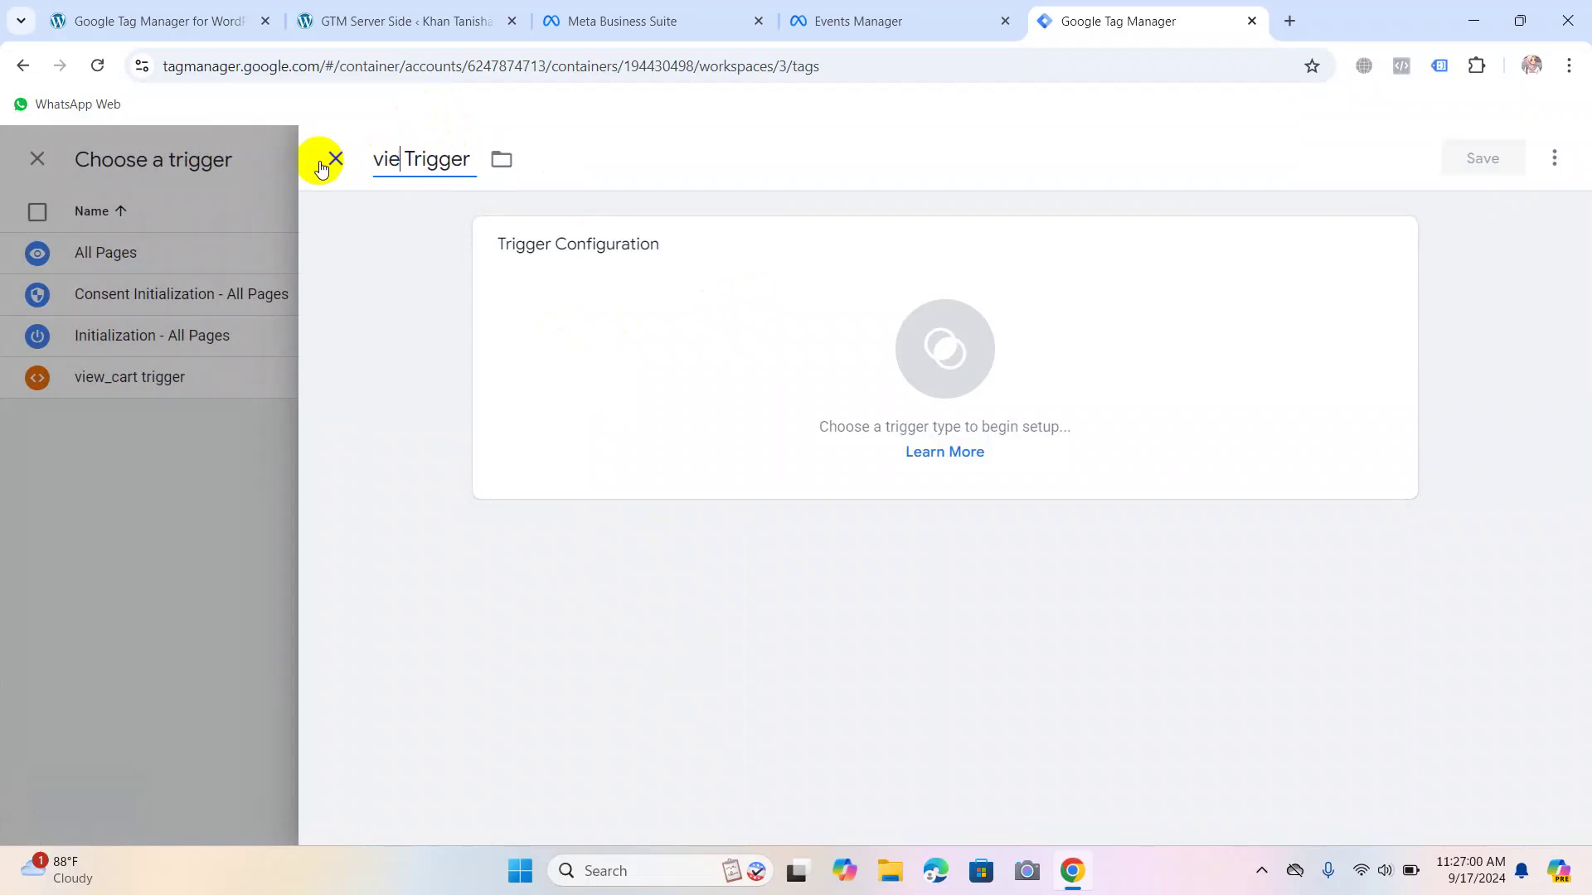
{"action": "type", "text": "item"}
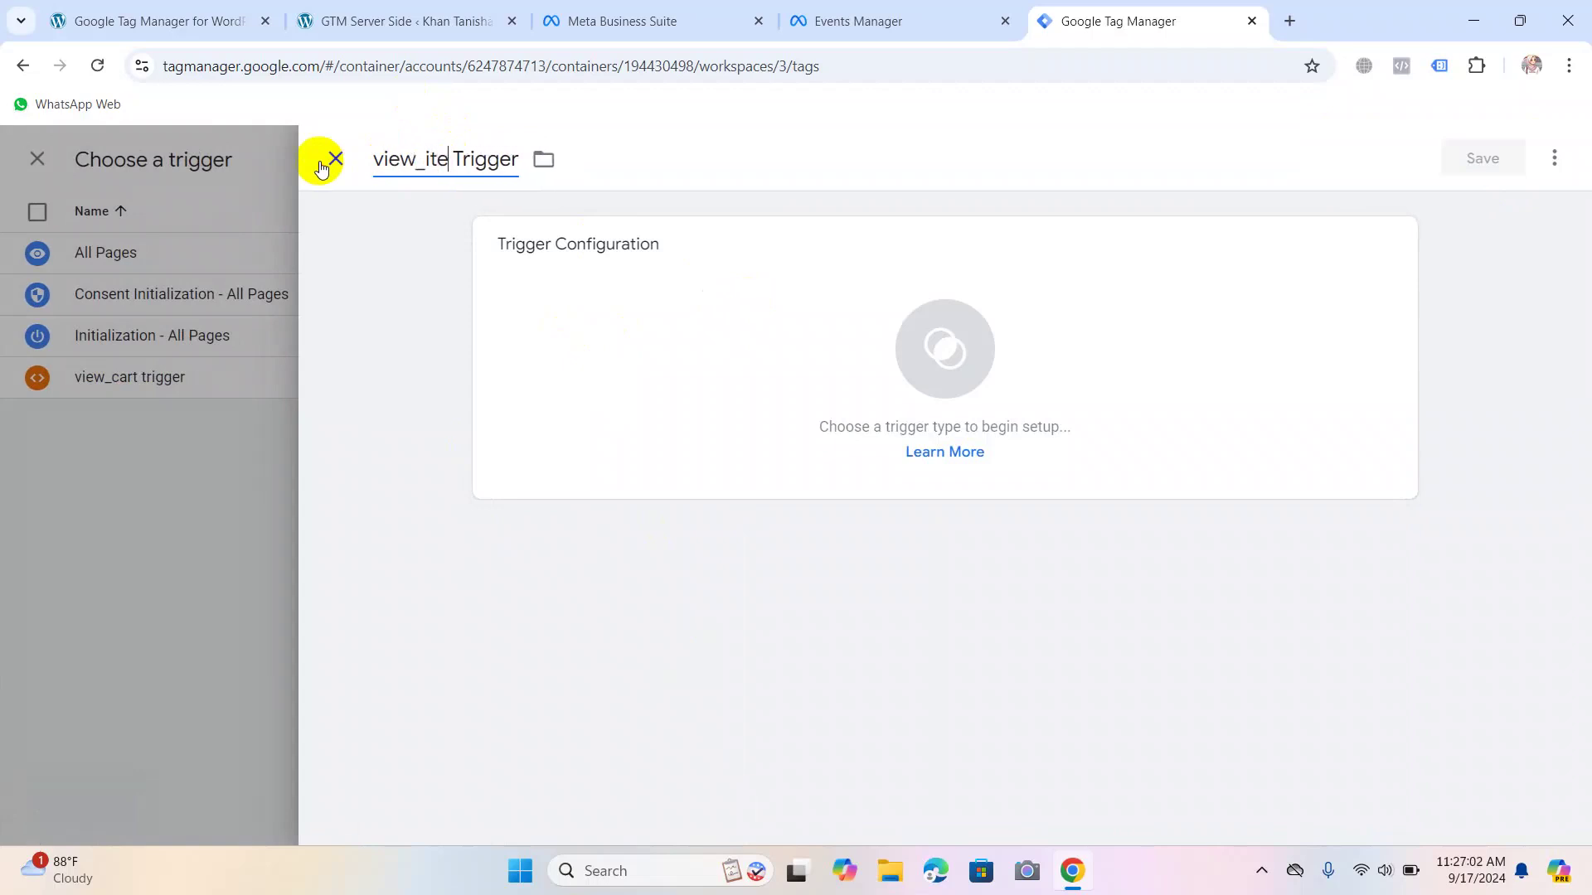
Set the view_item Trigger's type to Custom Event.
{"action": "left_click", "coordinate": [726, 369]}
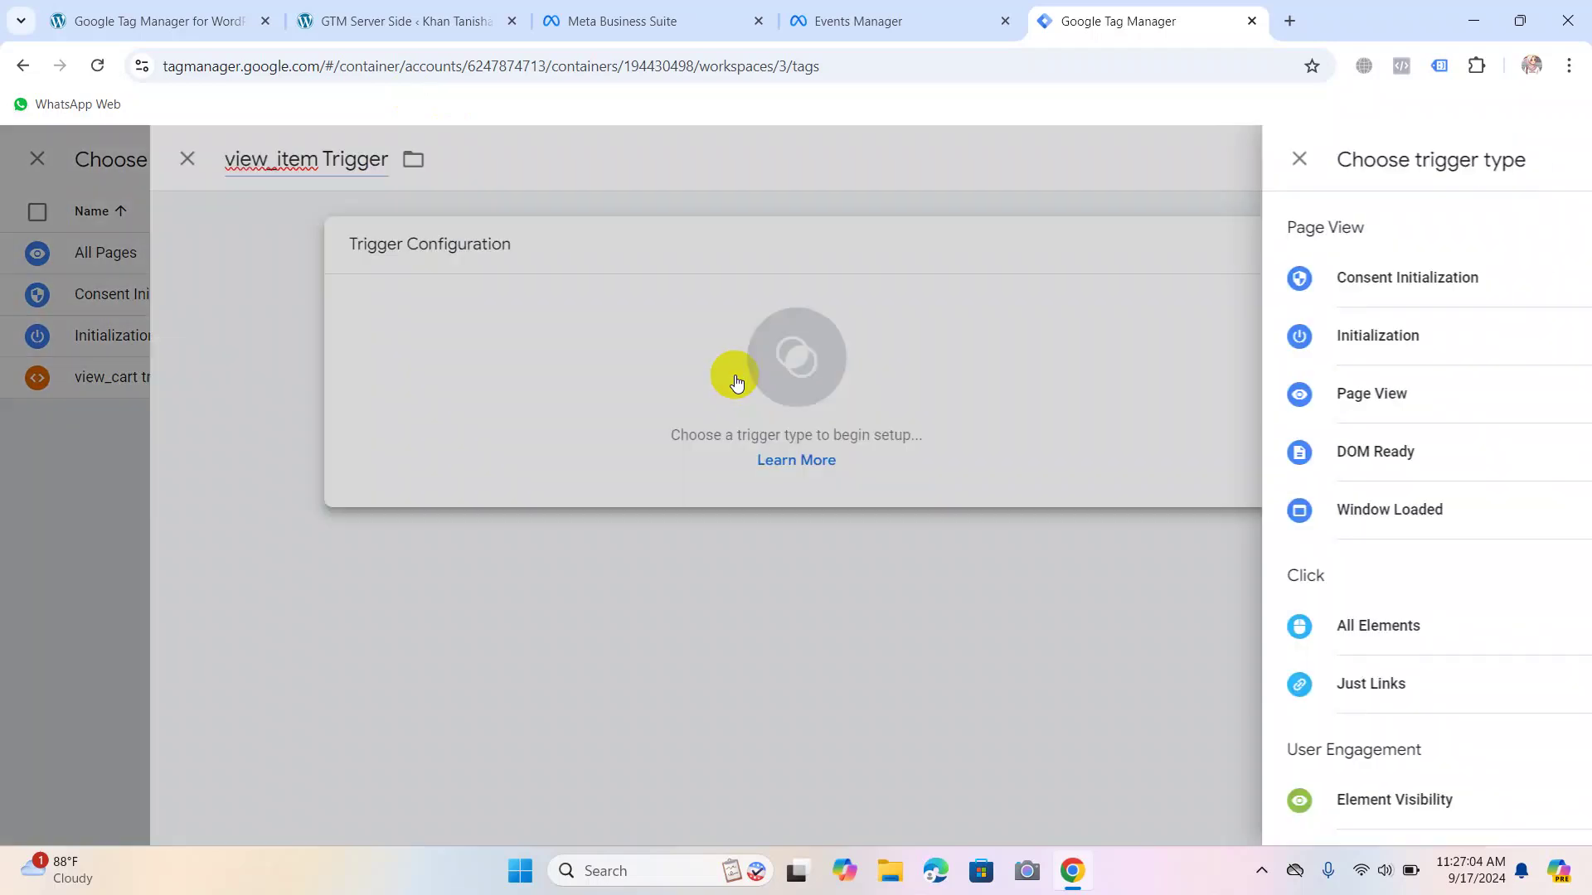
{"action": "scroll", "coordinate": [1100, 389], "scroll_direction": "down", "scroll_amount": 5}
{"action": "left_click", "coordinate": [1051, 582]}
Set the trigger's event name to view_item, and save both the trigger and the Fb view_item Tag.
{"action": "left_click", "coordinate": [594, 447]}
{"action": "double_click", "coordinate": [431, 158]}
{"action": "key", "text": "ctrl+c"}
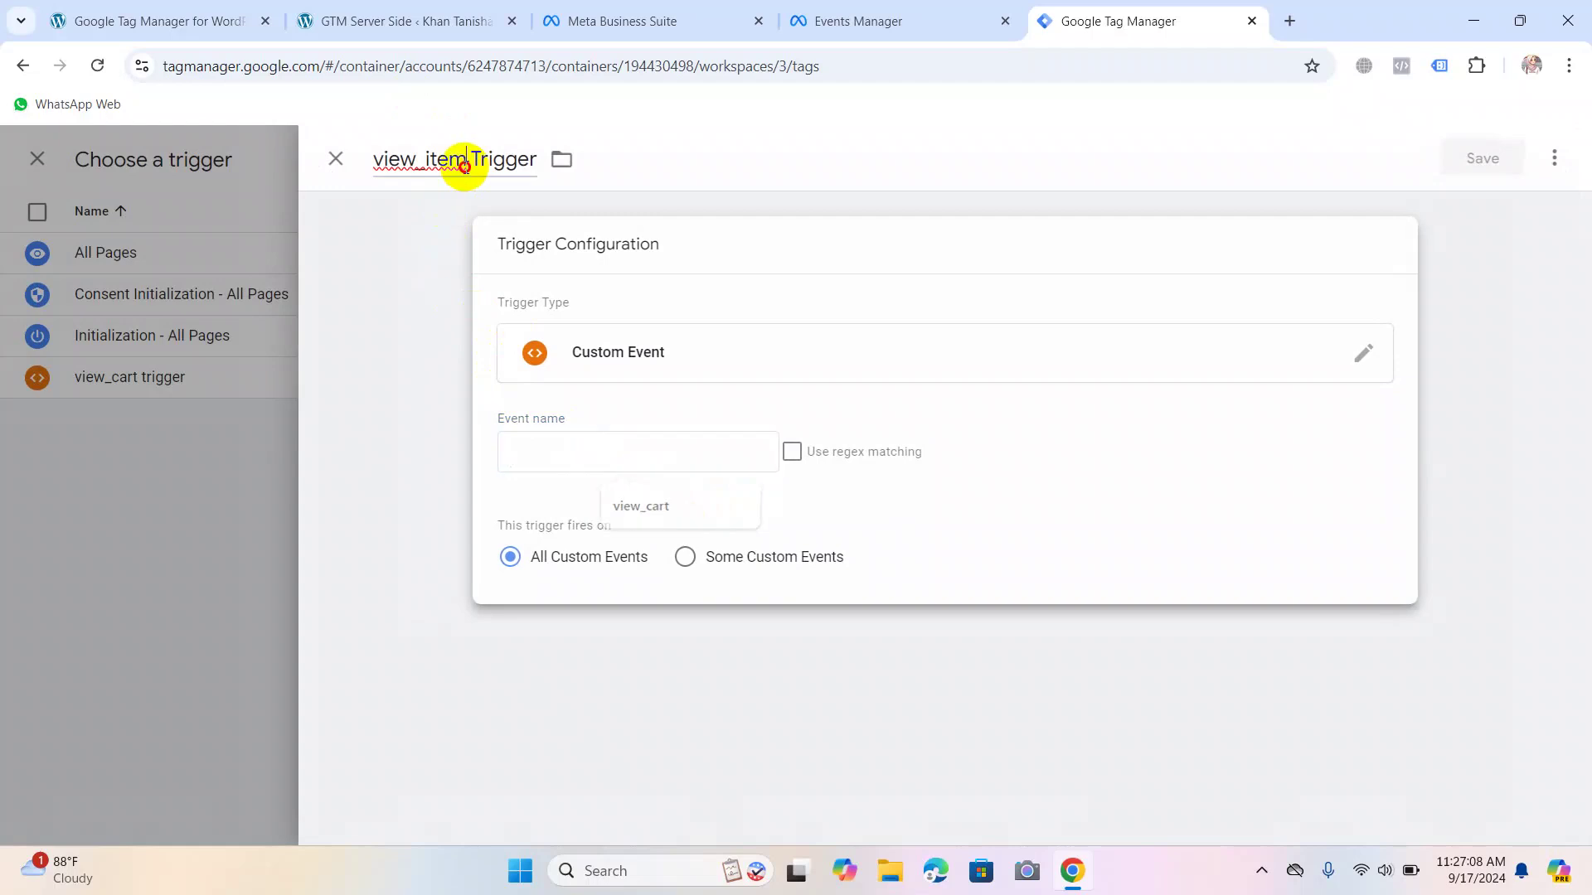
{"action": "left_click", "coordinate": [577, 461]}
{"action": "left_click", "coordinate": [562, 448]}
{"action": "key", "text": "ctrl+v"}
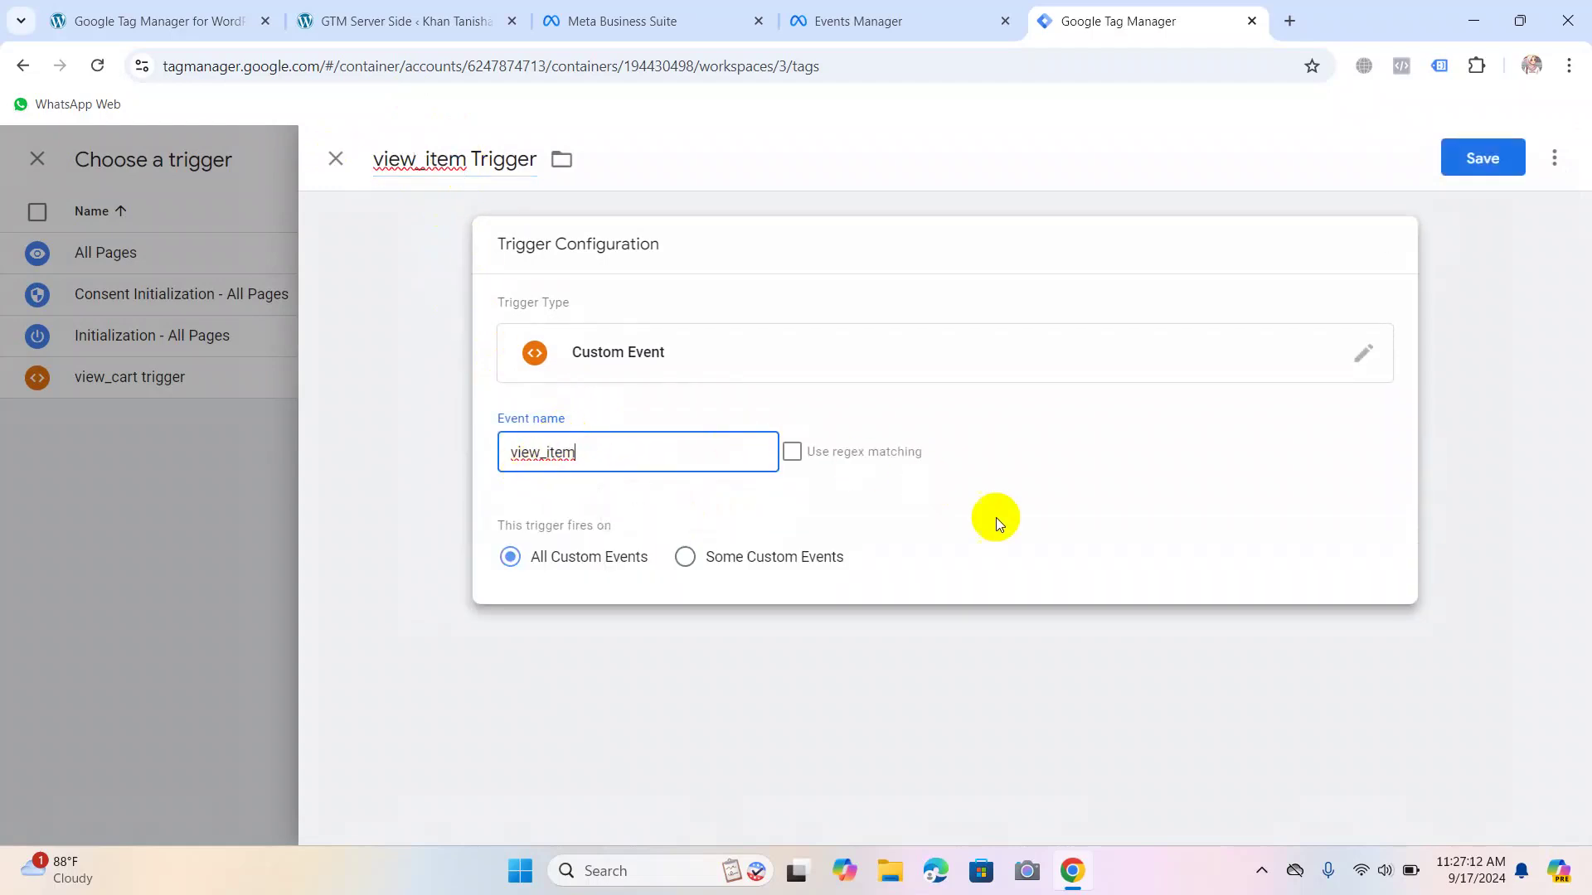
{"action": "left_click", "coordinate": [1504, 177]}
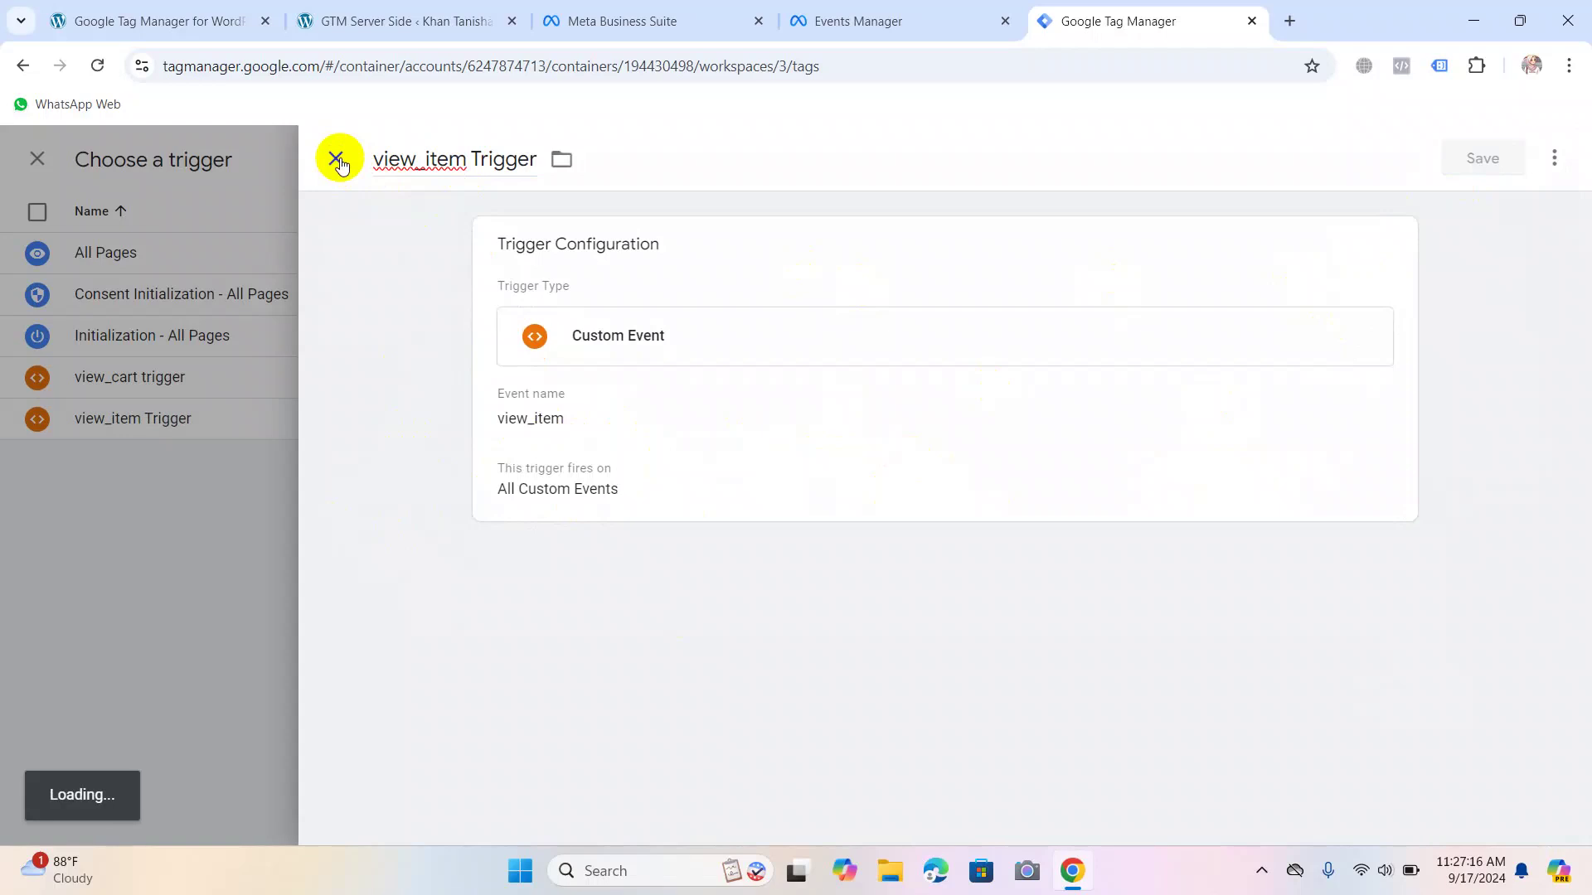
{"action": "scroll", "coordinate": [726, 561], "scroll_direction": "up", "scroll_amount": 3}
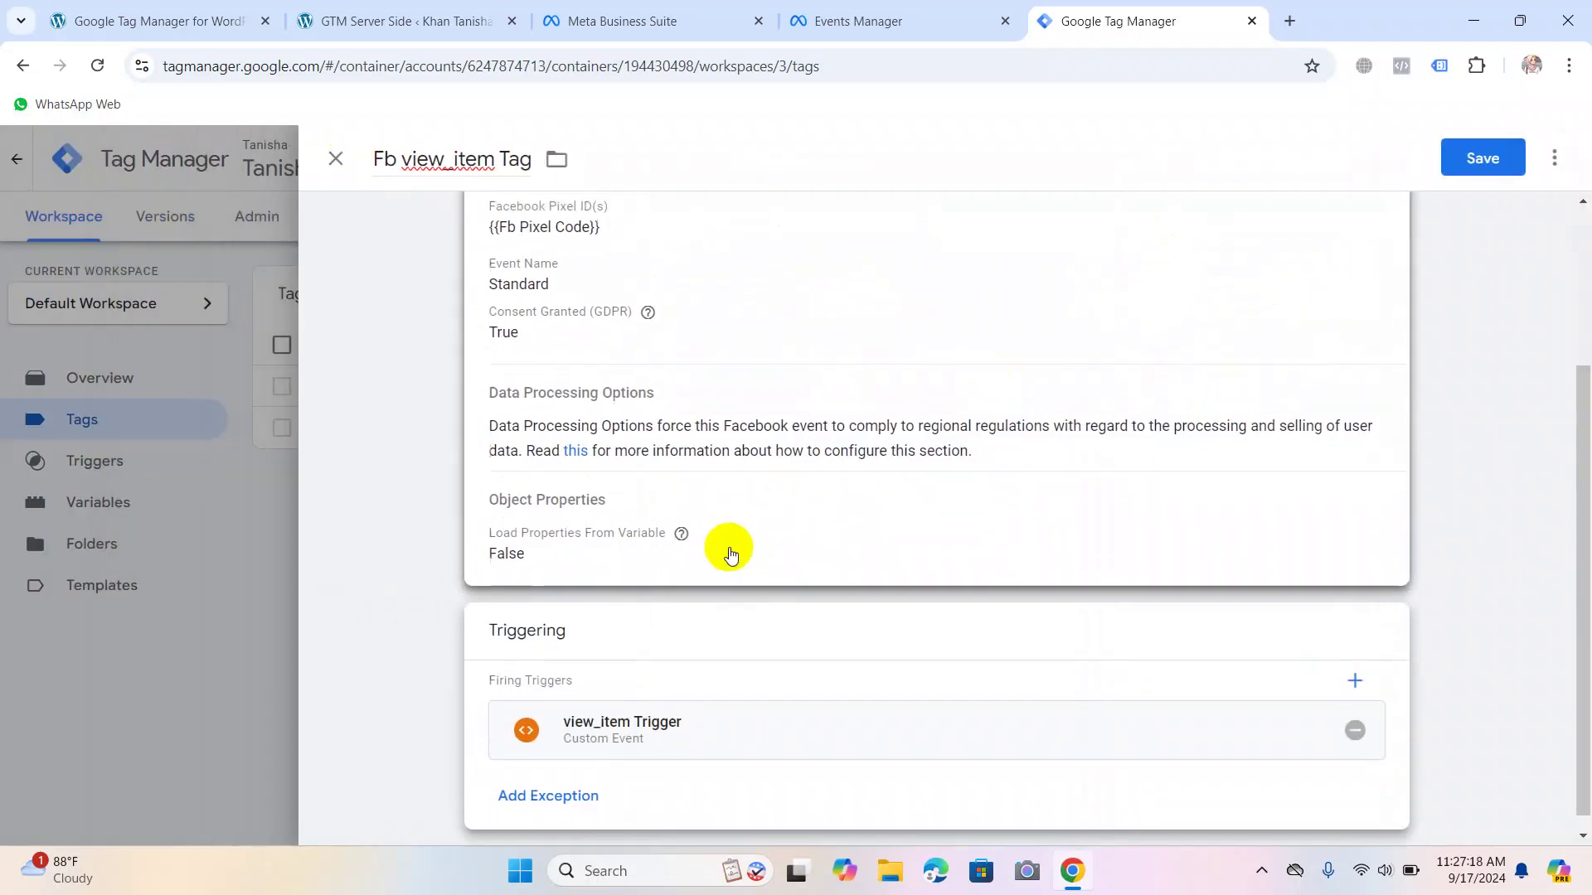
{"action": "left_click", "coordinate": [1500, 163]}
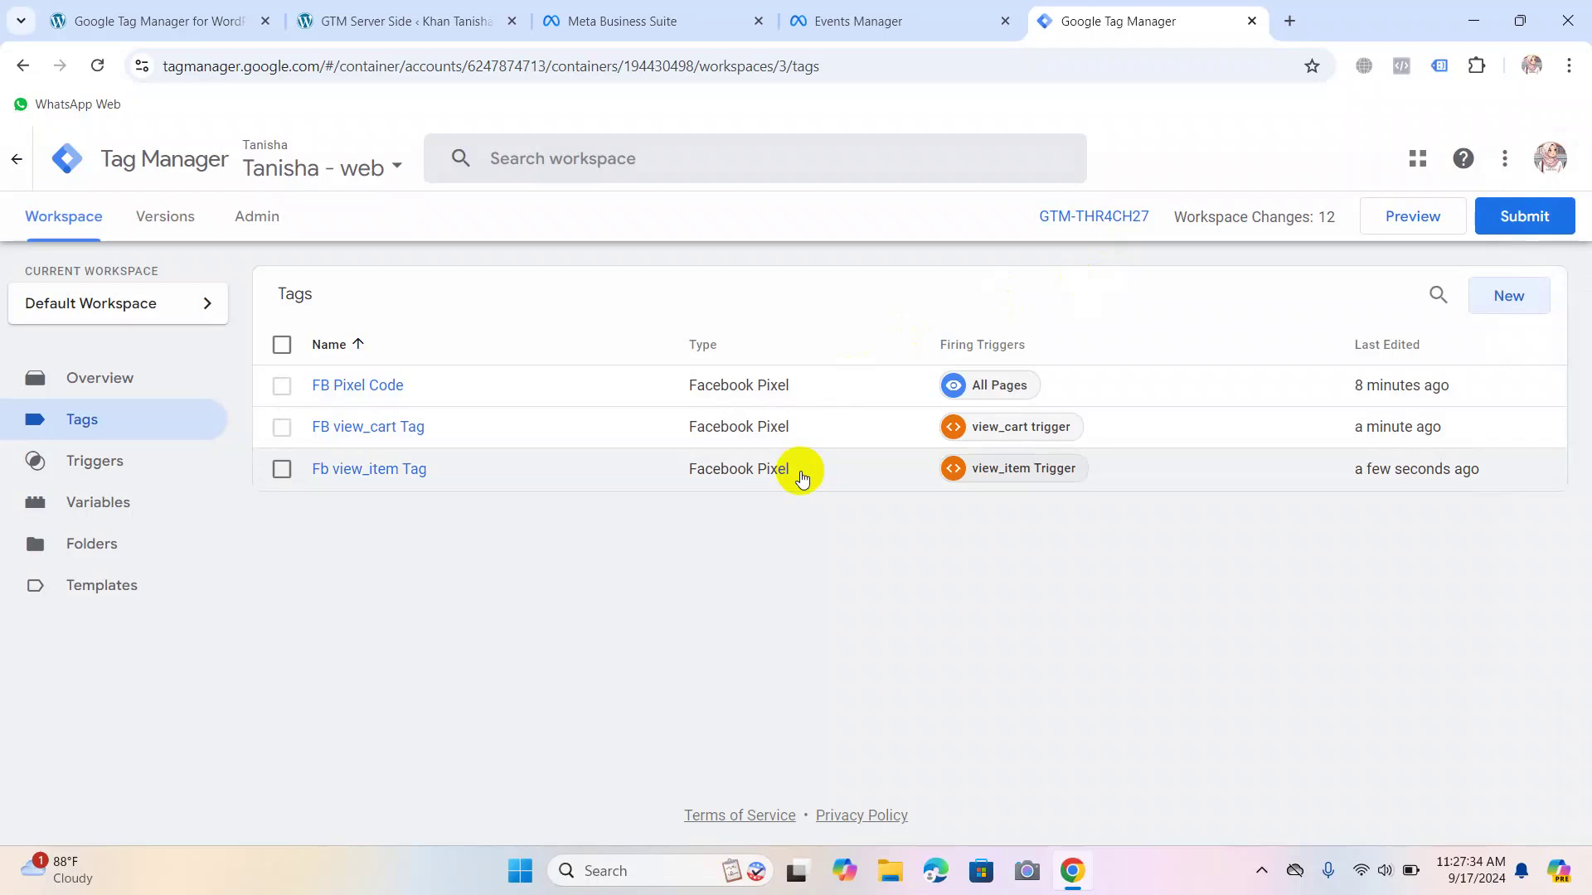
Create a new tag and name it "Fb add_to_cart Tag".
{"action": "left_click", "coordinate": [1522, 293]}
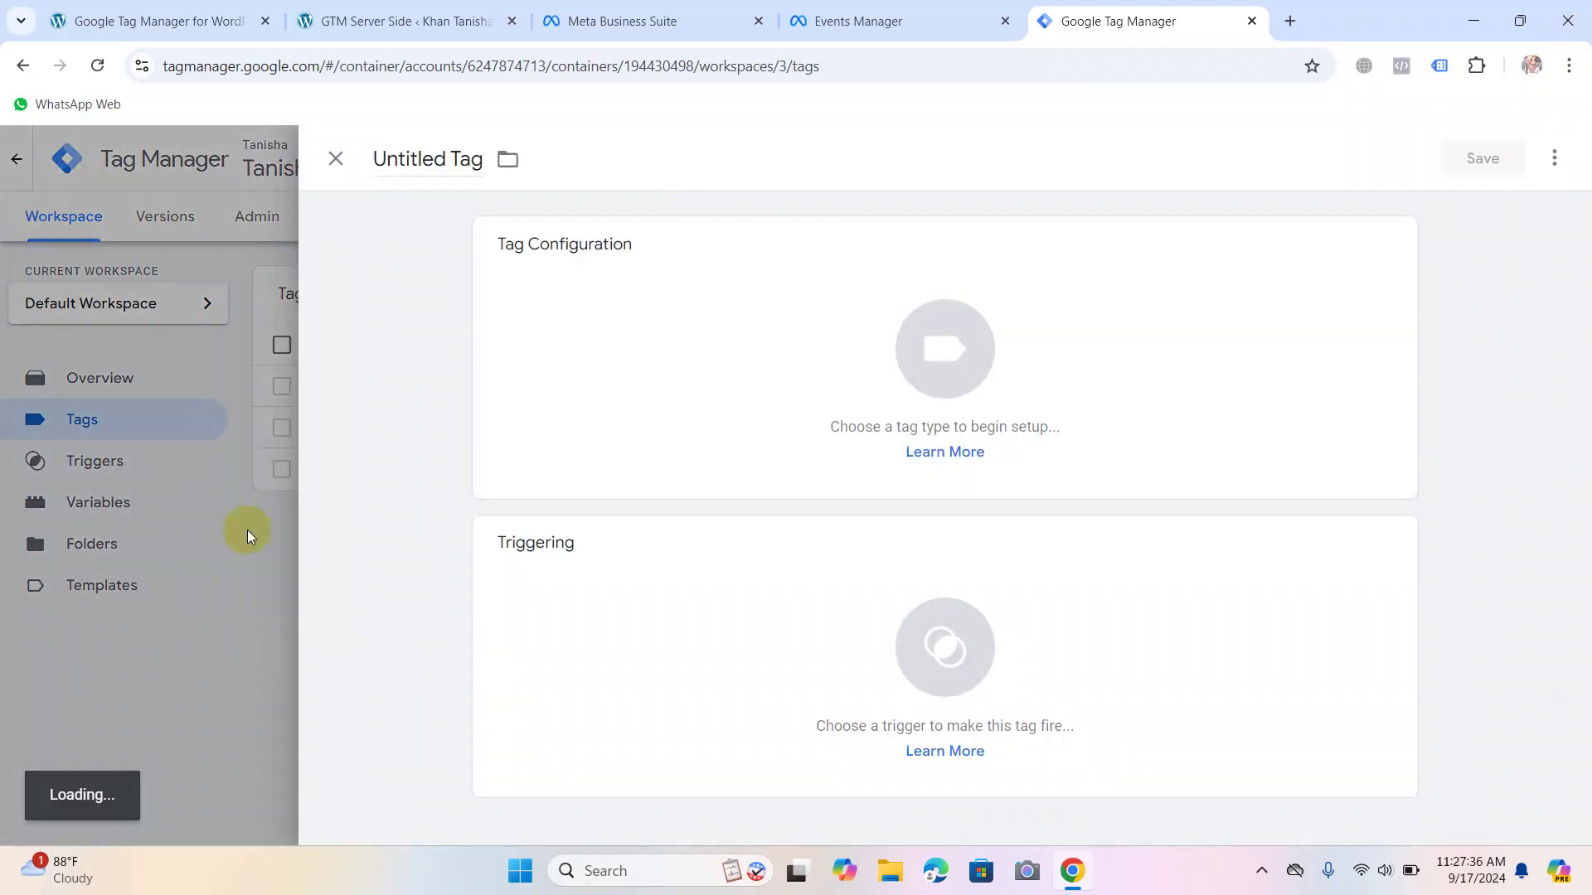
{"action": "double_click", "coordinate": [464, 160]}
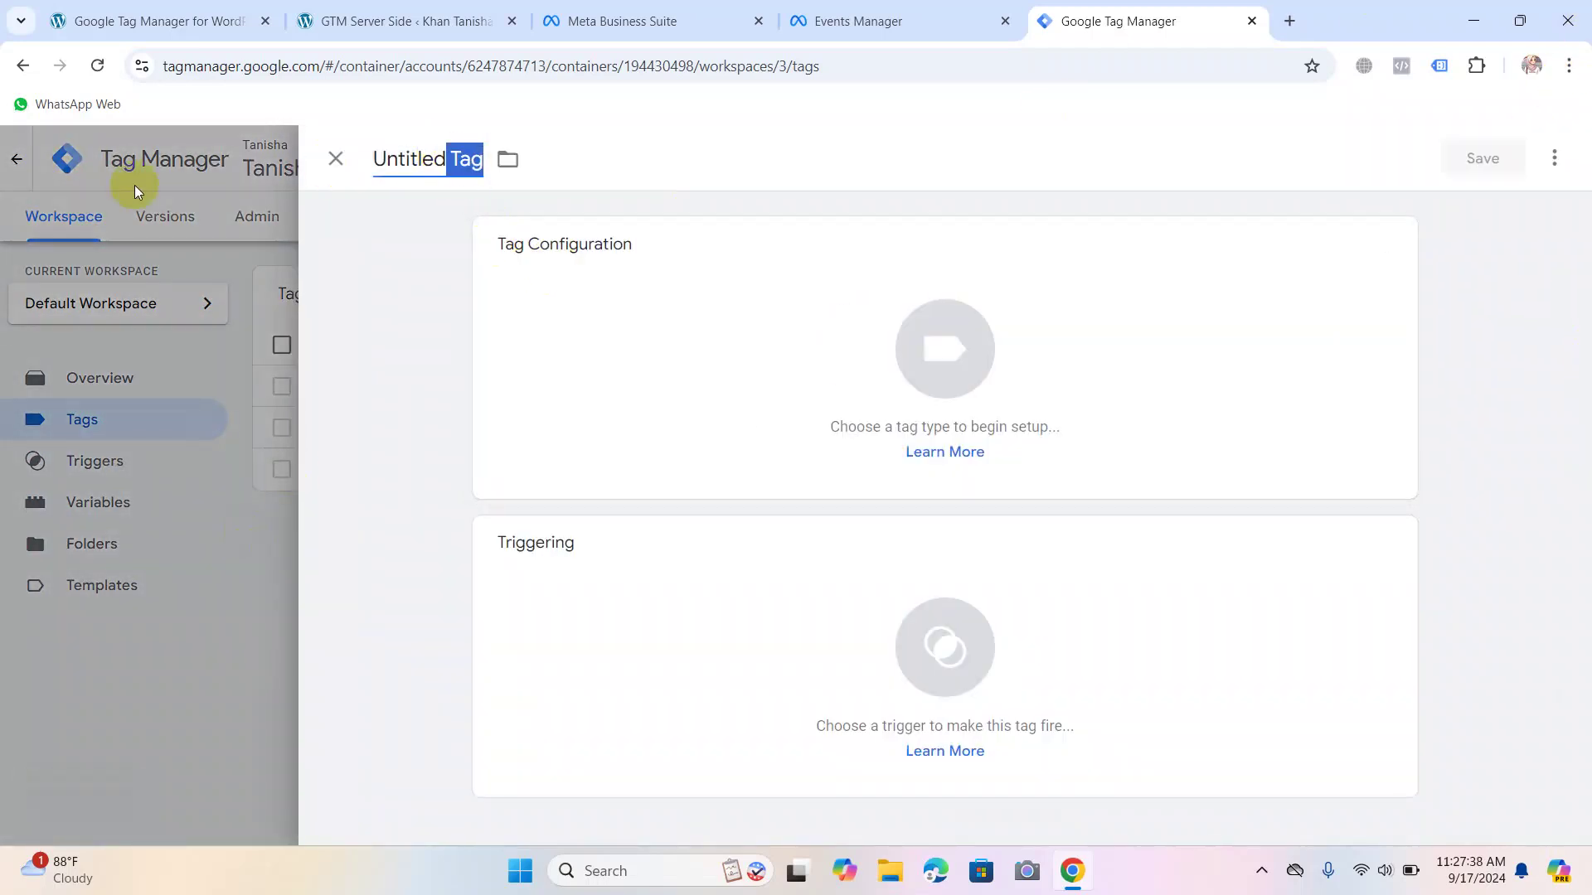
{"action": "left_click_drag", "start_coordinate": [447, 160], "coordinate": [287, 160]}
{"action": "left_click", "coordinate": [440, 156]}
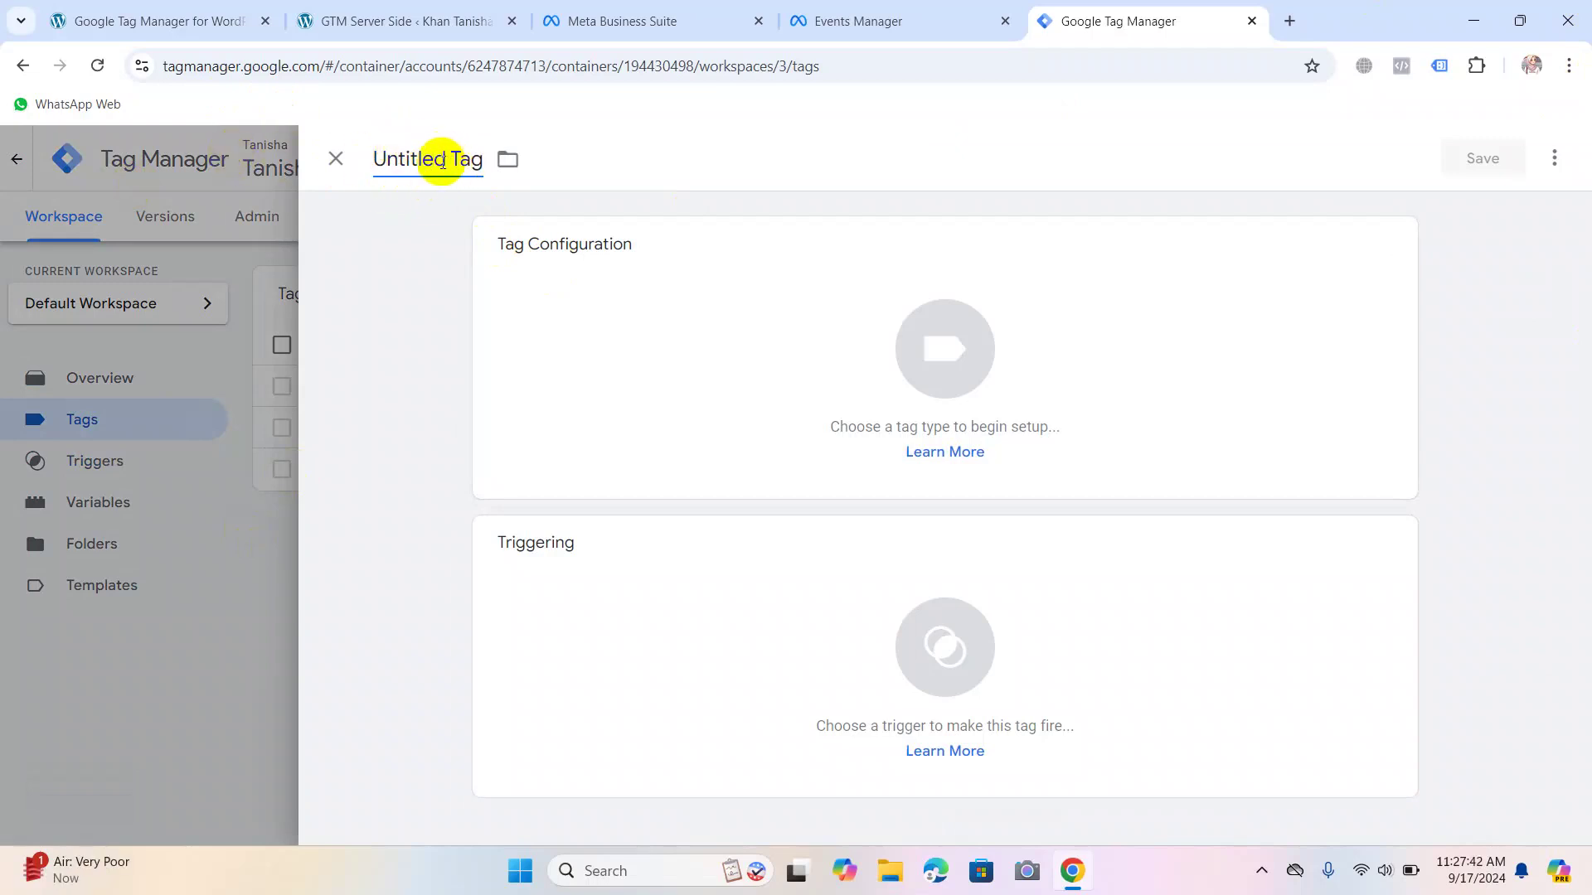
{"action": "left_click_drag", "start_coordinate": [444, 160], "coordinate": [349, 158]}
{"action": "type", "text": "Fb"}
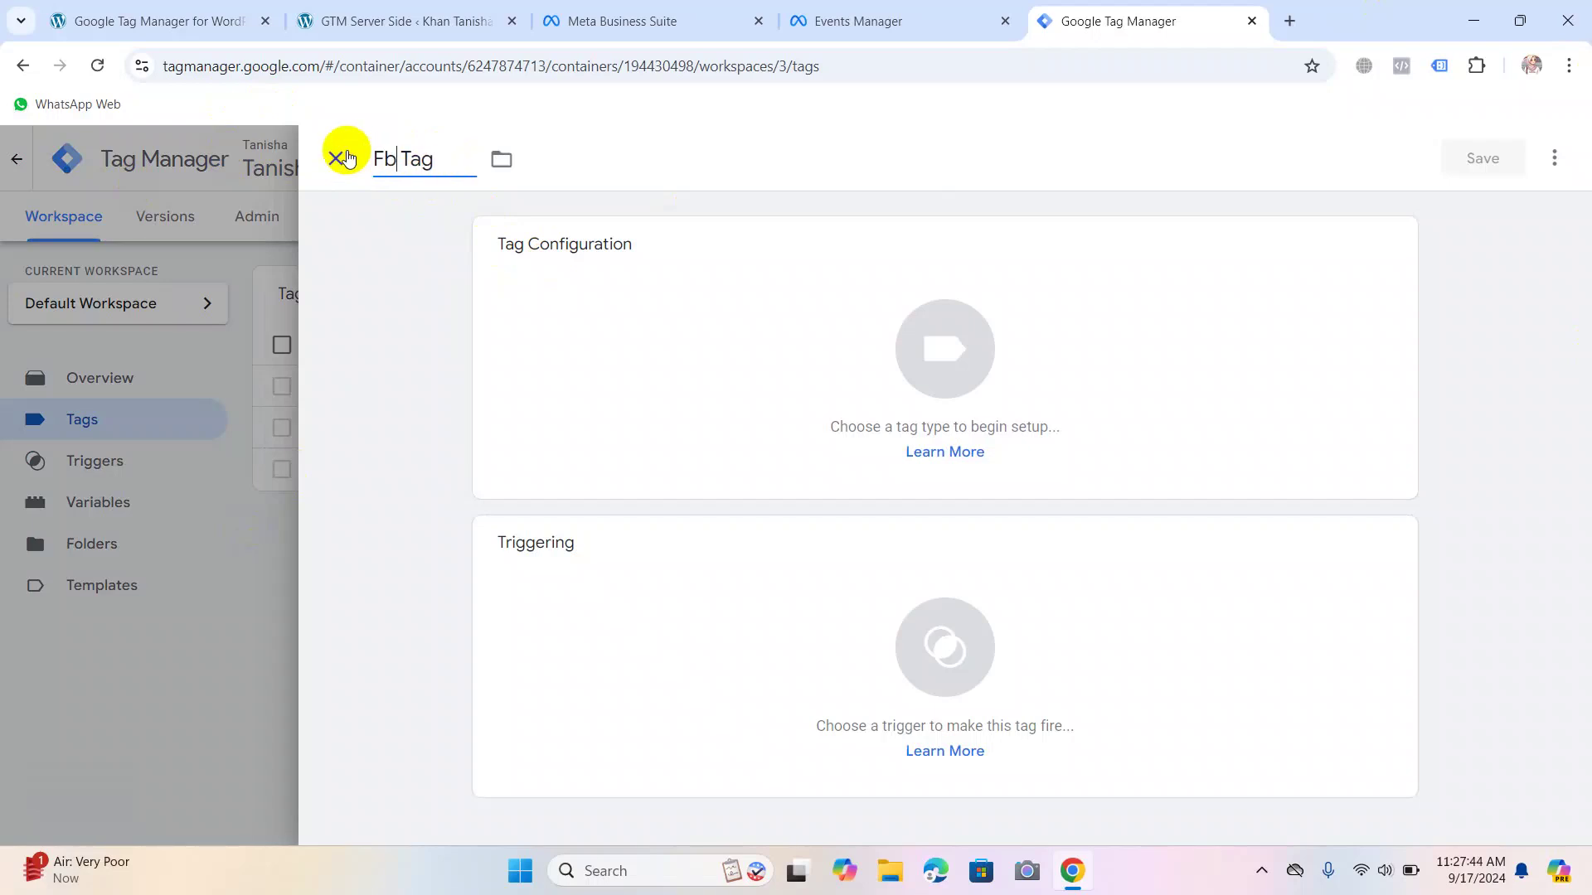
{"action": "type", "text": " add_to-"}
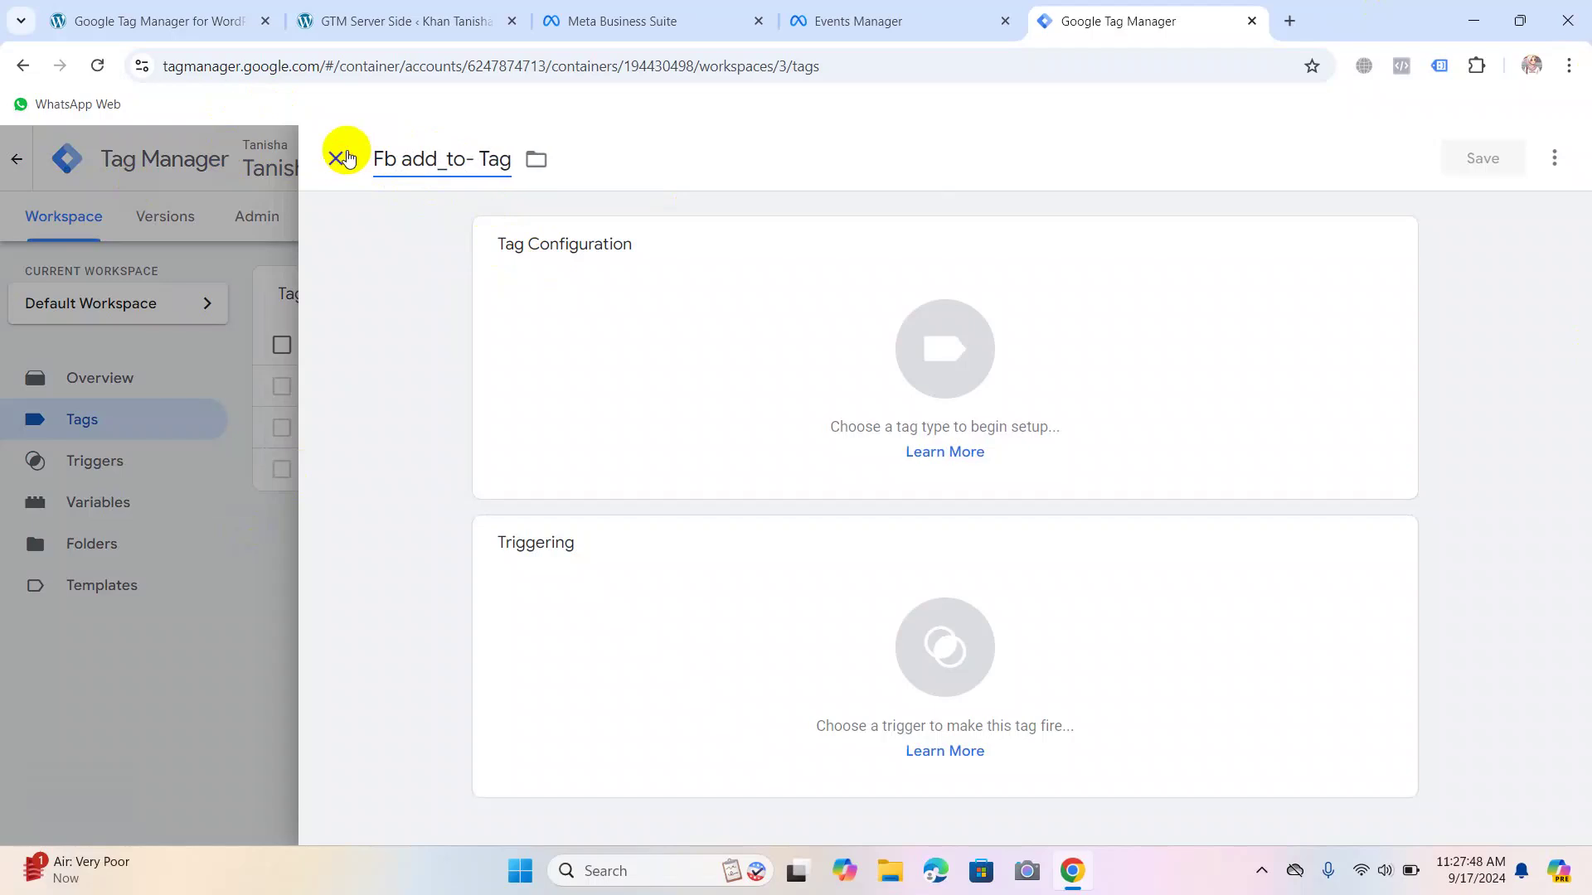
{"action": "key", "text": "BackSpace"}
{"action": "type", "text": "_cart"}
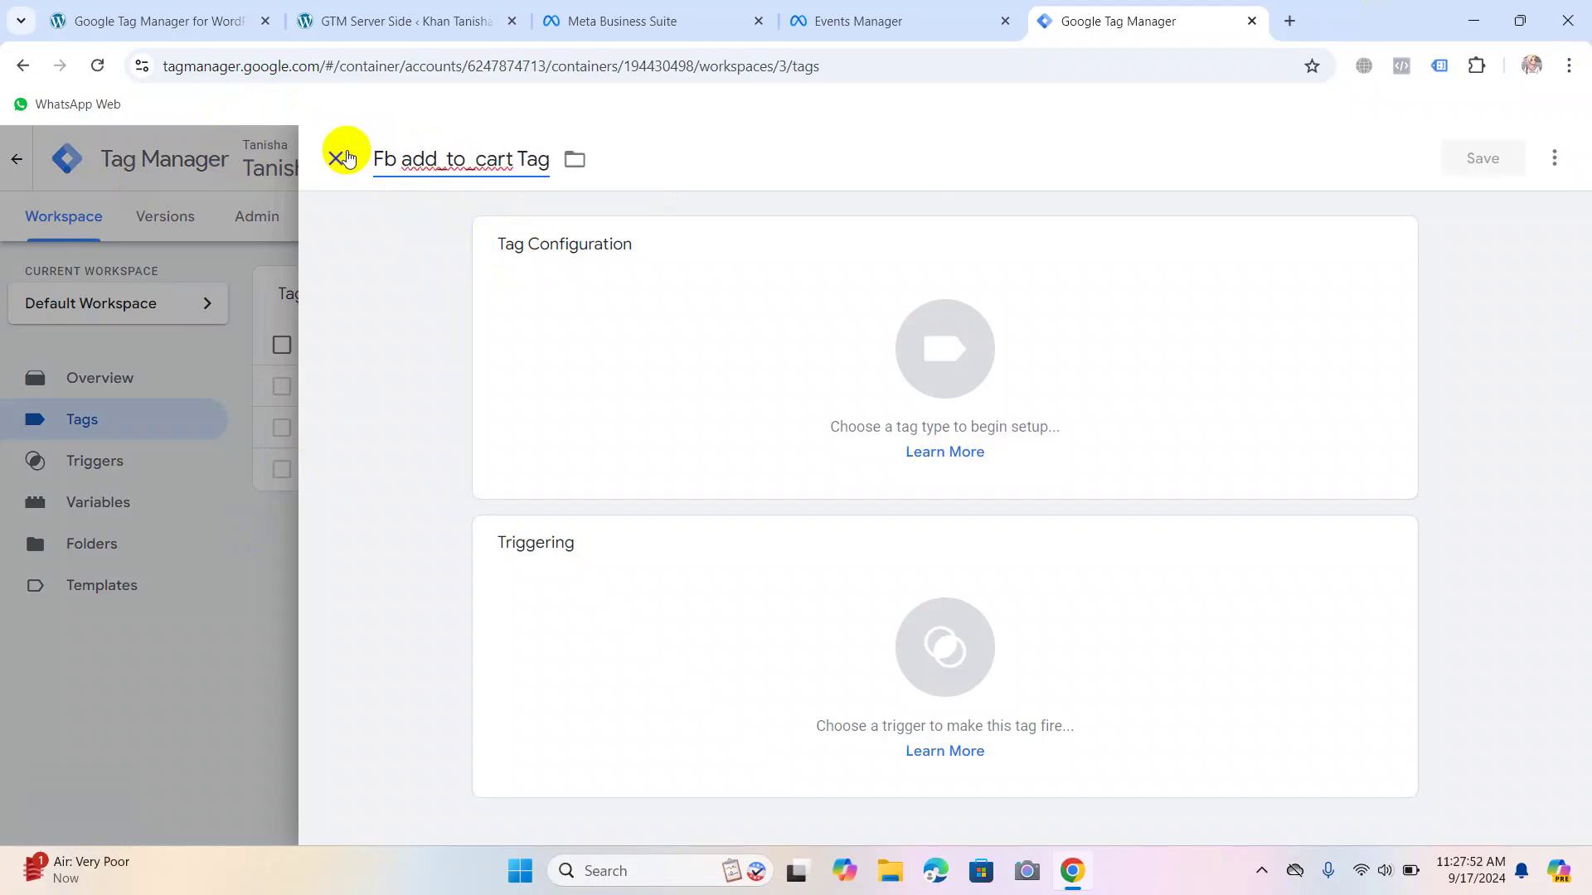
Set the Fb add_to_cart Tag's type to Facebook Pixel and use the Fb Pixel Code variable as its Facebook Pixel ID.
{"action": "left_click", "coordinate": [833, 344]}
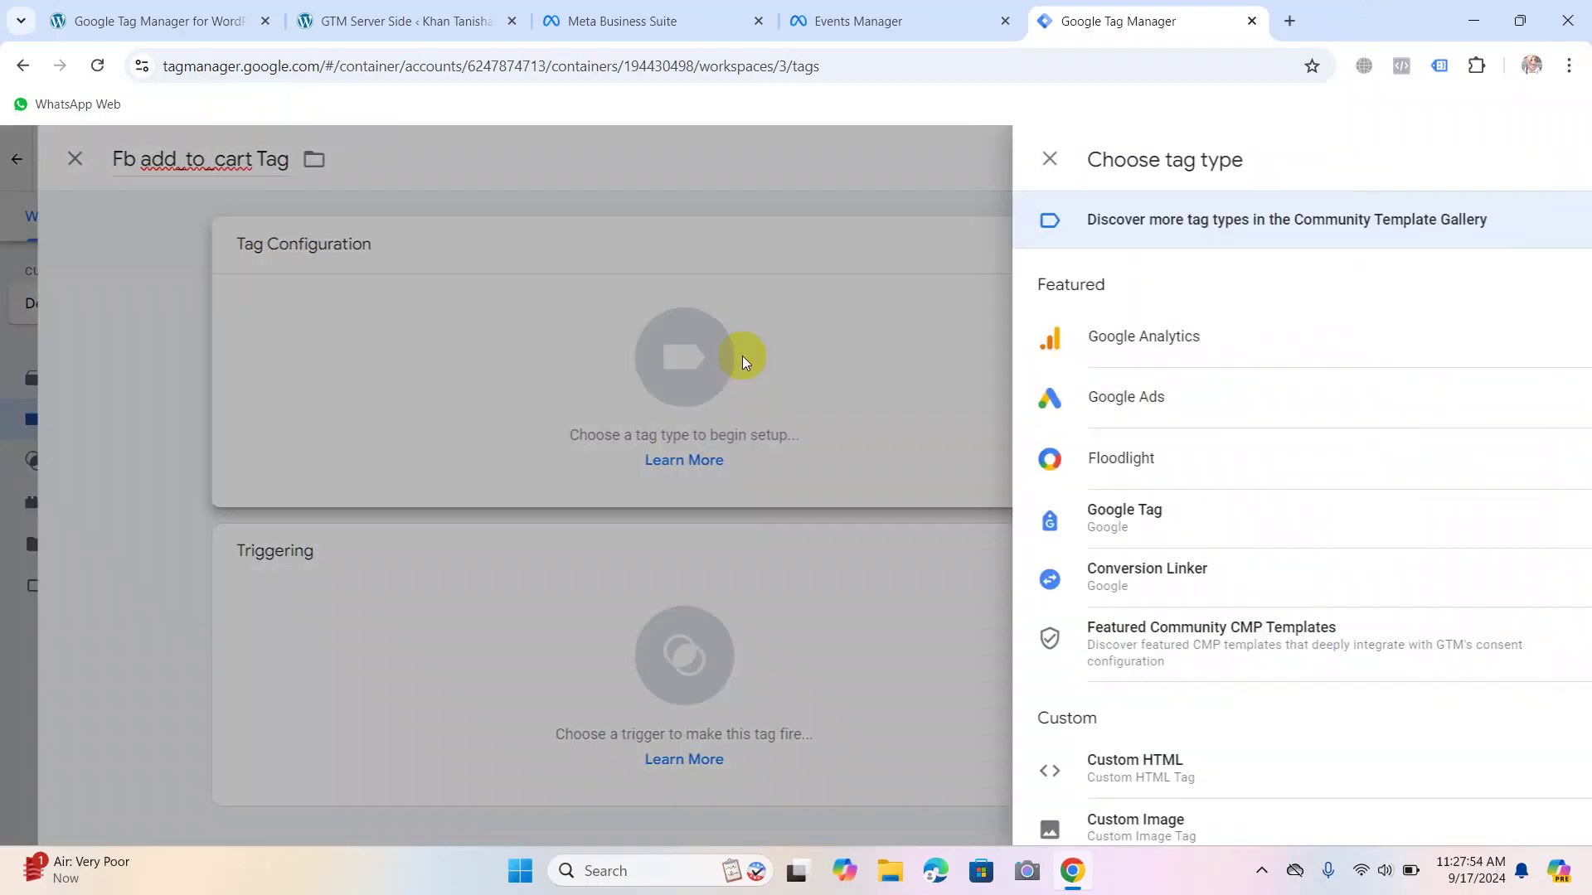
{"action": "scroll", "coordinate": [1138, 520], "scroll_direction": "down", "scroll_amount": 5}
{"action": "scroll", "coordinate": [1138, 520], "scroll_direction": "down", "scroll_amount": 15}
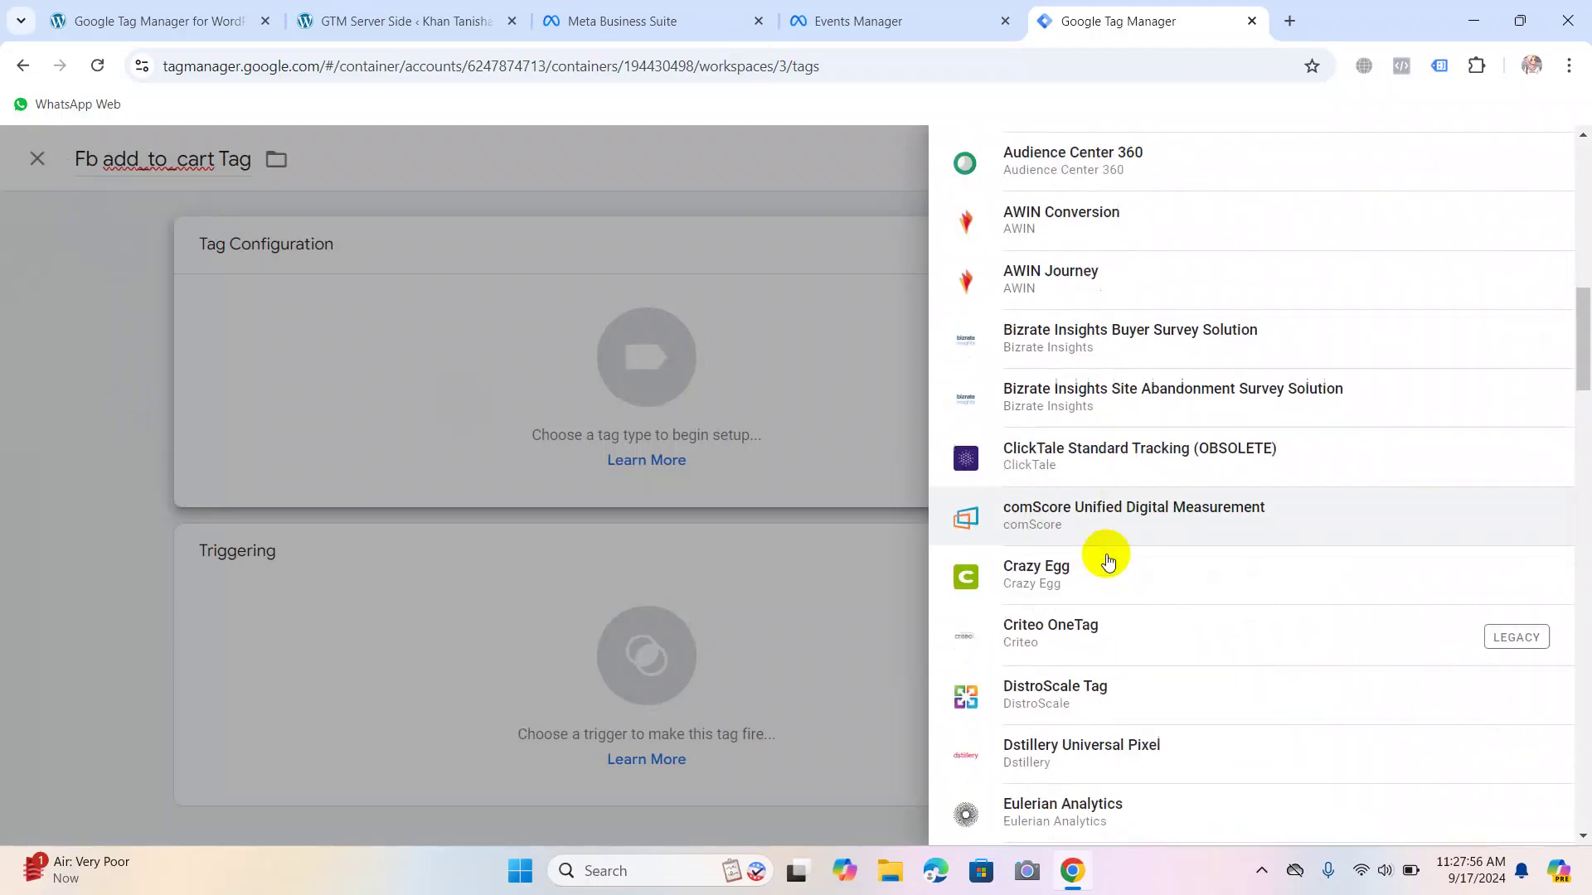
{"action": "scroll", "coordinate": [1106, 563], "scroll_direction": "down", "scroll_amount": 4}
{"action": "scroll", "coordinate": [1107, 561], "scroll_direction": "up", "scroll_amount": 17}
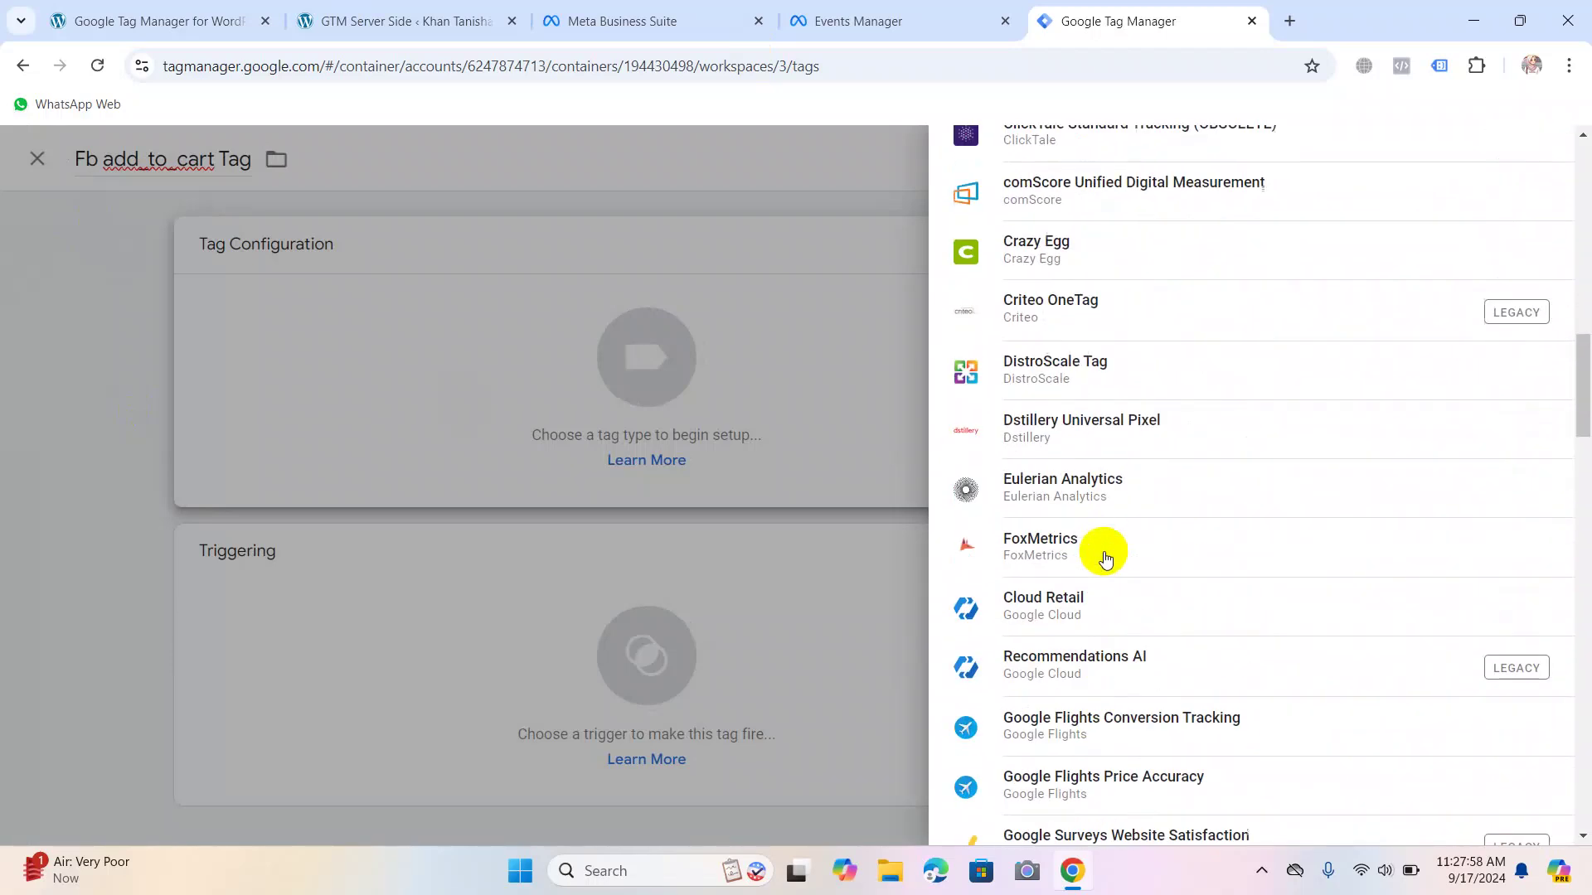
{"action": "scroll", "coordinate": [1105, 559], "scroll_direction": "up", "scroll_amount": 5}
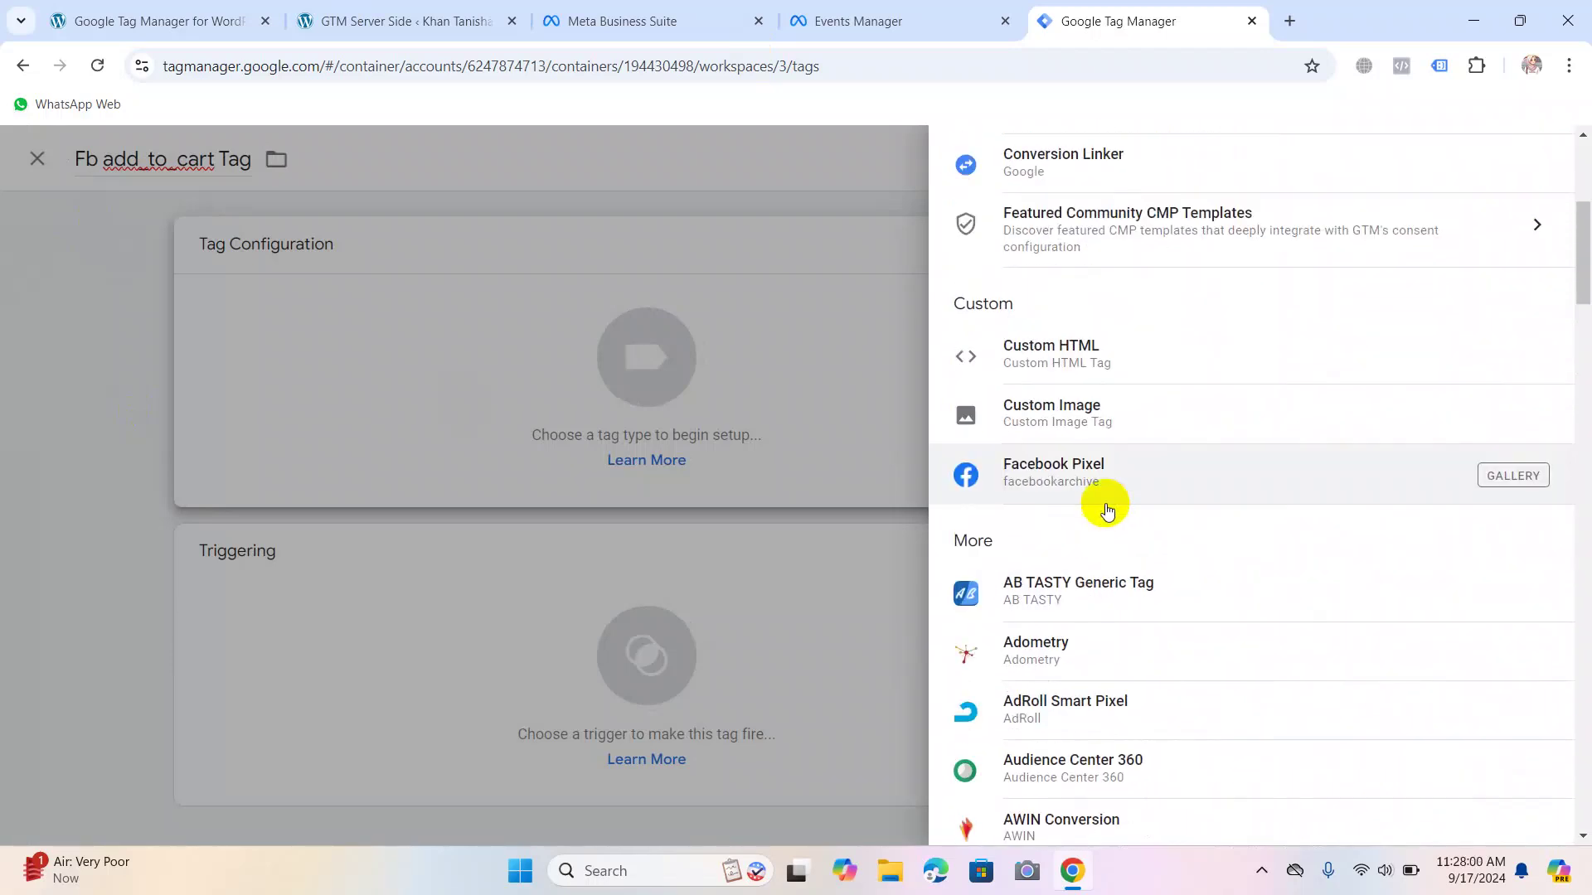
{"action": "left_click", "coordinate": [1100, 507]}
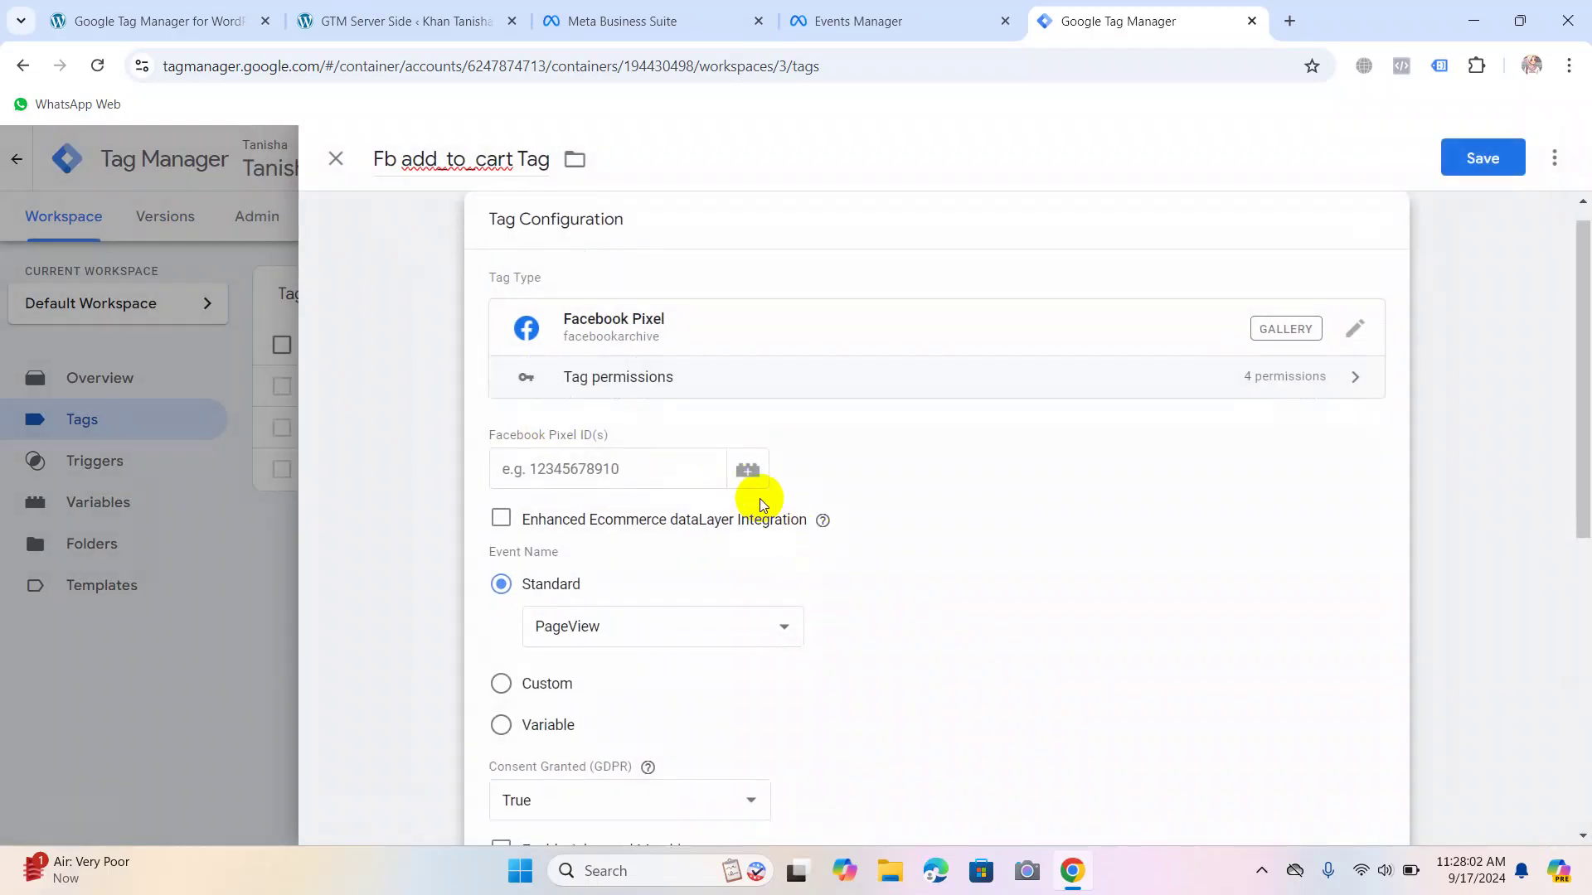
{"action": "left_click", "coordinate": [750, 471]}
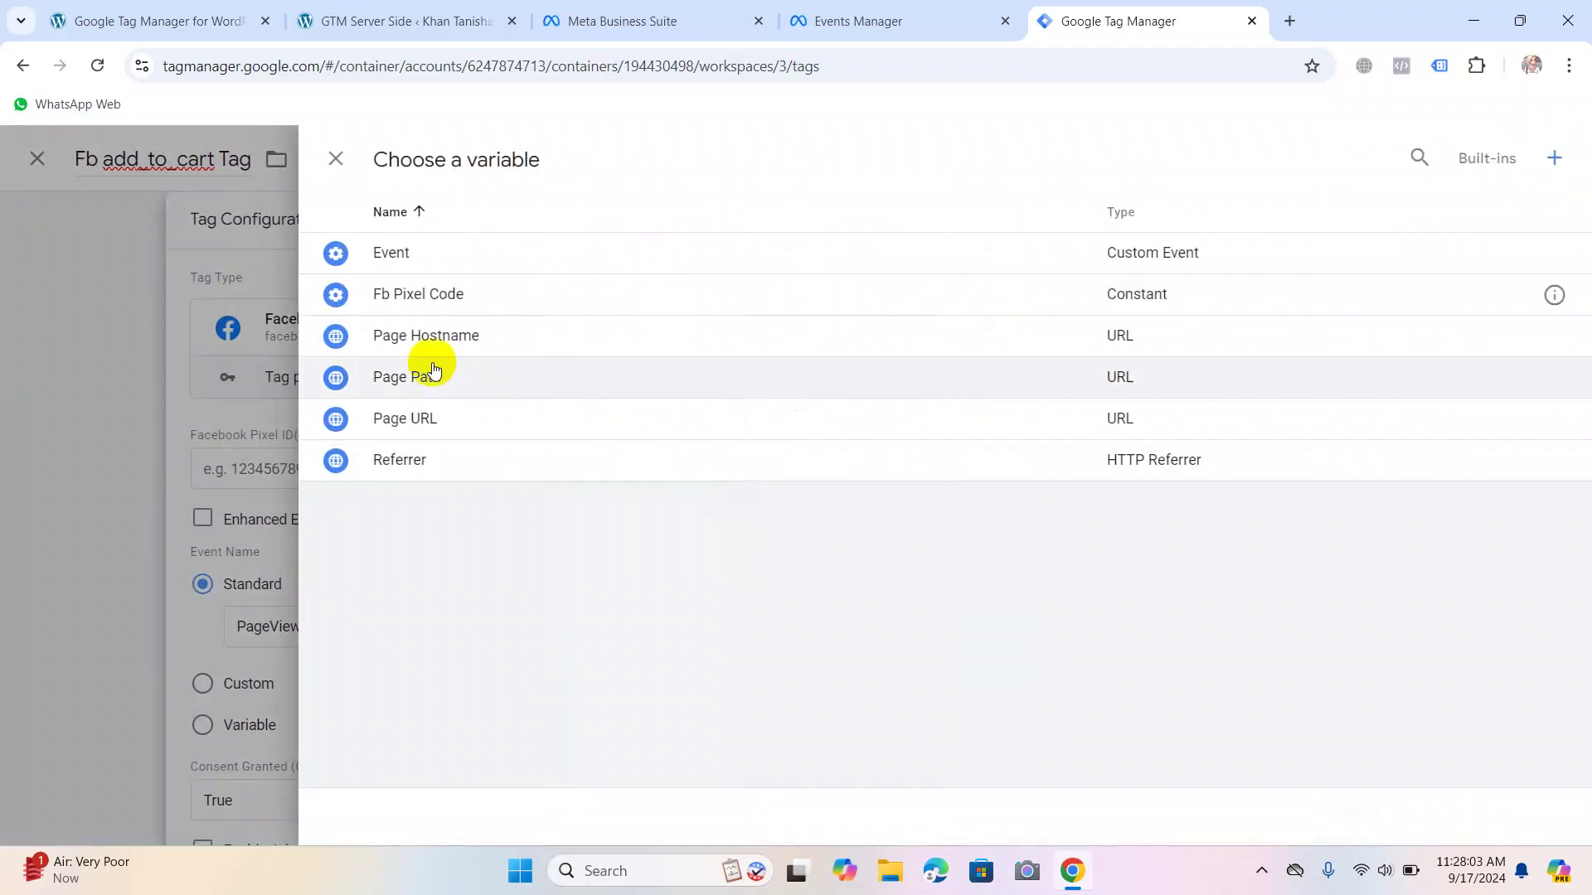
{"action": "left_click", "coordinate": [420, 299]}
Start a new firing trigger for the Fb add_to_cart Tag and name it "add_to_cart Trigger".
{"action": "scroll", "coordinate": [656, 605], "scroll_direction": "down", "scroll_amount": 2}
{"action": "scroll", "coordinate": [657, 612], "scroll_direction": "down", "scroll_amount": 6}
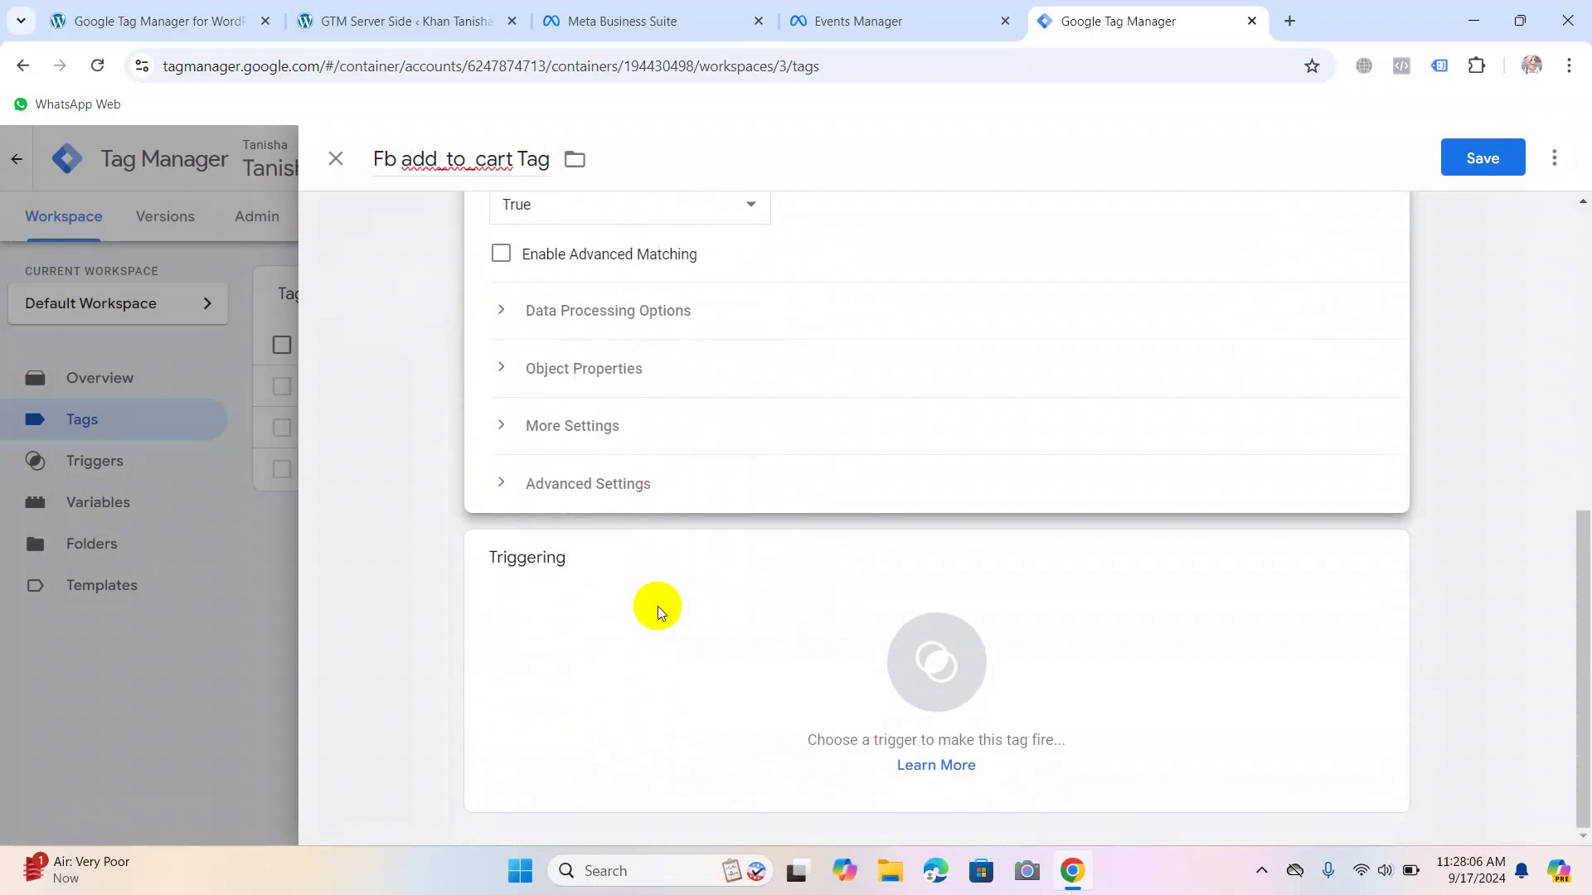
{"action": "left_click", "coordinate": [659, 614]}
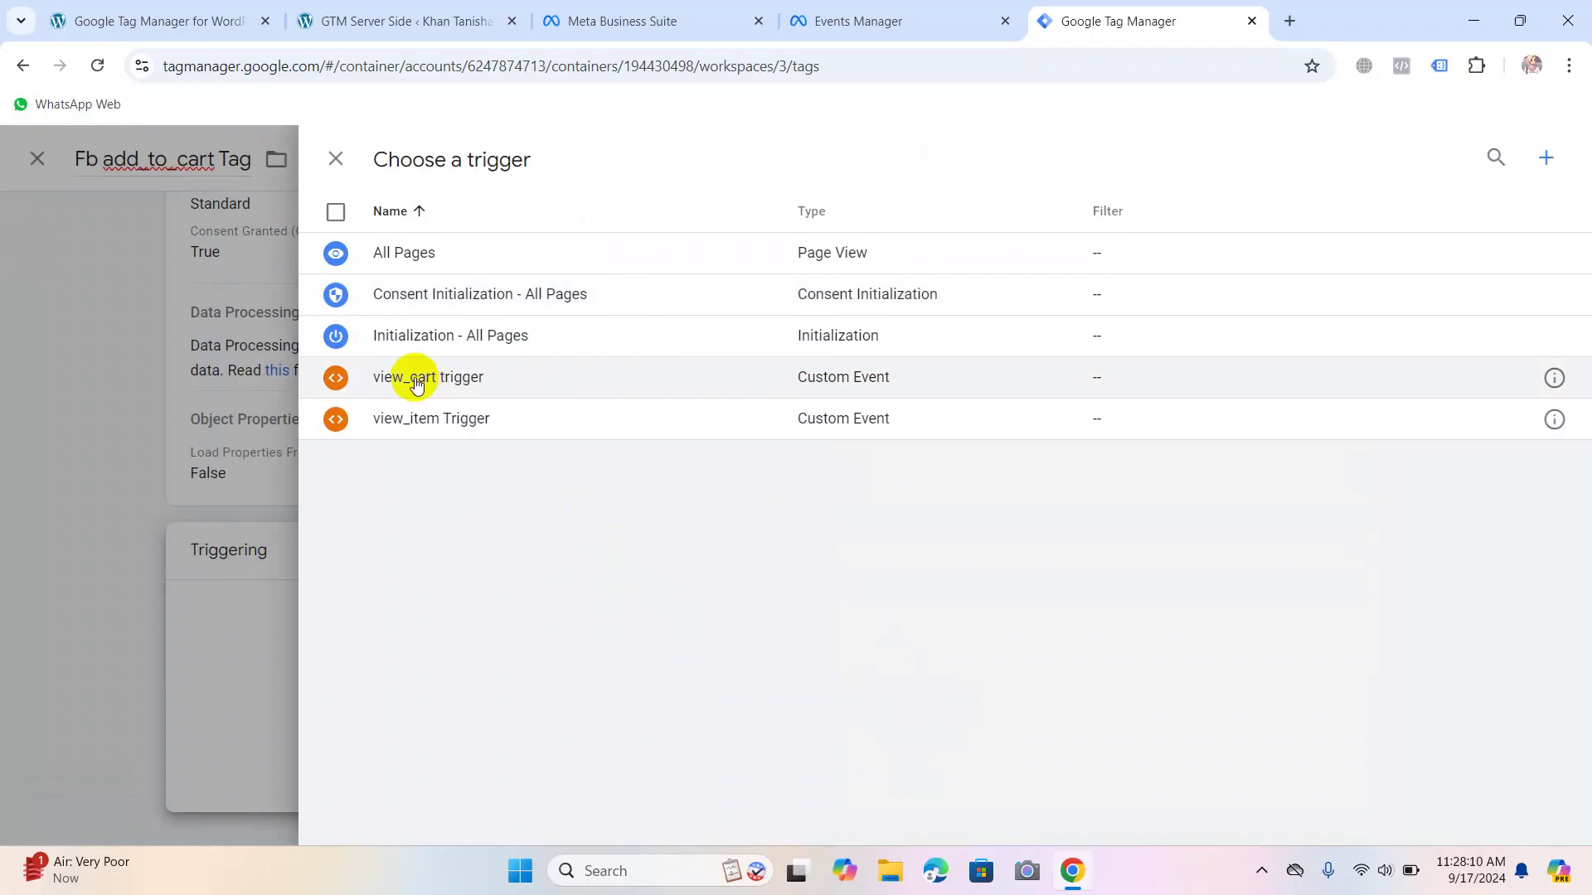
{"action": "left_click", "coordinate": [1545, 157]}
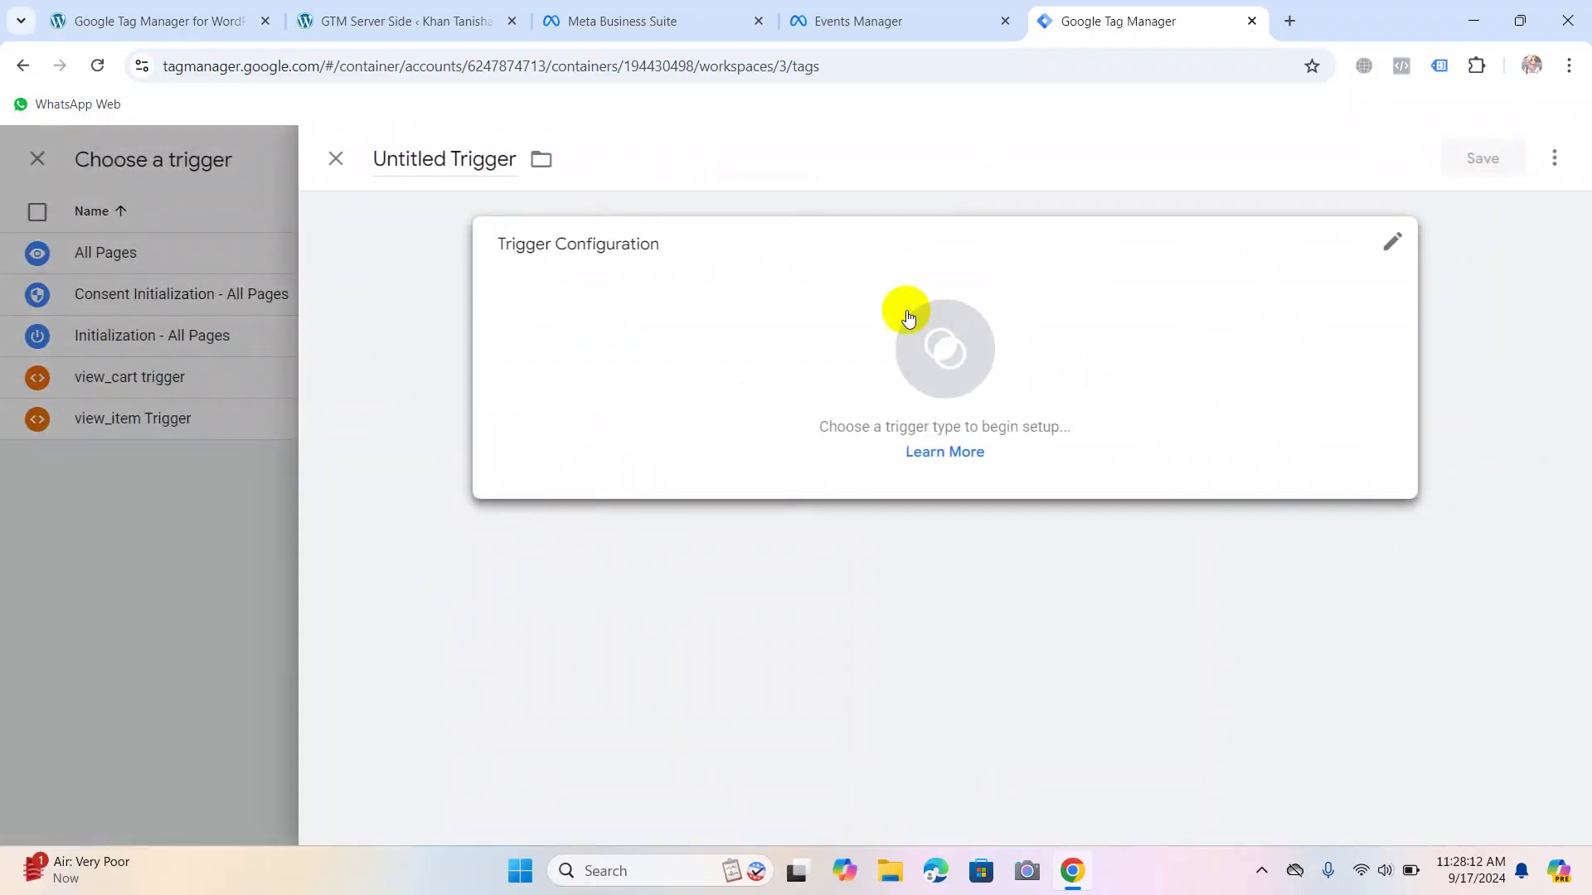
{"action": "double_click", "coordinate": [454, 159]}
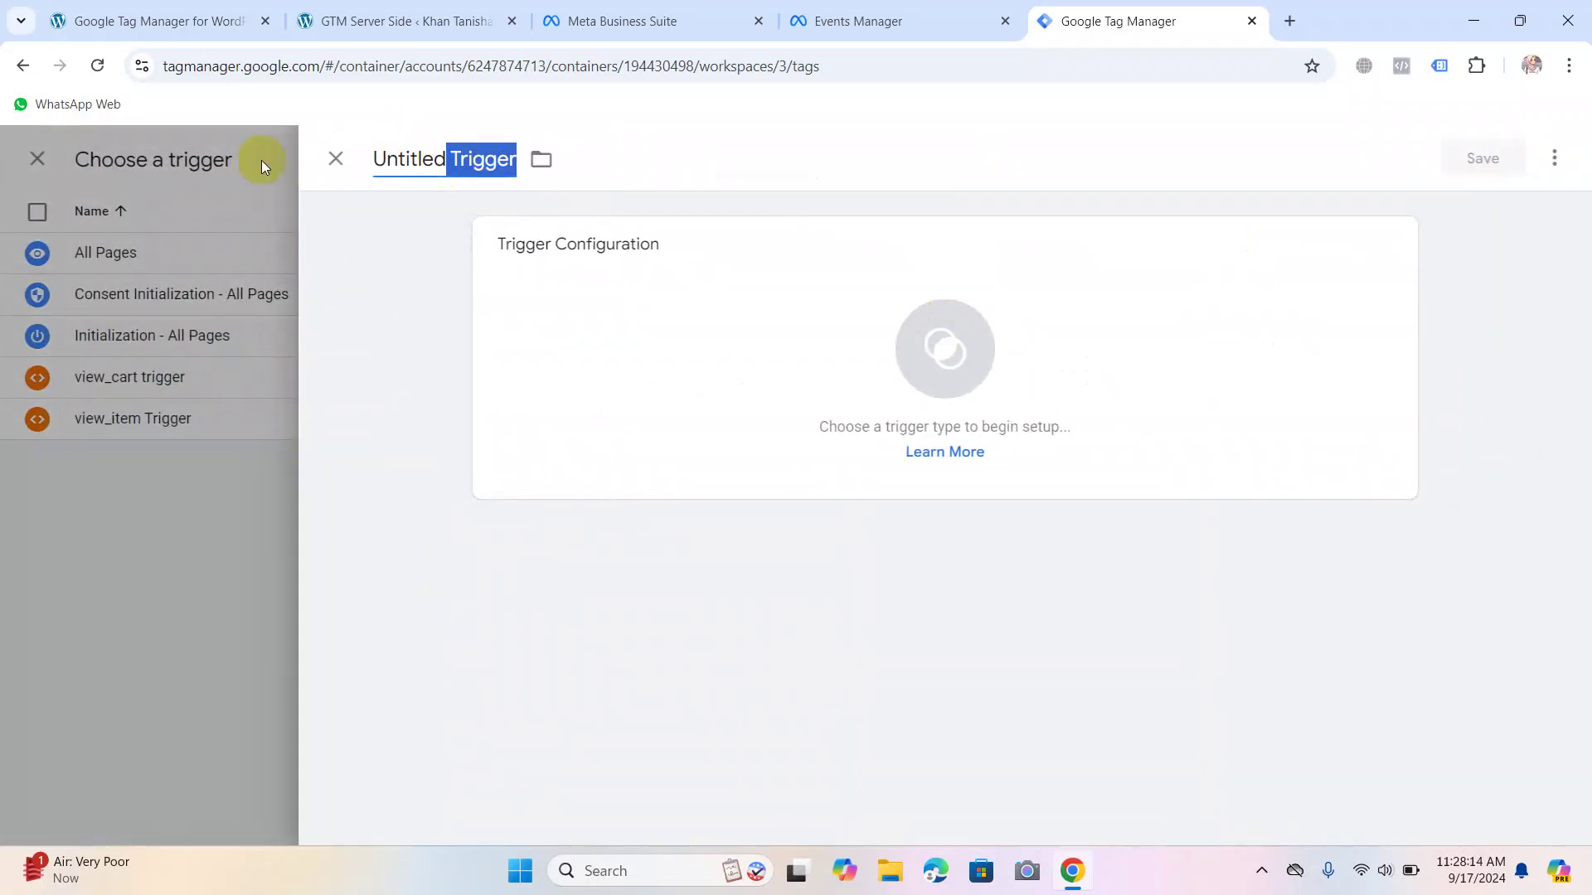
{"action": "left_click", "coordinate": [384, 160]}
{"action": "left_click_drag", "start_coordinate": [446, 157], "coordinate": [355, 158]}
{"action": "type", "text": "add"}
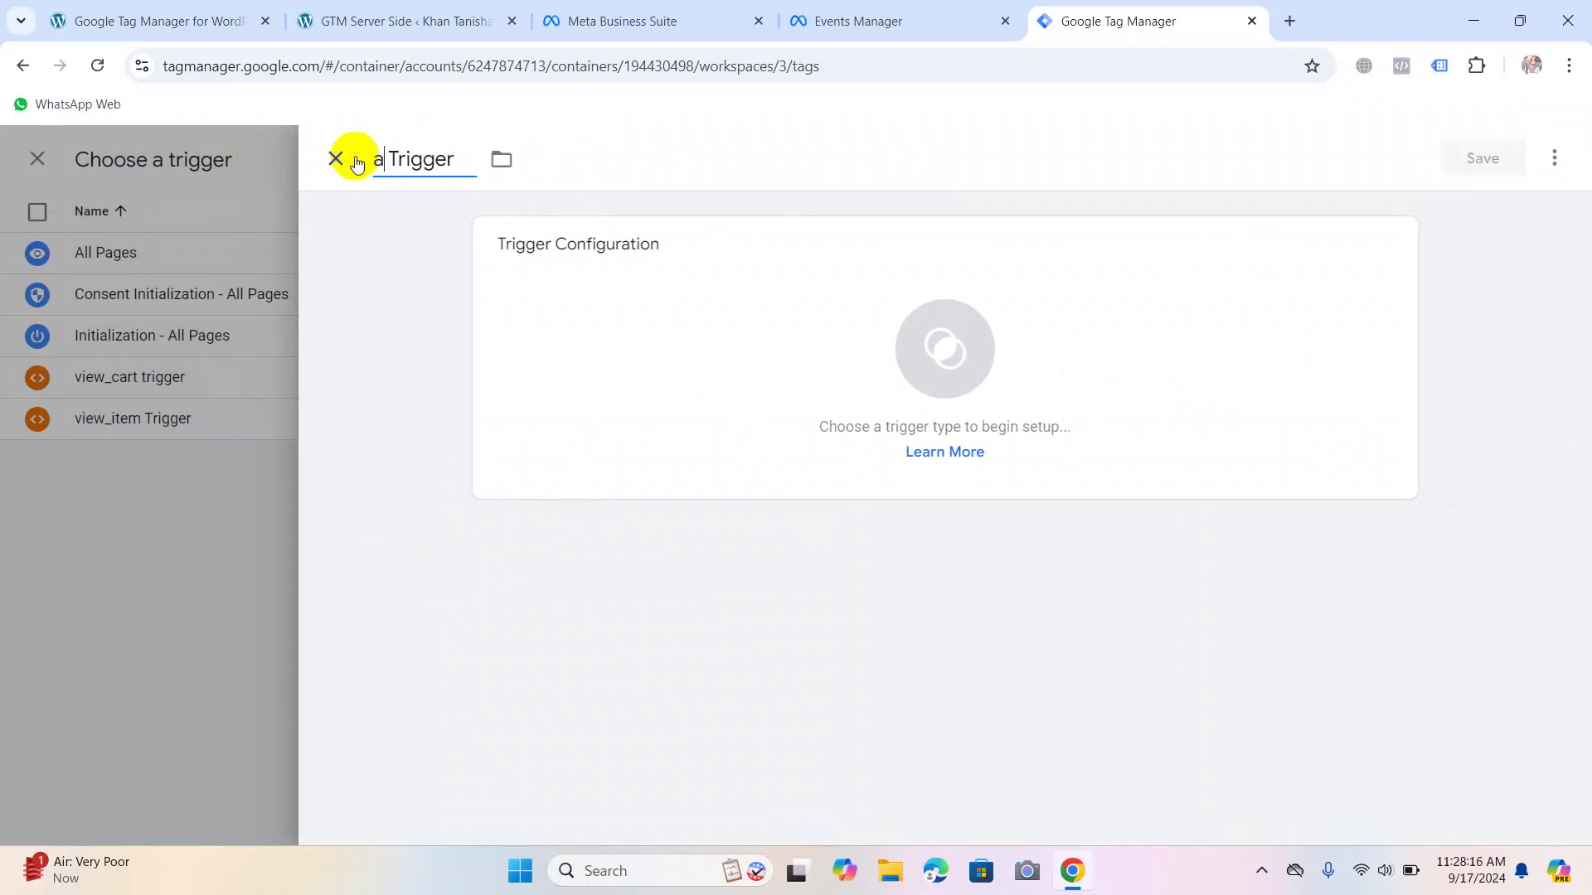
{"action": "type", "text": "_to"}
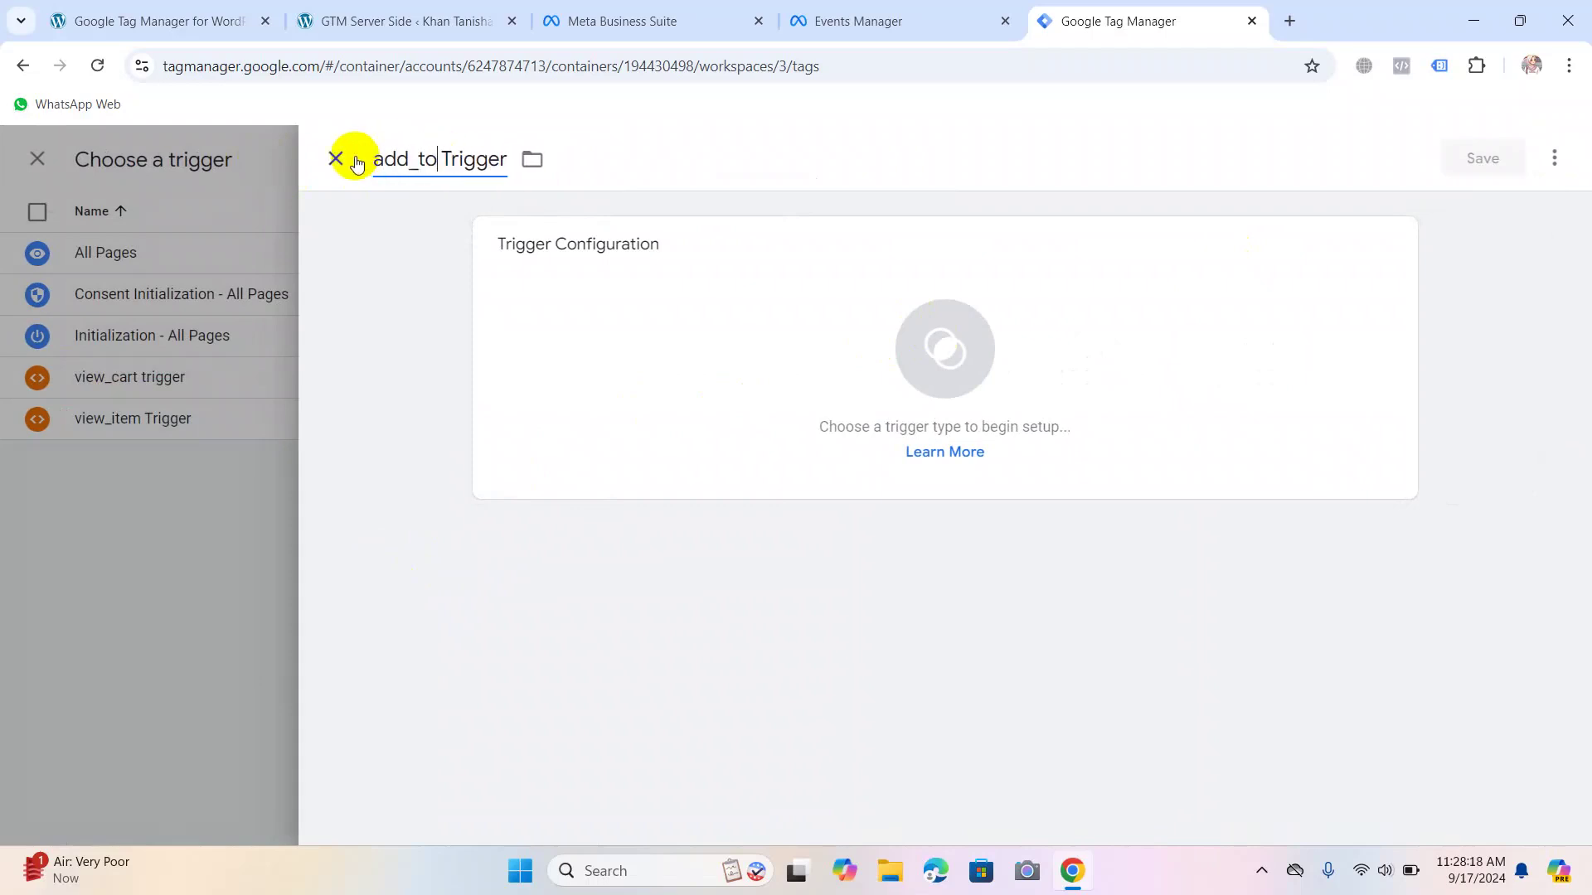
{"action": "type", "text": "_cart"}
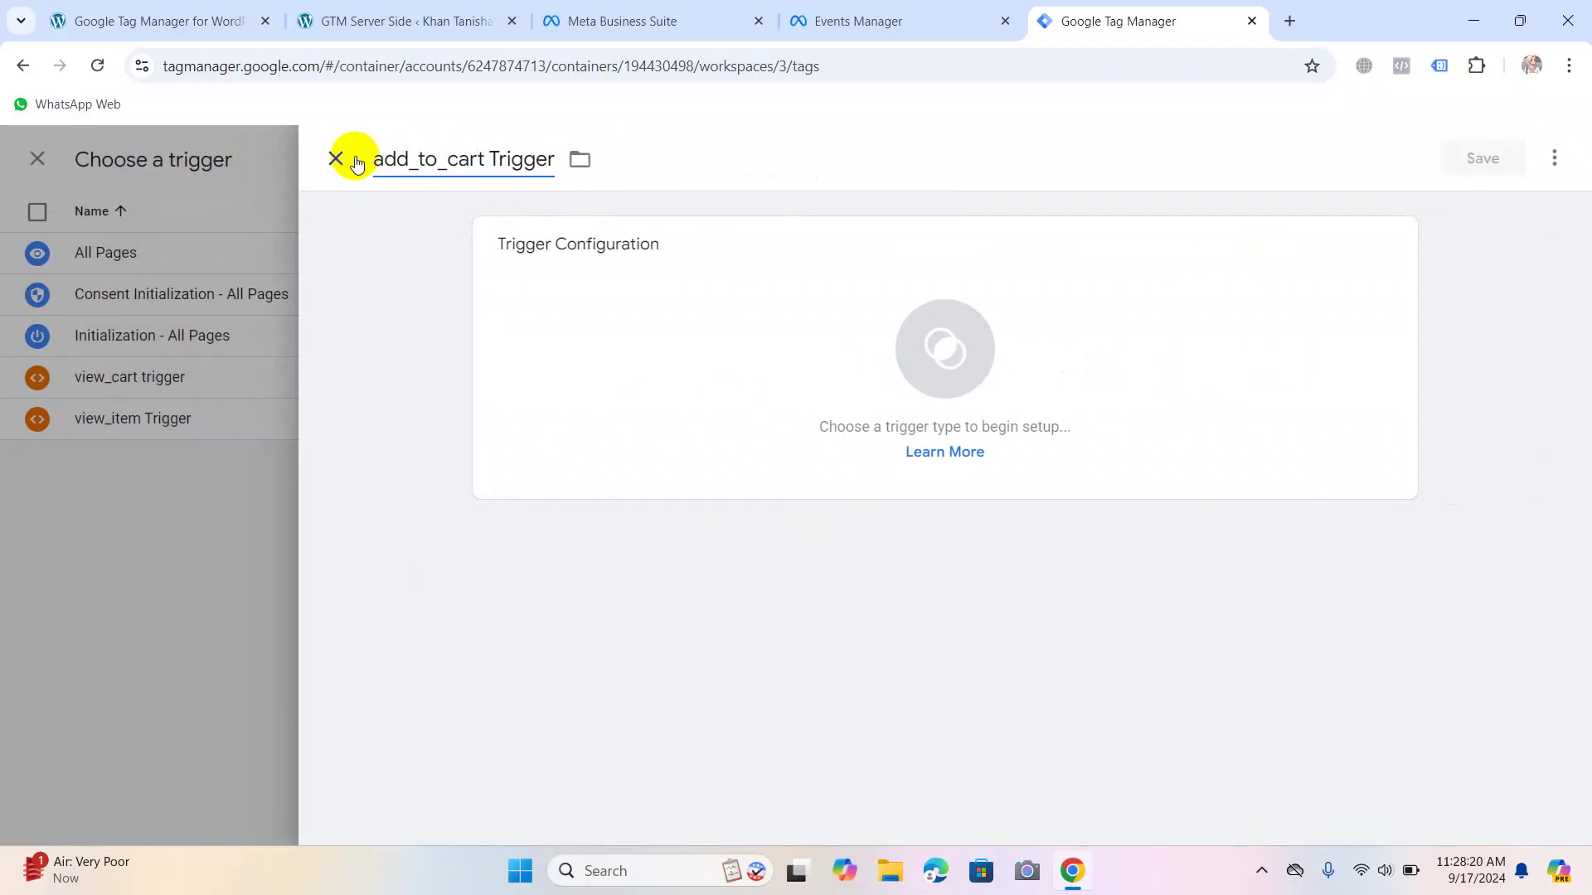
Make the add_to_cart Trigger a Custom Event trigger with the event name add_to_cart, and save it.
{"action": "key", "text": "shift+End"}
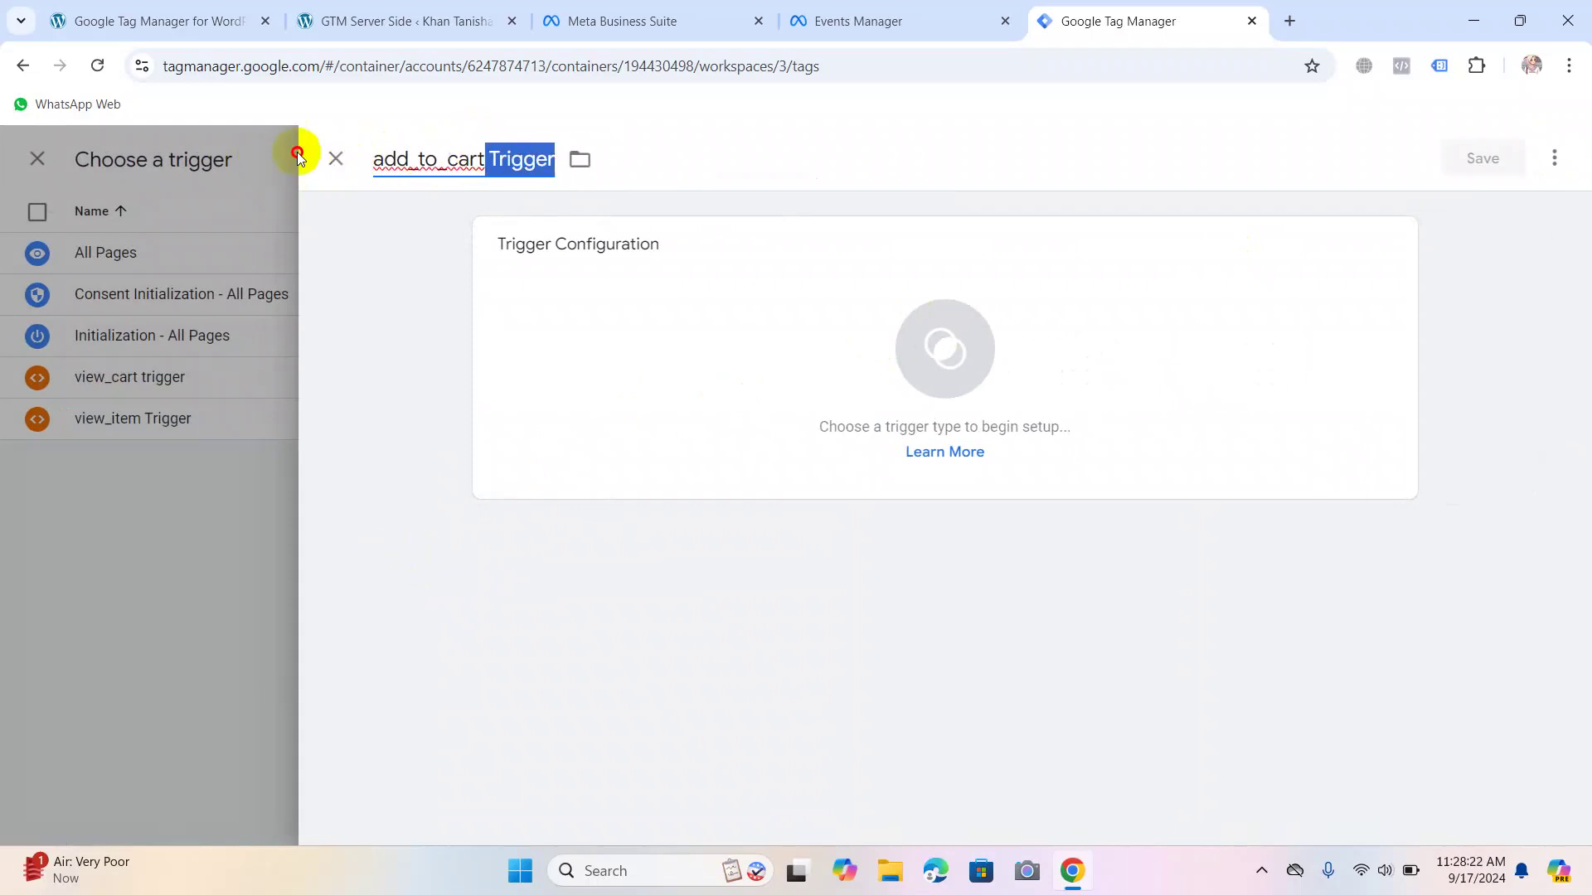
{"action": "left_click", "coordinate": [485, 162]}
{"action": "left_click_drag", "start_coordinate": [485, 159], "coordinate": [376, 146]}
{"action": "key", "text": "ctrl+c"}
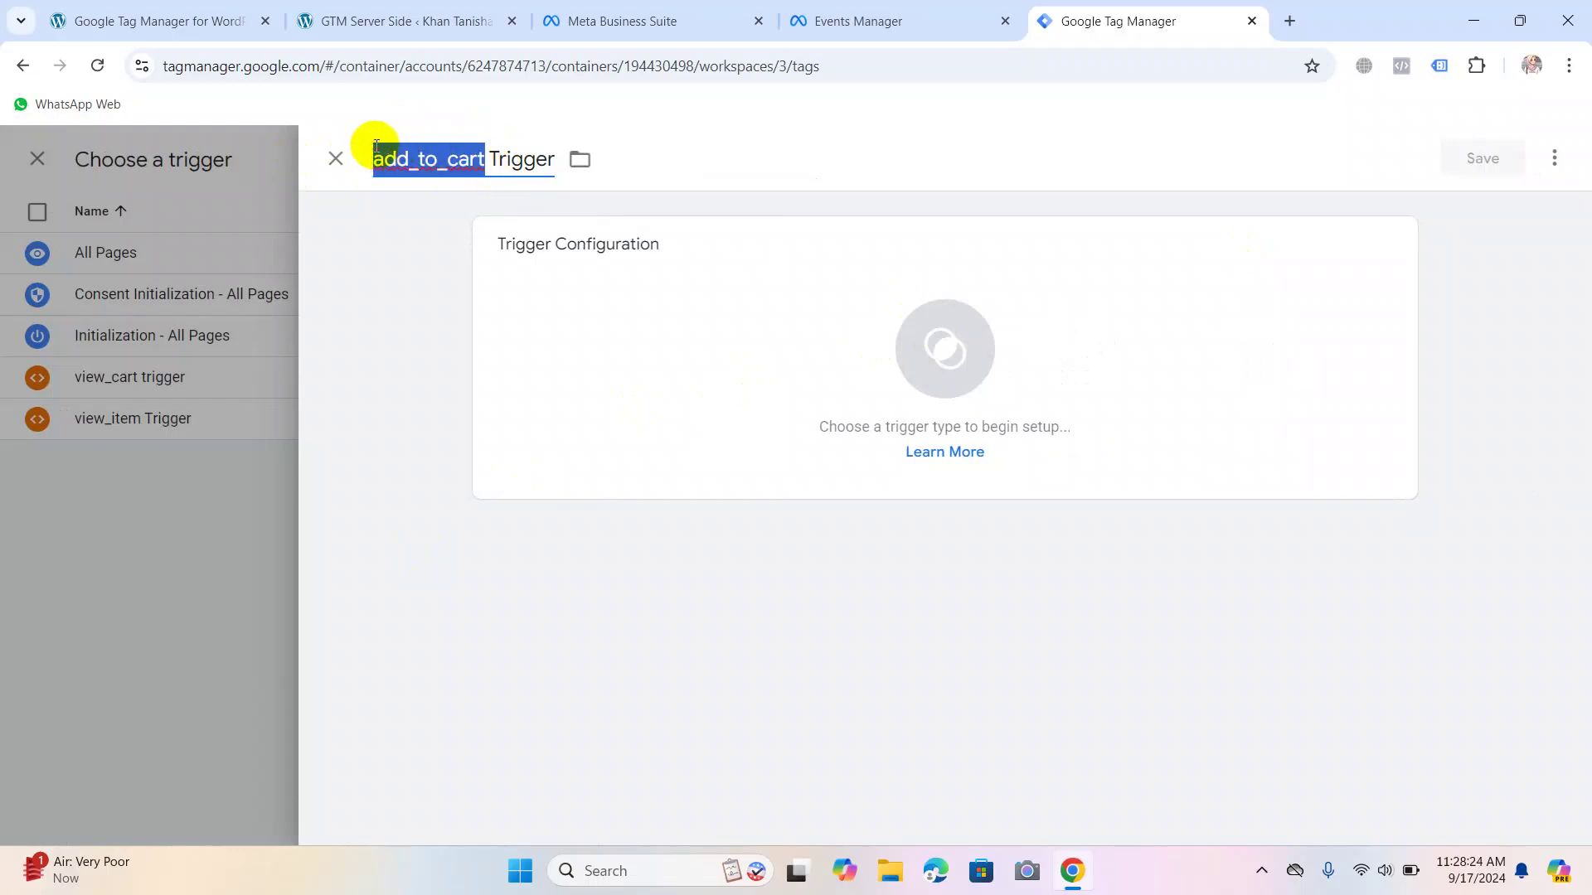
{"action": "left_click", "coordinate": [761, 377]}
{"action": "scroll", "coordinate": [1101, 501], "scroll_direction": "down", "scroll_amount": 5}
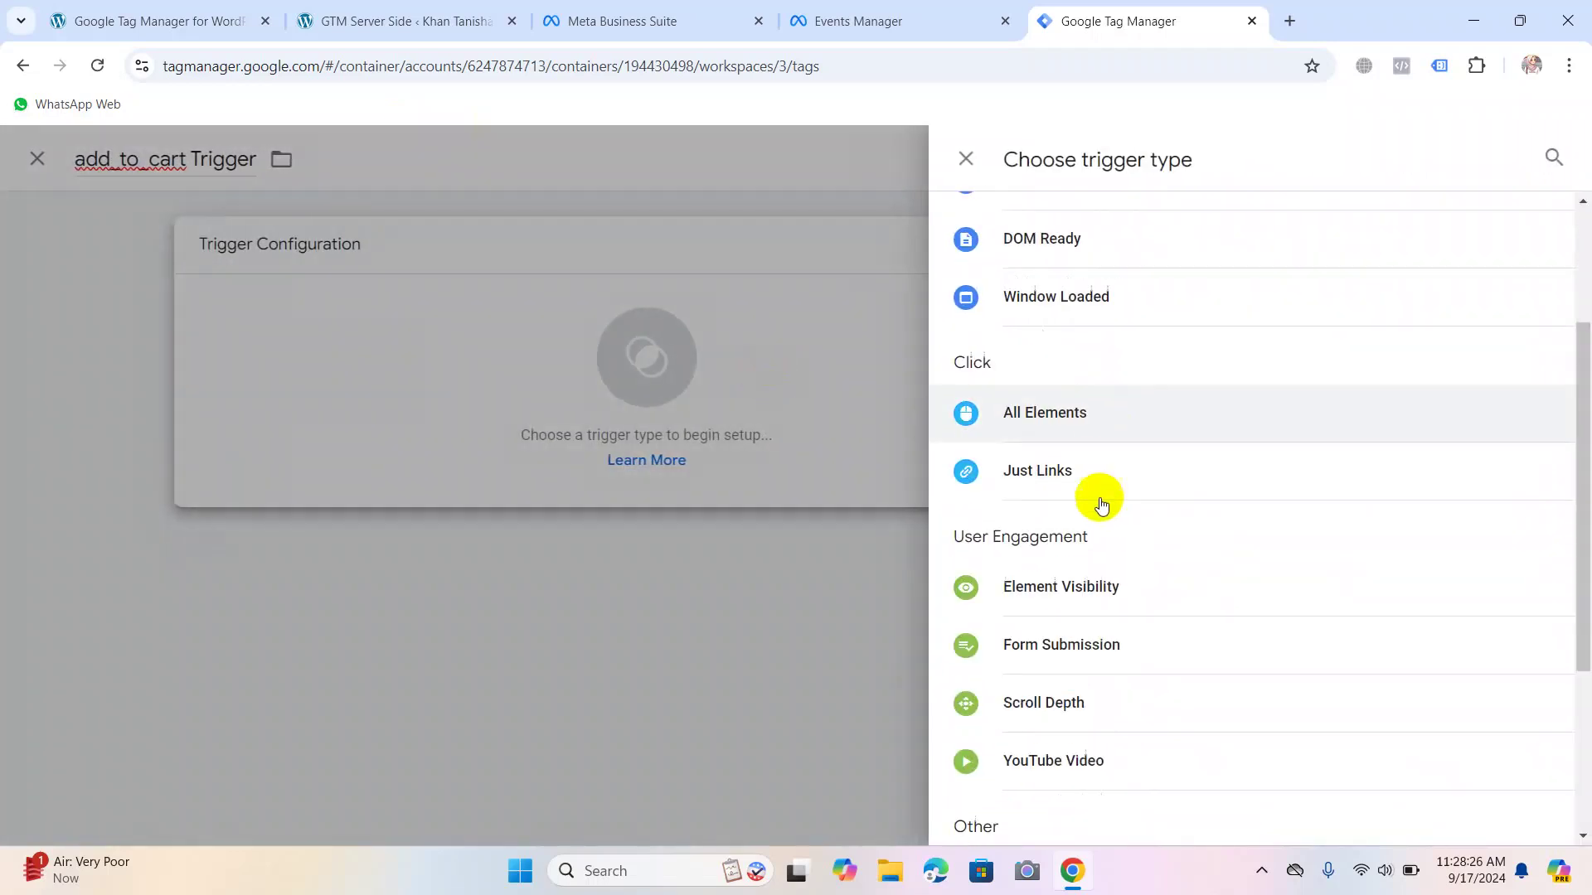
{"action": "left_click", "coordinate": [1005, 678]}
{"action": "left_click", "coordinate": [614, 451]}
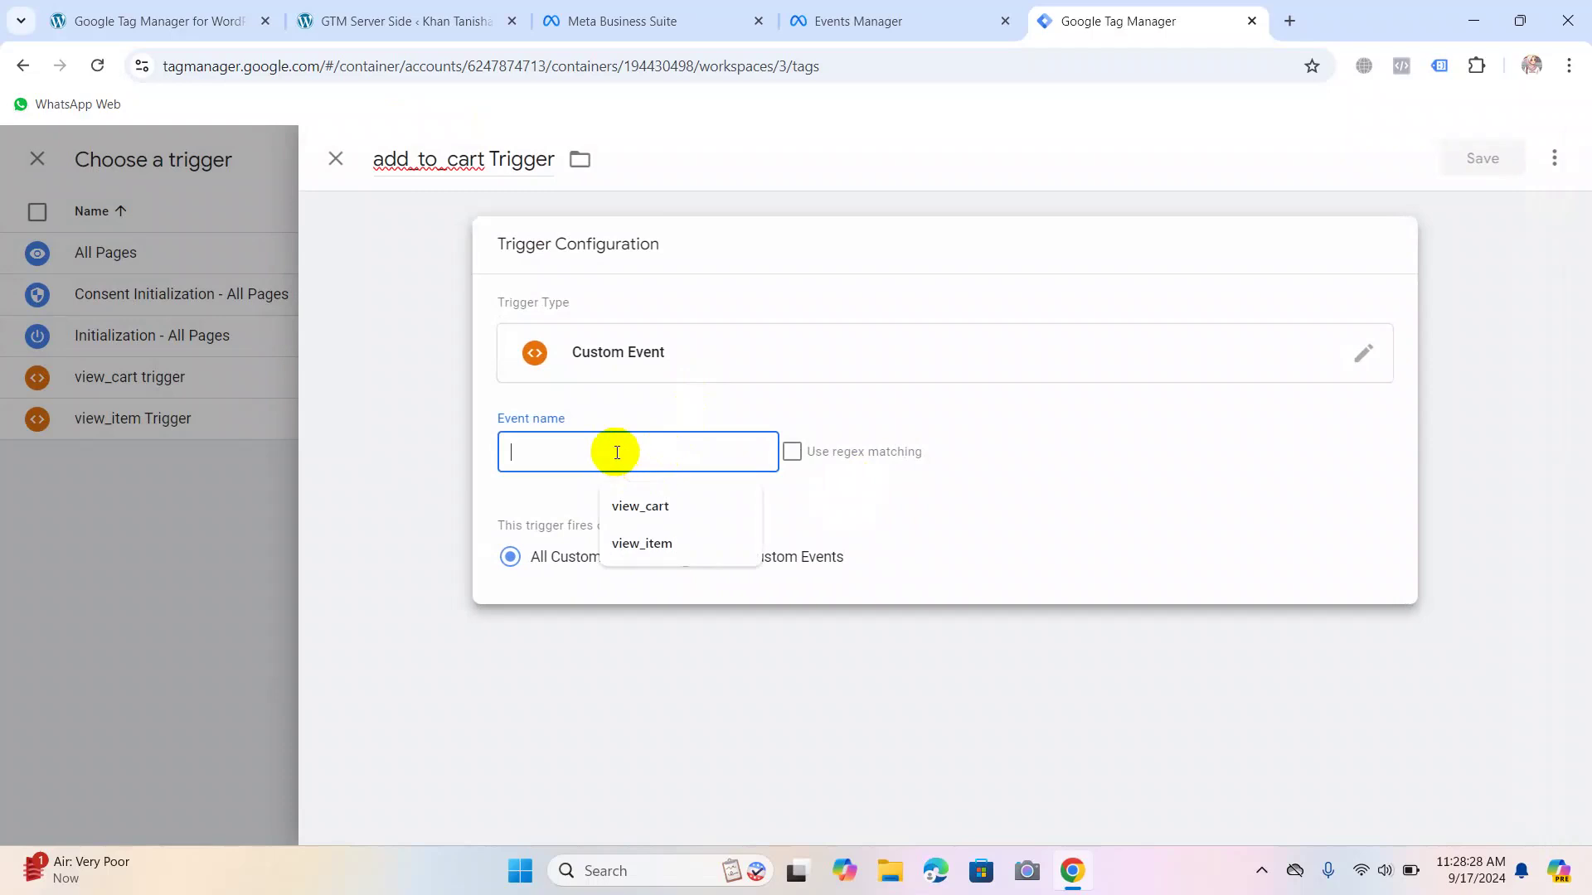
{"action": "key", "text": "ctrl+v"}
{"action": "left_click", "coordinate": [1483, 157]}
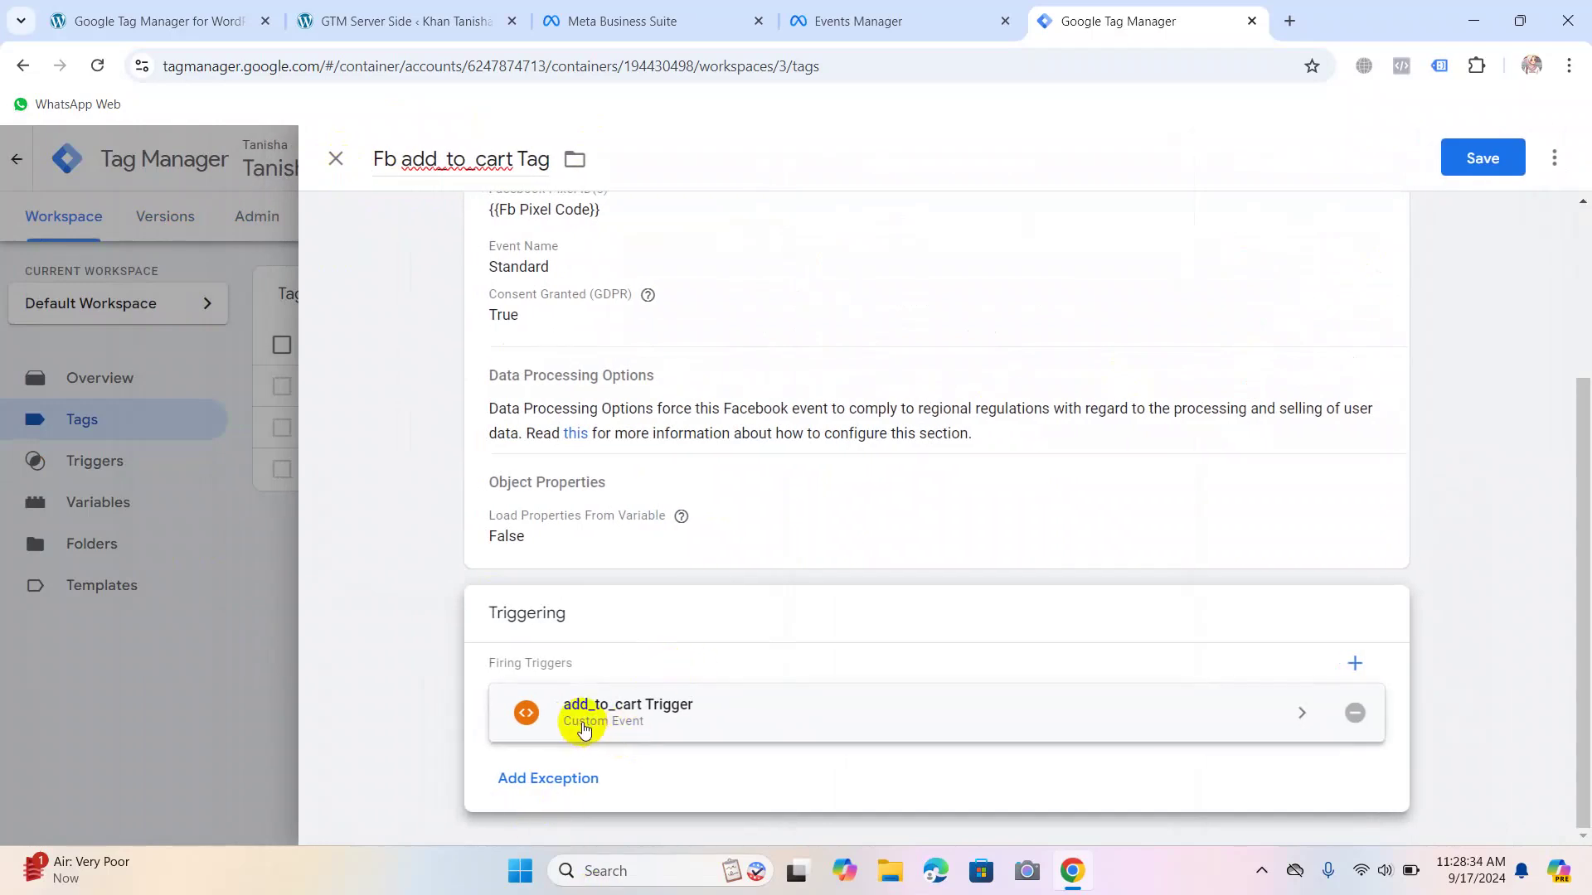
Save the Fb add_to_cart Tag with its add_to_cart Trigger.
{"action": "left_click", "coordinate": [1480, 161]}
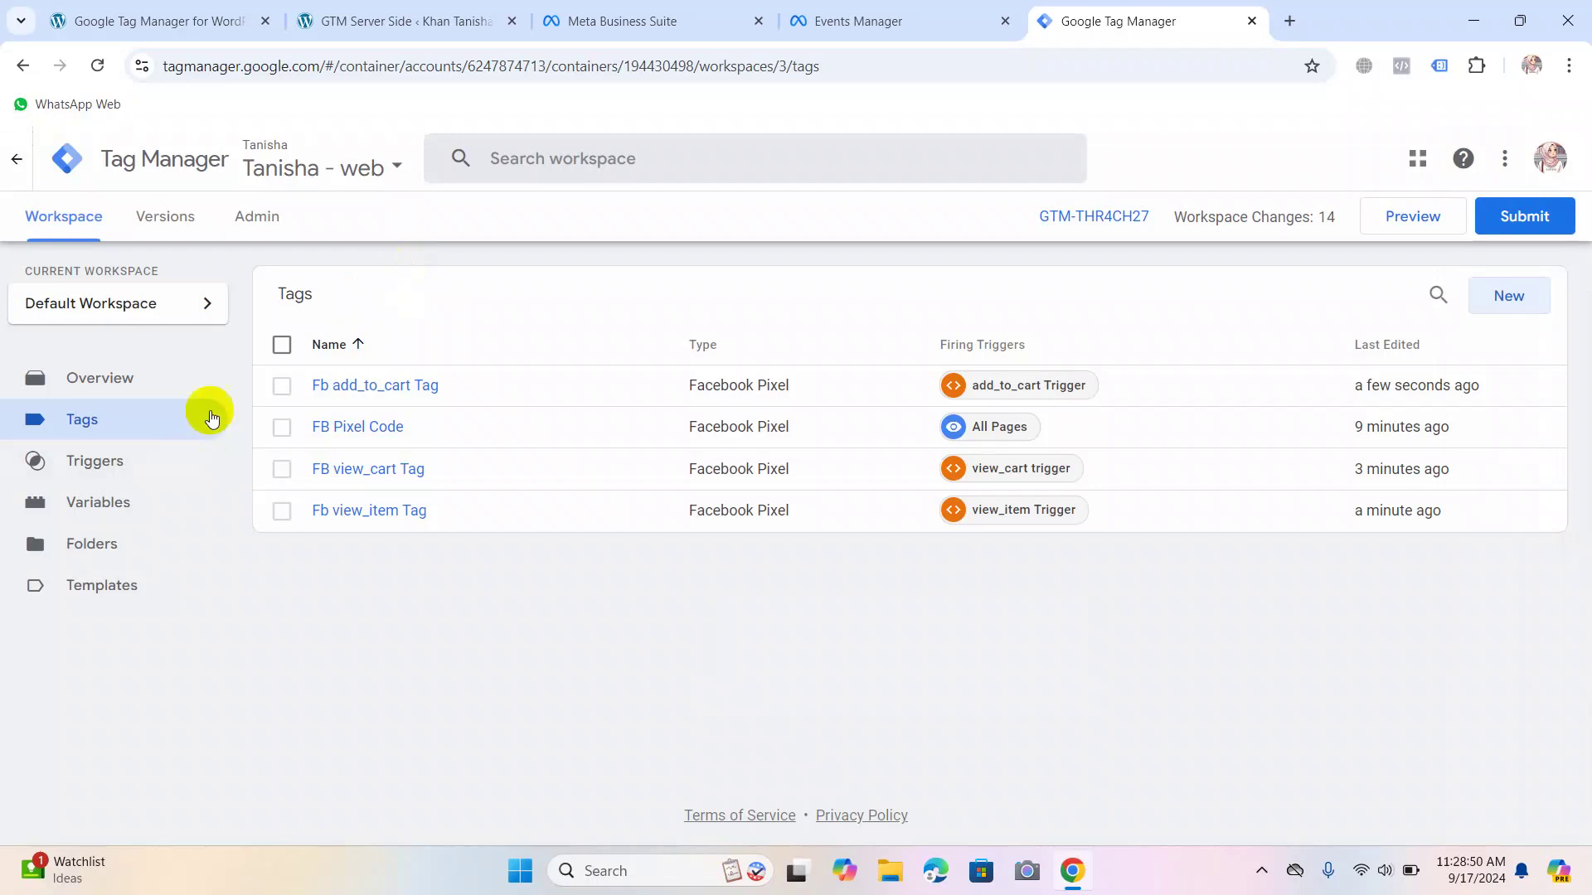
Create a new tag and name it "FB being_checkout Tag".
{"action": "left_click", "coordinate": [1513, 300]}
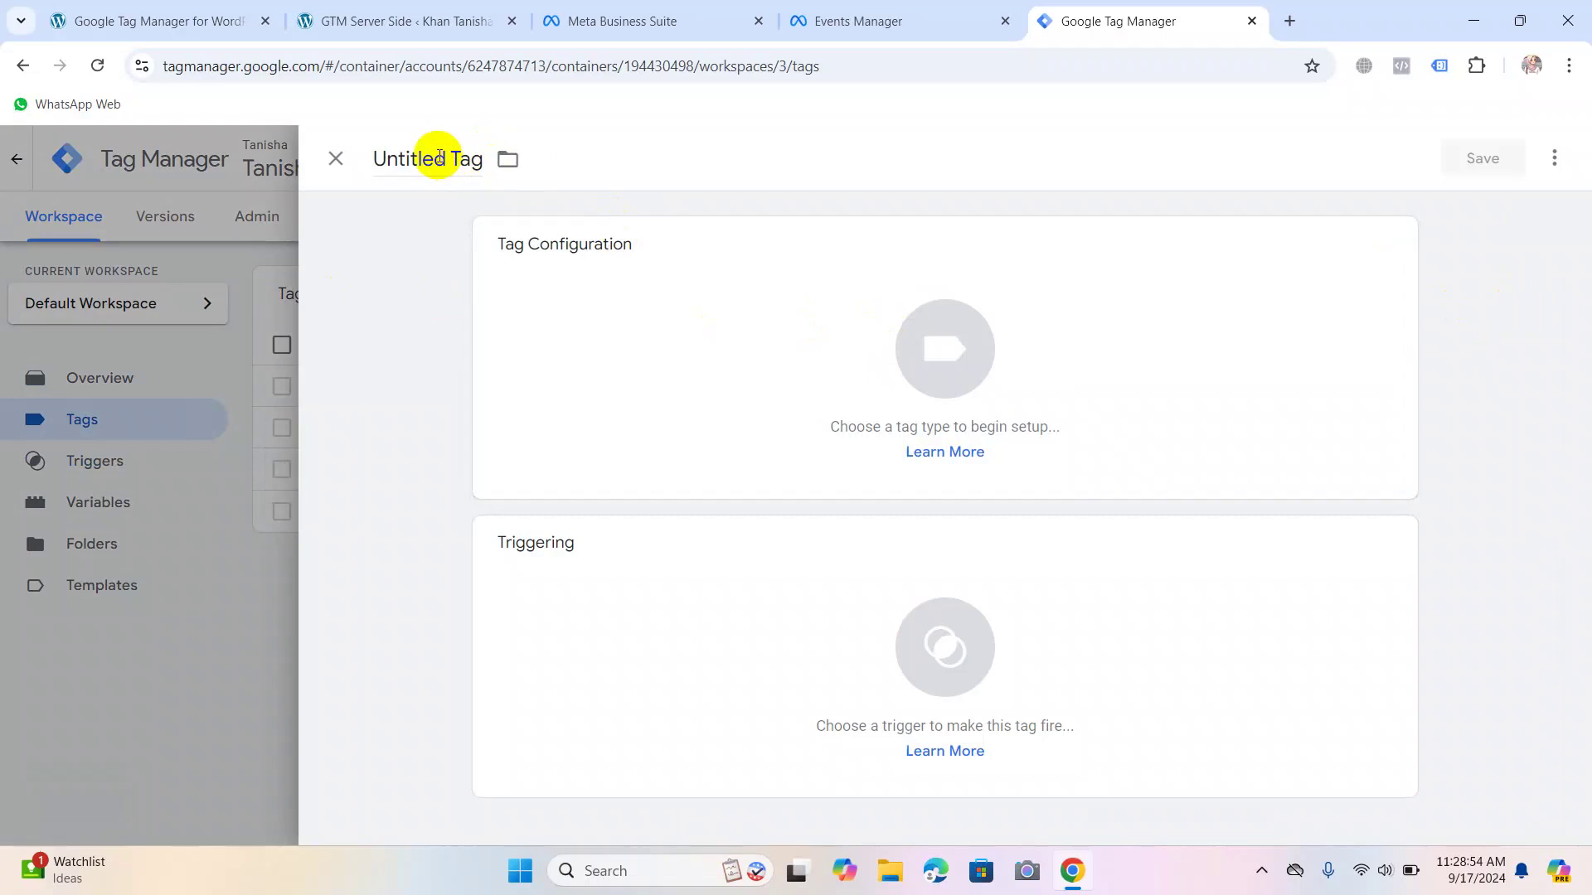
{"action": "left_click_drag", "start_coordinate": [446, 156], "coordinate": [293, 161]}
{"action": "left_click", "coordinate": [404, 158]}
{"action": "left_click_drag", "start_coordinate": [445, 158], "coordinate": [360, 165]}
{"action": "type", "text": "FB"}
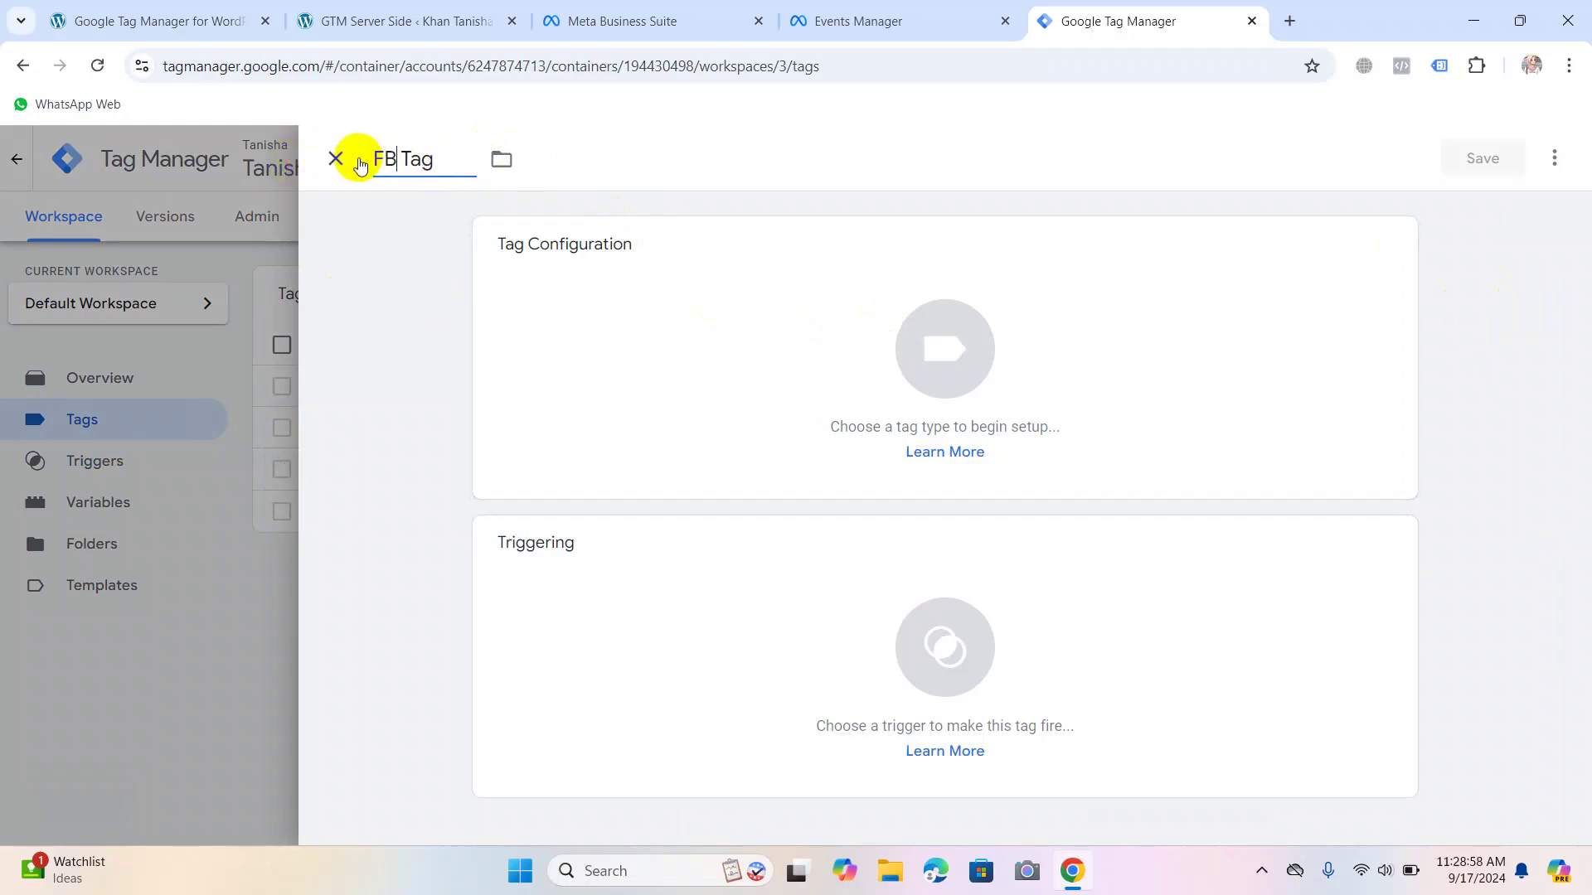
{"action": "type", "text": " being"}
{"action": "type", "text": "_checko"}
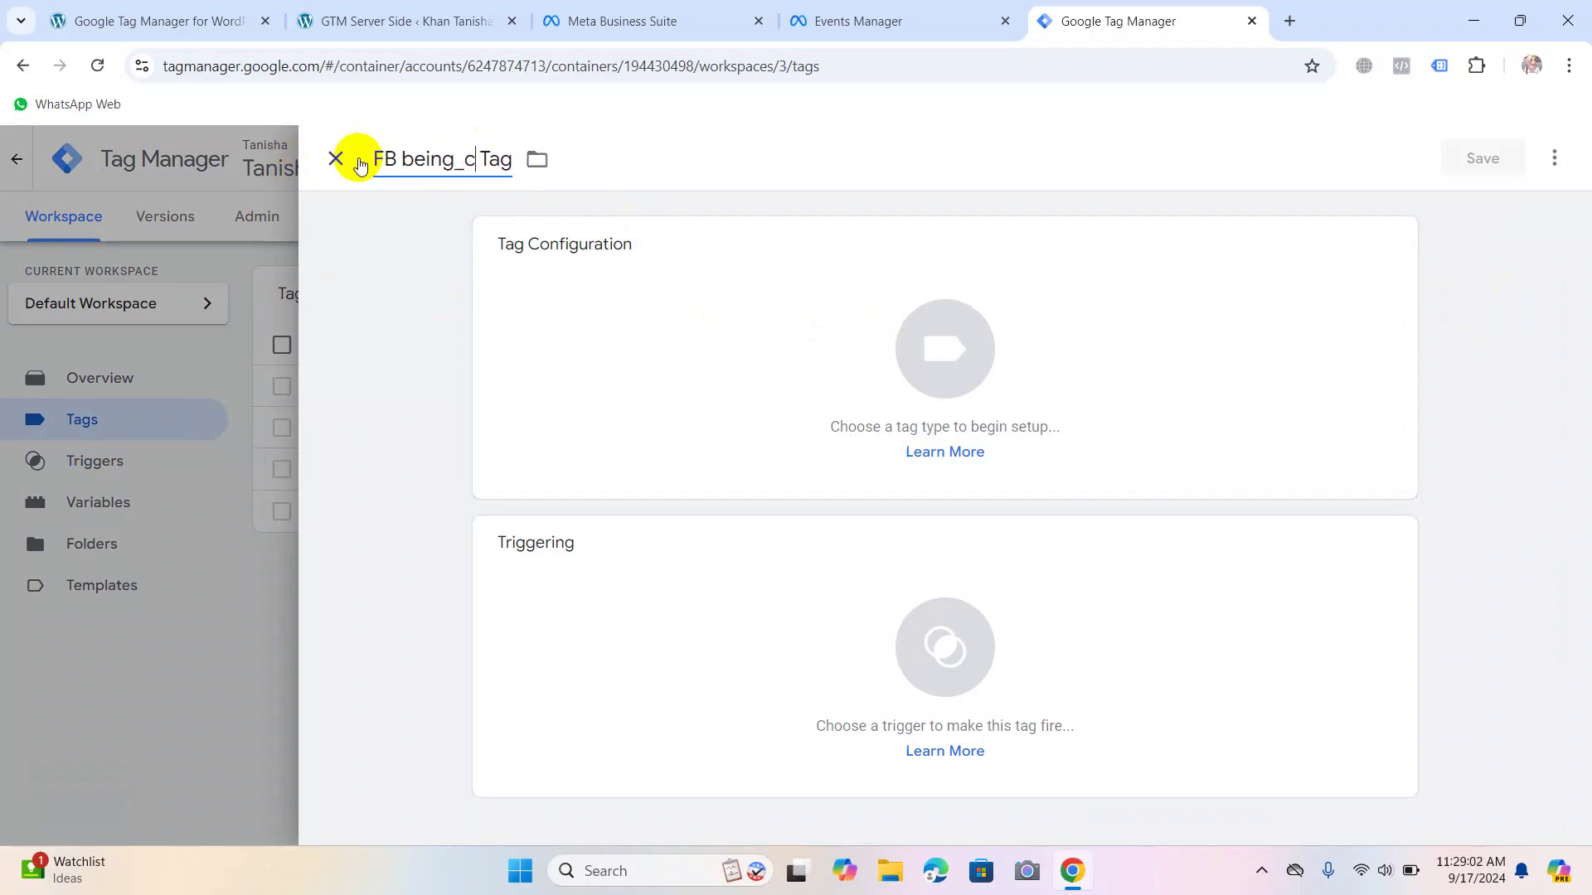
{"action": "type", "text": "ut"}
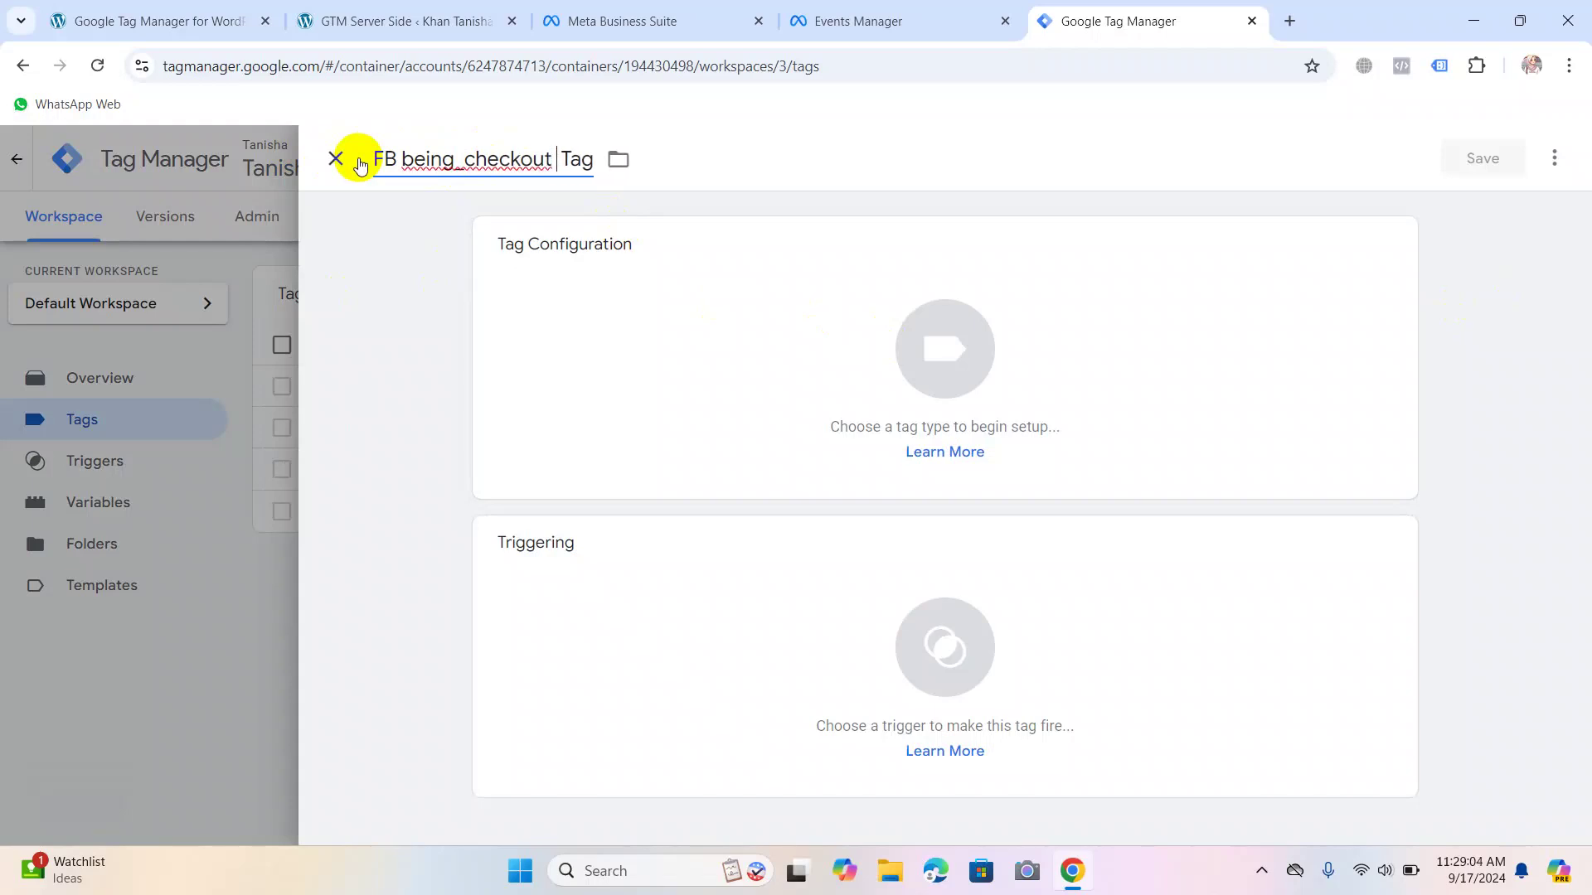
{"action": "key", "text": "BackSpace"}
{"action": "type", "text": "_"}
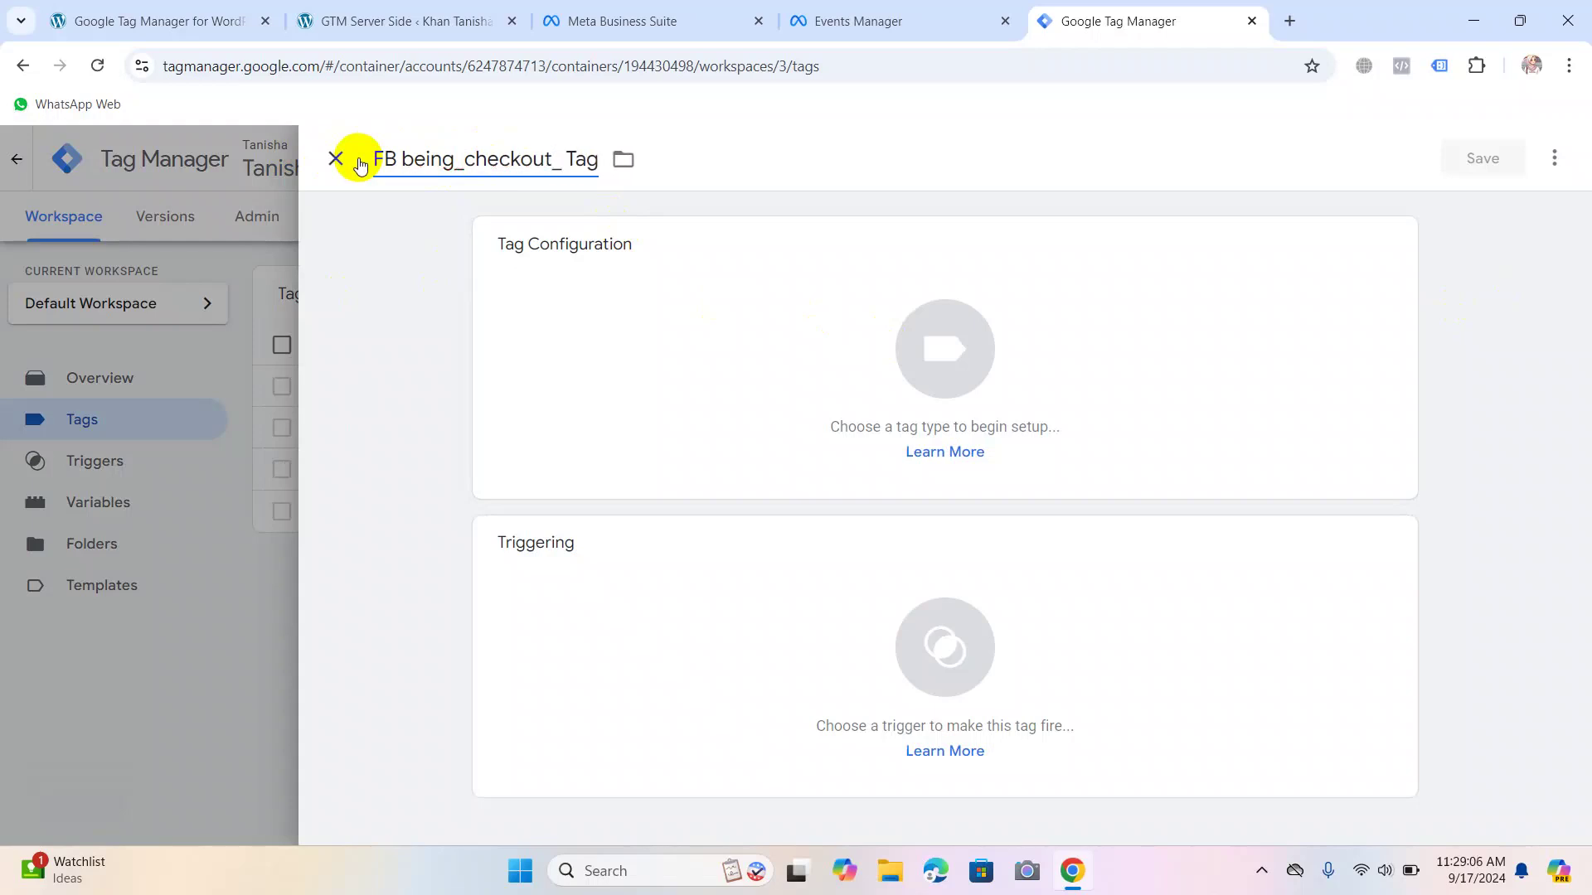
{"action": "key", "text": "BackSpace"}
Correct the new tag's name to "FB begin_checkout Tag".
{"action": "left_click_drag", "start_coordinate": [554, 160], "coordinate": [404, 154]}
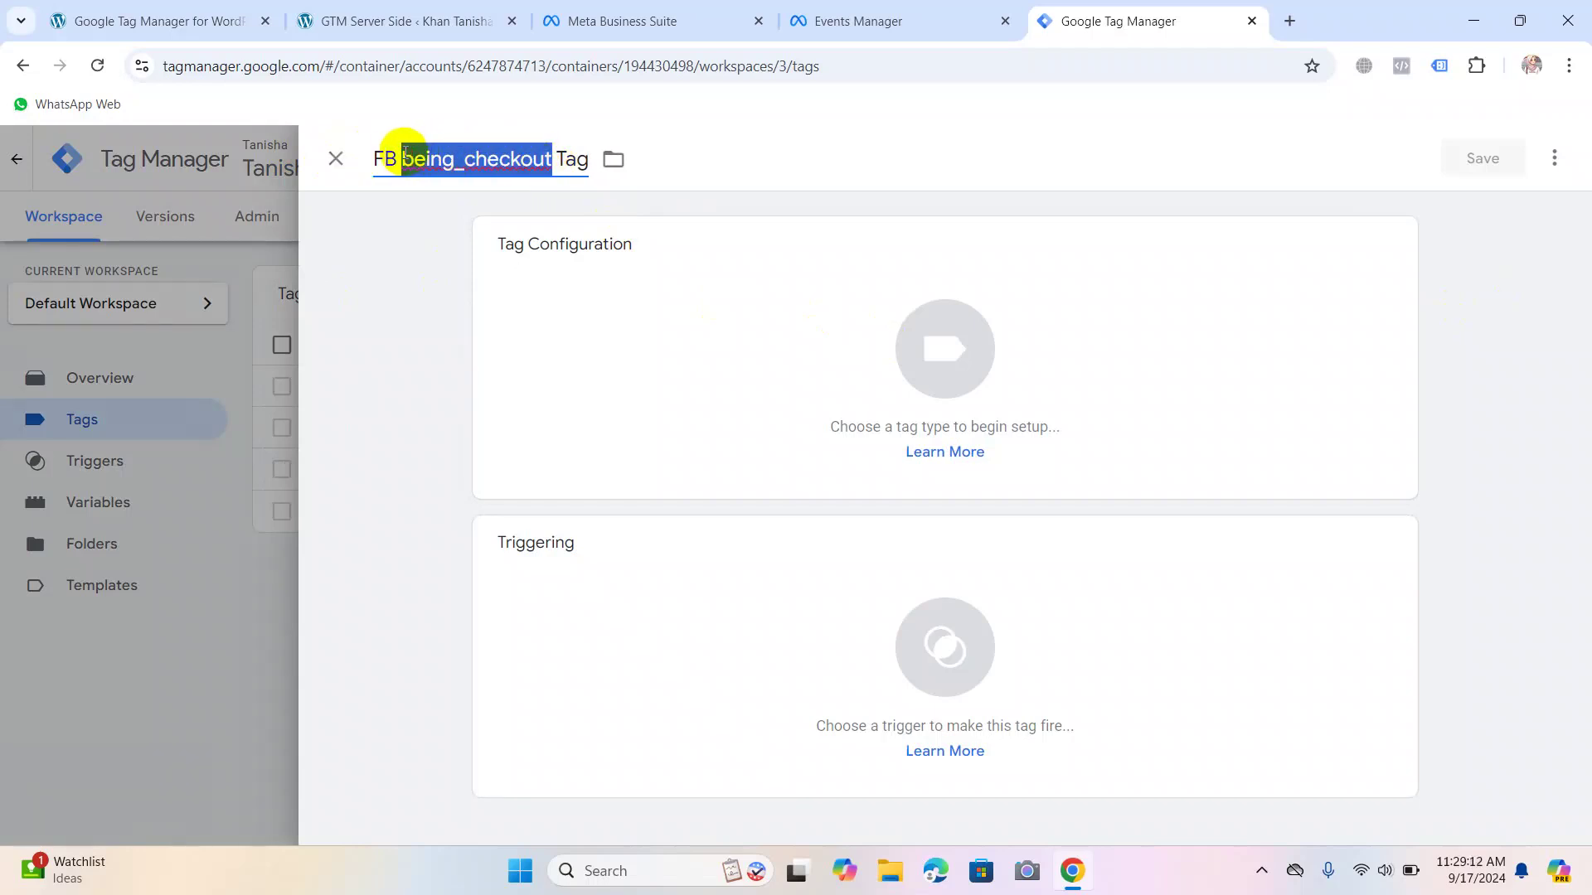
{"action": "left_click", "coordinate": [635, 320]}
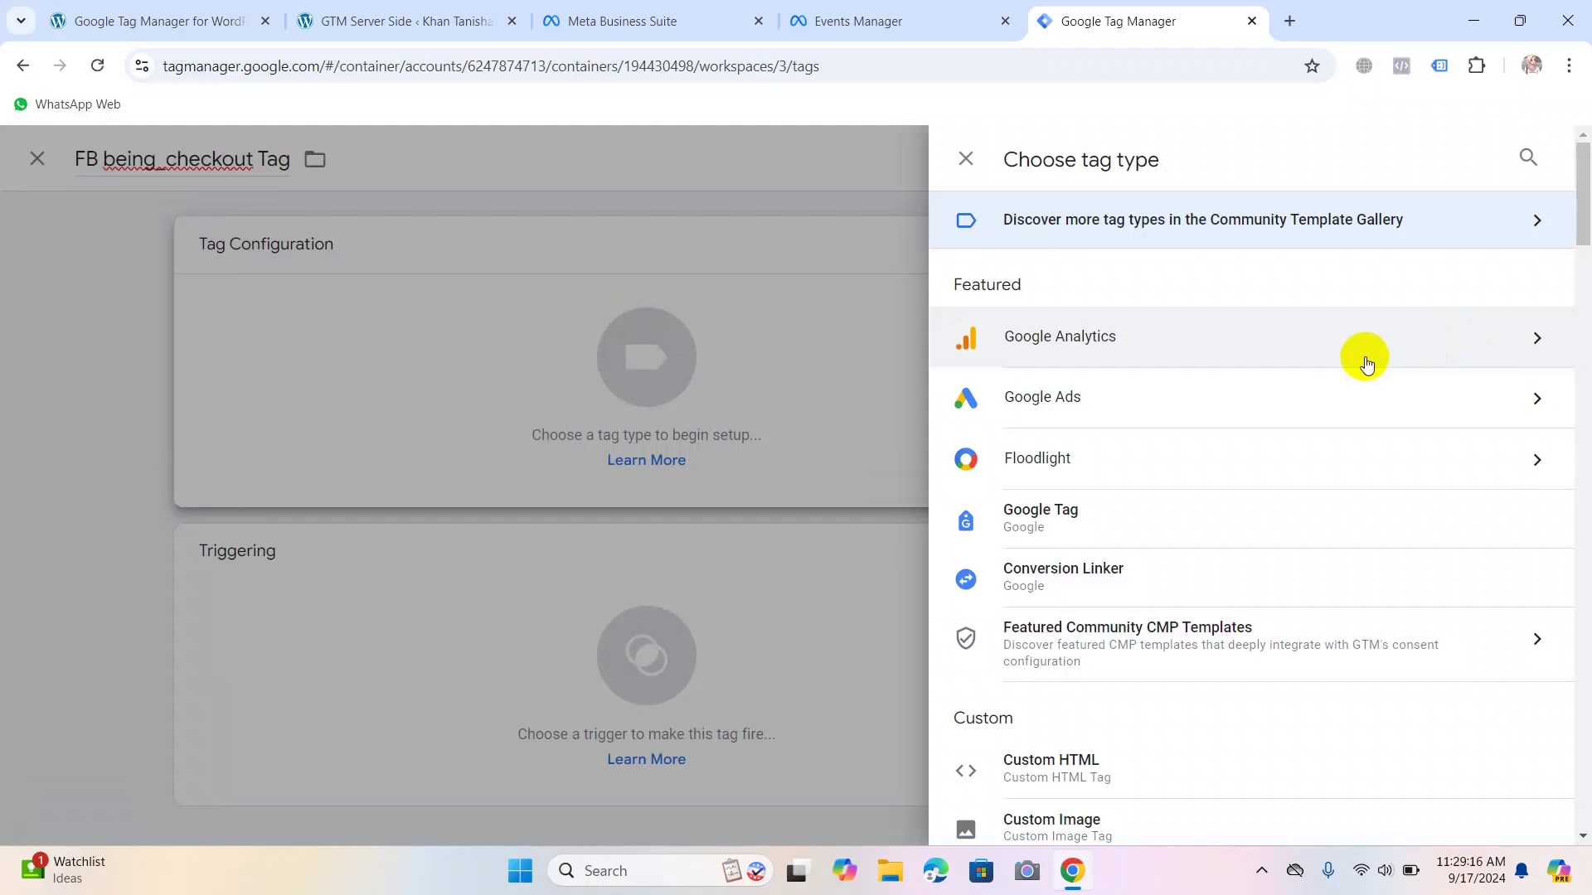
{"action": "left_click", "coordinate": [614, 365]}
{"action": "left_click", "coordinate": [422, 158]}
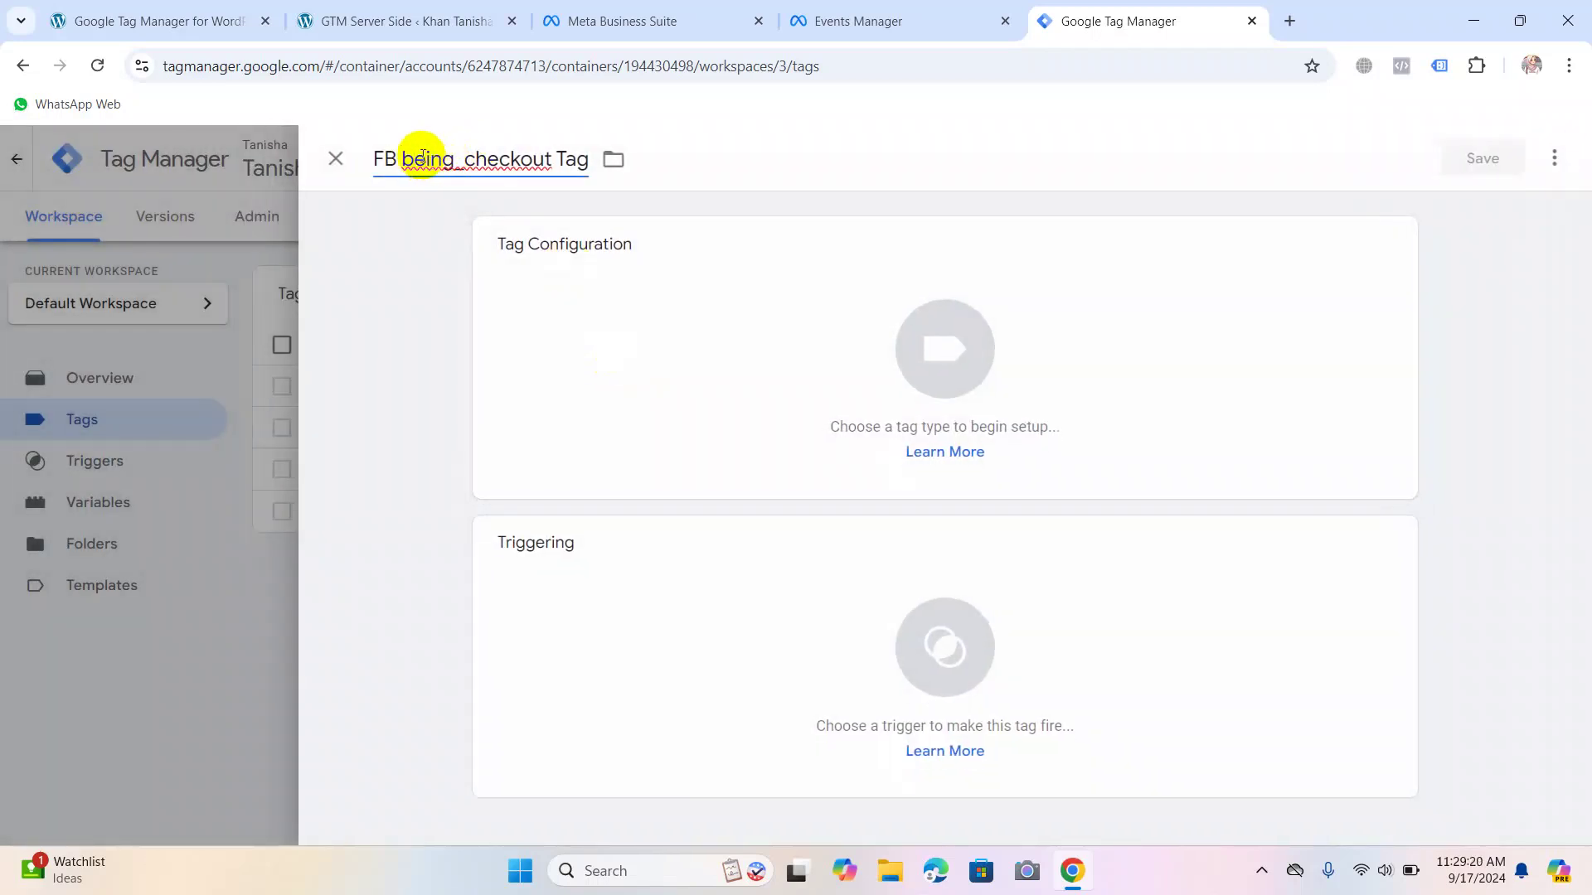
{"action": "left_click_drag", "start_coordinate": [427, 157], "coordinate": [456, 156]}
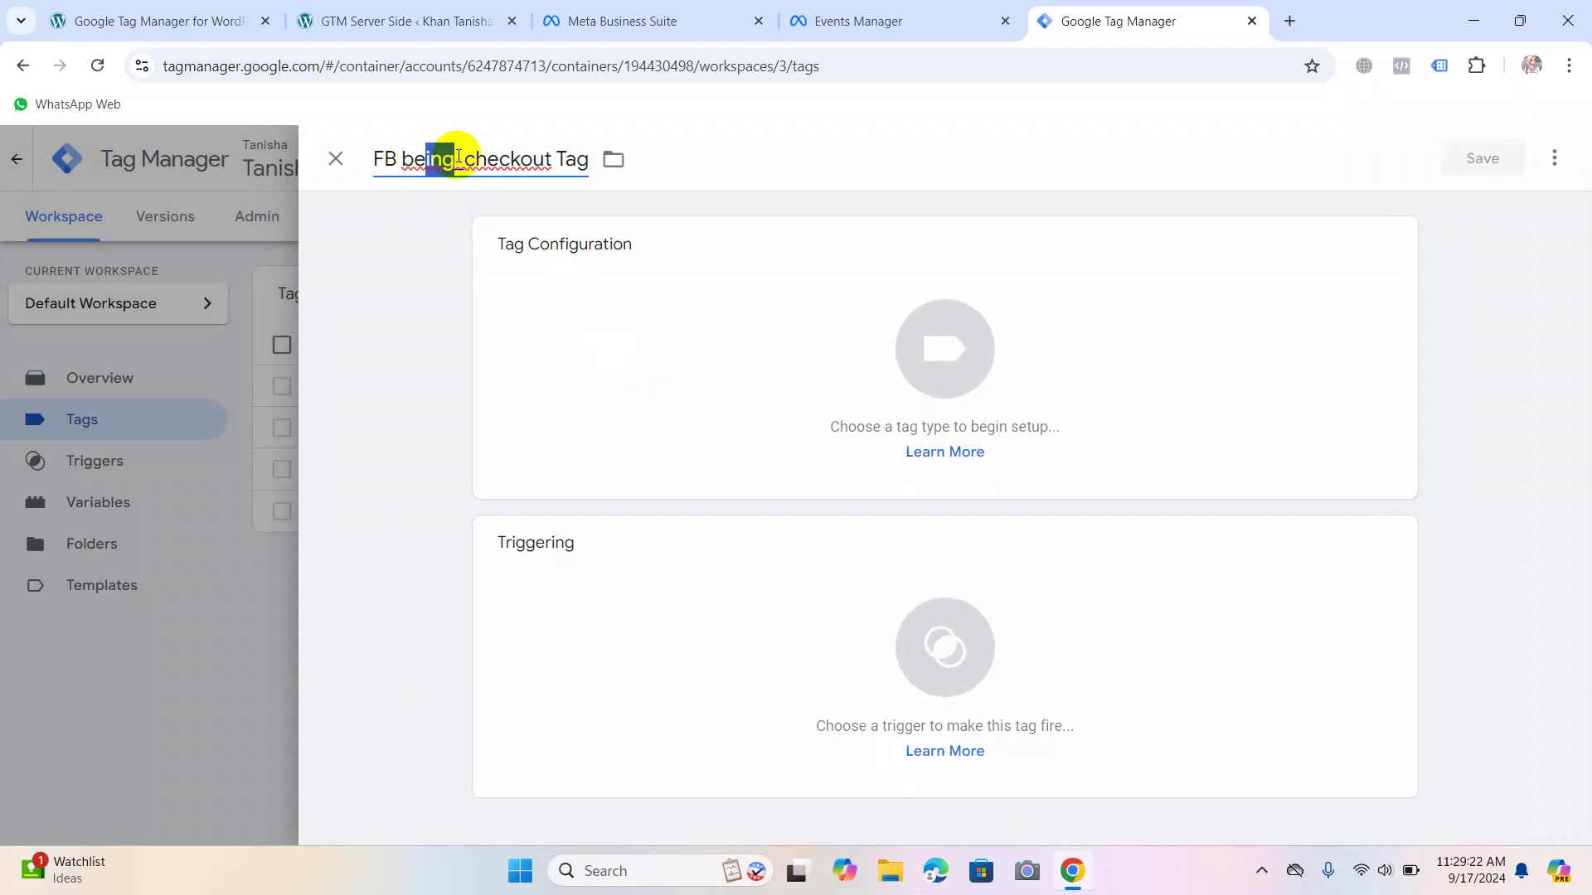
{"action": "type", "text": "gin"}
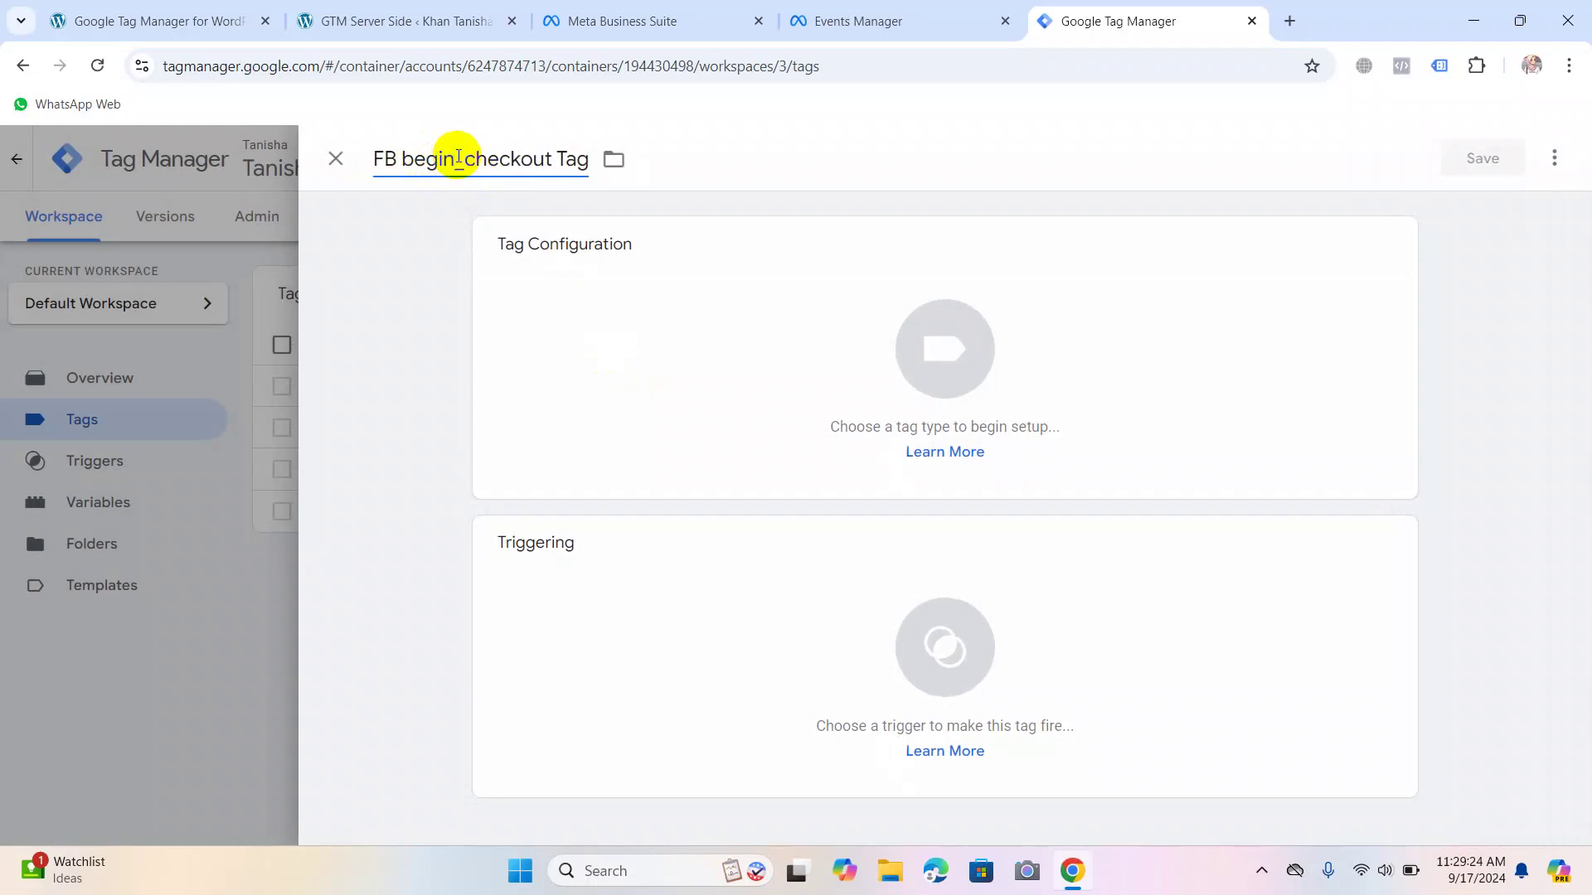
Set the begin_checkout tag's type to Facebook Pixel and use the Fb Pixel Code variable as its pixel ID.
{"action": "left_click", "coordinate": [829, 277]}
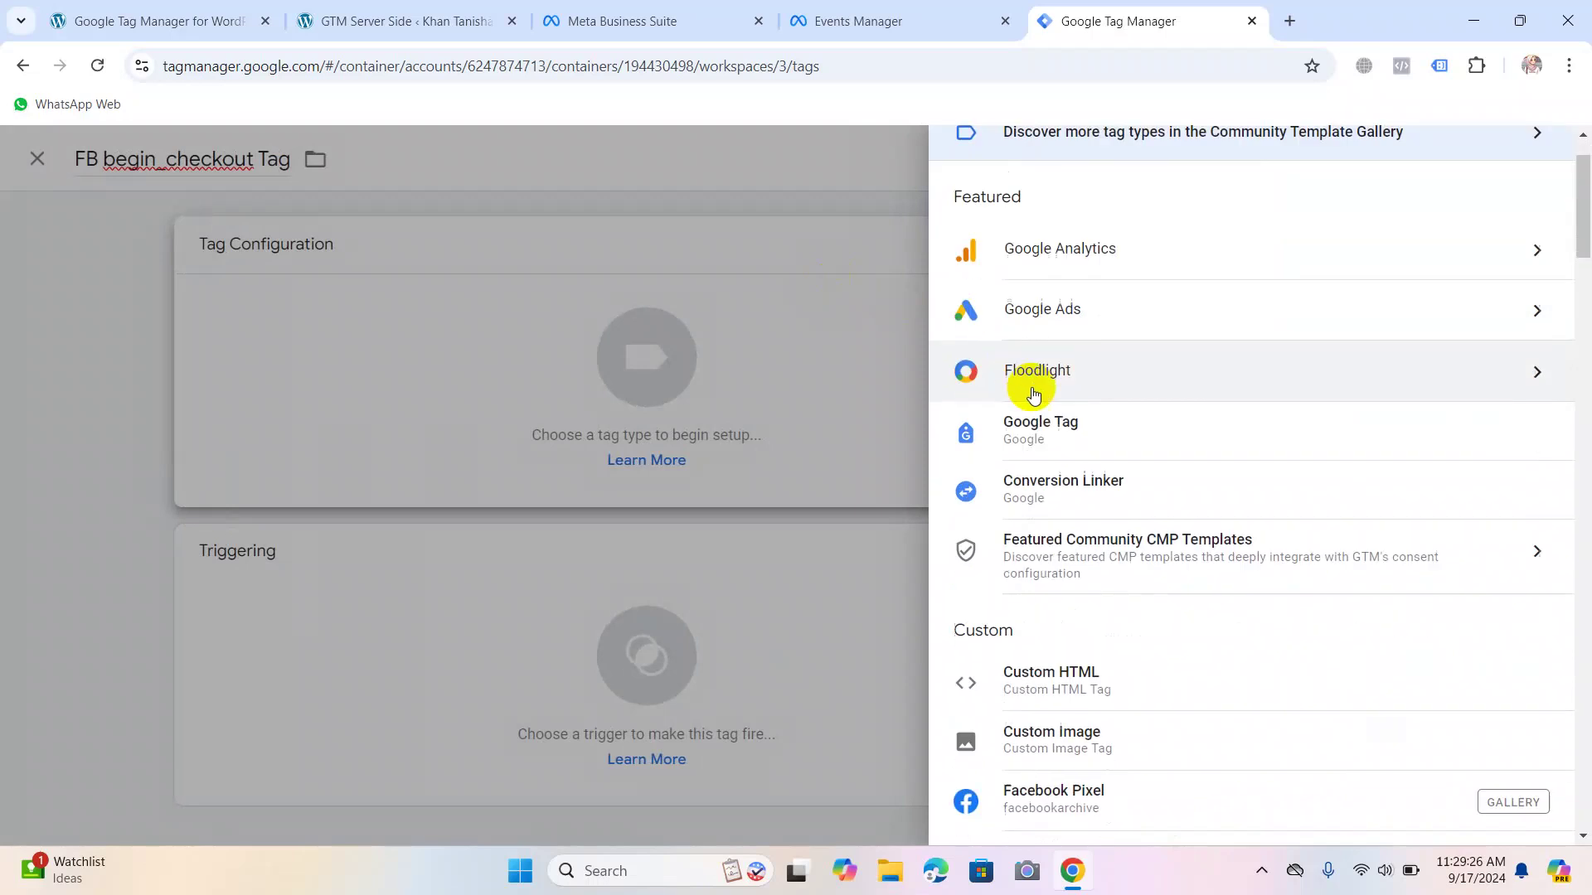
{"action": "scroll", "coordinate": [1034, 394], "scroll_direction": "down", "scroll_amount": 5}
{"action": "left_click", "coordinate": [1048, 396]}
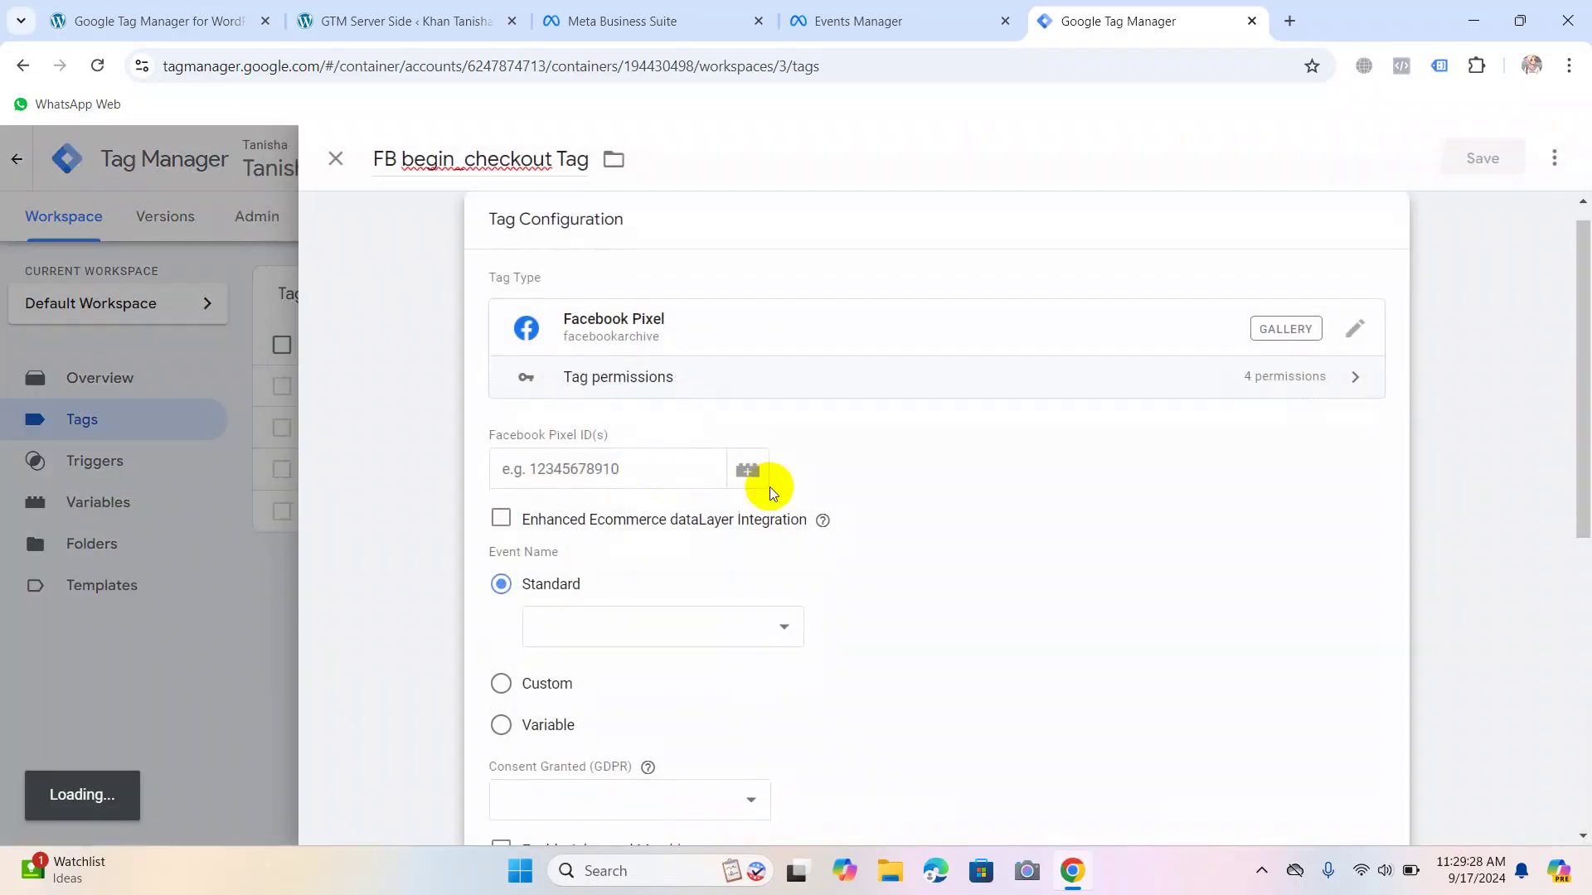
{"action": "left_click", "coordinate": [746, 470]}
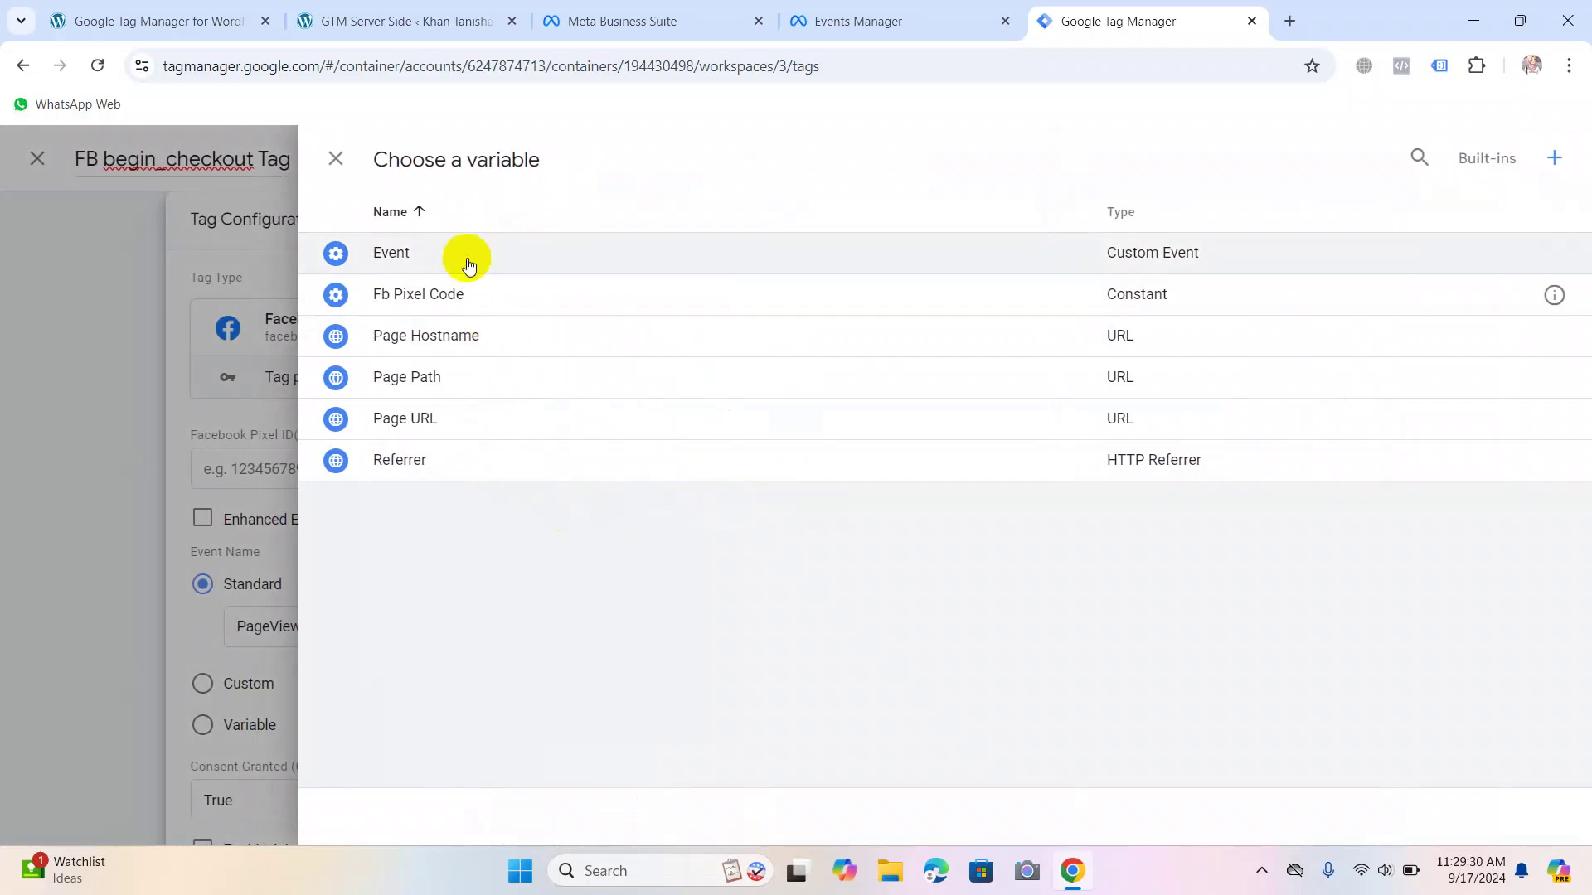
{"action": "left_click", "coordinate": [463, 295]}
Add a new trigger to the tag, name it "begin_checkout Trigger", and copy begin_checkout from the name.
{"action": "scroll", "coordinate": [630, 497], "scroll_direction": "down", "scroll_amount": 6}
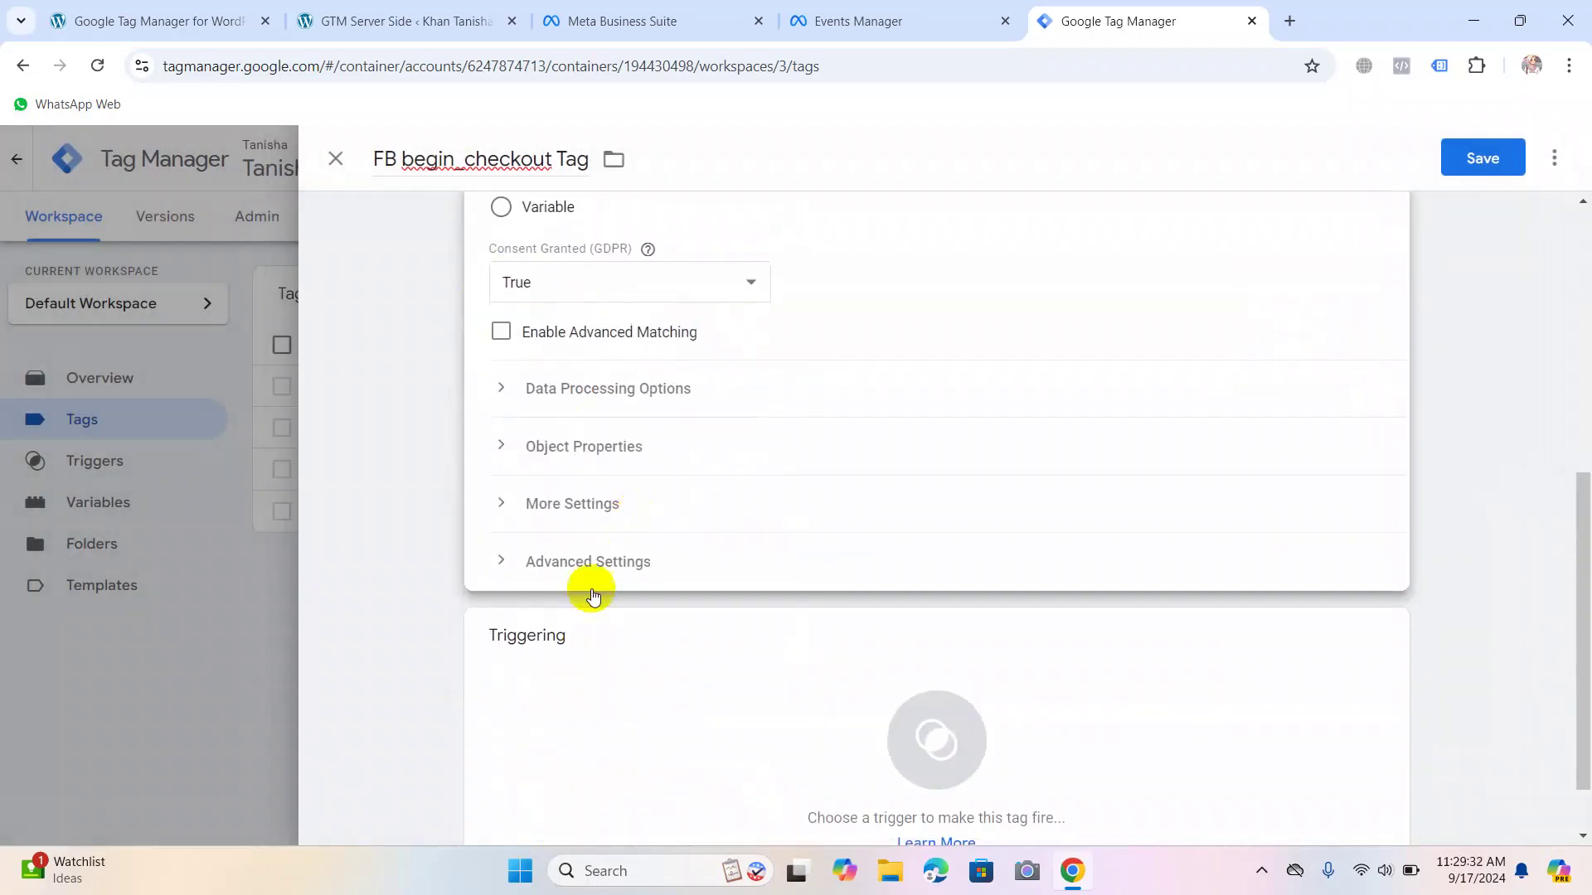
{"action": "scroll", "coordinate": [591, 595], "scroll_direction": "down", "scroll_amount": 1}
{"action": "left_click", "coordinate": [776, 604]}
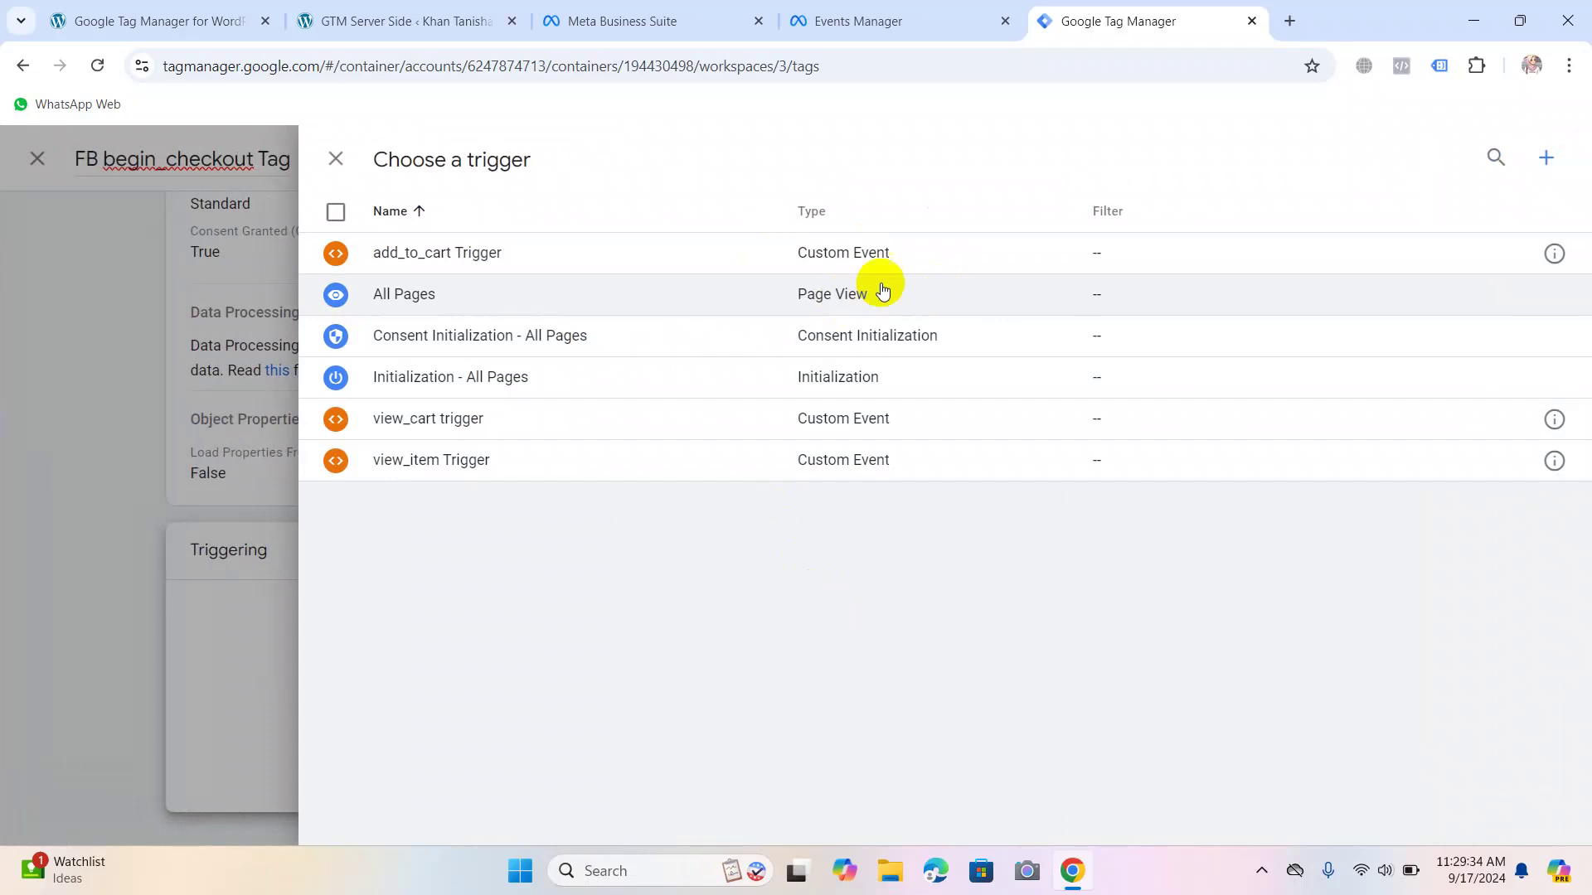
{"action": "left_click", "coordinate": [1544, 158]}
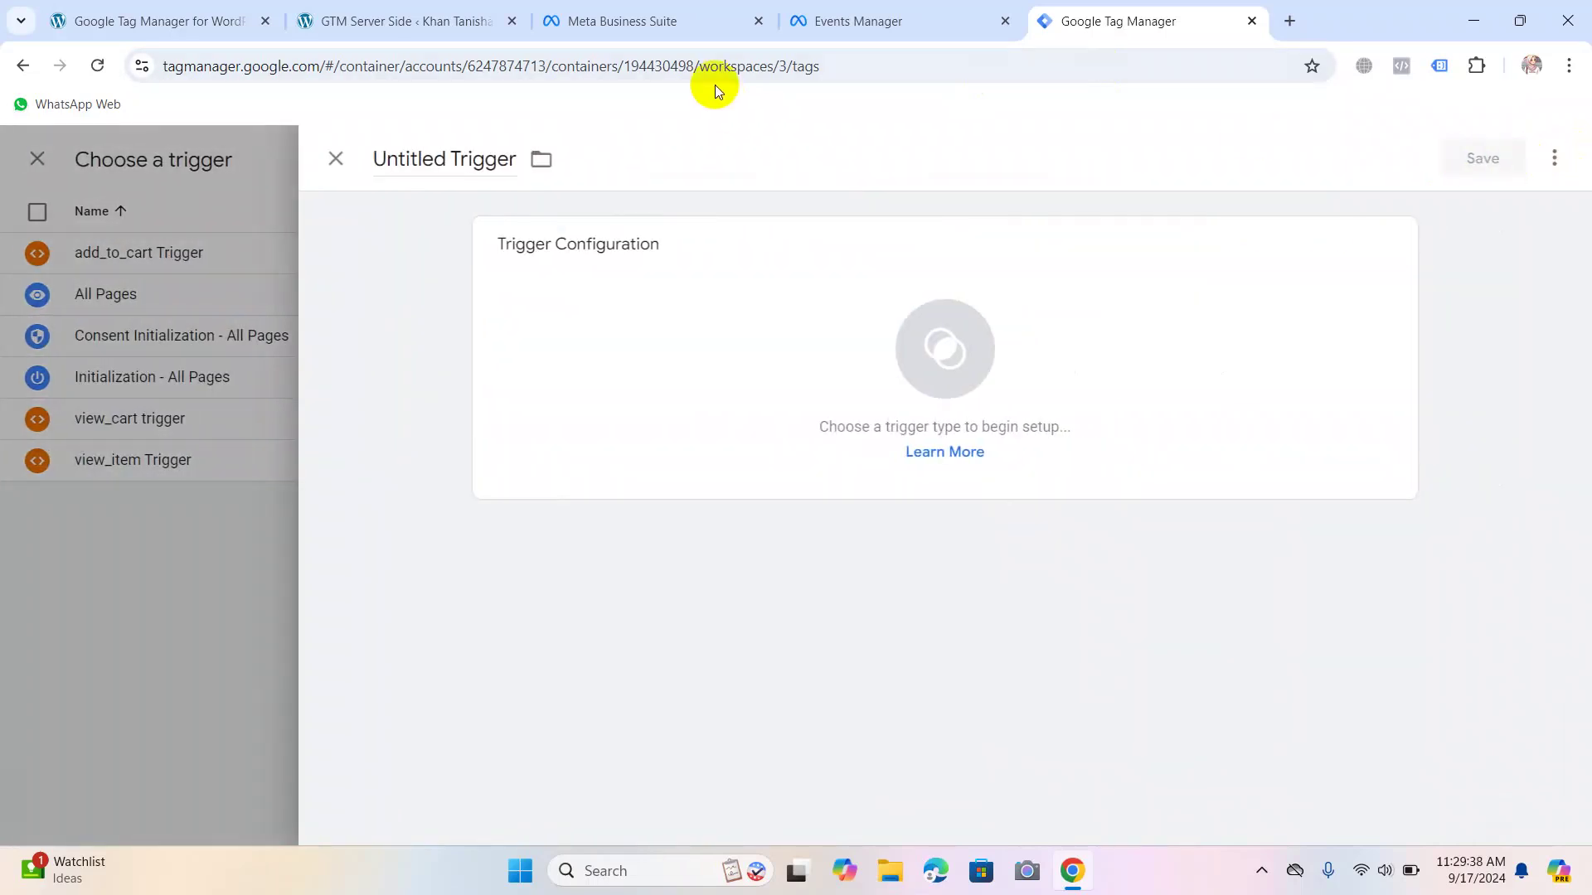
{"action": "left_click_drag", "start_coordinate": [446, 159], "coordinate": [357, 163]}
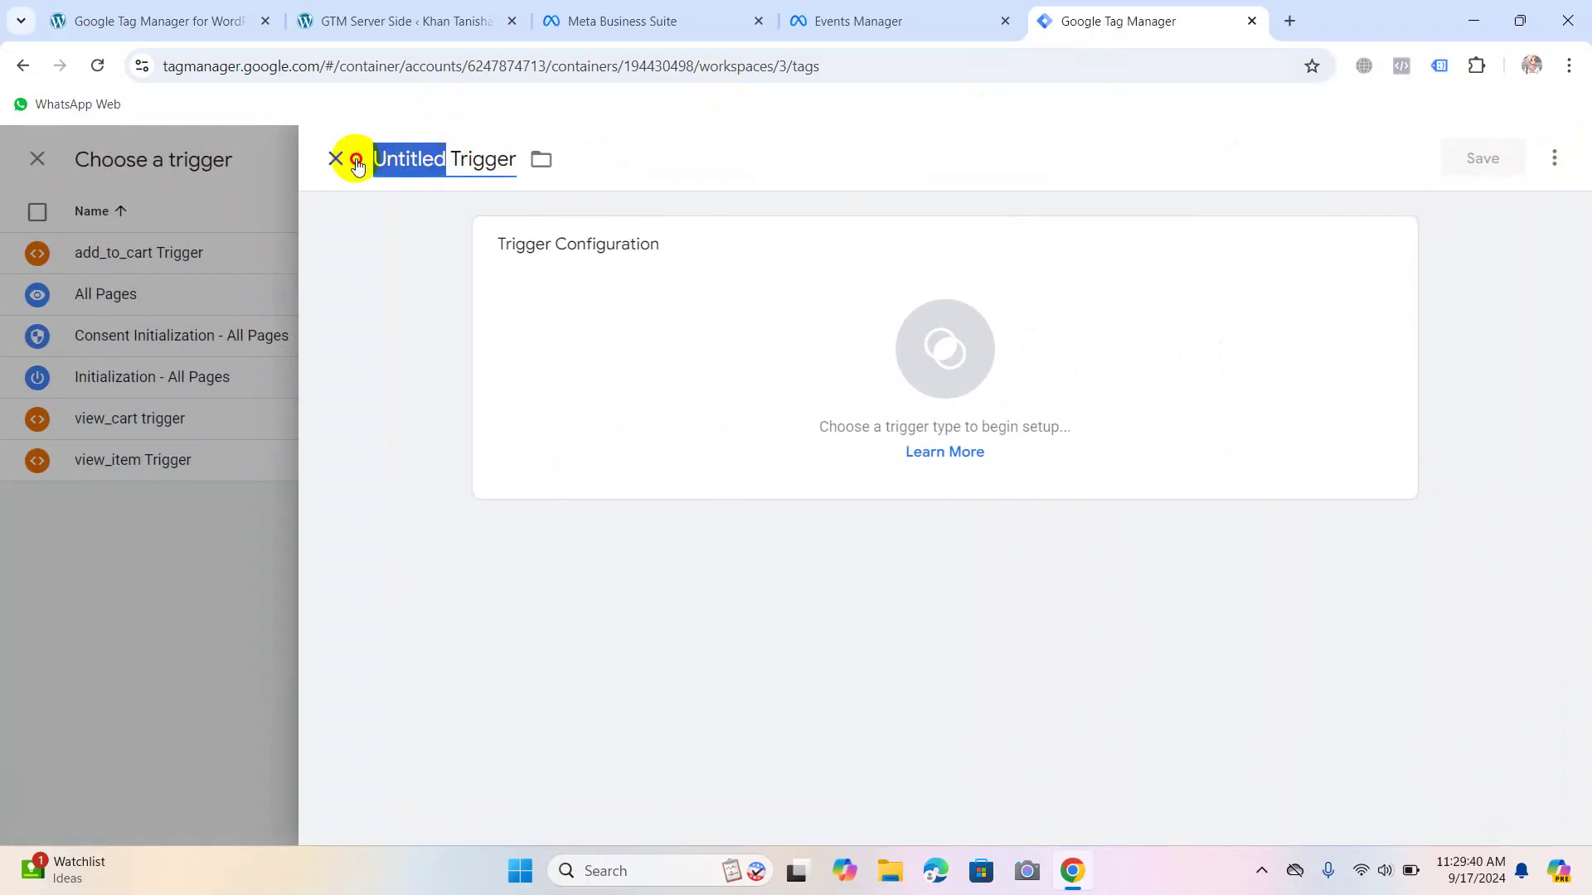
{"action": "type", "text": "being_checkout"}
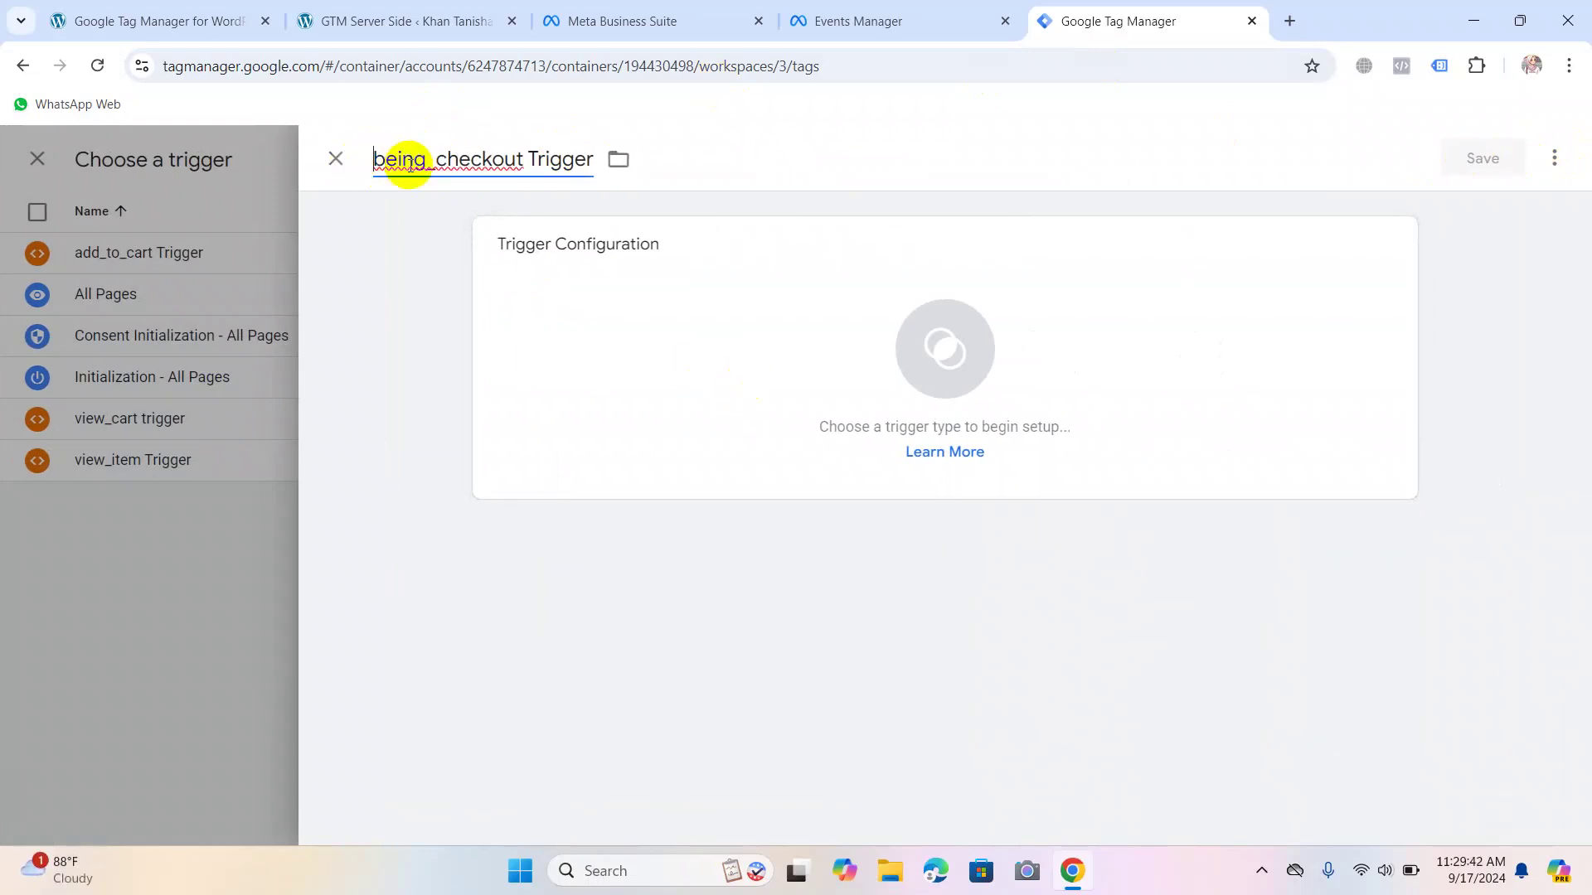
{"action": "type", "text": "gin"}
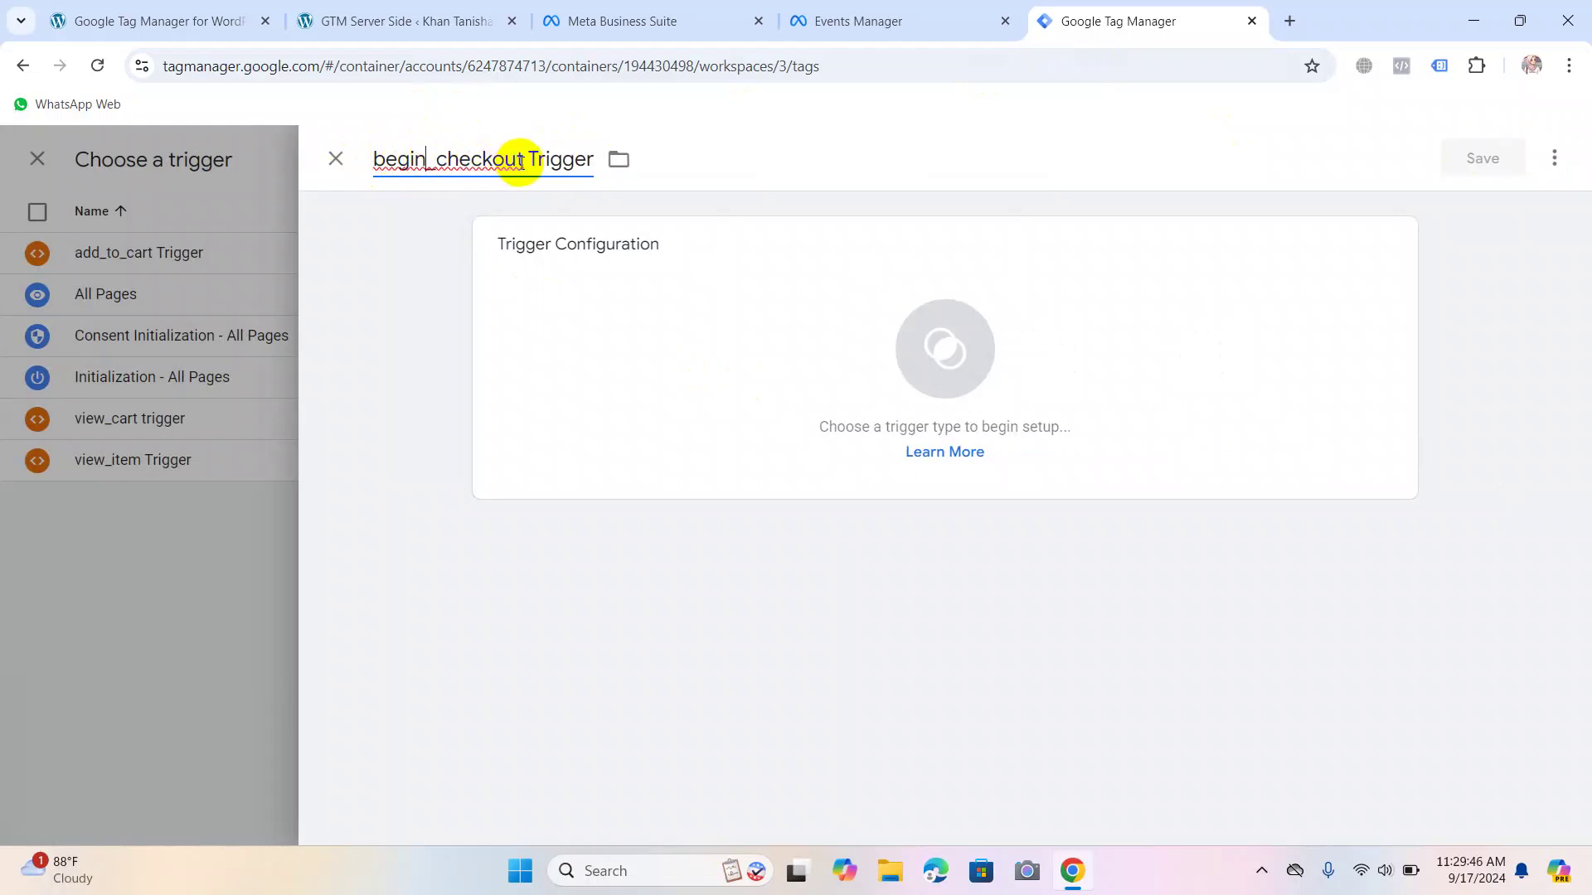
{"action": "right_click", "coordinate": [463, 157]}
{"action": "left_click", "coordinate": [458, 160]}
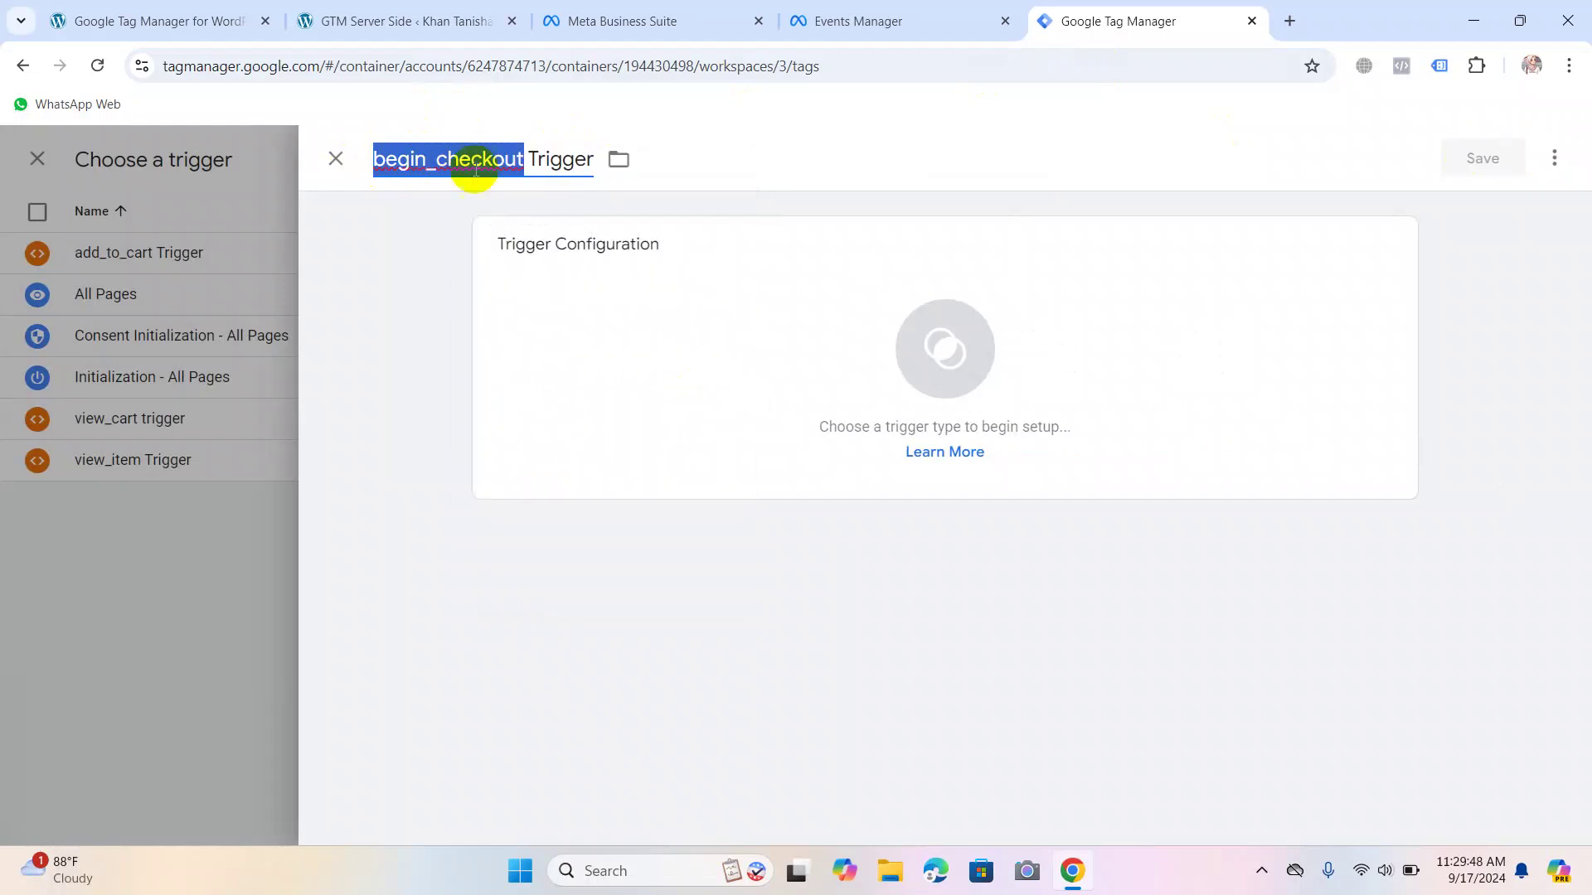
{"action": "left_click_drag", "start_coordinate": [524, 158], "coordinate": [382, 141]}
{"action": "key", "text": "ctrl+c"}
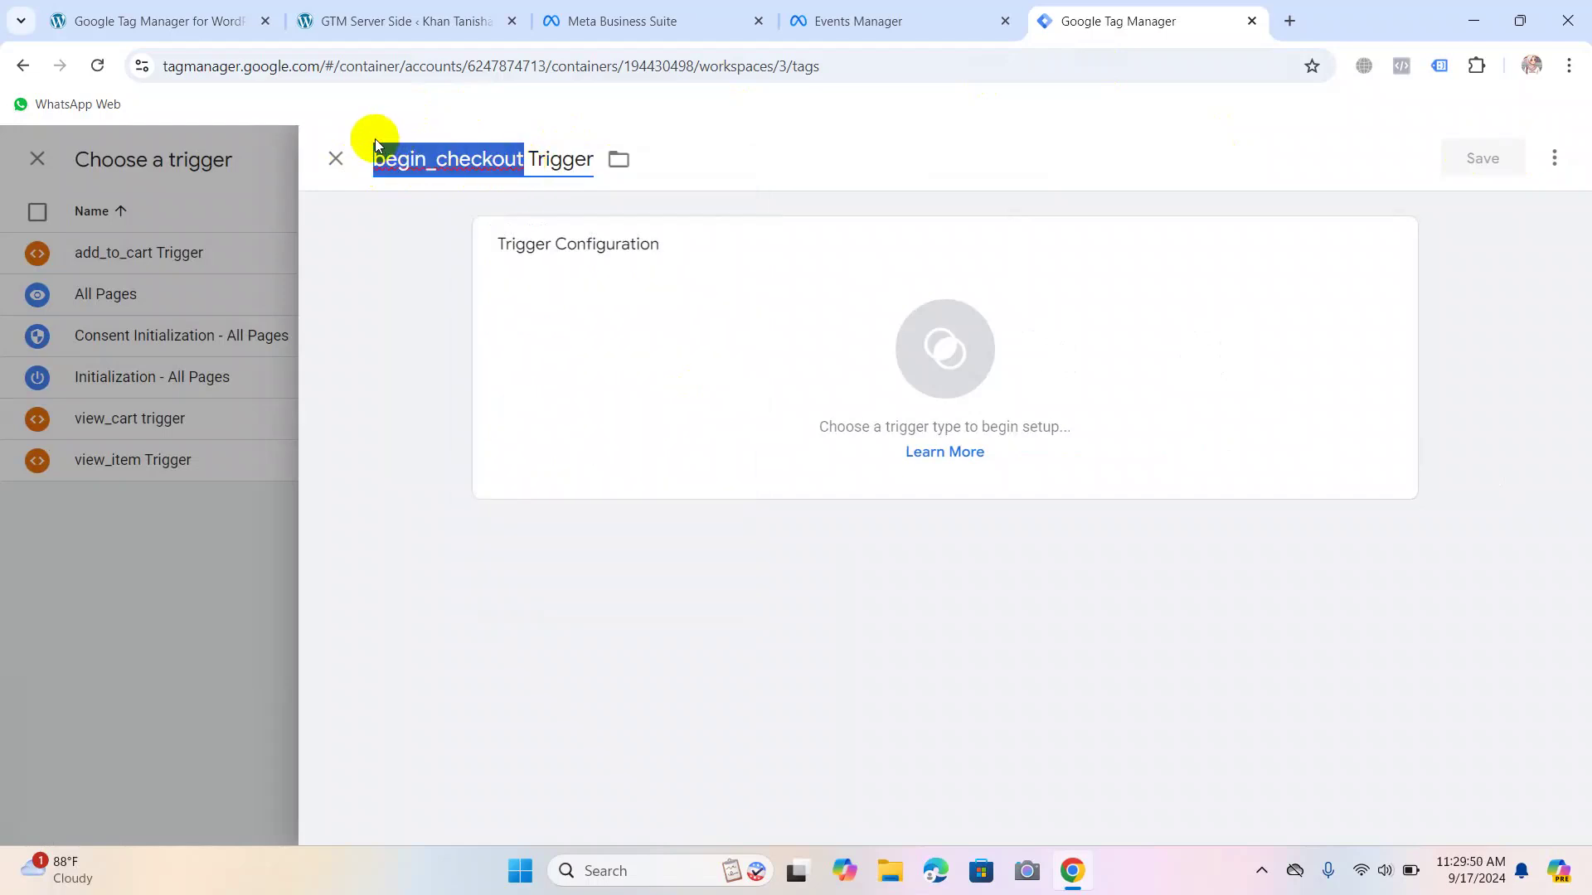
Configure the trigger as a Custom Event with event name begin_checkout, and save both the trigger and the tag.
{"action": "left_click", "coordinate": [834, 384]}
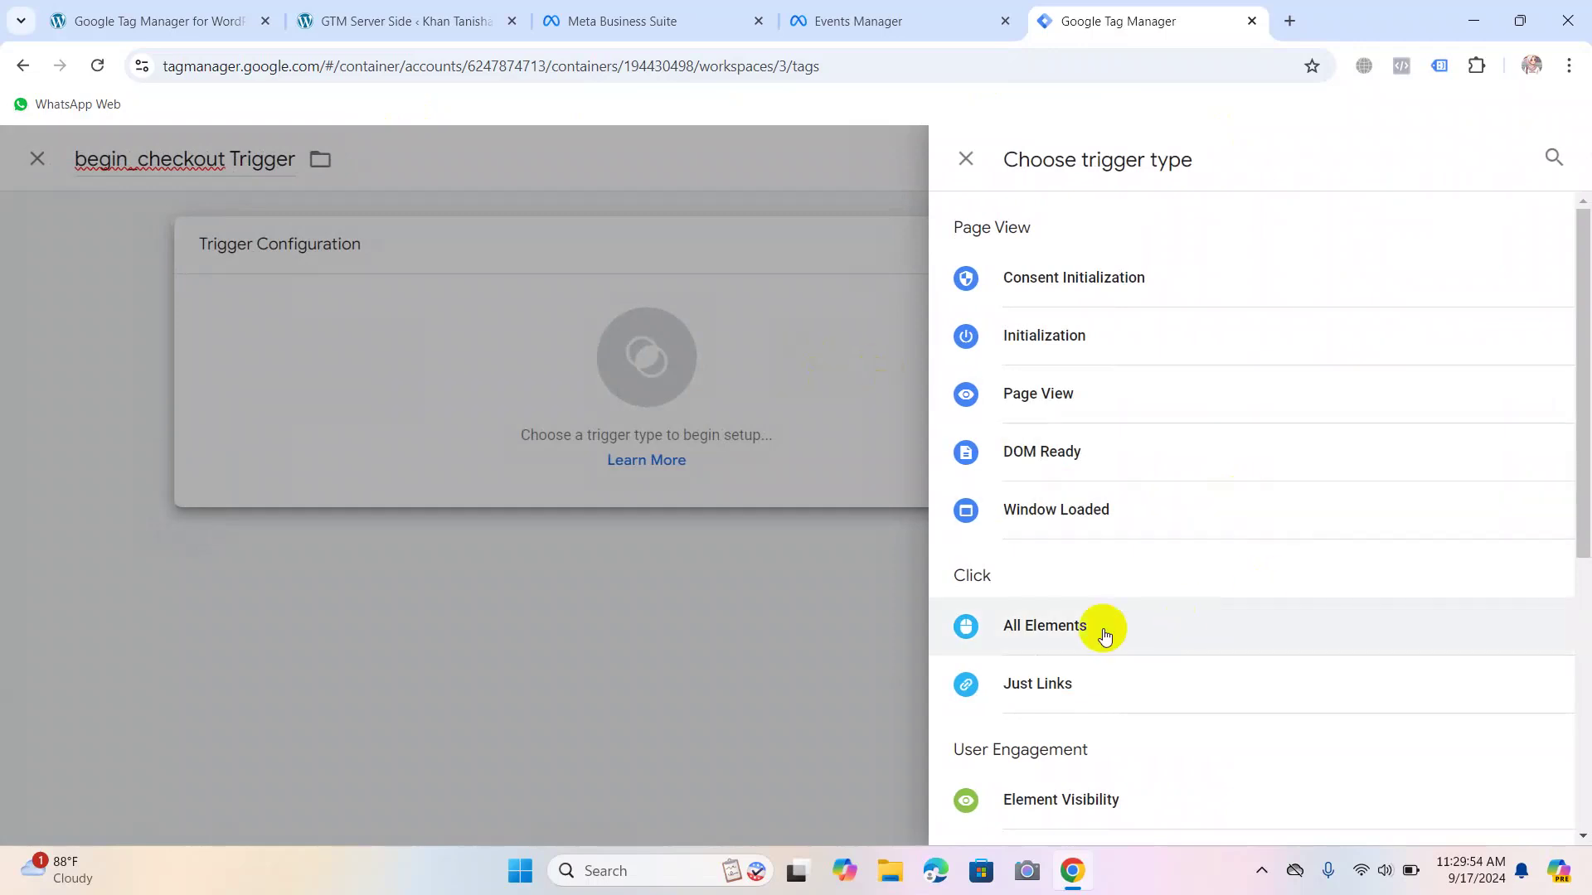
{"action": "scroll", "coordinate": [1086, 618], "scroll_direction": "down", "scroll_amount": 5}
{"action": "left_click", "coordinate": [1052, 686]}
{"action": "left_click", "coordinate": [682, 452]}
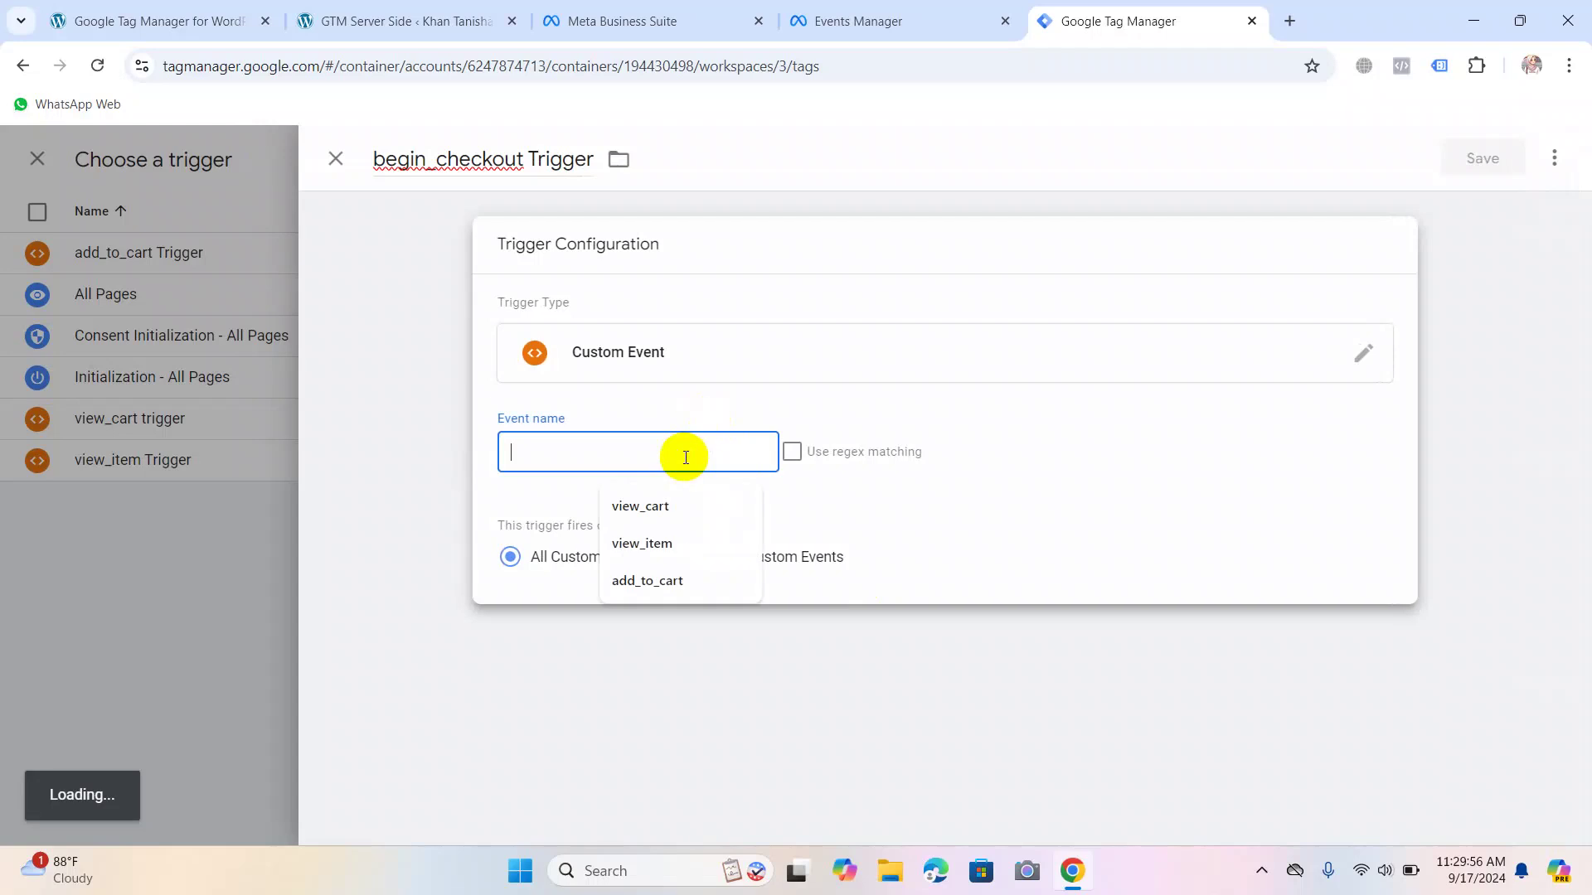
{"action": "key", "text": "ctrl+v"}
{"action": "left_click", "coordinate": [1457, 157]}
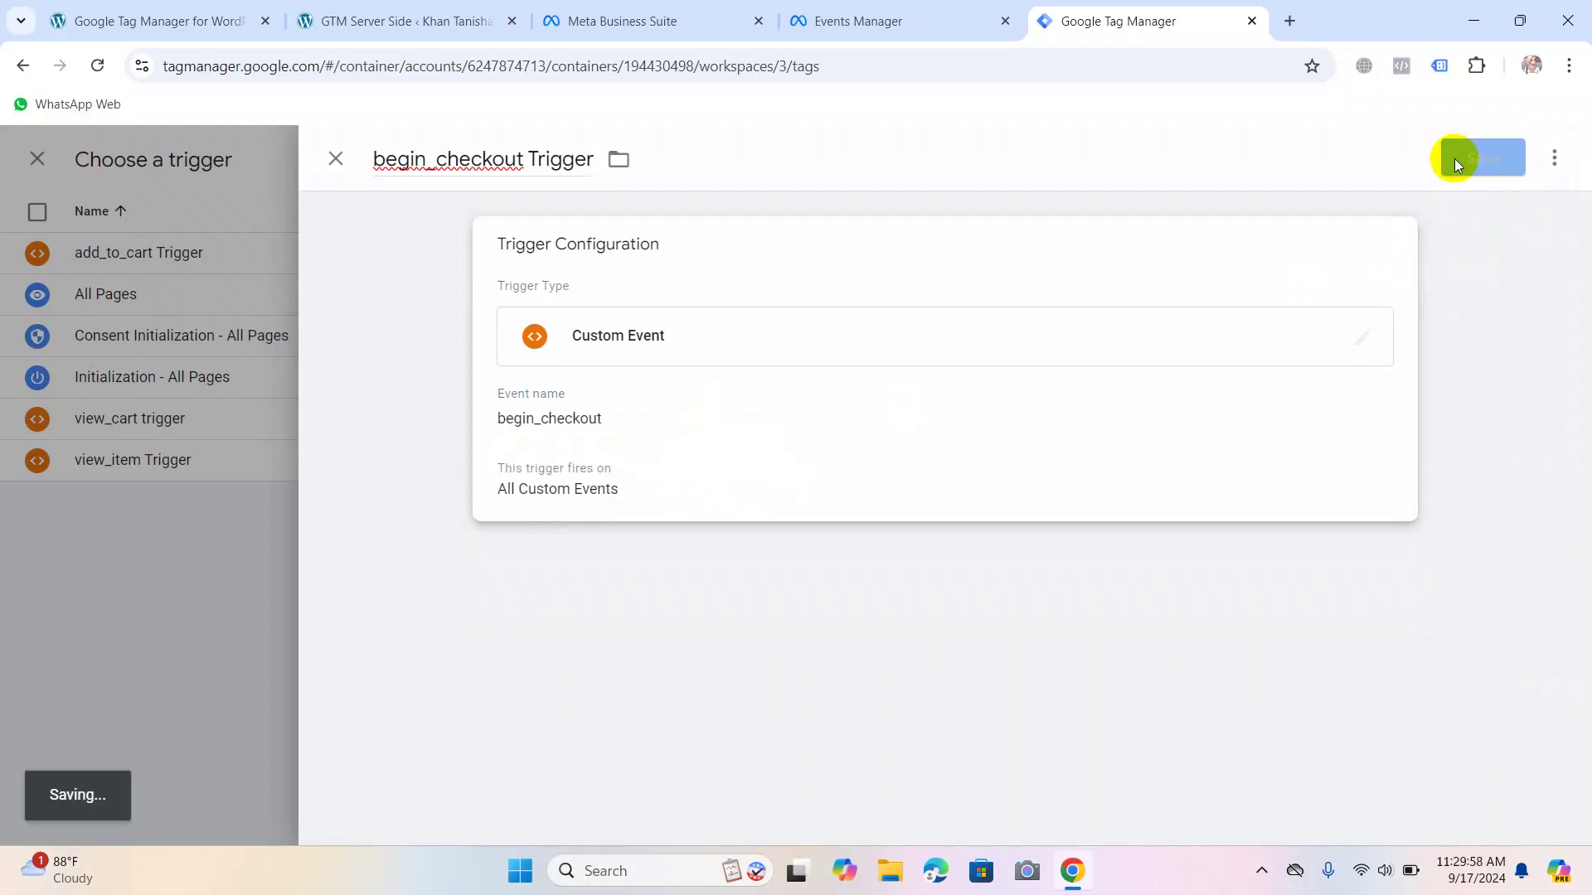
{"action": "left_click", "coordinate": [336, 154]}
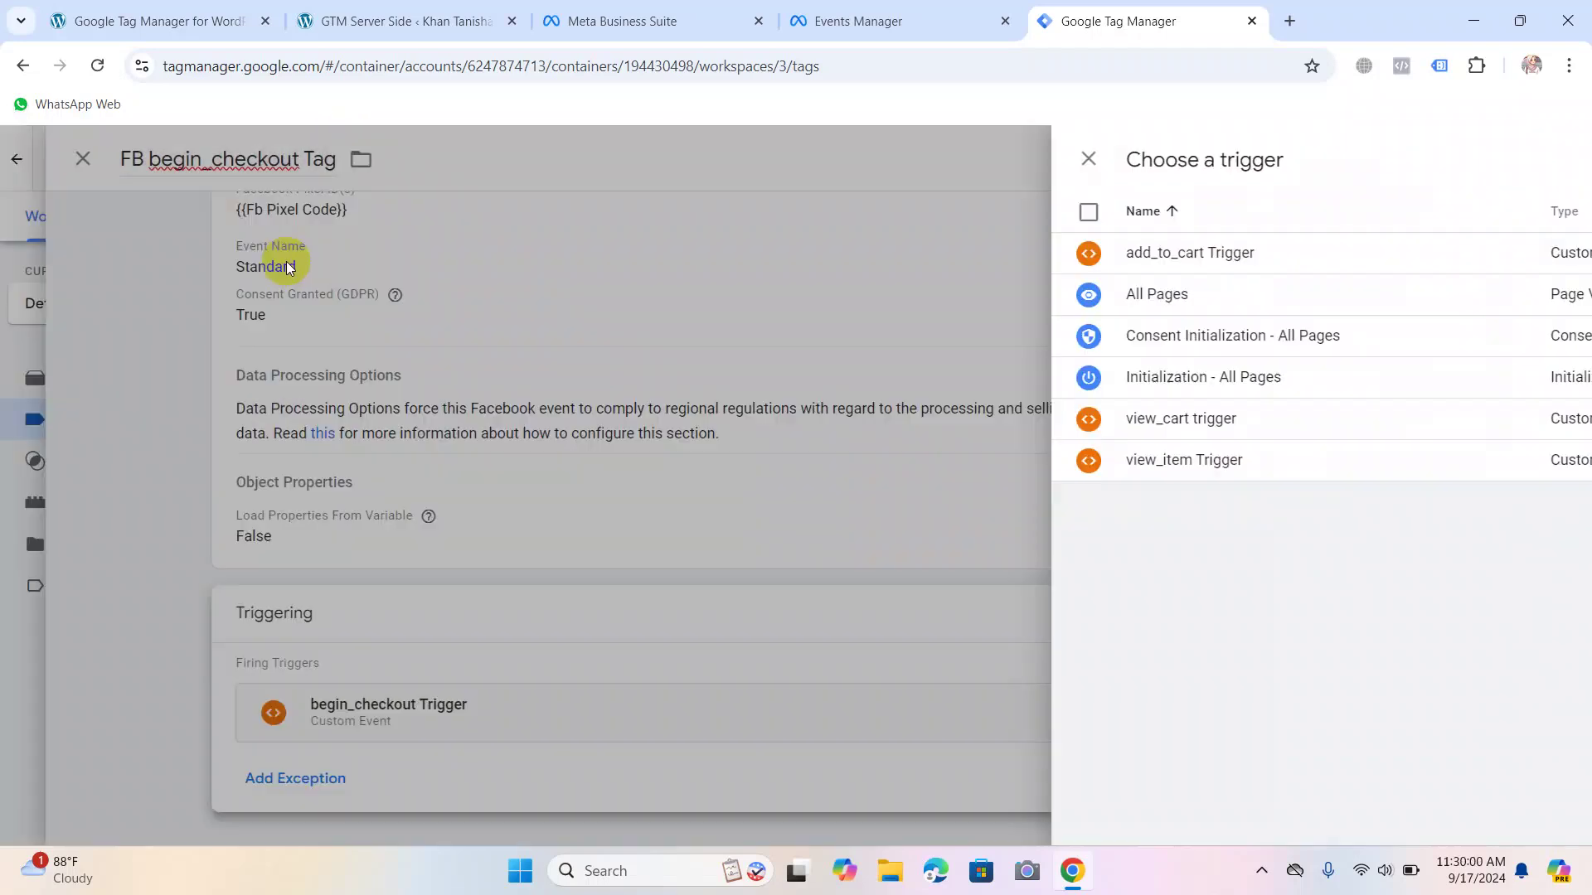
{"action": "left_click", "coordinate": [1453, 154]}
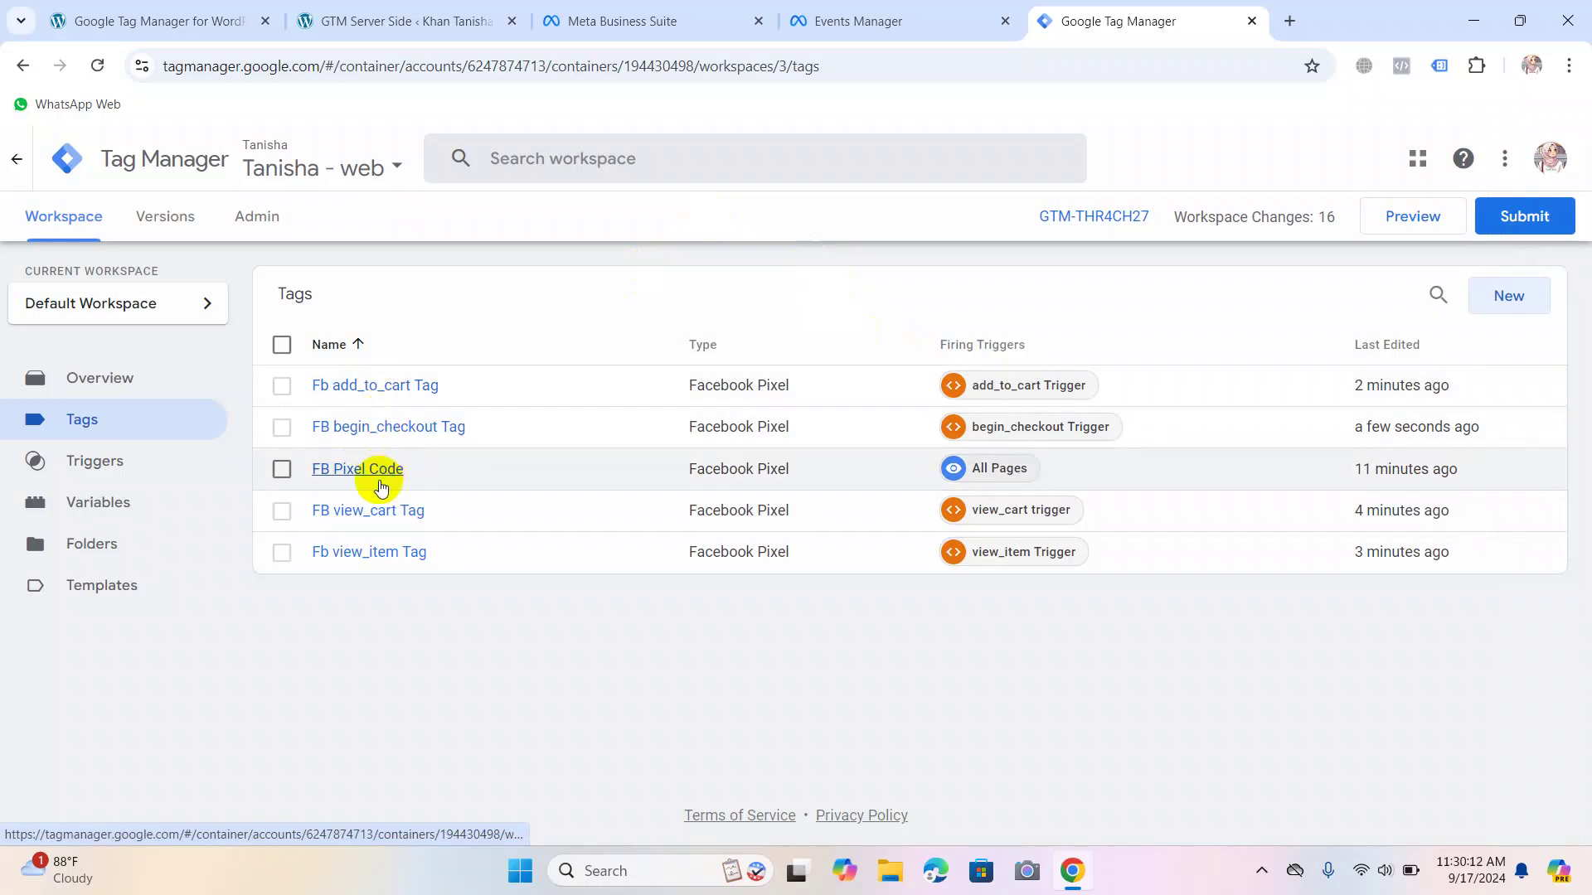
Create another tag named "Fb purchase Tag" and copy the word purchase from its name.
{"action": "left_click", "coordinate": [1514, 297]}
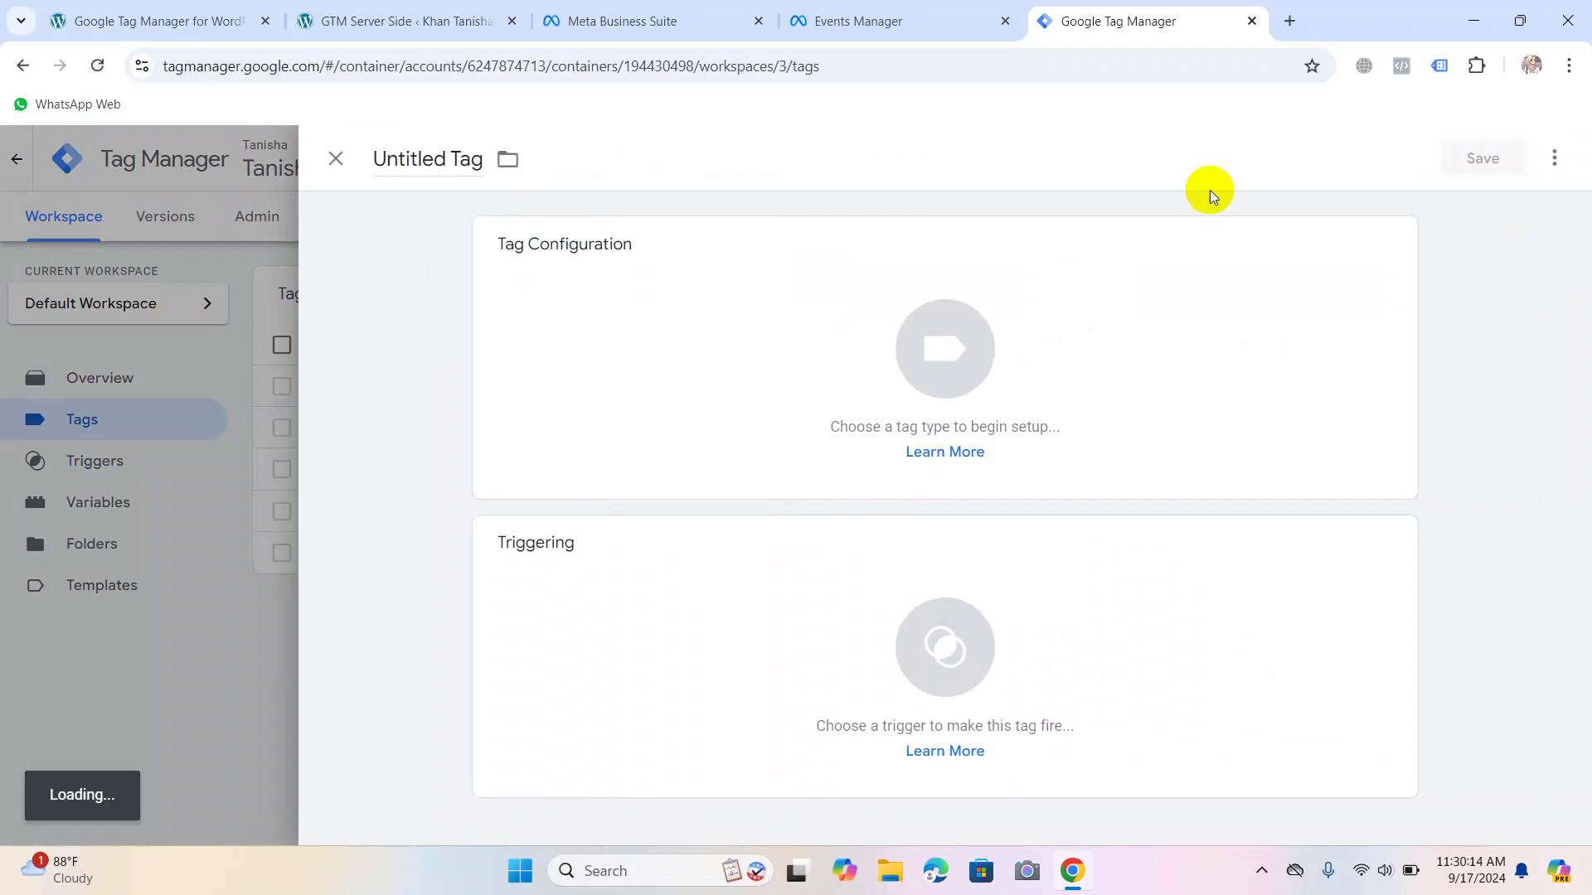
{"action": "left_click_drag", "start_coordinate": [446, 159], "coordinate": [327, 163]}
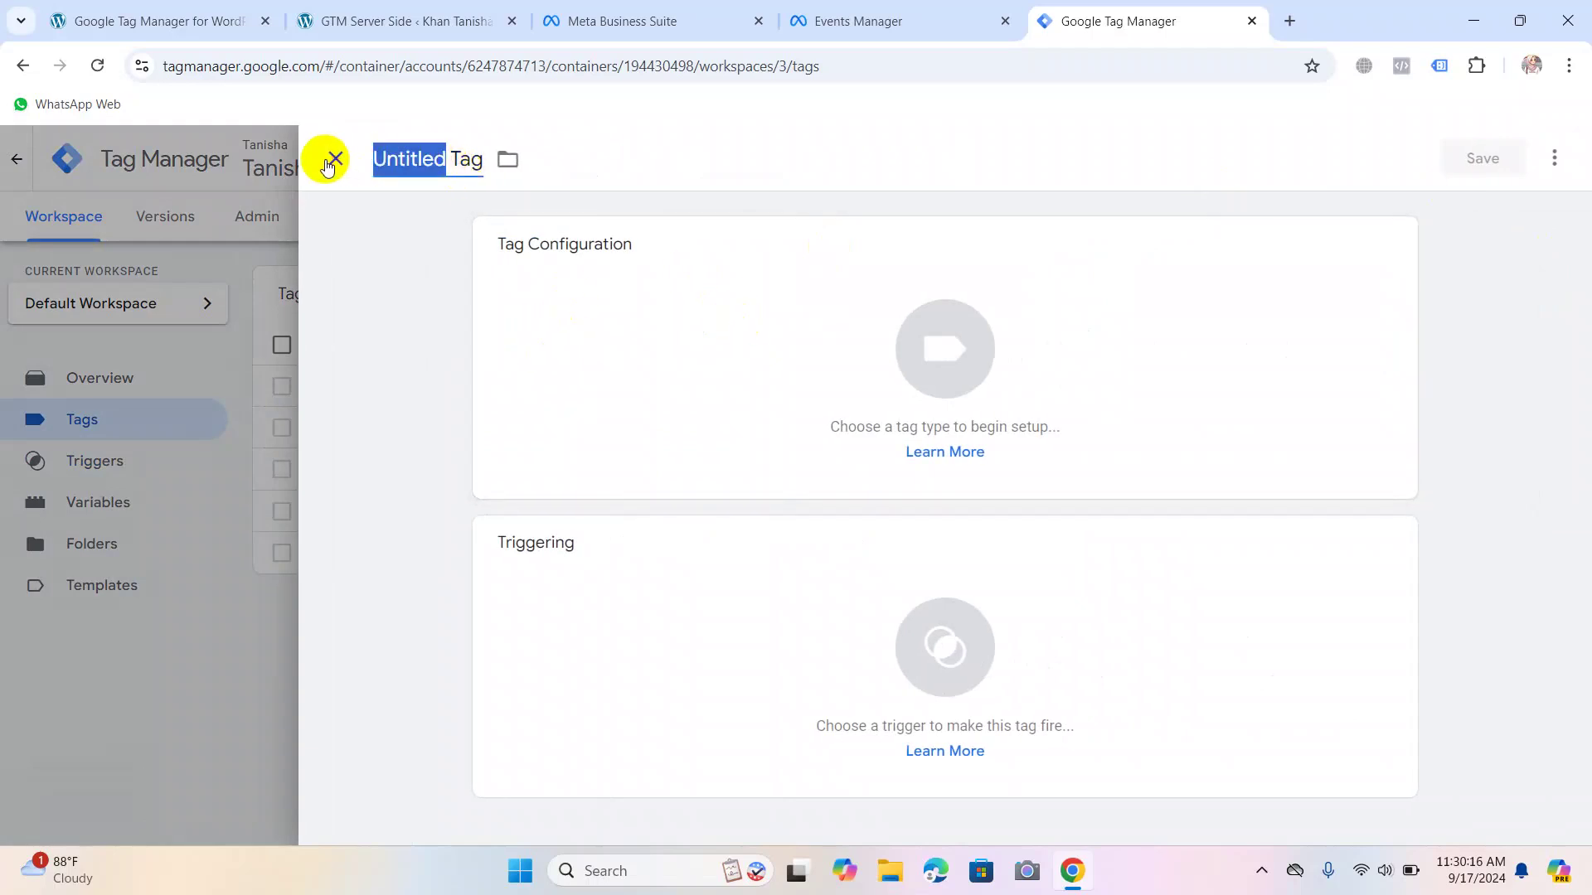
{"action": "type", "text": "Fb purchase"}
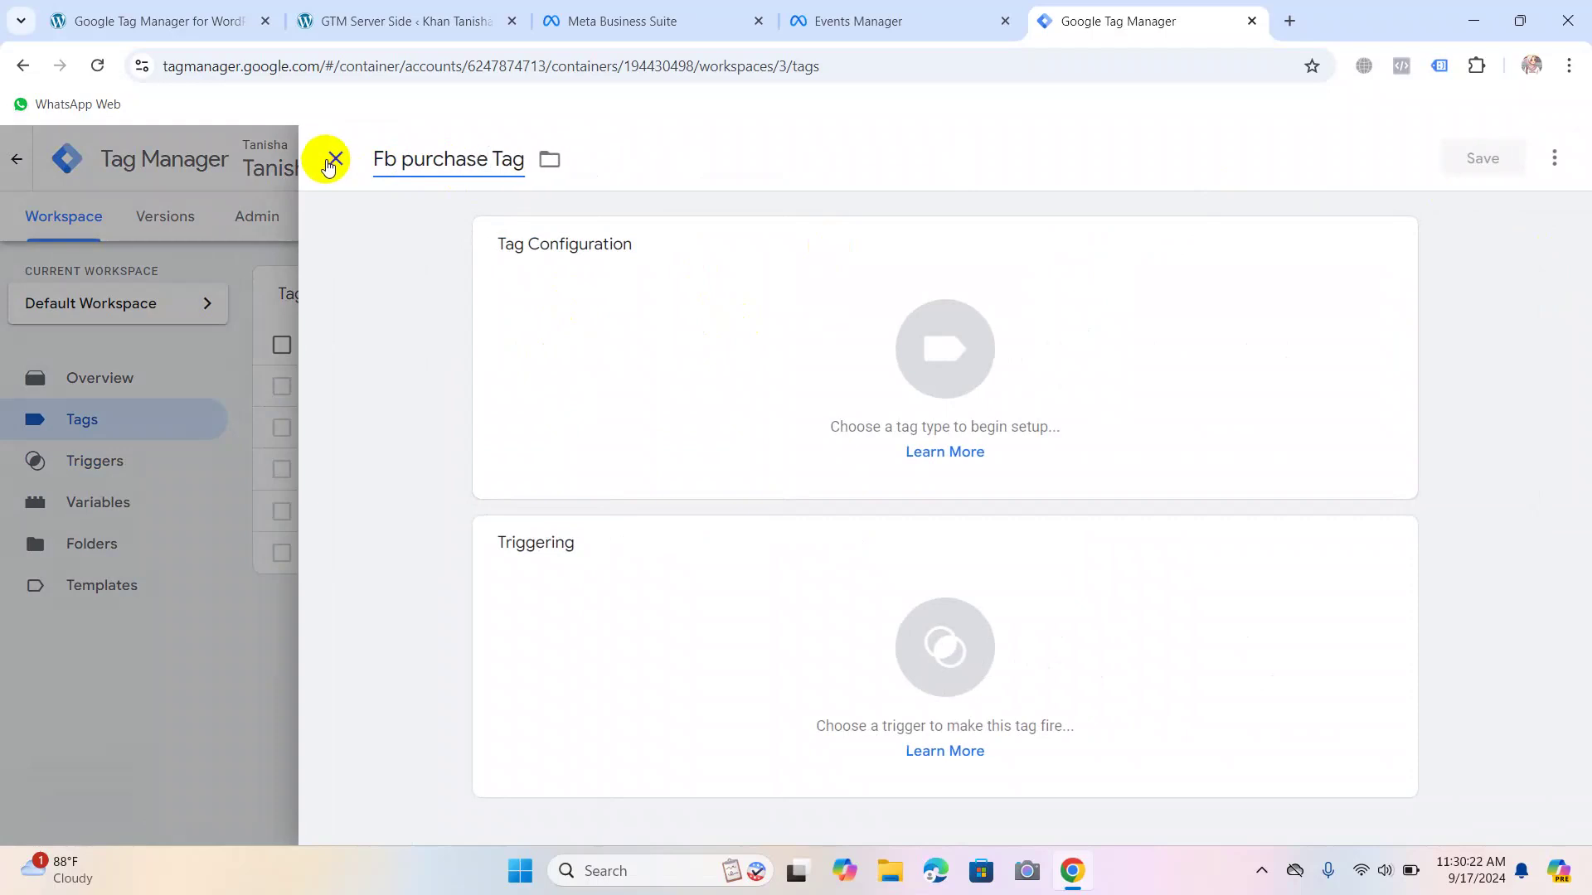
{"action": "left_click_drag", "start_coordinate": [487, 161], "coordinate": [404, 164]}
{"action": "key", "text": "ctrl+c"}
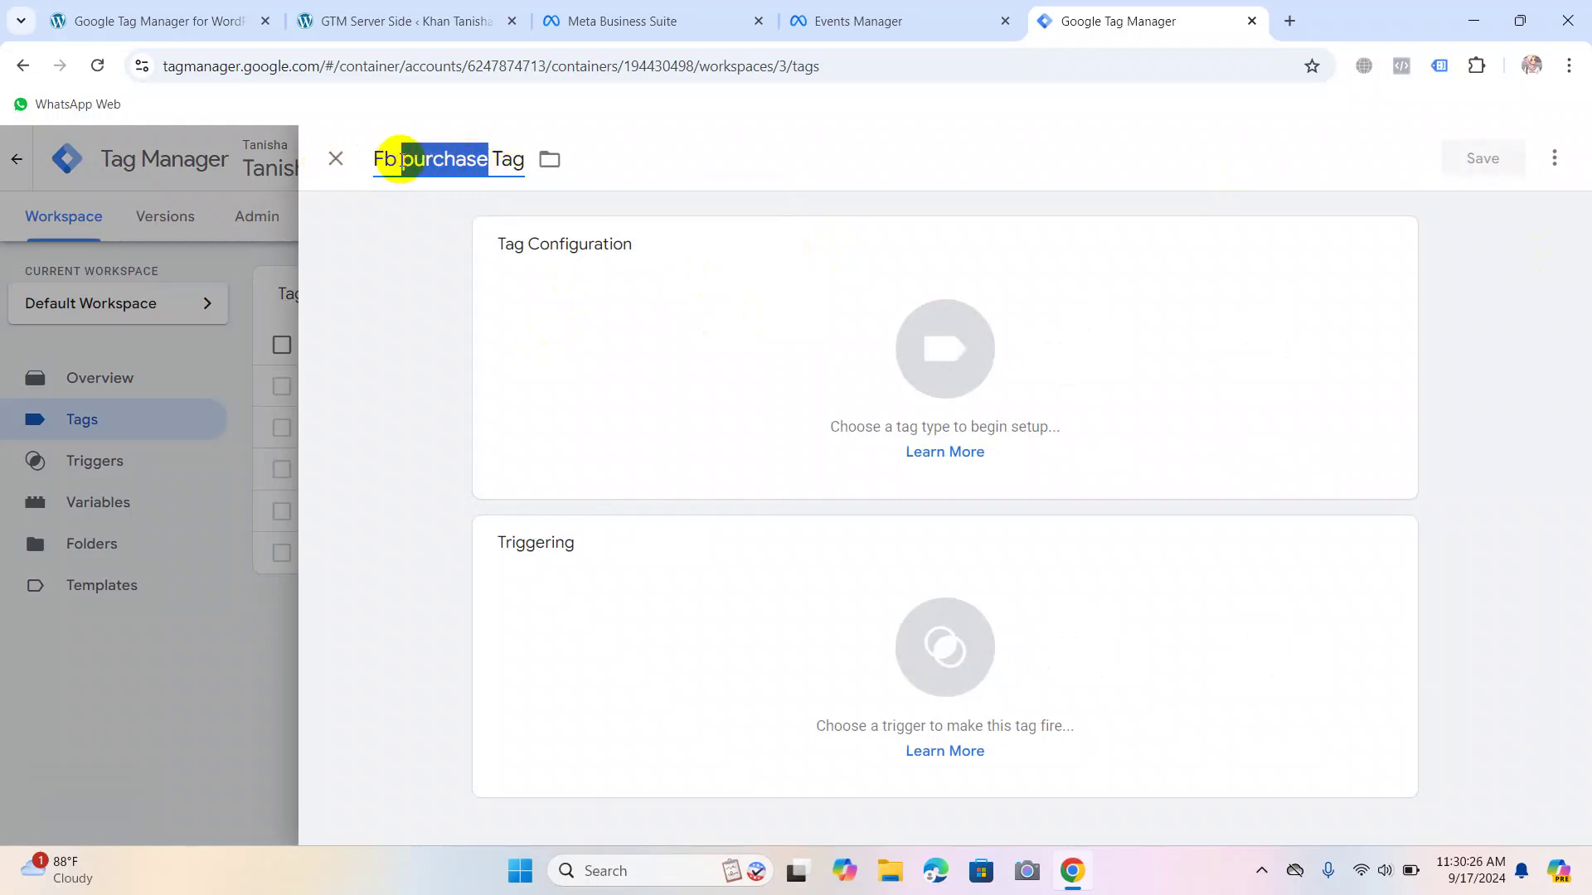
Make the purchase tag a Facebook Pixel tag with the Fb Pixel Code variable as its pixel ID.
{"action": "left_click", "coordinate": [747, 343]}
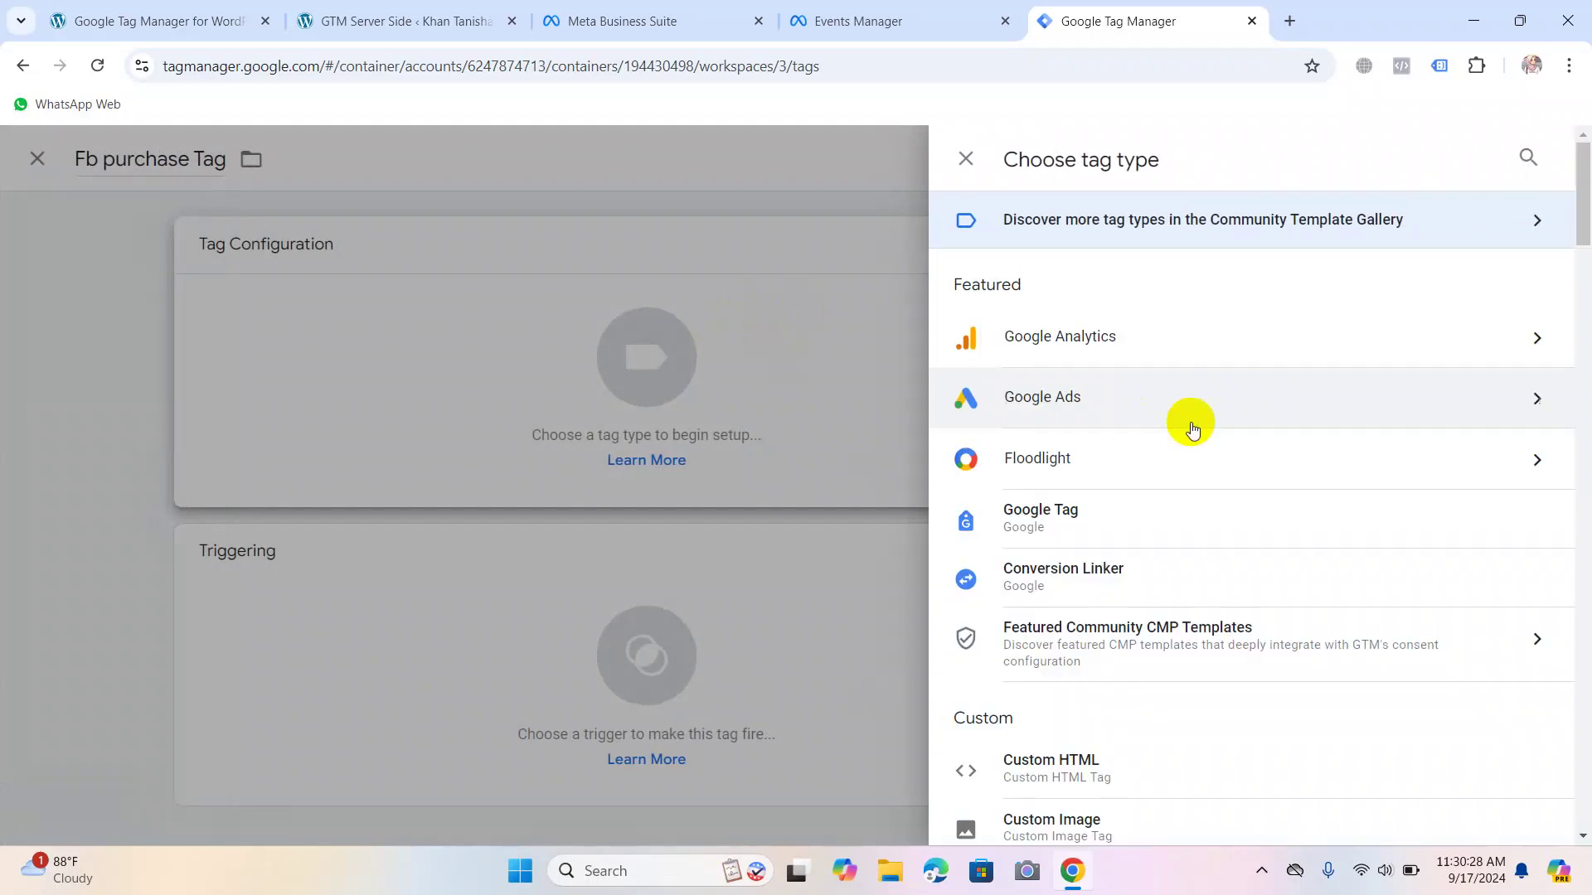
{"action": "scroll", "coordinate": [1115, 611], "scroll_direction": "down", "scroll_amount": 5}
{"action": "left_click", "coordinate": [1061, 468]}
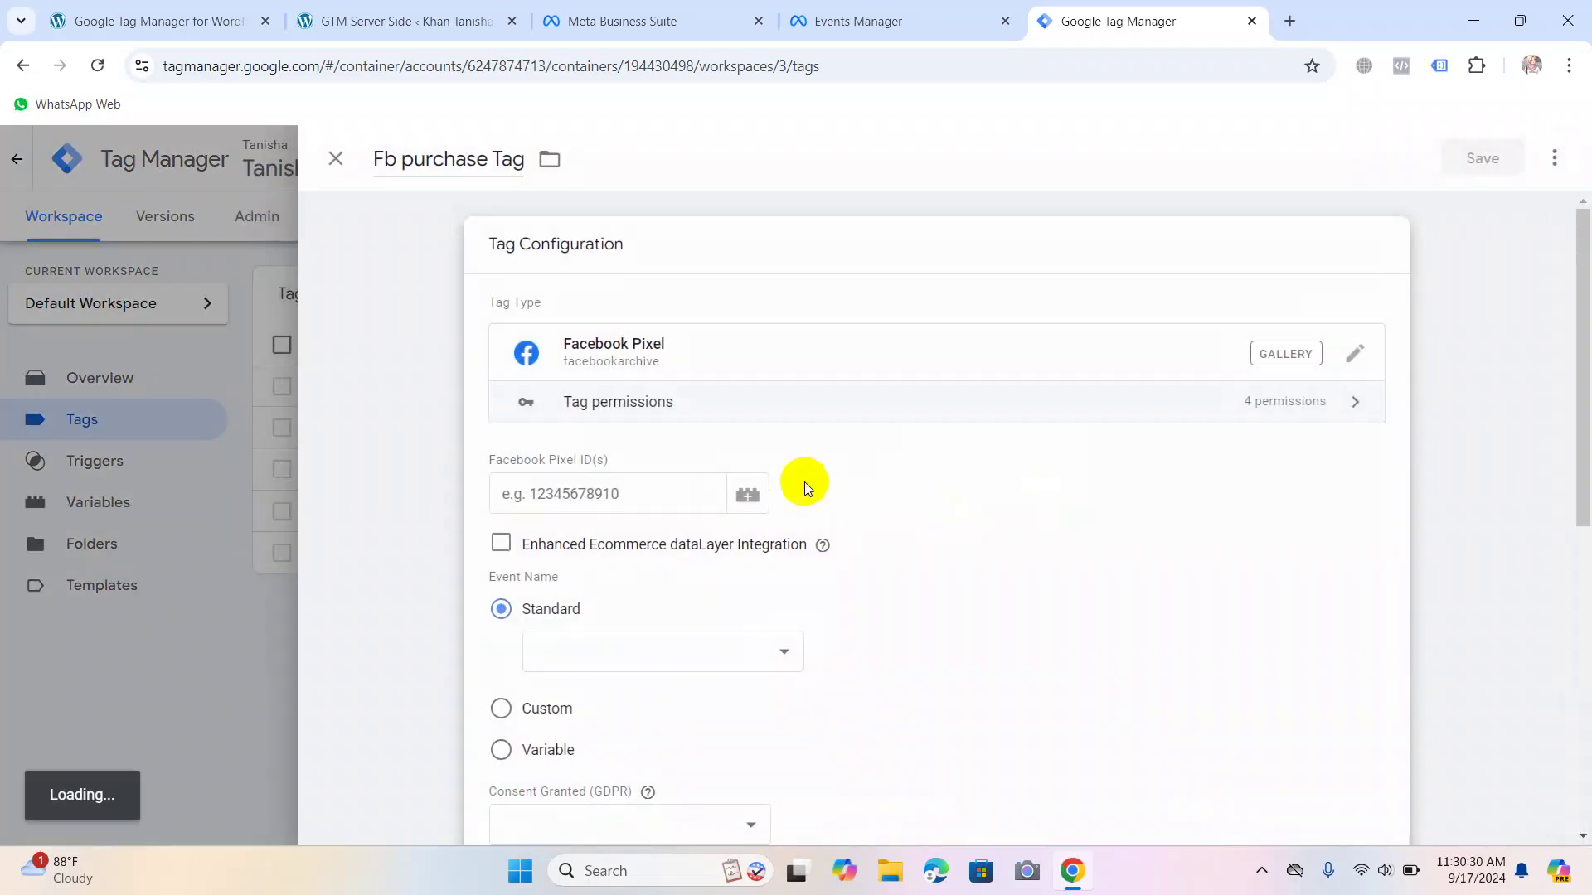
{"action": "left_click", "coordinate": [749, 470]}
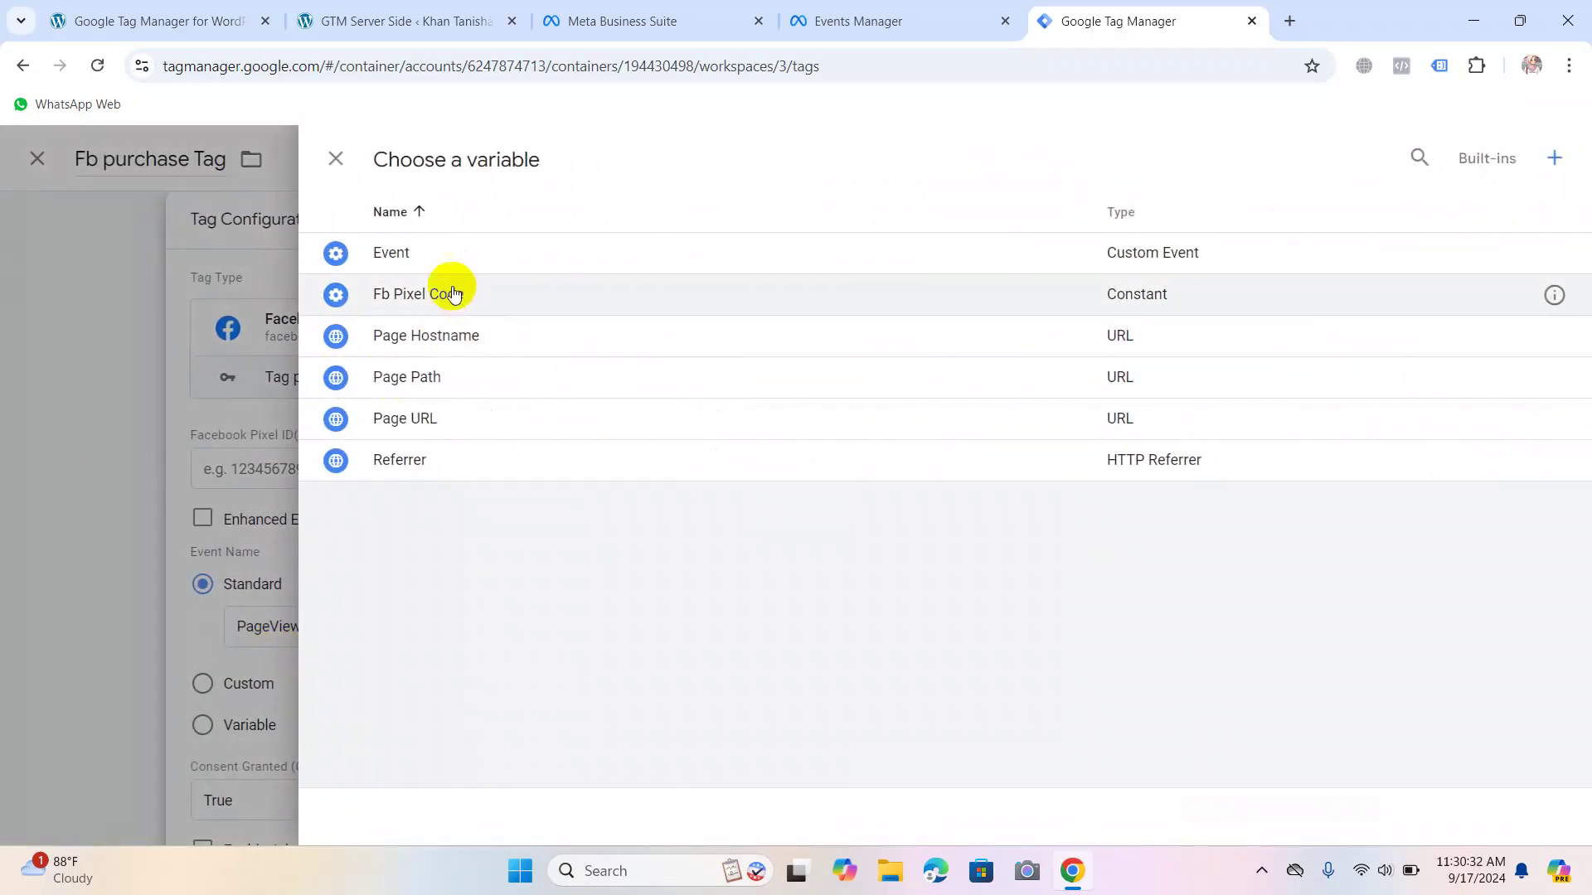
{"action": "left_click", "coordinate": [427, 296]}
{"action": "scroll", "coordinate": [580, 513], "scroll_direction": "down", "scroll_amount": 5}
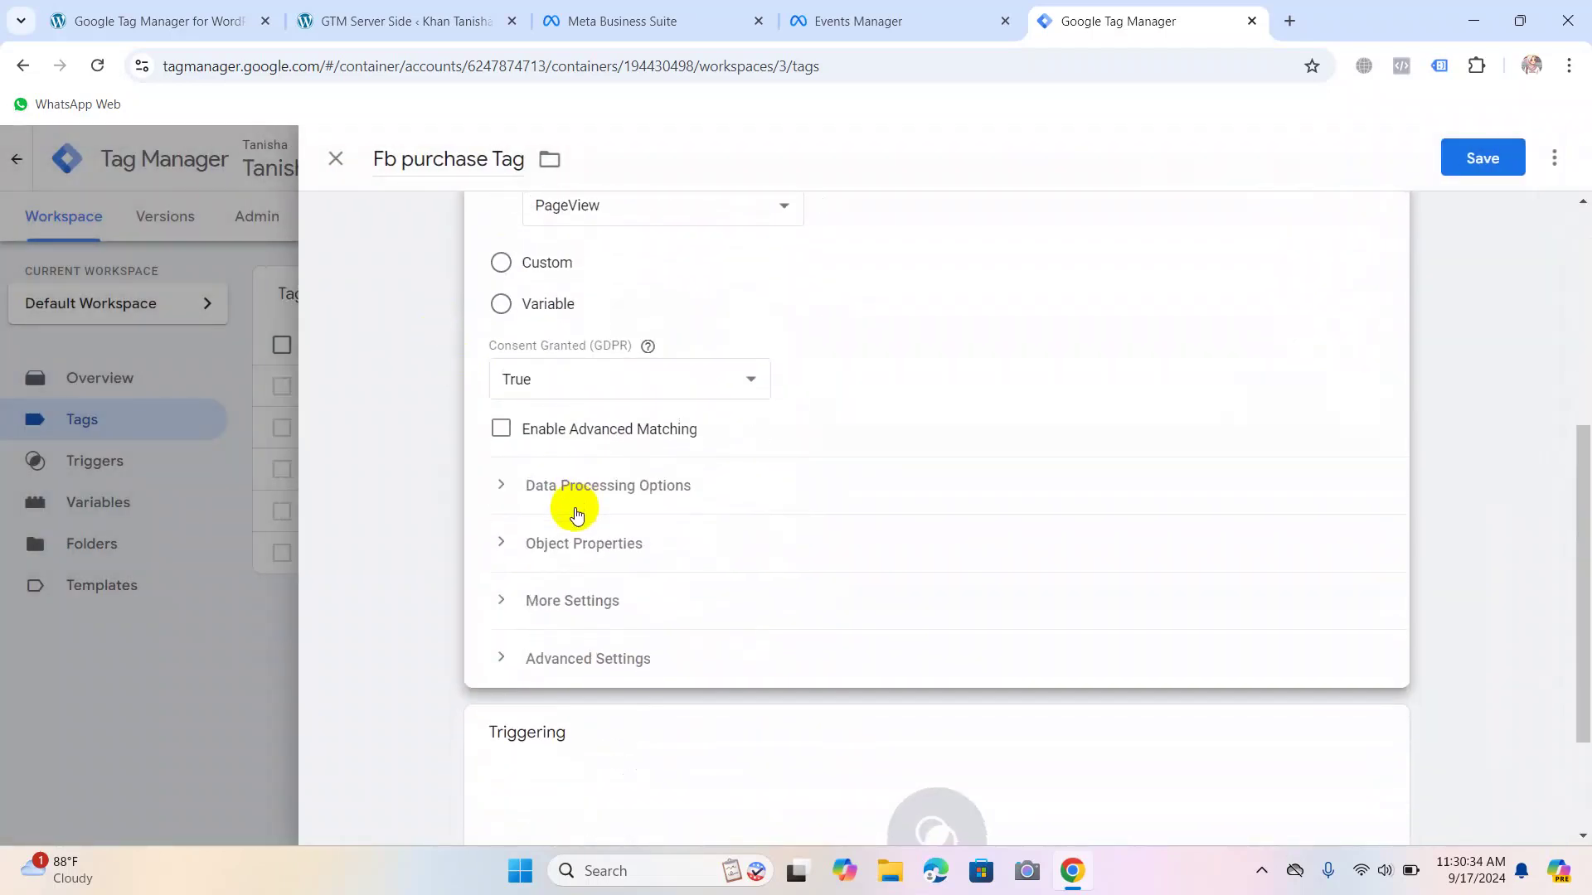
Add a new trigger to the purchase tag and name it "purchase Trigger".
{"action": "scroll", "coordinate": [578, 514], "scroll_direction": "down", "scroll_amount": 3}
{"action": "left_click", "coordinate": [549, 581]}
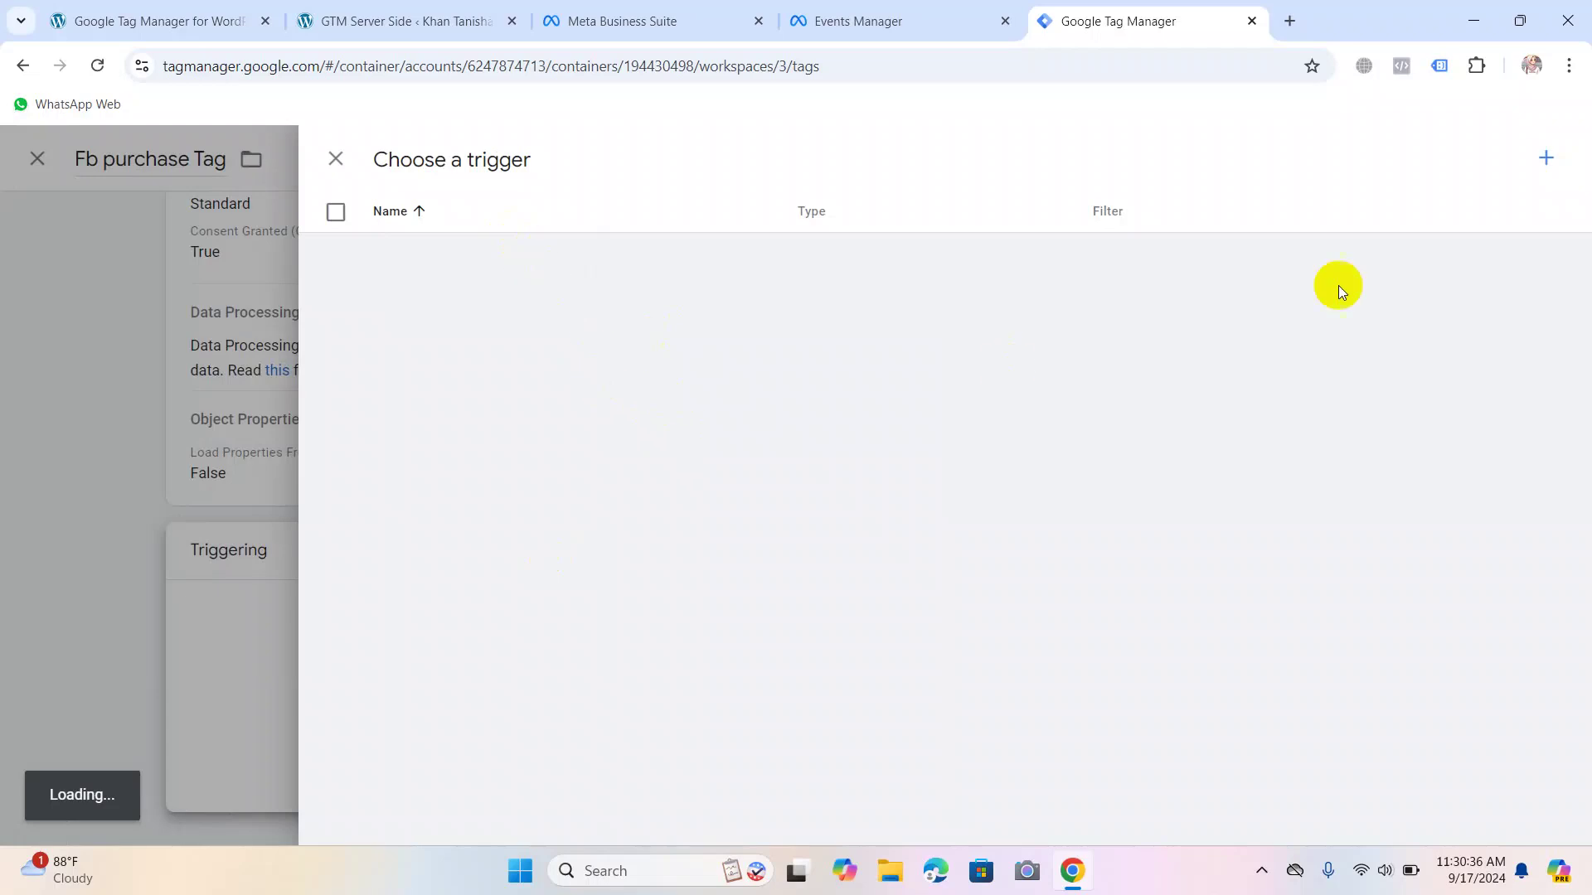
{"action": "left_click", "coordinate": [1547, 157]}
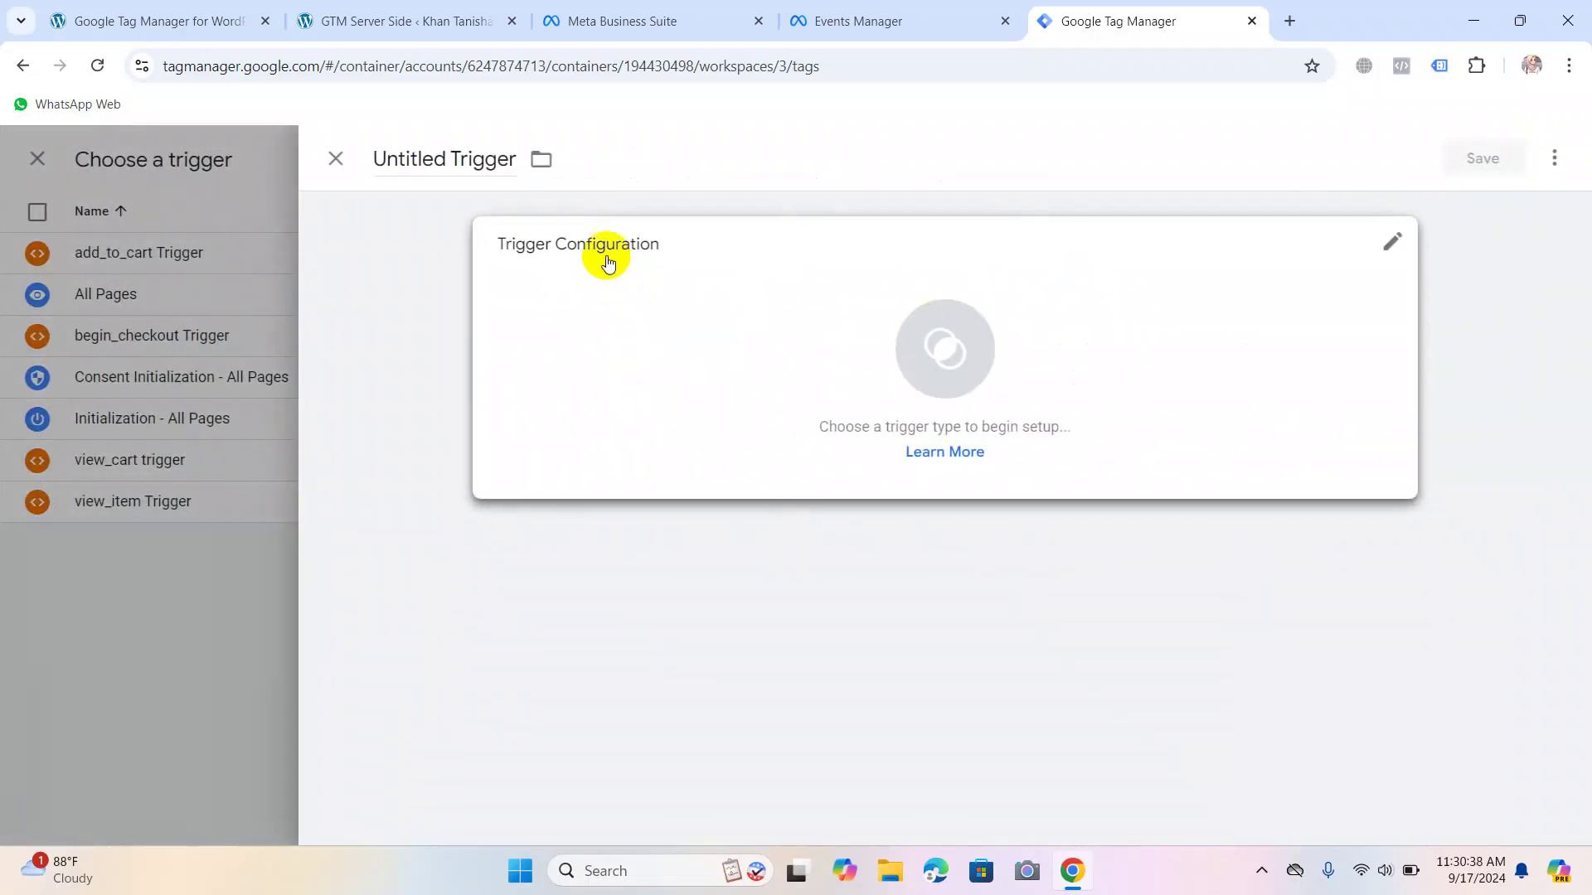
{"action": "double_click", "coordinate": [434, 157]}
{"action": "key", "text": "ctrl+v"}
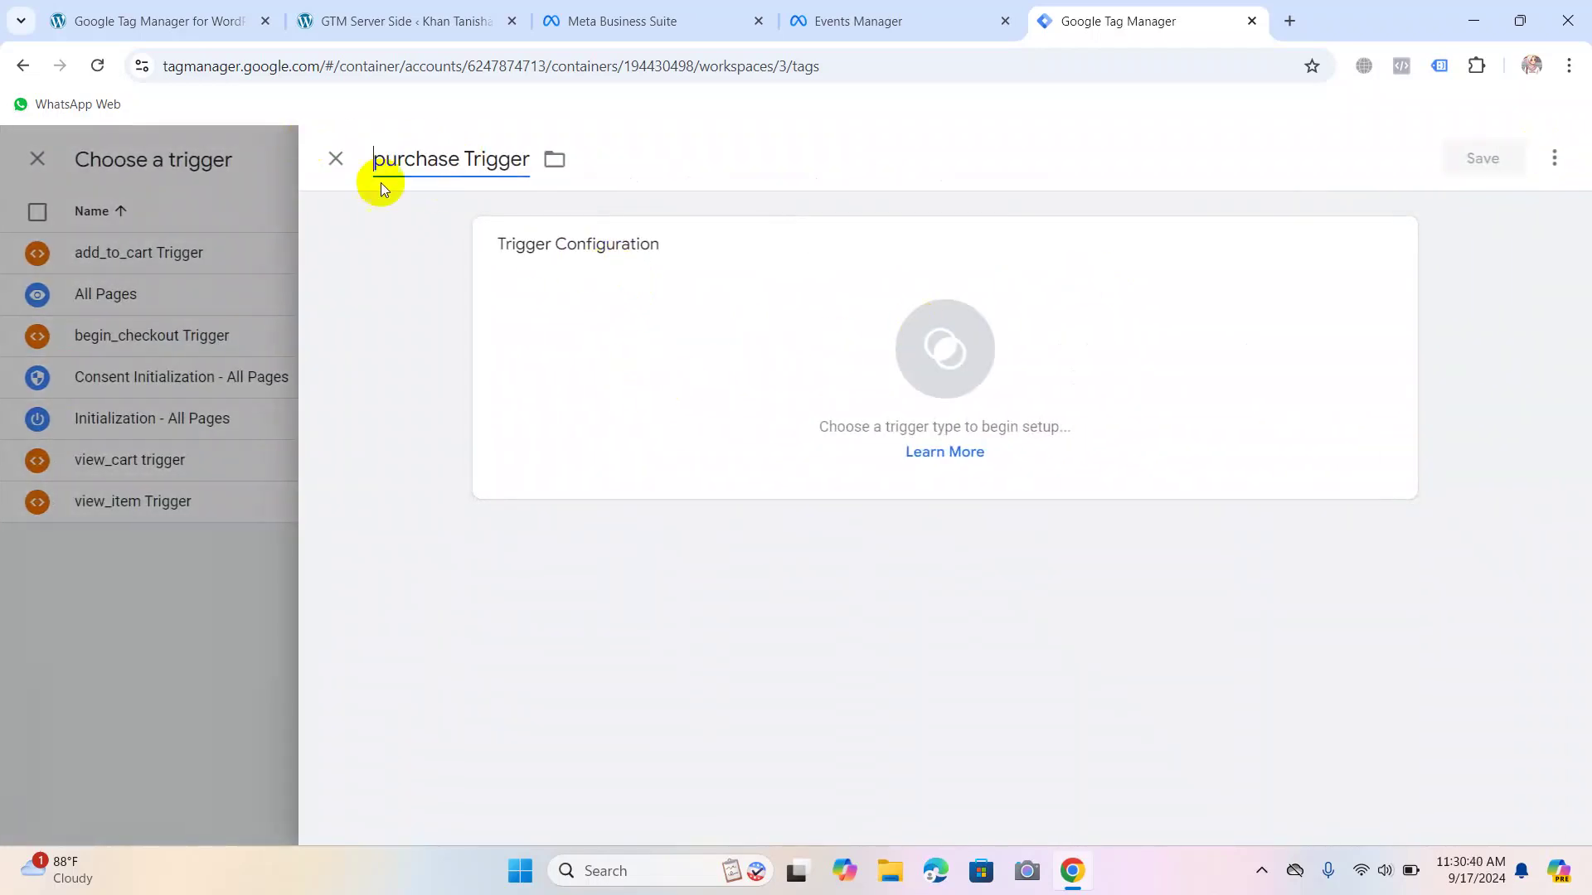
Configure the trigger as a Custom Event with event name purchase, and save both the trigger and the tag.
{"action": "left_click", "coordinate": [912, 340]}
{"action": "scroll", "coordinate": [1077, 522], "scroll_direction": "down", "scroll_amount": 5}
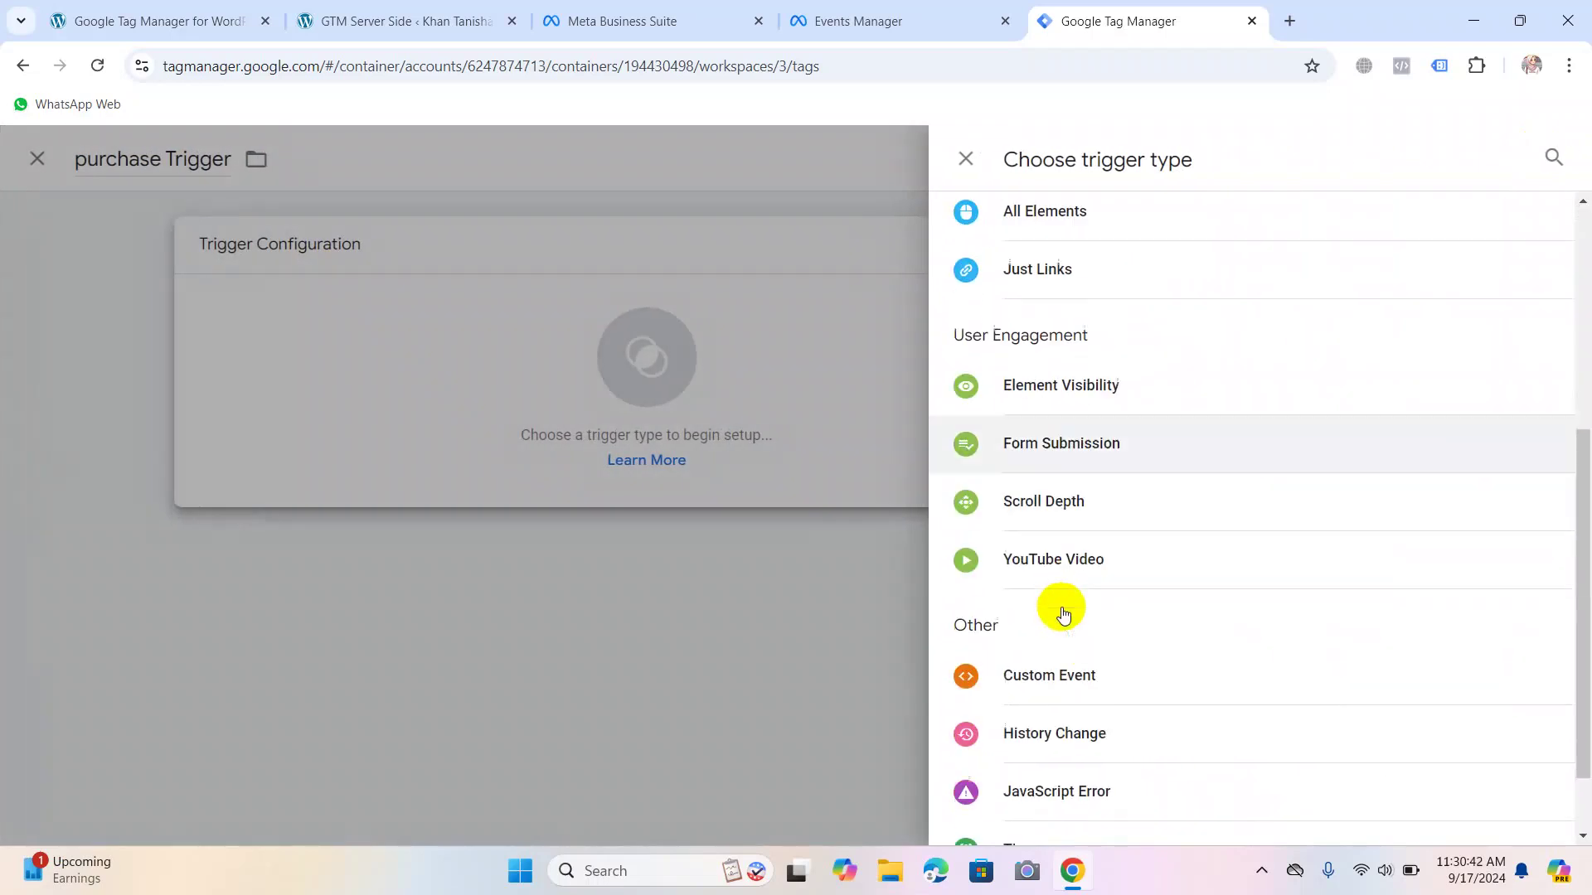
{"action": "left_click", "coordinate": [1048, 667]}
{"action": "left_click", "coordinate": [602, 439]}
{"action": "key", "text": "ctrl+v"}
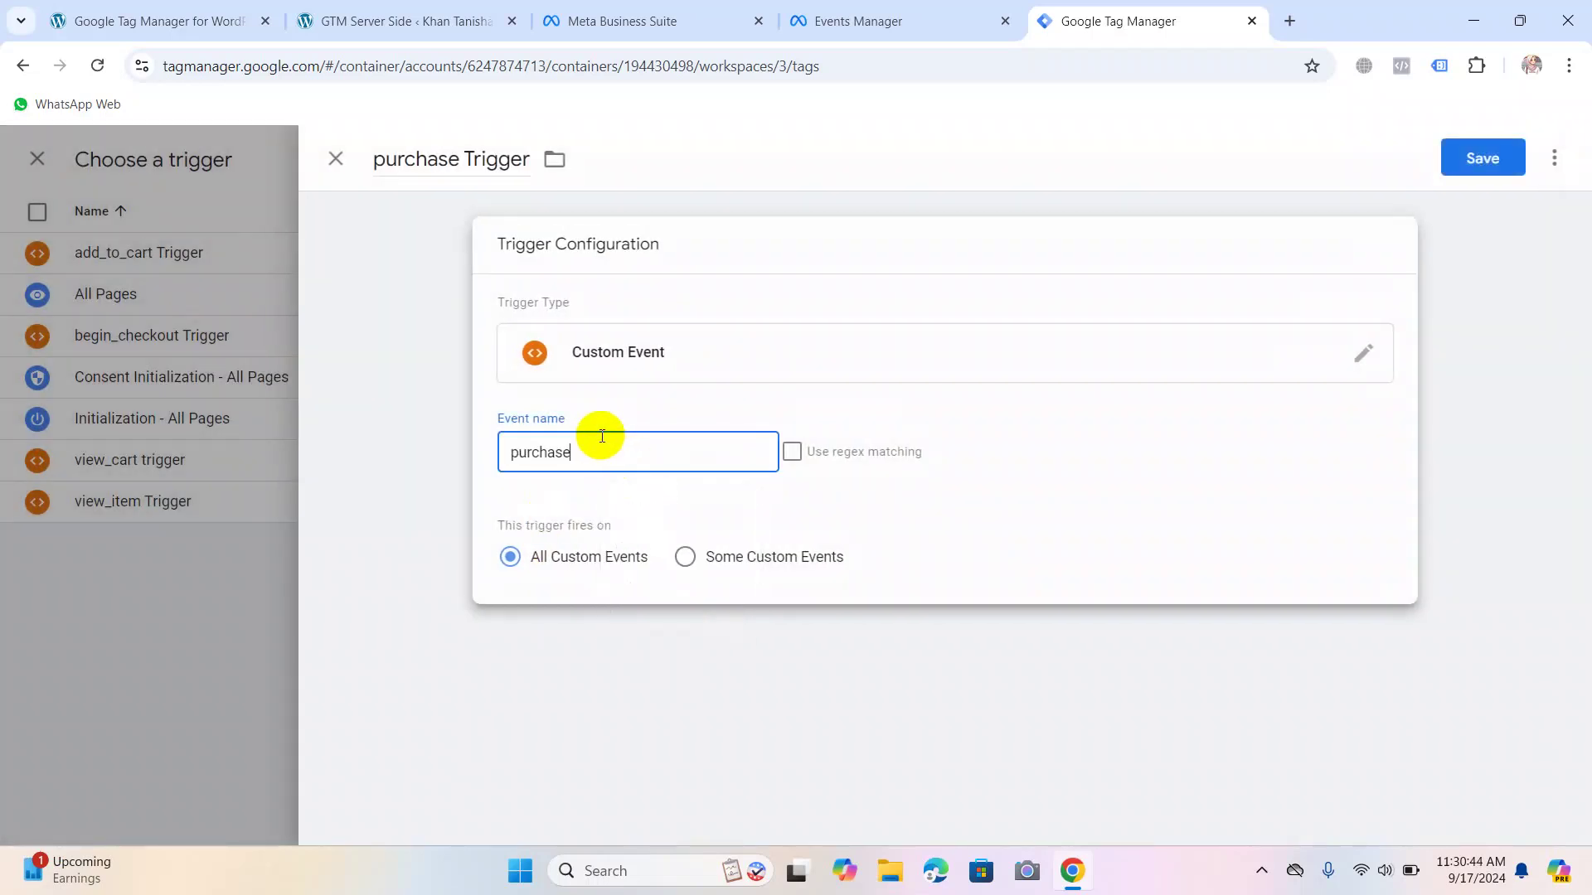
{"action": "left_click", "coordinate": [1480, 160]}
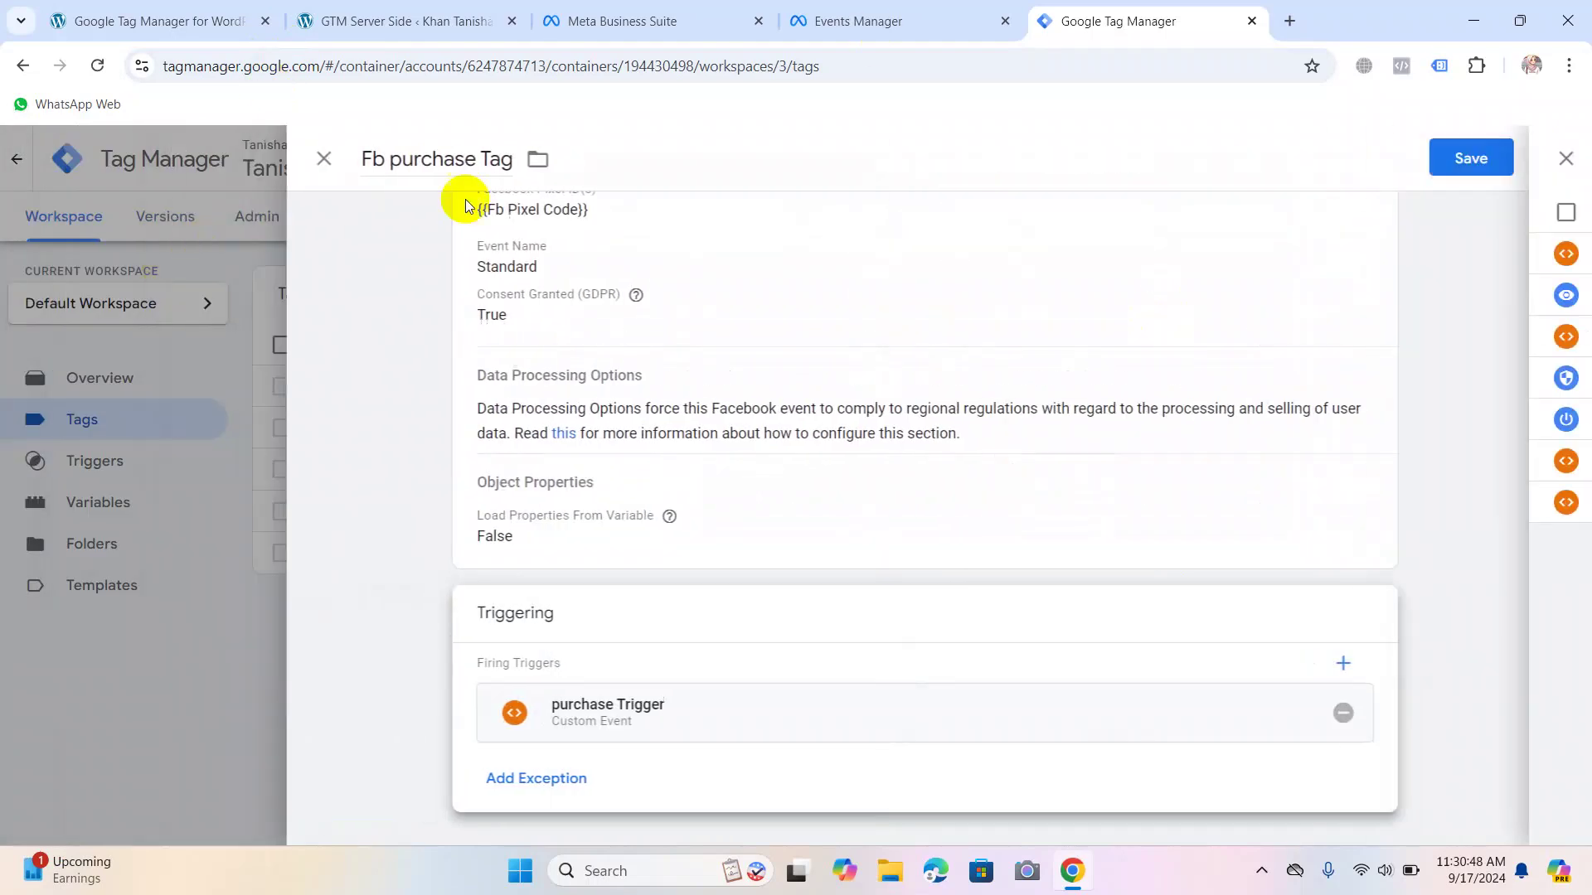
{"action": "left_click", "coordinate": [1493, 156]}
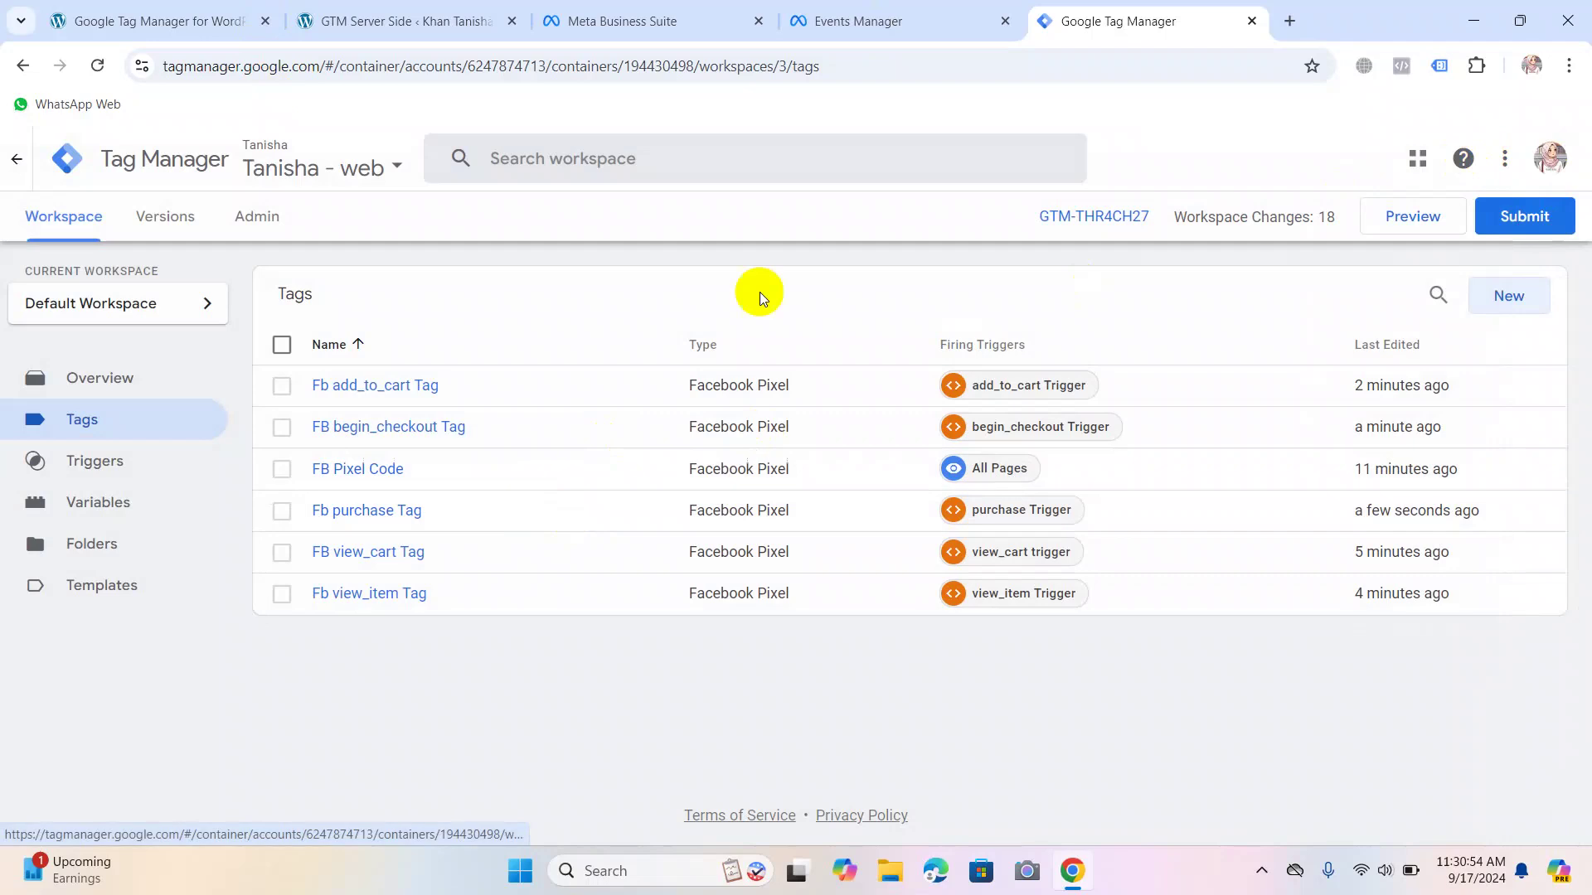
Create another tag named "Fb remove_from_cart Tag" and copy remove_from_cart from its name.
{"action": "left_click", "coordinate": [1504, 296]}
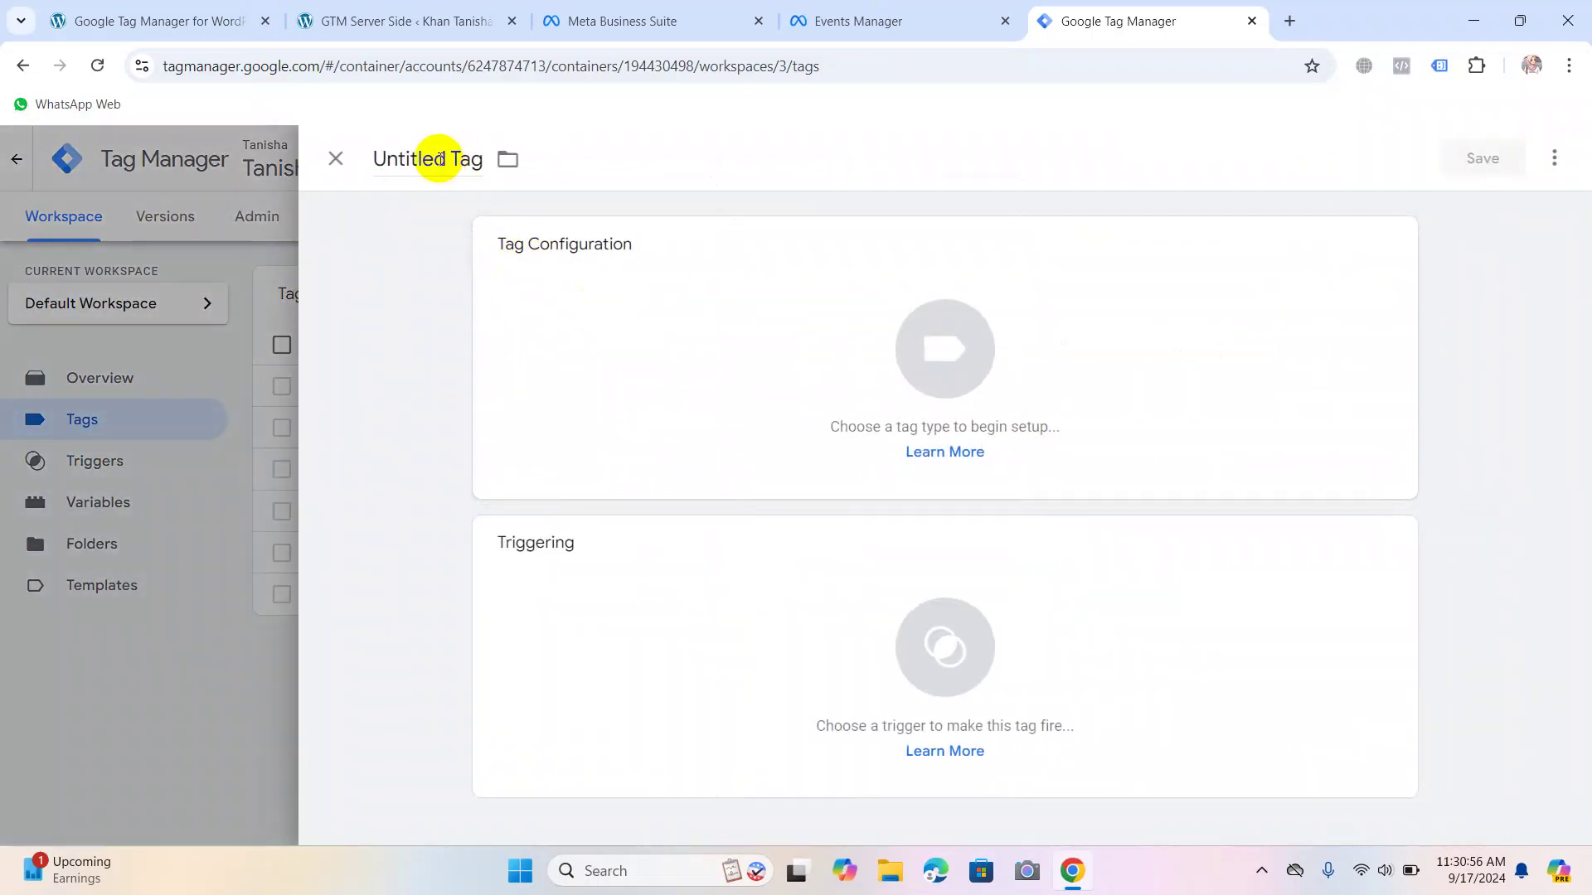
{"action": "left_click_drag", "start_coordinate": [445, 158], "coordinate": [352, 154]}
{"action": "type", "text": "Fb remove_from_"}
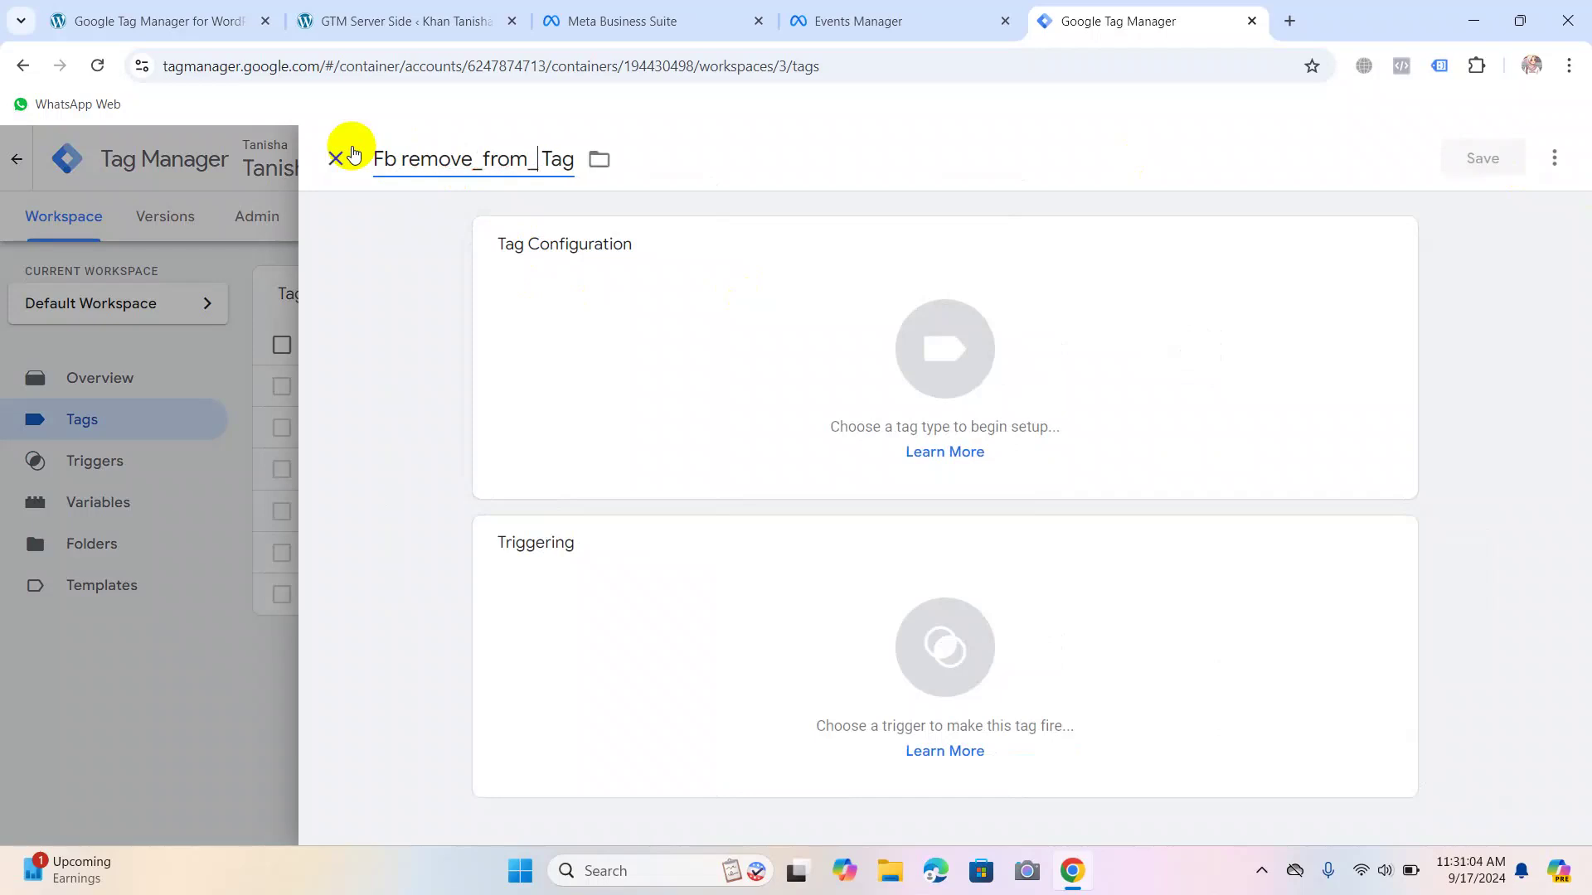
{"action": "type", "text": "cart"}
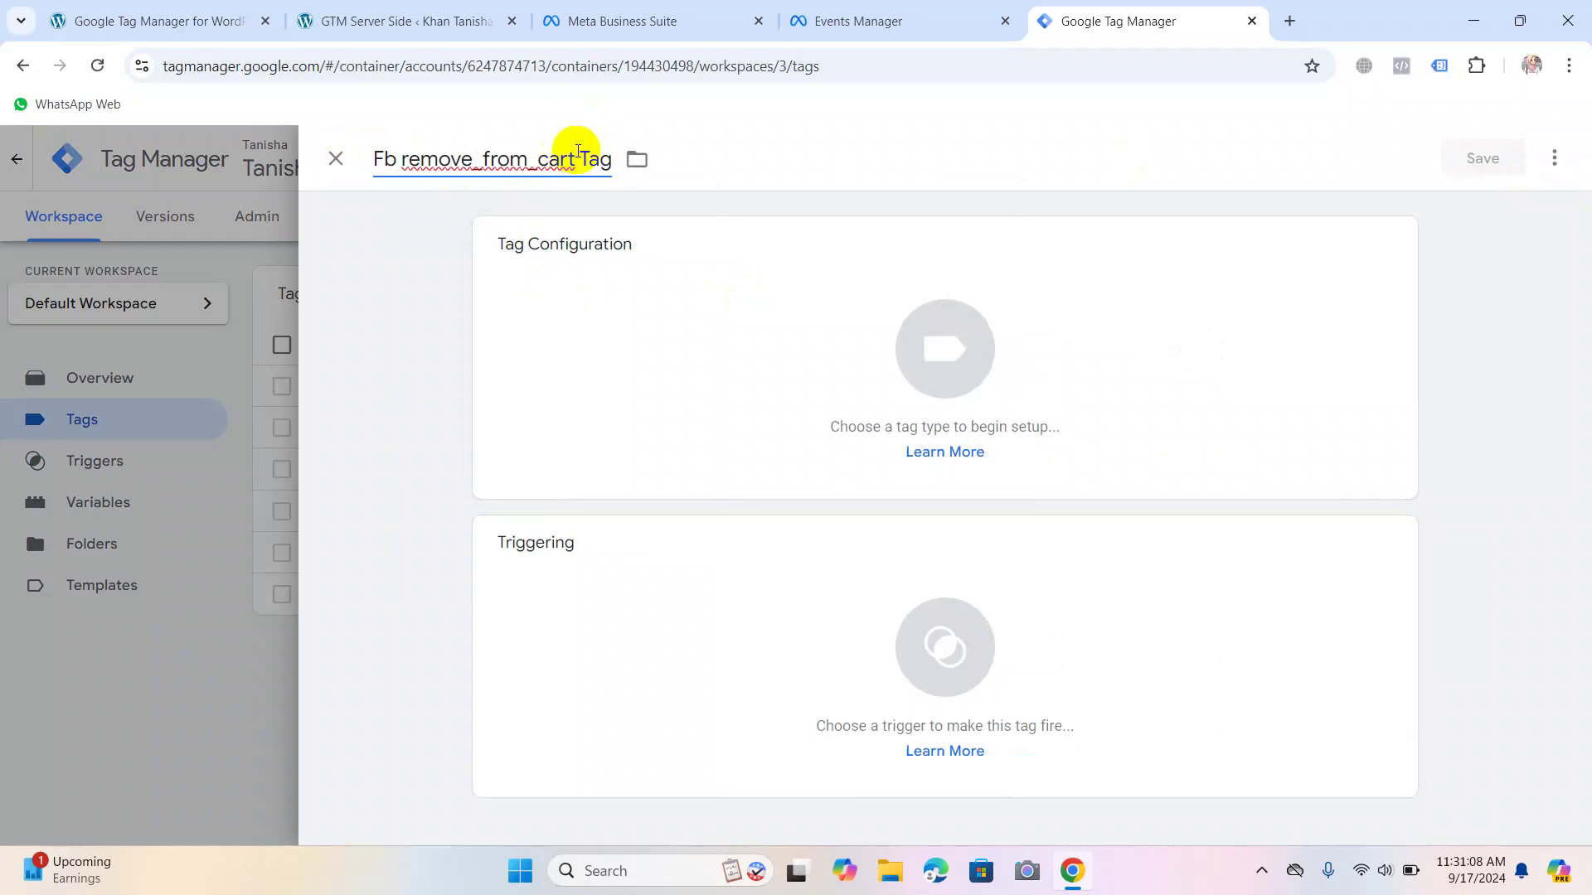
{"action": "left_click_drag", "start_coordinate": [575, 158], "coordinate": [405, 155]}
{"action": "key", "text": "ctrl+c"}
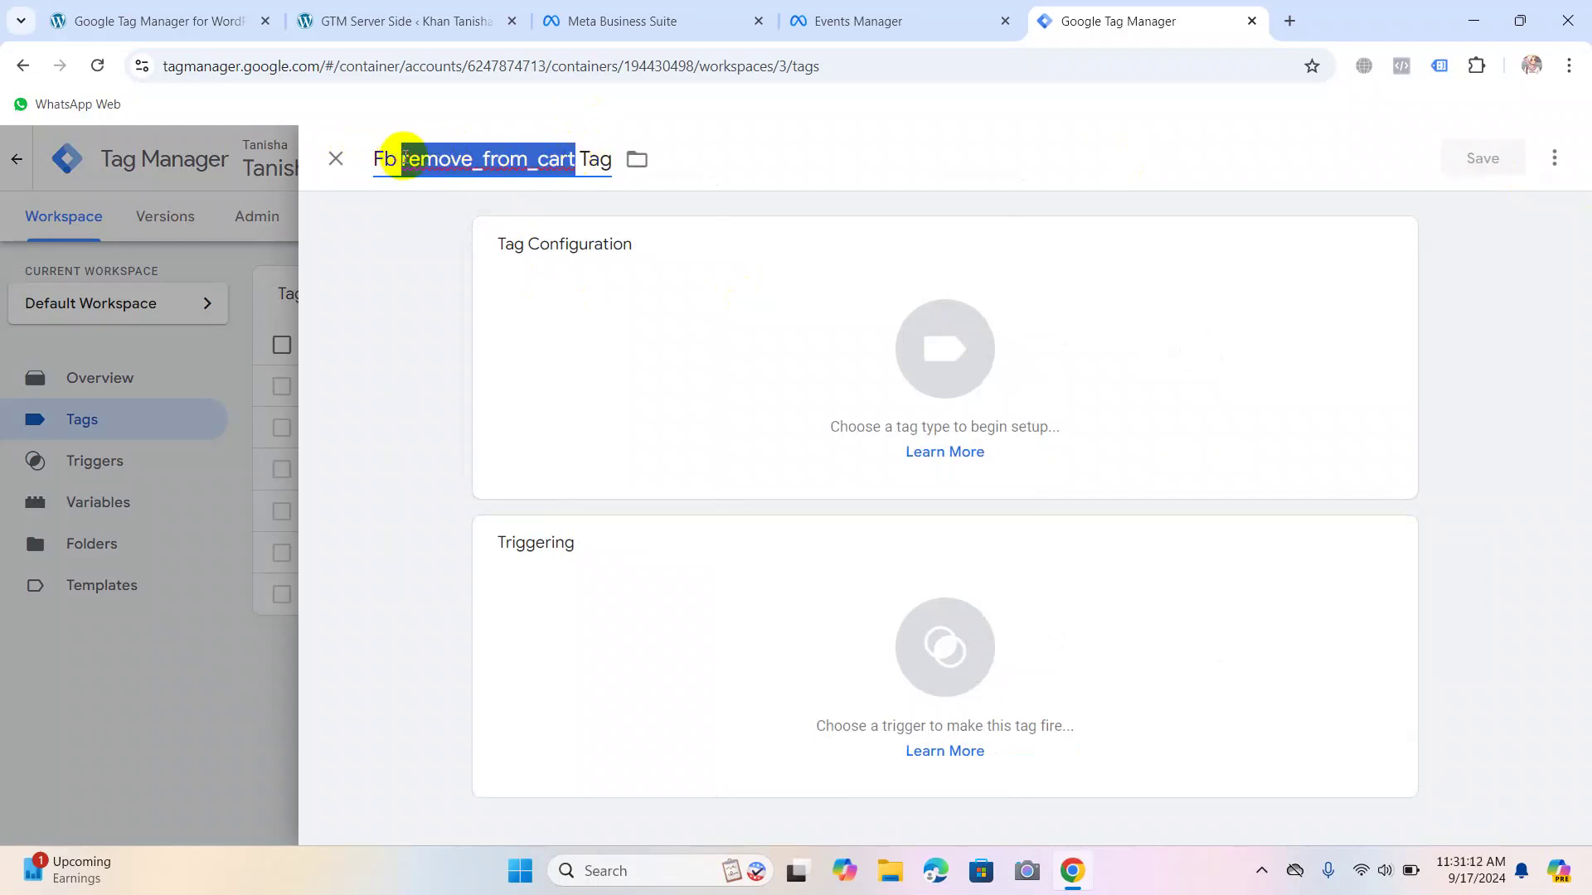
Make the remove_from_cart tag a Facebook Pixel tag with the Fb Pixel Code variable as its pixel ID.
{"action": "left_click", "coordinate": [729, 356]}
{"action": "scroll", "coordinate": [1111, 531], "scroll_direction": "down", "scroll_amount": 5}
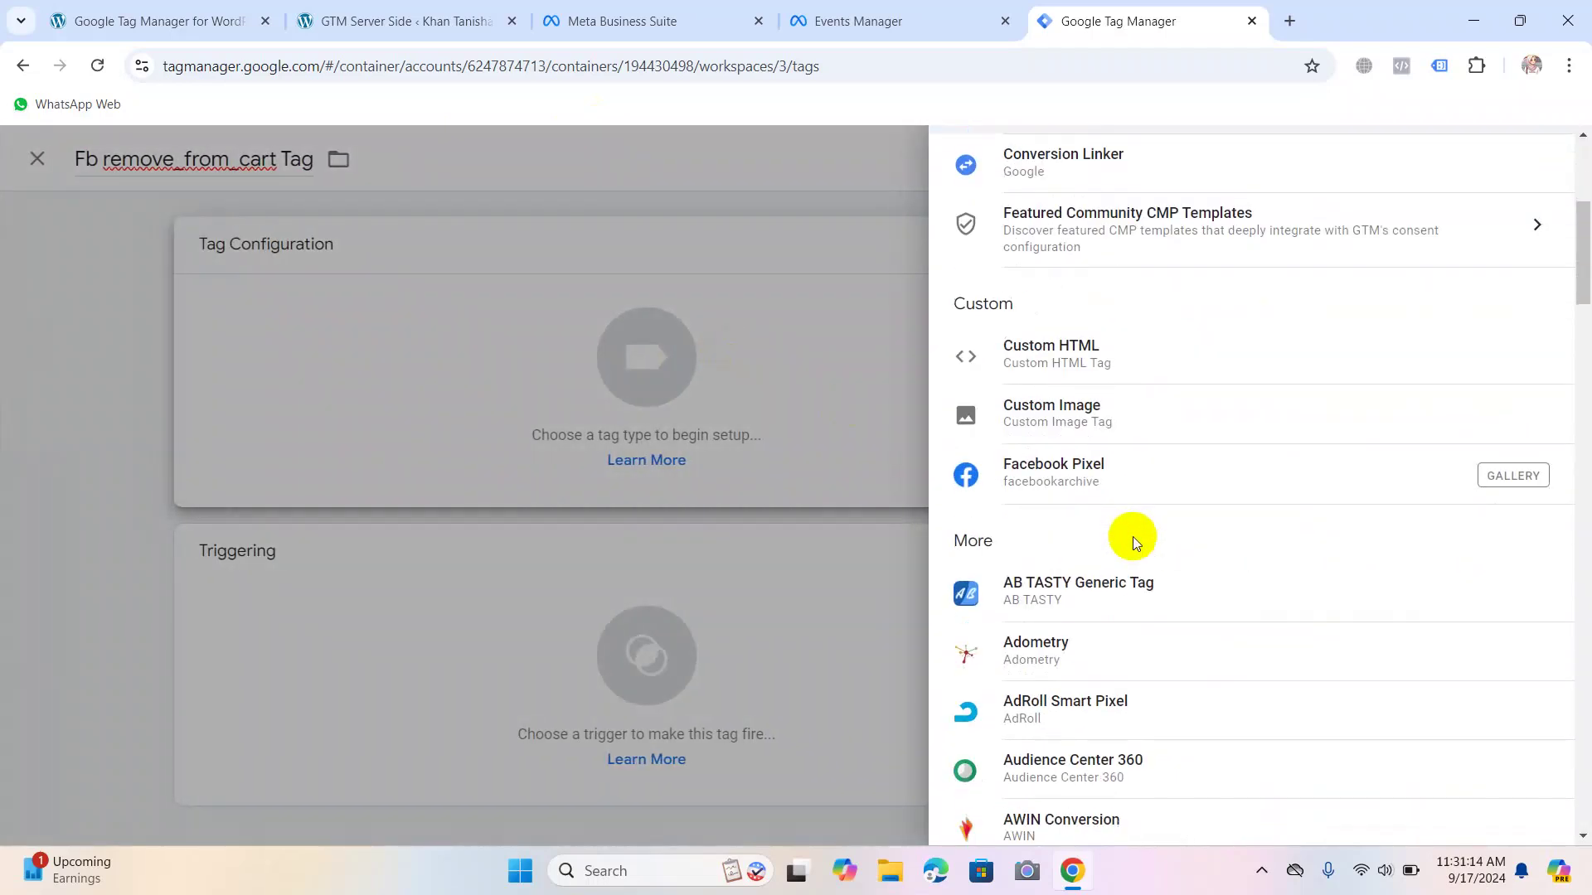
{"action": "left_click", "coordinate": [1083, 488]}
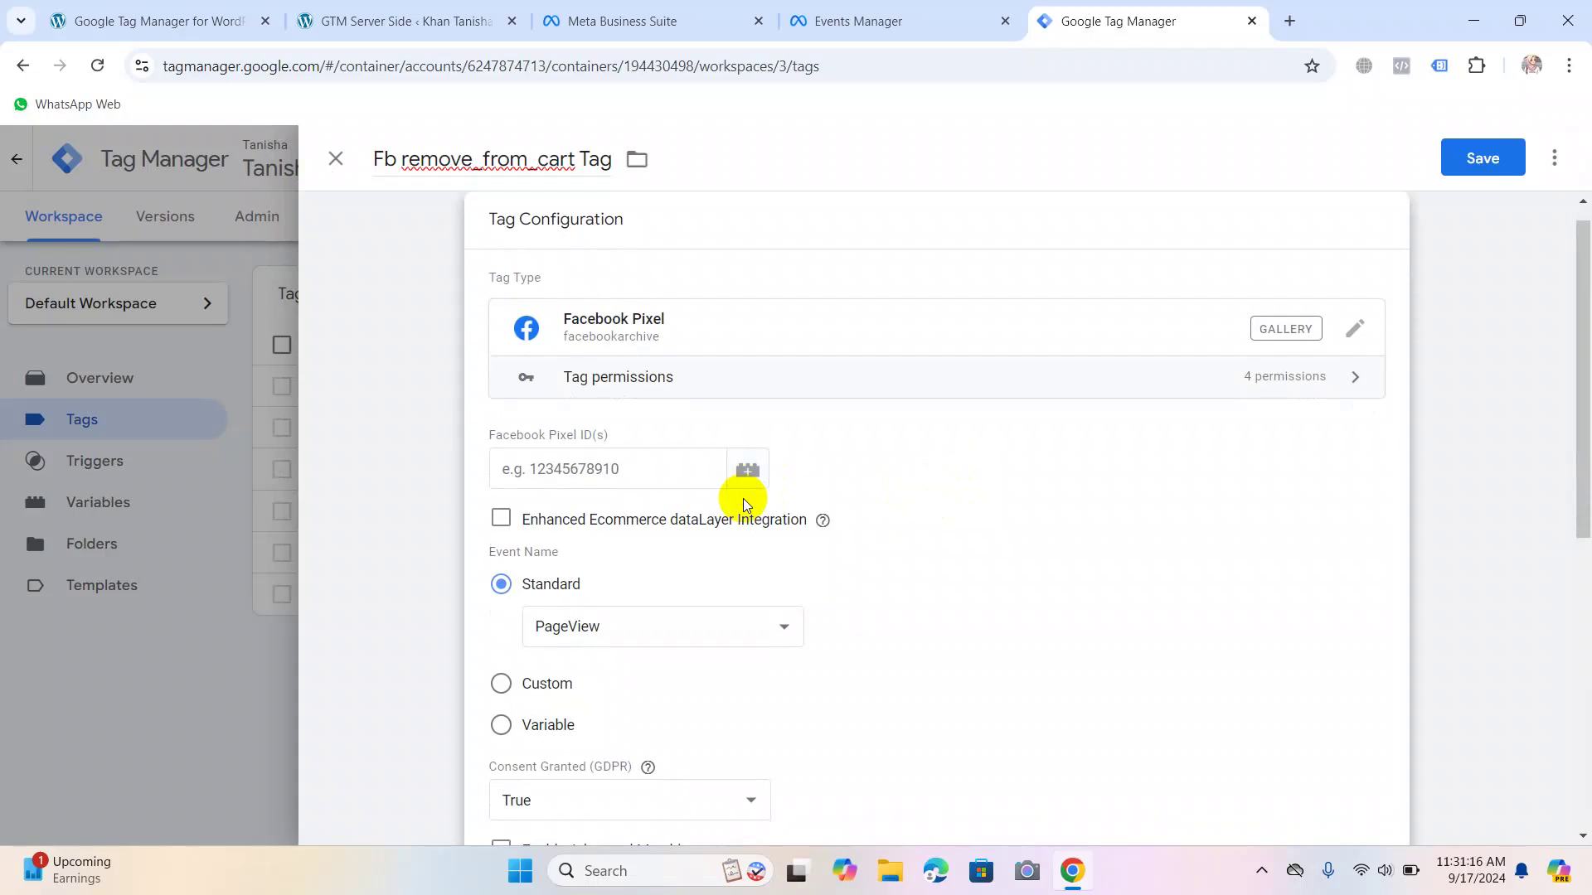
{"action": "left_click", "coordinate": [749, 471]}
{"action": "left_click", "coordinate": [455, 297]}
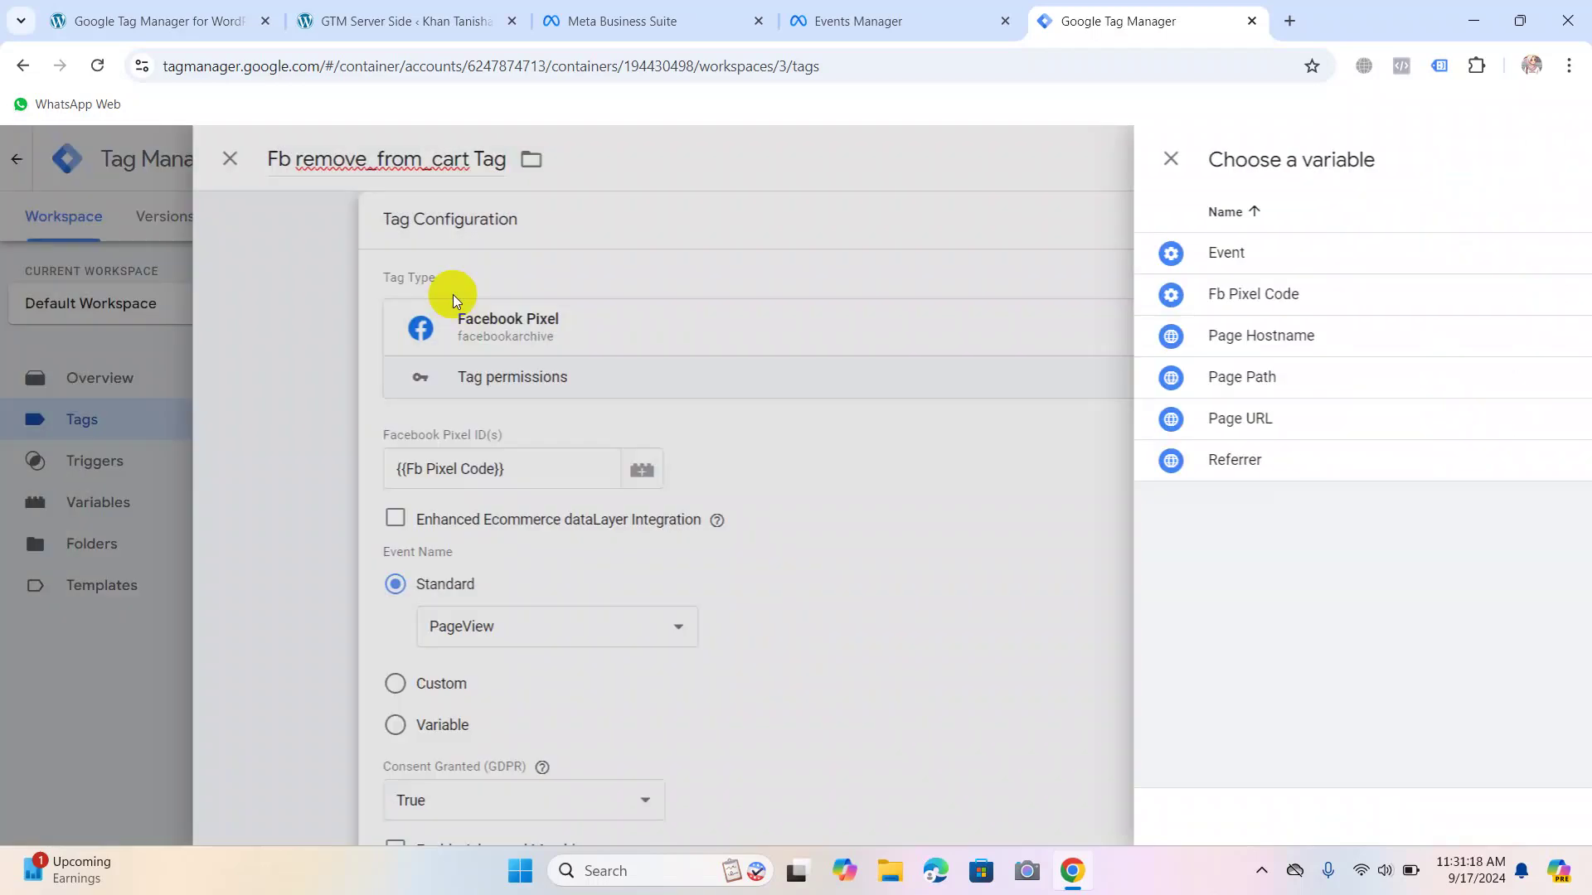
Add a new trigger to the remove_from_cart tag and name it "remove_from_cart Trigger".
{"action": "scroll", "coordinate": [723, 574], "scroll_direction": "down", "scroll_amount": 6}
{"action": "left_click", "coordinate": [688, 700]}
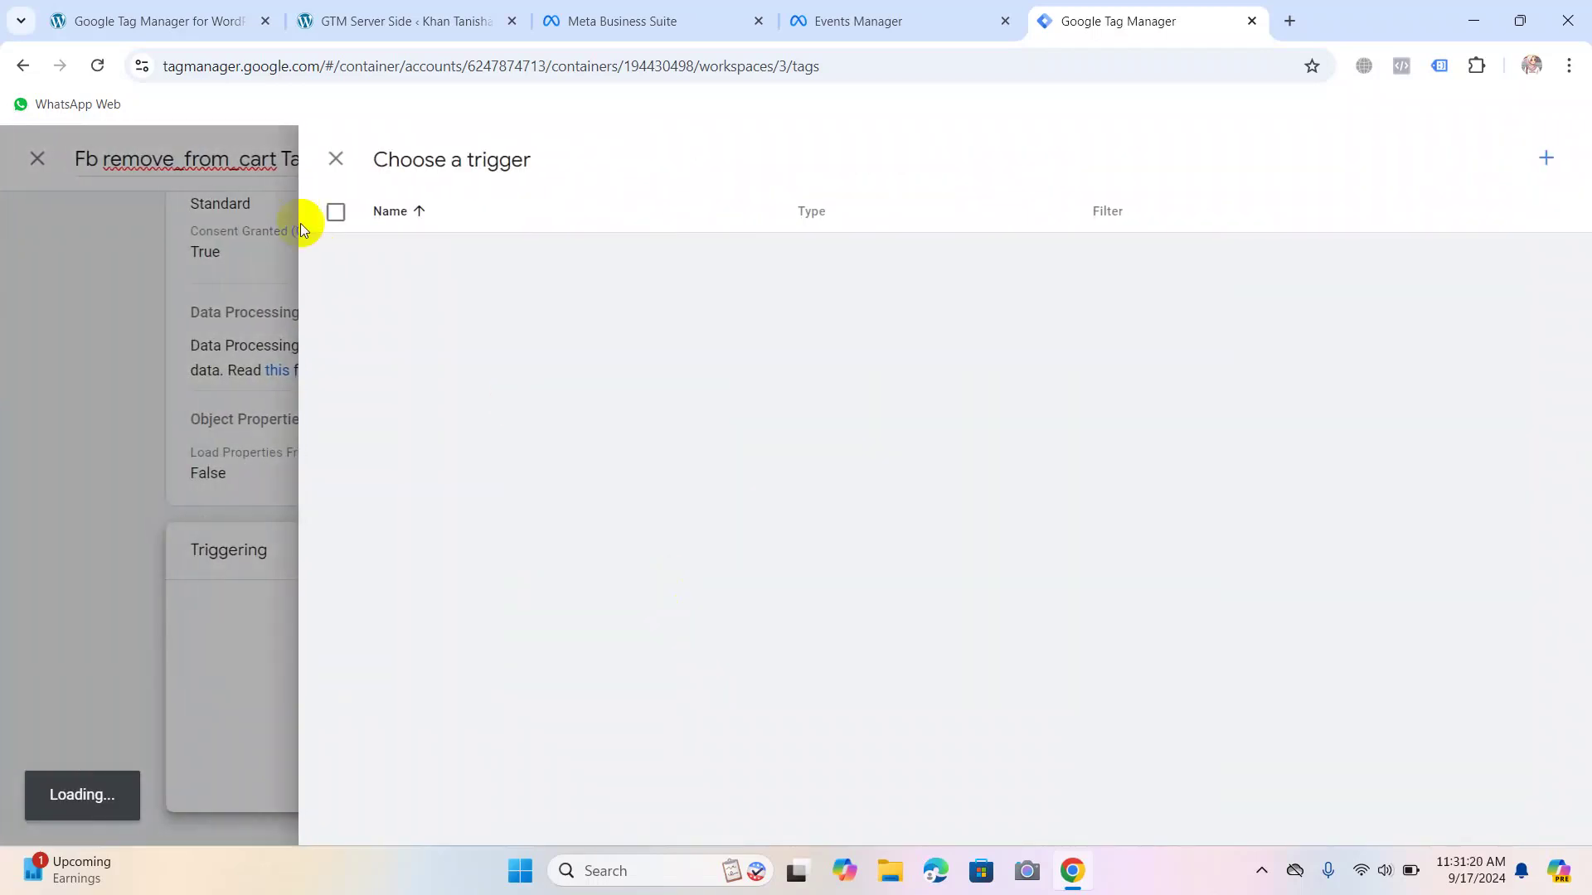
{"action": "left_click", "coordinate": [1547, 157]}
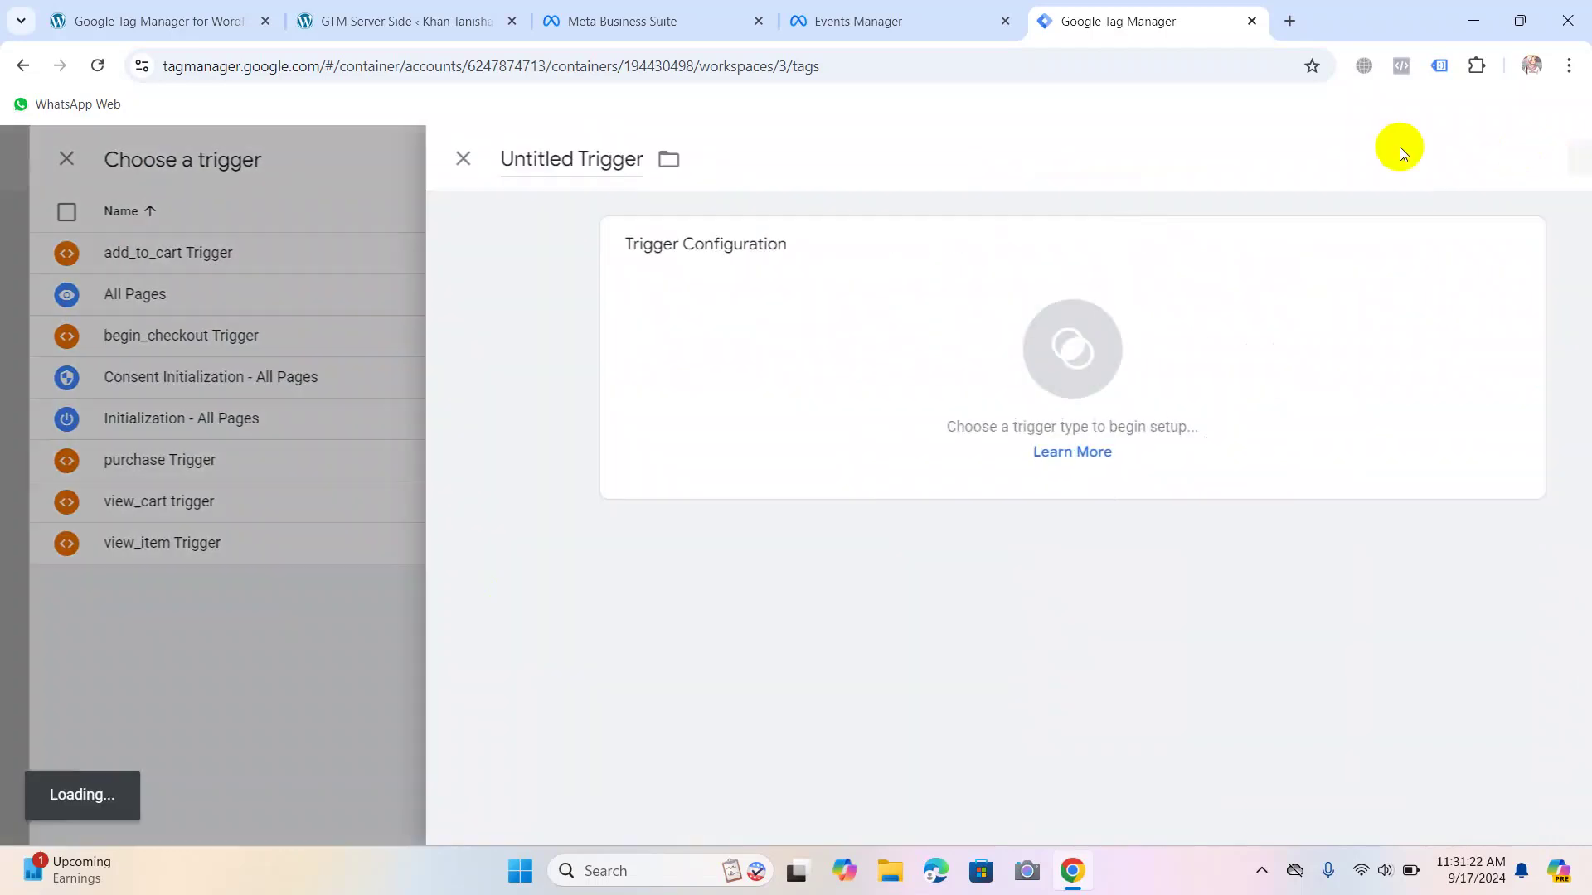
{"action": "double_click", "coordinate": [434, 160]}
{"action": "type", "text": "remove_from_cart"}
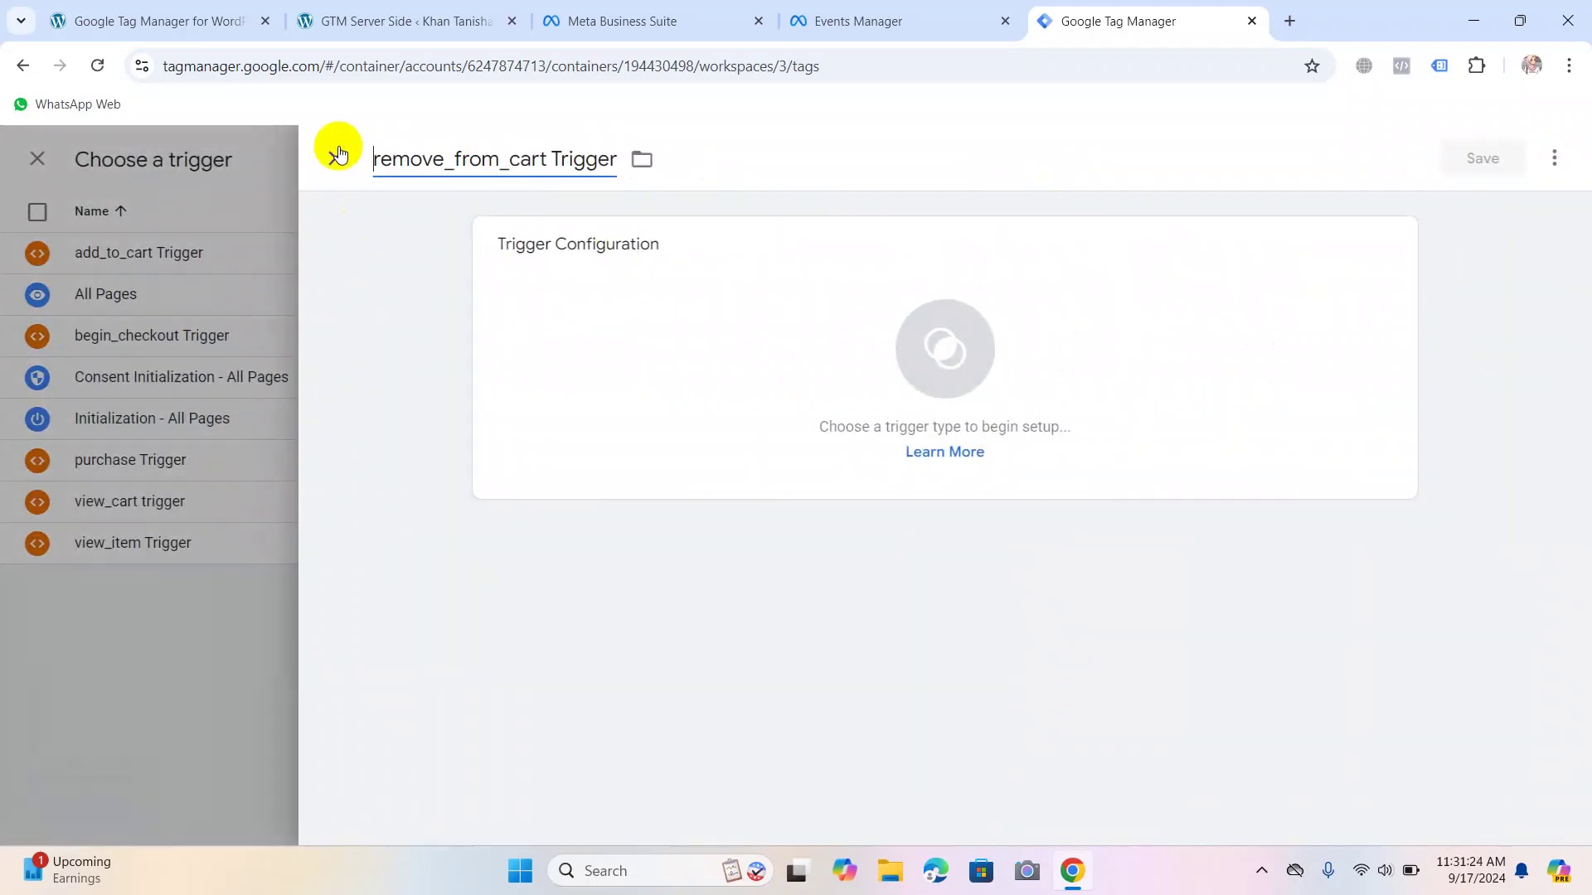
Configure the trigger as a Custom Event with event name remove_from_cart, and save both the trigger and the tag.
{"action": "left_click", "coordinate": [748, 356]}
{"action": "scroll", "coordinate": [1048, 576], "scroll_direction": "down", "scroll_amount": 6}
{"action": "left_click", "coordinate": [1061, 585]}
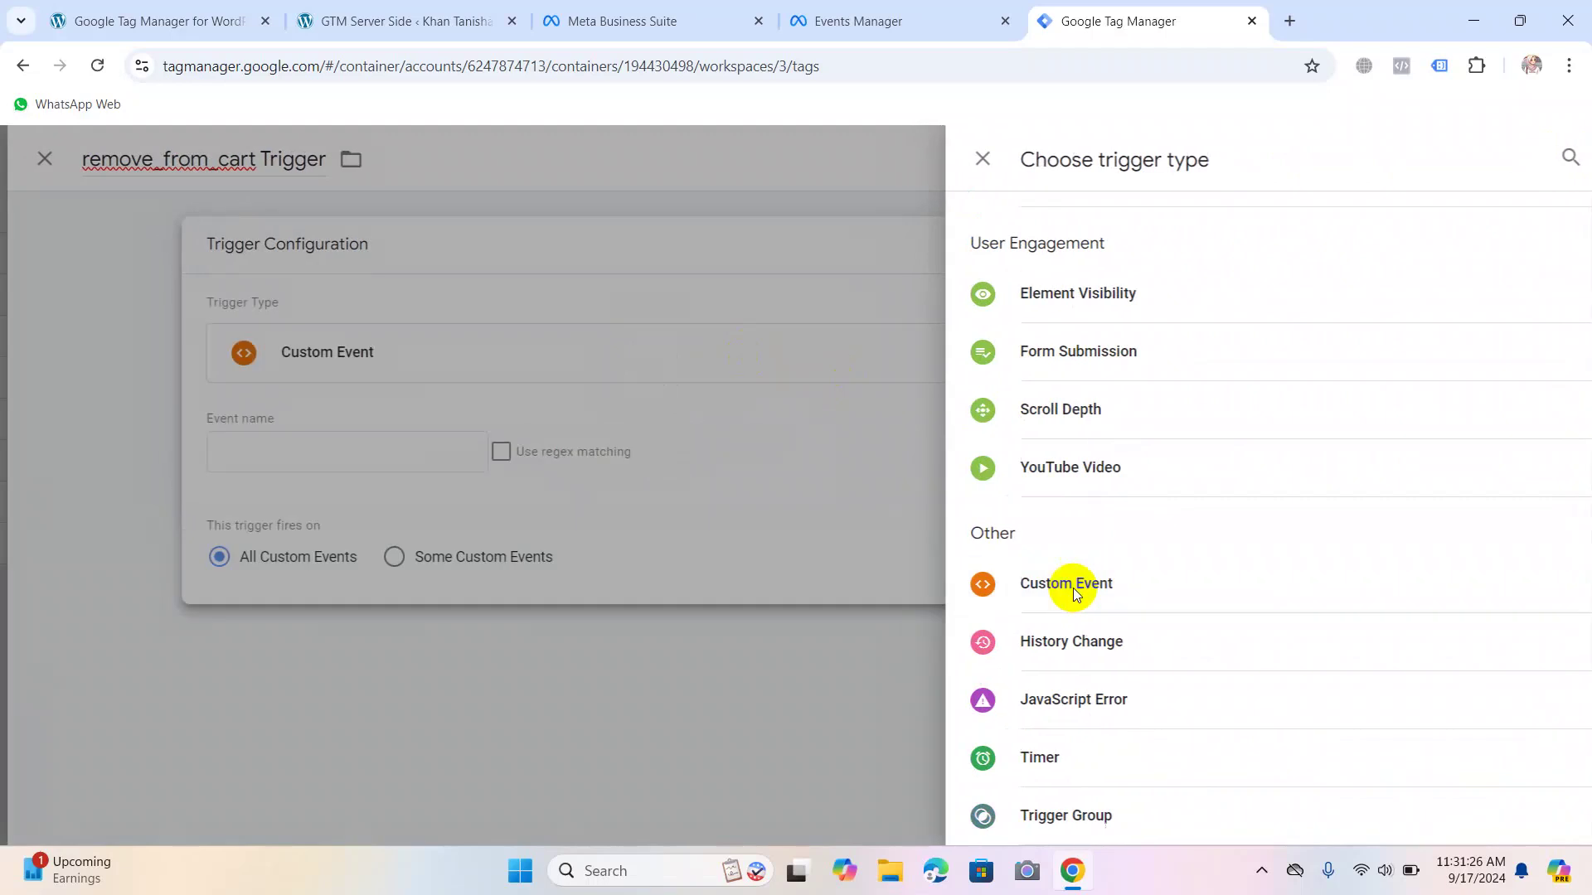
{"action": "left_click", "coordinate": [621, 447]}
{"action": "key", "text": "ctrl+v"}
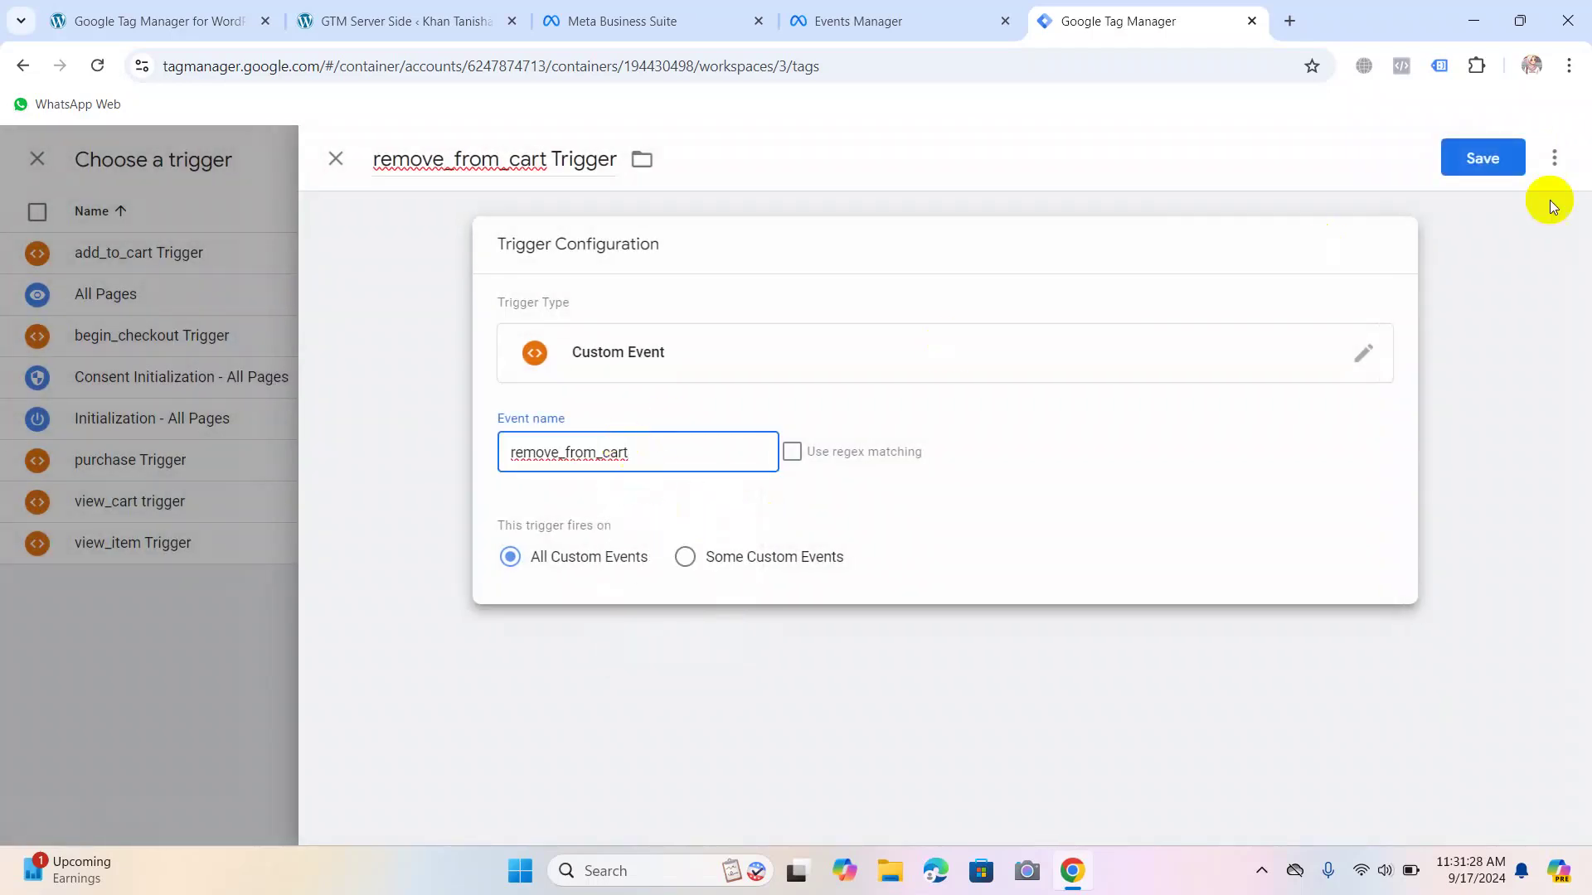
{"action": "left_click", "coordinate": [1484, 154]}
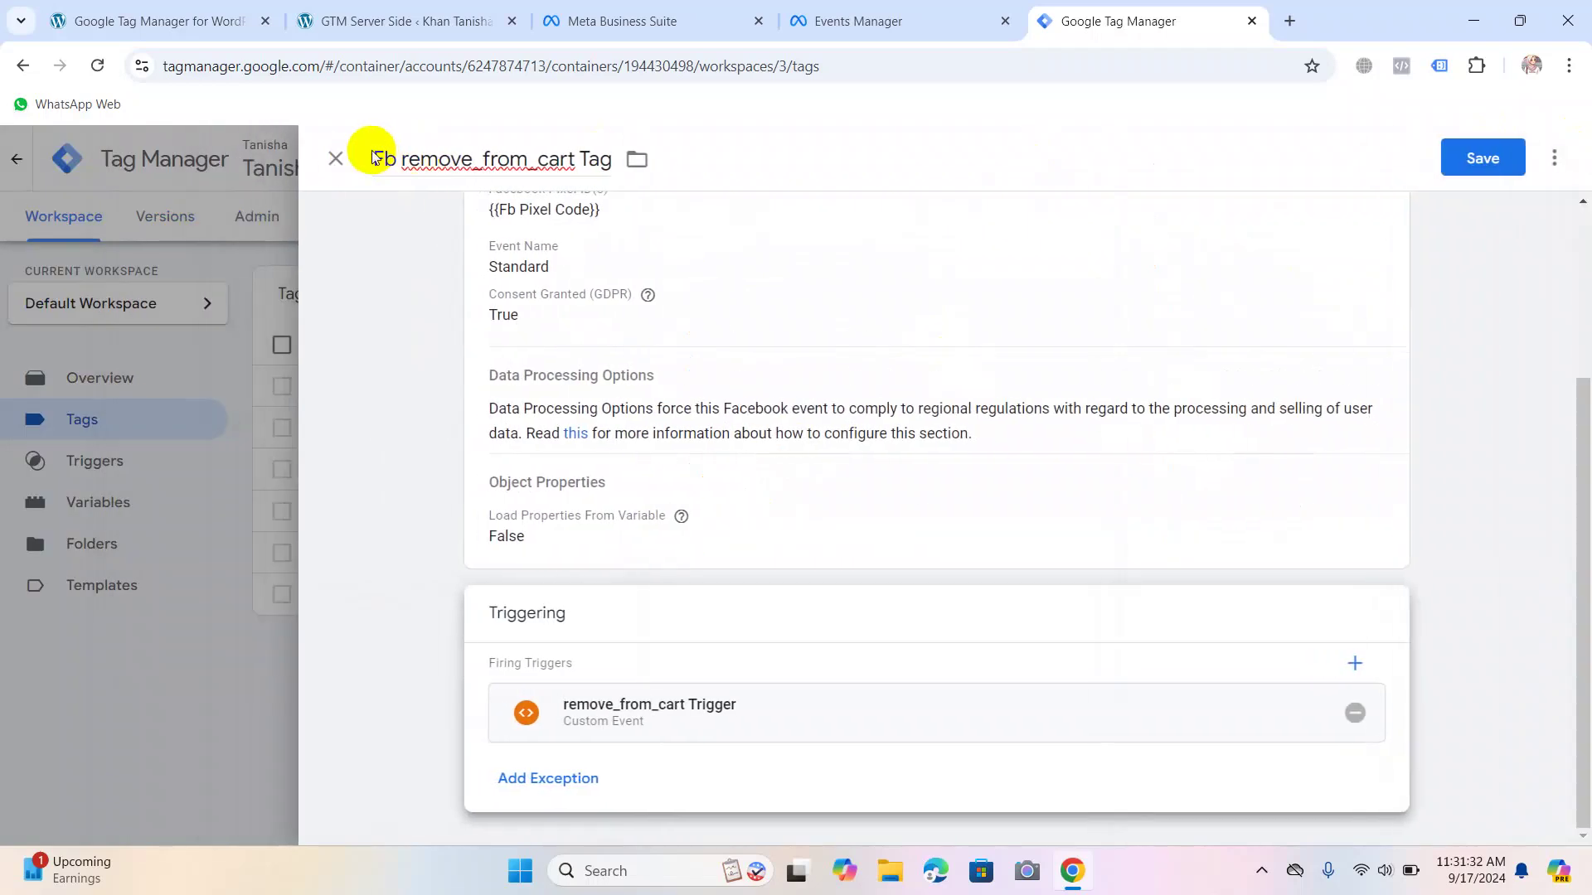
{"action": "left_click", "coordinate": [1469, 166]}
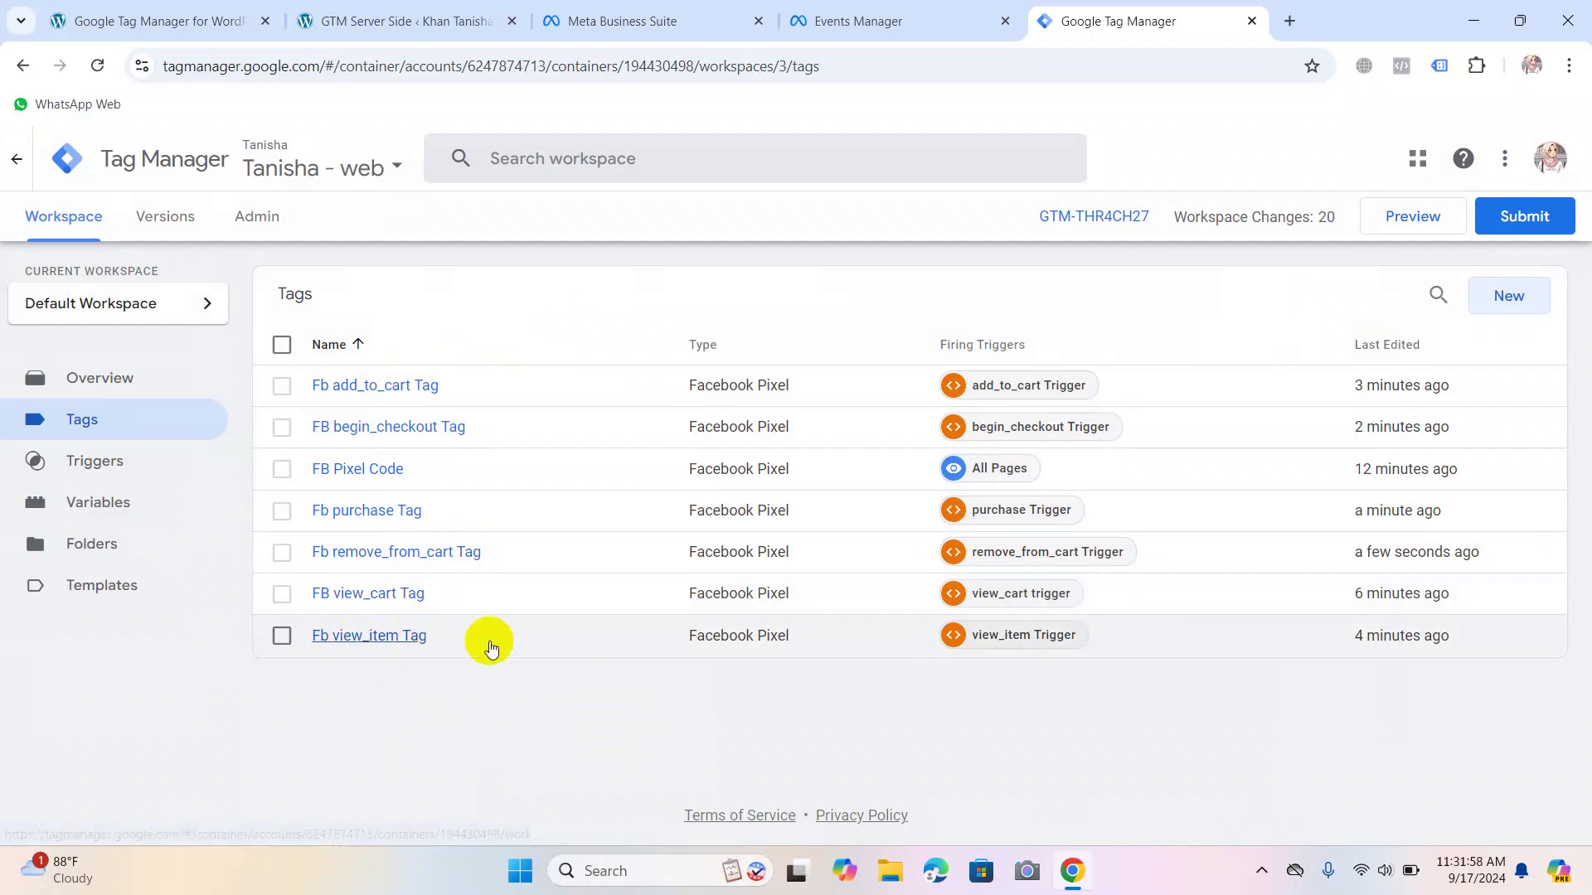
Open the Fb add_to_cart Tag and abandon its workspace changes to discard the tag.
{"action": "left_click", "coordinate": [357, 395]}
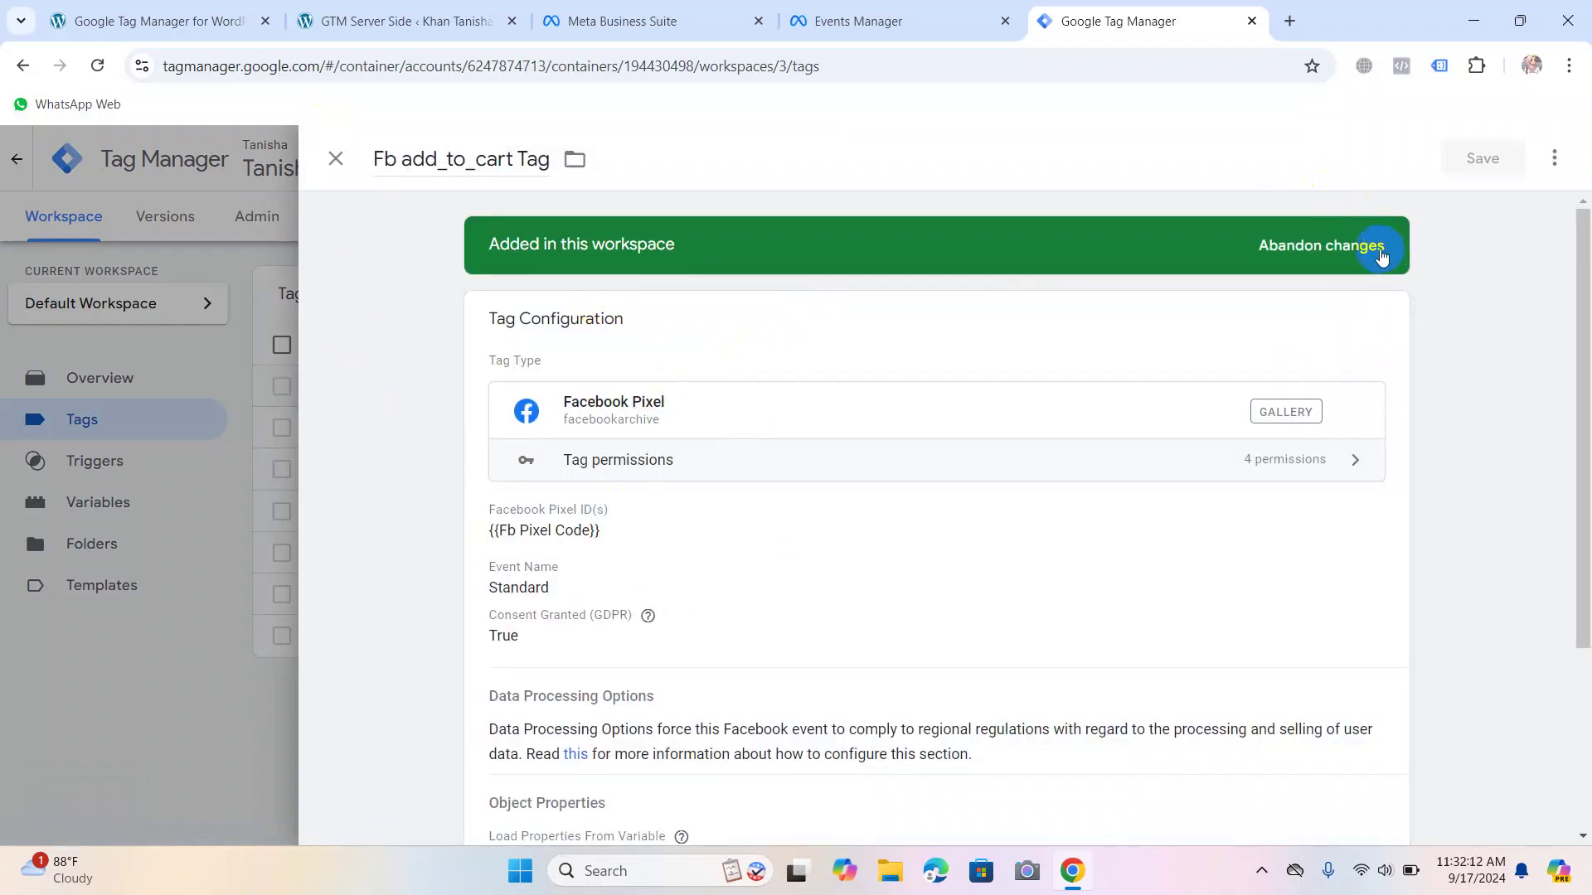
{"action": "left_click", "coordinate": [1381, 248]}
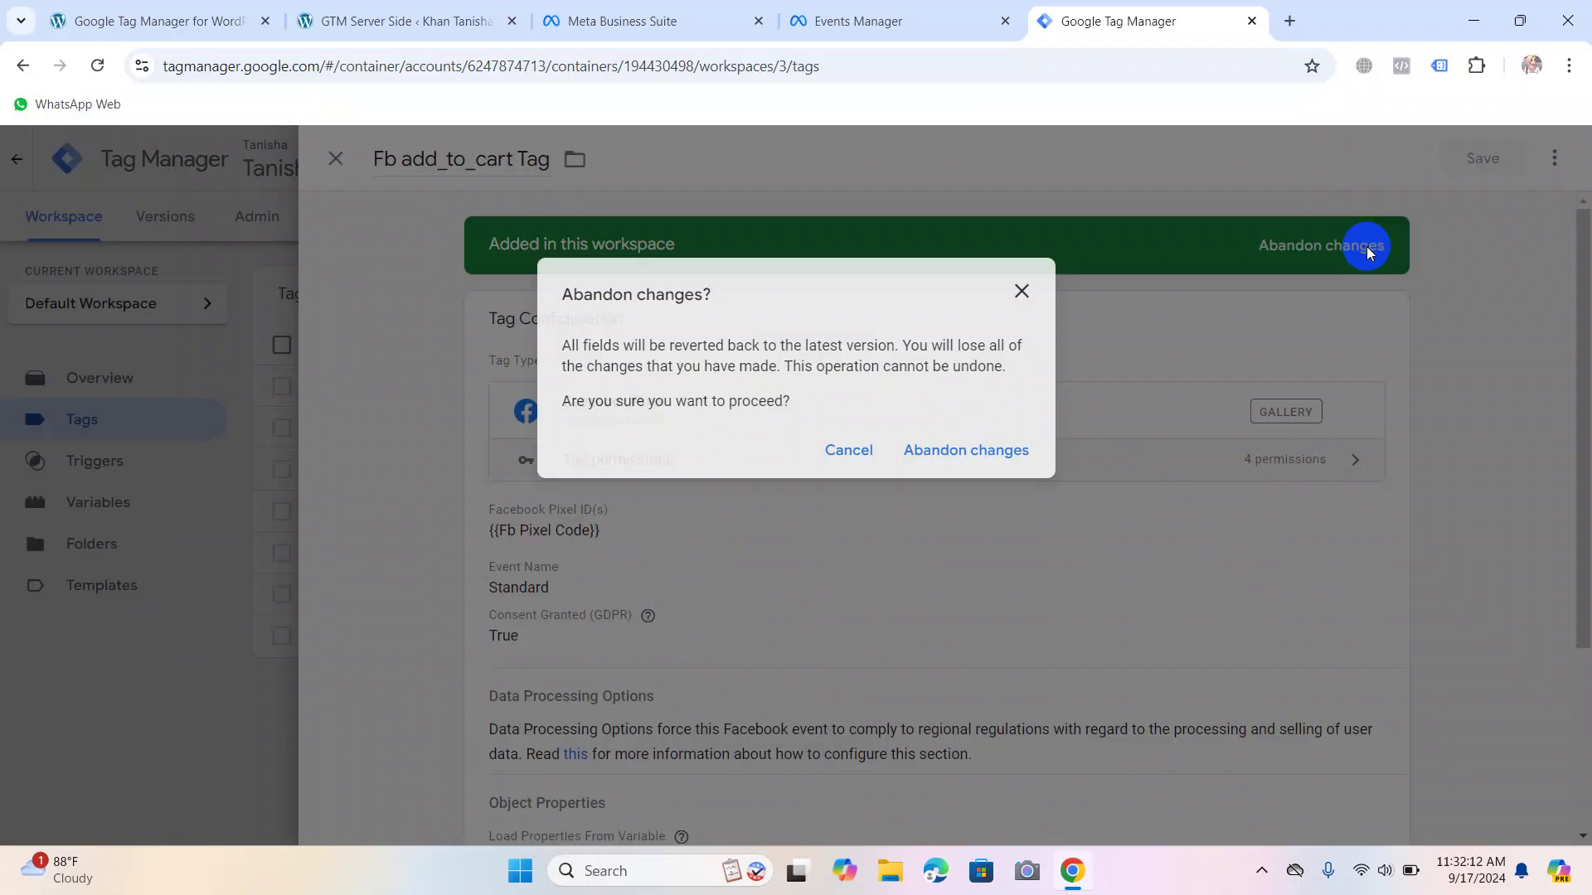
{"action": "left_click", "coordinate": [939, 451]}
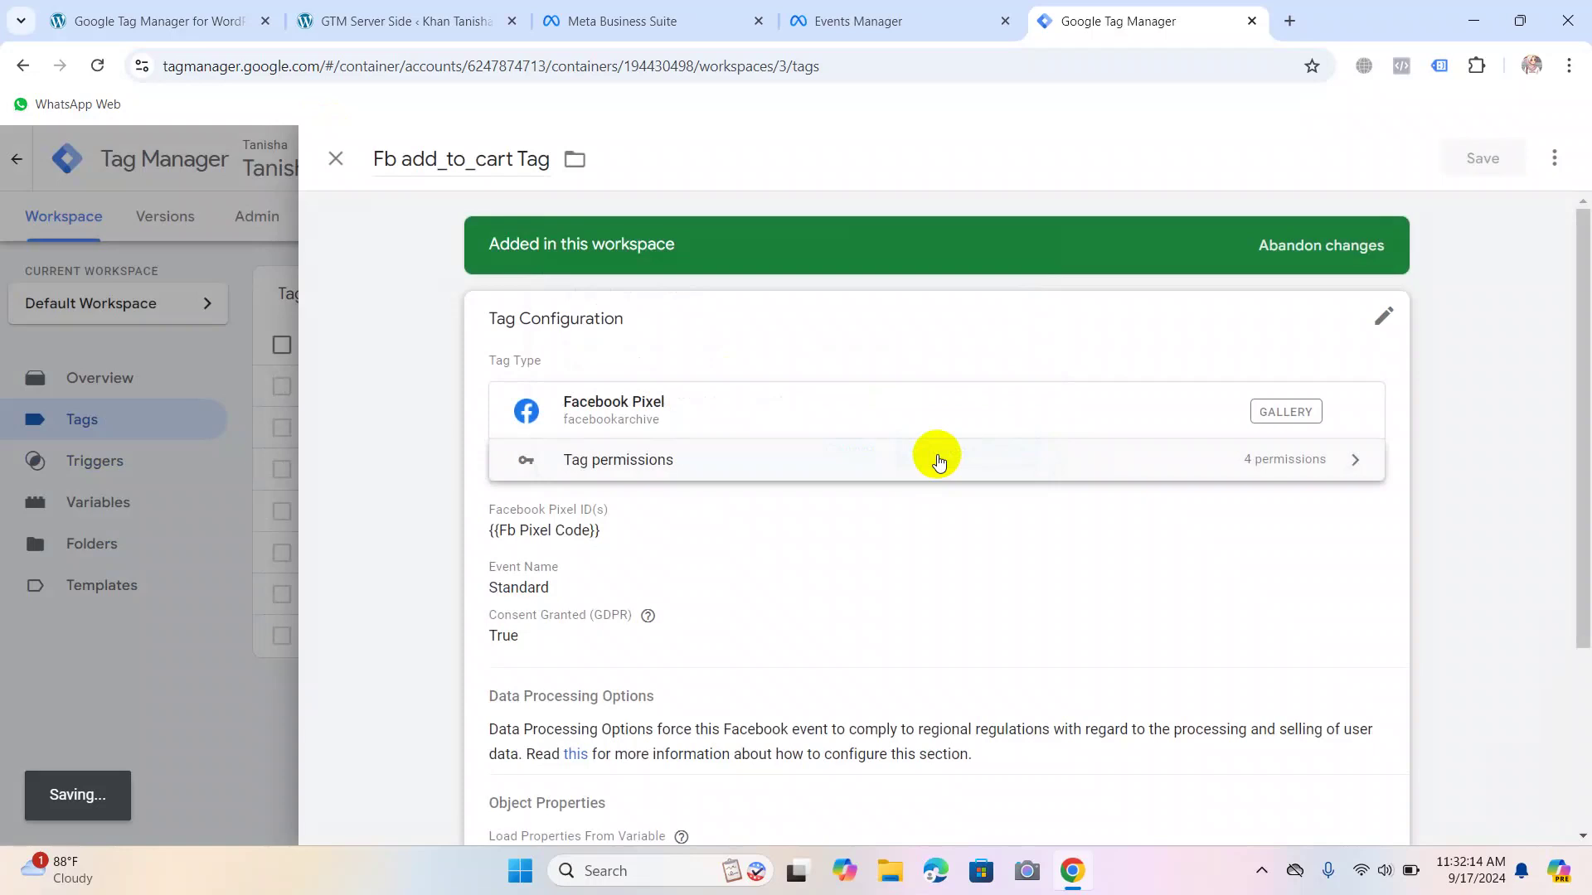
{"action": "scroll", "coordinate": [851, 504], "scroll_direction": "down", "scroll_amount": 3}
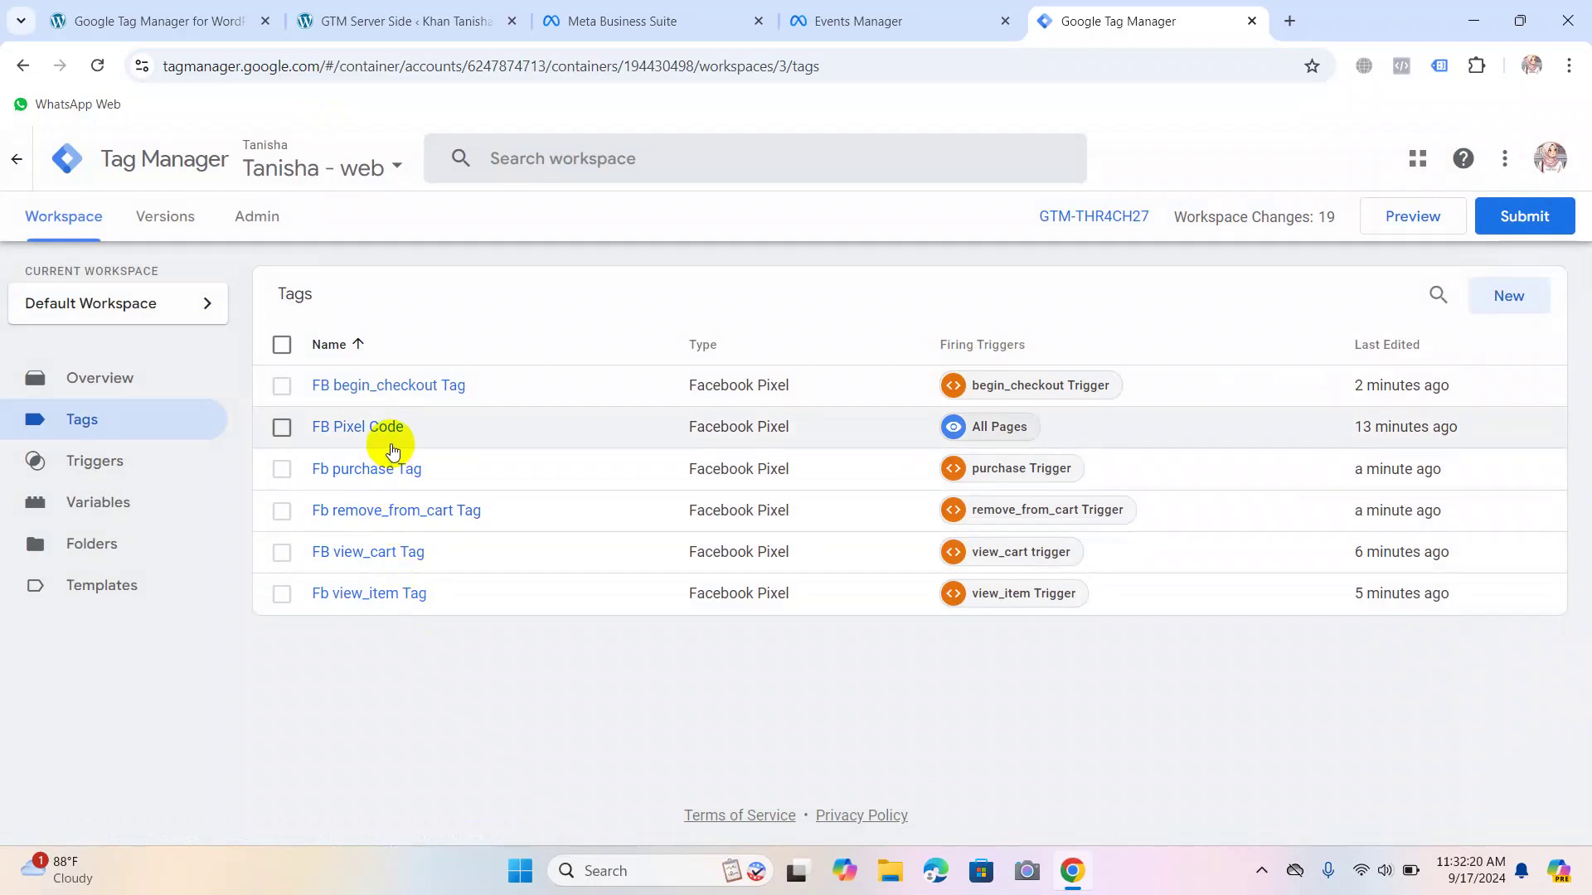
Create a new tag named "Fb add_to_cart Tag".
{"action": "left_click", "coordinate": [1507, 296]}
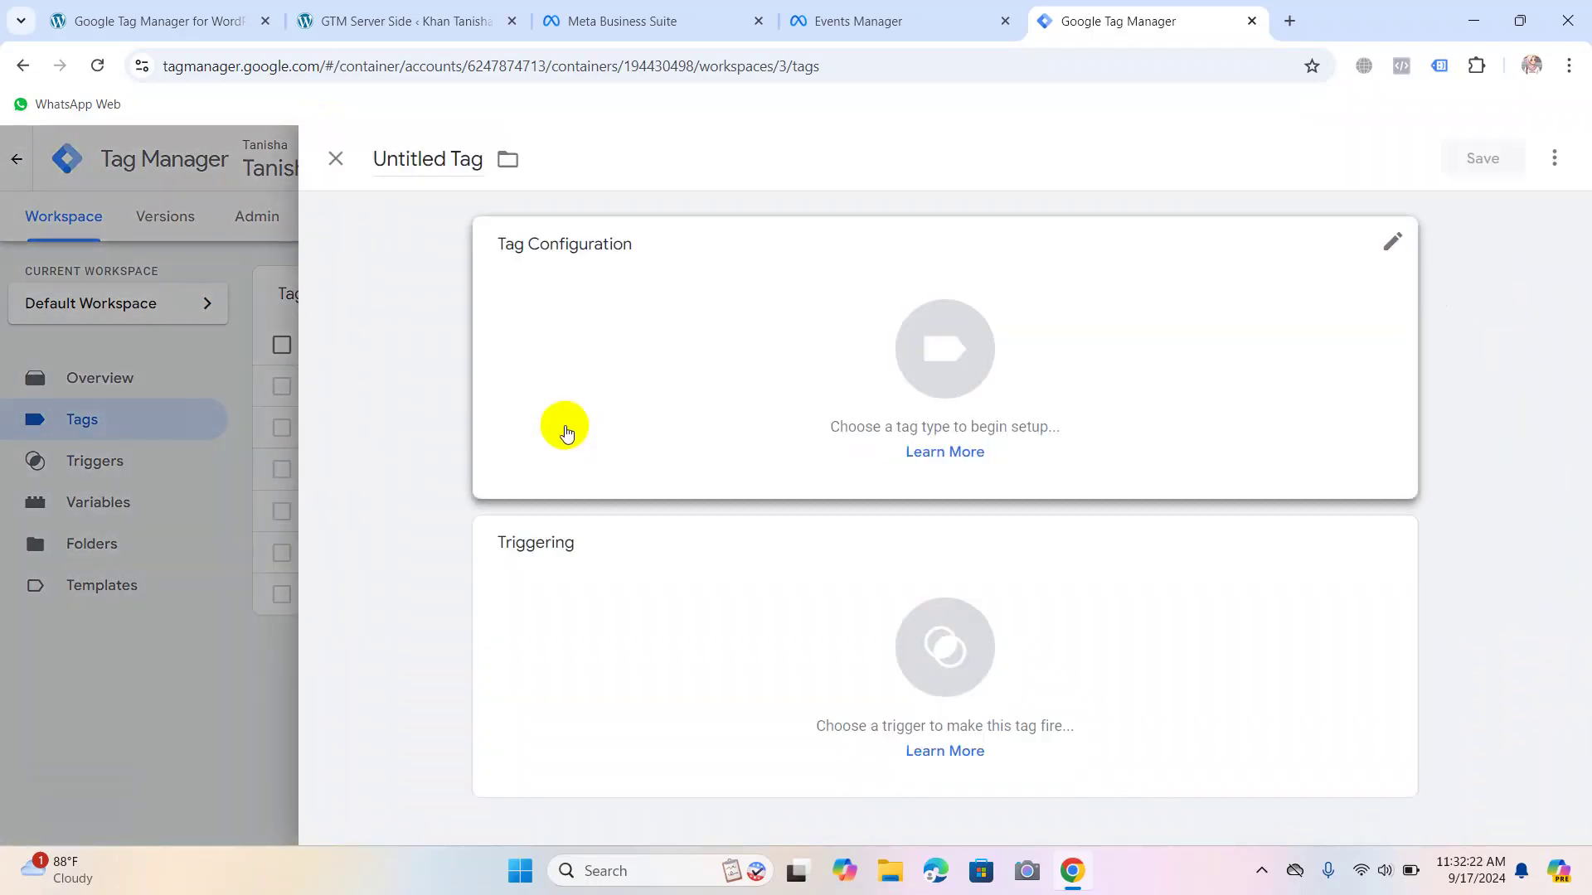
{"action": "left_click_drag", "start_coordinate": [445, 158], "coordinate": [383, 159]}
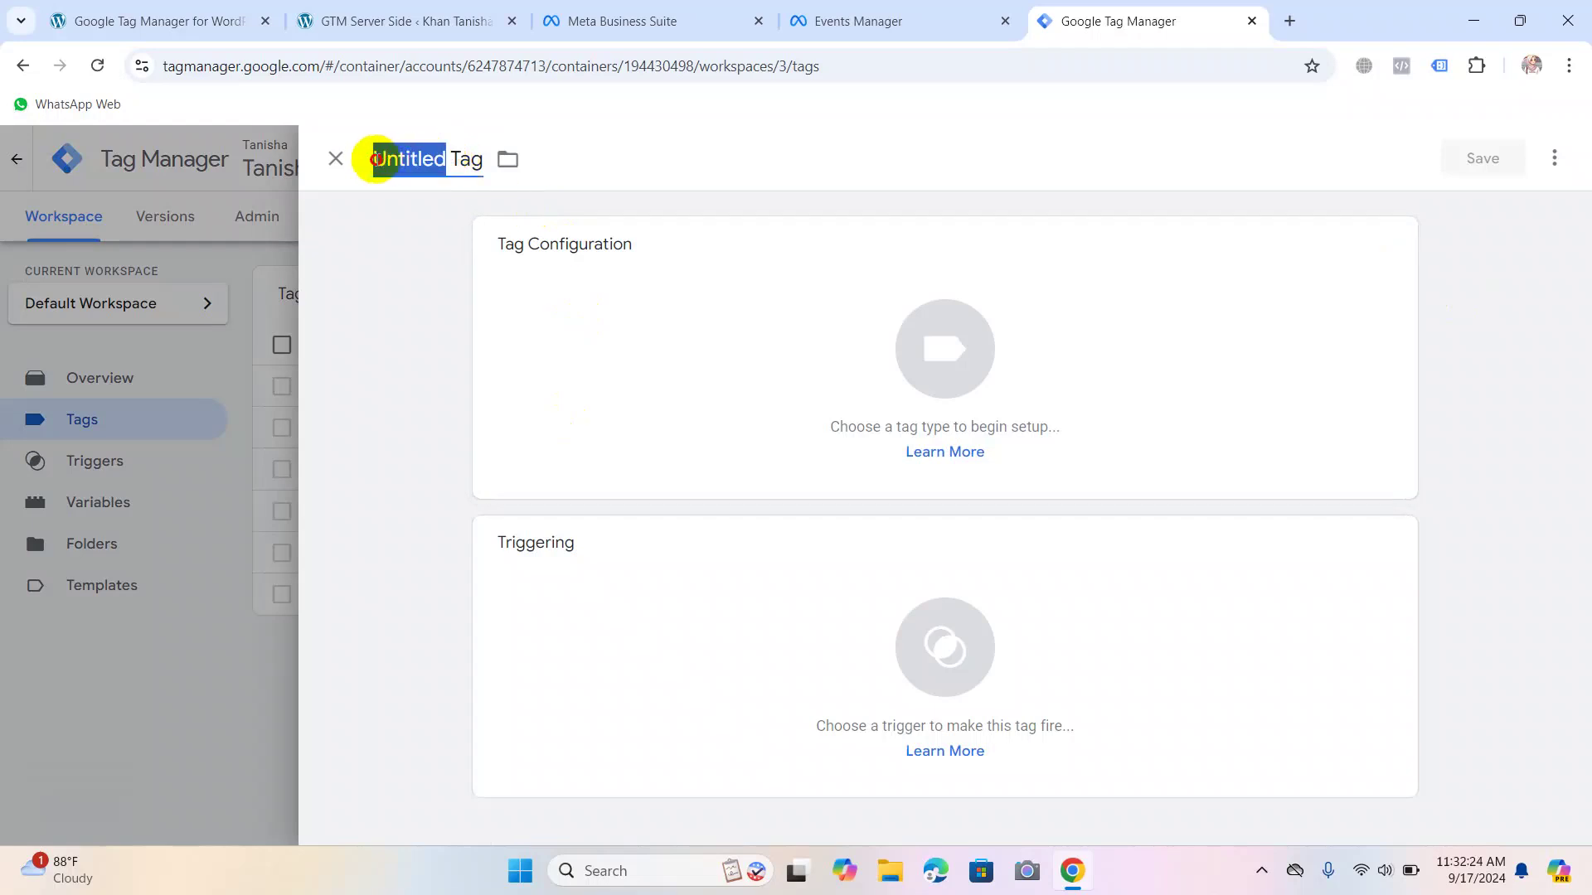
{"action": "type", "text": "Fb add_to_car"}
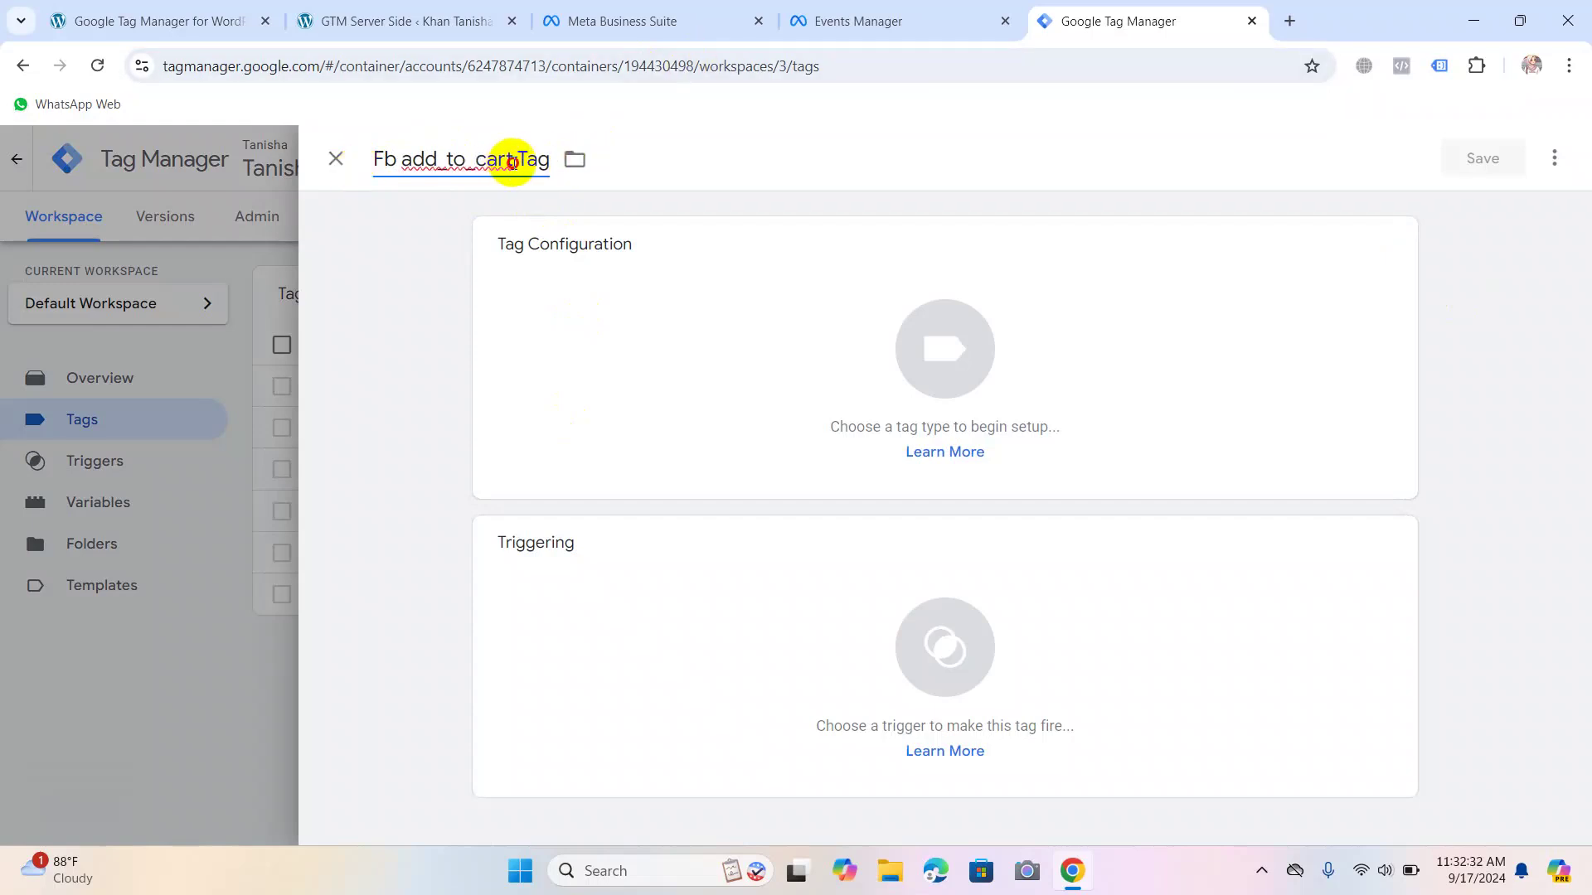
{"action": "left_click_drag", "start_coordinate": [512, 161], "coordinate": [404, 157]}
Make the add_to_cart tag a Facebook Pixel tag with the Fb Pixel Code variable as its pixel ID.
{"action": "left_click", "coordinate": [743, 345]}
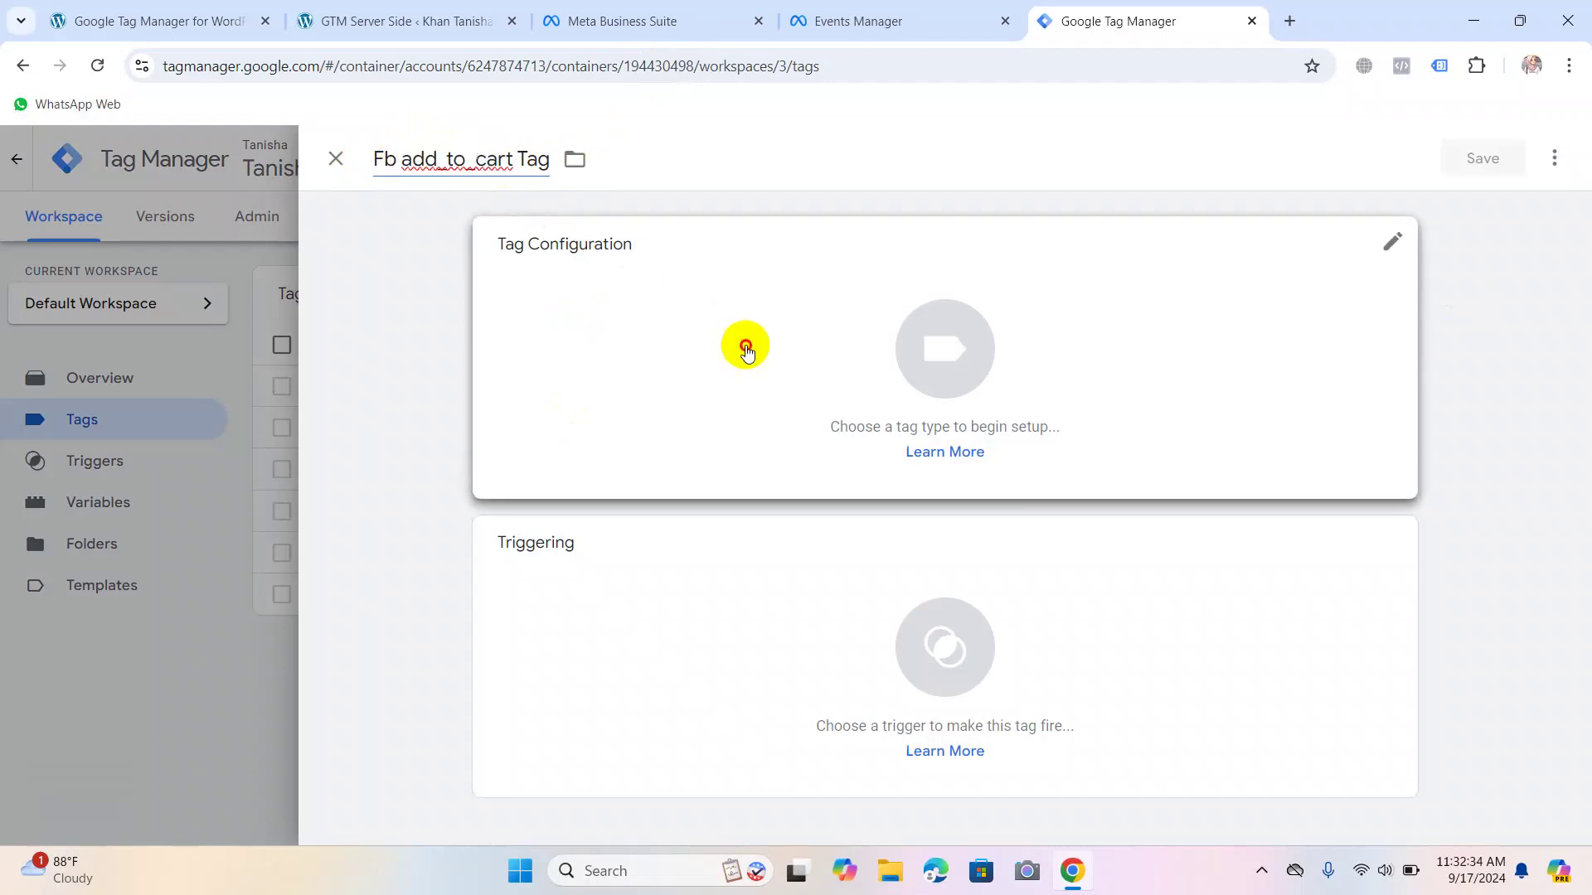
{"action": "scroll", "coordinate": [1082, 550], "scroll_direction": "down", "scroll_amount": 5}
{"action": "left_click", "coordinate": [1040, 394]}
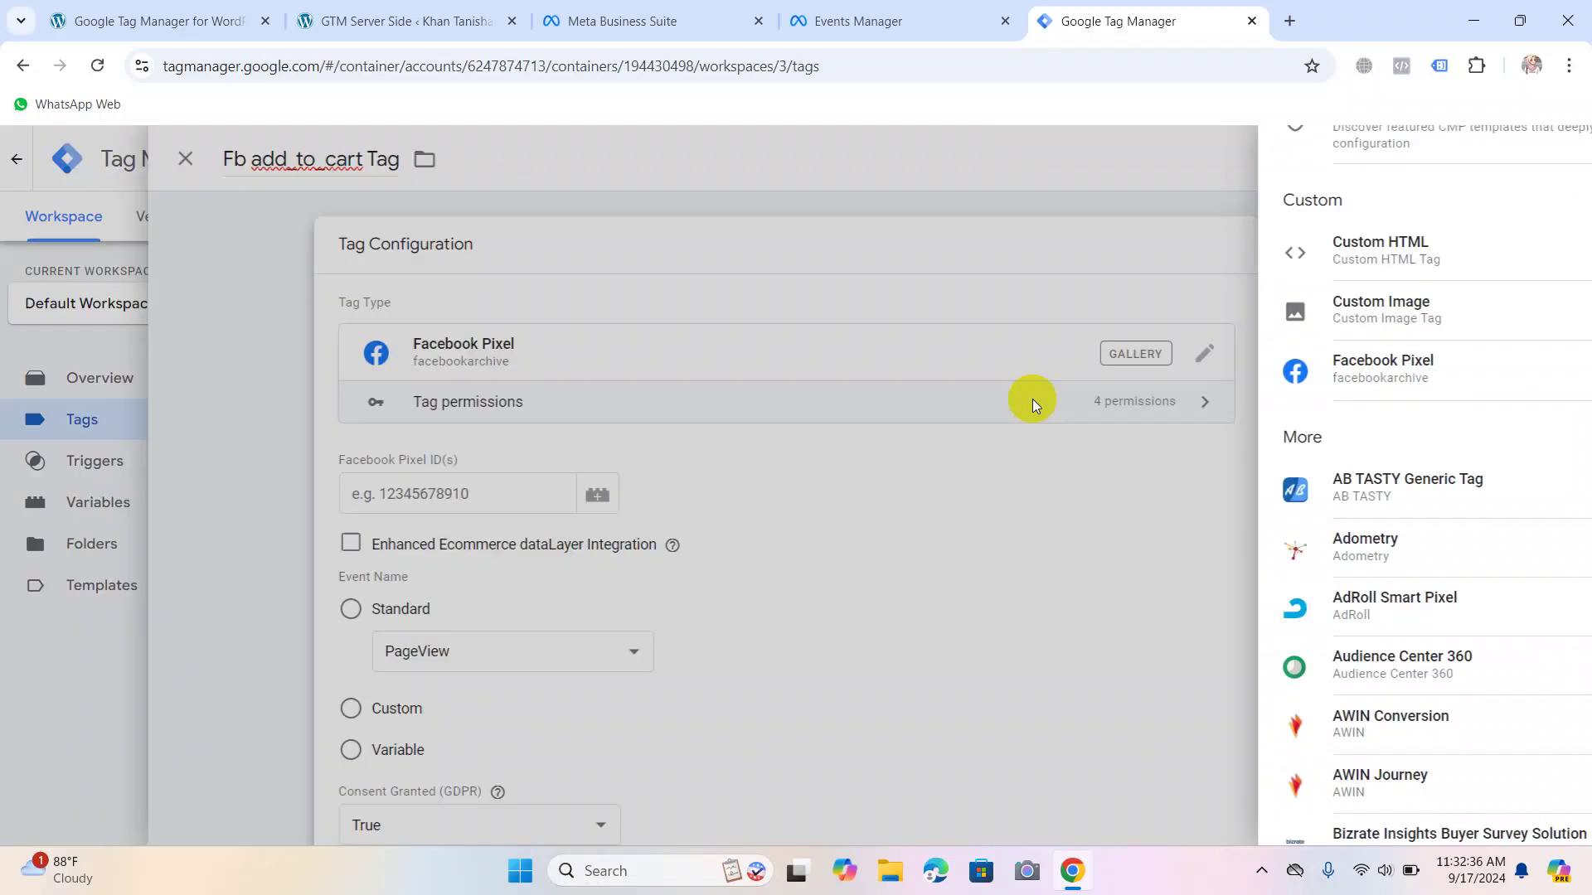
{"action": "scroll", "coordinate": [630, 373], "scroll_direction": "down", "scroll_amount": 3}
{"action": "left_click", "coordinate": [748, 287]}
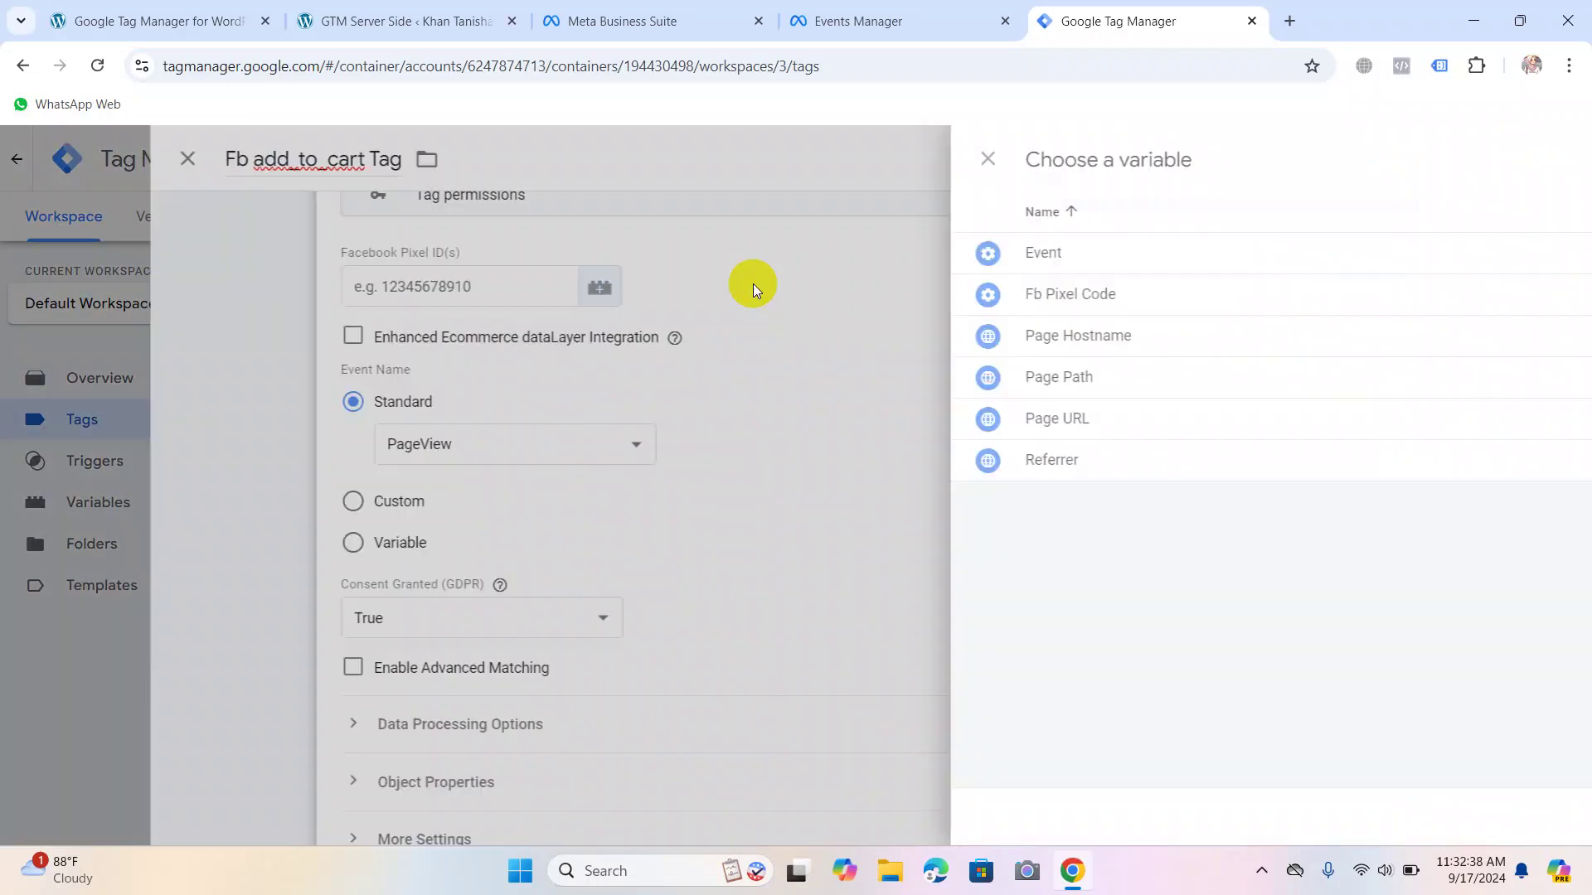
{"action": "left_click", "coordinate": [583, 312]}
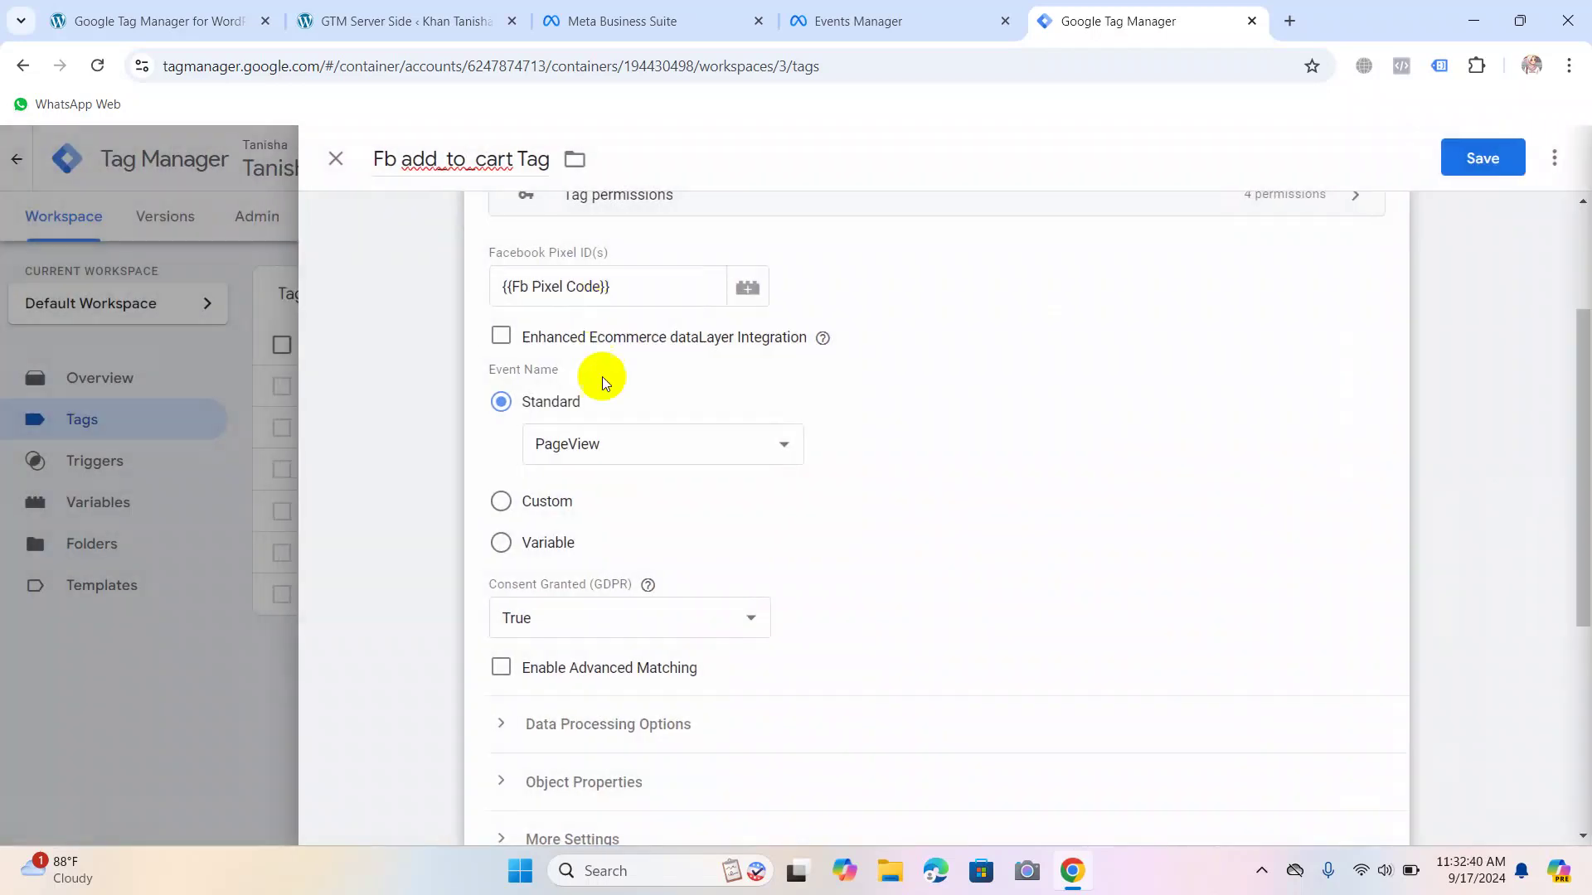
Assign the existing add_to_cart Trigger to the tag and save the tag.
{"action": "scroll", "coordinate": [686, 629], "scroll_direction": "down", "scroll_amount": 5}
{"action": "left_click", "coordinate": [675, 605]}
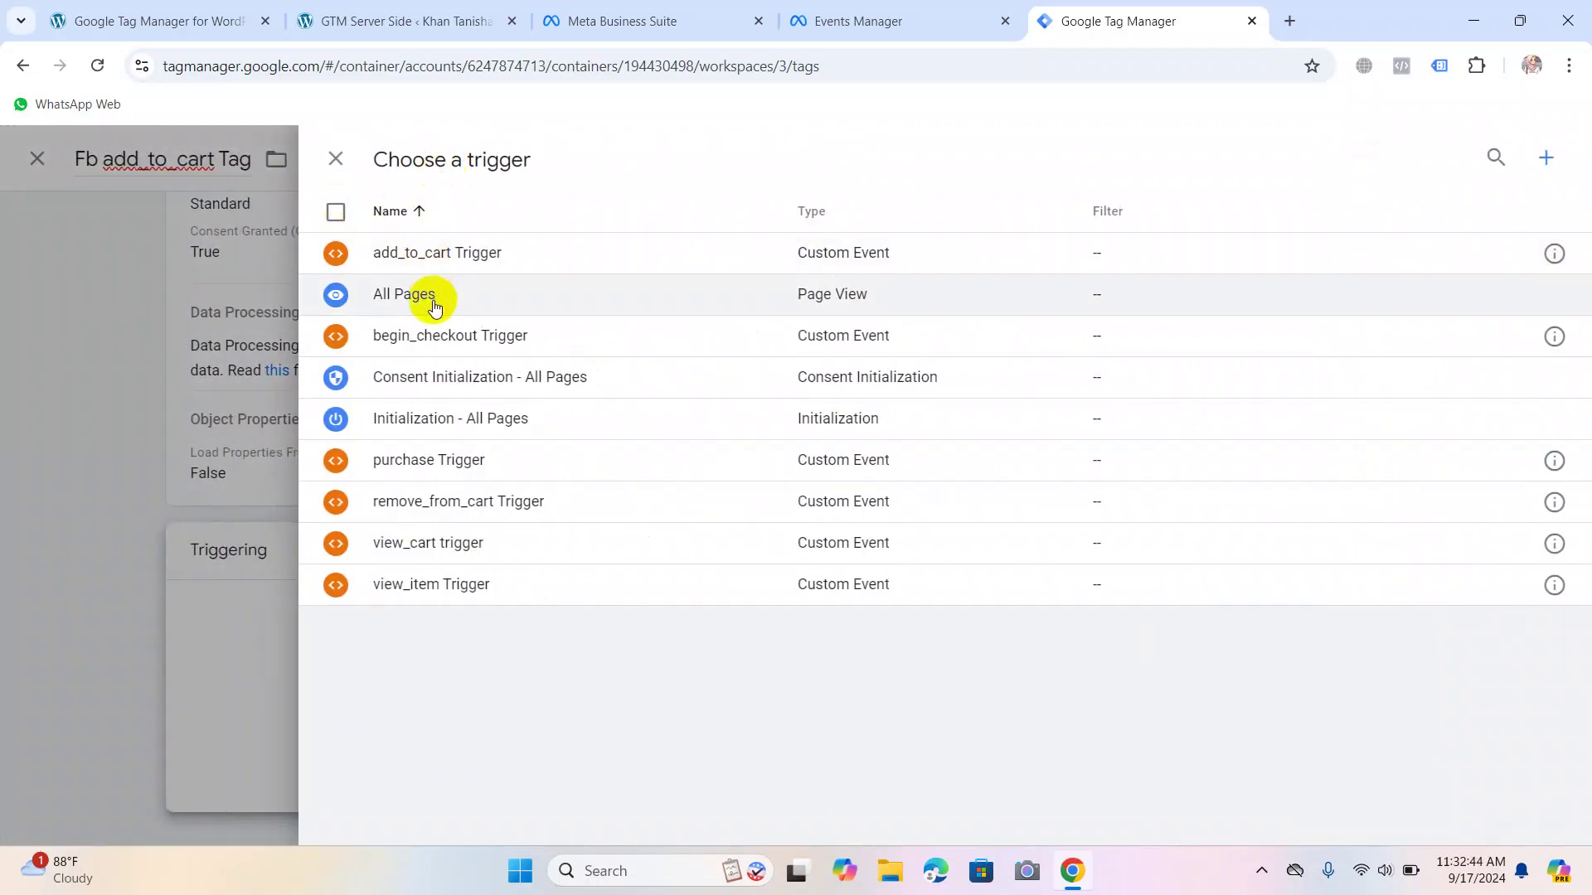
{"action": "left_click", "coordinate": [421, 250]}
{"action": "left_click", "coordinate": [1484, 158]}
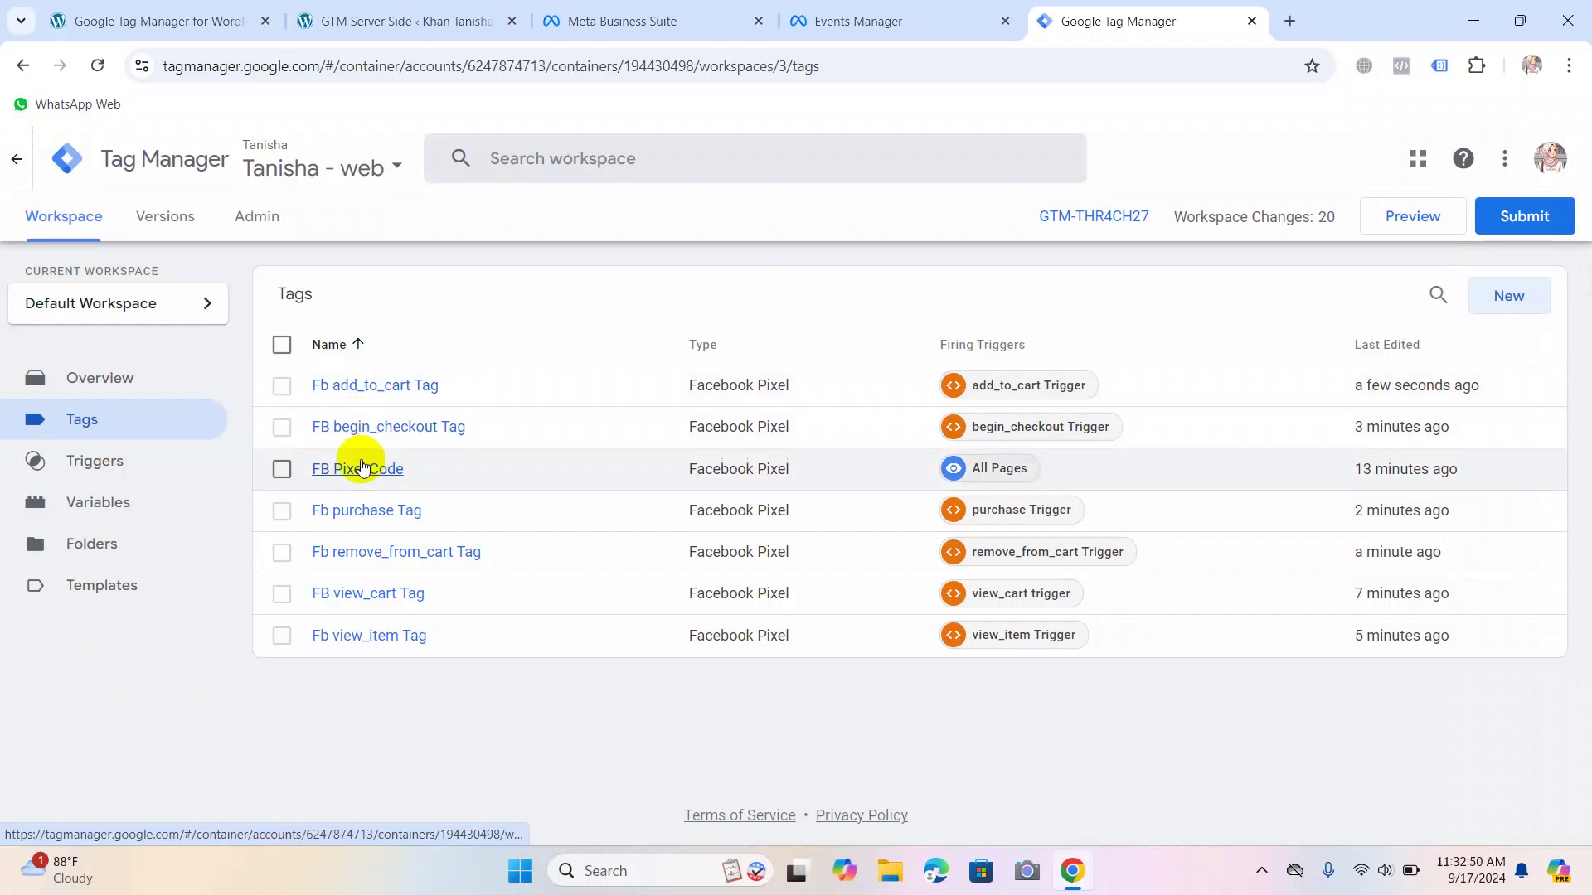
Open the Fb add_to_cart Tag for editing and examine its data processing, more and advanced settings, including tag sequencing, metadata and consent.
{"action": "left_click", "coordinate": [393, 383]}
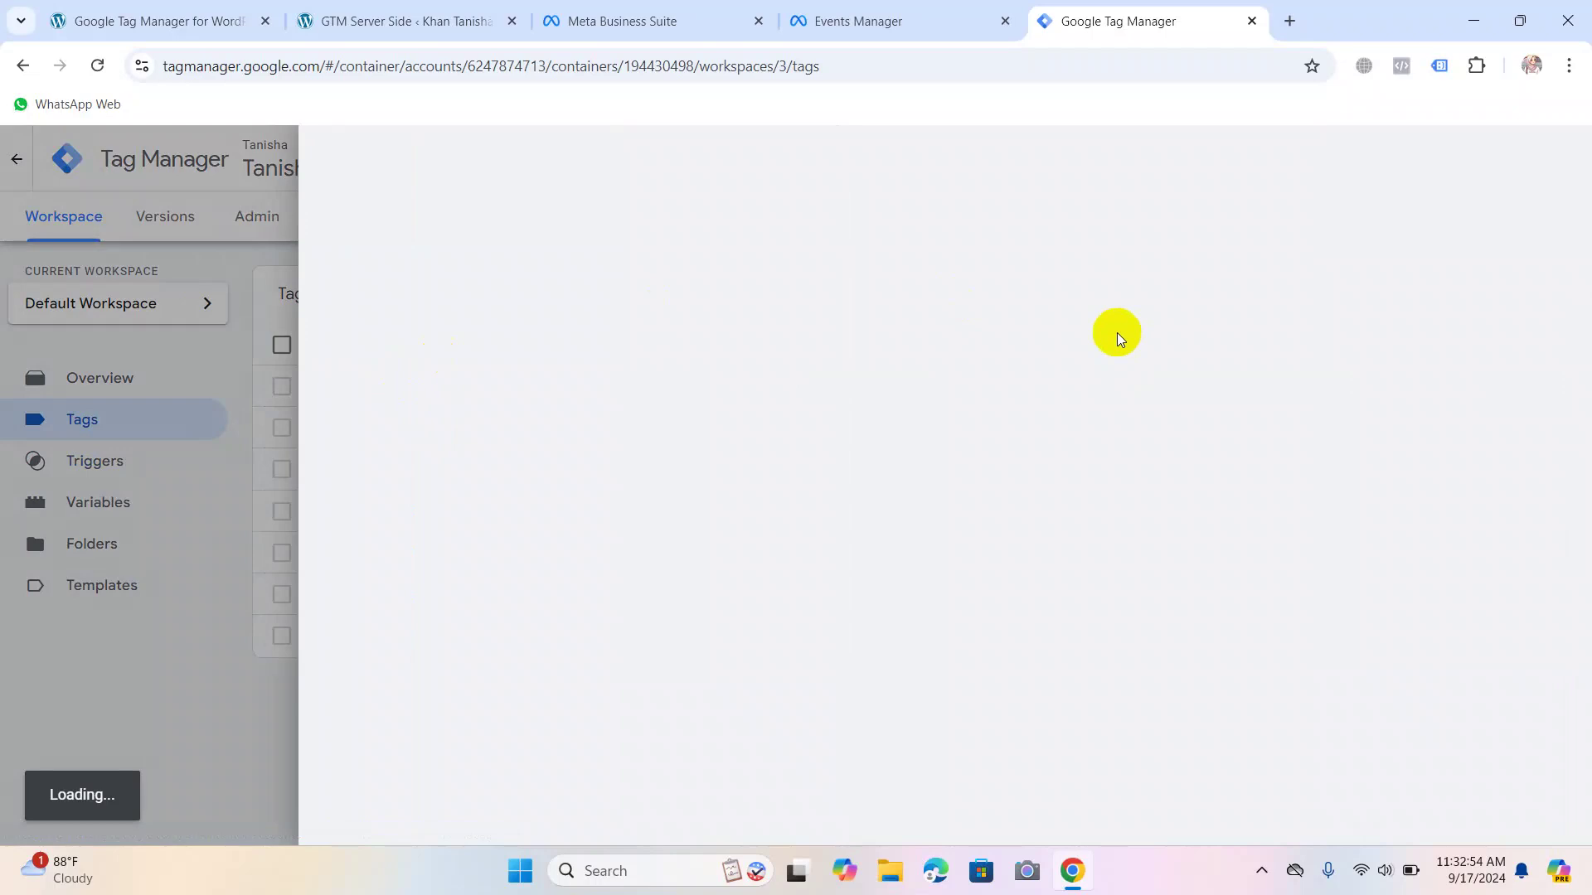
{"action": "scroll", "coordinate": [814, 596], "scroll_direction": "down", "scroll_amount": 1}
{"action": "scroll", "coordinate": [814, 595], "scroll_direction": "down", "scroll_amount": 2}
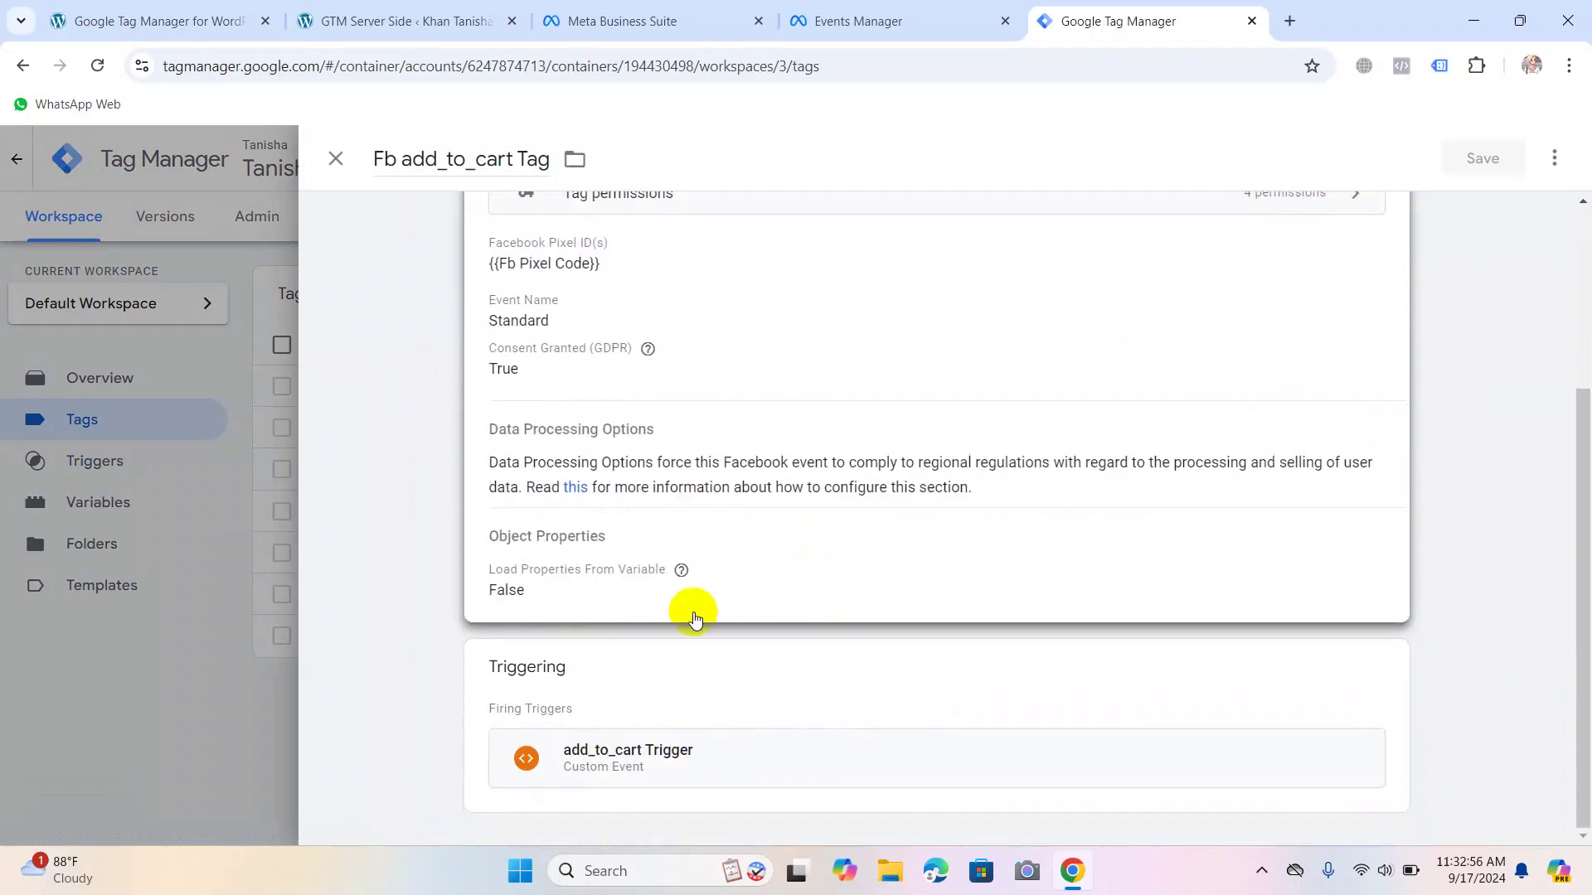
{"action": "left_click", "coordinate": [622, 568]}
{"action": "scroll", "coordinate": [922, 350], "scroll_direction": "down", "scroll_amount": 3}
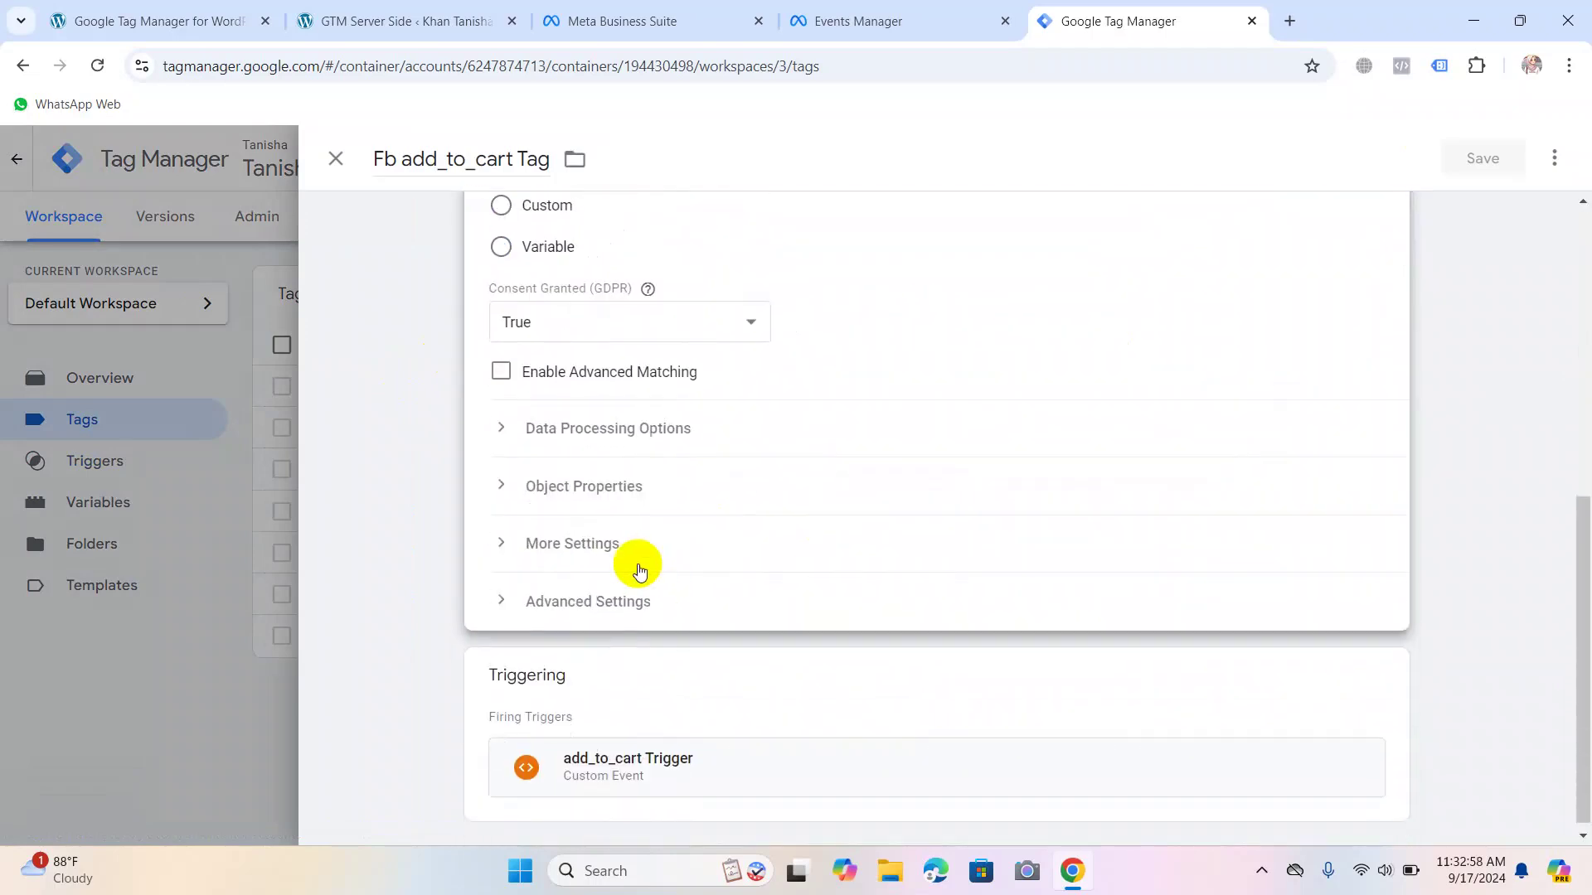
{"action": "left_click", "coordinate": [584, 428]}
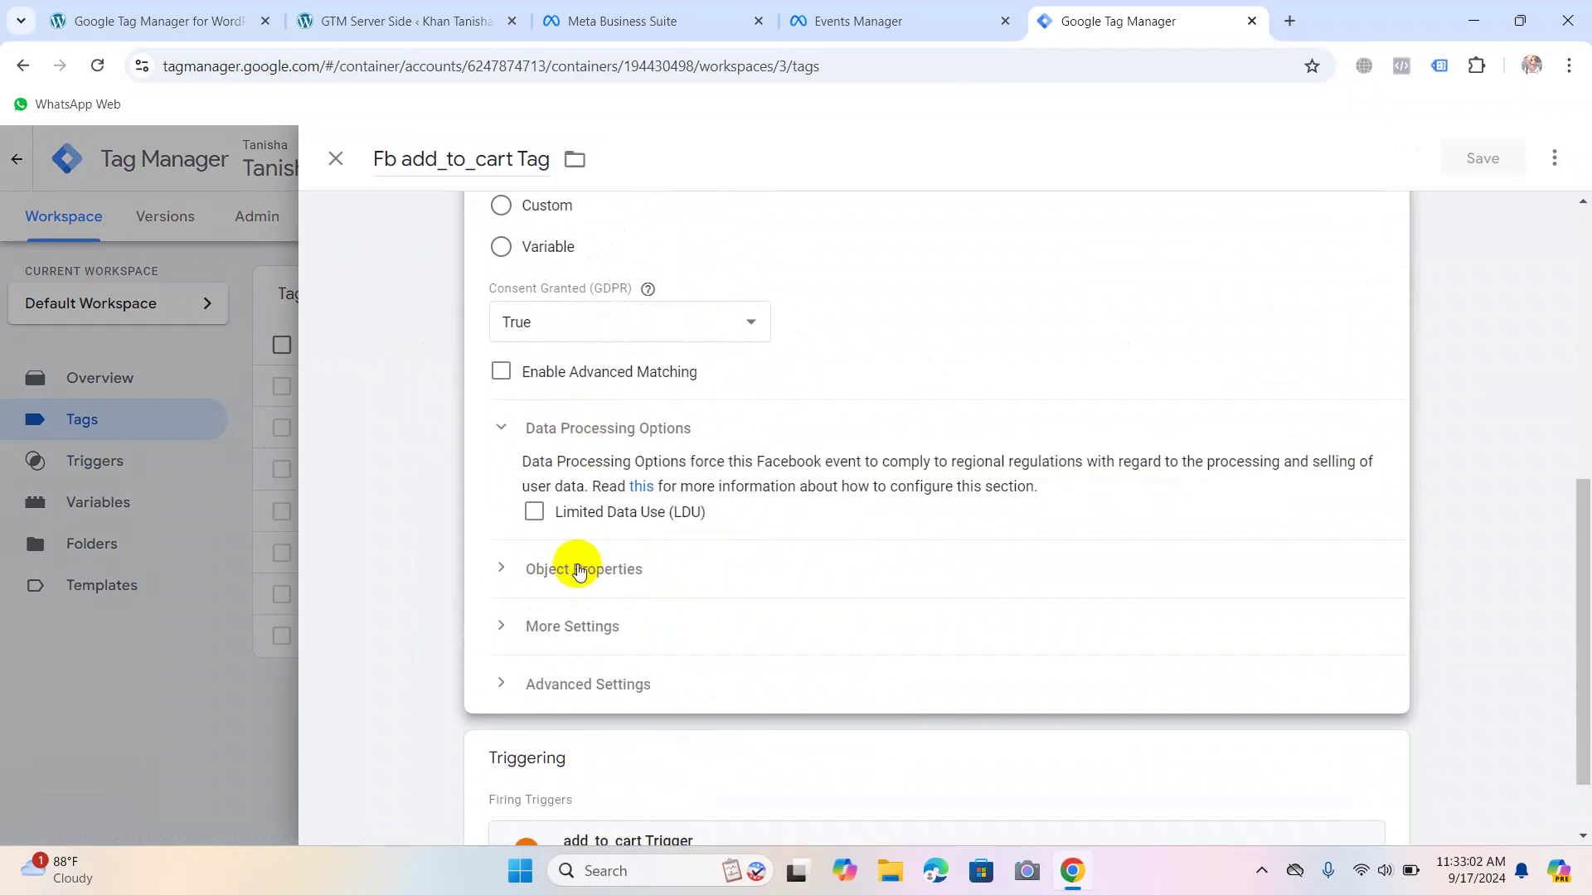
{"action": "left_click", "coordinate": [541, 687]}
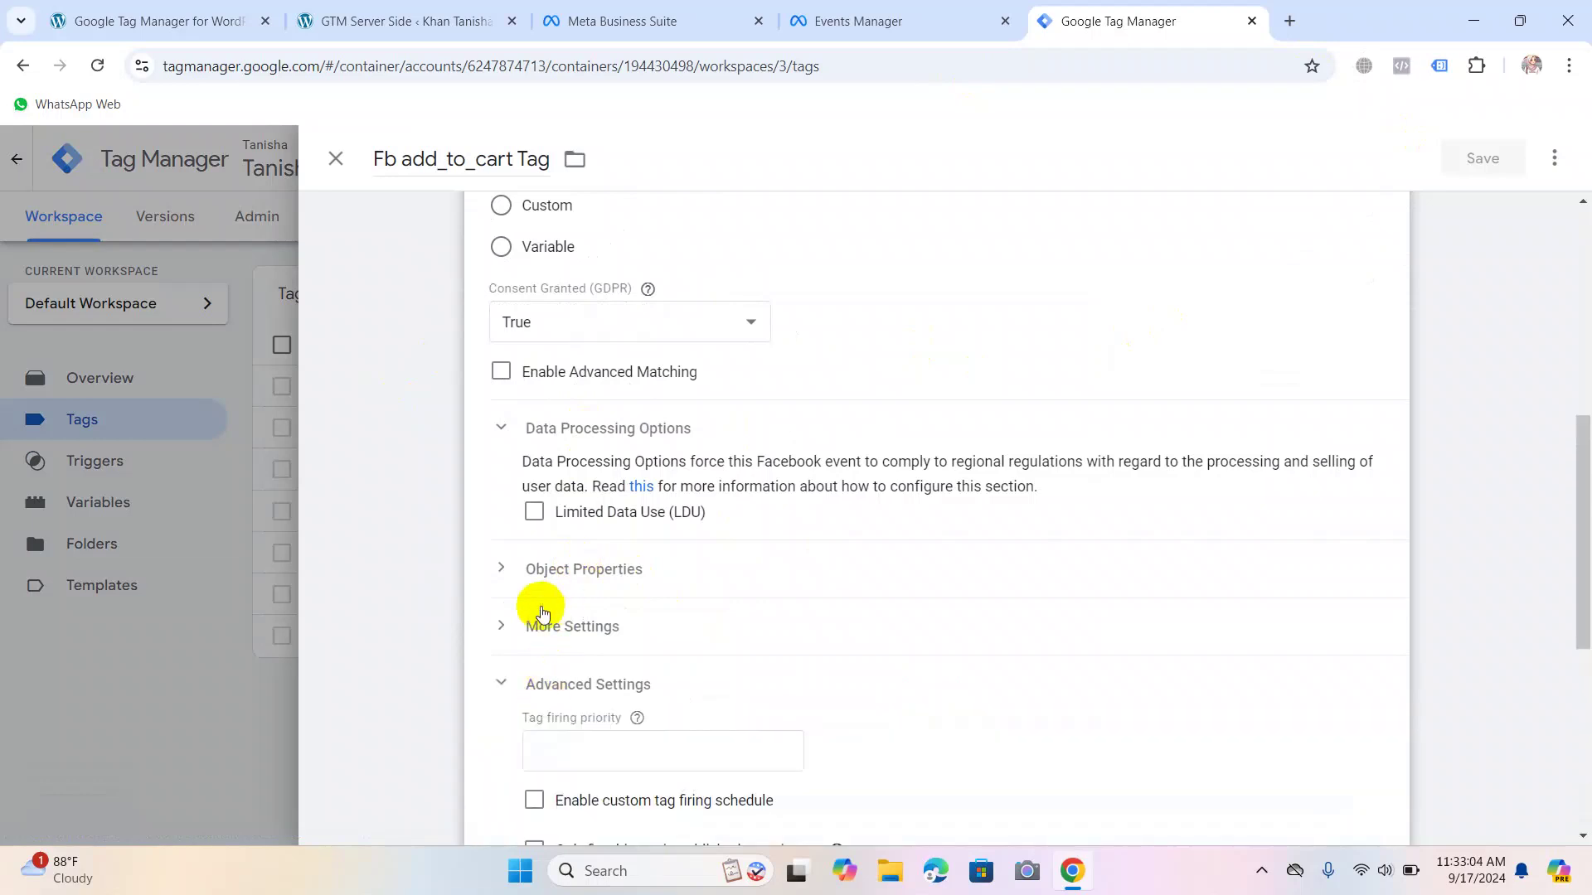
{"action": "left_click", "coordinate": [539, 626]}
{"action": "scroll", "coordinate": [594, 565], "scroll_direction": "down", "scroll_amount": 5}
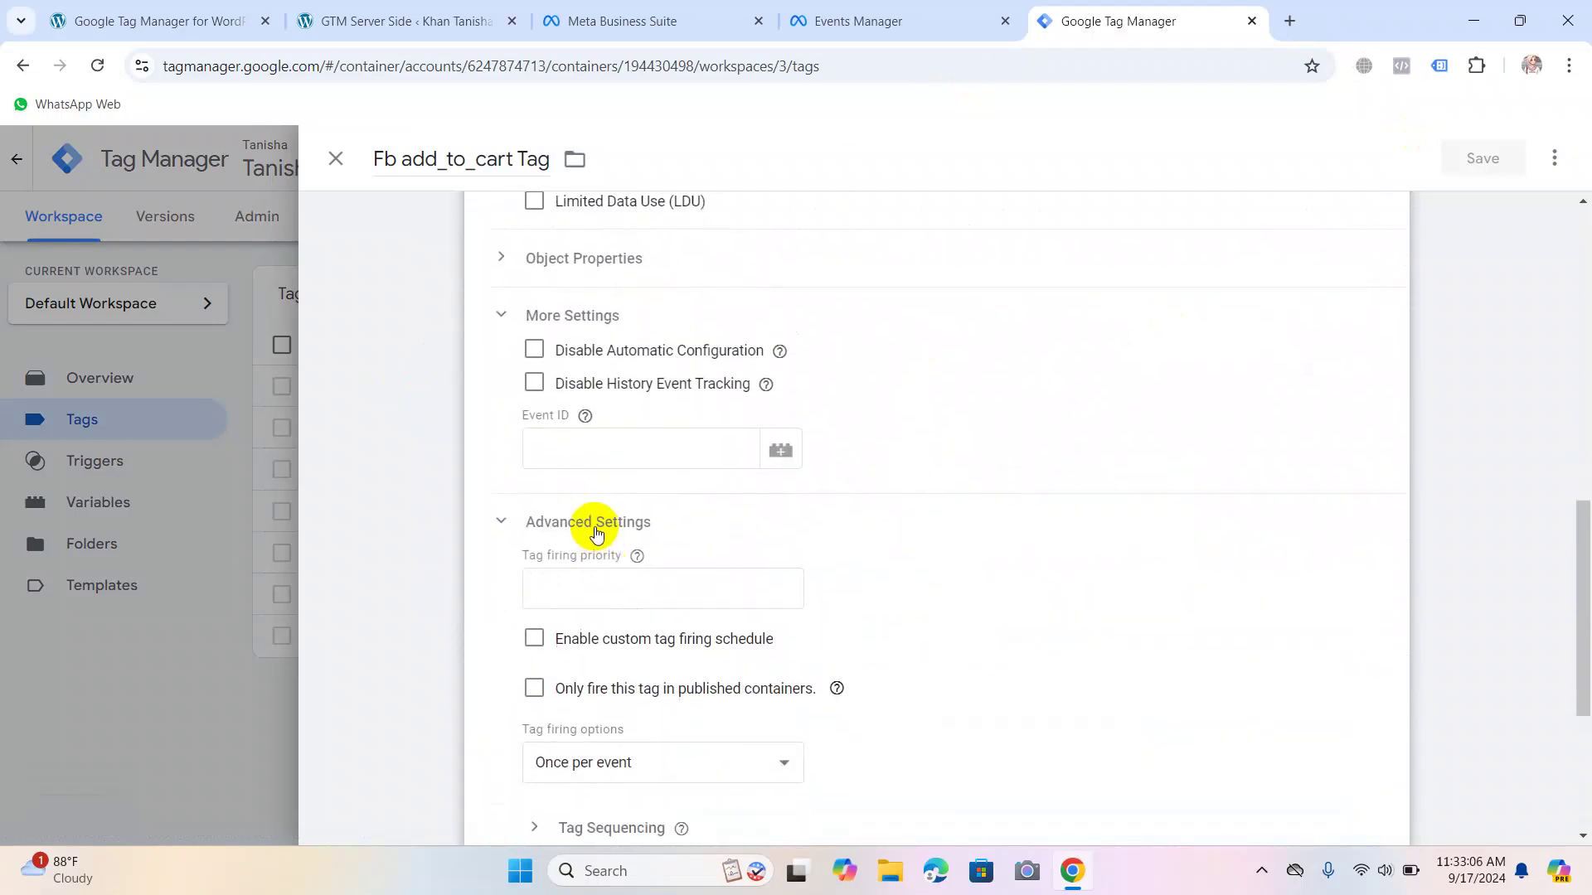
{"action": "scroll", "coordinate": [605, 552], "scroll_direction": "down", "scroll_amount": 2}
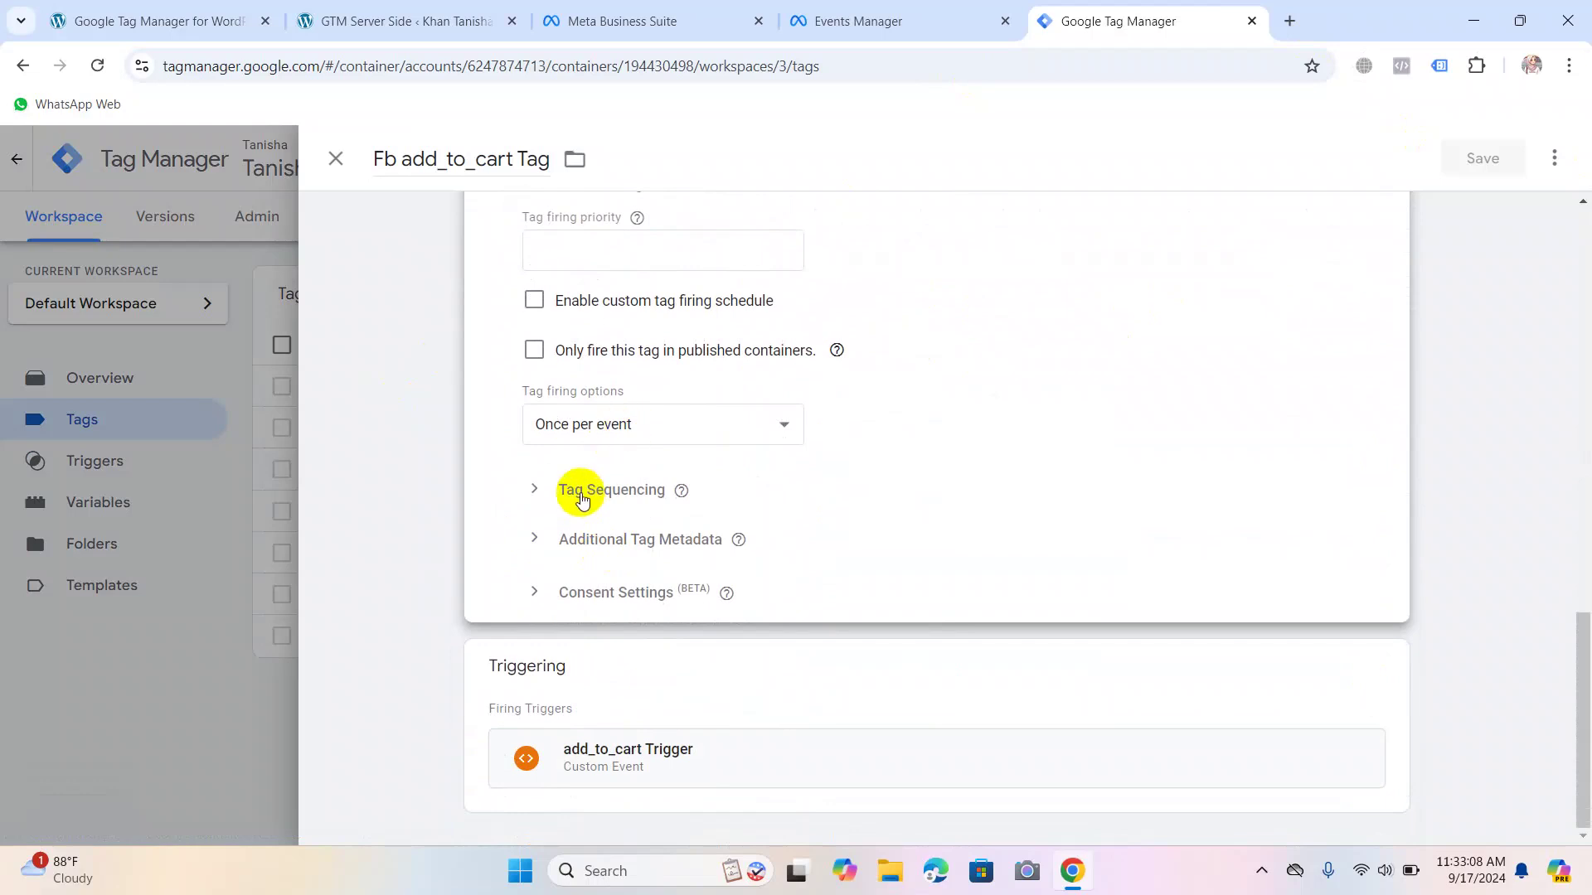
{"action": "left_click", "coordinate": [588, 540]}
{"action": "scroll", "coordinate": [601, 552], "scroll_direction": "down", "scroll_amount": 1}
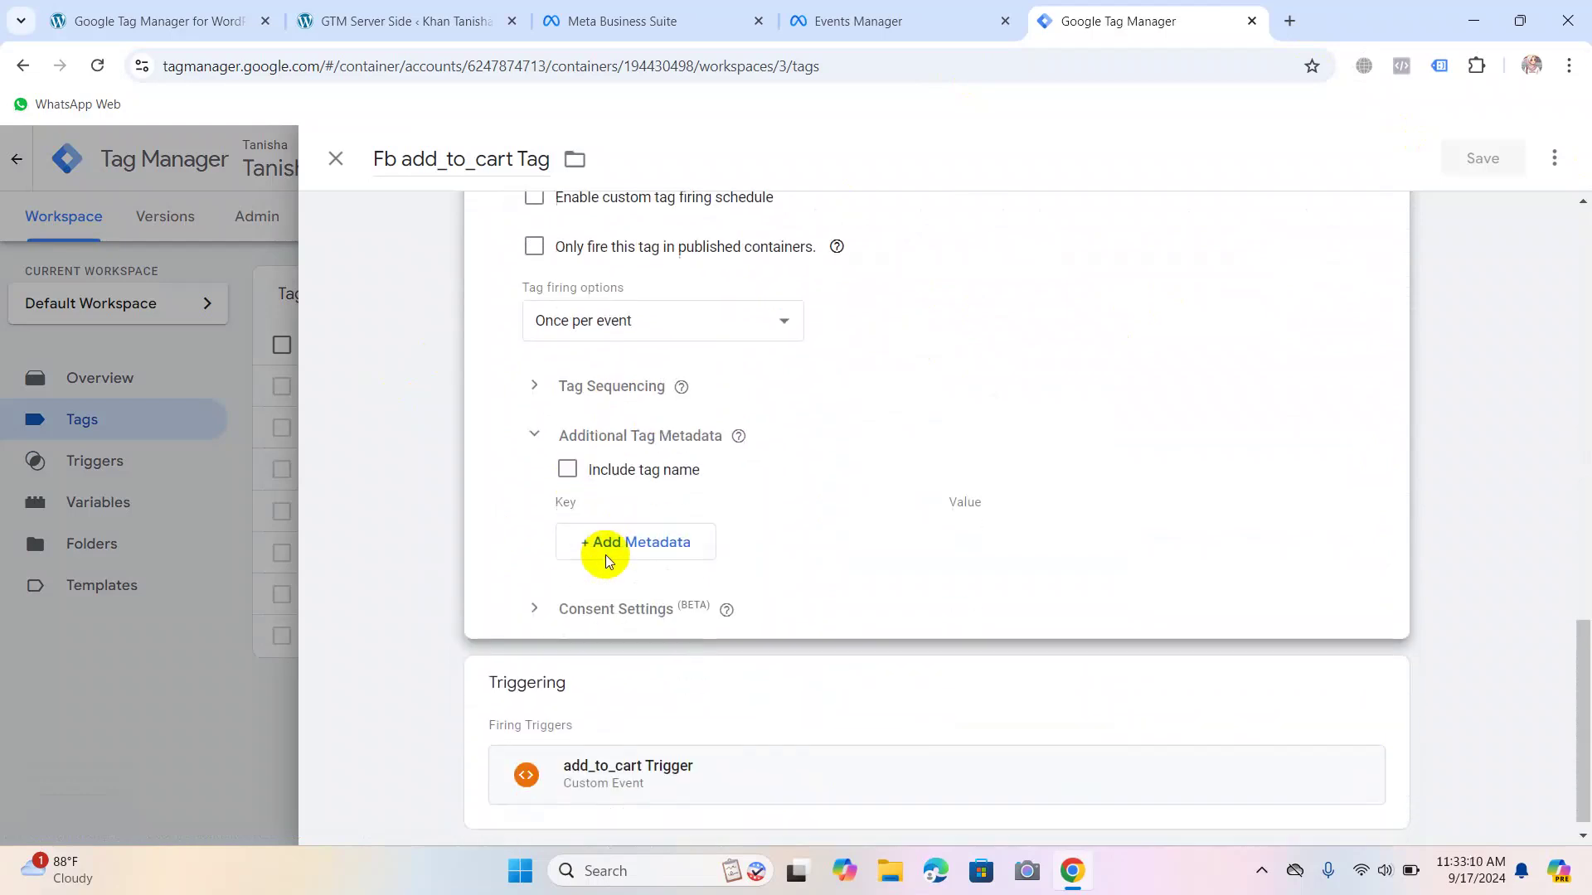
{"action": "left_click", "coordinate": [570, 608]}
{"action": "scroll", "coordinate": [591, 582], "scroll_direction": "up", "scroll_amount": 1}
{"action": "left_click", "coordinate": [620, 281]}
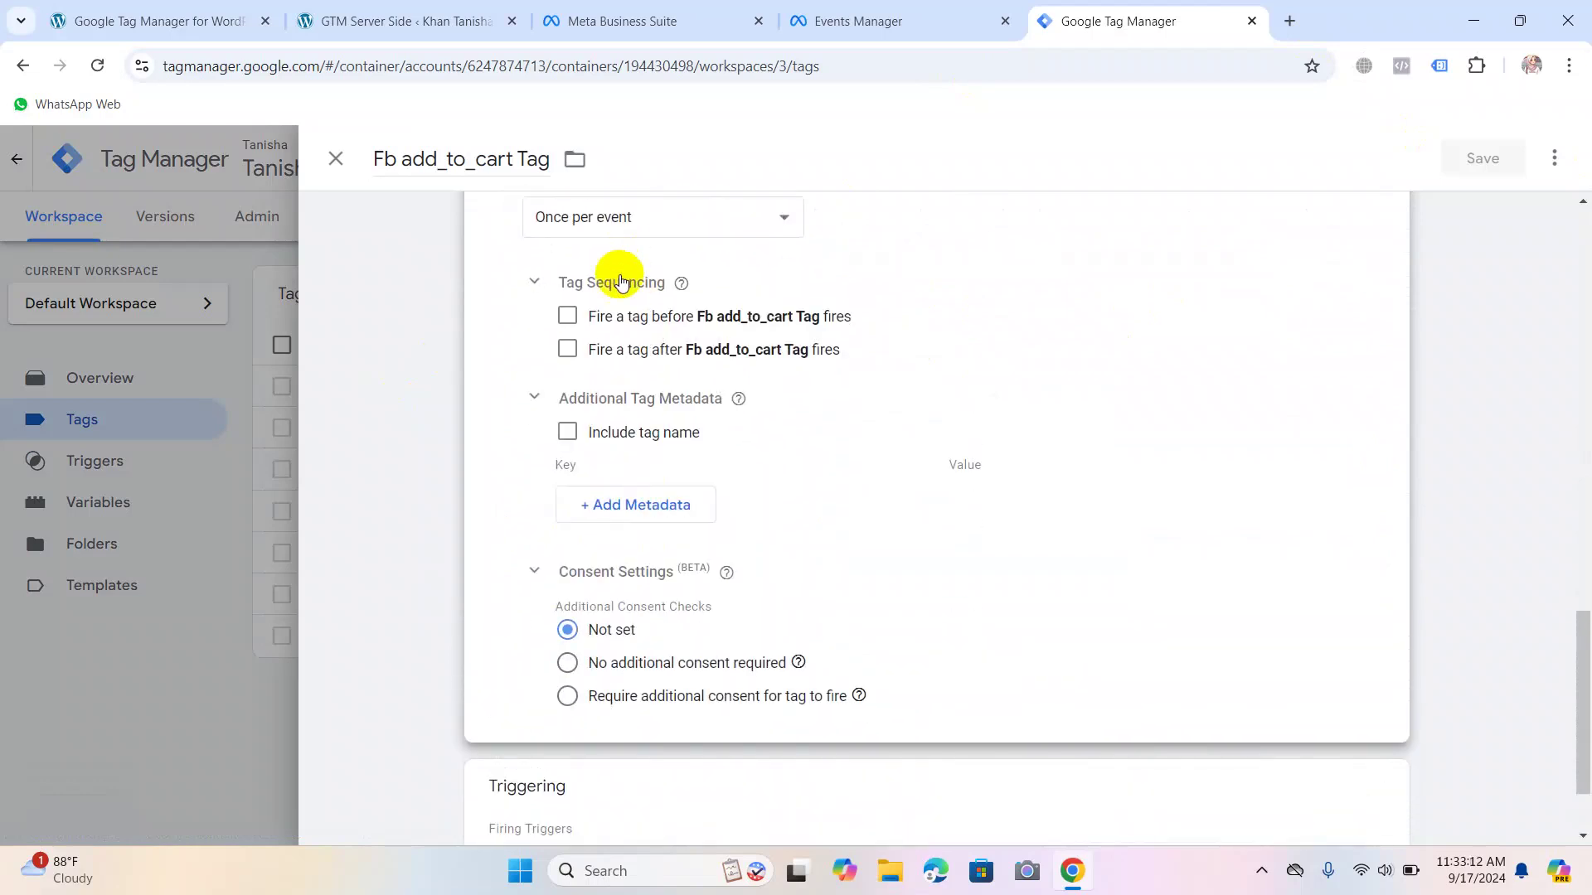
{"action": "scroll", "coordinate": [654, 388], "scroll_direction": "up", "scroll_amount": 7}
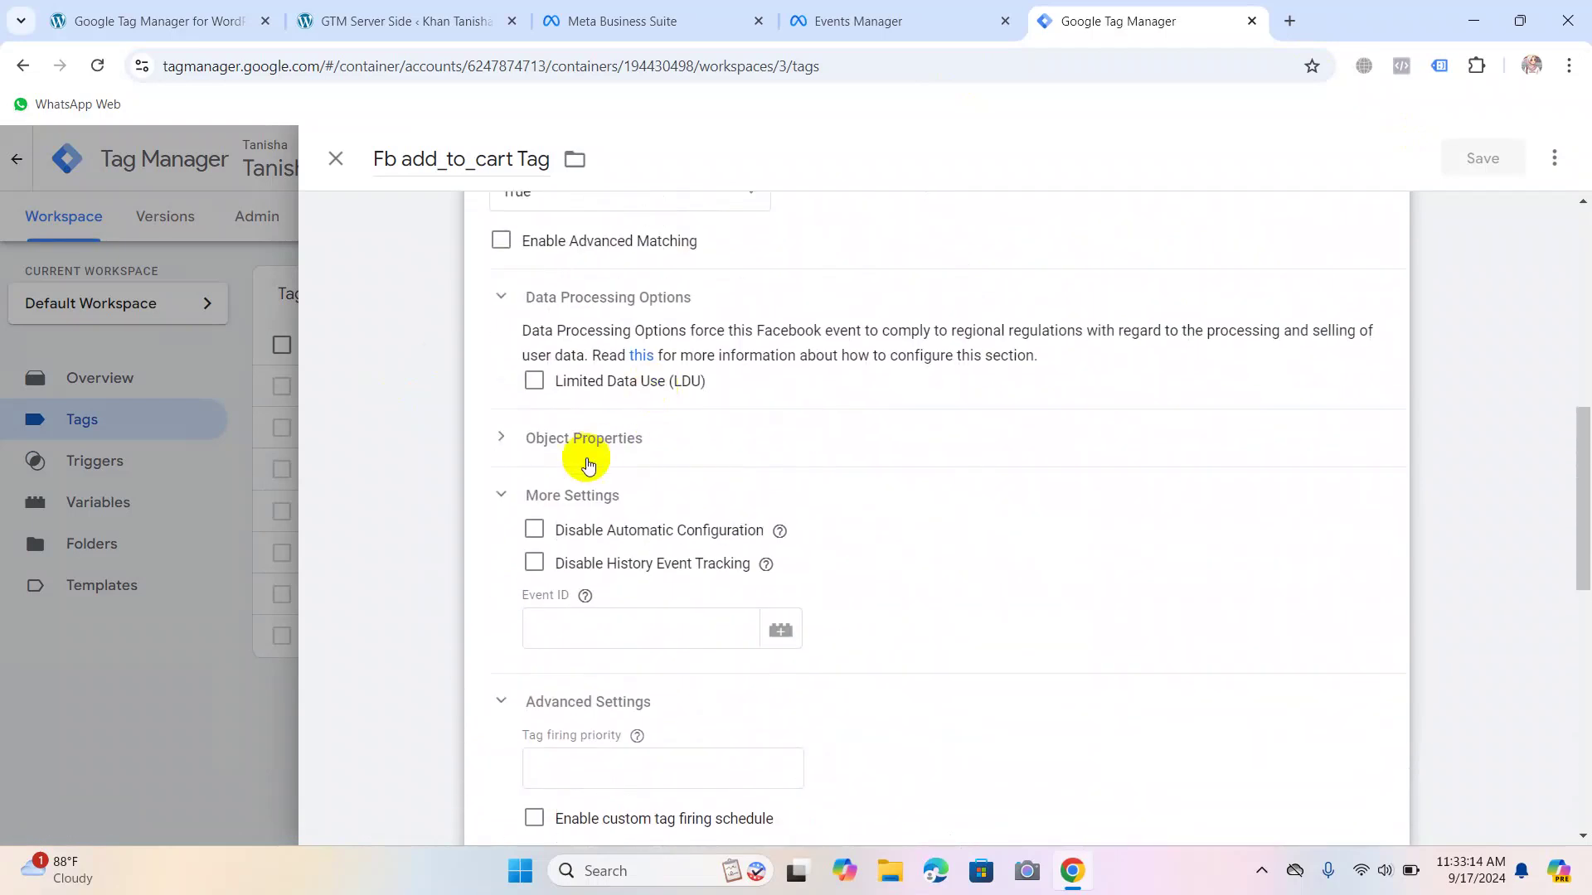
Expand the tag's object properties and examine them together with the event name, consent and advanced matching options.
{"action": "left_click", "coordinate": [579, 451]}
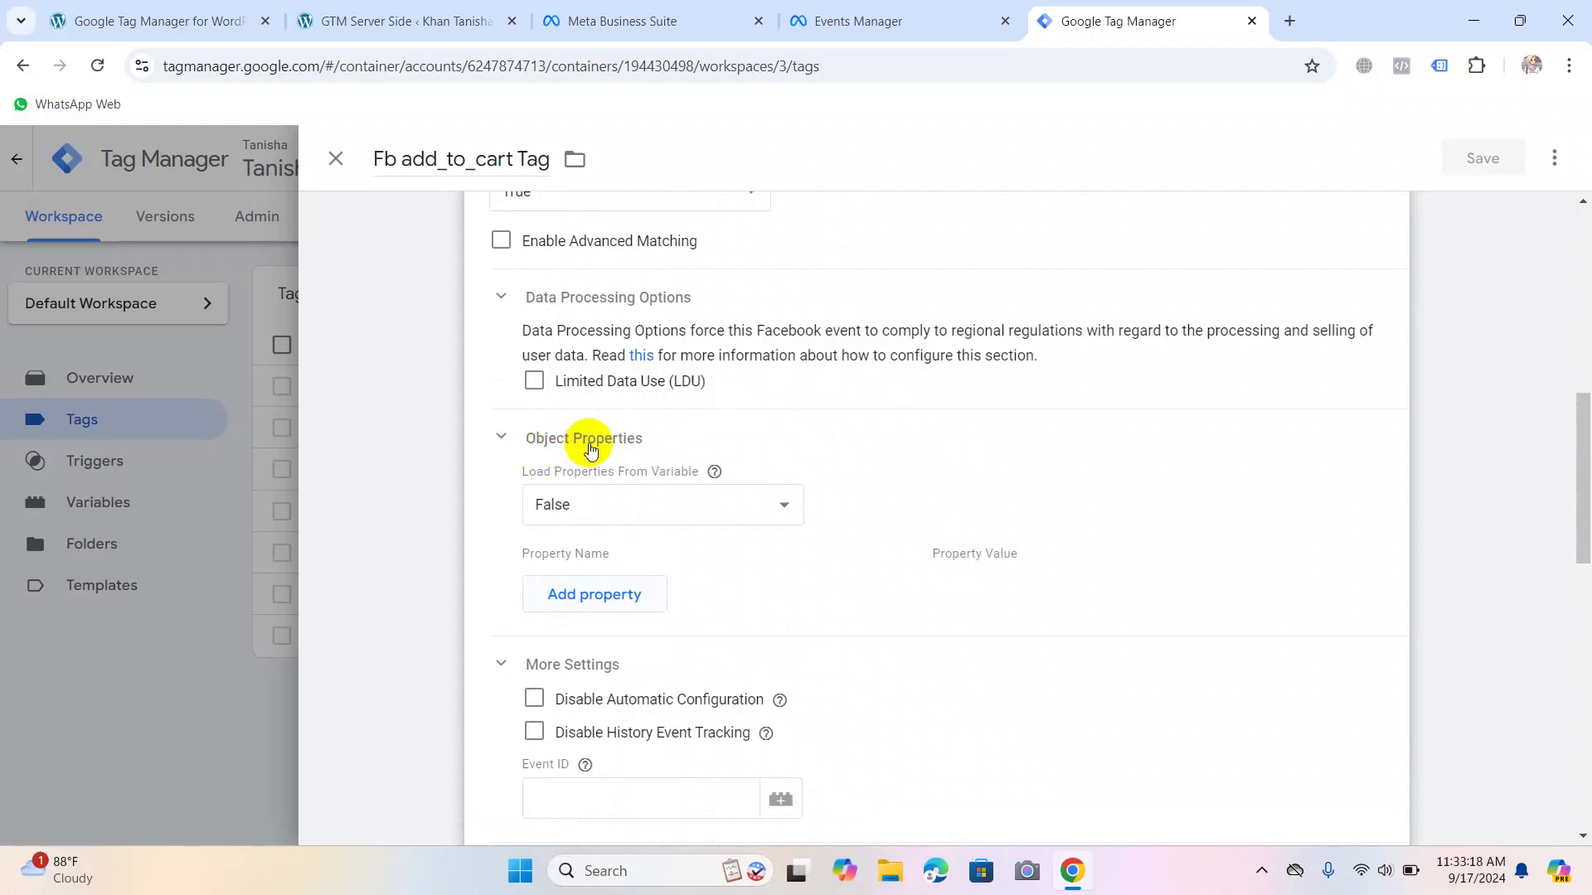
{"action": "scroll", "coordinate": [618, 430], "scroll_direction": "up", "scroll_amount": 2}
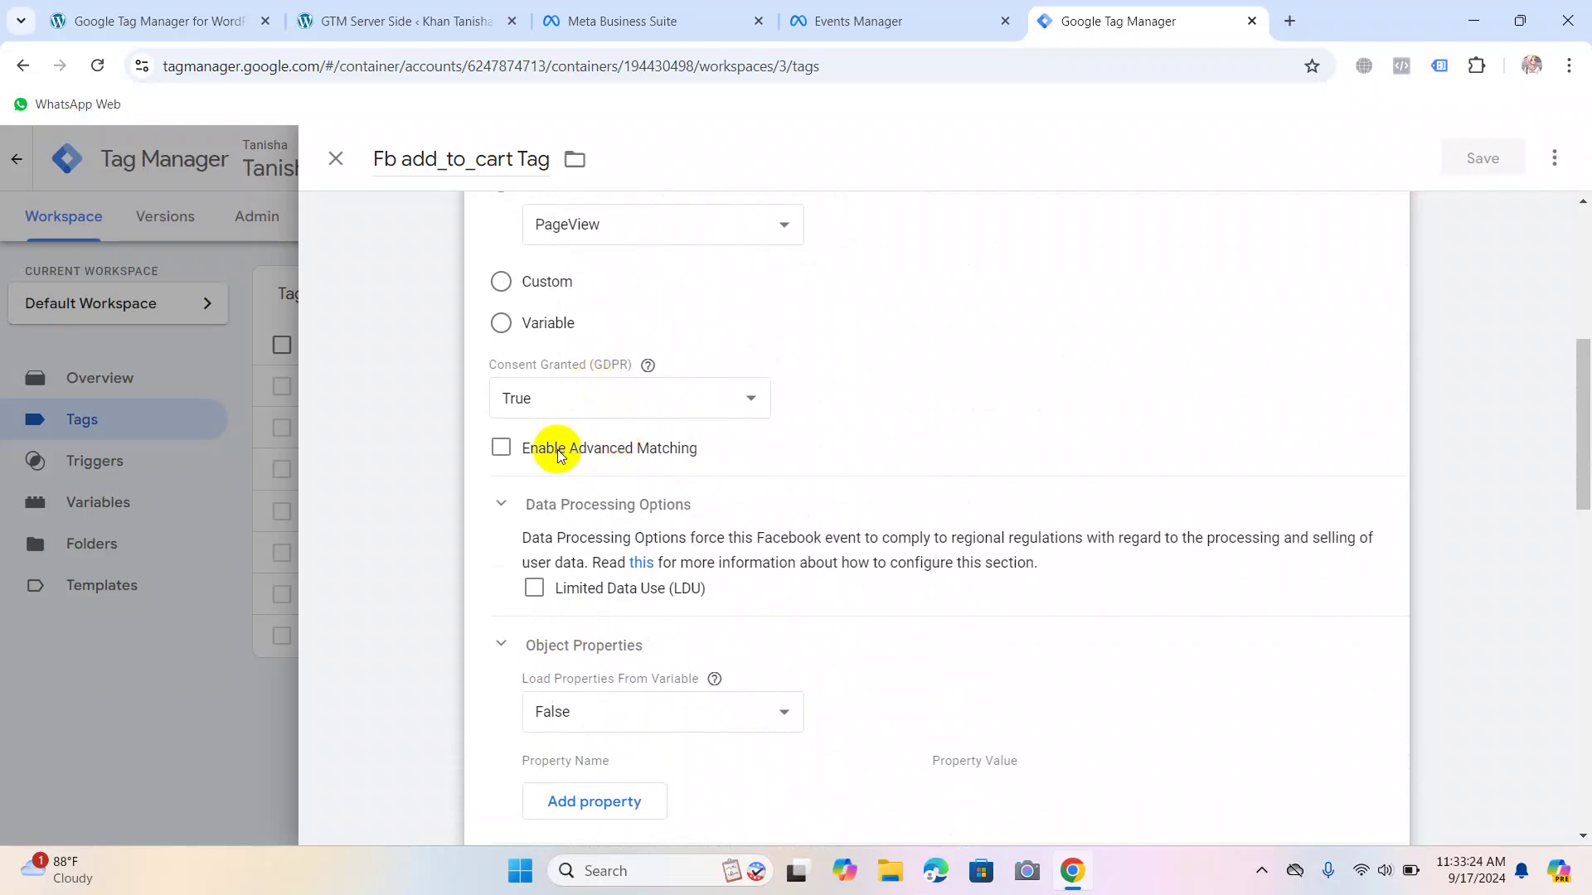
{"action": "scroll", "coordinate": [570, 337], "scroll_direction": "up", "scroll_amount": 2}
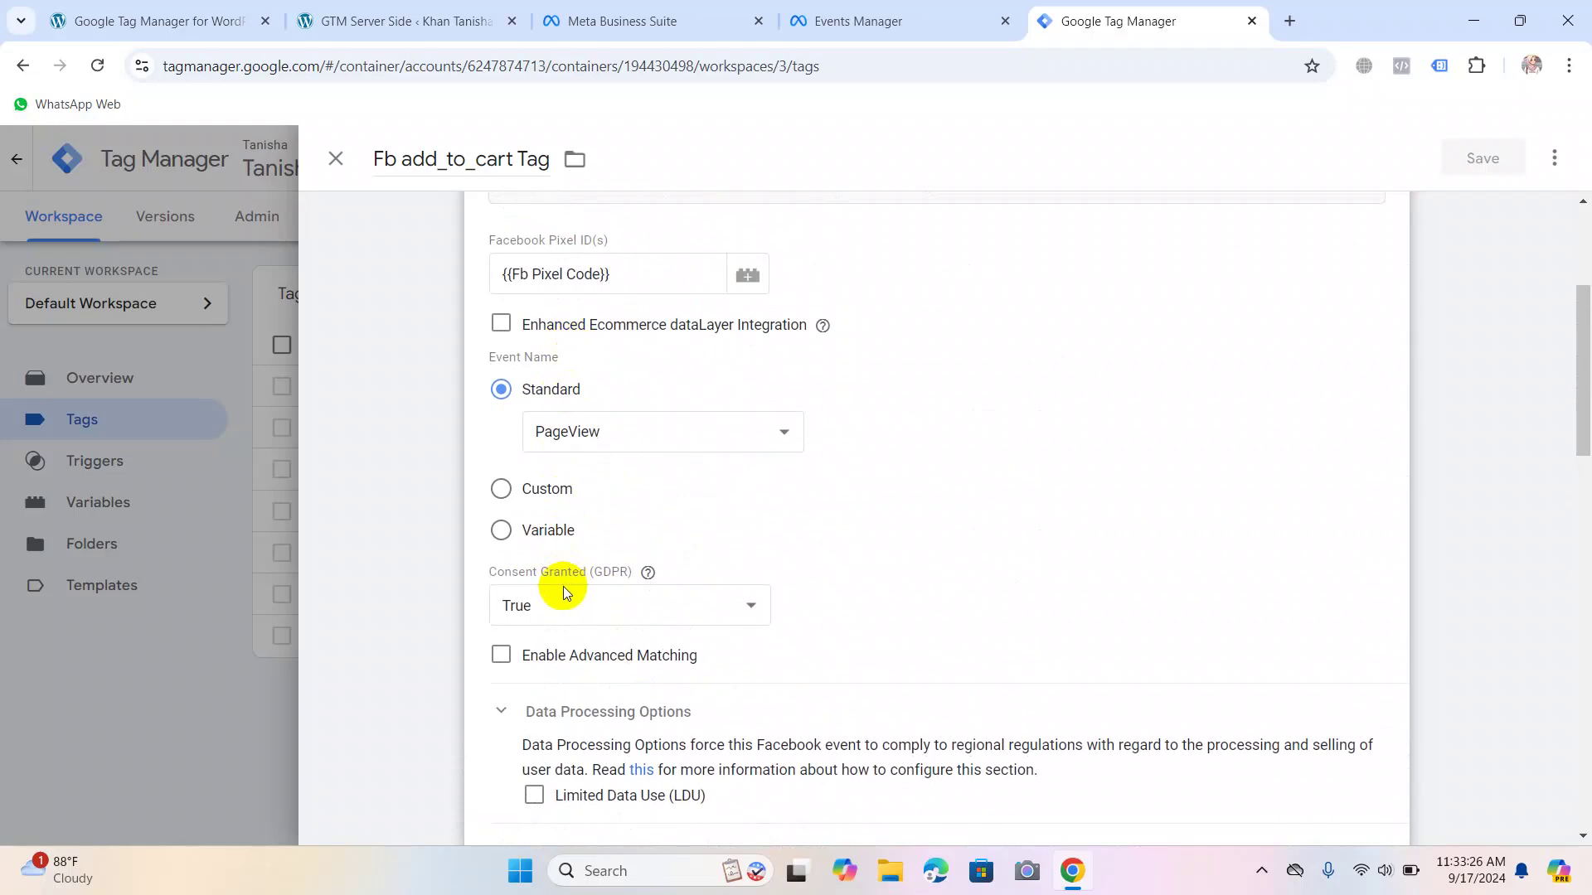
{"action": "scroll", "coordinate": [516, 639], "scroll_direction": "down", "scroll_amount": 2}
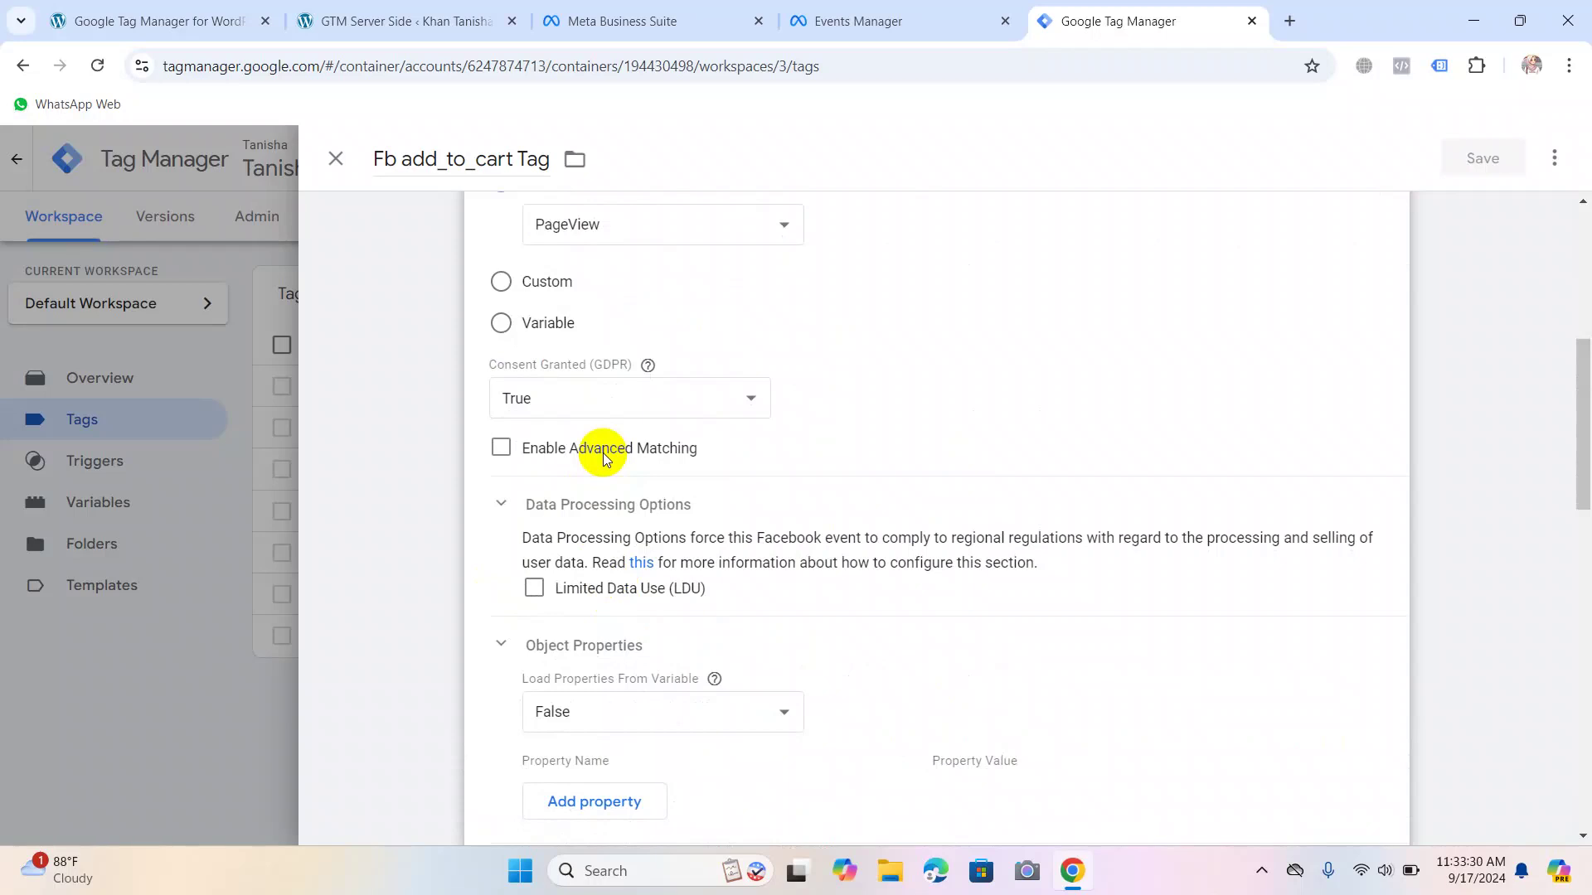
{"action": "scroll", "coordinate": [602, 518], "scroll_direction": "down", "scroll_amount": 3}
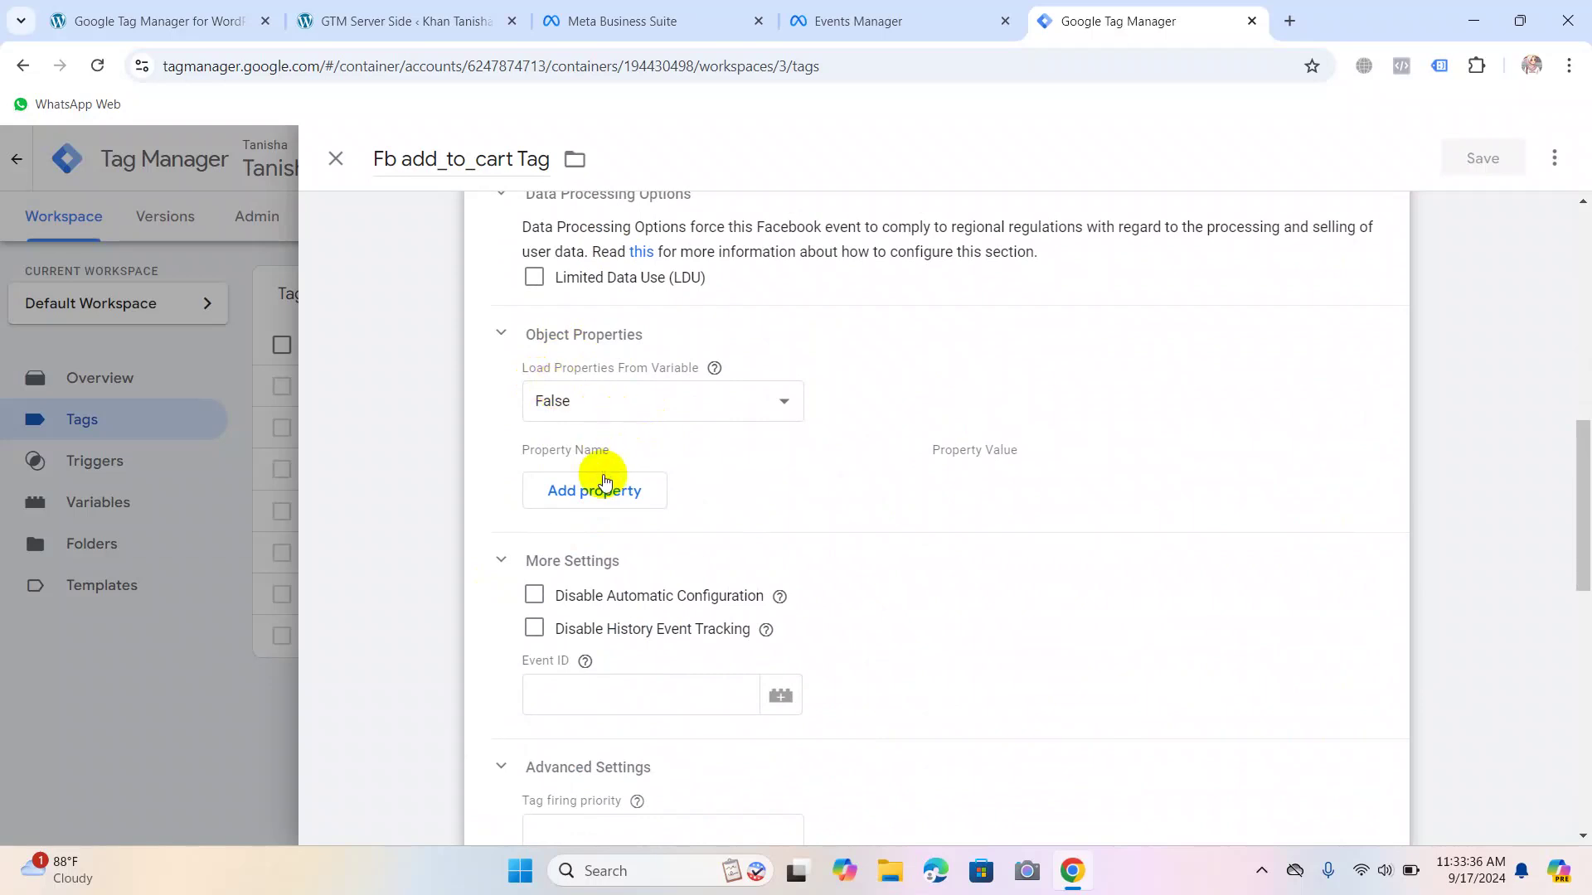
{"action": "scroll", "coordinate": [706, 287], "scroll_direction": "up", "scroll_amount": 3}
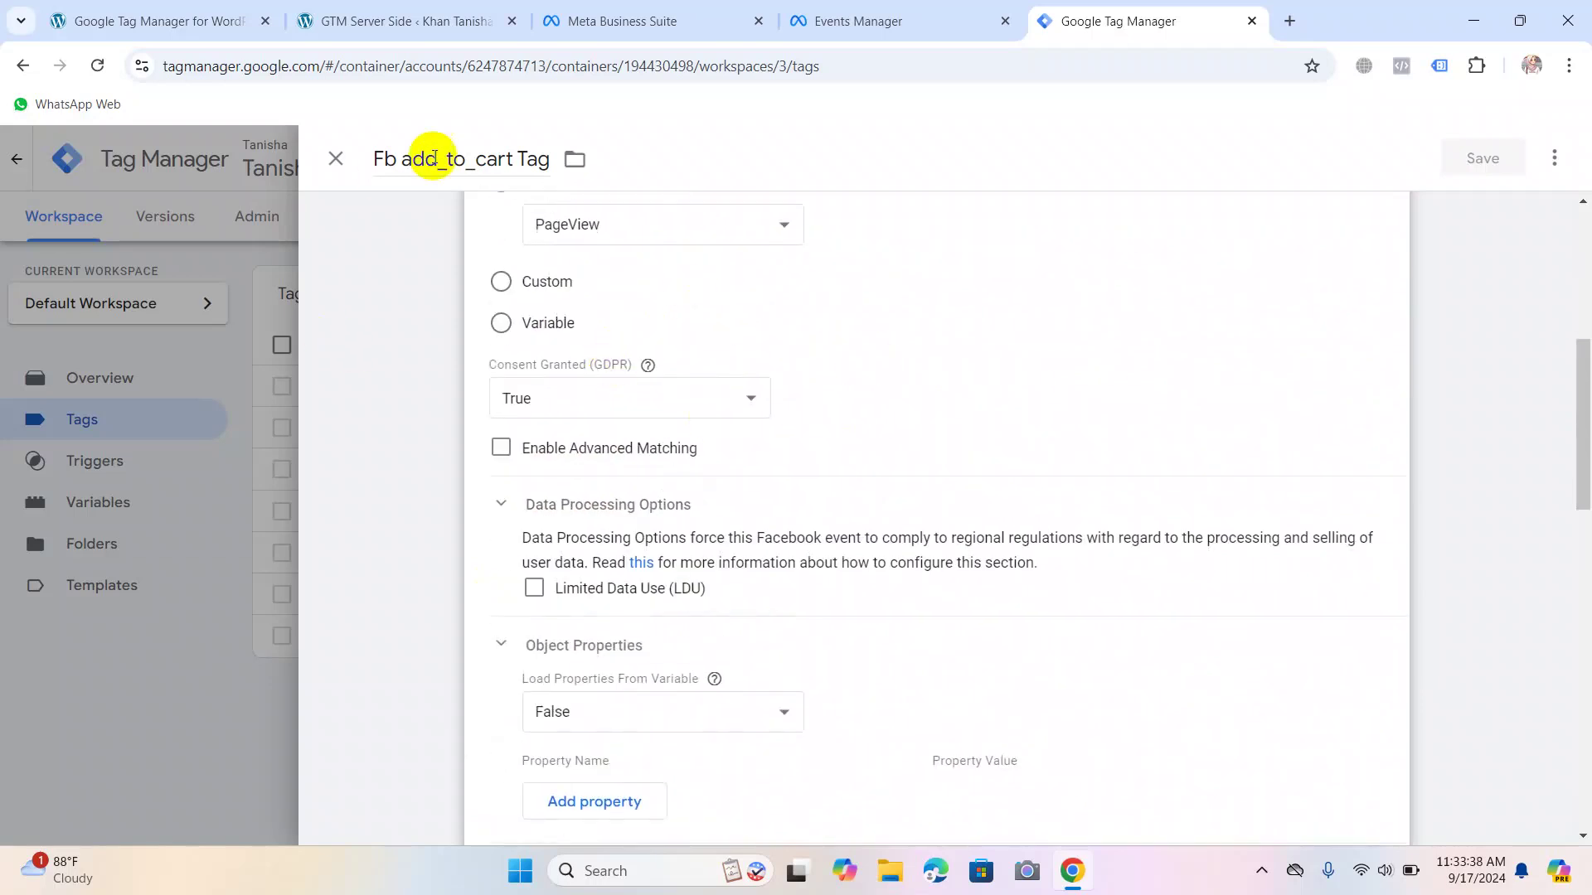
{"action": "scroll", "coordinate": [700, 365], "scroll_direction": "down", "scroll_amount": 3}
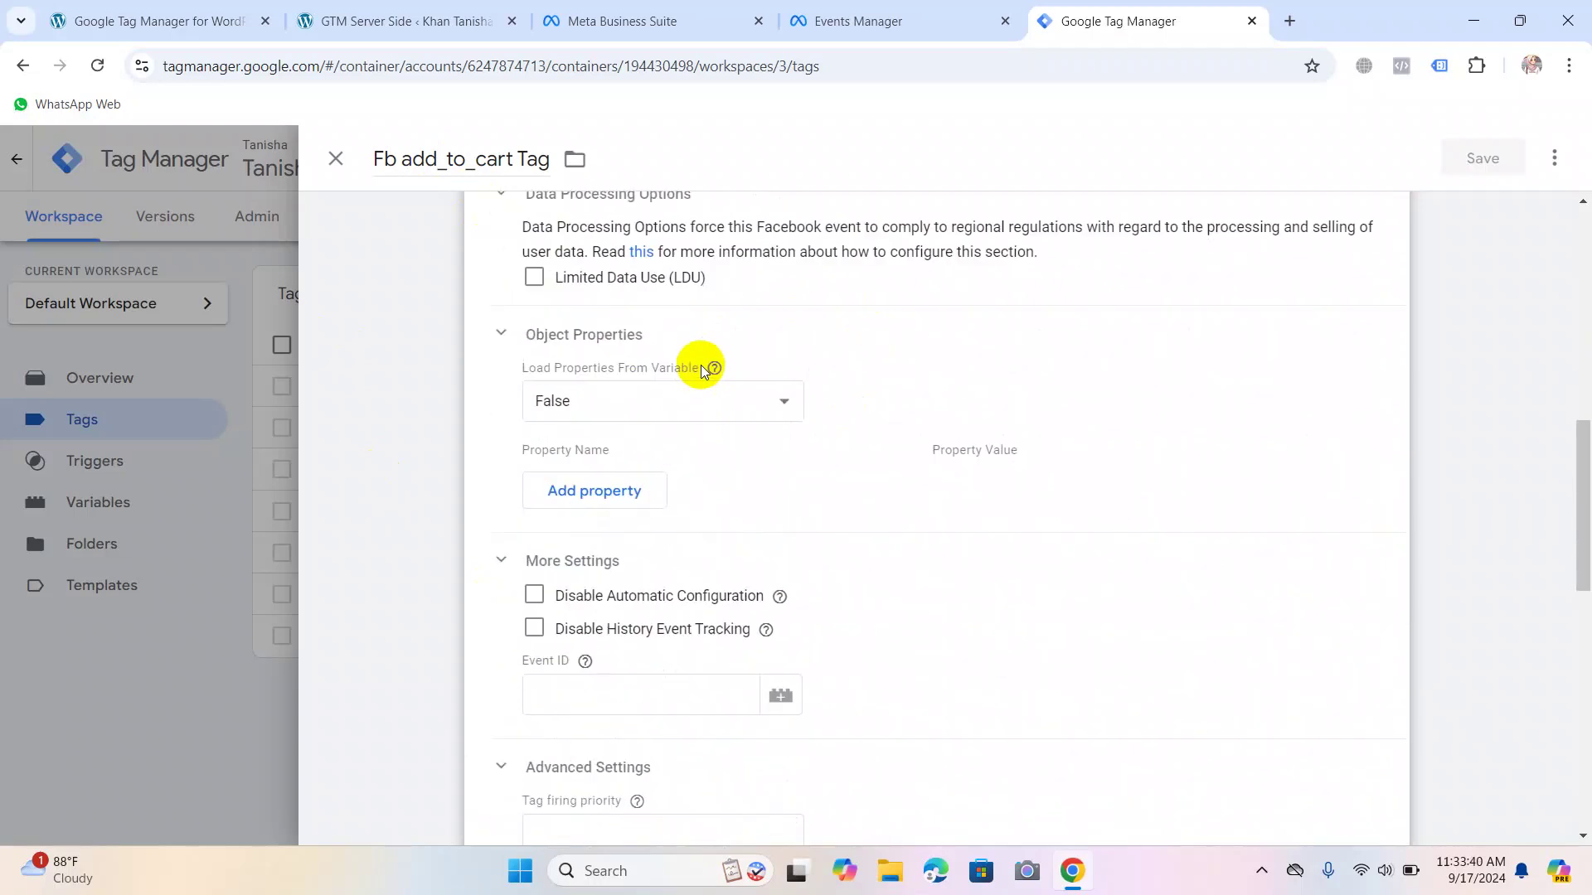
Add an object property named event_id to the Fb add_to_cart Tag.
{"action": "mouse_move", "coordinate": [700, 365]}
{"action": "left_click", "coordinate": [604, 489]}
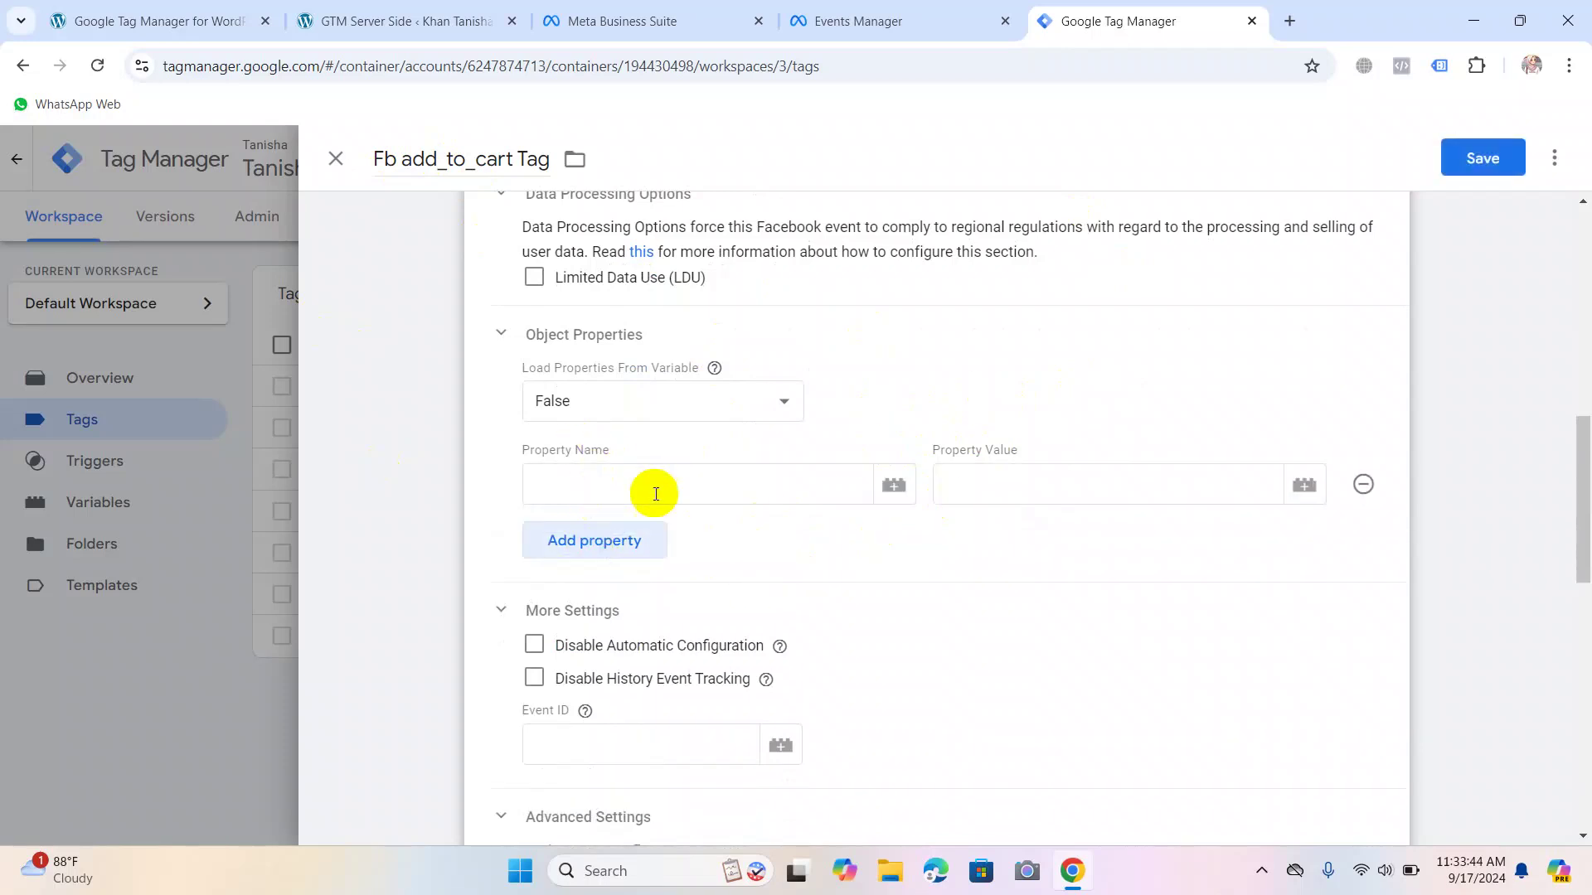
{"action": "left_click", "coordinate": [665, 493]}
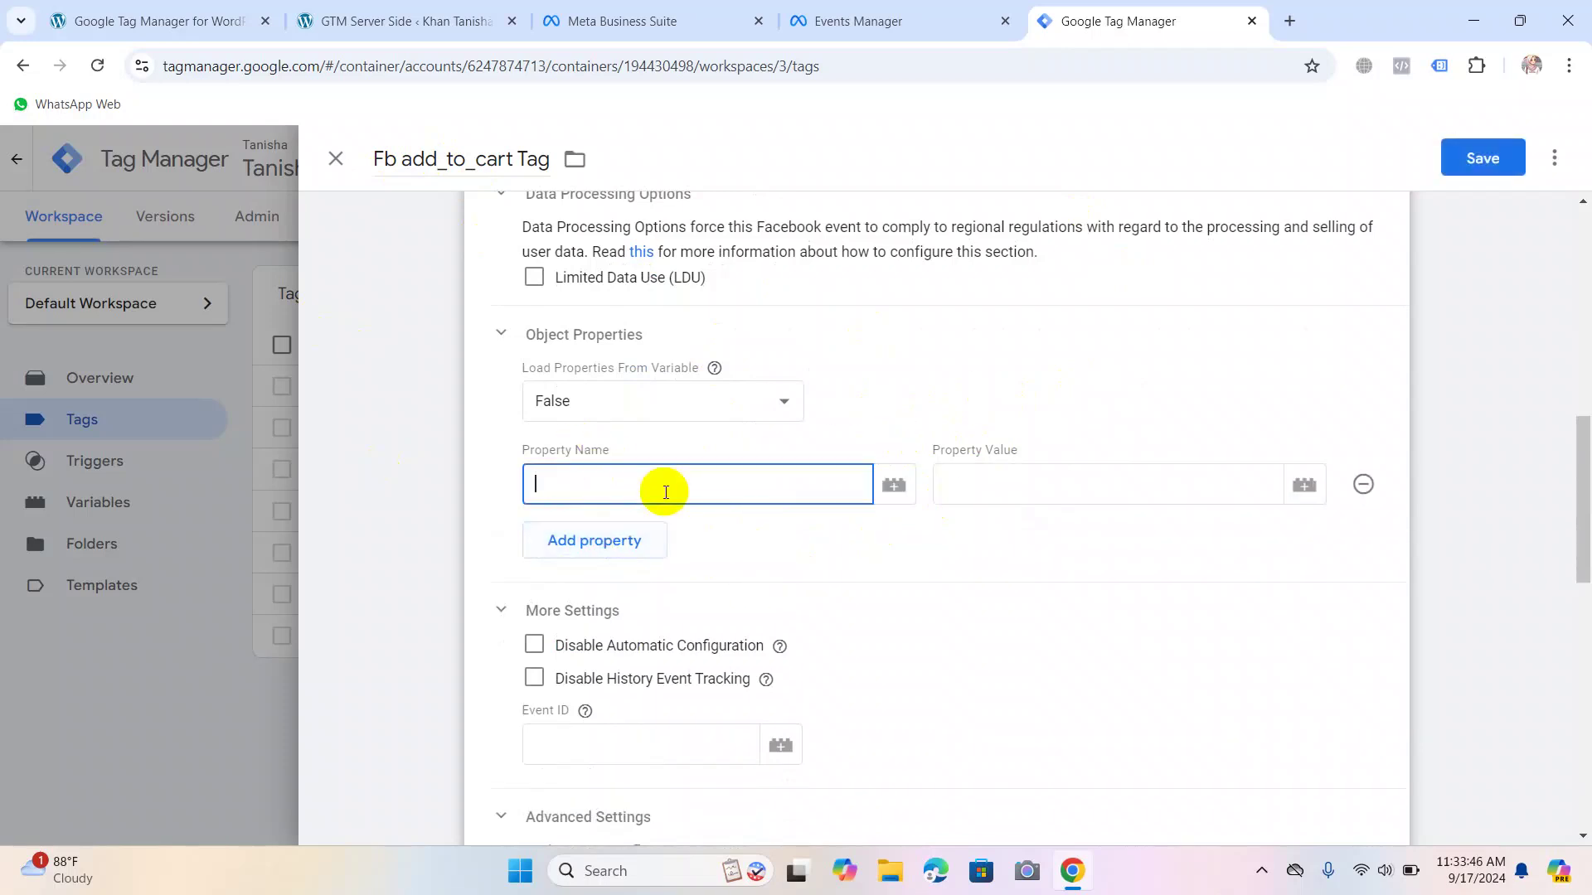
{"action": "type", "text": "event_id"}
{"action": "left_click", "coordinate": [1027, 478]}
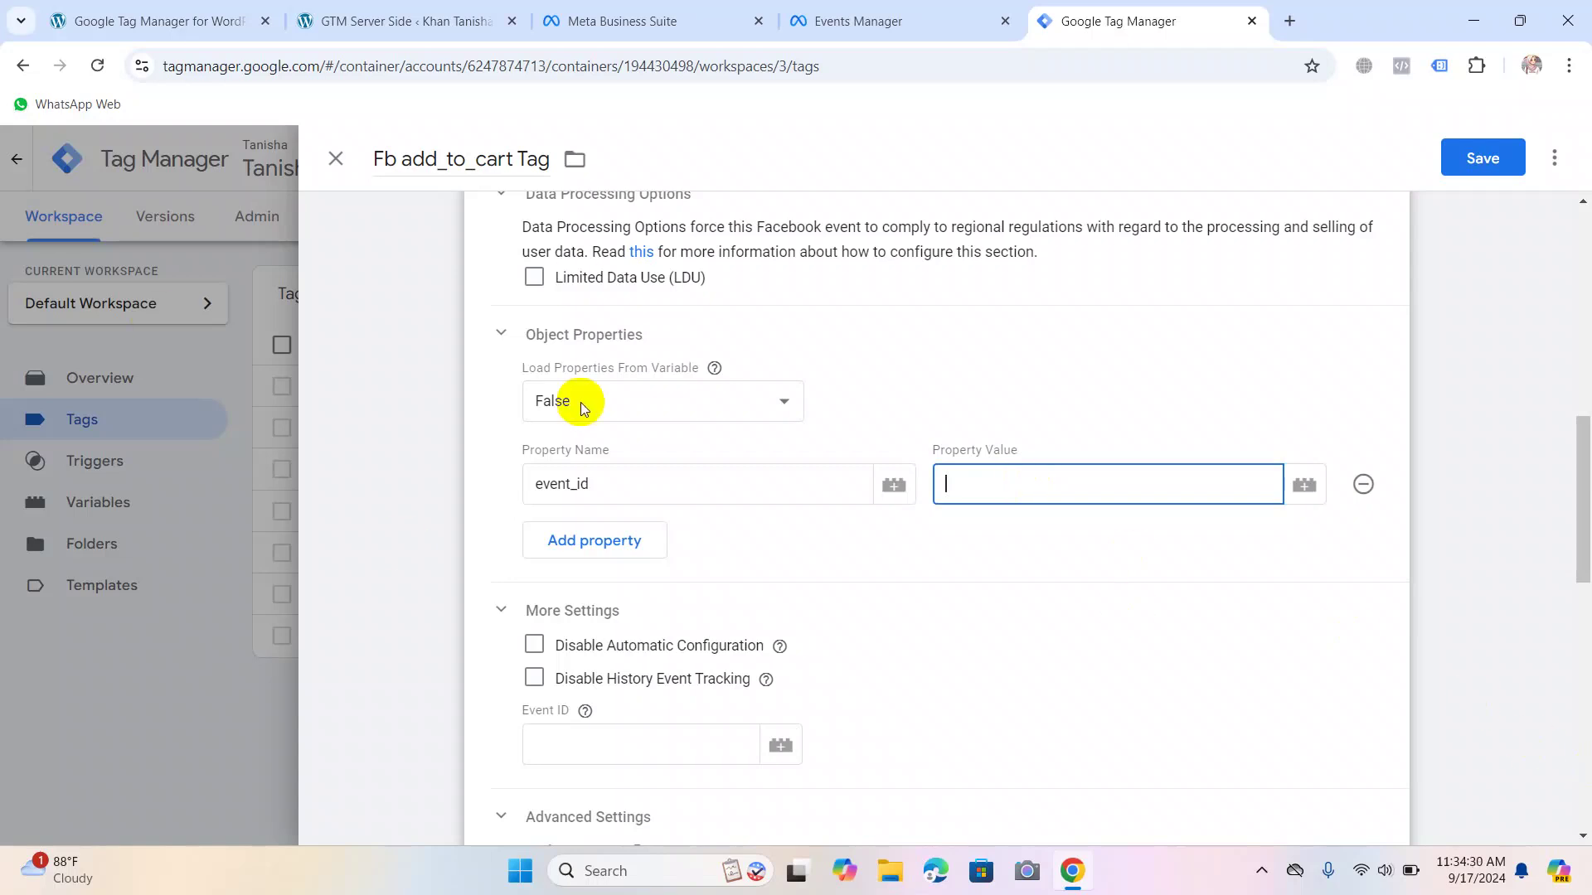
Start a new variable named "Event ID Variable" for the event_id property's value.
{"action": "left_click", "coordinate": [1305, 486]}
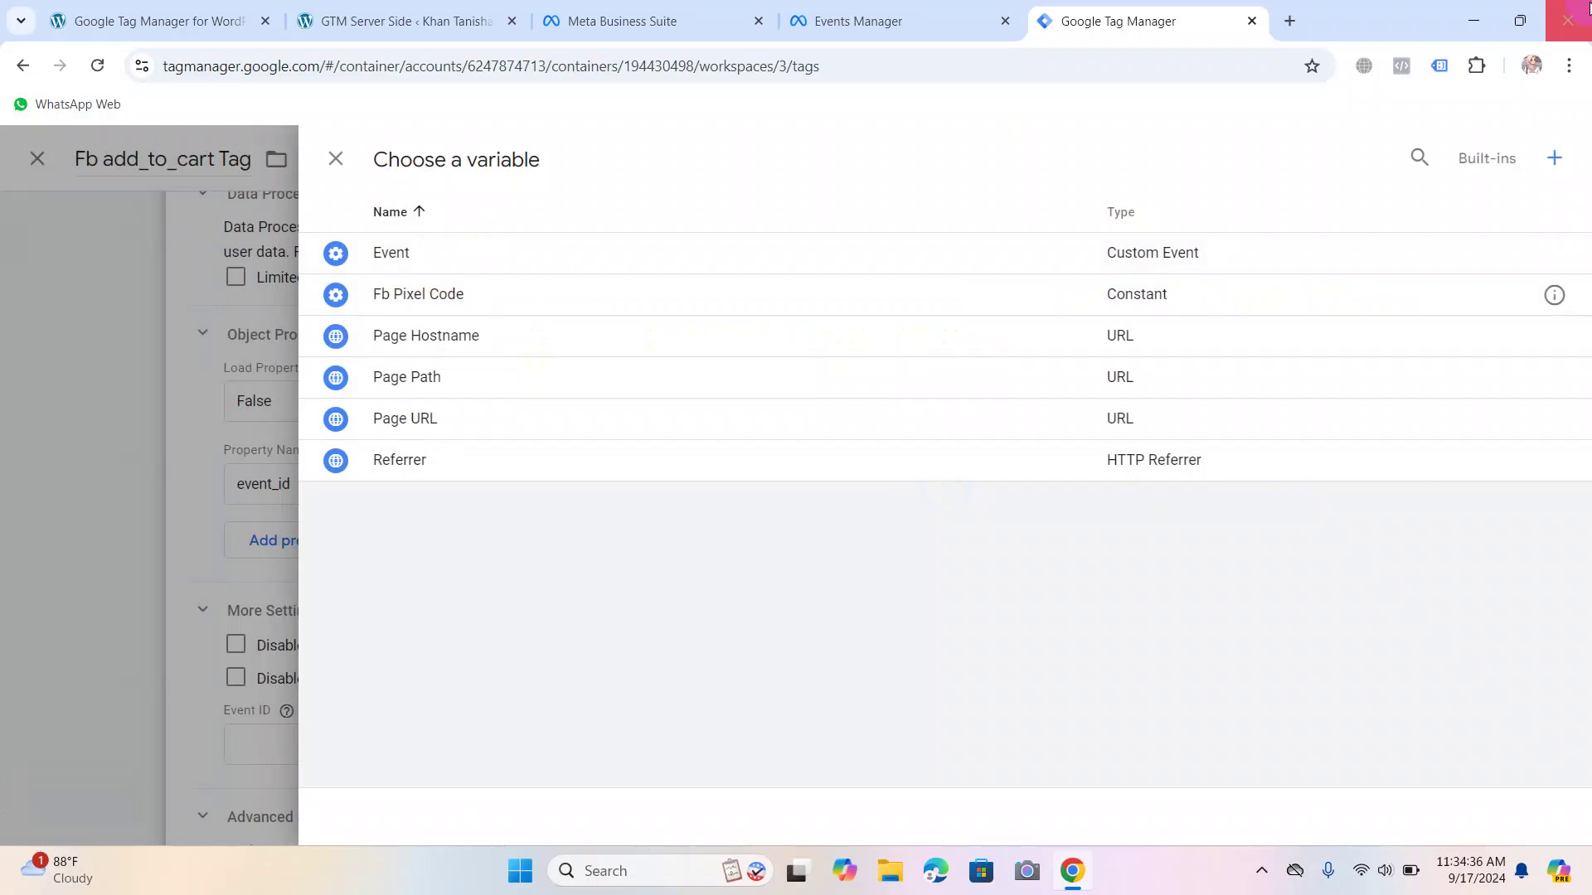
{"action": "left_click", "coordinate": [1554, 160]}
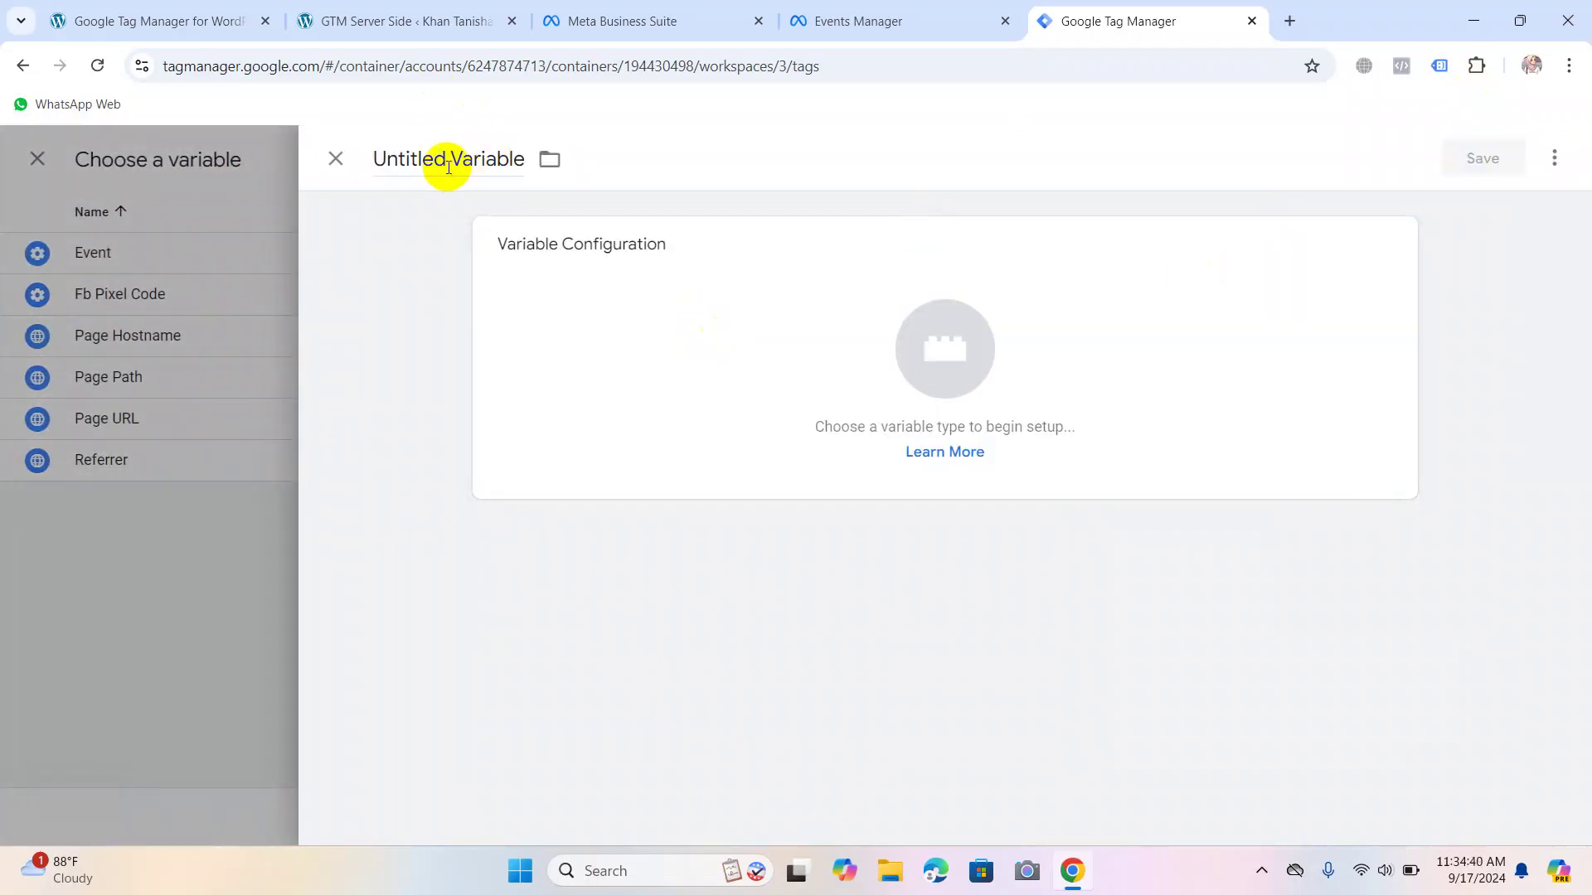
{"action": "left_click_drag", "start_coordinate": [448, 167], "coordinate": [331, 164]}
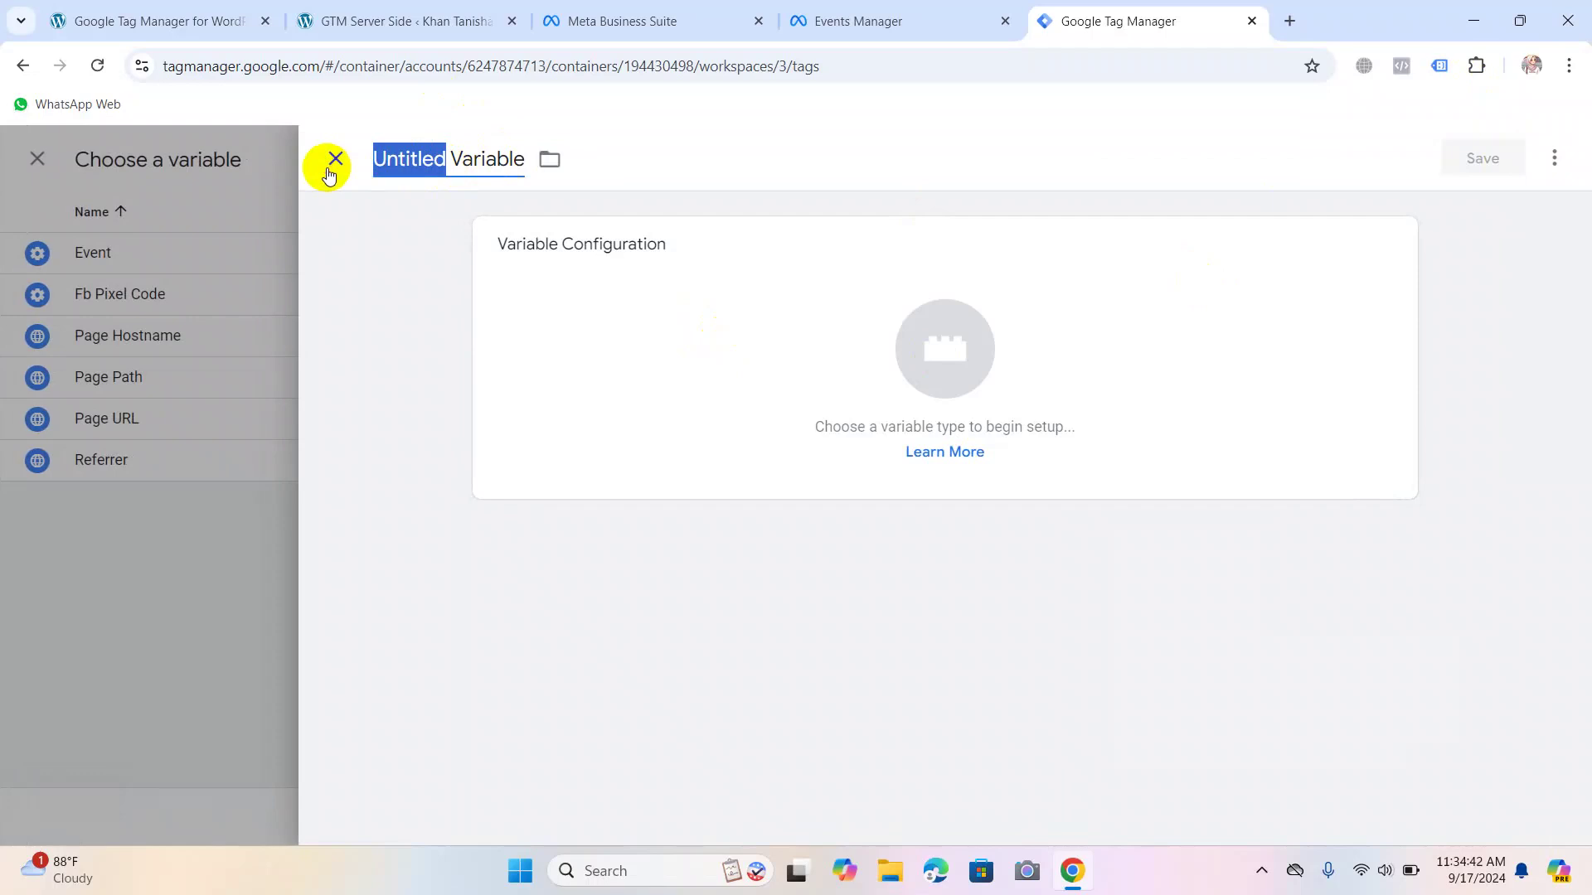
{"action": "type", "text": "Event ID"}
Search the variable types for "Un" and discard the unsaved Event ID Variable.
{"action": "left_click", "coordinate": [824, 345]}
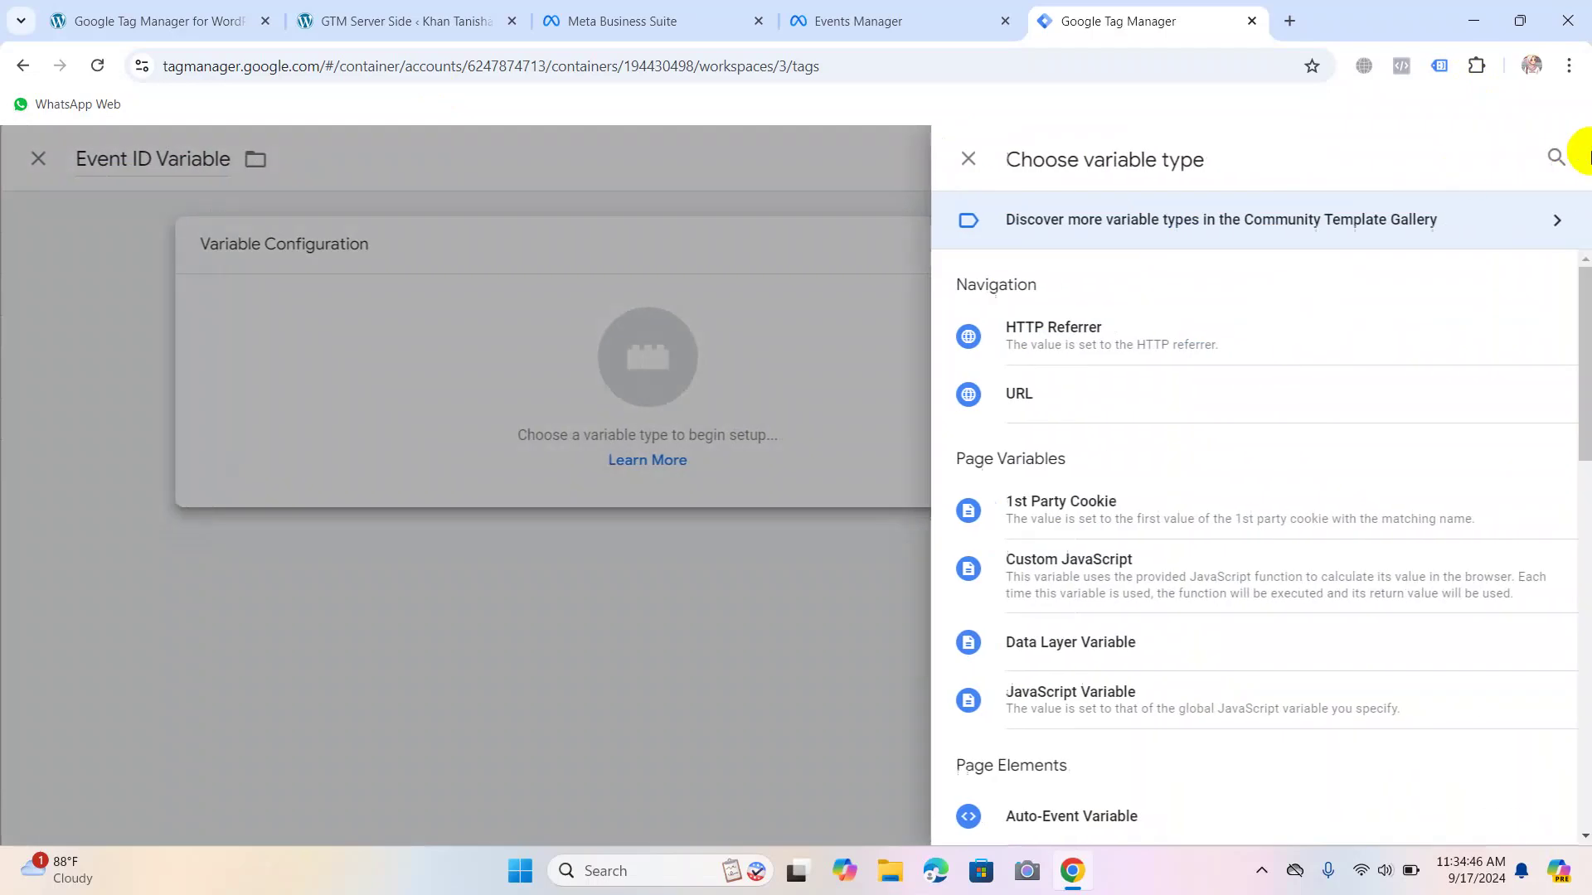
{"action": "left_click", "coordinate": [1553, 155]}
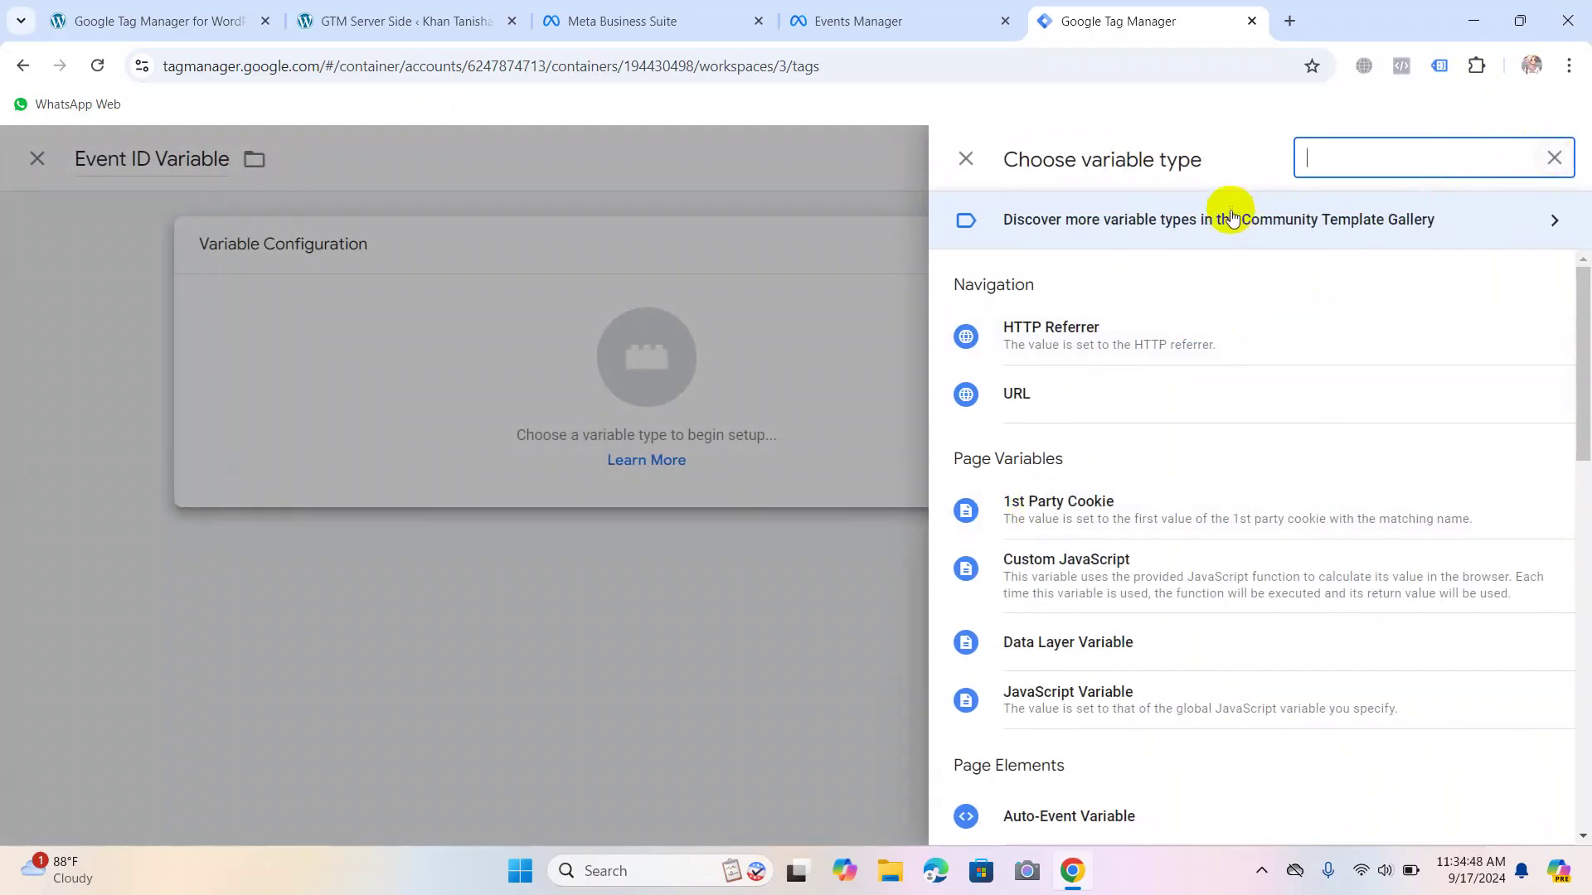
{"action": "type", "text": "e"}
{"action": "key", "text": "BackSpace"}
{"action": "type", "text": "Uno"}
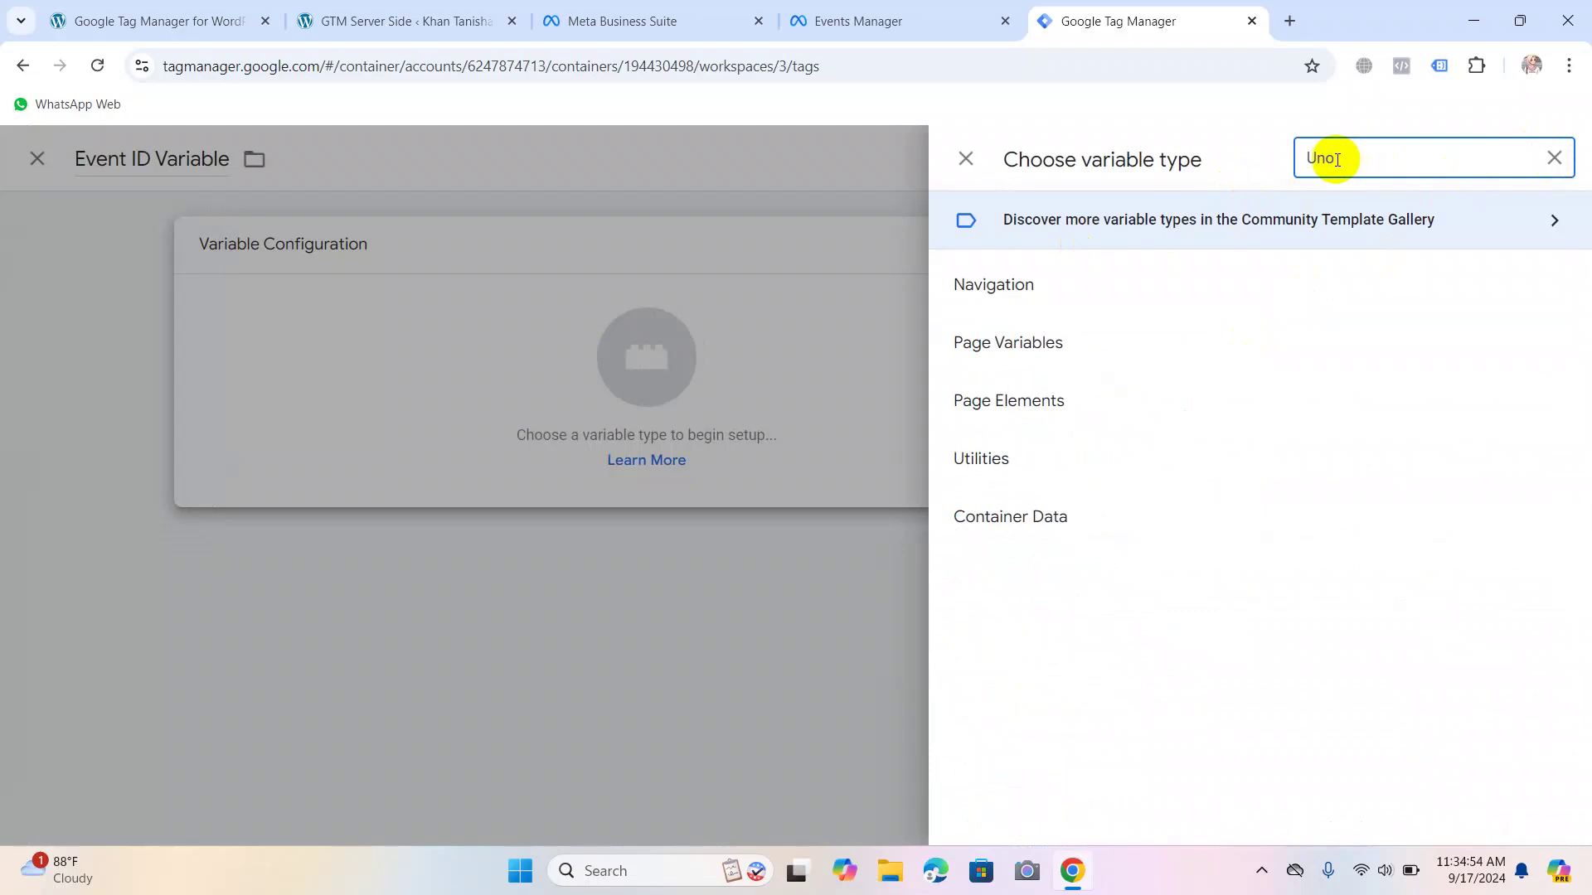
{"action": "key", "text": "BackSpace"}
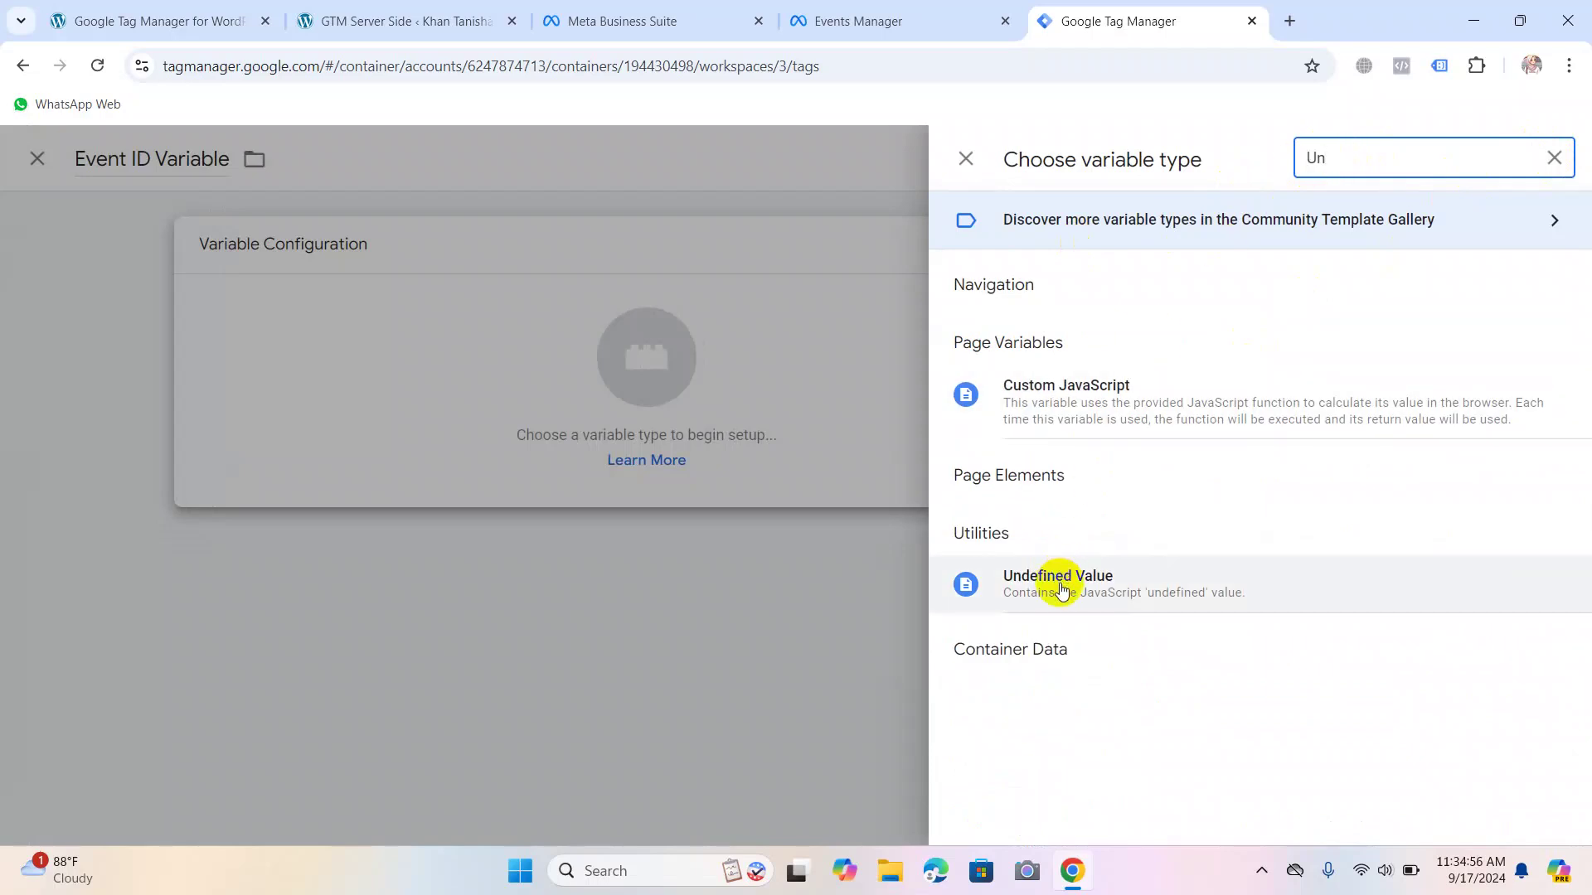
{"action": "left_click", "coordinate": [1554, 158]}
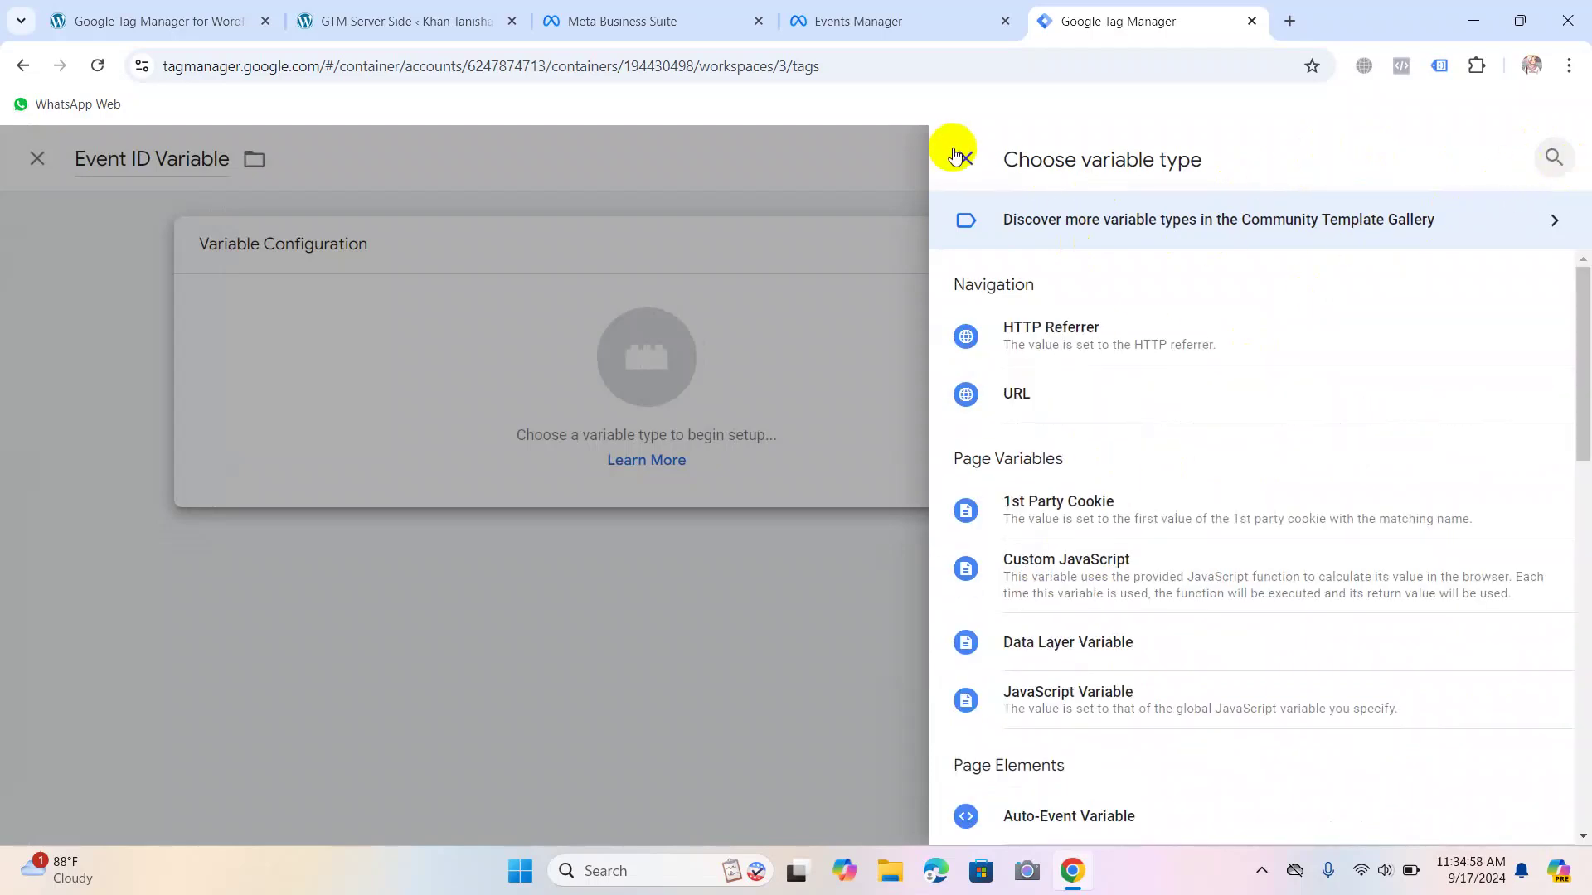
{"action": "left_click", "coordinate": [965, 158]}
{"action": "left_click", "coordinate": [336, 158]}
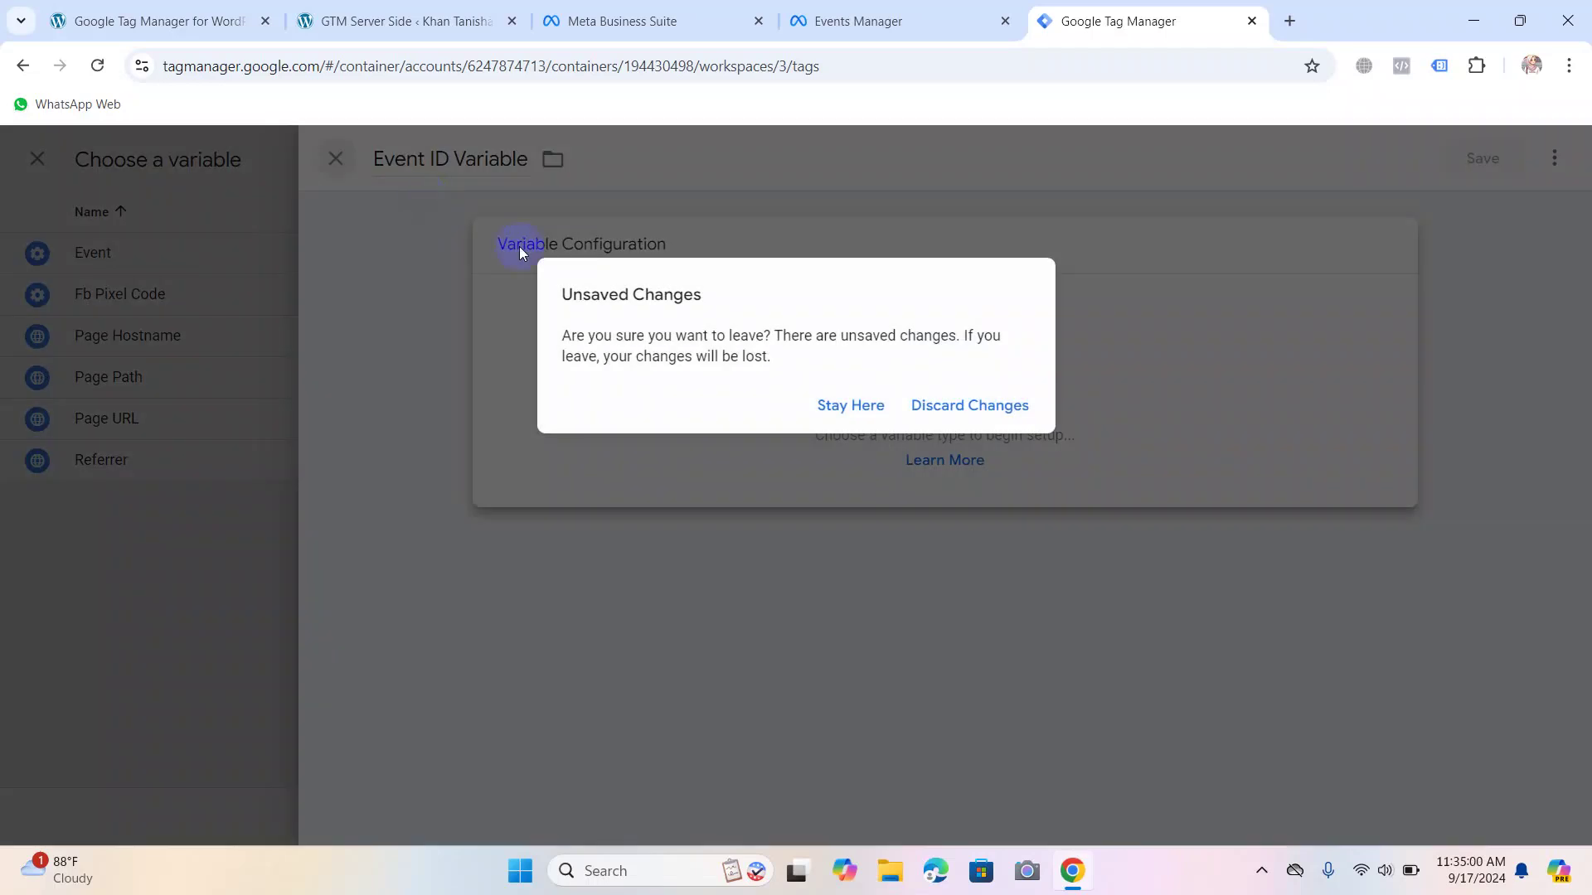
{"action": "left_click", "coordinate": [983, 421]}
Leave the variable selection and close the Fb add_to_cart Tag, discarding its unsaved changes.
{"action": "left_click", "coordinate": [338, 152]}
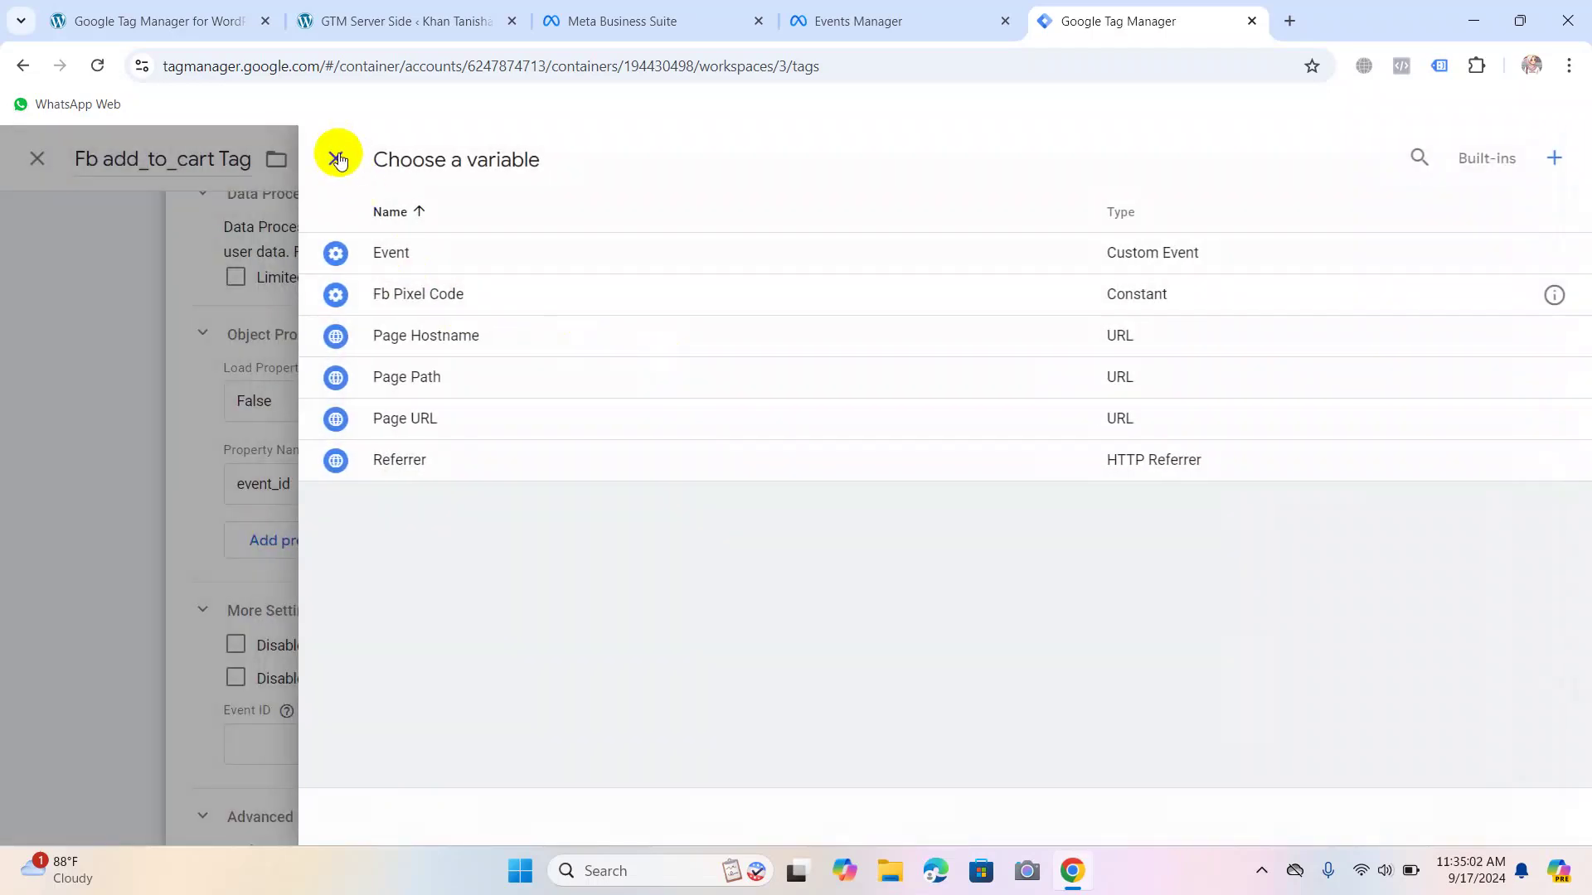
{"action": "left_click", "coordinate": [338, 157]}
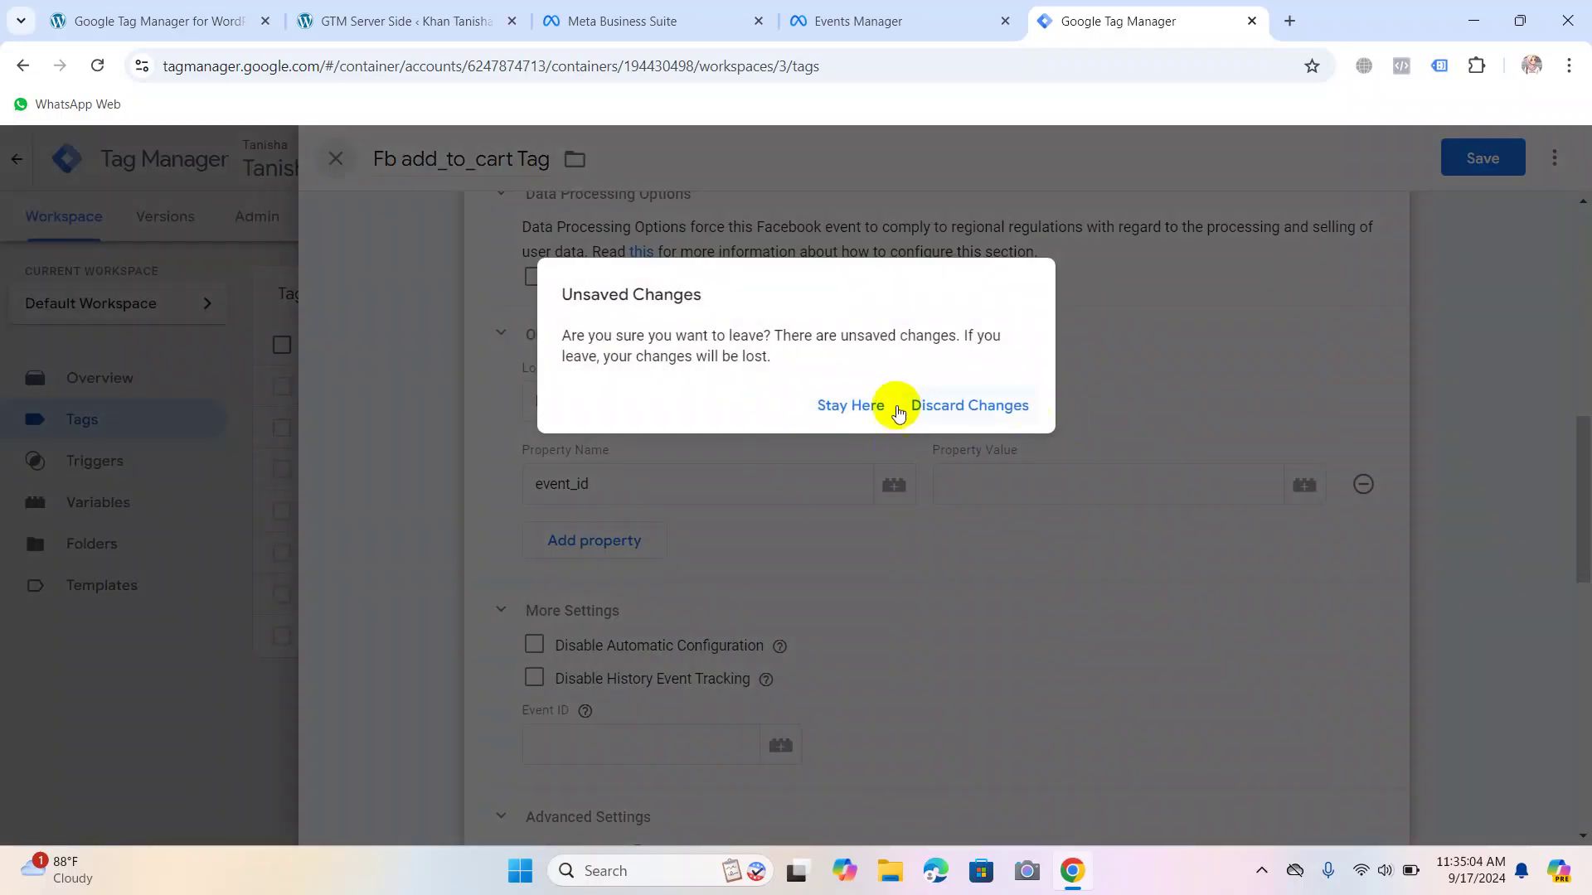
{"action": "left_click", "coordinate": [829, 405]}
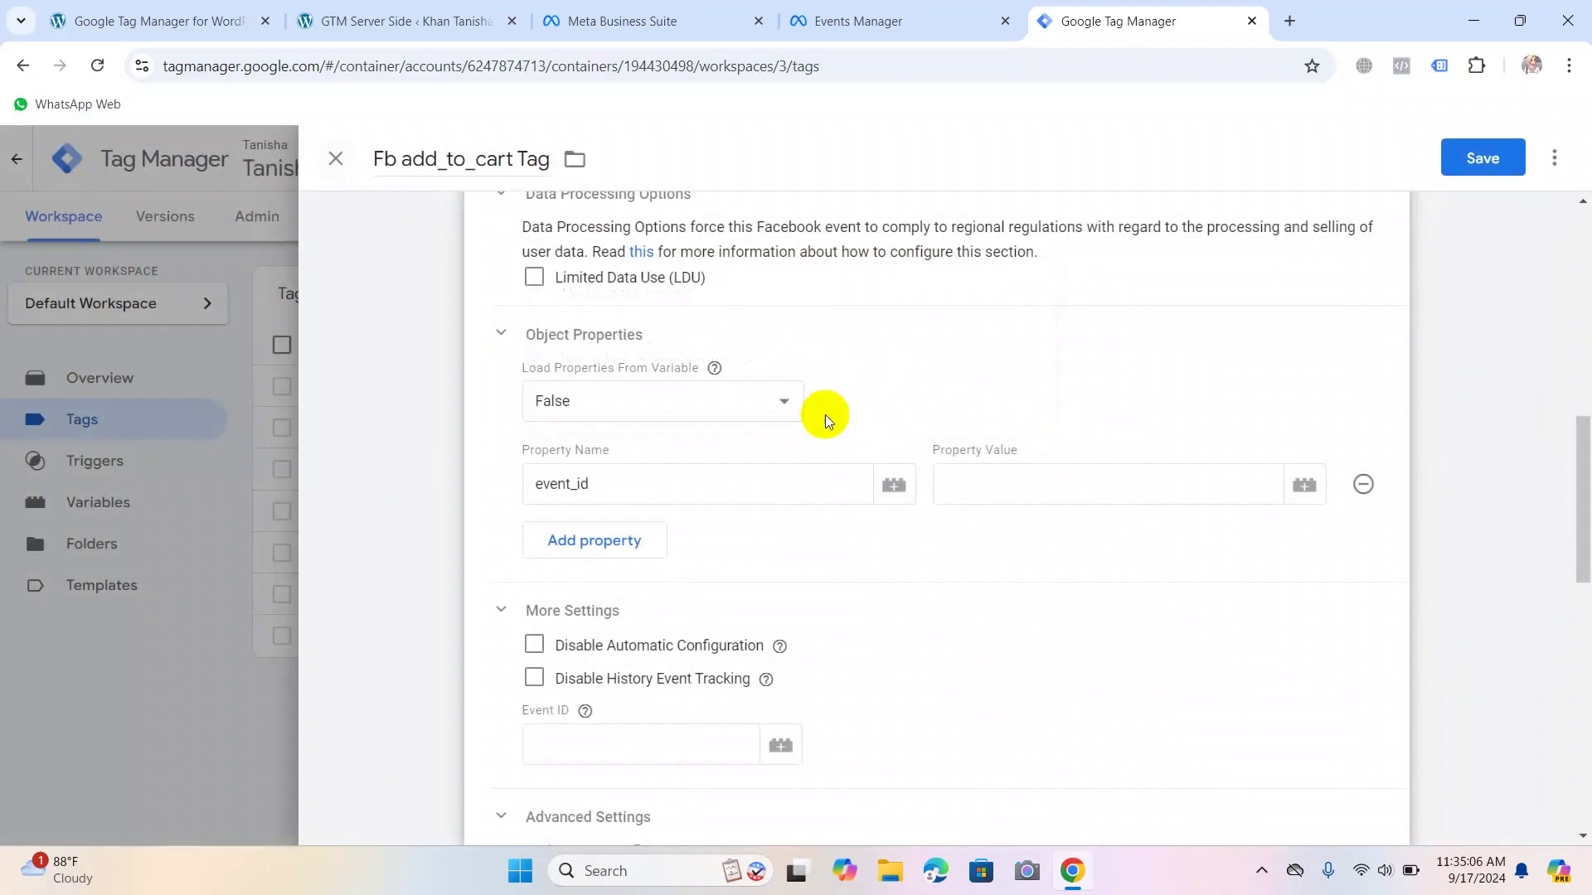
{"action": "left_click", "coordinate": [350, 167]}
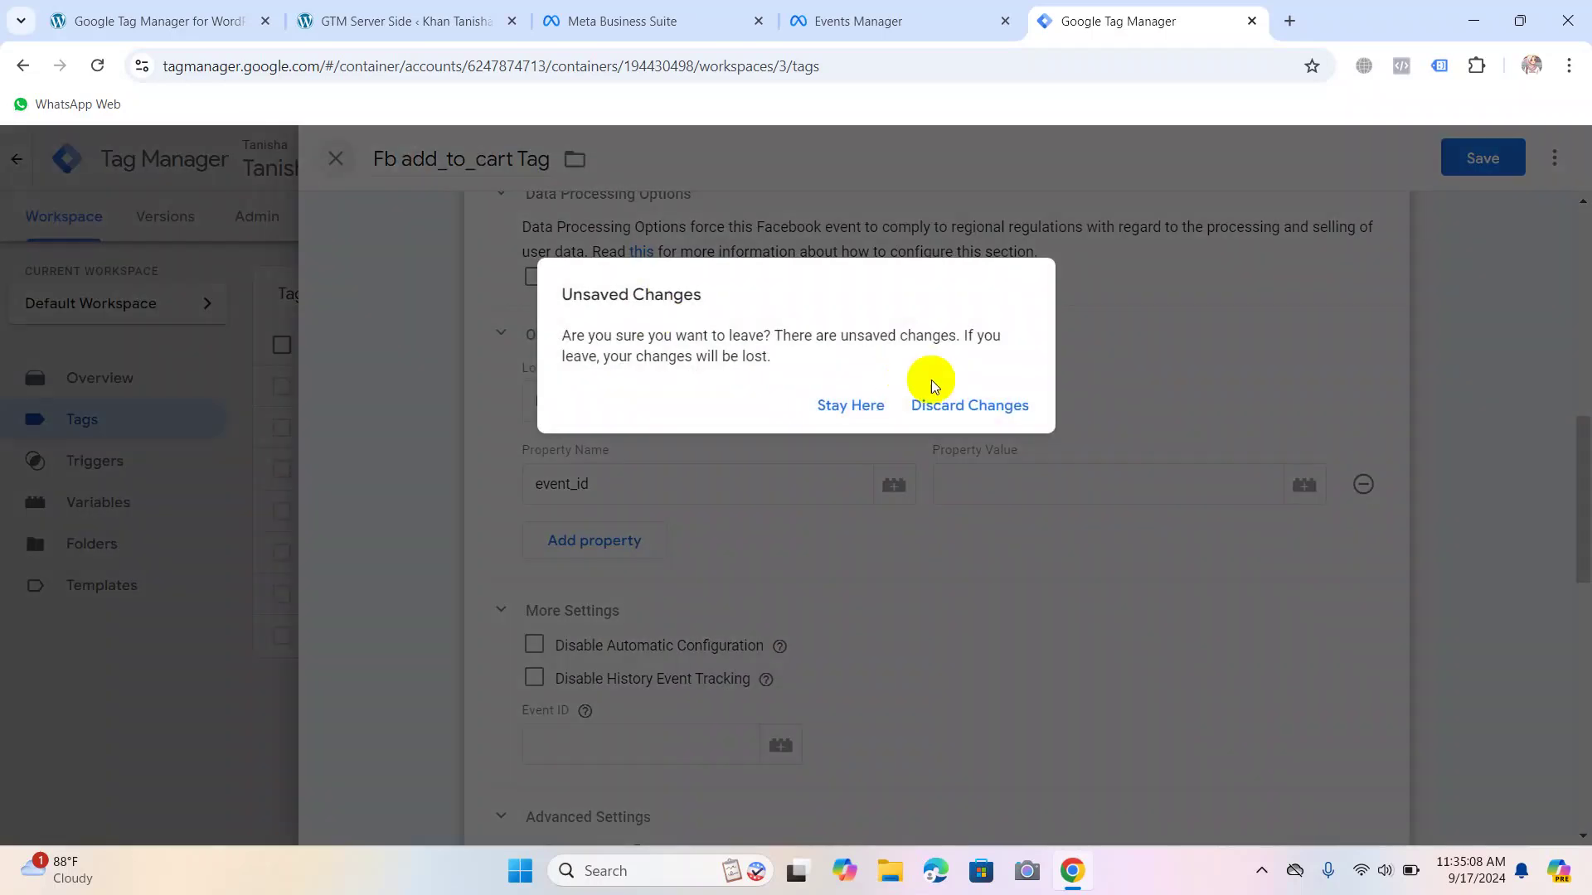
{"action": "left_click", "coordinate": [980, 405]}
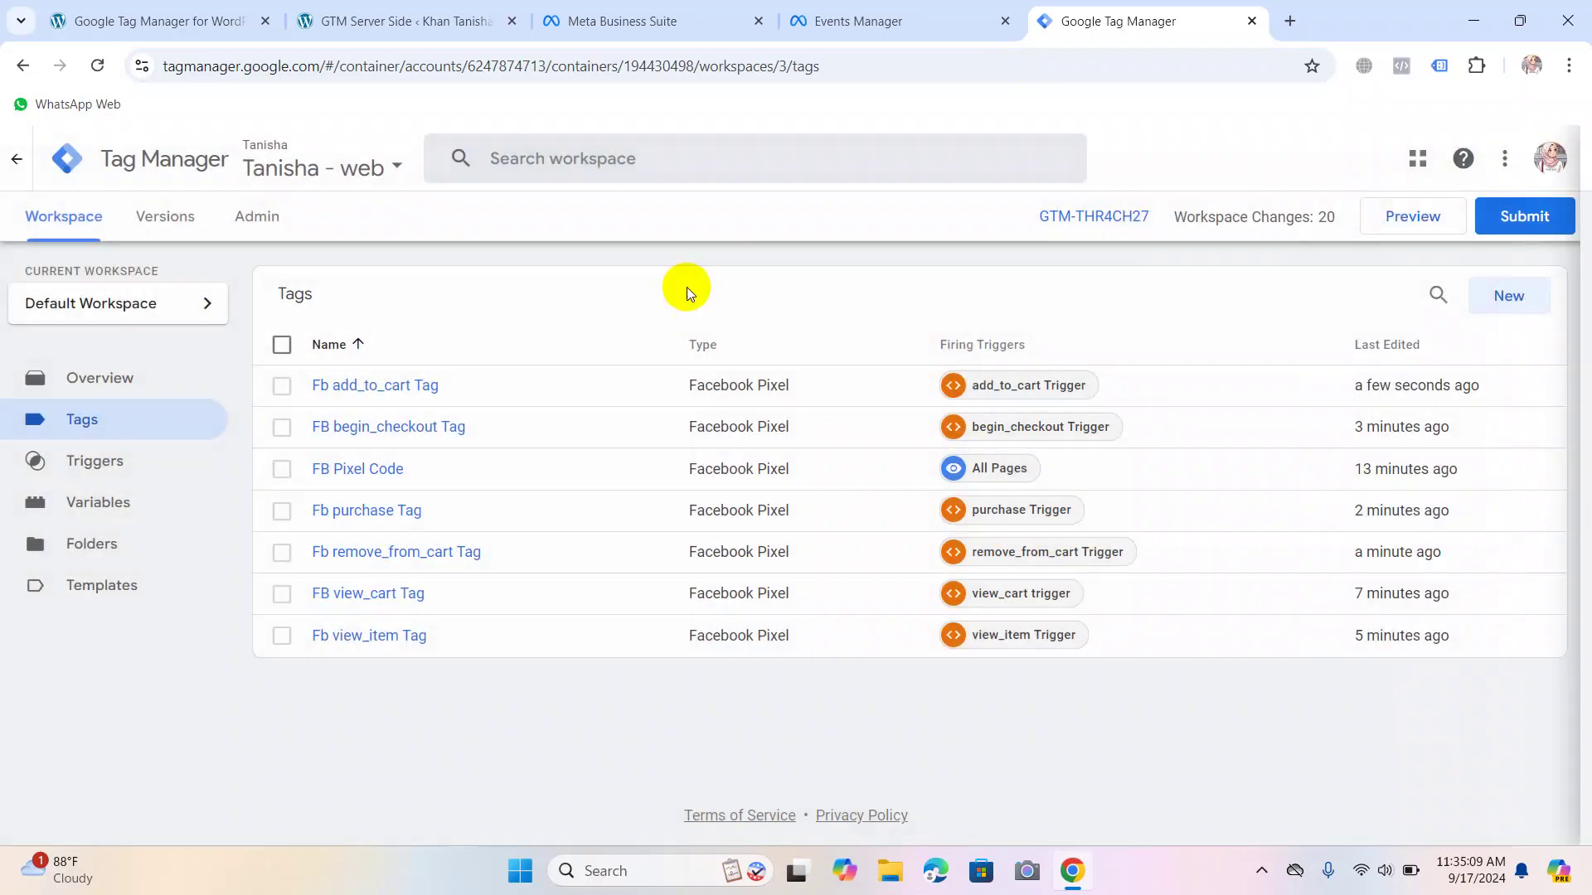
Go to the container's templates and open the gallery for adding a variable template.
{"action": "left_click", "coordinate": [109, 584]}
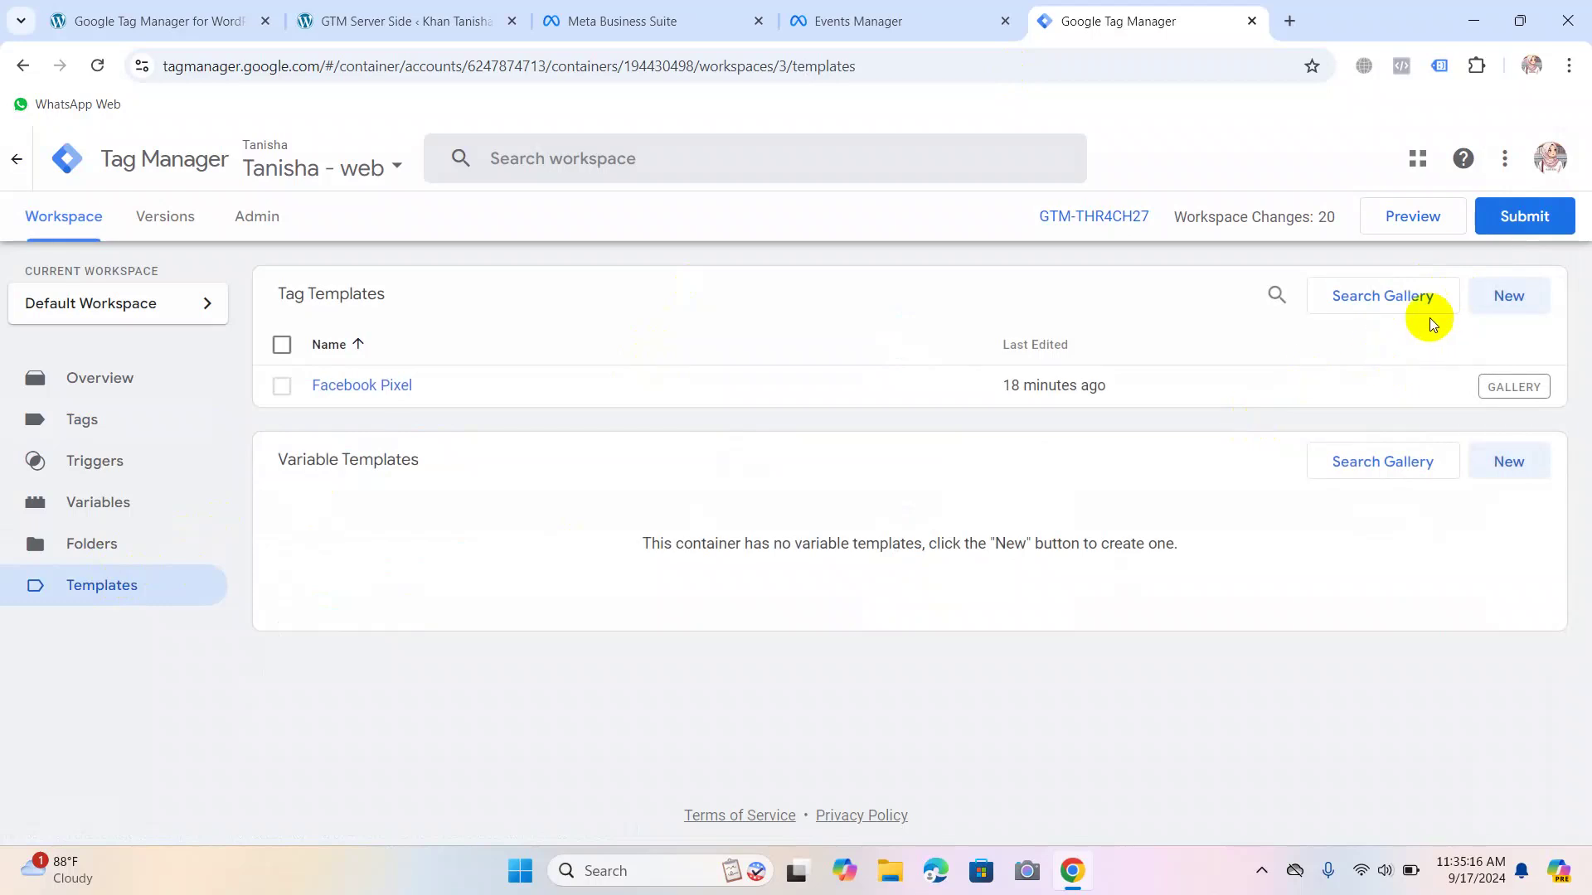
{"action": "left_click", "coordinate": [1401, 298]}
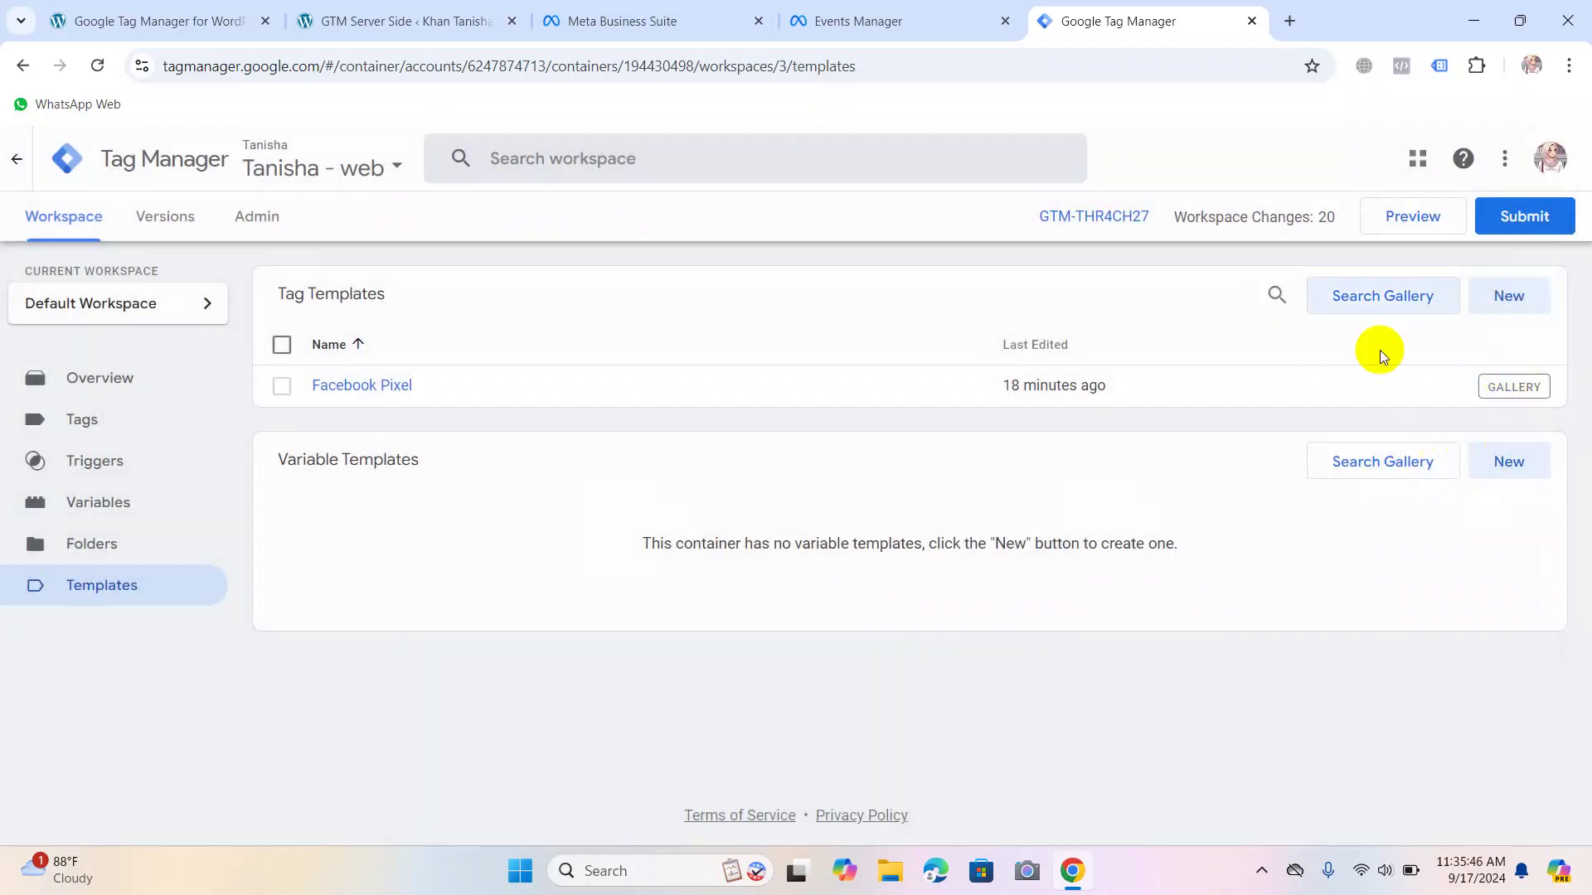
{"action": "left_click", "coordinate": [1356, 486]}
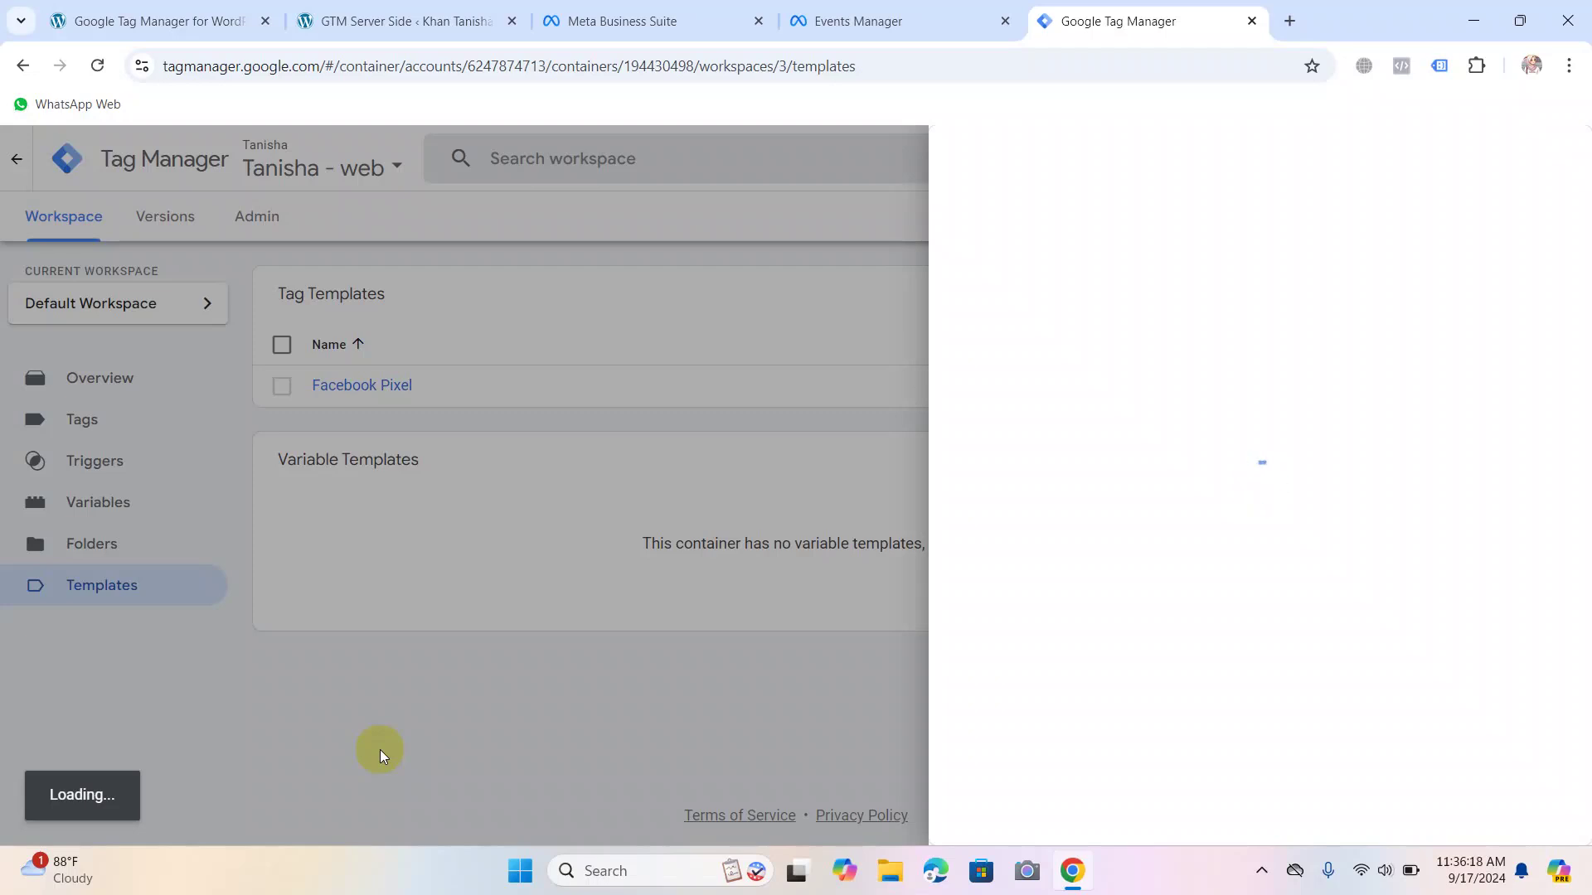
{"action": "left_click", "coordinate": [56, 799]}
{"action": "left_click_drag", "start_coordinate": [56, 798], "coordinate": [108, 791]}
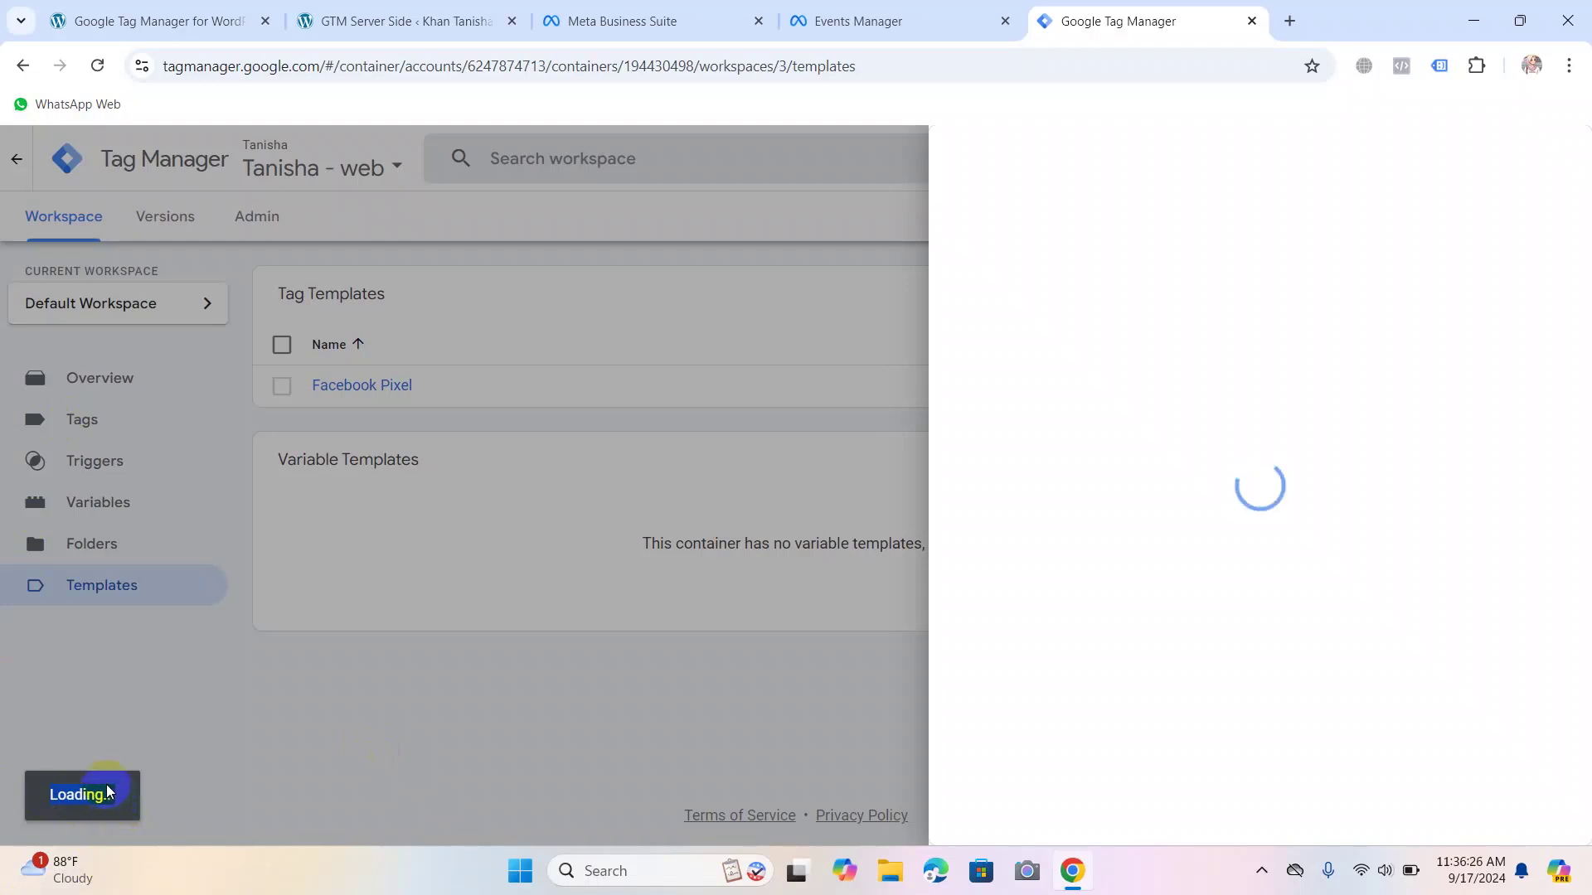
{"action": "left_click_drag", "start_coordinate": [107, 792], "coordinate": [119, 794]}
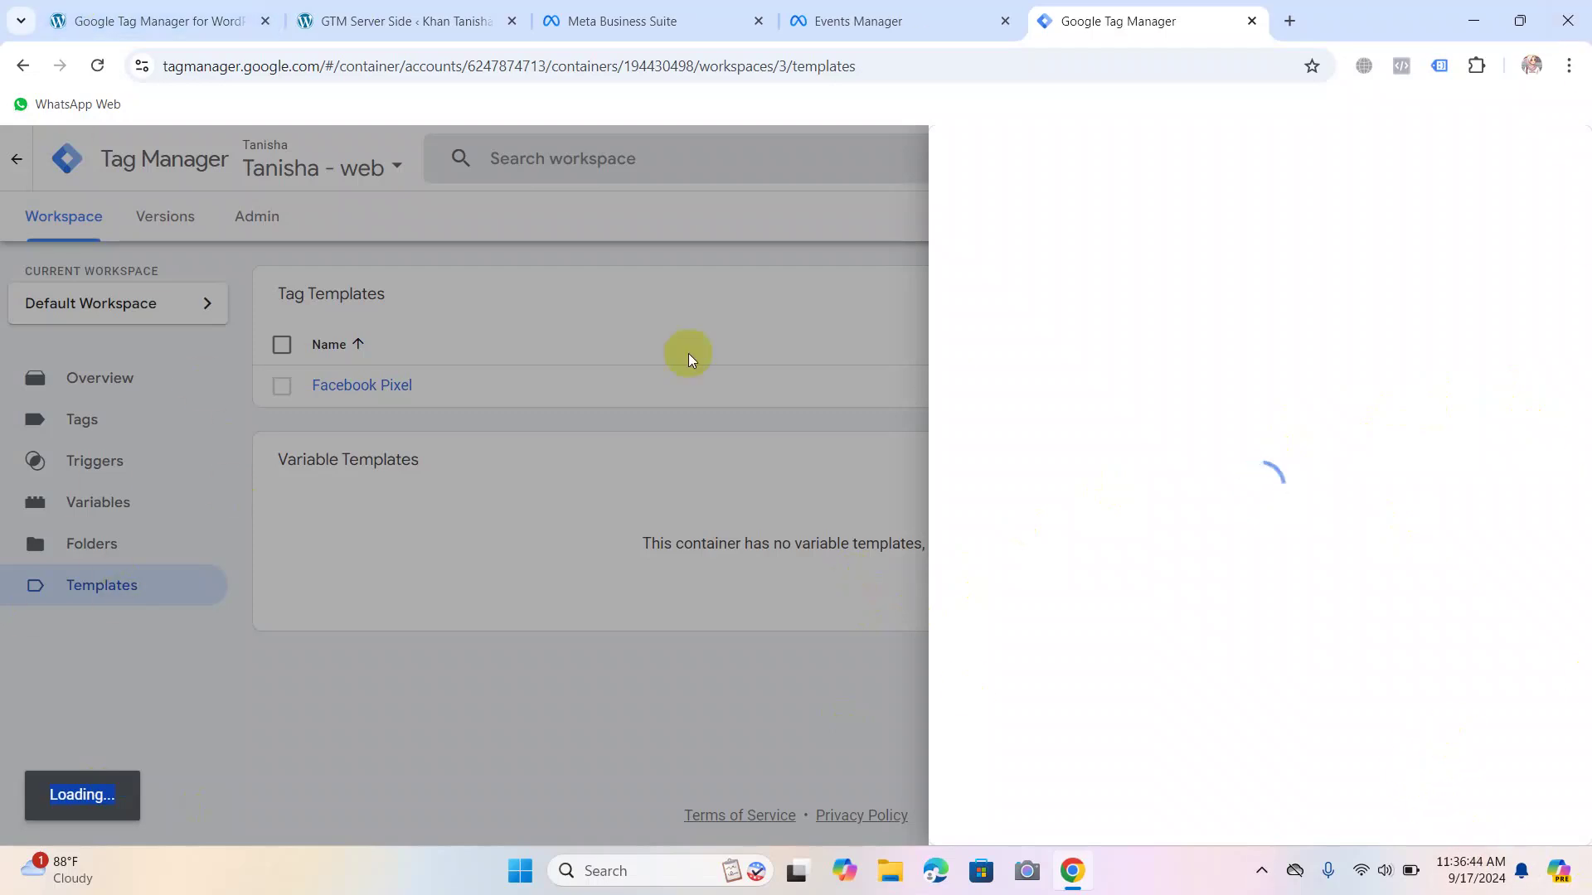
Reload the templates page and retry opening the variable template gallery.
{"action": "left_click", "coordinate": [519, 466]}
{"action": "left_click", "coordinate": [1362, 462]}
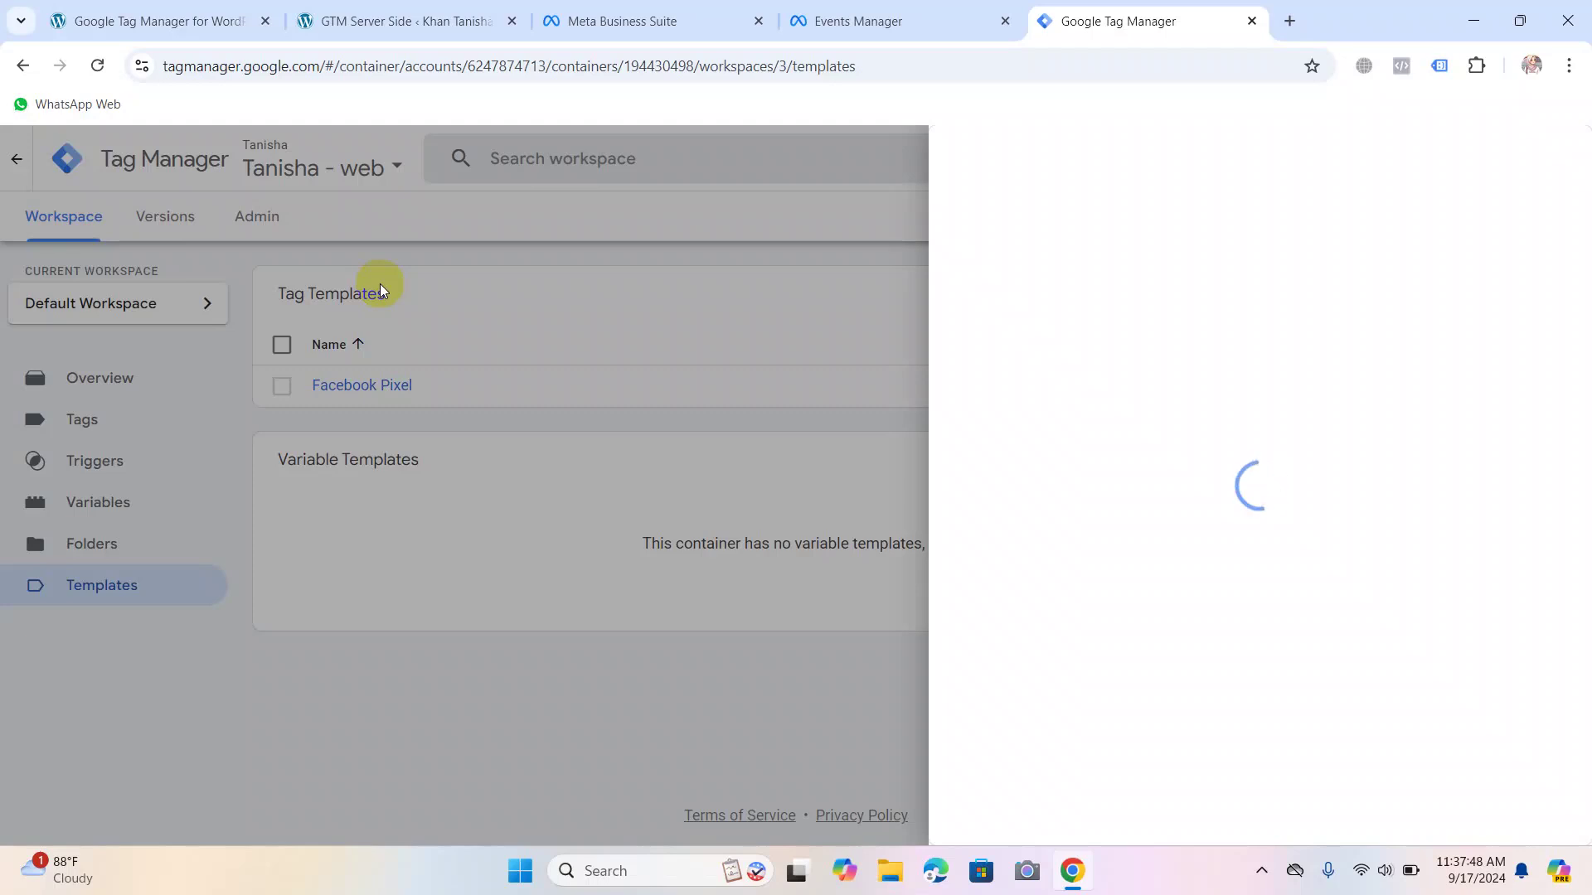
{"action": "left_click", "coordinate": [419, 489]}
{"action": "left_click", "coordinate": [97, 66]}
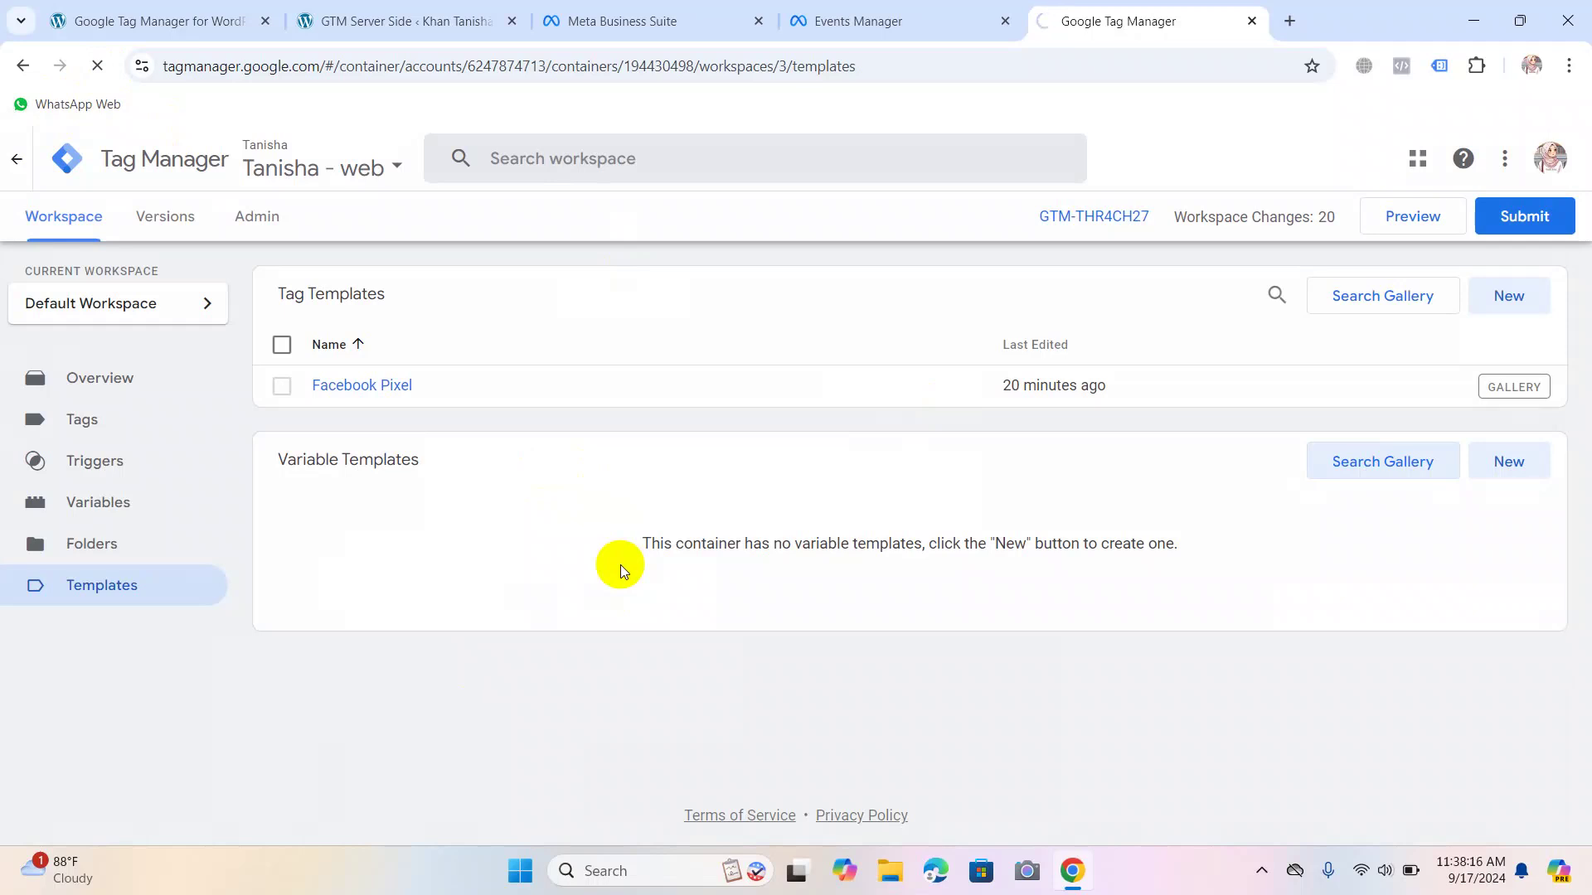
{"action": "left_click", "coordinate": [1362, 465]}
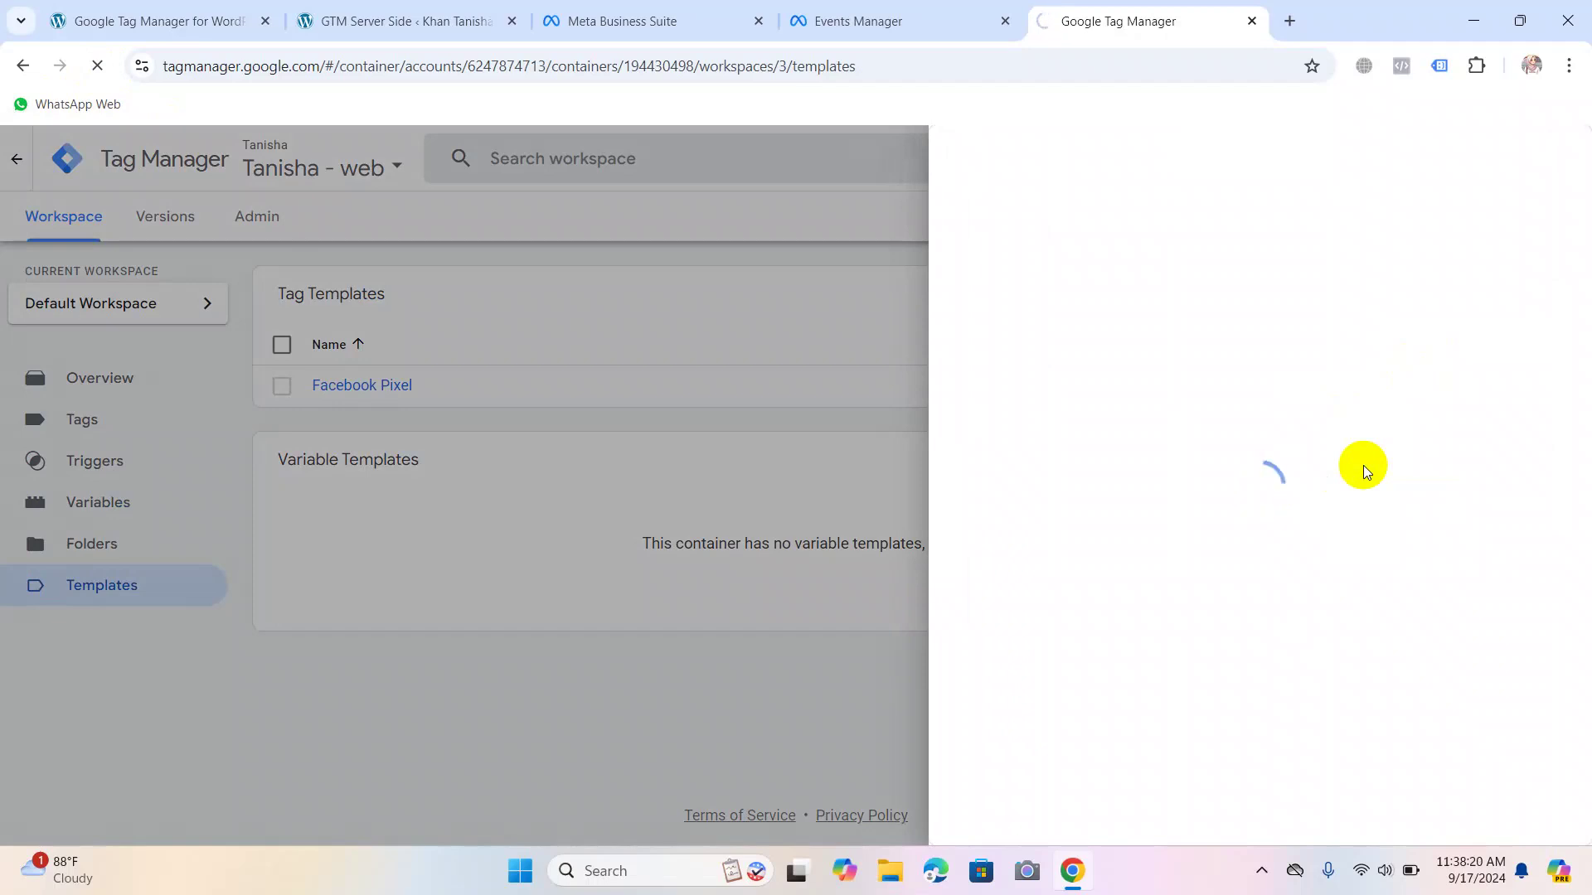
{"action": "left_click", "coordinate": [868, 424]}
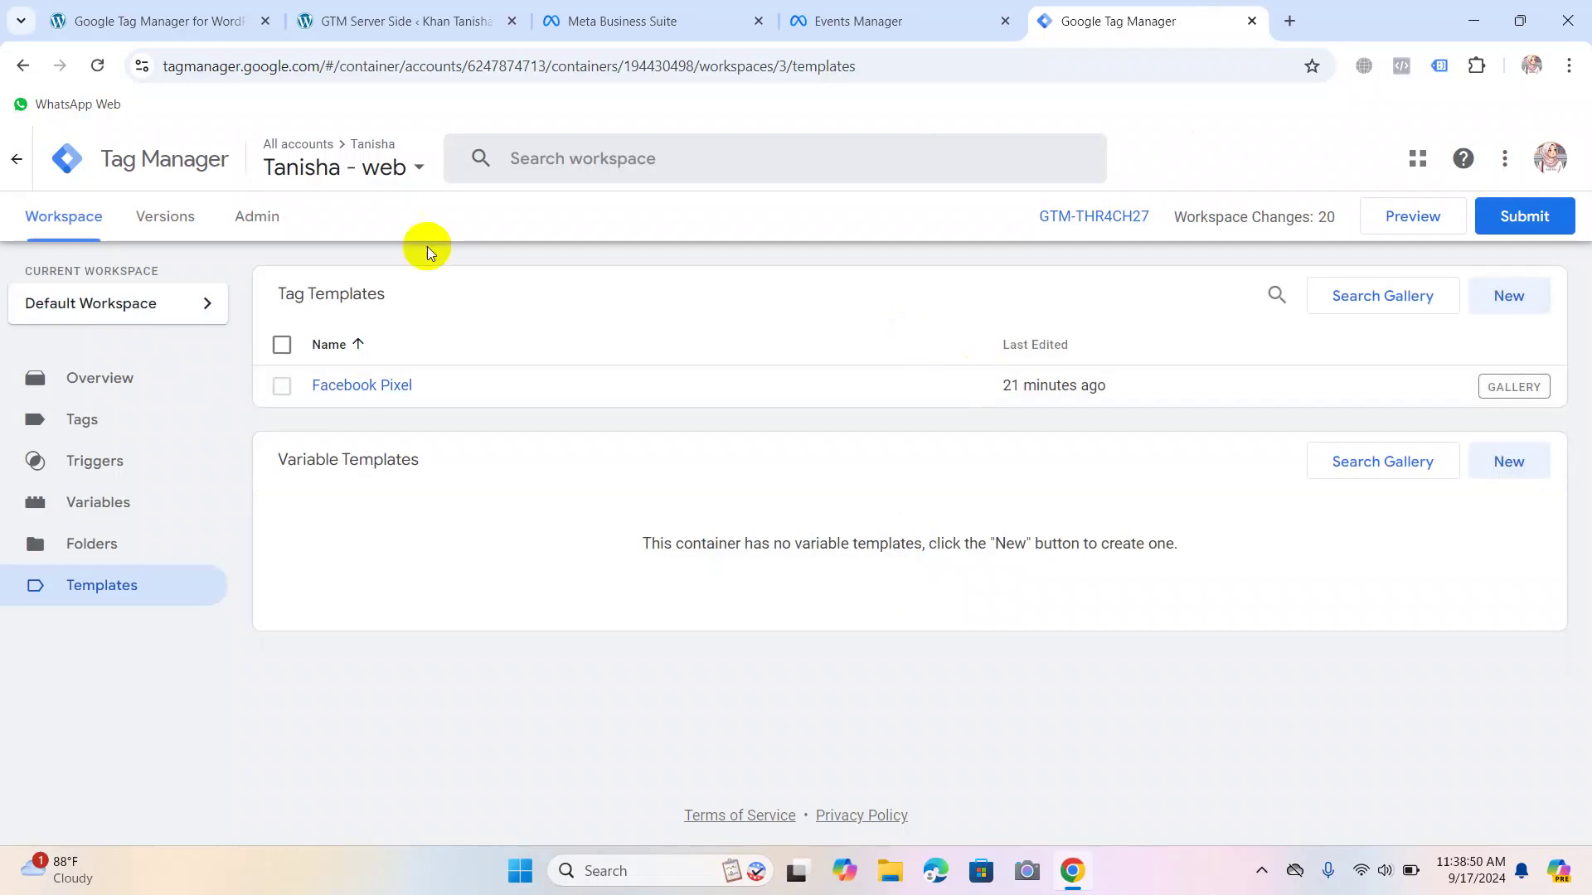
{"action": "left_click", "coordinate": [1338, 472]}
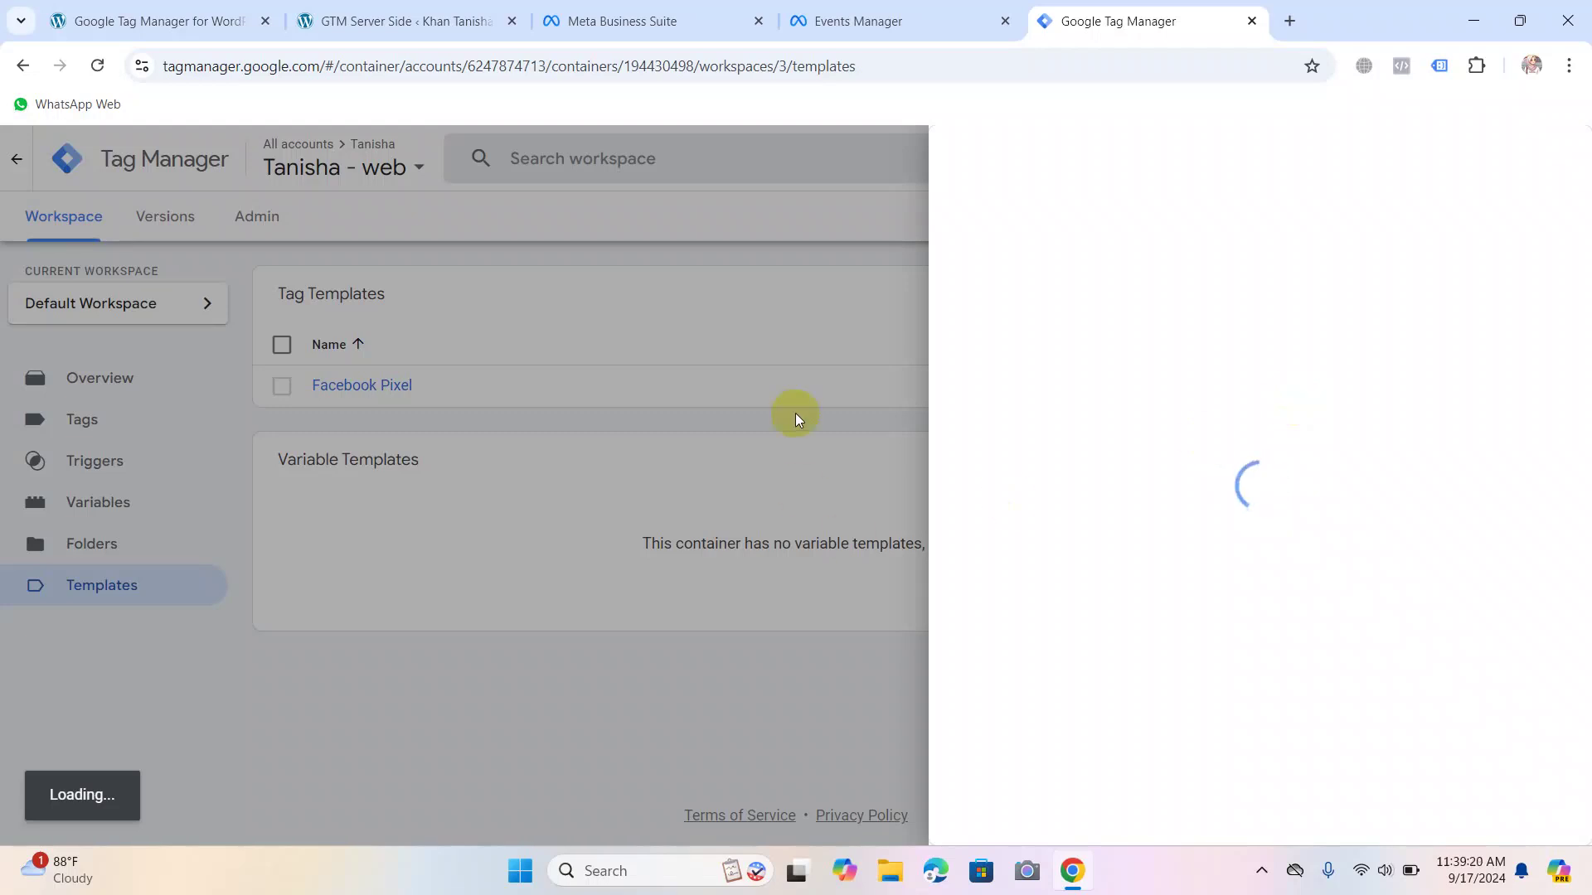
{"action": "double_click", "coordinate": [62, 800]}
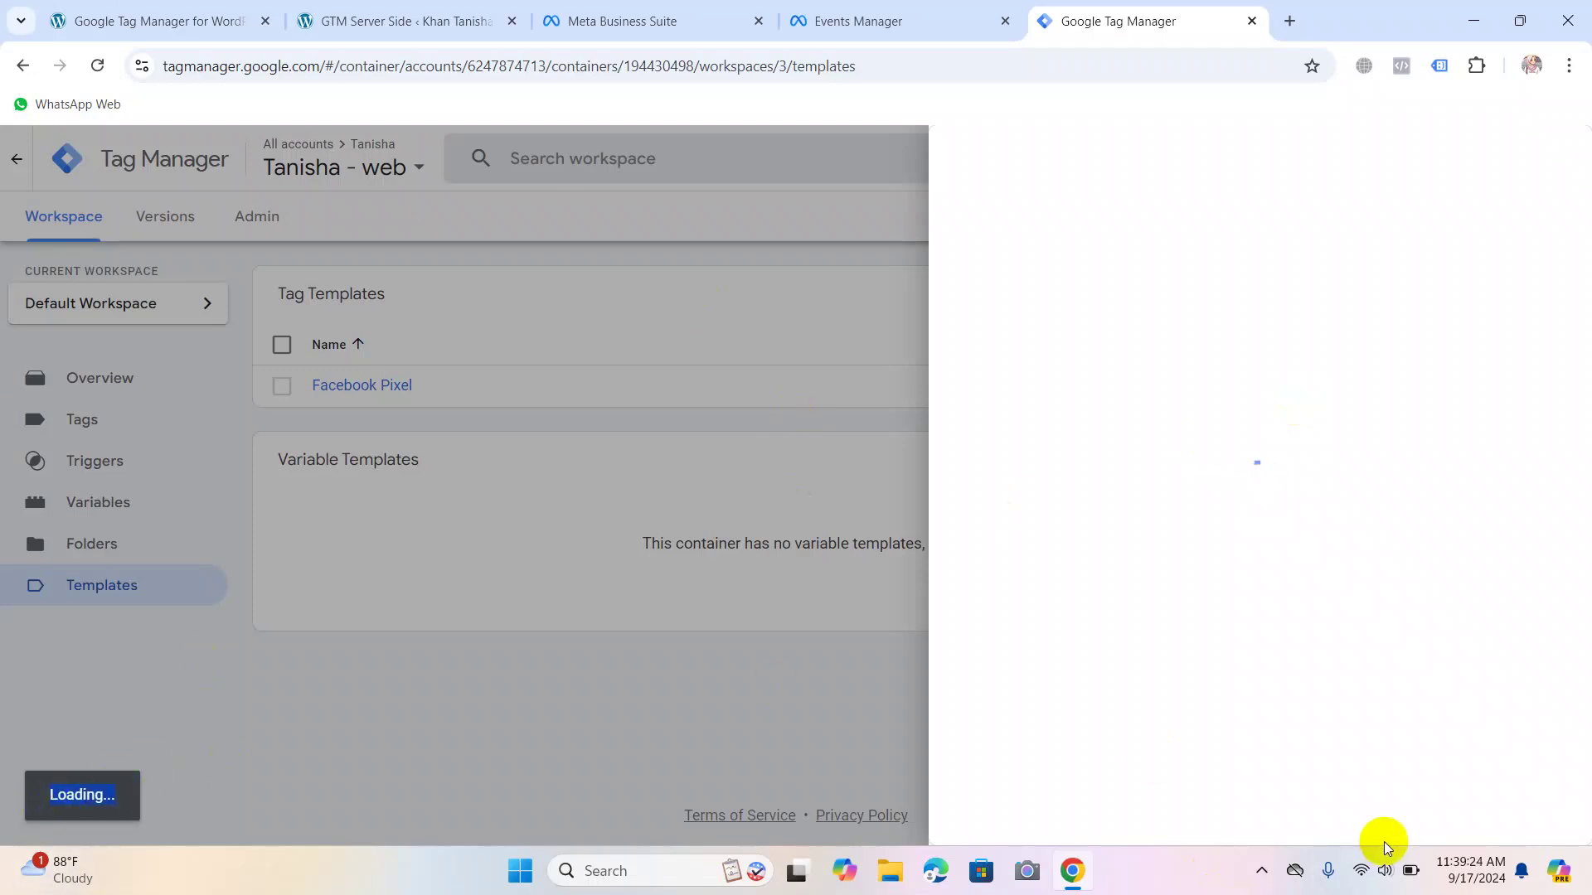
Bring up the computer's available Wi-Fi networks and switch Wi-Fi off and back on.
{"action": "left_click", "coordinate": [1361, 878]}
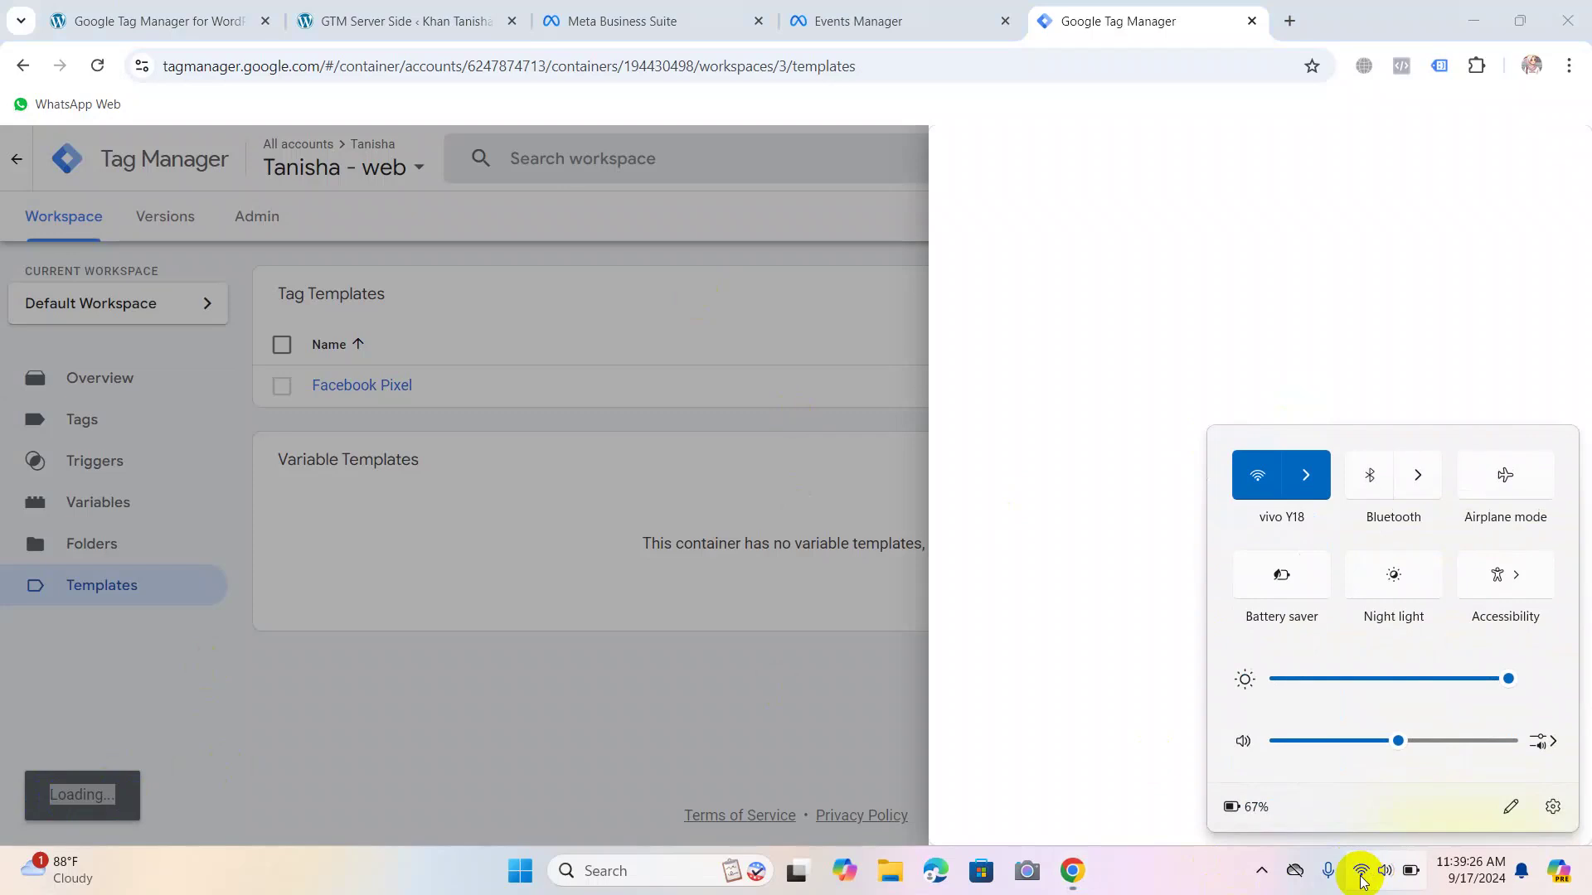
{"action": "left_click", "coordinate": [1303, 478]}
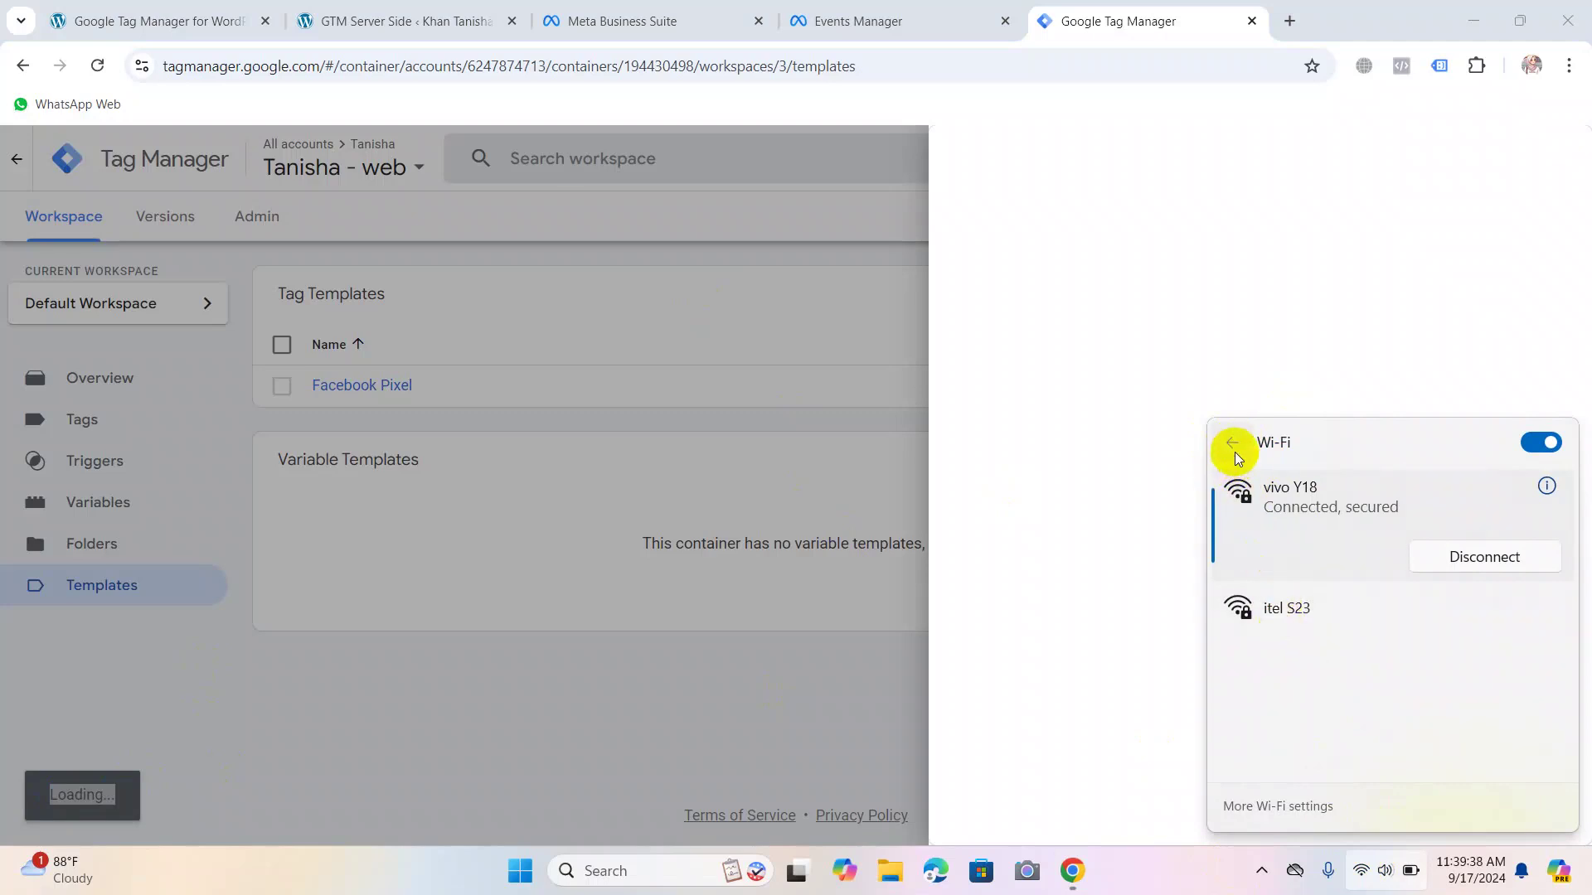
{"action": "left_click", "coordinate": [1233, 448]}
{"action": "left_click", "coordinate": [1315, 471]}
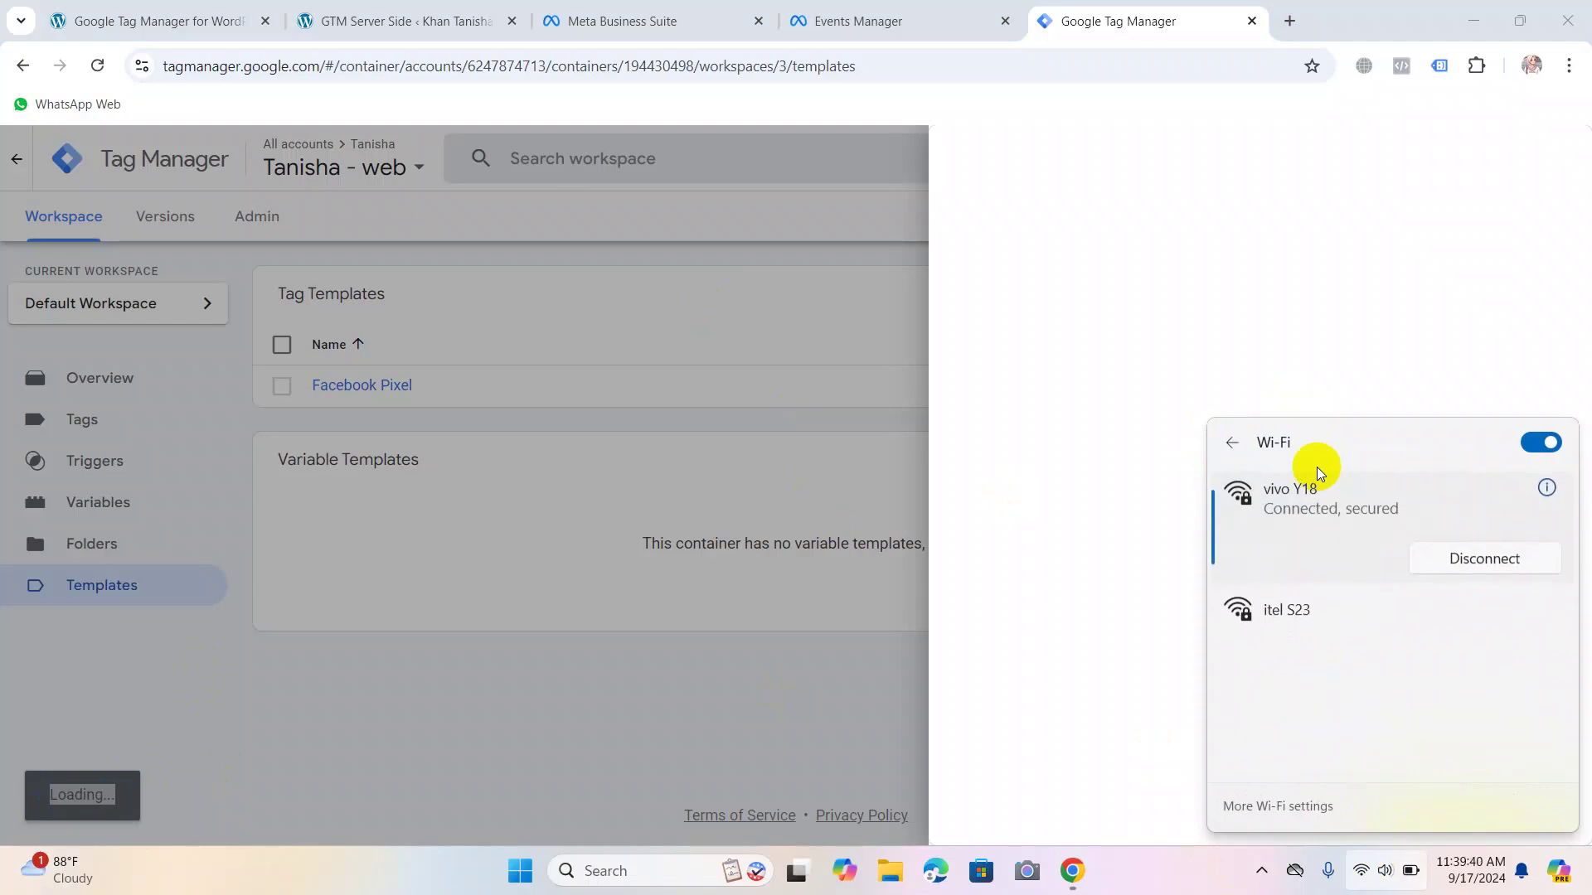
{"action": "left_click", "coordinate": [1539, 444]}
{"action": "left_click", "coordinate": [1538, 443]}
Try to connect the computer to the TALTALI MADRASHA Wi-Fi network.
{"action": "left_click", "coordinate": [1342, 653]}
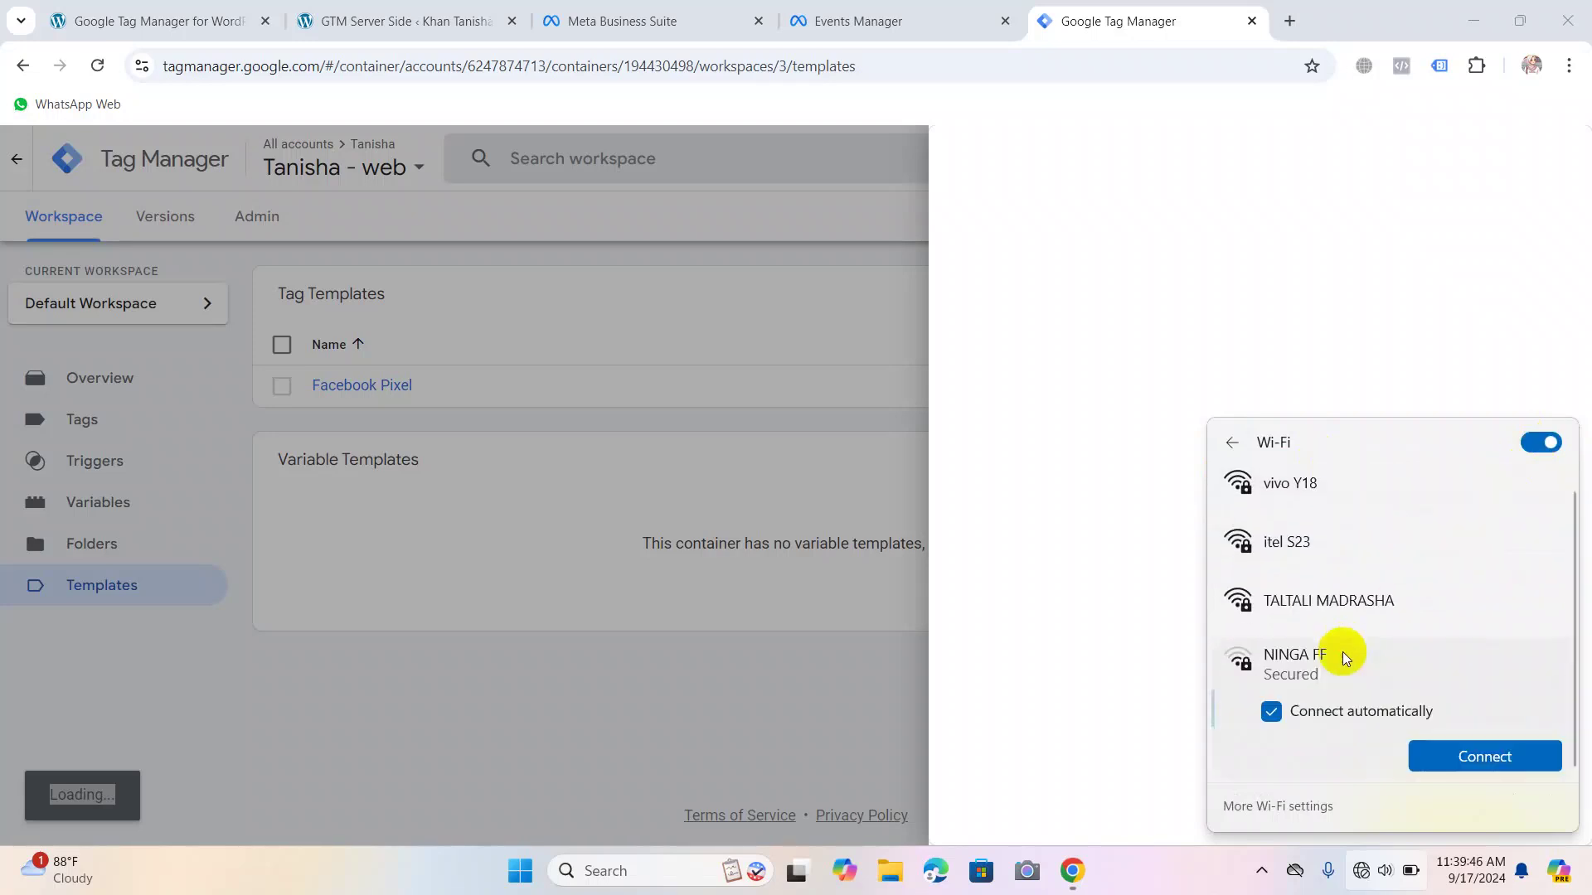
{"action": "left_click", "coordinate": [1338, 610]}
{"action": "left_click", "coordinate": [1504, 701]}
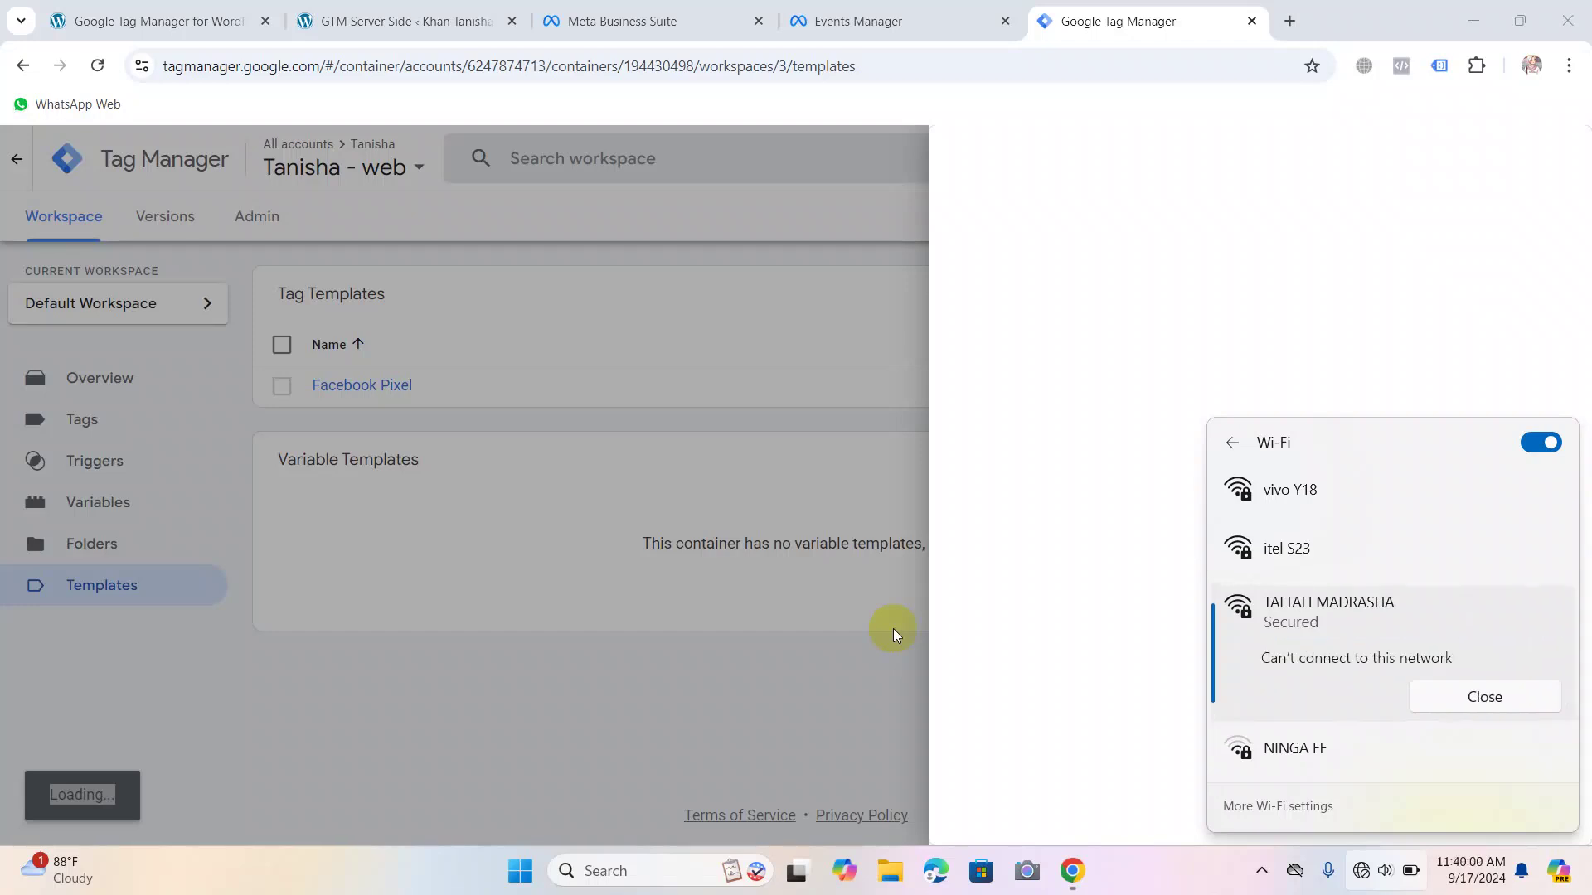
{"action": "left_click", "coordinate": [1457, 701]}
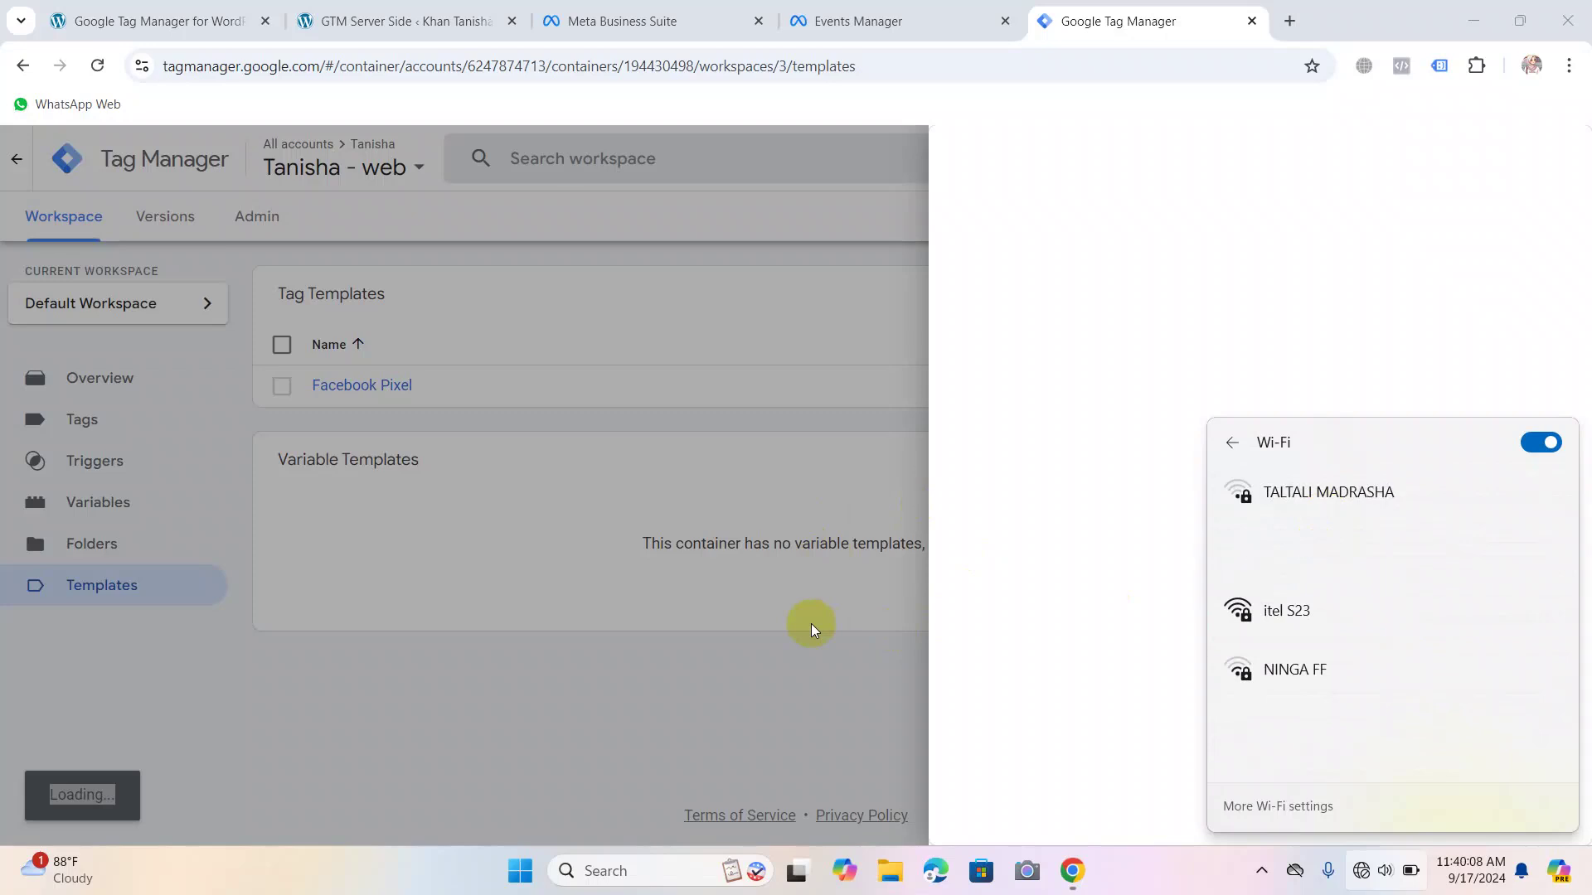
{"action": "left_click", "coordinate": [1356, 504]}
{"action": "left_click", "coordinate": [1464, 589]}
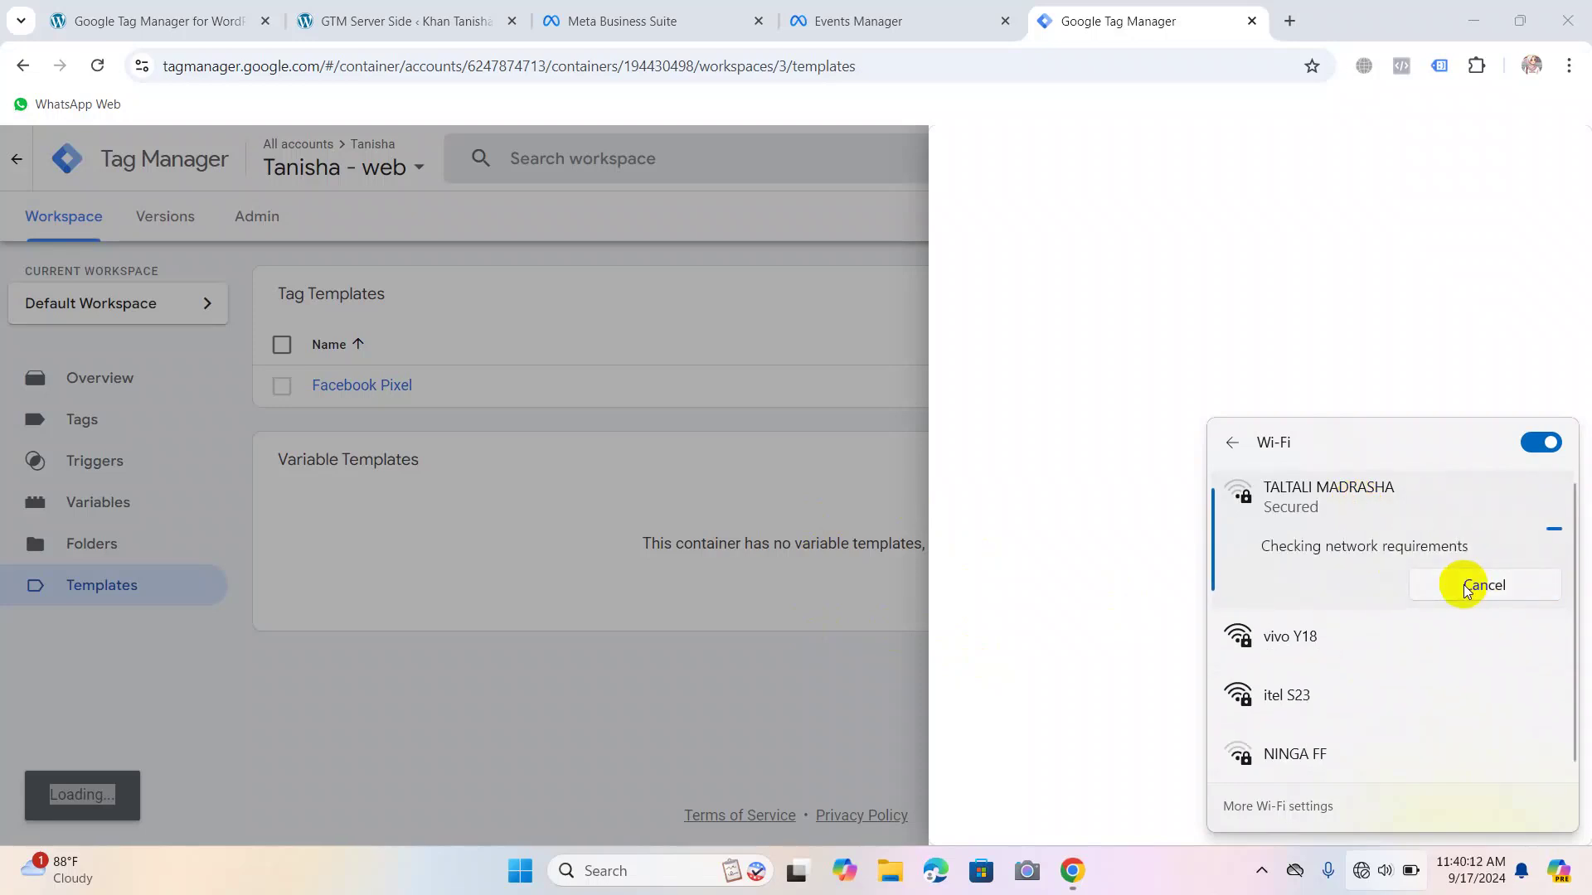
Disconnect from the vivo Y18 Wi-Fi network and connect to TALTALI MADRASHA instead.
{"action": "left_click", "coordinate": [1311, 655]}
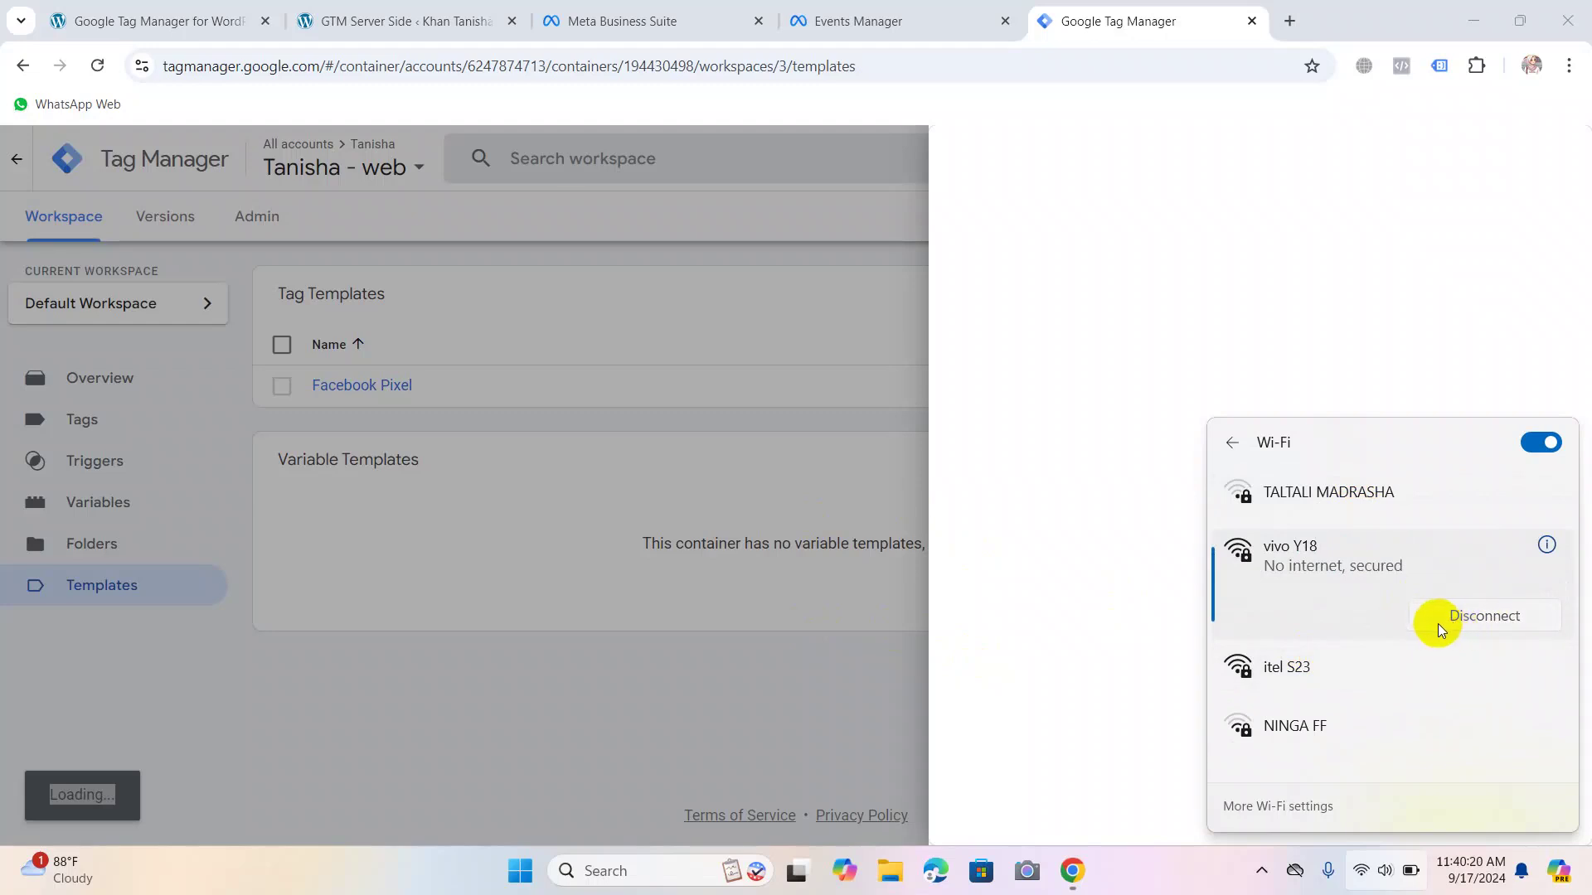
{"action": "left_click", "coordinate": [1412, 631]}
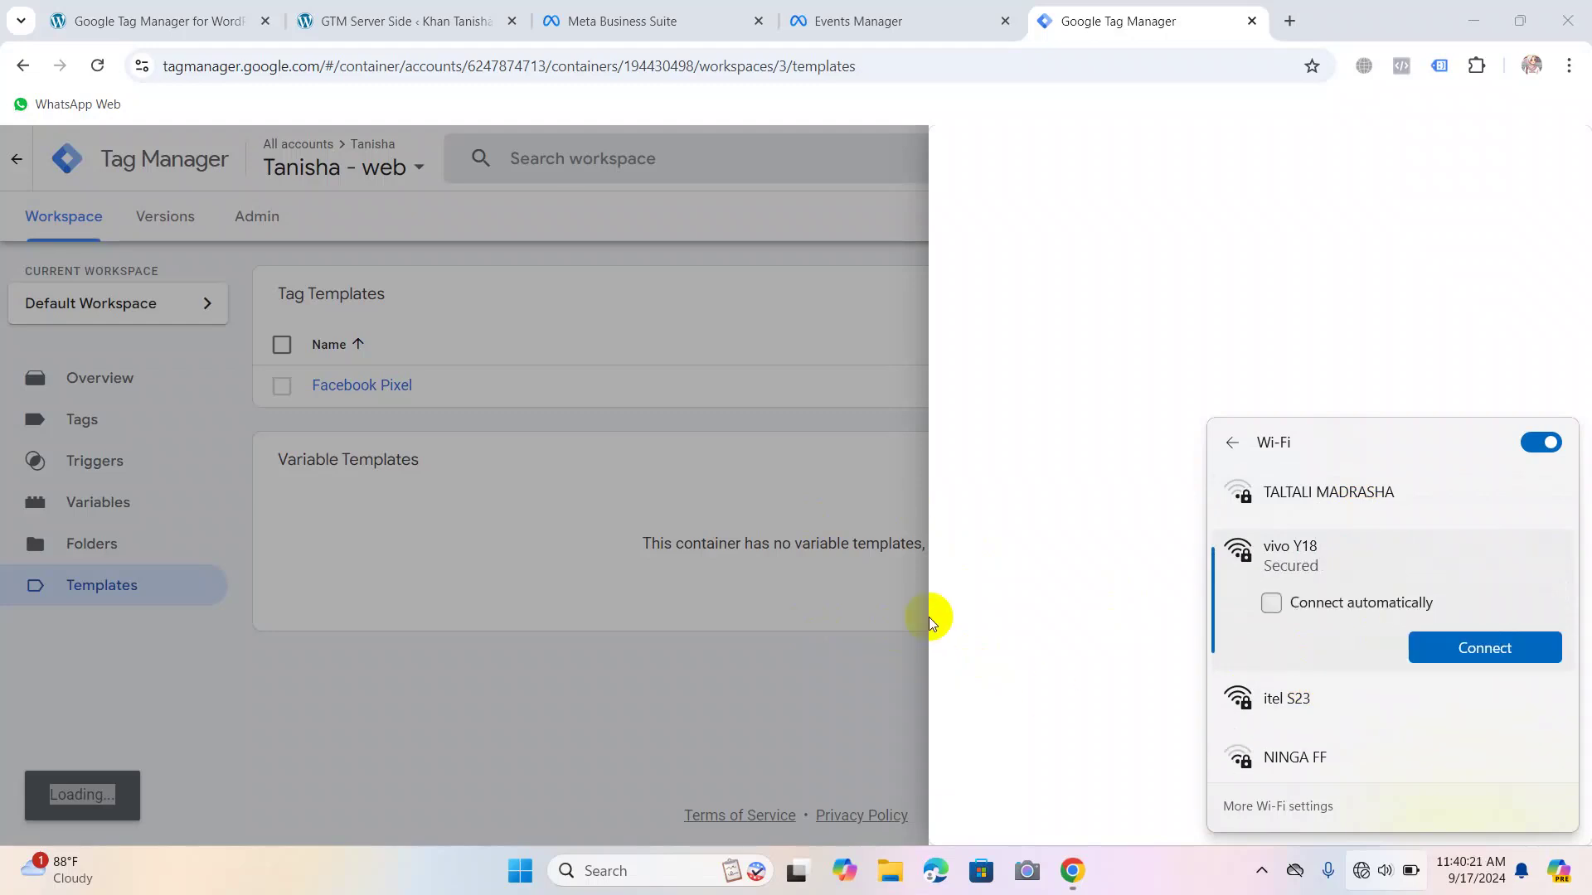
{"action": "left_click", "coordinate": [1301, 489]}
{"action": "left_click", "coordinate": [1480, 583]}
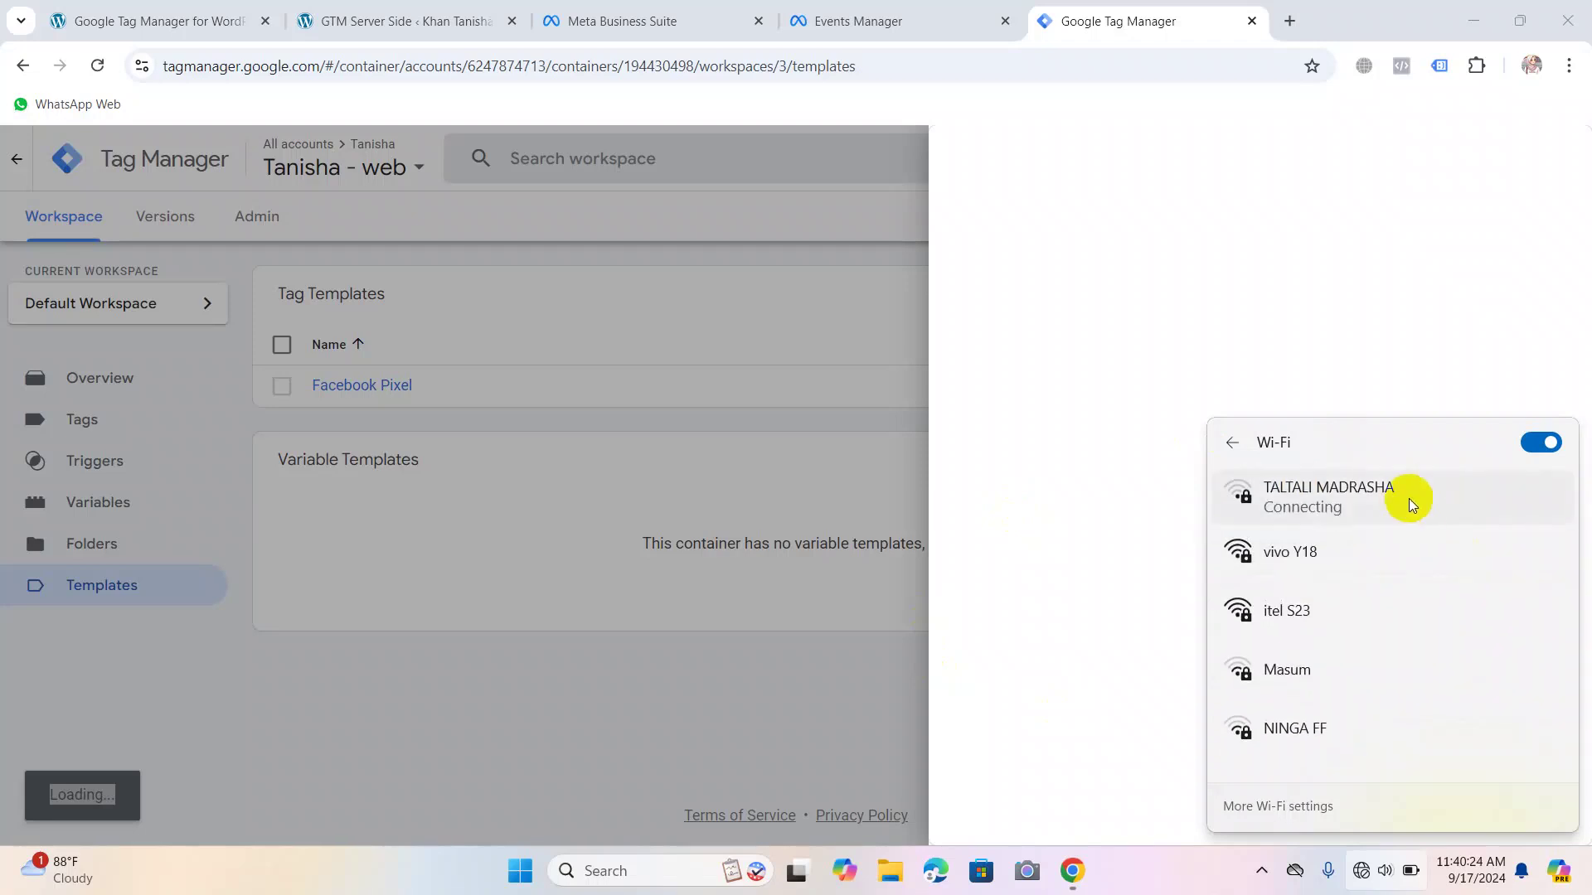
{"action": "left_click", "coordinate": [1379, 503]}
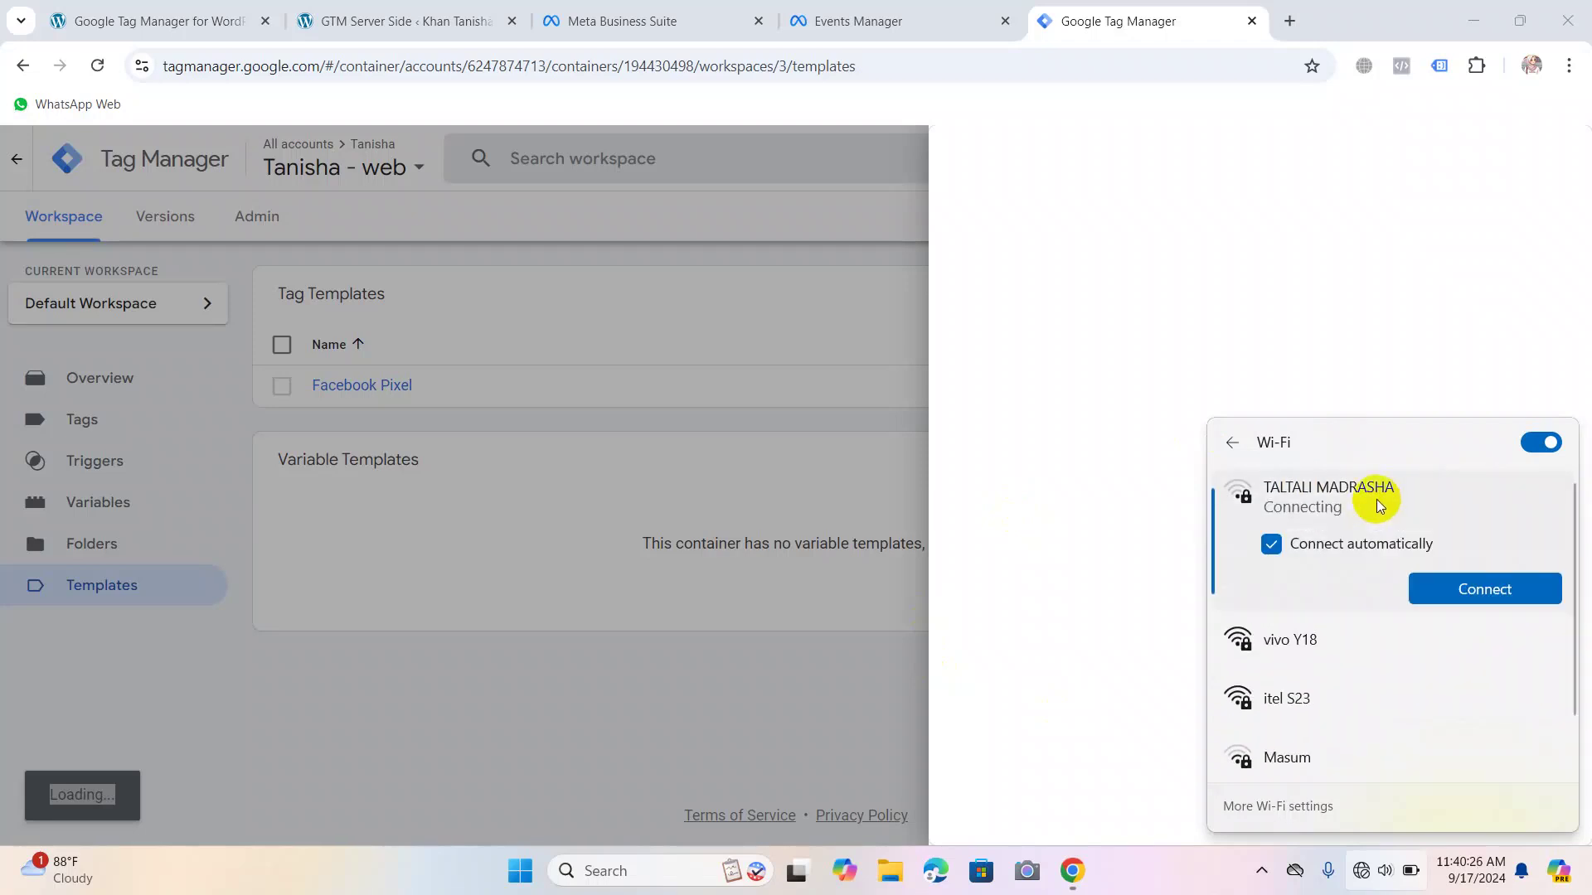
{"action": "left_click", "coordinate": [1474, 588]}
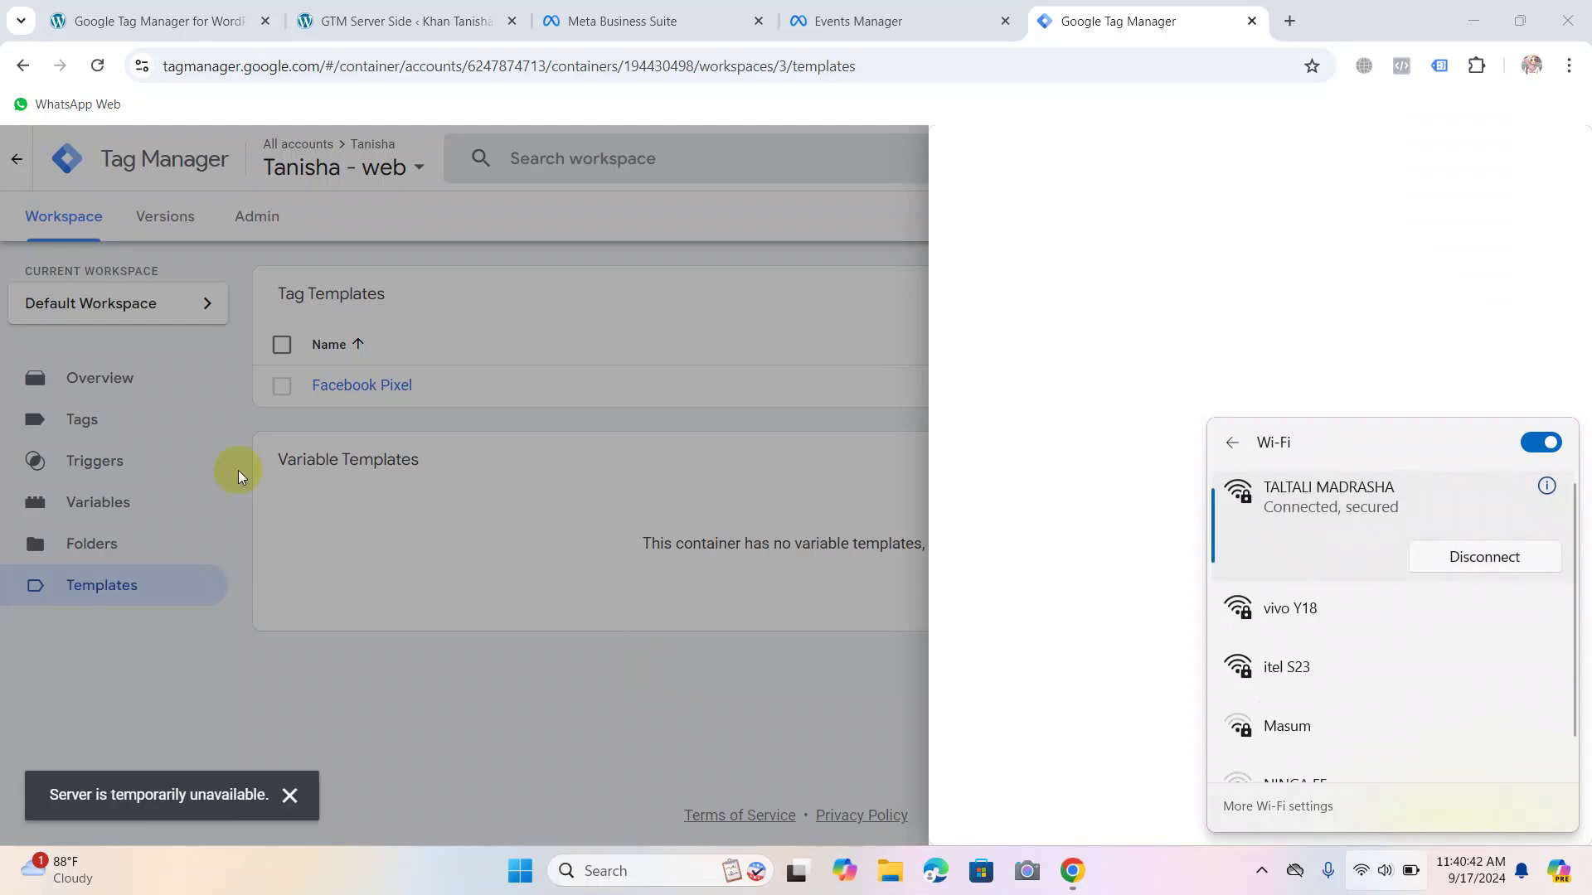
Dismiss the server message in Tag Manager and retry opening the variable template gallery.
{"action": "left_click", "coordinate": [320, 775]}
{"action": "left_click", "coordinate": [290, 795]}
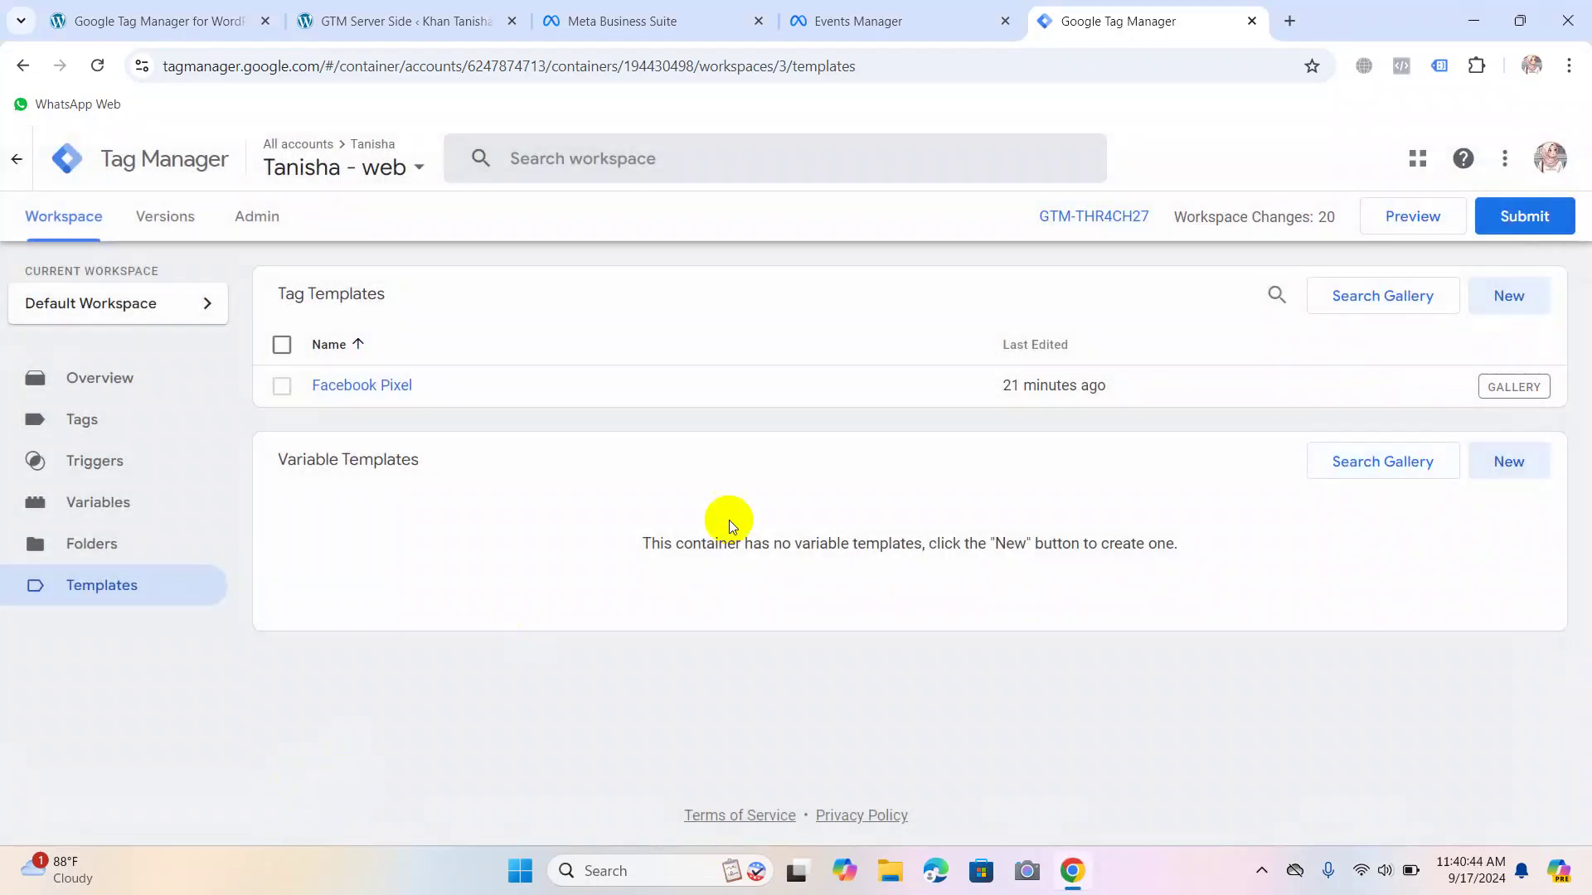
{"action": "left_click", "coordinate": [1373, 458]}
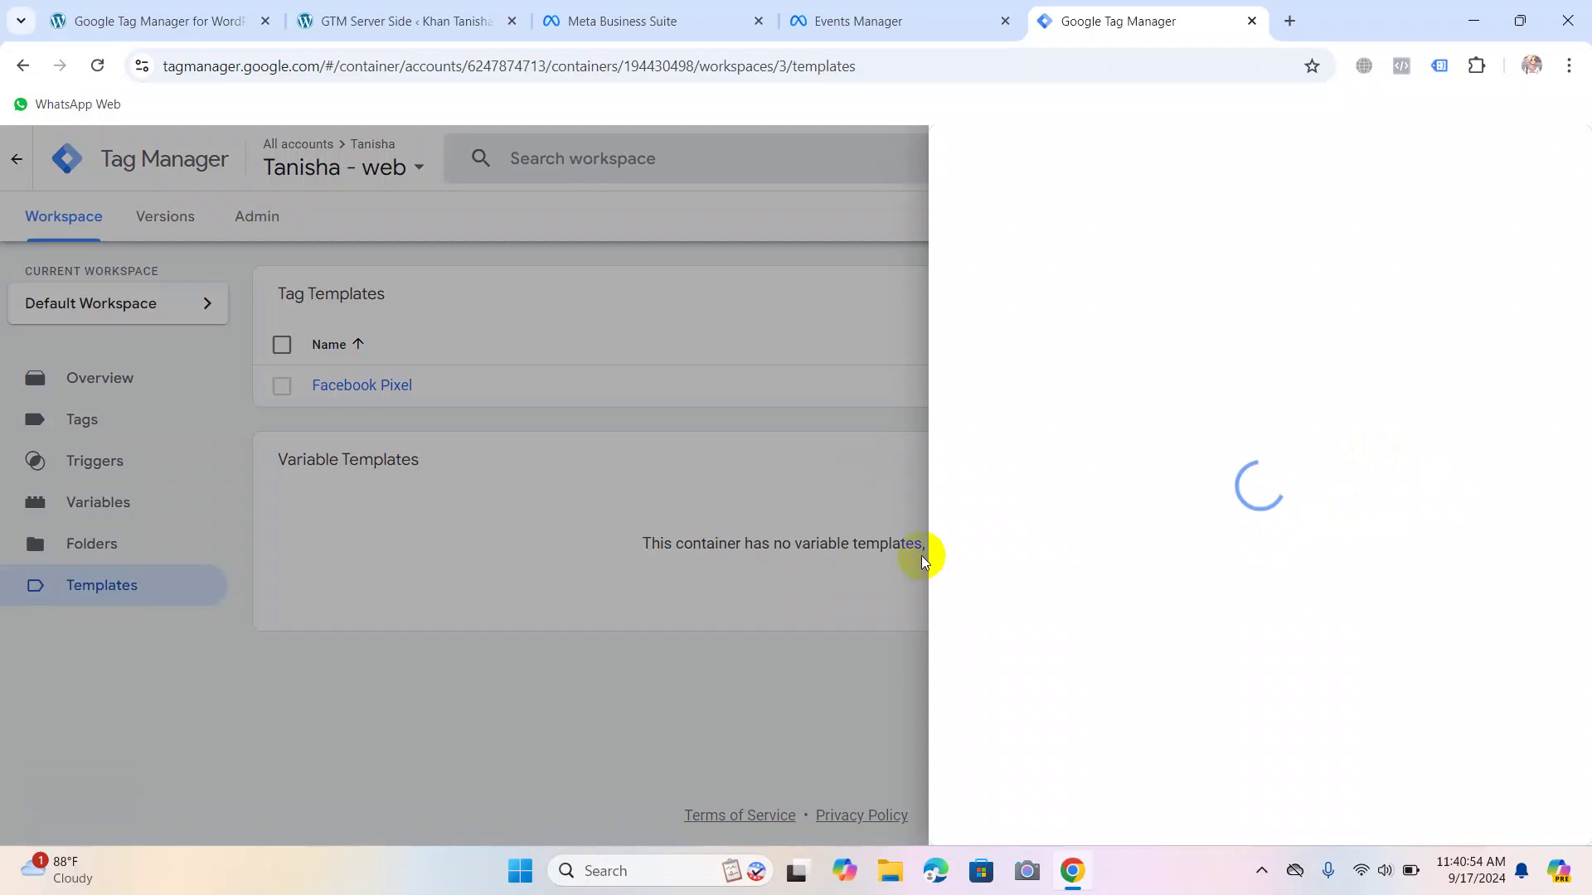
{"action": "left_click", "coordinate": [849, 569]}
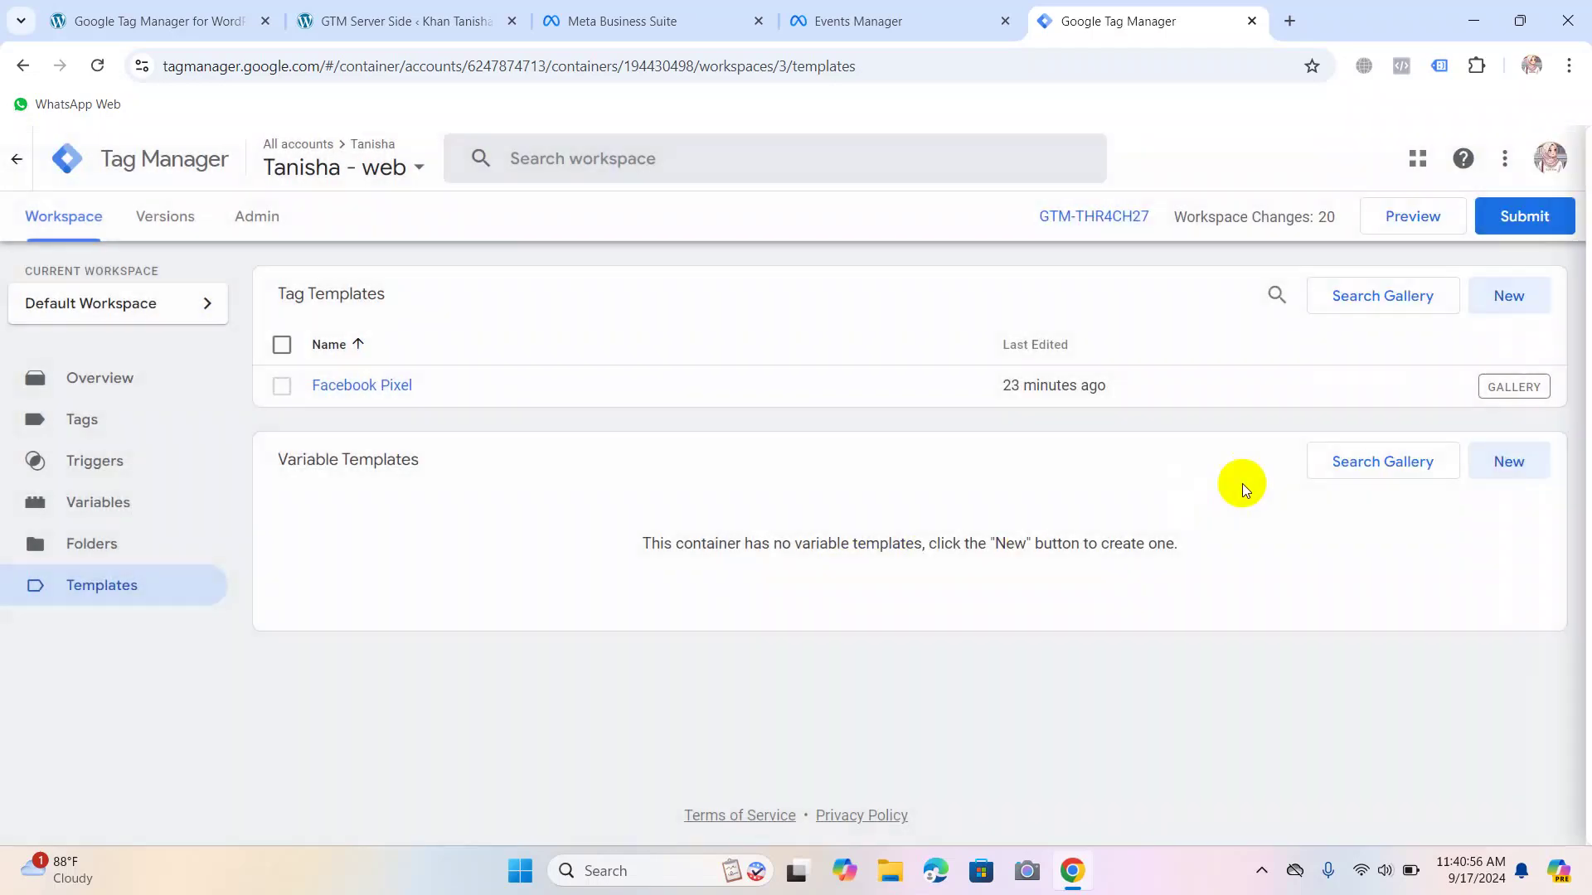
{"action": "left_click", "coordinate": [1384, 458]}
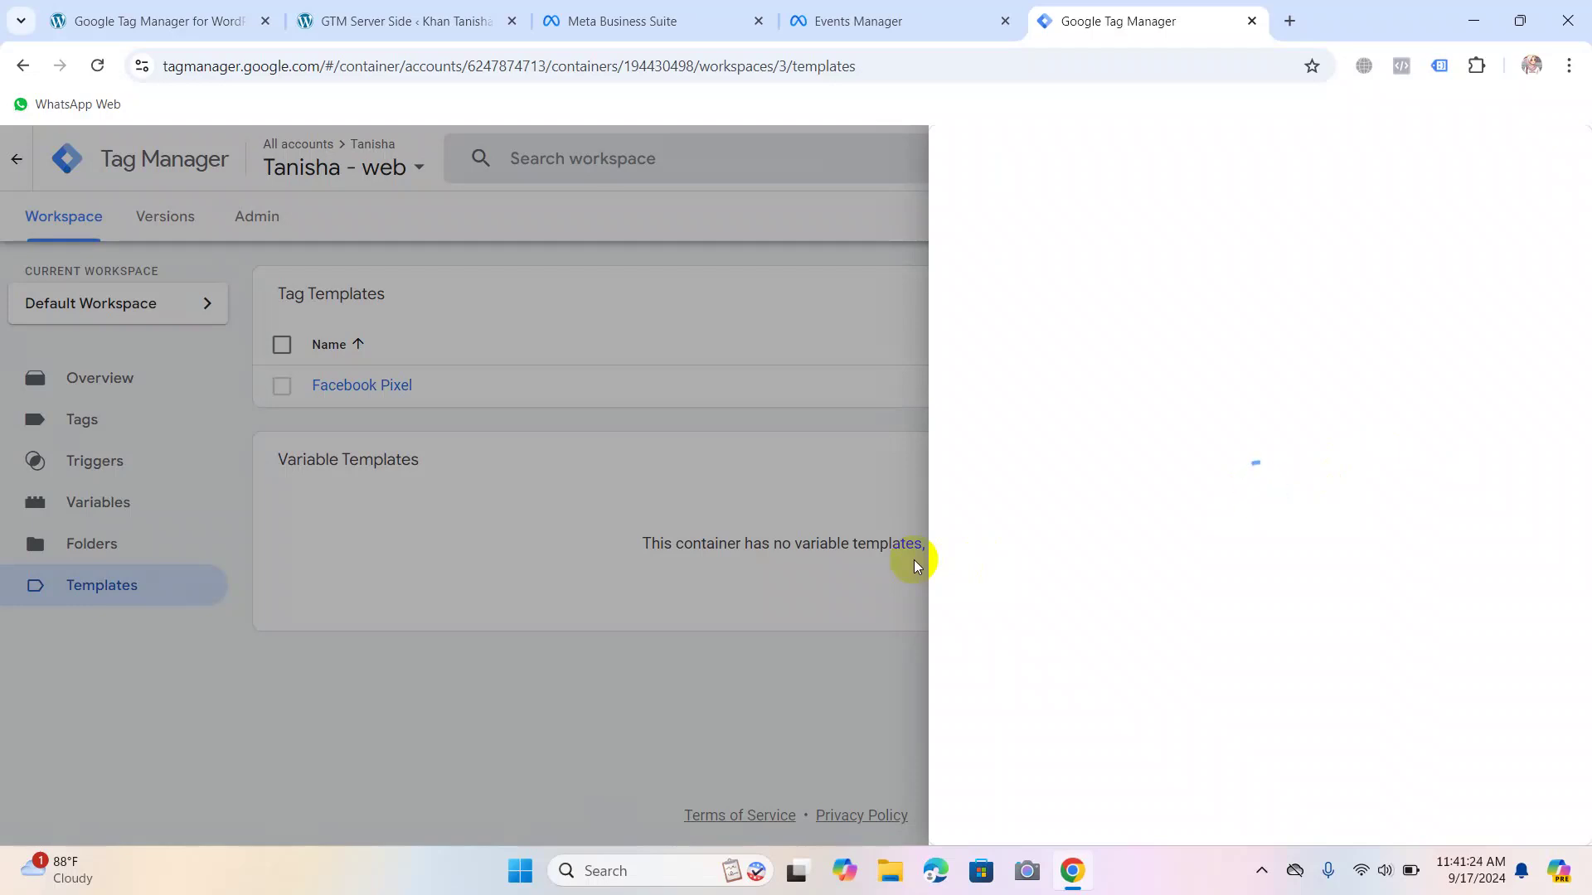
{"action": "left_click", "coordinate": [511, 381]}
{"action": "left_click", "coordinate": [1407, 473]}
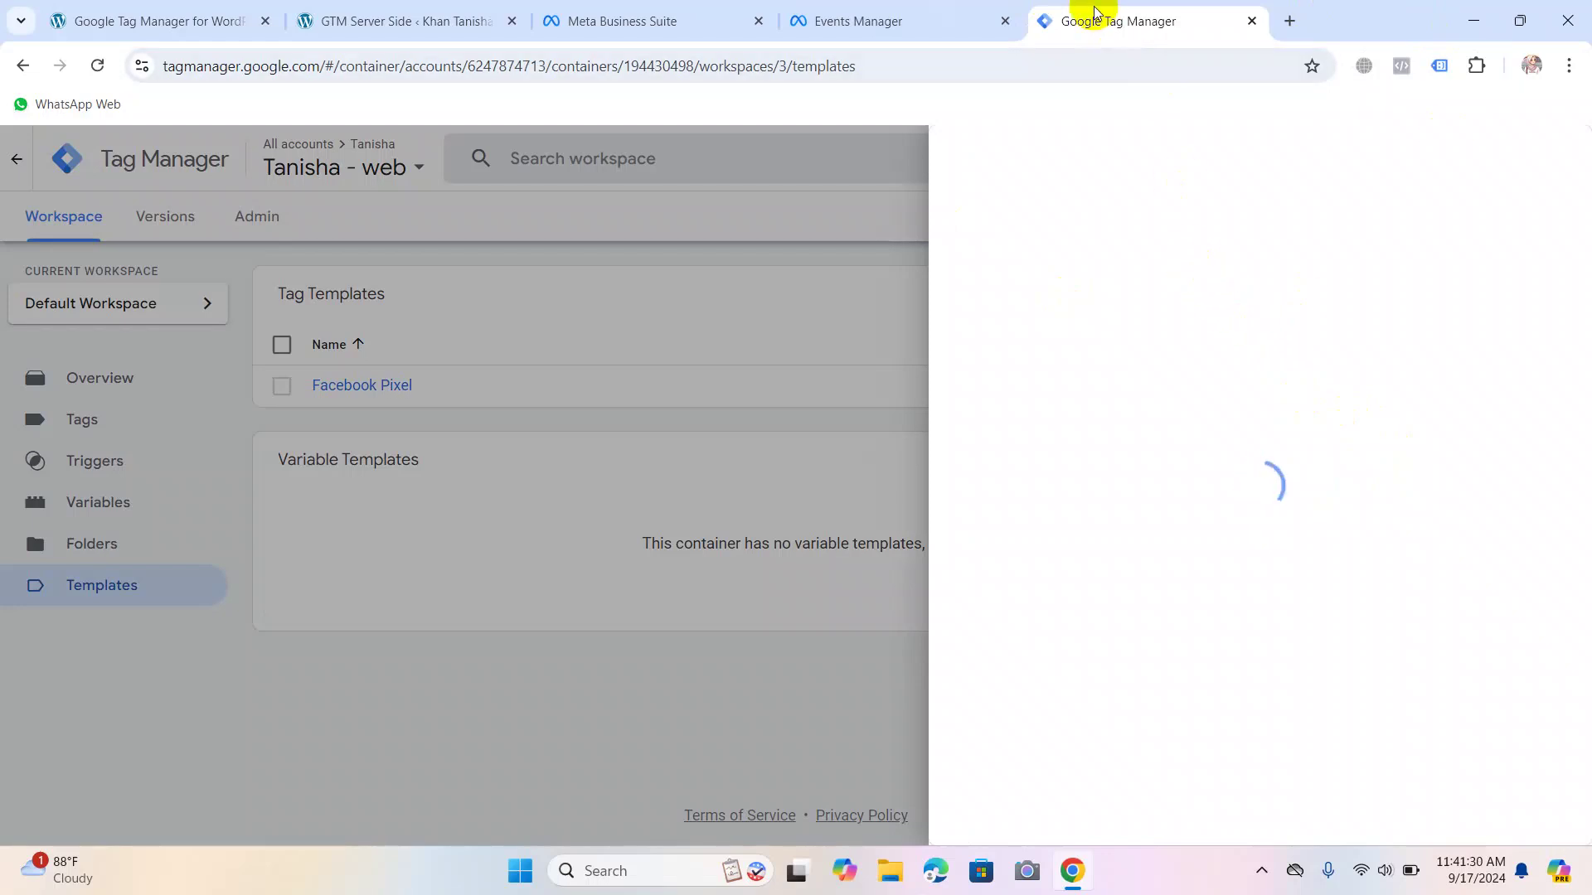
{"action": "left_click", "coordinate": [774, 369]}
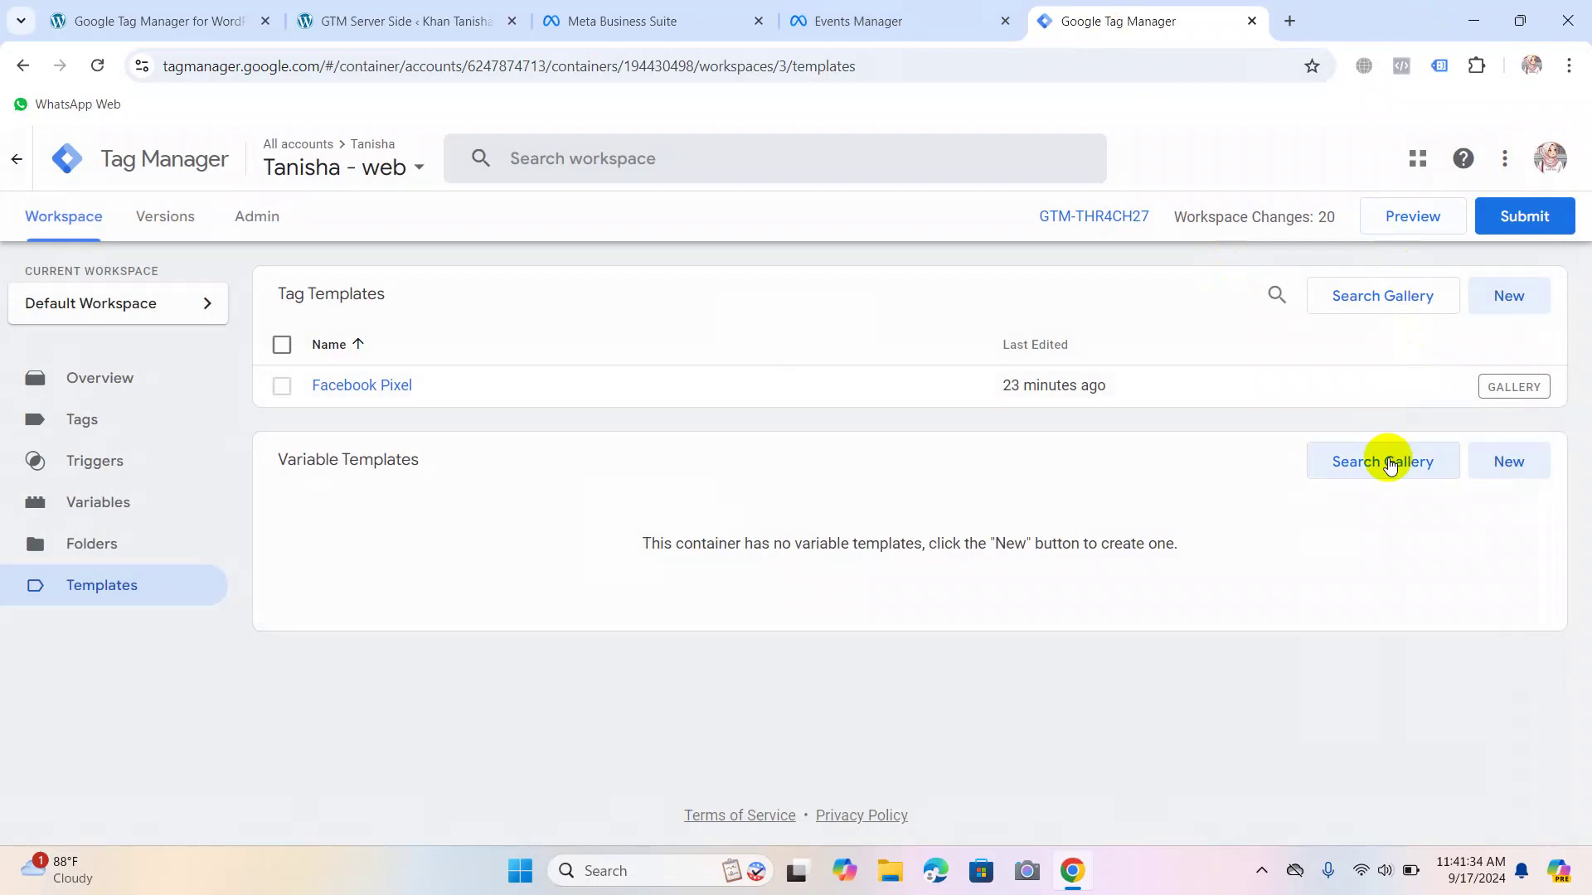
{"action": "left_click", "coordinate": [1390, 456]}
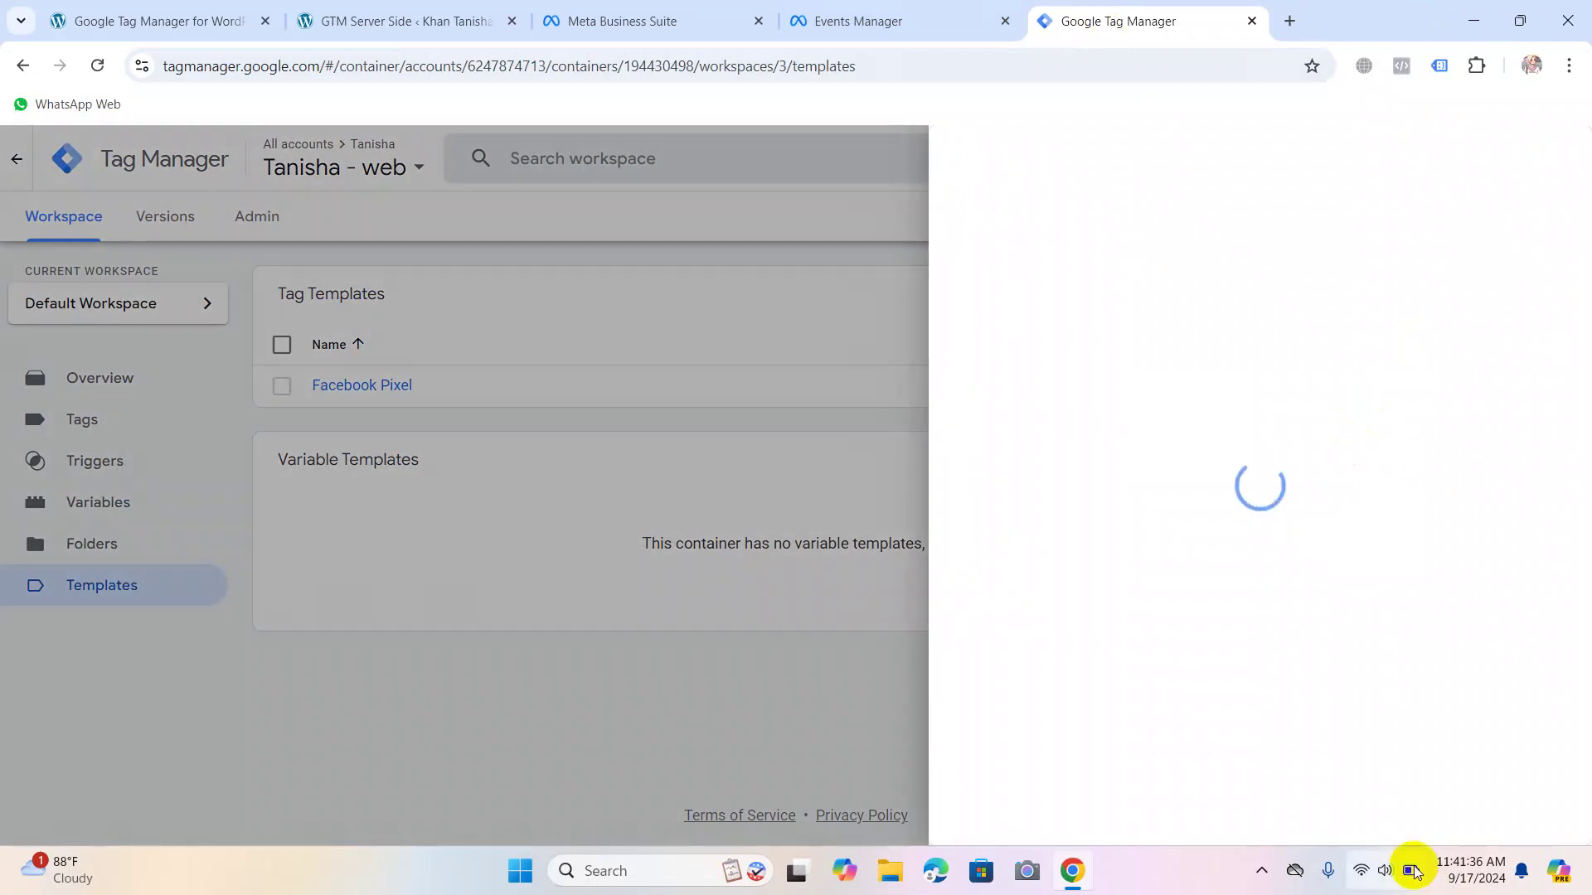
Connect to the vivo Y18 Wi-Fi network and reopen the variable template gallery in Tag Manager.
{"action": "left_click", "coordinate": [1364, 875]}
{"action": "left_click", "coordinate": [1304, 470]}
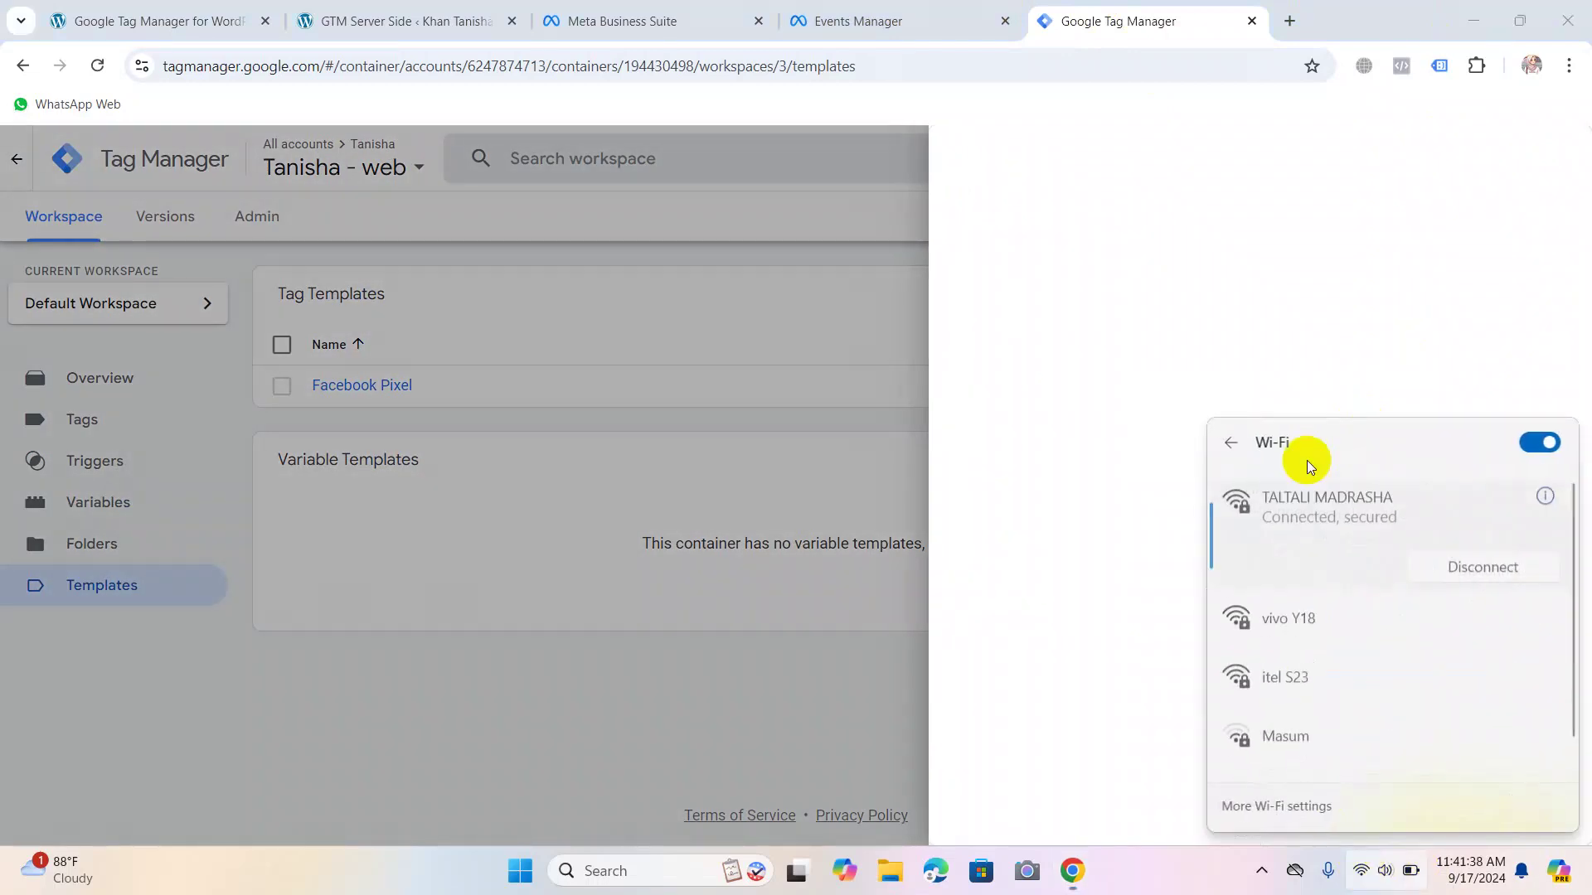
{"action": "left_click", "coordinate": [1340, 611]}
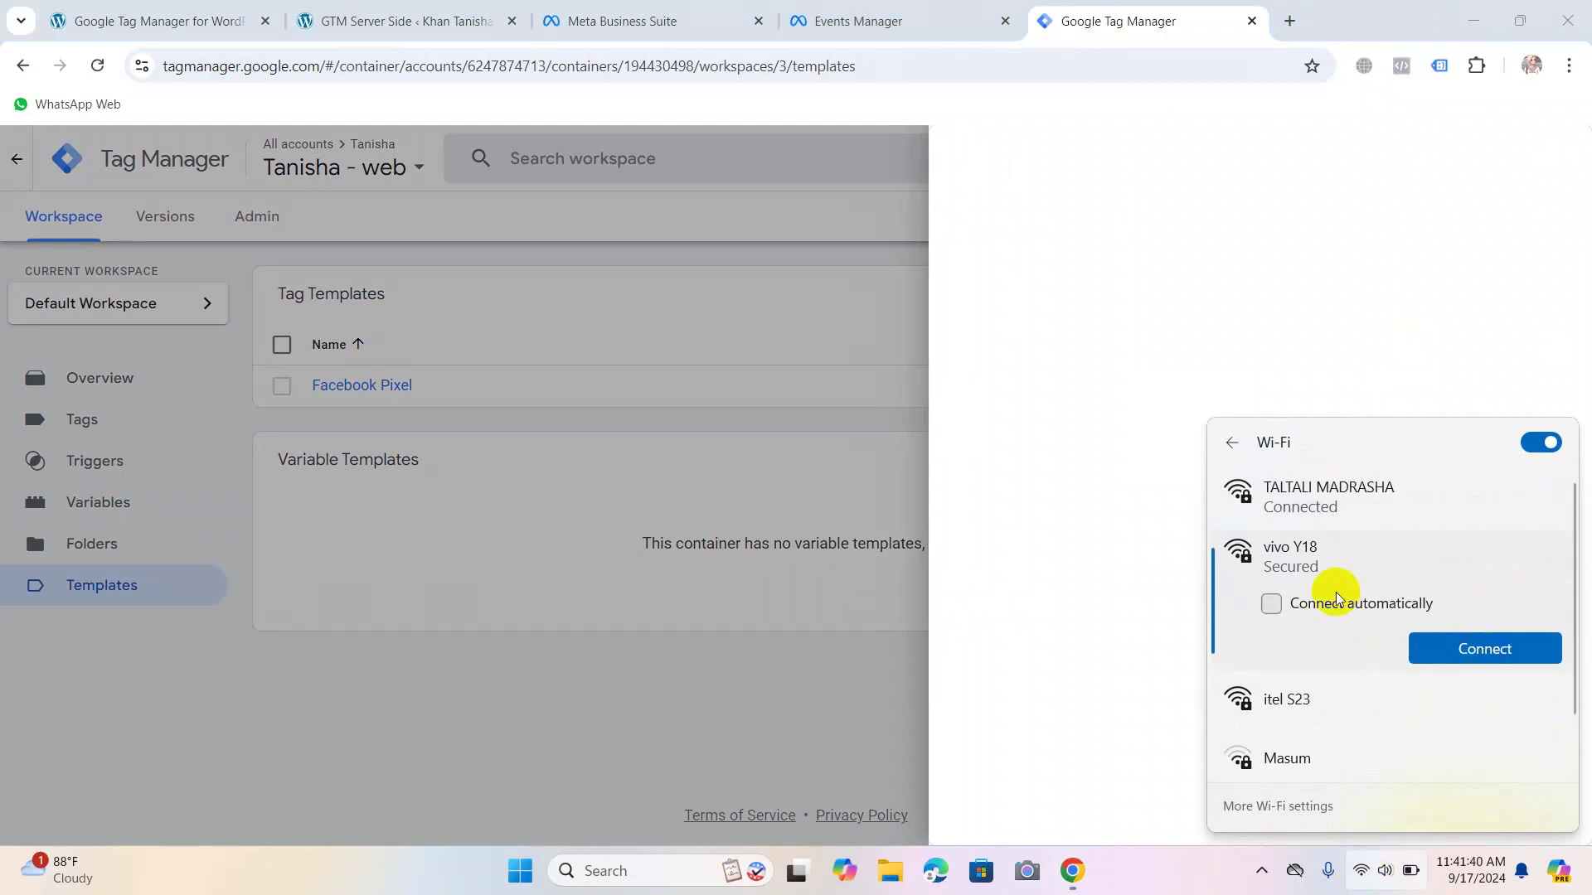
{"action": "left_click", "coordinate": [1442, 653]}
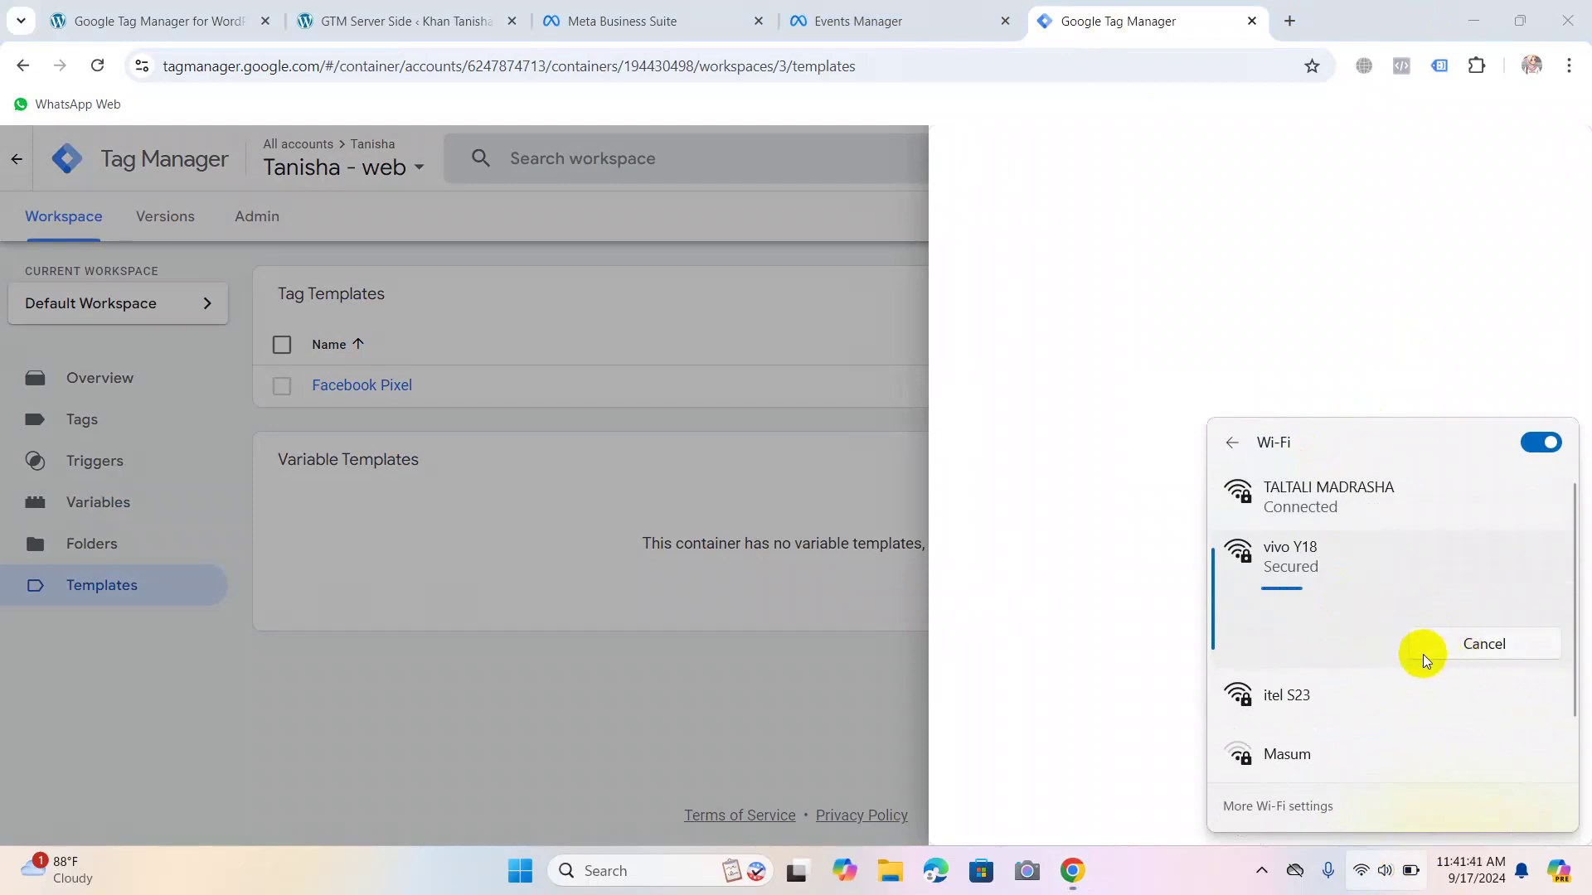
{"action": "left_click", "coordinate": [859, 459]}
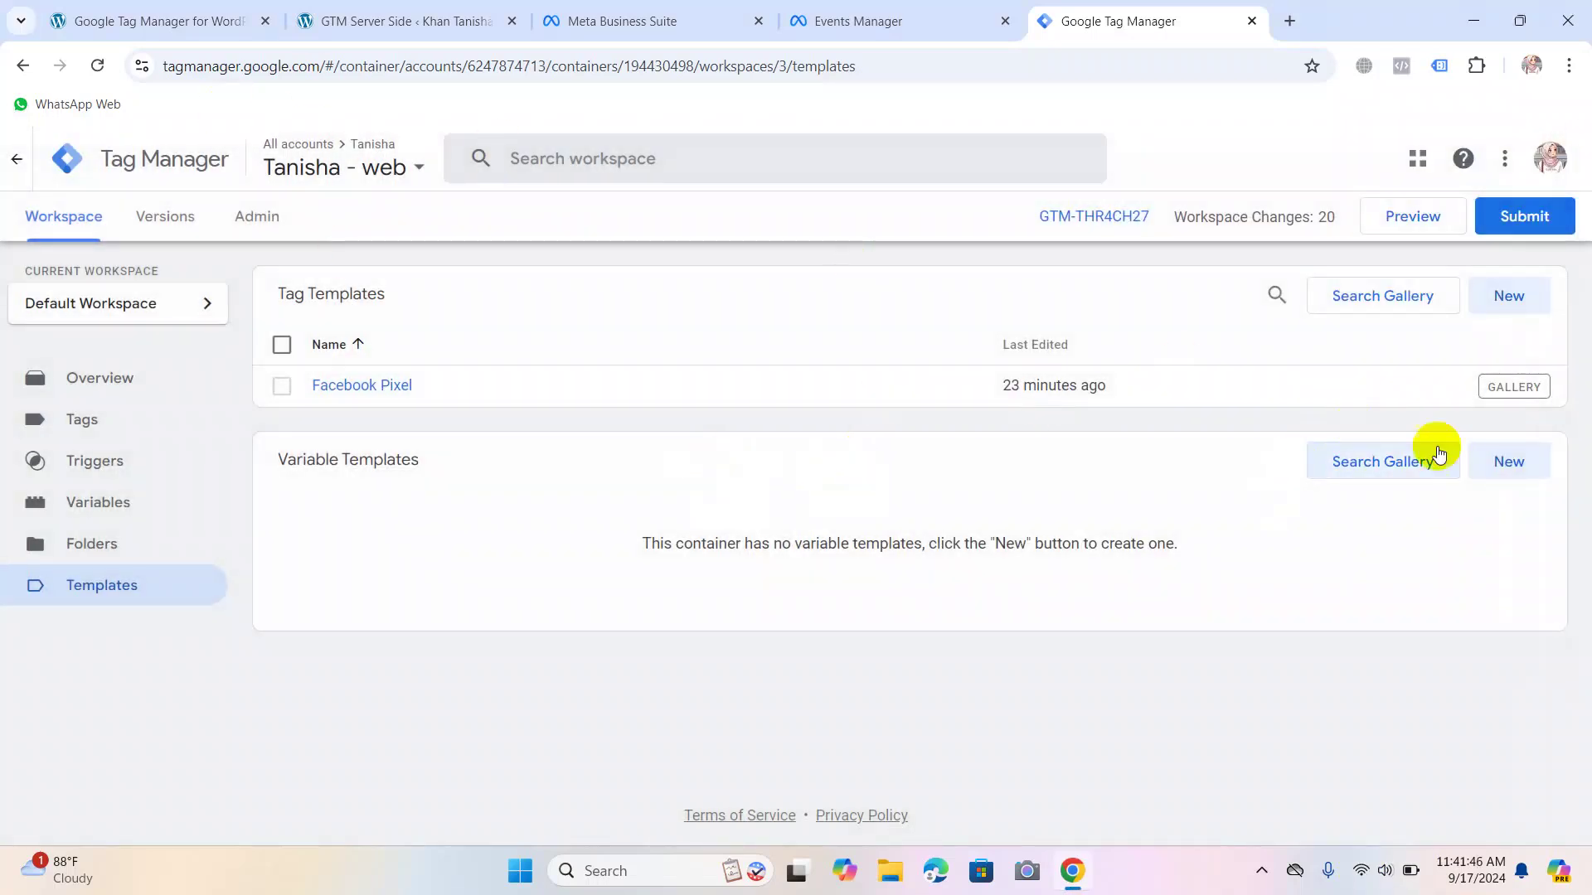
{"action": "left_click", "coordinate": [1346, 477]}
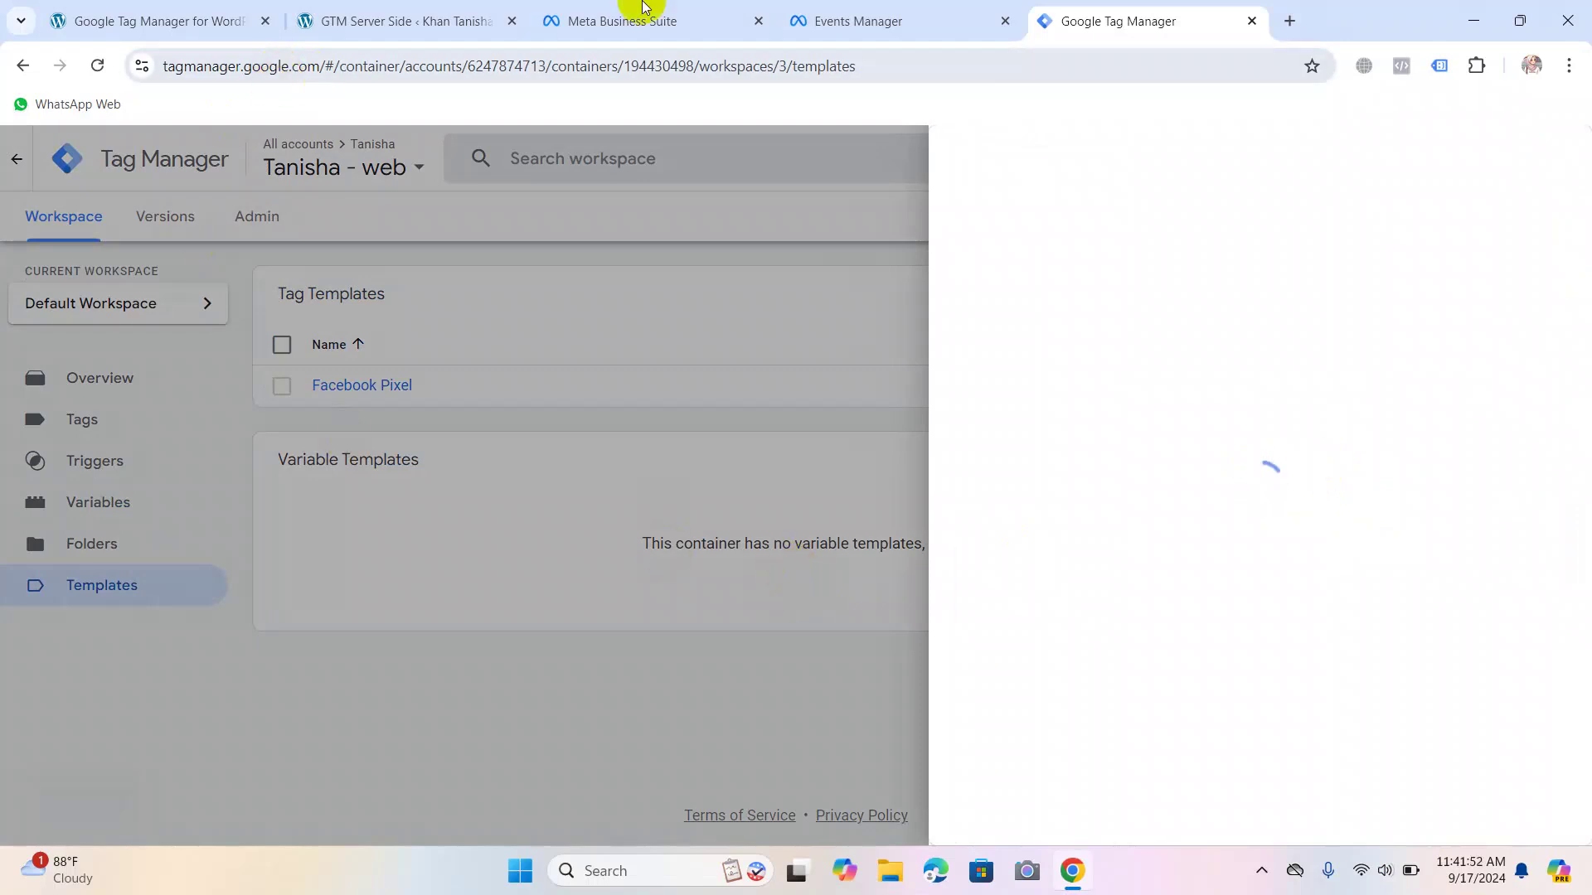
Open the container's Templates page in a second browser tab and open the variable template gallery there.
{"action": "left_click", "coordinate": [876, 9]}
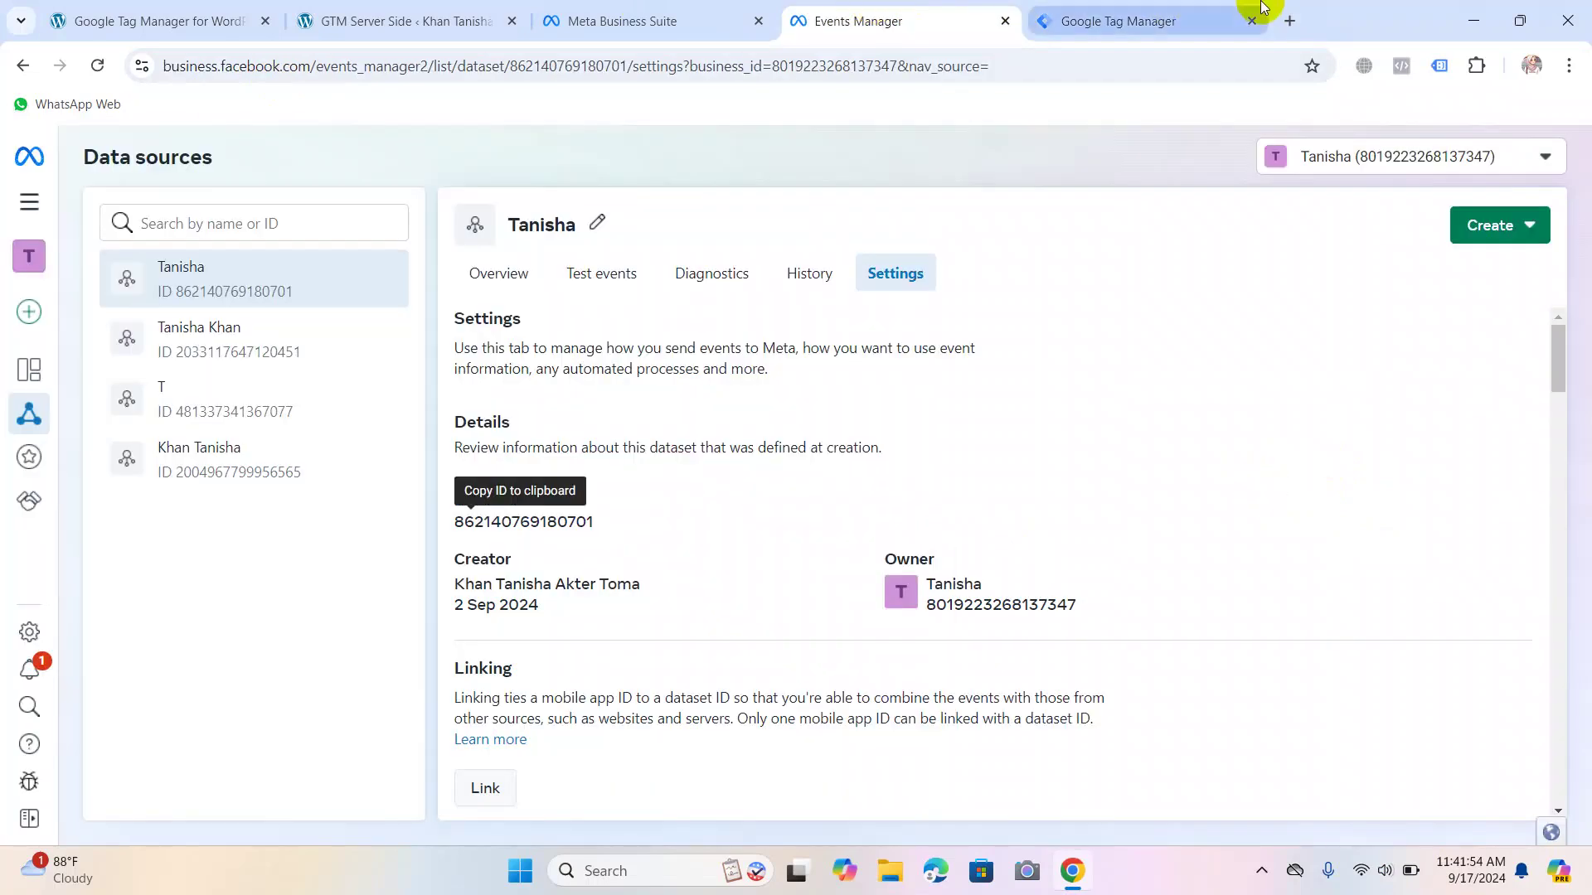
{"action": "left_click", "coordinate": [1210, 8]}
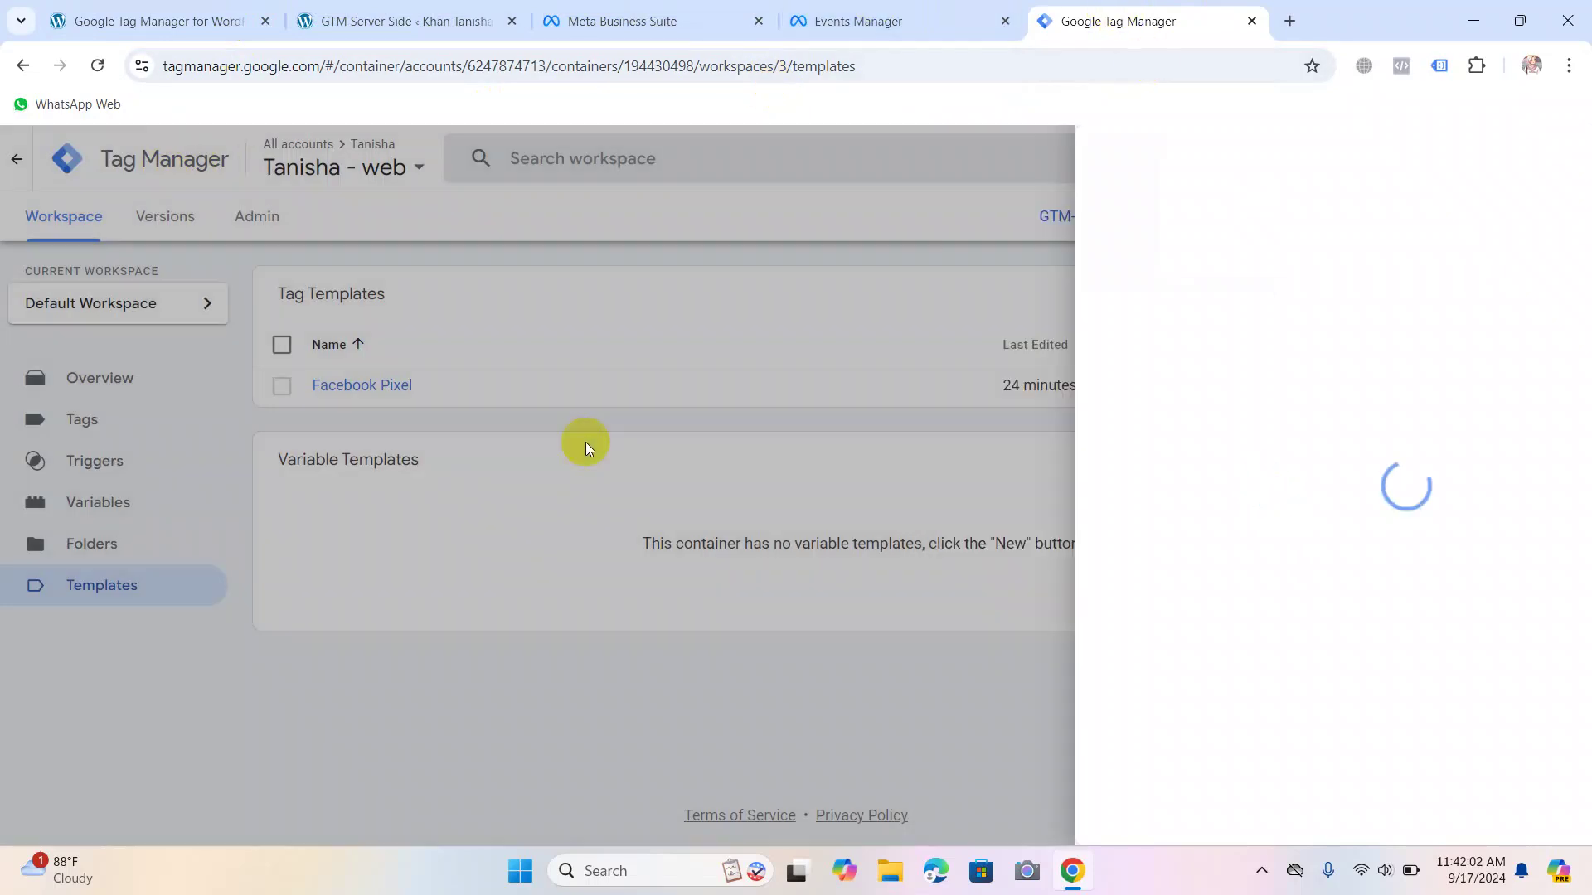
{"action": "left_click", "coordinate": [585, 441]}
{"action": "middle_click", "coordinate": [96, 586]}
{"action": "left_click", "coordinate": [1213, 5]}
{"action": "left_click", "coordinate": [1057, 5]}
{"action": "left_click", "coordinate": [1259, 5]}
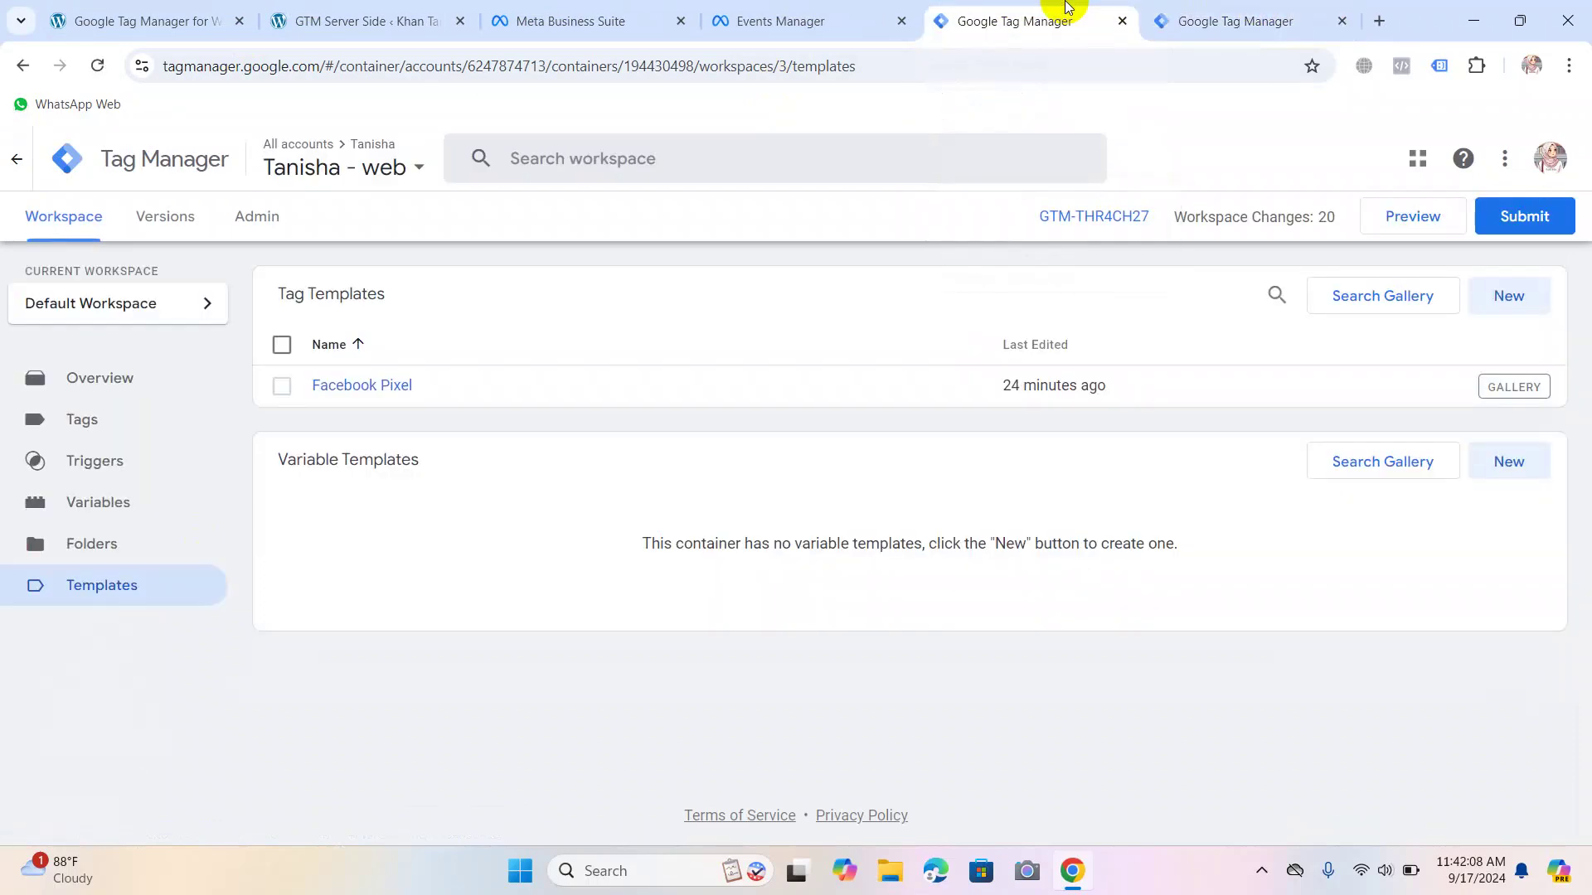
{"action": "left_click", "coordinate": [1057, 7]}
{"action": "left_click", "coordinate": [98, 69]}
{"action": "left_click", "coordinate": [1225, 7]}
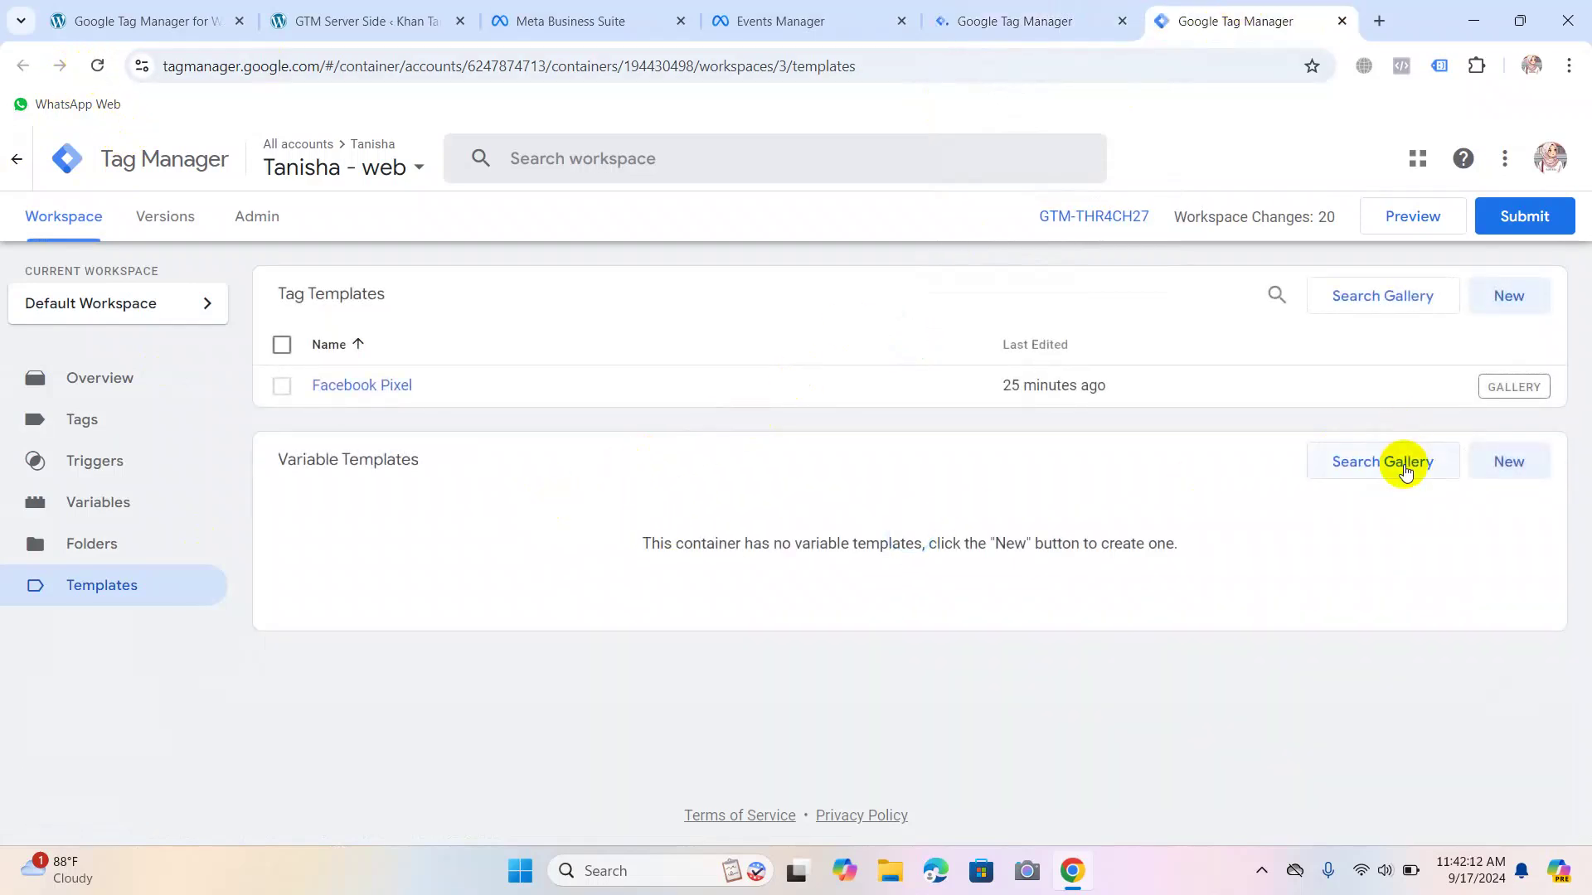
{"action": "left_click", "coordinate": [1402, 462]}
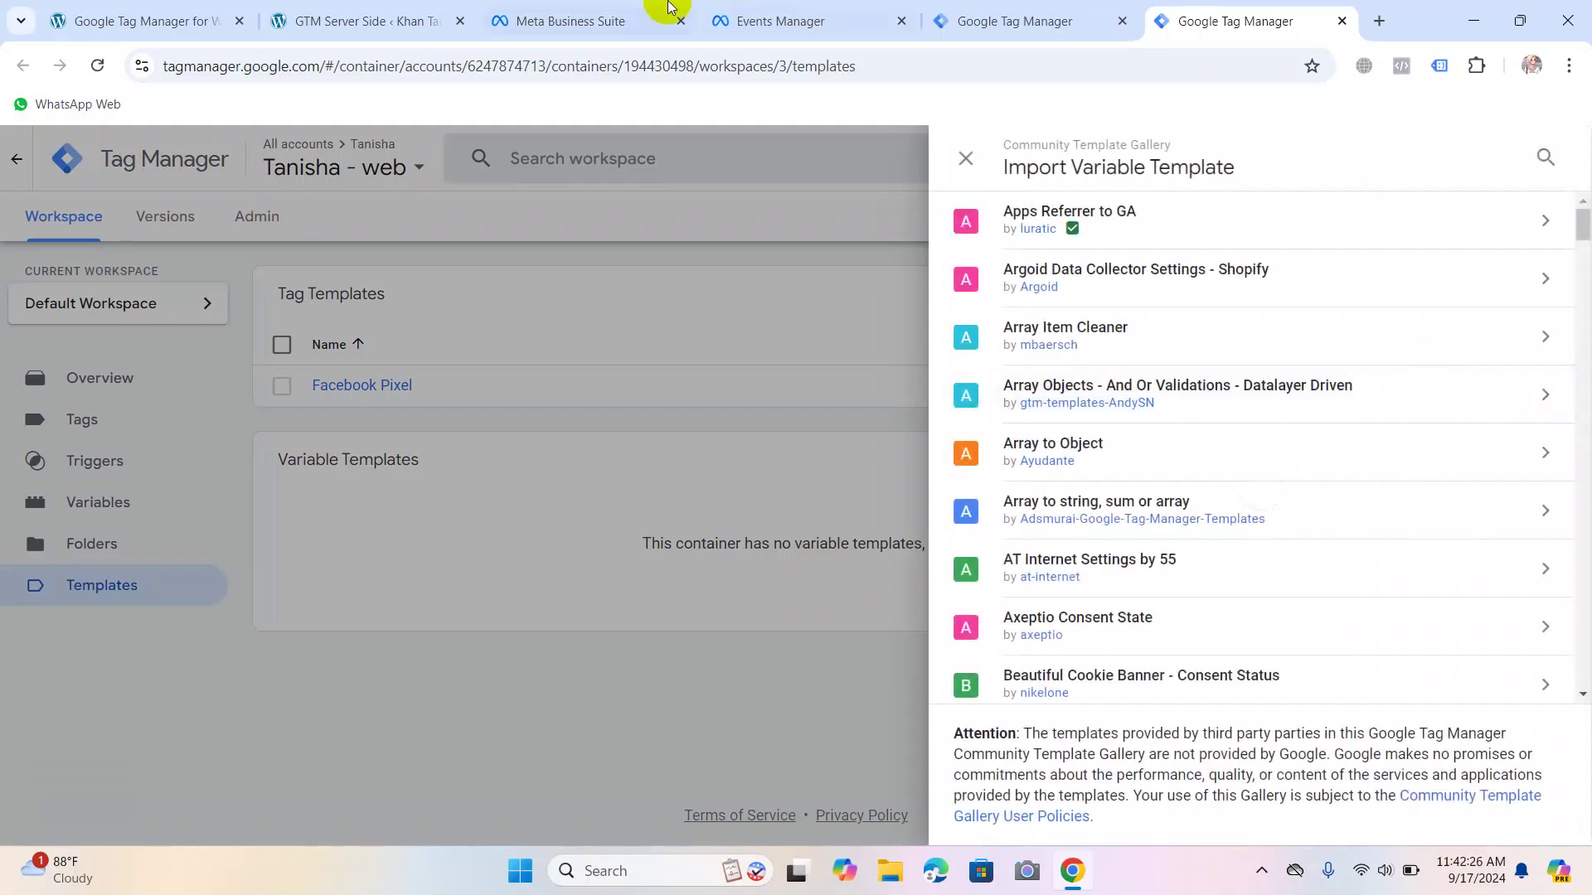
Search the variable template gallery for "eve" and add the Unique Event ID template by stape-io to the workspace.
{"action": "scroll", "coordinate": [1151, 570], "scroll_direction": "down", "scroll_amount": 5}
{"action": "scroll", "coordinate": [1150, 570], "scroll_direction": "down", "scroll_amount": 20}
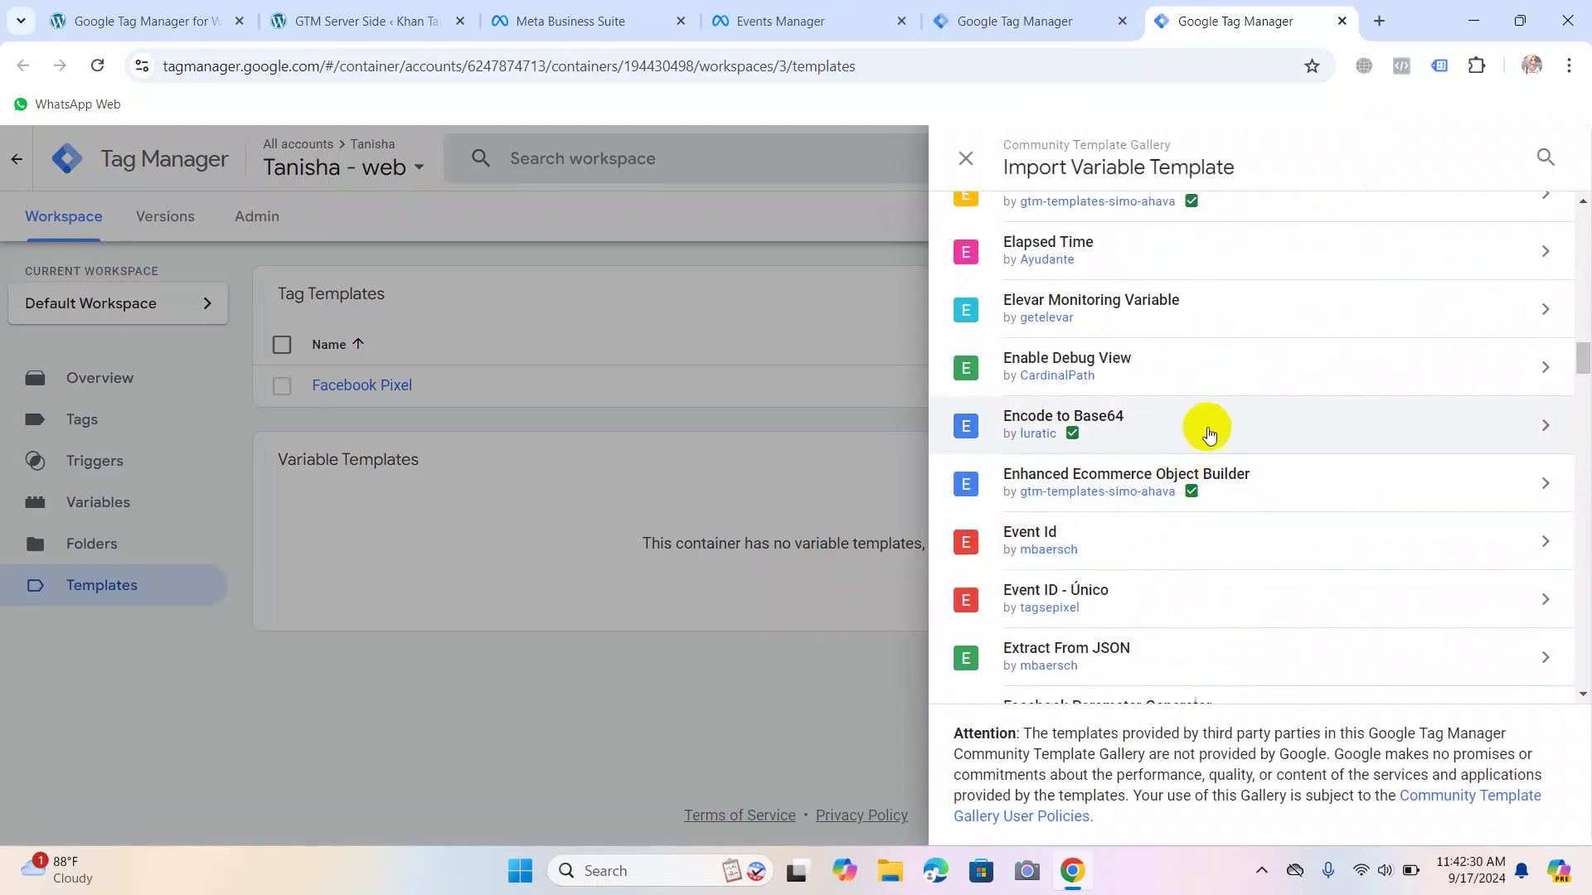
{"action": "scroll", "coordinate": [1332, 346], "scroll_direction": "up", "scroll_amount": 10}
{"action": "scroll", "coordinate": [1332, 347], "scroll_direction": "up", "scroll_amount": 10}
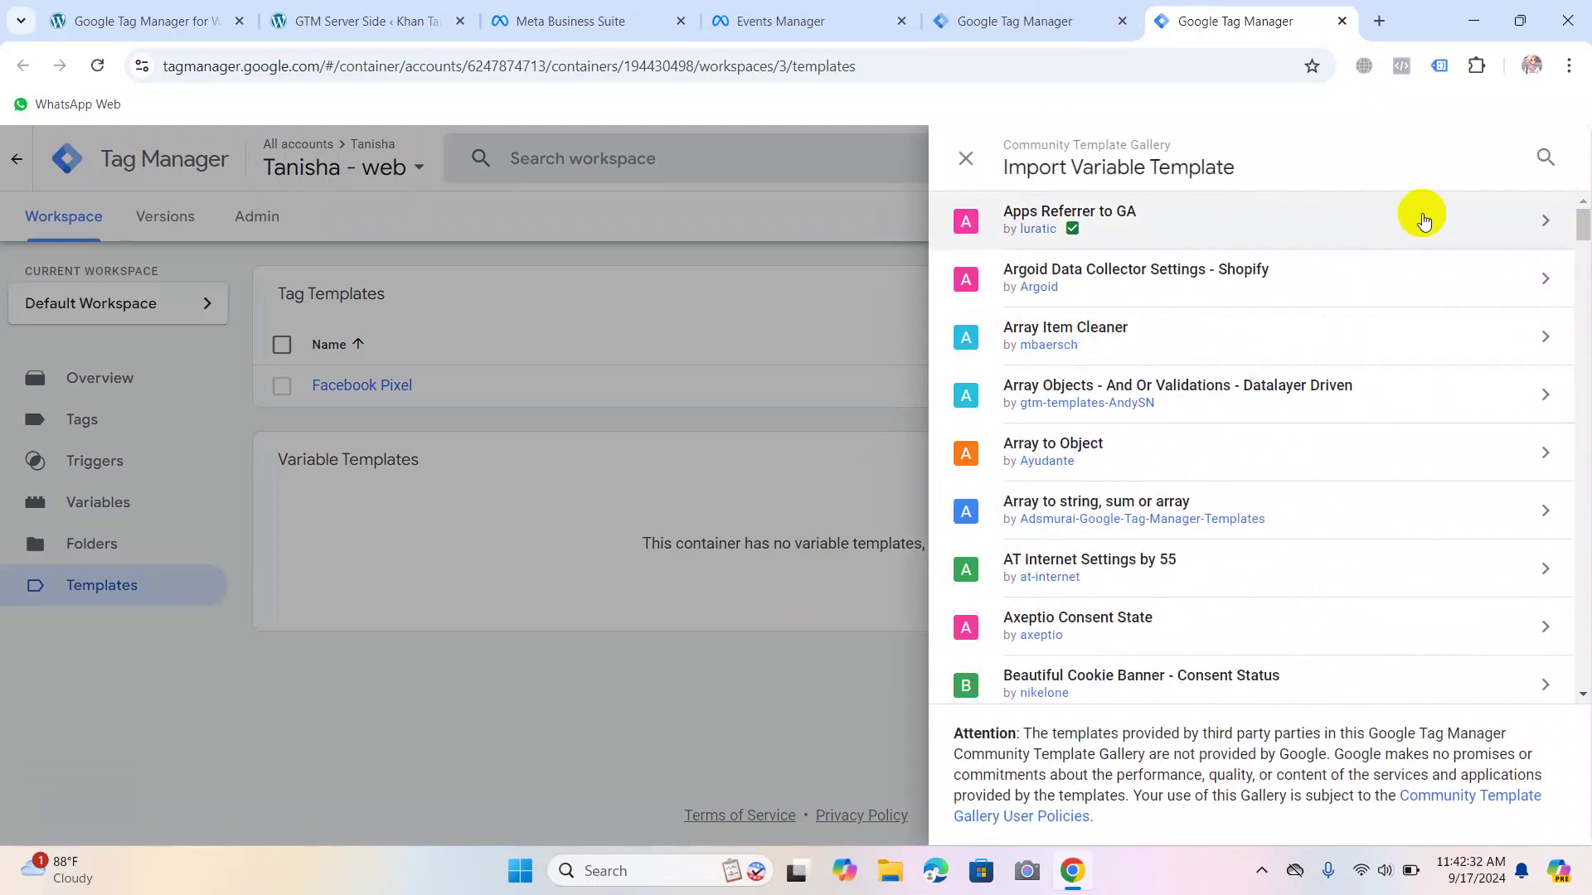
{"action": "left_click", "coordinate": [1546, 157]}
{"action": "type", "text": "eve"}
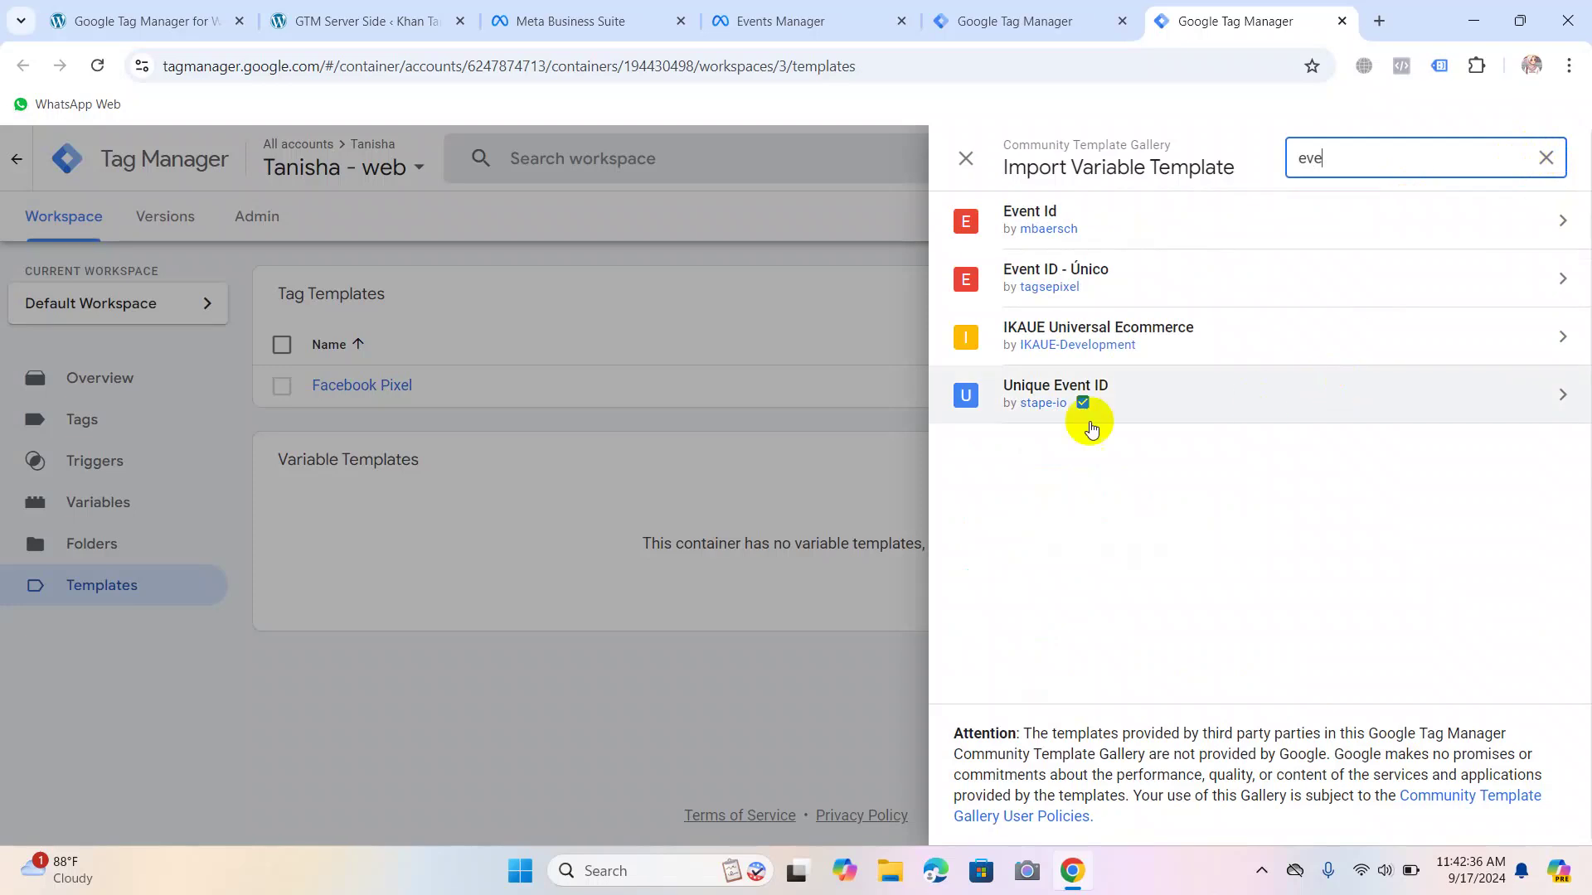
{"action": "left_click", "coordinate": [1109, 393]}
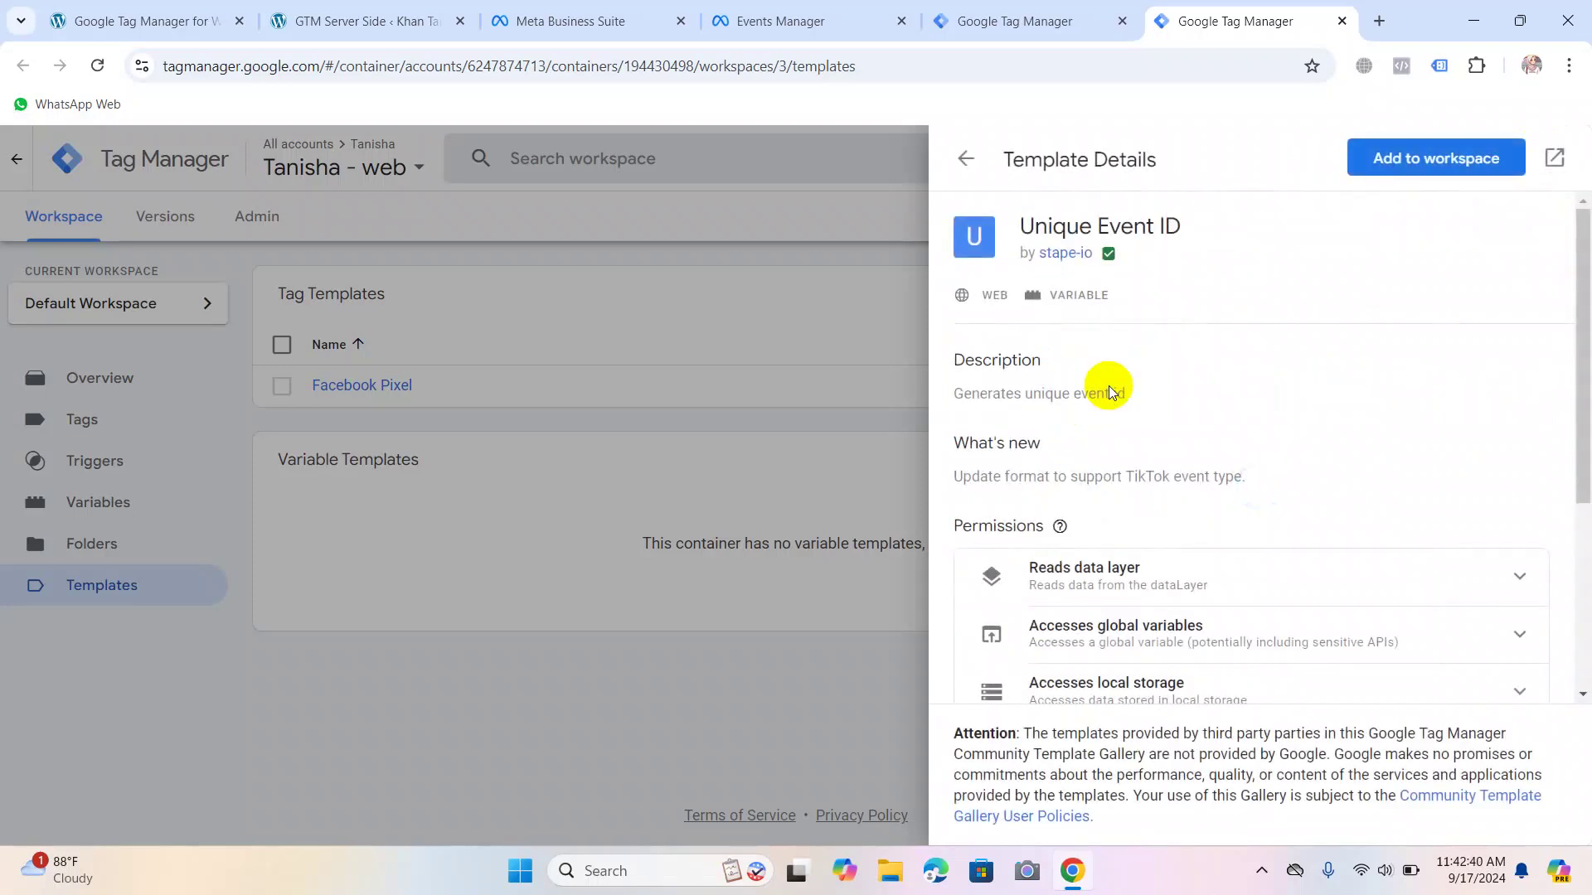
{"action": "left_click", "coordinate": [1380, 169]}
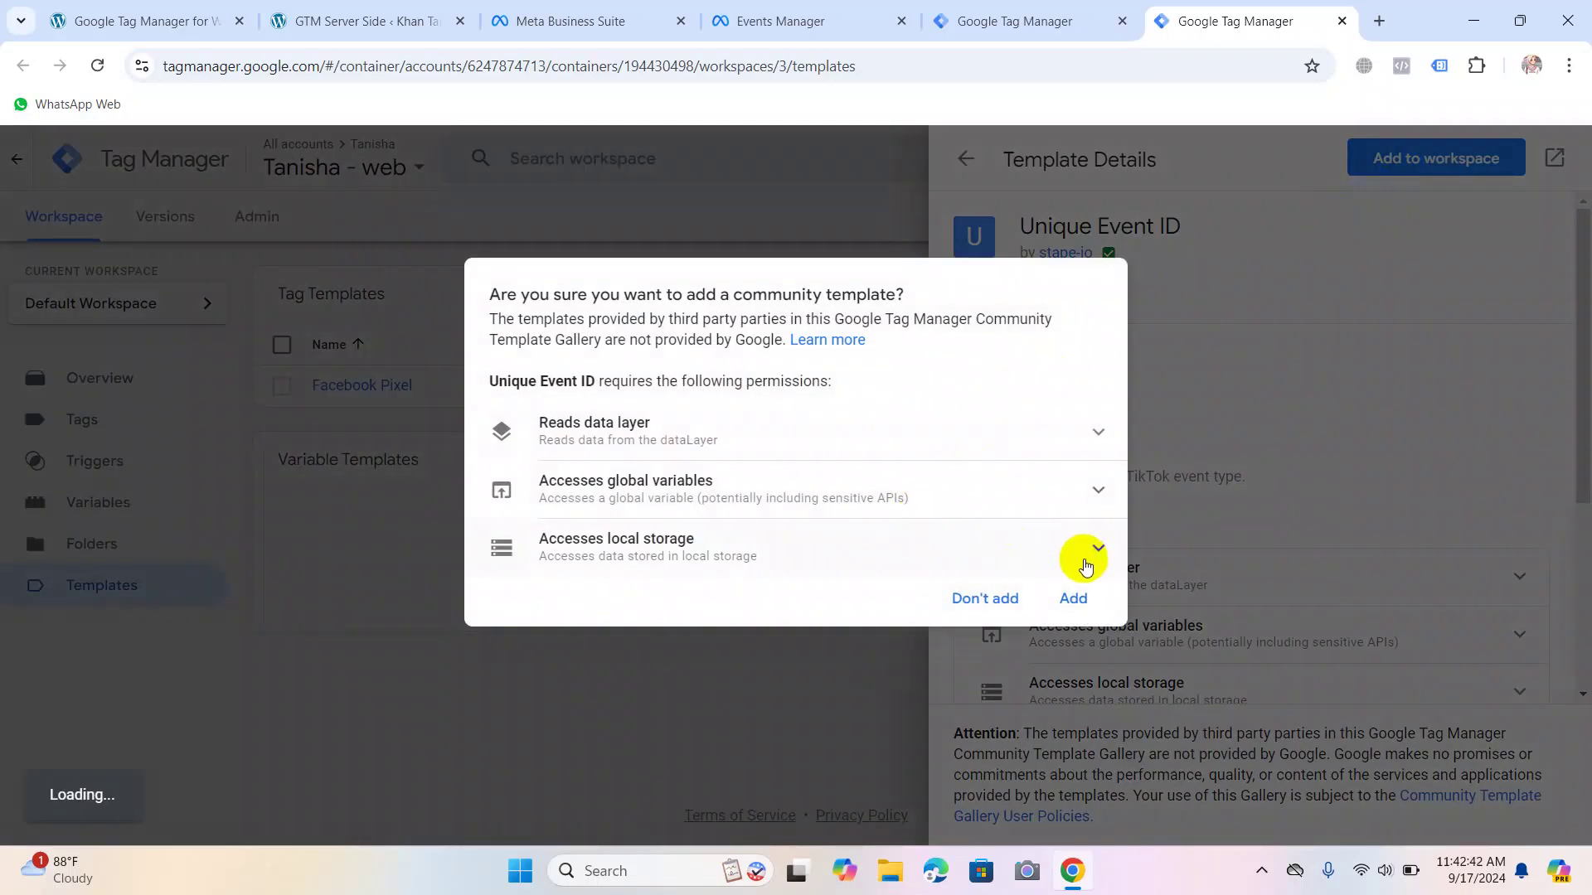
{"action": "left_click", "coordinate": [1074, 600]}
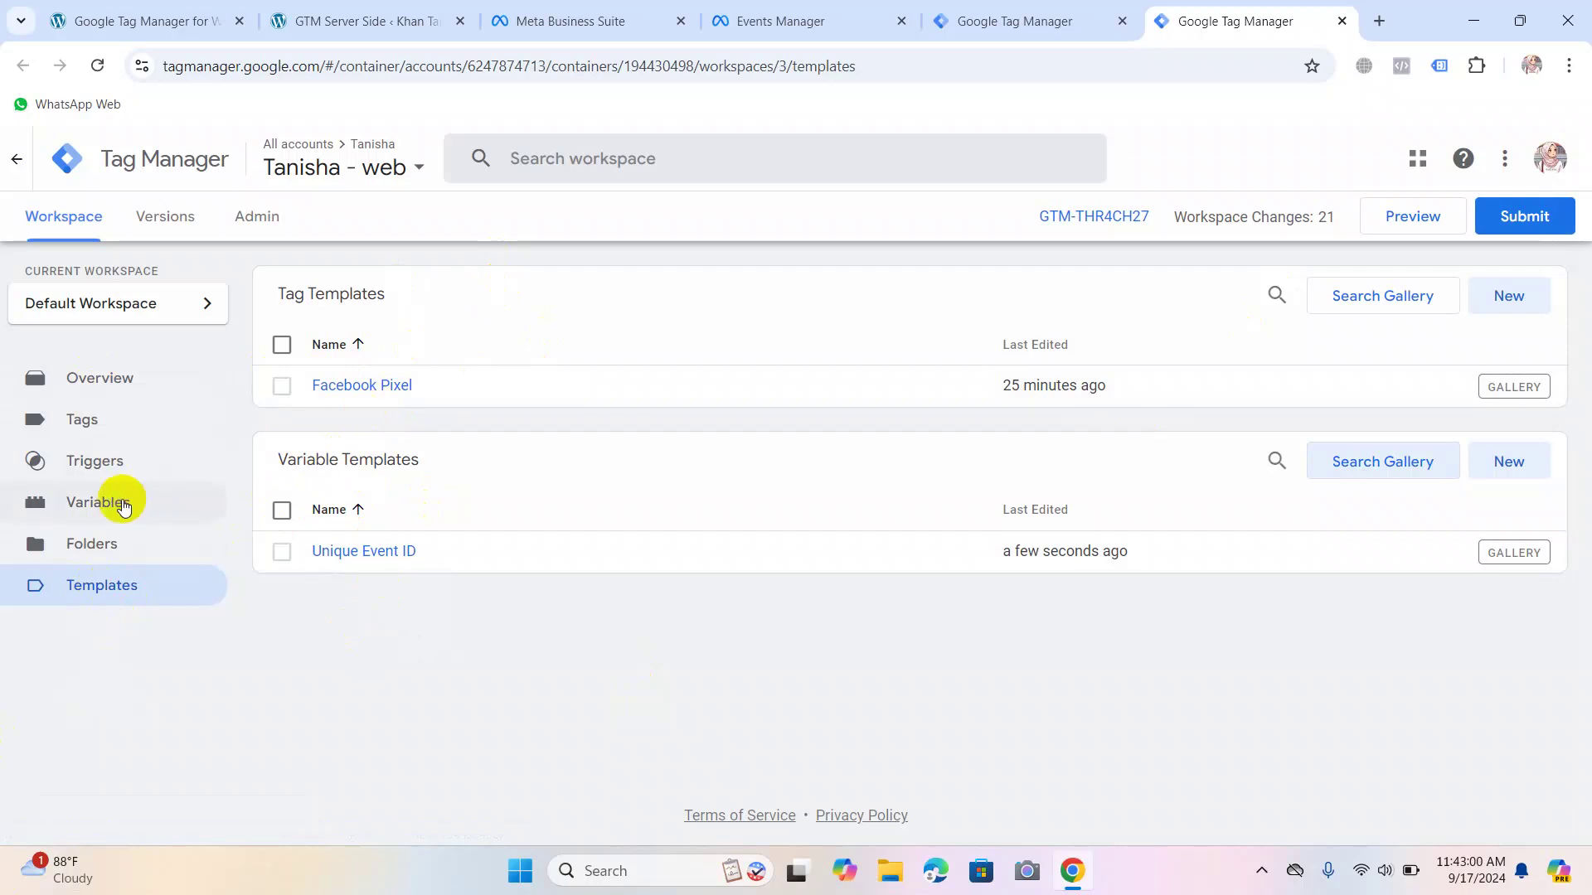
Review the configuration, object properties and firing trigger of the Fb add_to_cart Tag.
{"action": "left_click", "coordinate": [97, 421]}
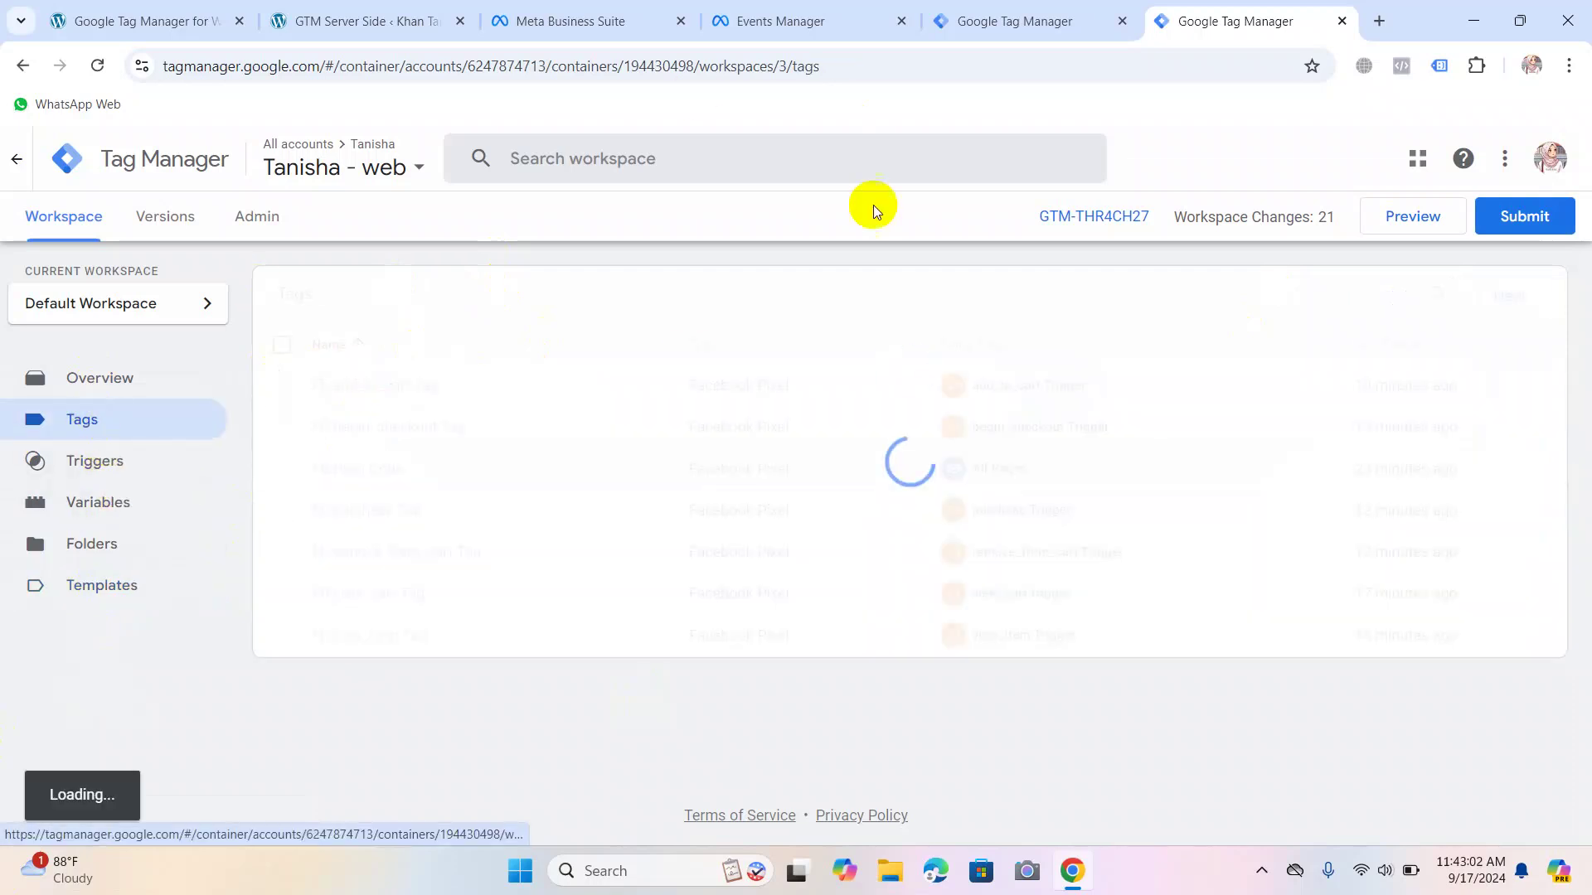
{"action": "left_click", "coordinate": [372, 385]}
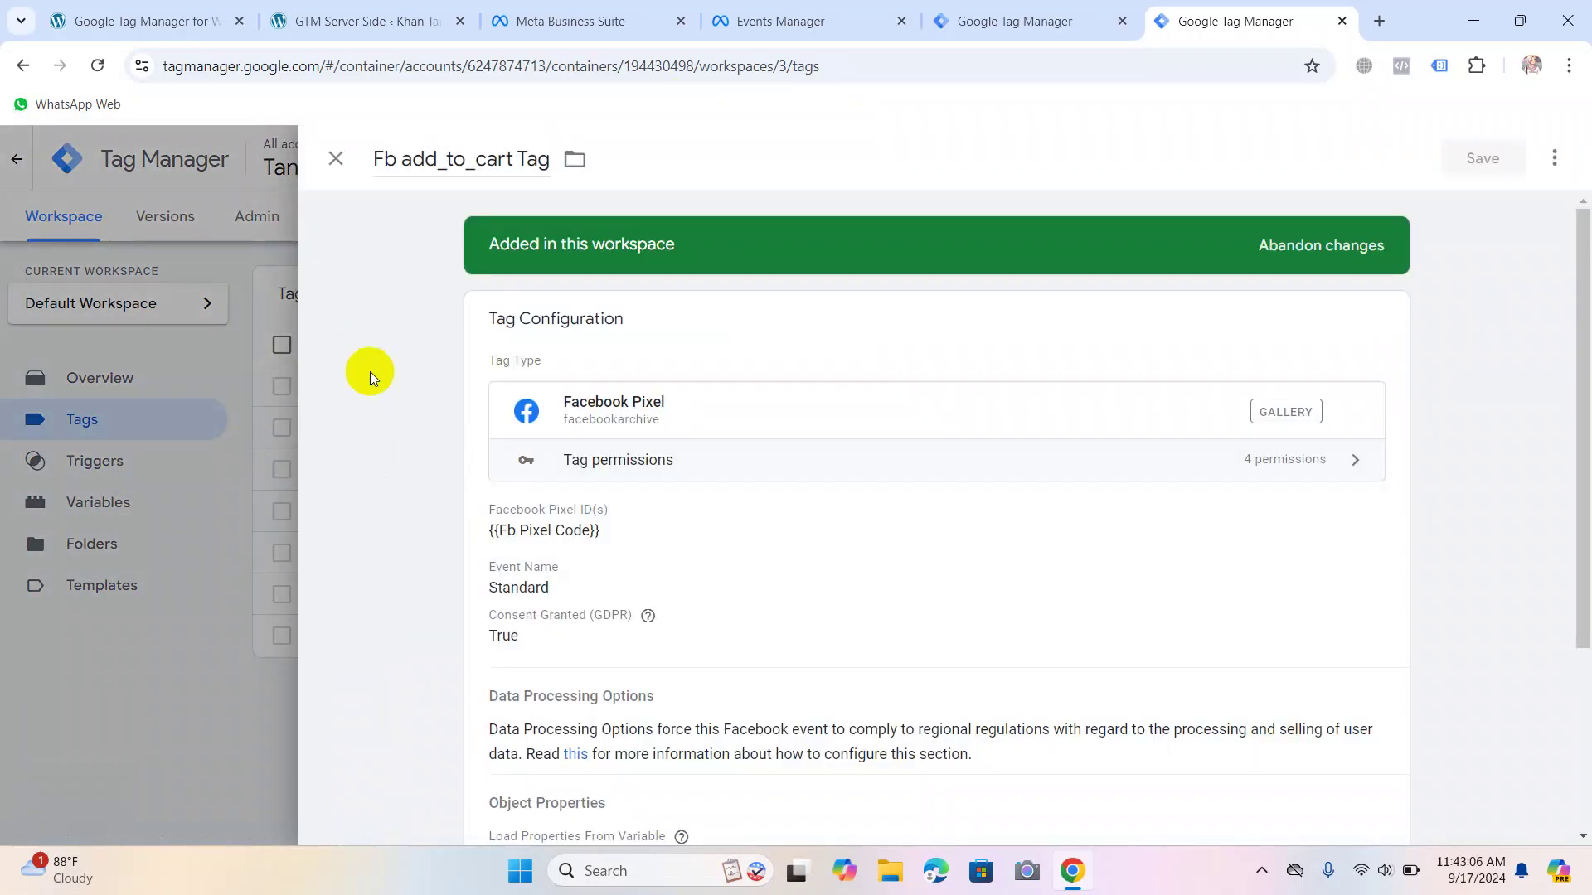
{"action": "scroll", "coordinate": [611, 508], "scroll_direction": "down", "scroll_amount": 3}
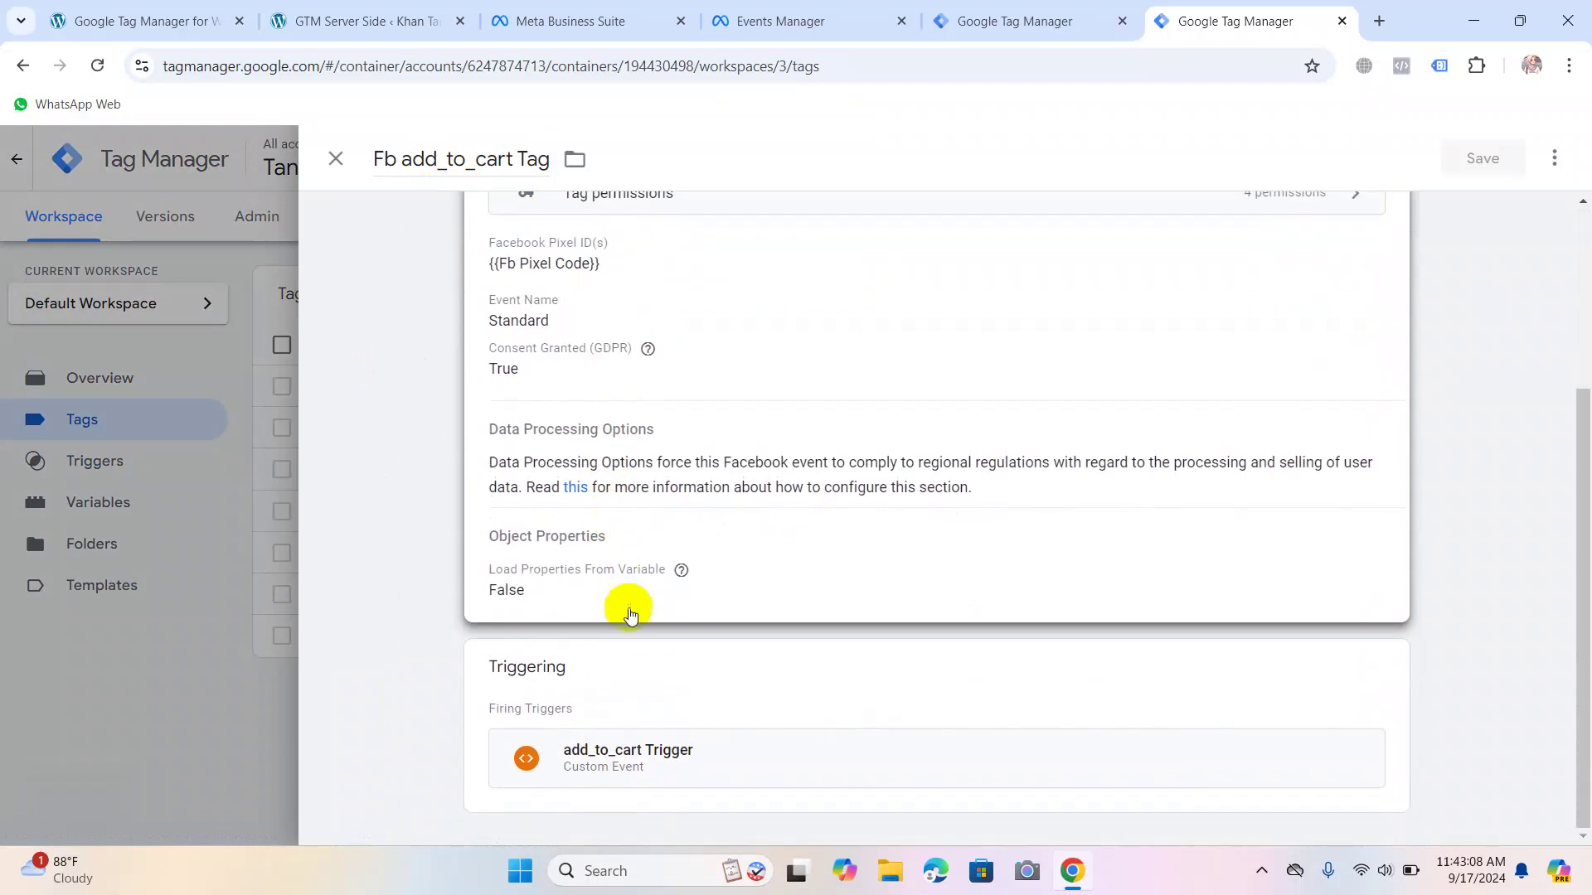
{"action": "left_click", "coordinate": [238, 485]}
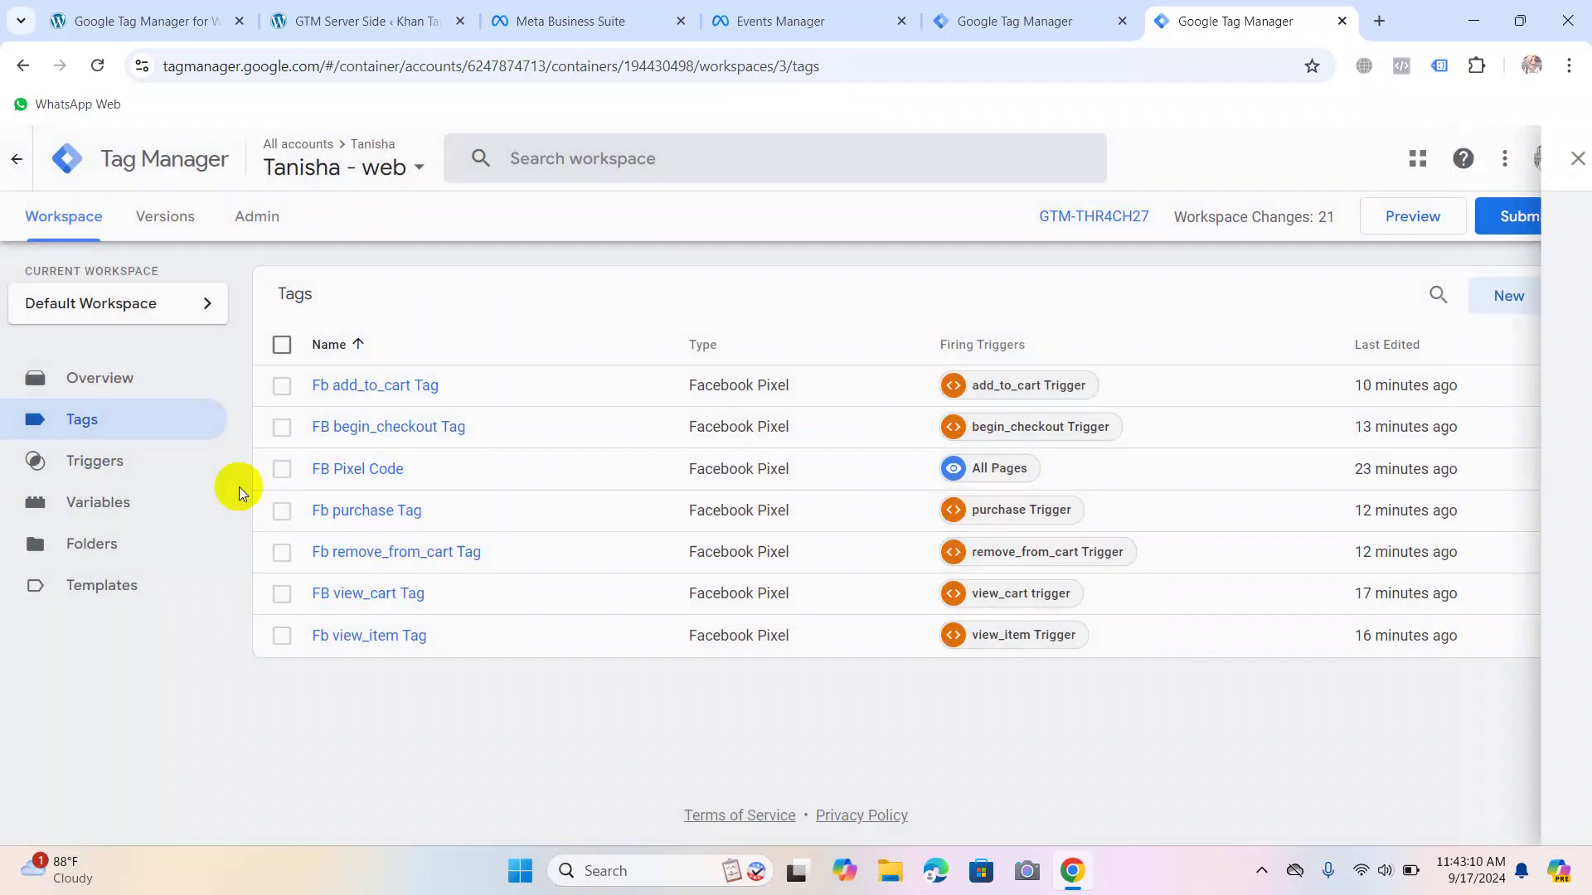
{"action": "left_click", "coordinate": [373, 387]}
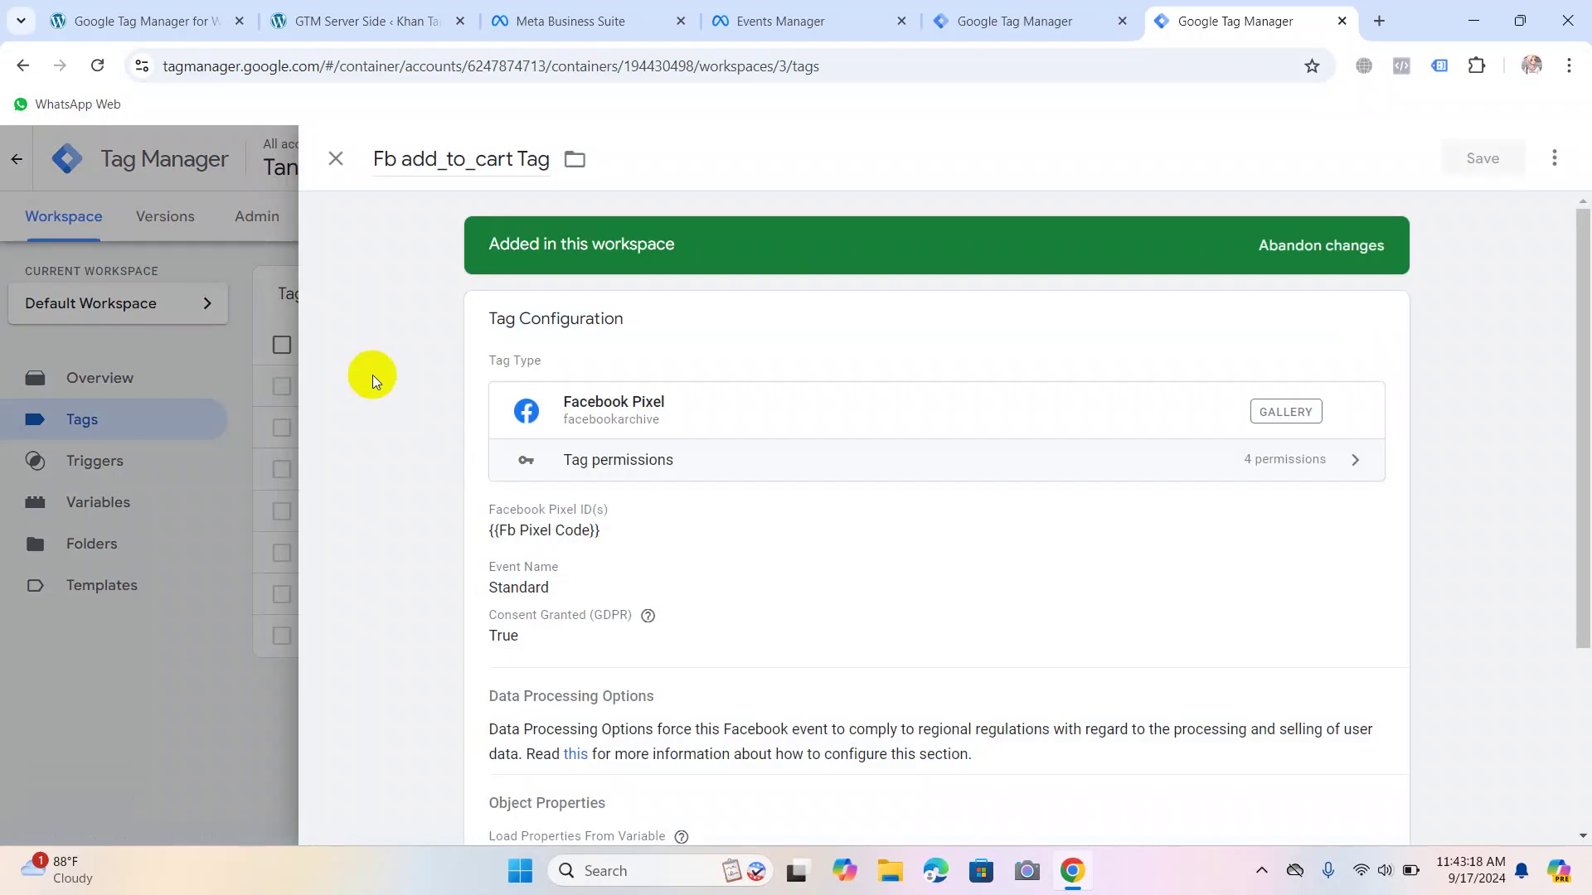
{"action": "scroll", "coordinate": [704, 469], "scroll_direction": "down", "scroll_amount": 3}
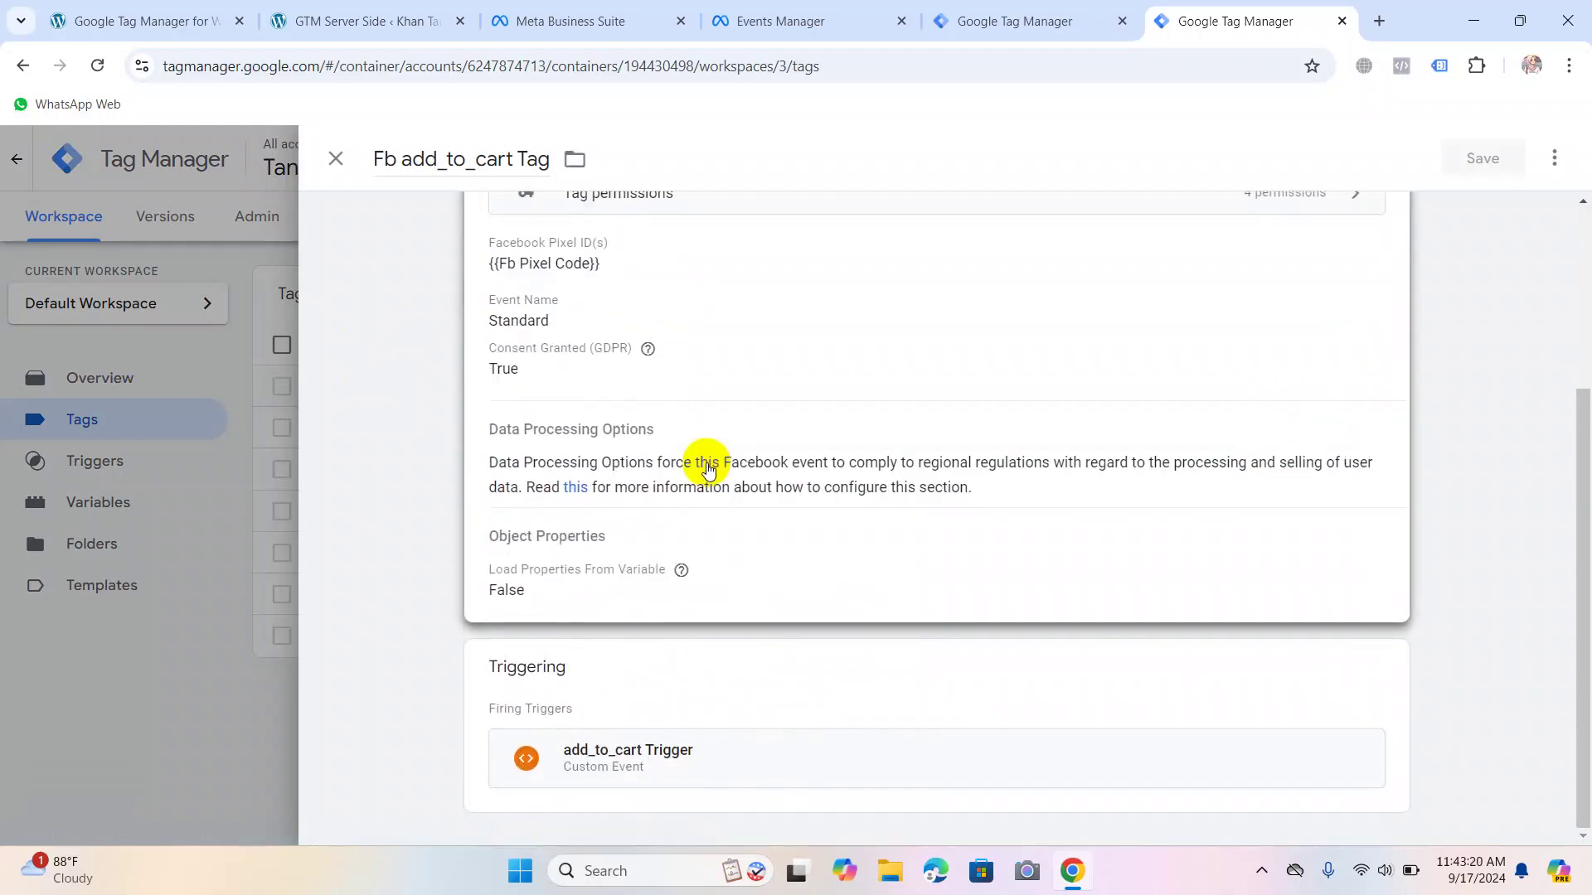
{"action": "scroll", "coordinate": [637, 278], "scroll_direction": "up", "scroll_amount": 3}
{"action": "left_click", "coordinate": [336, 158]}
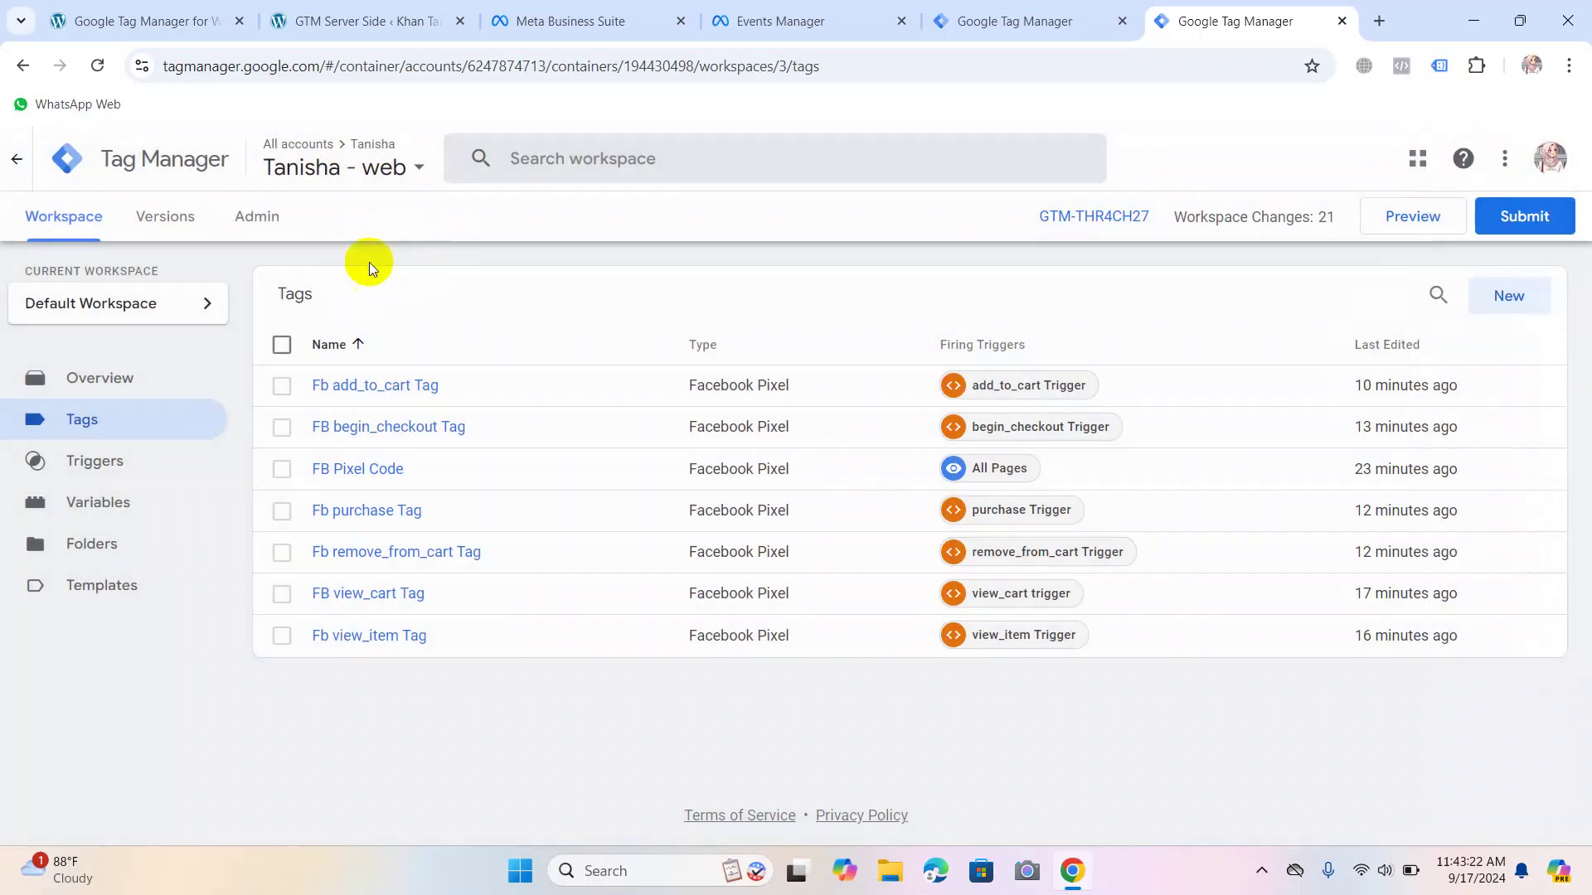
Edit the Fb add_to_cart Tag and add an object property named event_id.
{"action": "left_click", "coordinate": [345, 385]}
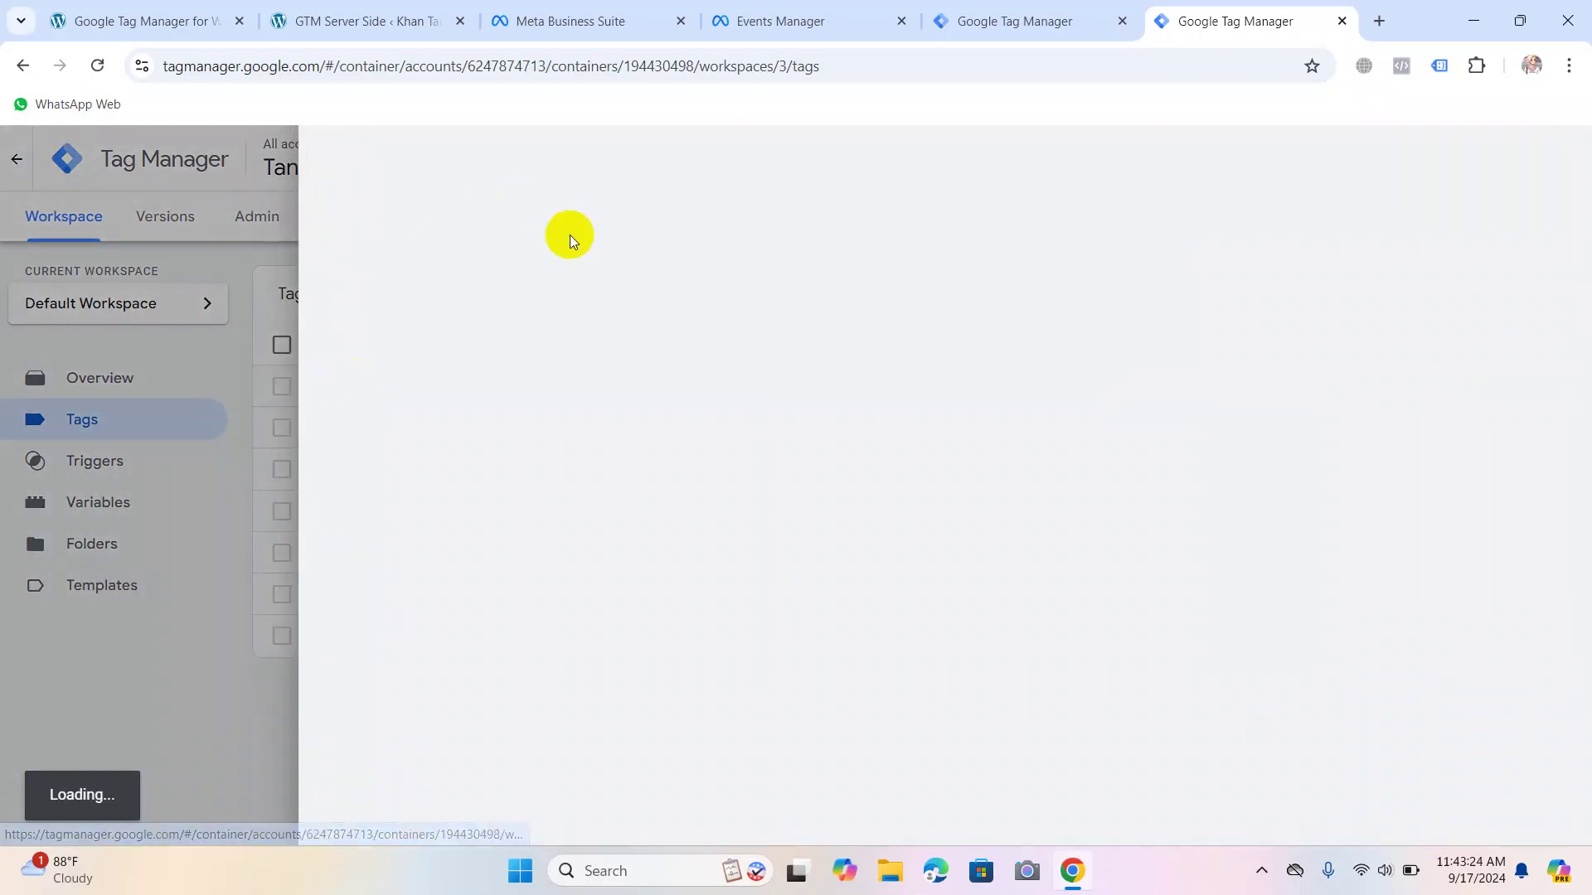
{"action": "scroll", "coordinate": [649, 302], "scroll_direction": "down", "scroll_amount": 3}
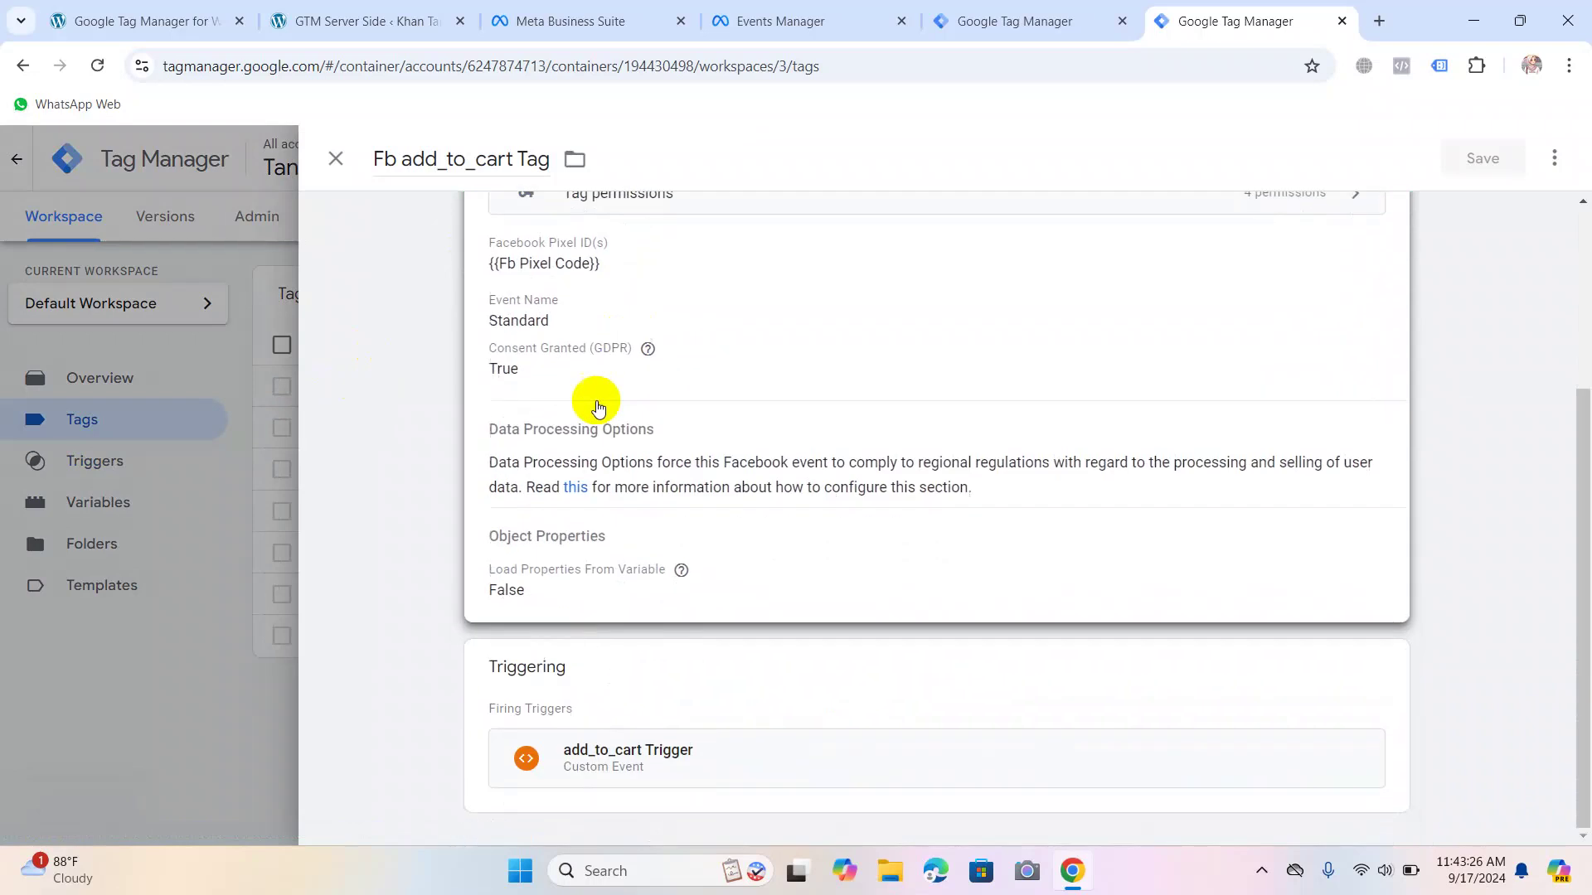
{"action": "left_click", "coordinate": [581, 590]}
{"action": "scroll", "coordinate": [611, 479], "scroll_direction": "down", "scroll_amount": 3}
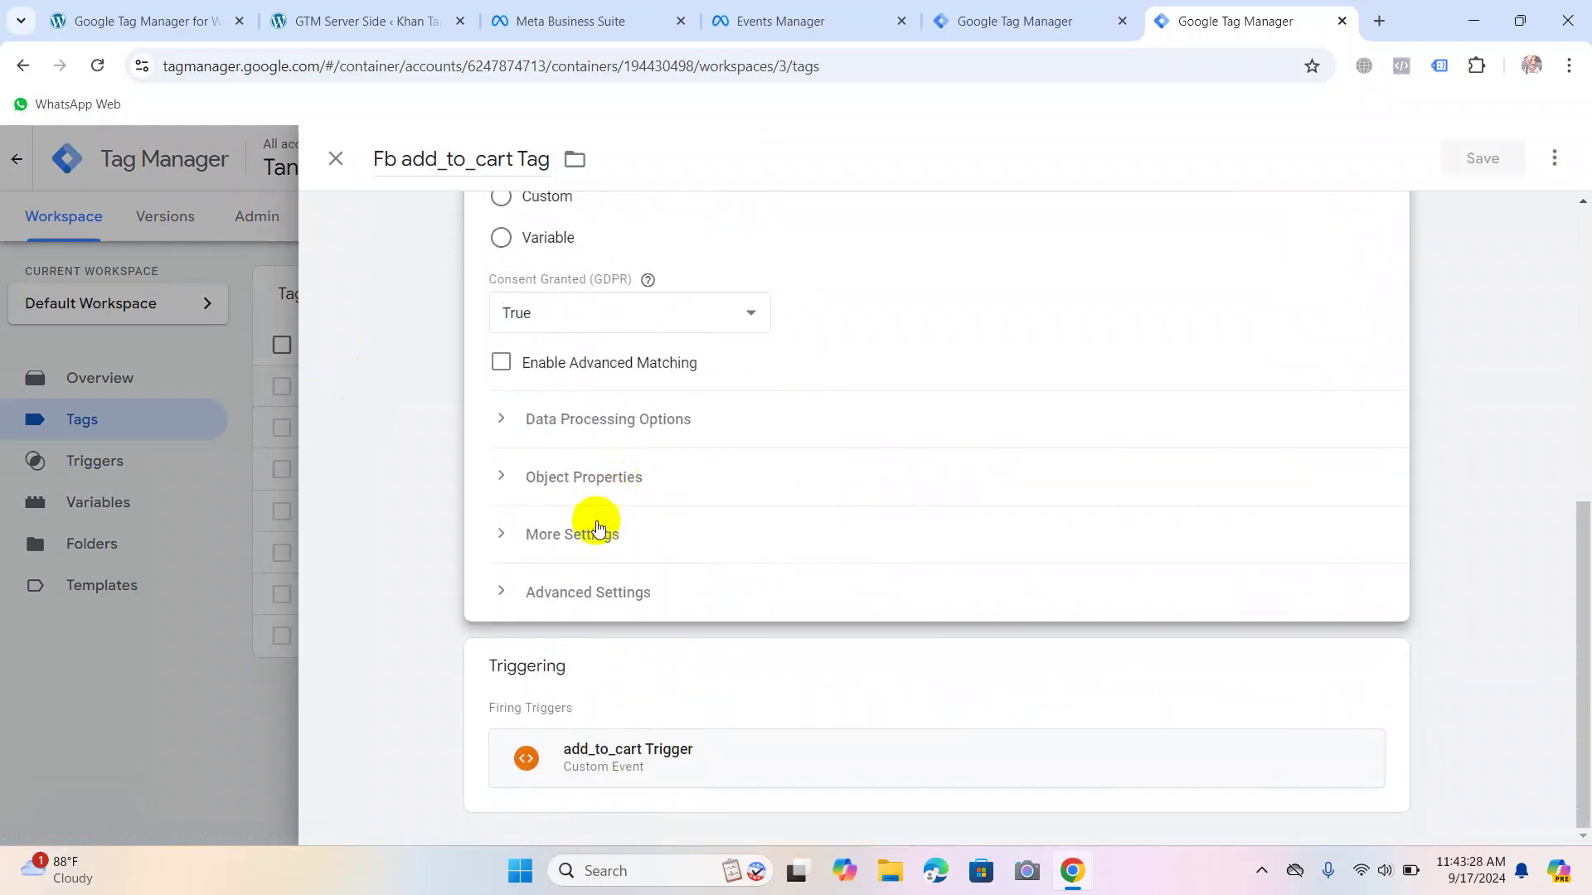
{"action": "left_click", "coordinate": [546, 490]}
{"action": "scroll", "coordinate": [800, 366], "scroll_direction": "down", "scroll_amount": 2}
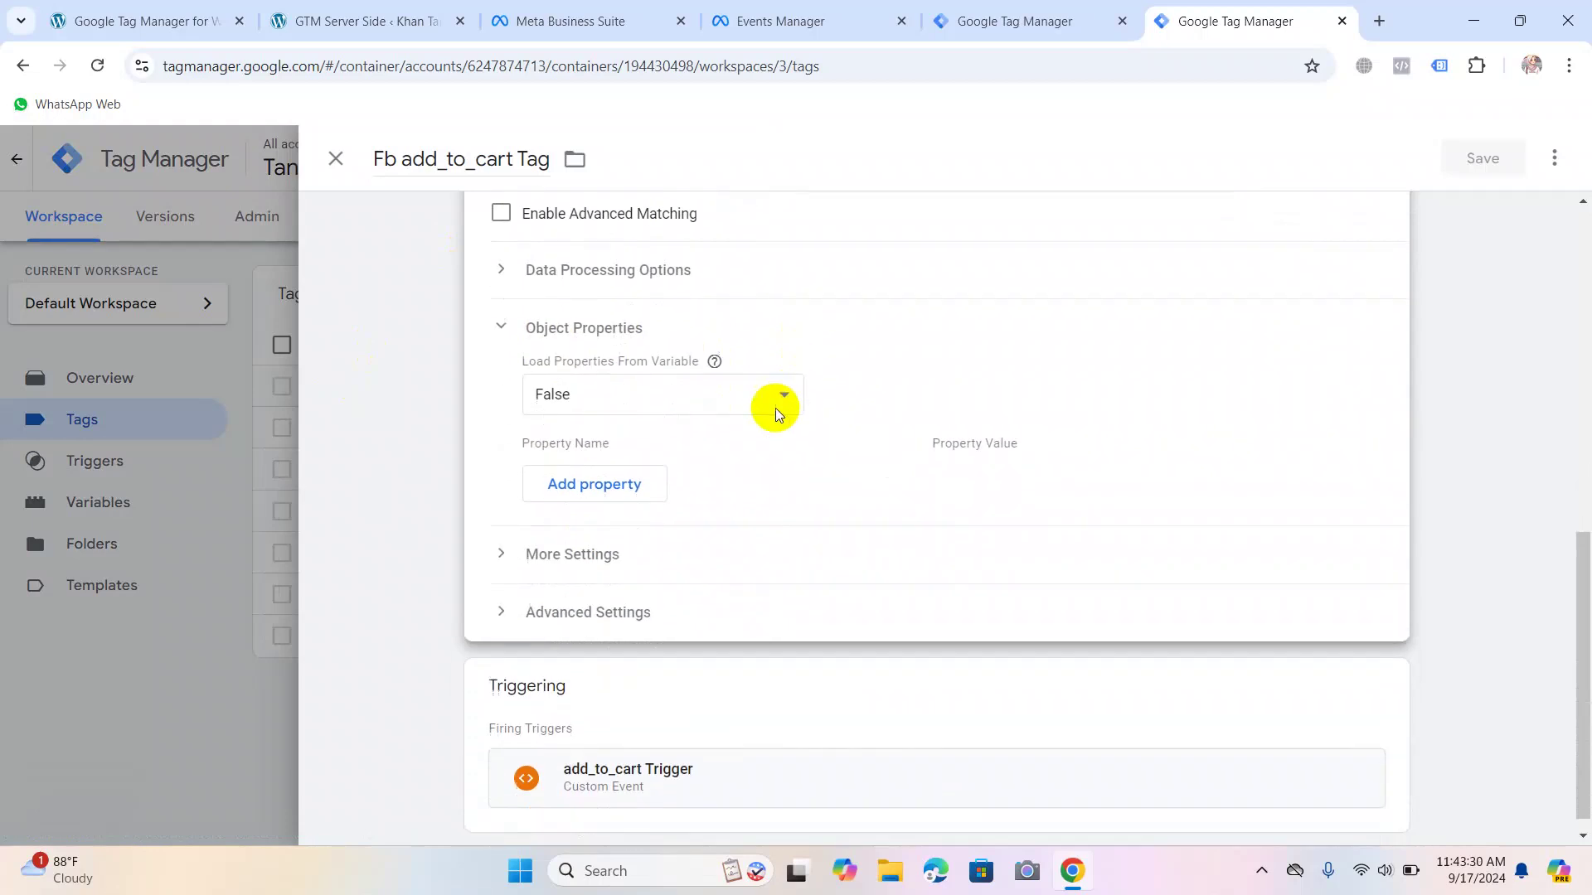
{"action": "left_click", "coordinate": [568, 464]}
{"action": "left_click", "coordinate": [623, 461]}
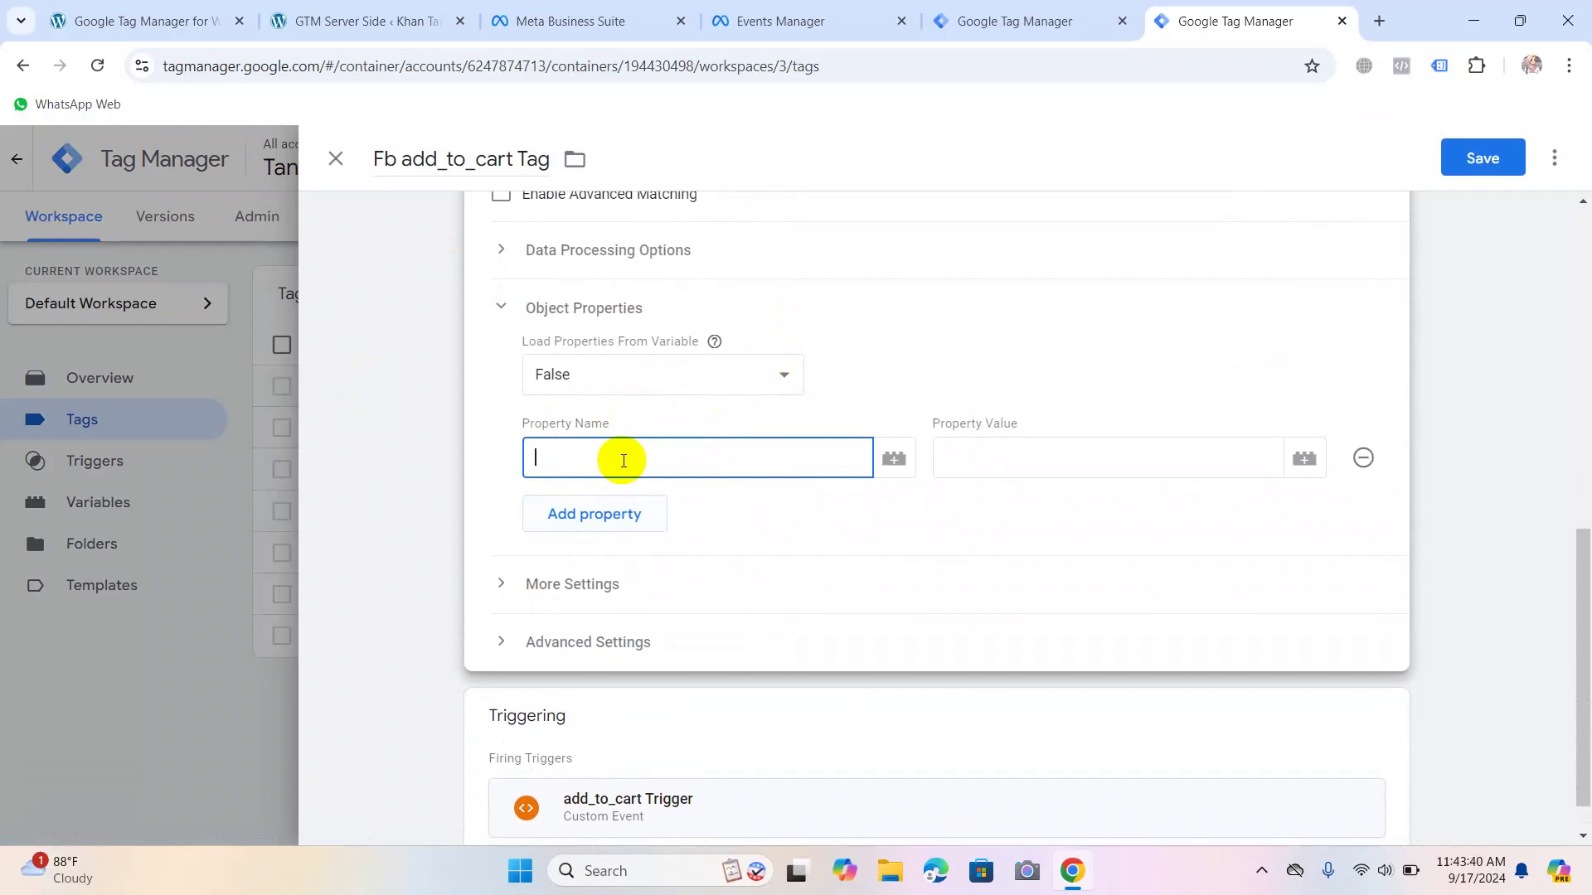
{"action": "type", "text": "vent"}
{"action": "key", "text": "BackSpace"}
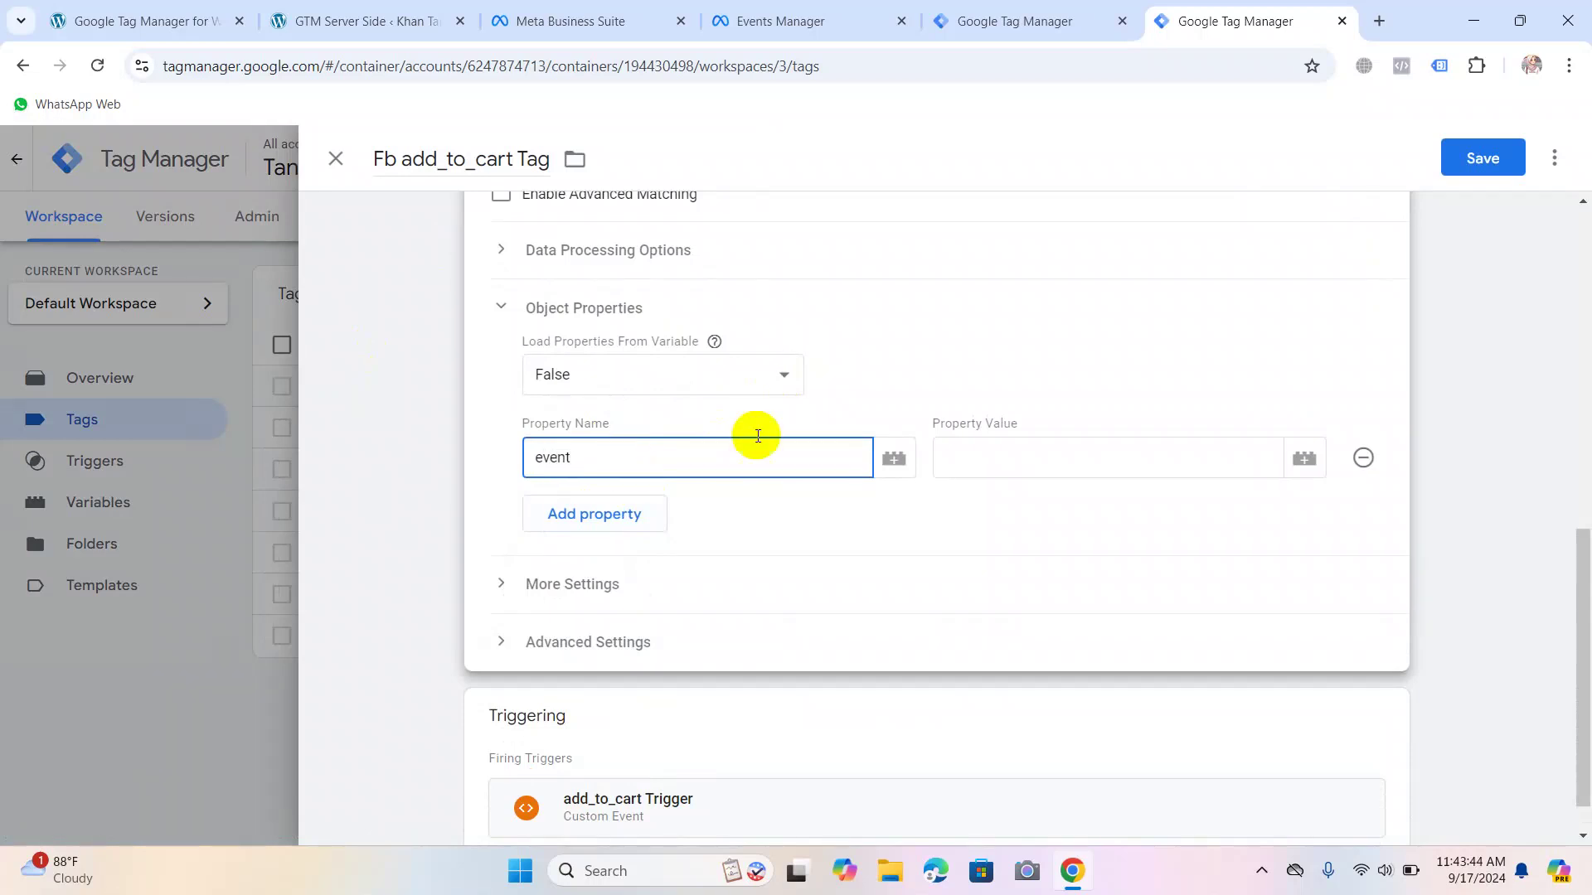
{"action": "type", "text": "_id"}
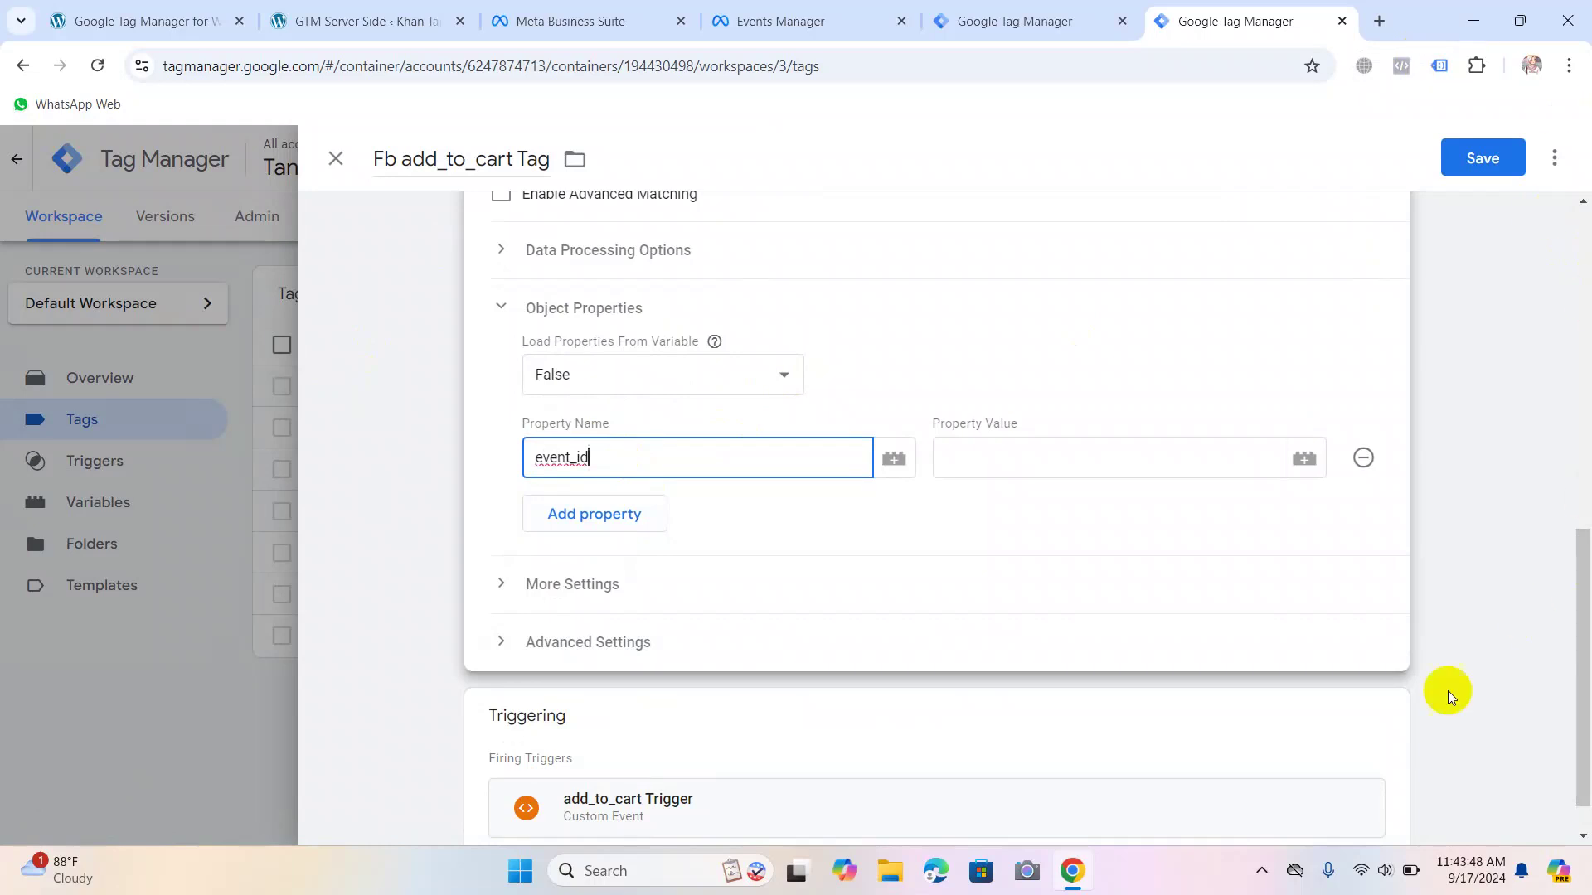
Create and save a Unique Event ID variable named "Event ID Variable" as the value of the event_id property.
{"action": "left_click", "coordinate": [1202, 457]}
{"action": "left_click", "coordinate": [1303, 458]}
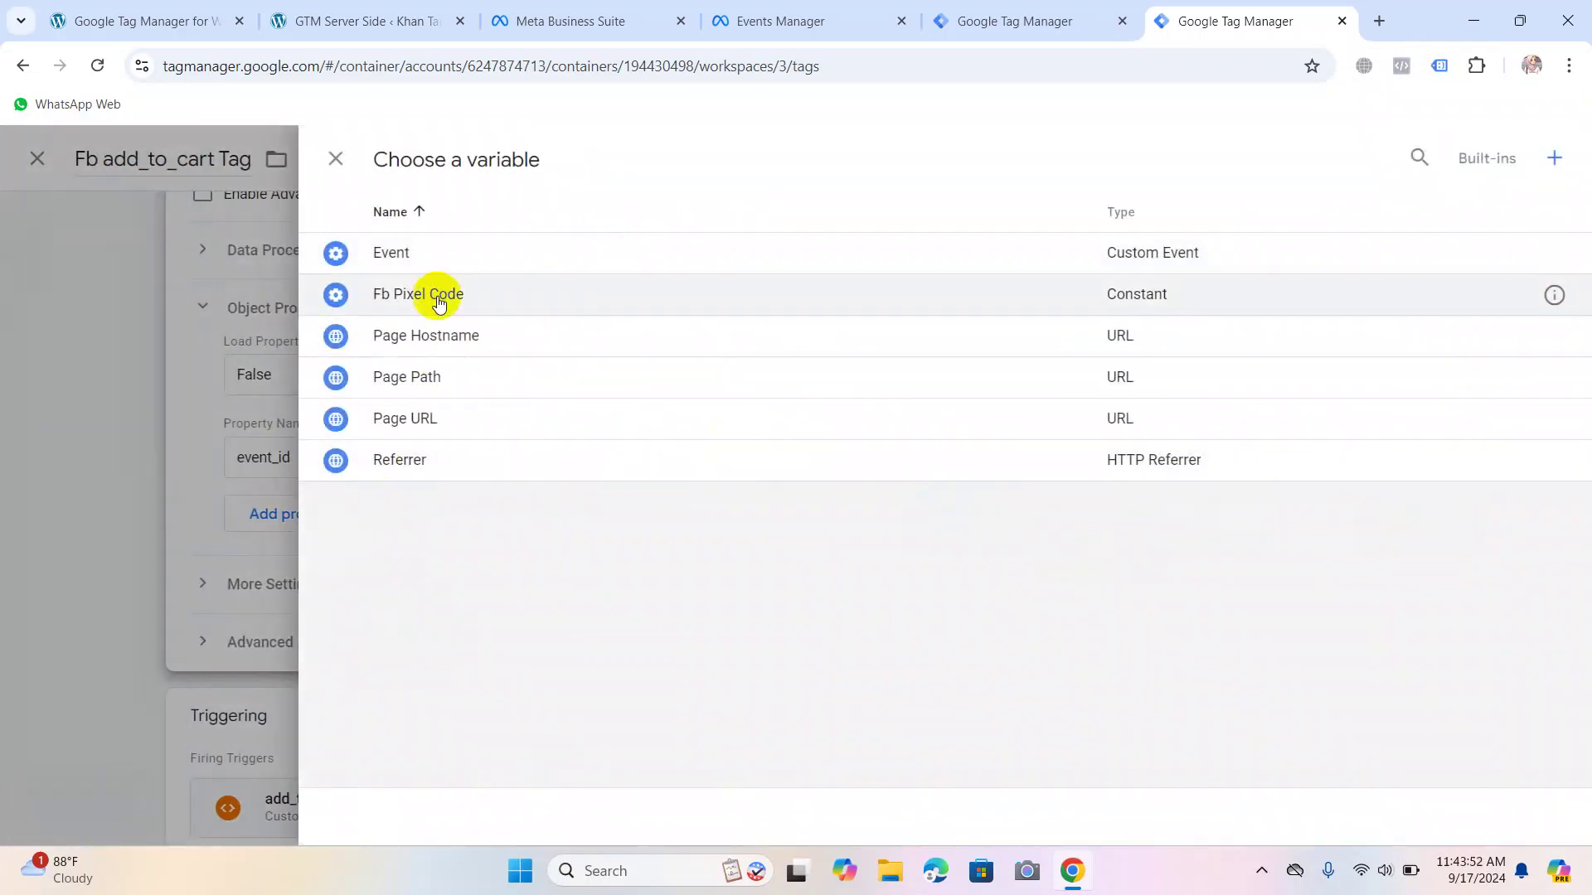
{"action": "left_click", "coordinate": [1554, 158]}
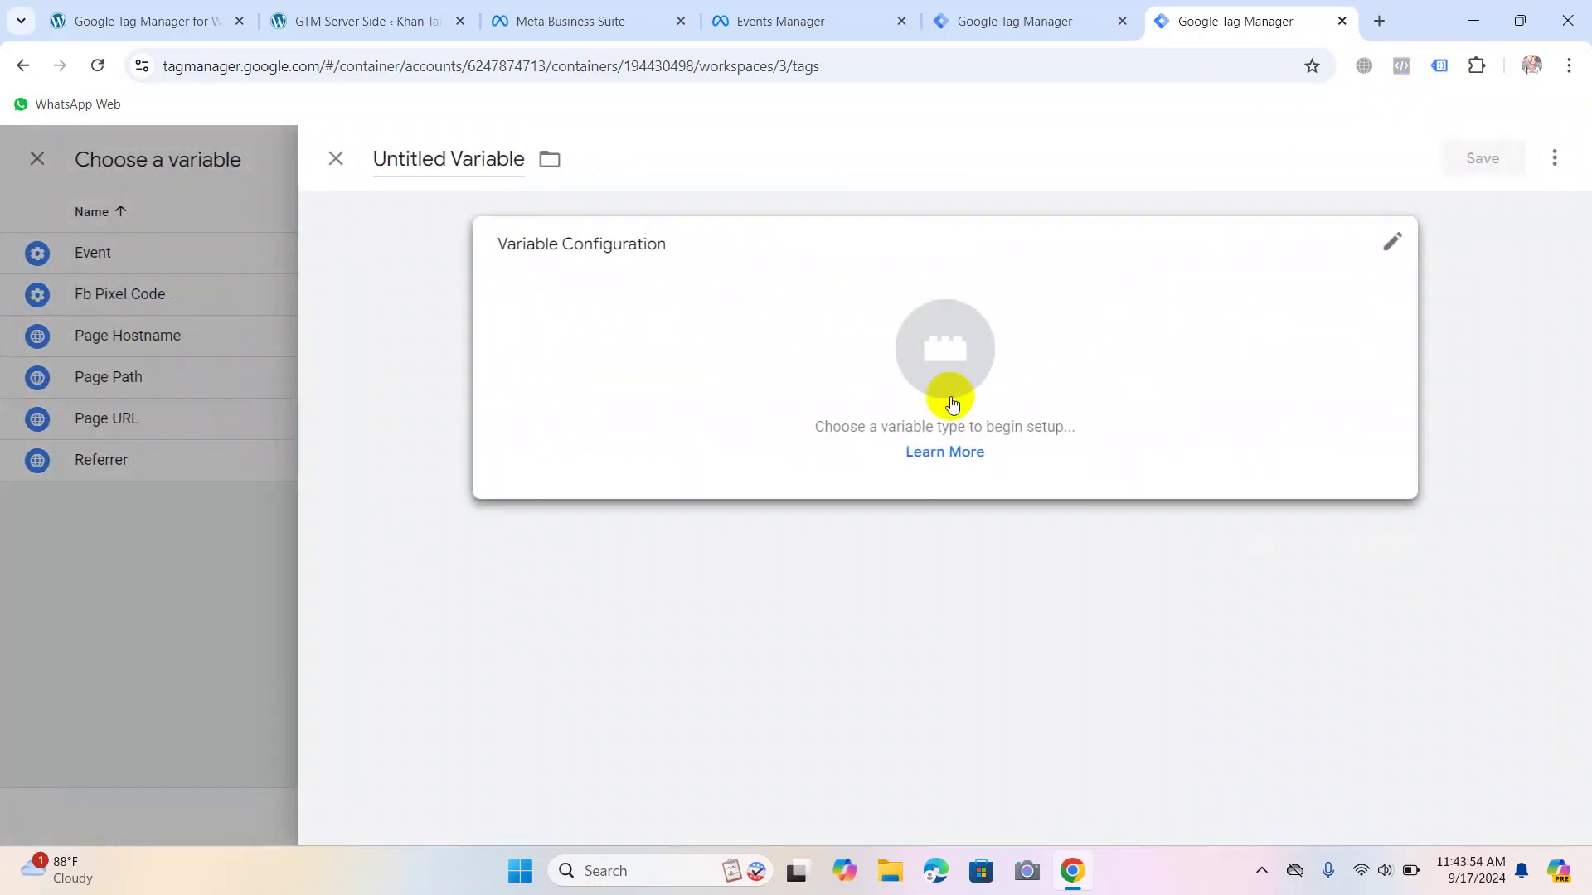
{"action": "left_click", "coordinate": [445, 159]}
{"action": "double_click", "coordinate": [447, 158]}
{"action": "double_click", "coordinate": [375, 158]}
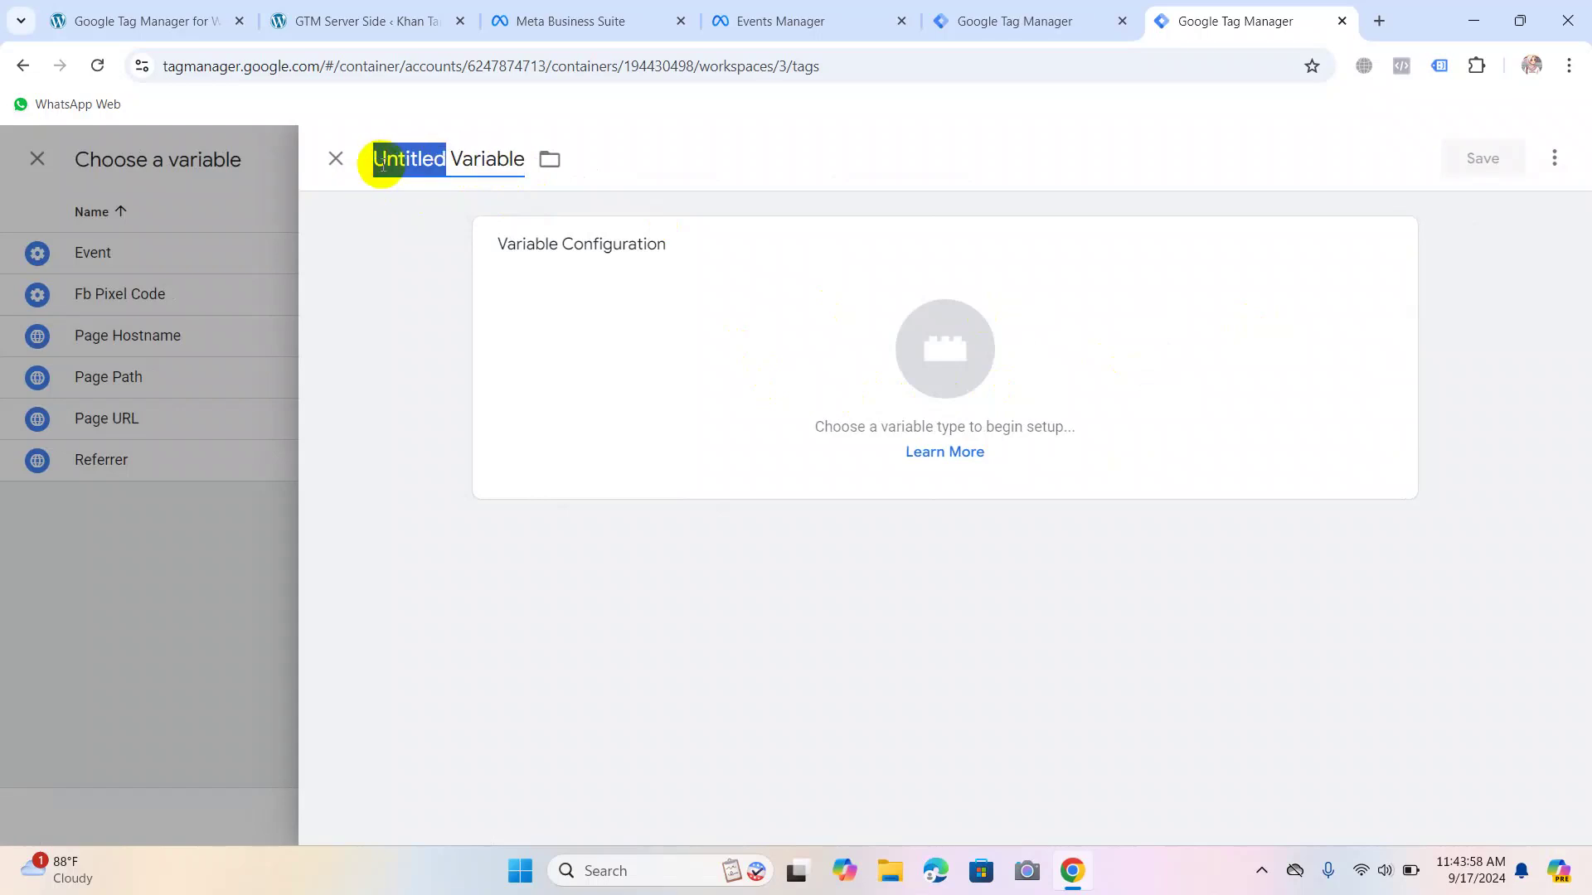
{"action": "type", "text": "Event ID"}
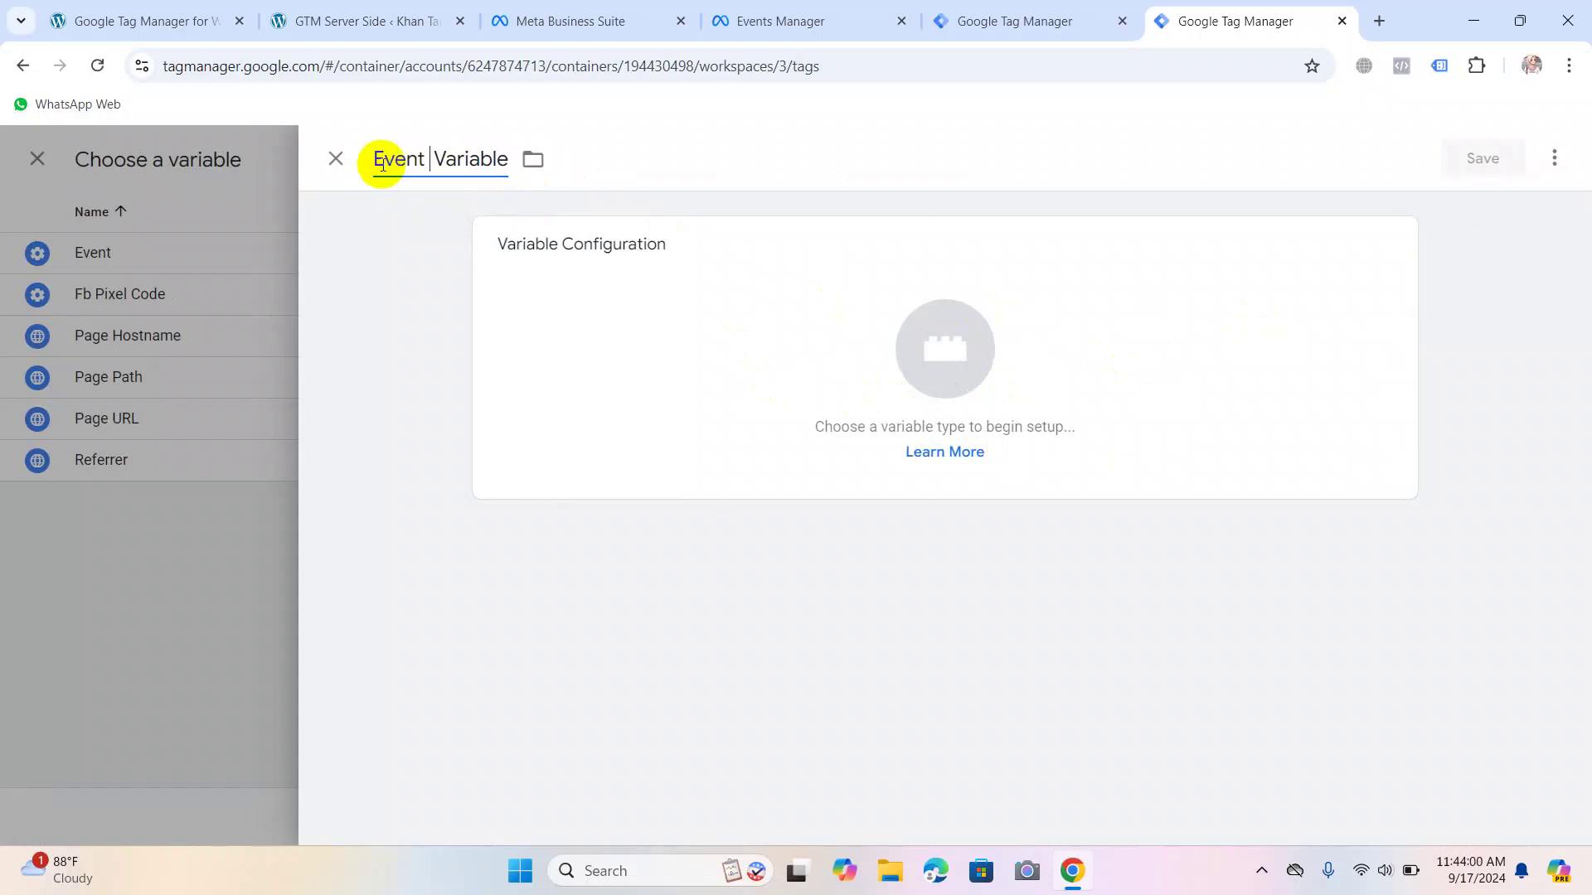
{"action": "left_click", "coordinate": [1051, 489]}
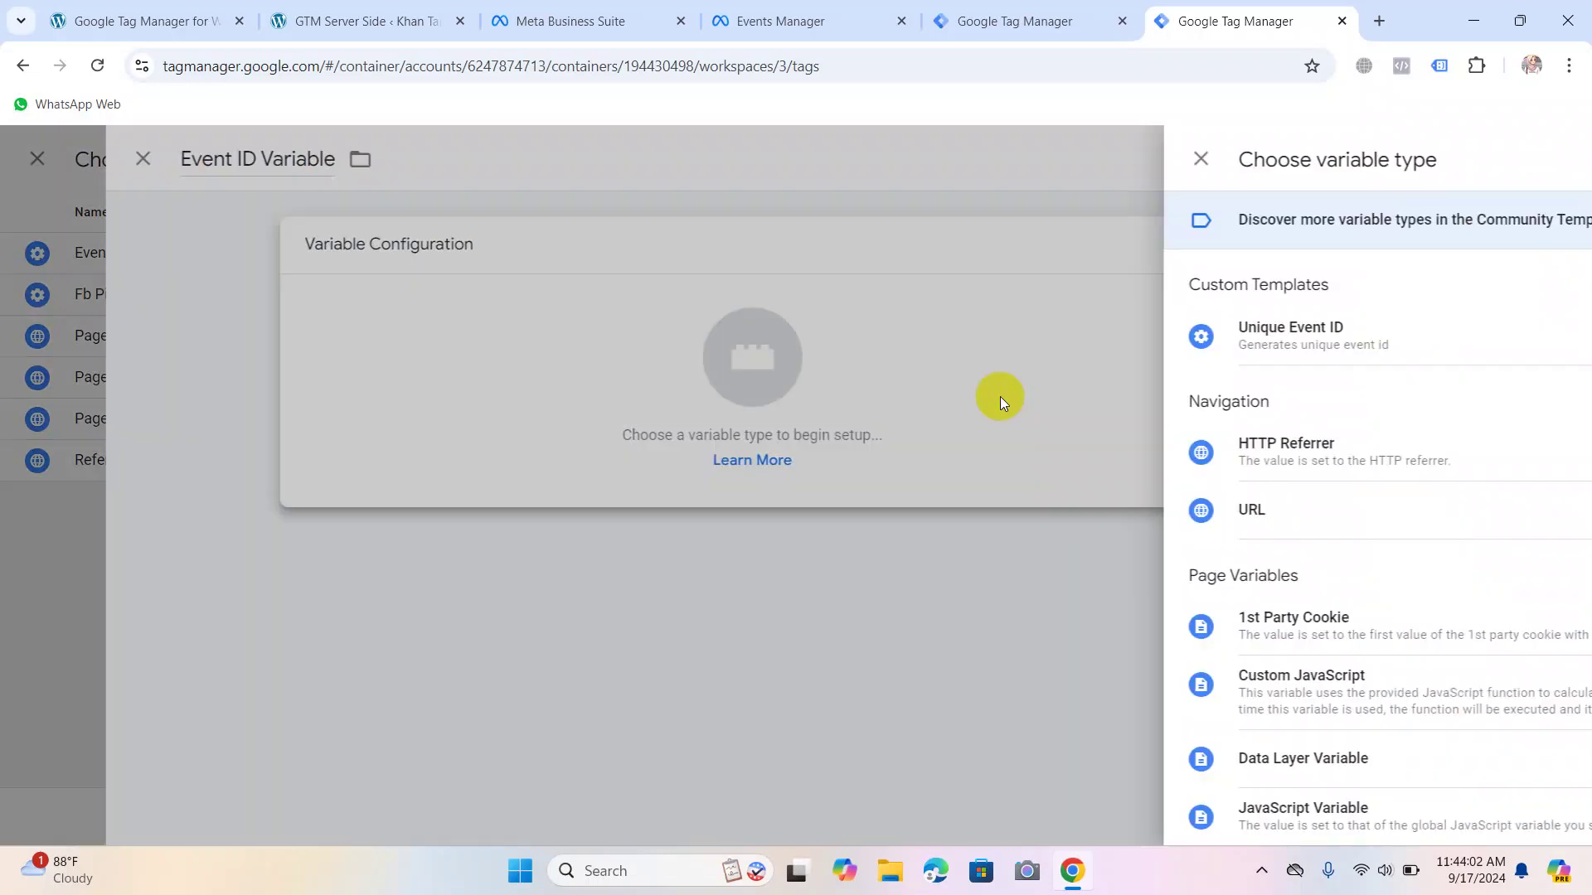
{"action": "left_click", "coordinate": [1078, 340]}
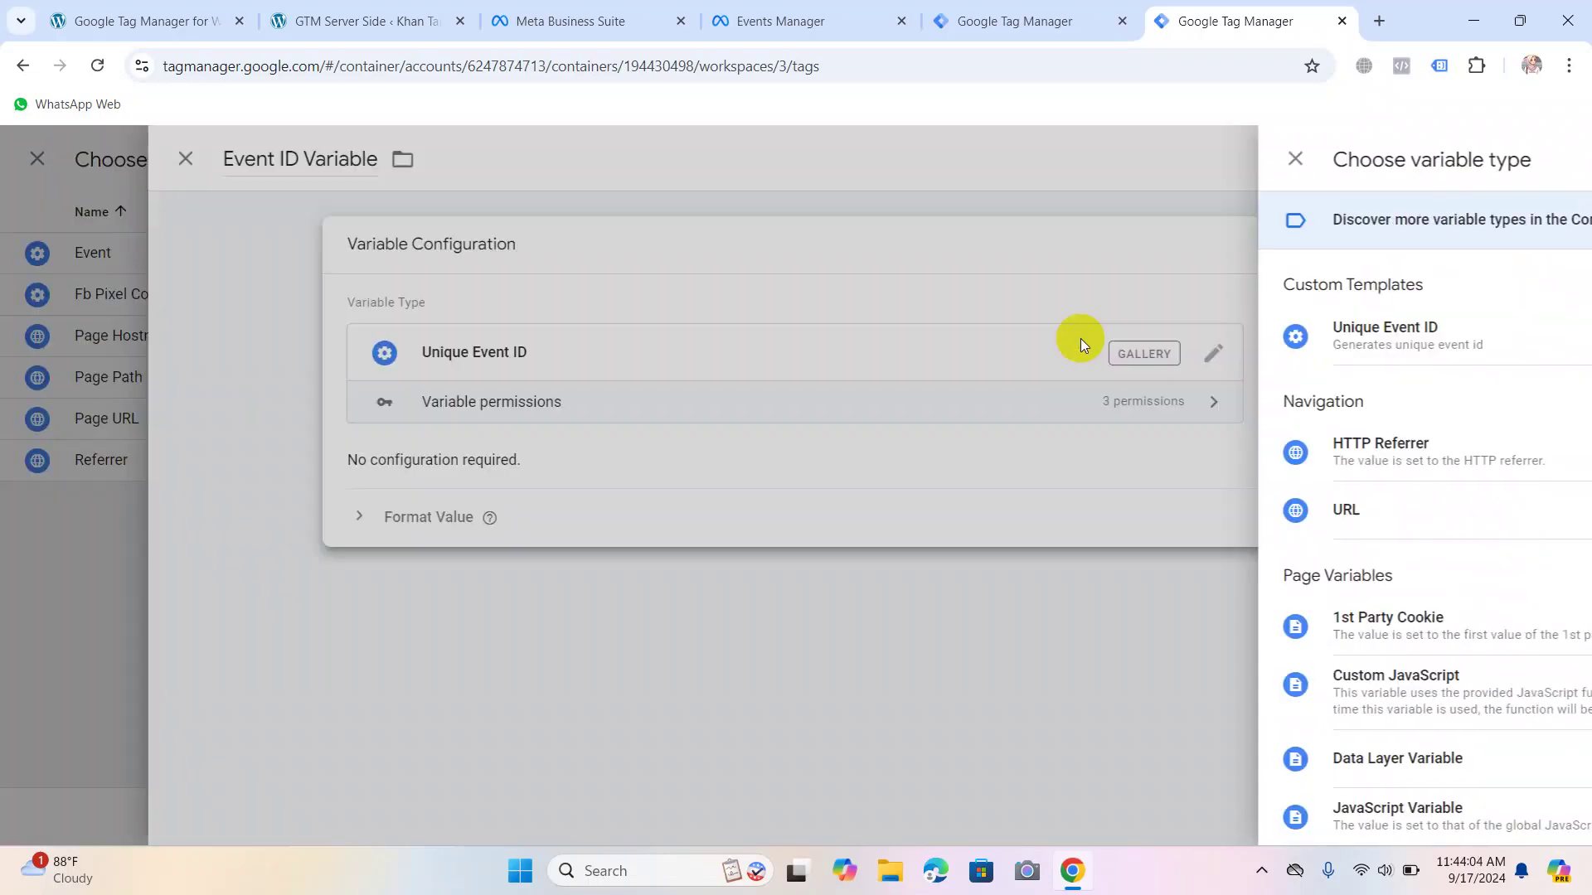
{"action": "left_click", "coordinate": [1457, 183]}
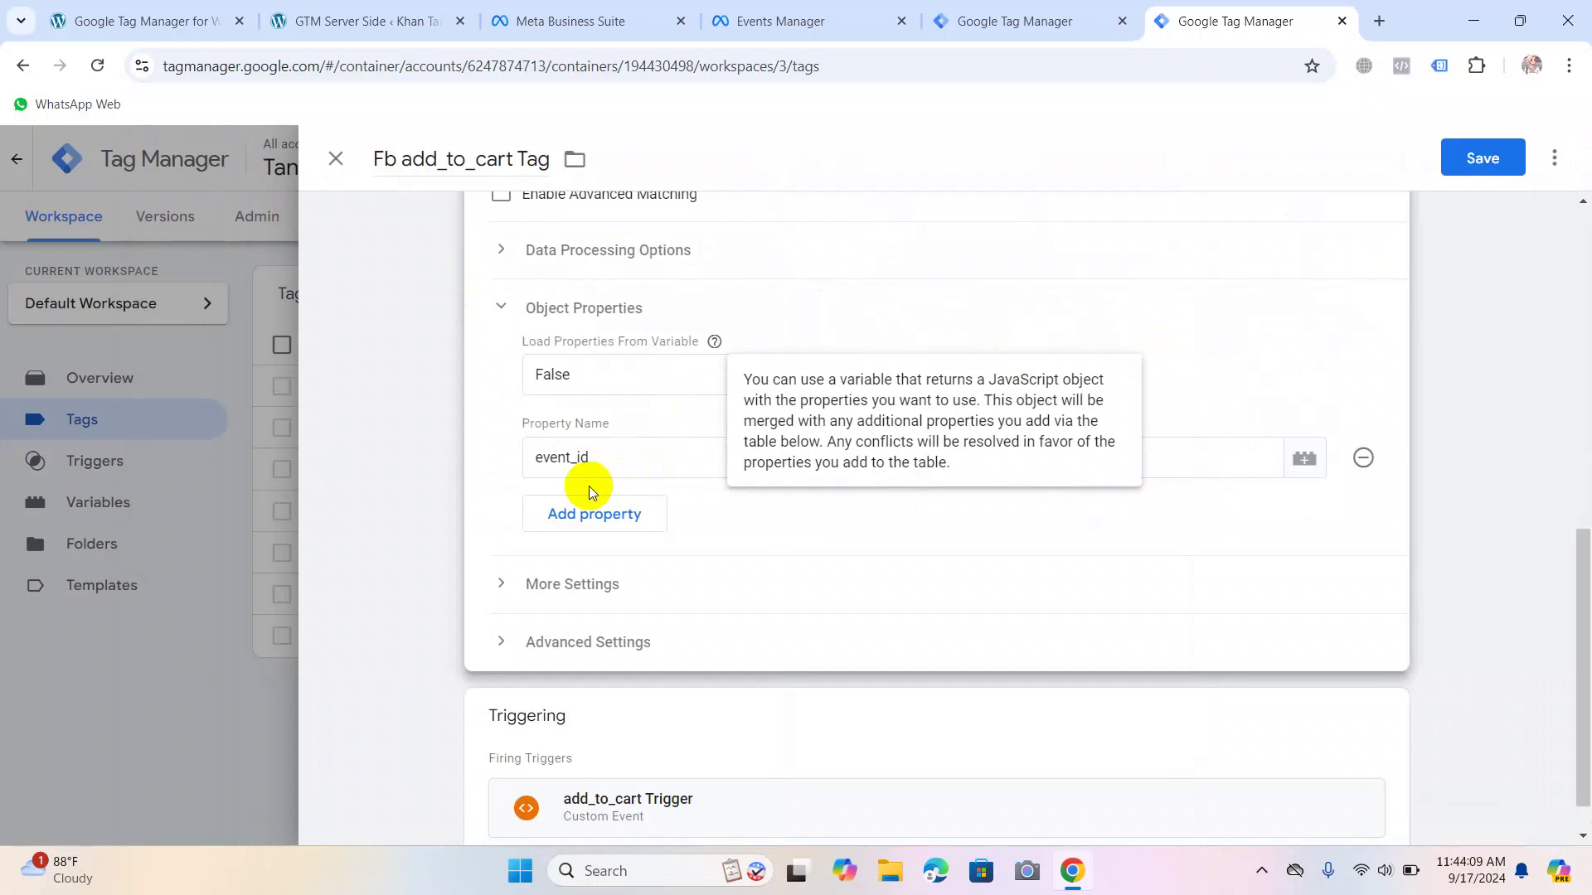
{"action": "left_click", "coordinate": [1304, 459]}
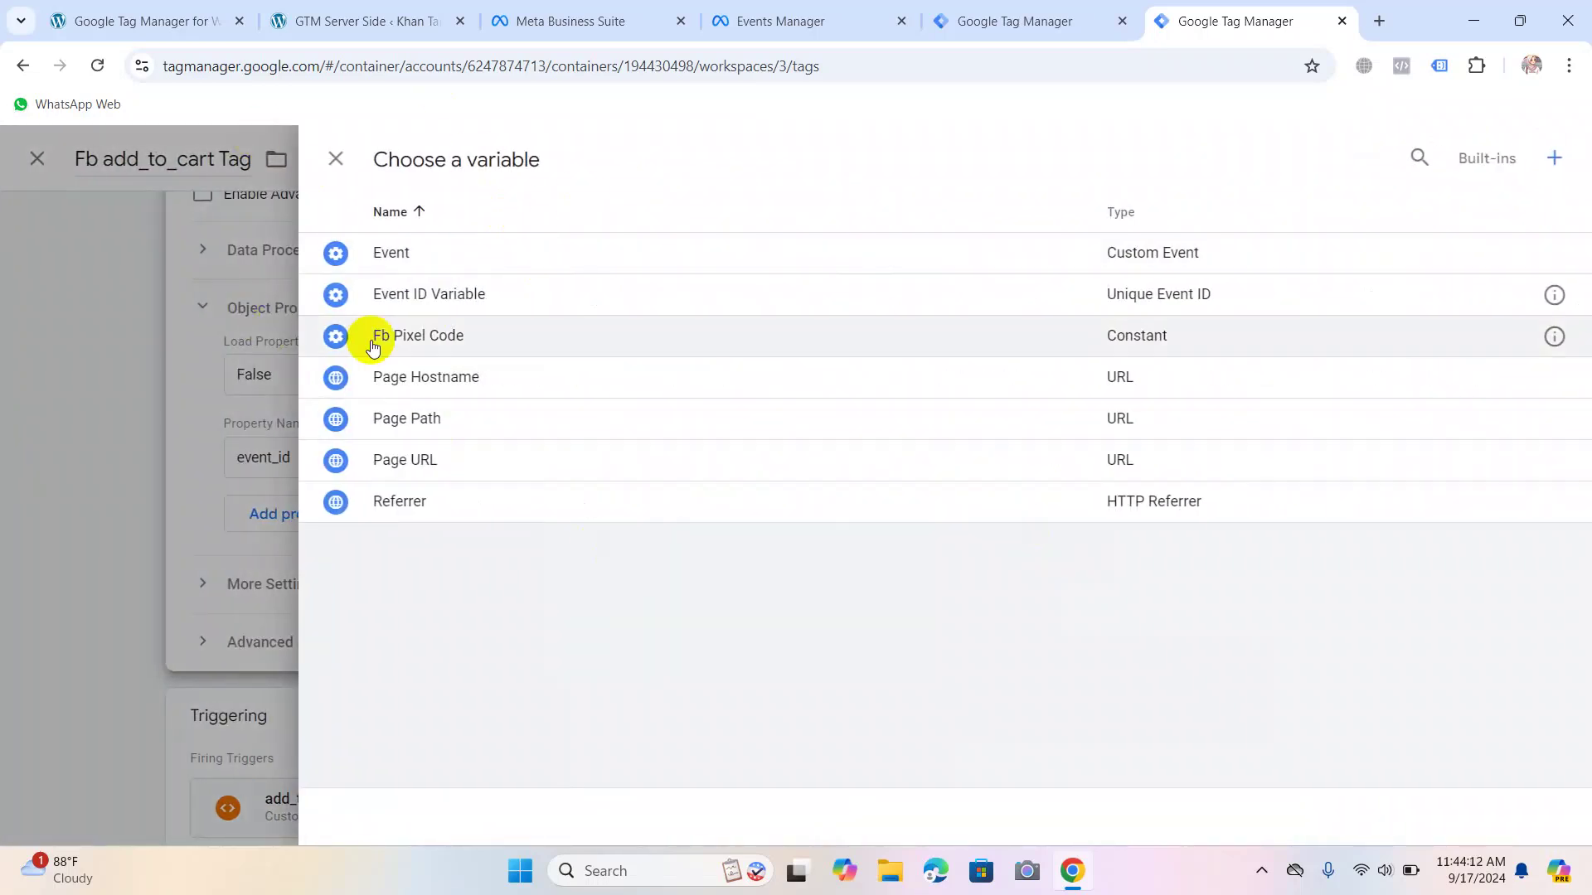
{"action": "left_click", "coordinate": [325, 156]}
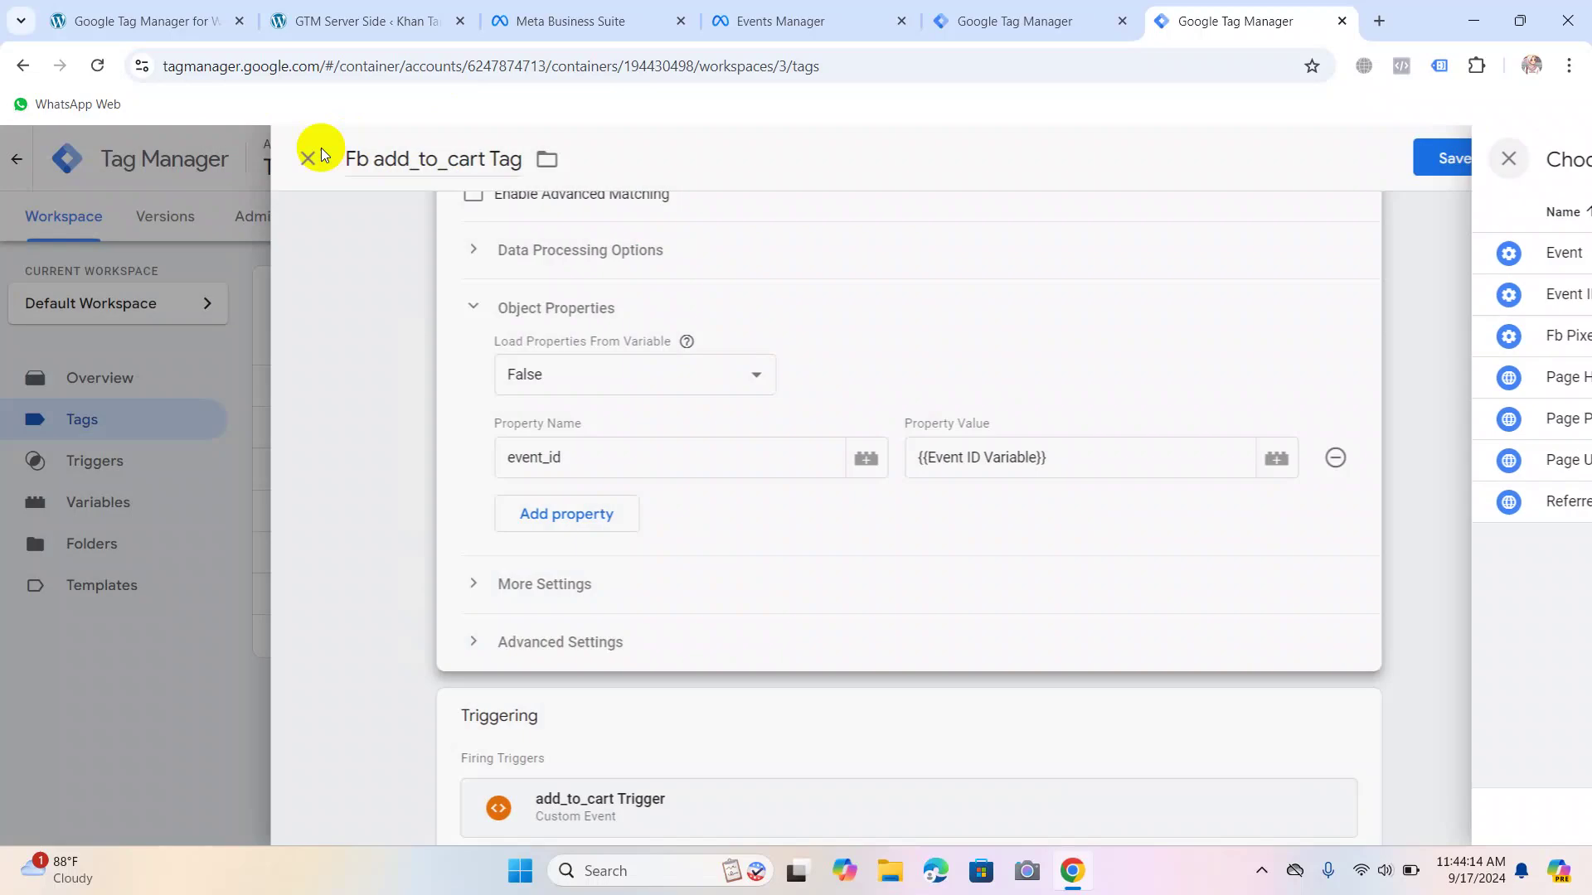
Add a second object property to the Fb add_to_cart Tag, named contect_type with the value product.
{"action": "left_click", "coordinate": [611, 515]}
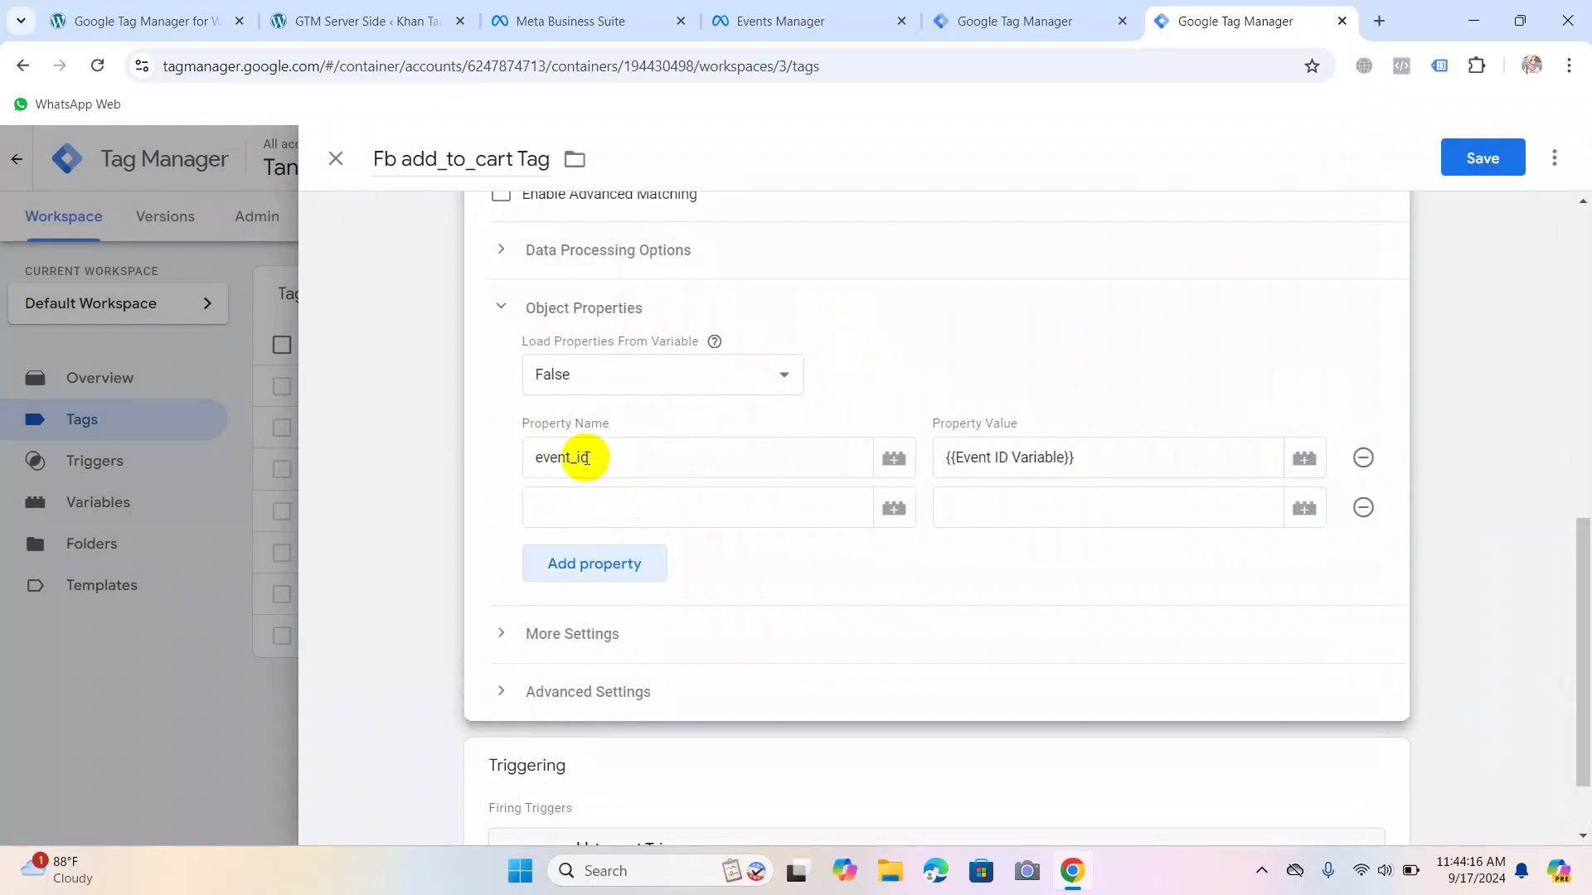
{"action": "left_click", "coordinate": [668, 523]}
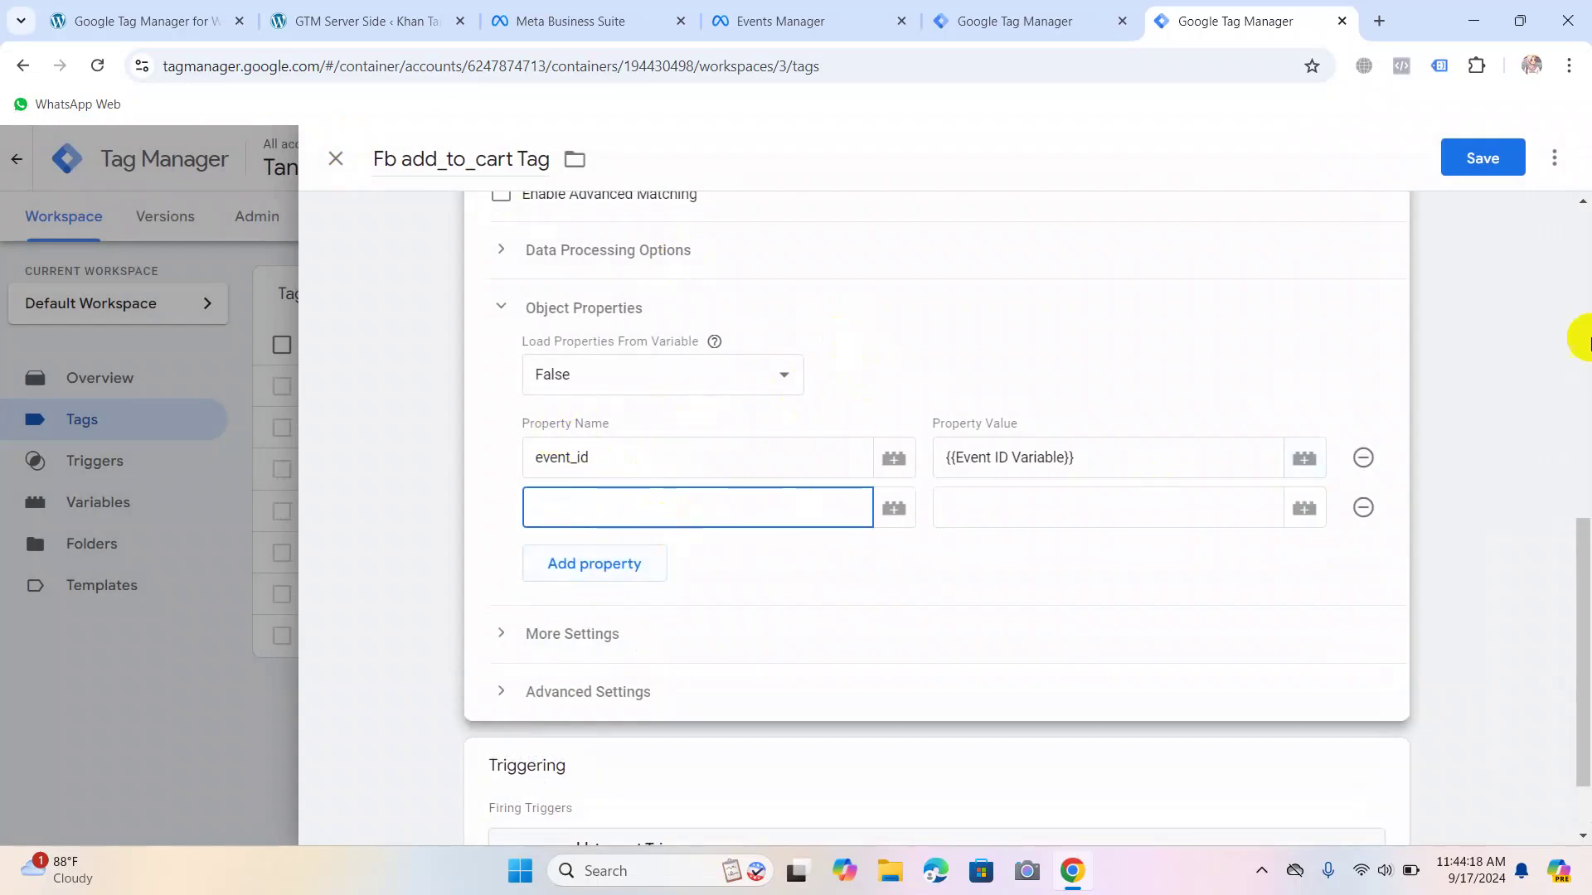
{"action": "type", "text": "con"}
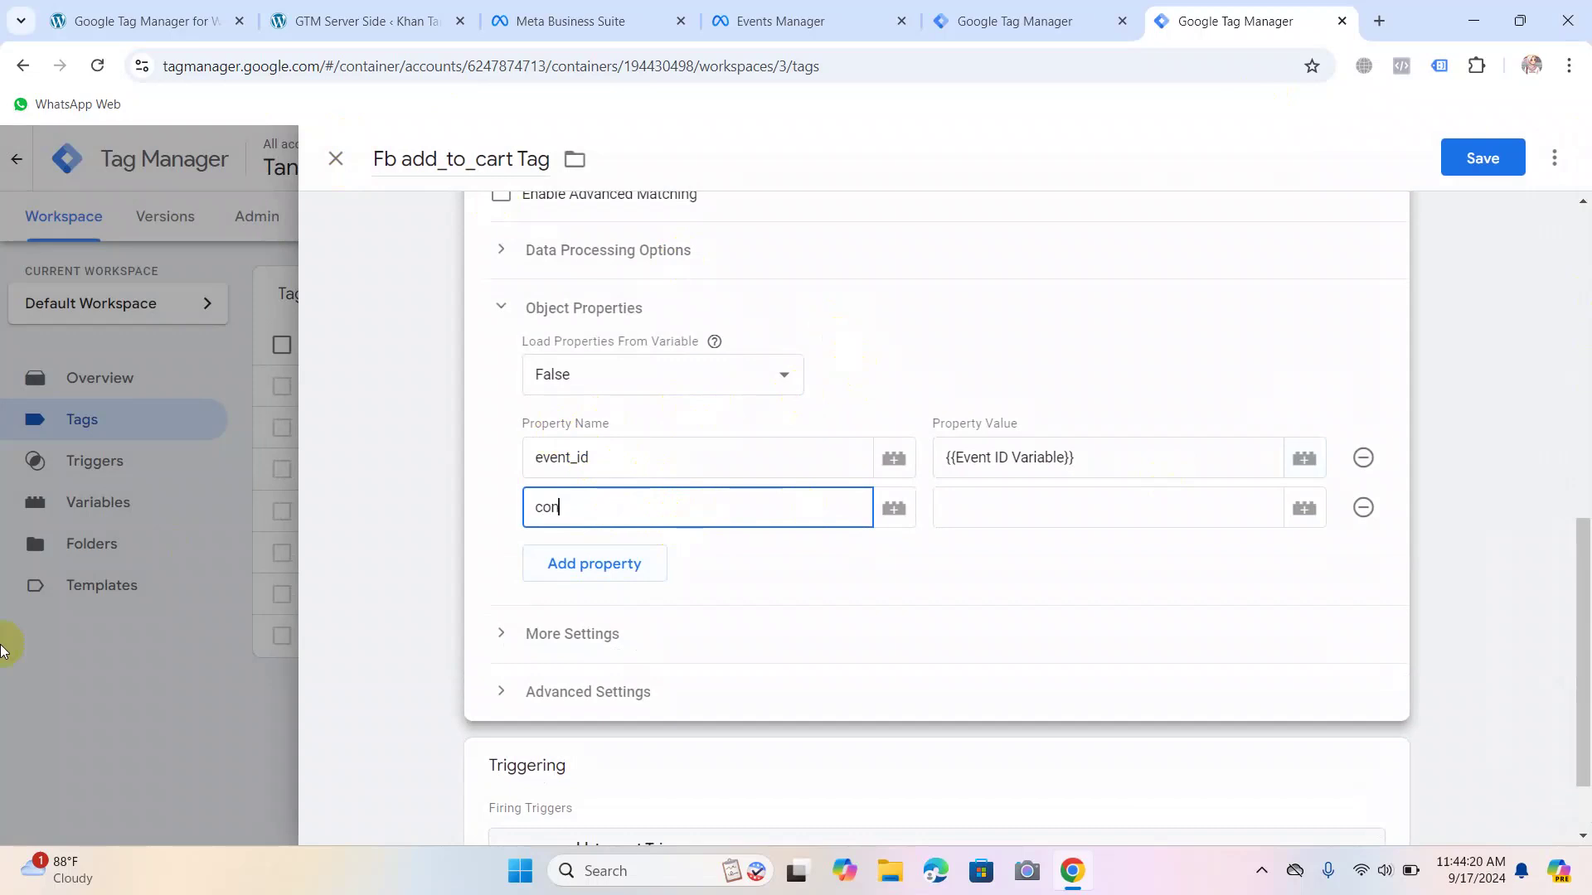
{"action": "type", "text": "tect_tyo"}
{"action": "key", "text": "Num_Lock"}
{"action": "key", "text": "BackSpace"}
{"action": "type", "text": "pe"}
{"action": "key", "text": "Tab"}
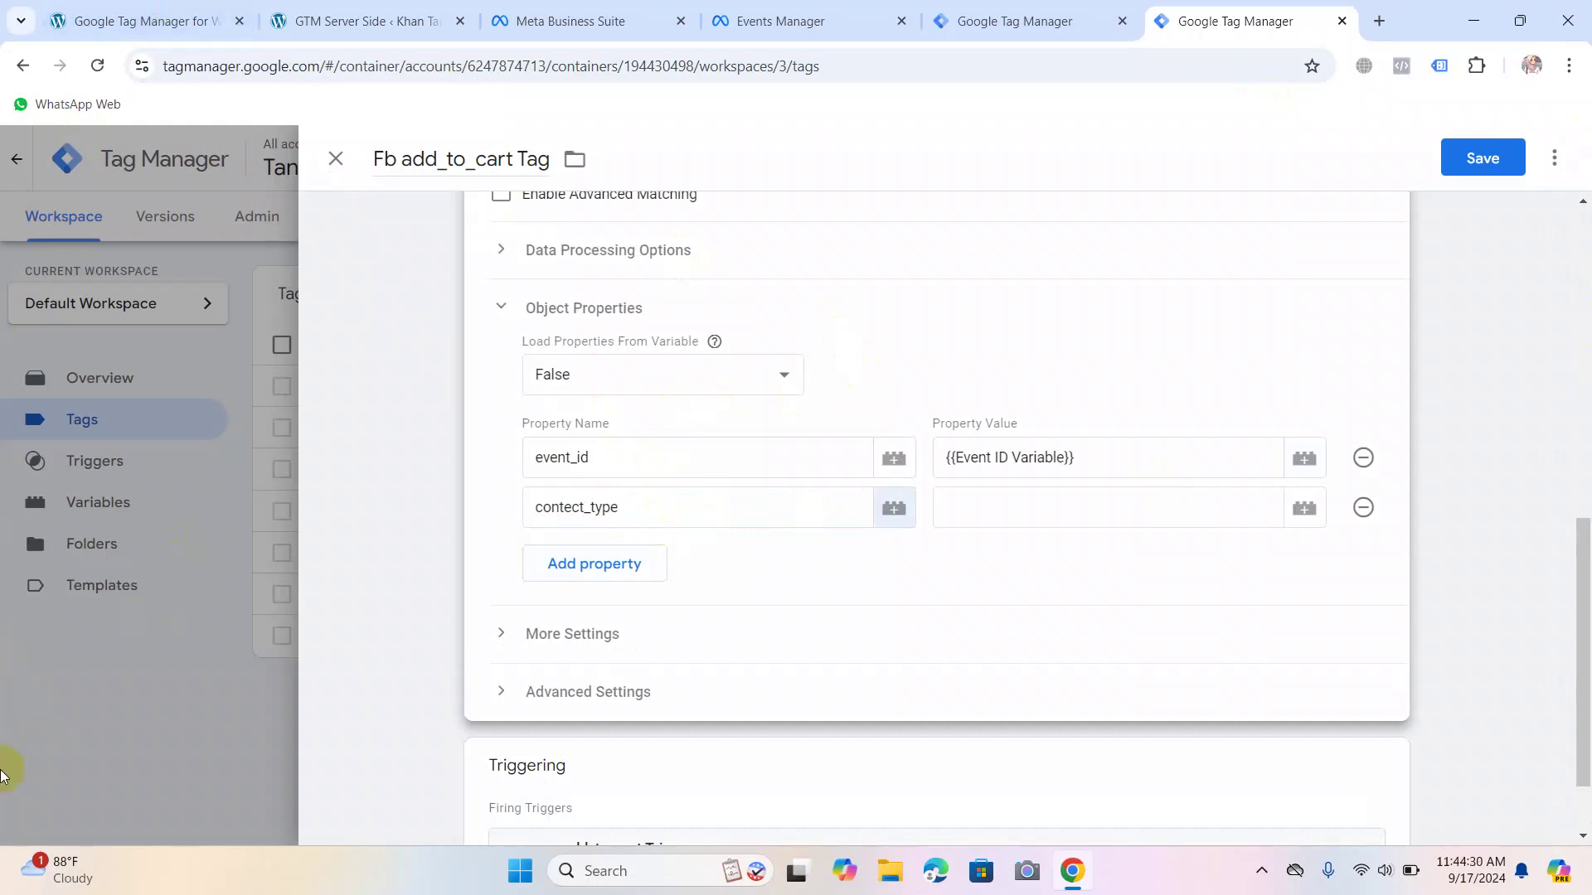
{"action": "left_click", "coordinate": [969, 517]}
{"action": "type", "text": "product"}
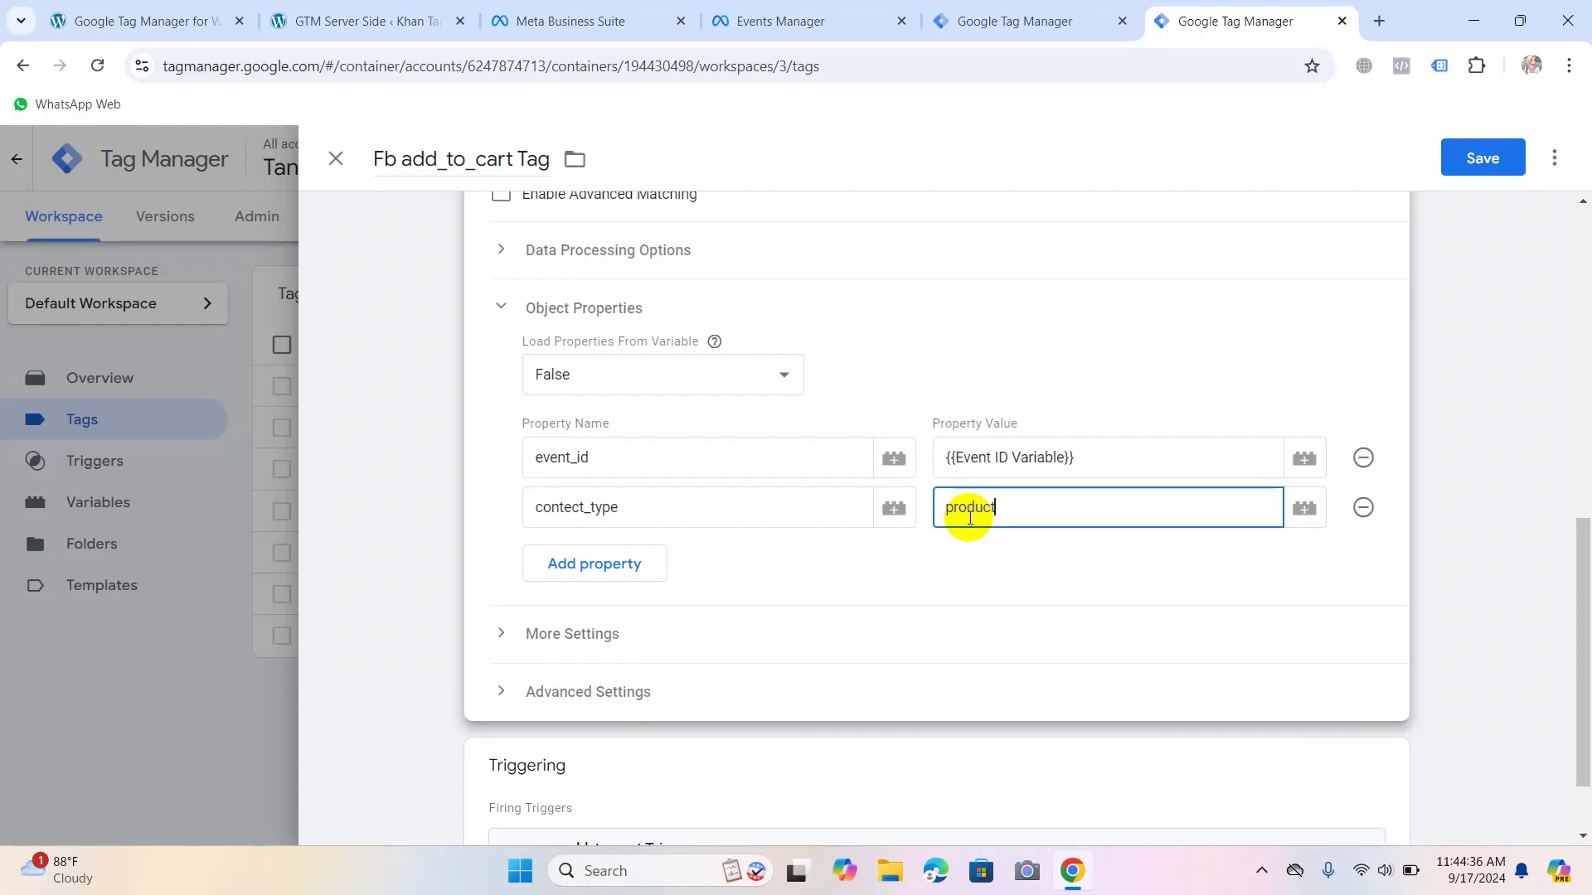
Add a third object property named content_name to the tag.
{"action": "left_click", "coordinate": [593, 564]}
{"action": "left_click", "coordinate": [594, 559]}
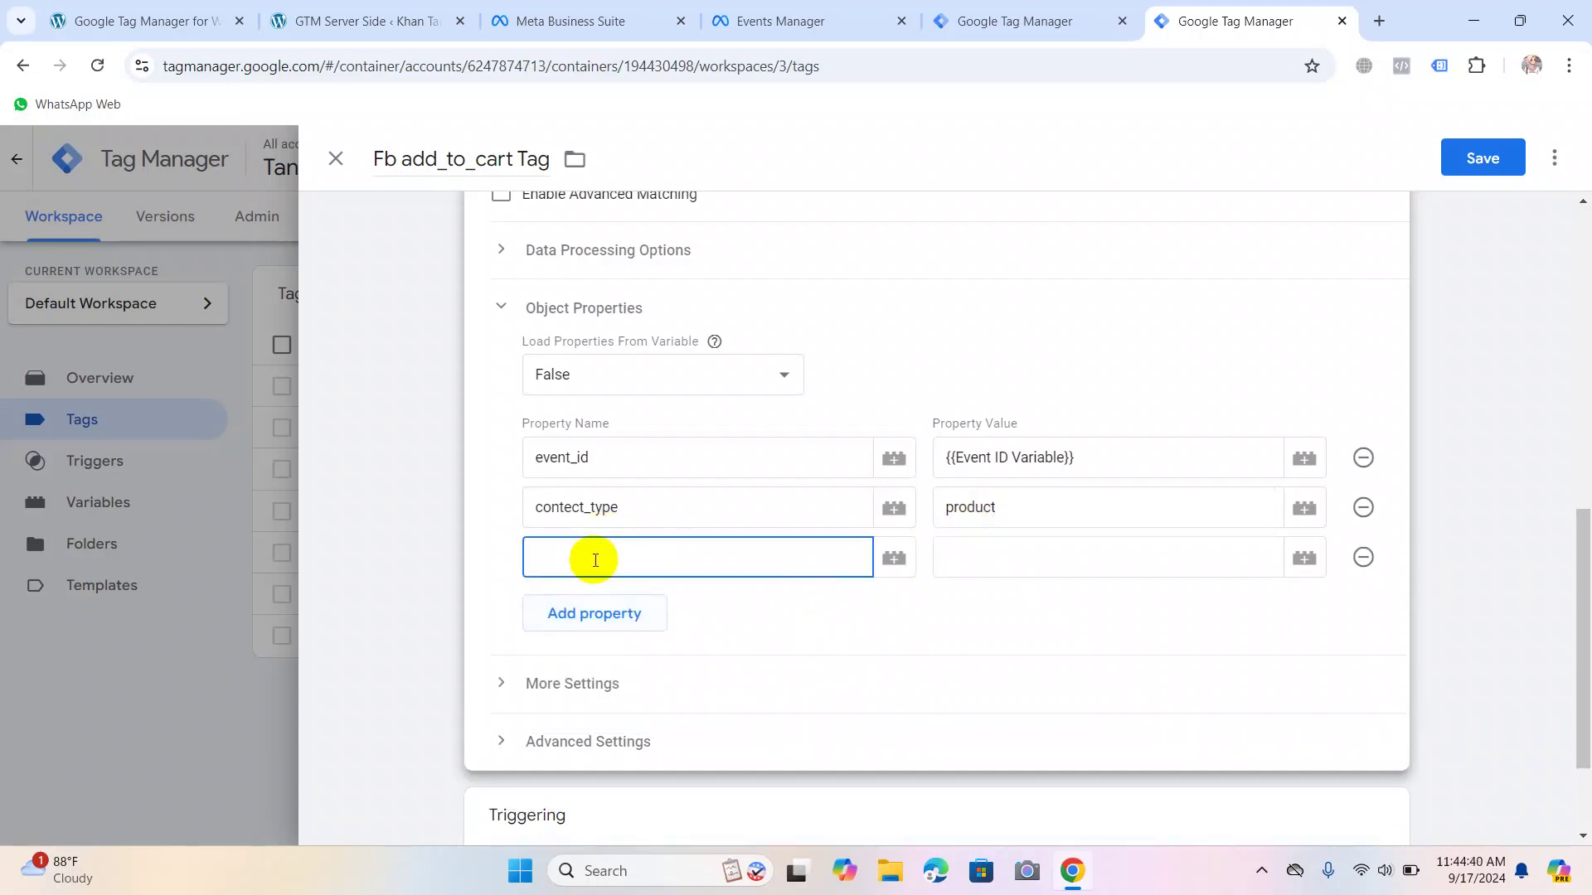
{"action": "type", "text": "content_name"}
{"action": "left_click", "coordinate": [997, 570]}
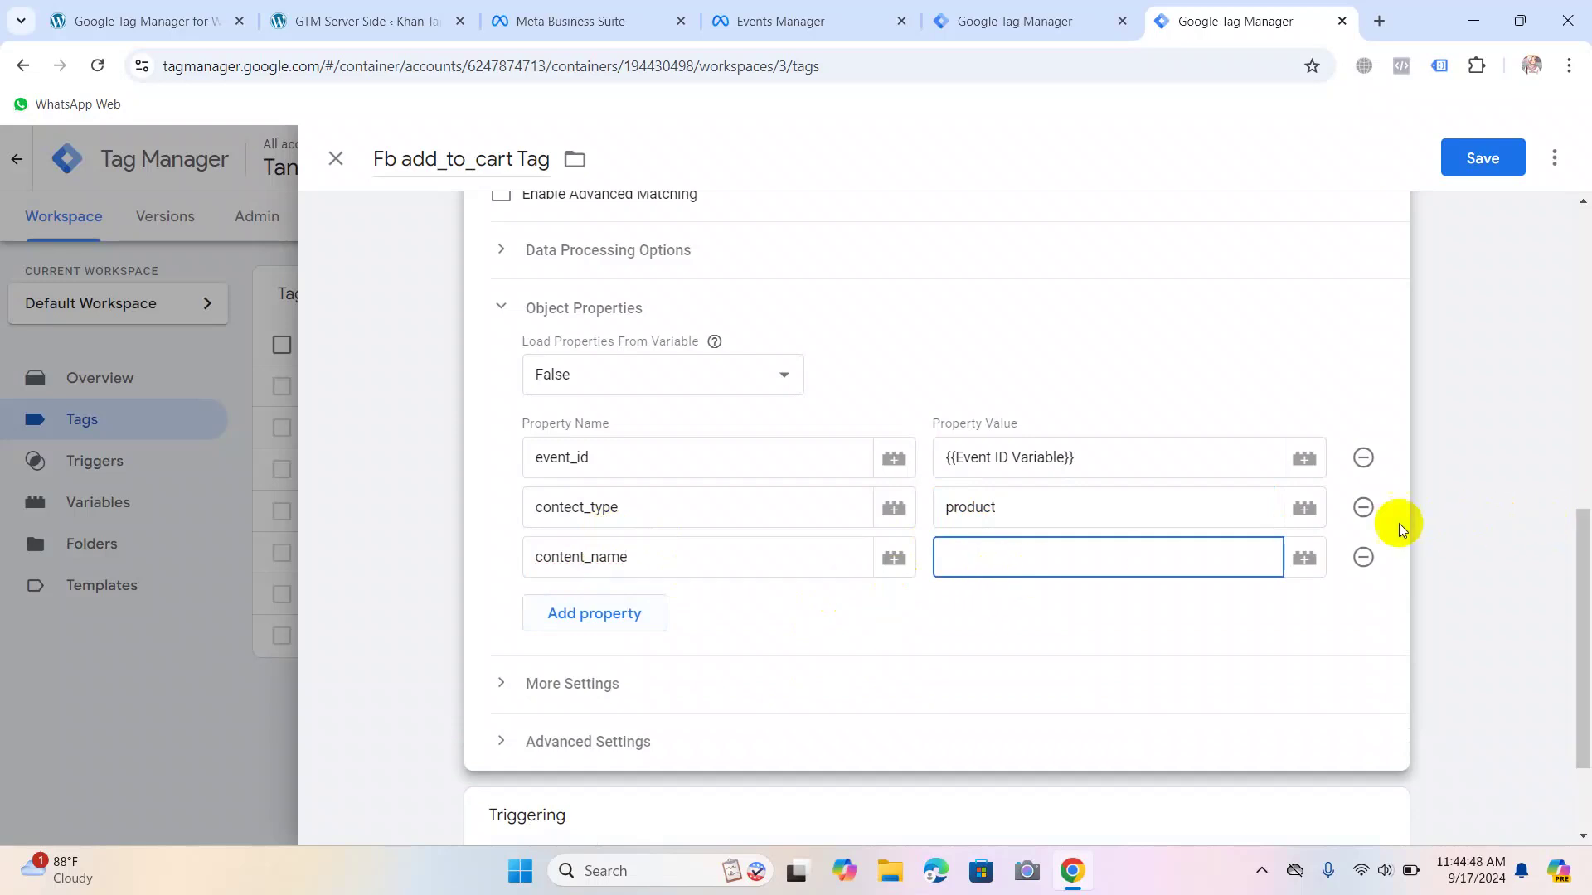
Start a new variable for the content_name property's value and name it "product item name".
{"action": "left_click", "coordinate": [1304, 557]}
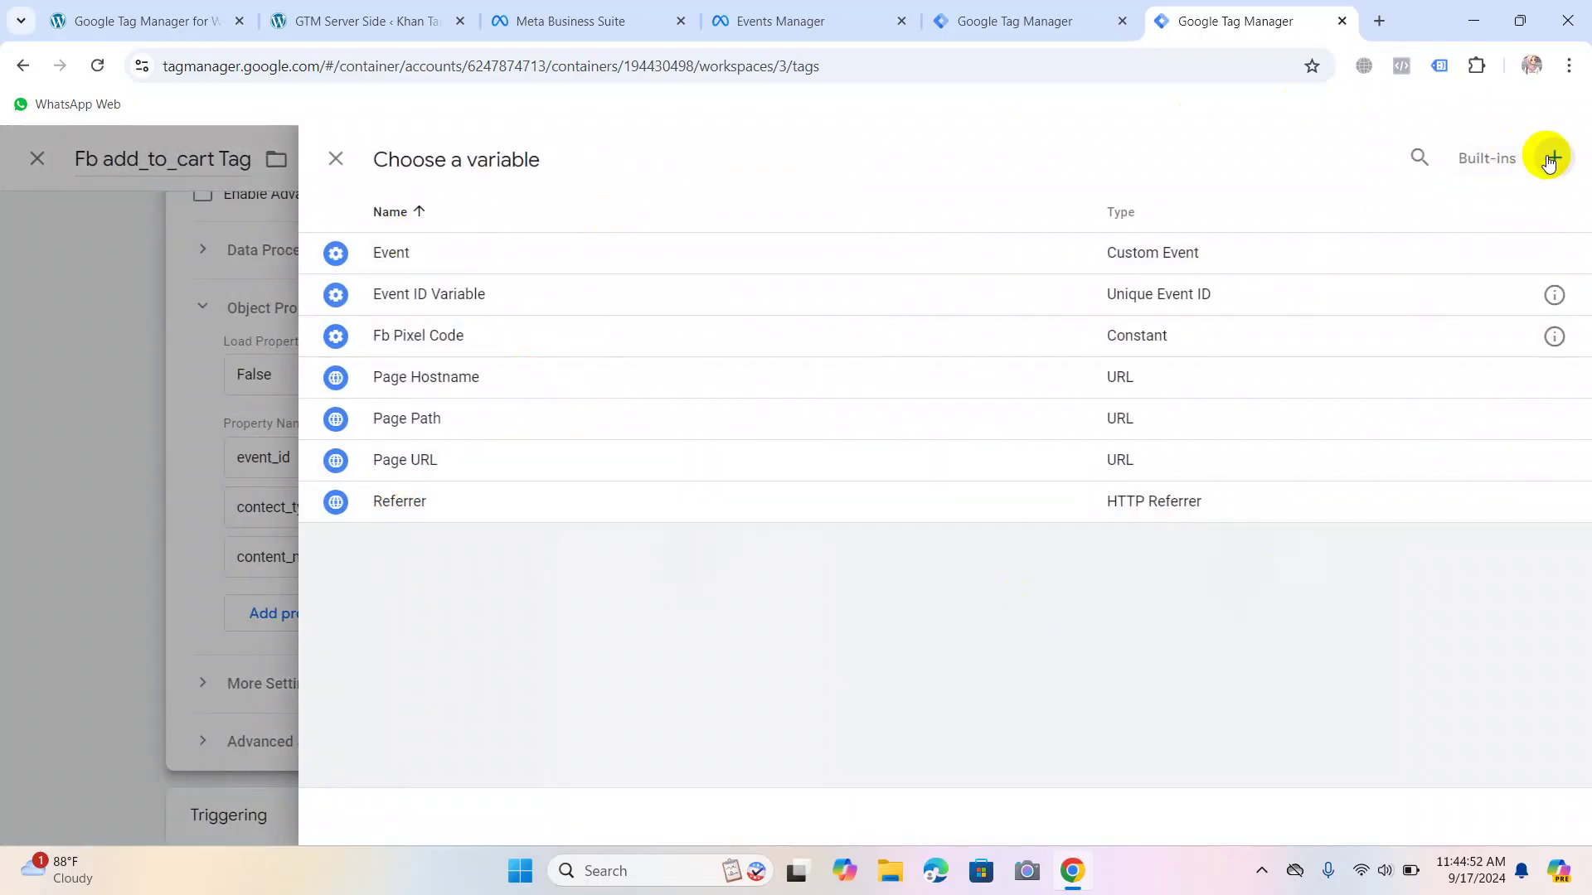
{"action": "left_click", "coordinate": [1554, 157]}
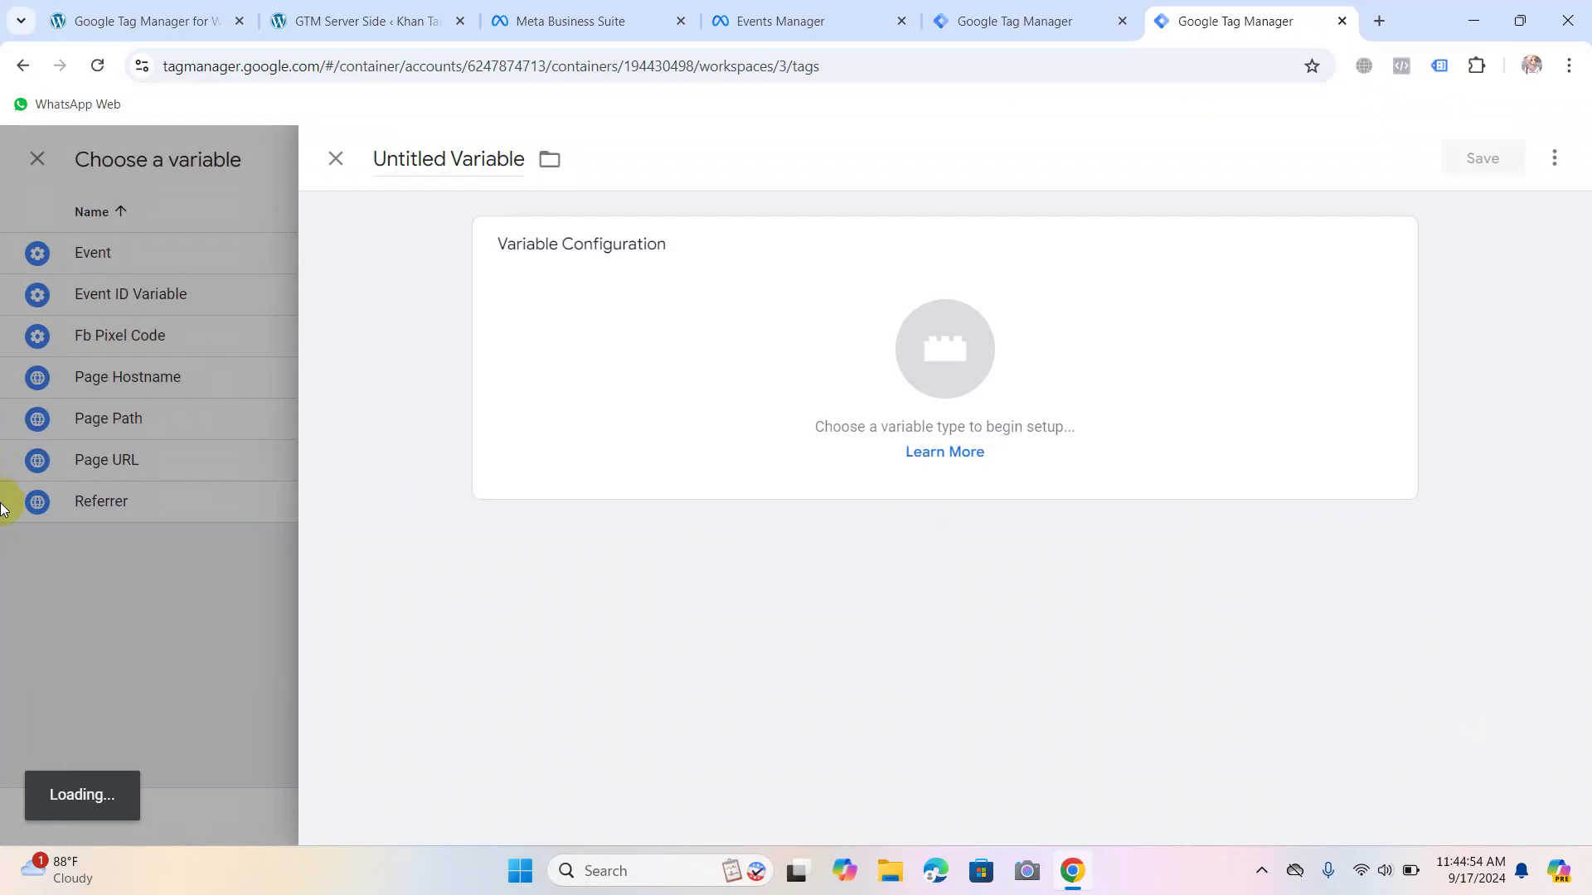
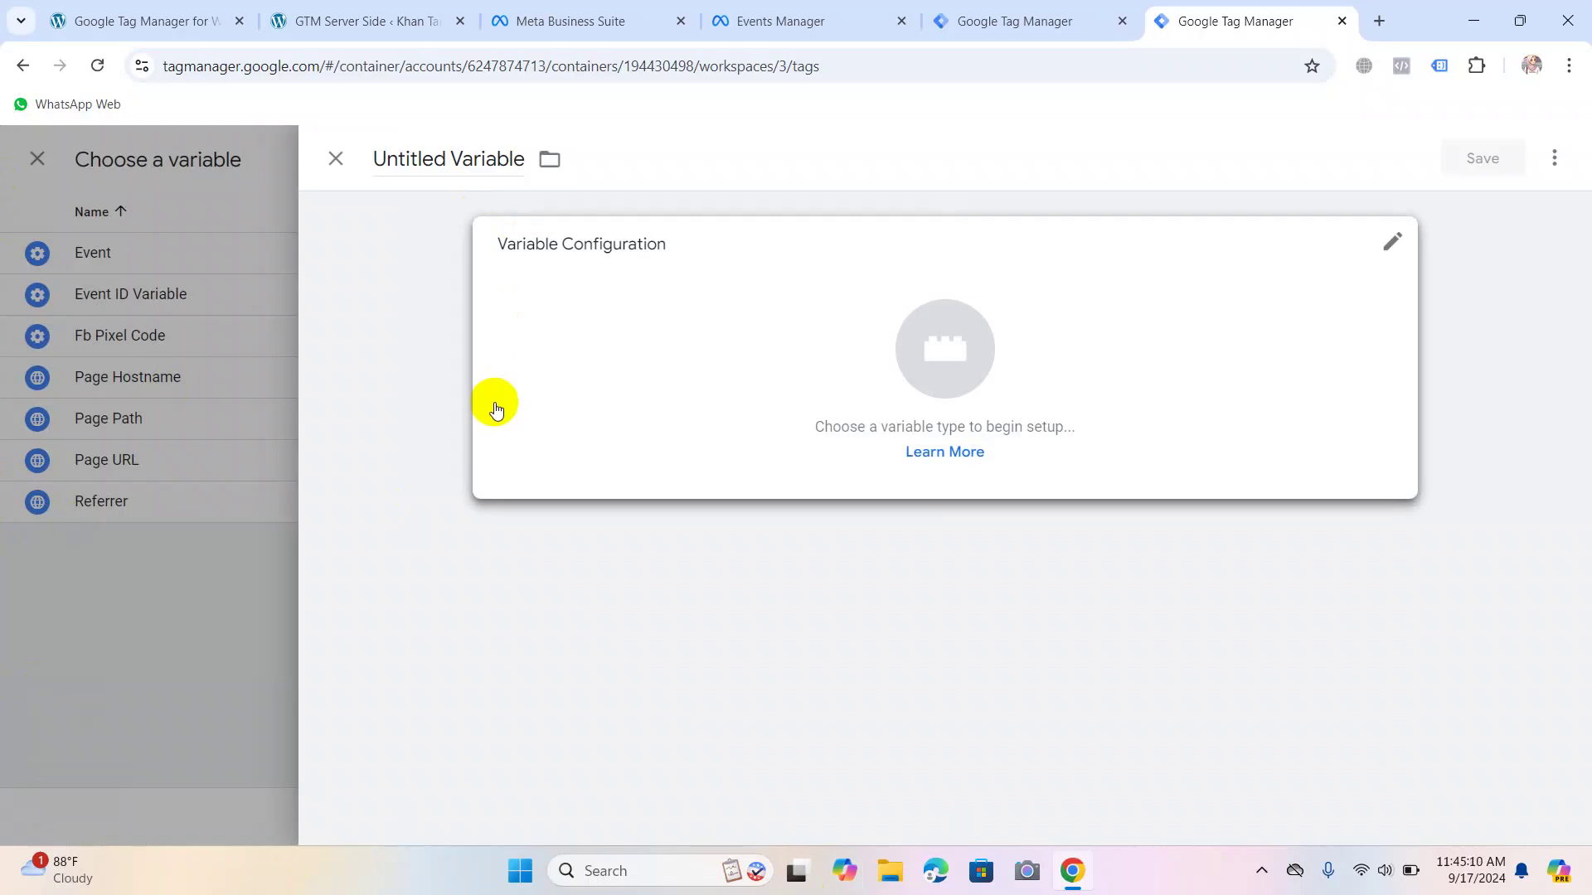
{"action": "left_click_drag", "start_coordinate": [445, 159], "coordinate": [351, 171]}
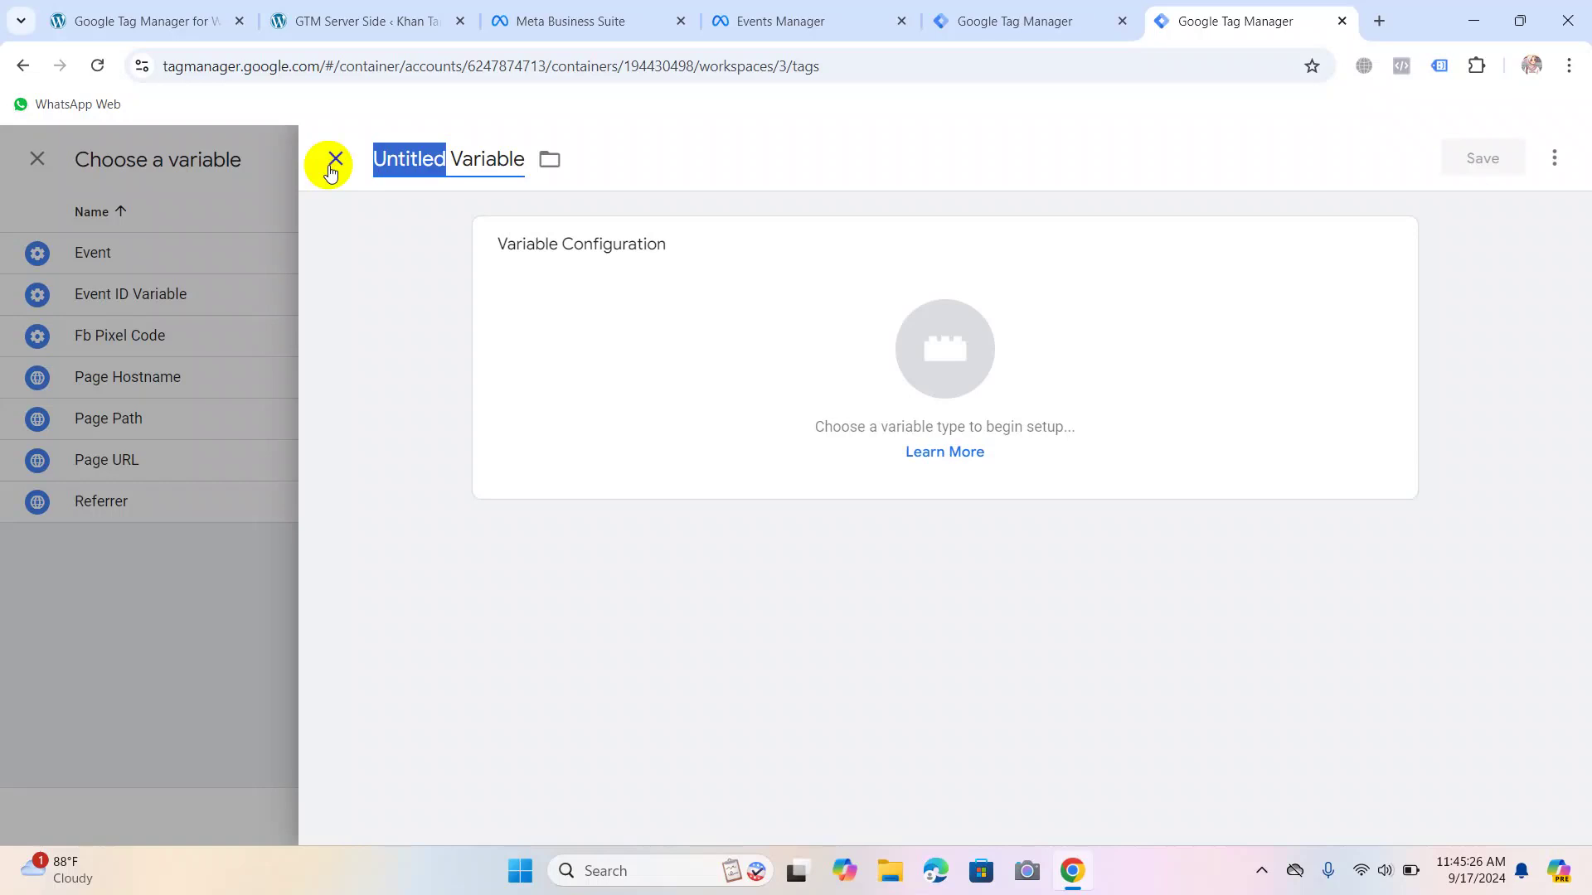
{"action": "left_click", "coordinate": [448, 162]}
{"action": "left_click", "coordinate": [440, 157]}
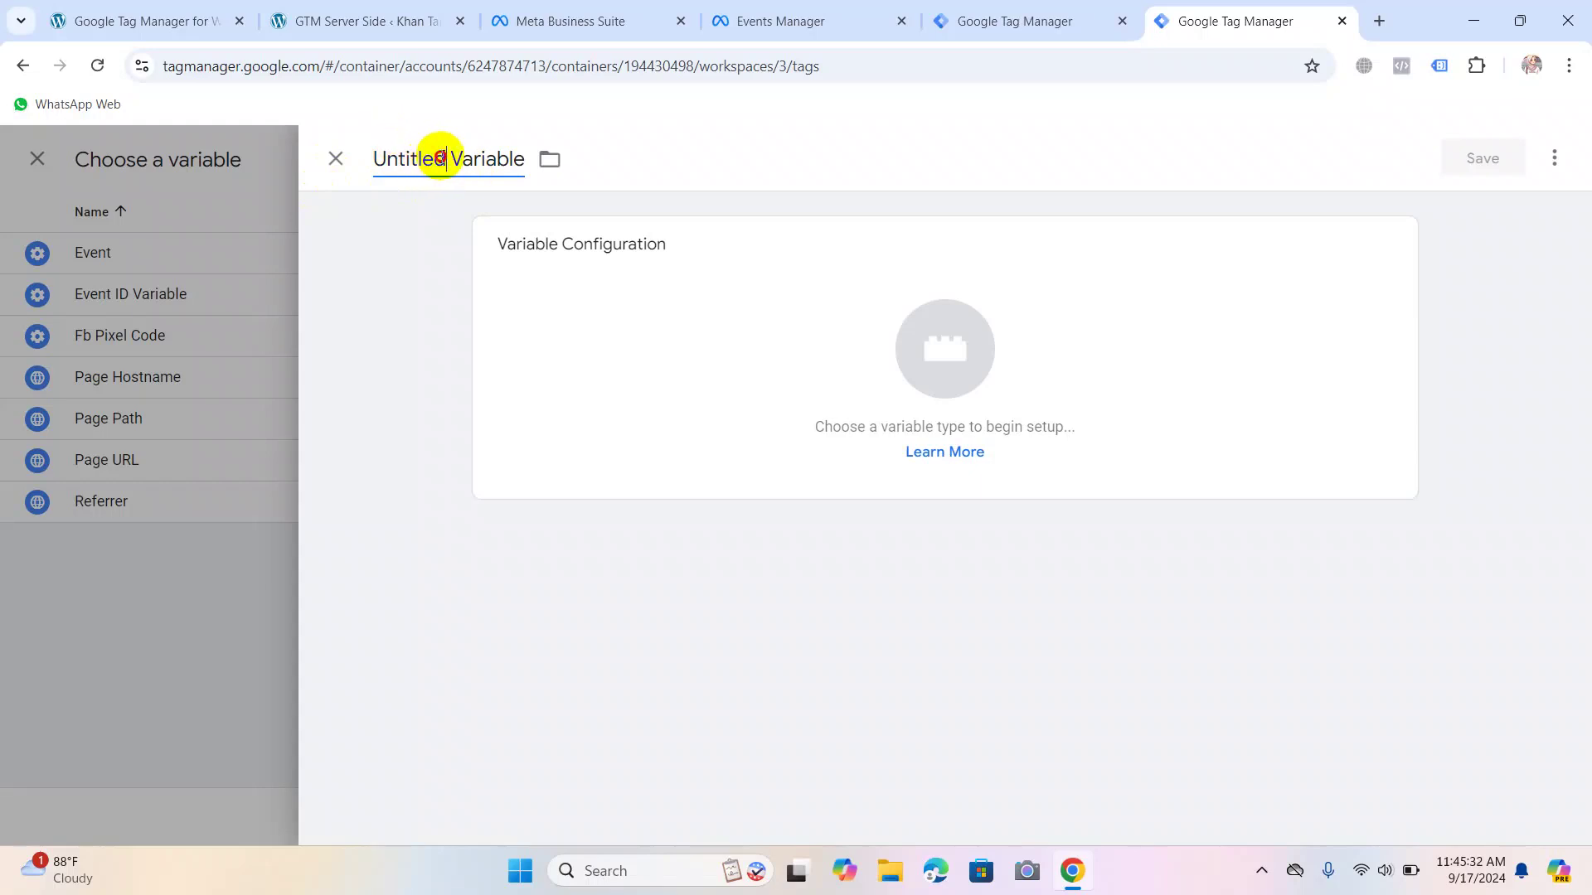
{"action": "left_click_drag", "start_coordinate": [522, 157], "coordinate": [367, 166]}
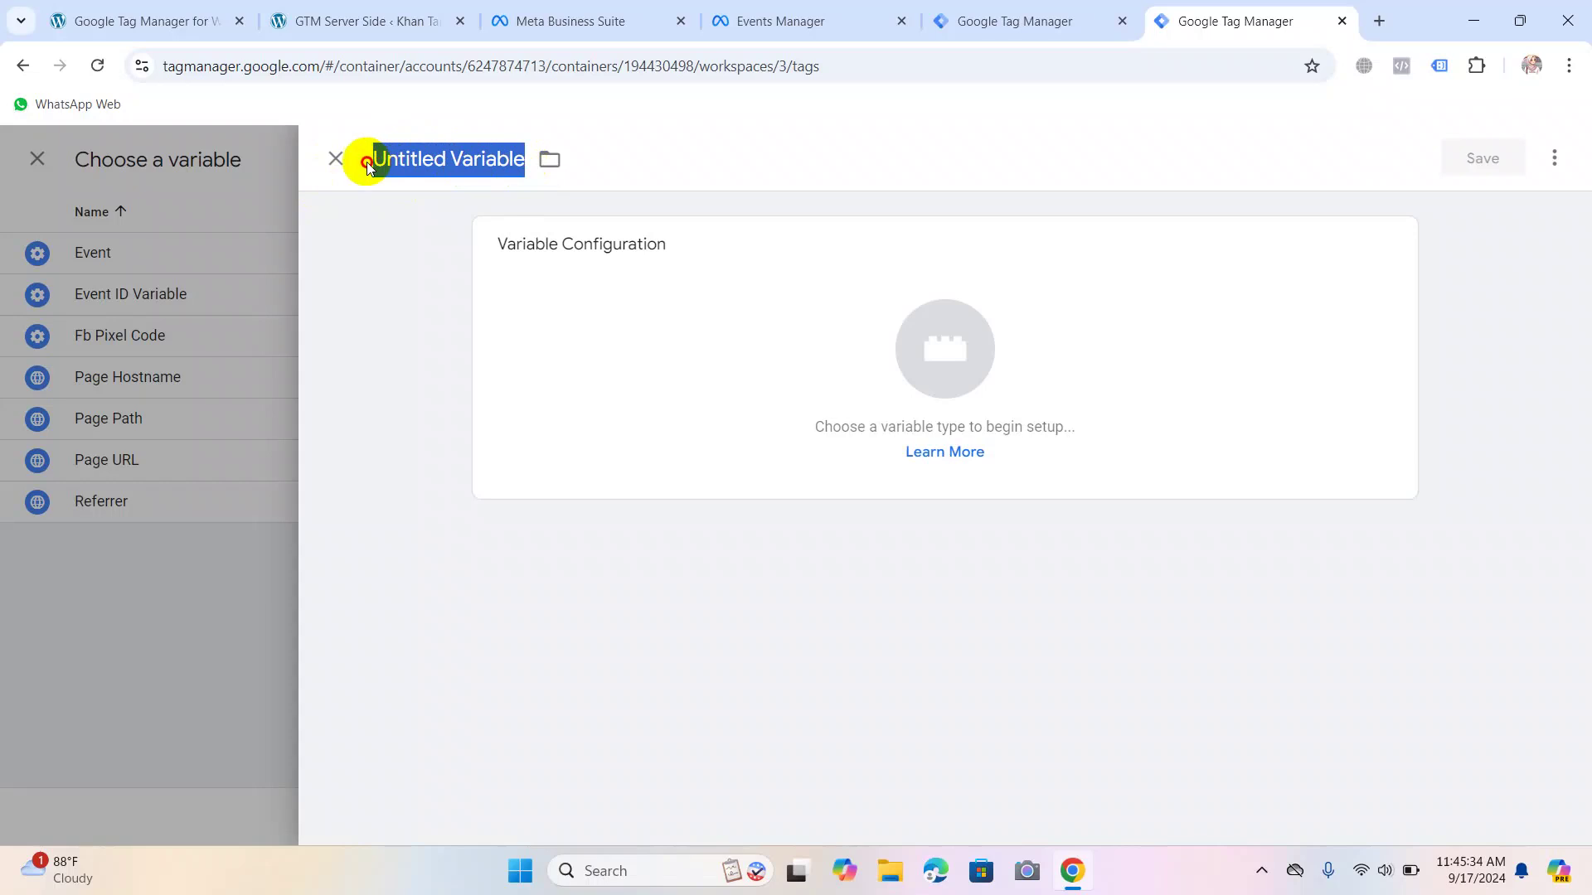
{"action": "type", "text": "product"}
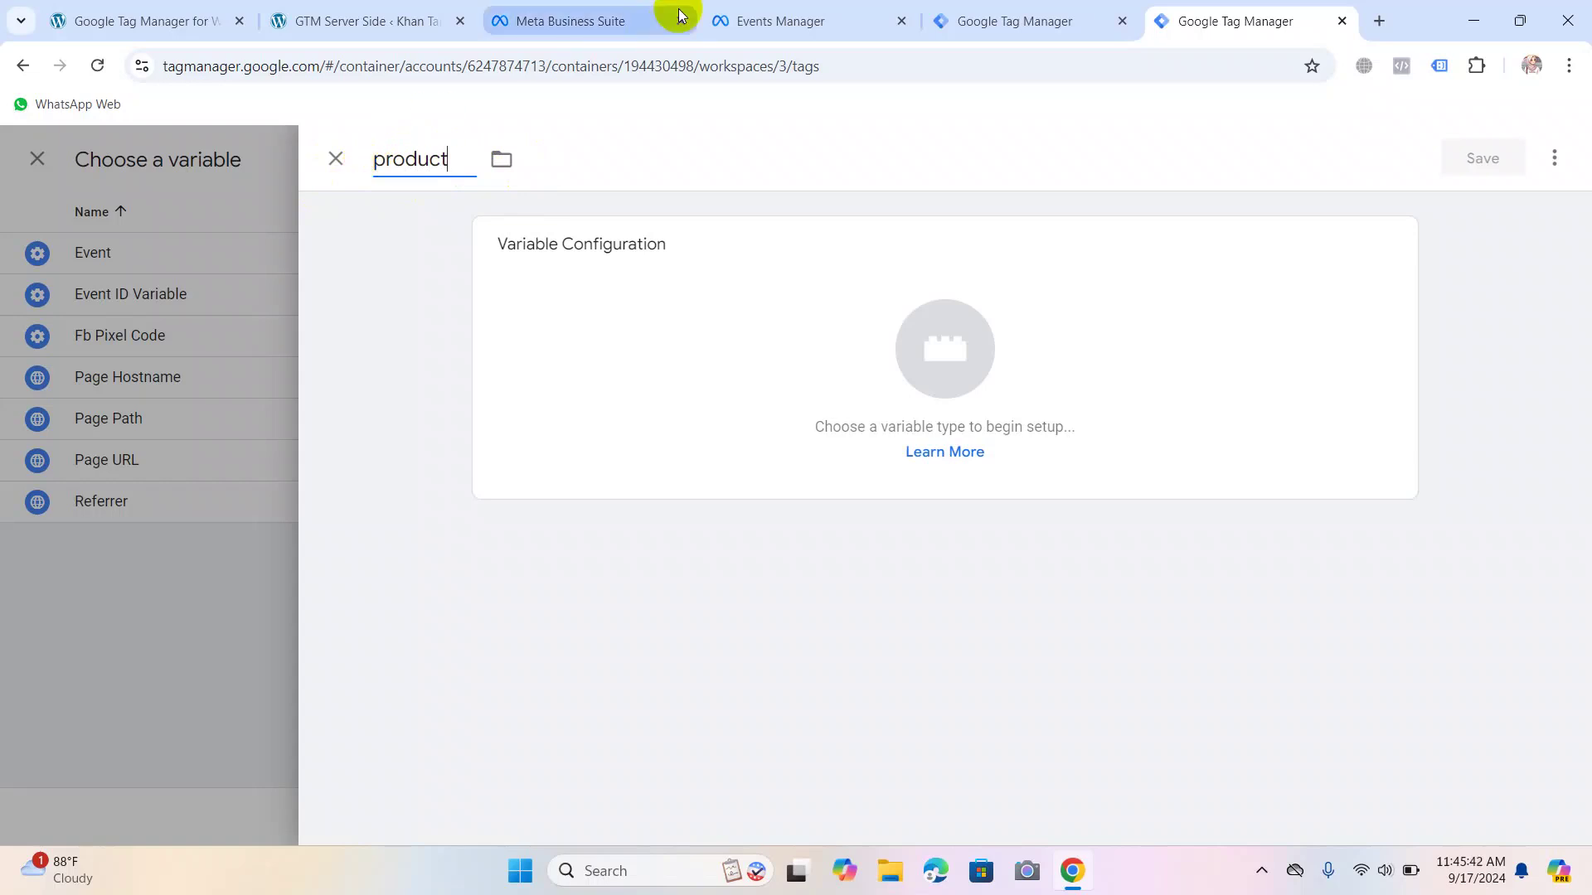
{"action": "type", "text": "item name"}
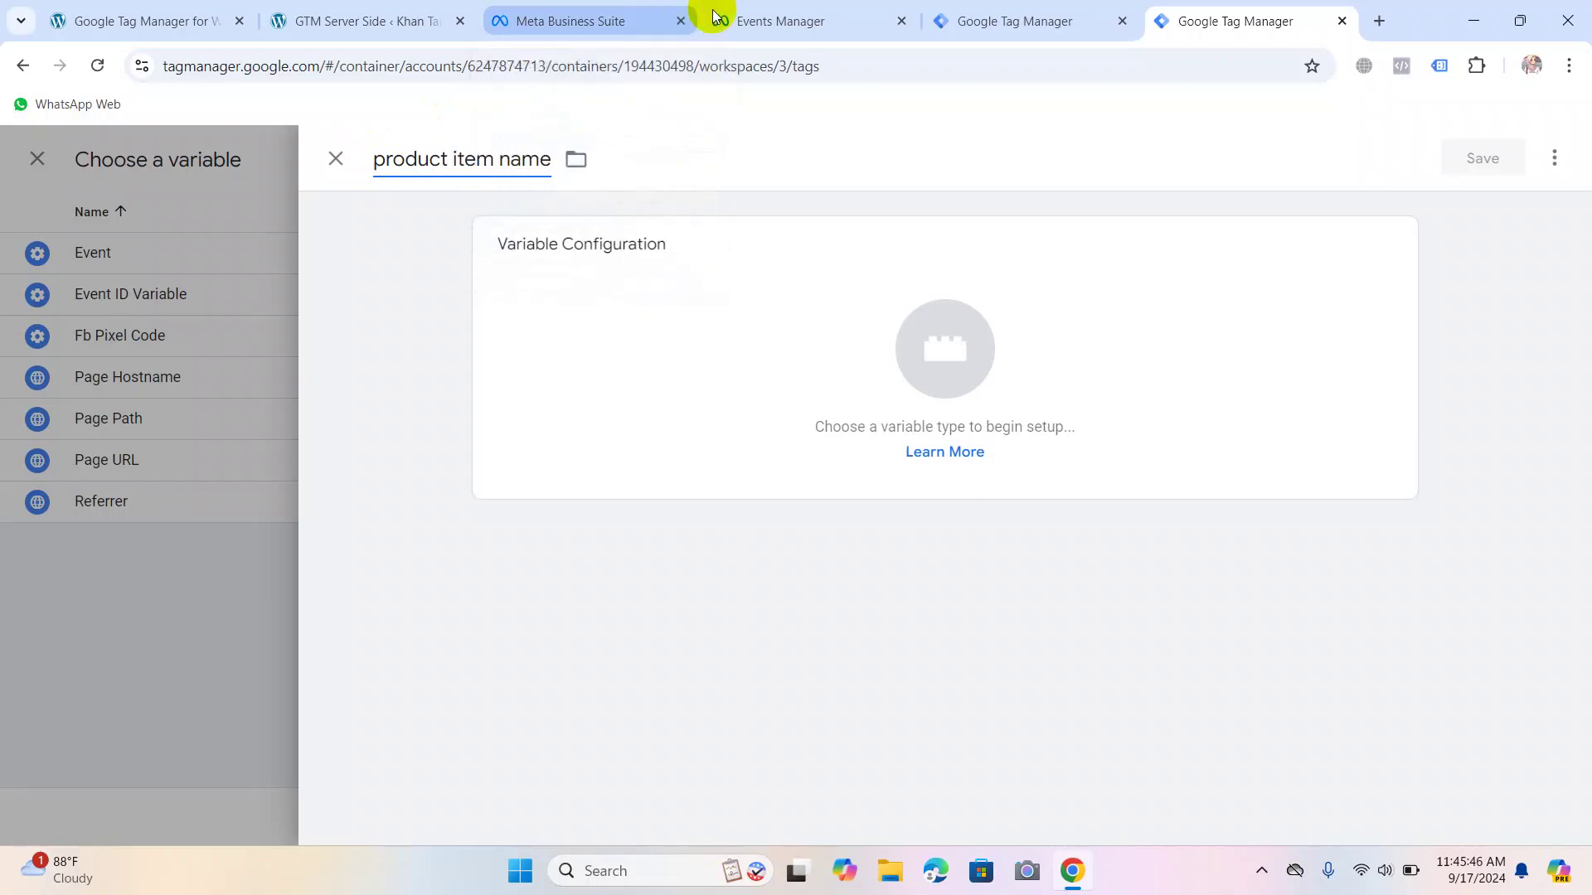
Search the variable types for "data" and make the product item name variable a Data Layer Variable.
{"action": "left_click", "coordinate": [927, 371]}
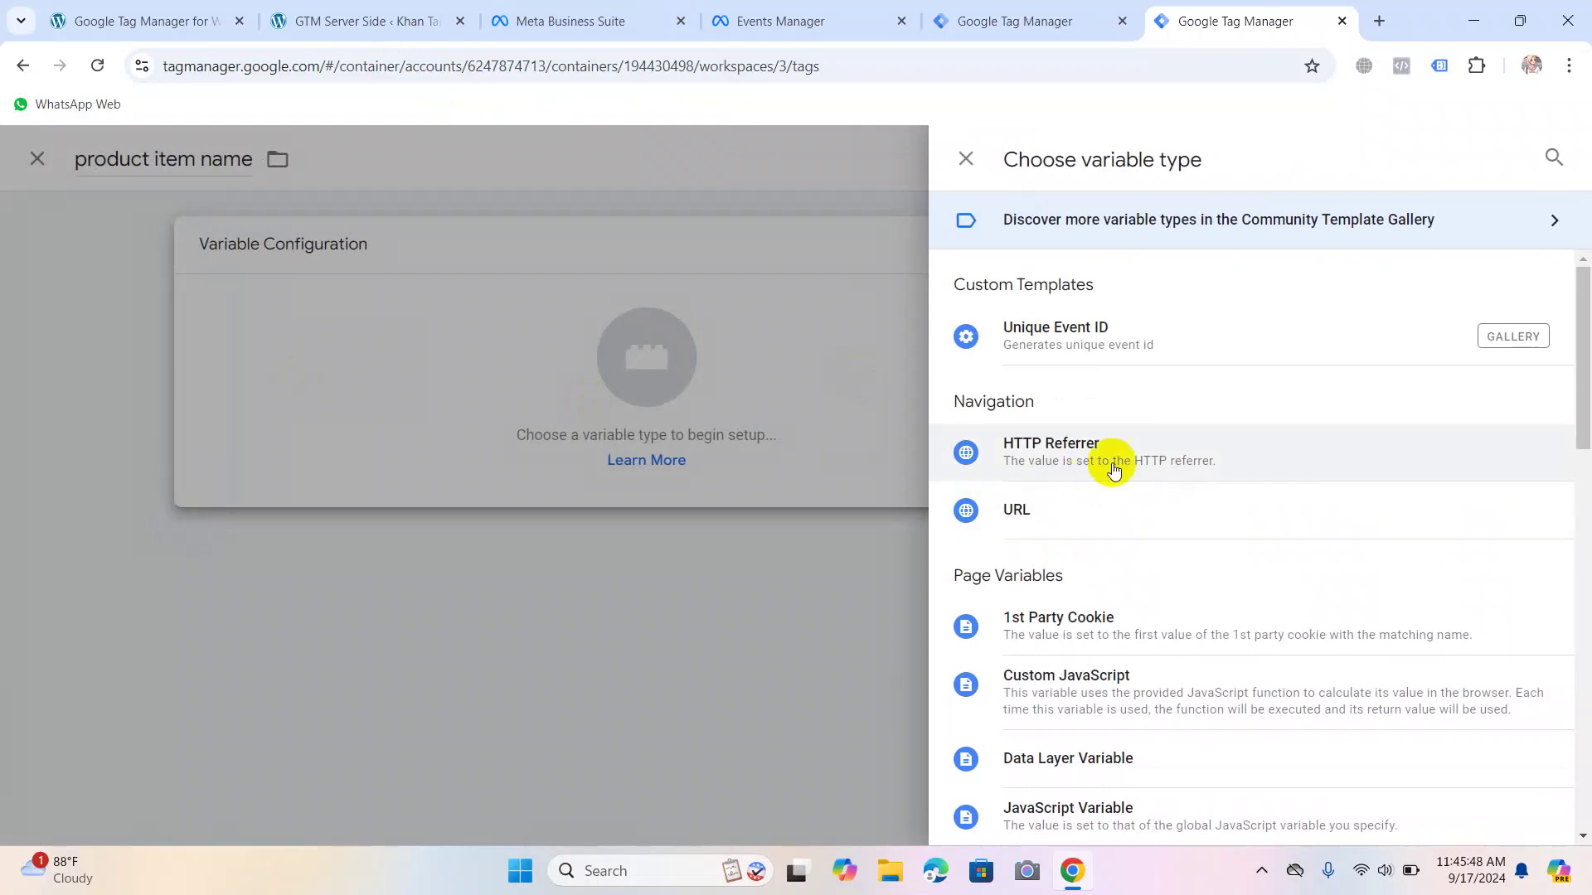
{"action": "left_click", "coordinate": [1549, 157]}
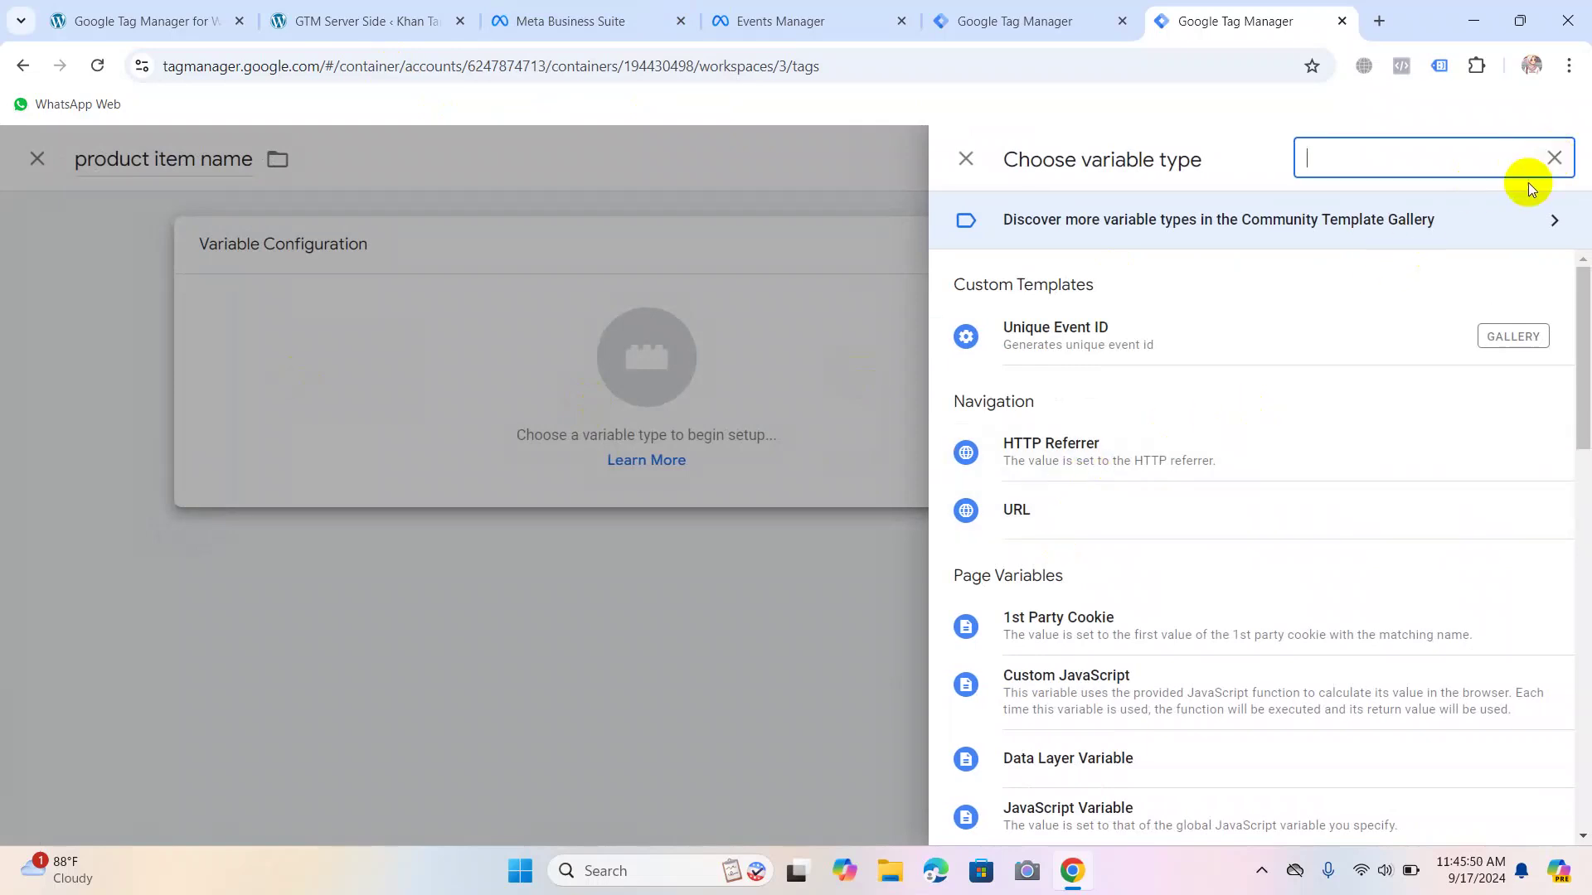
{"action": "type", "text": "data"}
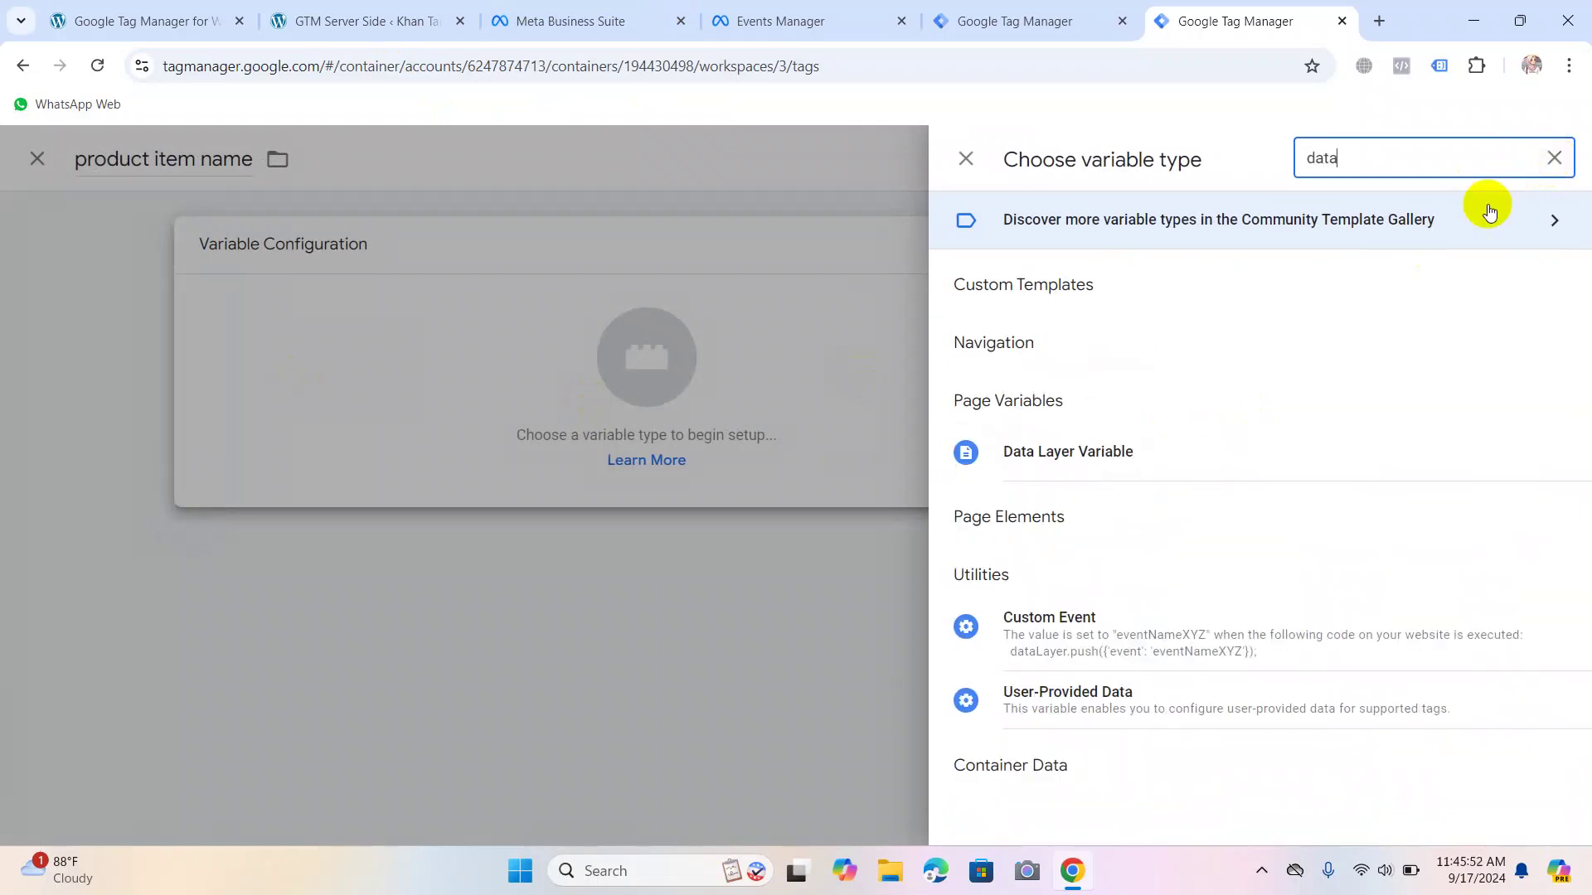
{"action": "left_click", "coordinate": [1028, 461]}
Set the Data Layer Variable Name to ecommerce.items.o.item_name.
{"action": "left_click", "coordinate": [579, 453]}
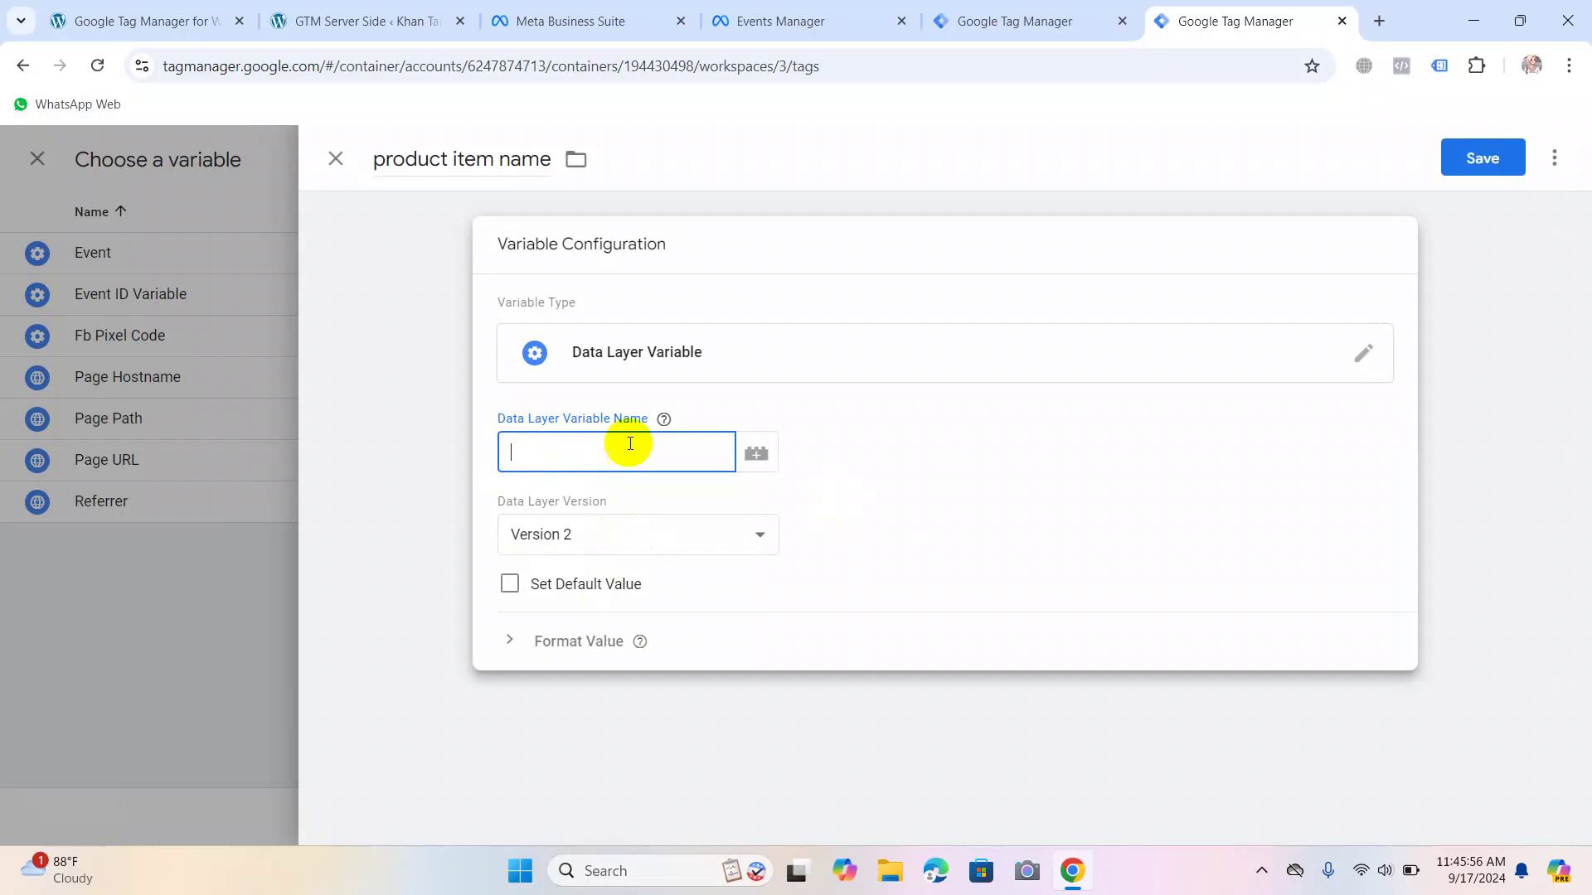
{"action": "type", "text": "ecommerce"}
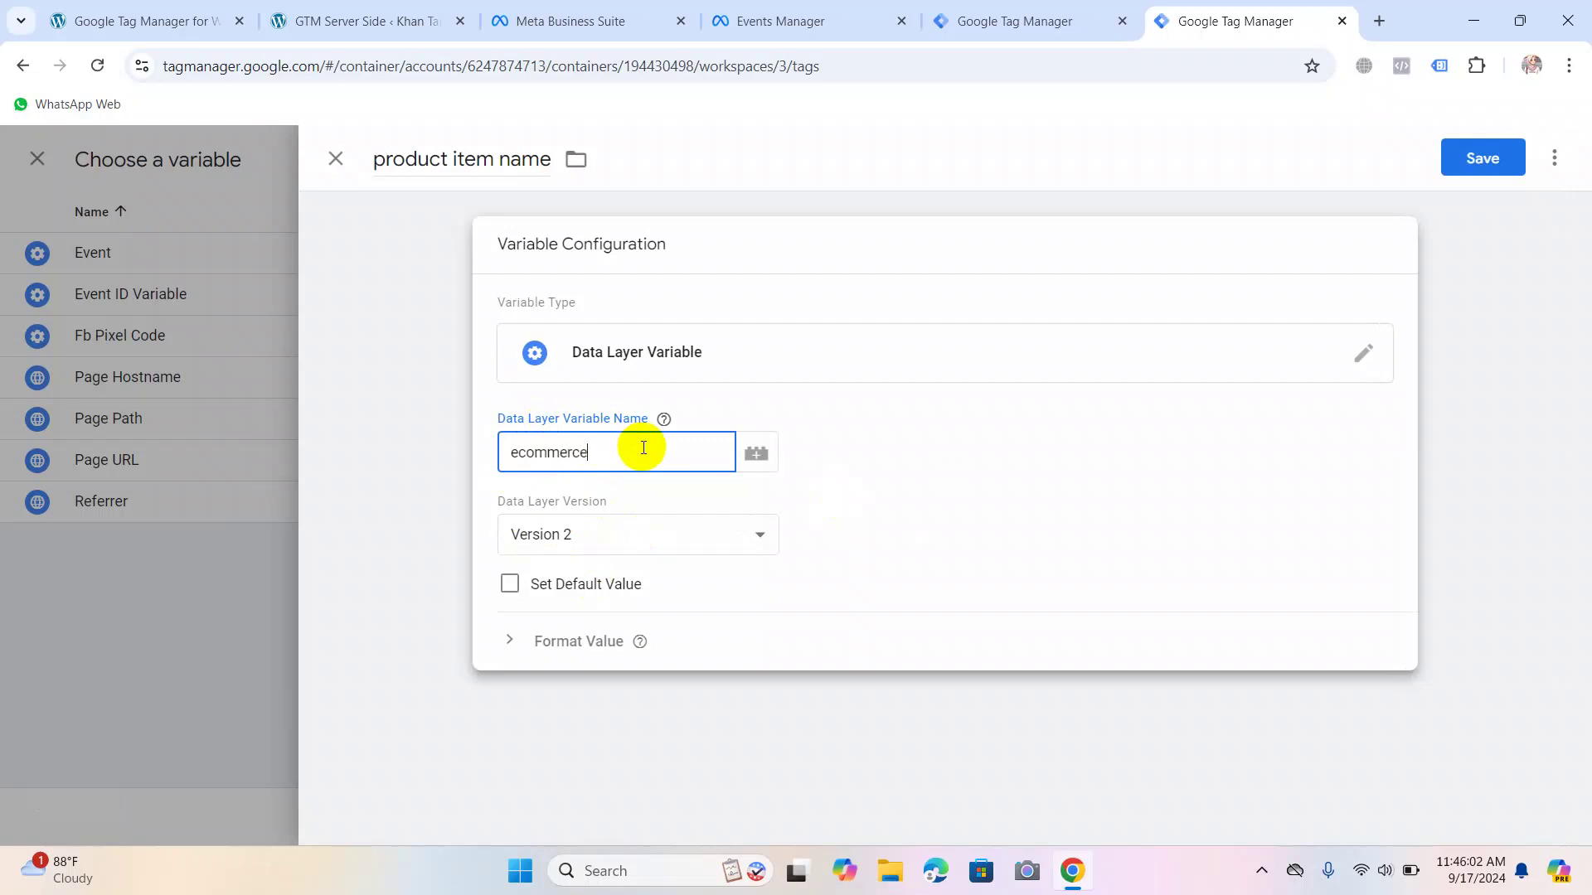
{"action": "type", "text": ".items"}
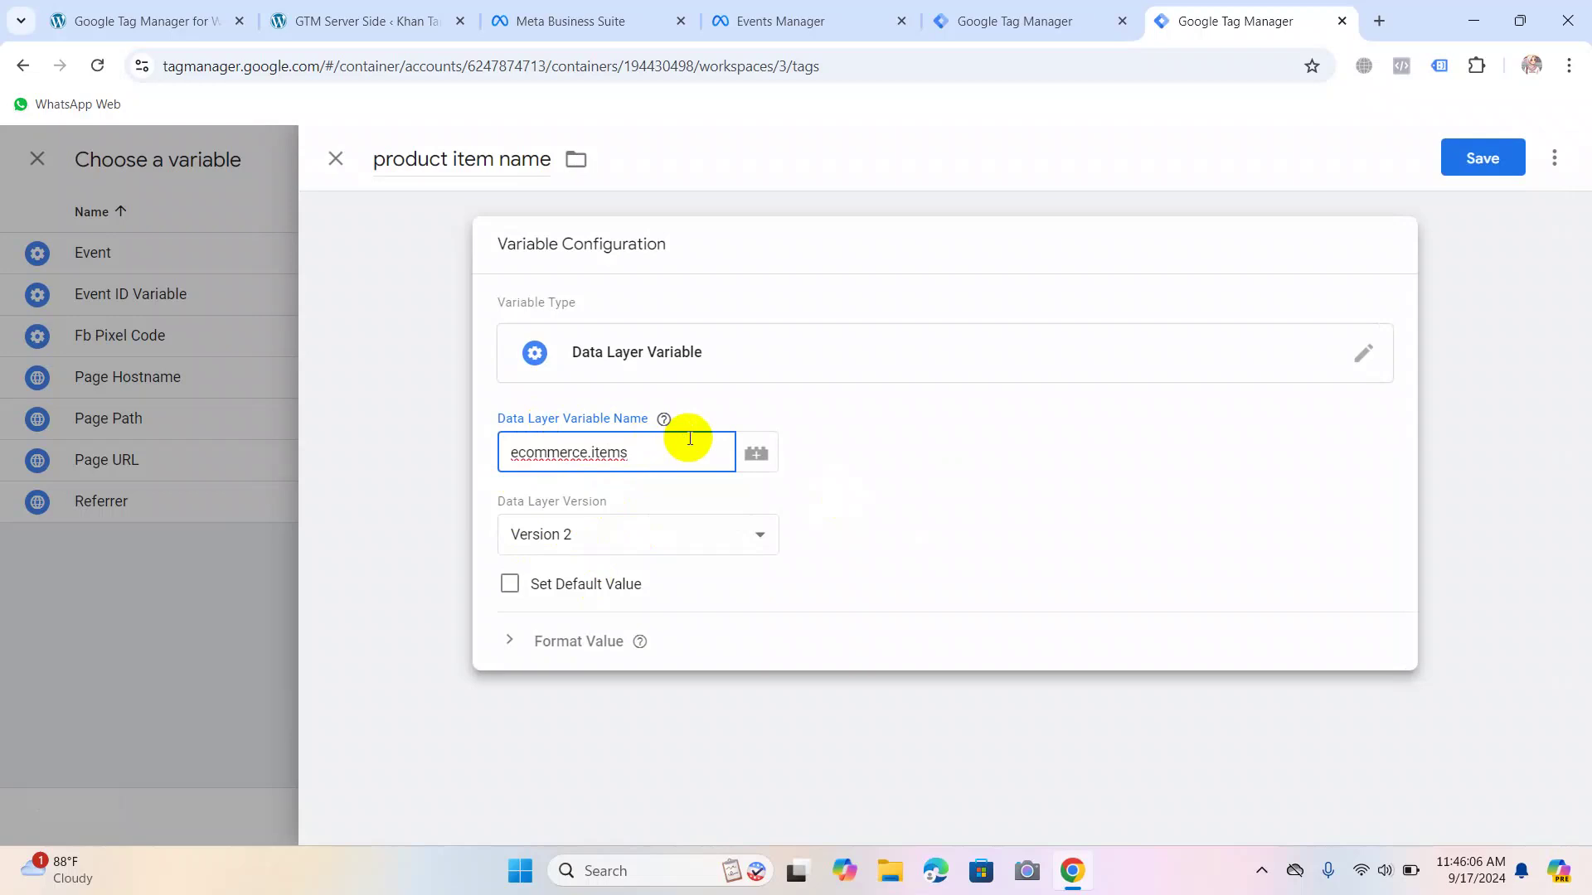
{"action": "type", "text": ".0.item_name"}
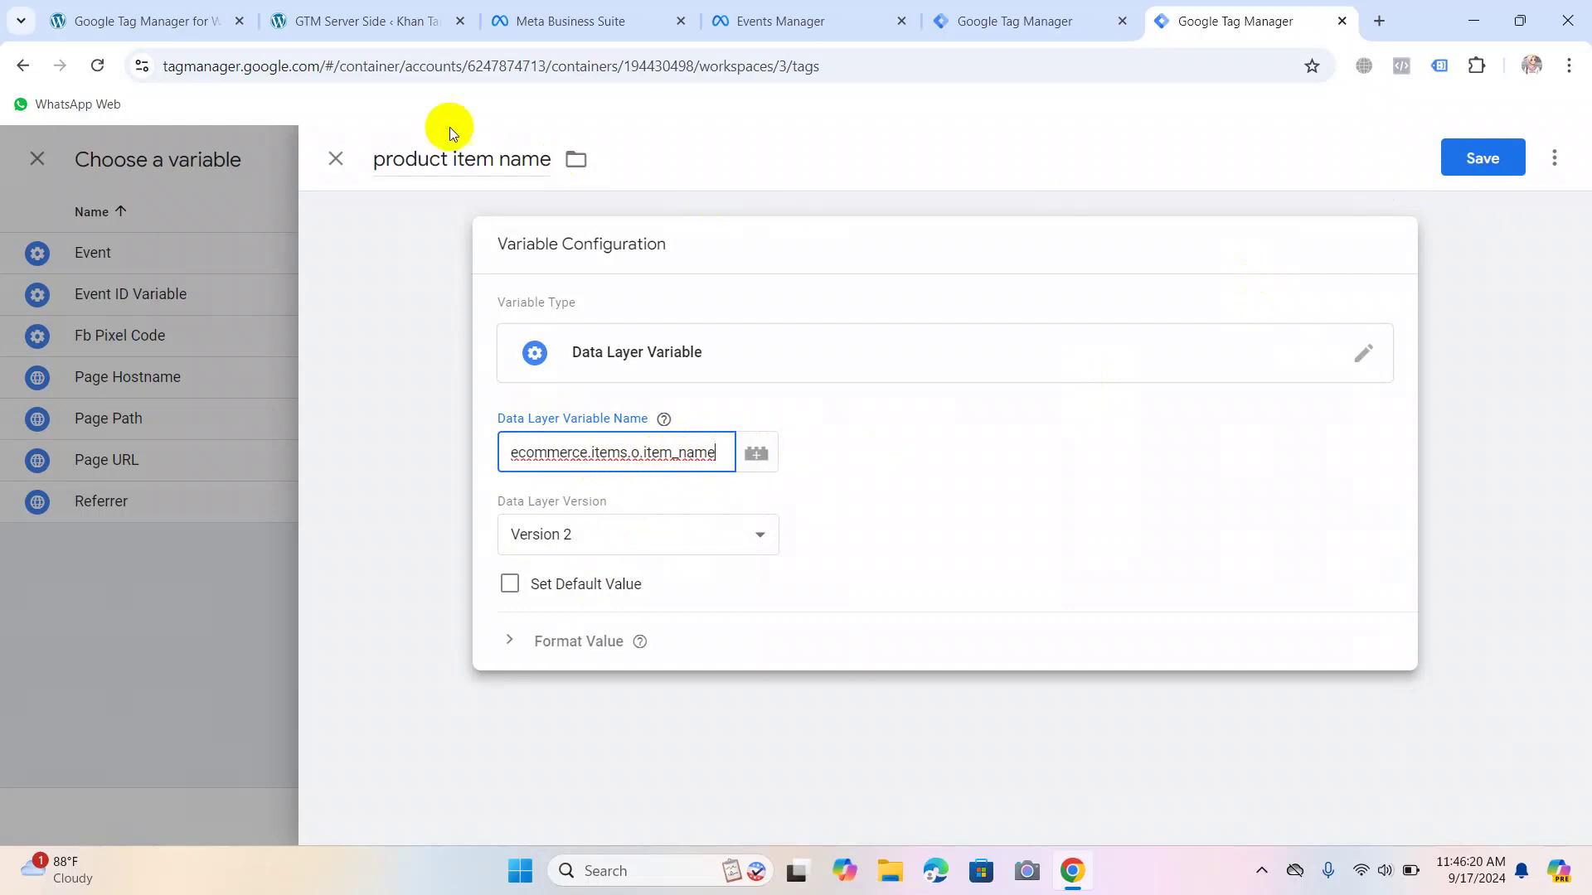
Rename the variable as "dlv-product item name" and save it as the value of the content_name property.
{"action": "left_click", "coordinate": [375, 162]}
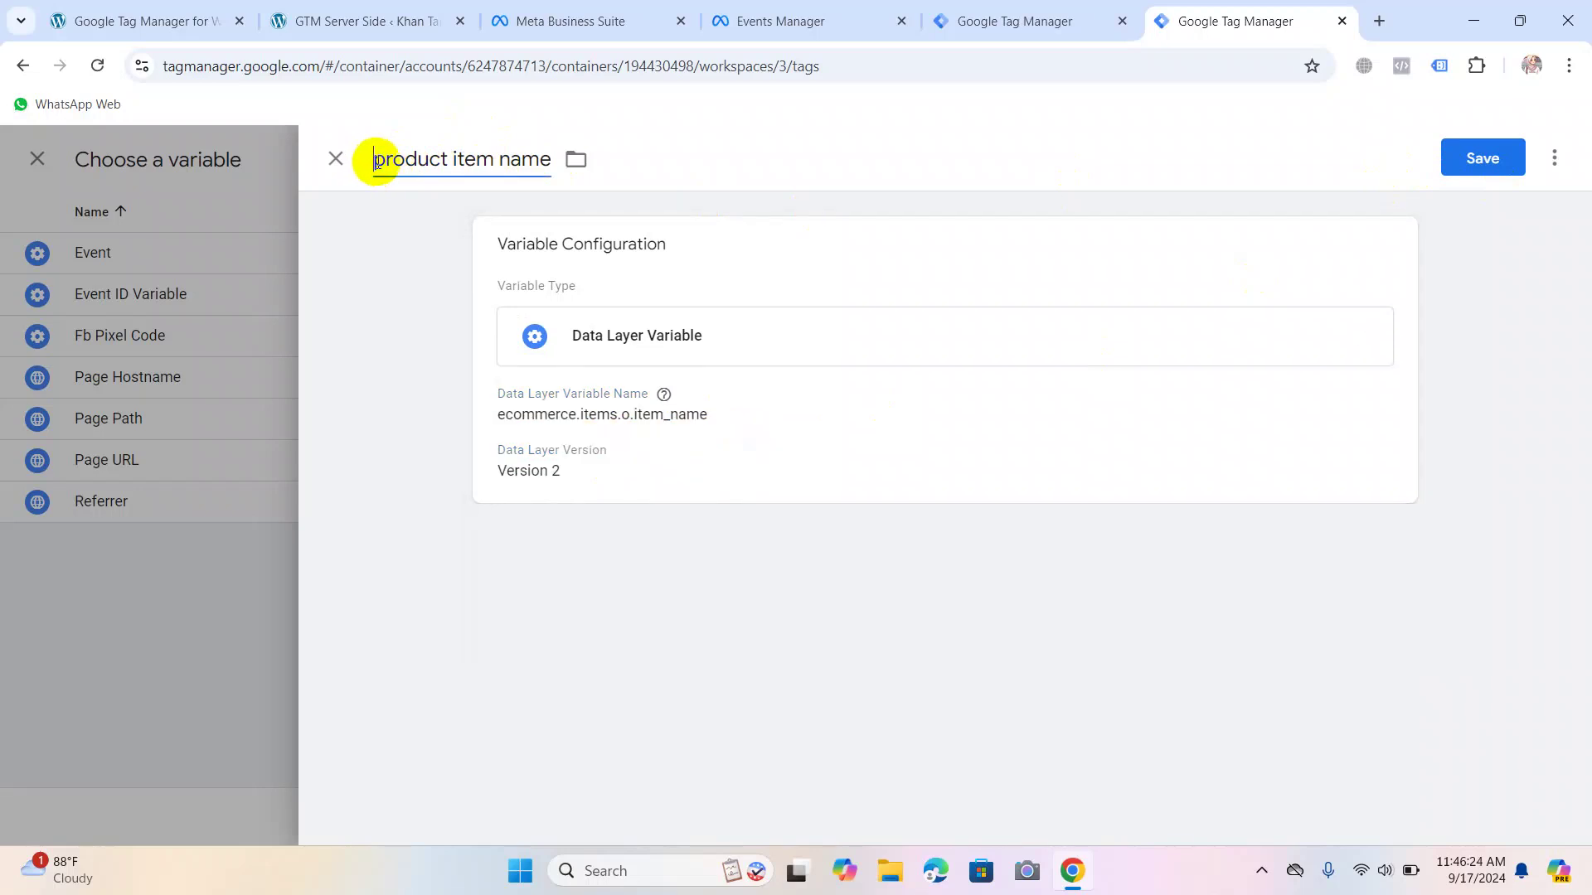
{"action": "type", "text": "Dlv-"}
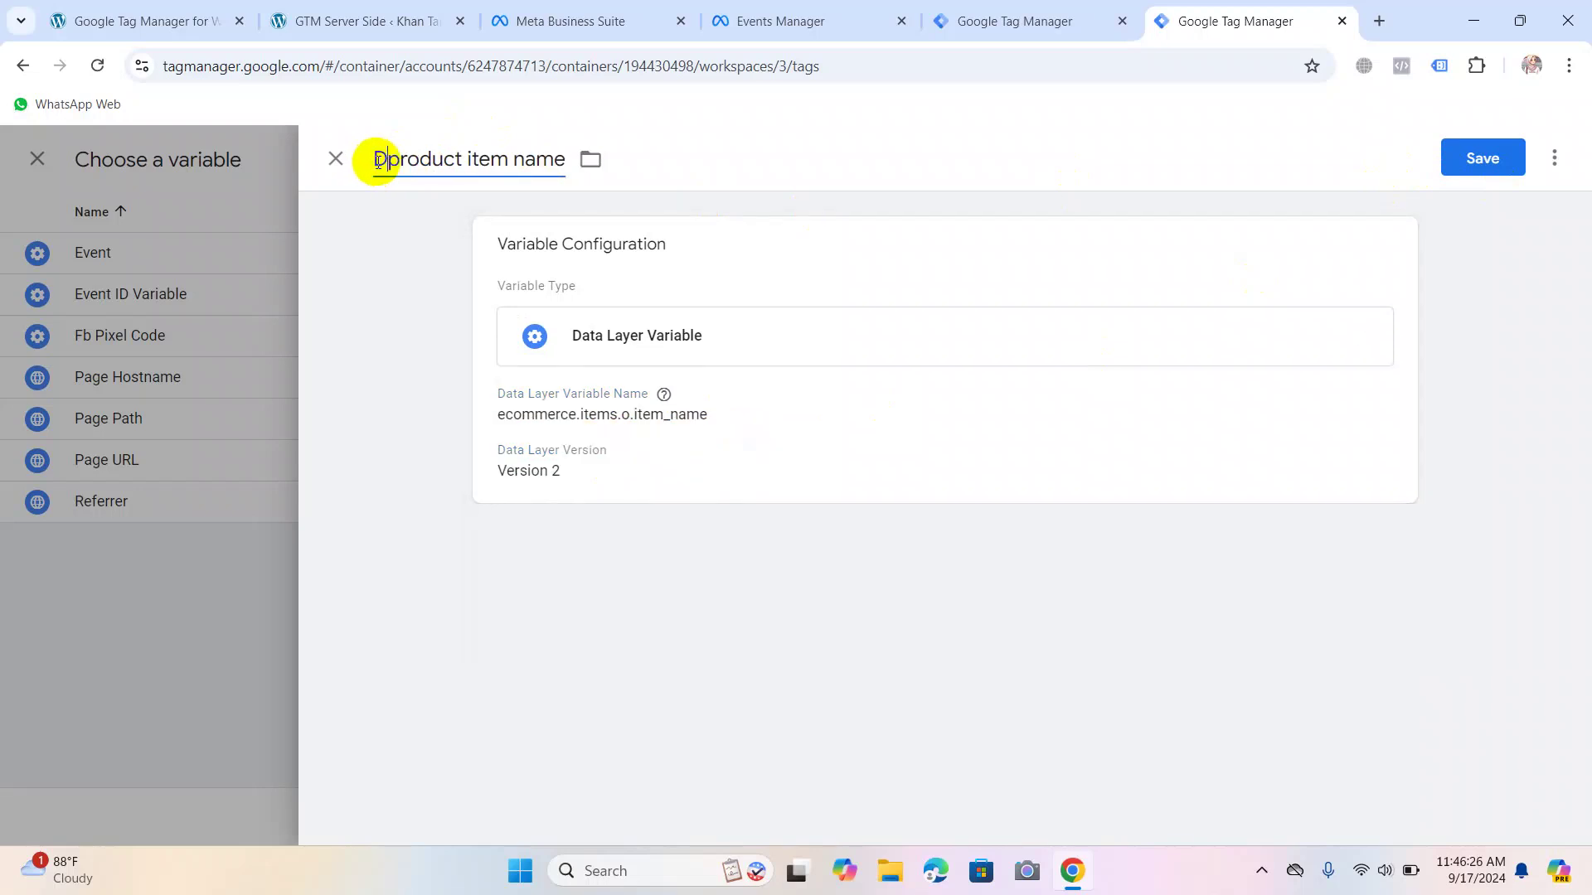
{"action": "left_click", "coordinate": [377, 162]}
{"action": "key", "text": "BackSpace"}
{"action": "type", "text": "dlv-"}
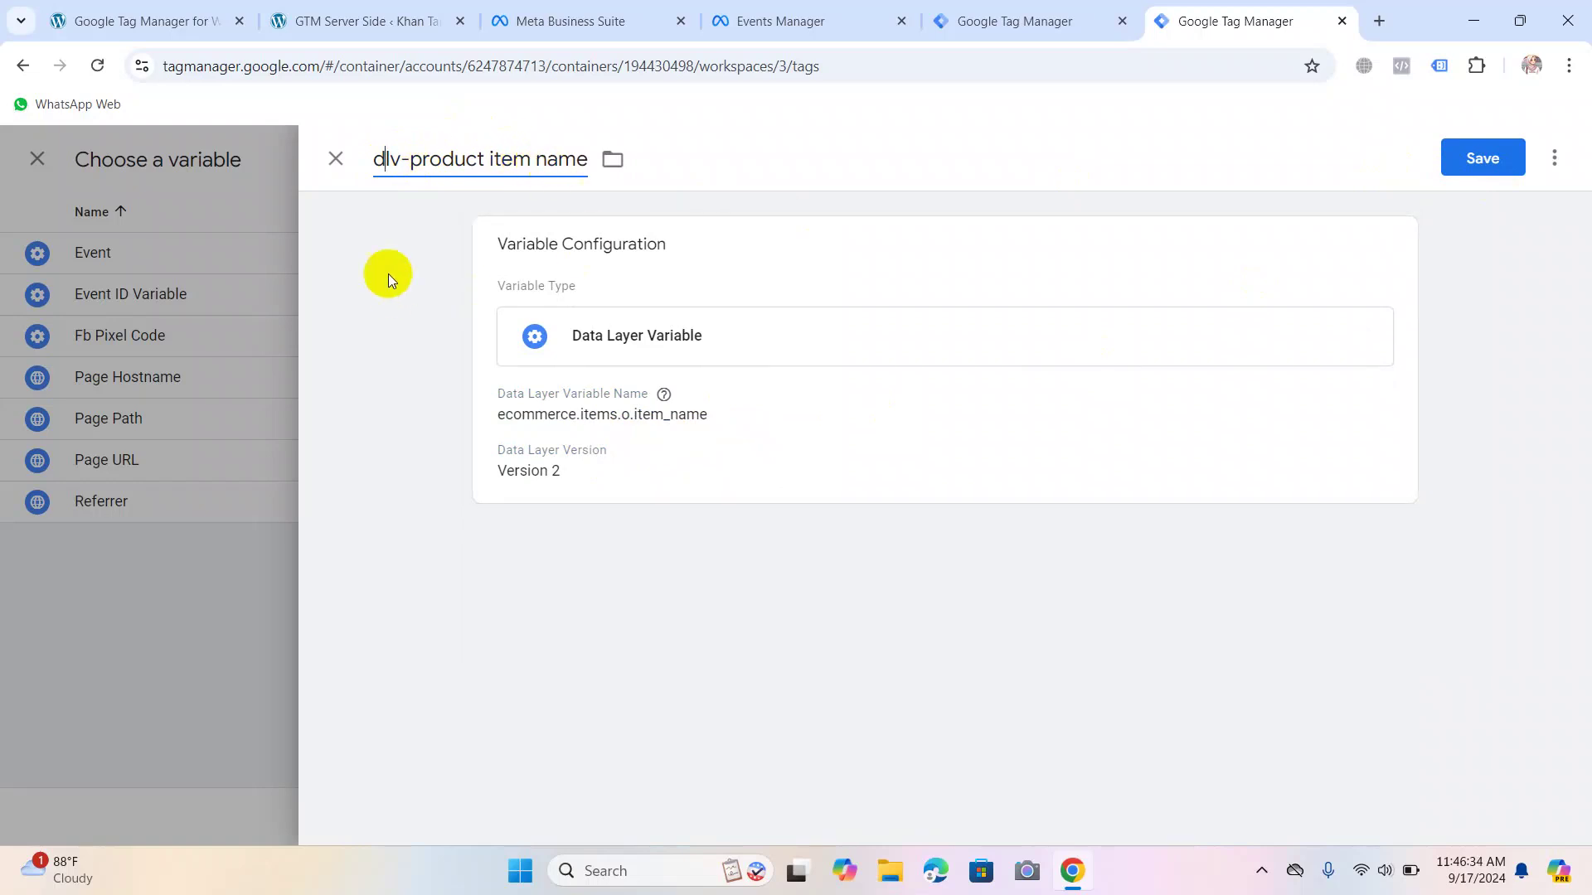
{"action": "left_click", "coordinate": [1460, 160]}
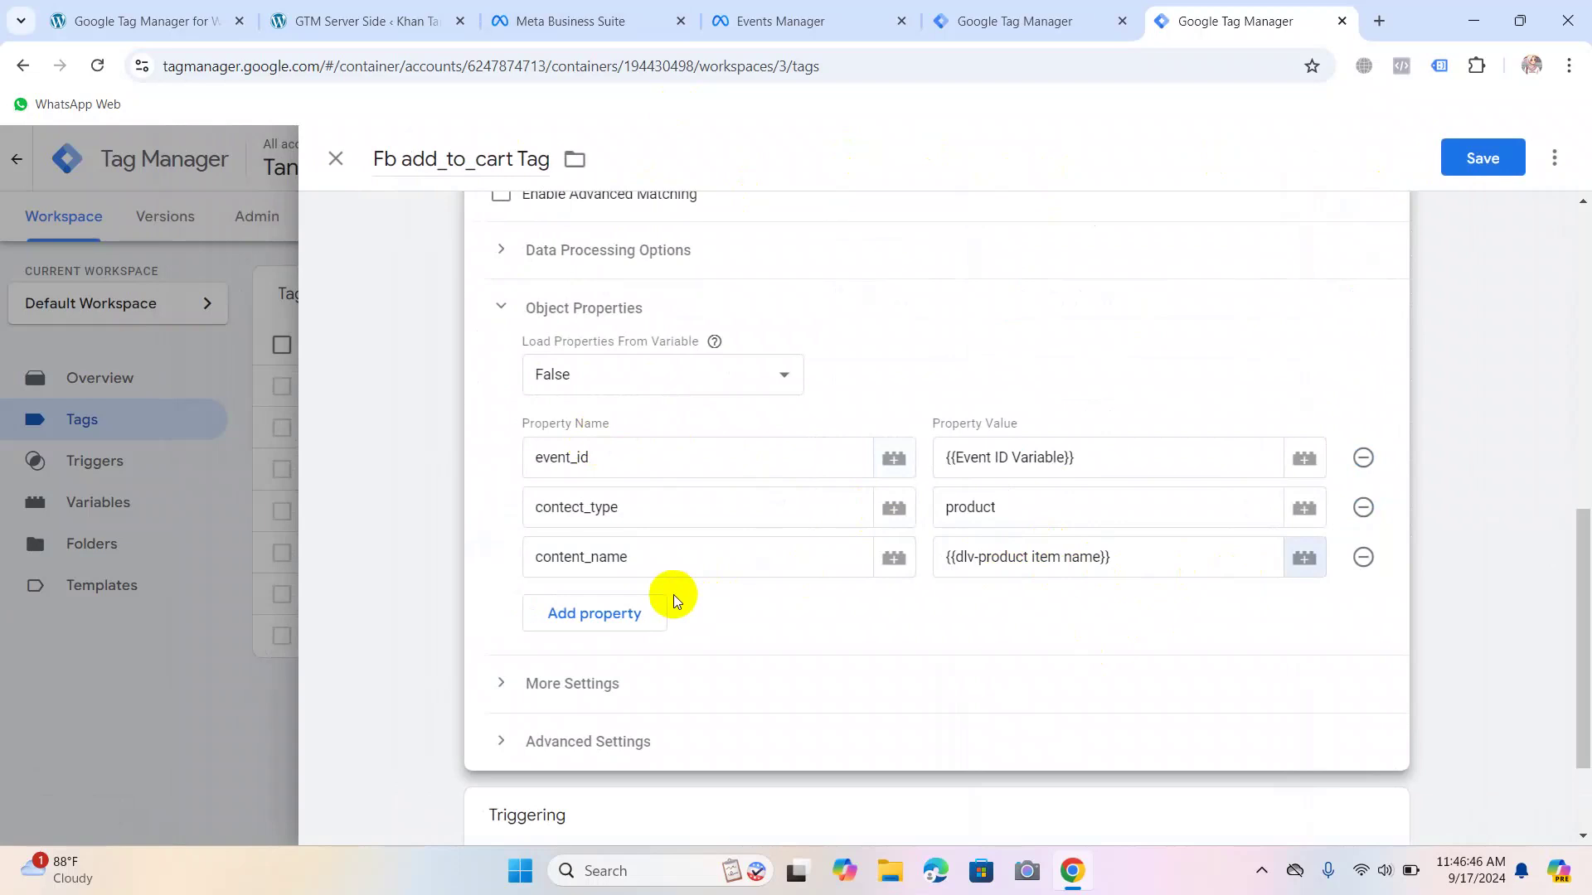
Add a fourth object property named content_ids to the tag.
{"action": "left_click", "coordinate": [593, 611]}
{"action": "left_click", "coordinate": [602, 608]}
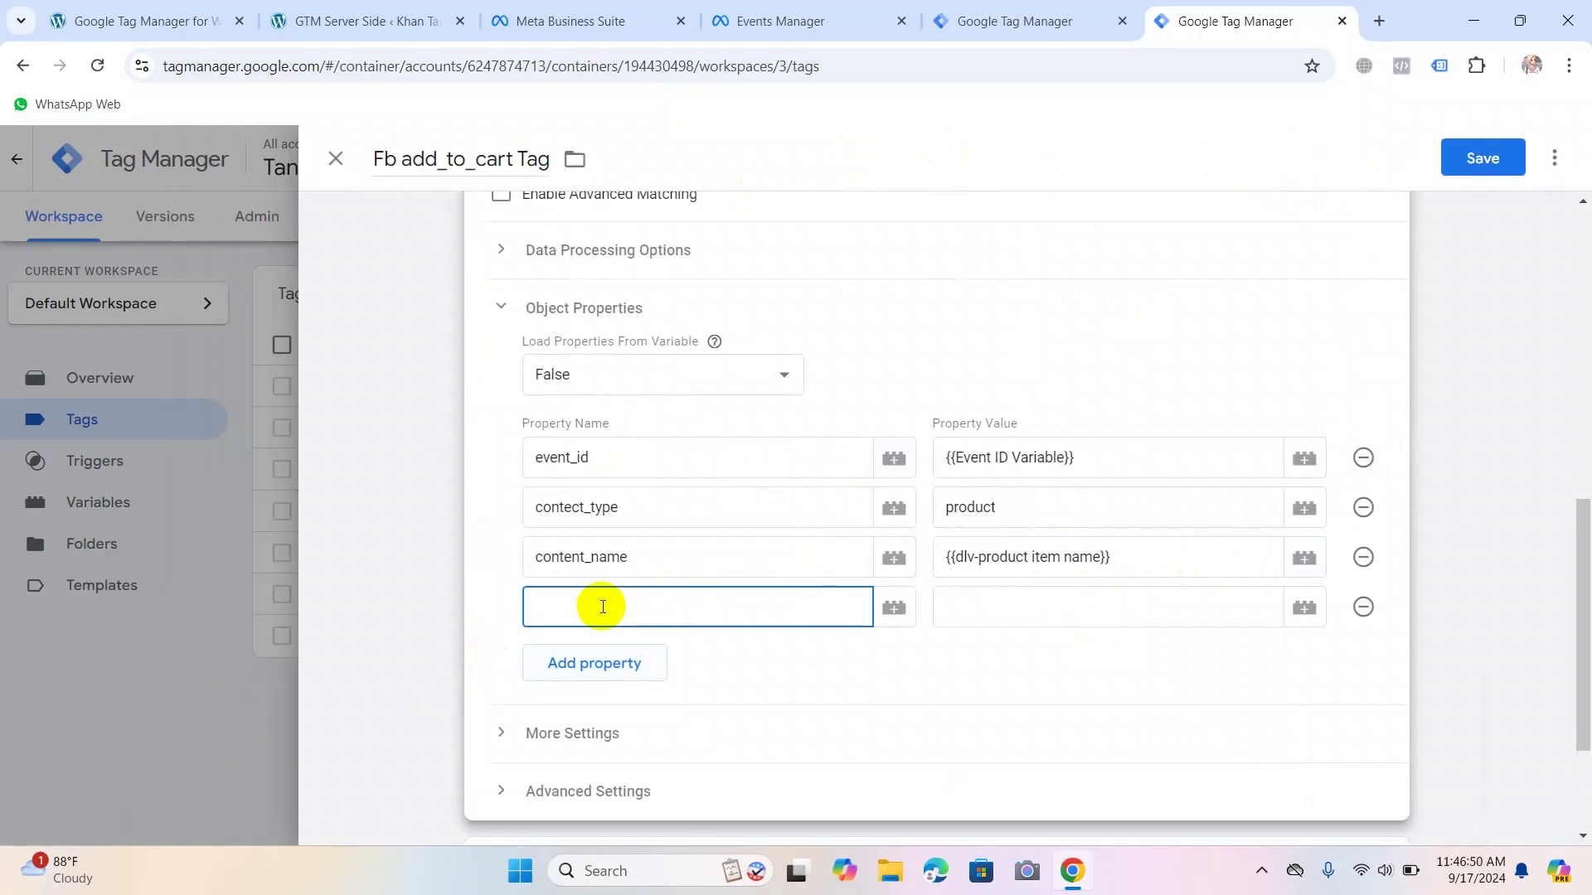
{"action": "type", "text": "content_ids"}
{"action": "left_click", "coordinate": [1063, 598]}
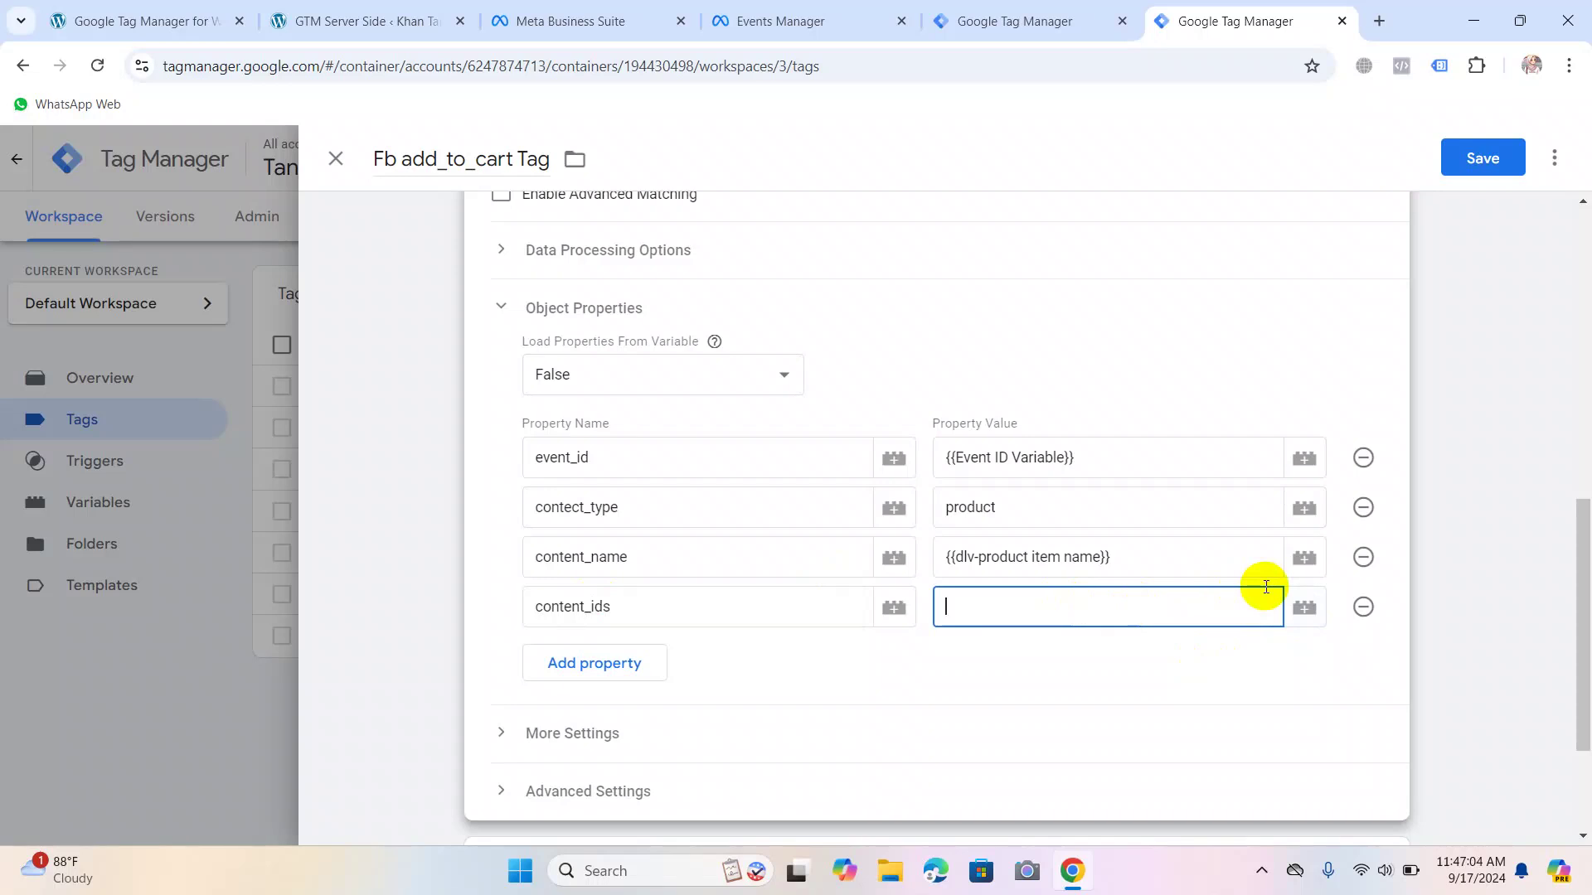
Start a new variable for the content_ids property's value and name it "dlv-fb product id".
{"action": "left_click", "coordinate": [1303, 607]}
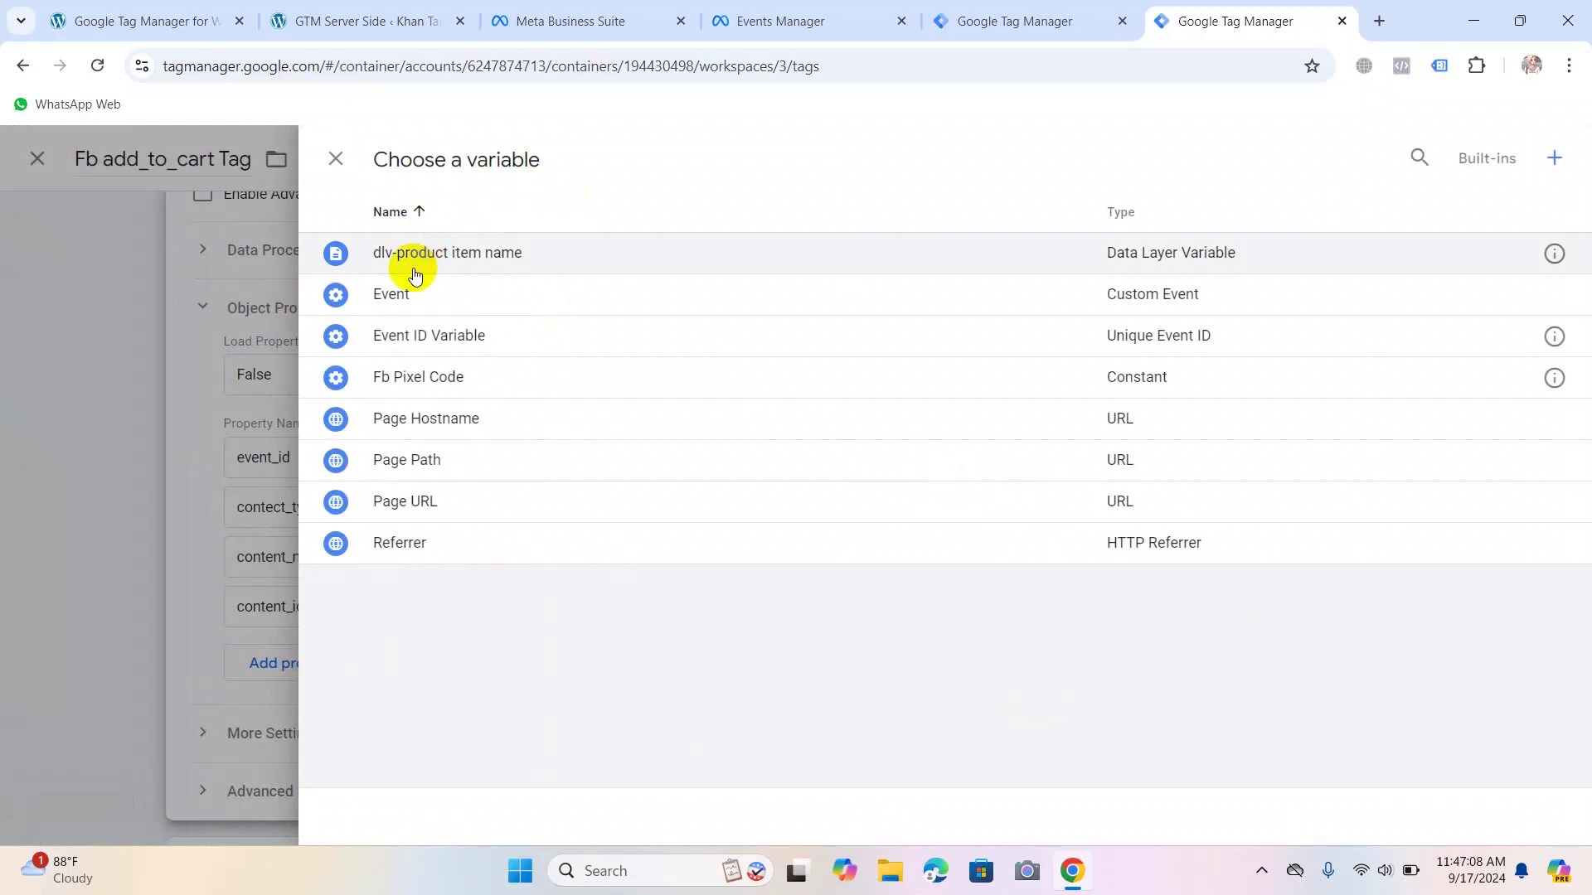
{"action": "left_click", "coordinate": [1472, 149]}
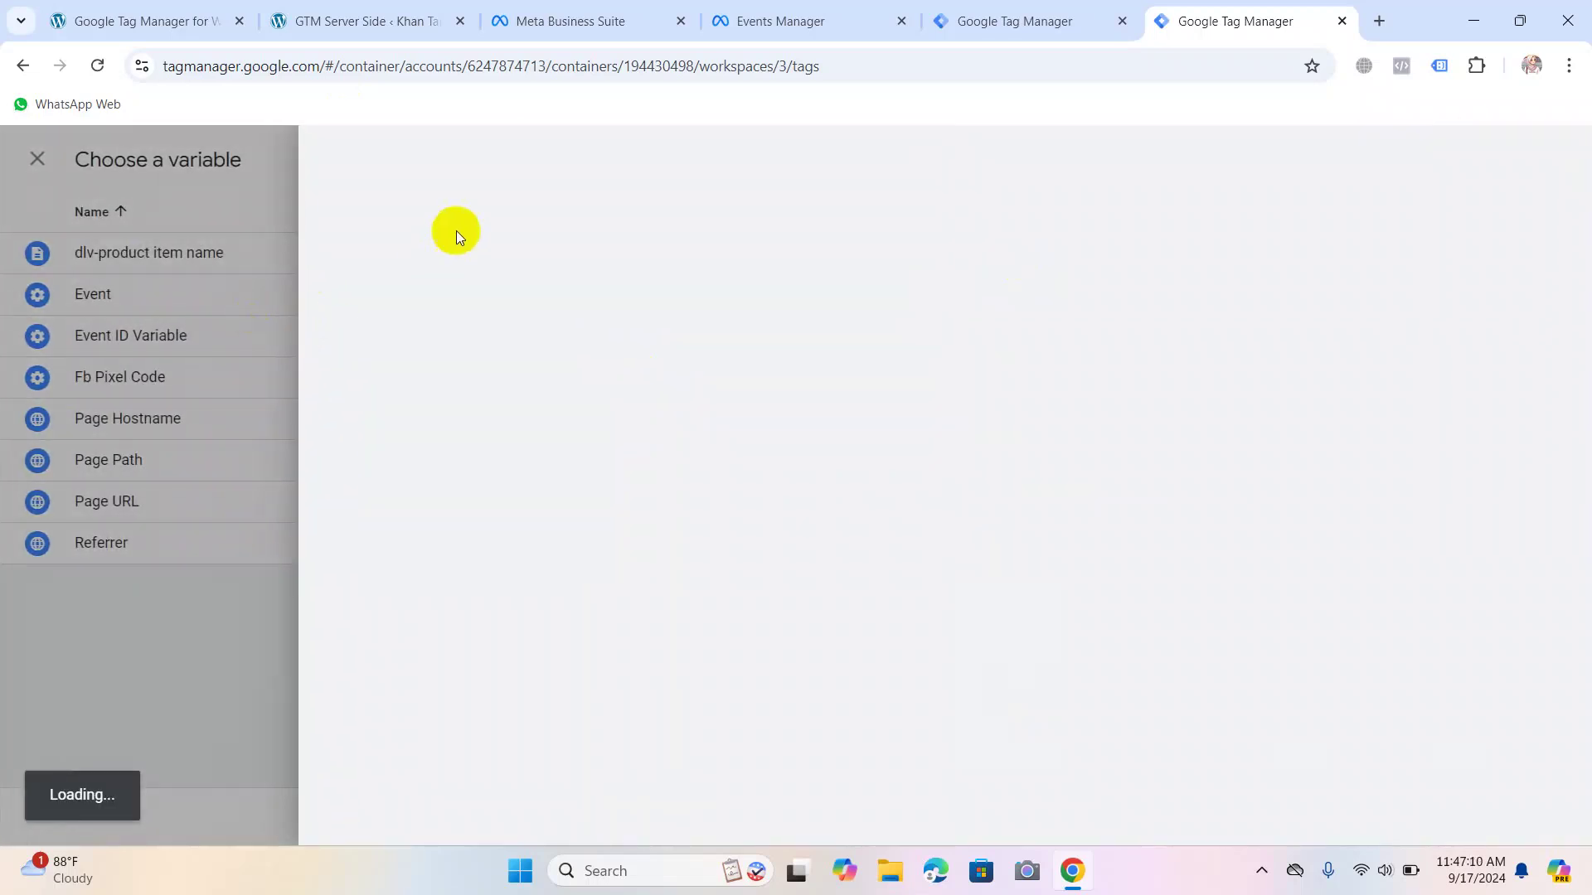
{"action": "left_click", "coordinate": [483, 157]}
{"action": "type", "text": "dlv-"}
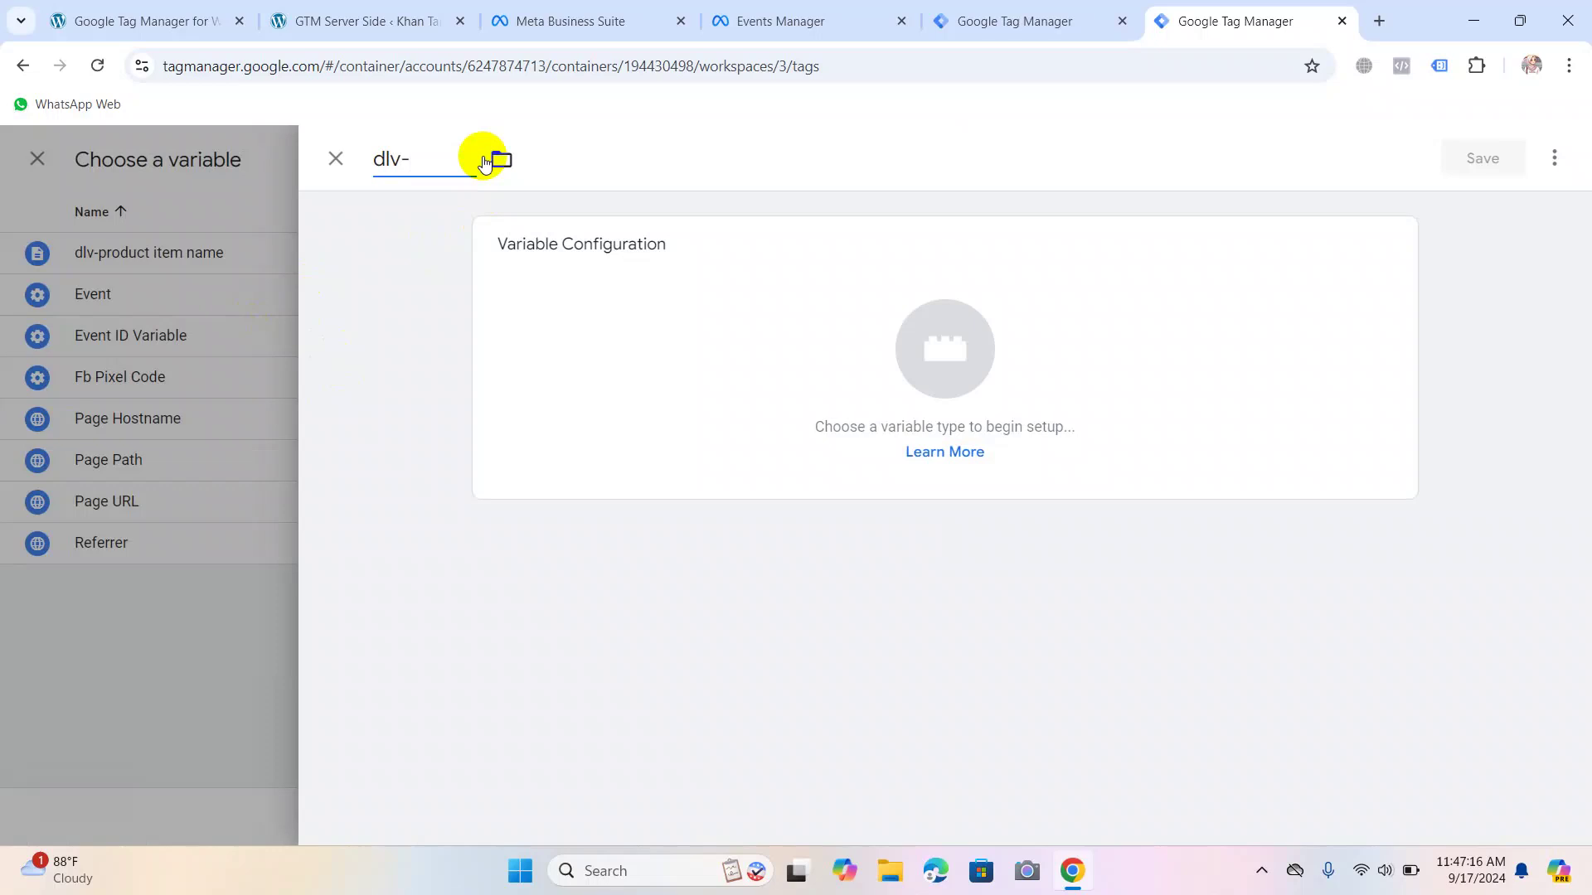
{"action": "type", "text": "fb product id"}
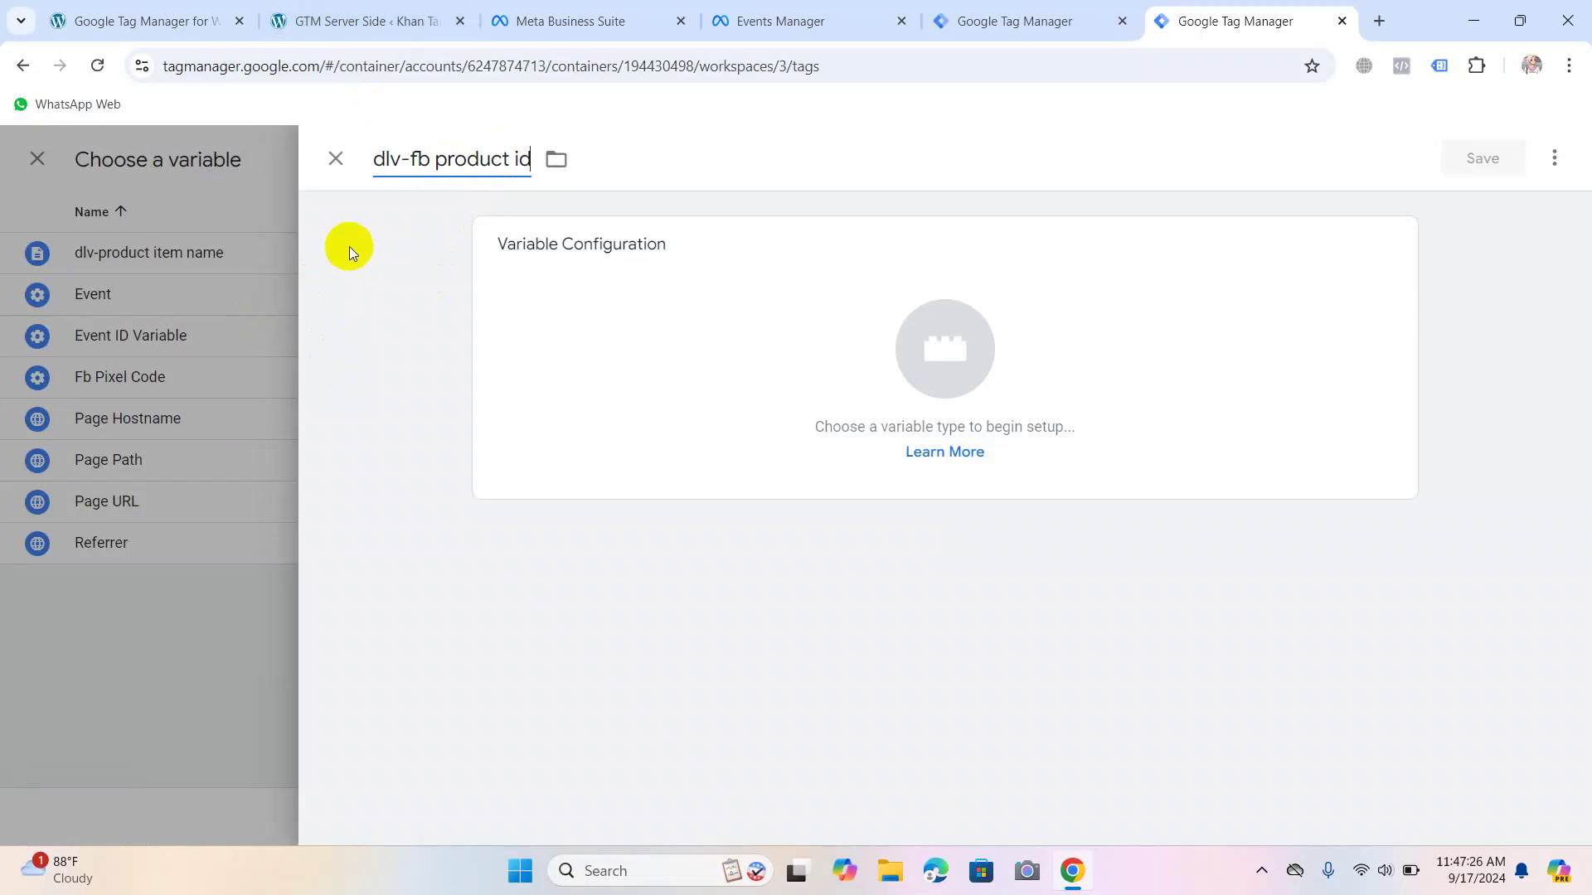
Search the variable types for "dat" and make the dlv-fb product id variable a Data Layer Variable.
{"action": "left_click", "coordinate": [937, 373]}
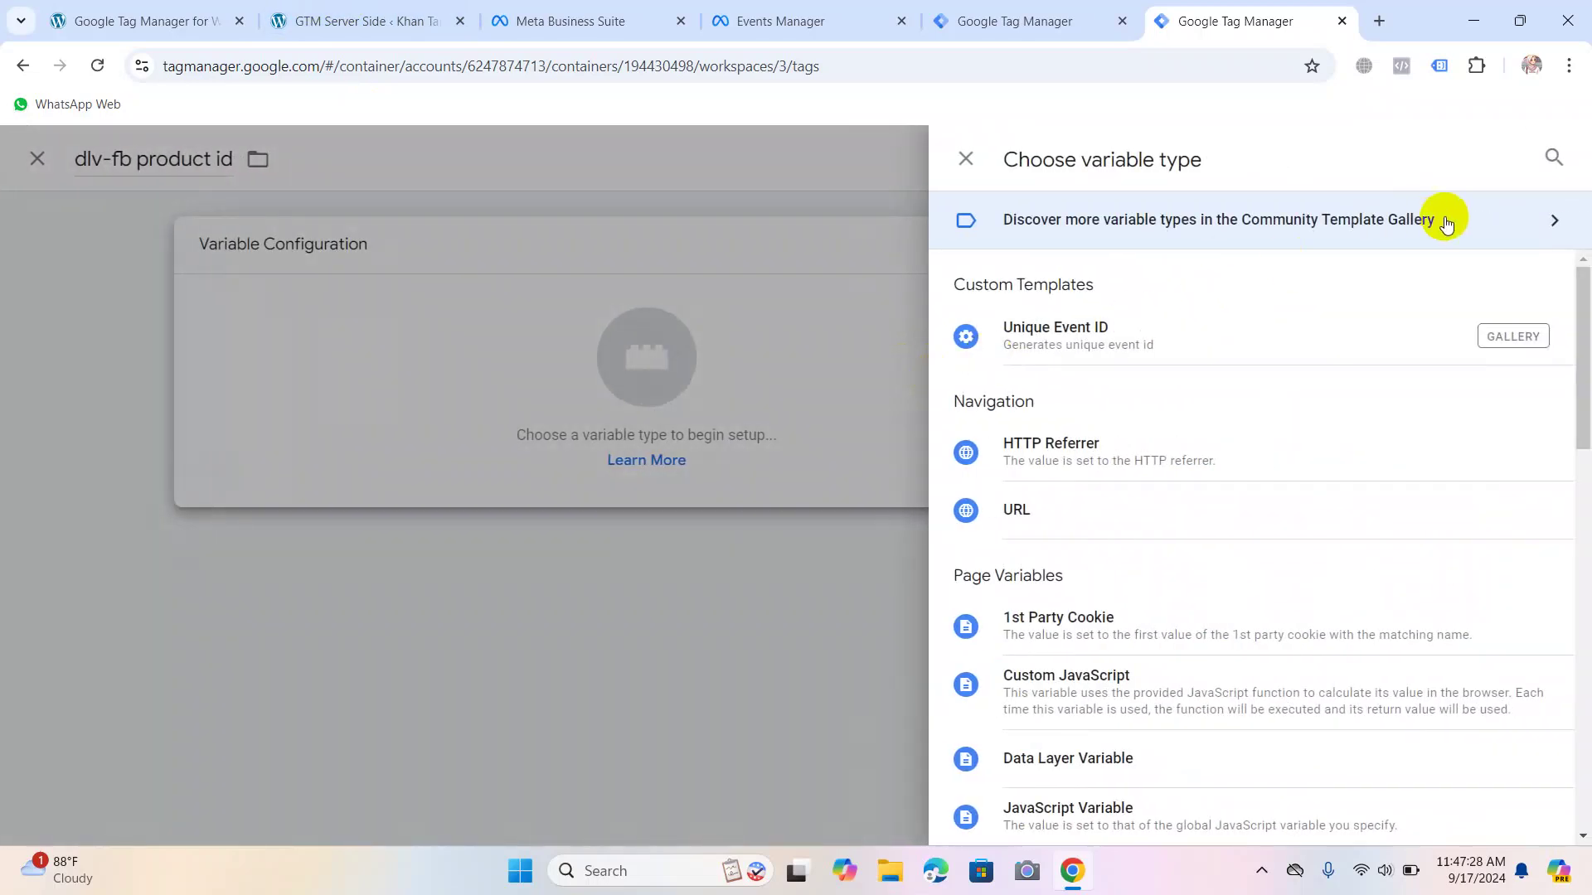
{"action": "left_click", "coordinate": [1553, 158]}
{"action": "type", "text": "dat"}
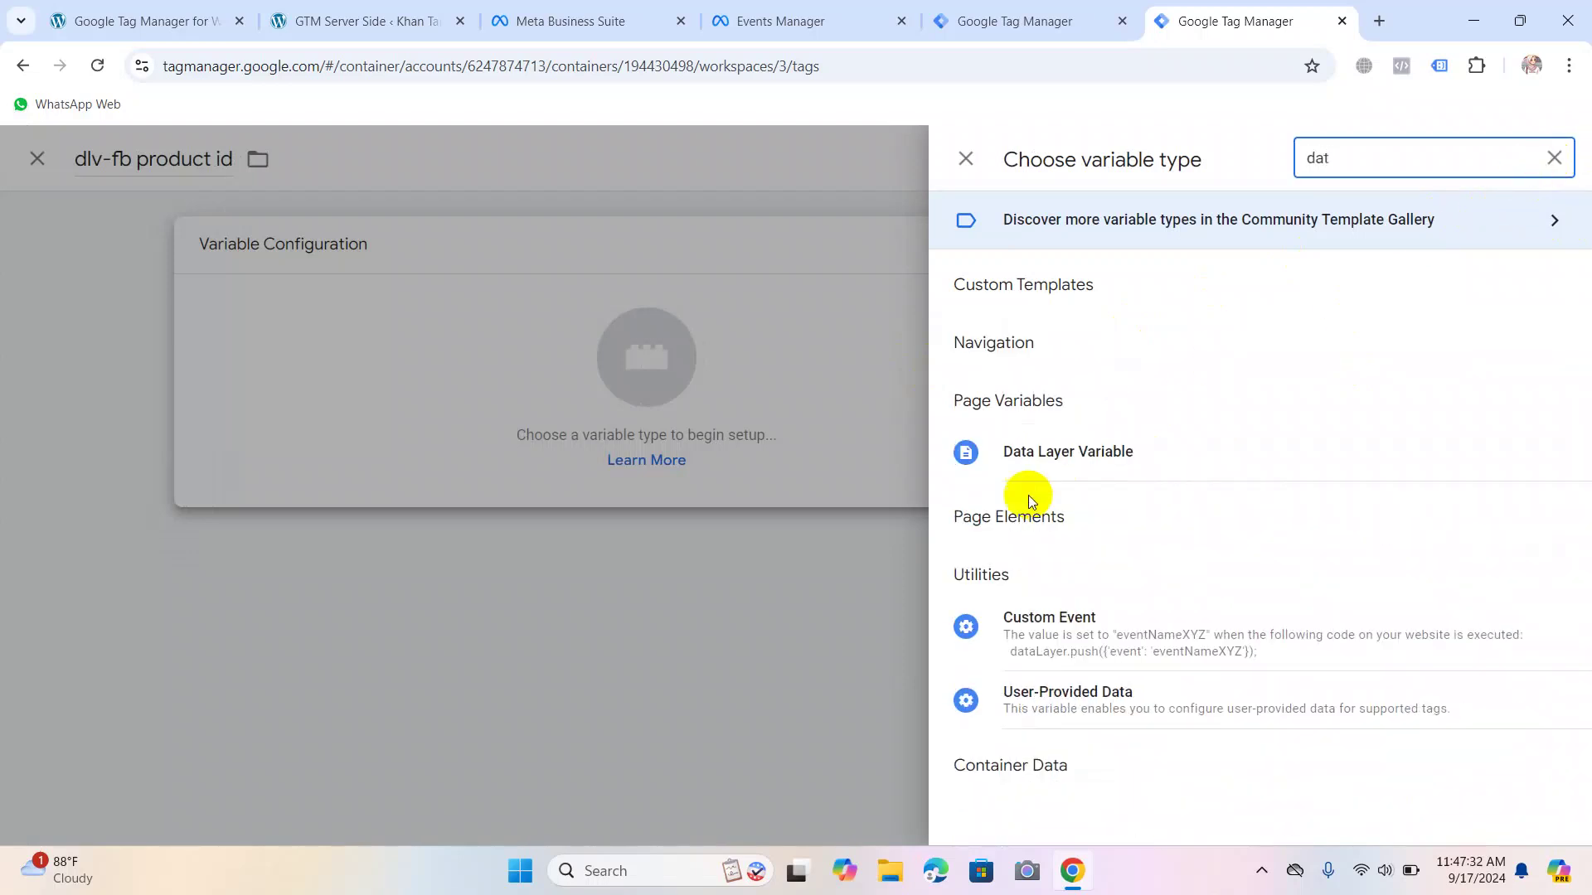
{"action": "left_click", "coordinate": [1032, 464]}
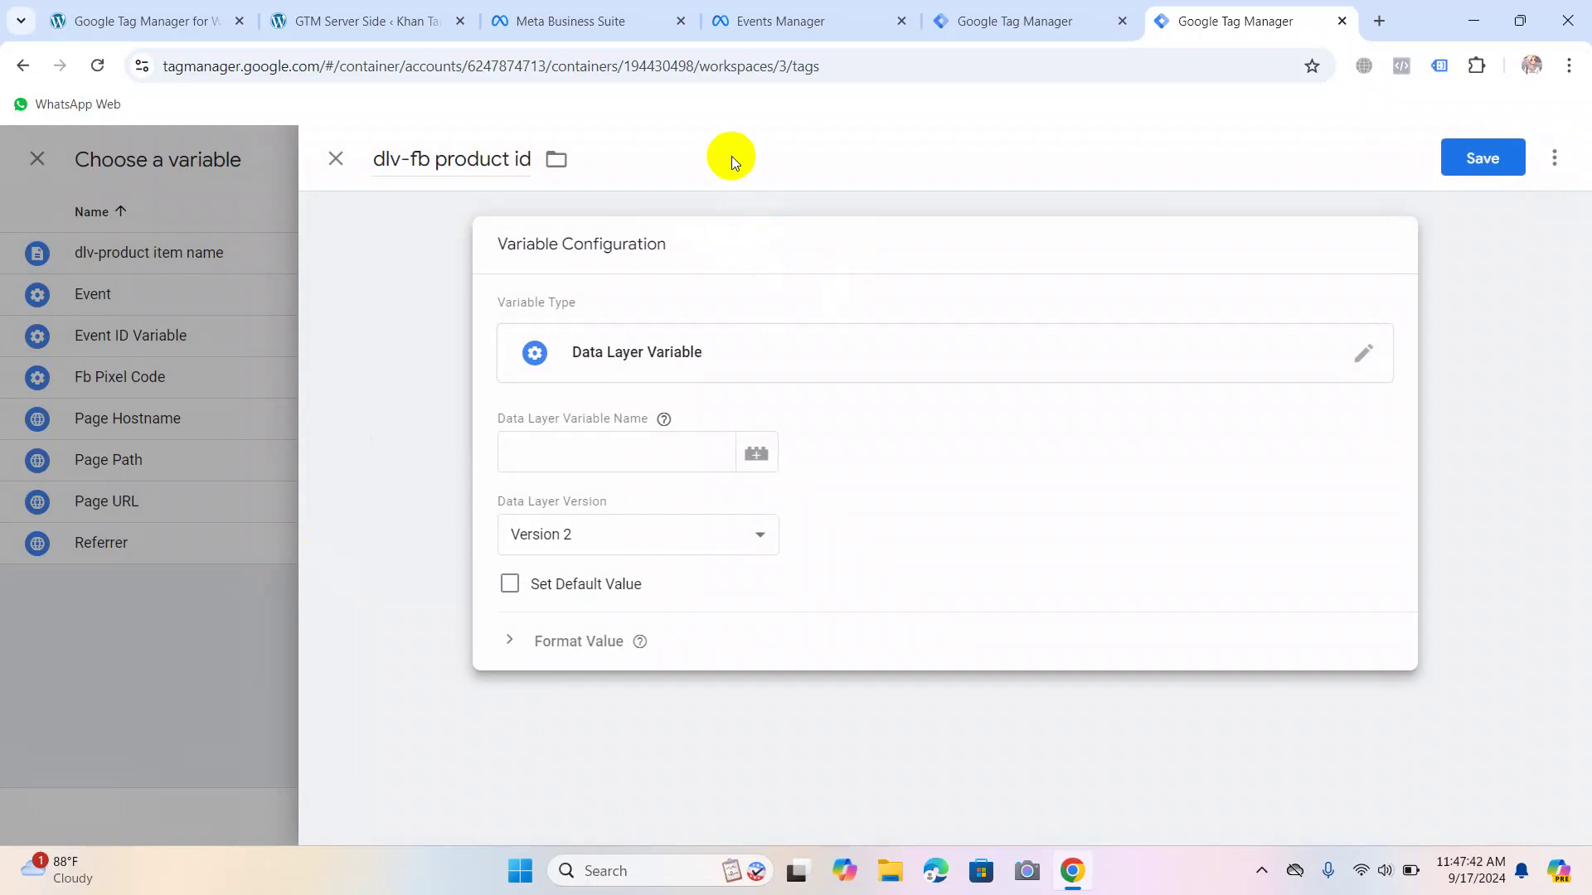
Set the Data Layer Variable Name to ecommerce.items.0.item_id and save the variable as the value of the content_ids property.
{"action": "left_click", "coordinate": [641, 470]}
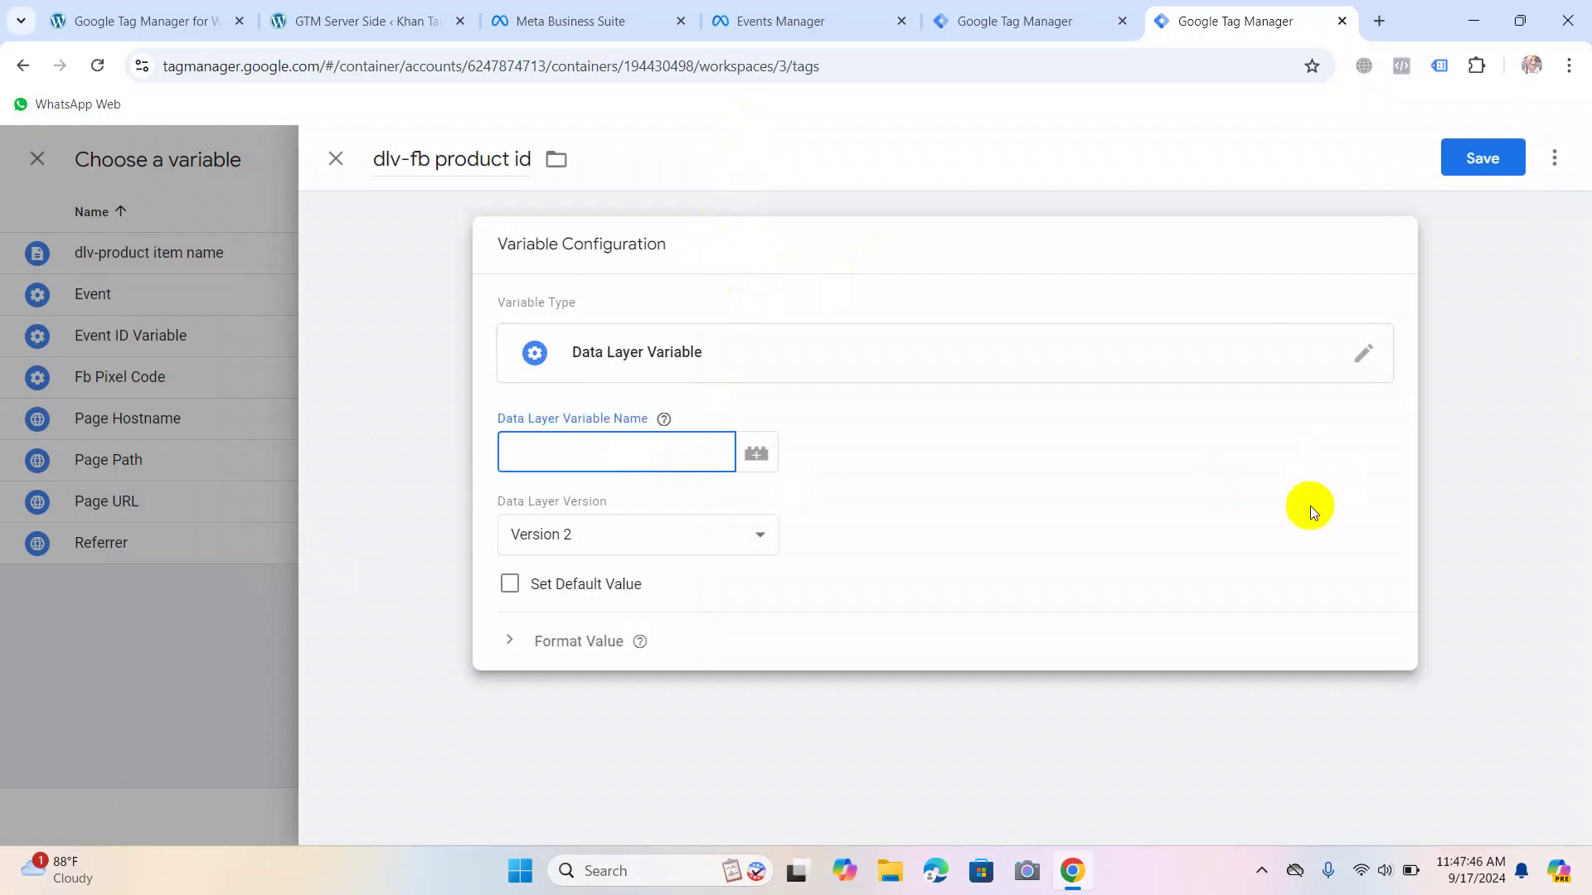
{"action": "type", "text": "ecommerce"}
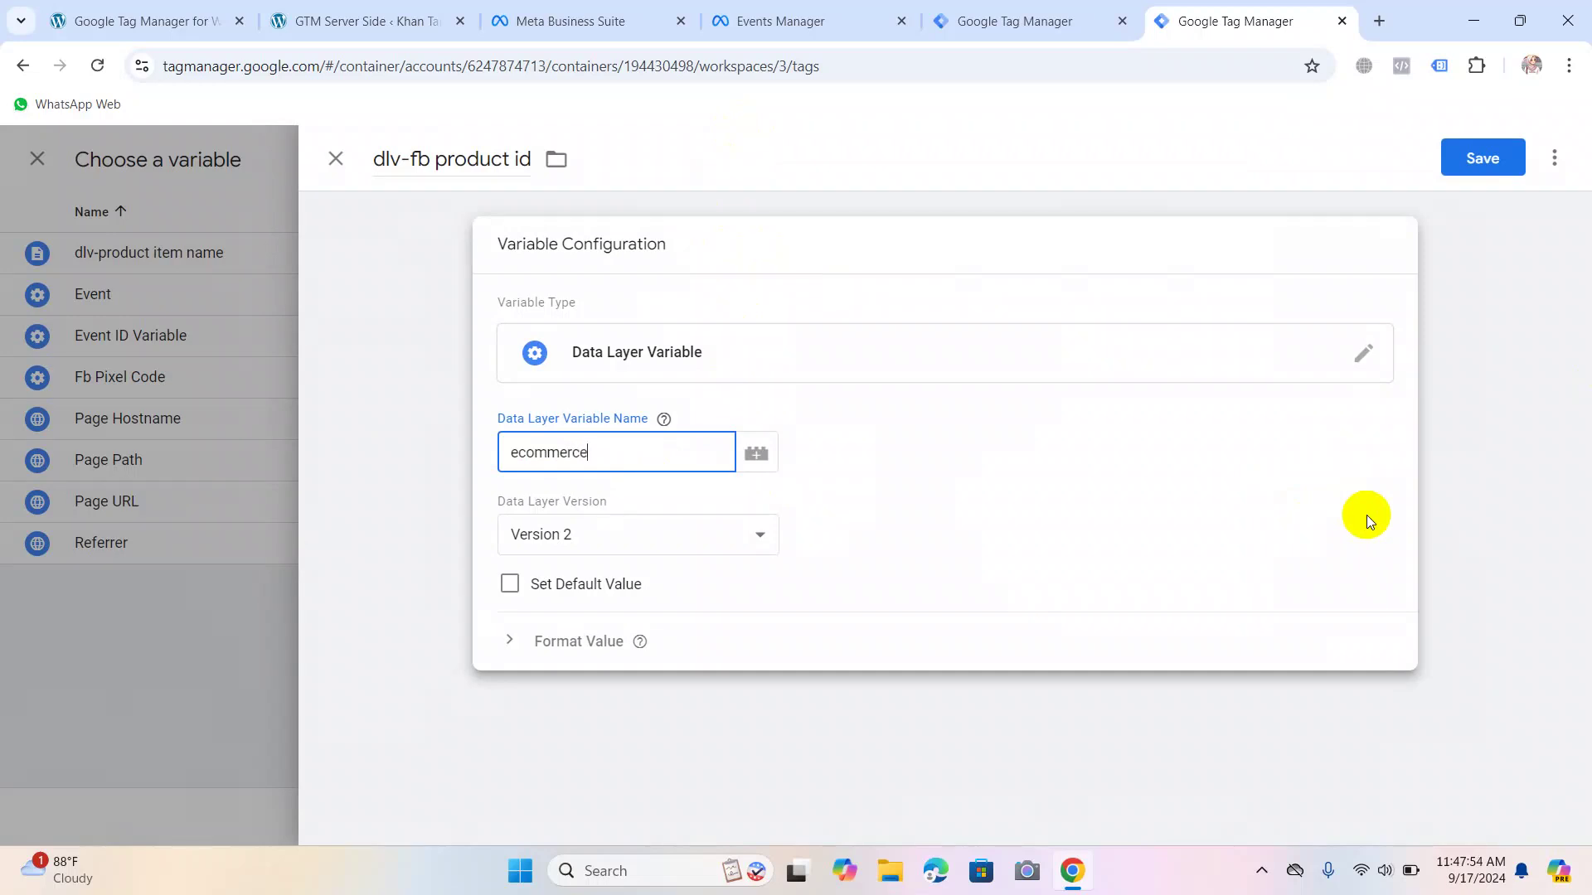
{"action": "type", "text": ".items.0."}
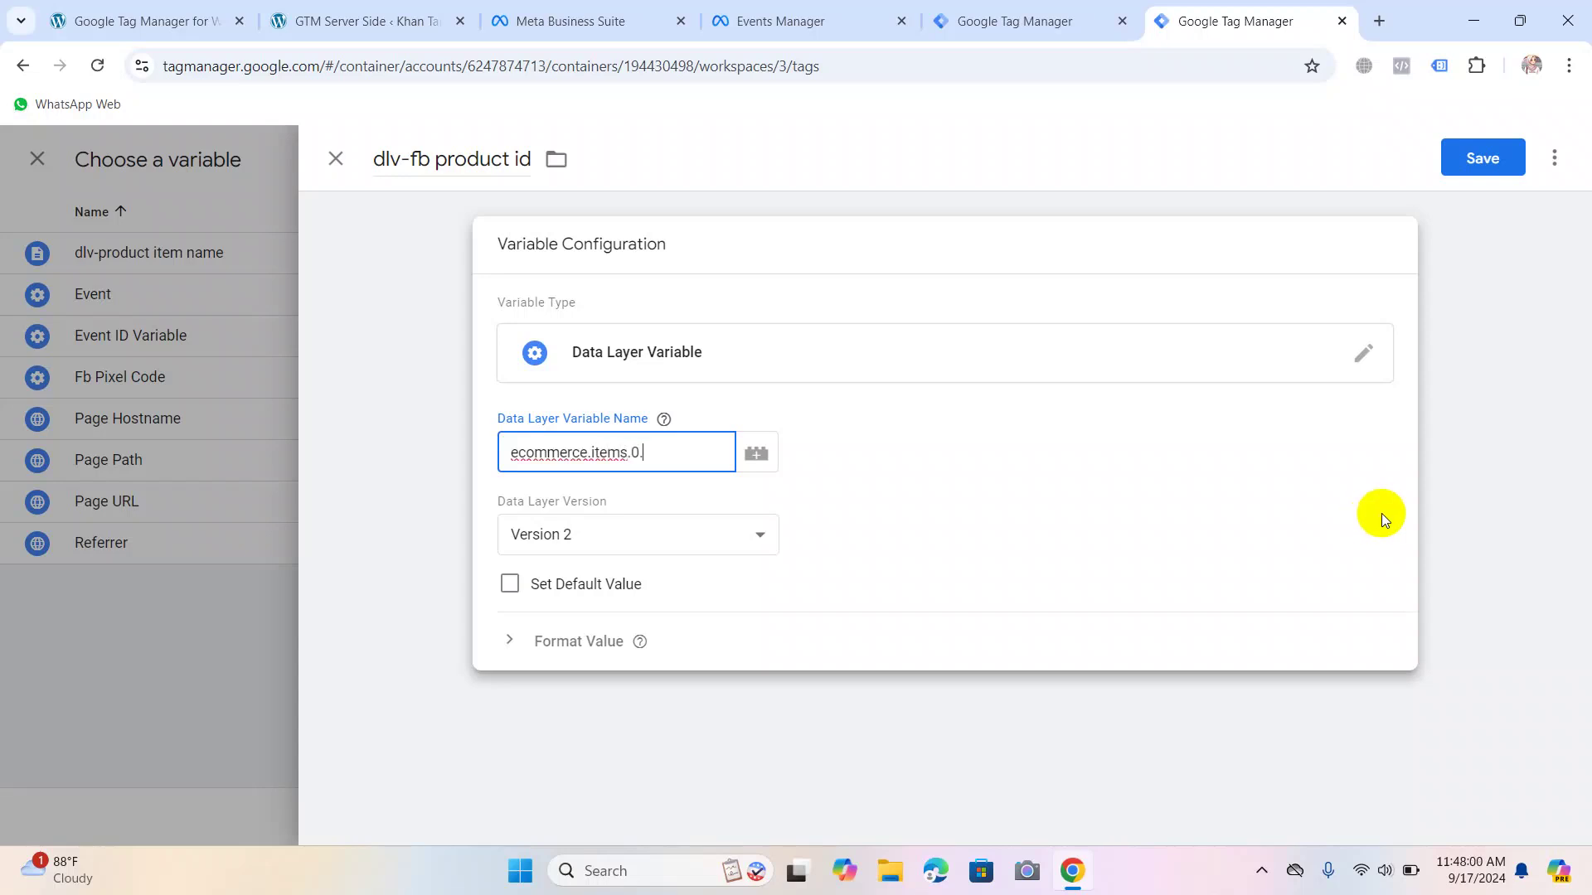
{"action": "type", "text": "item_id"}
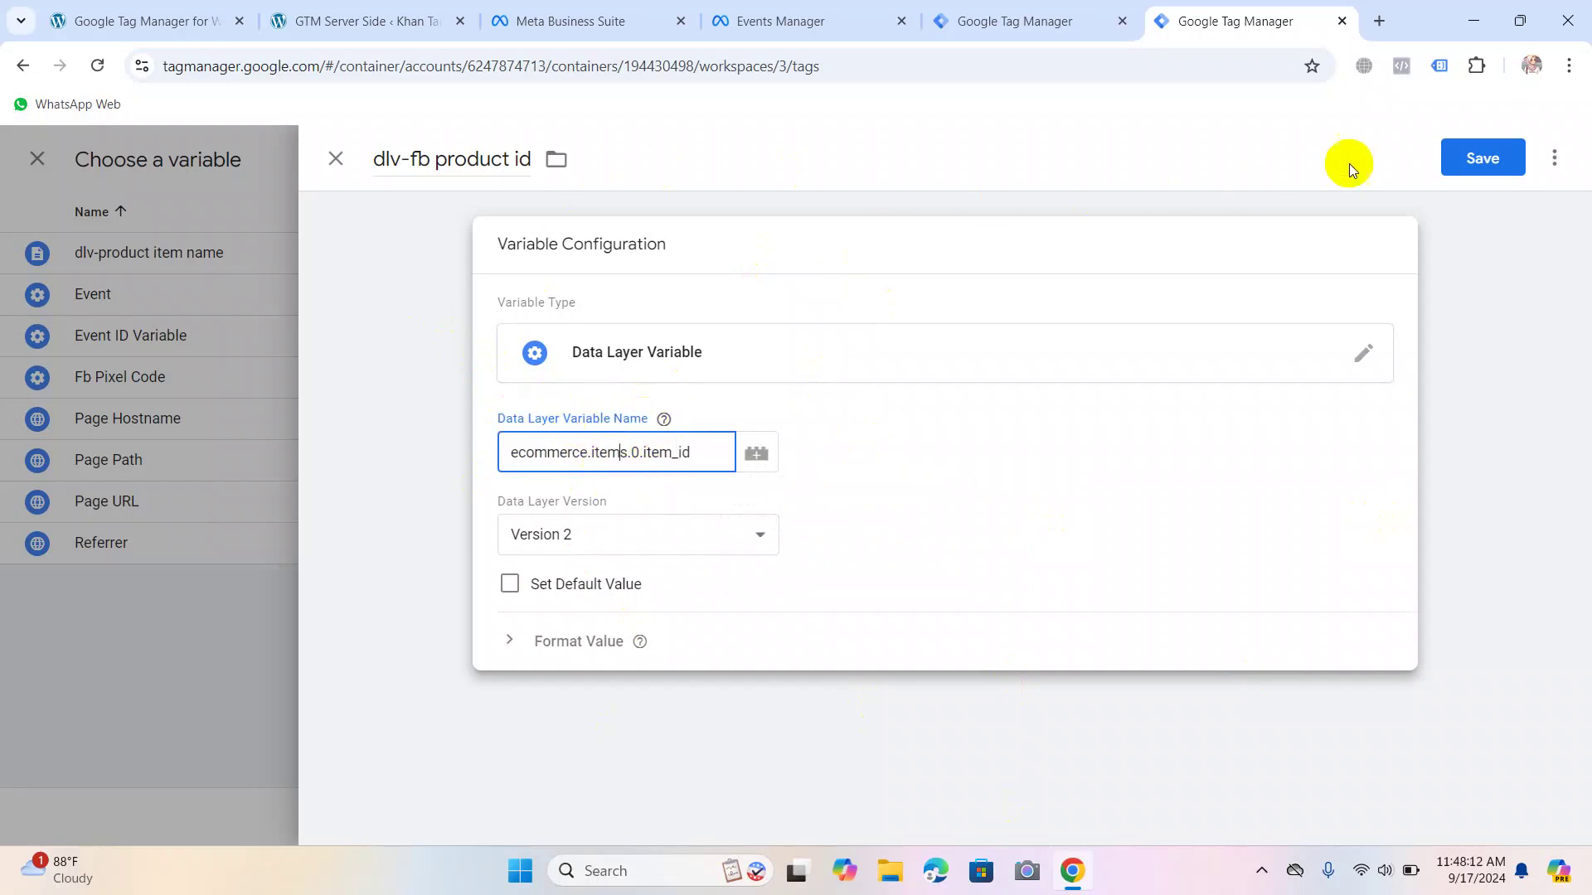
{"action": "left_click", "coordinate": [1490, 158]}
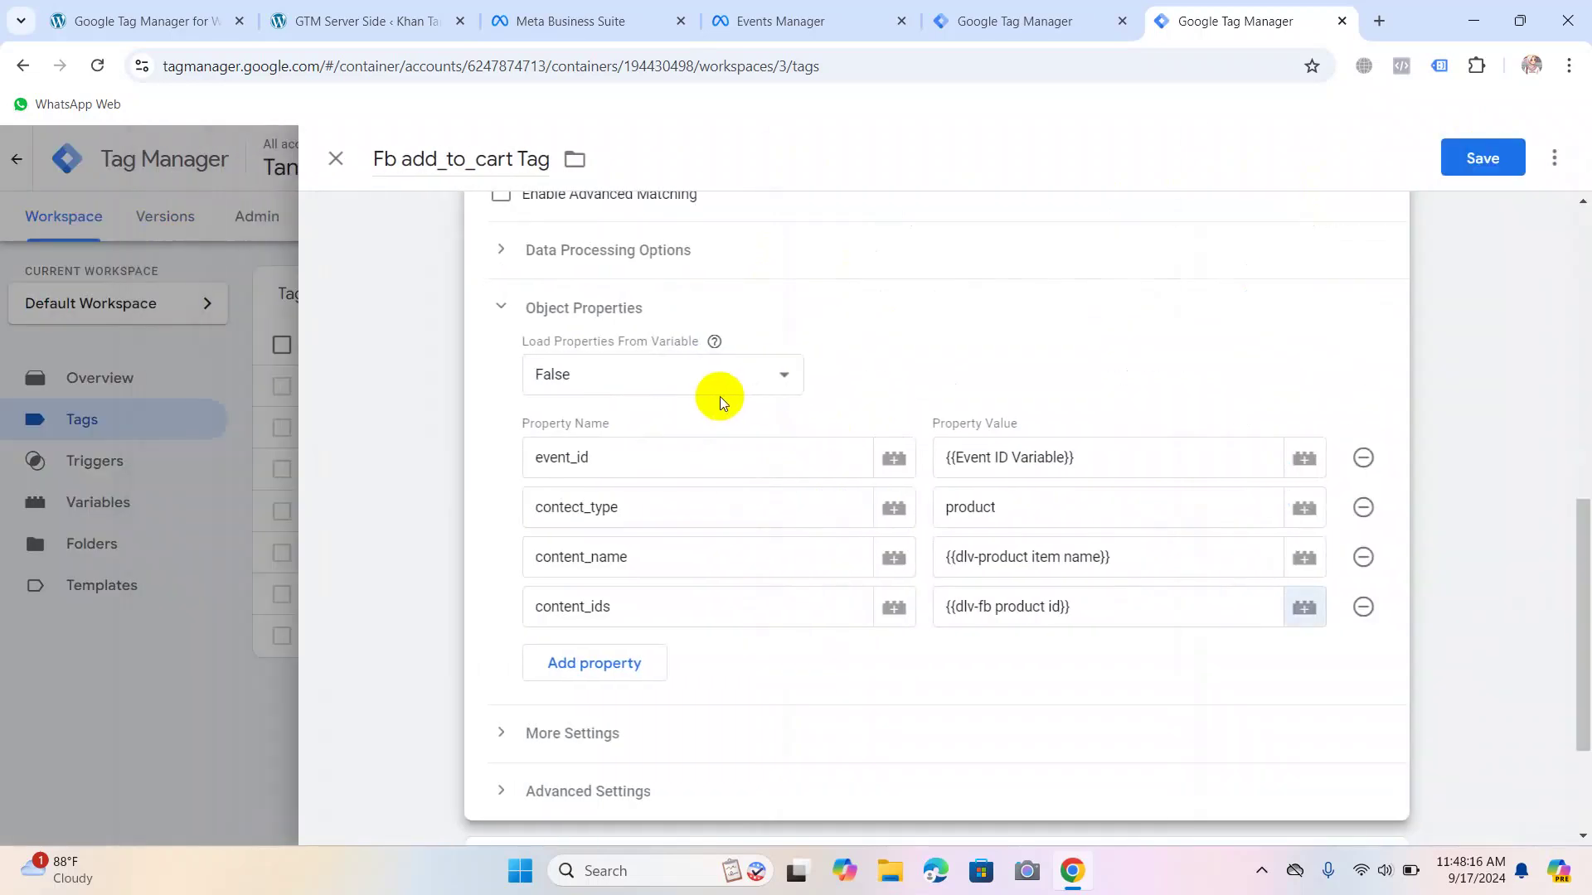
Add a fifth object property named value to the tag.
{"action": "scroll", "coordinate": [640, 620], "scroll_direction": "down", "scroll_amount": 3}
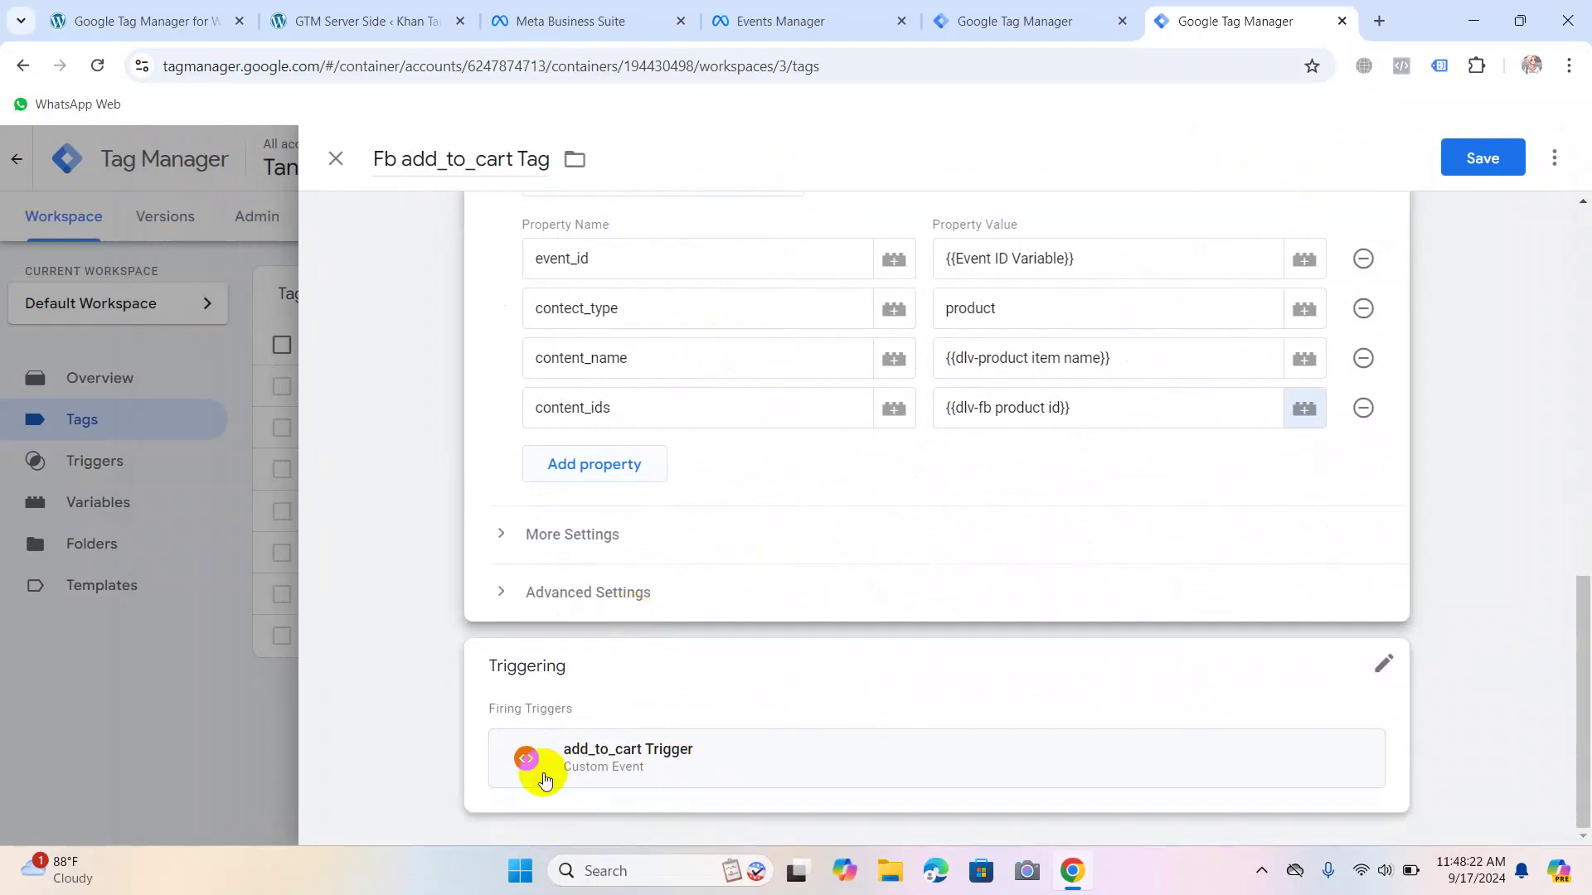
{"action": "left_click", "coordinate": [631, 461]}
{"action": "left_click", "coordinate": [611, 452]}
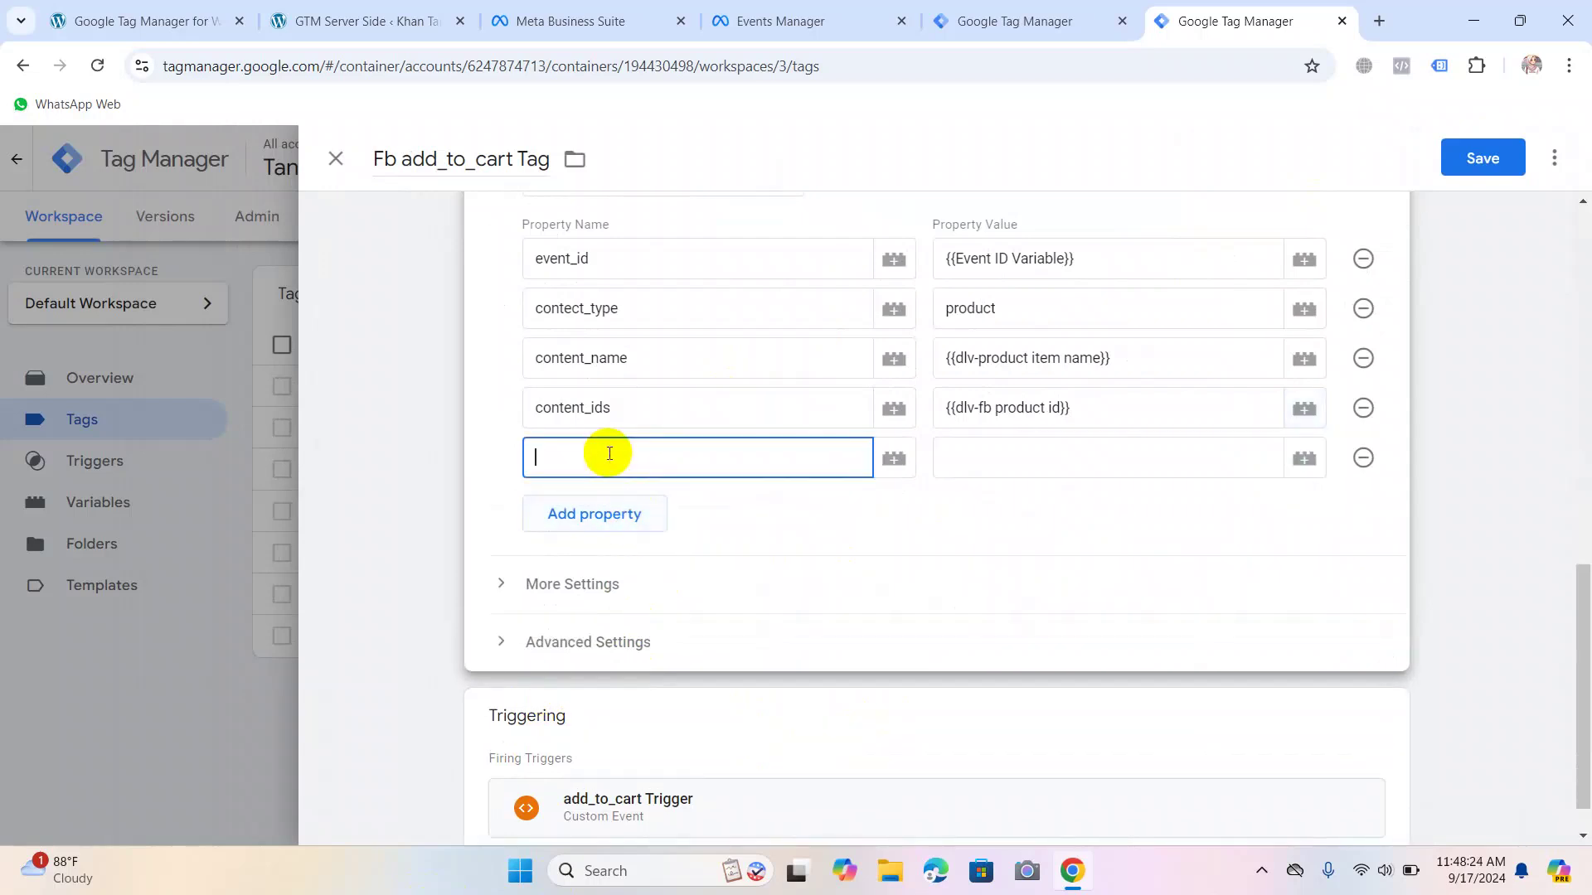
{"action": "type", "text": "value"}
Start a new variable for the value property's value and open its name for editing.
{"action": "left_click", "coordinate": [1053, 448]}
{"action": "left_click", "coordinate": [1304, 457]}
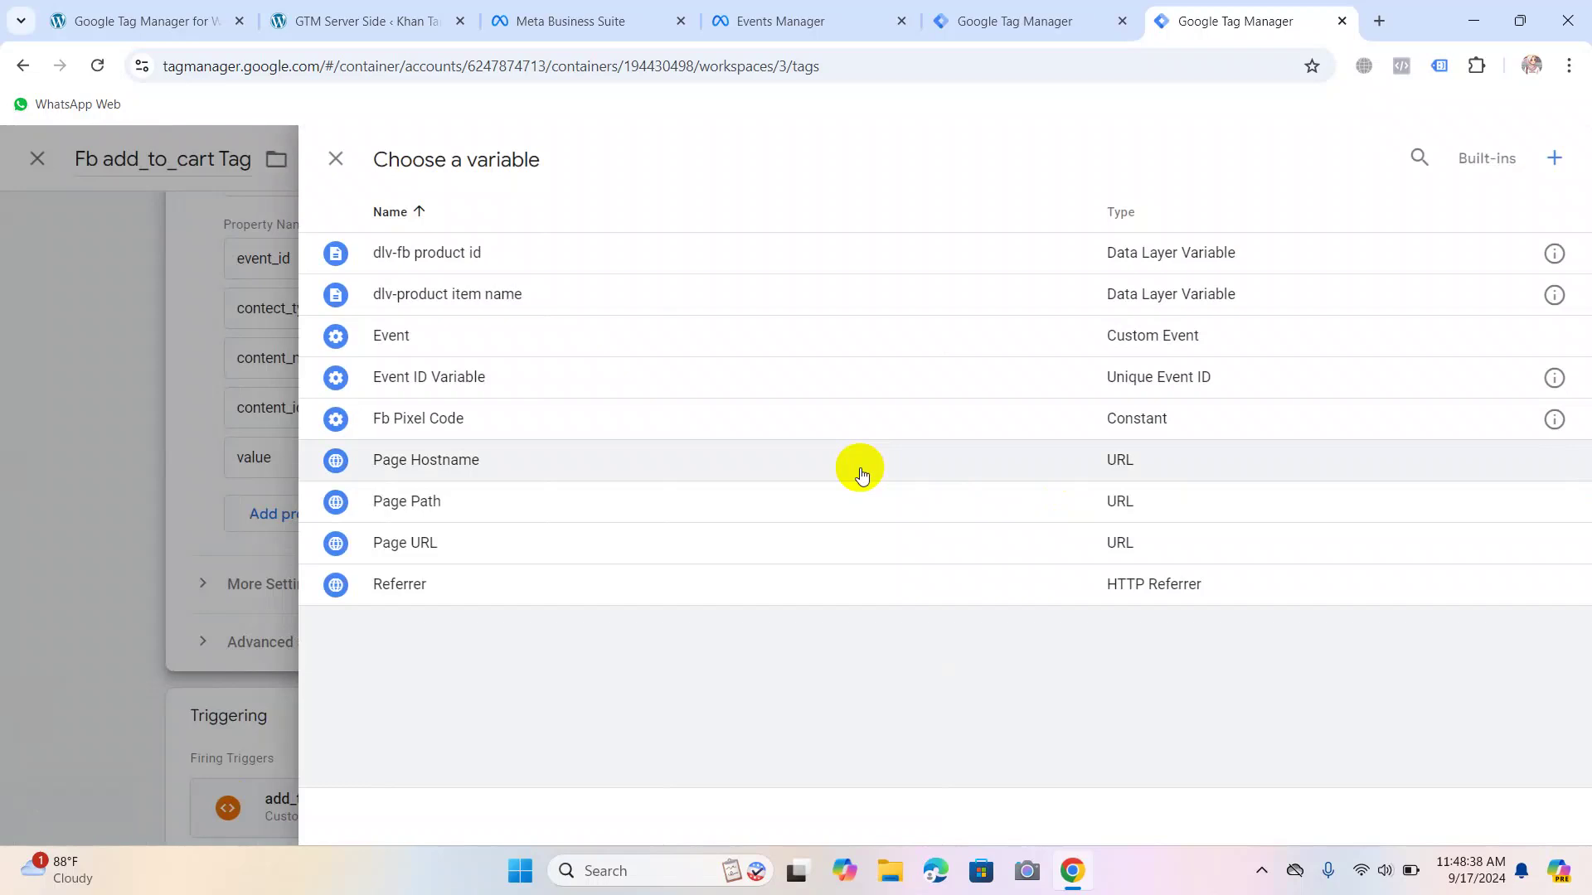
{"action": "left_click", "coordinate": [1543, 166]}
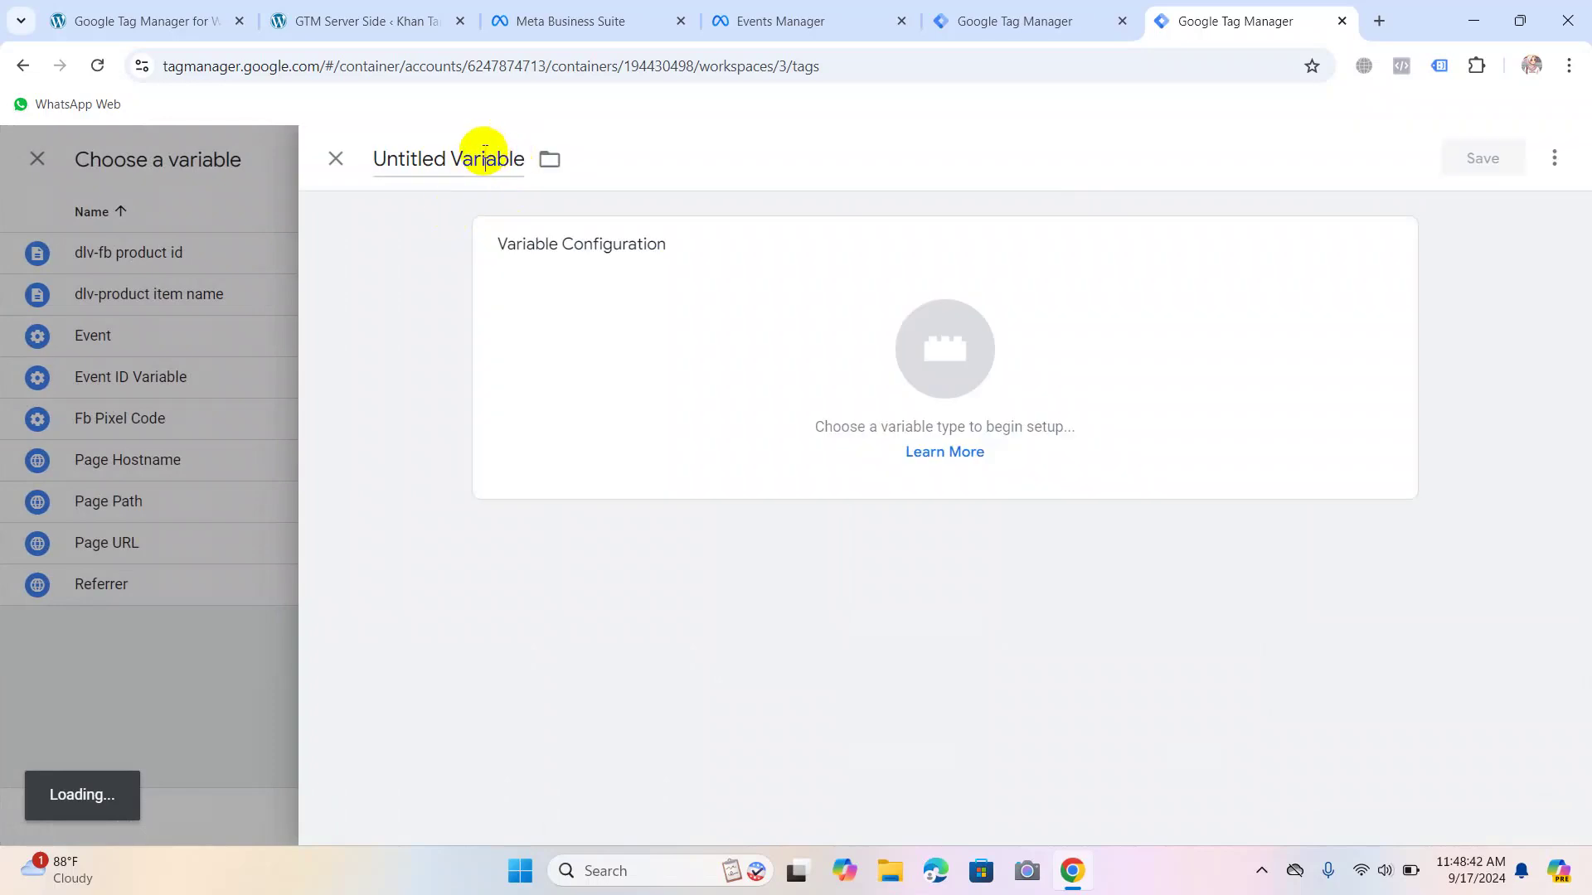
{"action": "left_click", "coordinate": [500, 162]}
{"action": "type", "text": "Adlv"}
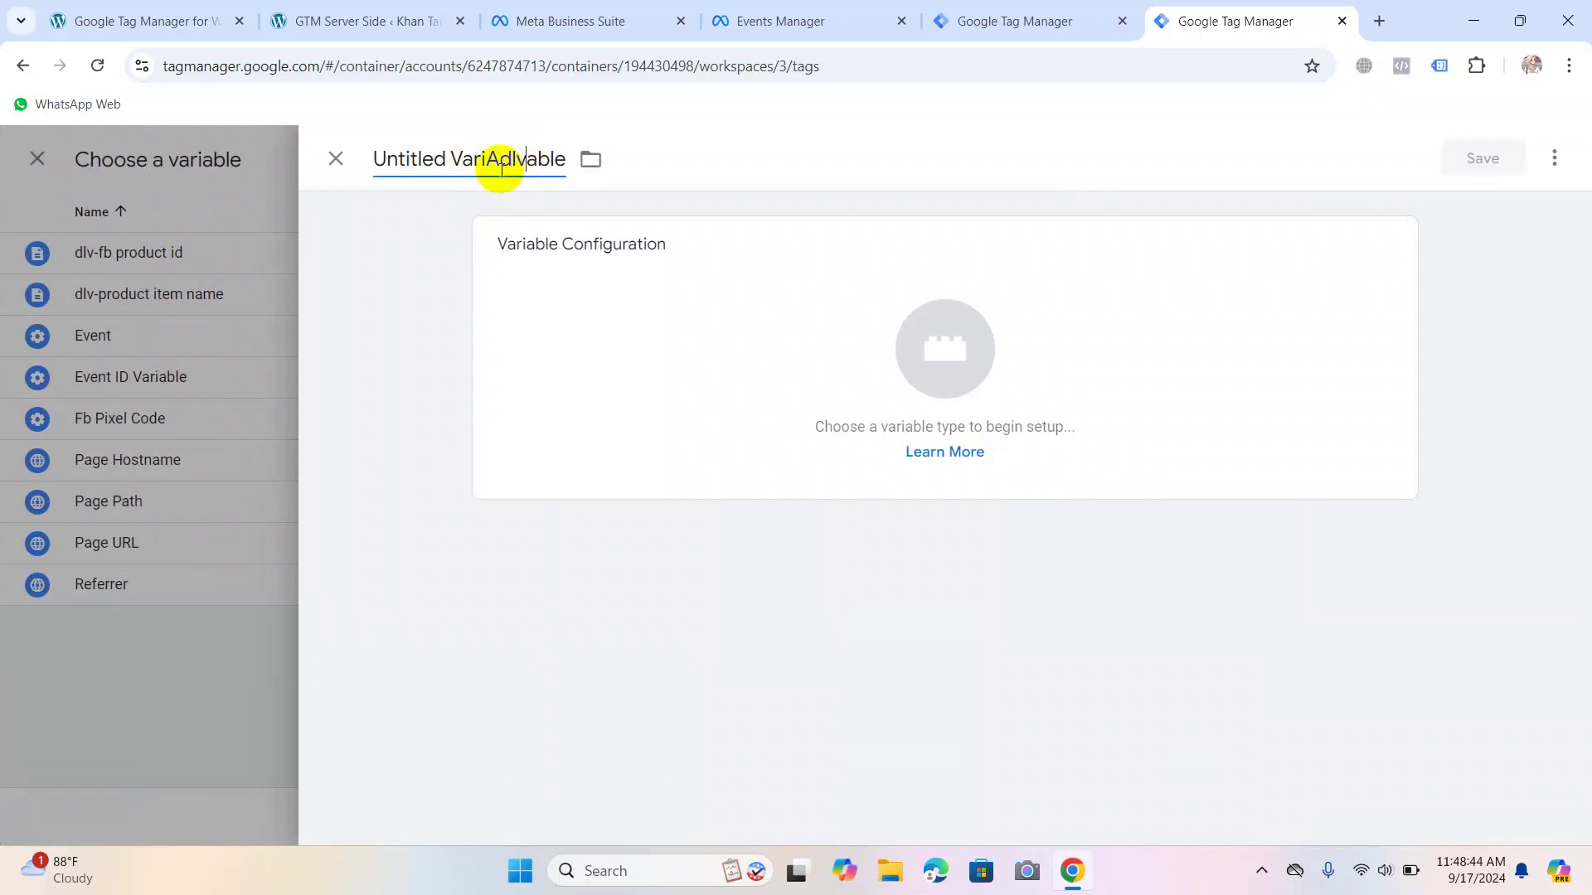
{"action": "type", "text": "-"}
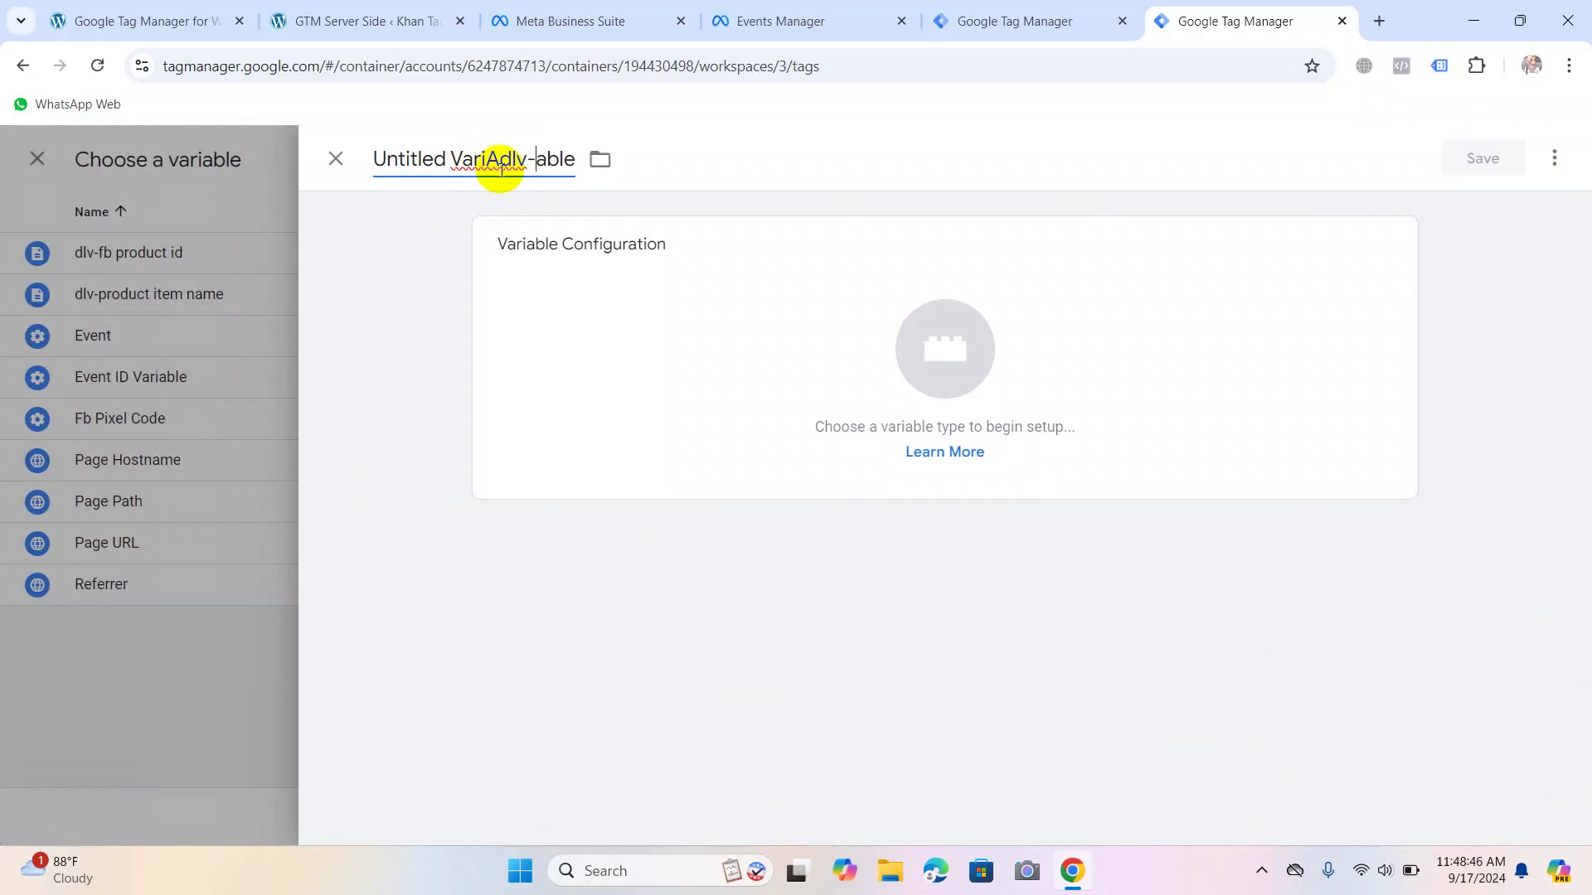
{"action": "type", "text": "fb"}
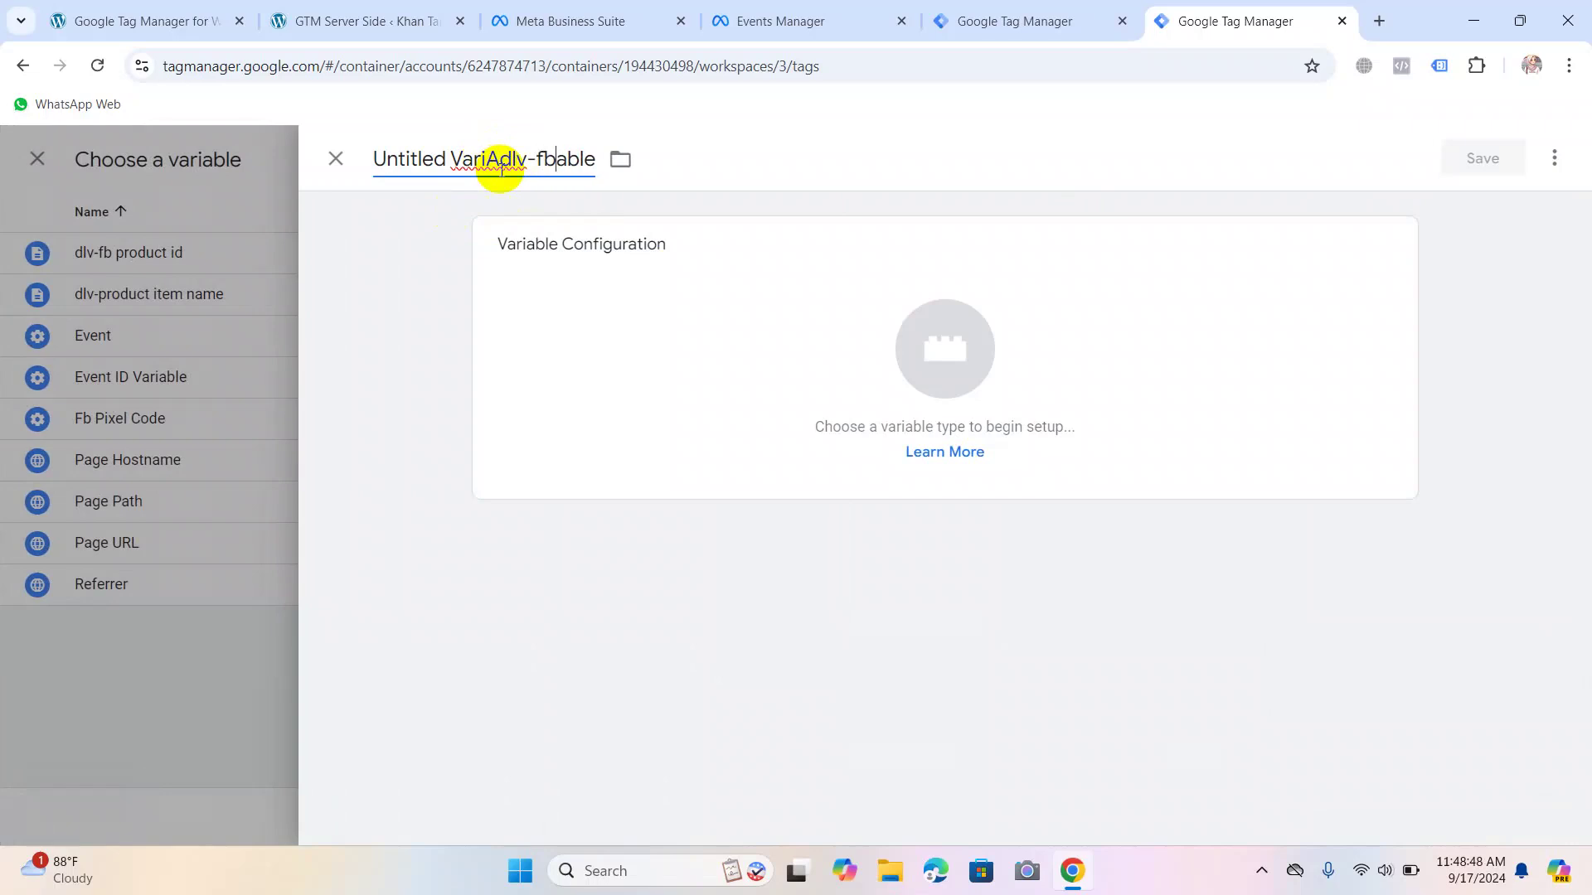
Replace the untitled variable's whole name with "dlv-fb purchase value".
{"action": "key", "text": "ctrl+a"}
{"action": "type", "text": "dlv-fb"}
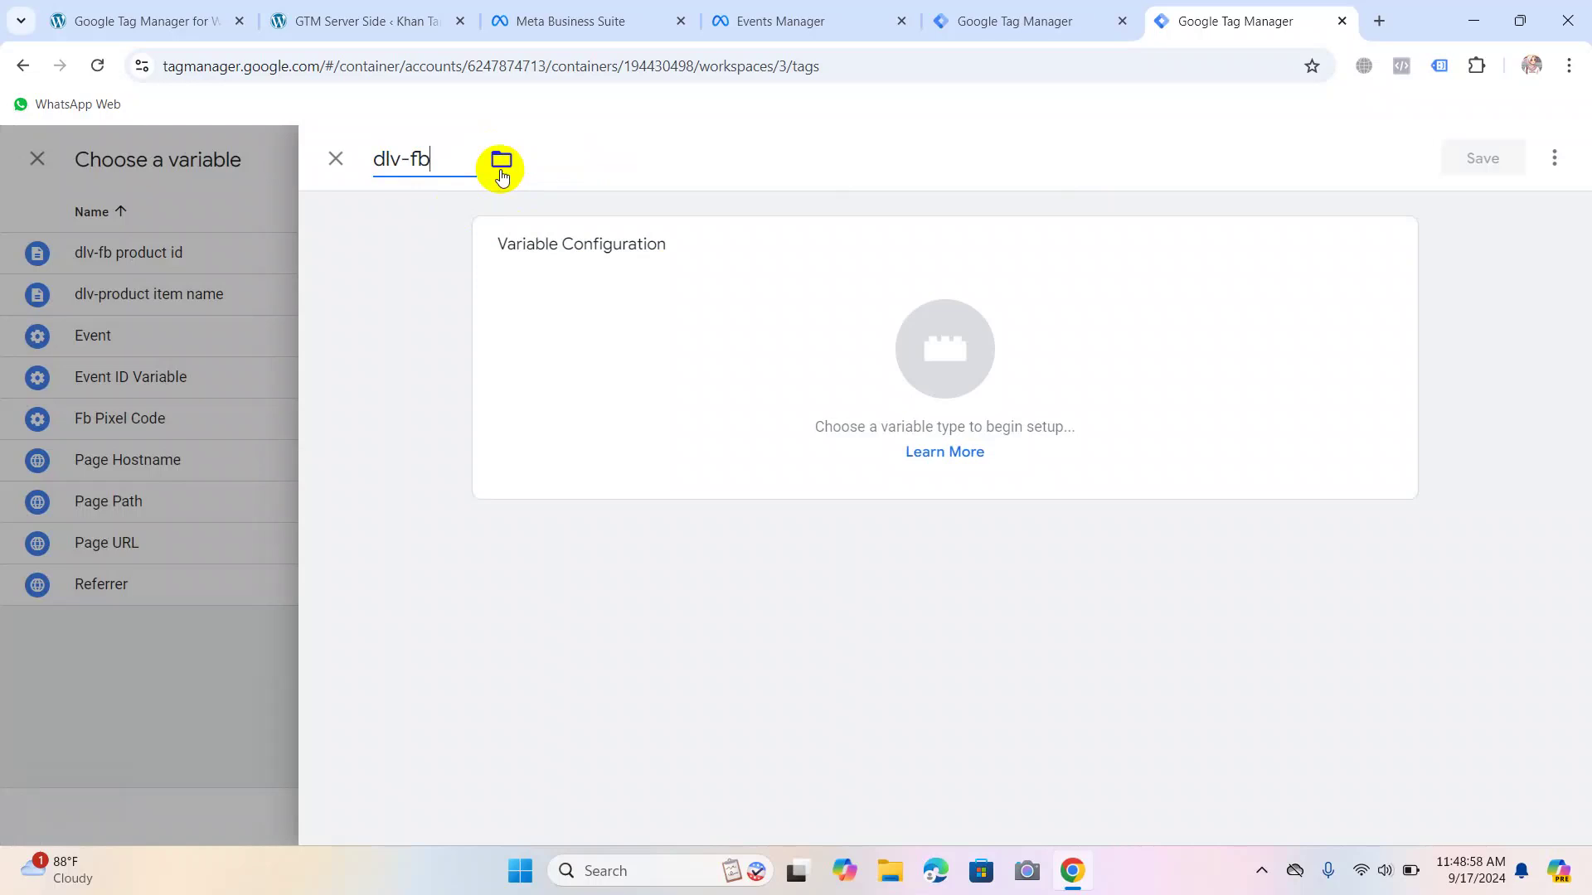
{"action": "type", "text": "purchase value"}
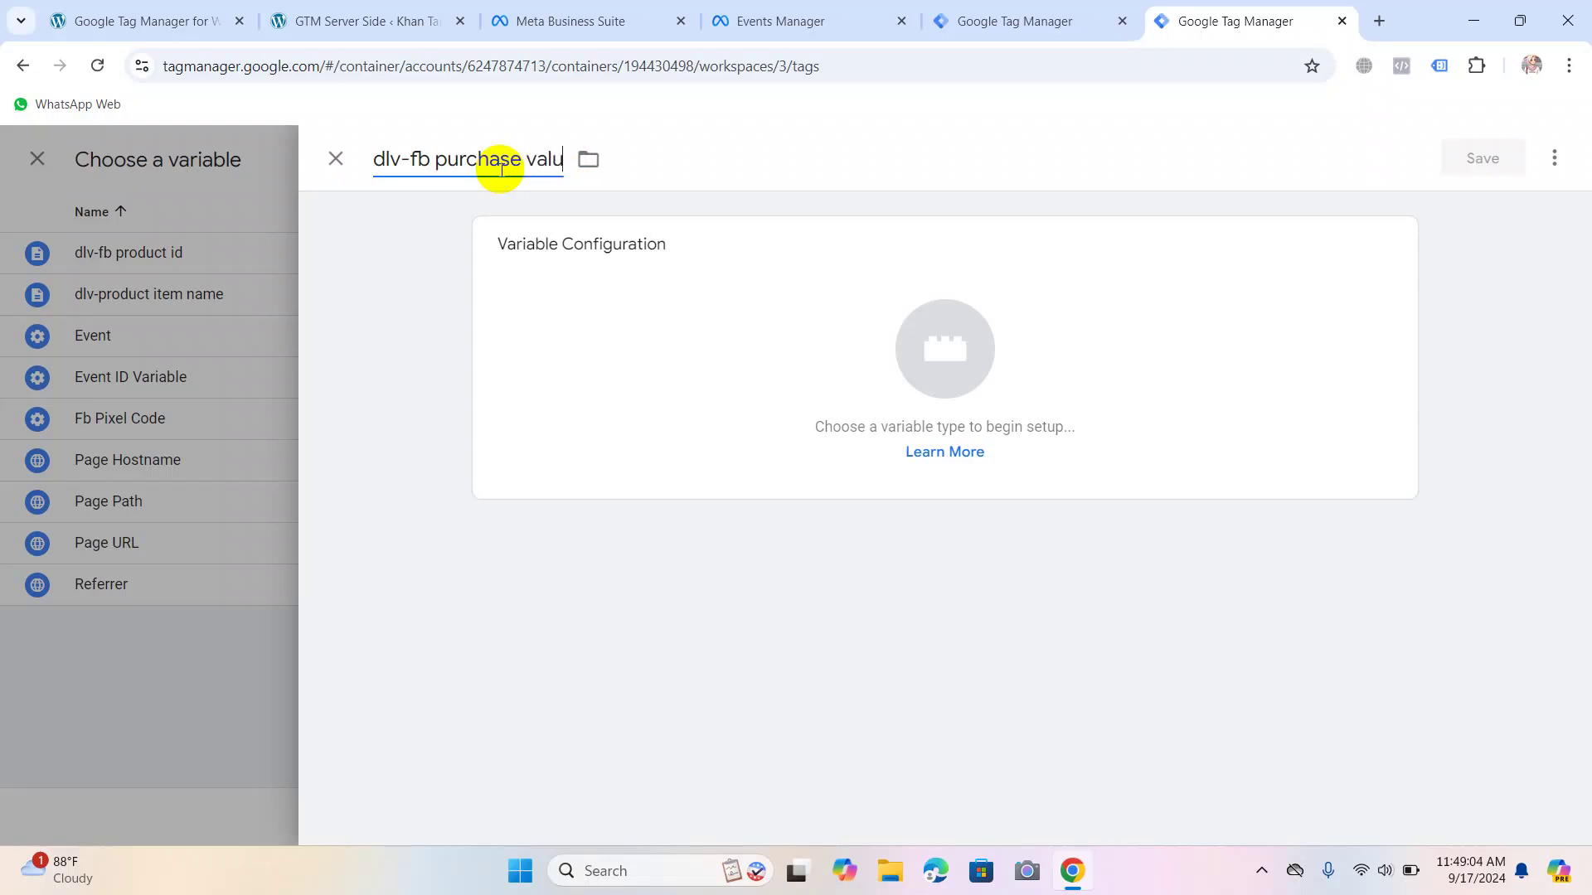
Search the variable types for "dat" and make the dlv-fb purchase value variable a Data Layer Variable.
{"action": "left_click", "coordinate": [651, 302]}
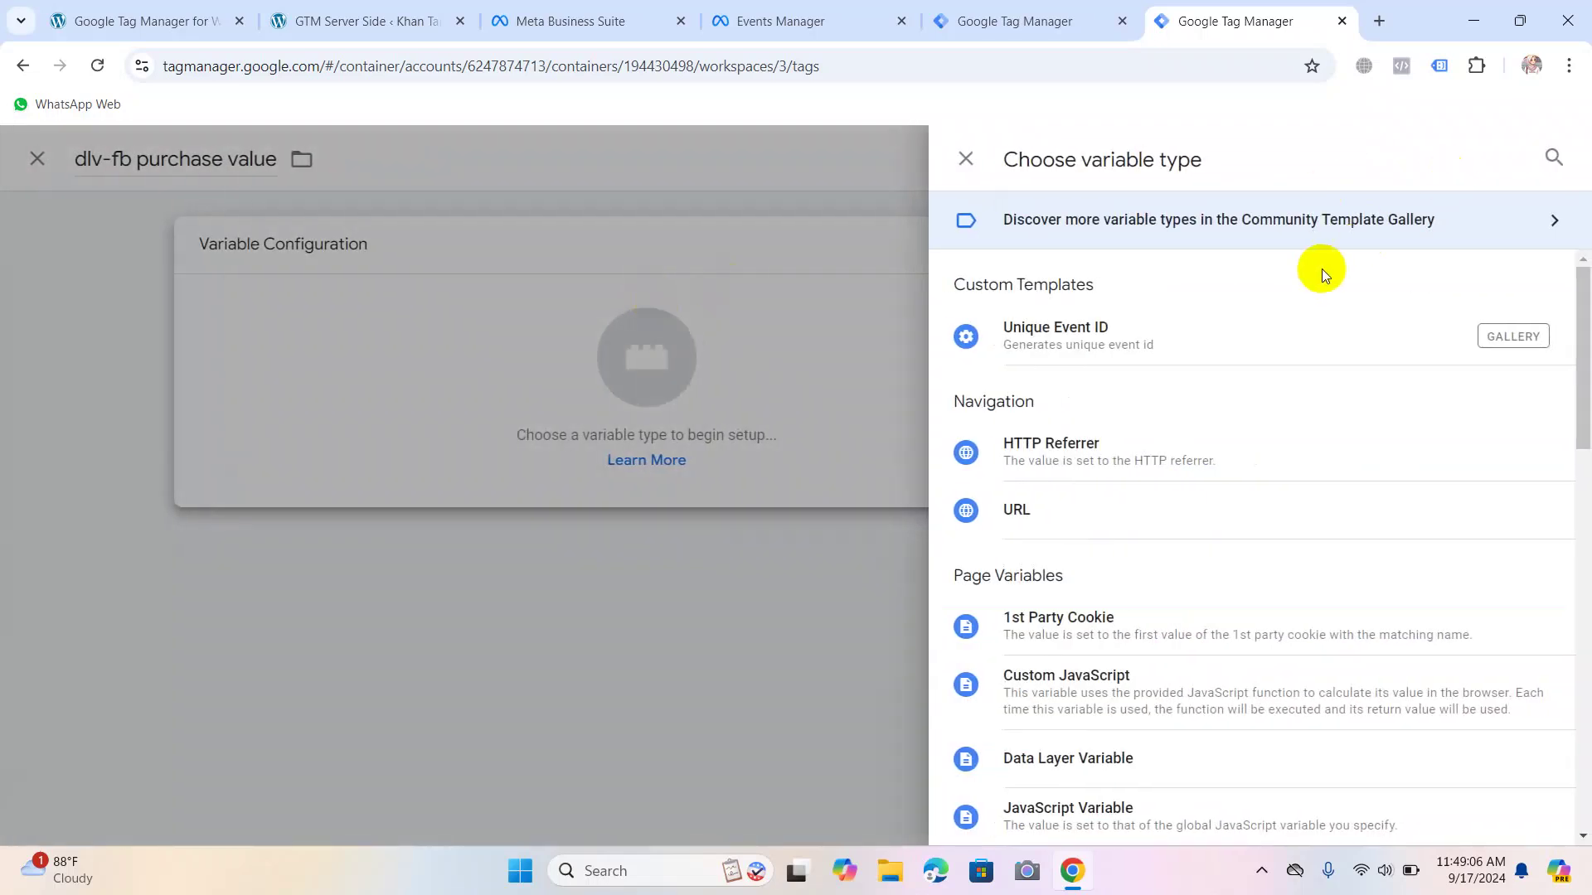
{"action": "left_click", "coordinate": [1552, 159]}
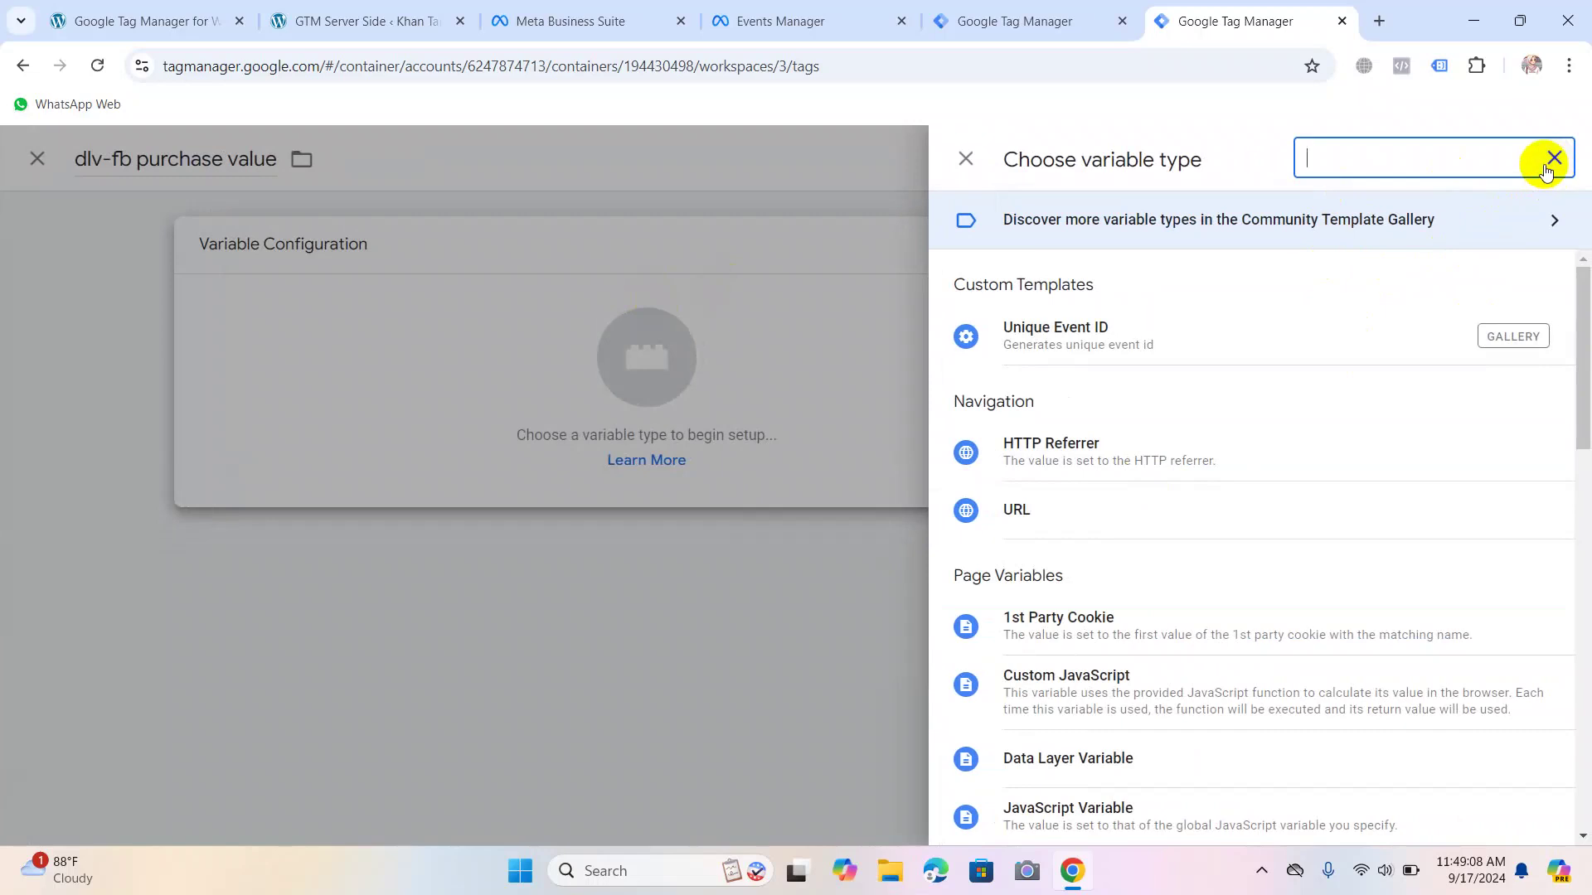
{"action": "type", "text": "dat"}
{"action": "left_click", "coordinate": [1132, 470]}
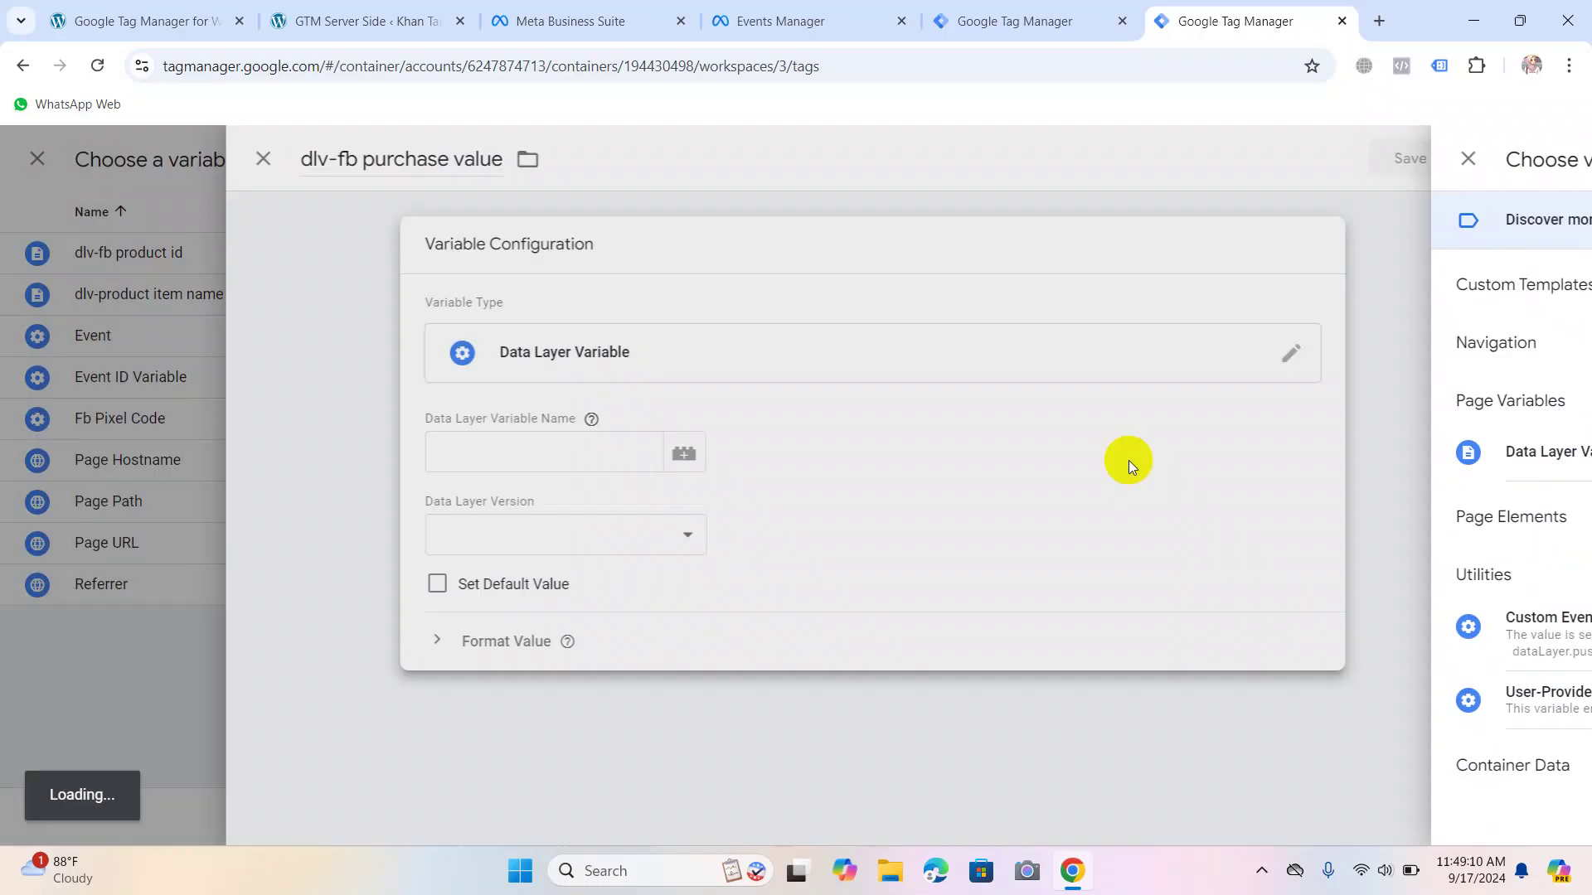
Set the Data Layer Variable Name to ecommerce.value and save the variable as the value of the value property.
{"action": "left_click", "coordinate": [627, 456]}
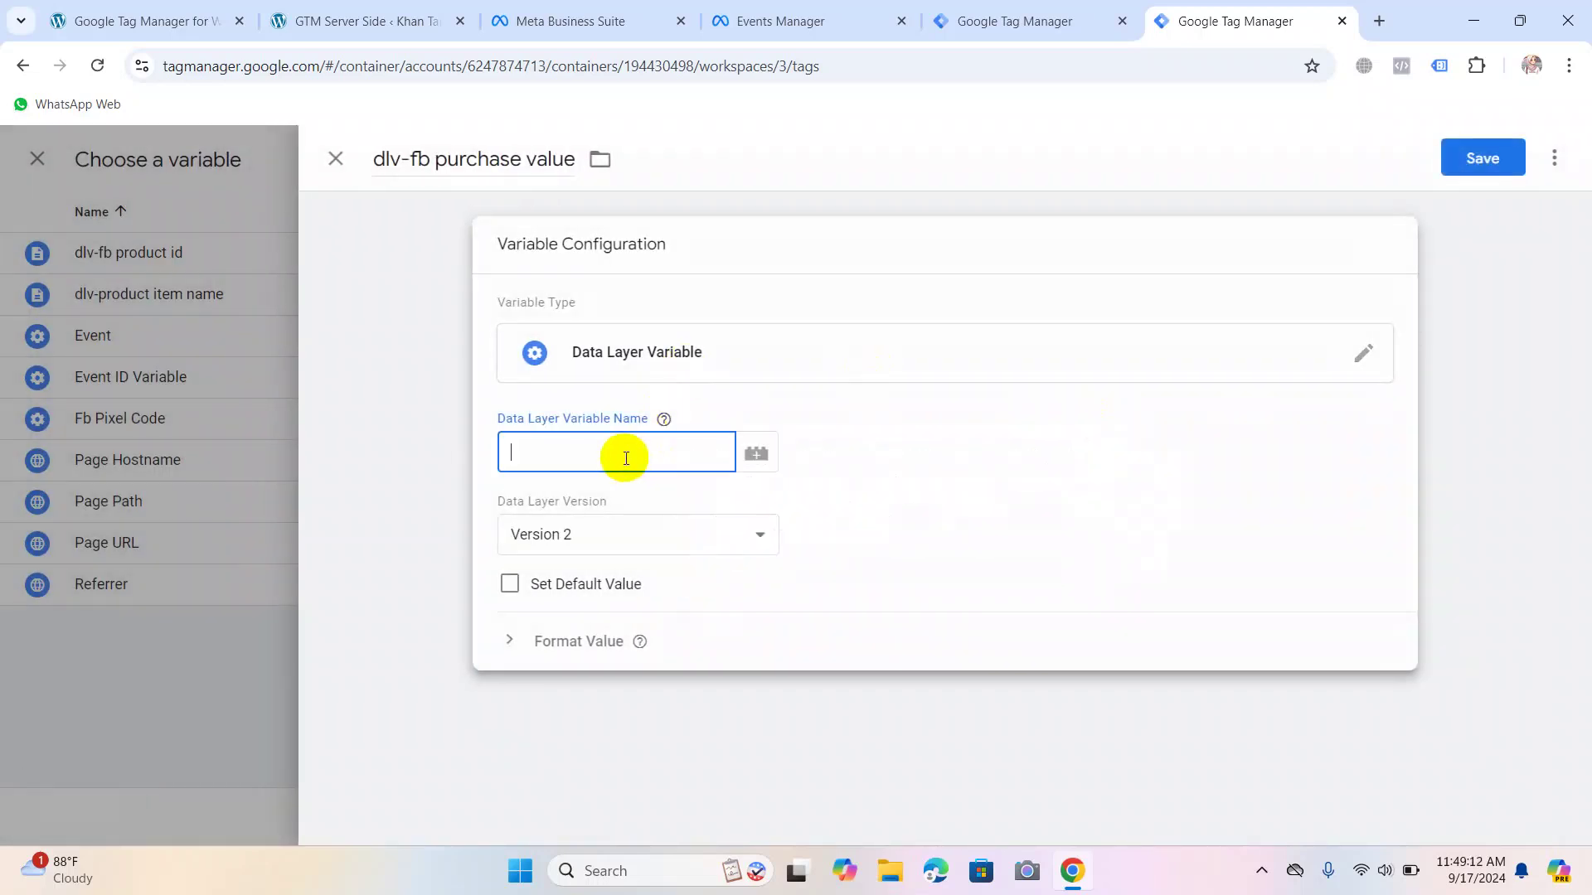
{"action": "type", "text": "ecommerce."}
{"action": "type", "text": "value"}
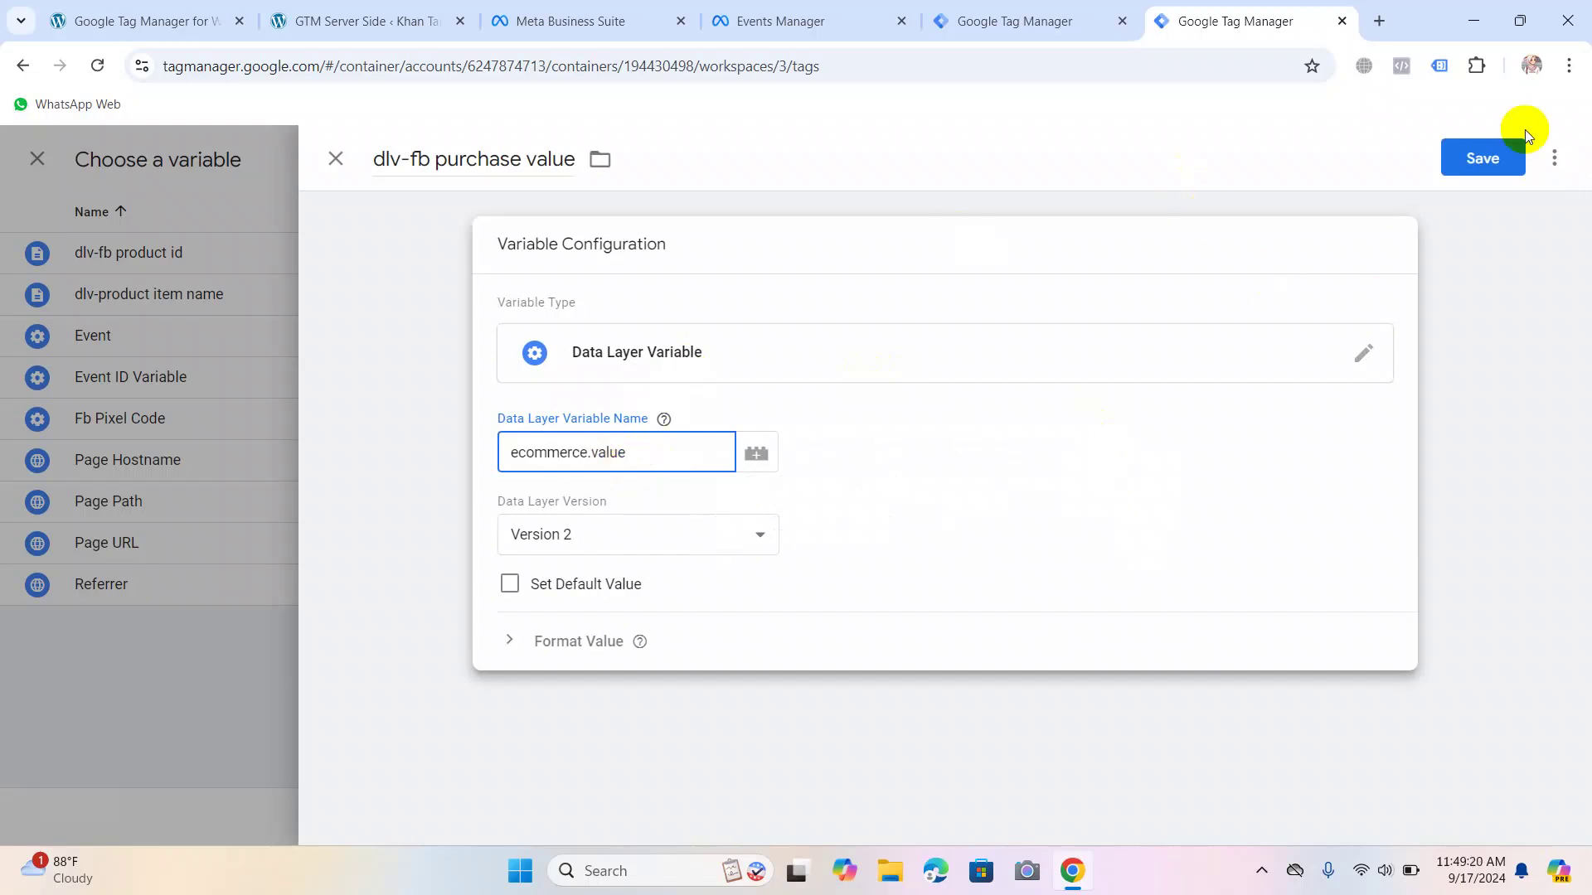
{"action": "left_click", "coordinate": [1478, 154]}
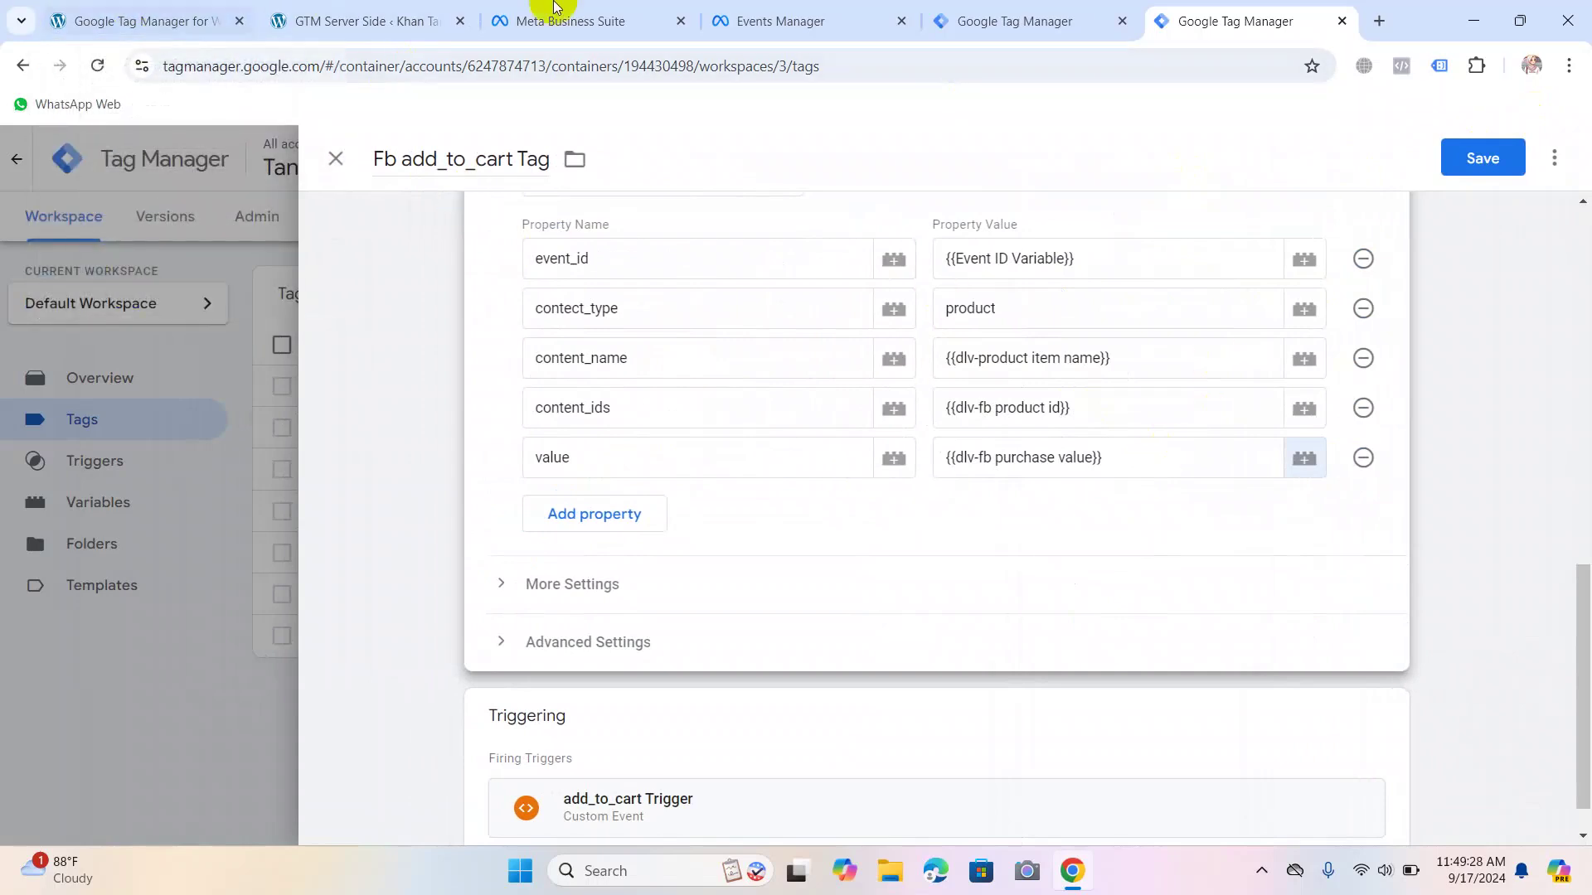
Add a sixth object property named currency to the tag.
{"action": "left_click", "coordinate": [596, 511]}
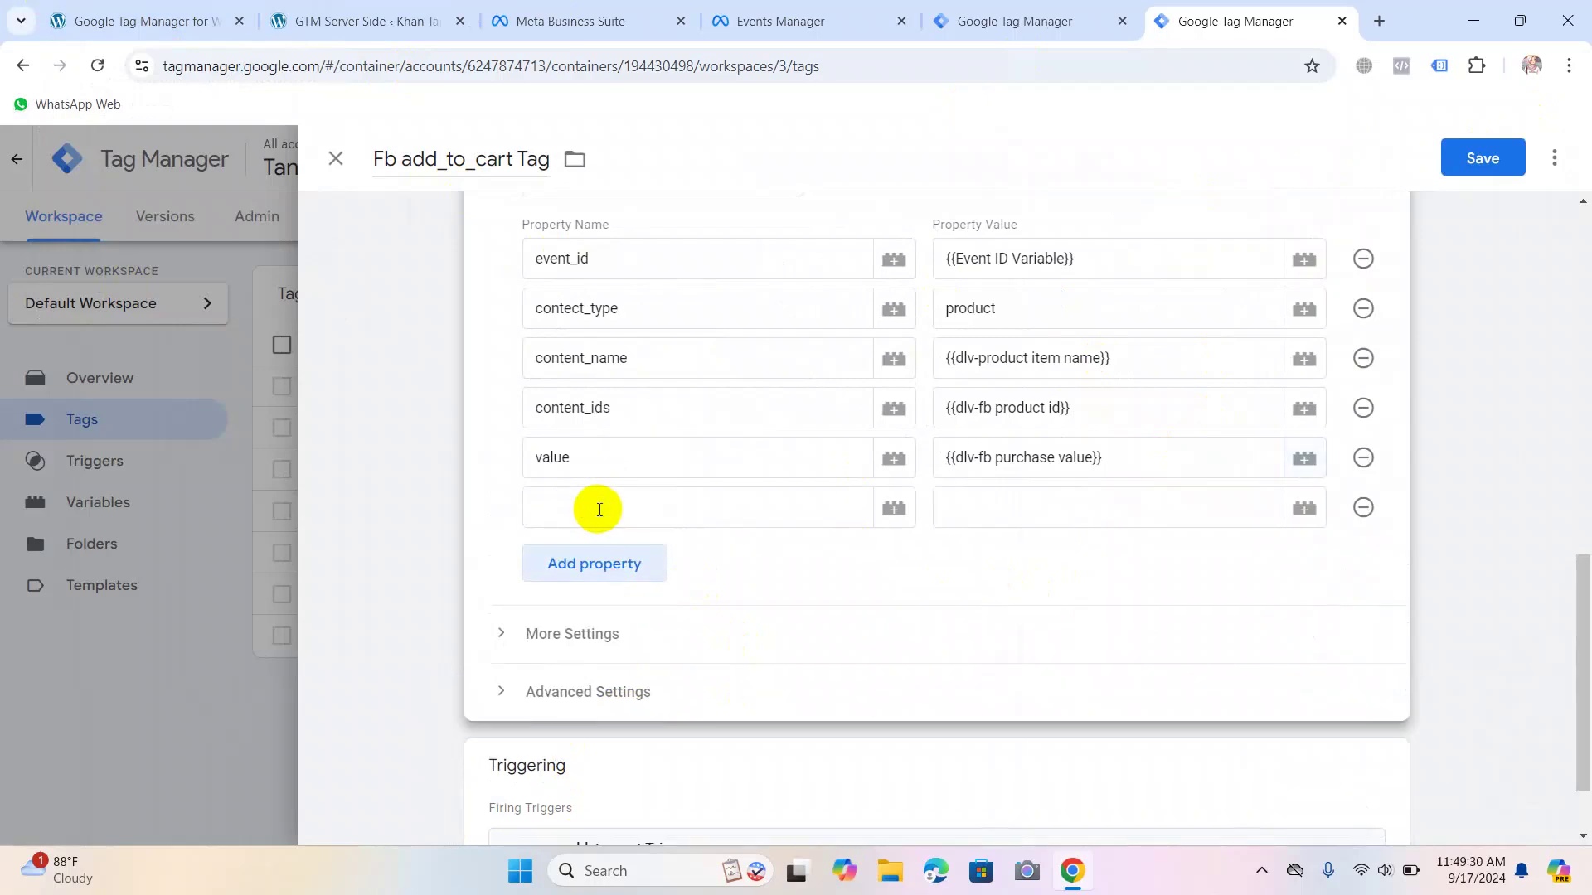
{"action": "left_click", "coordinate": [606, 498]}
{"action": "type", "text": "c"}
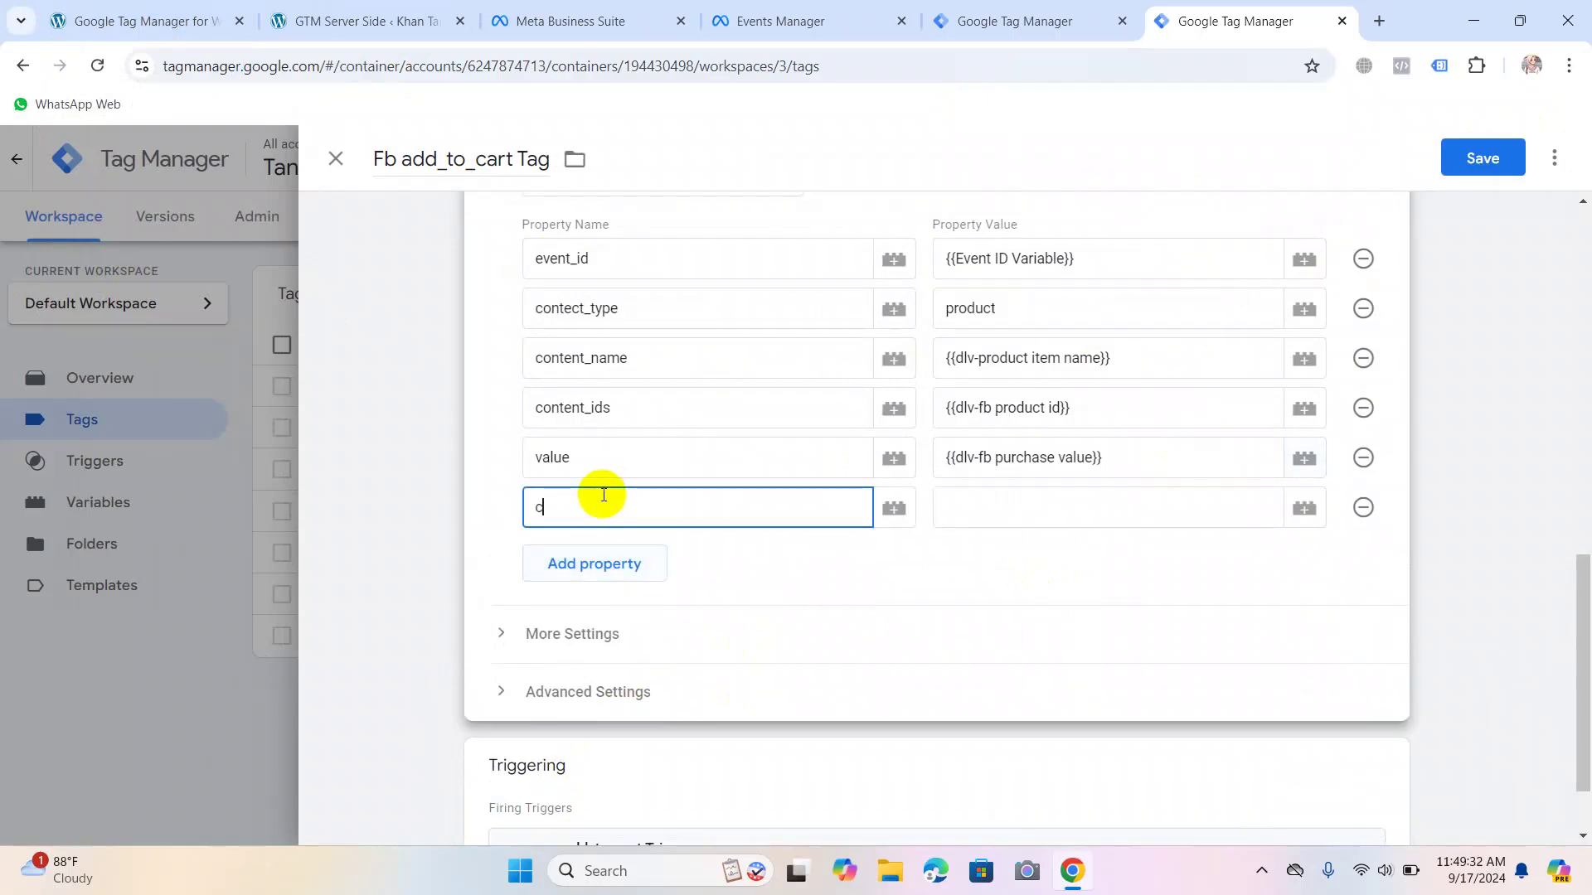
{"action": "type", "text": "urrency"}
Start a new variable for the currency property's value and name it "dlv-fb currency".
{"action": "left_click", "coordinate": [1023, 518]}
{"action": "left_click", "coordinate": [1304, 507]}
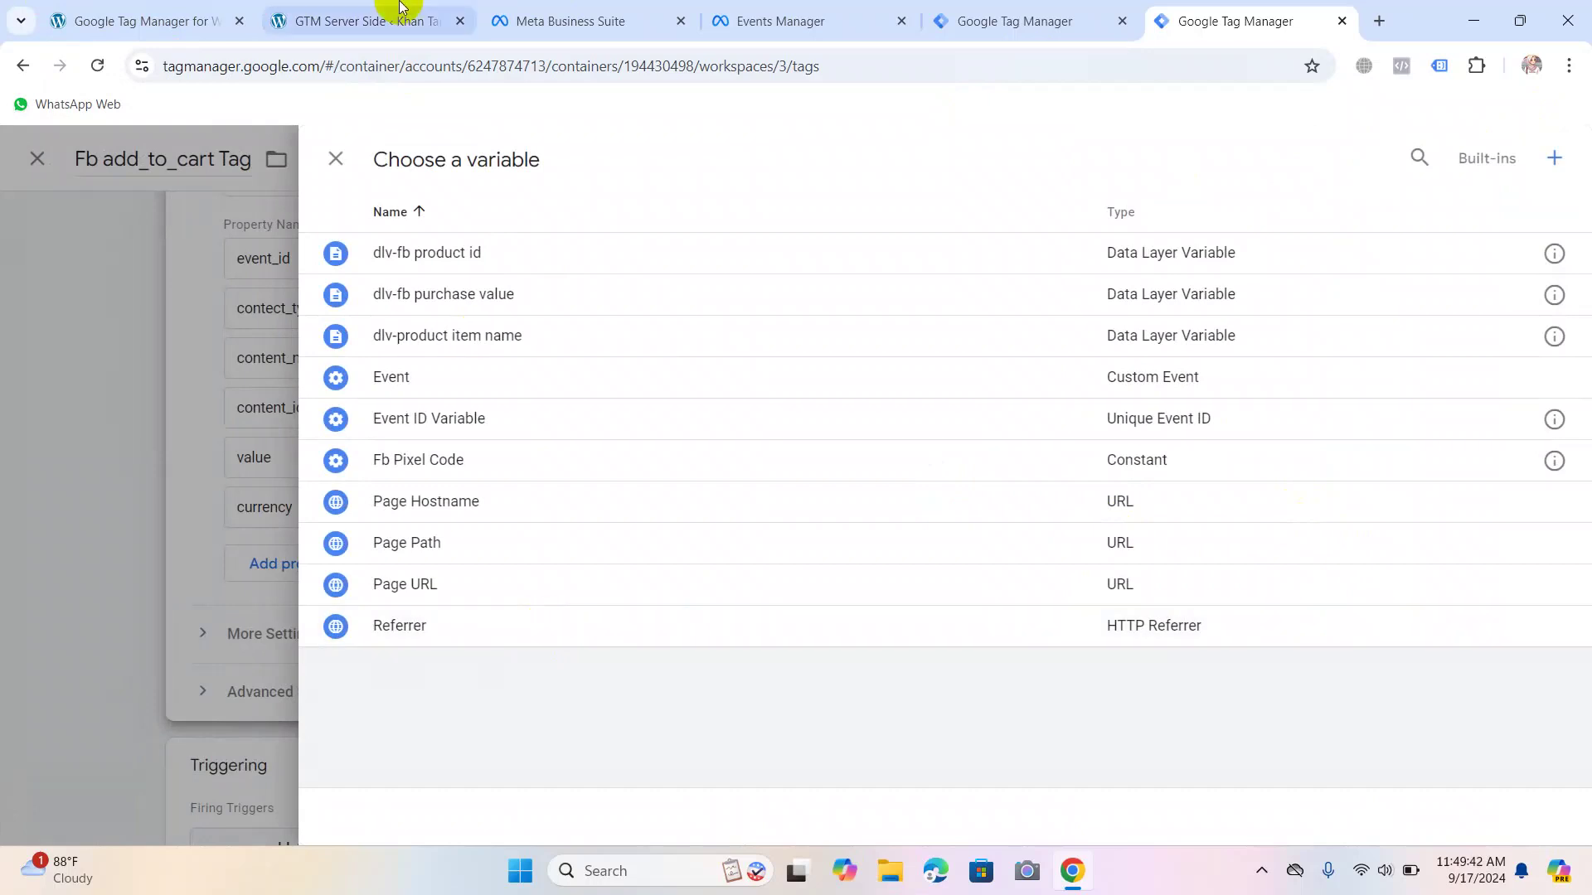
{"action": "left_click", "coordinate": [1553, 158]}
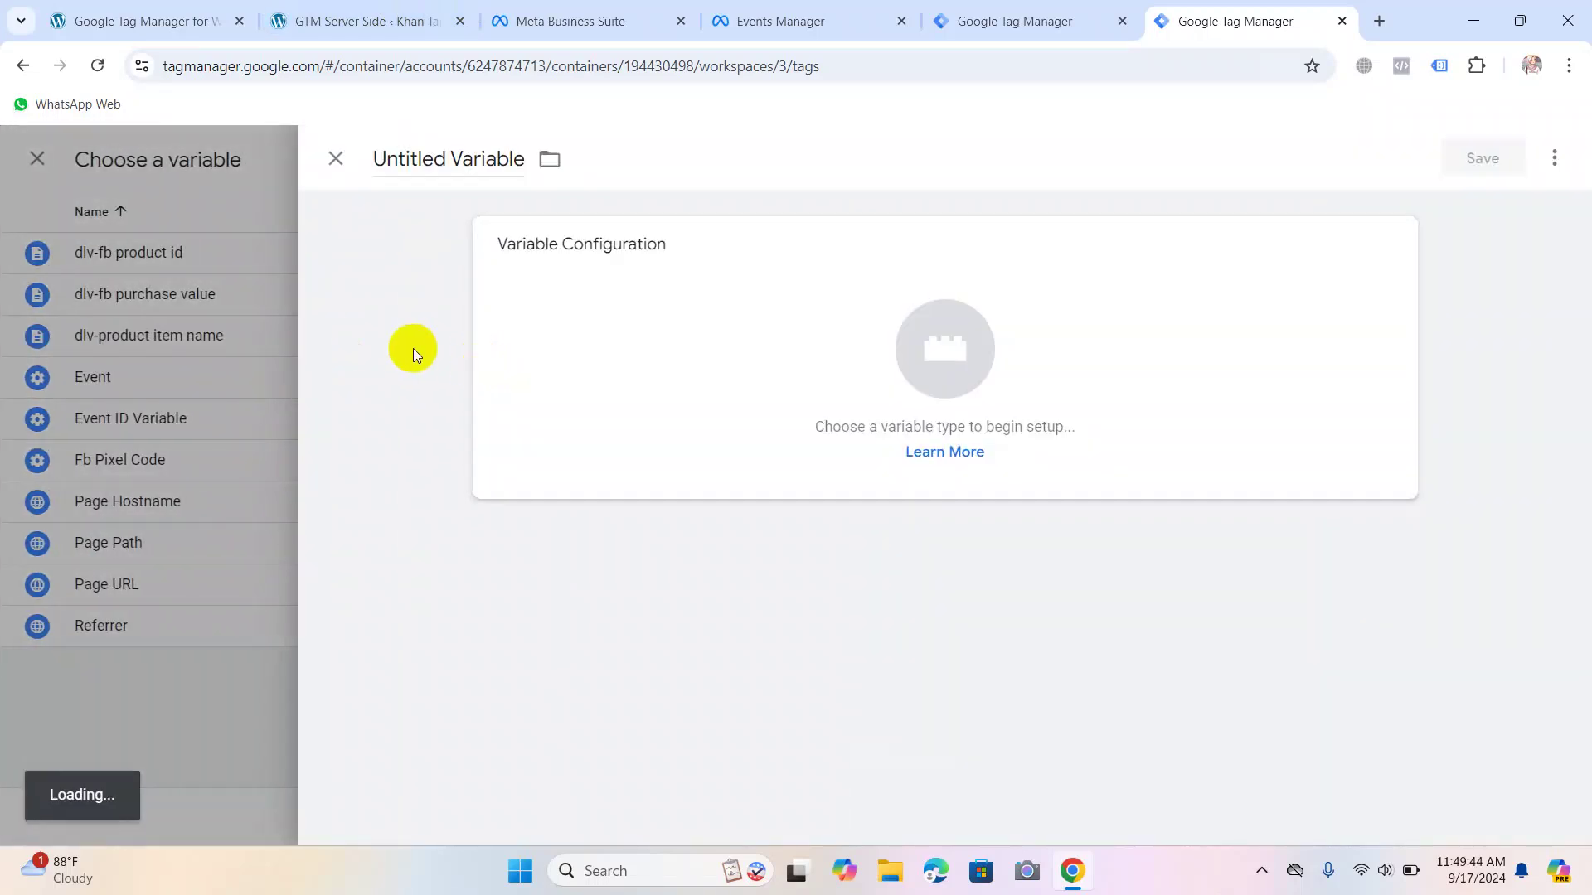
{"action": "left_click", "coordinate": [503, 160]}
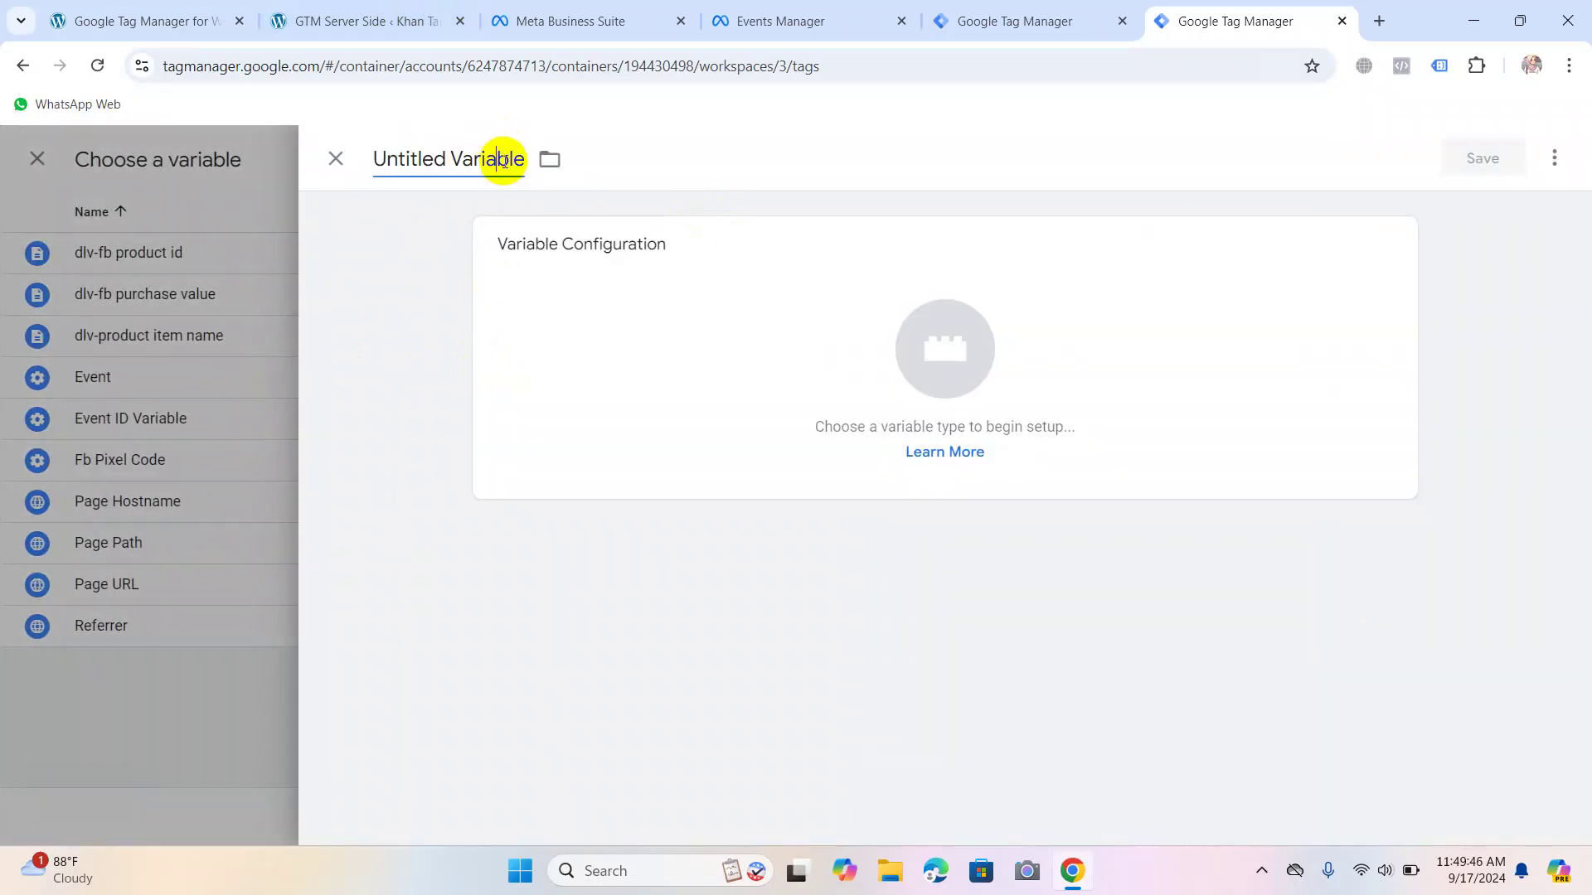
{"action": "key", "text": "ctrl+a"}
{"action": "type", "text": "dlv"}
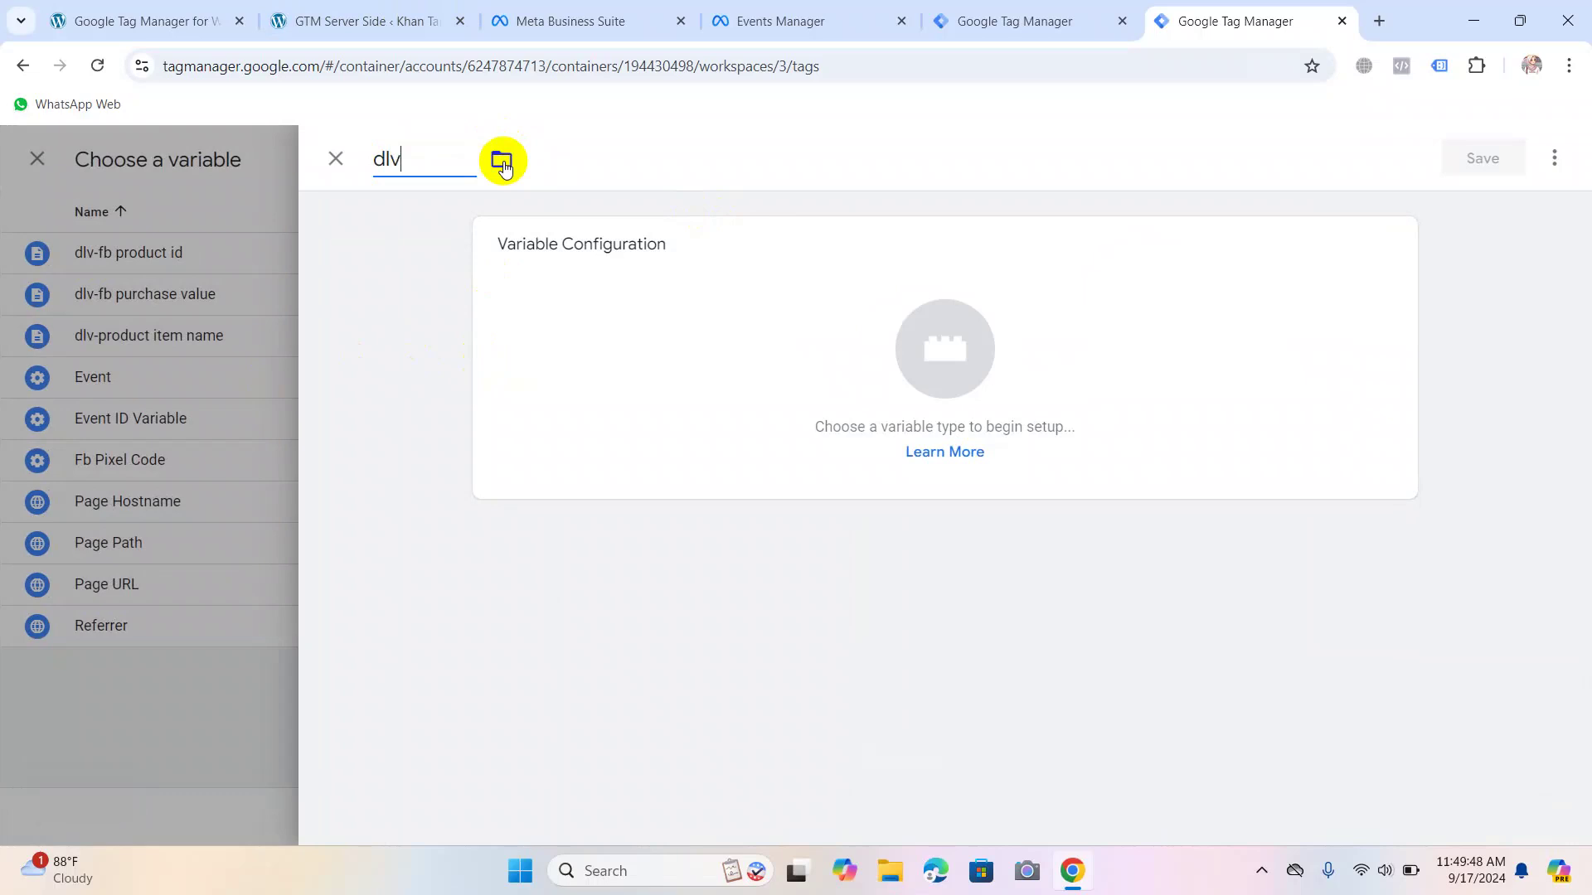
{"action": "type", "text": "-fb currency"}
Search the variable types for "dat" and make the dlv-fb currency variable a Data Layer Variable.
{"action": "left_click", "coordinate": [561, 237]}
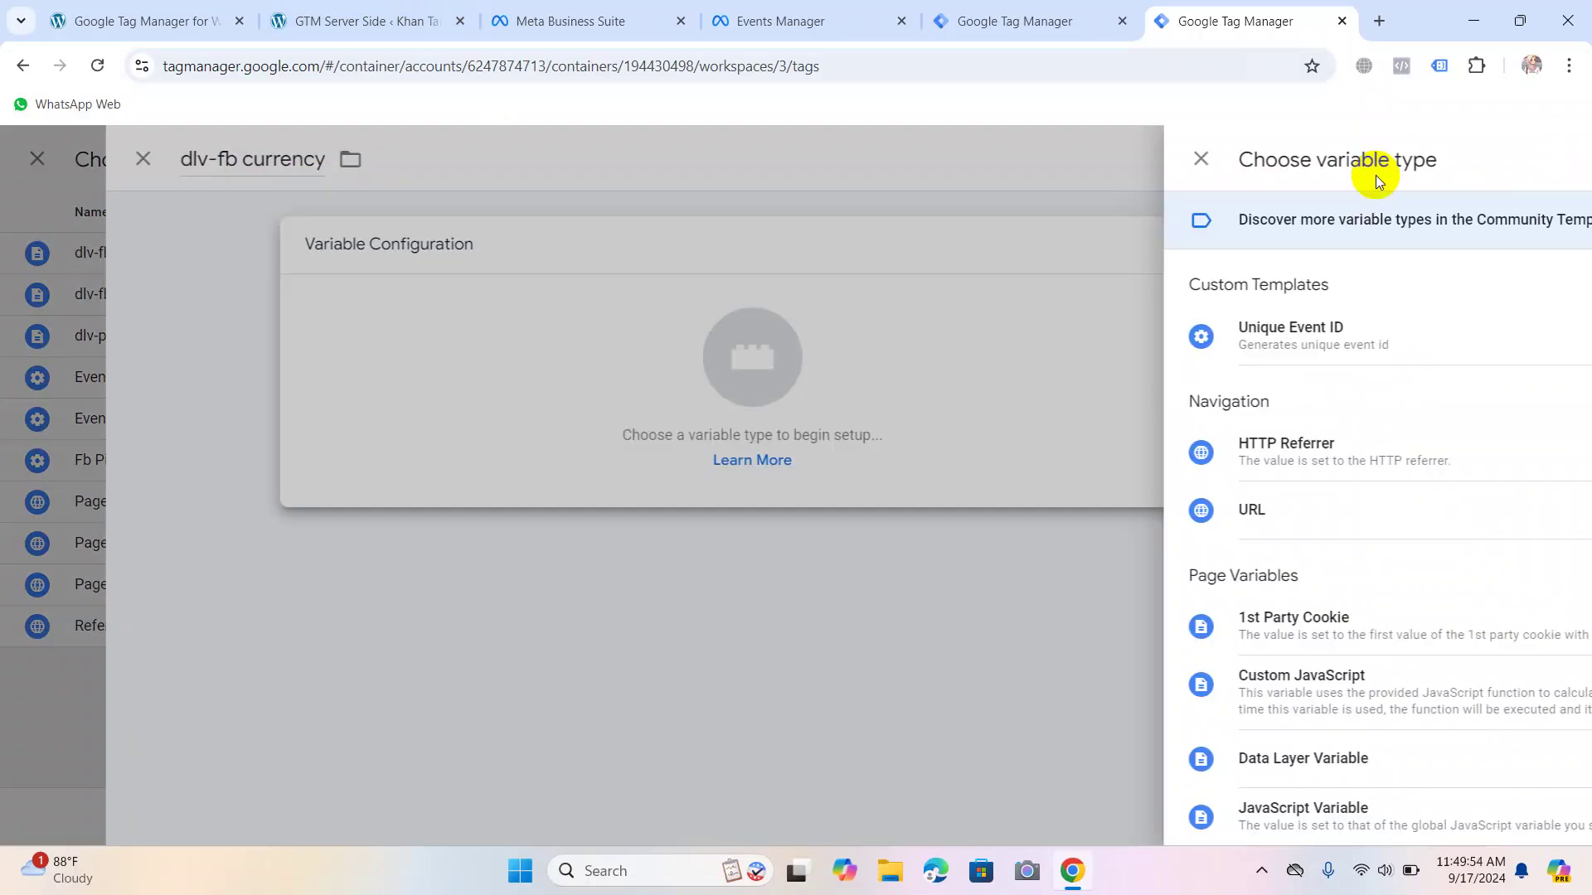
{"action": "left_click", "coordinate": [1550, 157]}
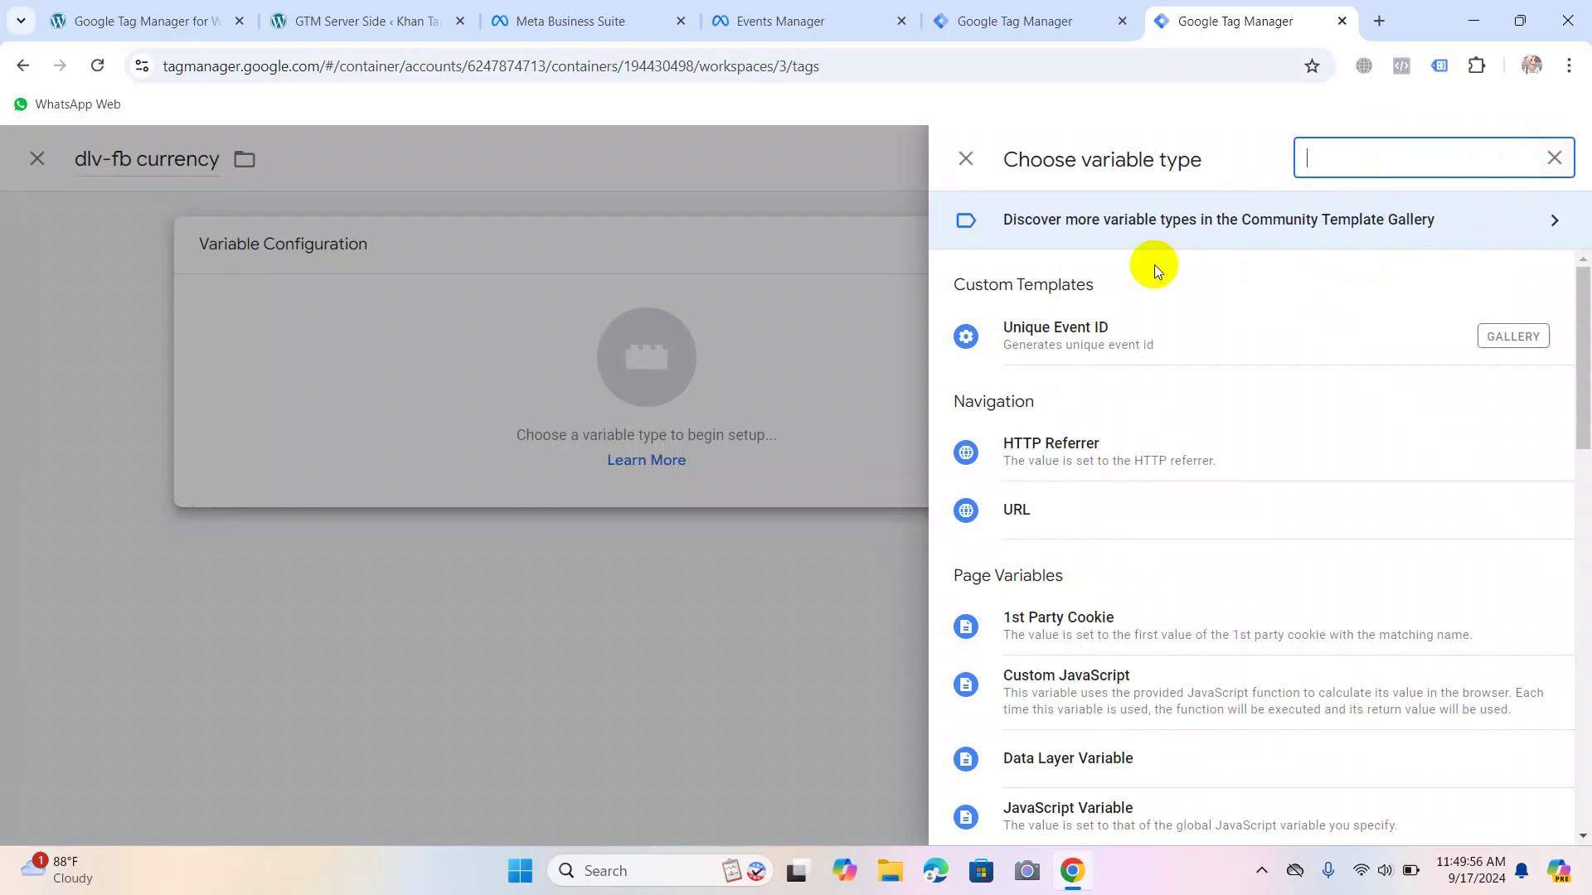
{"action": "type", "text": "dat"}
{"action": "left_click", "coordinate": [1082, 451]}
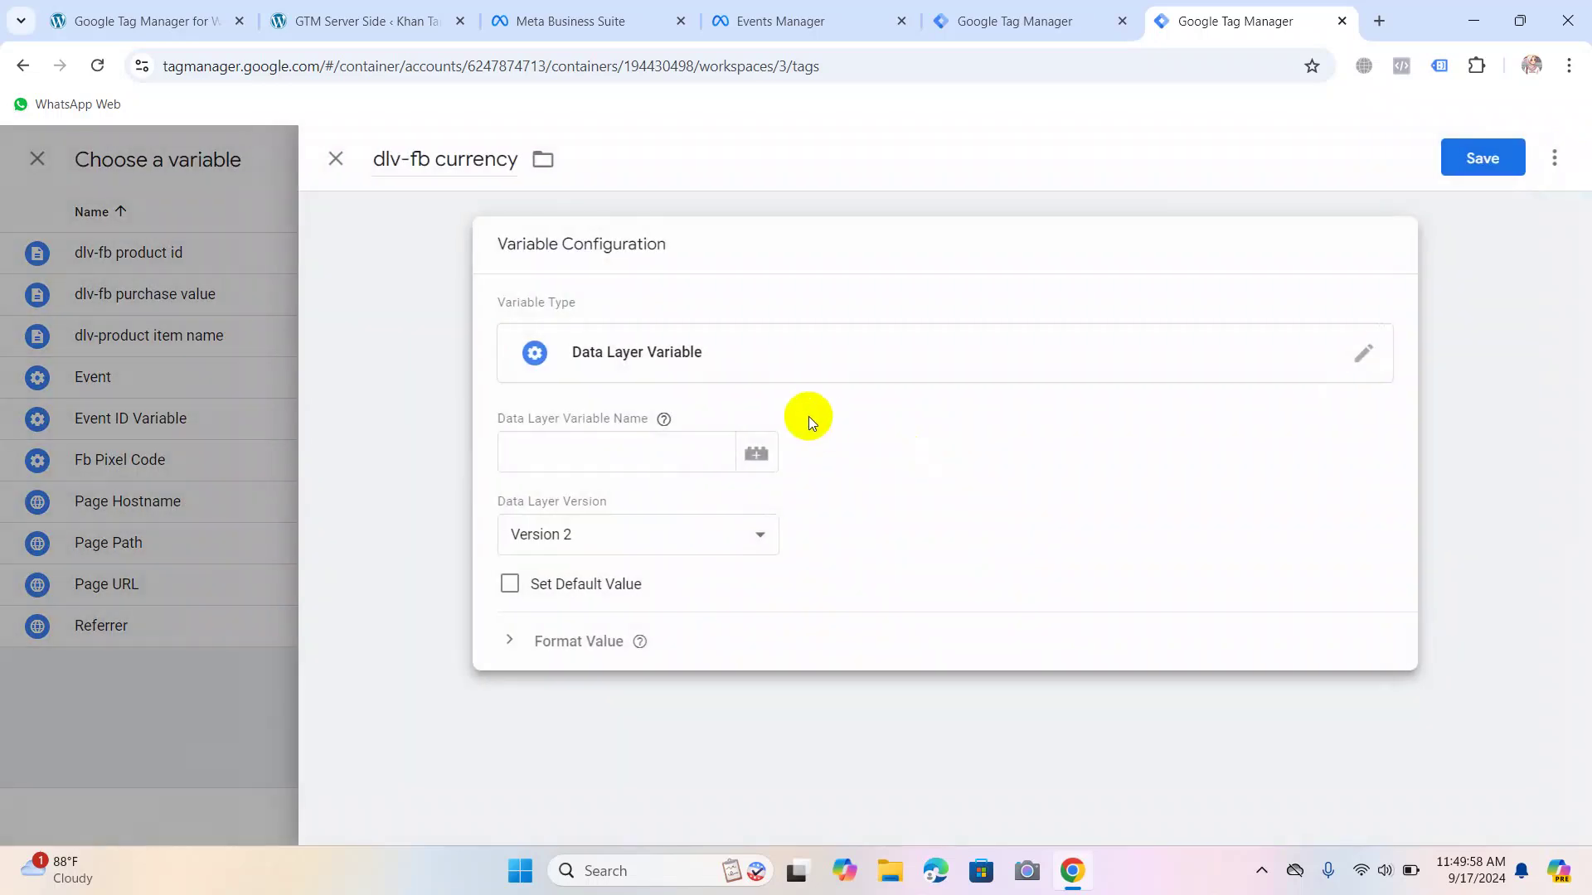
Set the Data Layer Variable Name to ecommerce.currency and save the variable as the value of the currency property.
{"action": "left_click", "coordinate": [595, 466]}
{"action": "type", "text": "ecommerce"}
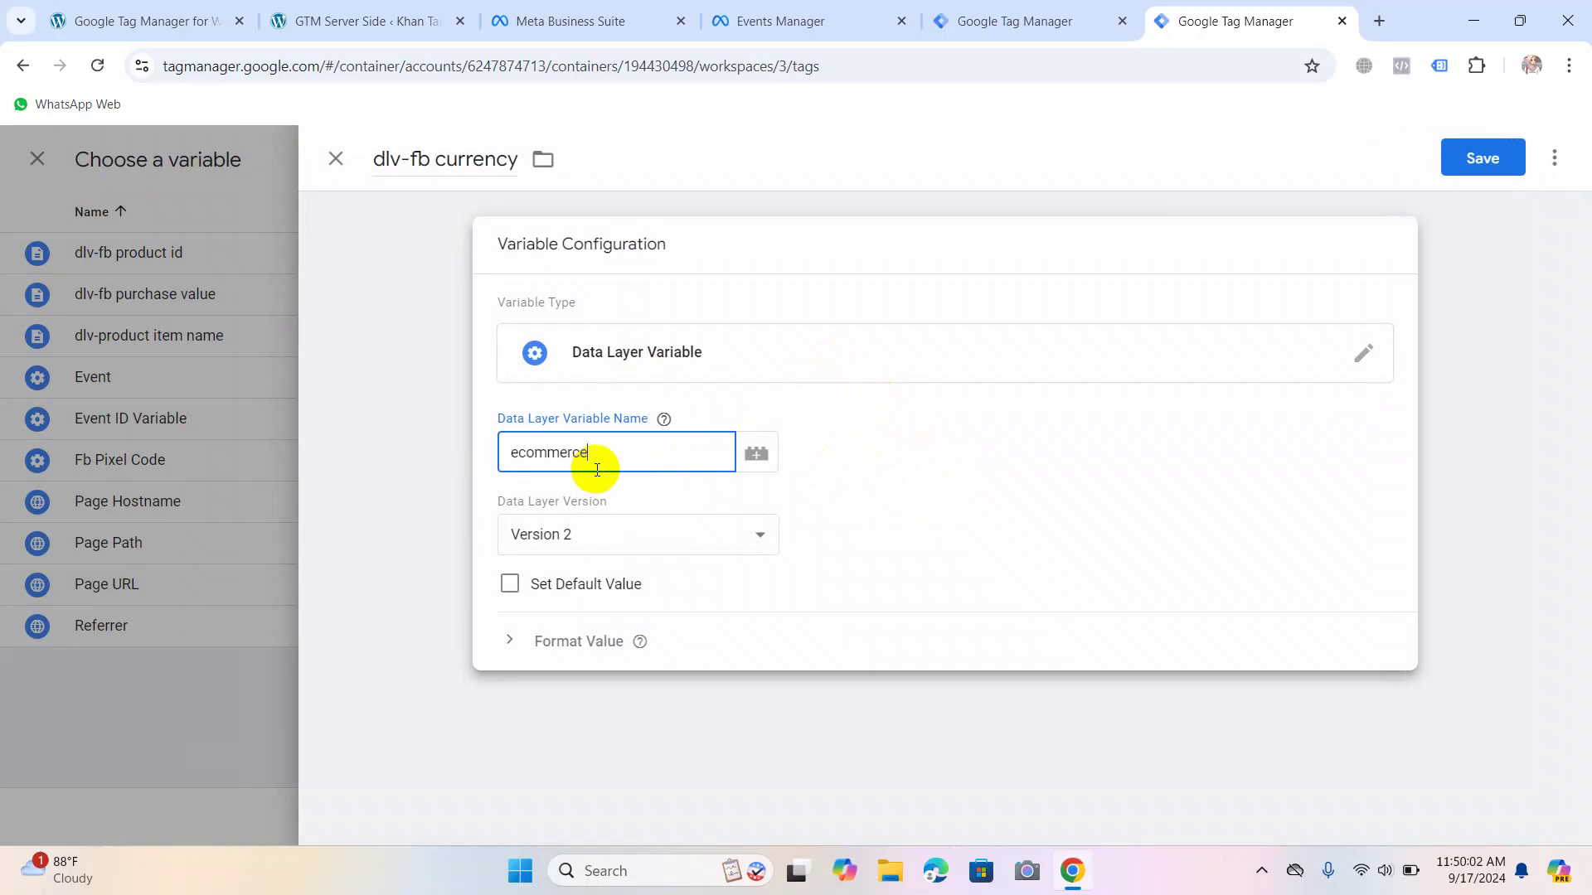
{"action": "type", "text": ".currency"}
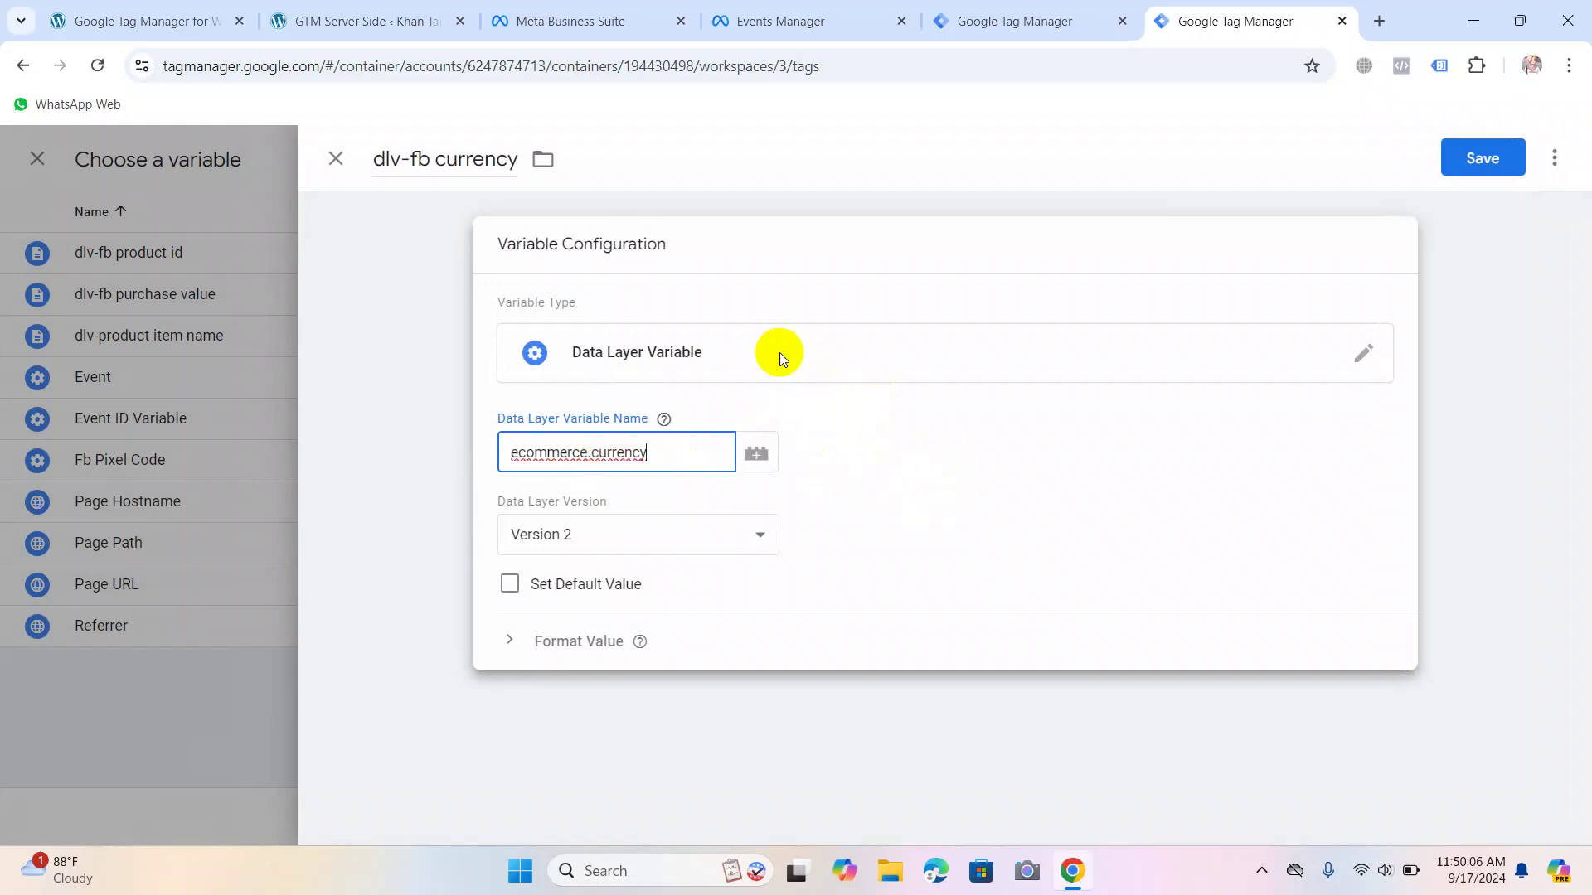
{"action": "left_click", "coordinate": [1483, 162]}
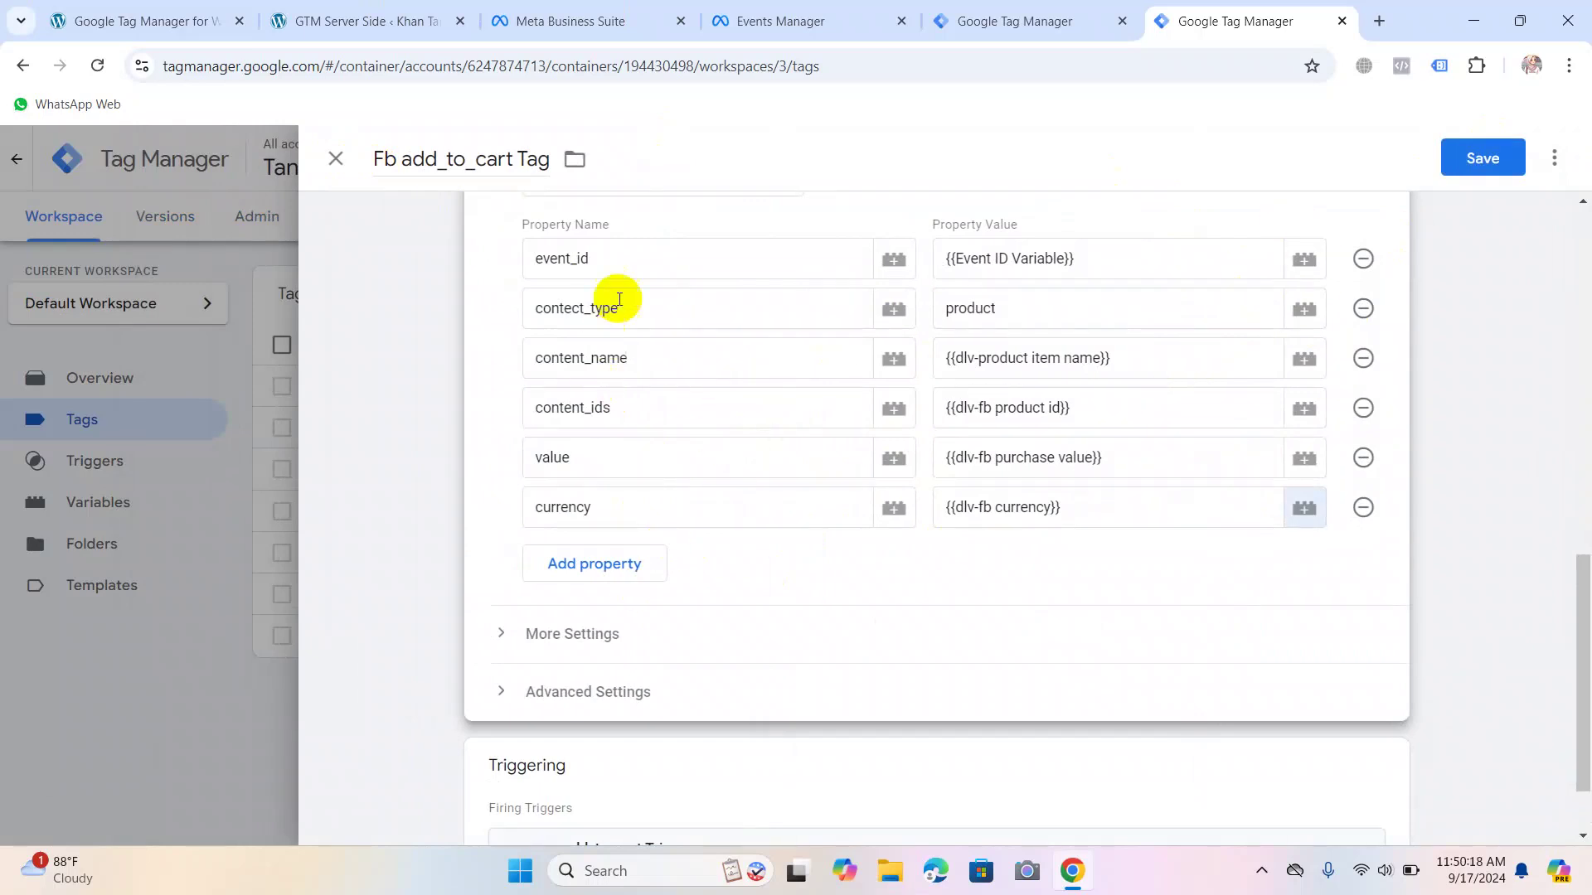
Review the Fb add_to_cart Tag's event settings and object properties, and save the tag.
{"action": "scroll", "coordinate": [613, 324], "scroll_direction": "up", "scroll_amount": 1}
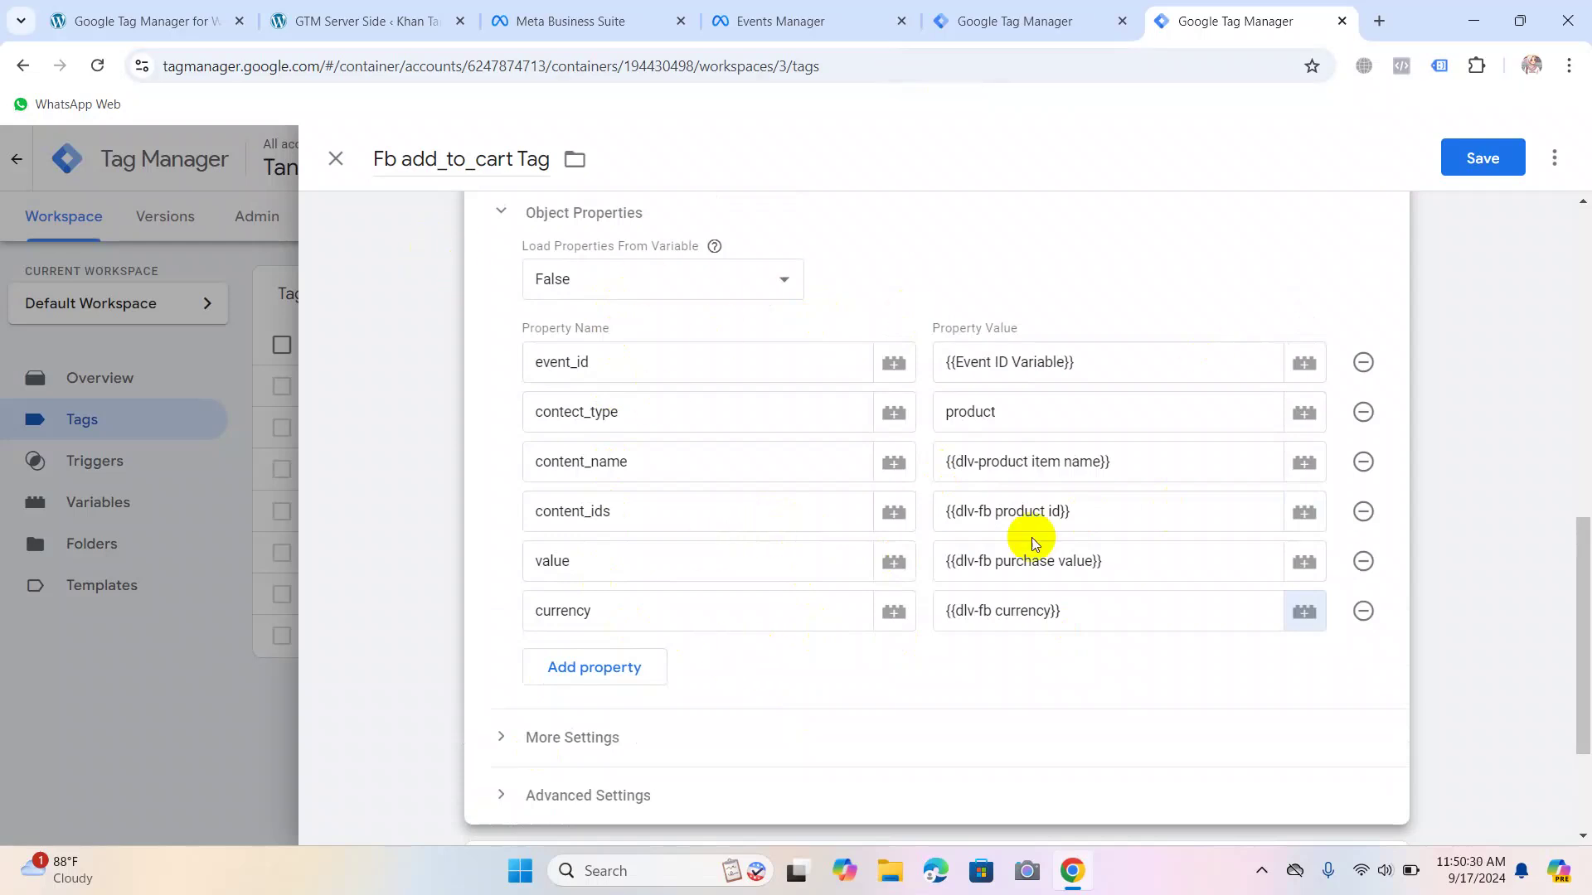
{"action": "scroll", "coordinate": [904, 405], "scroll_direction": "up", "scroll_amount": 5}
{"action": "scroll", "coordinate": [904, 402], "scroll_direction": "up", "scroll_amount": 3}
{"action": "scroll", "coordinate": [905, 394], "scroll_direction": "down", "scroll_amount": 7}
{"action": "scroll", "coordinate": [905, 394], "scroll_direction": "up", "scroll_amount": 5}
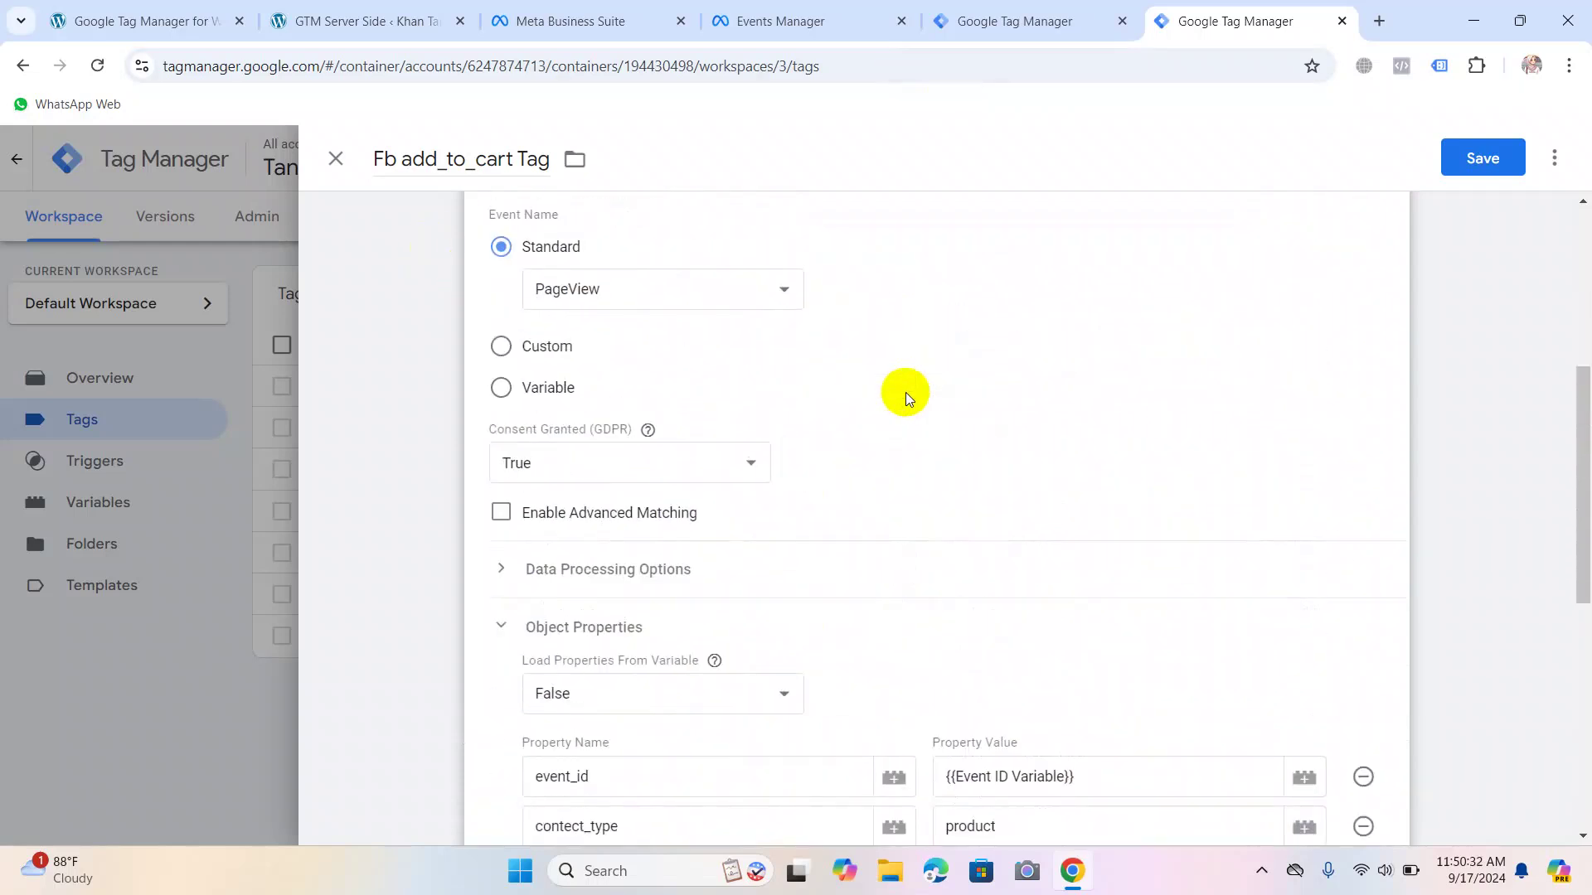
{"action": "left_click", "coordinate": [1477, 156]}
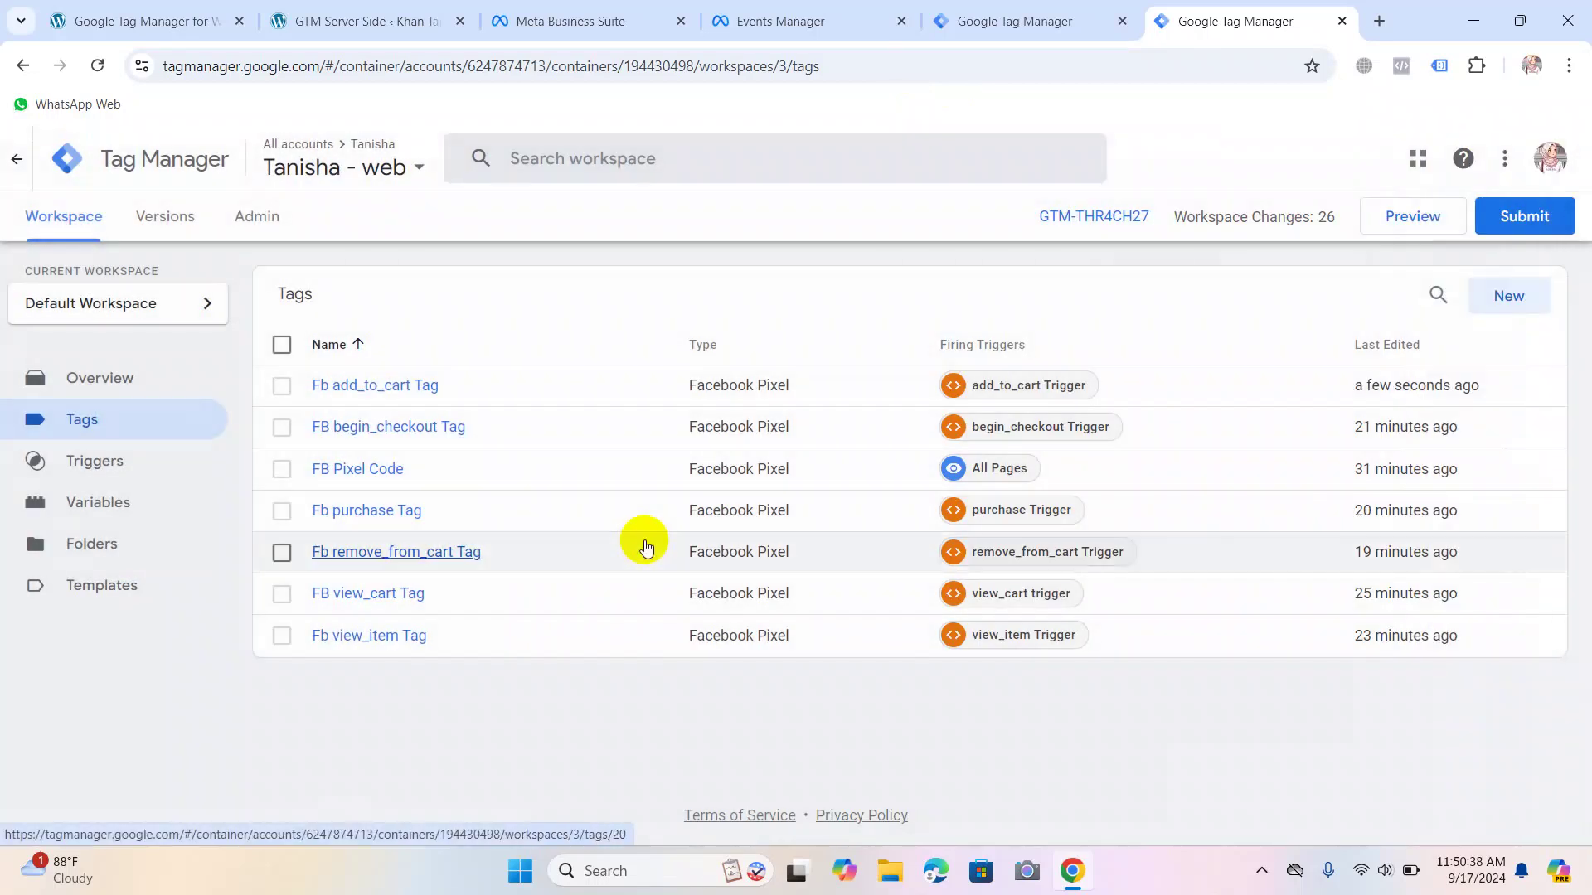
Open the configuration of the FB begin_checkout Tag for editing and expand its object properties.
{"action": "left_click", "coordinate": [392, 428]}
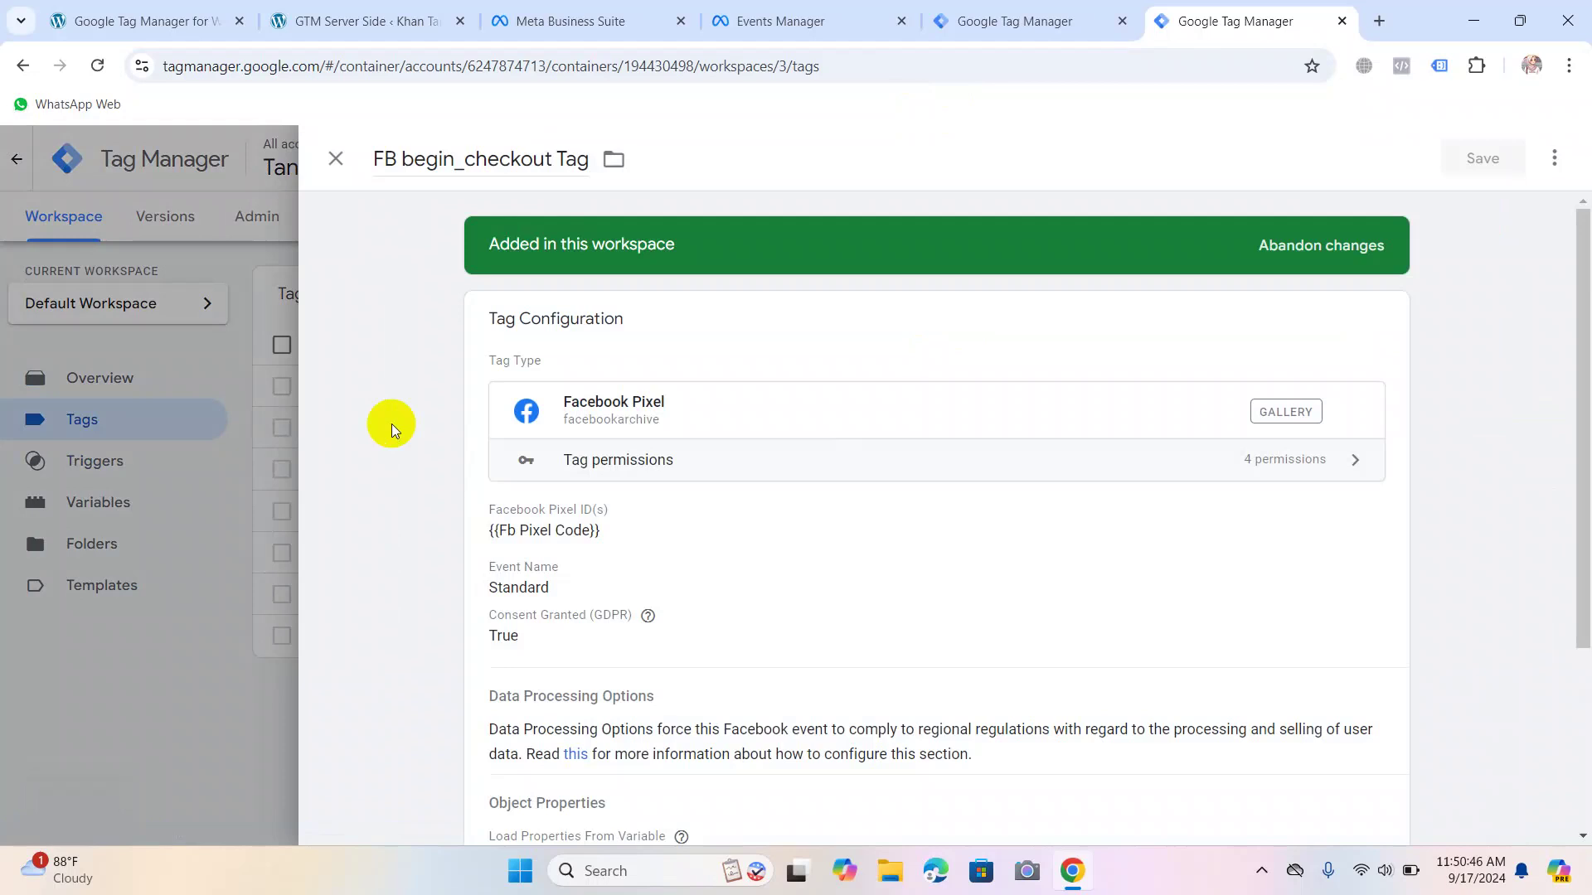
{"action": "scroll", "coordinate": [654, 697], "scroll_direction": "down", "scroll_amount": 3}
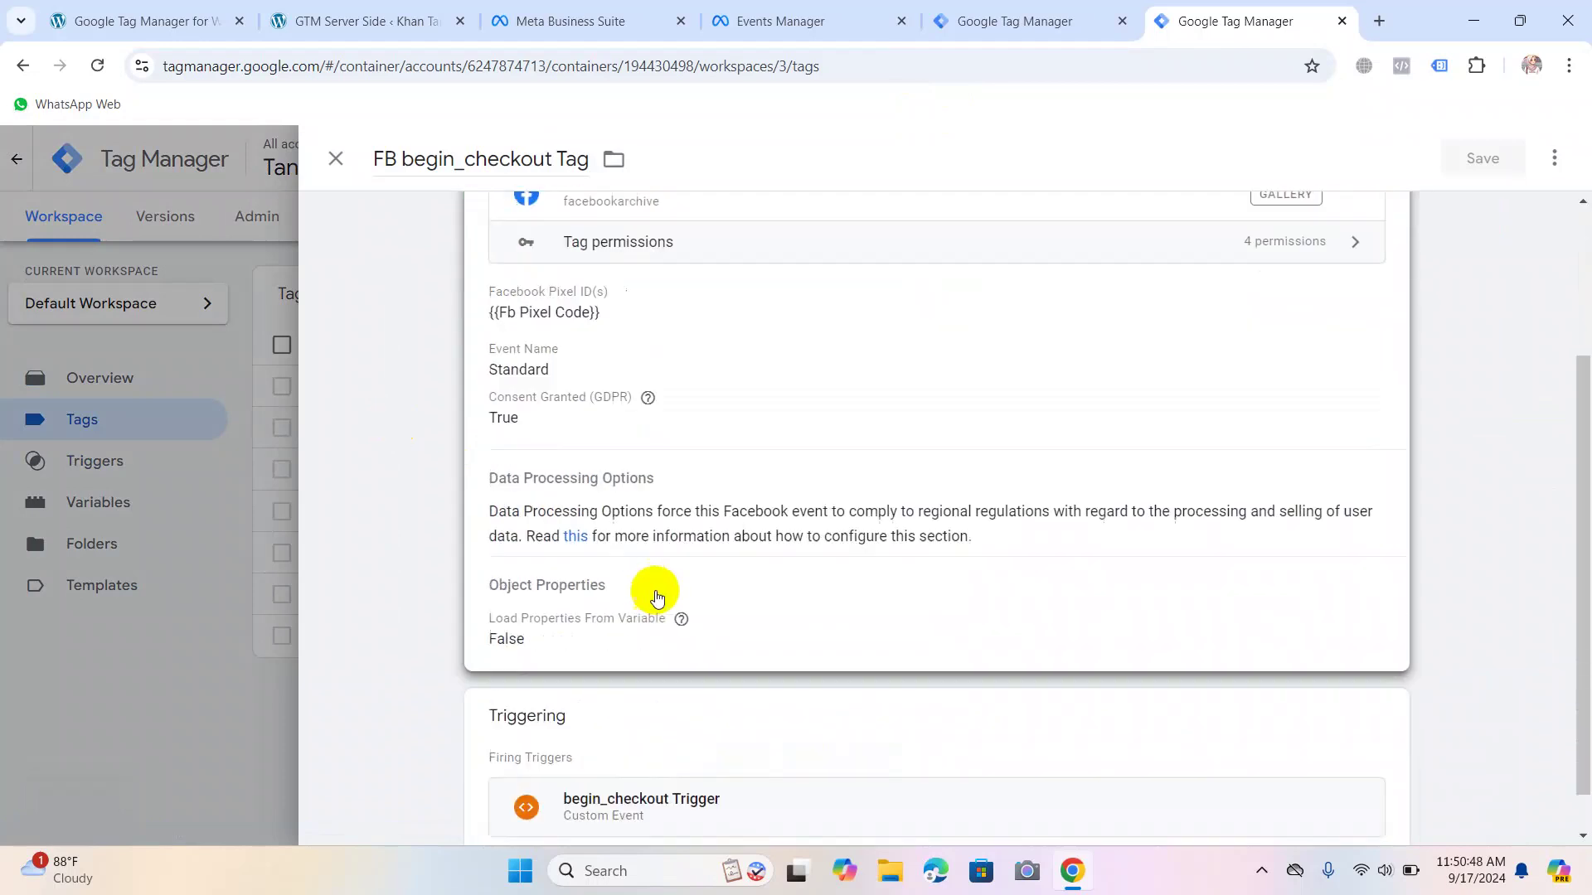
{"action": "left_click", "coordinate": [635, 497]}
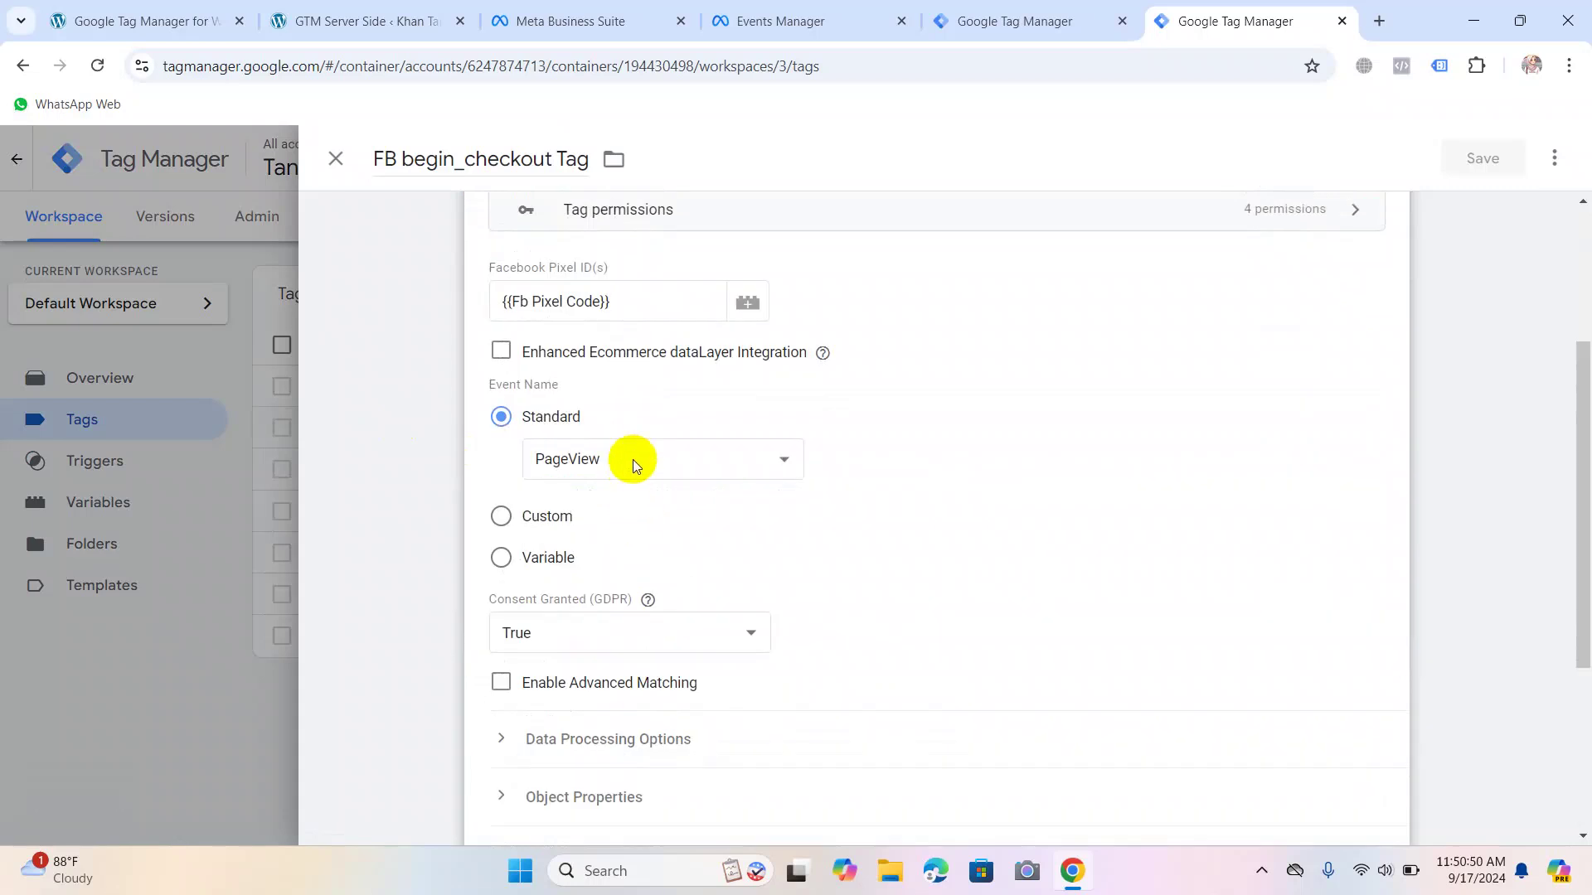
{"action": "scroll", "coordinate": [633, 460], "scroll_direction": "down", "scroll_amount": 4}
{"action": "left_click", "coordinate": [592, 479]}
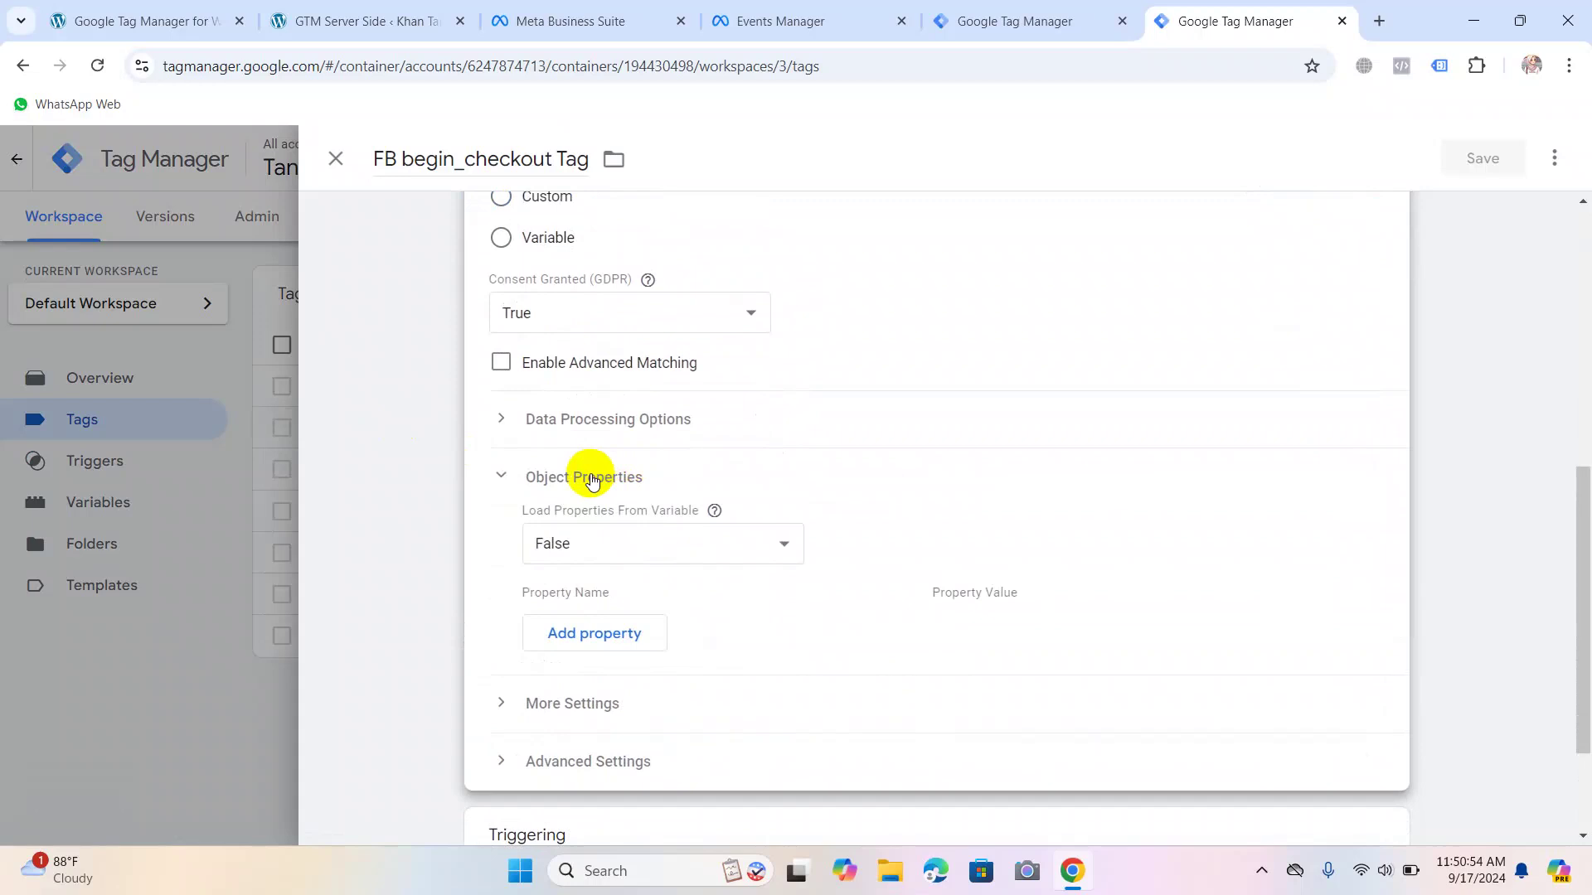
Add an object property named content_type with the value product to the FB begin_checkout Tag.
{"action": "left_click", "coordinate": [595, 634]}
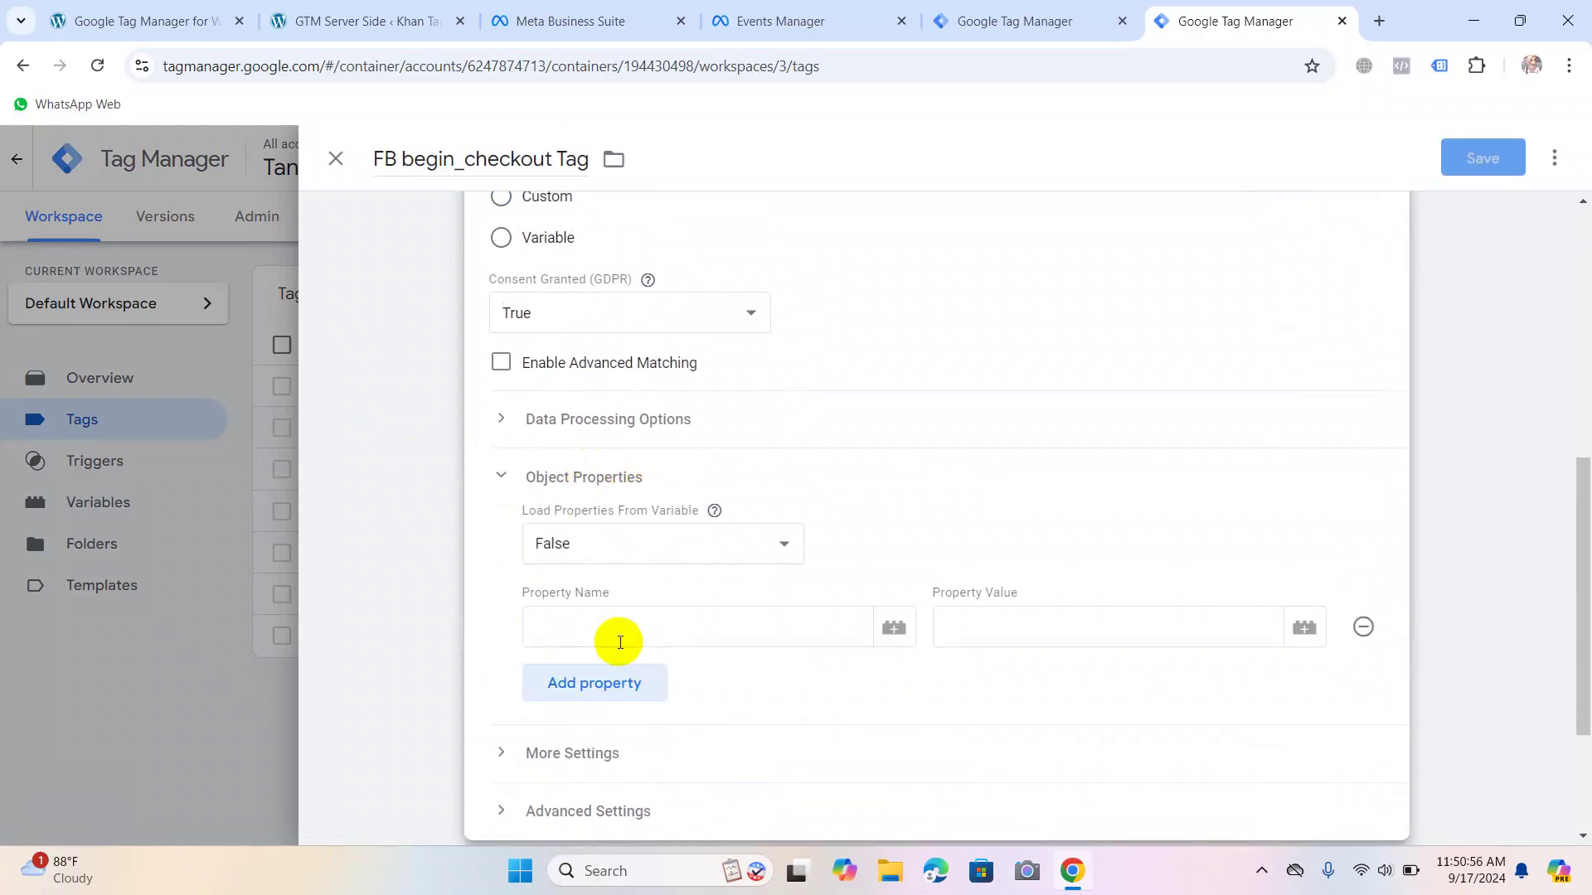
{"action": "type", "text": "co"}
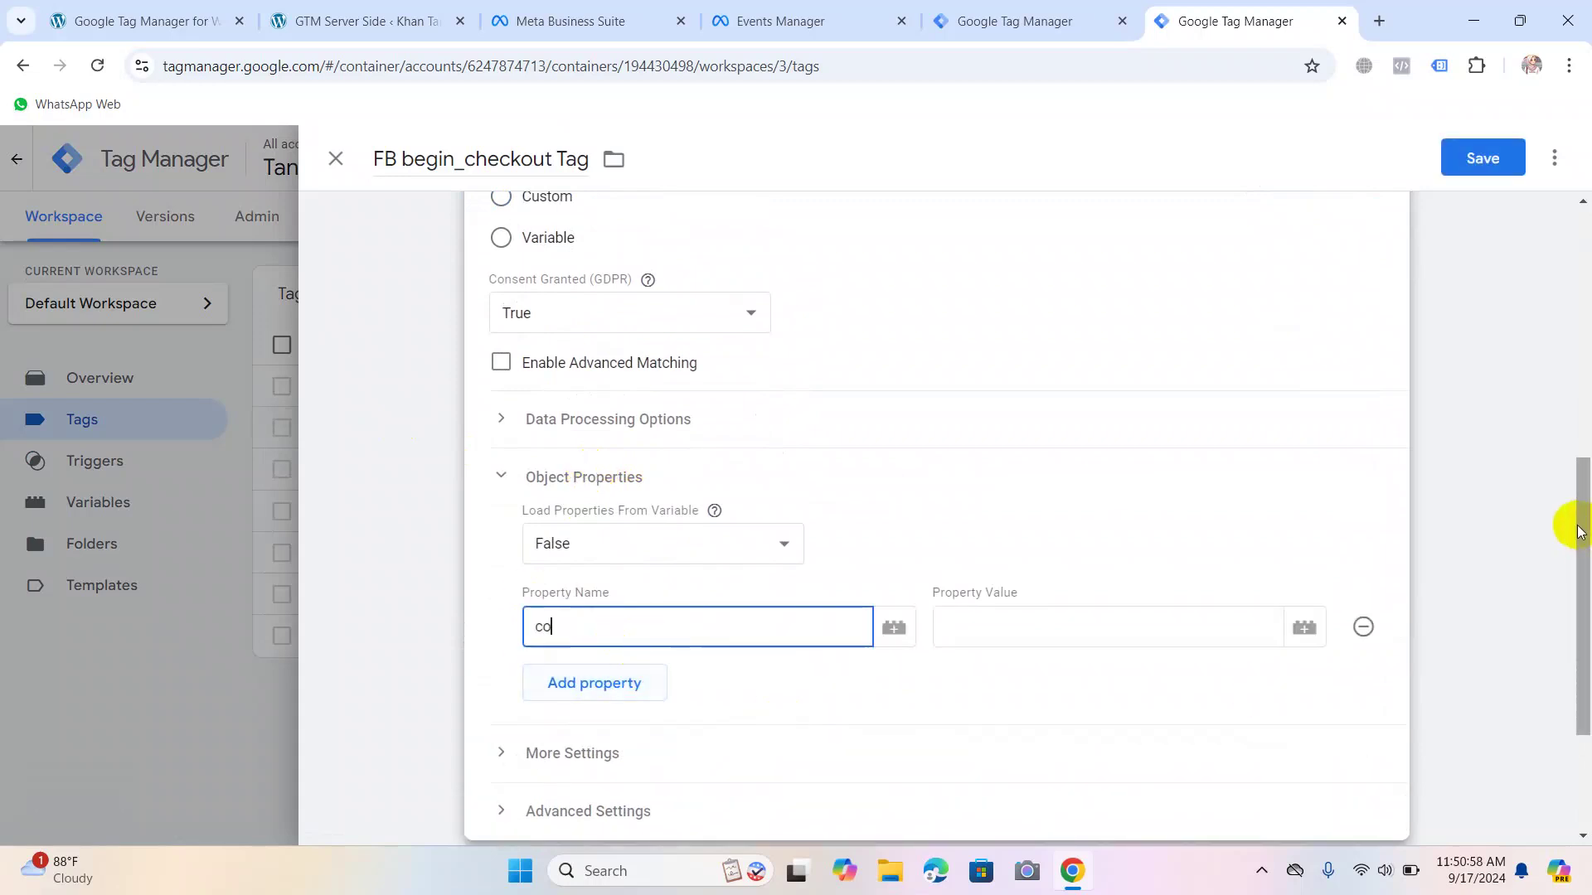
{"action": "type", "text": "ntent_type"}
{"action": "left_click", "coordinate": [1111, 623]}
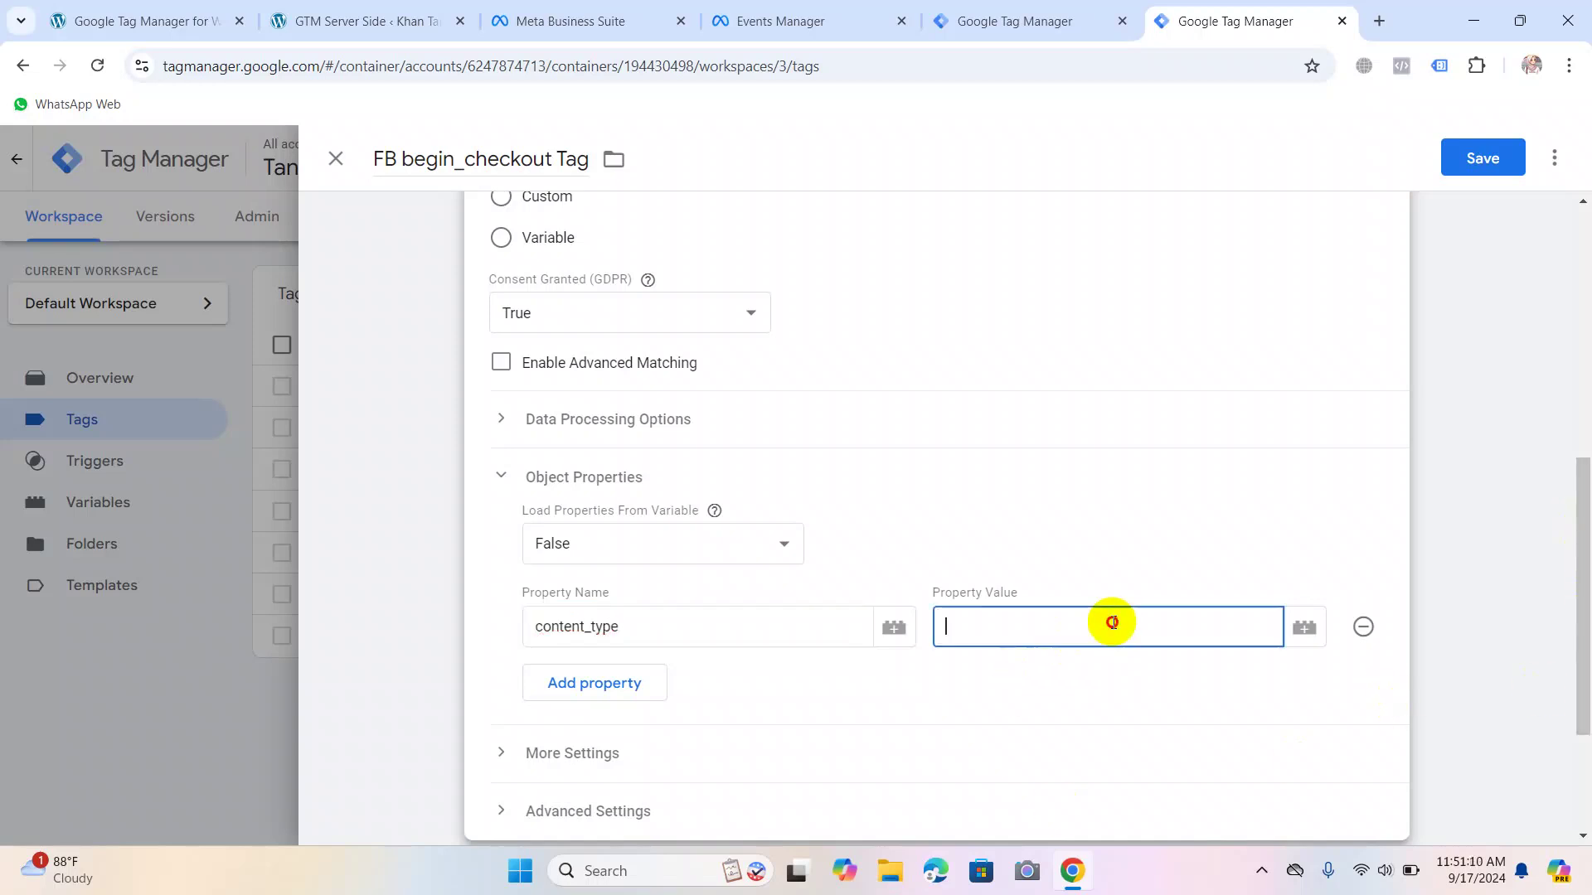
{"action": "type", "text": "product"}
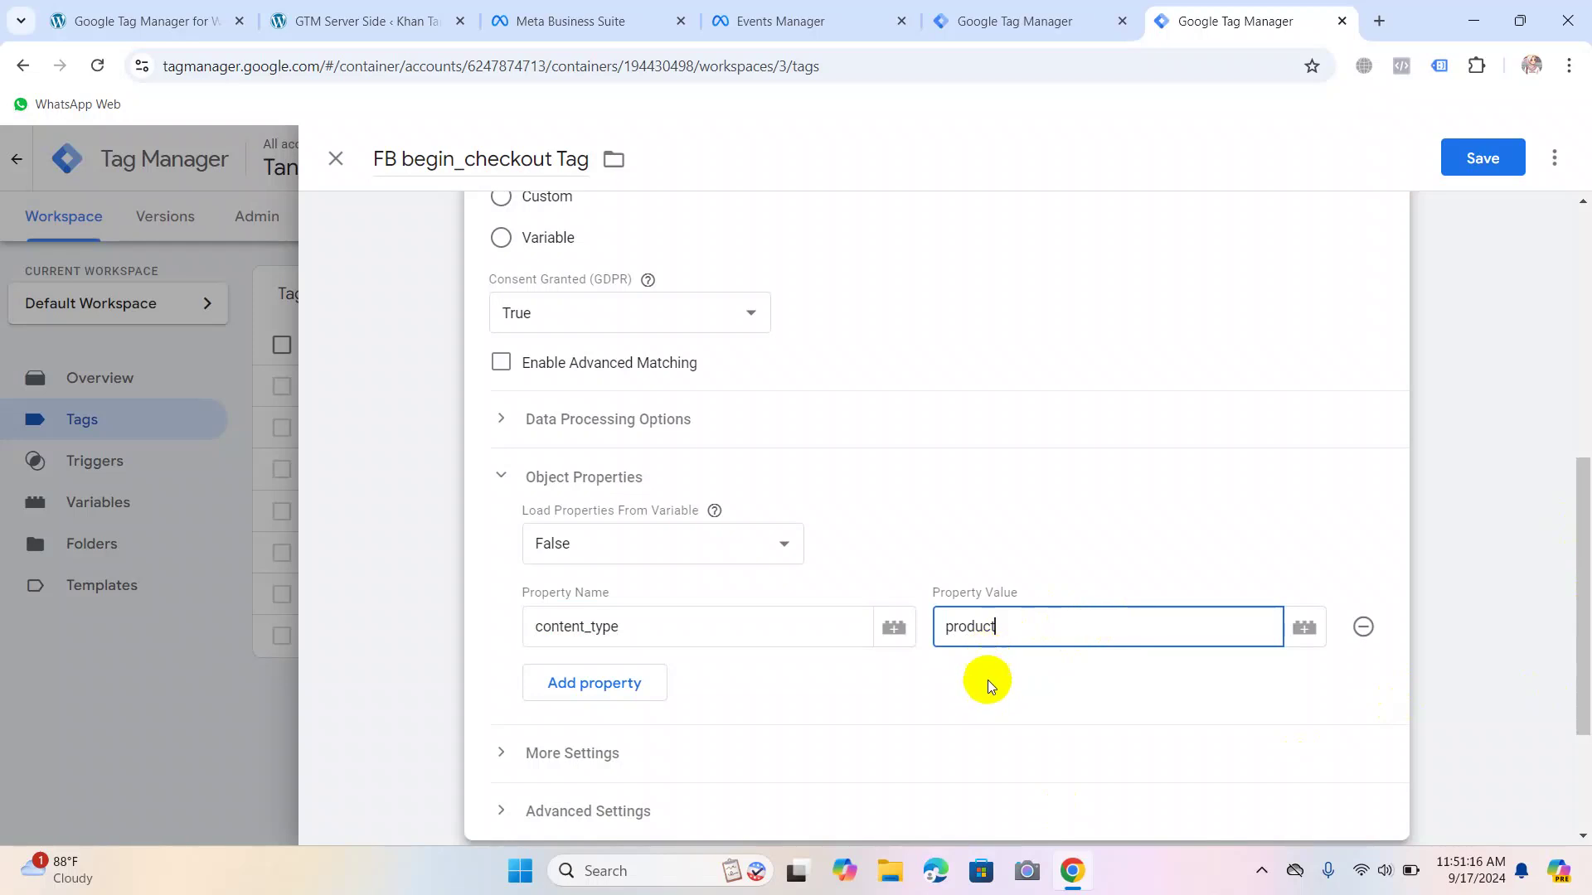
Add a second object property named content_name below content_type.
{"action": "left_click", "coordinate": [572, 685]}
{"action": "left_click", "coordinate": [577, 691]}
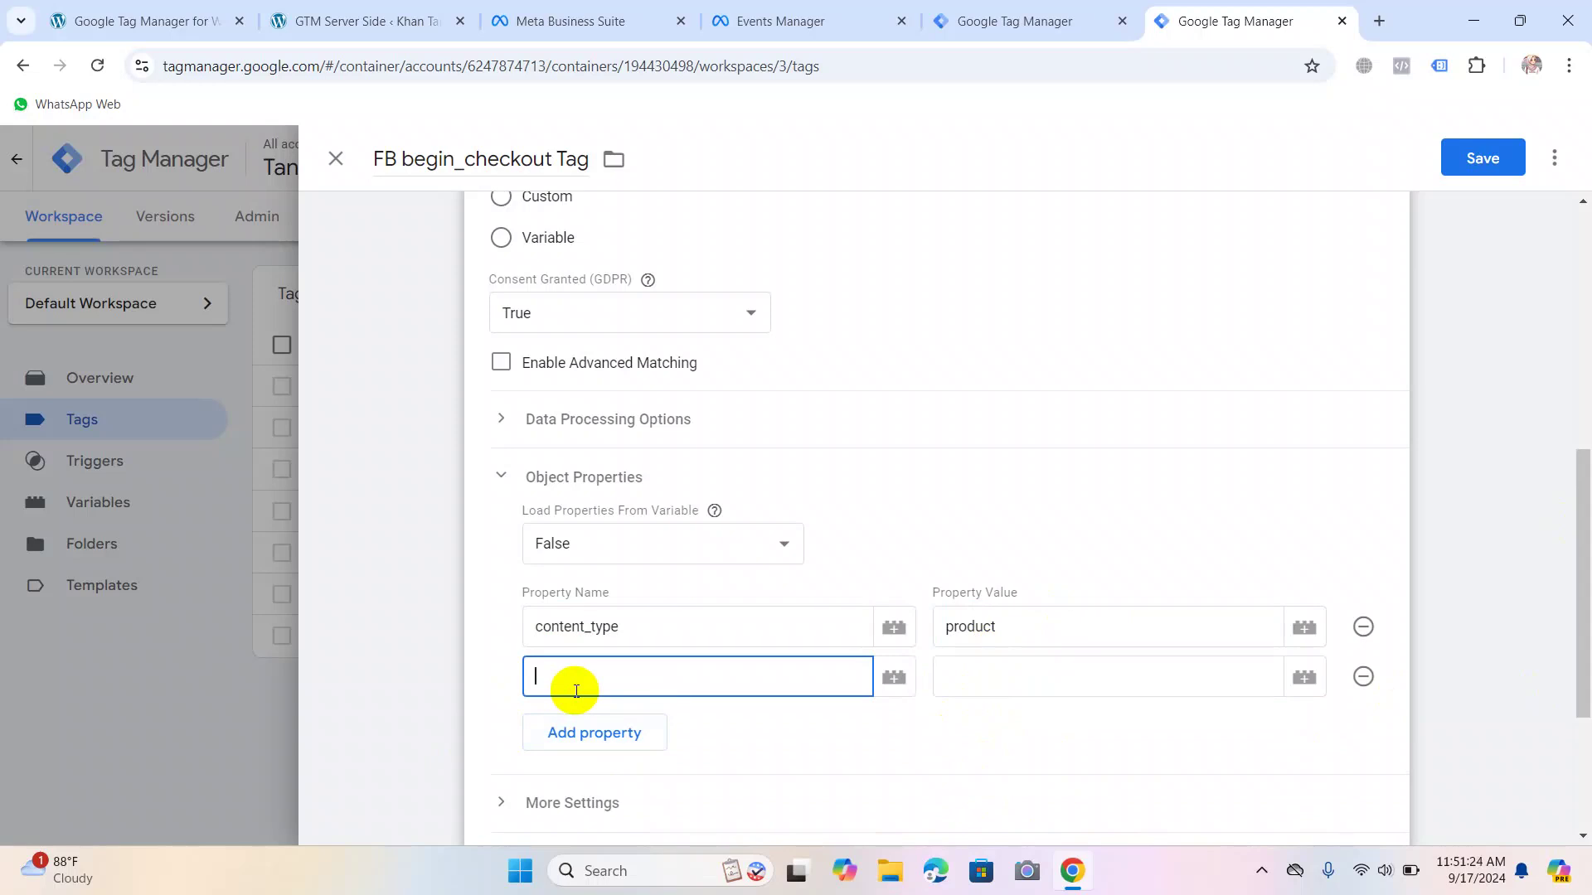
{"action": "type", "text": "content_name"}
{"action": "left_click", "coordinate": [1051, 667]}
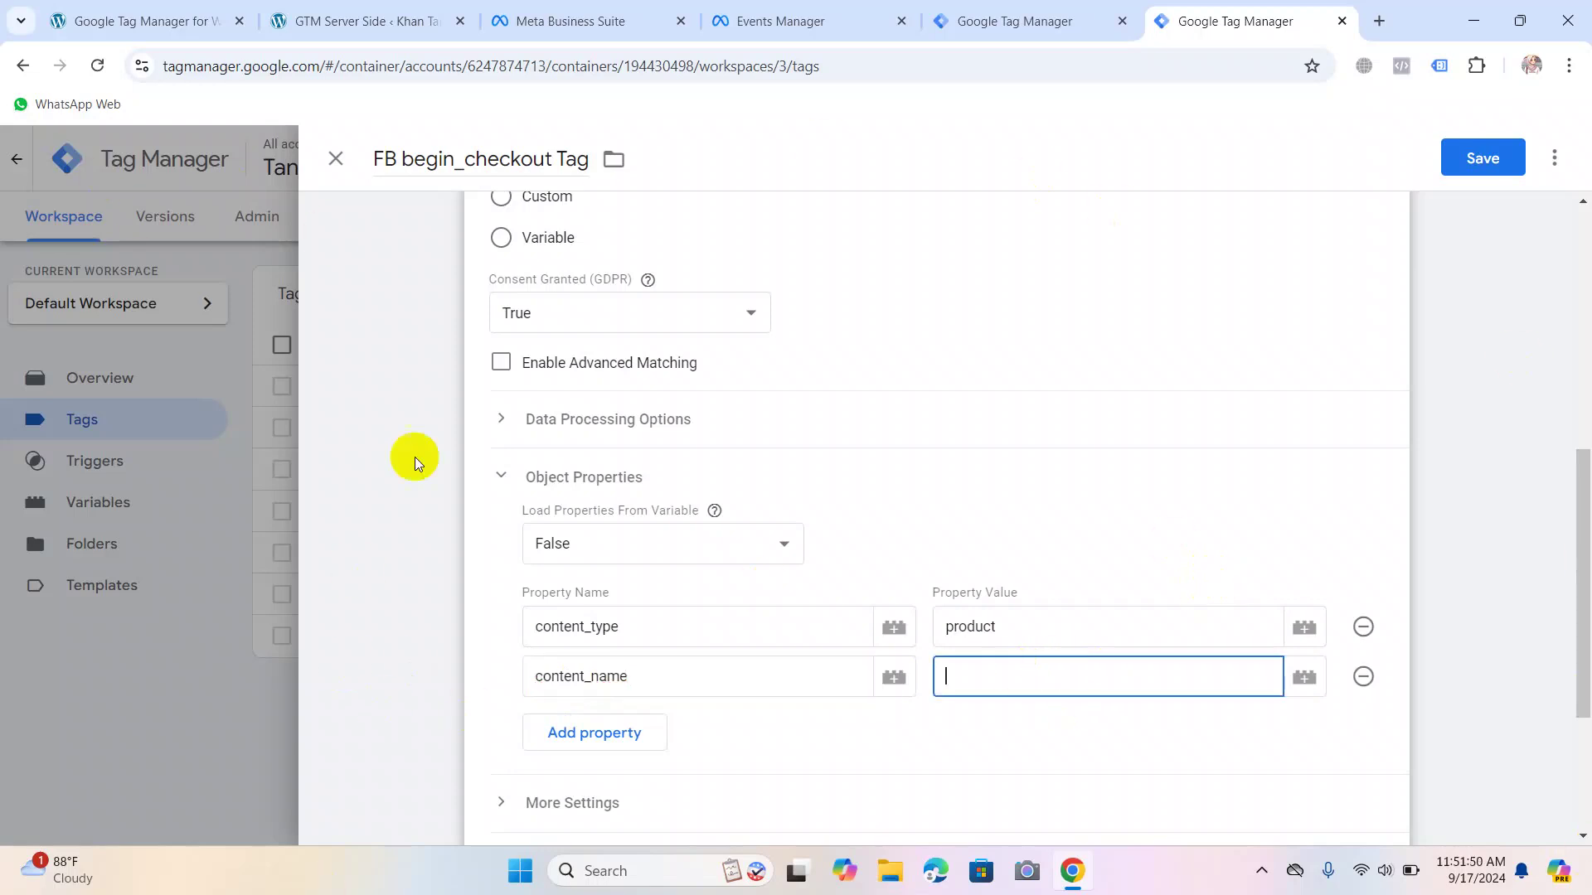
Start a new variable for the content_name property's value and make it a Custom JavaScript variable.
{"action": "left_click", "coordinate": [1303, 677]}
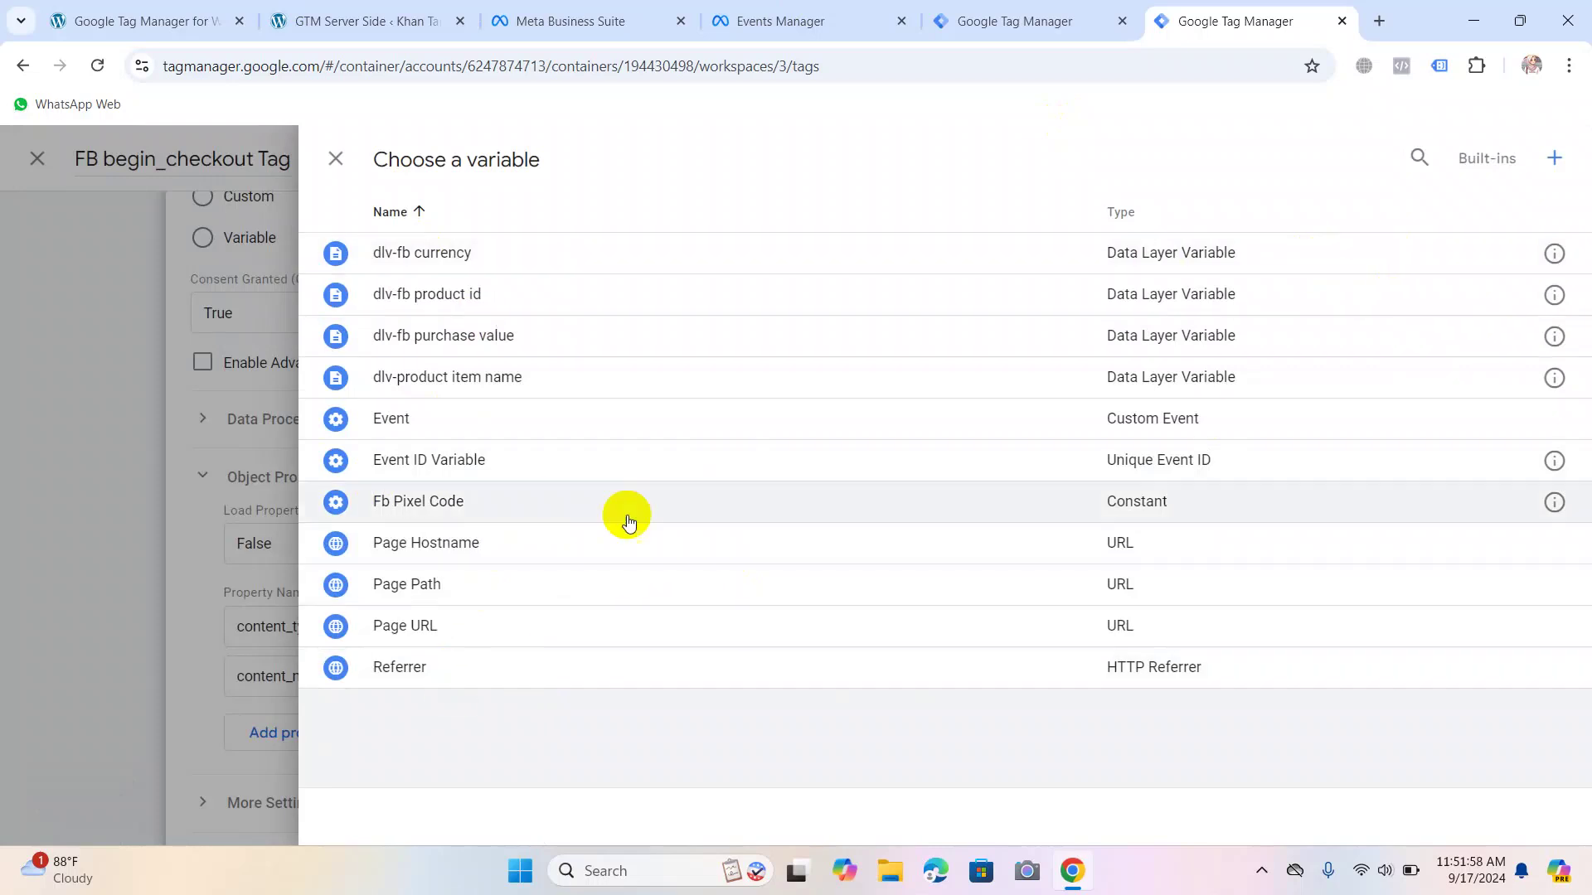
{"action": "left_click", "coordinate": [1550, 163]}
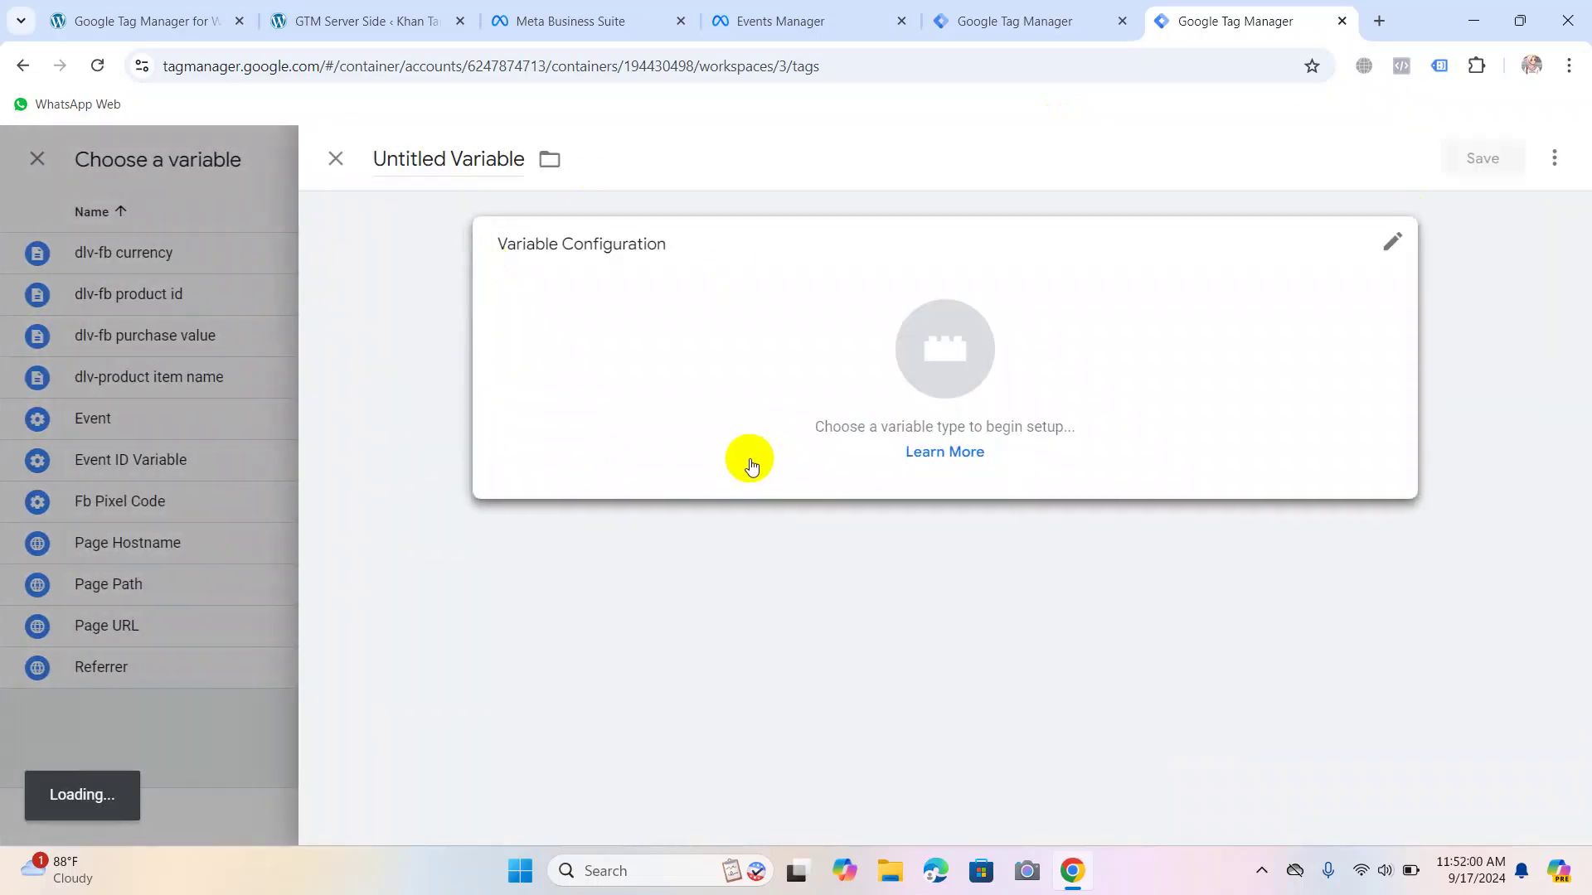
{"action": "left_click", "coordinate": [1374, 278]}
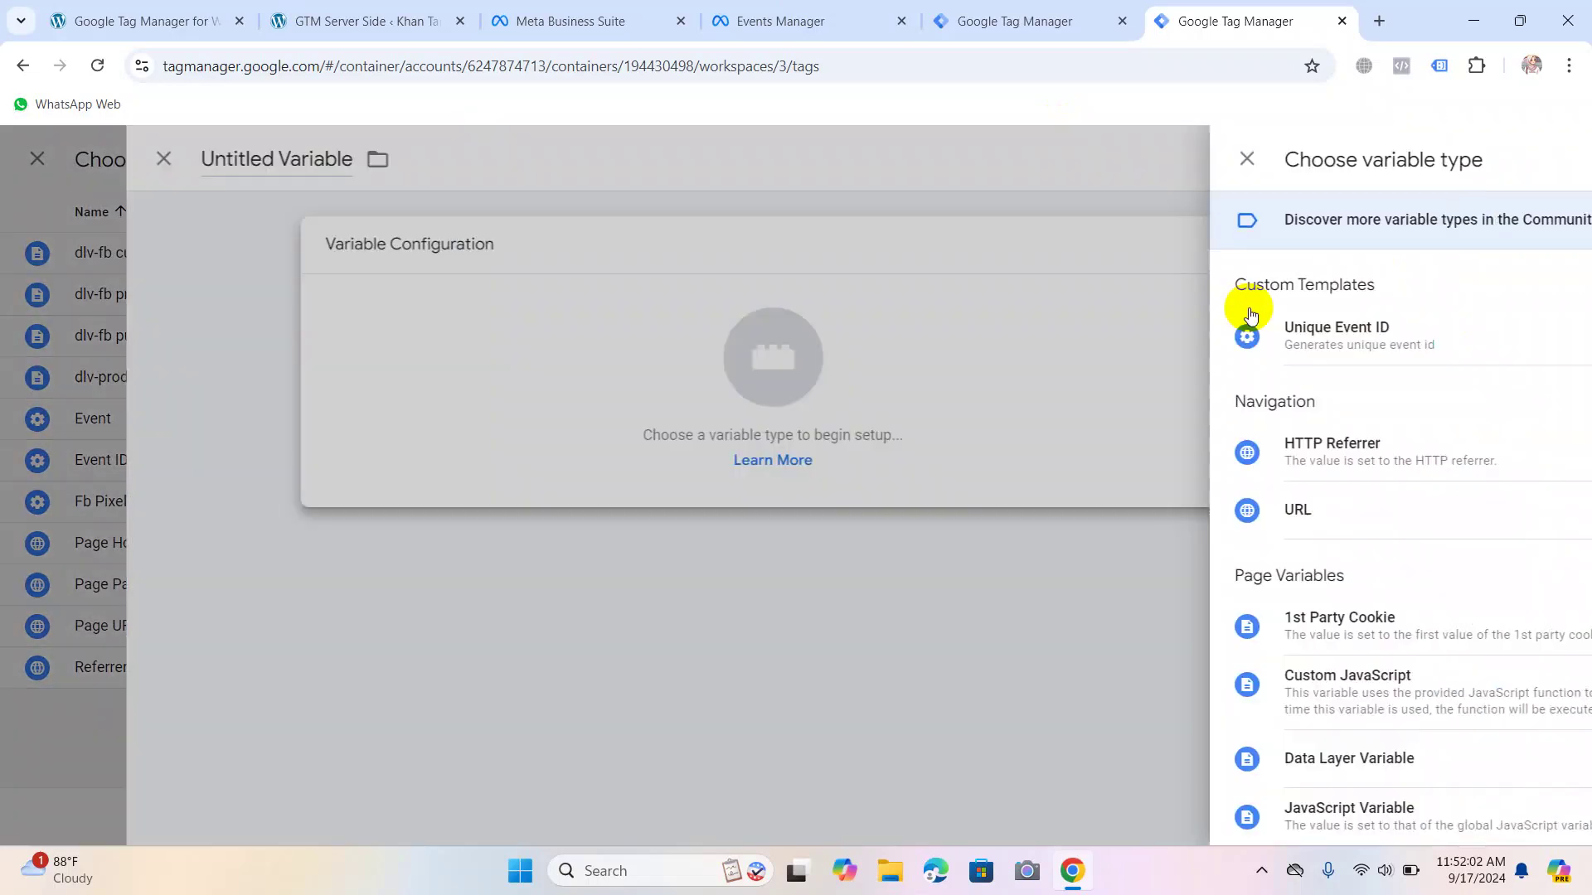
{"action": "scroll", "coordinate": [1103, 622], "scroll_direction": "down", "scroll_amount": 1}
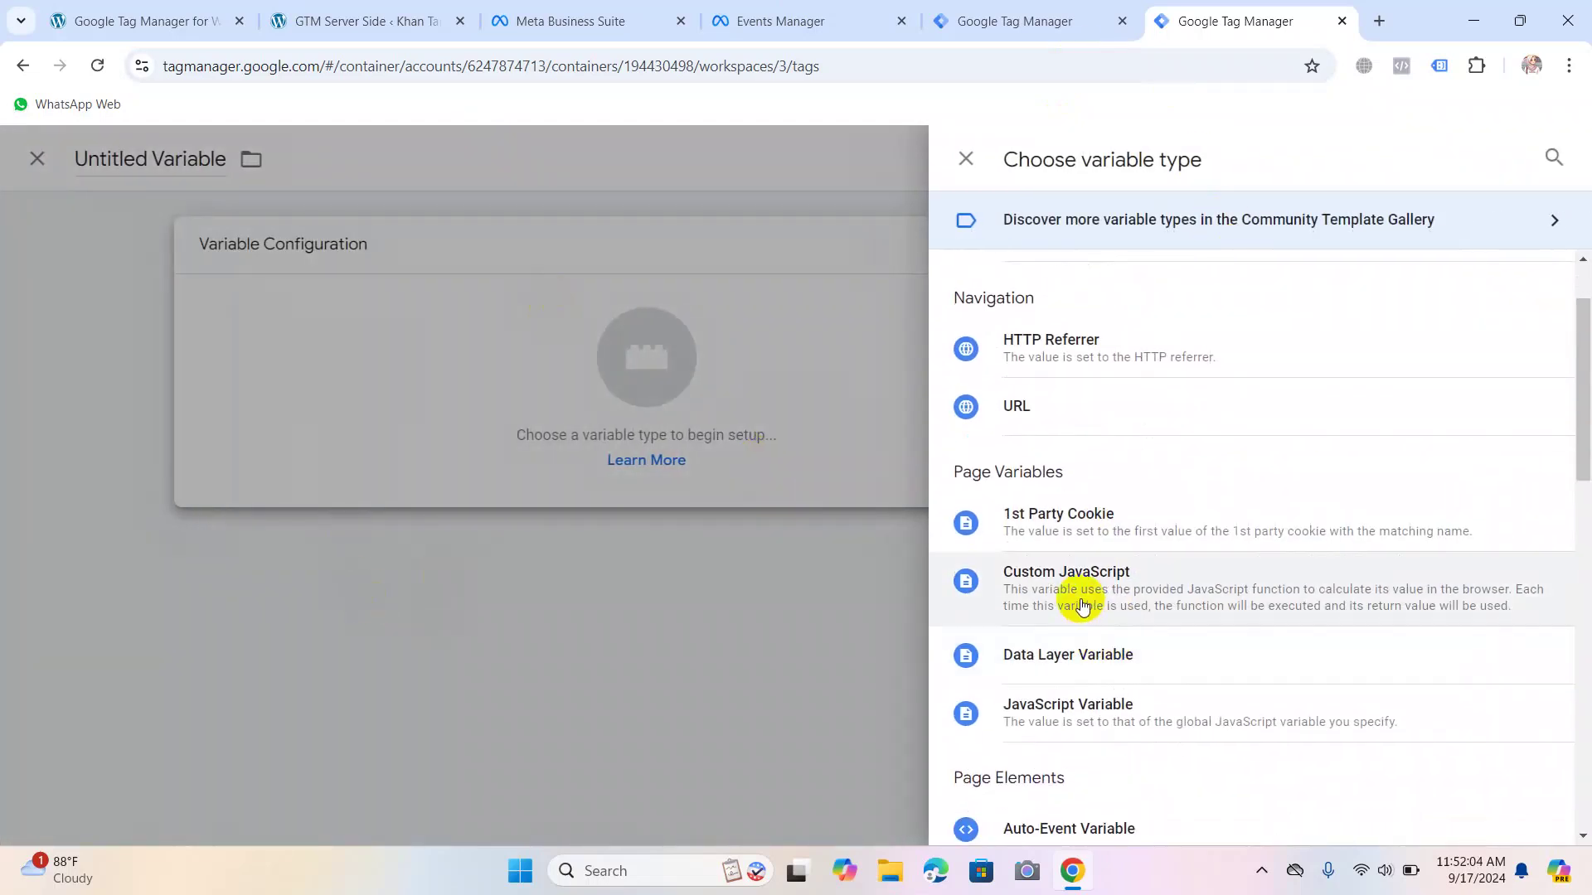
{"action": "left_click", "coordinate": [1082, 605]}
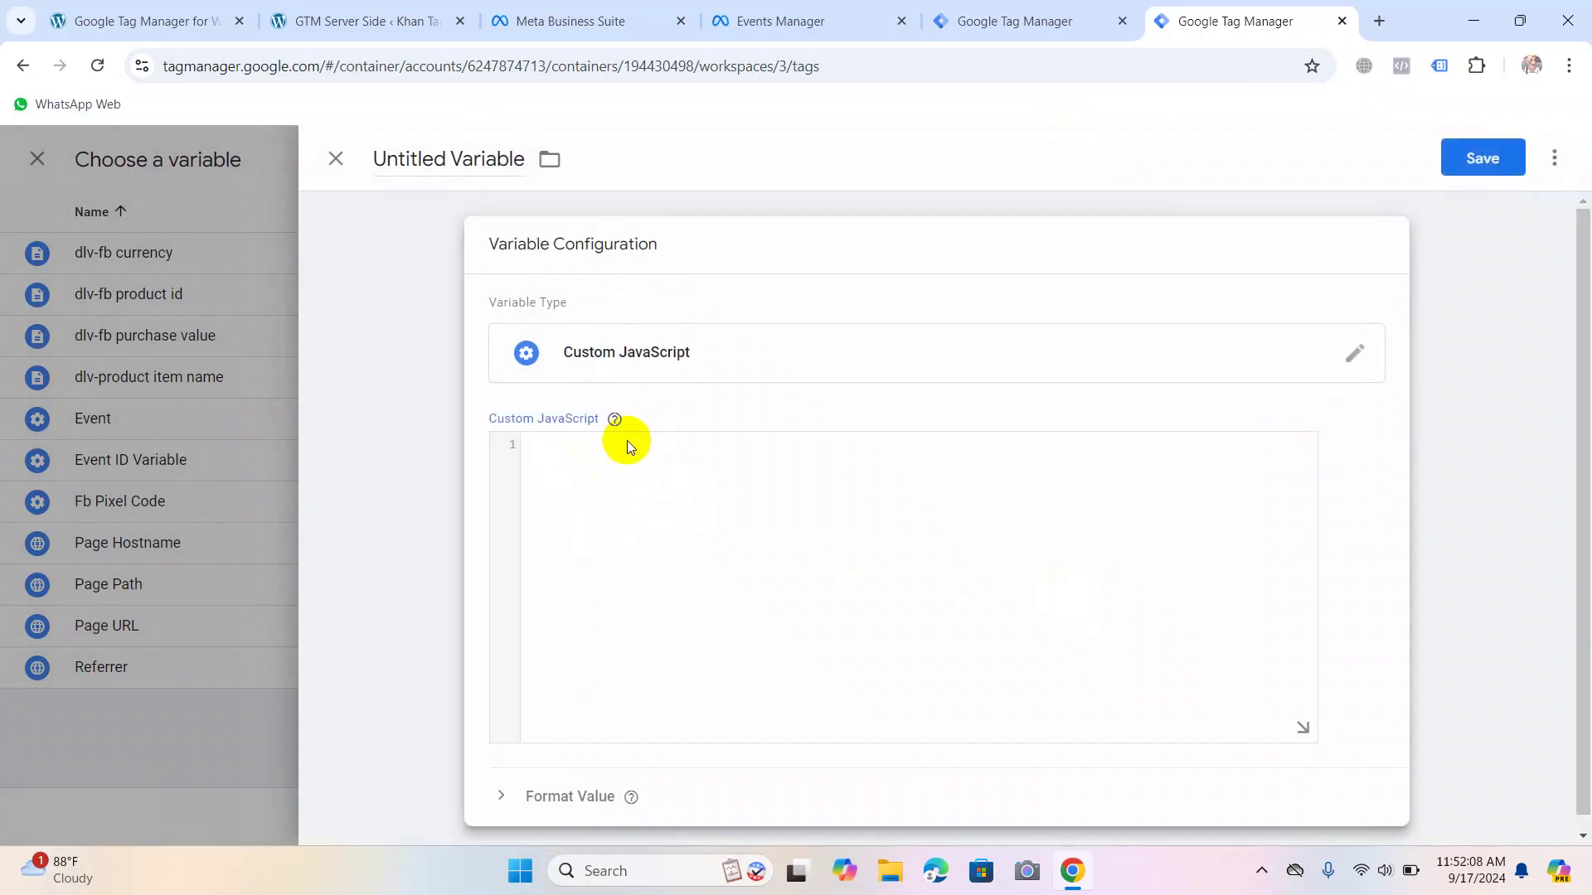
Name the new Custom JavaScript variable "cjs-fb purchase product value".
{"action": "left_click", "coordinate": [461, 160]}
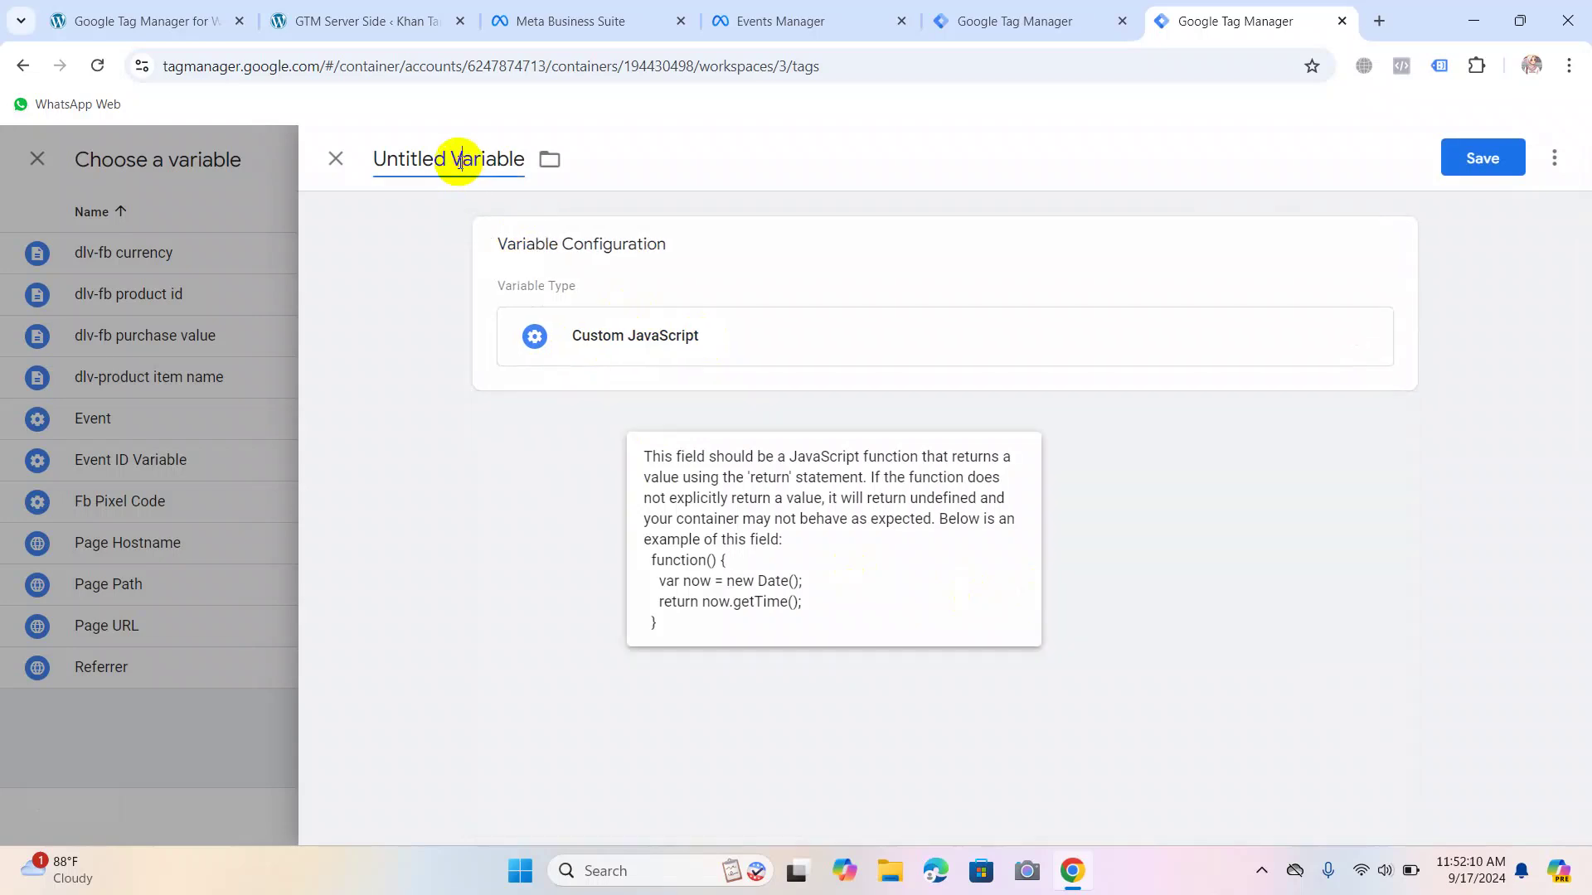
{"action": "key", "text": "ctrl+a"}
{"action": "type", "text": "cjs"}
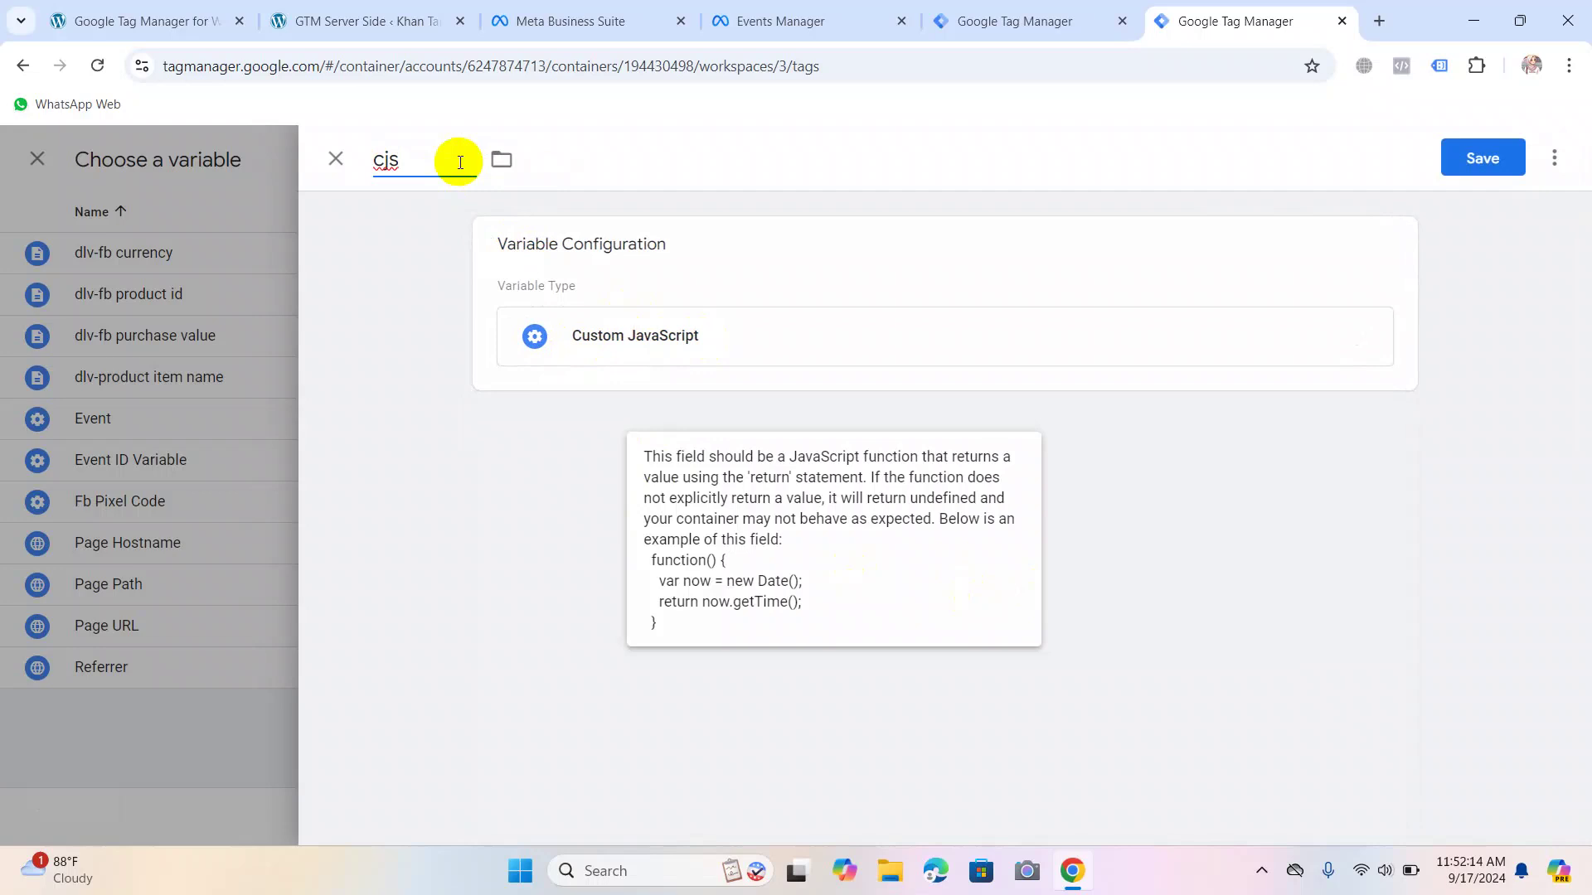
{"action": "type", "text": "-fb"}
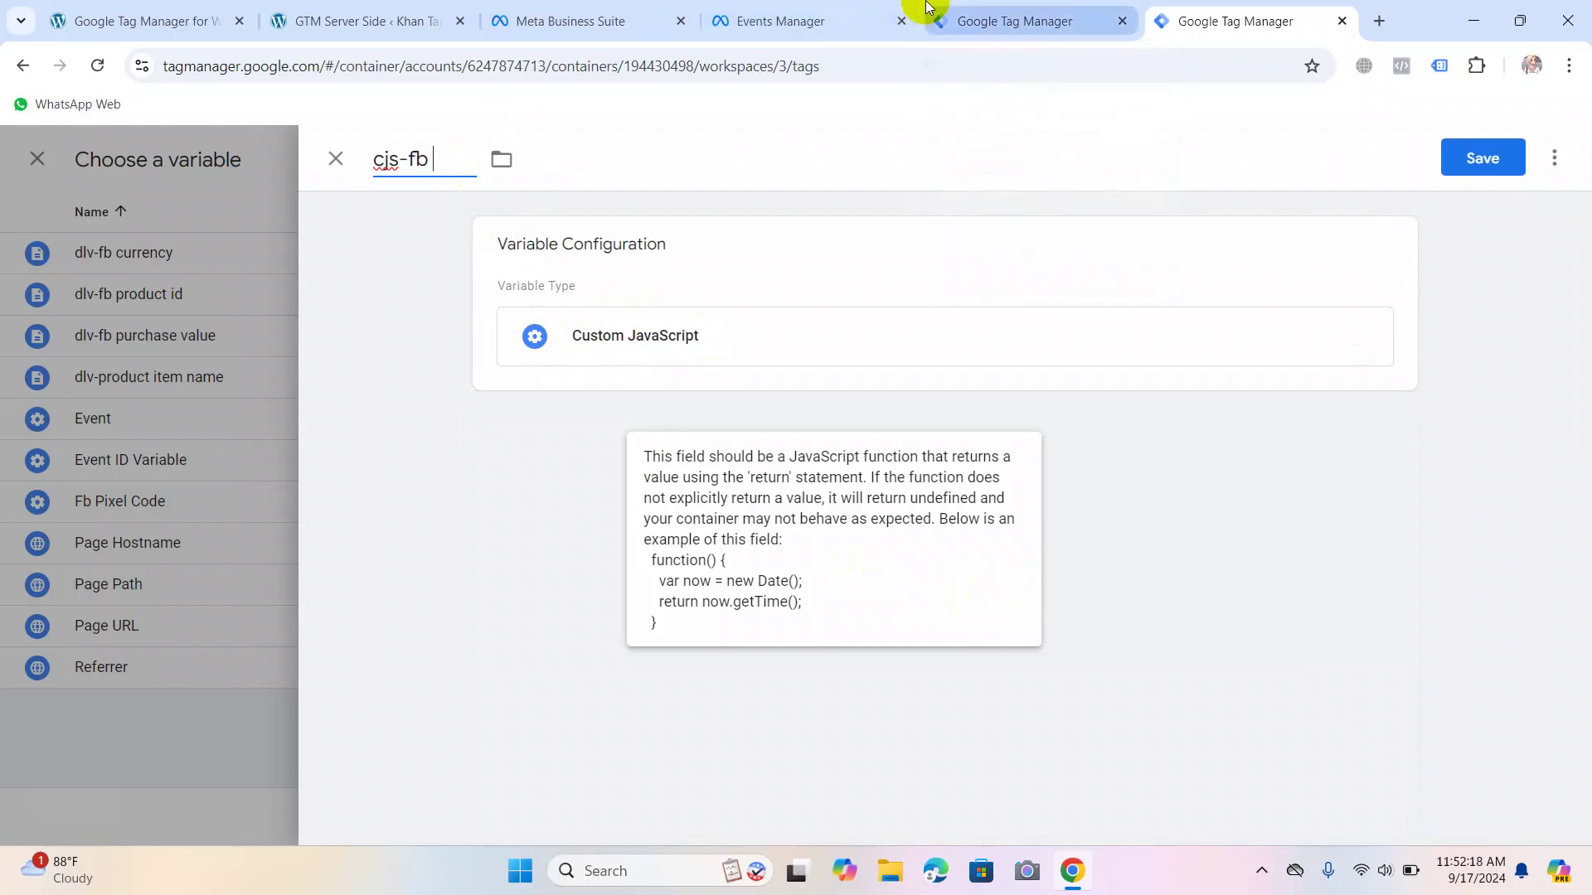
{"action": "type", "text": " purchase"}
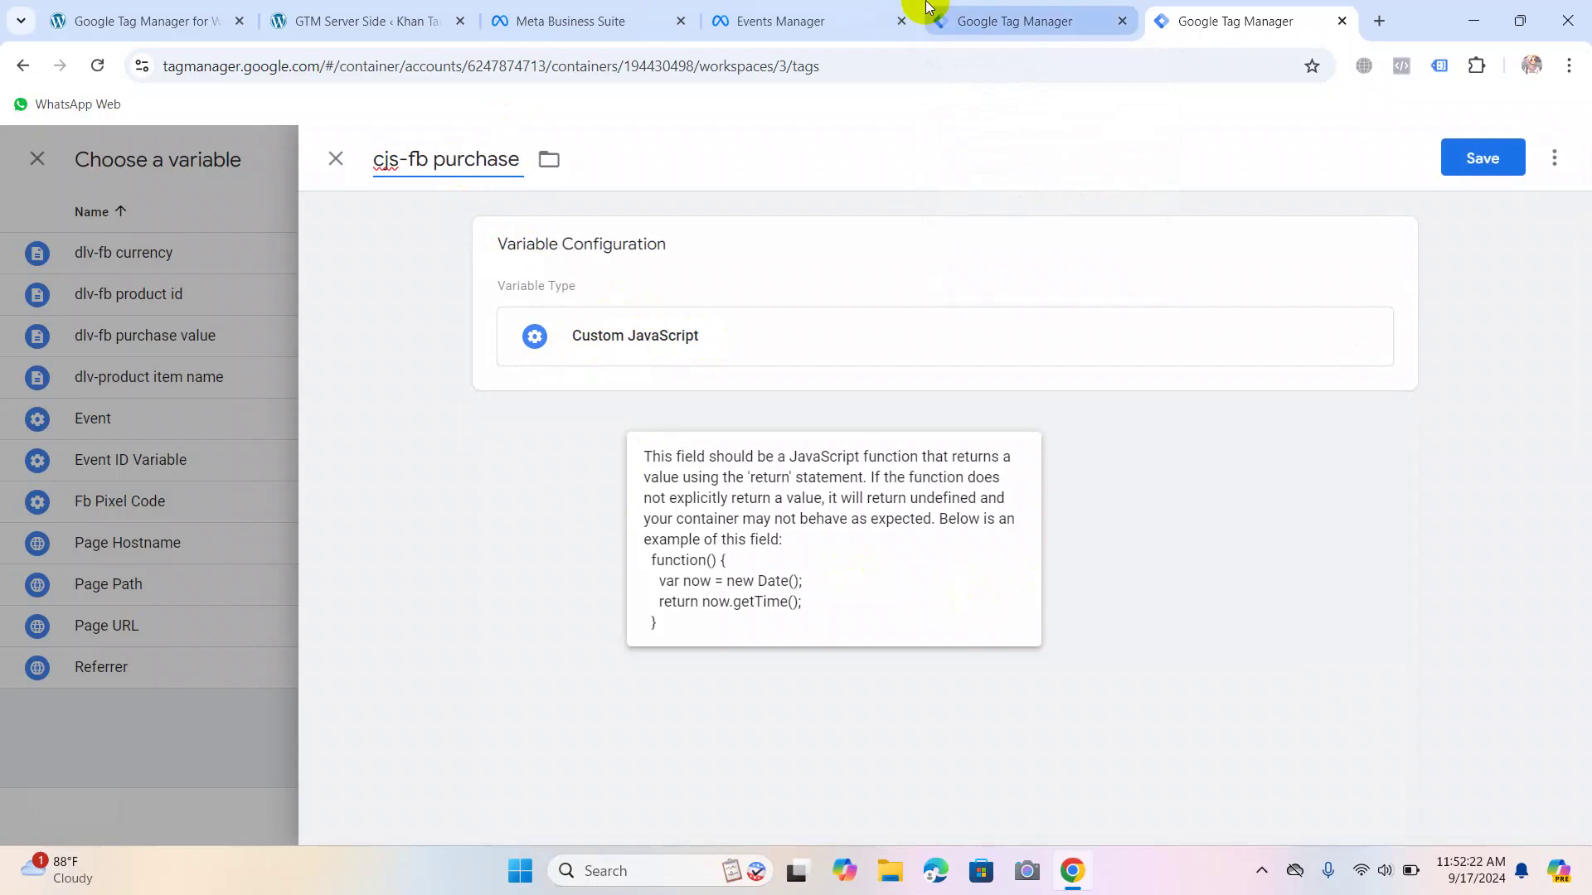
{"action": "type", "text": " produc"}
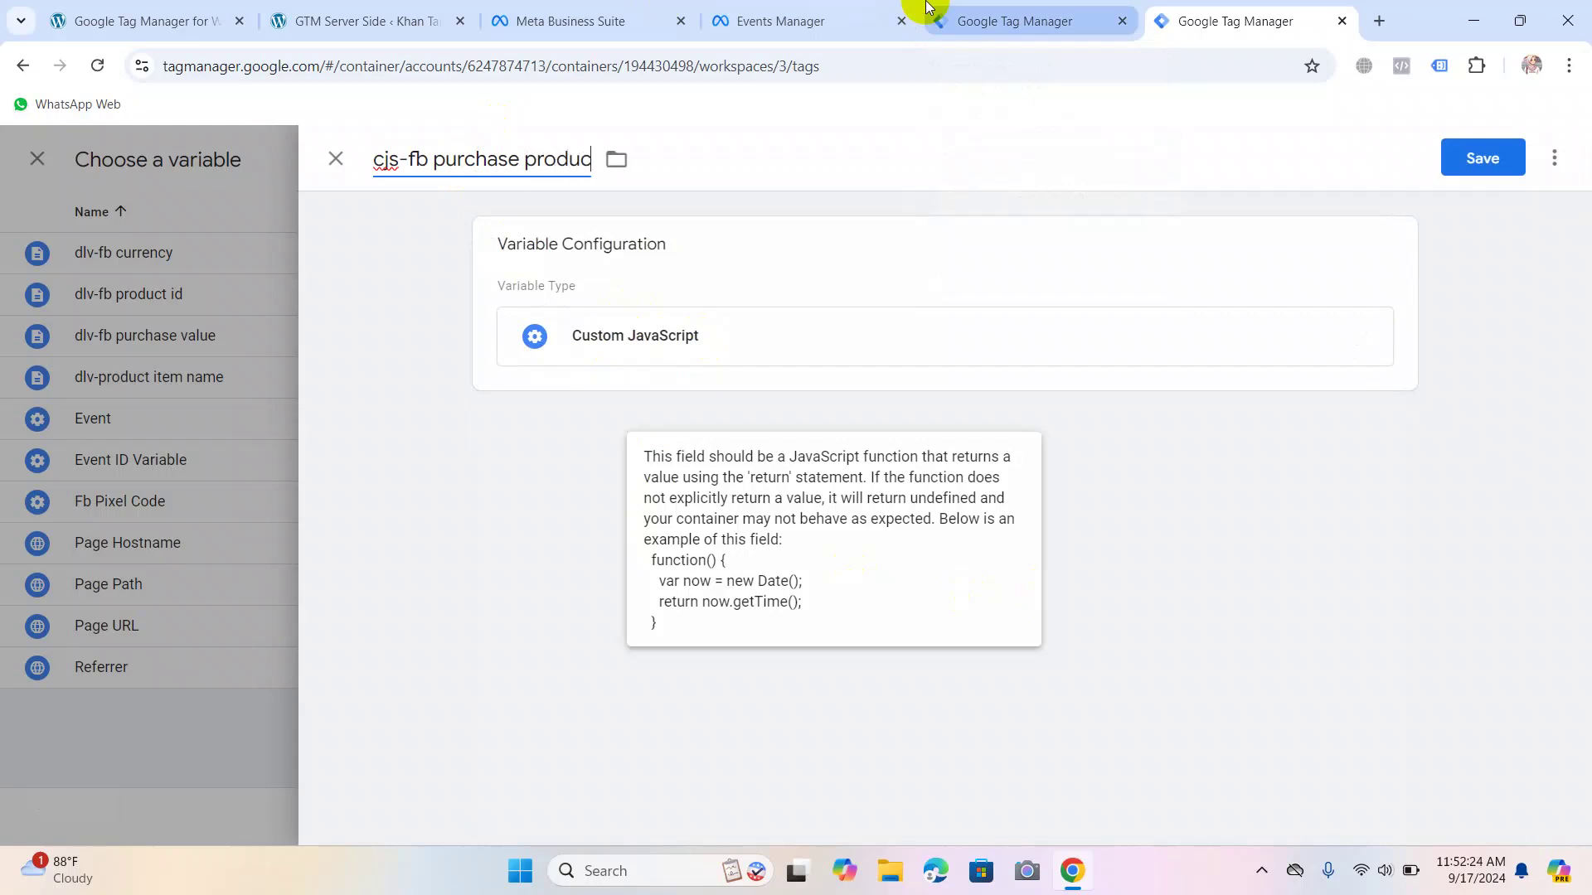
{"action": "type", "text": "t value"}
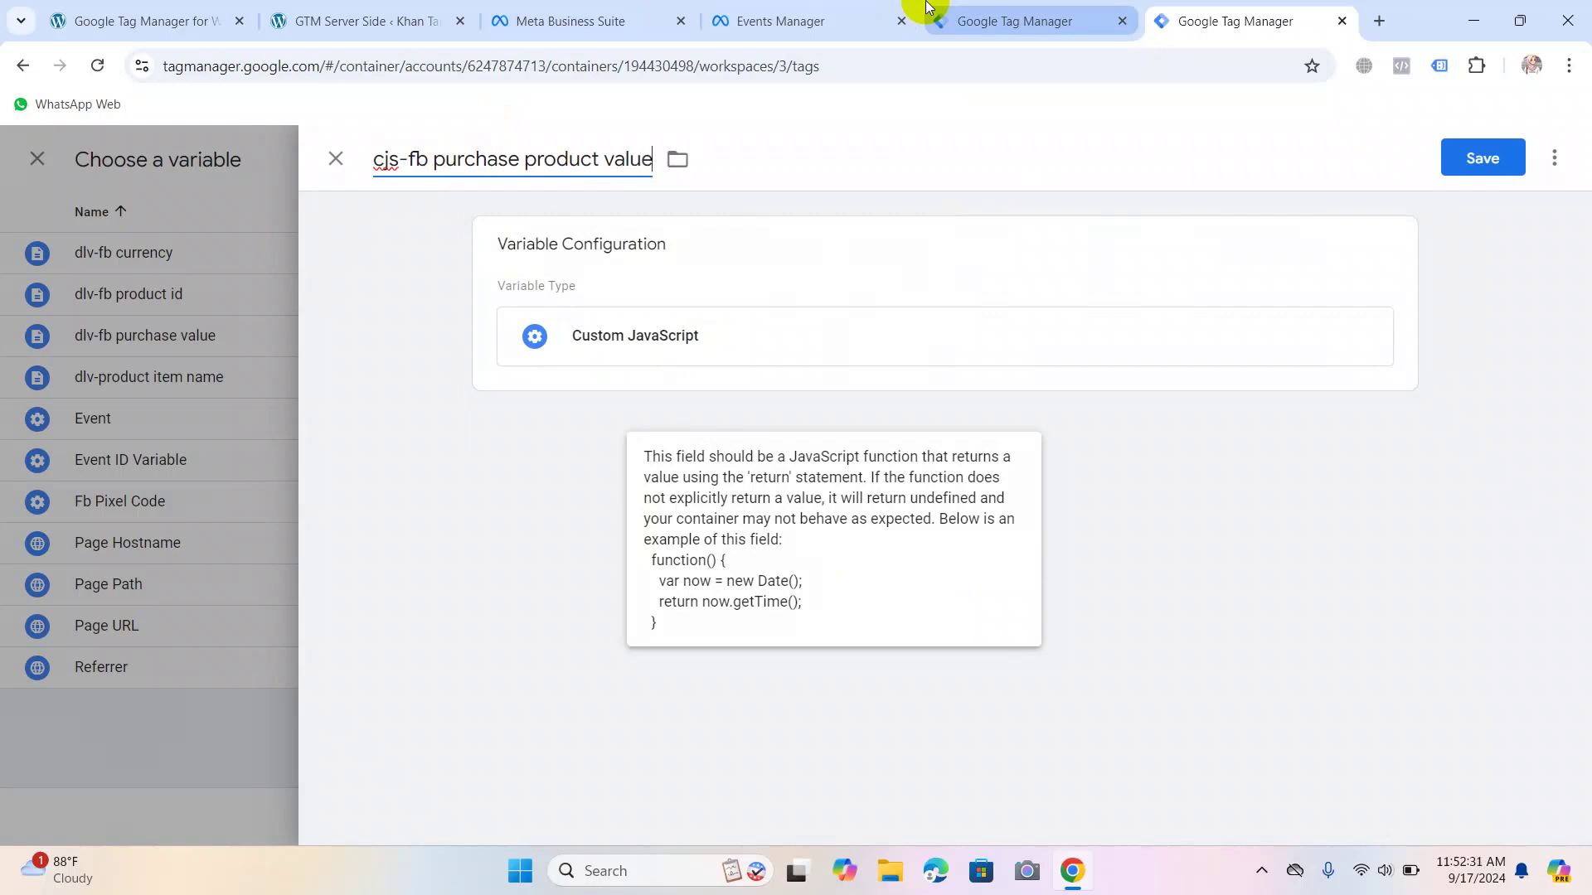
Begin the script with "function () {" and declare "var item = {{dlv-fb purchase value}}" on the second line.
{"action": "left_click", "coordinate": [697, 337]}
{"action": "left_click", "coordinate": [590, 474]}
{"action": "type", "text": "fum"}
{"action": "type", "text": "nction"}
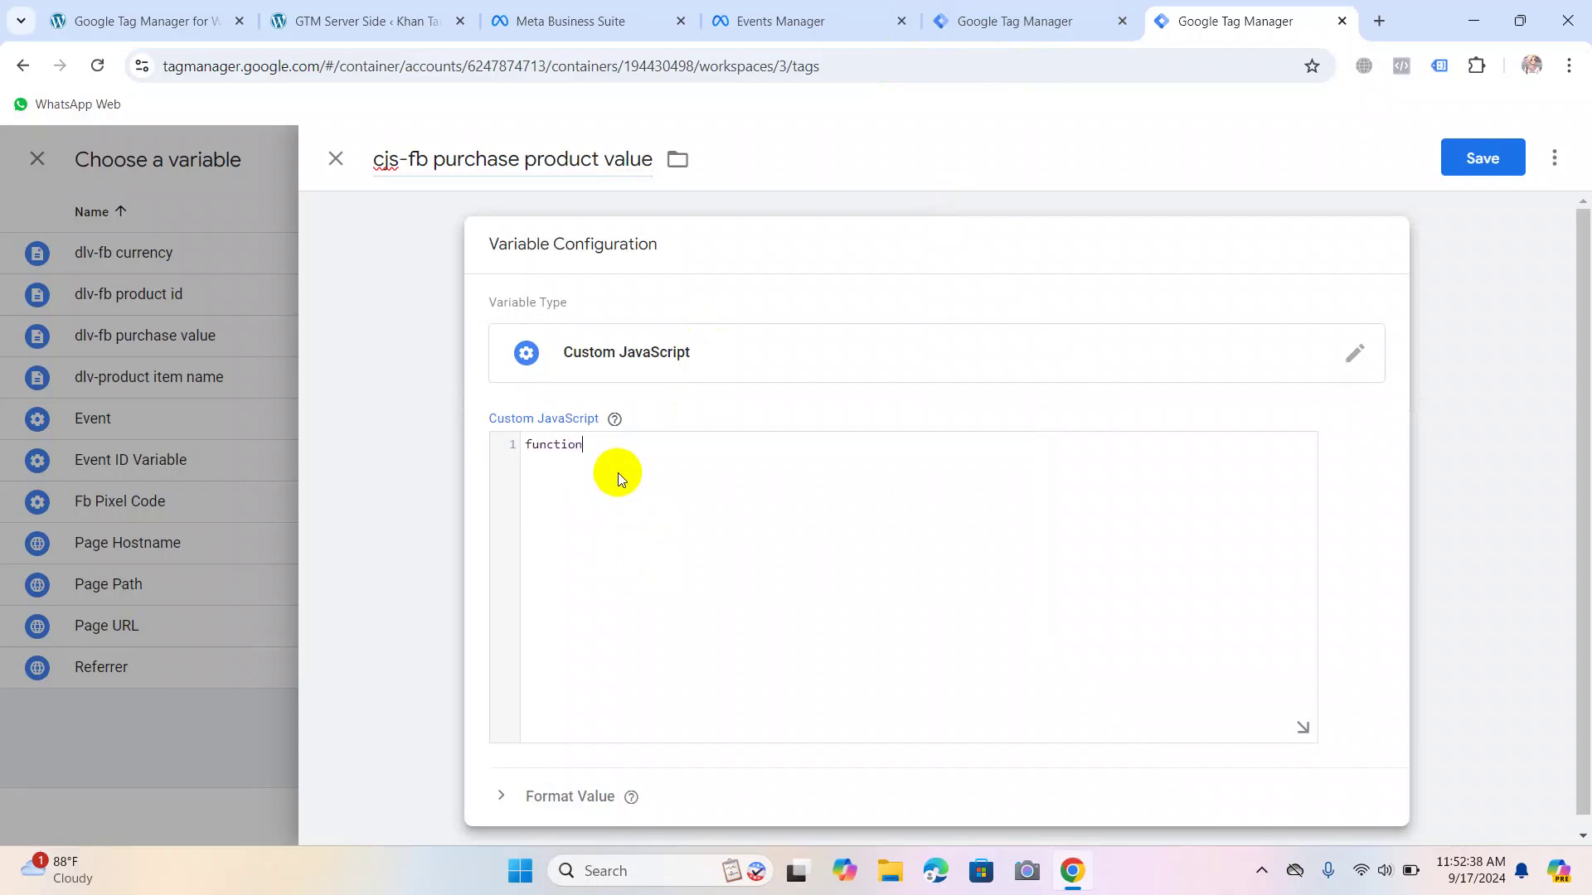
{"action": "type", "text": " () {   "}
{"action": "type", "text": "var ite"}
{"action": "type", "text": "m"}
{"action": "type", "text": " = {"}
{"action": "type", "text": "{"}
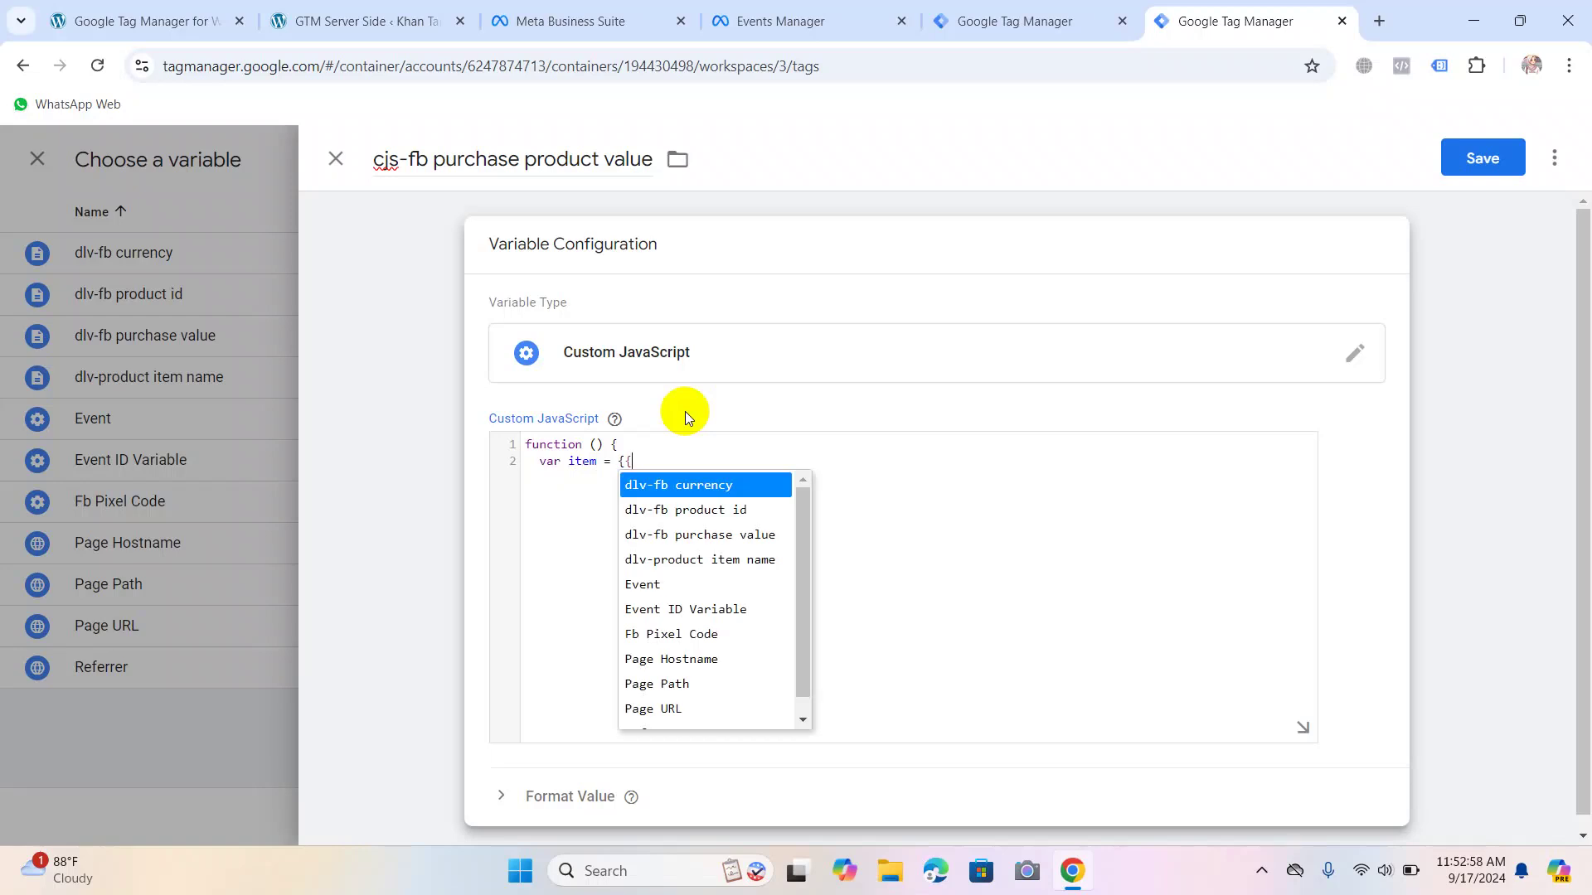
{"action": "key", "text": "Down"}
{"action": "key", "text": "Down"}
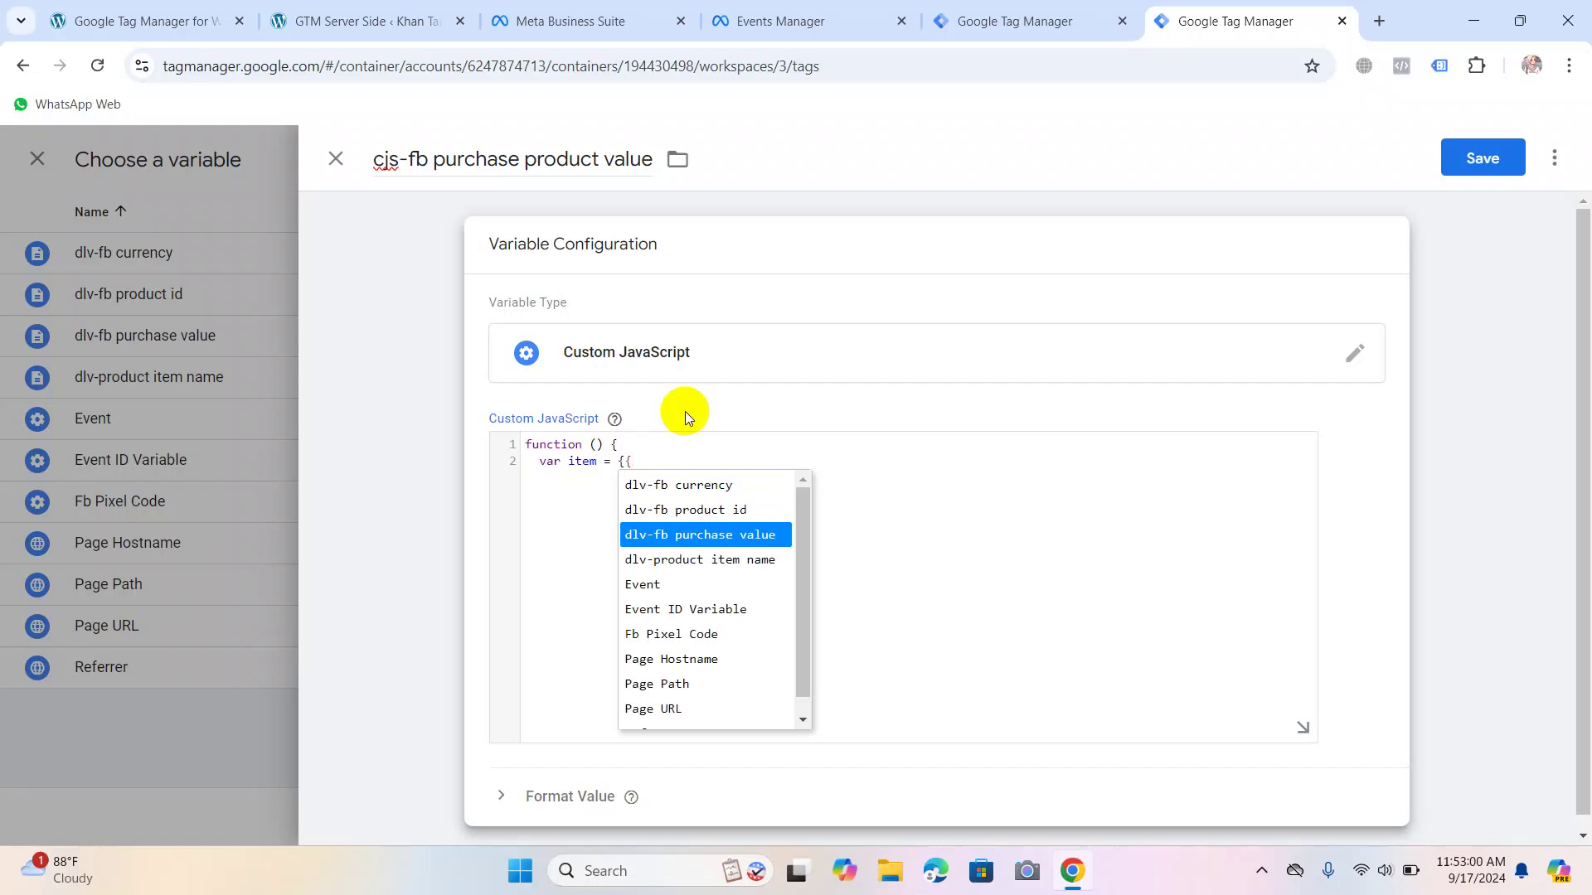
{"action": "key", "text": "Return"}
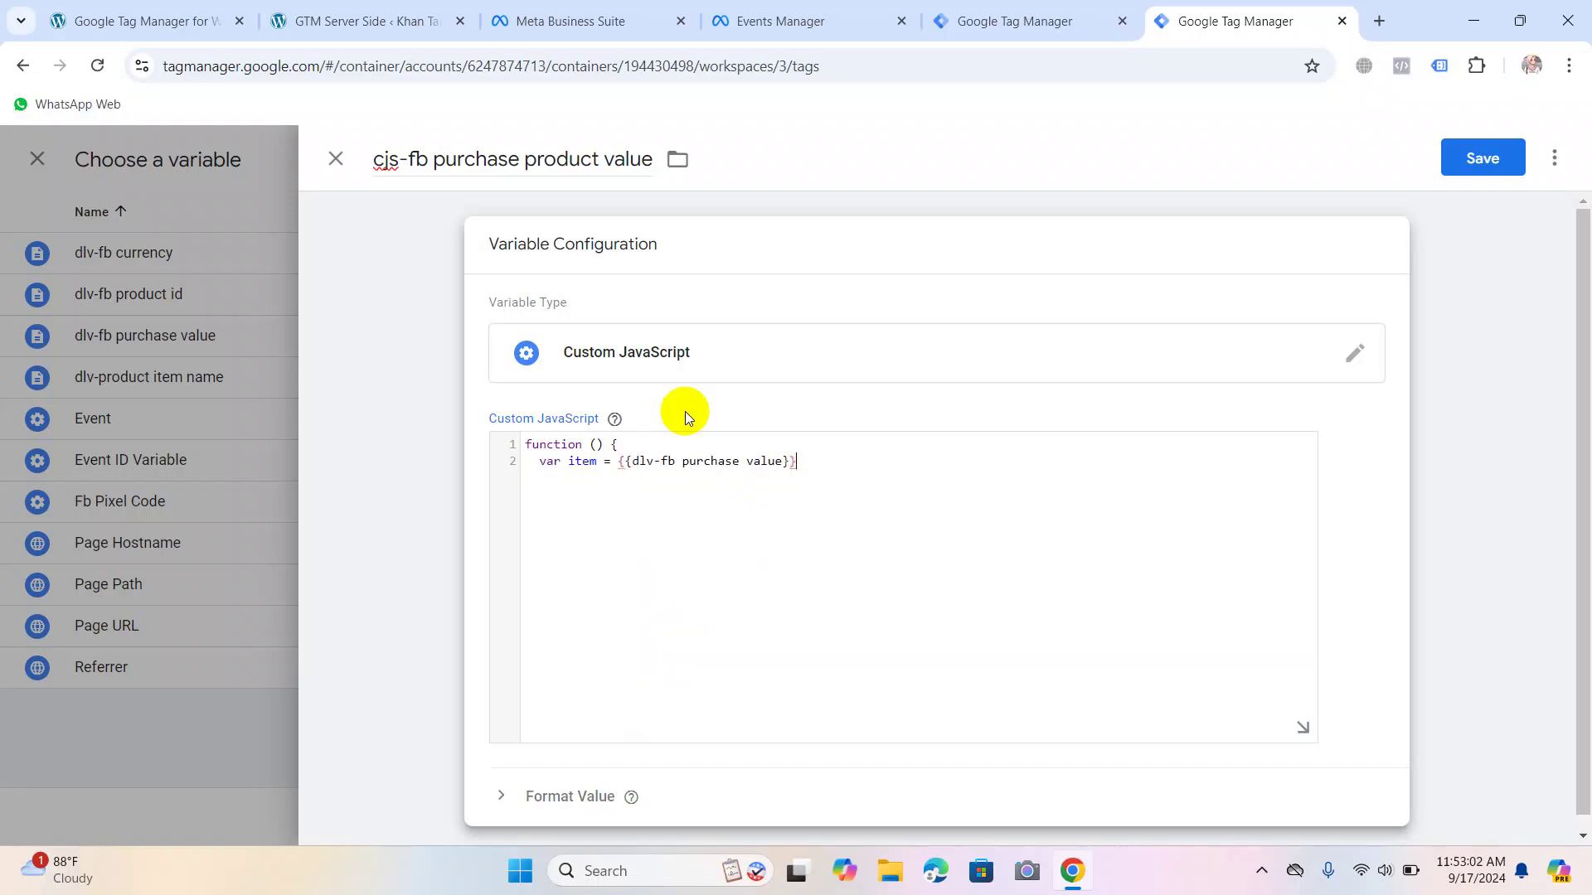
Add a third script line reading "return item.map (function (items)".
{"action": "key", "text": "Return"}
{"action": "type", "text": "return item.map (function (i"}
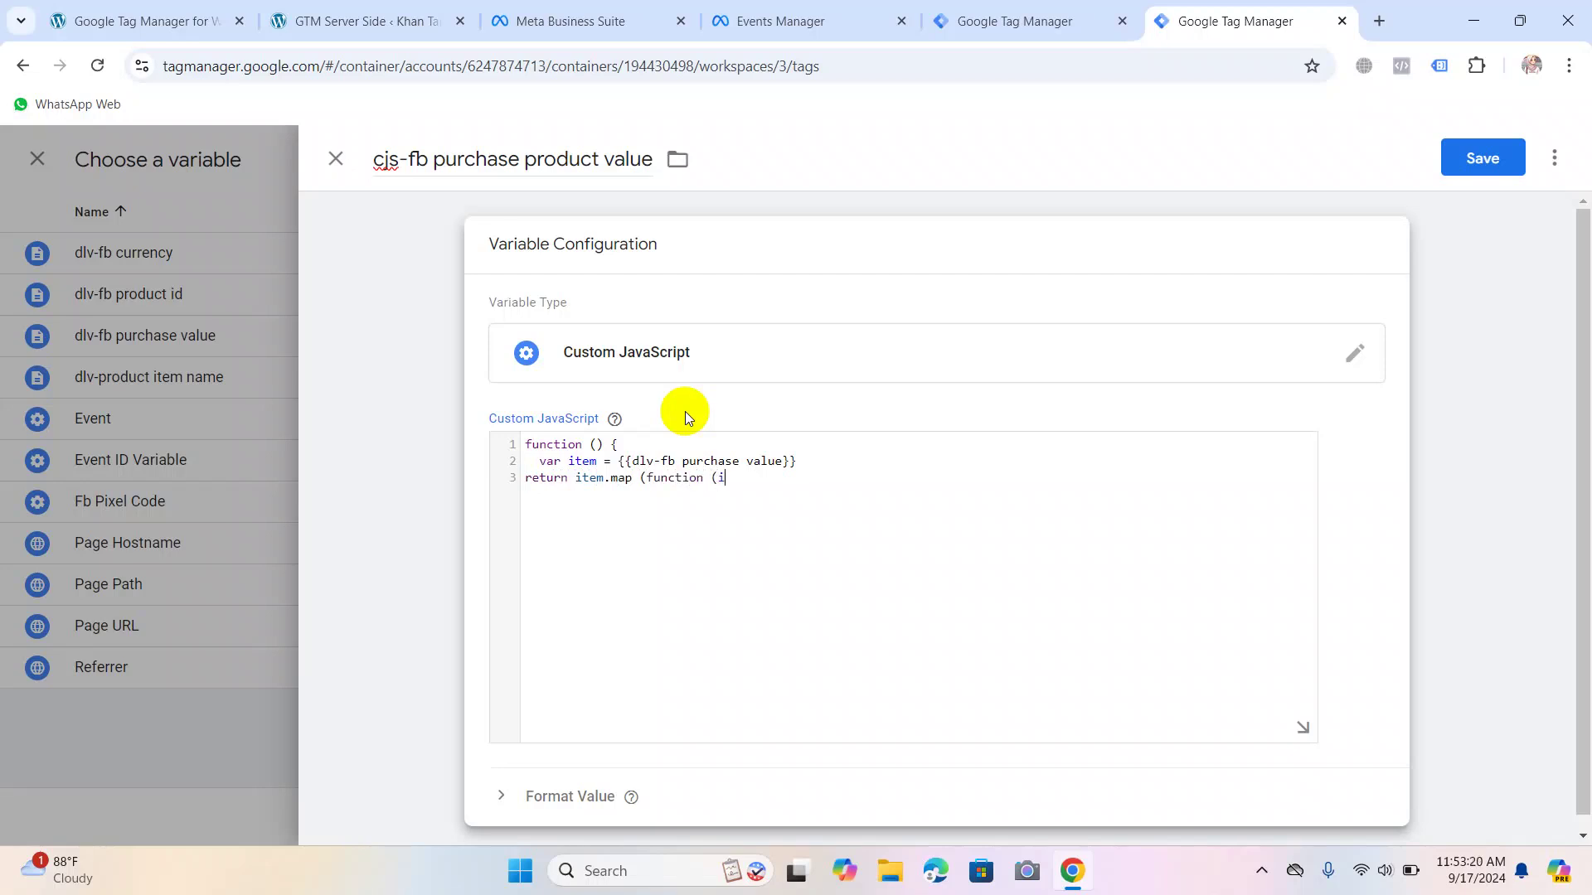
{"action": "type", "text": "tems)"}
Change item to items in the map call and the variable declaration, and indent the return line.
{"action": "left_click", "coordinate": [603, 479]}
{"action": "type", "text": "s"}
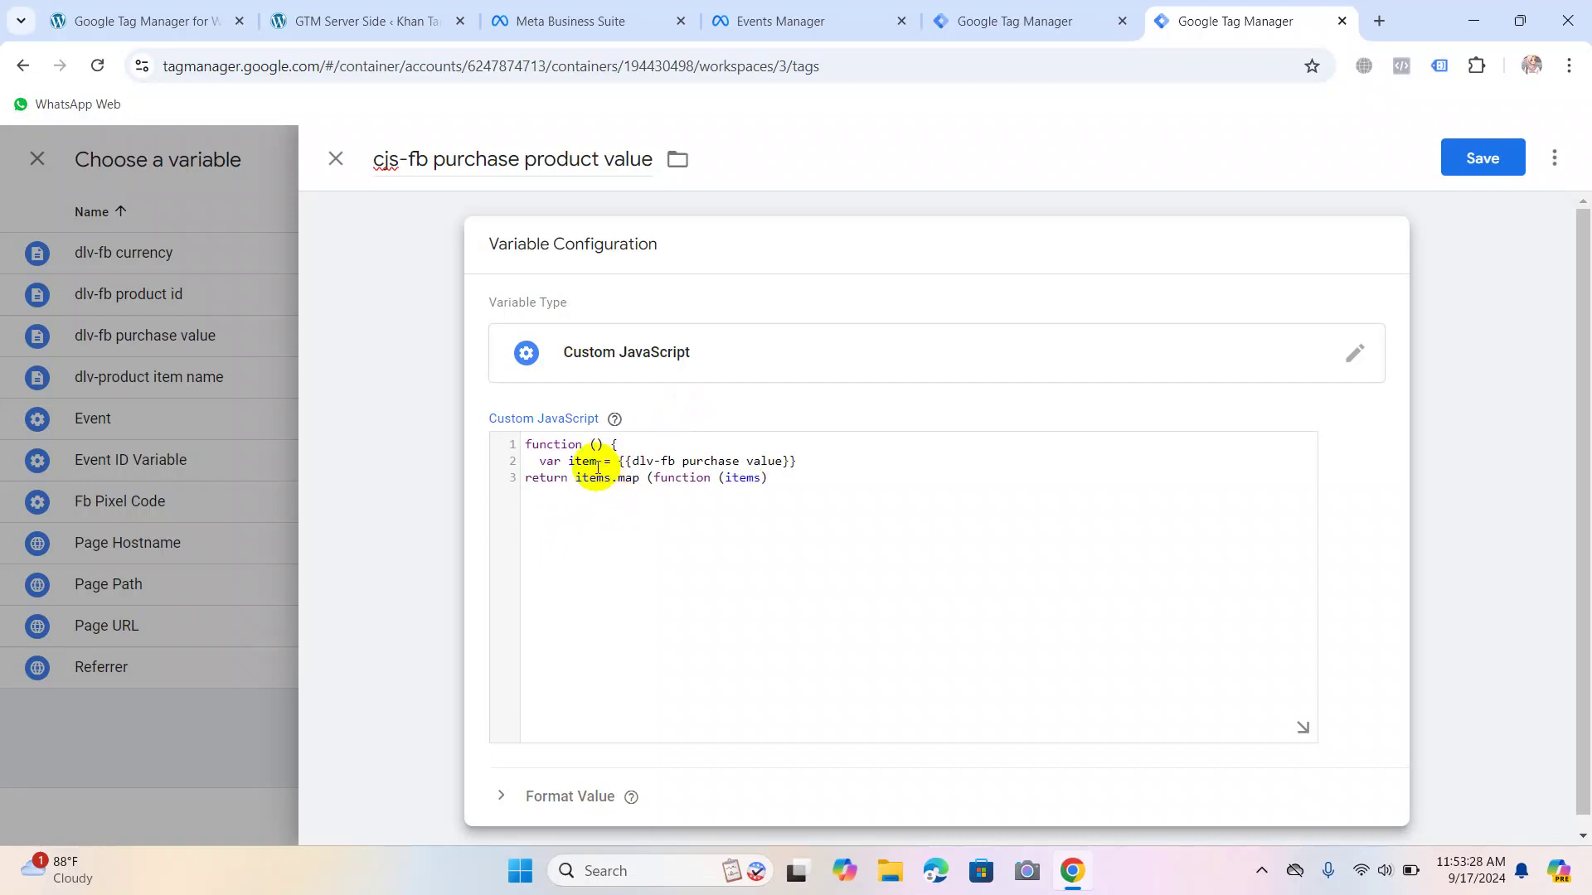
{"action": "left_click", "coordinate": [597, 463]}
{"action": "type", "text": "s"}
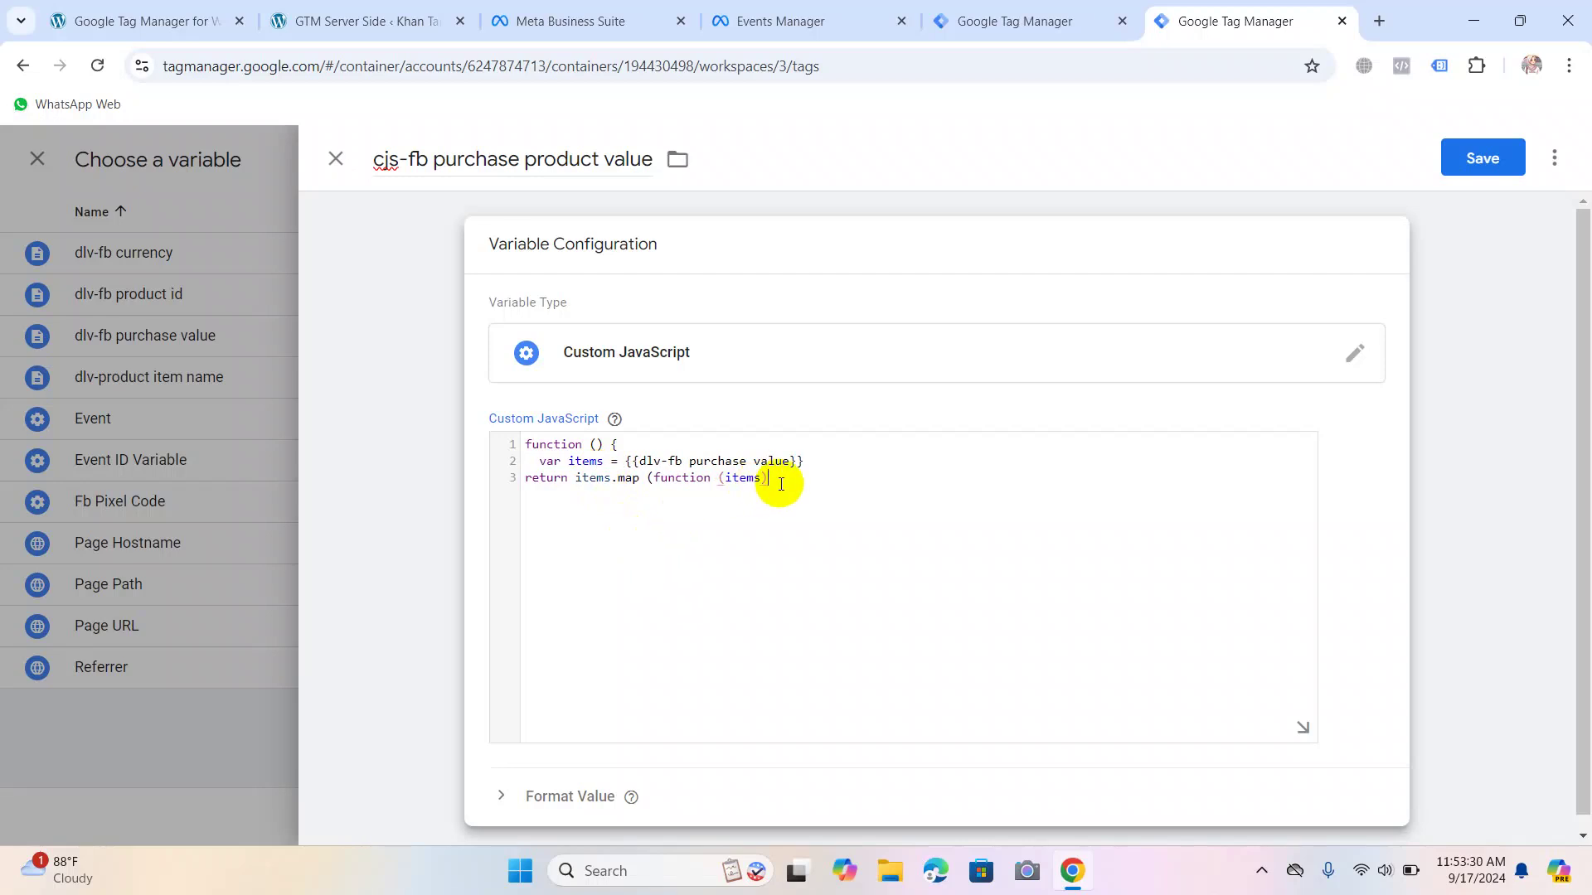
{"action": "left_click", "coordinate": [527, 482]}
Extend the return line with "{return items.item_name;" and put the callback's closing brace on a new line.
{"action": "left_click", "coordinate": [814, 481]}
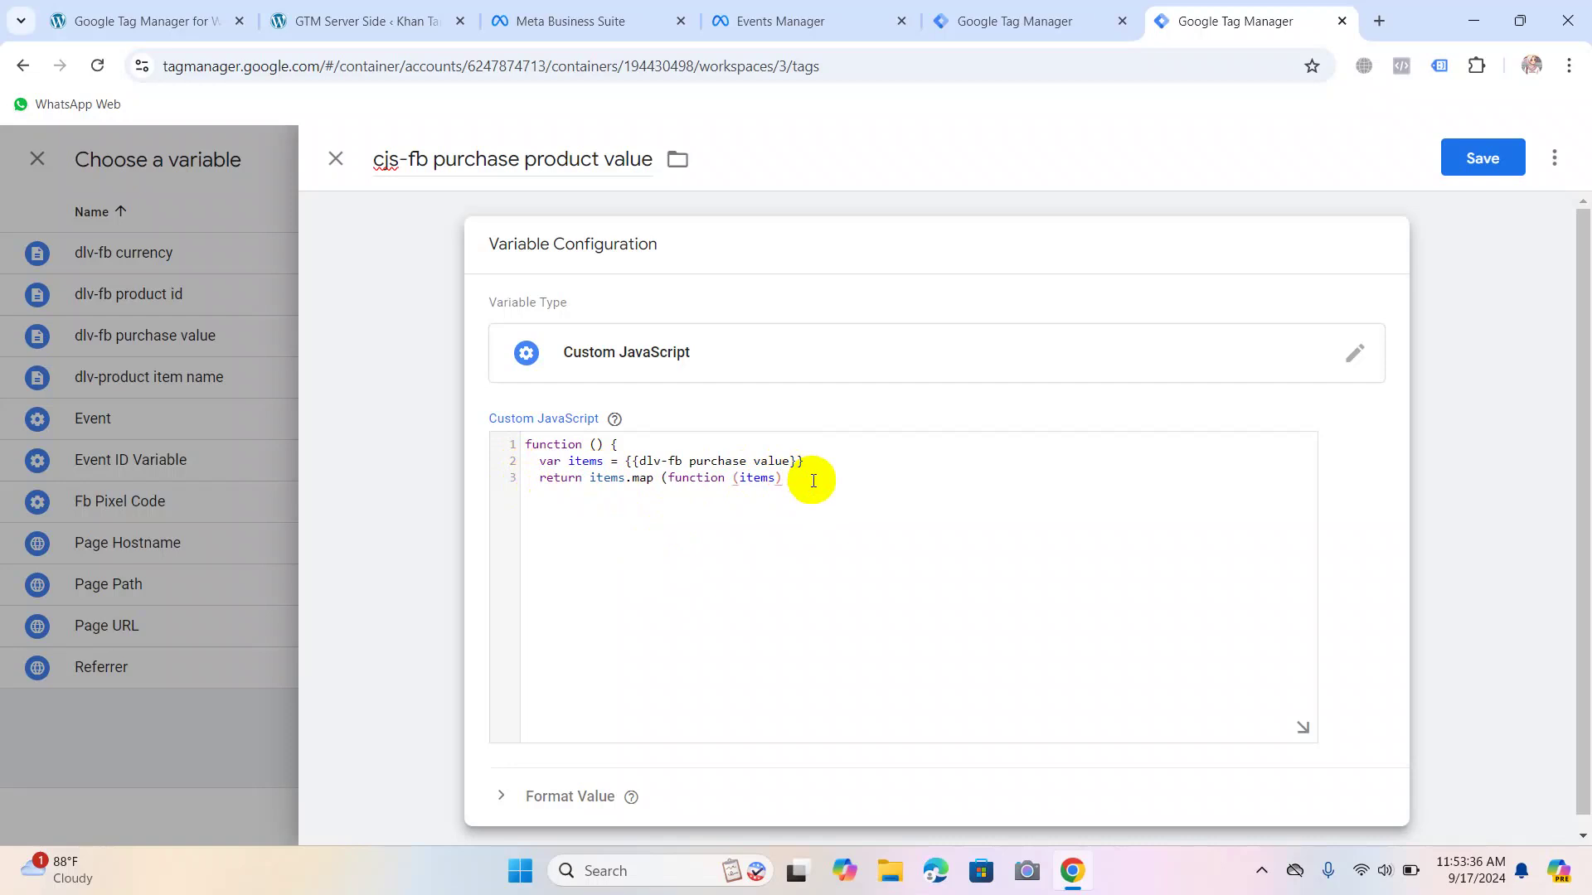
{"action": "type", "text": "{return items."}
{"action": "type", "text": "item_name;"}
{"action": "key", "text": "Return"}
{"action": "key", "text": "BackSpace"}
{"action": "key", "text": "BackSpace"}
{"action": "key", "text": "BackSpace"}
{"action": "key", "text": "BackSpace"}
{"action": "left_click_drag", "start_coordinate": [756, 498], "coordinate": [515, 497]}
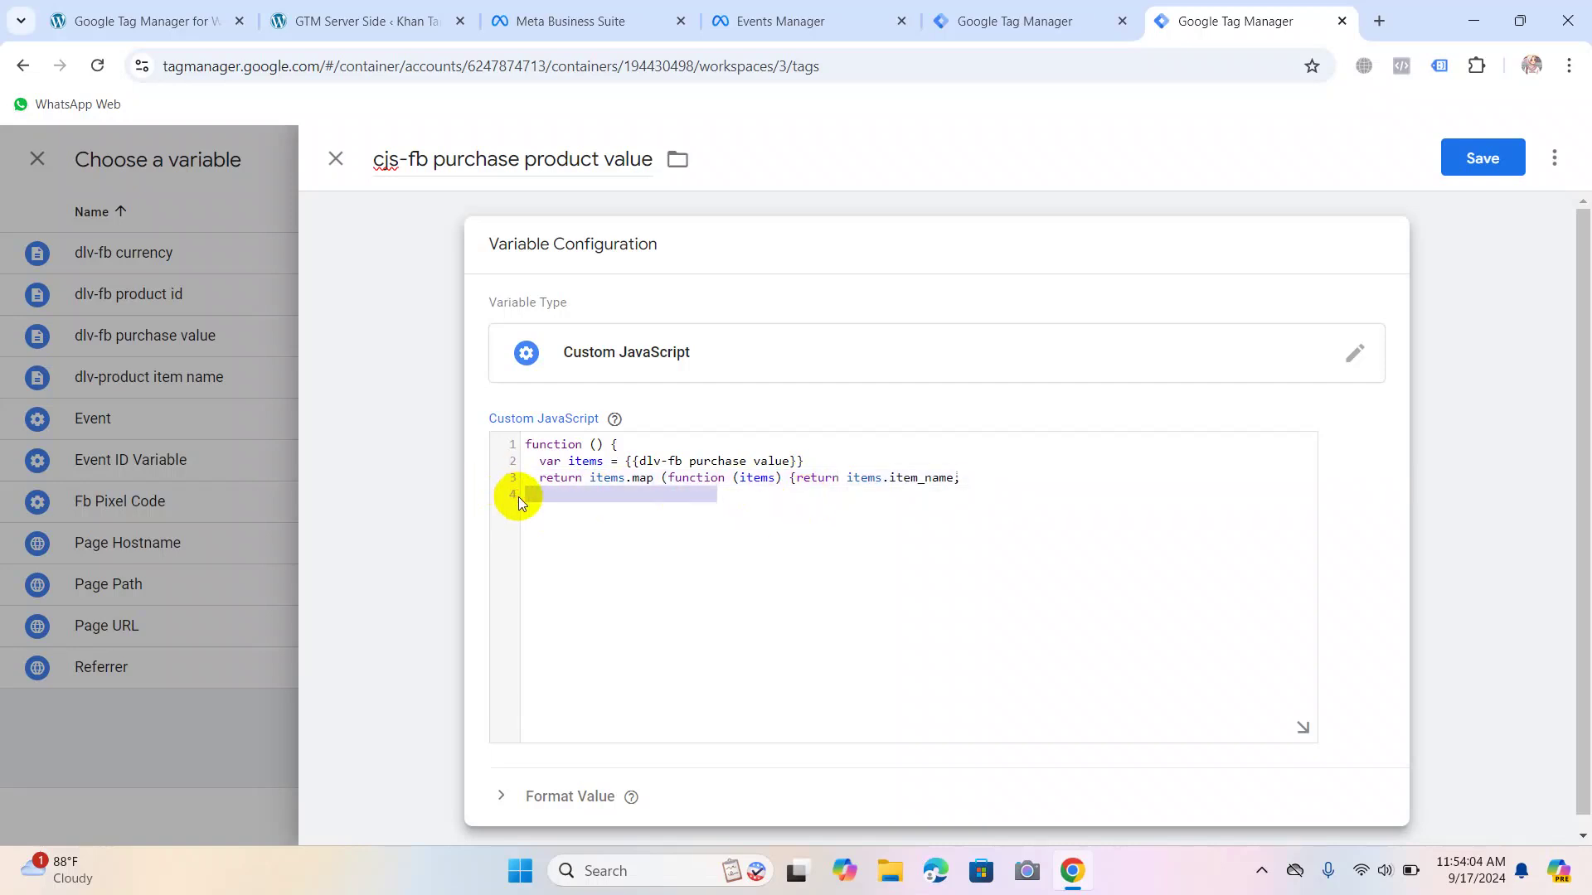
{"action": "type", "text": "}"}
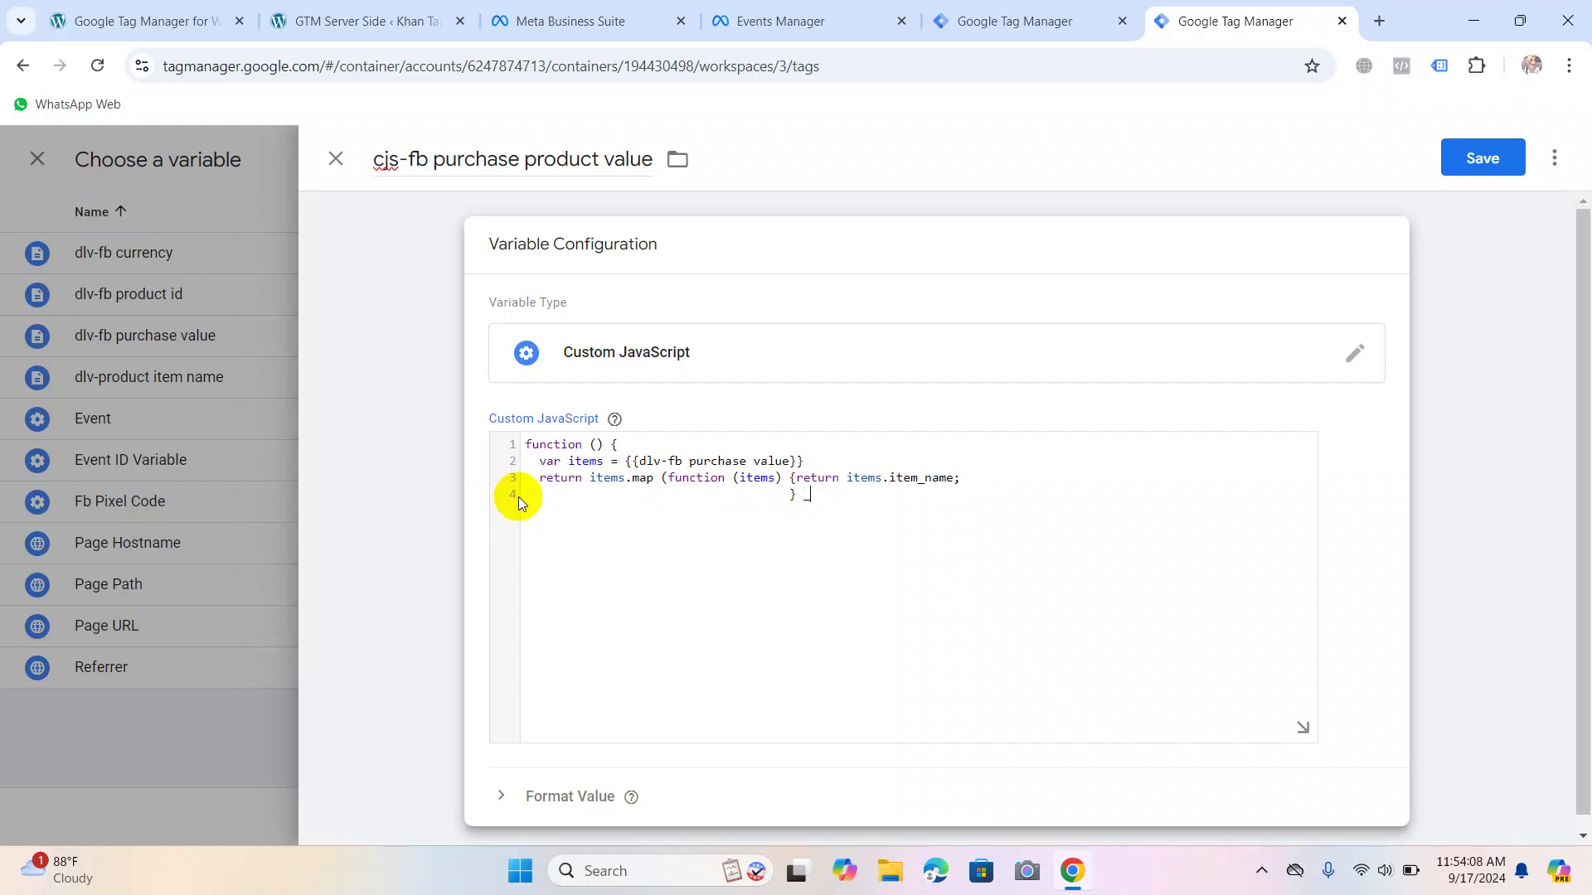
Finish the custom JavaScript by adding ") .join ();" to line 4 and a closing brace on a new line.
{"action": "type", "text": " ) .join ();"}
{"action": "key", "text": "Return"}
{"action": "type", "text": "}"}
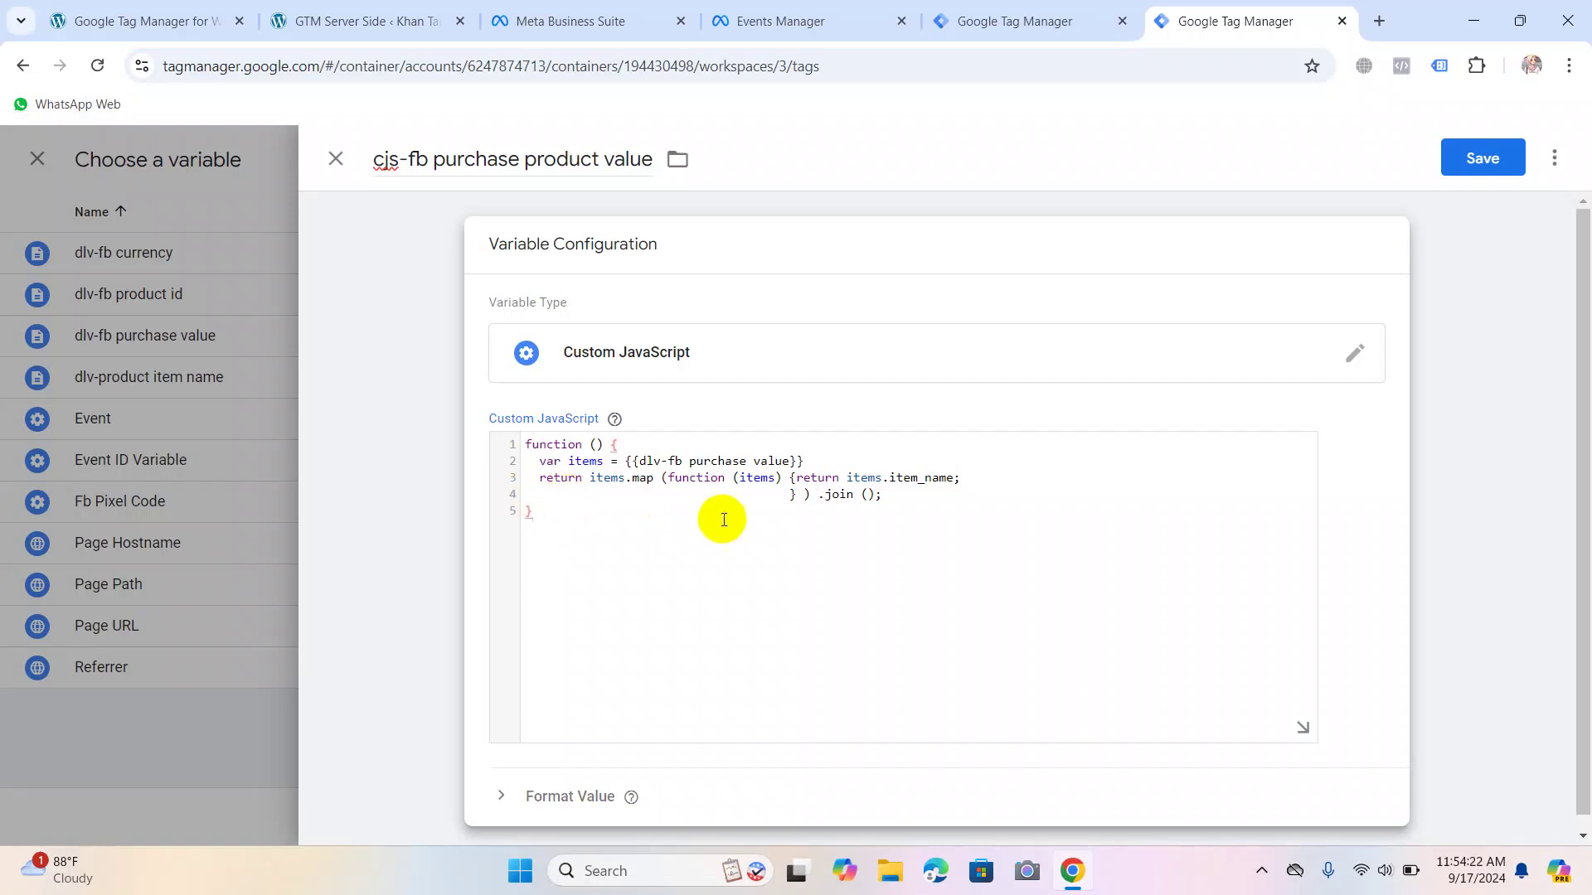
Remove the indentation before the closing brackets in line 4 and save the cjs-fb purchase product value variable.
{"action": "left_click_drag", "start_coordinate": [788, 494], "coordinate": [540, 497]}
{"action": "key", "text": "BackSpace"}
{"action": "key", "text": "BackSpace"}
{"action": "key", "text": "BackSpace"}
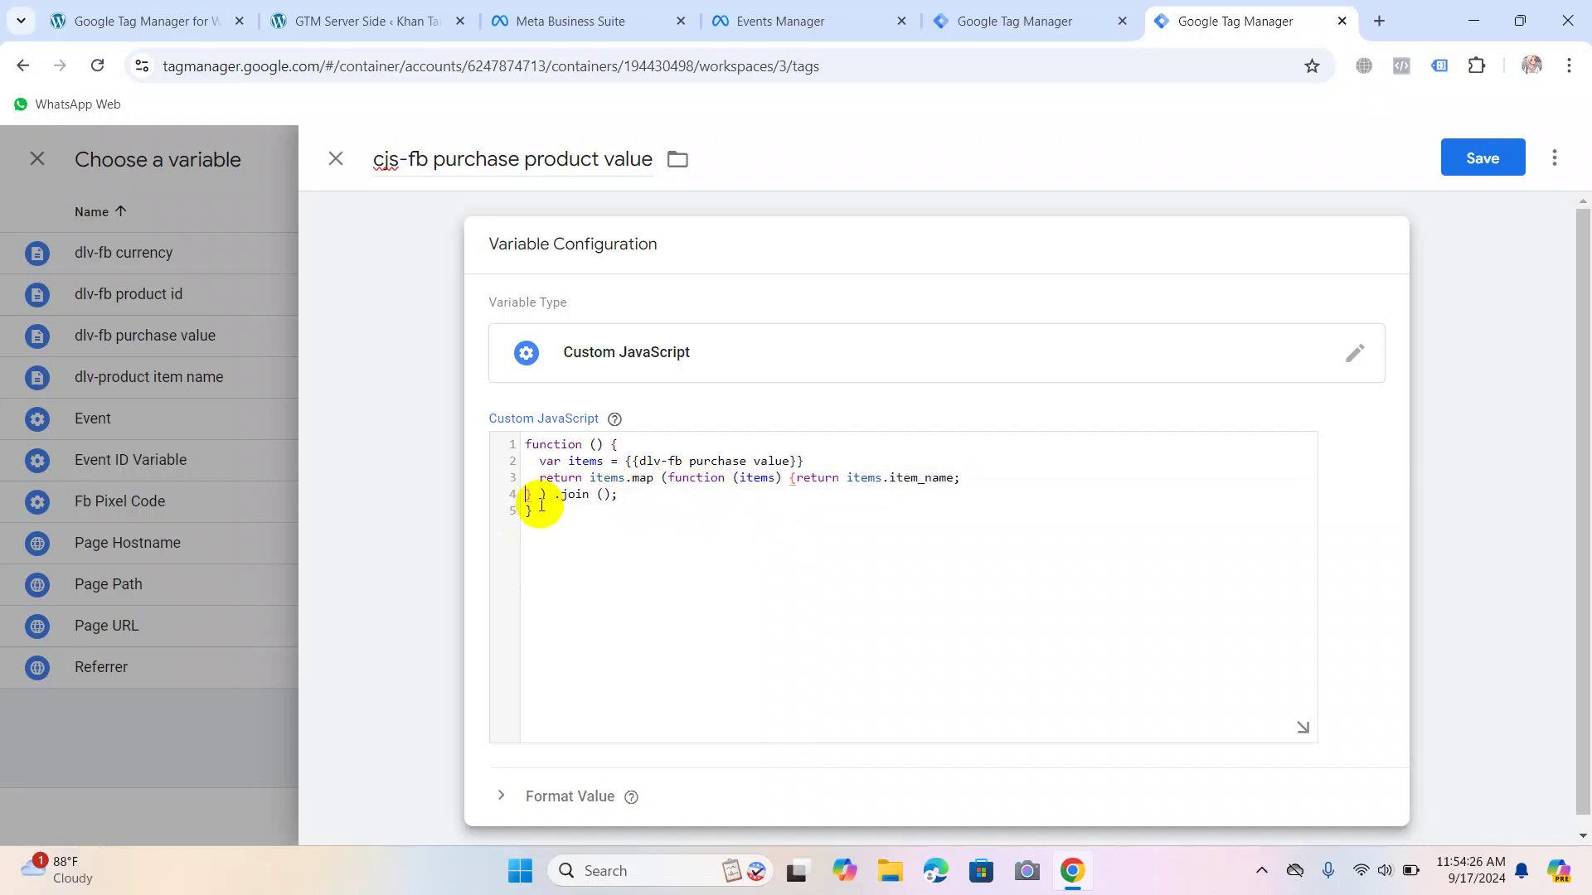
{"action": "left_click", "coordinate": [633, 545]}
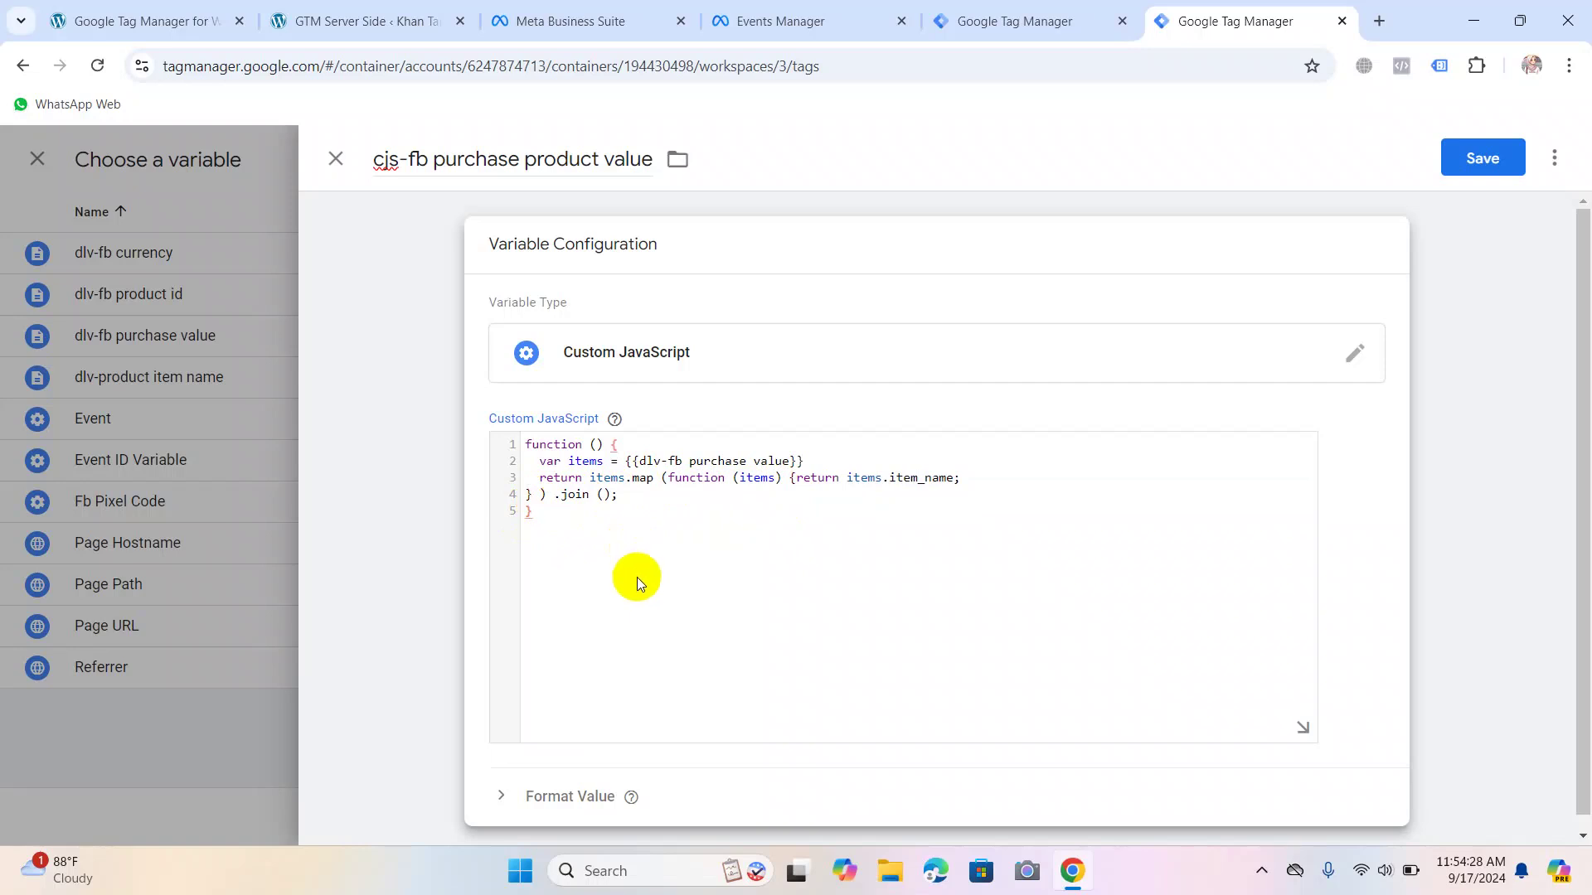
{"action": "double_click", "coordinate": [554, 609]}
{"action": "left_click", "coordinate": [1482, 159]}
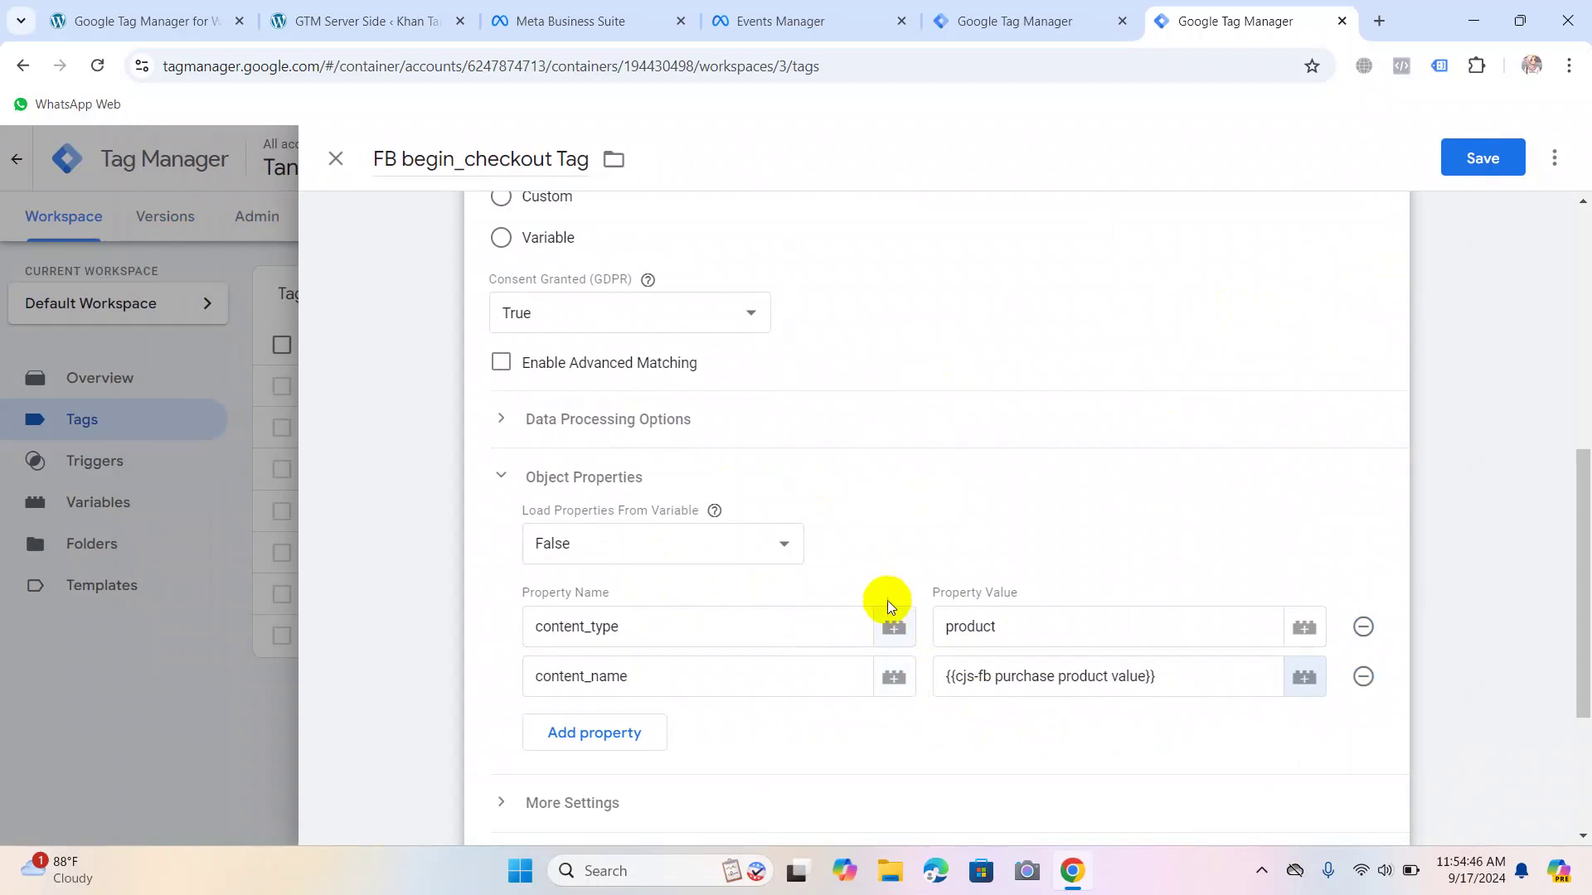
Add a third object property named content_ids to the FB begin_checkout tag.
{"action": "scroll", "coordinate": [885, 606], "scroll_direction": "down", "scroll_amount": 2}
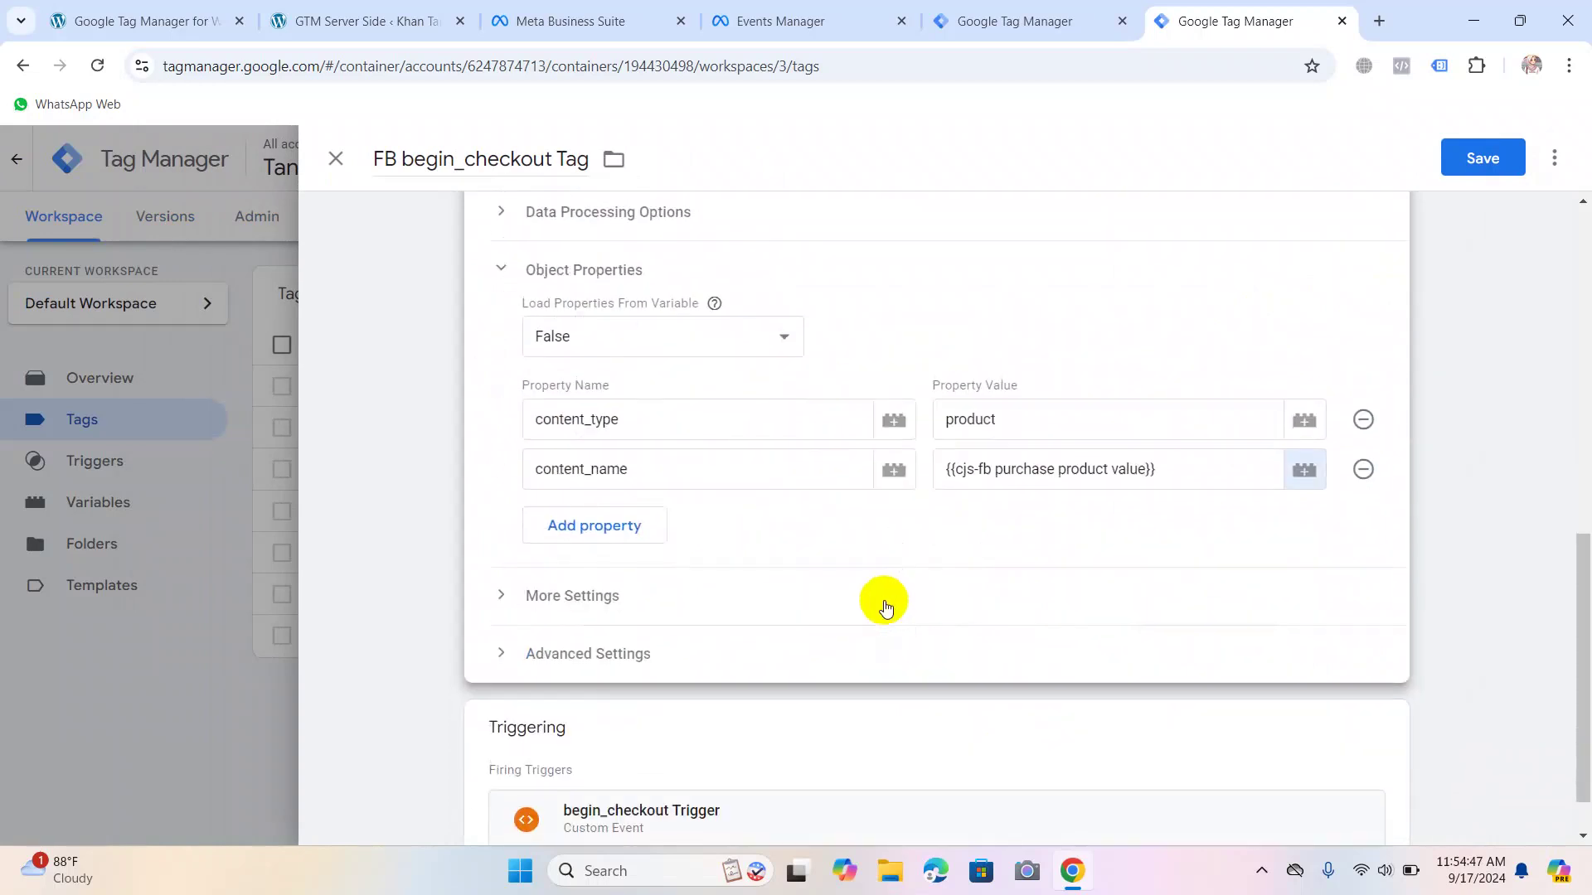
{"action": "left_click", "coordinate": [603, 531]}
{"action": "left_click", "coordinate": [613, 523]}
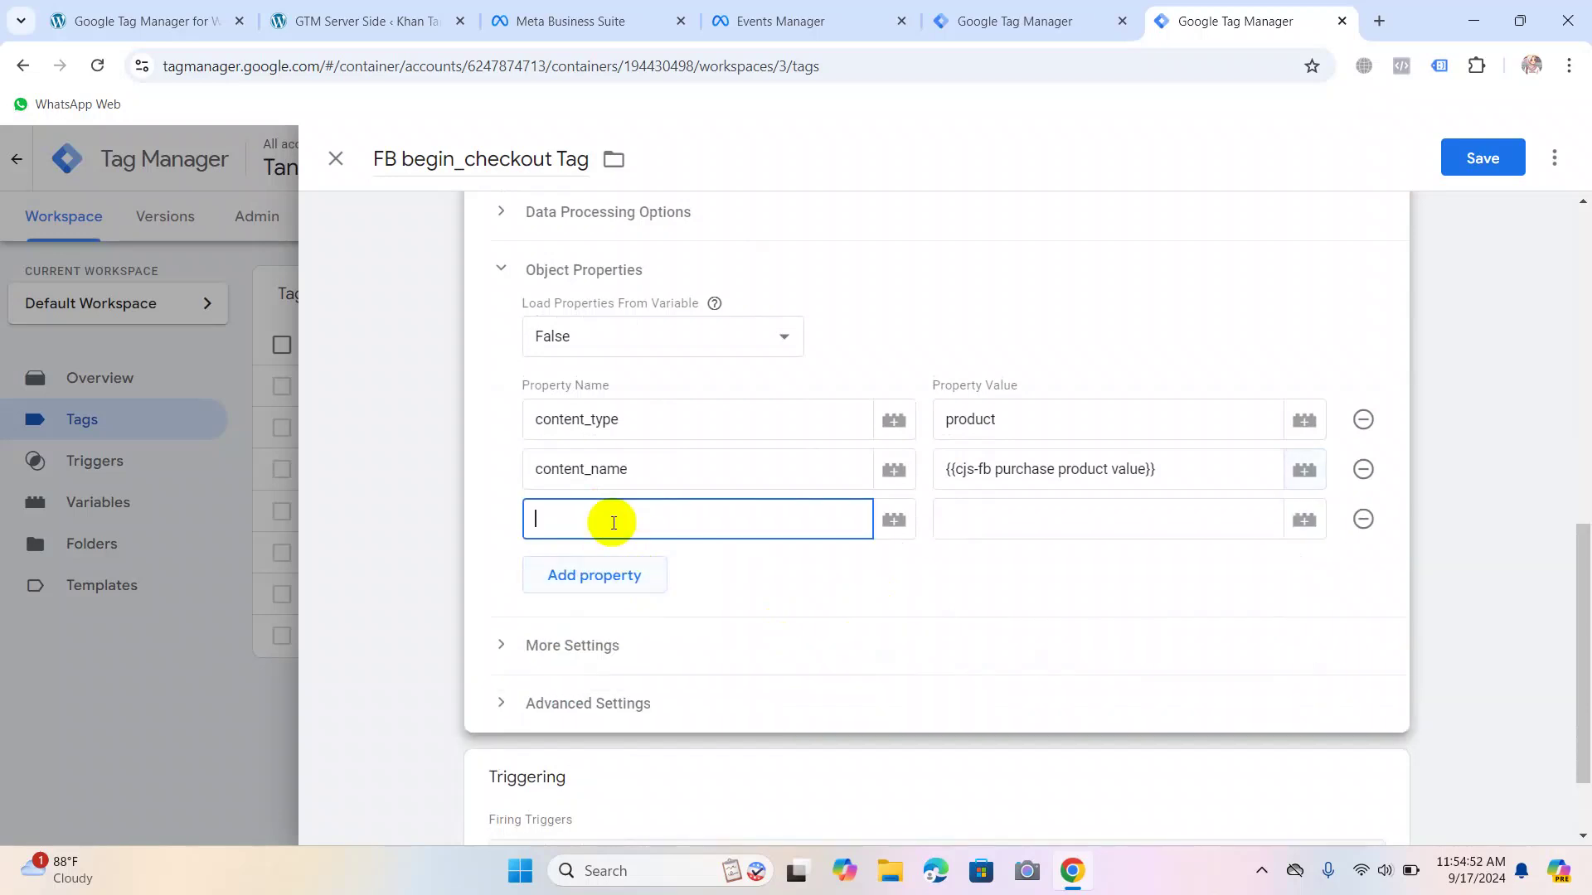
{"action": "type", "text": "content_ids"}
{"action": "left_click", "coordinate": [1035, 528]}
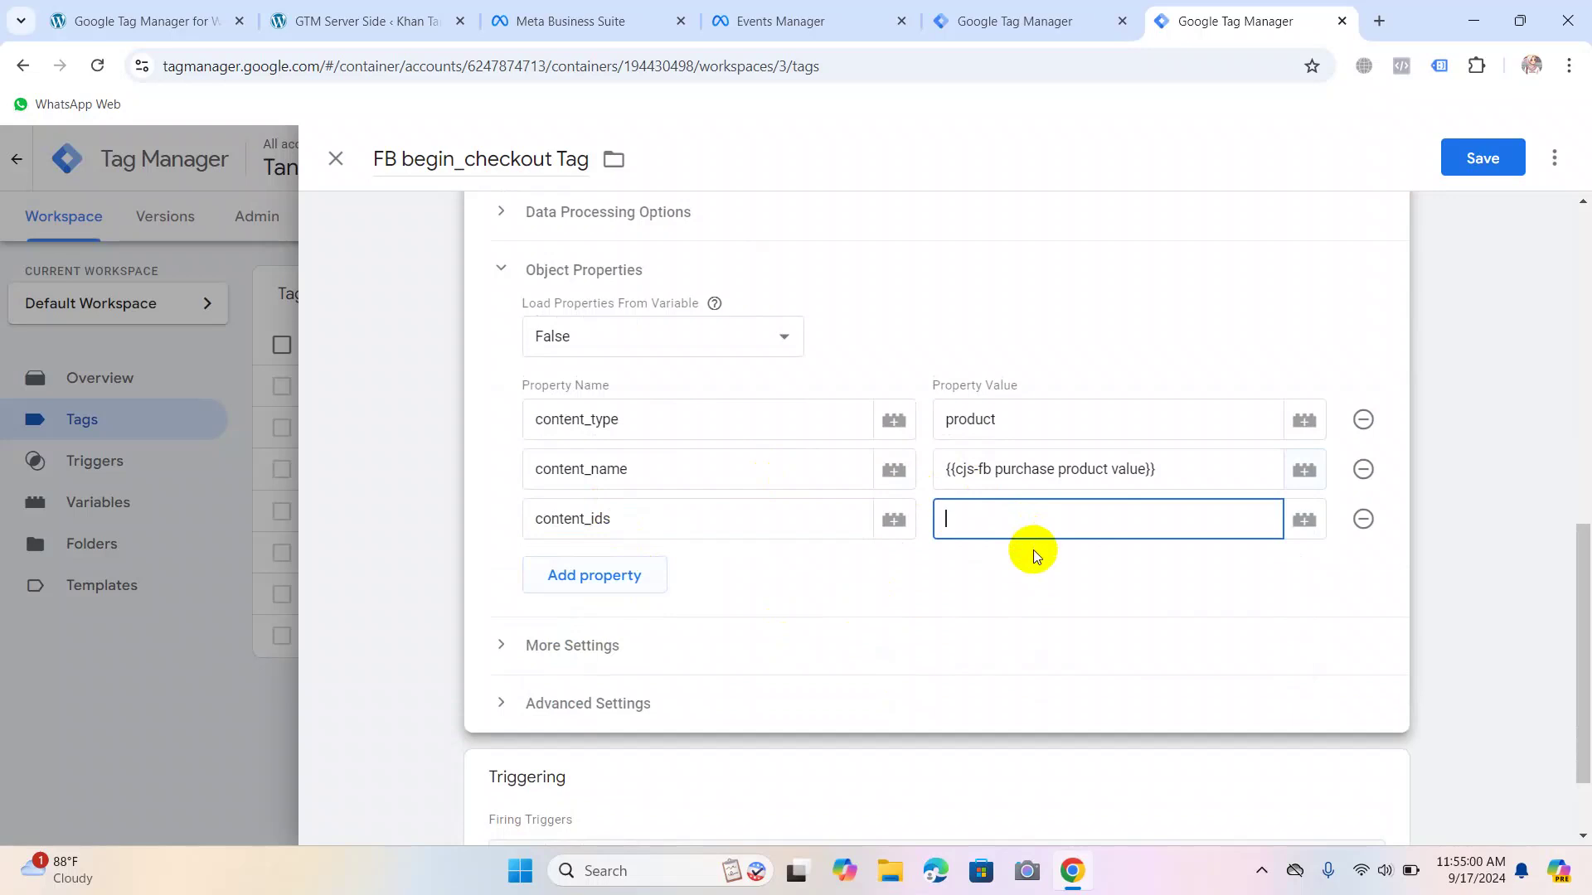
Create a new variable of type Custom JavaScript for the content_ids property's value.
{"action": "left_click", "coordinate": [1302, 518]}
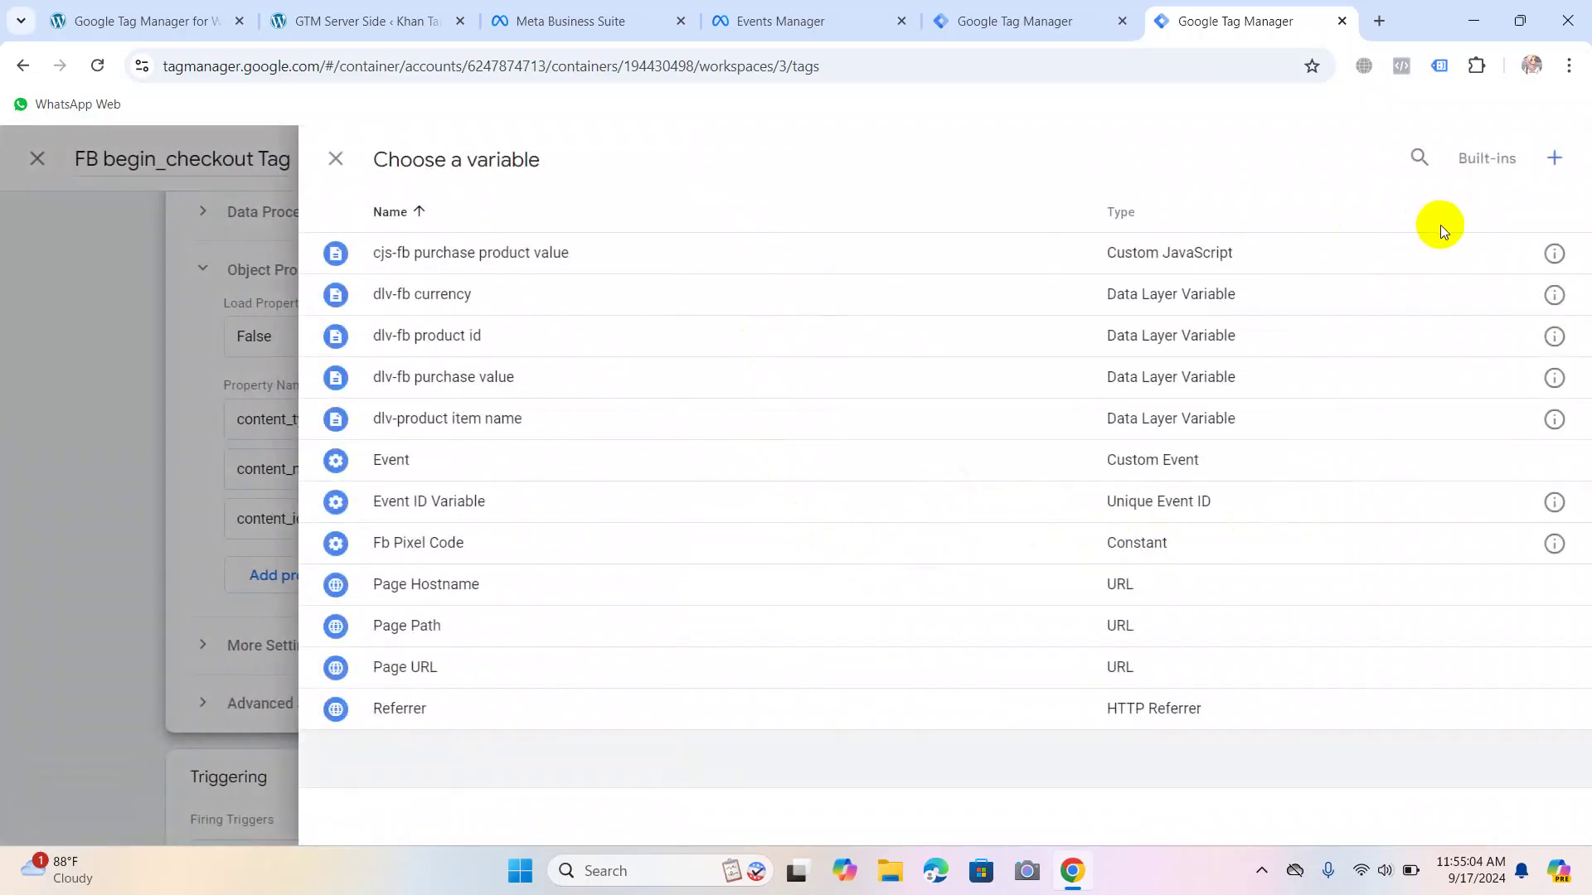
{"action": "left_click", "coordinate": [1554, 158]}
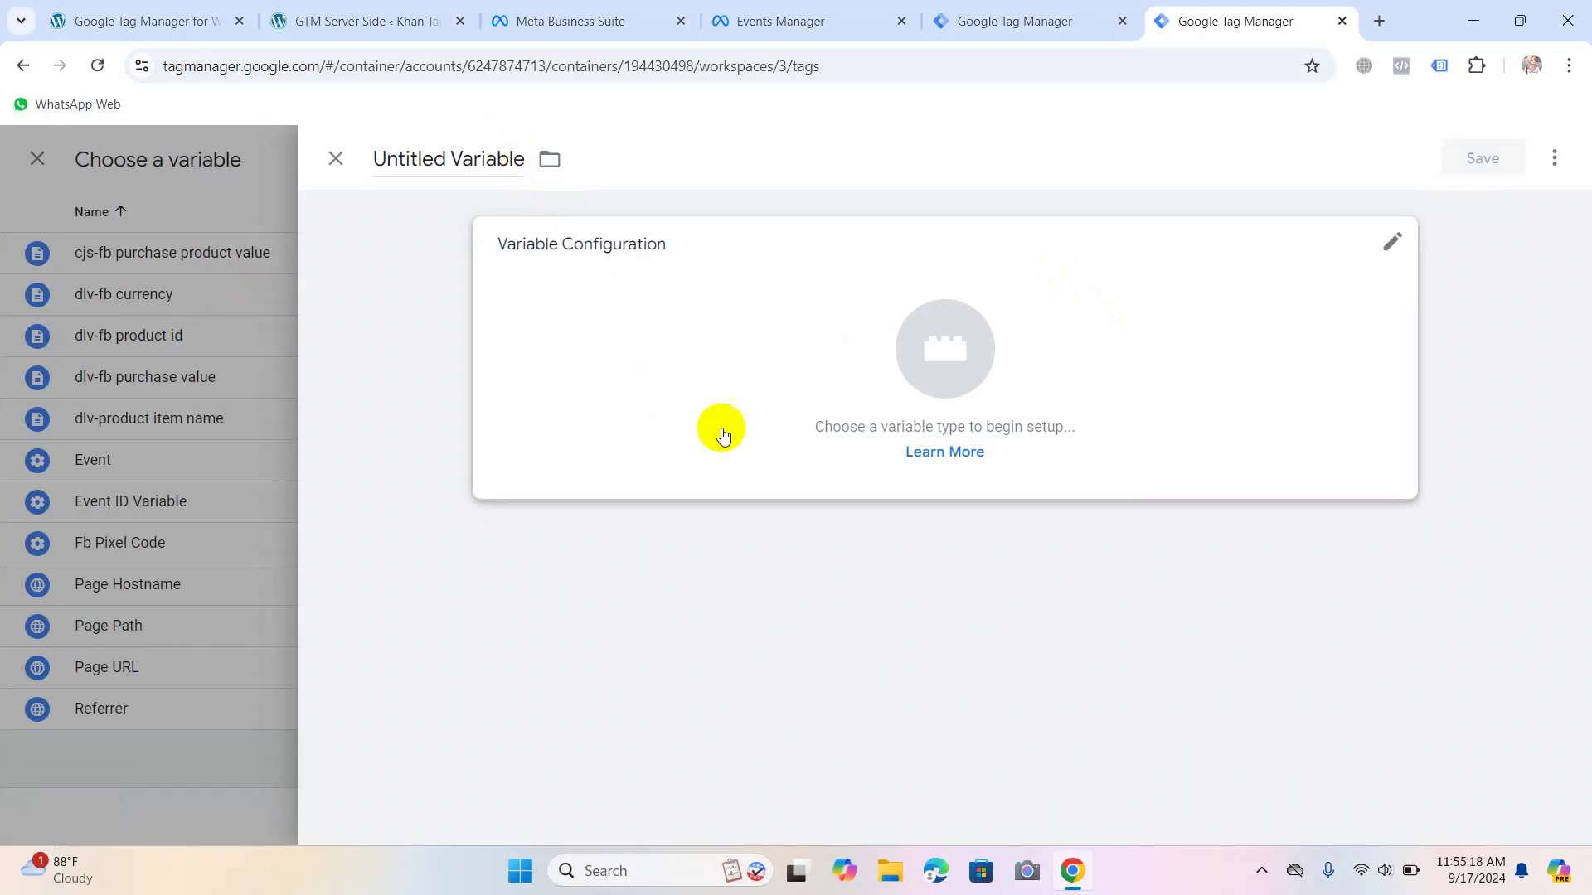
{"action": "left_click", "coordinate": [663, 349]}
{"action": "scroll", "coordinate": [1165, 604], "scroll_direction": "down", "scroll_amount": 4}
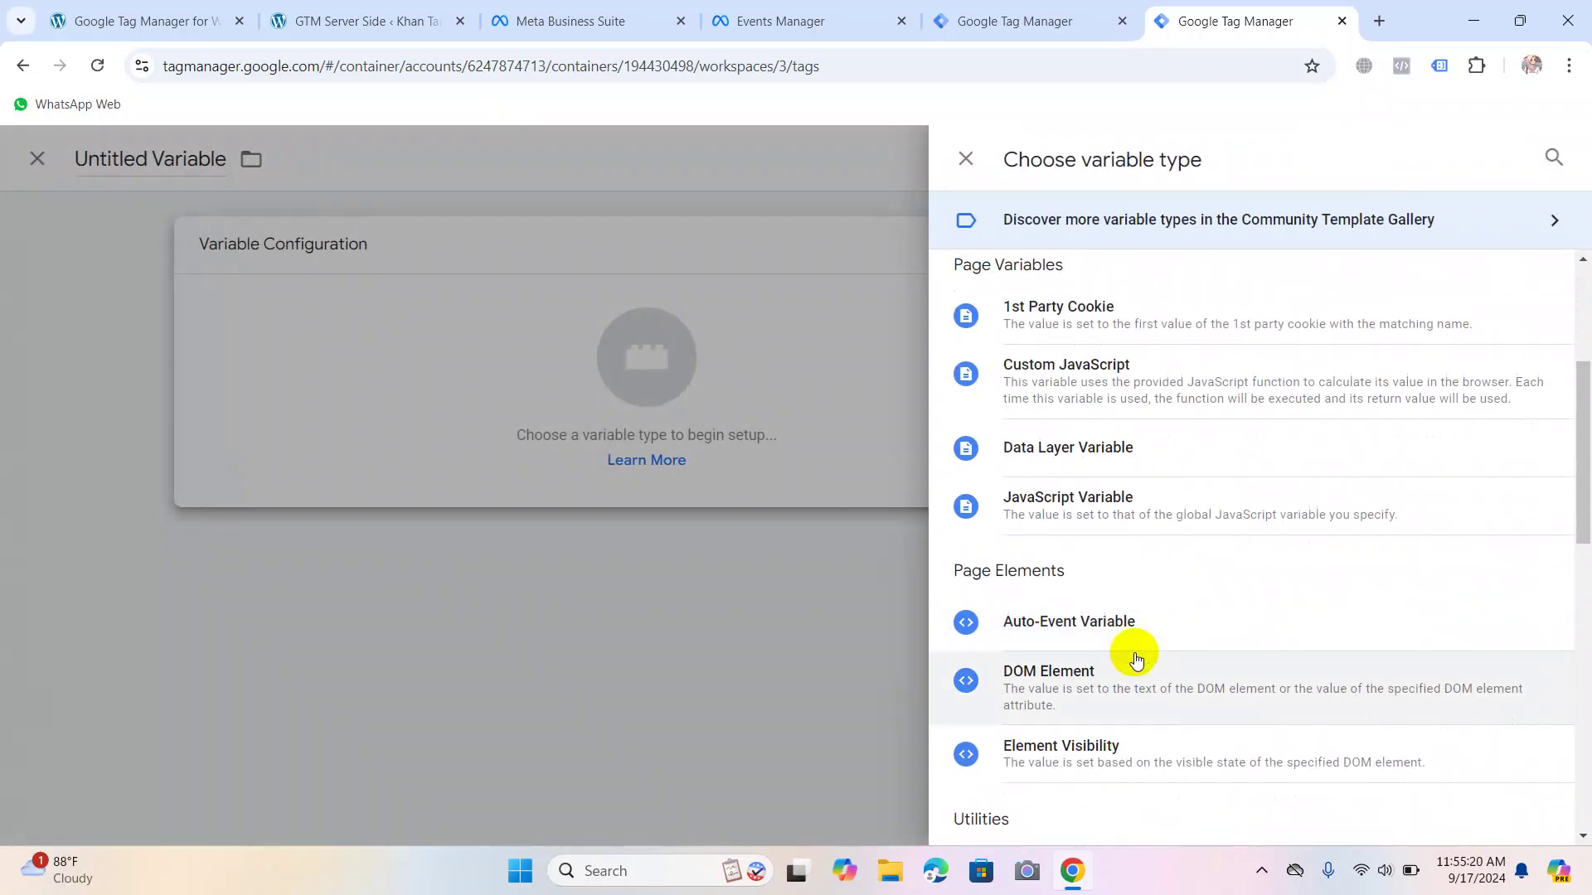
{"action": "scroll", "coordinate": [1207, 419], "scroll_direction": "up", "scroll_amount": 4}
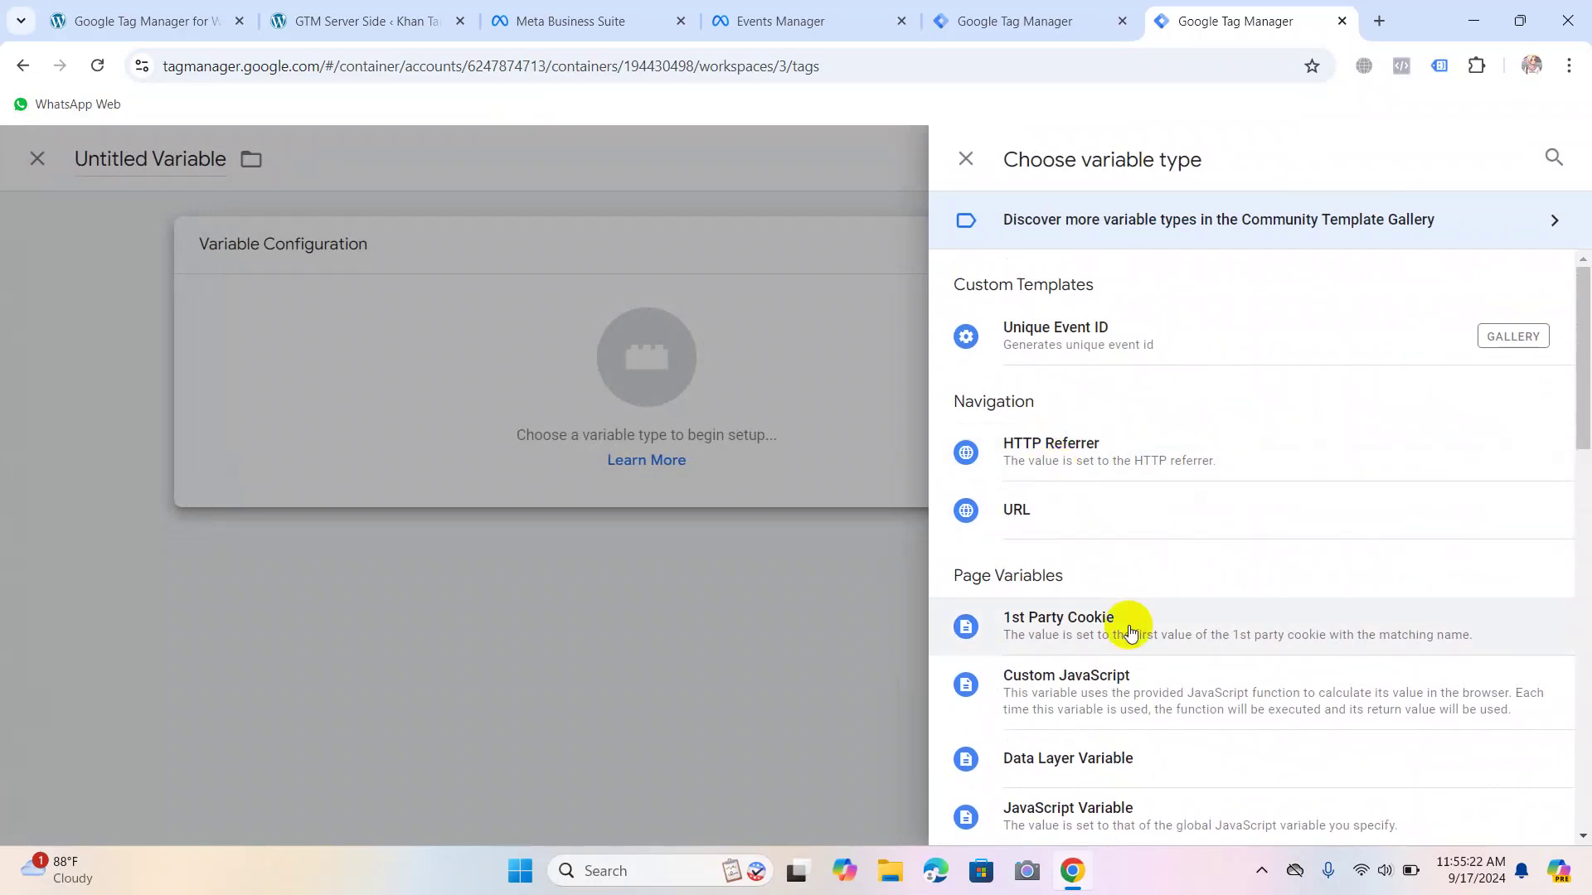
{"action": "left_click", "coordinate": [1112, 678]}
{"action": "left_click", "coordinate": [605, 486]}
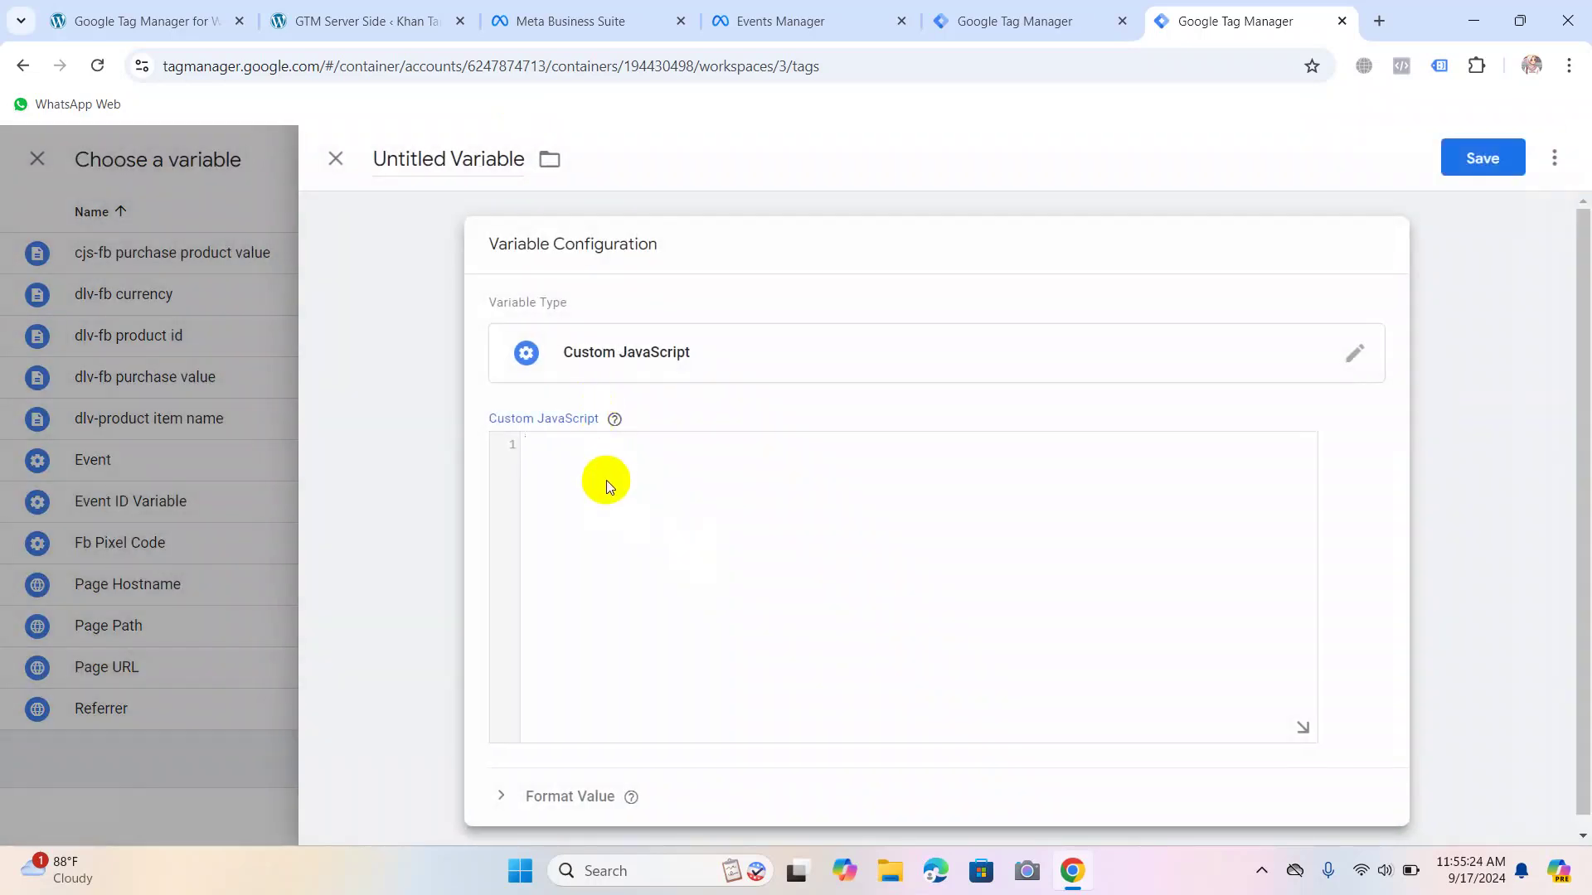
Start the script with "function () {" and declare "var items = {{cjs-fb purchase product value}};" on the second line.
{"action": "type", "text": "function"}
{"action": "type", "text": " ()"}
{"action": "type", "text": " {   "}
{"action": "type", "text": "var"}
{"action": "type", "text": " items"}
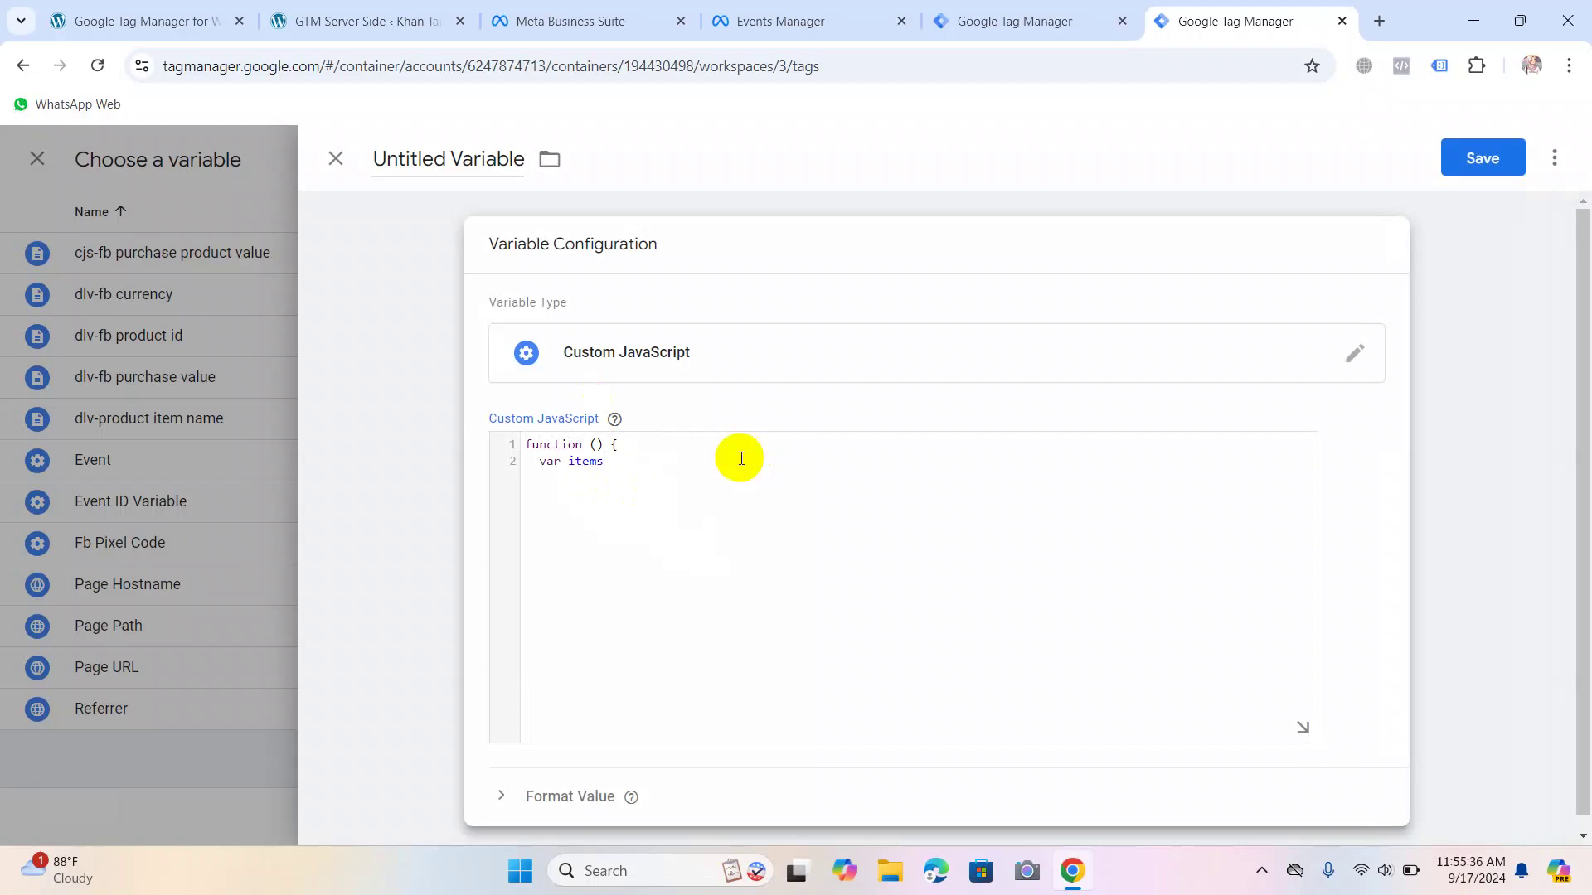
{"action": "type", "text": " = {{"}
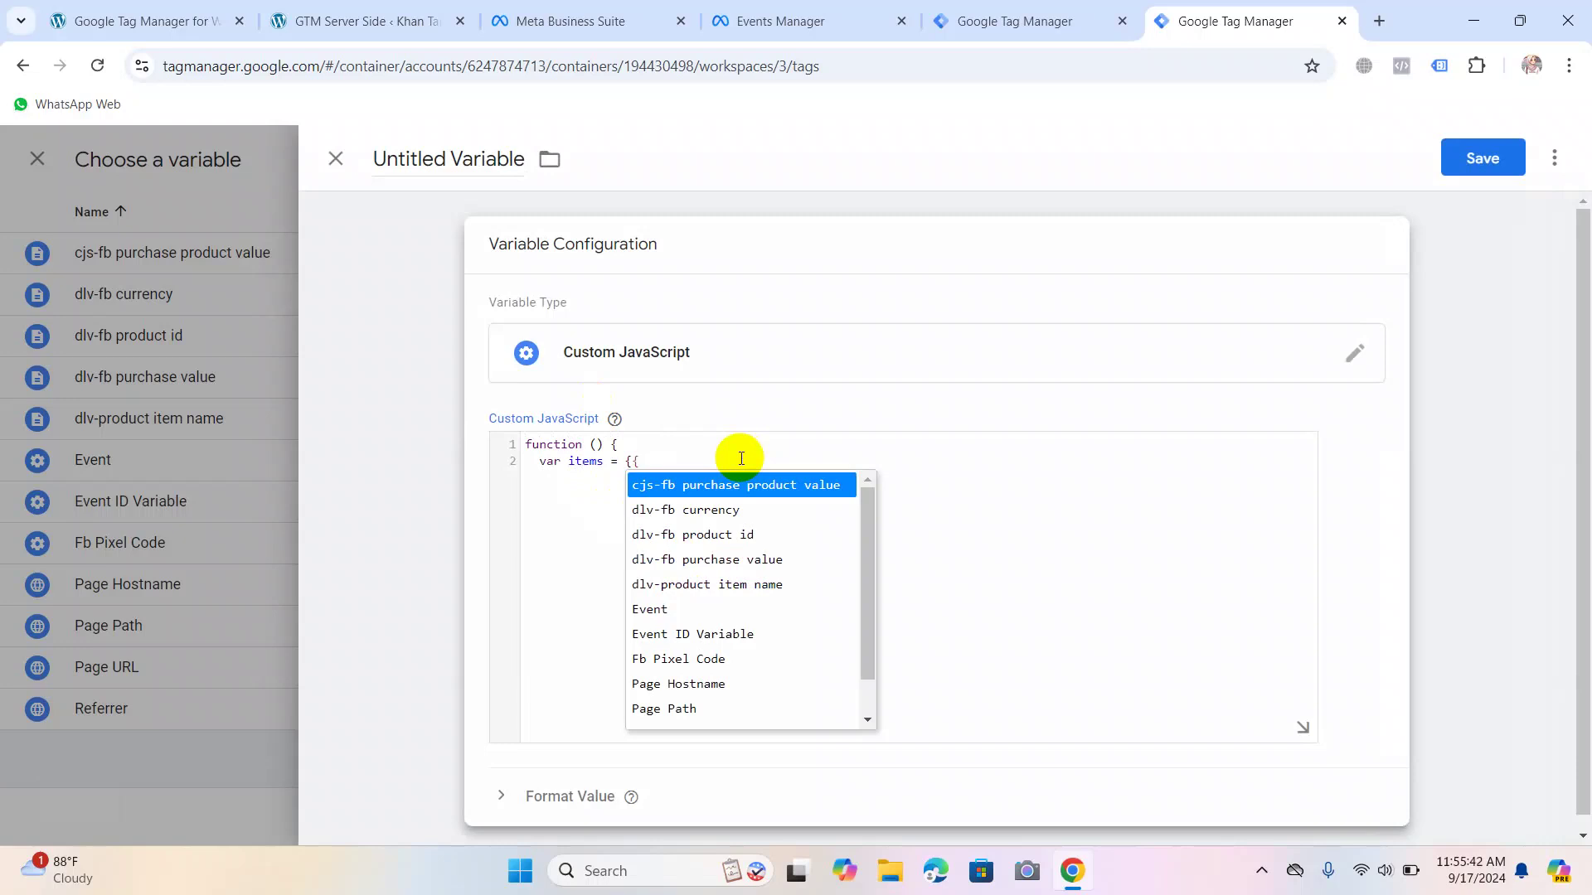
{"action": "key", "text": "Return"}
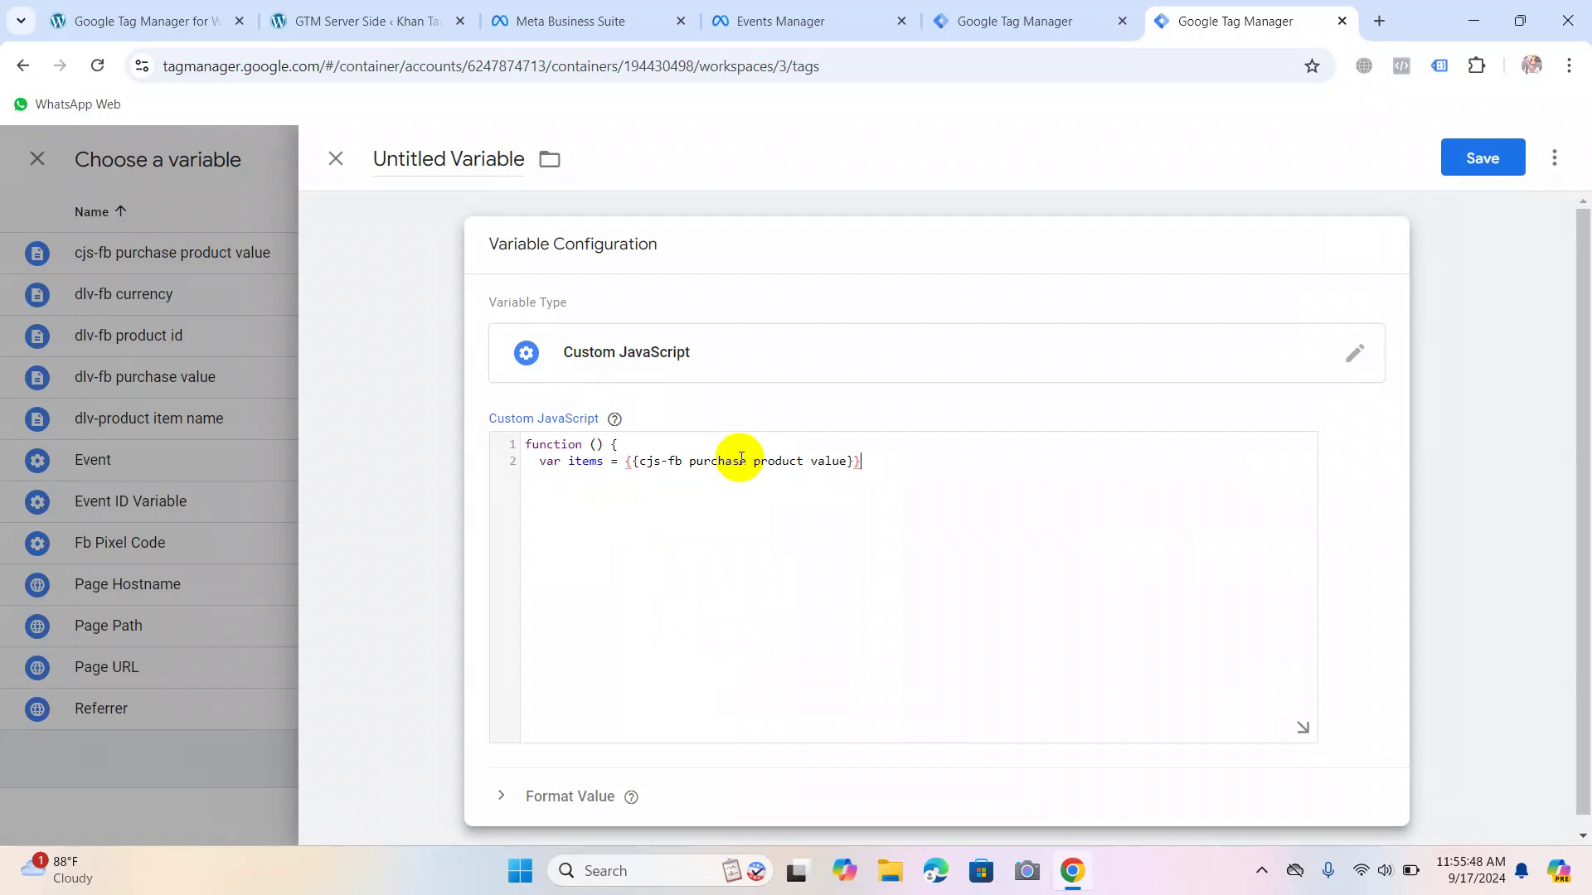
{"action": "type", "text": ";"}
Add "return items.map (function (items) {return items.item_id;" and an unindented "}) .join ();" line, and close the function with a brace.
{"action": "type", "text": "return"}
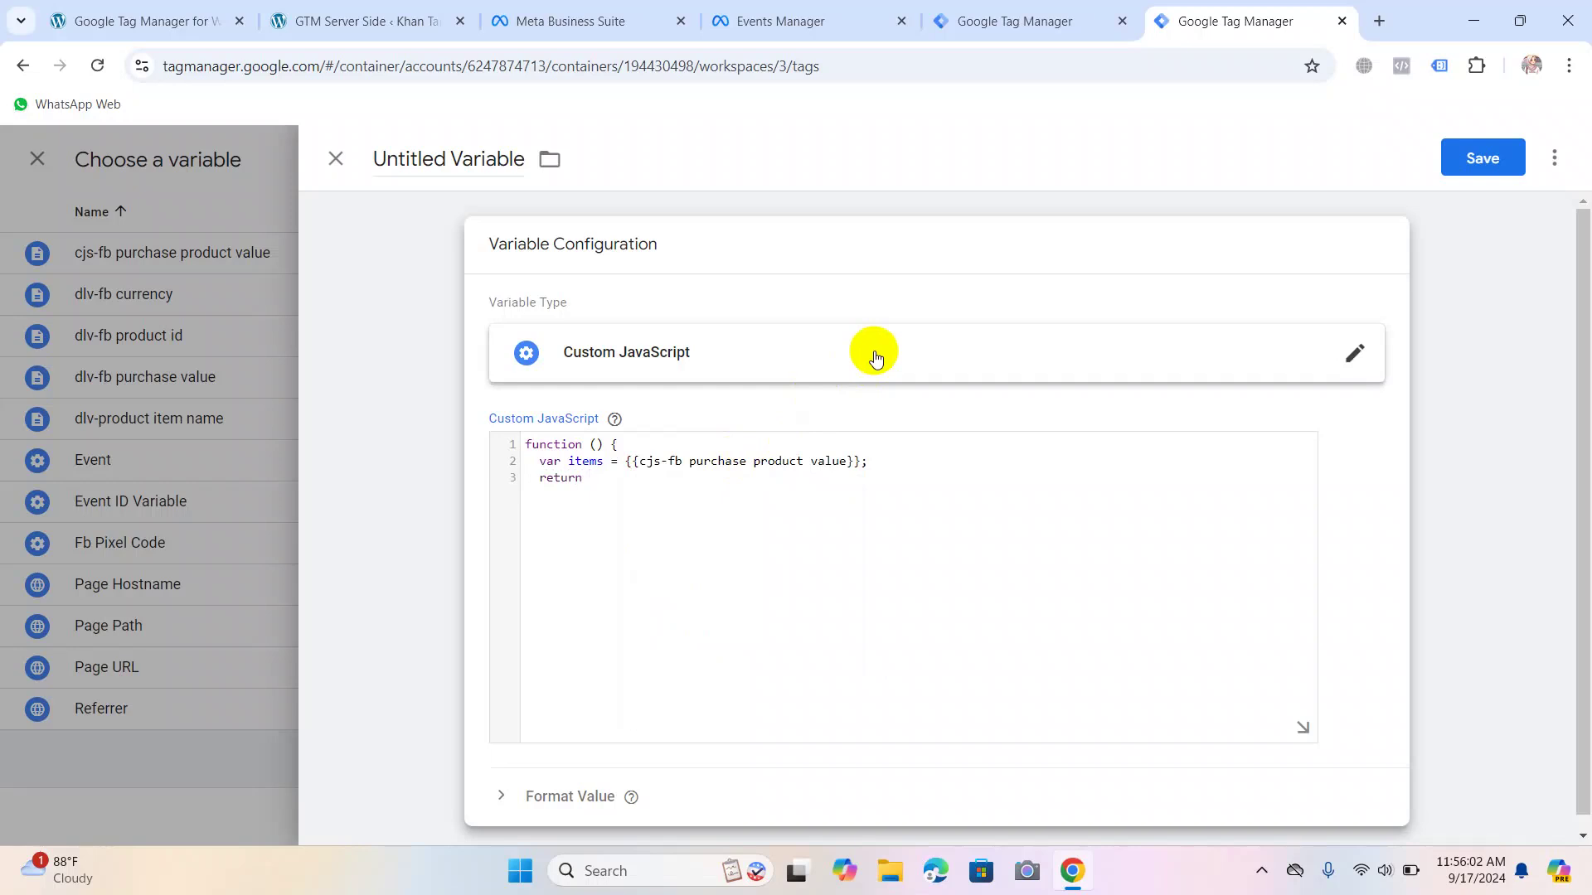
{"action": "type", "text": " items"}
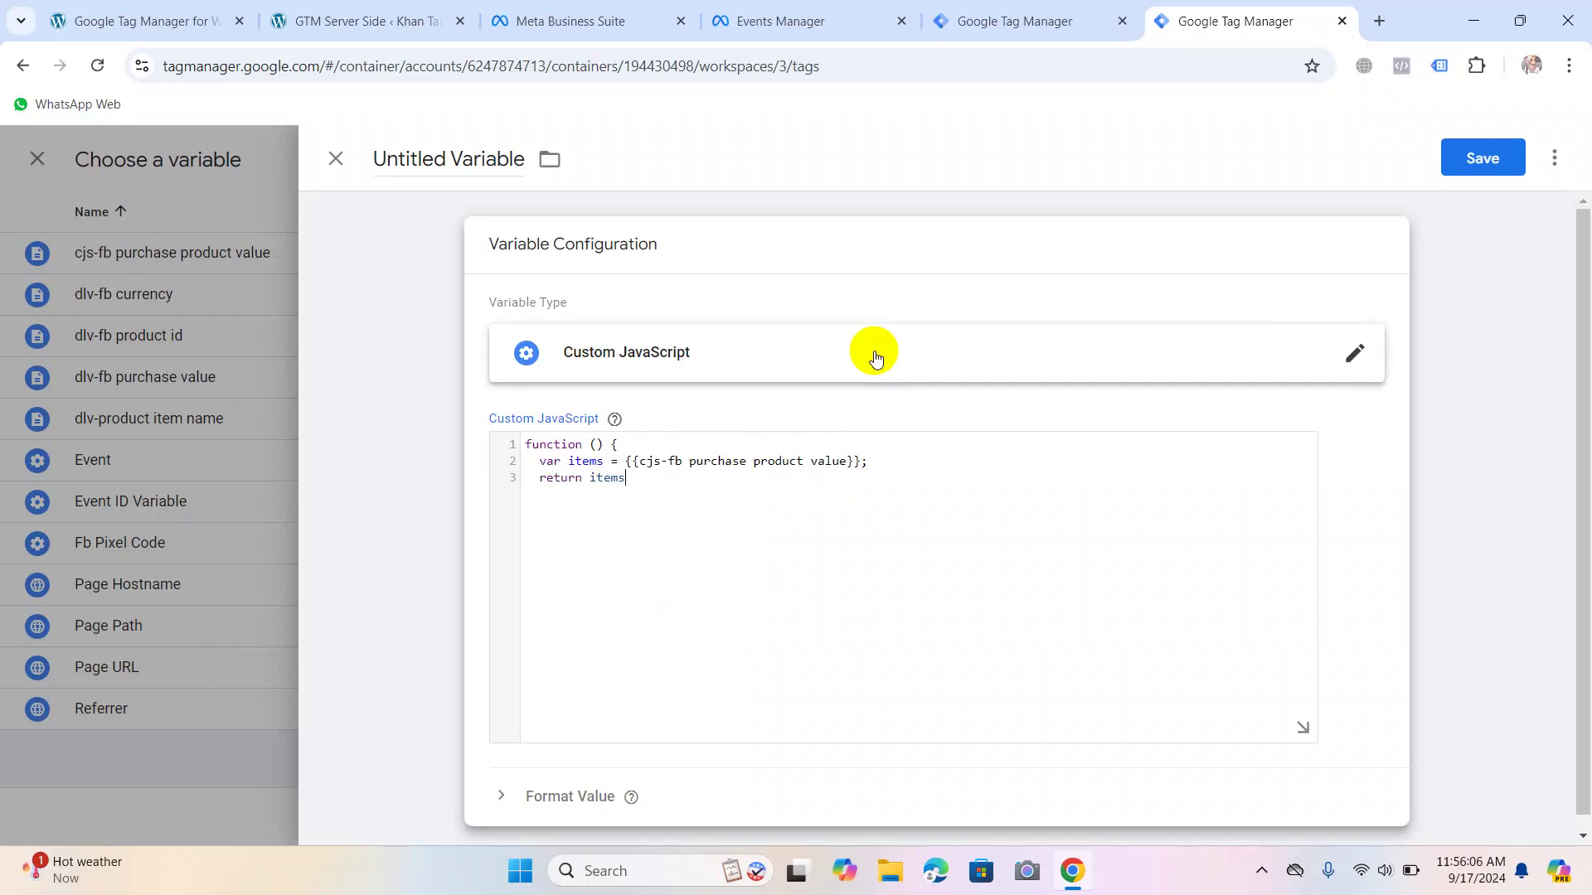
{"action": "type", "text": ".map (function (items) {"}
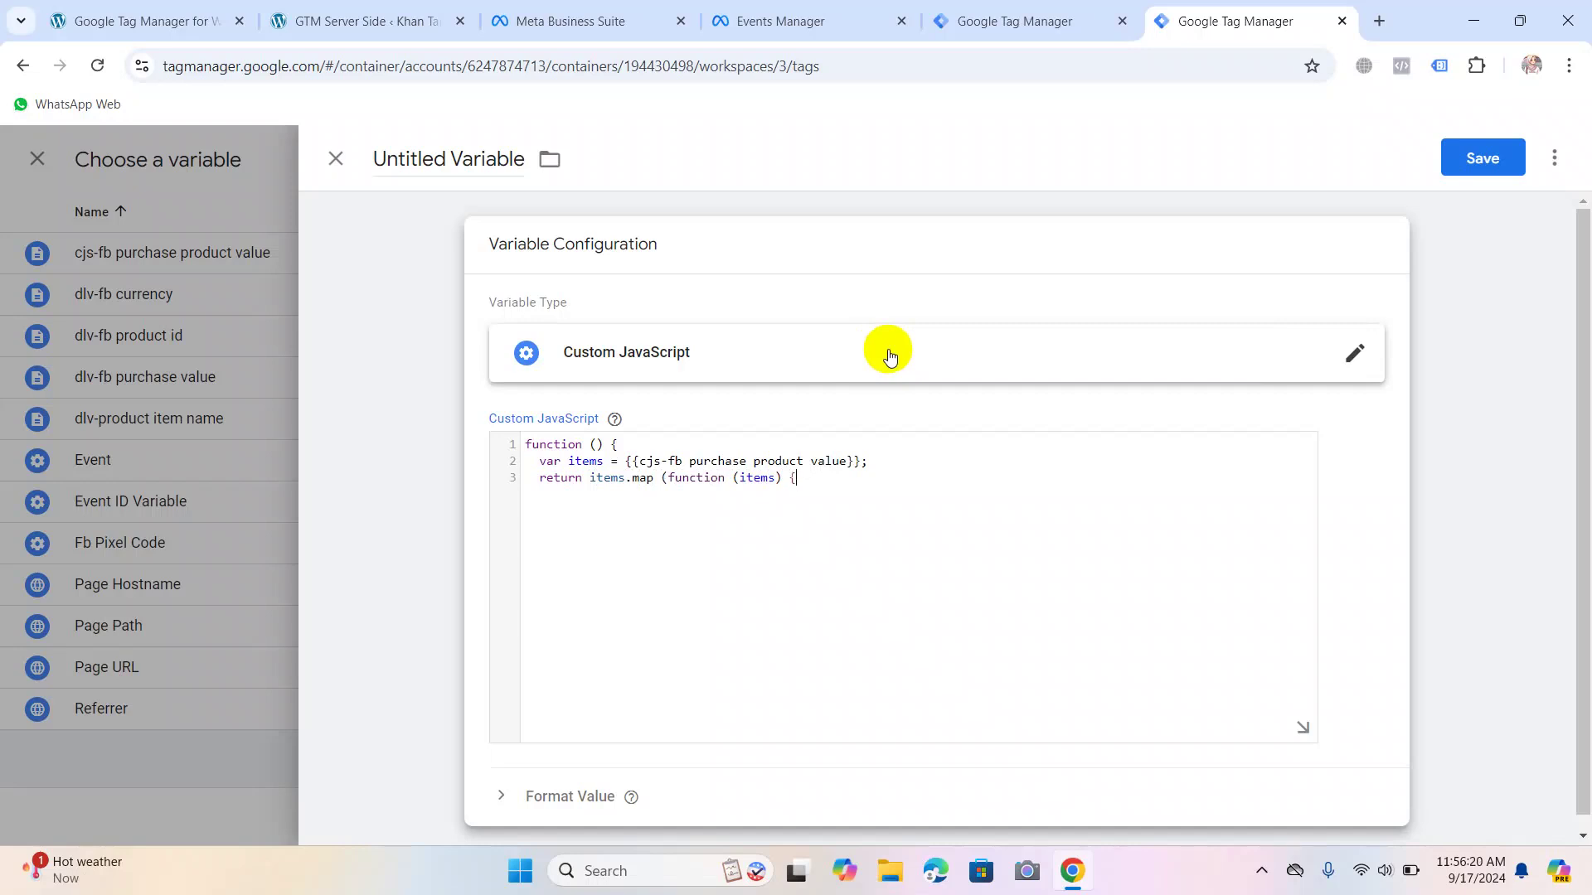
{"action": "type", "text": "return items.items.item"}
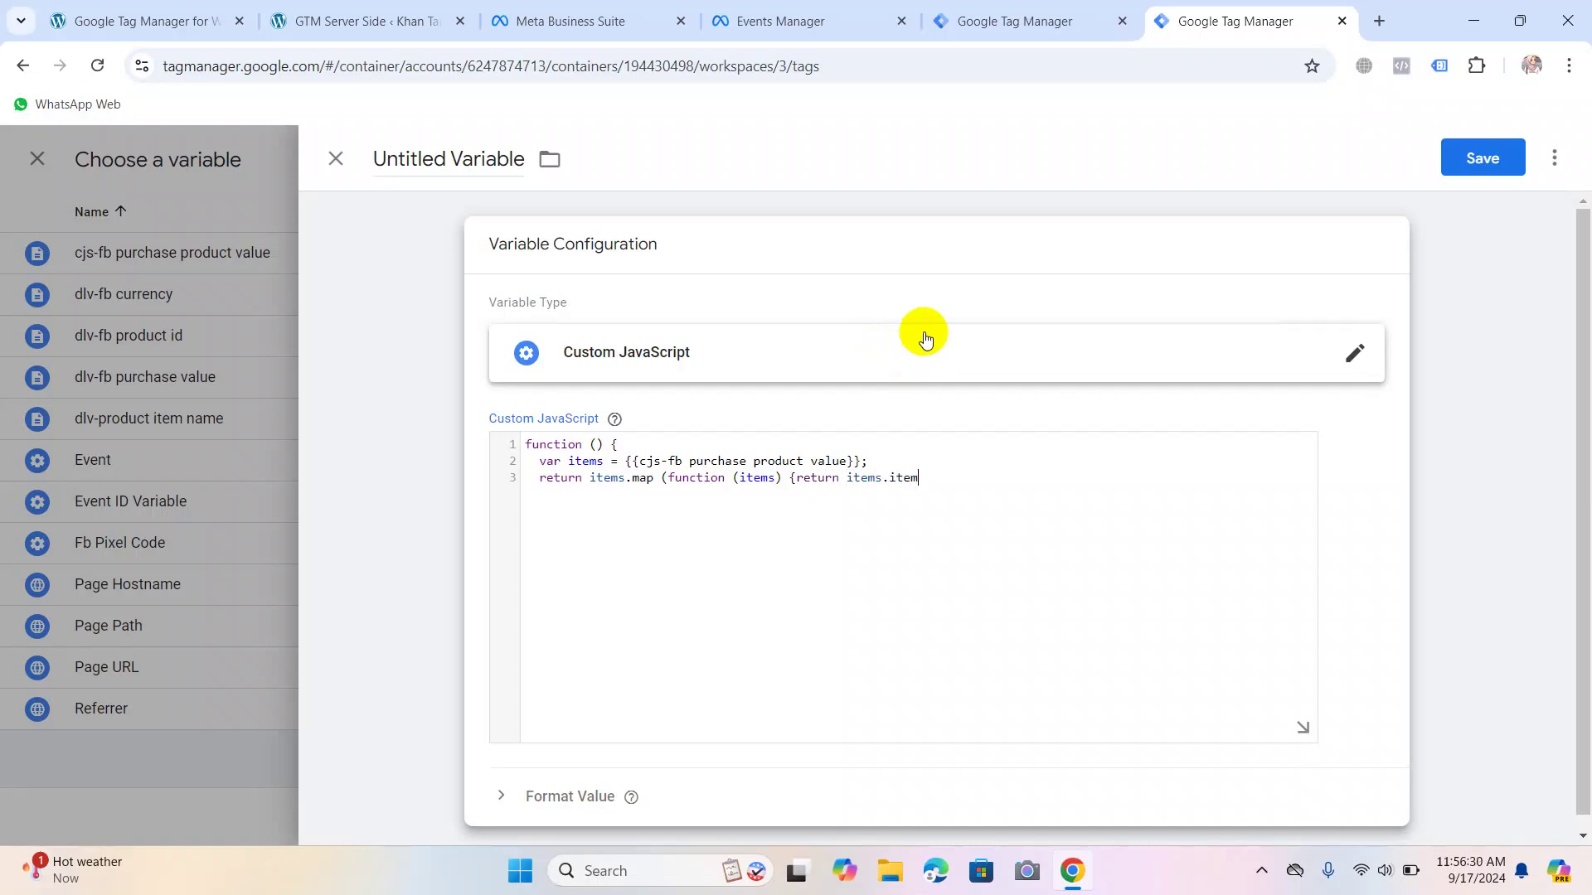
{"action": "type", "text": "_id;"}
{"action": "key", "text": "Return"}
{"action": "type", "text": "}) .join ();"}
{"action": "key", "text": "Return"}
{"action": "type", "text": "}"}
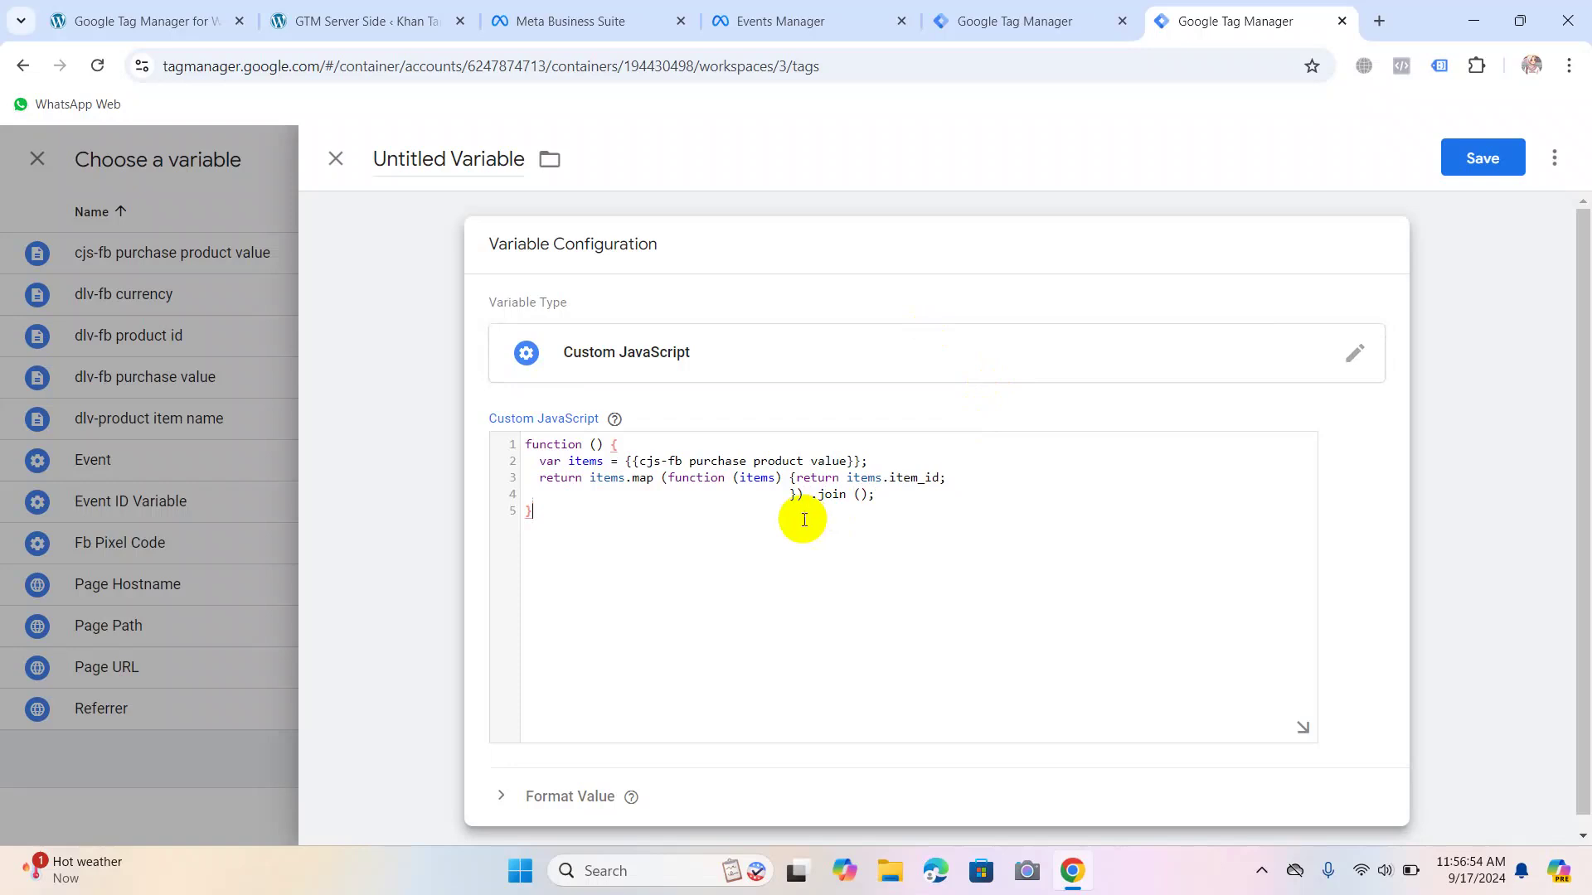
{"action": "left_click_drag", "start_coordinate": [789, 495], "coordinate": [519, 491]}
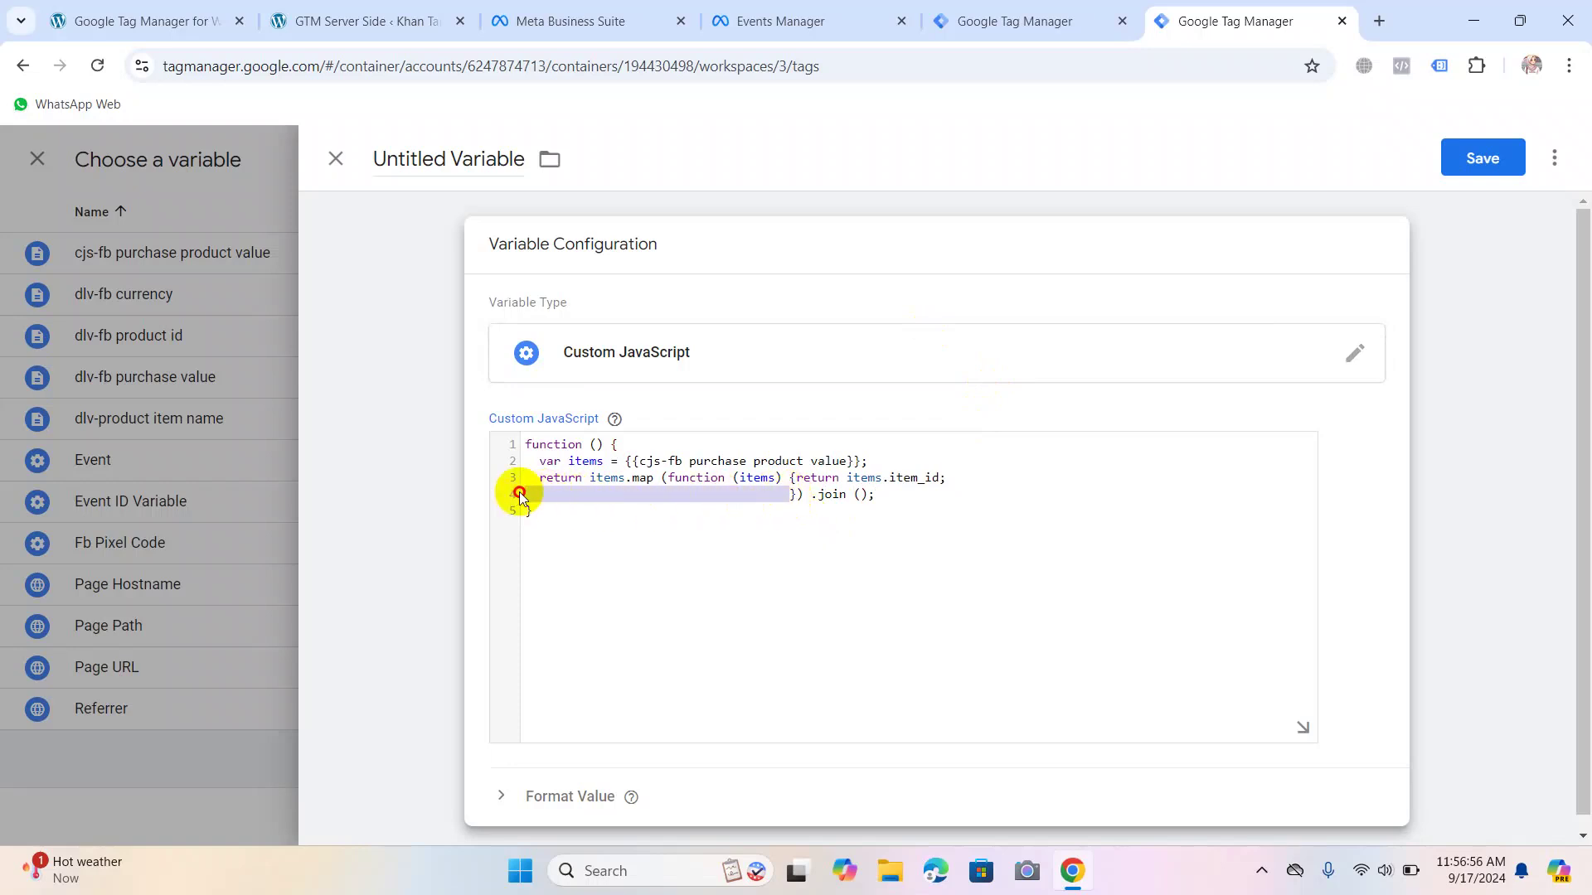
{"action": "key", "text": "BackSpace"}
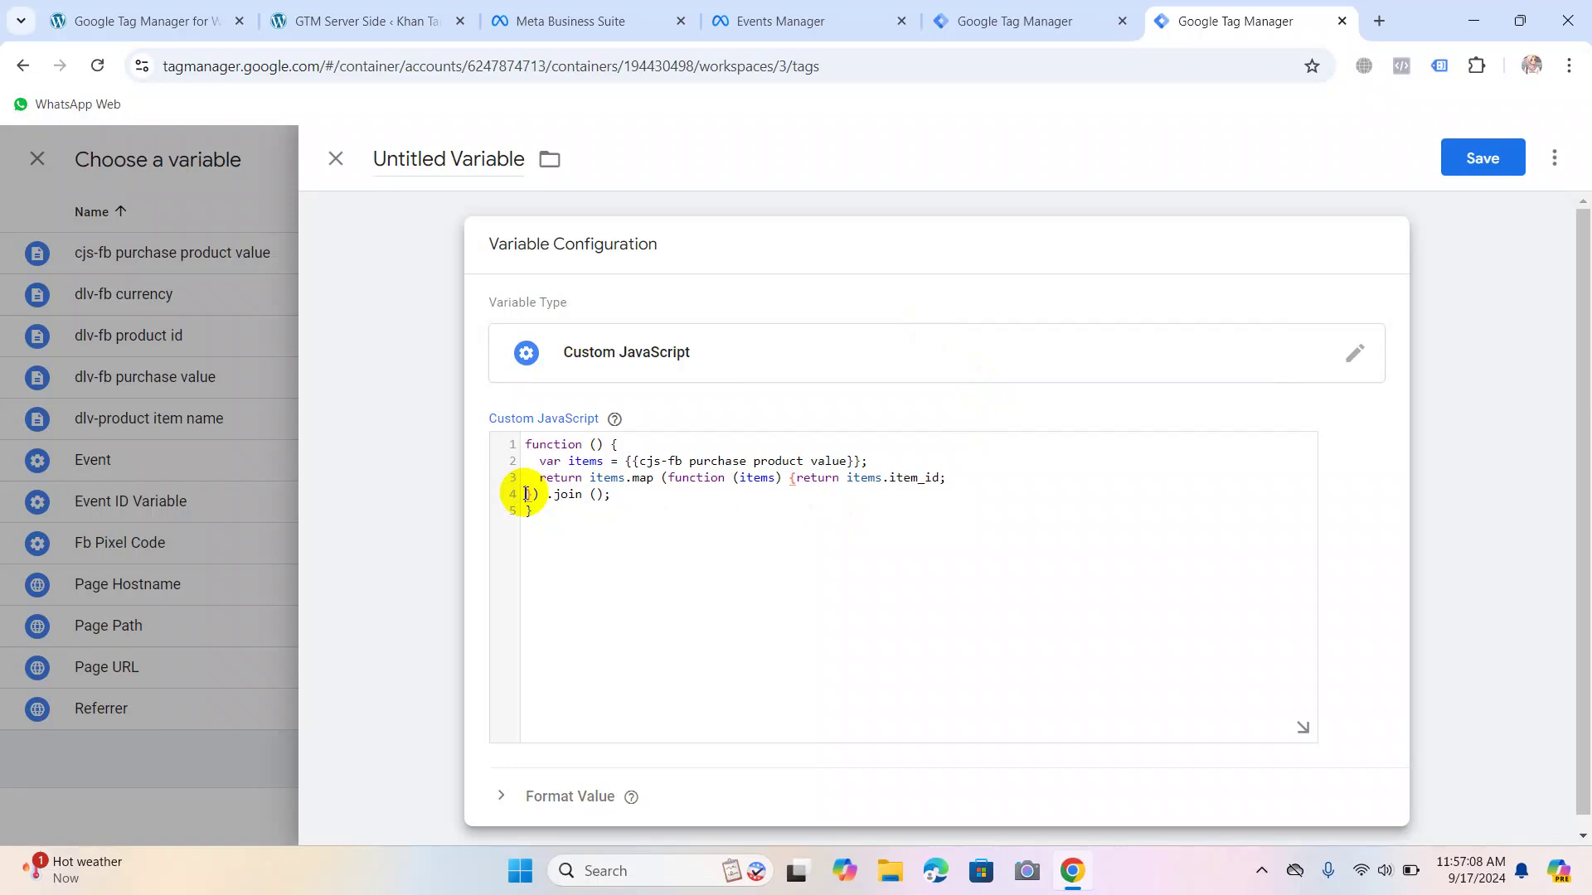
Name the variable "cjs-fb purchase product id" and save it as the content_ids value.
{"action": "left_click", "coordinate": [522, 159]}
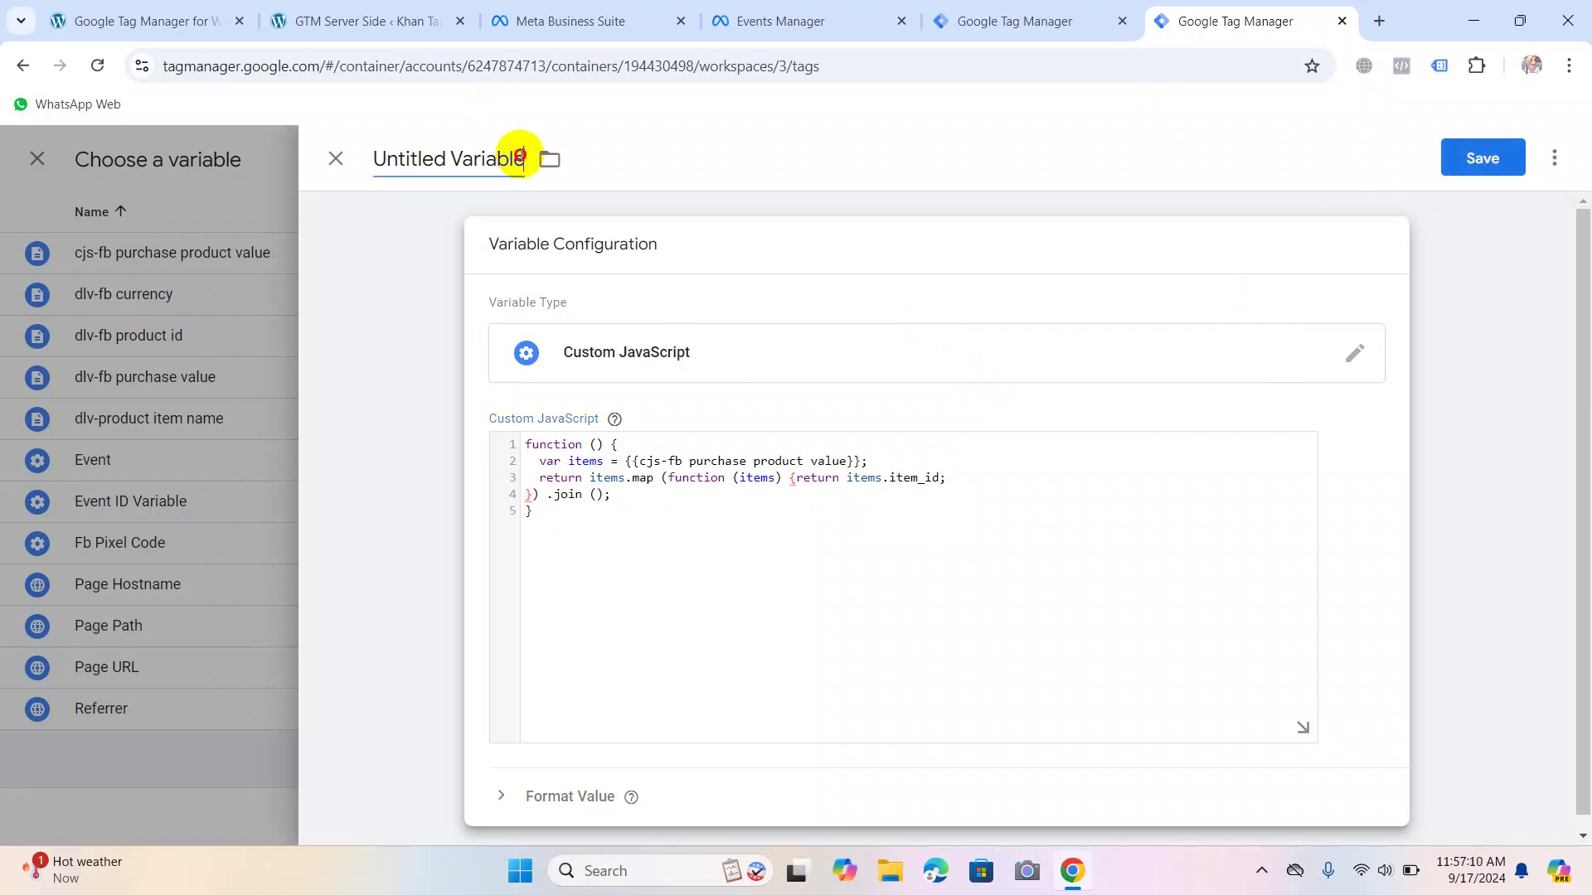
{"action": "left_click_drag", "start_coordinate": [519, 156], "coordinate": [344, 157]}
{"action": "type", "text": "c"}
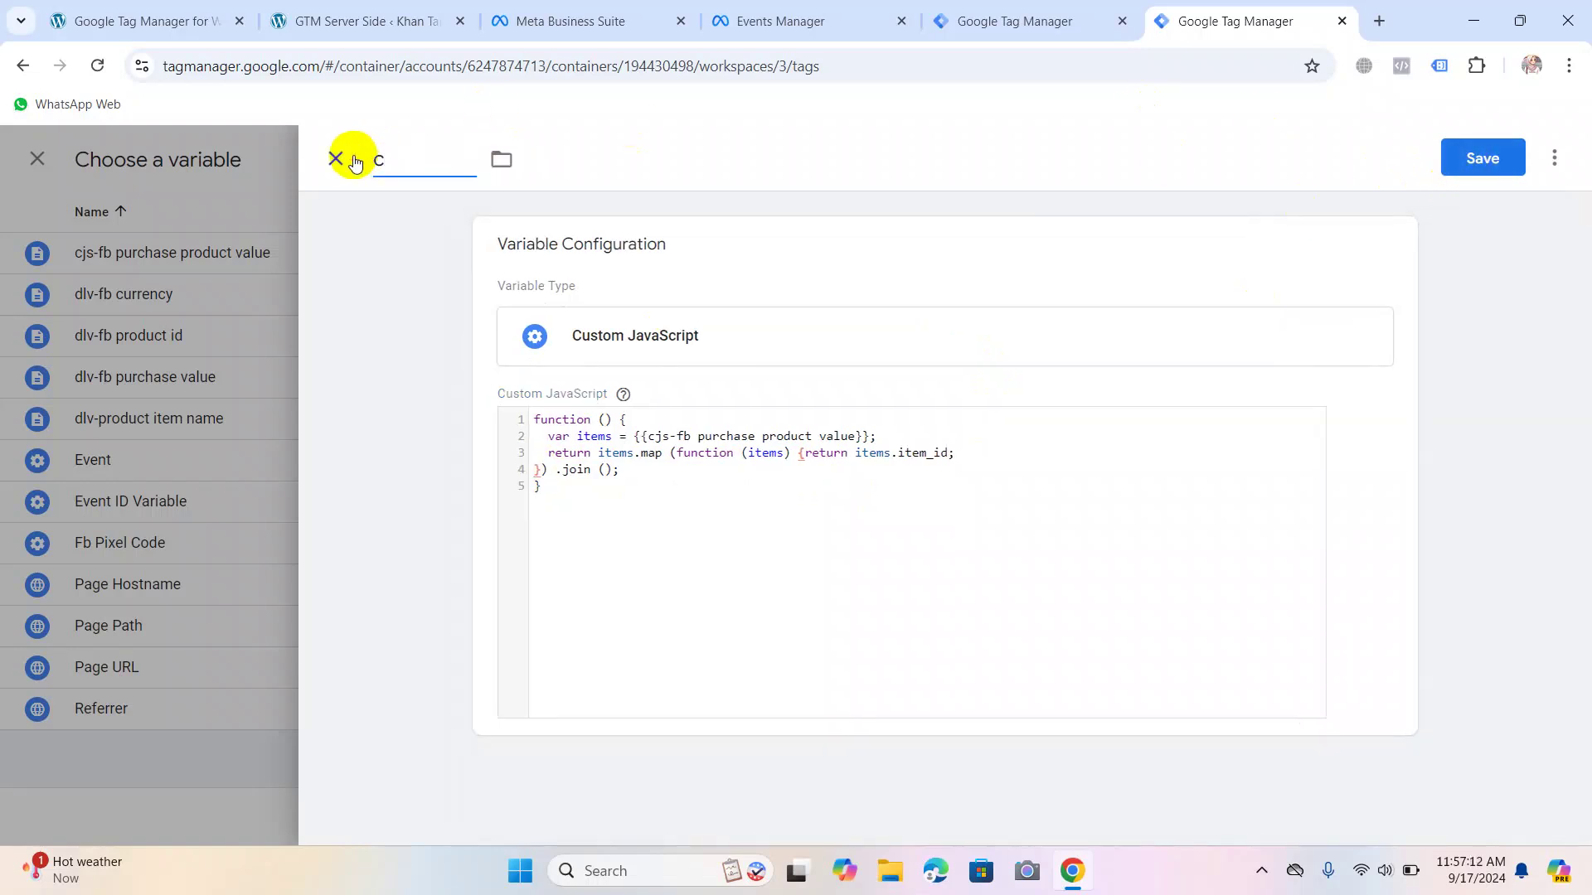
{"action": "type", "text": "js-fb purchase produc"}
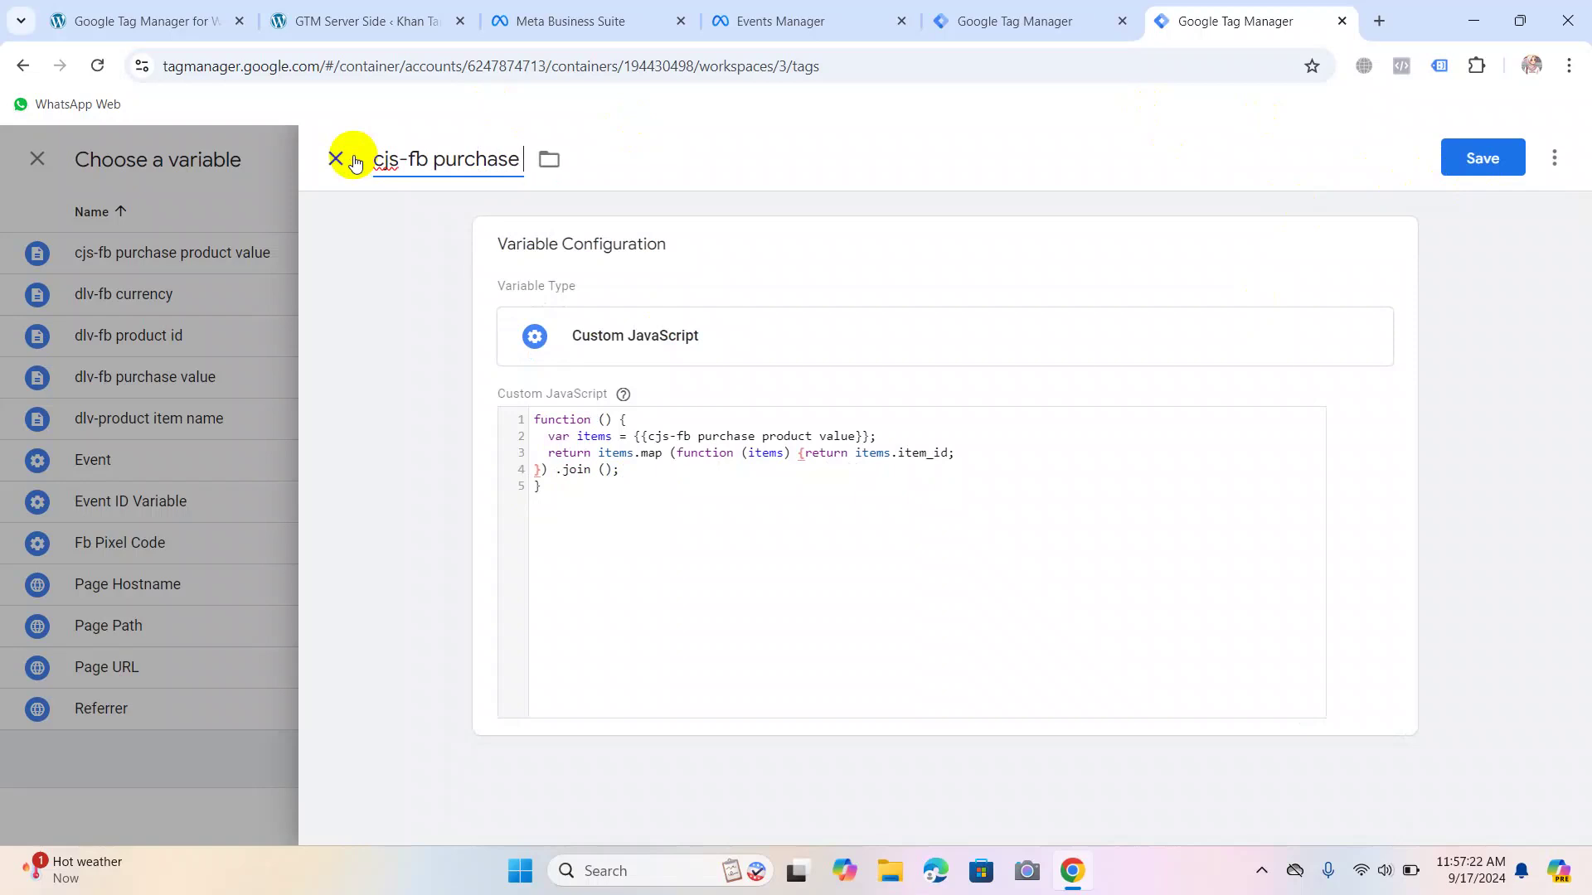
{"action": "type", "text": "t id"}
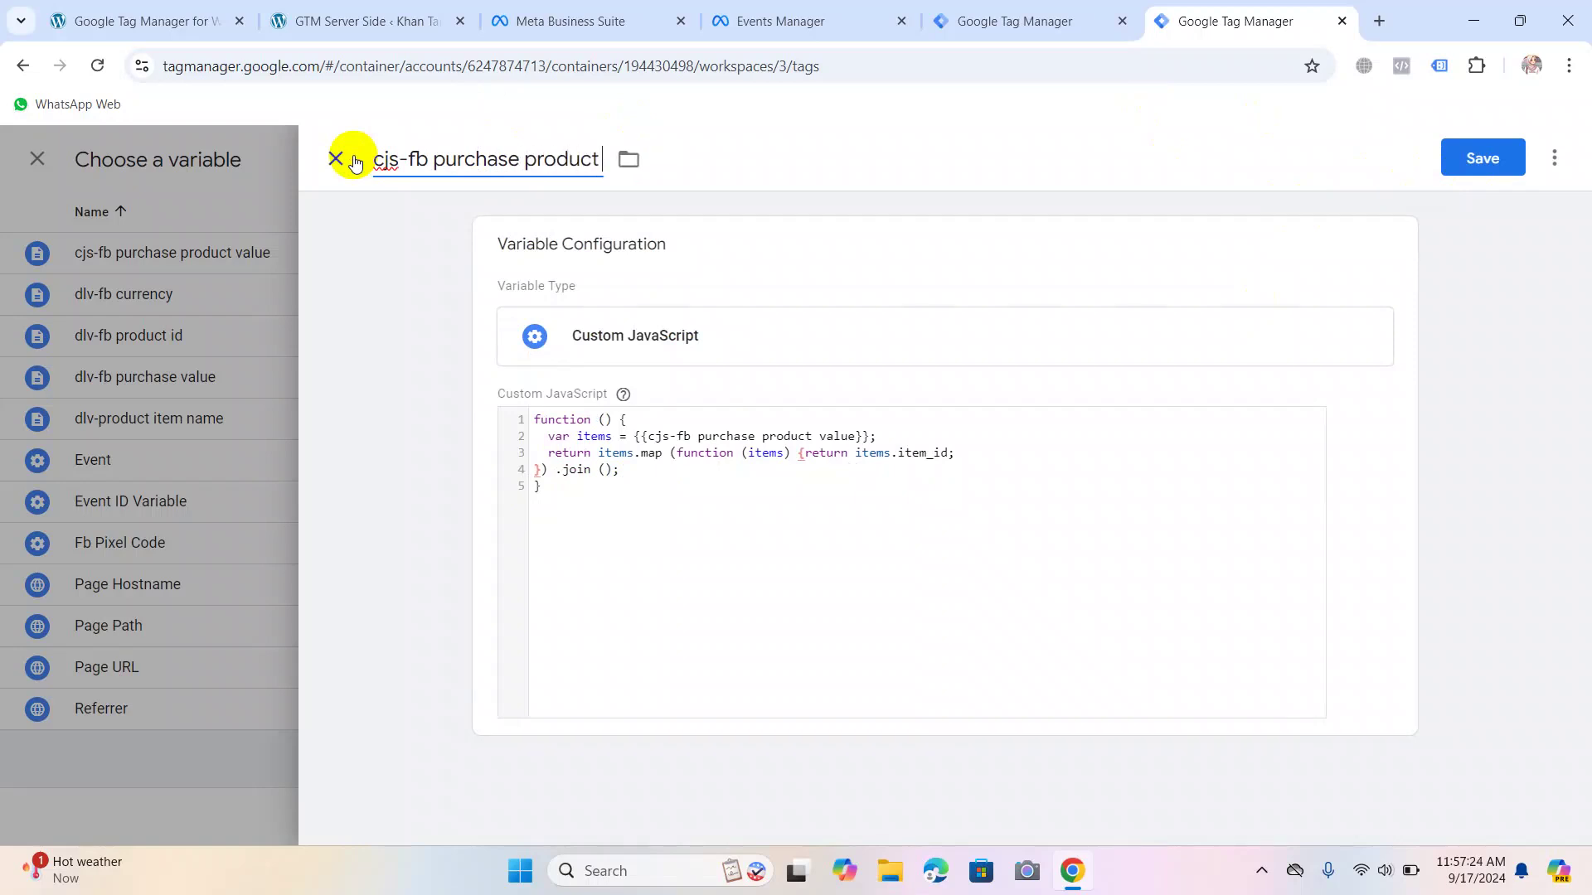
{"action": "left_click", "coordinate": [1474, 156]}
Add an object property named value and assign it the dlv-fb purchase value variable.
{"action": "mouse_move", "coordinate": [618, 403]}
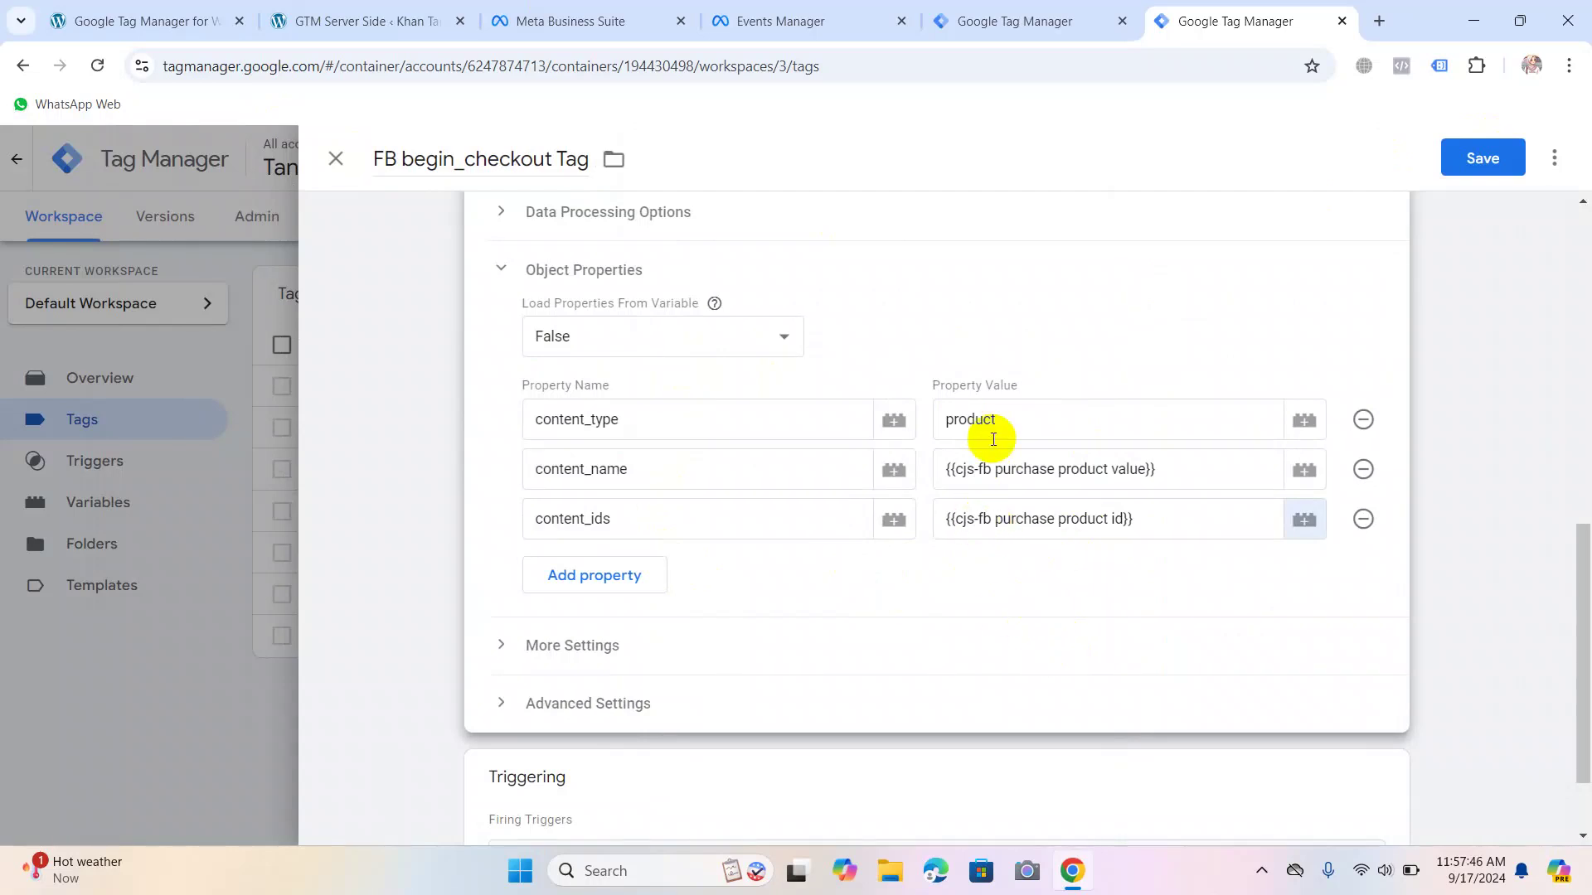
{"action": "left_click", "coordinate": [592, 578]}
{"action": "left_click", "coordinate": [604, 578]}
{"action": "type", "text": "value"}
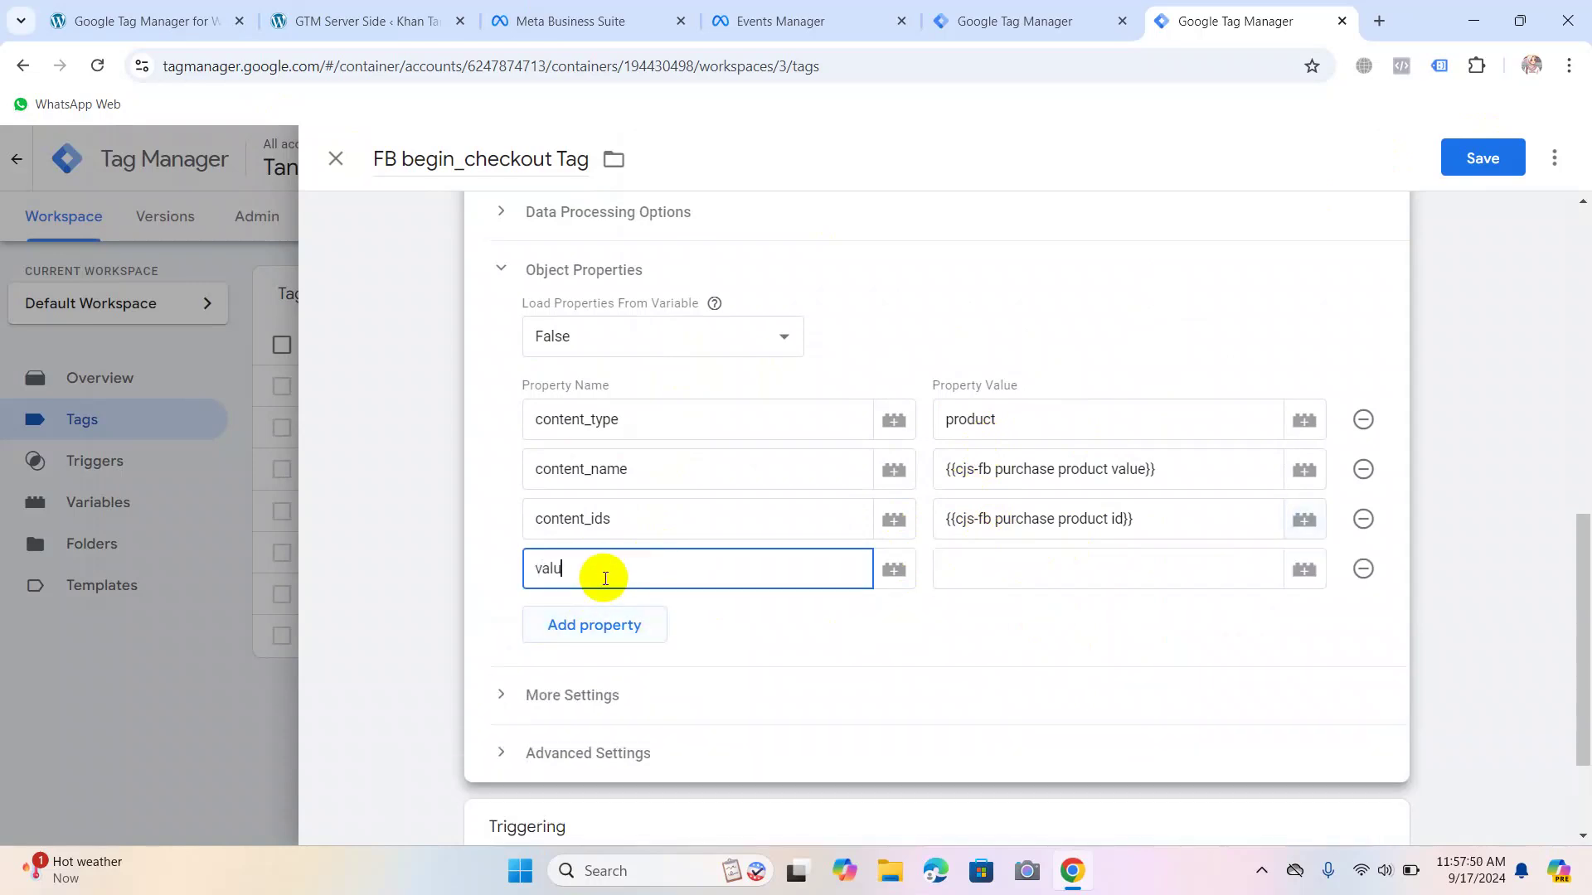
{"action": "key", "text": "Tab"}
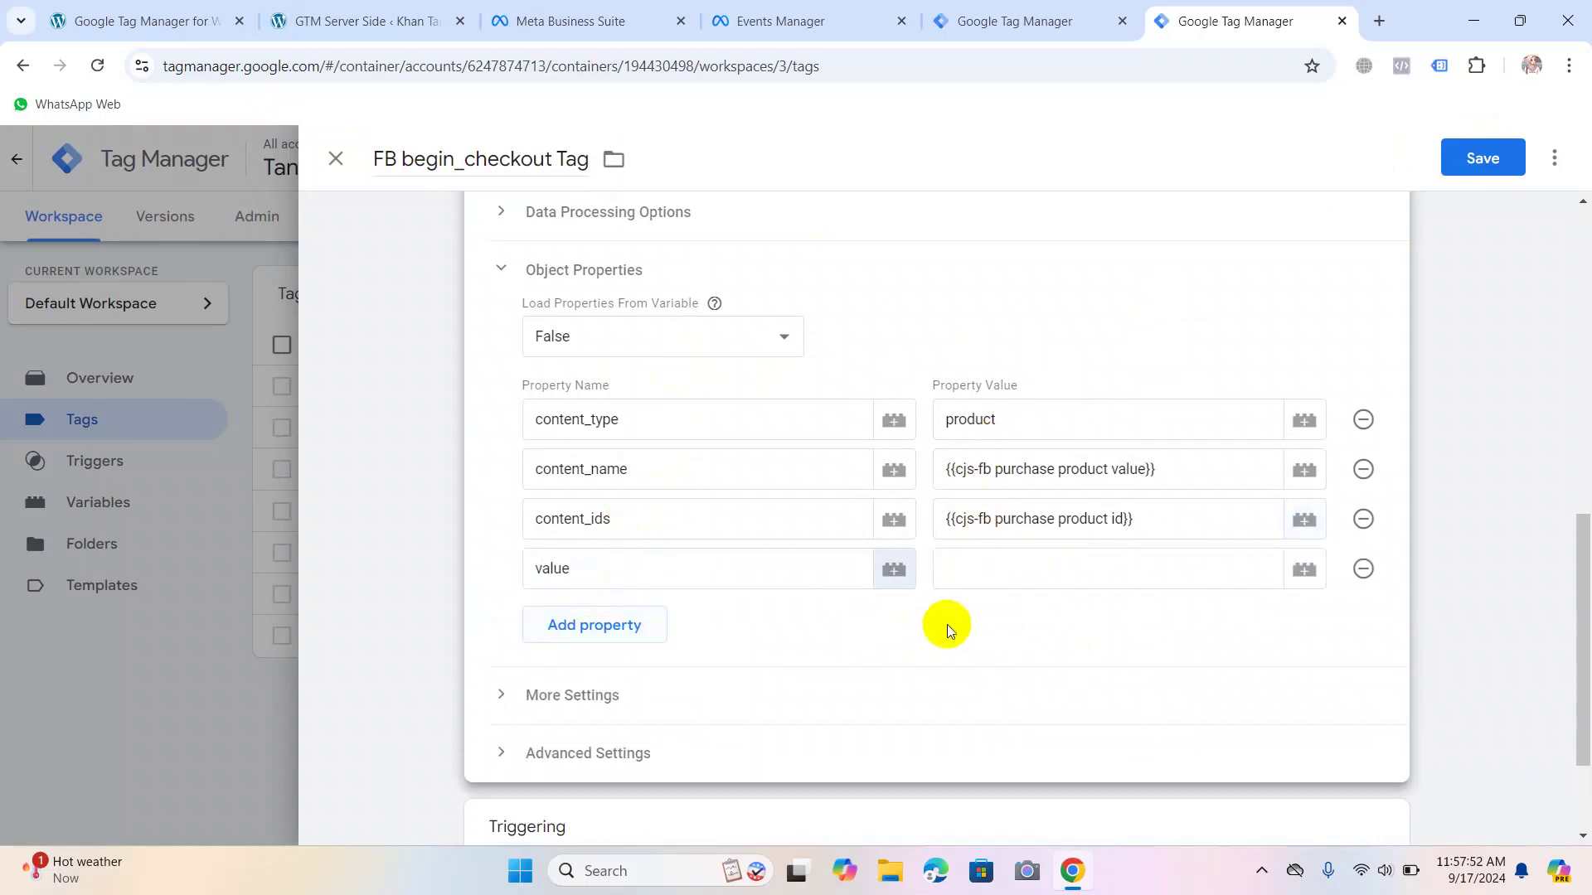
{"action": "left_click", "coordinate": [1018, 578]}
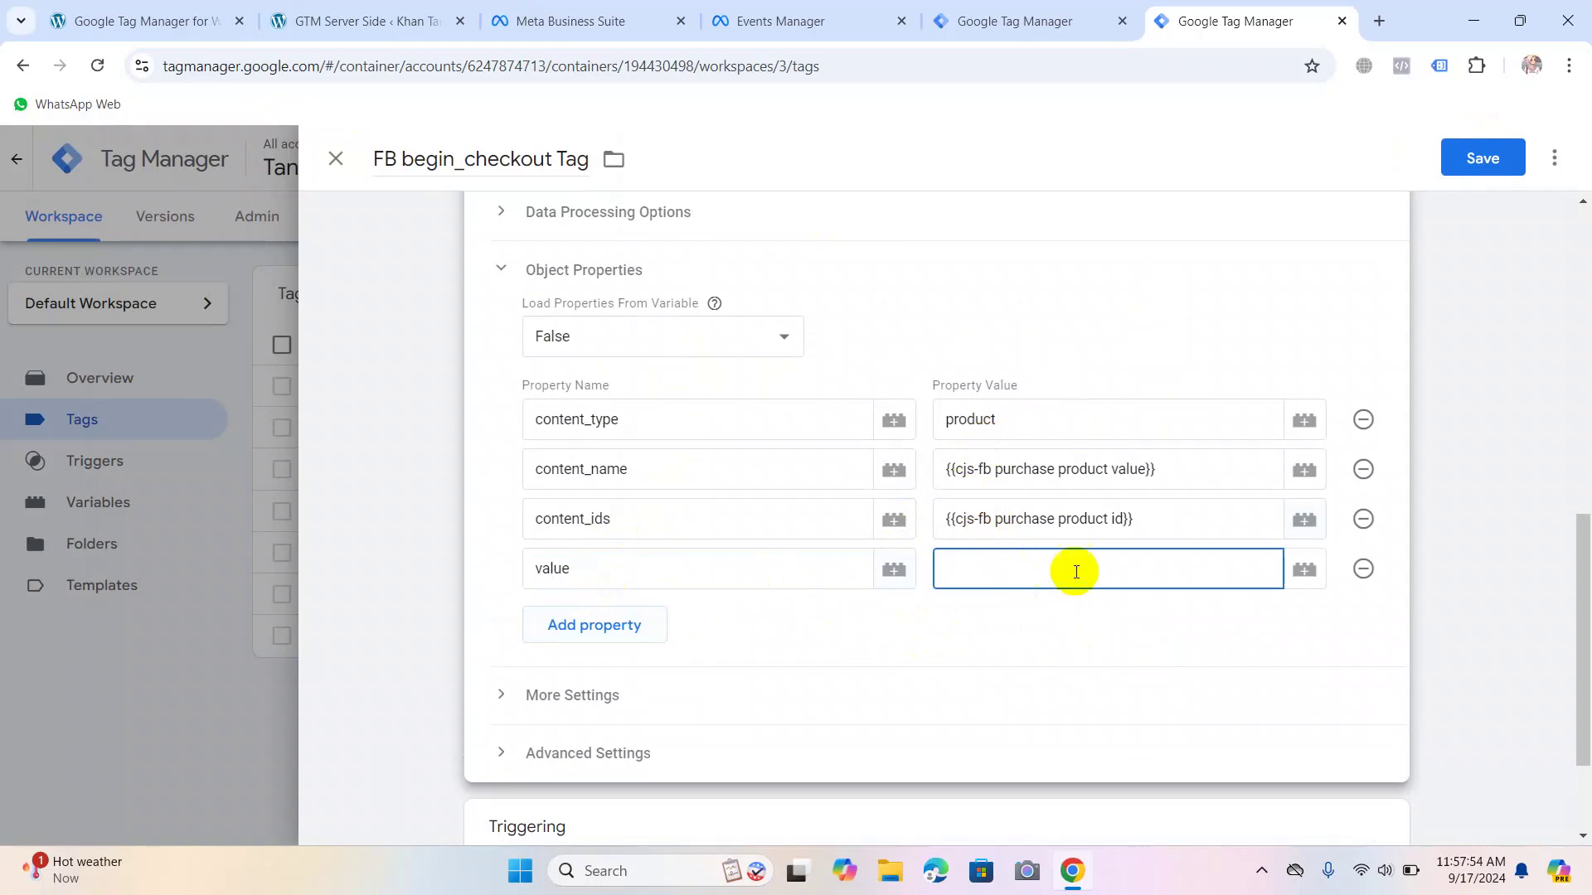
{"action": "left_click", "coordinate": [1302, 572]}
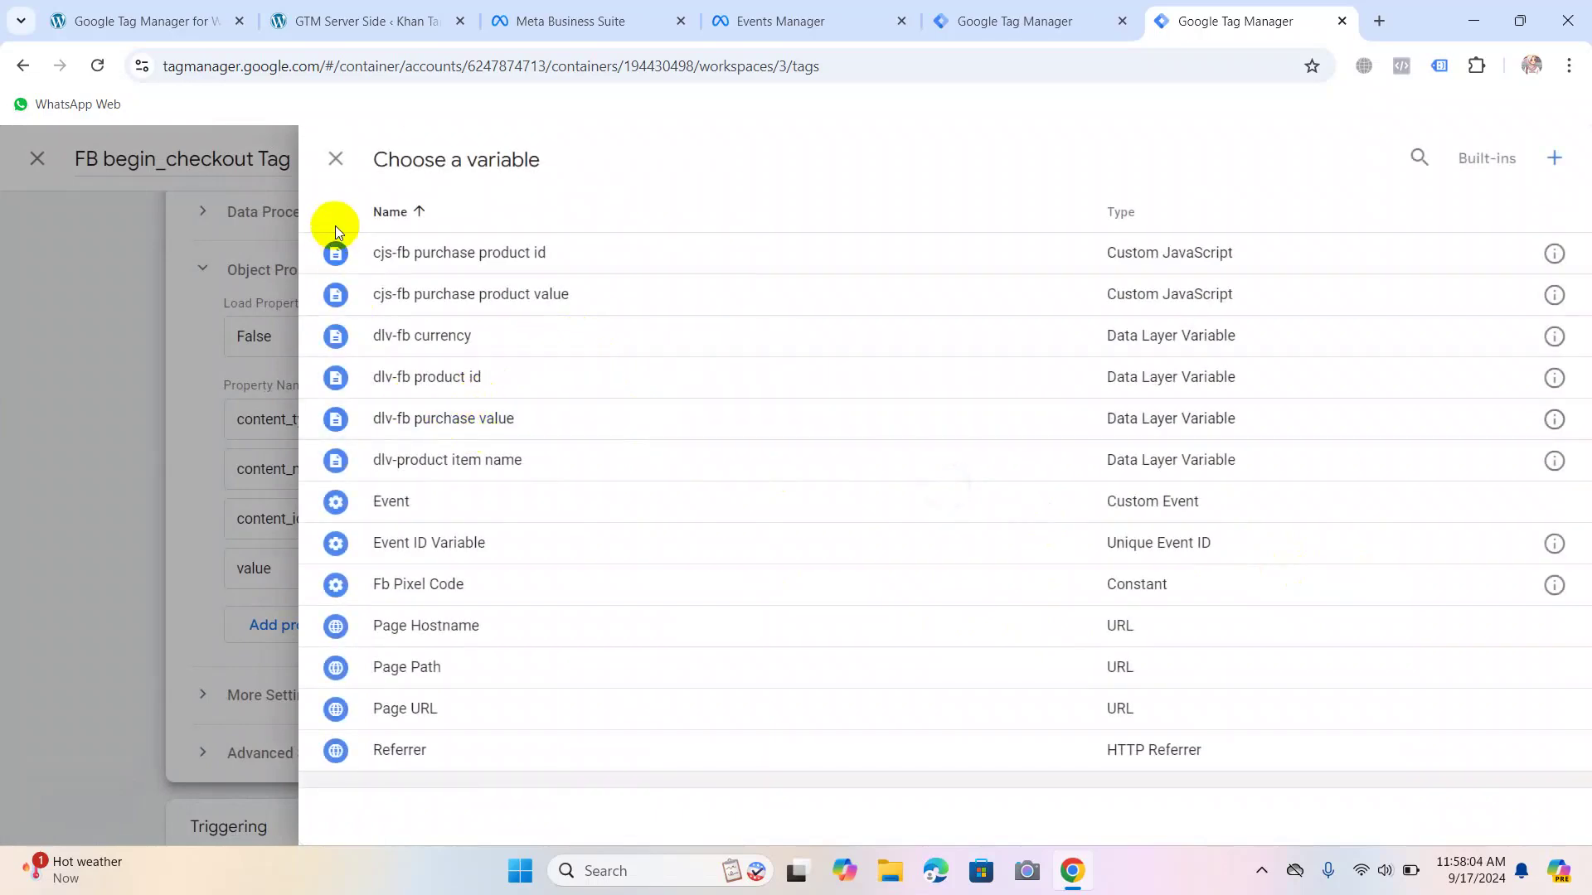
{"action": "left_click", "coordinate": [336, 159]}
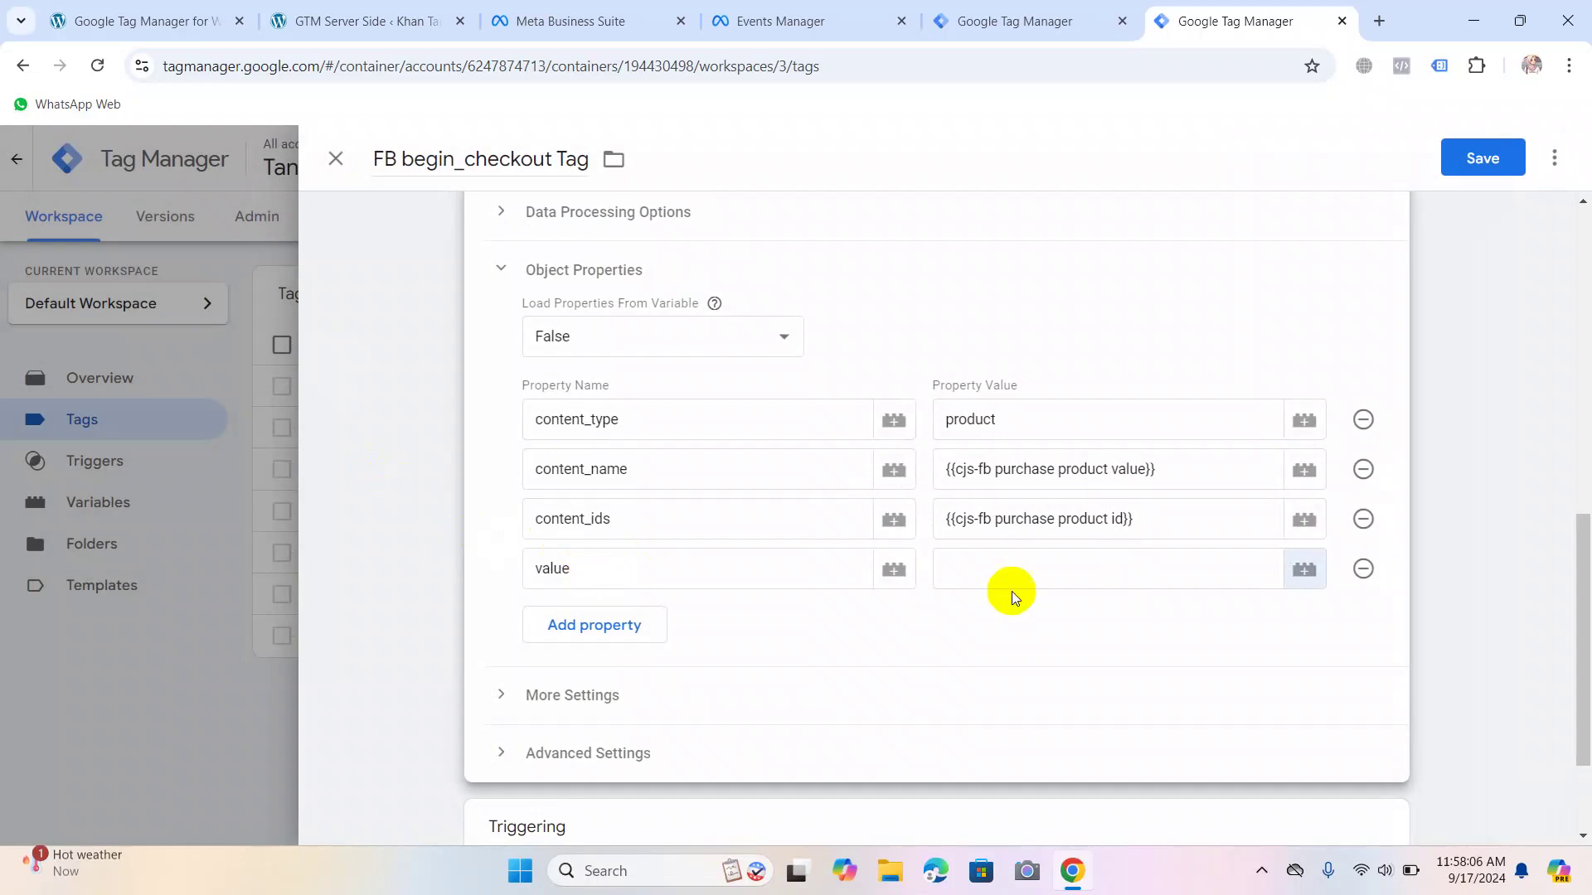
{"action": "left_click", "coordinate": [1302, 570]}
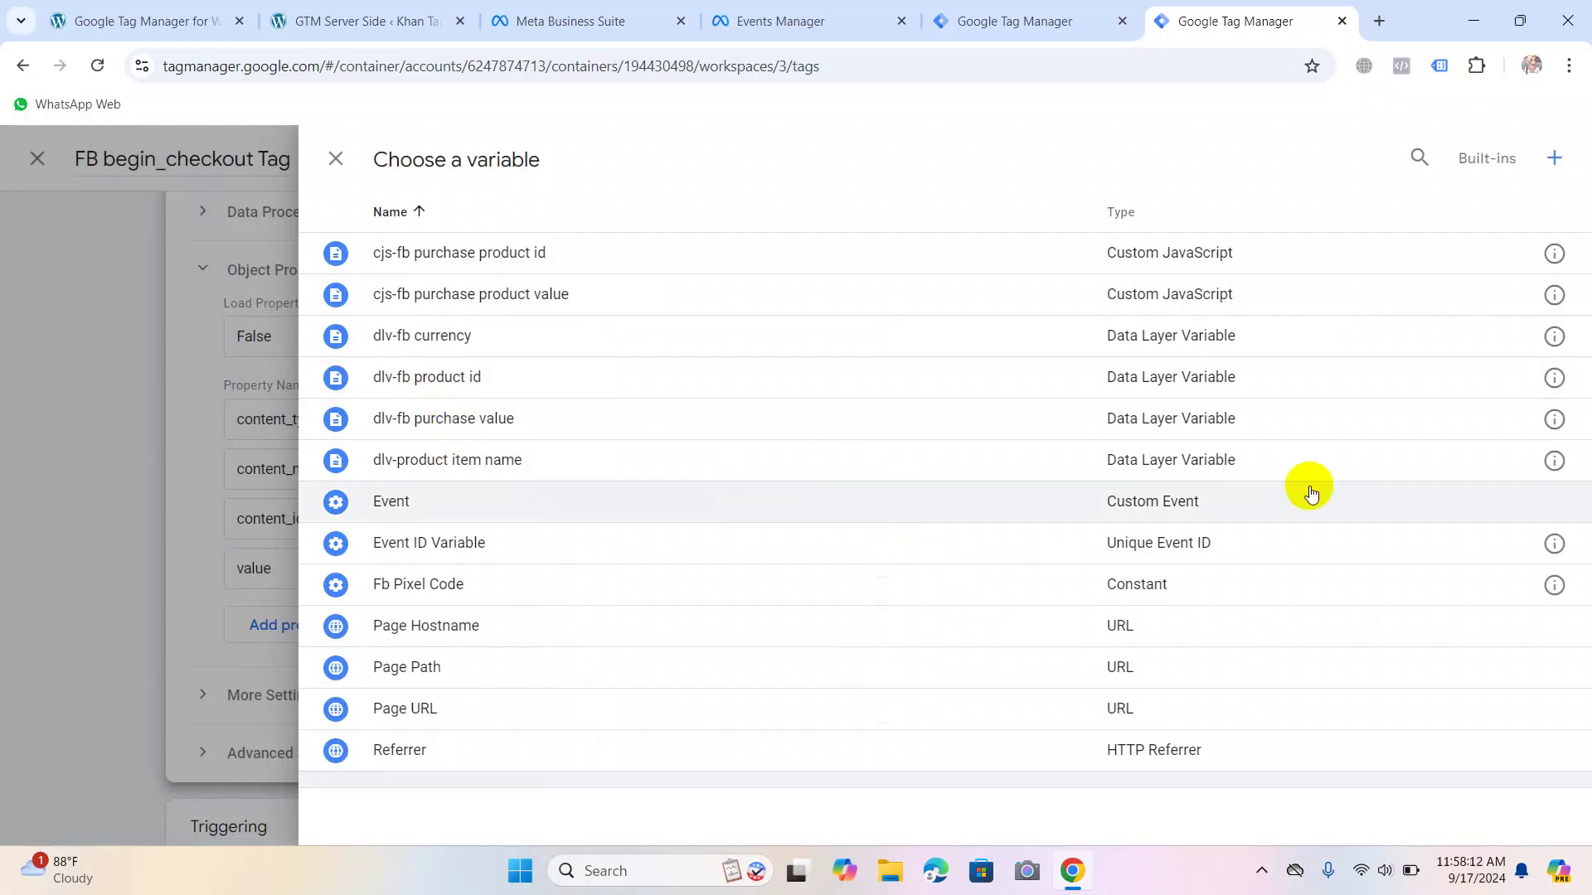
{"action": "left_click", "coordinate": [386, 427]}
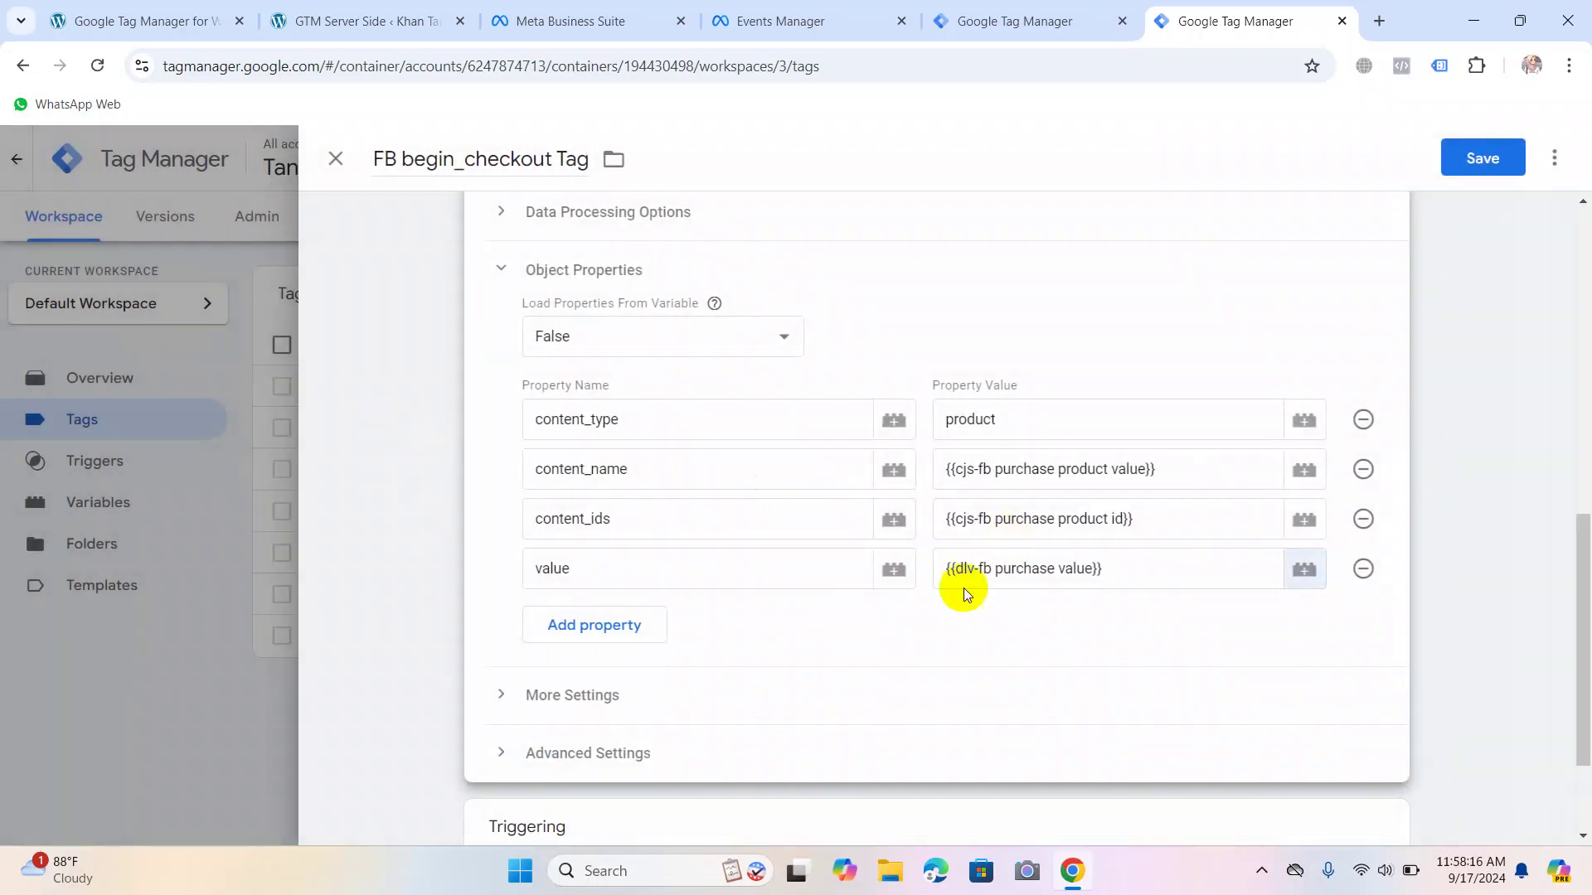
Add an object property named currency and assign it the dlv-fb currency variable.
{"action": "left_click", "coordinate": [603, 632]}
{"action": "left_click", "coordinate": [592, 617]}
{"action": "type", "text": "currency"}
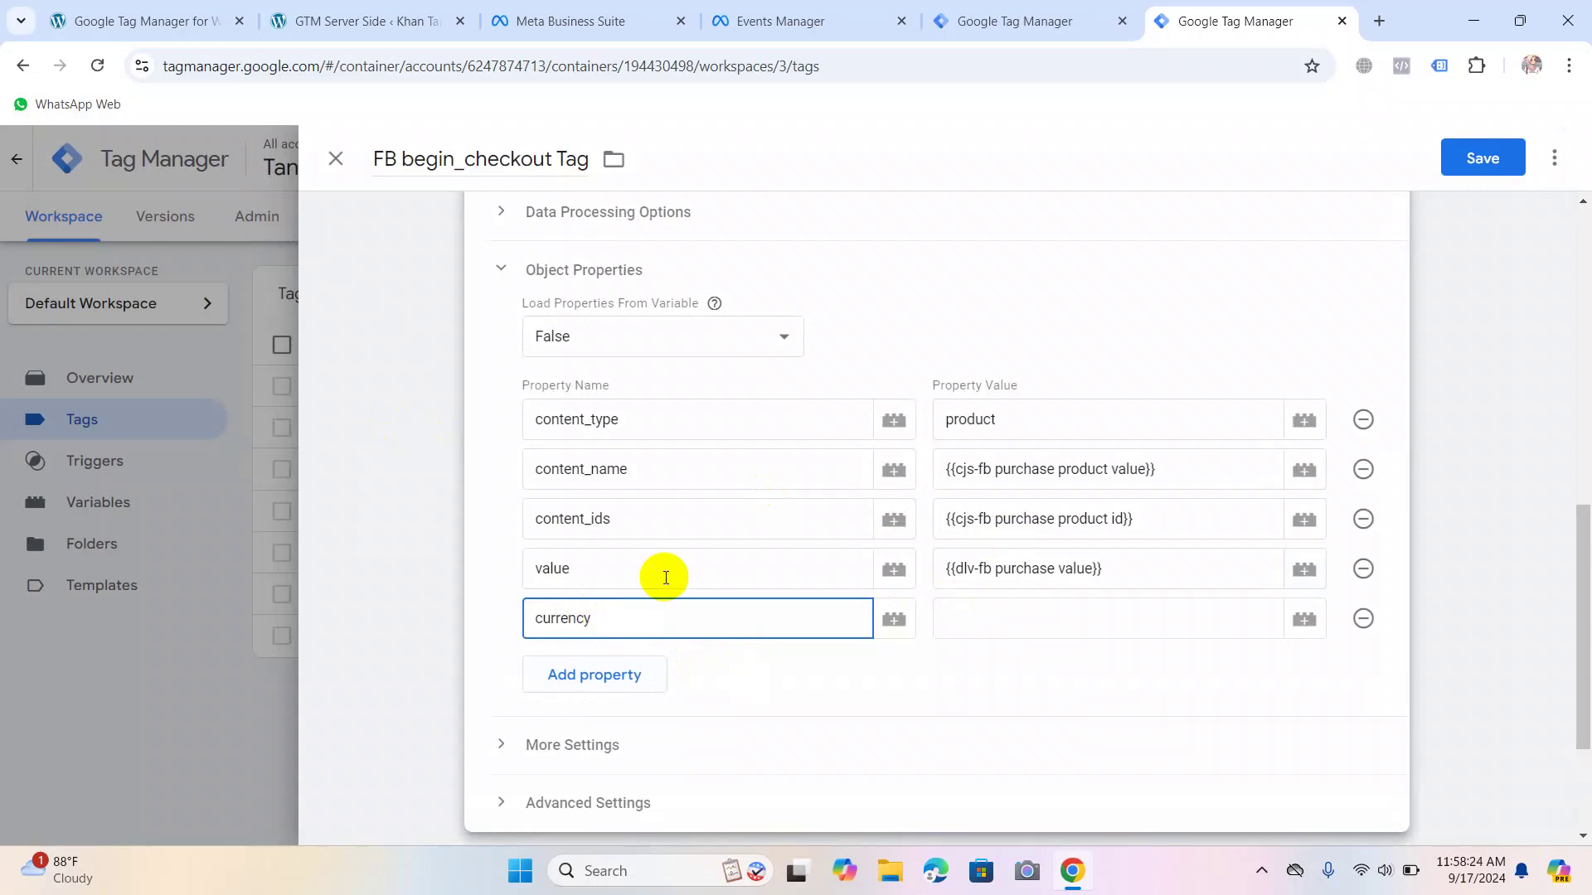
{"action": "left_click", "coordinate": [965, 632]}
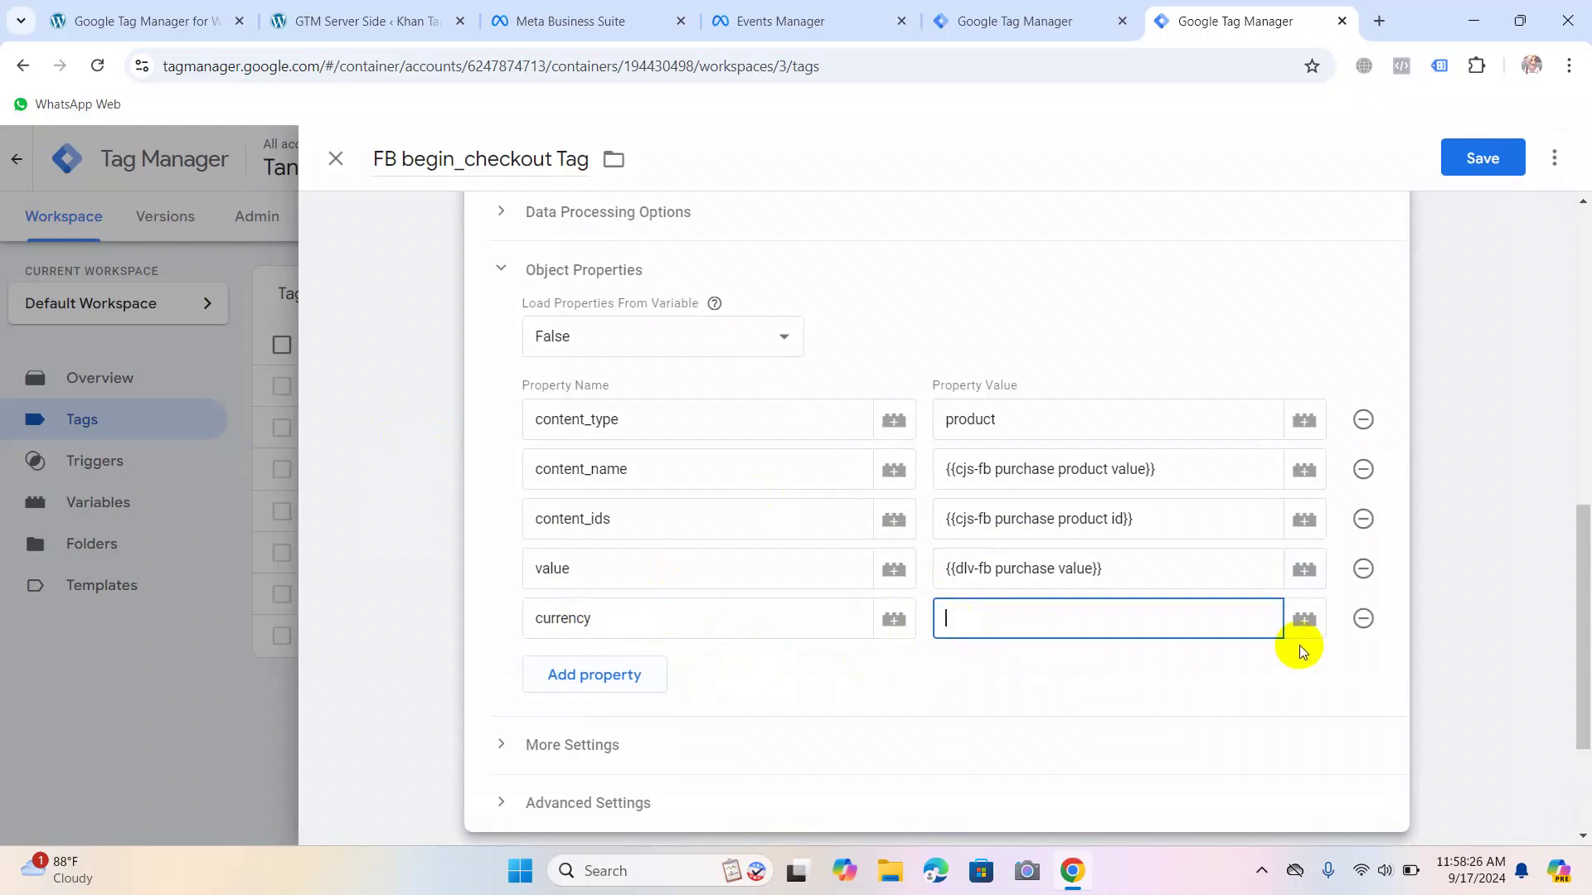
{"action": "left_click", "coordinate": [1301, 626]}
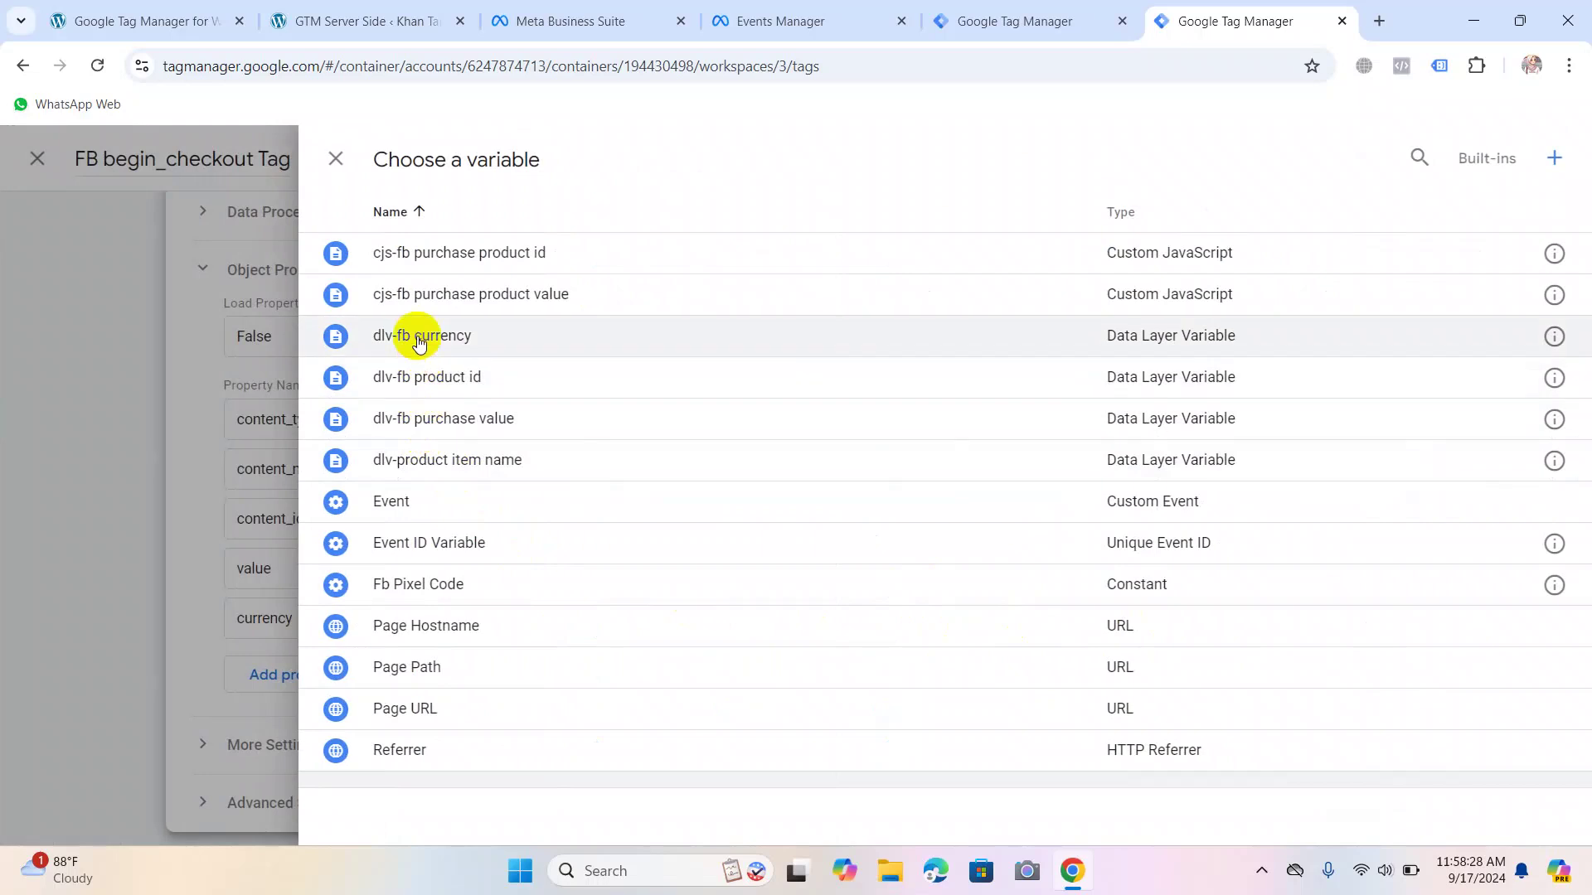
{"action": "left_click", "coordinate": [415, 335]}
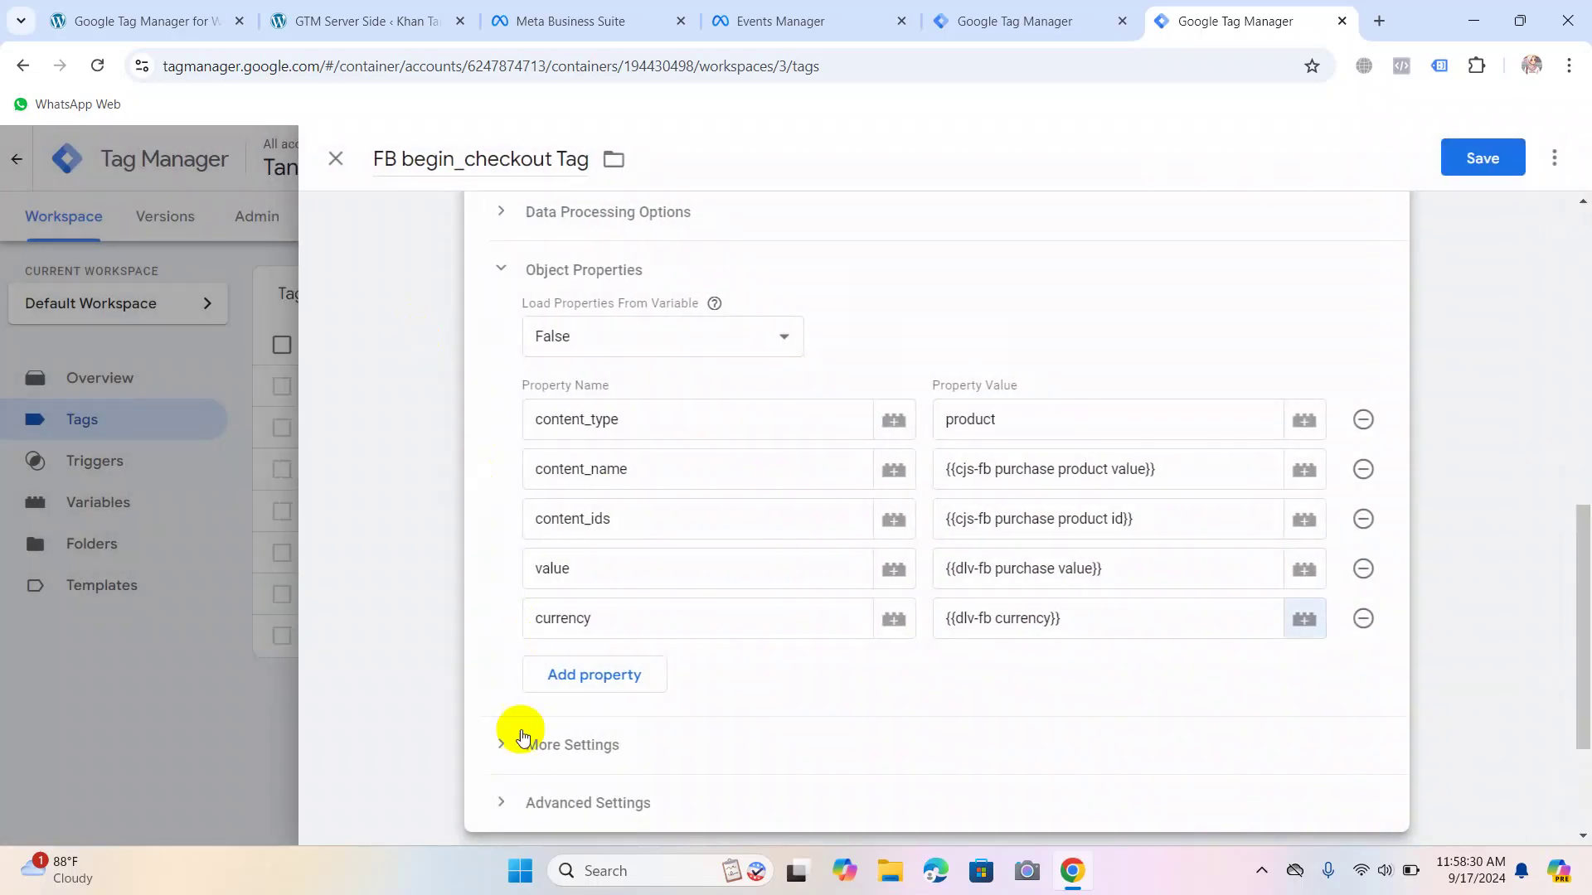
Add an object property named order_id and bring up the variables available for its value.
{"action": "left_click", "coordinate": [568, 673]}
{"action": "left_click", "coordinate": [567, 670]}
{"action": "type", "text": "order_id"}
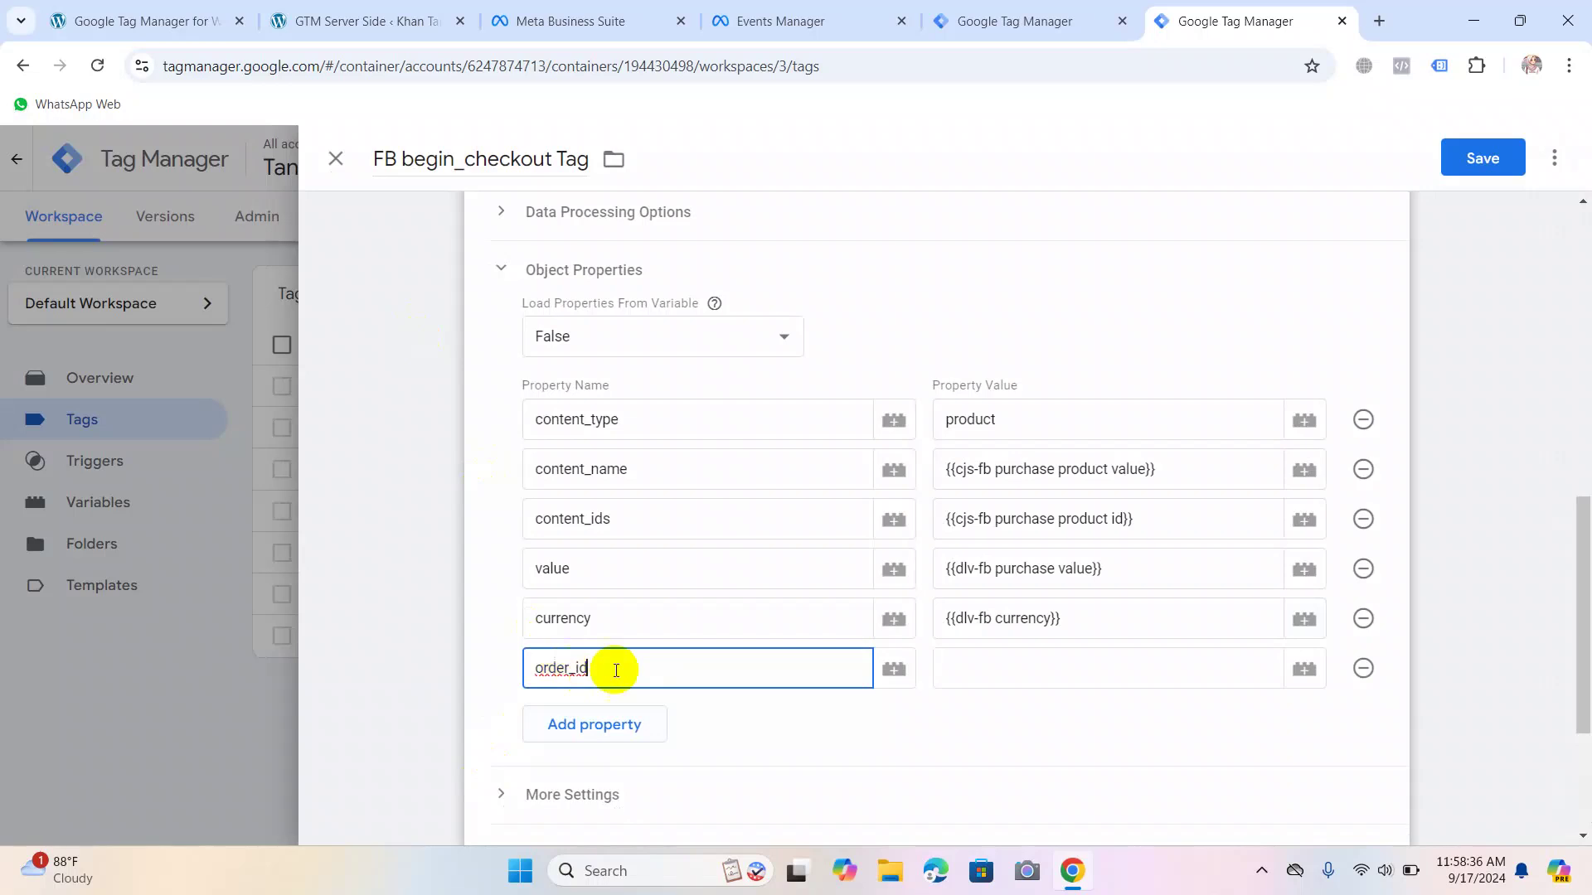
{"action": "left_click", "coordinate": [1026, 659]}
{"action": "left_click", "coordinate": [1303, 670]}
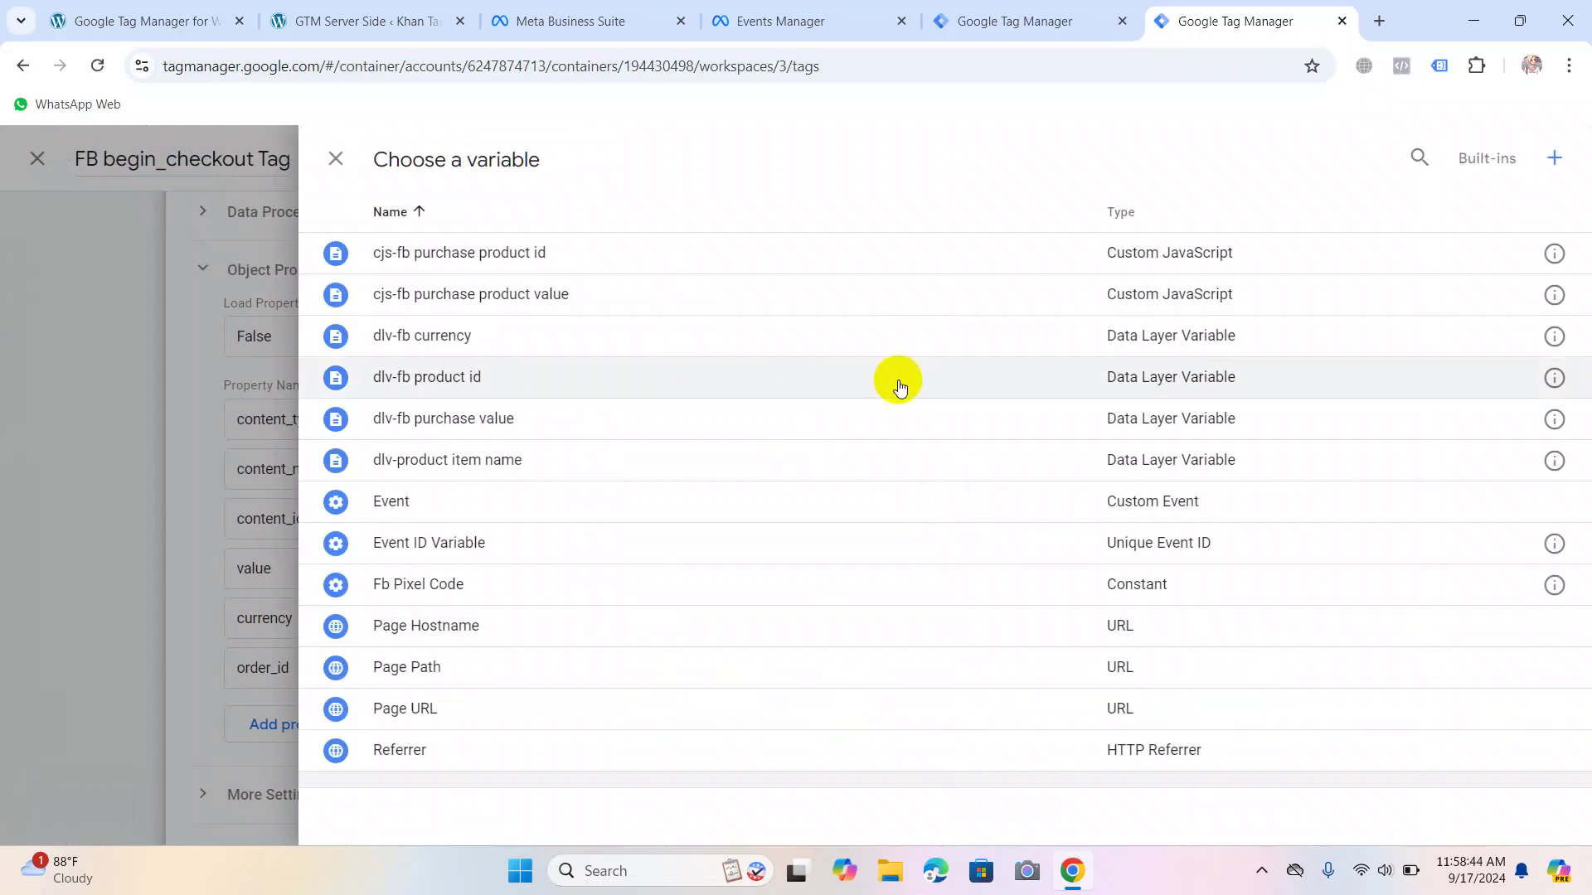
Start a new variable for the order_id value and name it "dlv-fb order id".
{"action": "left_click", "coordinate": [1552, 158]}
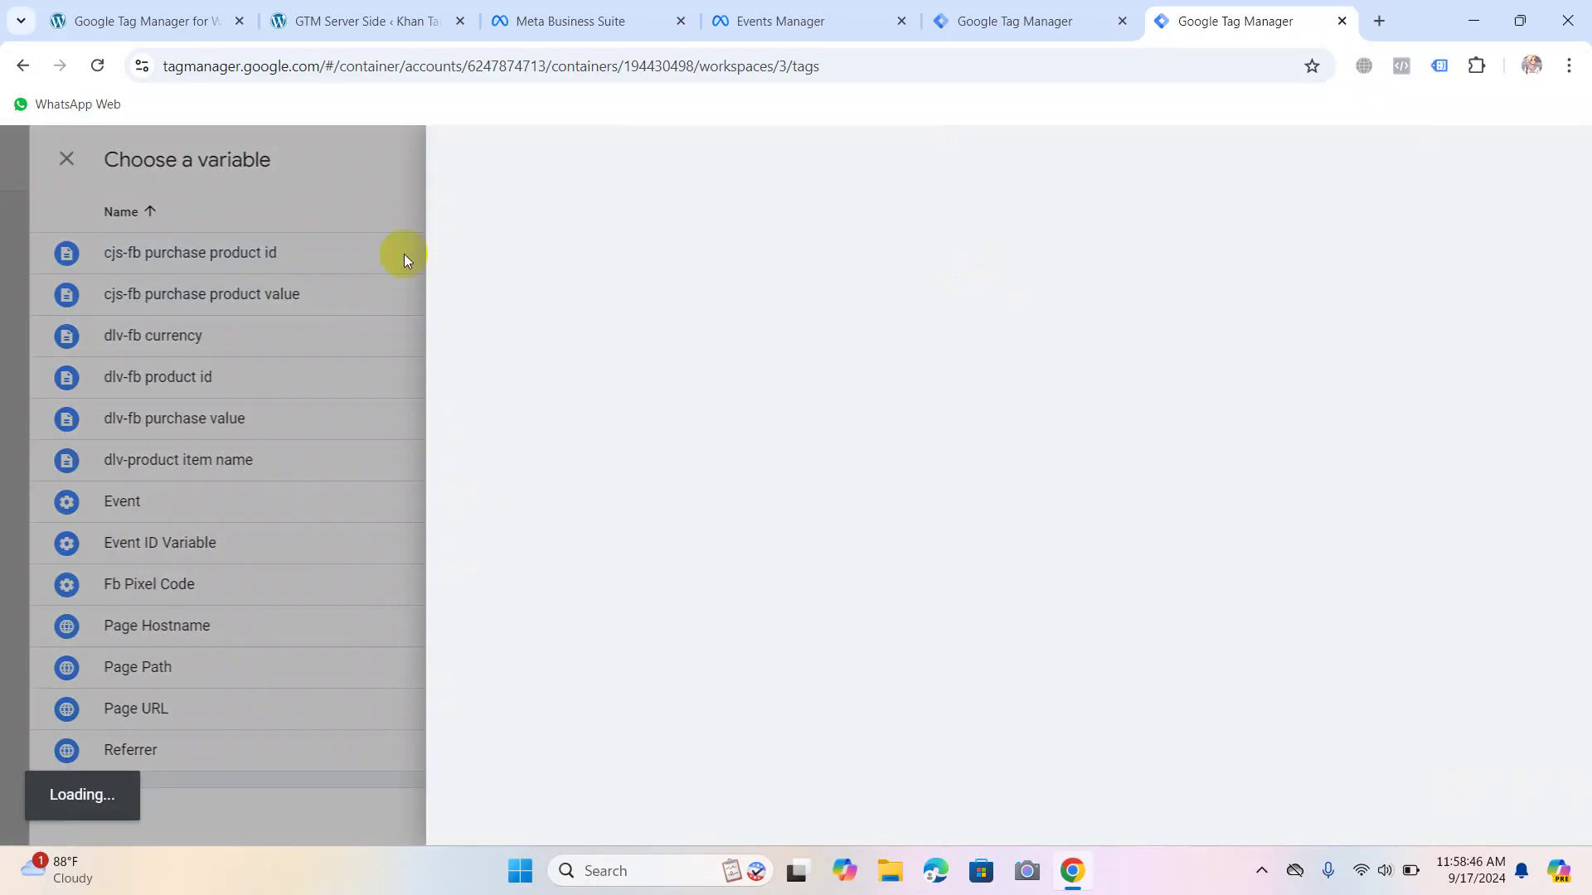
{"action": "left_click", "coordinate": [487, 158]}
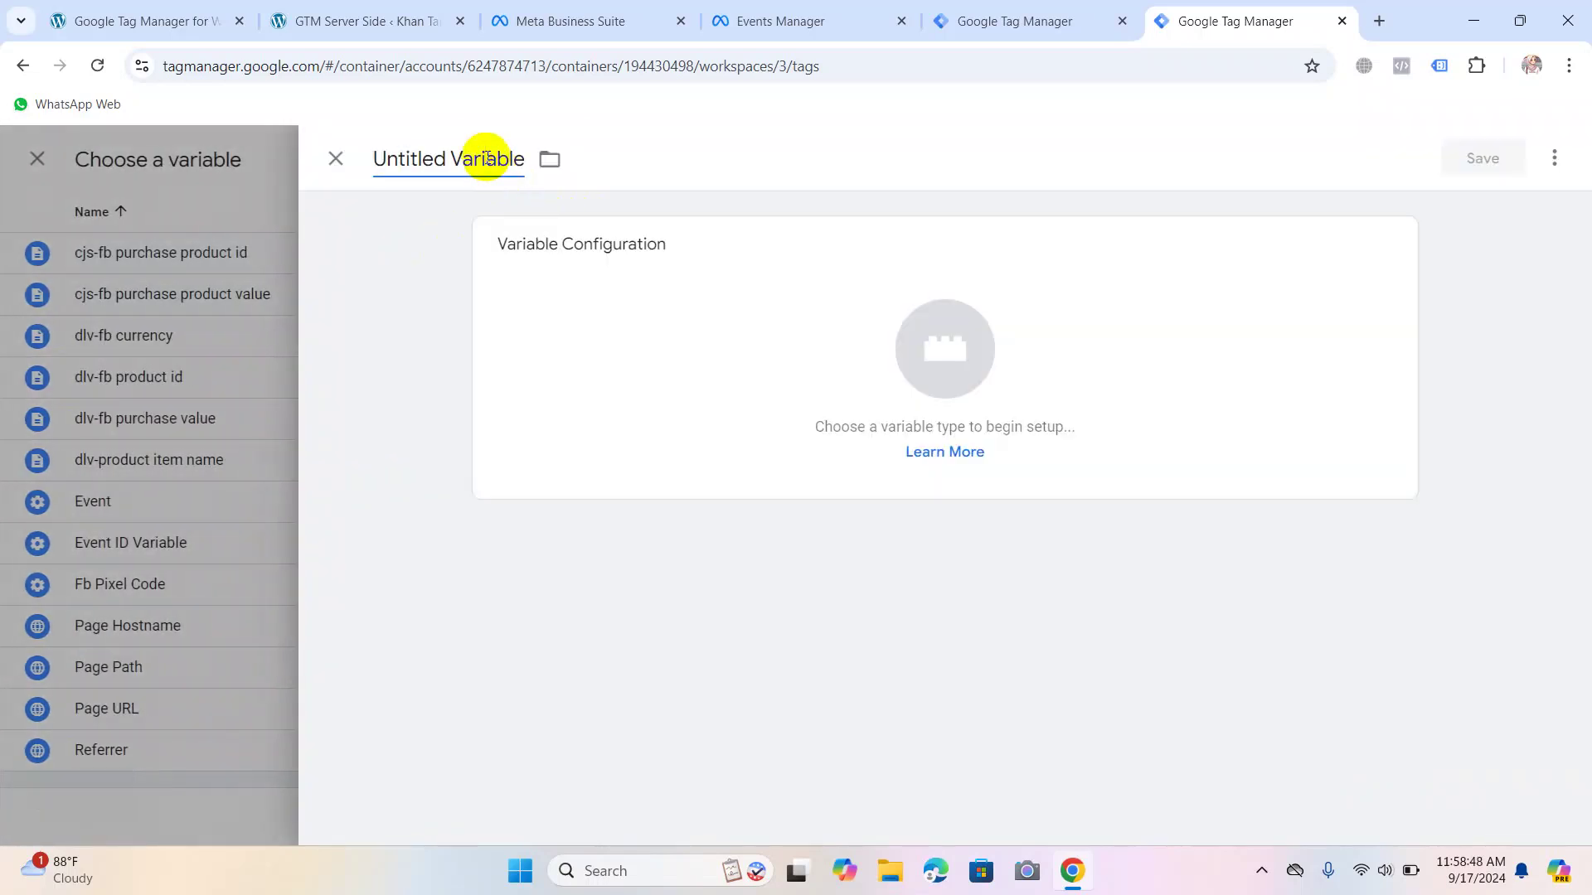
{"action": "key", "text": "ctrl+a"}
{"action": "type", "text": "dlv-fb orderid"}
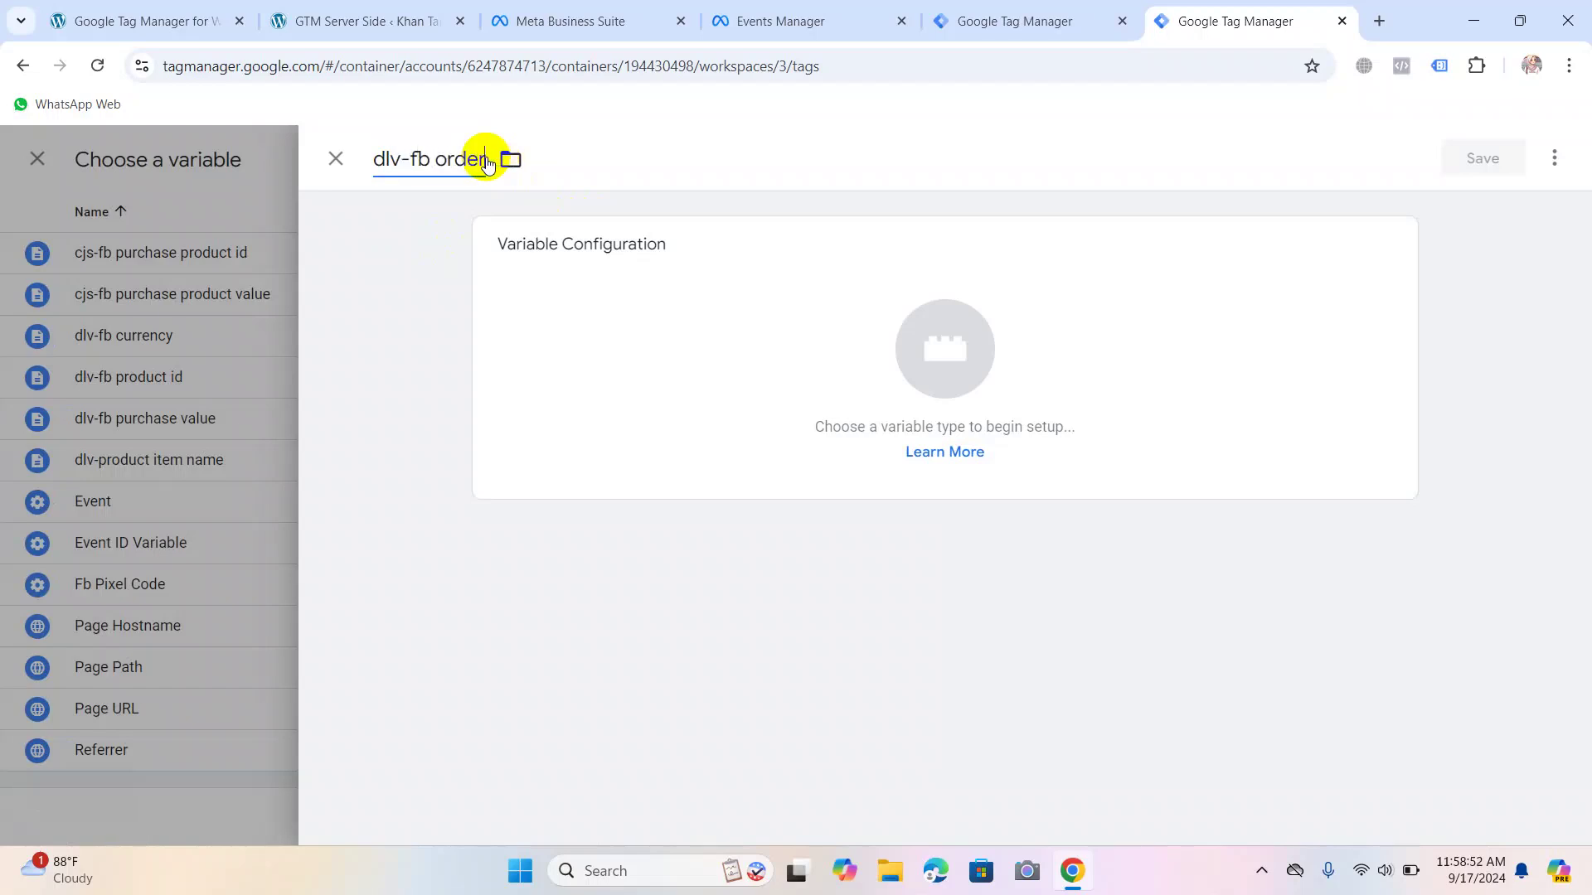
{"action": "left_click", "coordinate": [487, 158]}
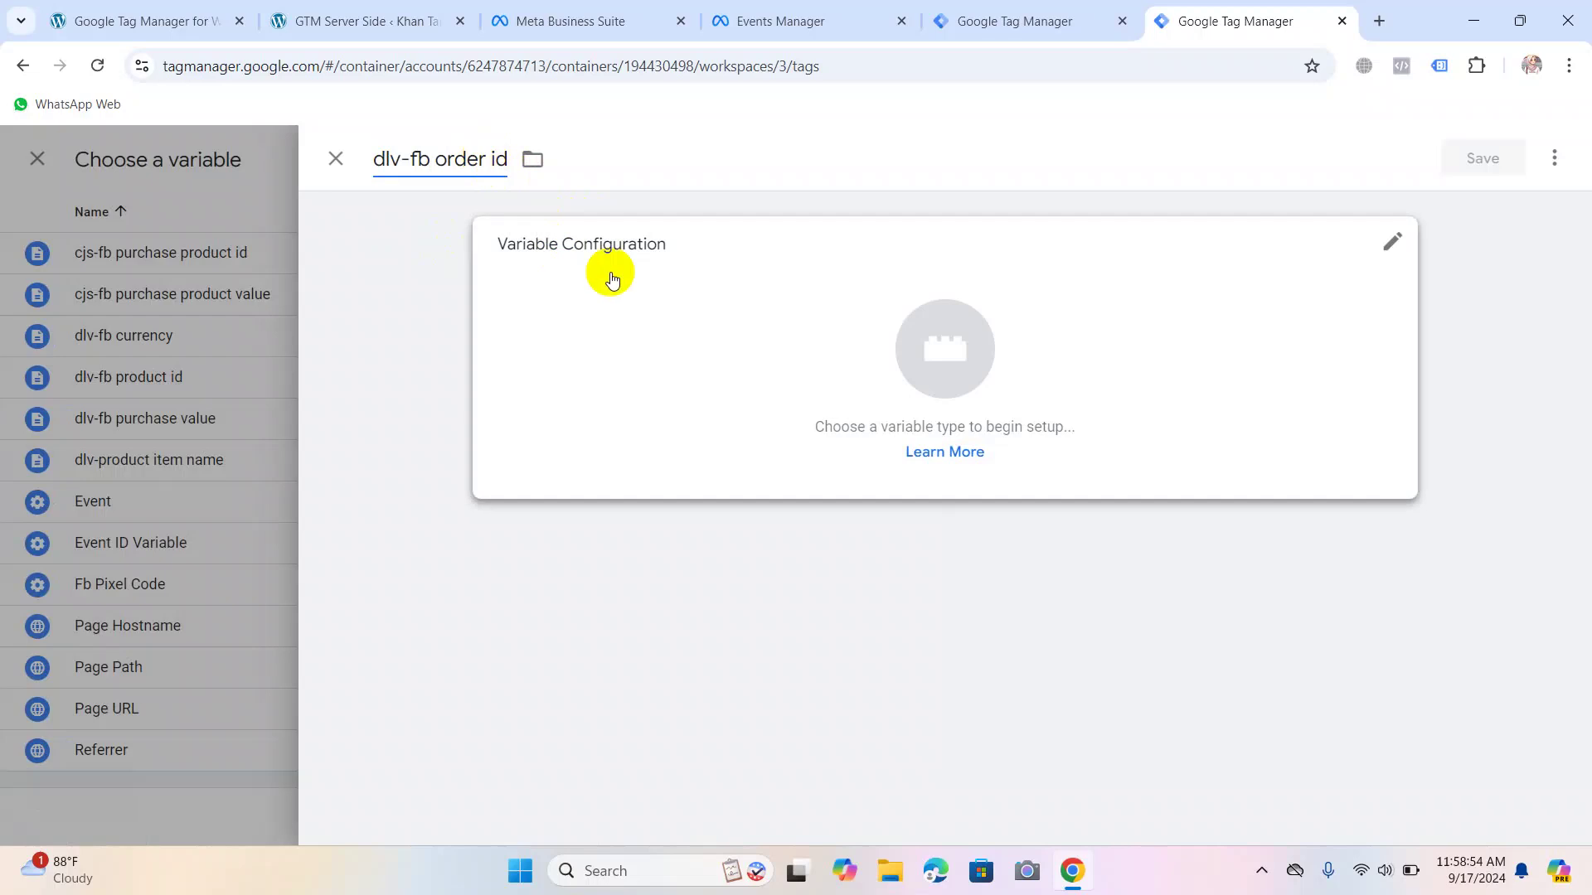
Configure the variable as a Data Layer Variable named ecommerce.transaction_id, and save both it and the FB begin_checkout tag.
{"action": "left_click", "coordinate": [742, 335]}
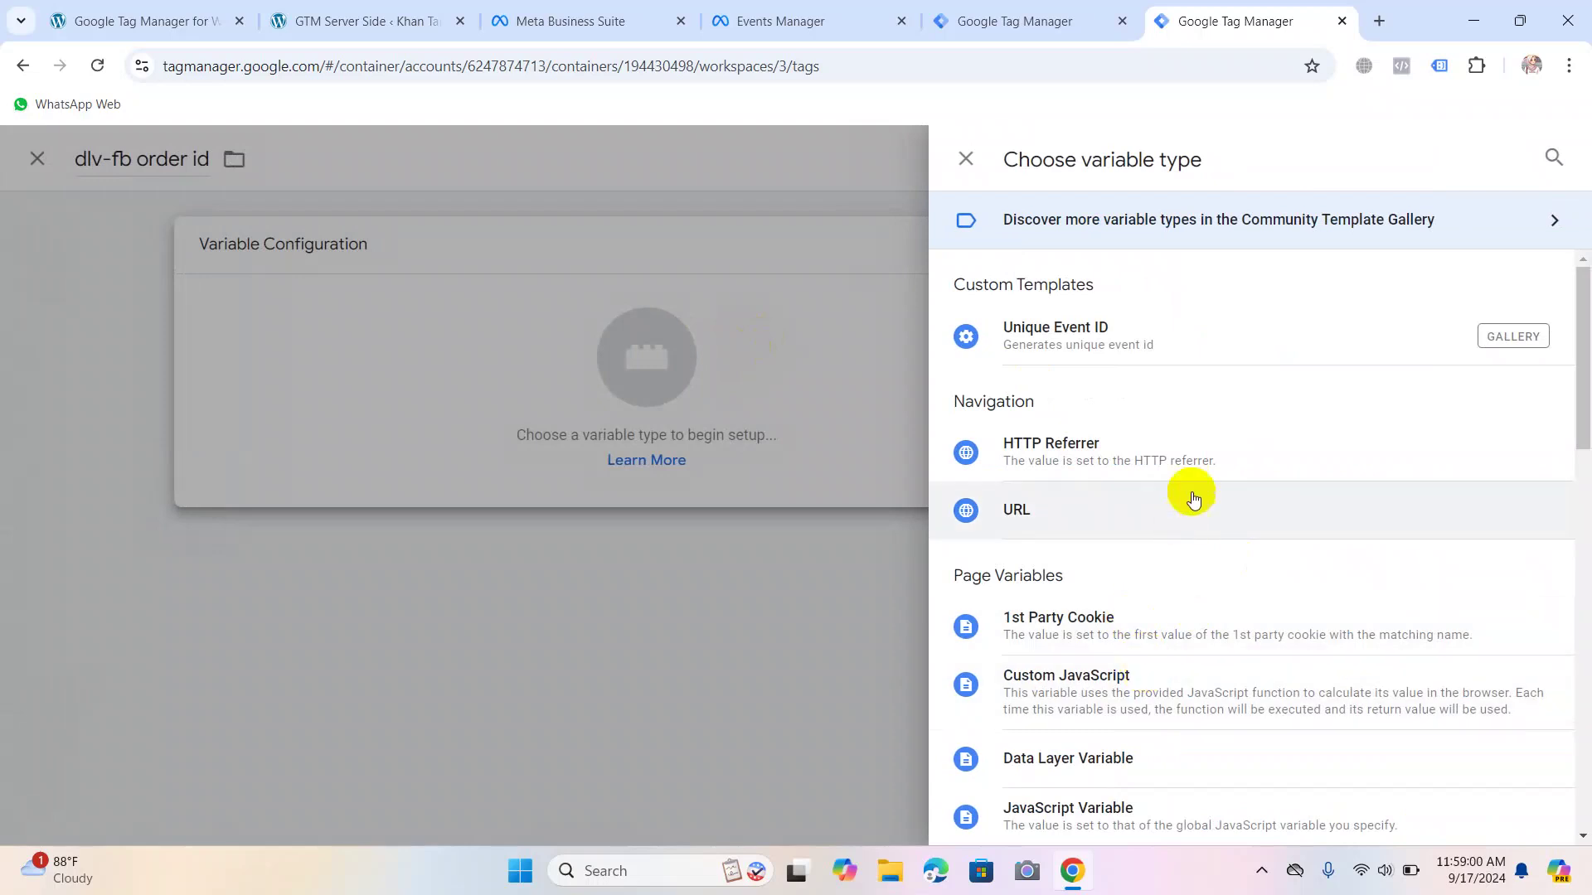
{"action": "left_click", "coordinate": [1139, 758]}
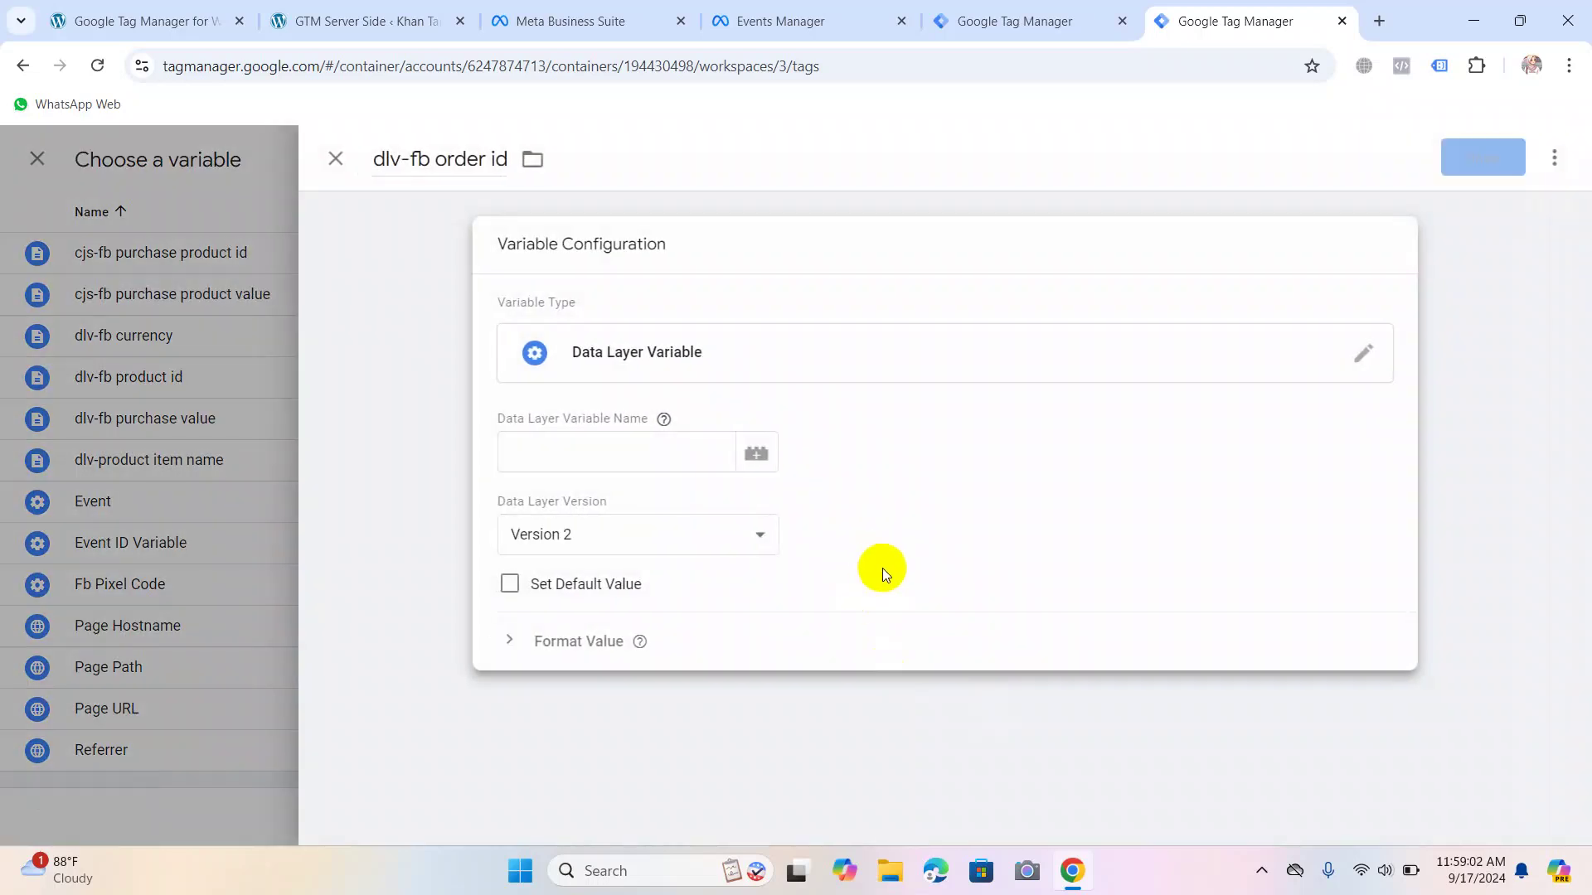
{"action": "left_click", "coordinate": [607, 452]}
{"action": "type", "text": "ecomm"}
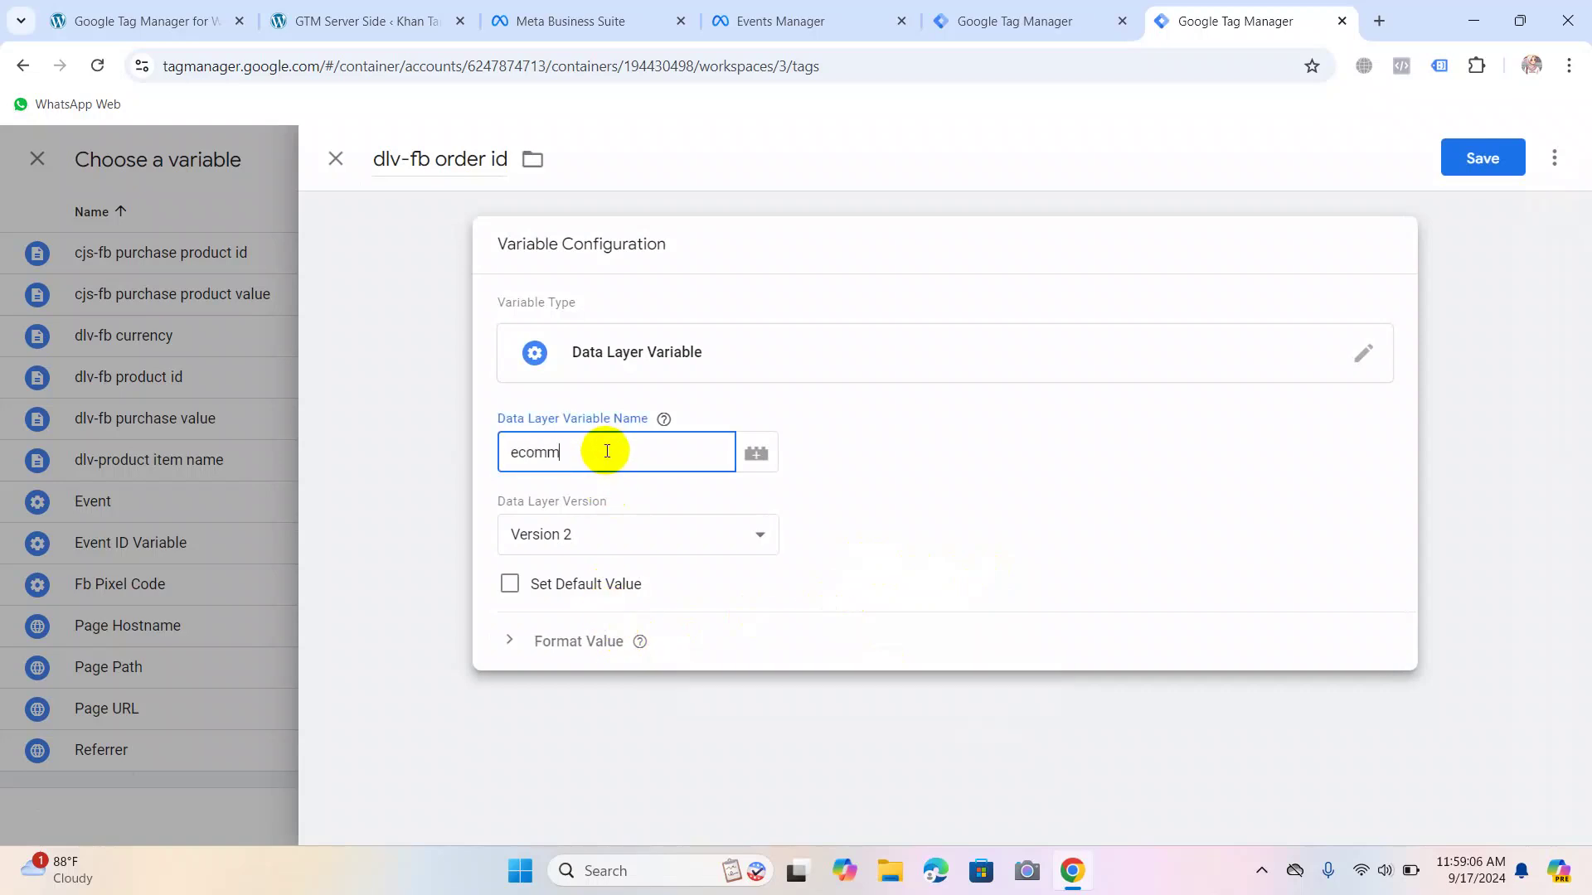
{"action": "type", "text": "erce.trans"}
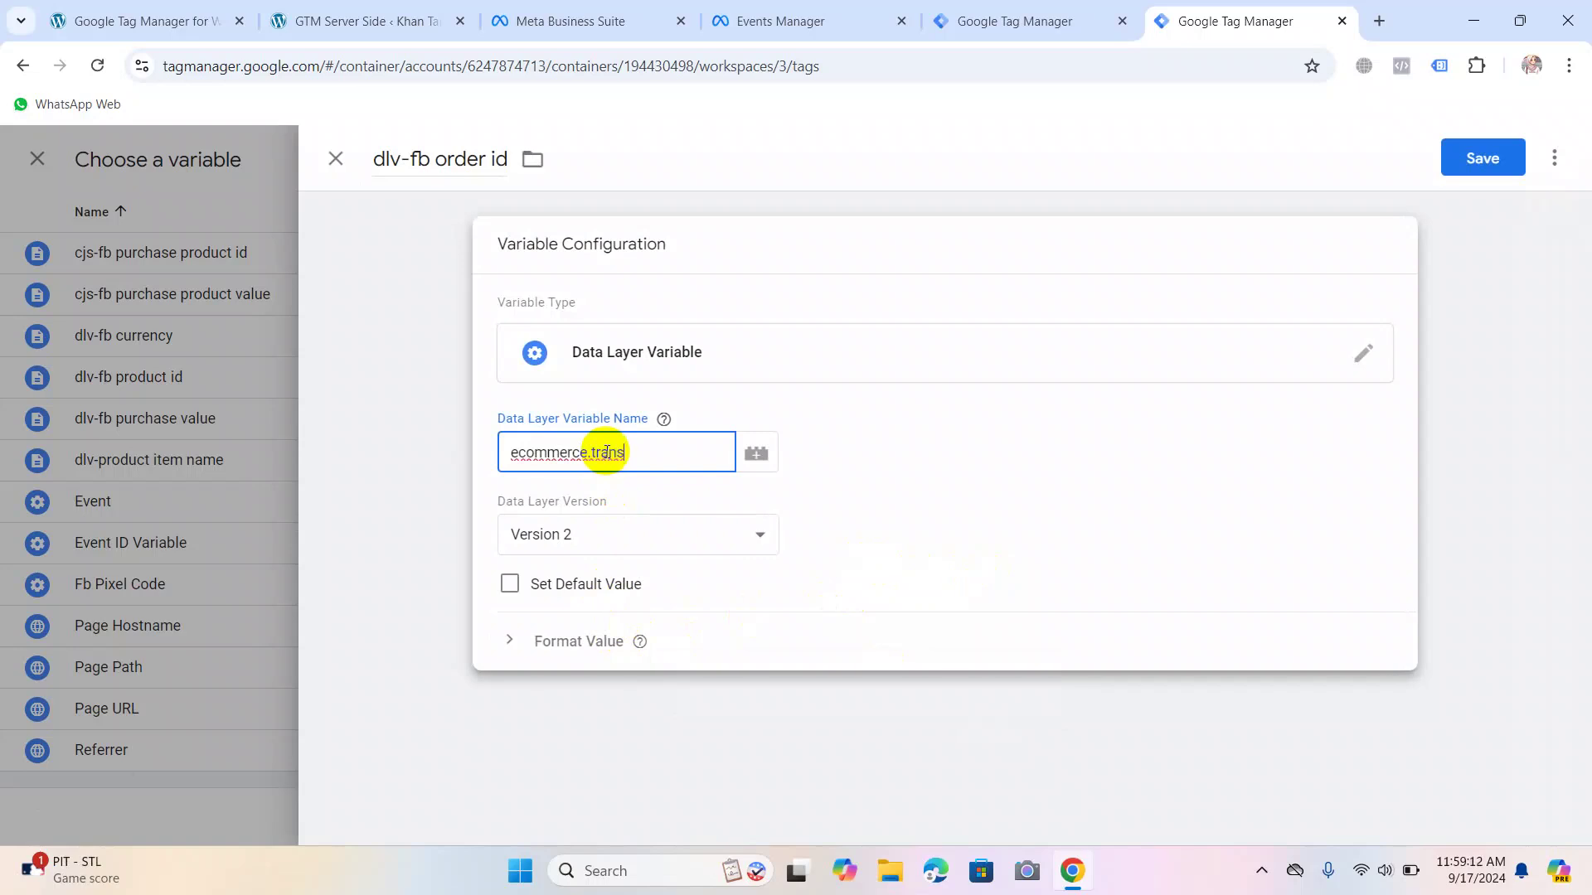
{"action": "type", "text": "action"}
{"action": "type", "text": "_id"}
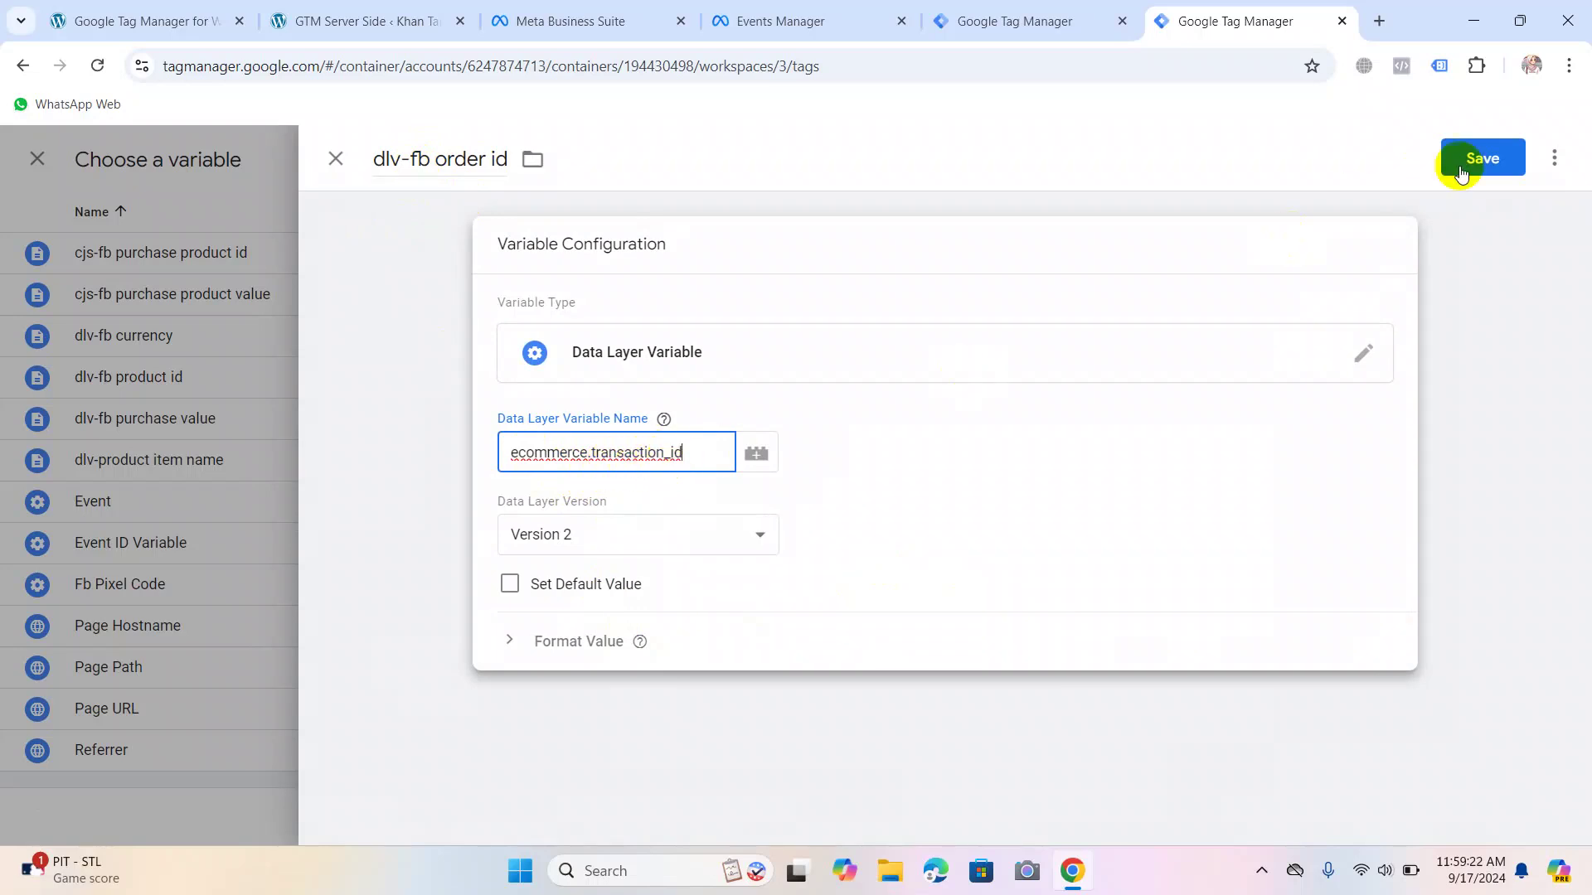
{"action": "left_click", "coordinate": [1493, 157]}
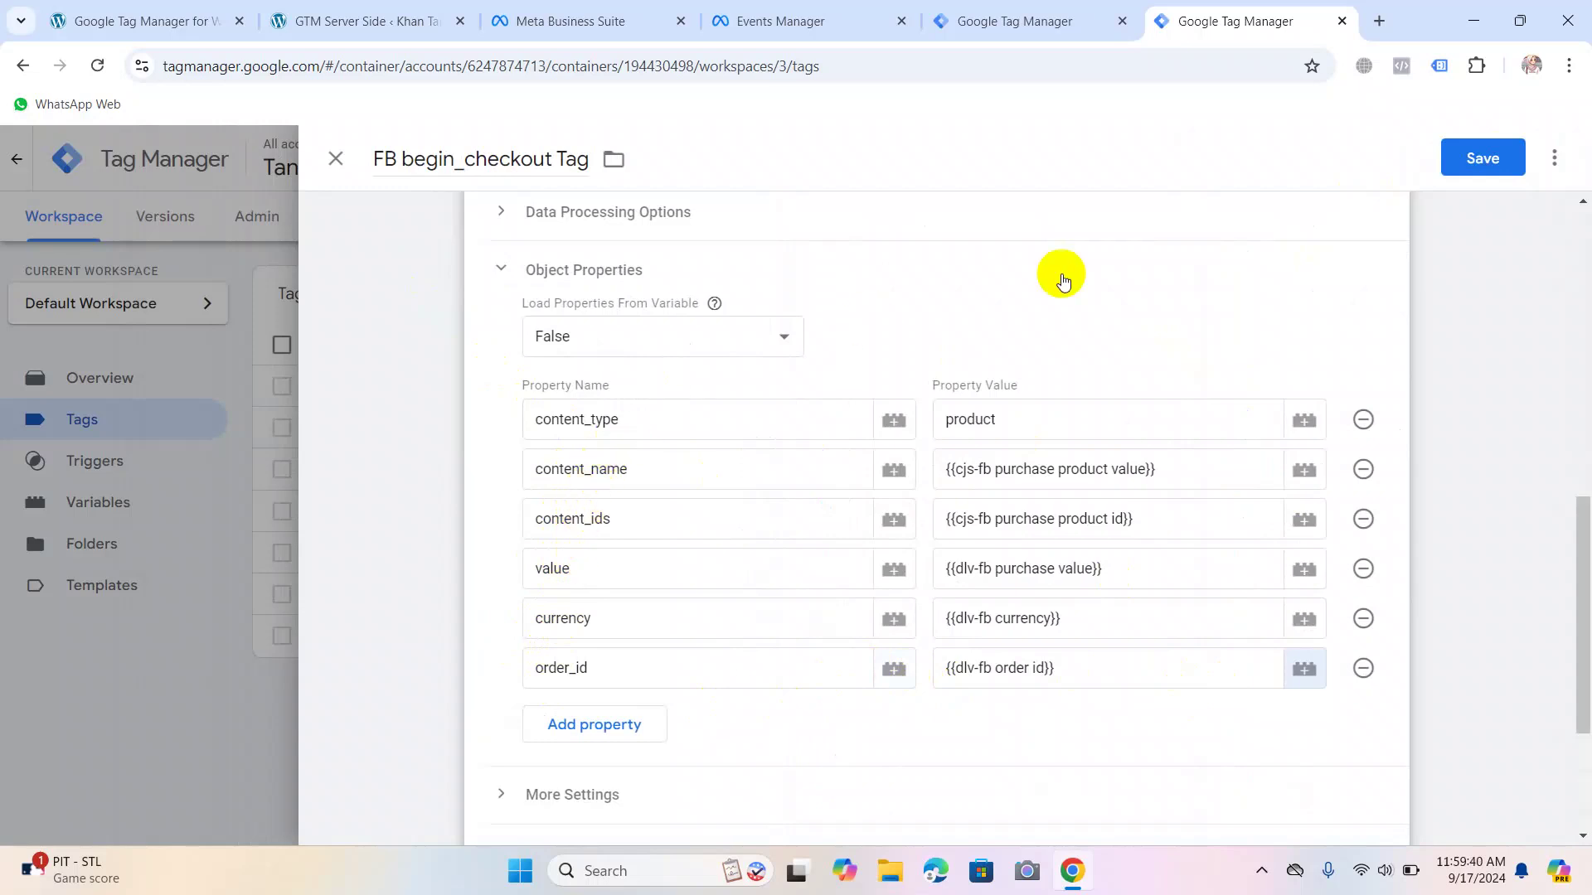
{"action": "left_click", "coordinate": [1476, 156]}
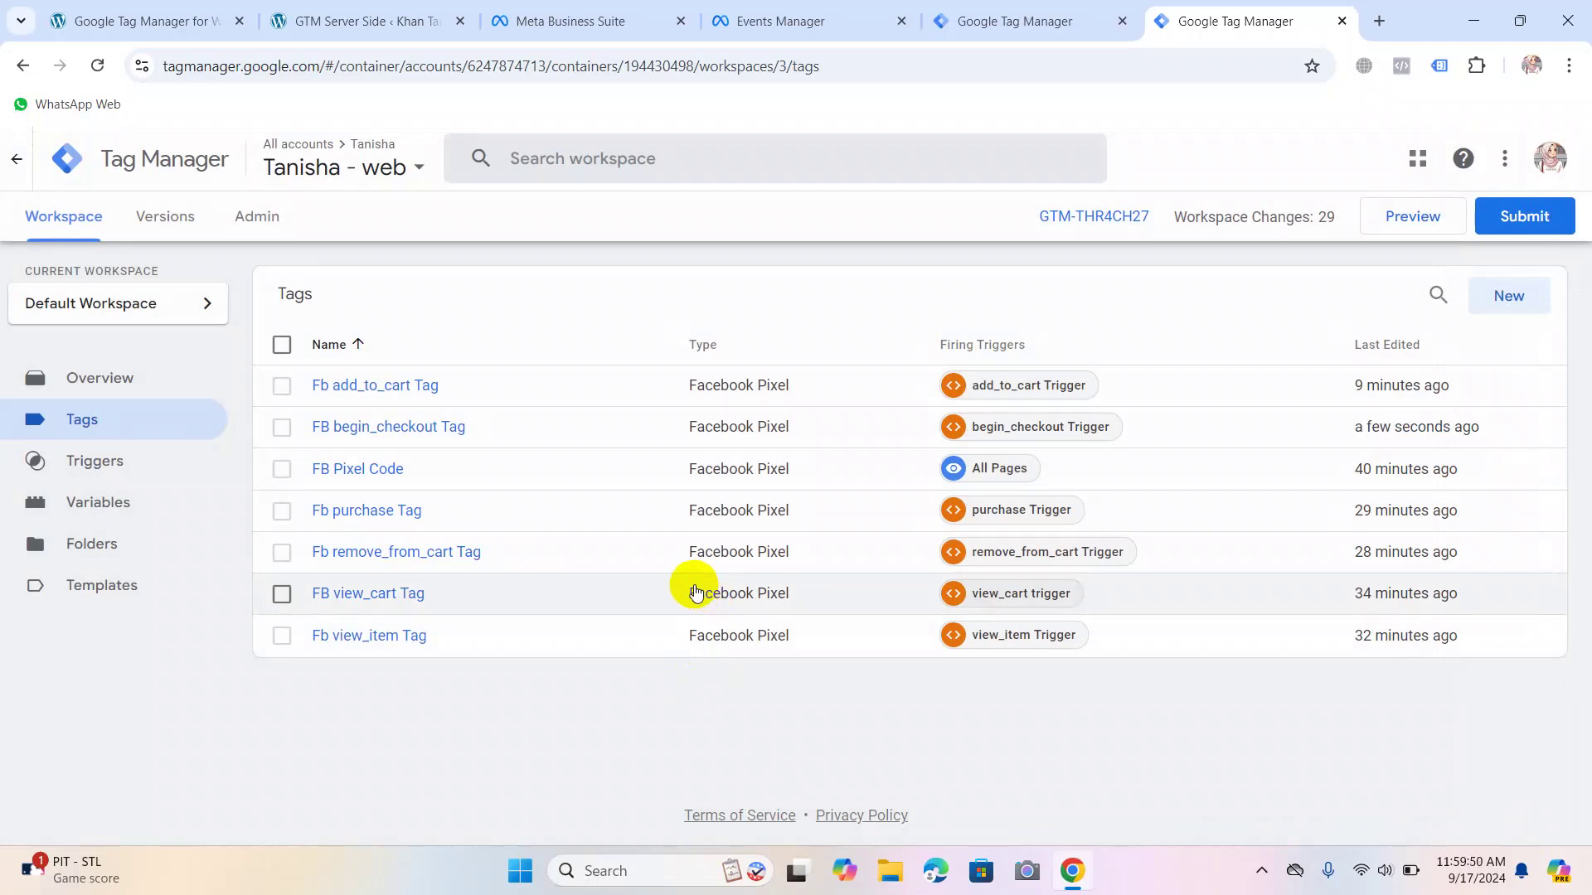
Open the Fb purchase Tag for editing and add an object property named content_type with the value product.
{"action": "left_click", "coordinate": [379, 513]}
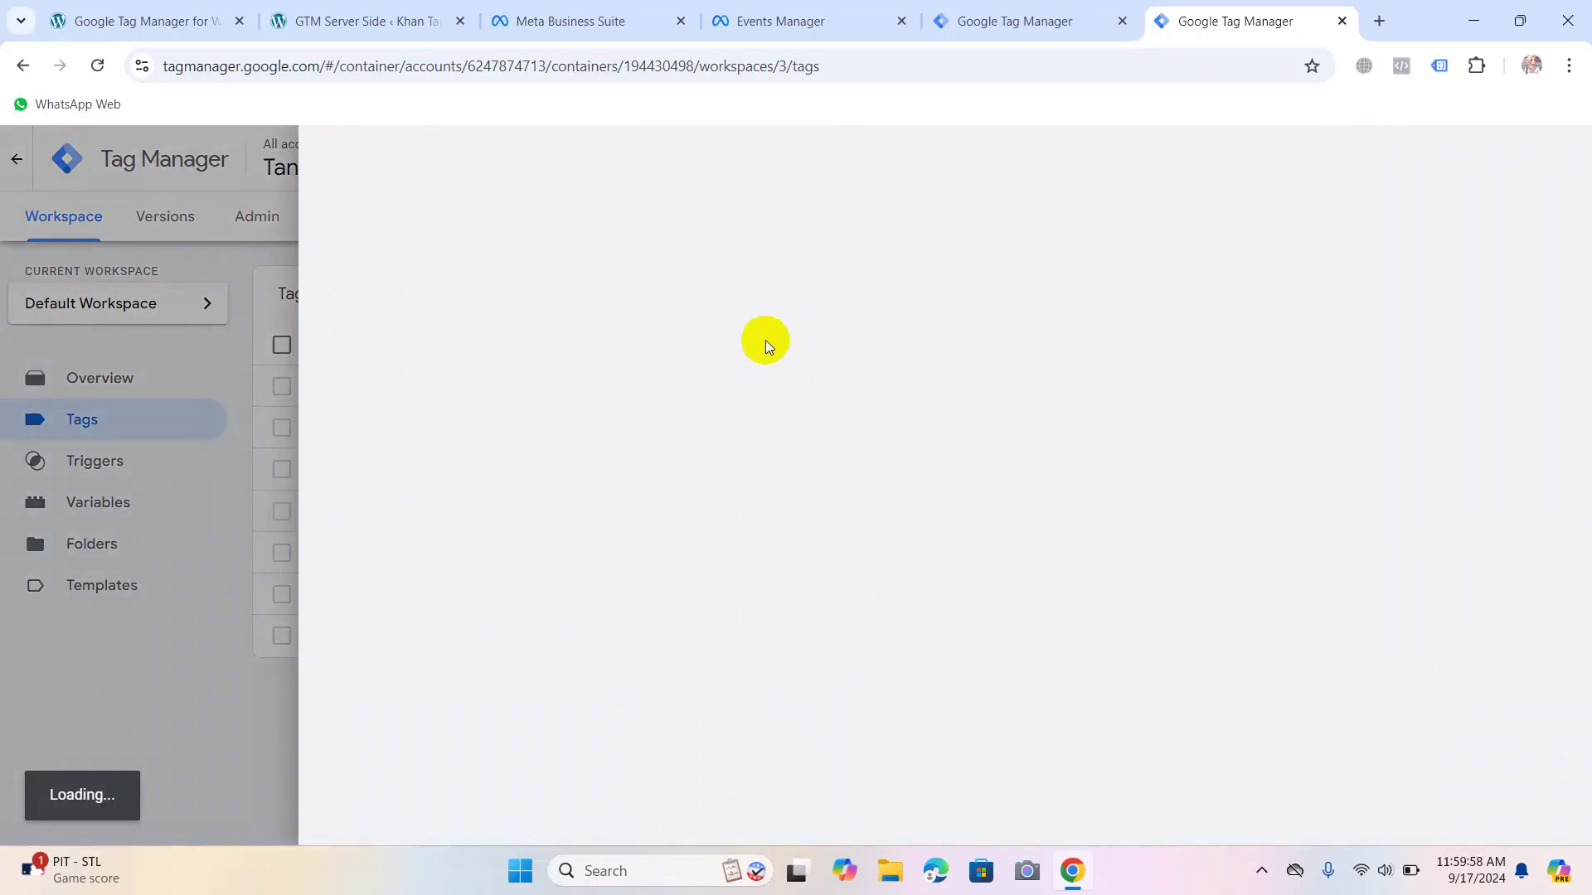
{"action": "scroll", "coordinate": [760, 341], "scroll_direction": "down", "scroll_amount": 3}
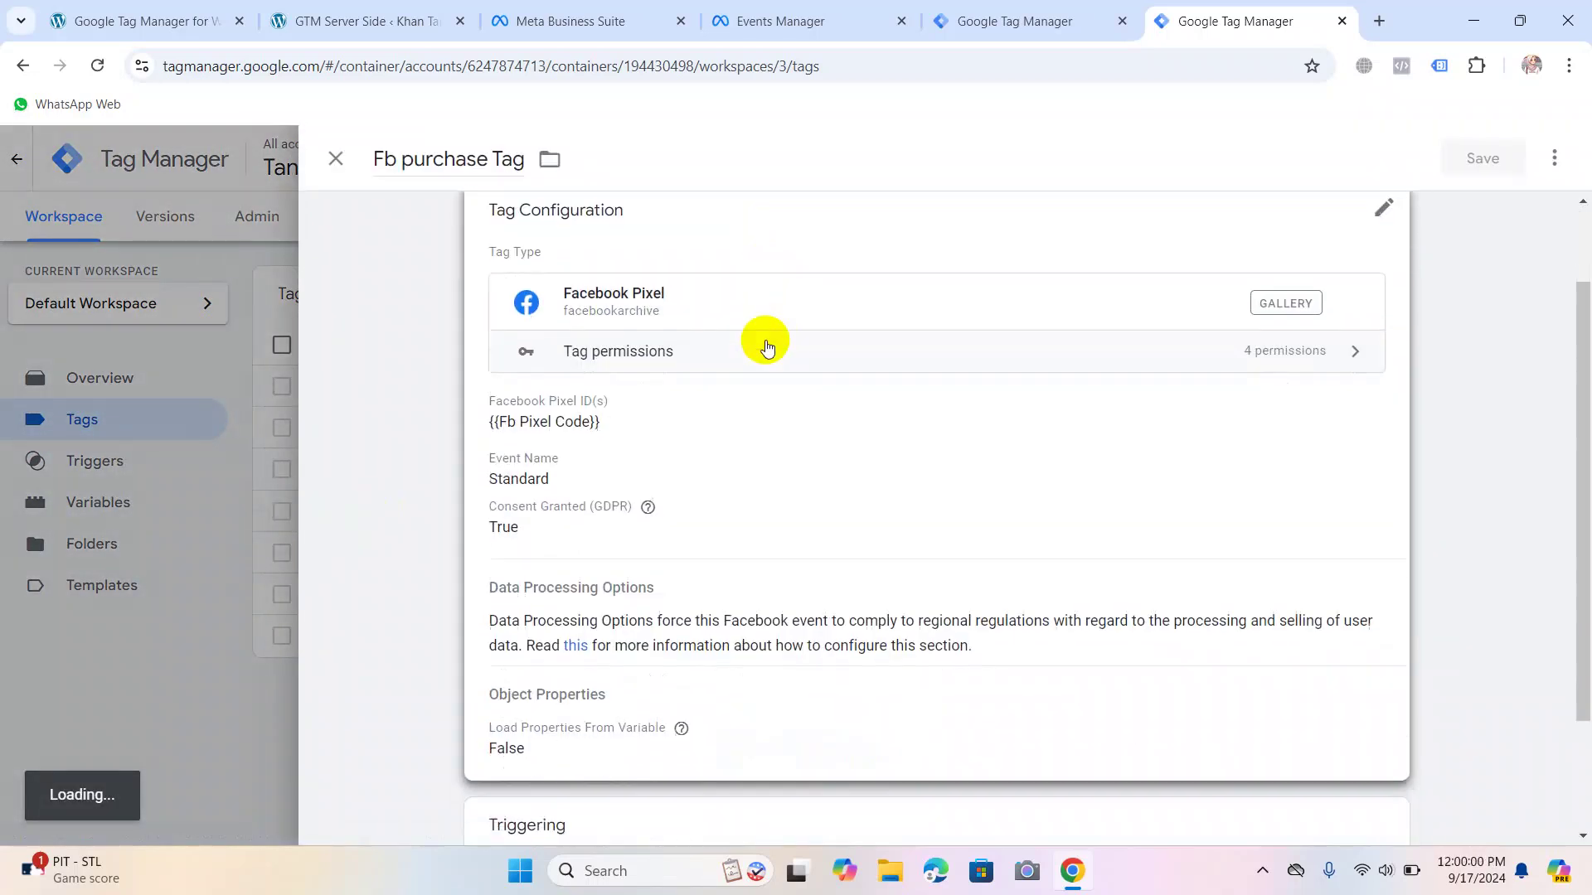
{"action": "left_click", "coordinate": [787, 559]}
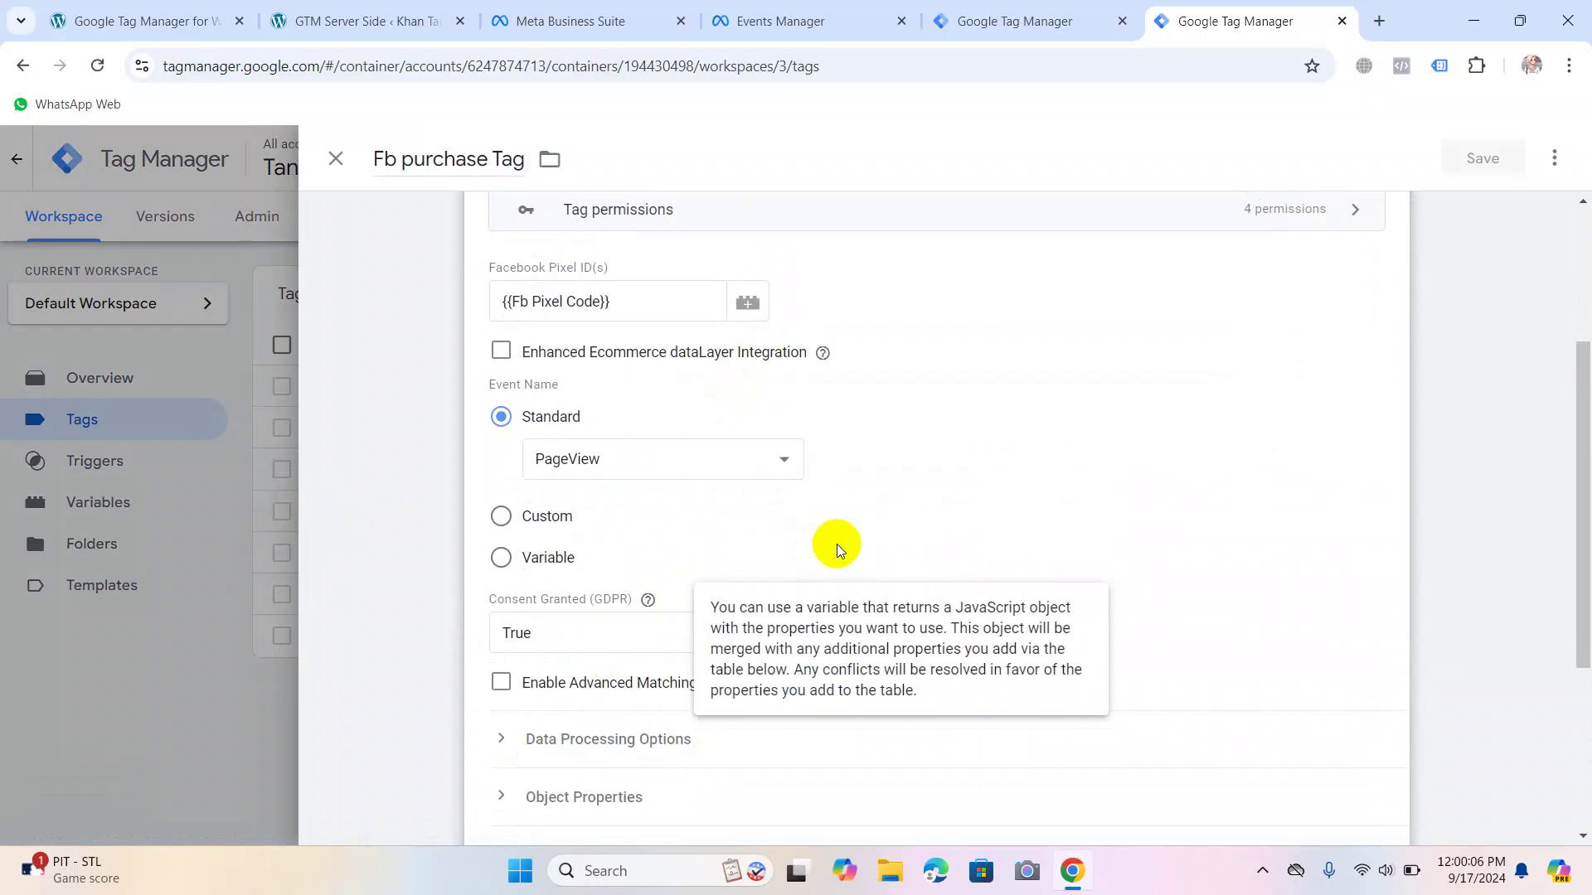
{"action": "scroll", "coordinate": [650, 650], "scroll_direction": "down", "scroll_amount": 4}
{"action": "left_click", "coordinate": [586, 475]}
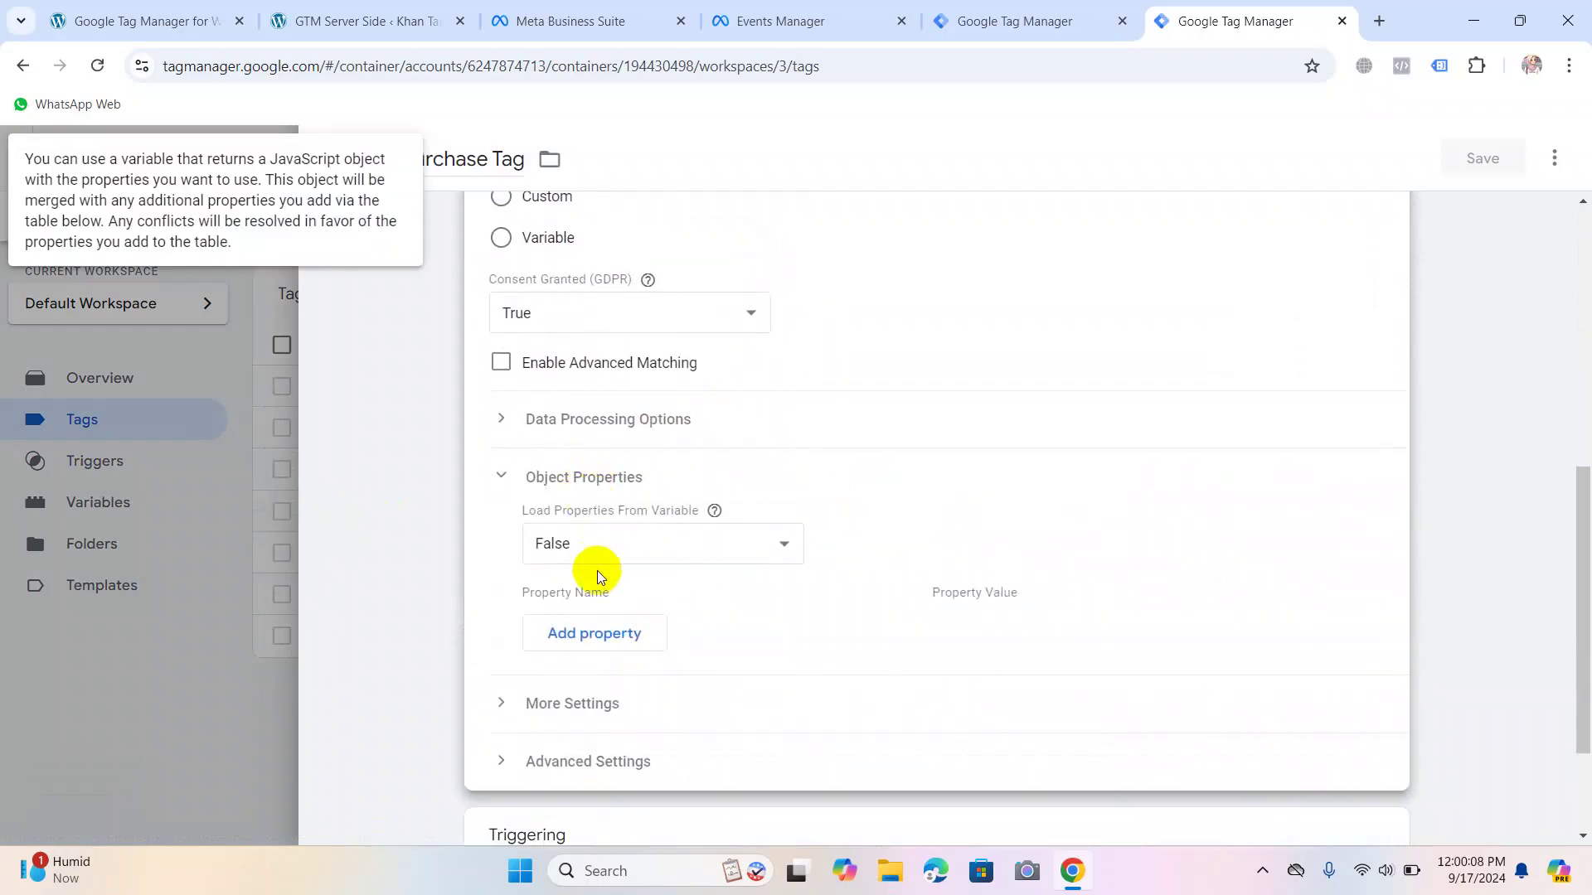
{"action": "left_click", "coordinate": [602, 636]}
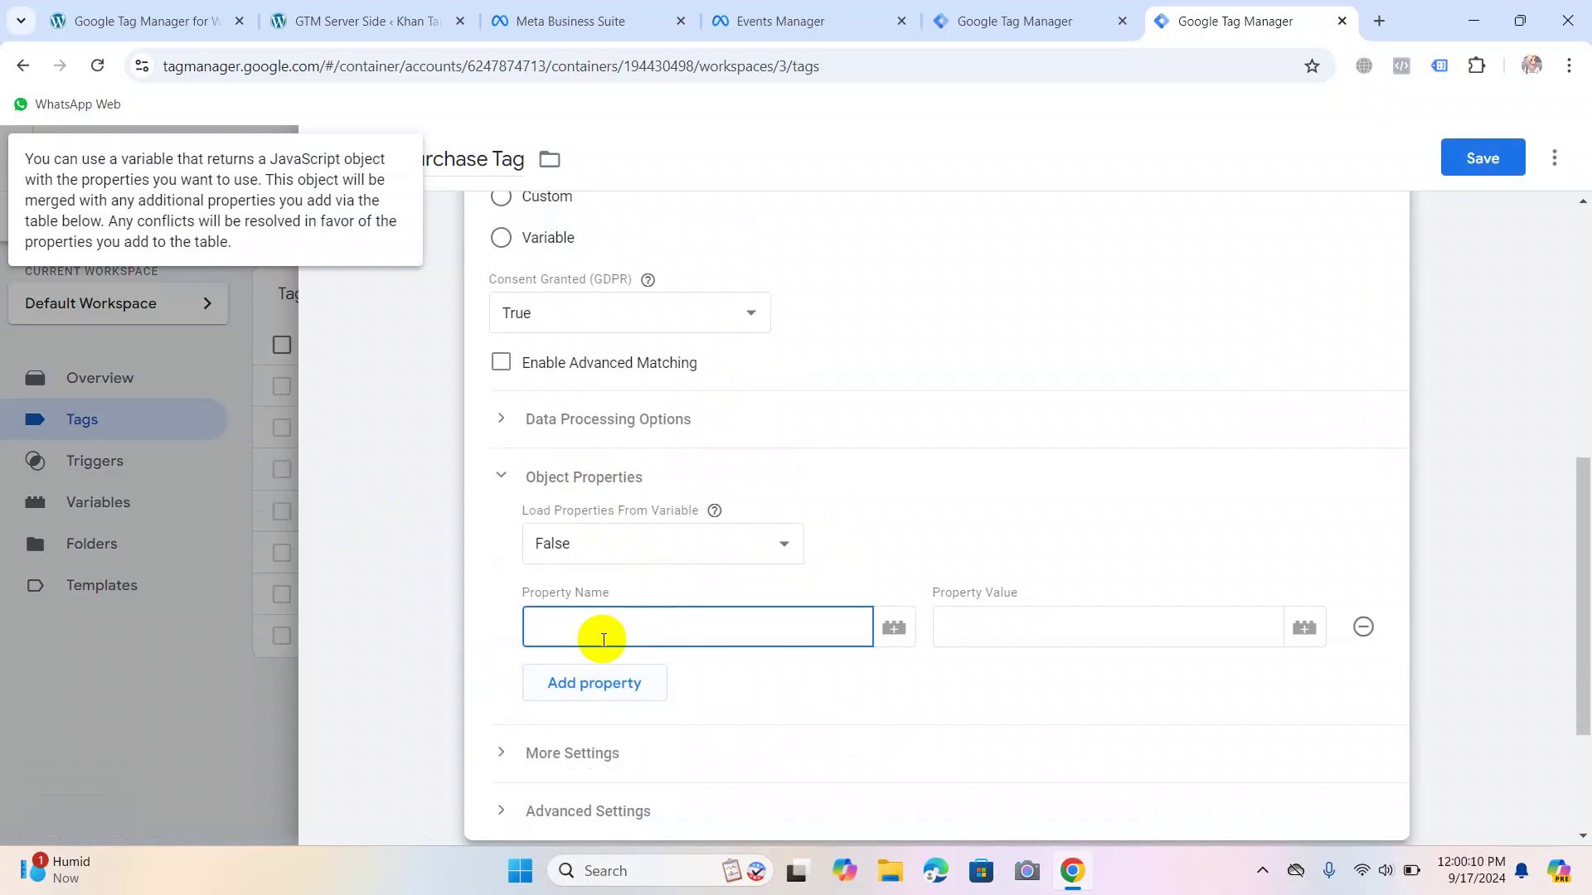
{"action": "type", "text": "content_type"}
{"action": "left_click", "coordinate": [997, 628]}
{"action": "type", "text": "product"}
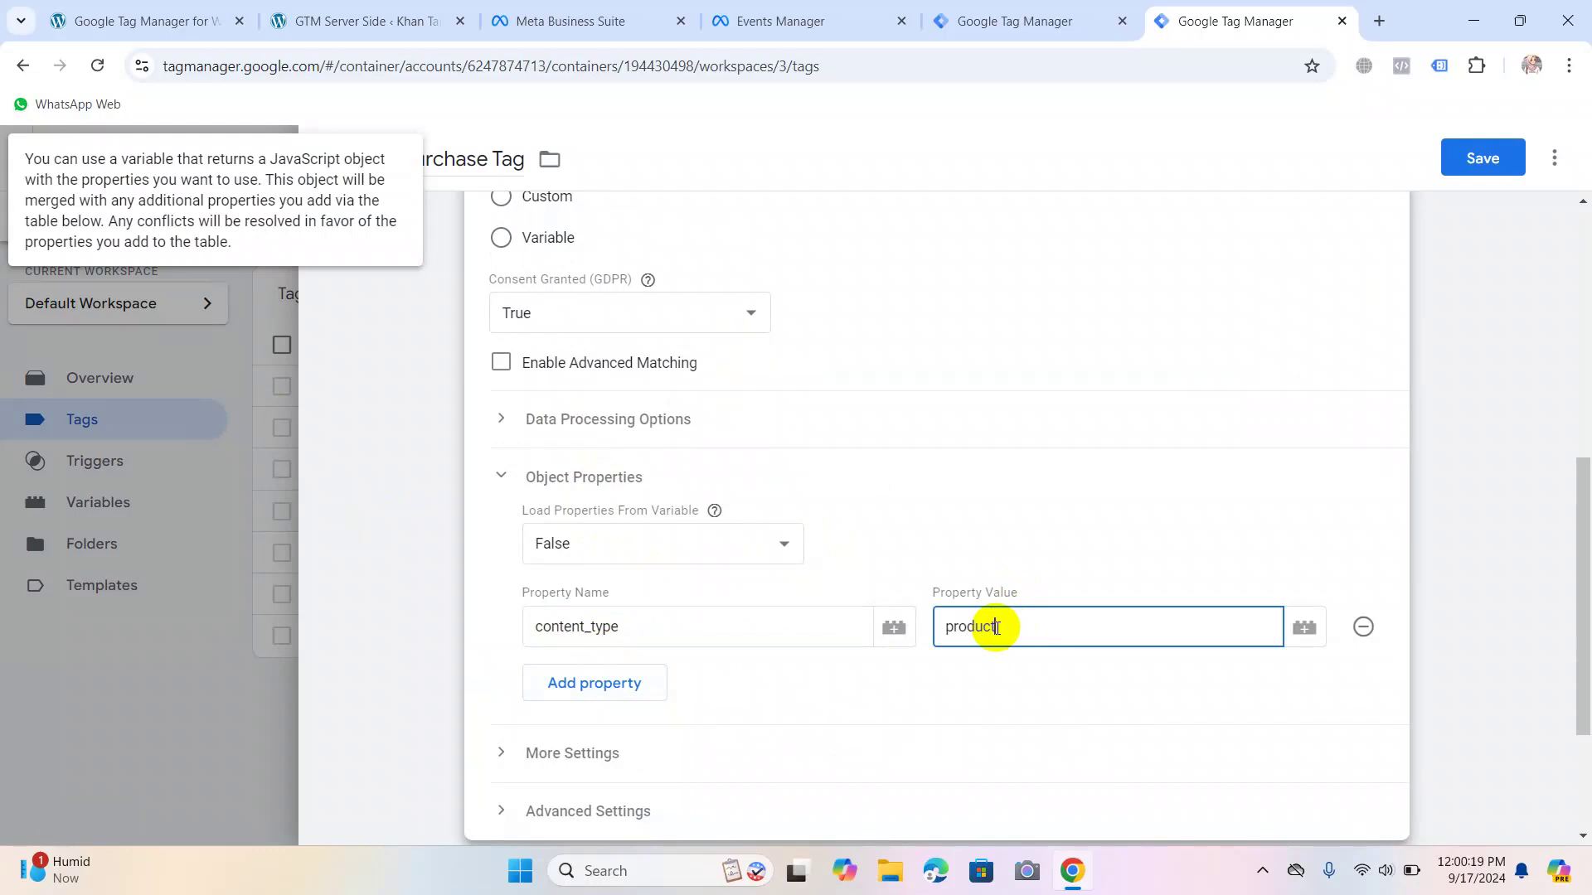
Add a content_name object property to the purchase tag and assign it the cjs-fb purchase product value variable.
{"action": "left_click", "coordinate": [611, 693]}
{"action": "left_click", "coordinate": [626, 677]}
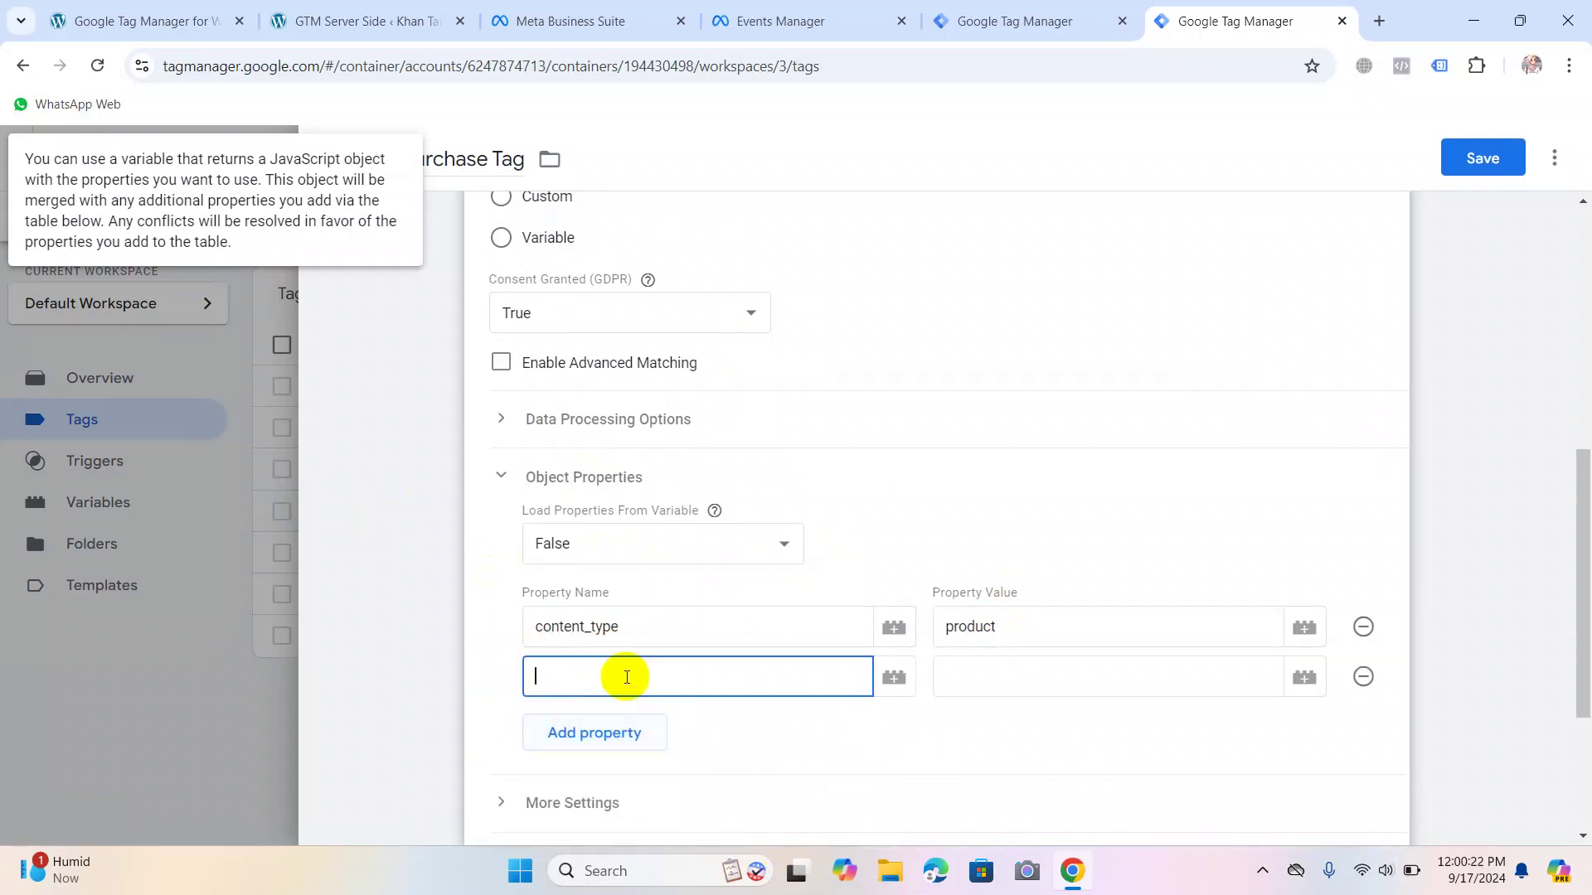
{"action": "type", "text": "content_name"}
{"action": "left_click", "coordinate": [970, 669]}
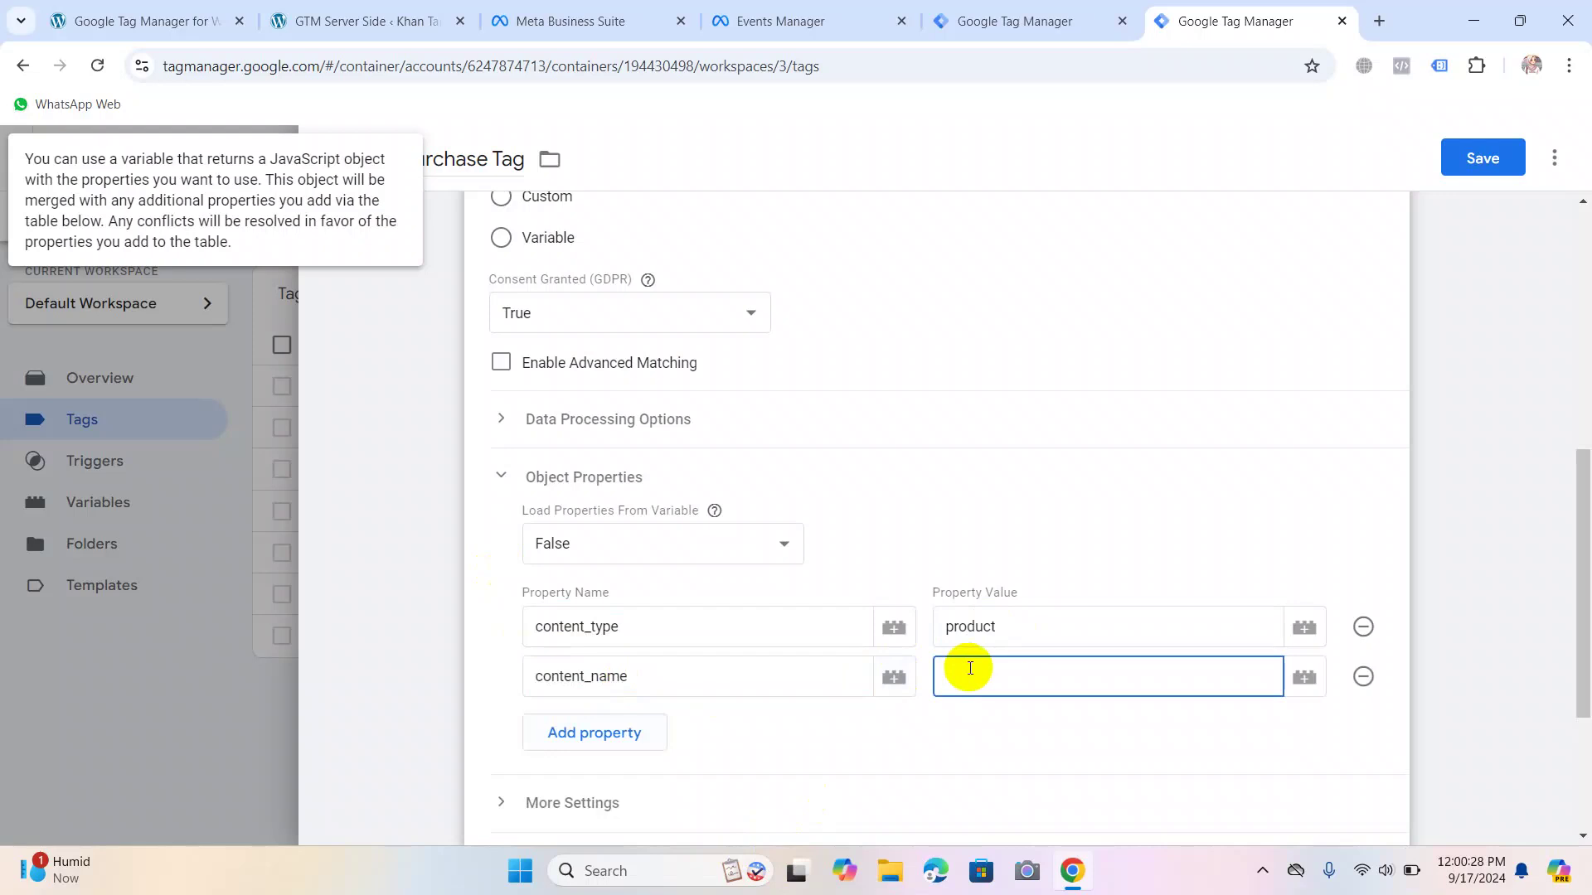
{"action": "left_click", "coordinate": [1300, 675]}
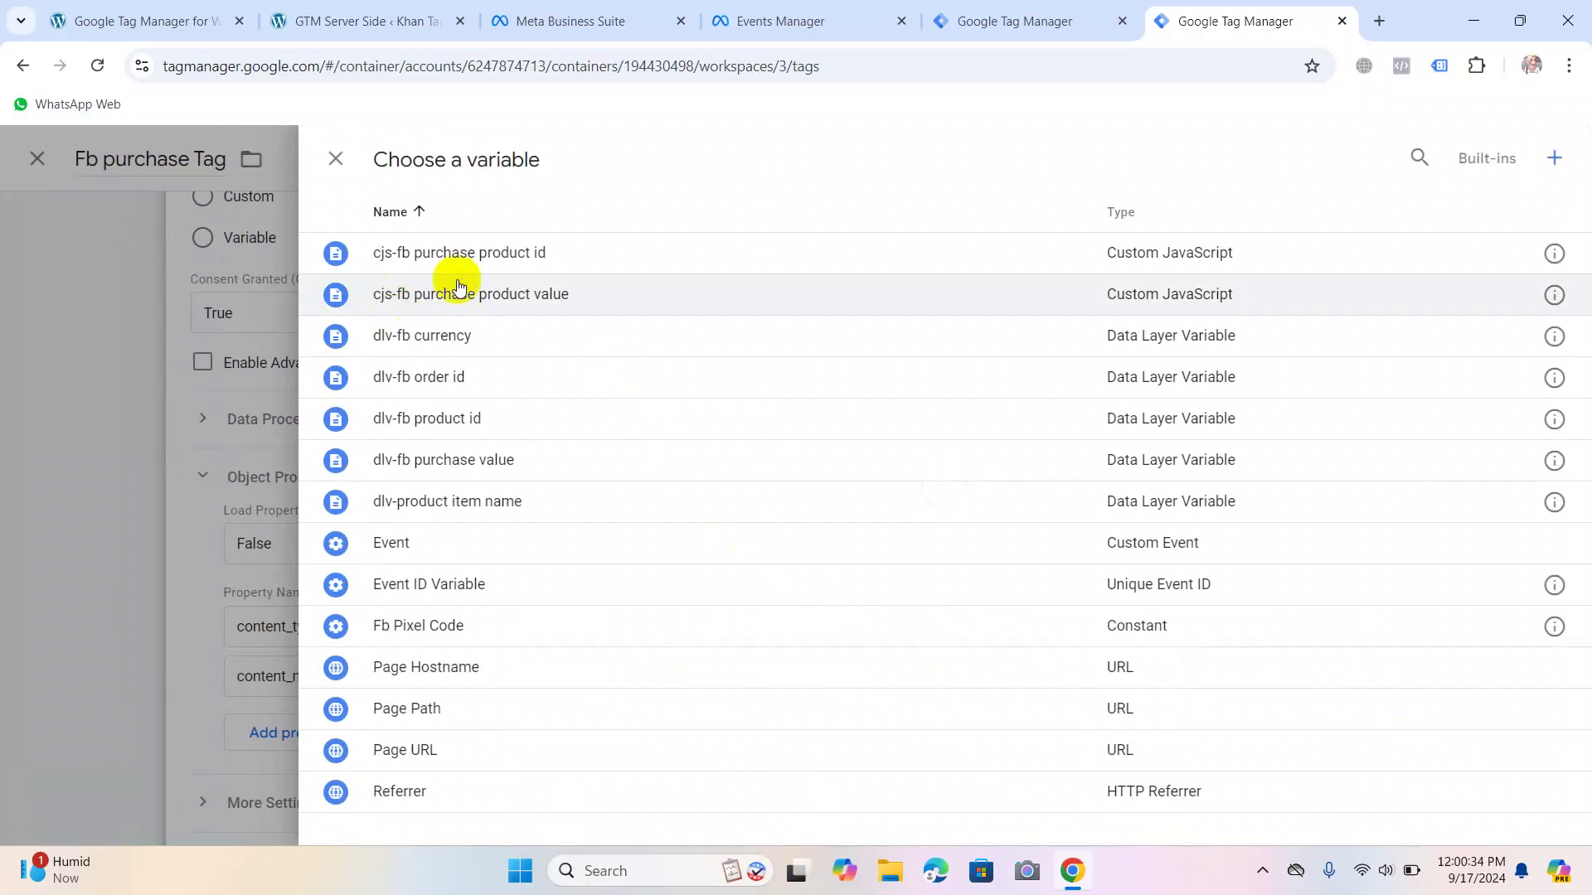
{"action": "left_click", "coordinate": [505, 296]}
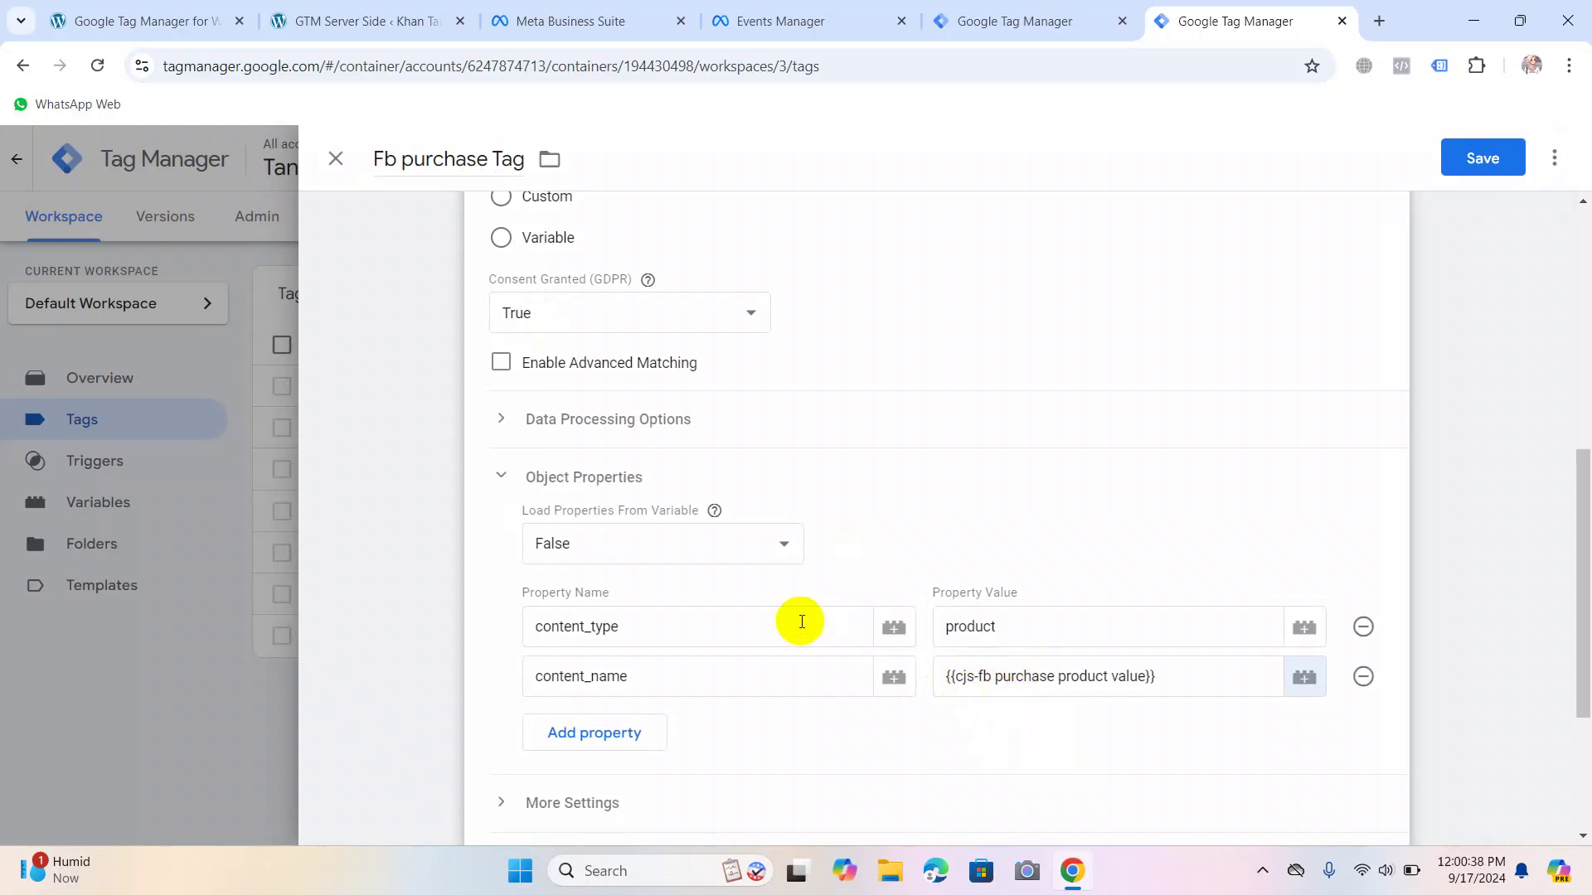
Add a content_ids object property to the purchase tag and assign it the cjs-fb purchase product id variable.
{"action": "left_click", "coordinate": [603, 736]}
{"action": "type", "text": "content"}
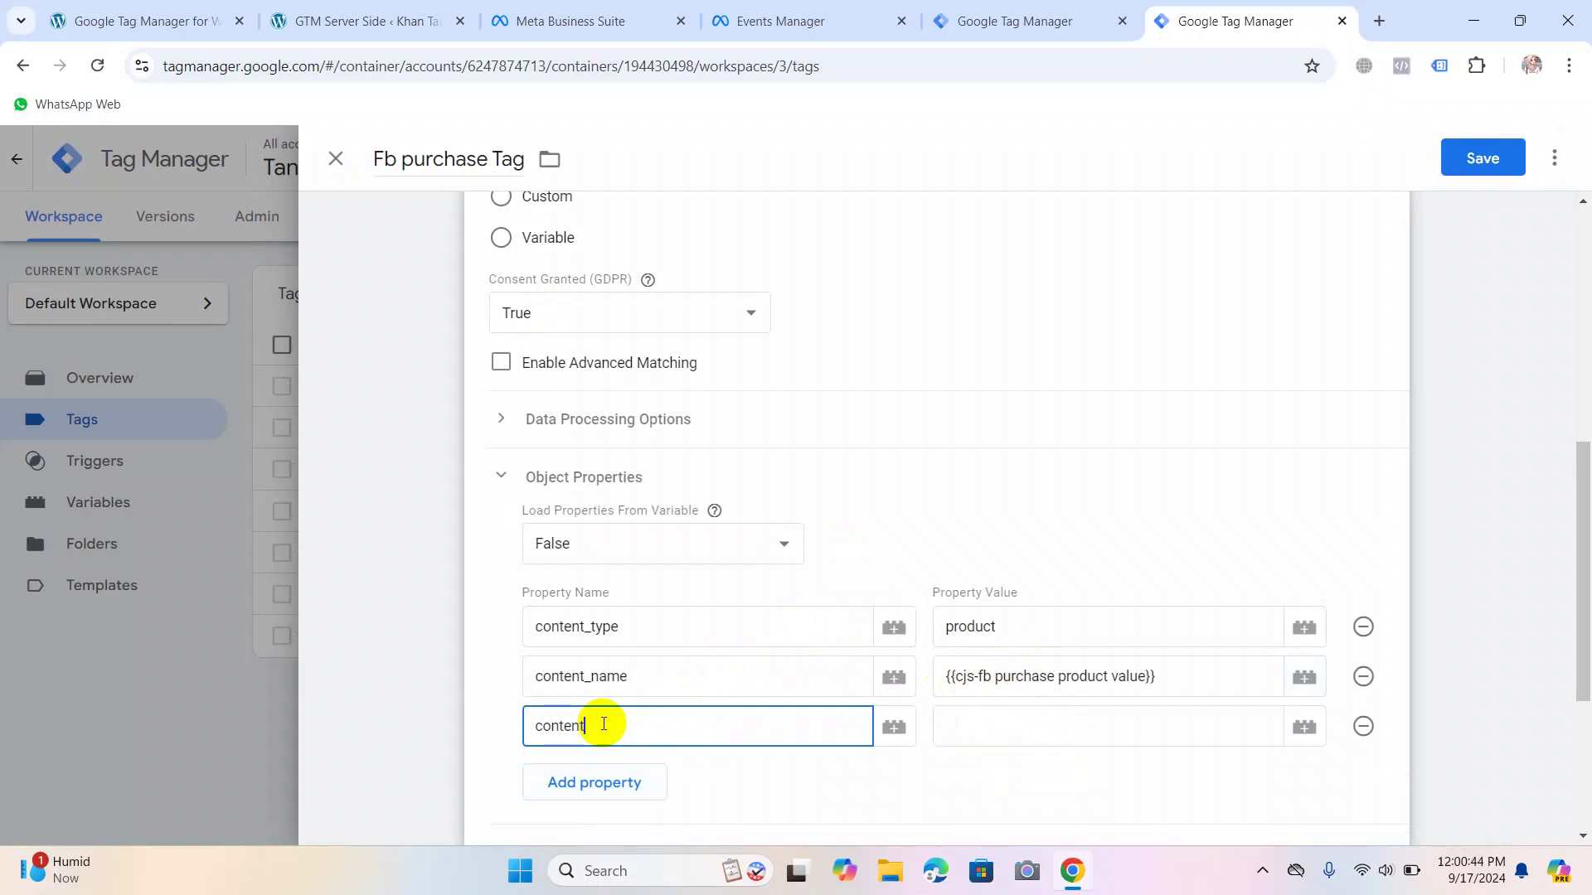
{"action": "type", "text": "_ids"}
{"action": "left_click", "coordinate": [1019, 721]}
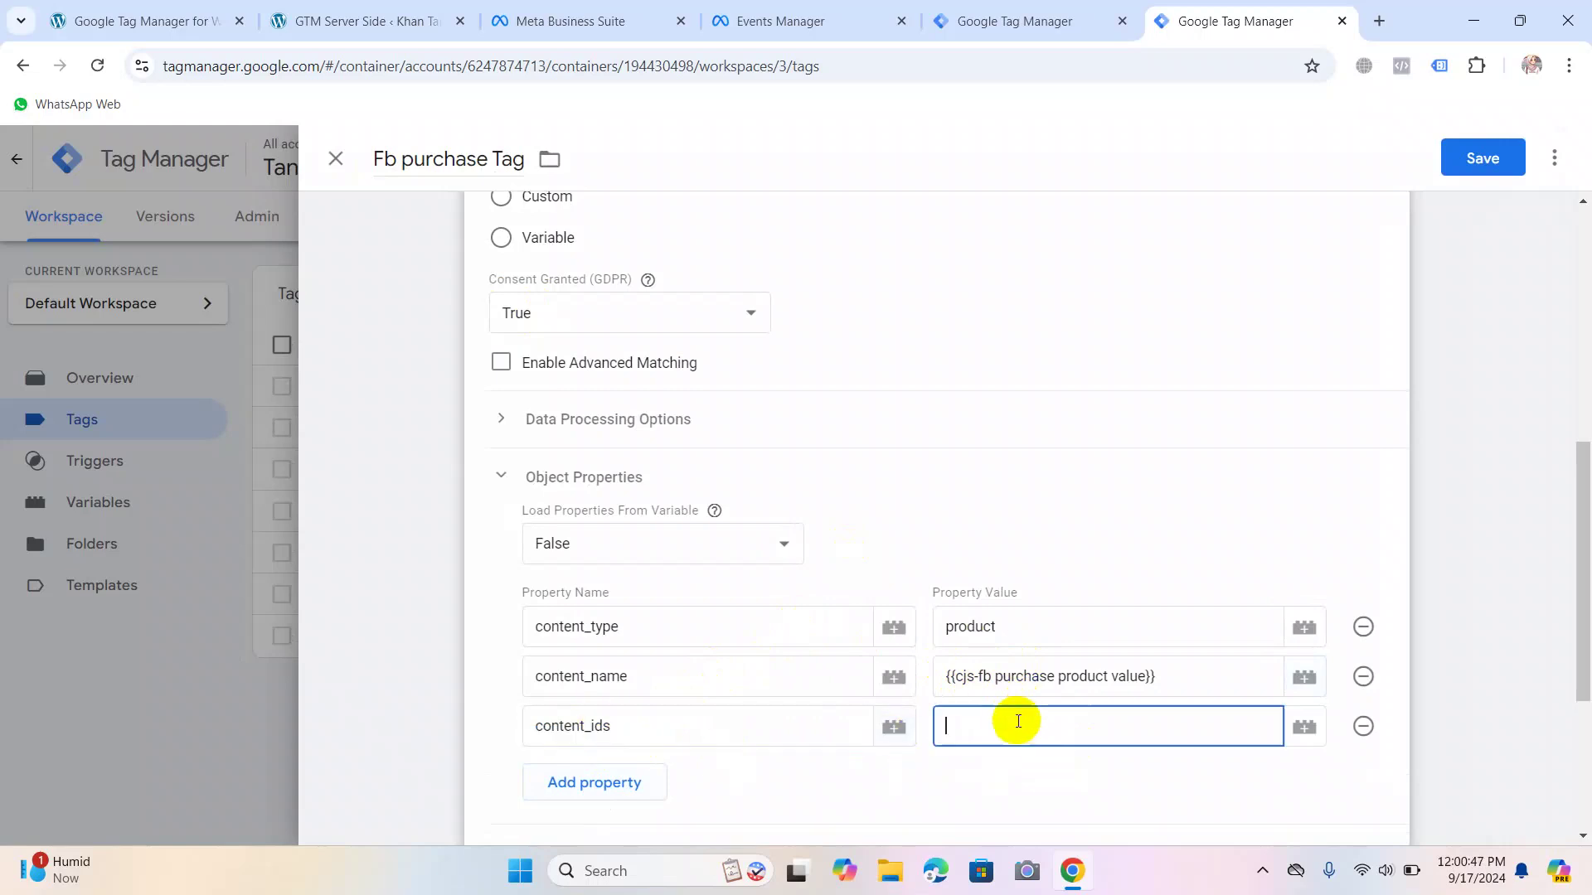
{"action": "left_click", "coordinate": [1304, 726]}
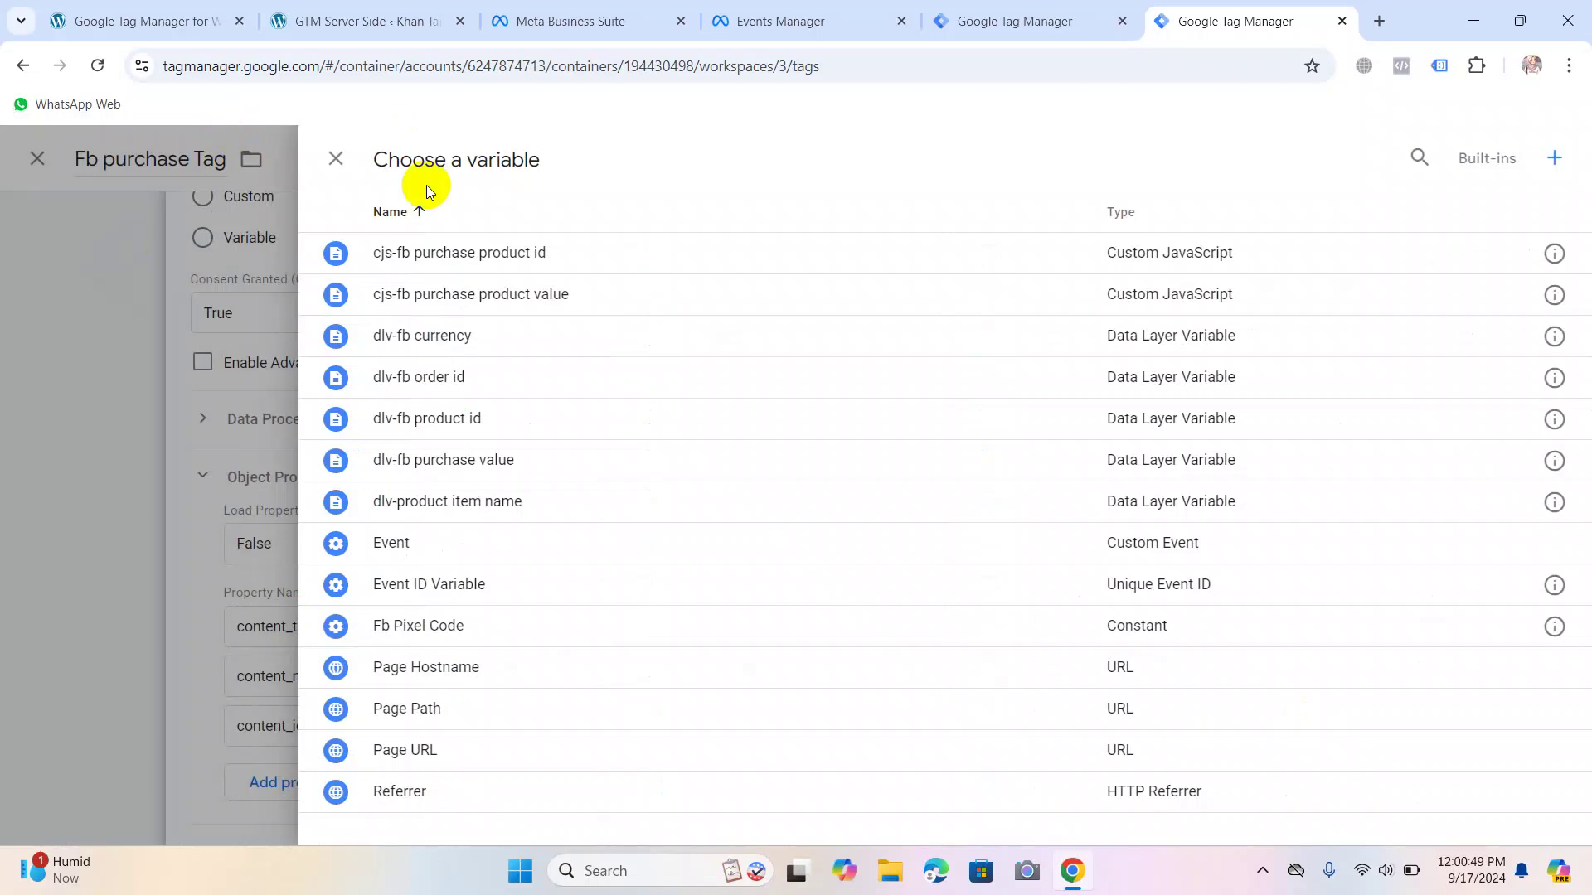
{"action": "left_click", "coordinate": [443, 252]}
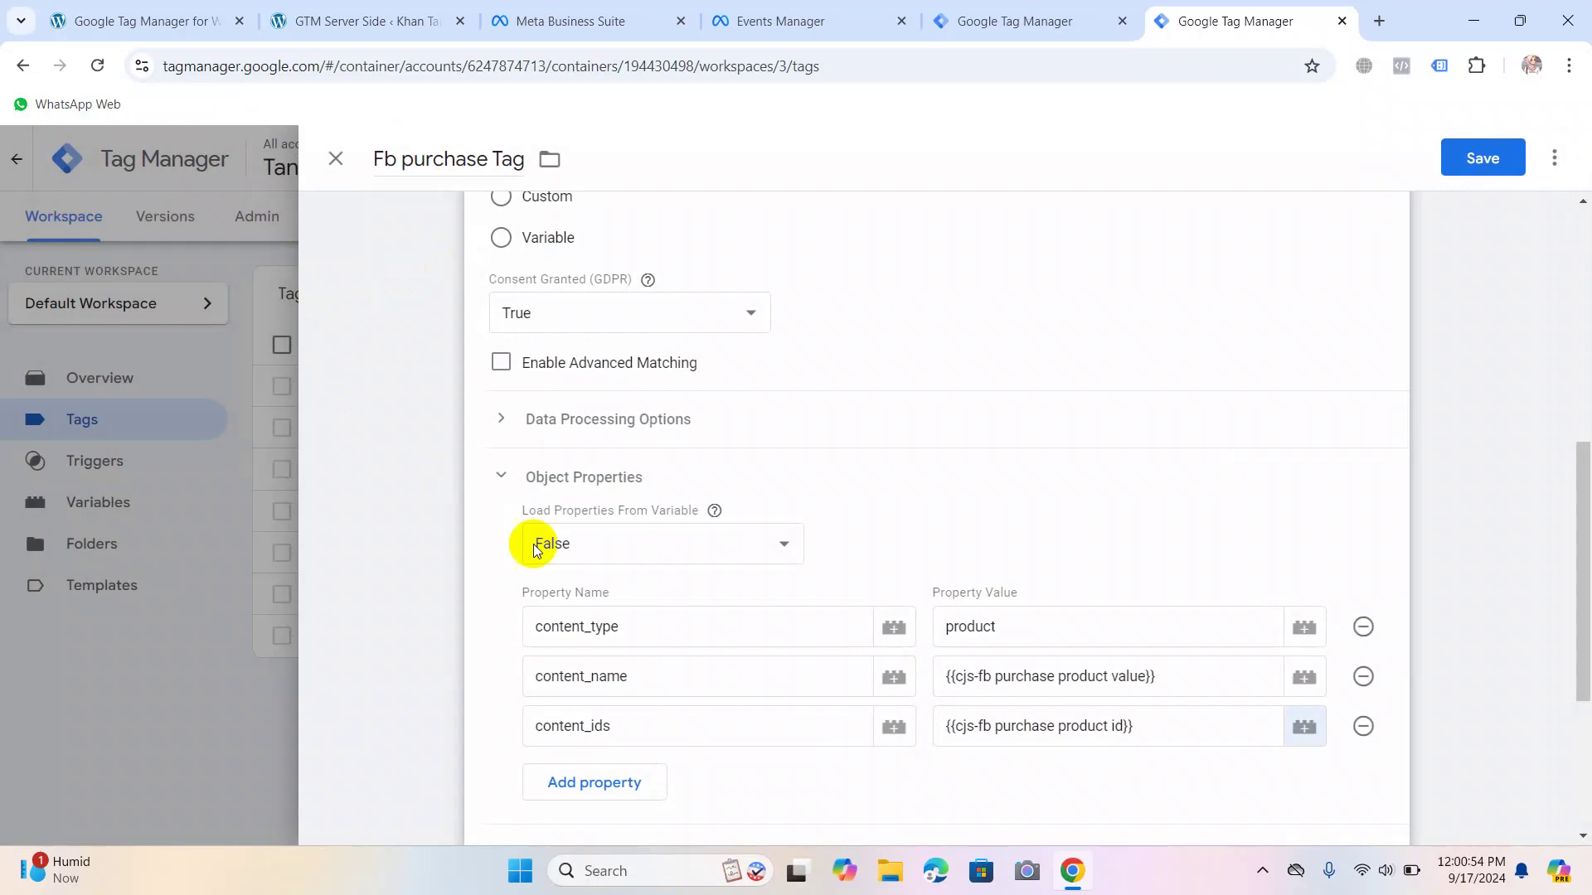
Add an object property named value to the purchase tag and assign it the dlv-fb purchase value variable.
{"action": "scroll", "coordinate": [563, 564], "scroll_direction": "down", "scroll_amount": 3}
{"action": "left_click", "coordinate": [590, 574]}
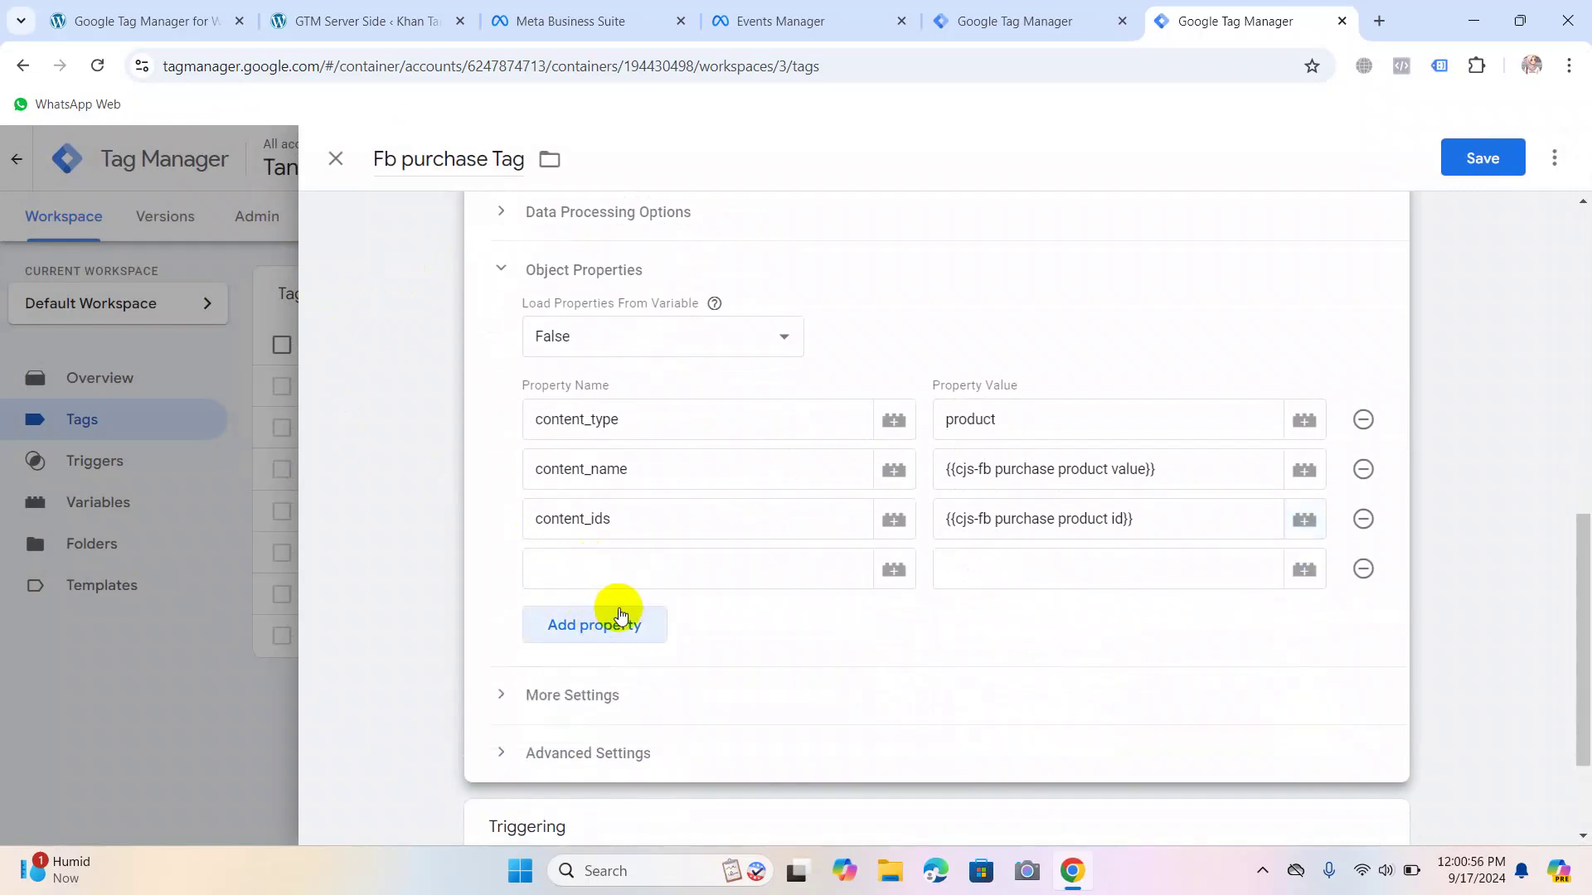
{"action": "left_click", "coordinate": [582, 560]}
{"action": "type", "text": "va"}
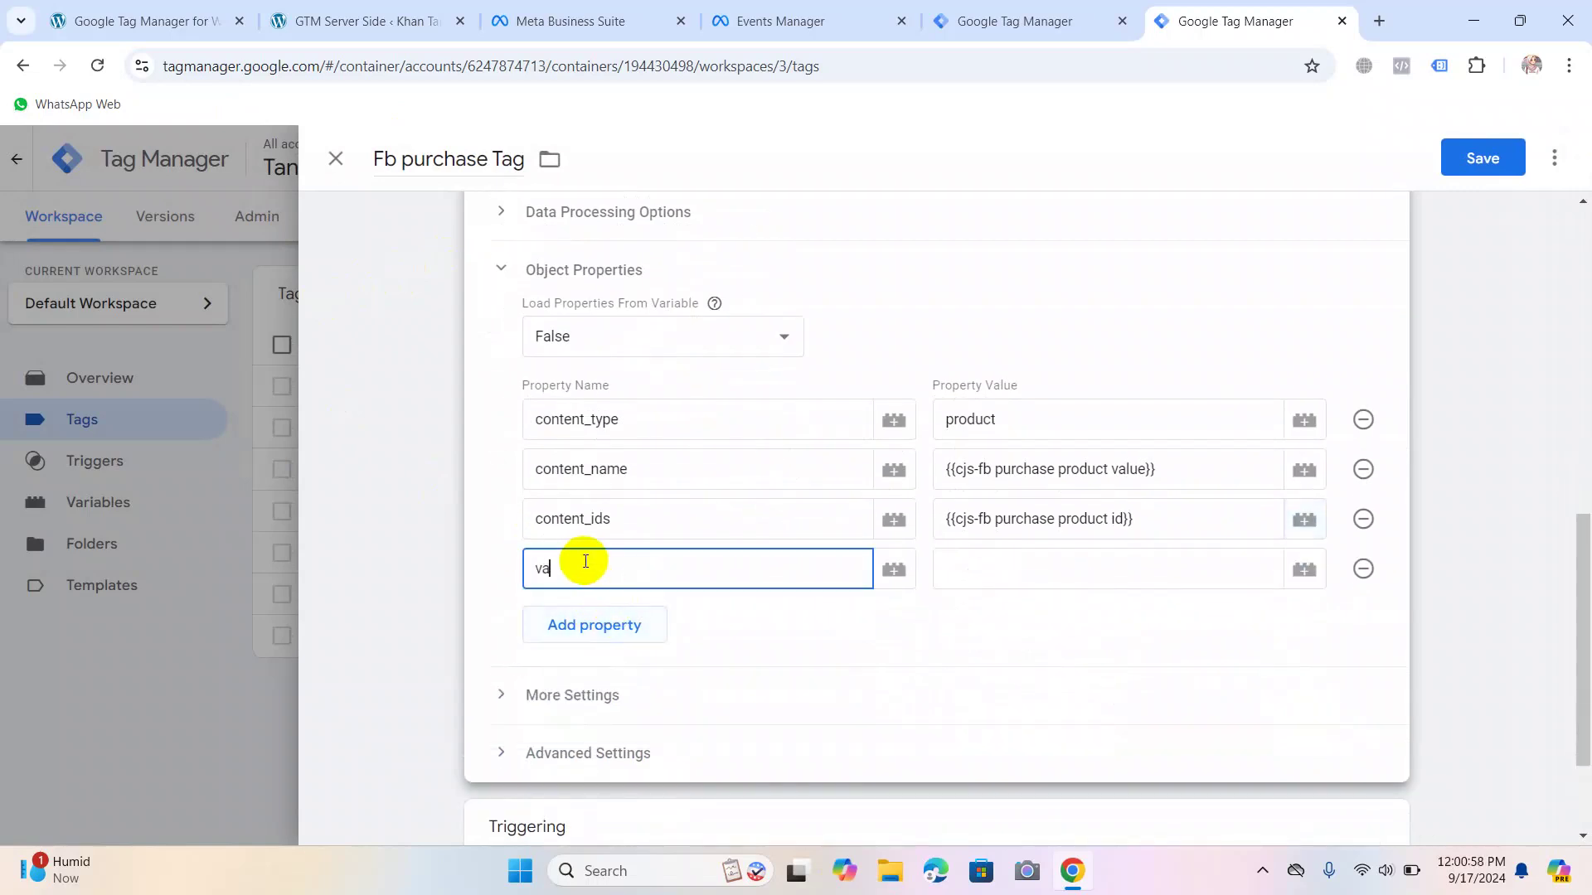
{"action": "type", "text": "lue"}
{"action": "left_click", "coordinate": [1043, 587]}
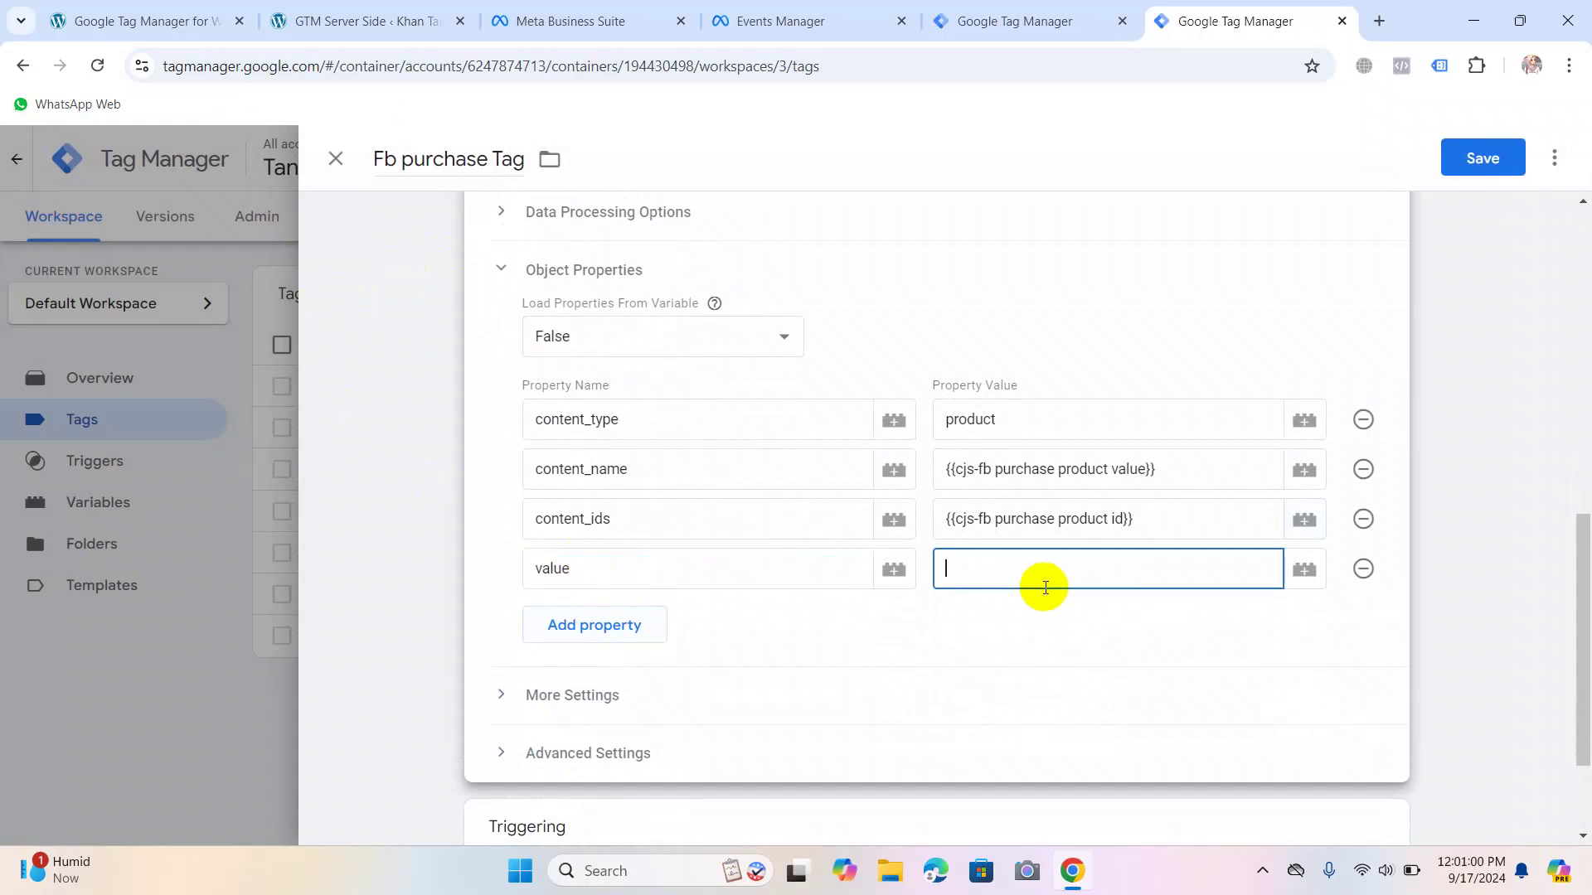
{"action": "left_click", "coordinate": [1305, 566]}
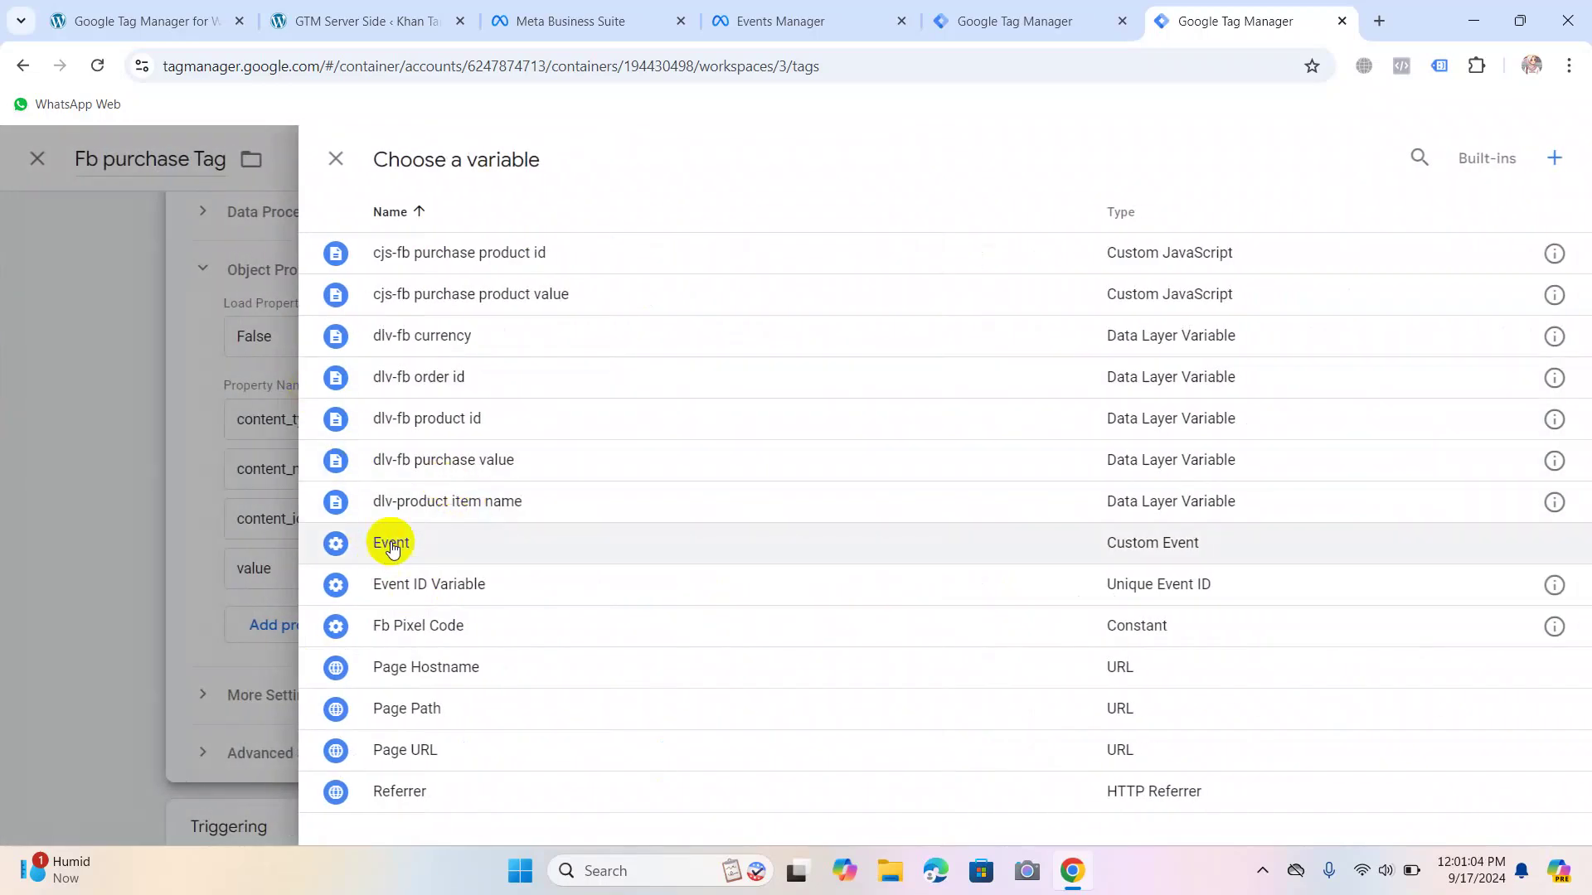
{"action": "left_click", "coordinate": [410, 466]}
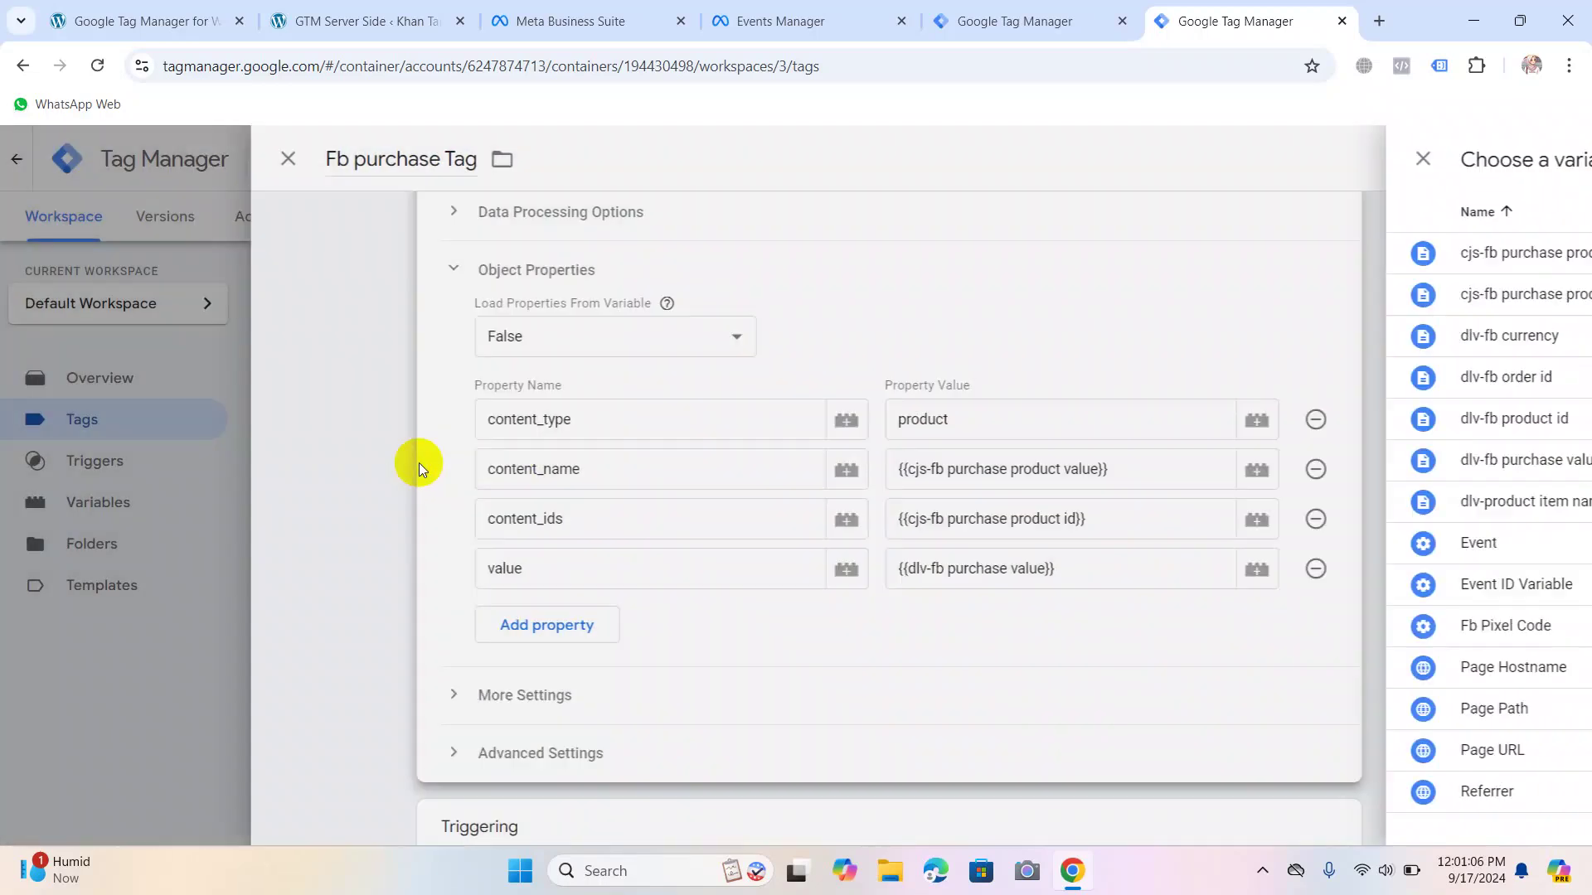
Add a currency object property to the purchase tag and assign it the dlv-fb currency variable.
{"action": "left_click", "coordinate": [592, 627]}
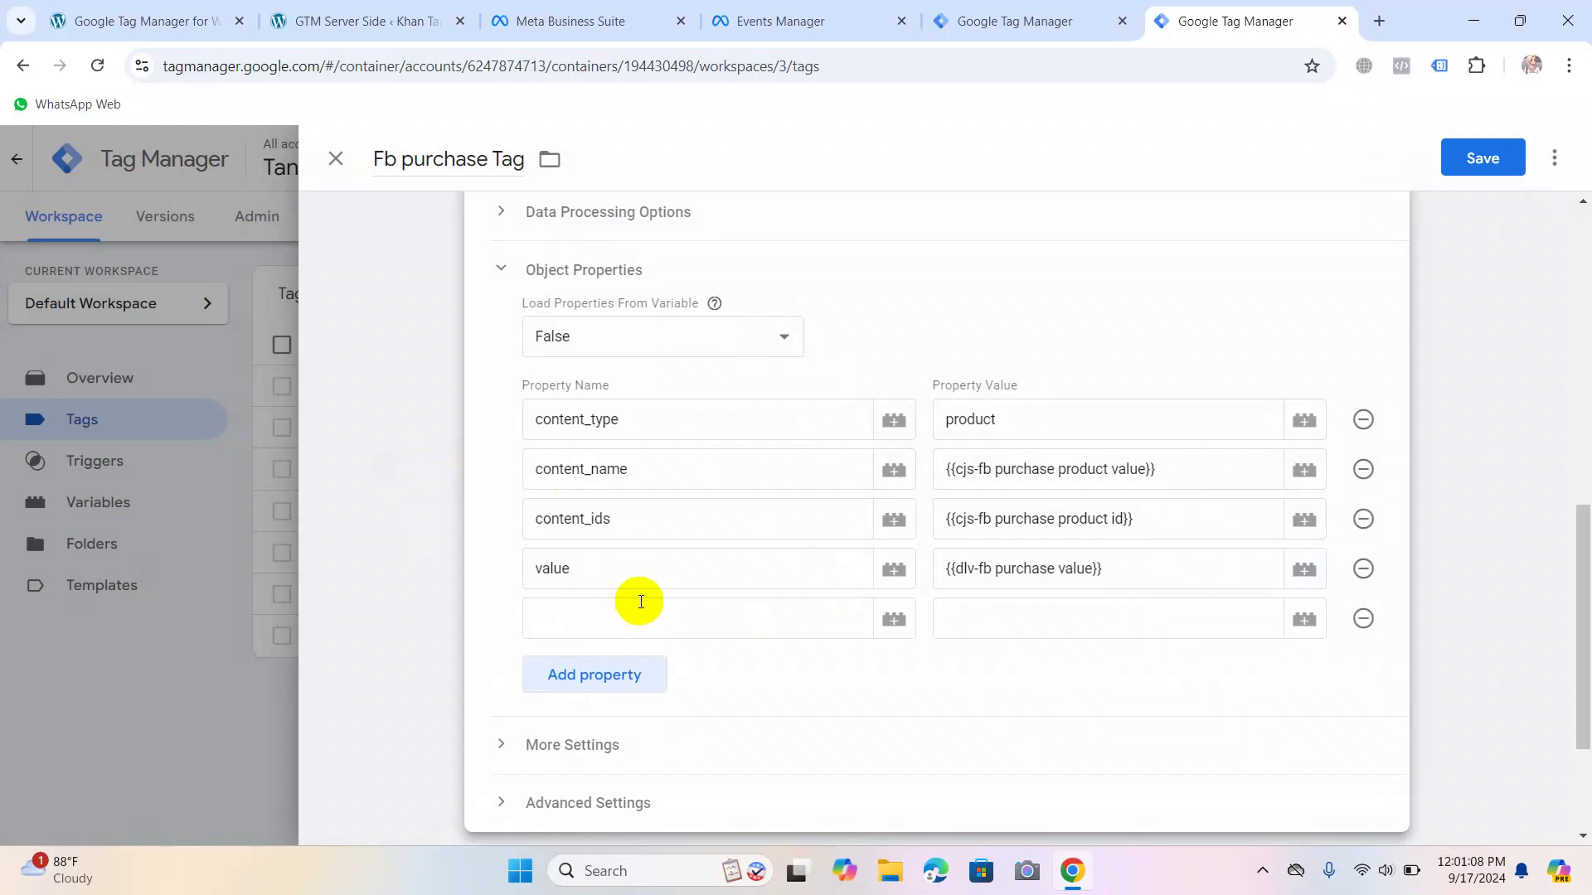
{"action": "left_click", "coordinate": [625, 620]}
{"action": "type", "text": "currency"}
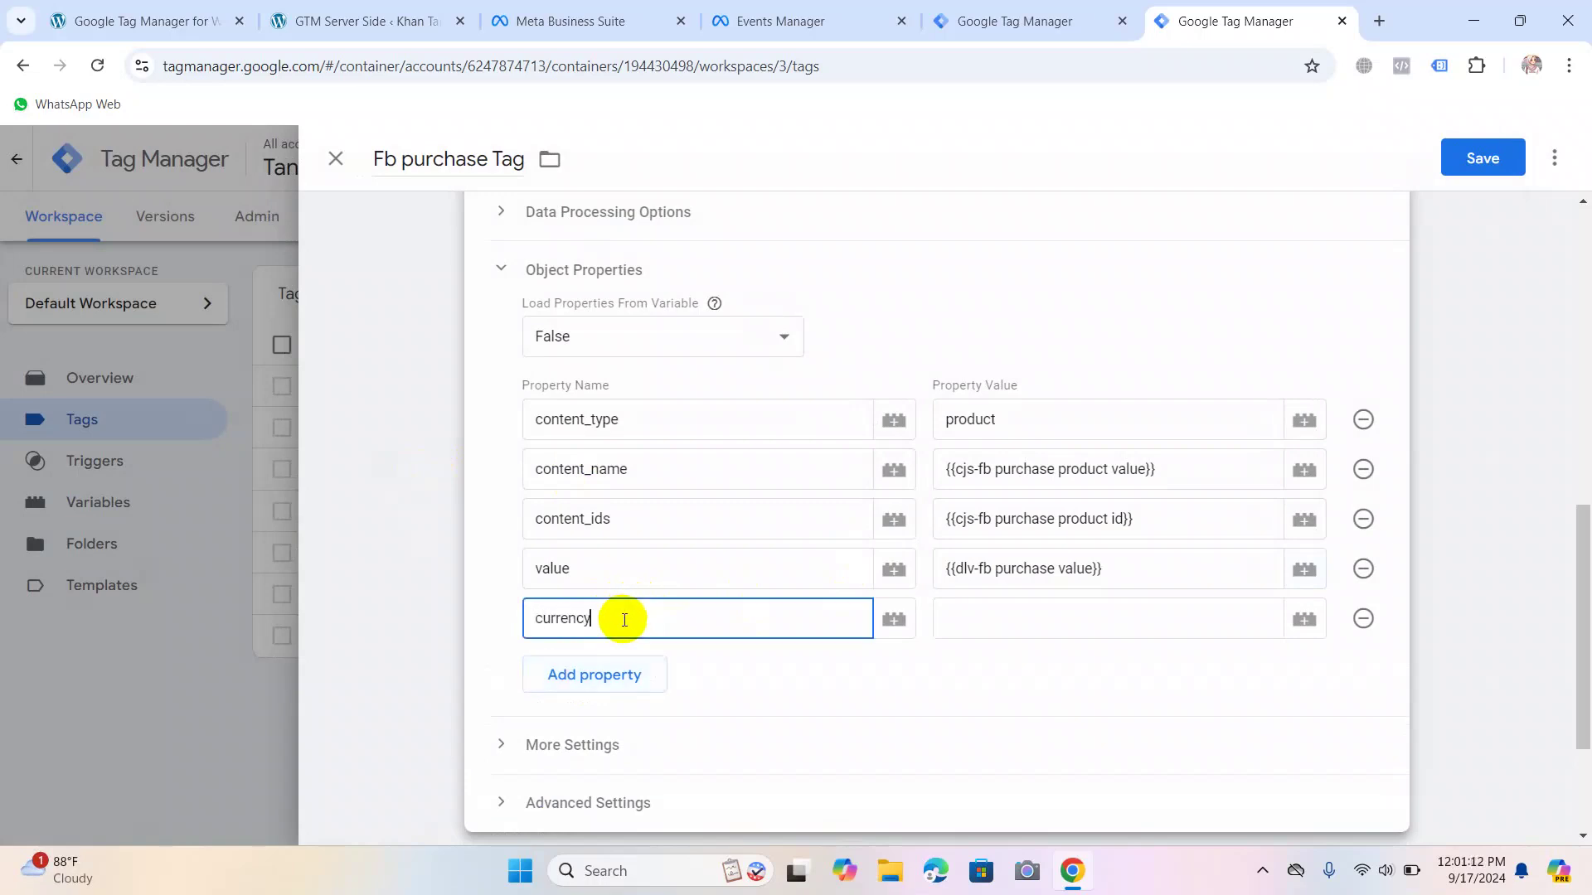
{"action": "left_click", "coordinate": [1032, 617]}
{"action": "left_click", "coordinate": [1304, 621]}
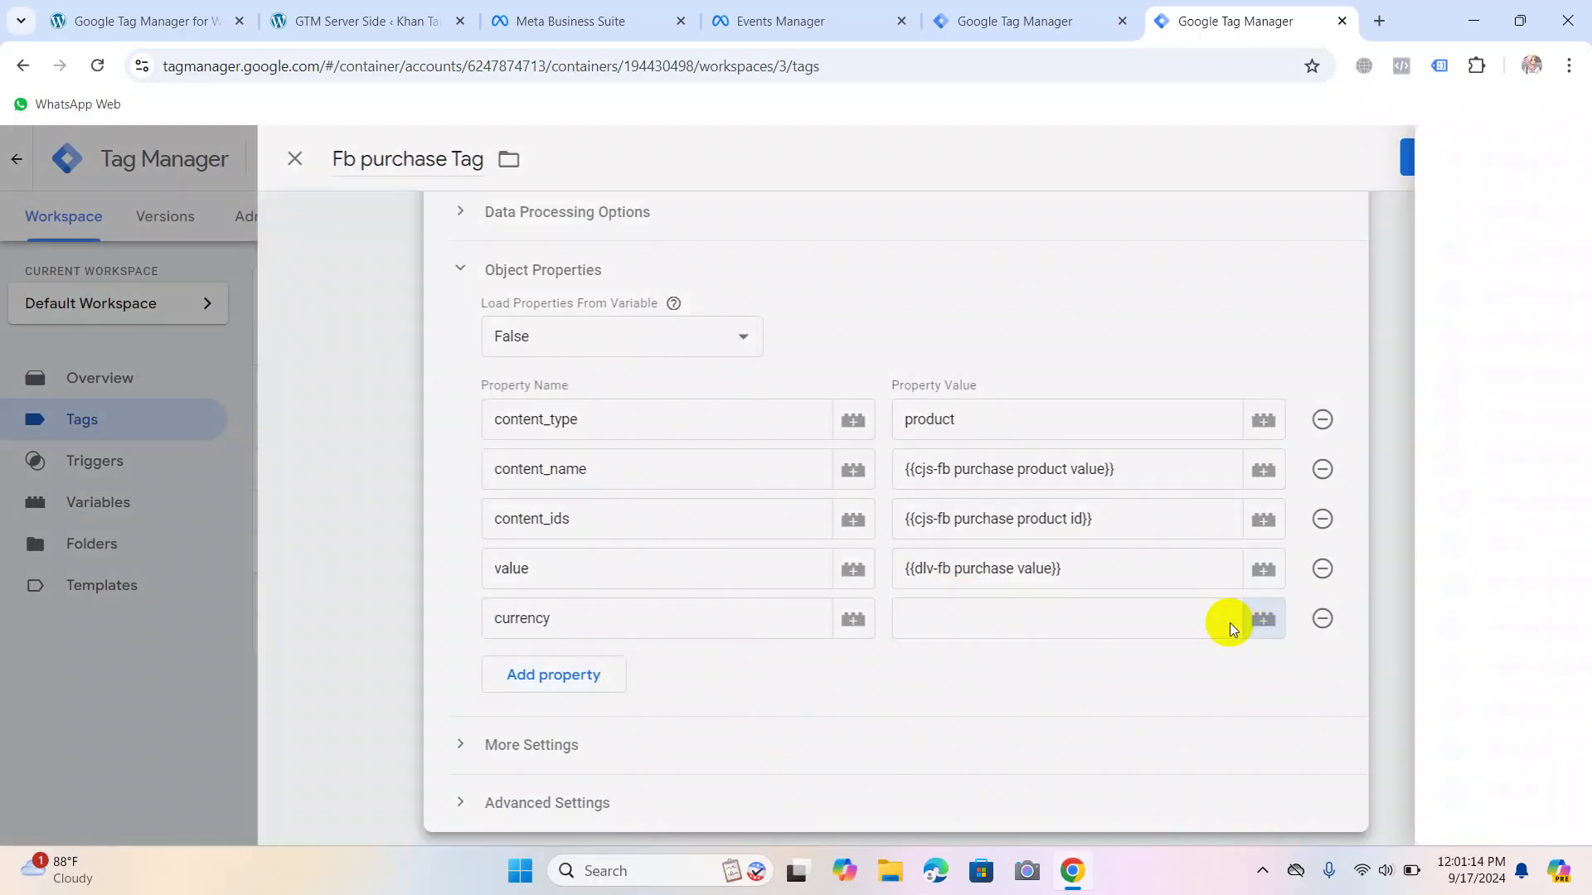
{"action": "left_click", "coordinate": [444, 336]}
Add an order_id object property assigned to the dlv-fb order id variable, and save the purchase tag.
{"action": "left_click", "coordinate": [589, 670]}
{"action": "left_click", "coordinate": [580, 674]}
{"action": "type", "text": "order_id"}
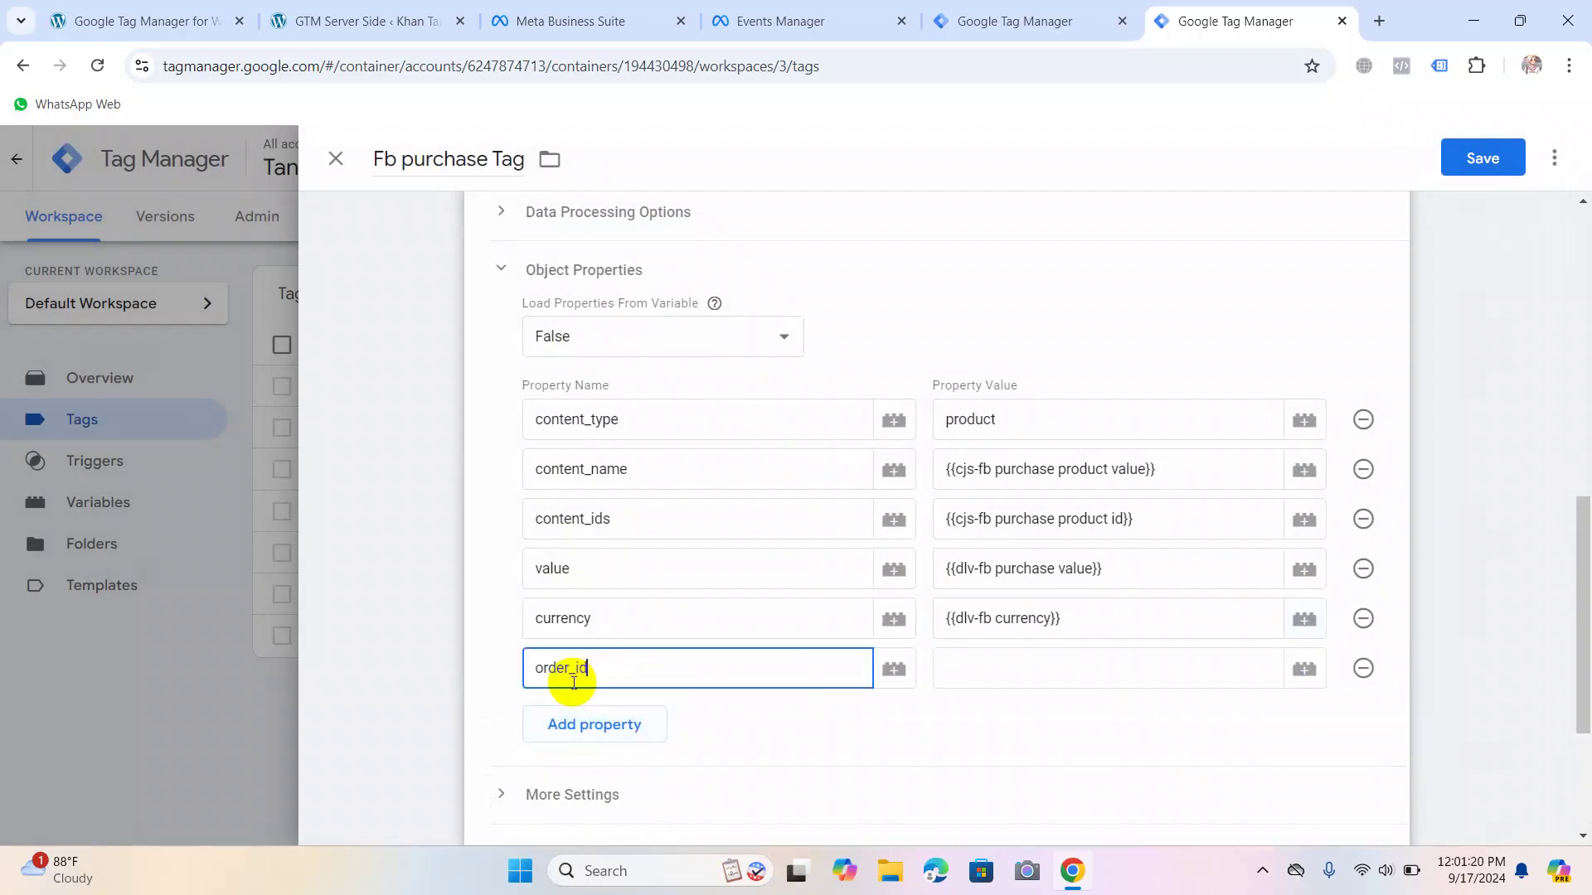
{"action": "left_click", "coordinate": [1171, 666]}
{"action": "left_click", "coordinate": [1304, 669]}
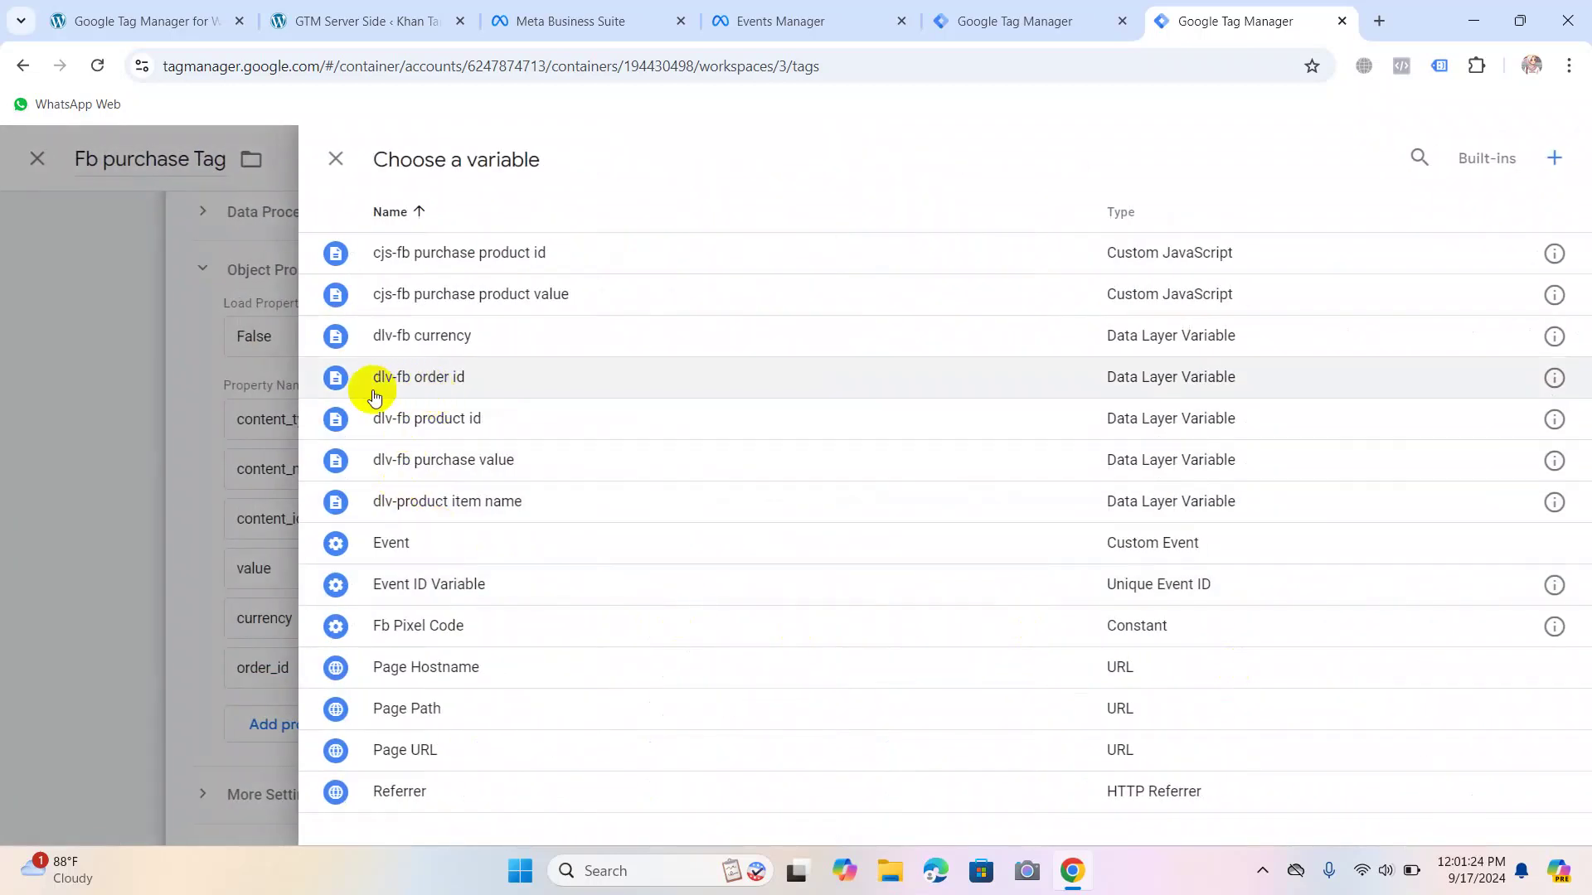
{"action": "left_click", "coordinate": [417, 374]}
{"action": "scroll", "coordinate": [657, 639], "scroll_direction": "down", "scroll_amount": 3}
{"action": "scroll", "coordinate": [1122, 376], "scroll_direction": "up", "scroll_amount": 7}
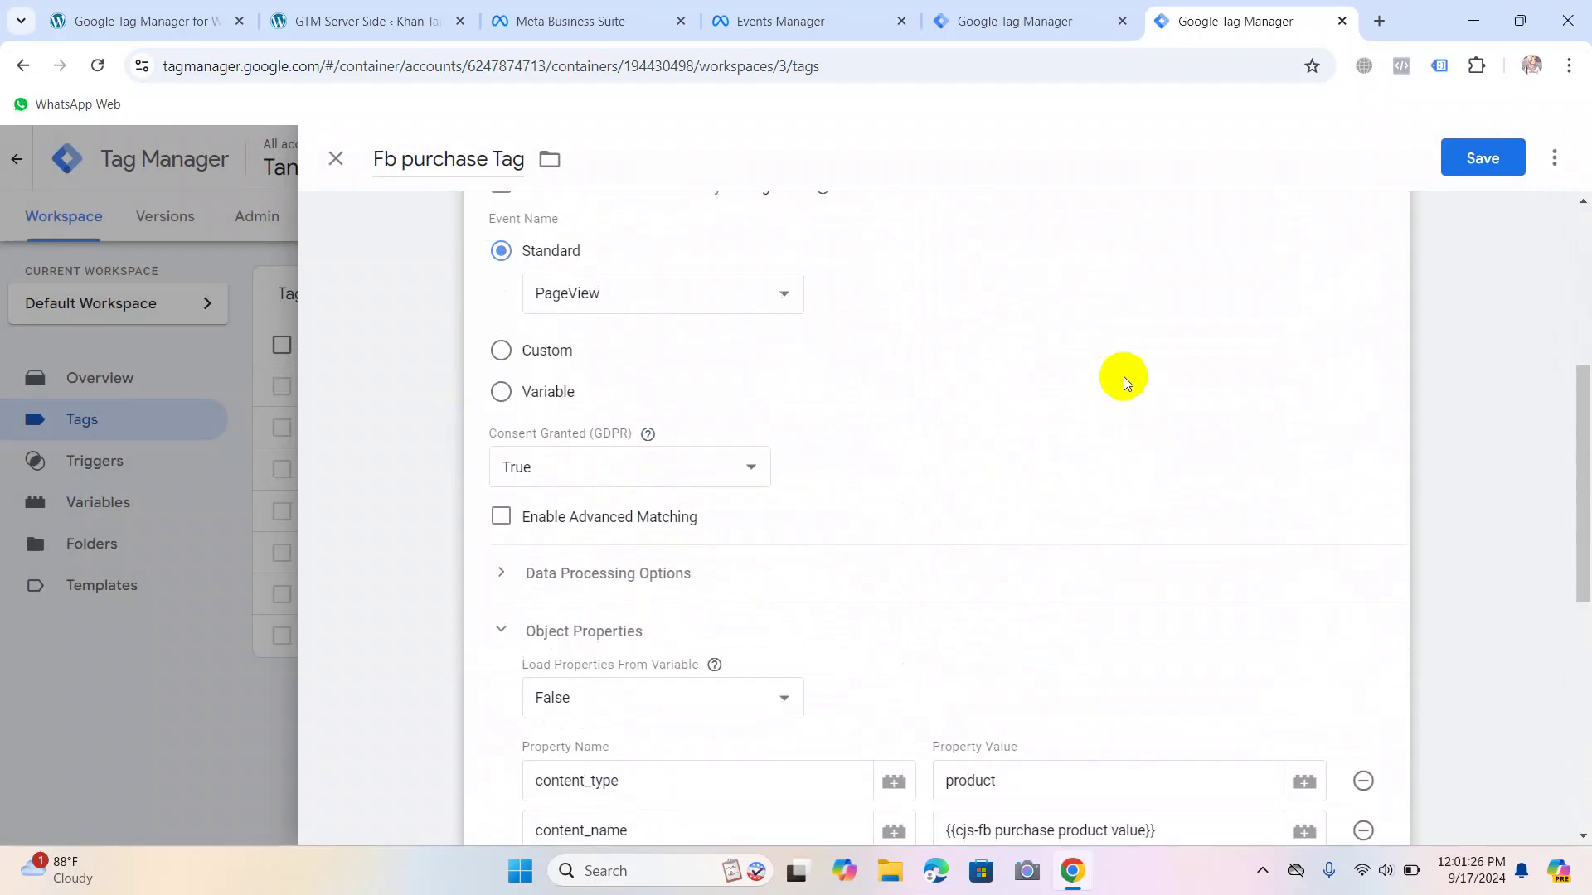
{"action": "left_click", "coordinate": [1461, 162]}
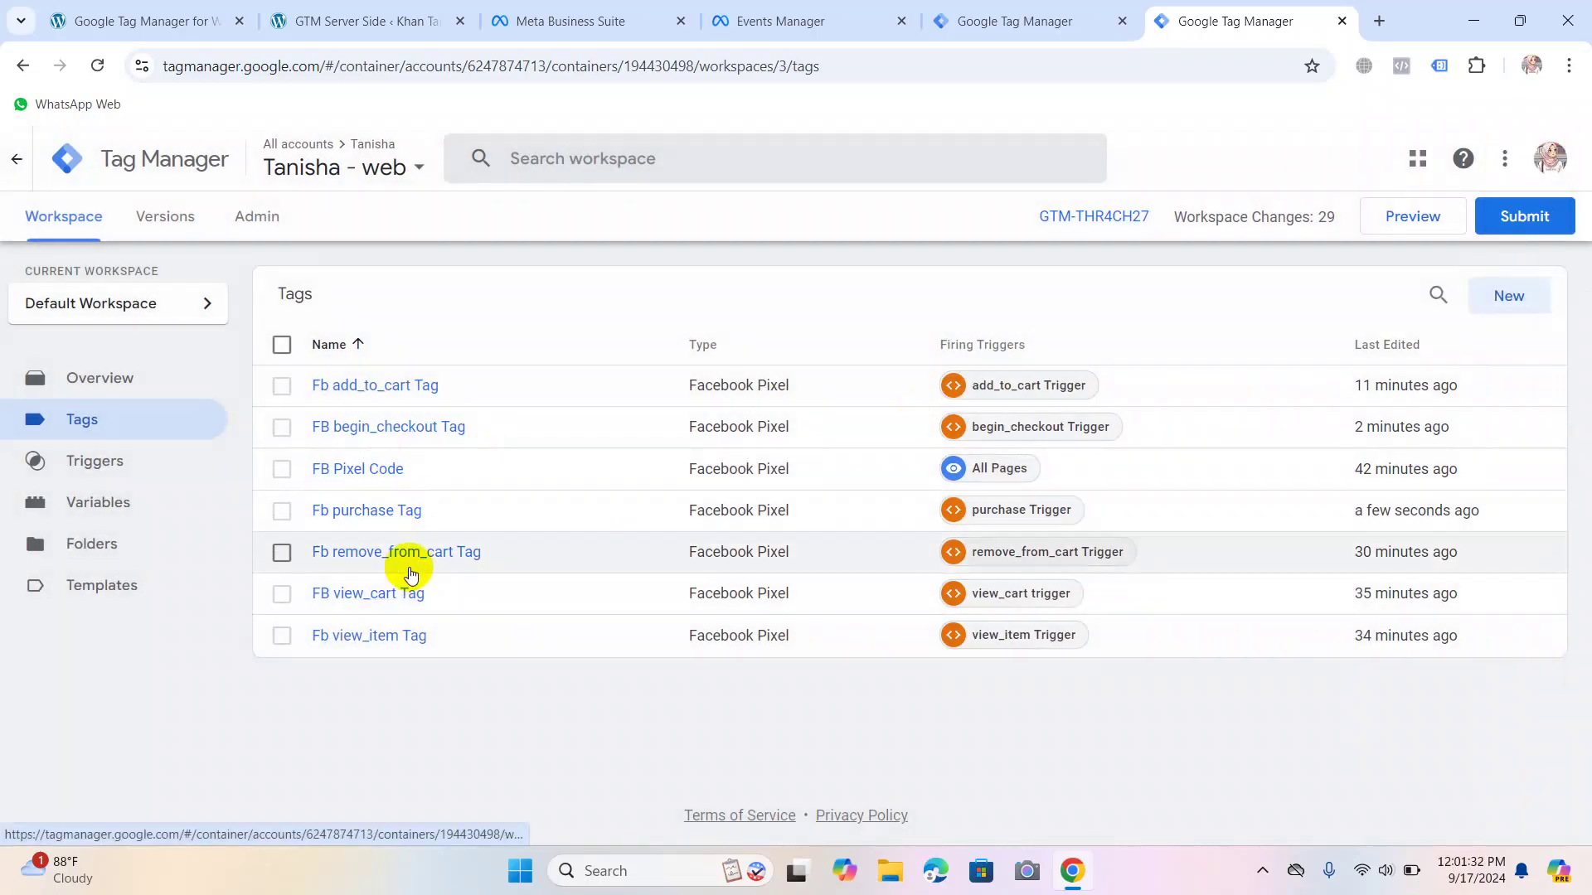
Reopen the Fb purchase Tag for editing and expand its additional and advanced settings.
{"action": "left_click", "coordinate": [373, 507]}
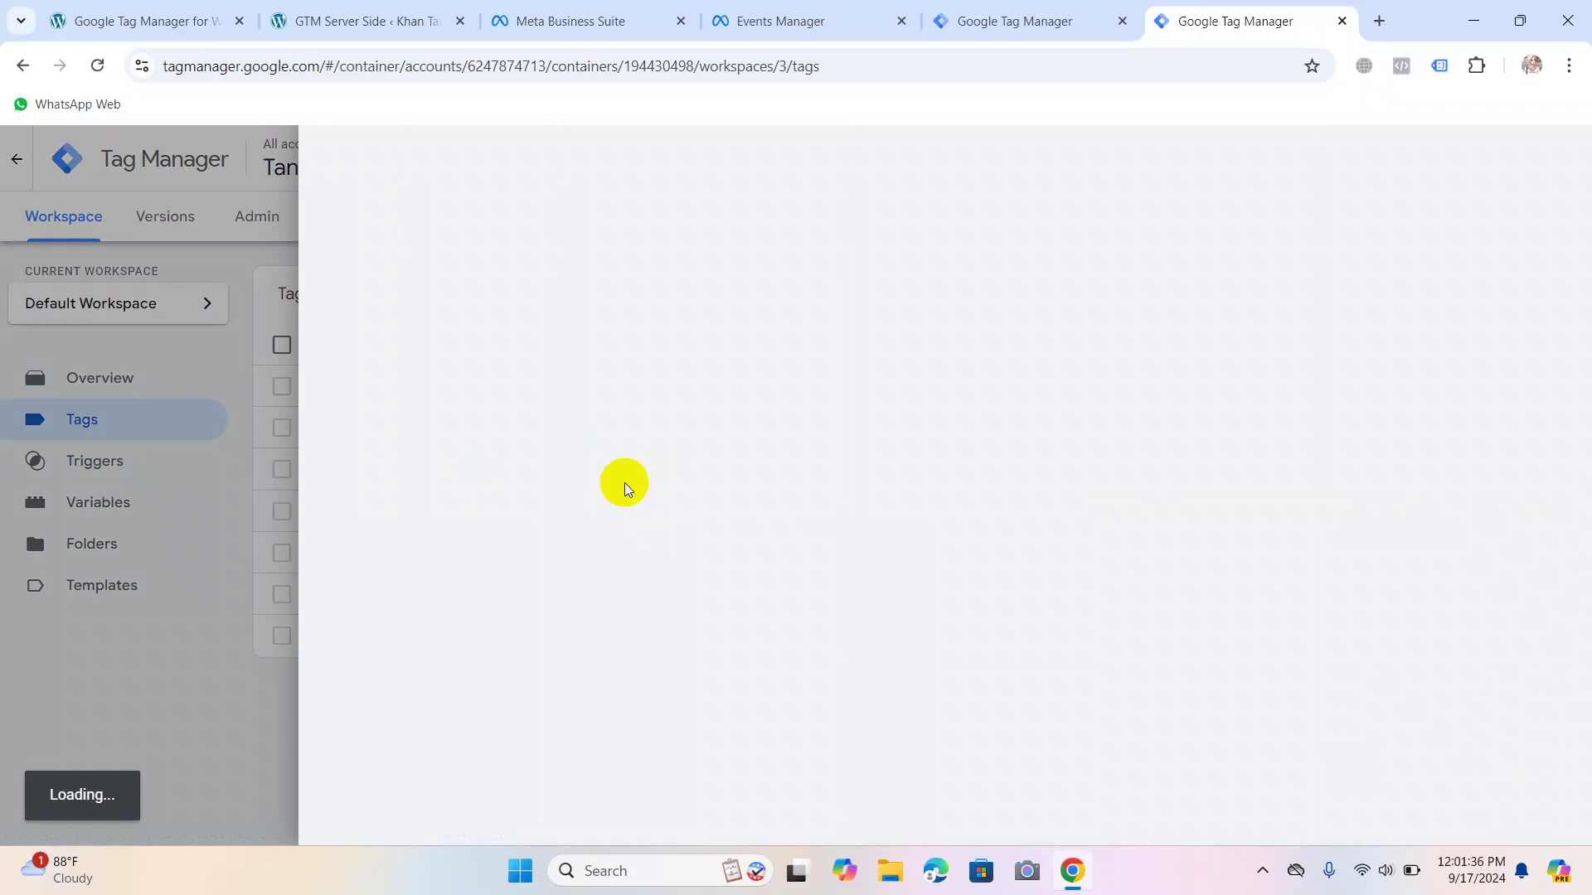
{"action": "scroll", "coordinate": [622, 497], "scroll_direction": "down", "scroll_amount": 5}
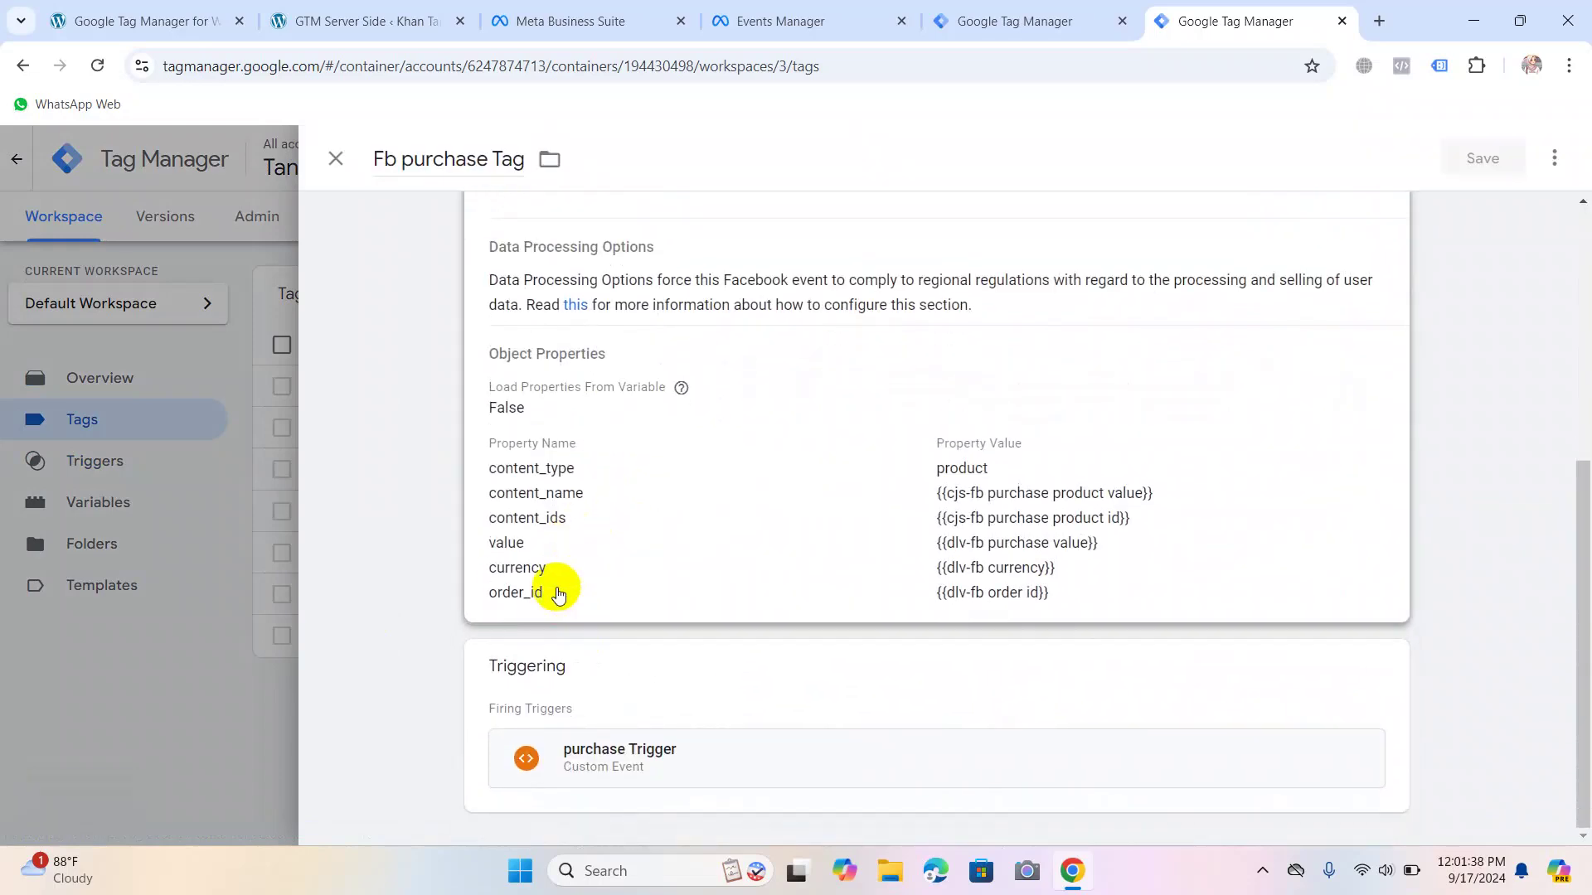
{"action": "left_click", "coordinate": [602, 499]}
{"action": "left_click", "coordinate": [560, 532]}
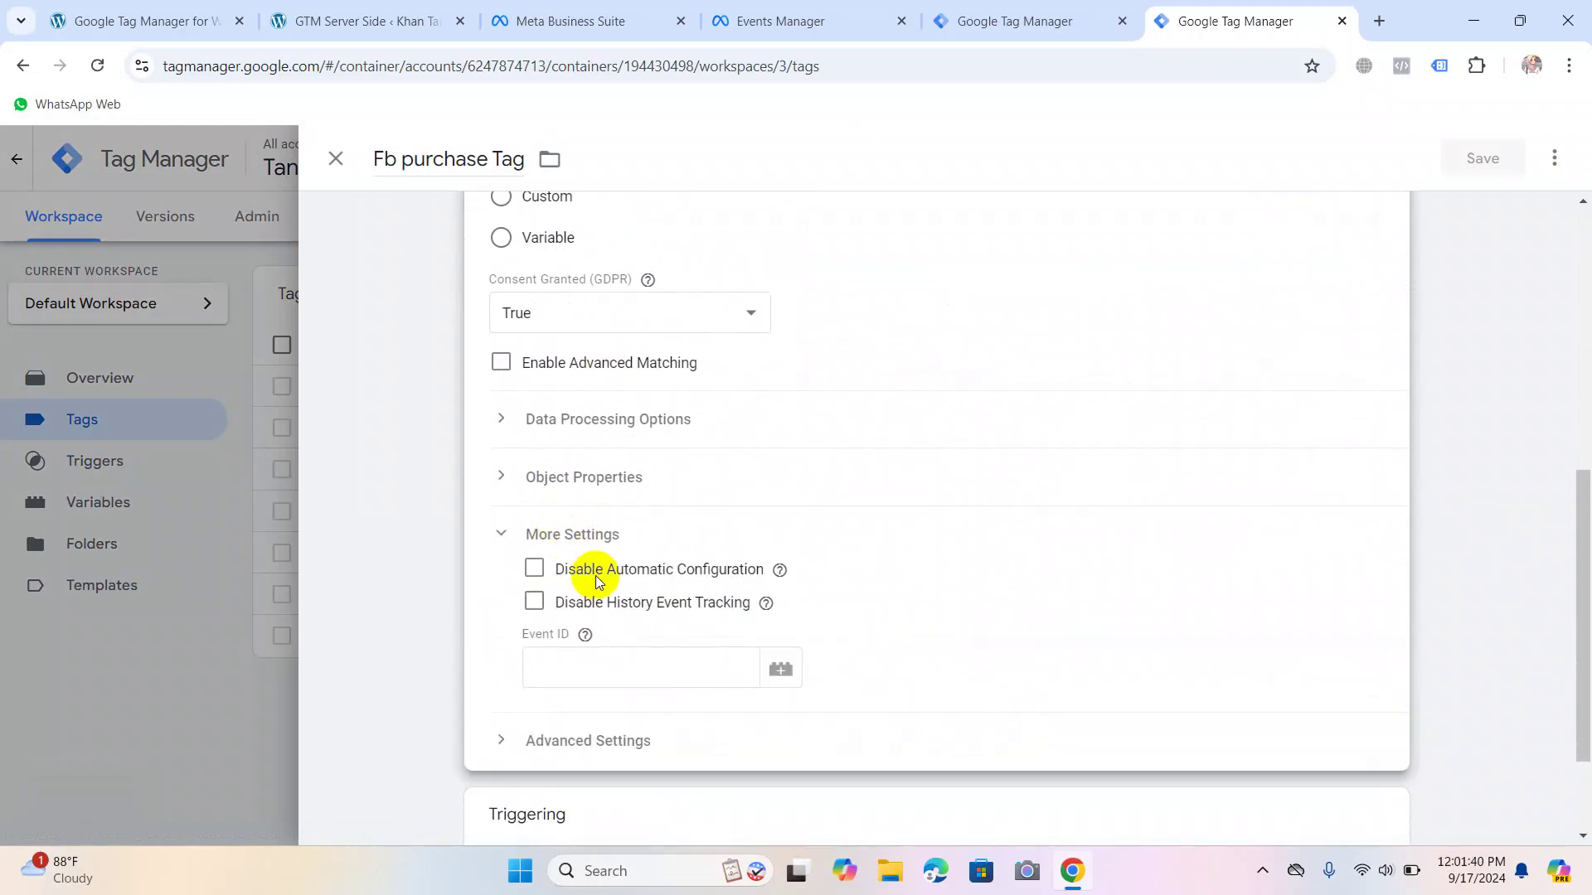
{"action": "scroll", "coordinate": [580, 622], "scroll_direction": "down", "scroll_amount": 2}
{"action": "left_click", "coordinate": [560, 655]}
{"action": "scroll", "coordinate": [638, 514], "scroll_direction": "down", "scroll_amount": 3}
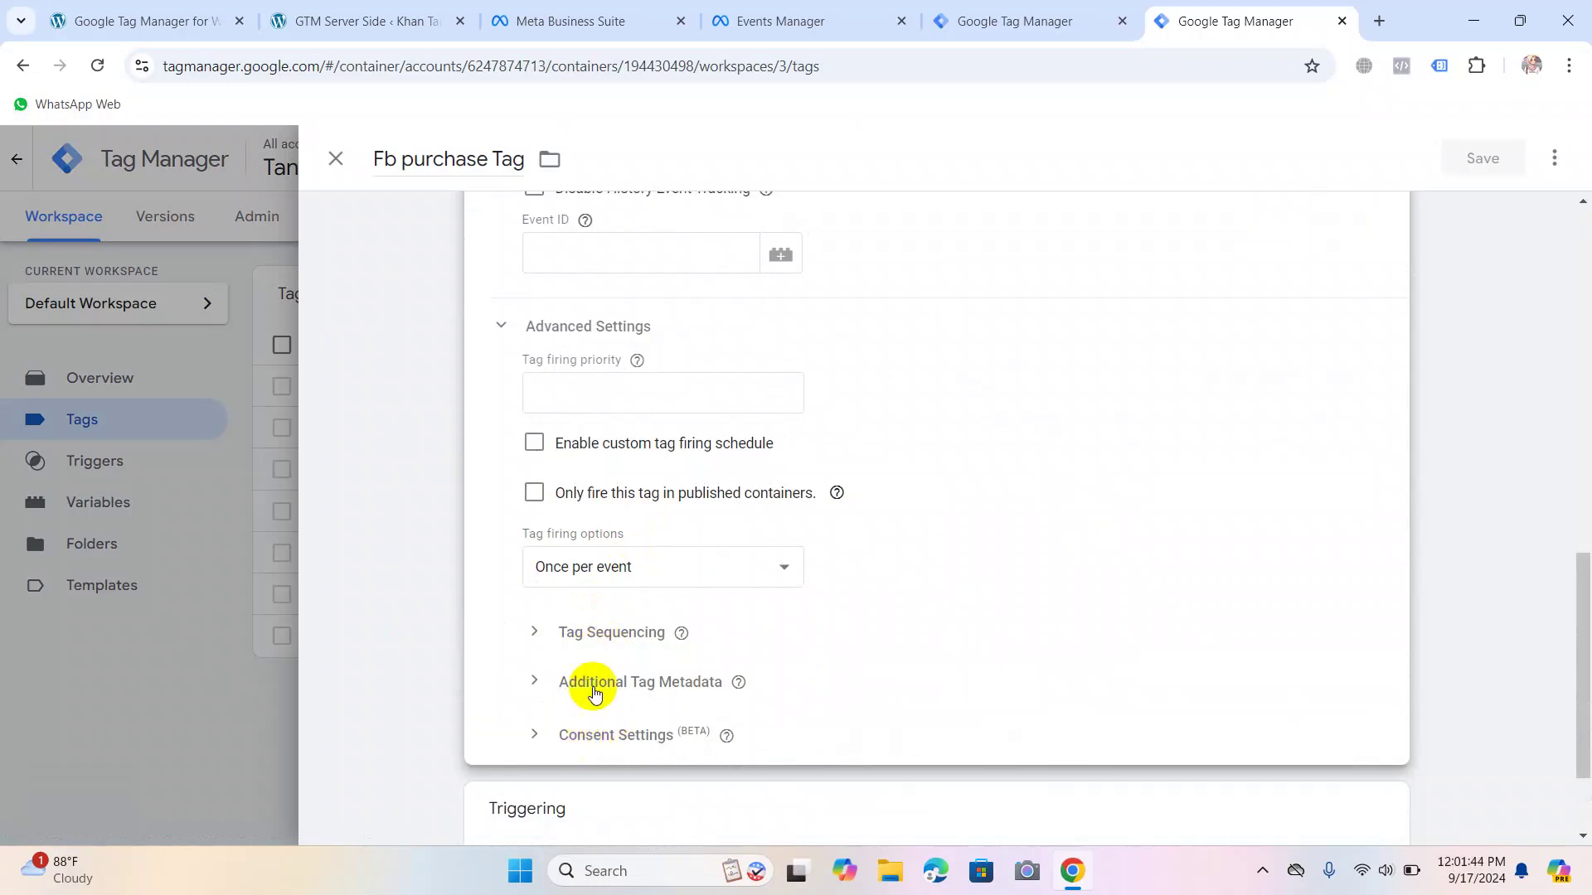
{"action": "scroll", "coordinate": [614, 498], "scroll_direction": "up", "scroll_amount": 2}
{"action": "left_click", "coordinate": [567, 597]}
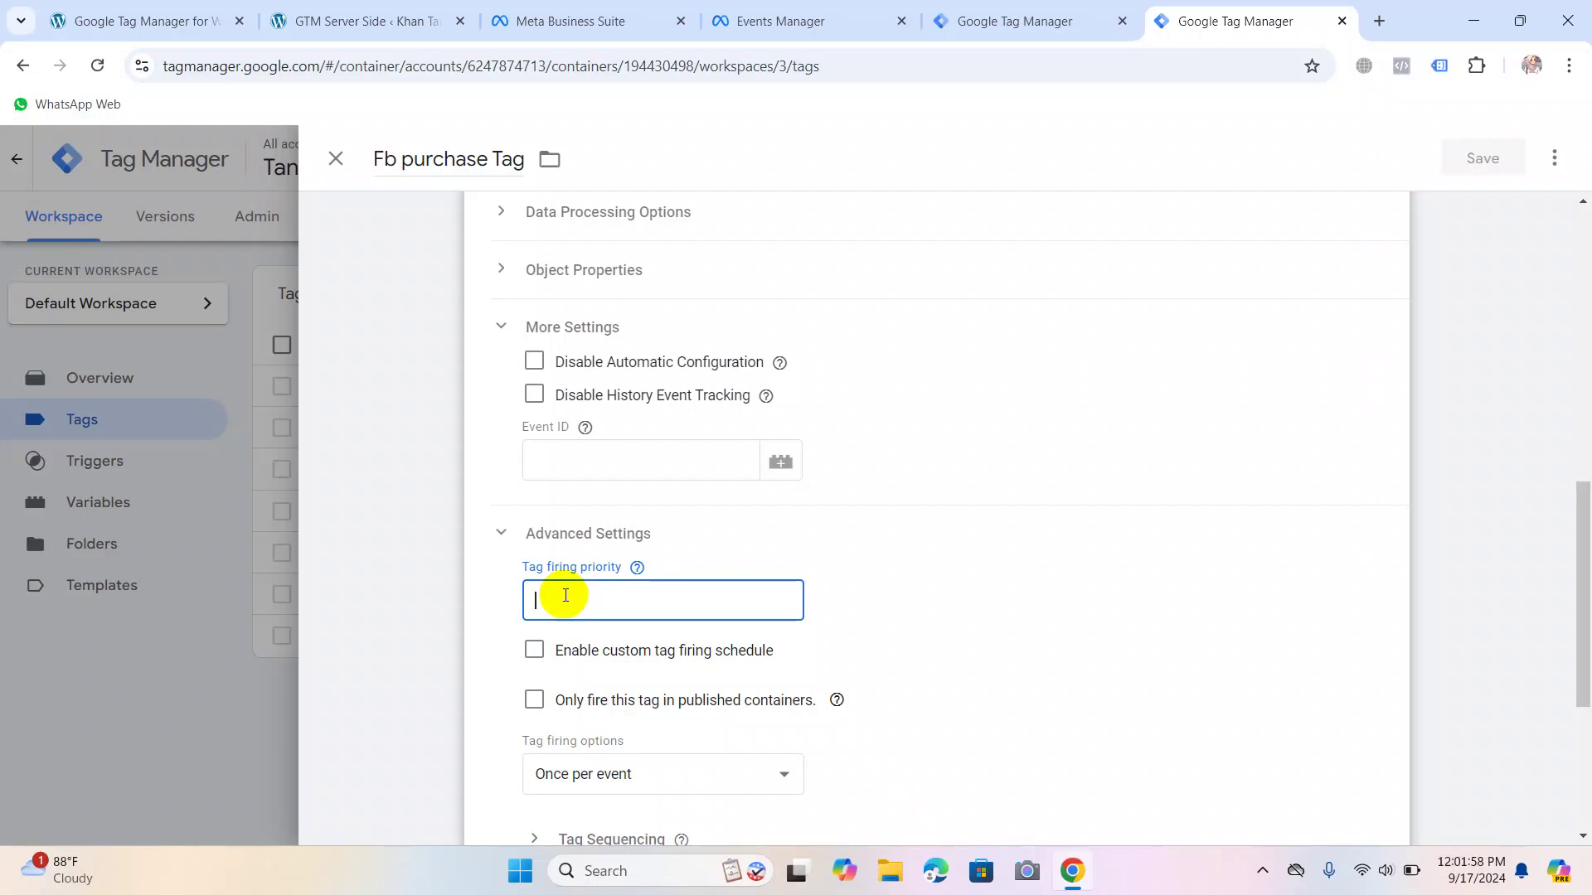
Assign Event ID Variable as the purchase tag's Event ID and save the tag.
{"action": "scroll", "coordinate": [555, 382], "scroll_direction": "up", "scroll_amount": 1}
{"action": "mouse_move", "coordinate": [584, 532]}
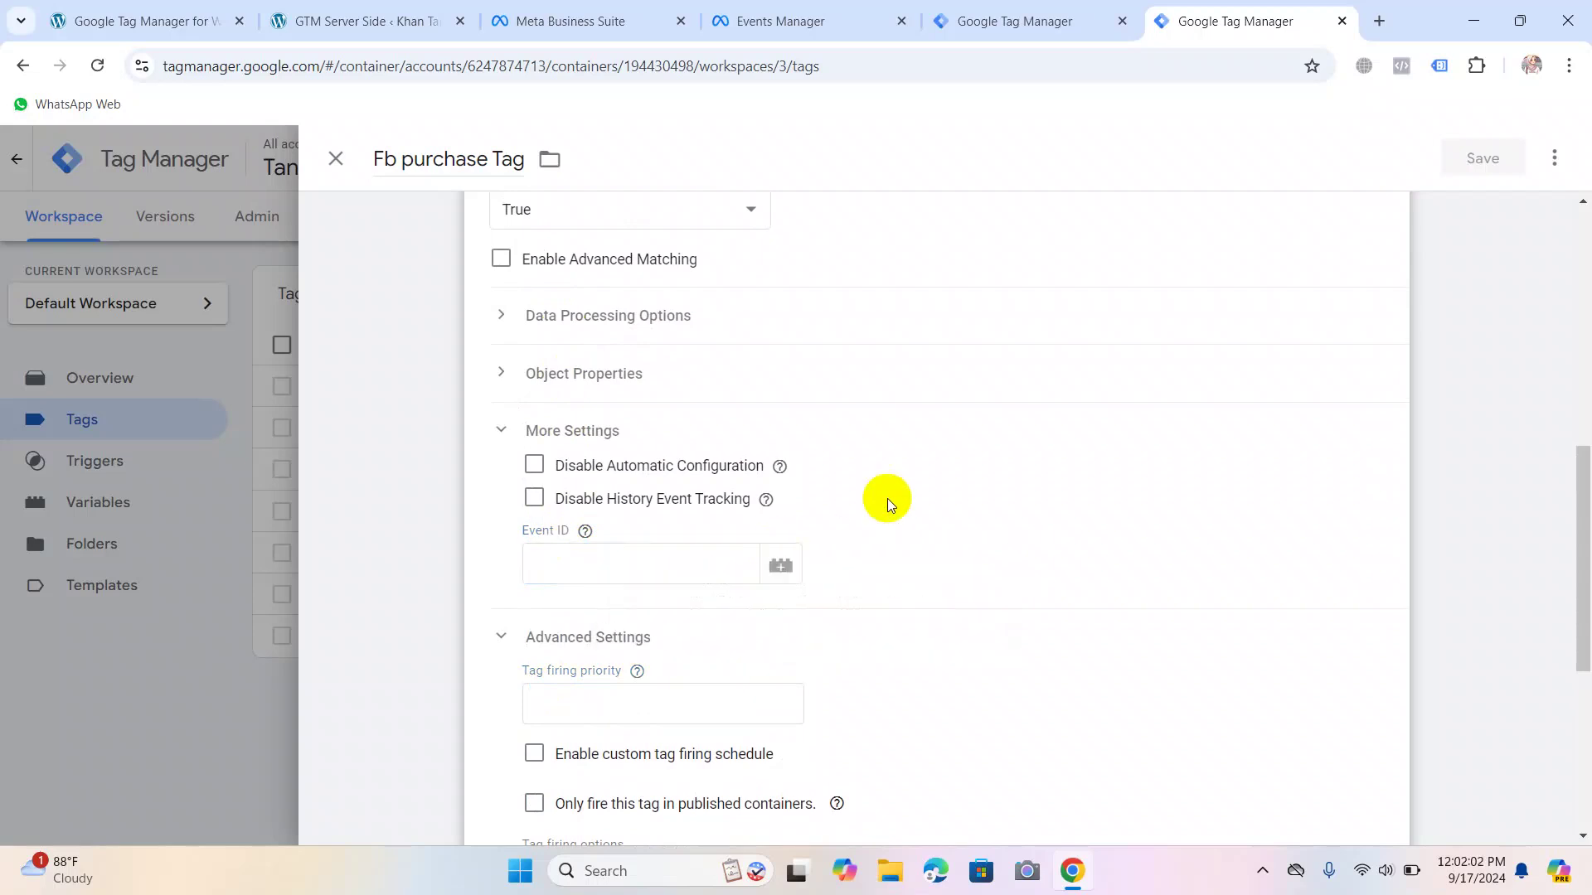
{"action": "left_click", "coordinate": [785, 565]}
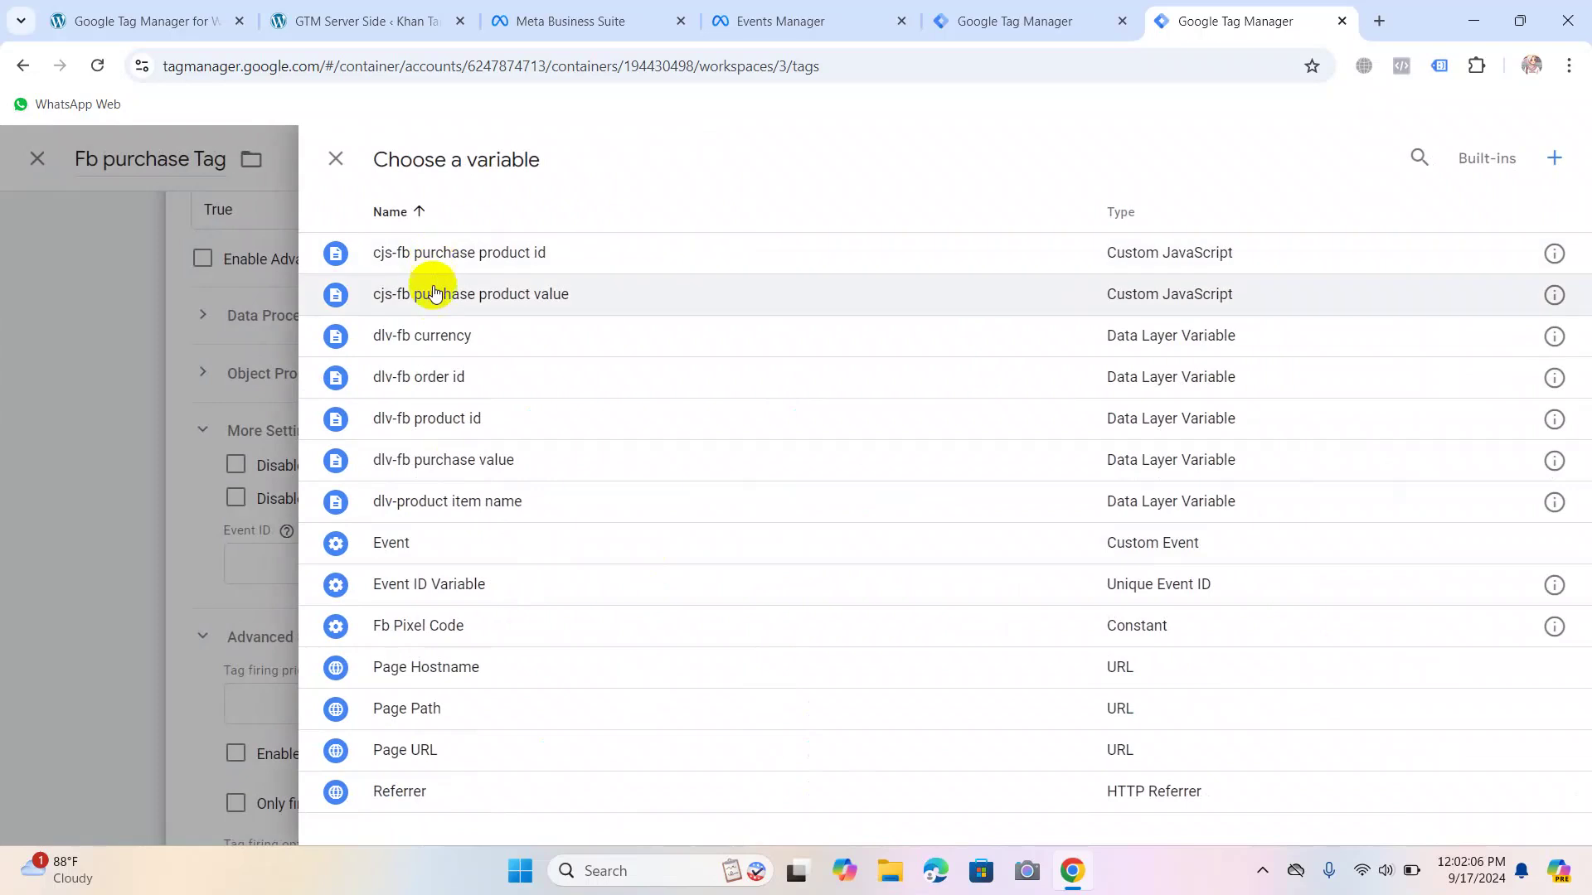
{"action": "left_click", "coordinate": [398, 585]}
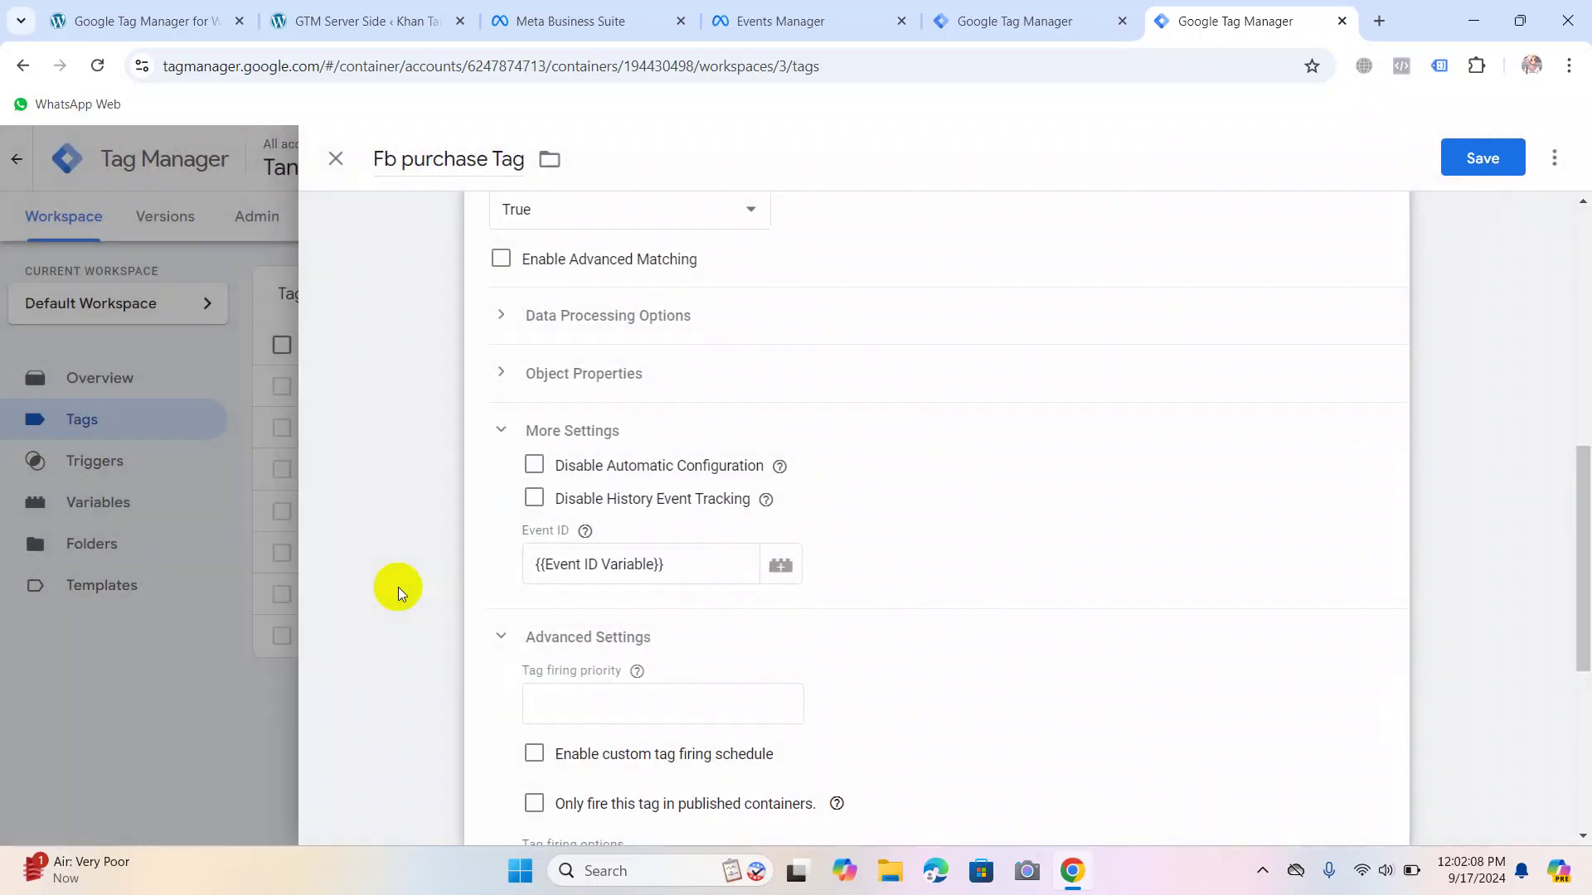
{"action": "left_click", "coordinate": [1479, 160]}
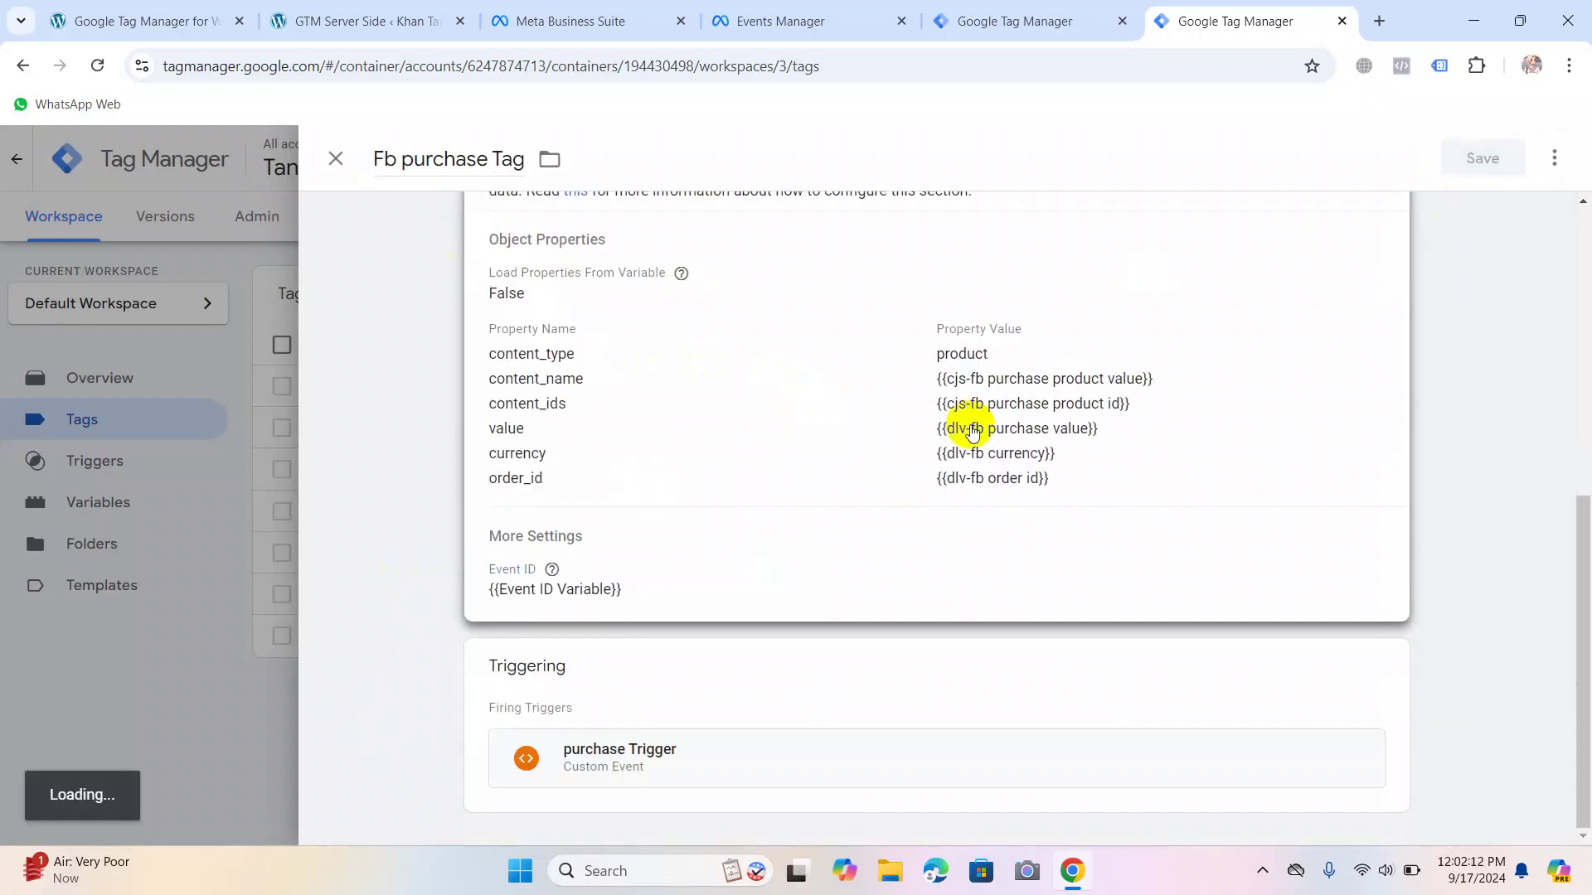
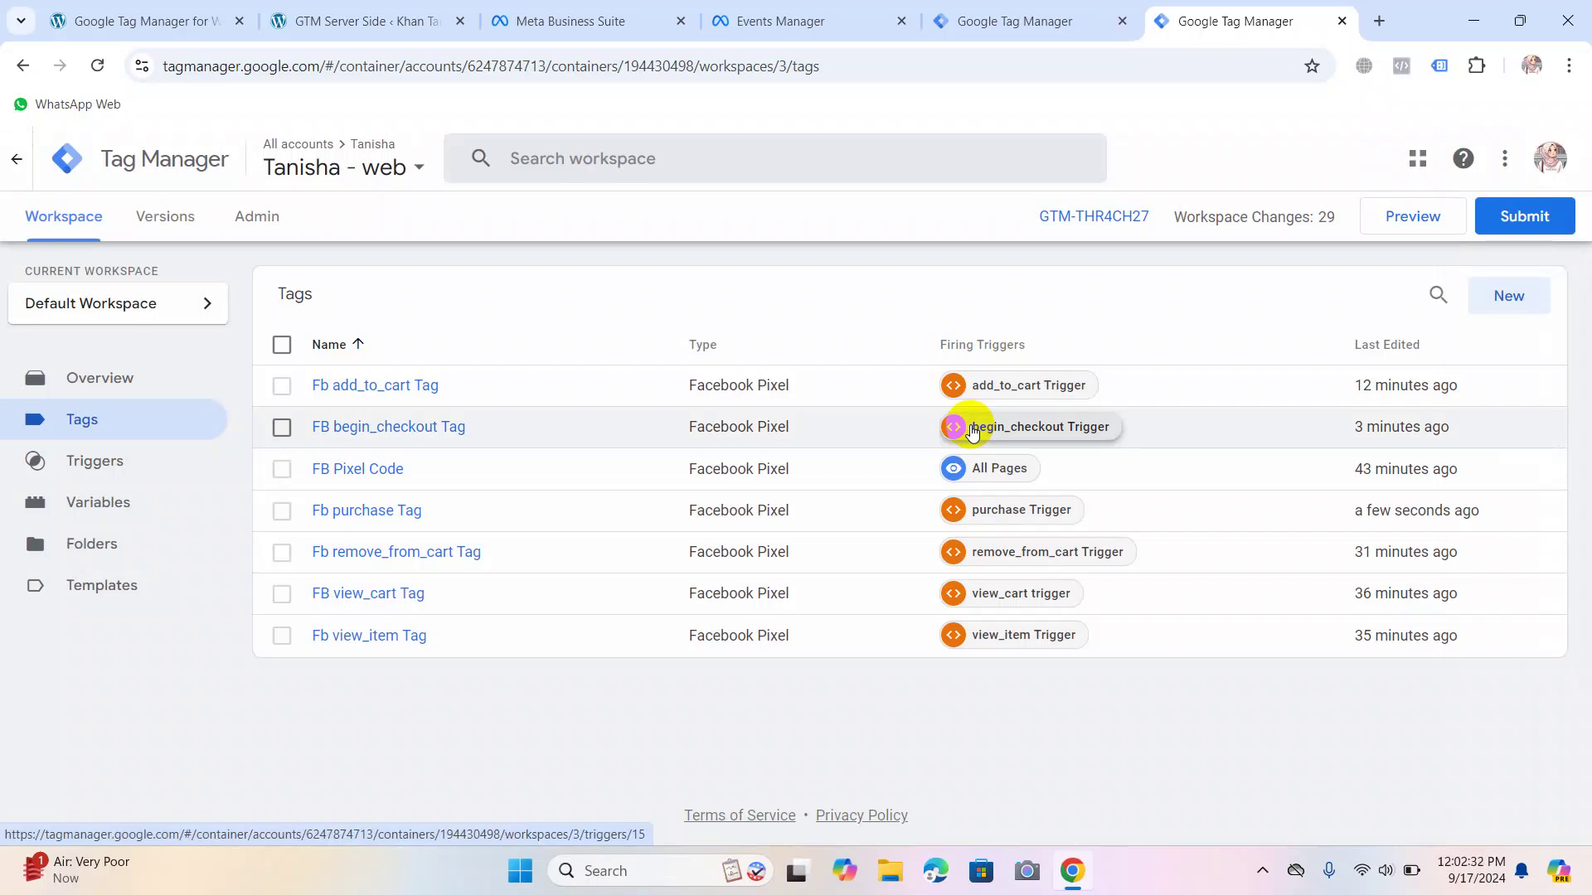
Edit the FB begin_checkout Tag to use Event ID Variable as its Event ID, and save it.
{"action": "left_click", "coordinate": [340, 428]}
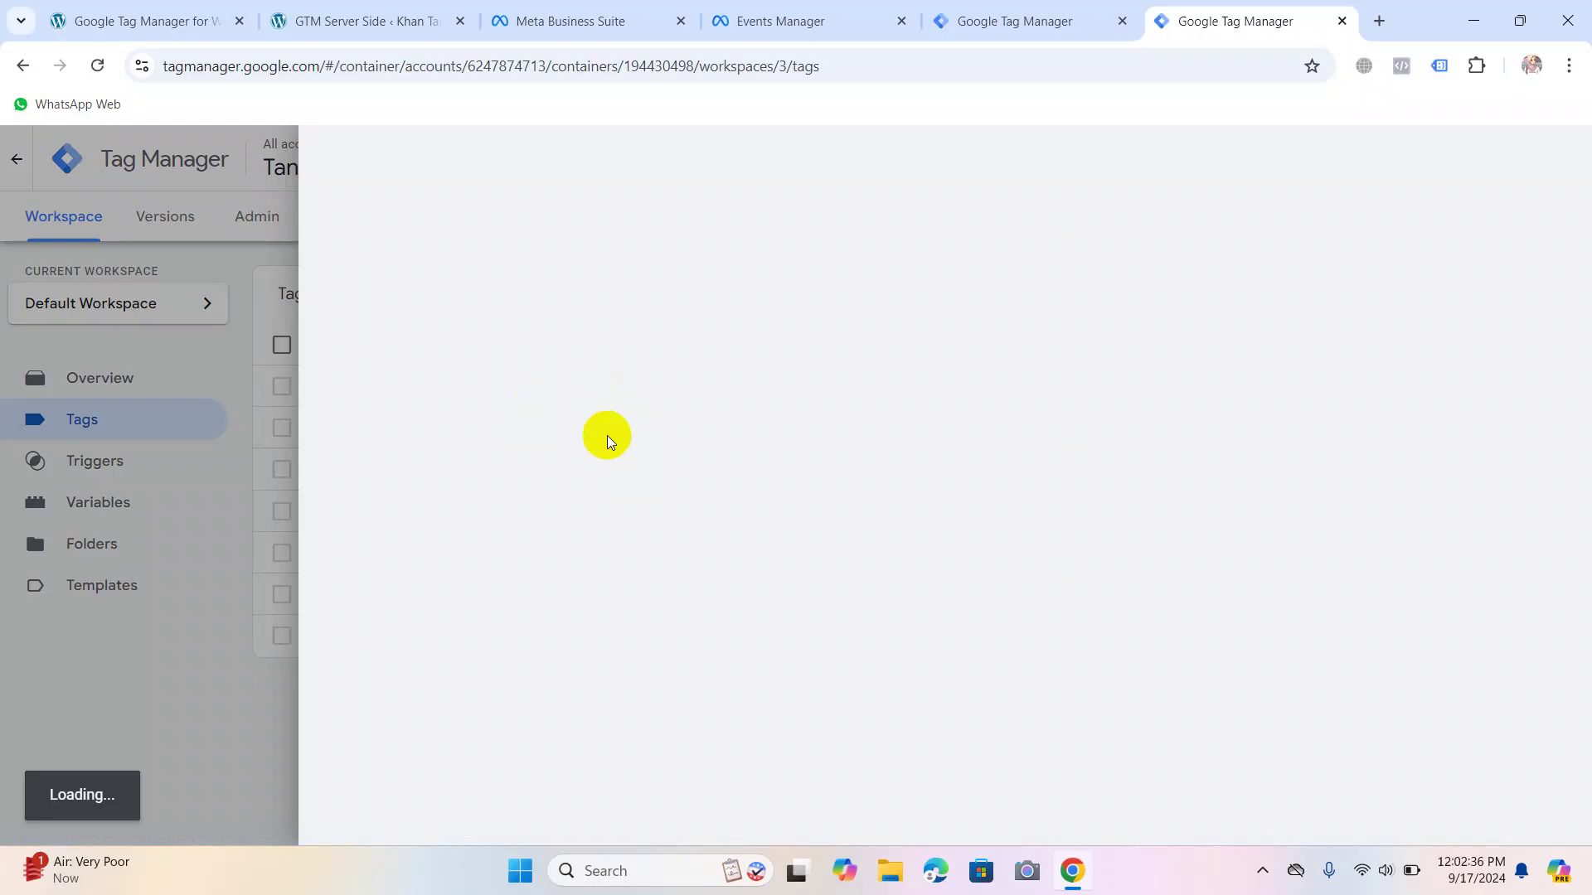
{"action": "scroll", "coordinate": [607, 435], "scroll_direction": "down", "scroll_amount": 4}
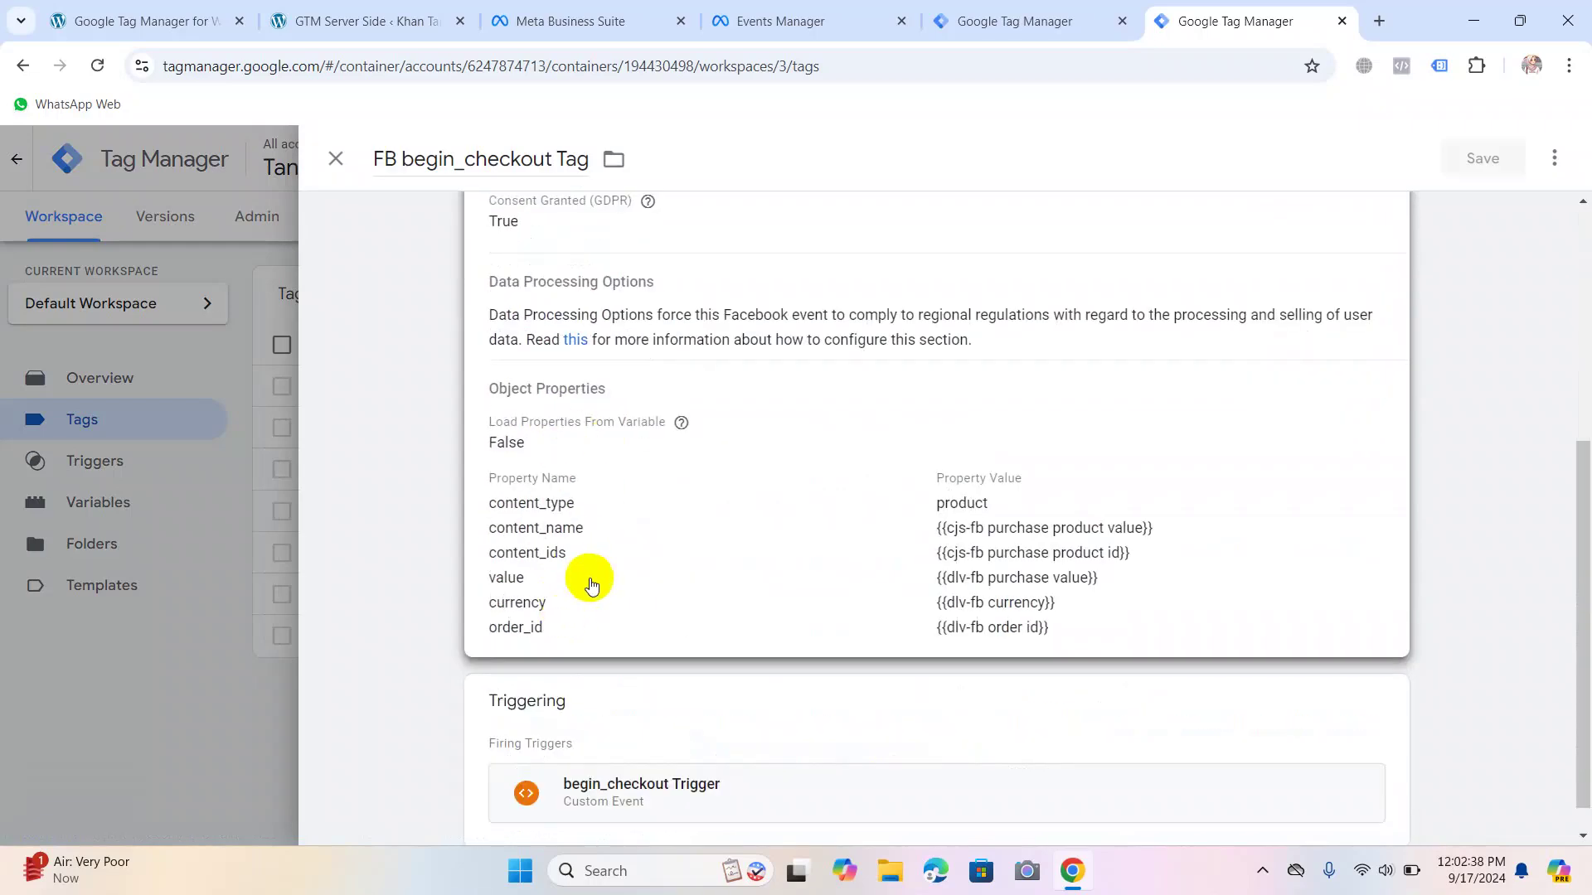
{"action": "left_click", "coordinate": [591, 585]}
{"action": "scroll", "coordinate": [581, 572], "scroll_direction": "down", "scroll_amount": 2}
{"action": "left_click", "coordinate": [560, 543]}
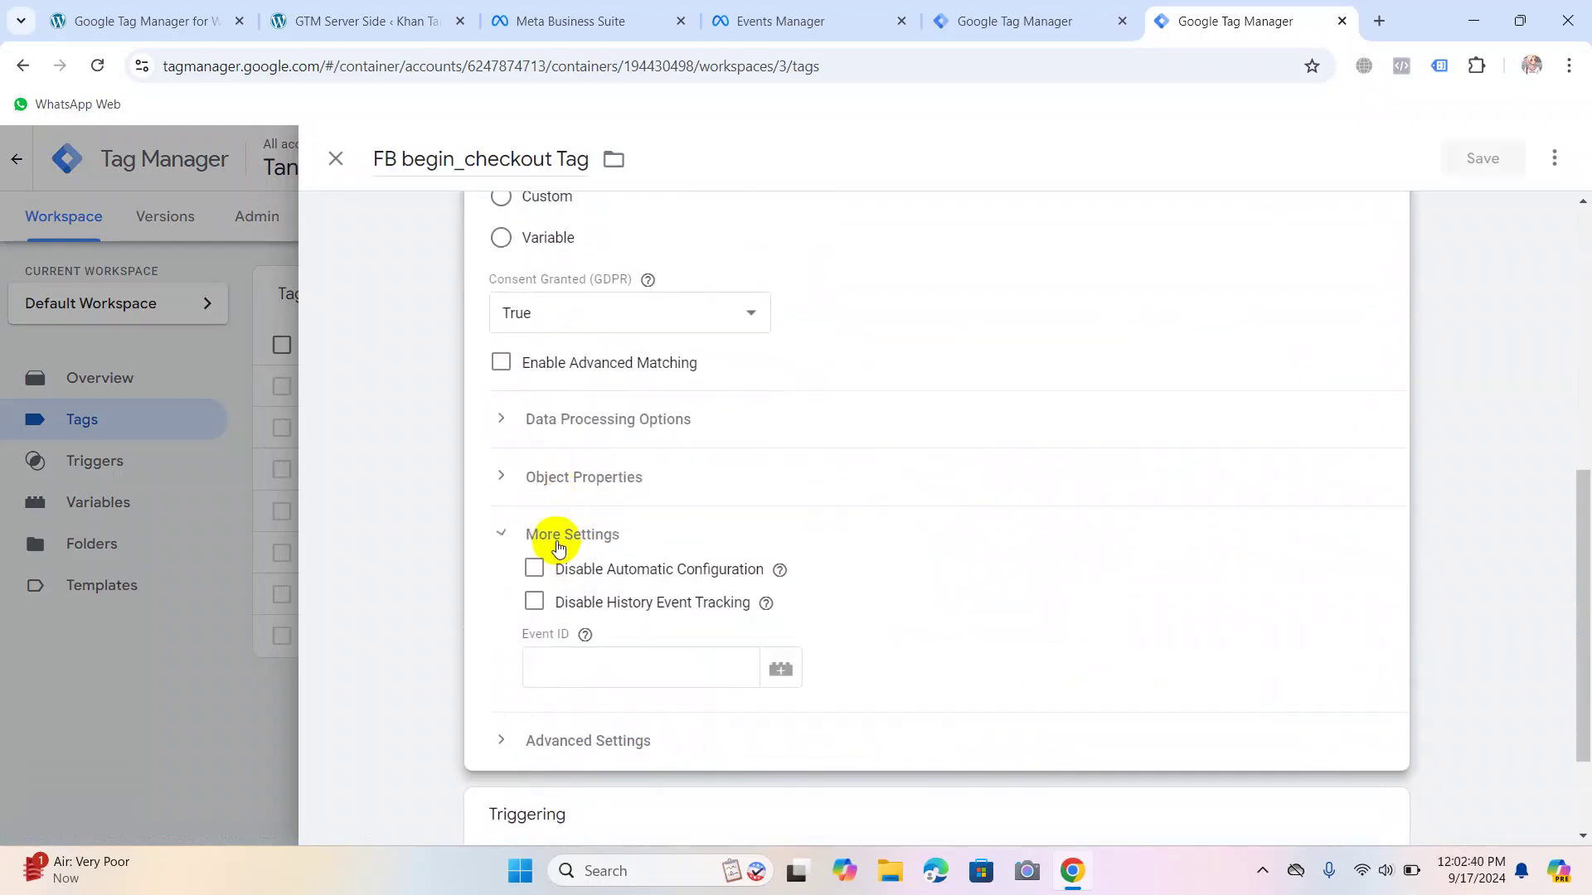
{"action": "left_click", "coordinate": [781, 668]}
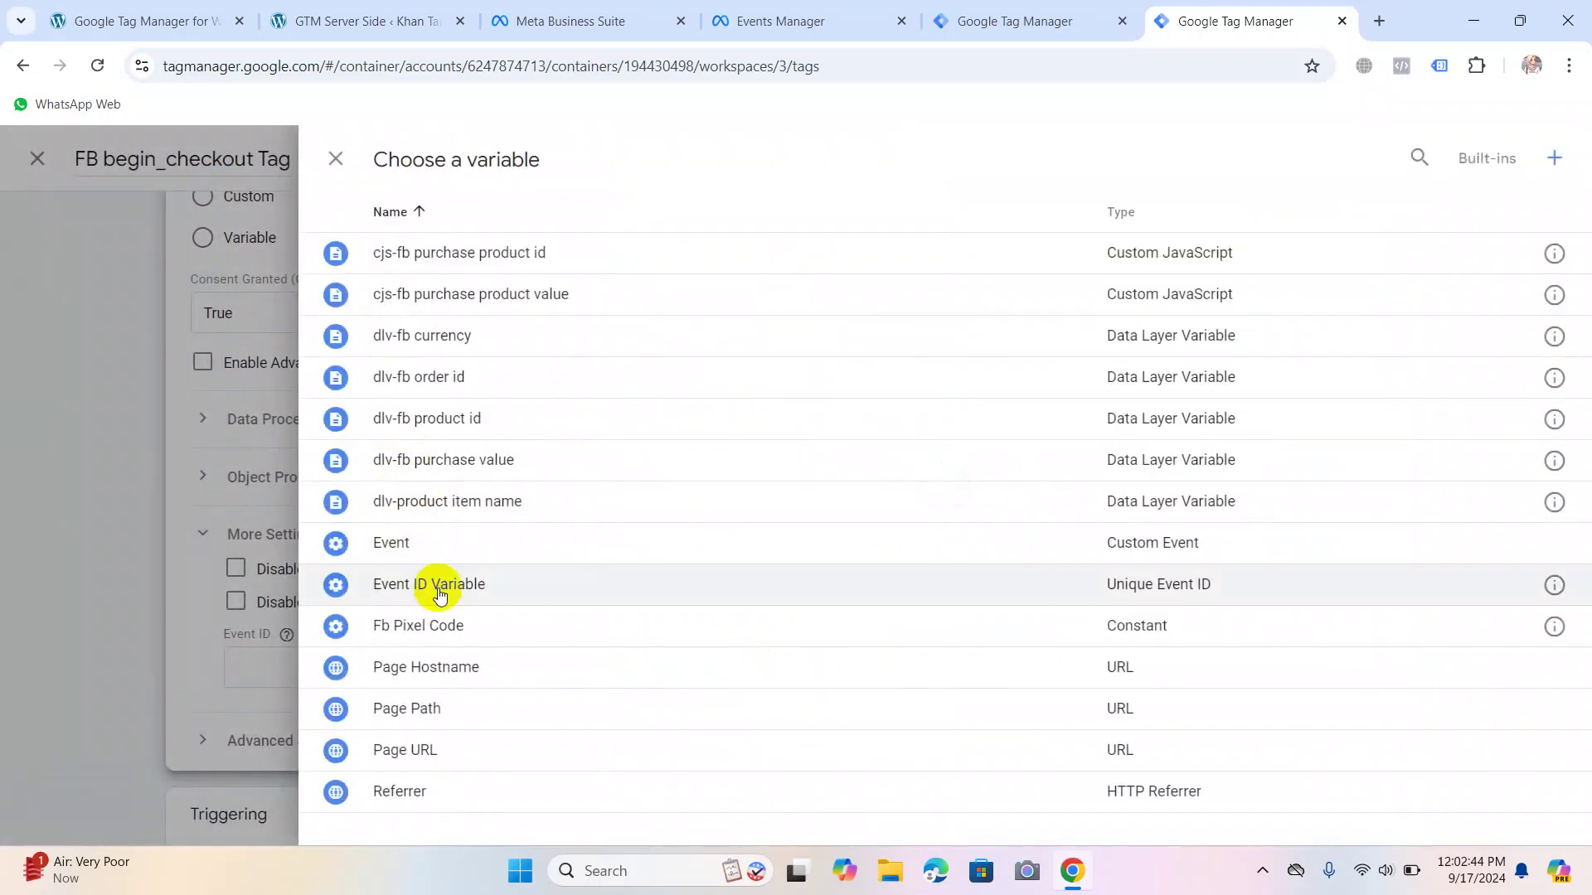
{"action": "left_click", "coordinate": [437, 591]}
{"action": "left_click", "coordinate": [1477, 155]}
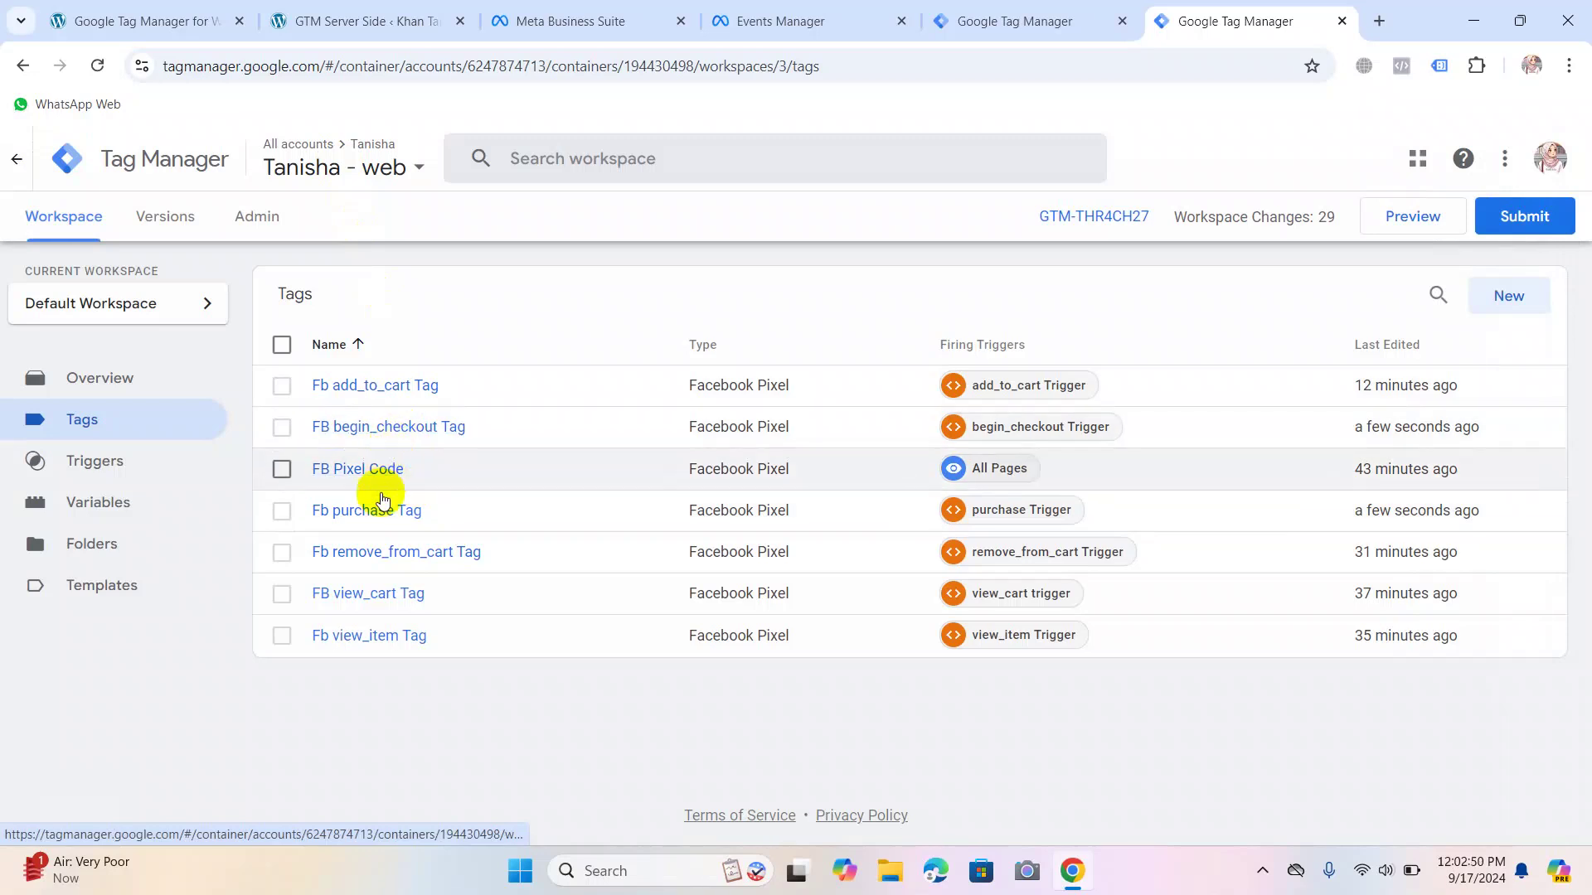
Review the configuration and object properties of the Fb remove_from_cart Tag, and close it without changes.
{"action": "left_click", "coordinate": [379, 552]}
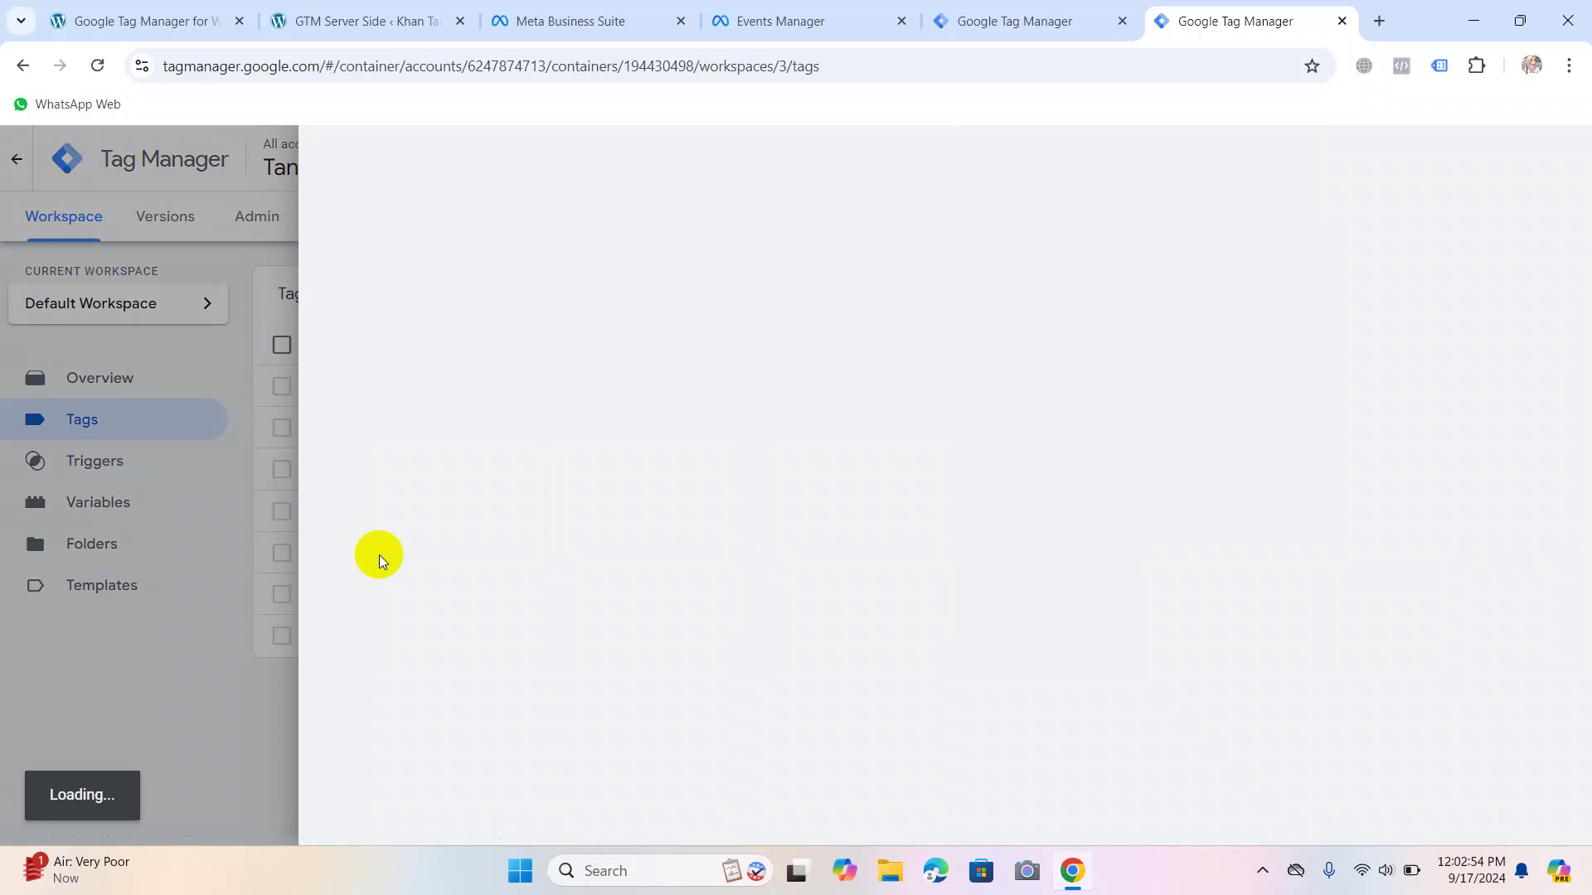
{"action": "scroll", "coordinate": [784, 543], "scroll_direction": "down", "scroll_amount": 3}
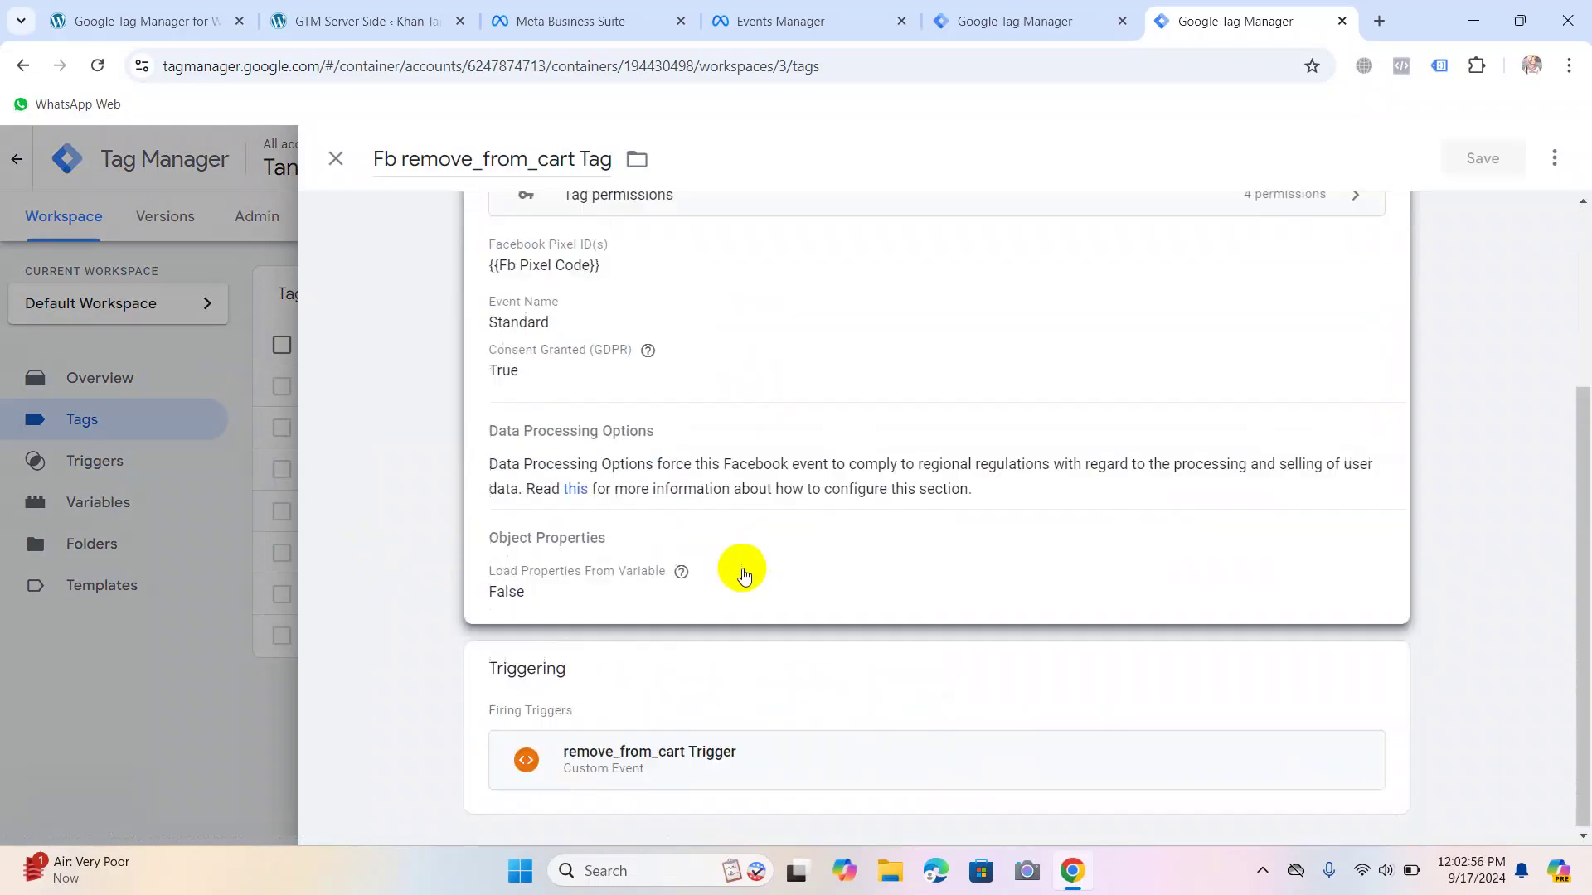
{"action": "left_click", "coordinate": [700, 577]}
{"action": "scroll", "coordinate": [771, 498], "scroll_direction": "down", "scroll_amount": 3}
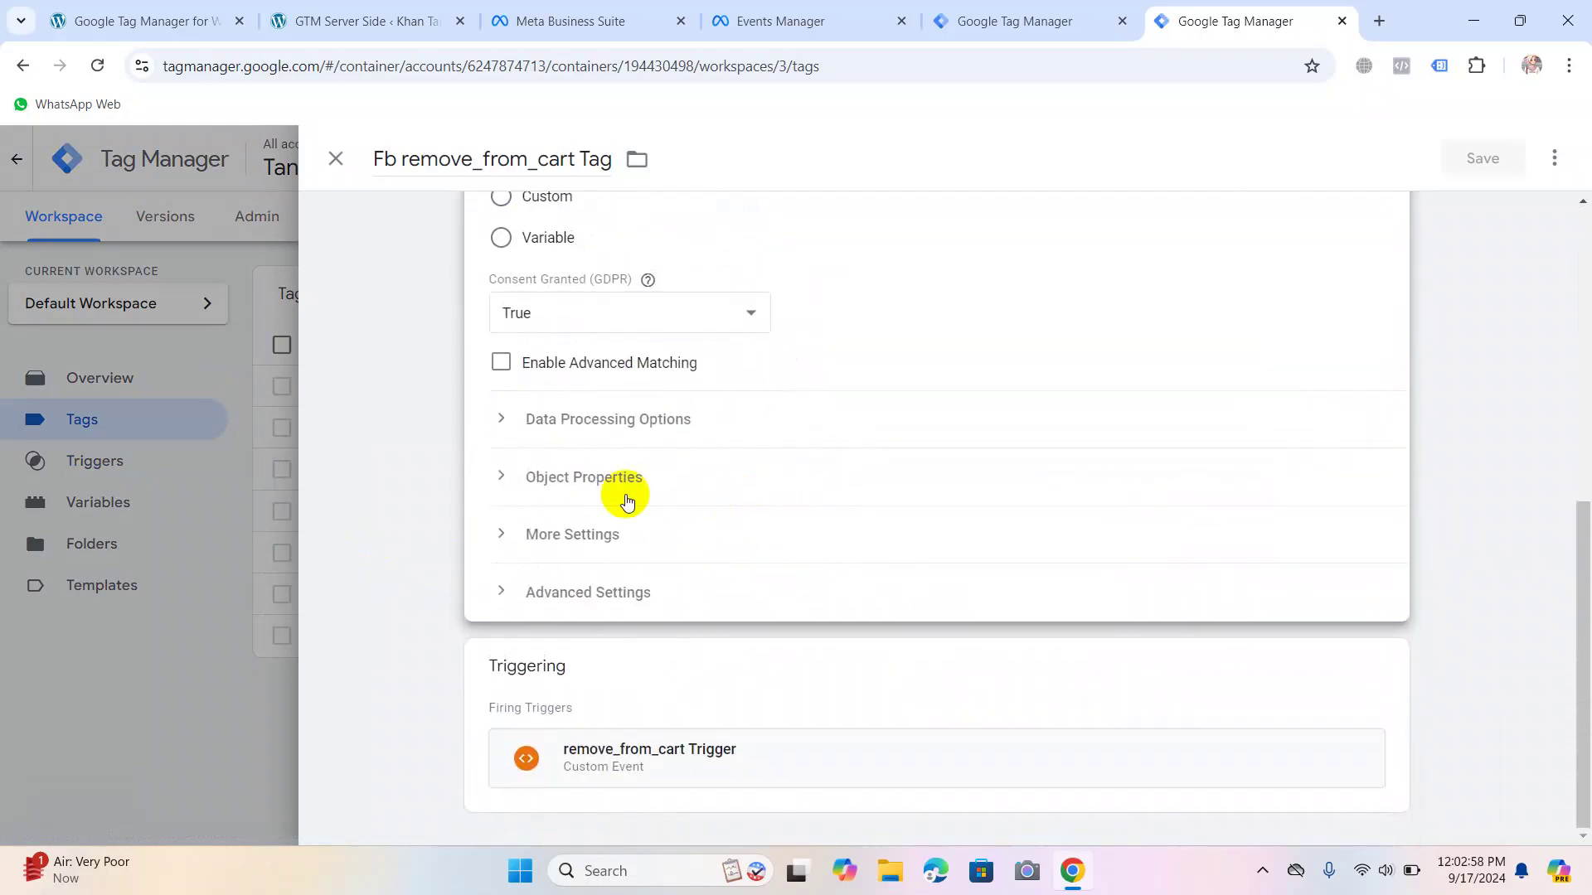
{"action": "left_click", "coordinate": [550, 474]}
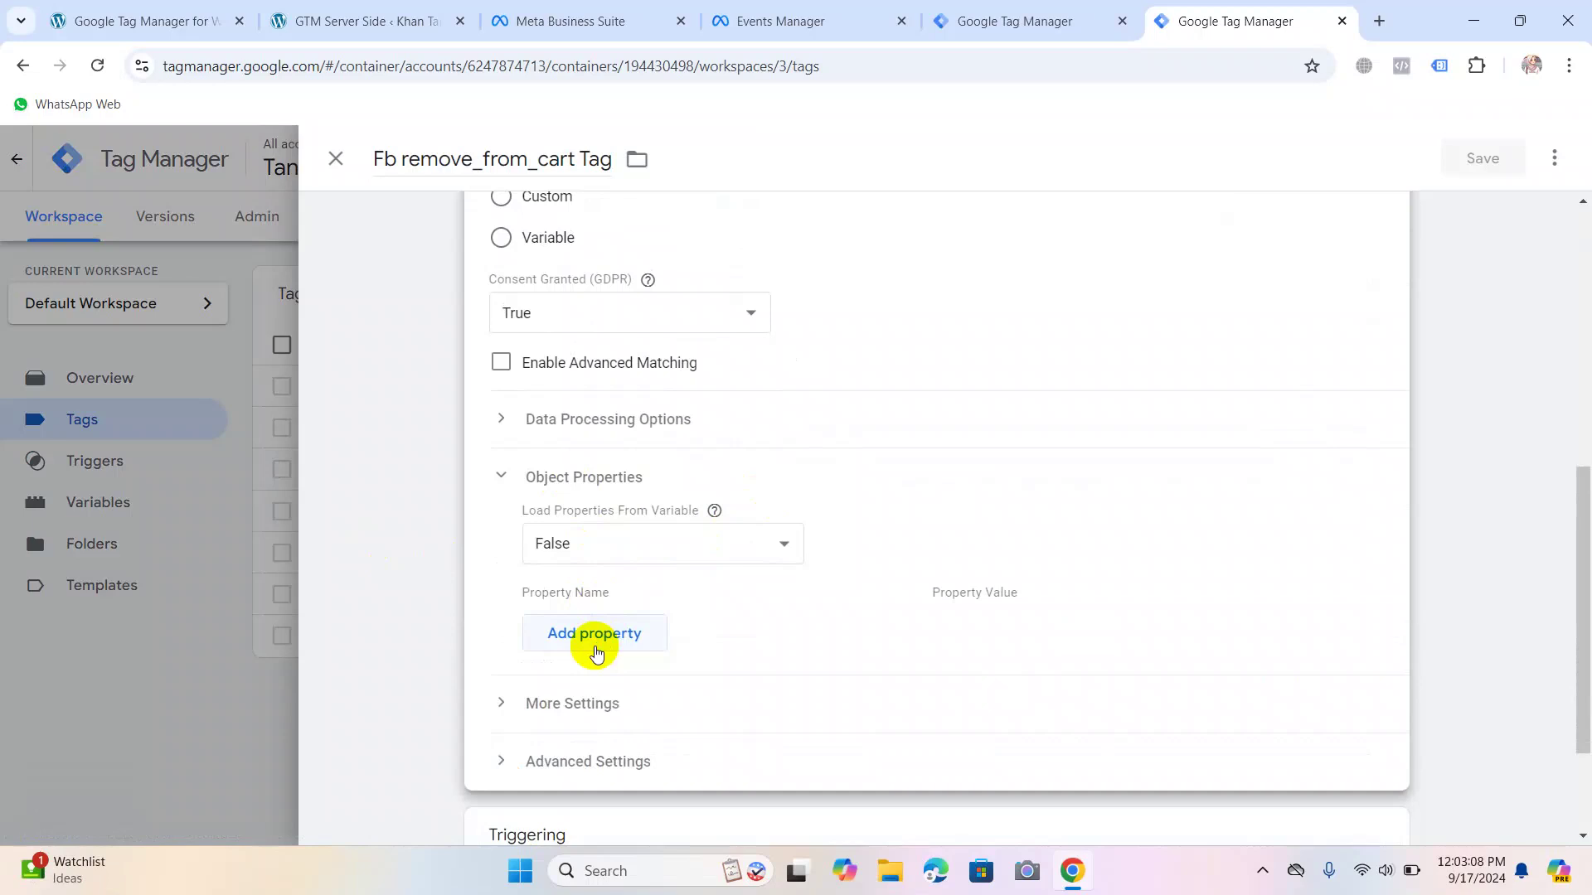
{"action": "scroll", "coordinate": [619, 541], "scroll_direction": "up", "scroll_amount": 6}
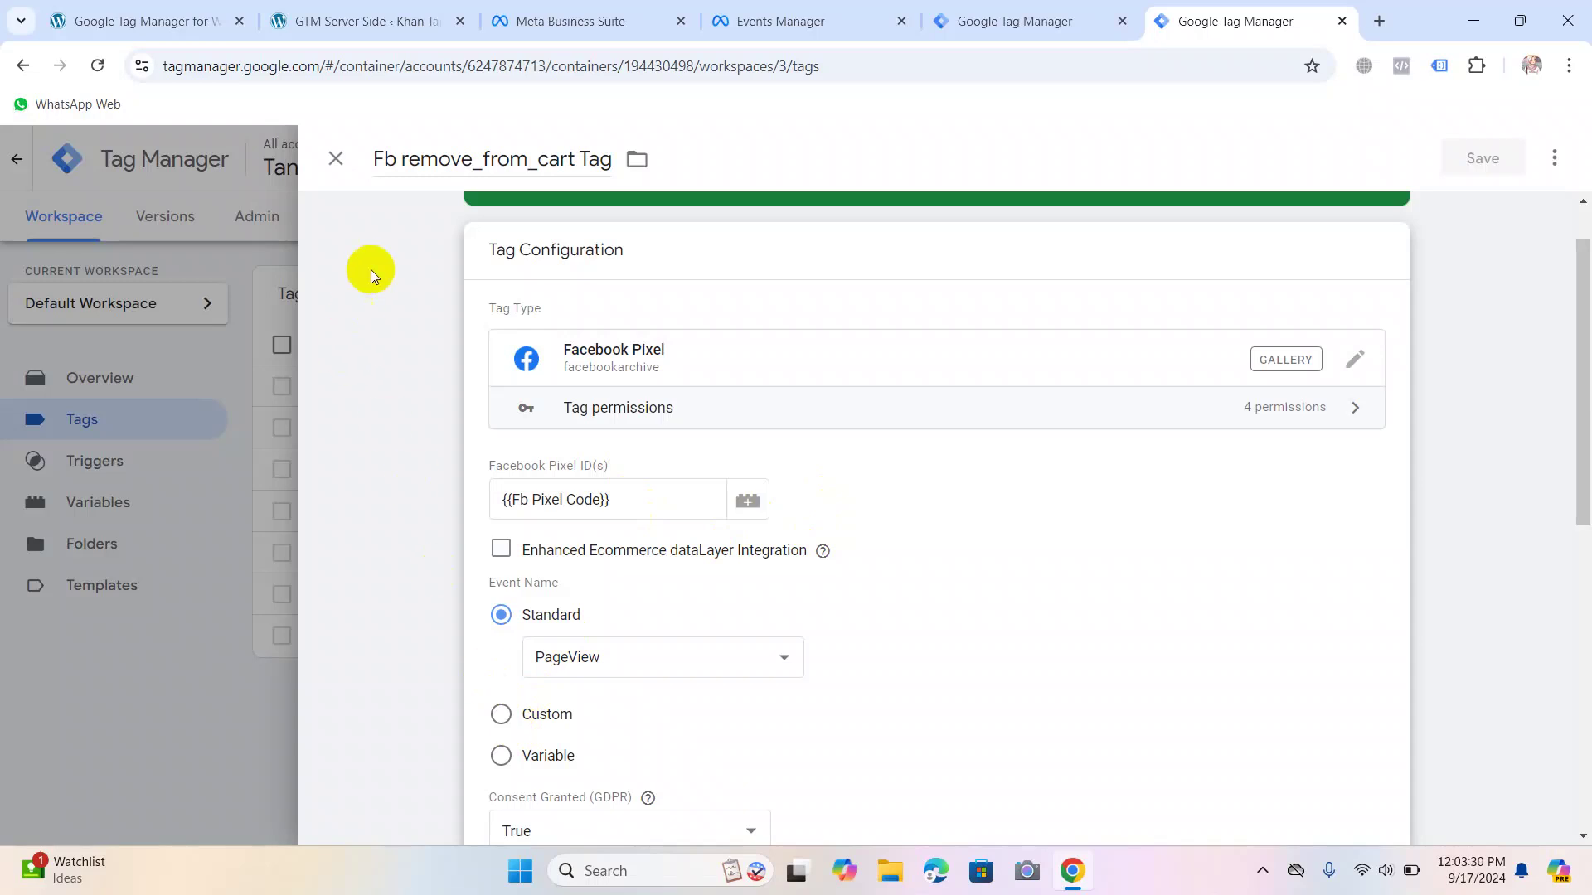
{"action": "left_click", "coordinate": [325, 160]}
Set the Fb add_to_cart Tag's standard event name to AddToCart, save the tag, and close it.
{"action": "left_click", "coordinate": [370, 384]}
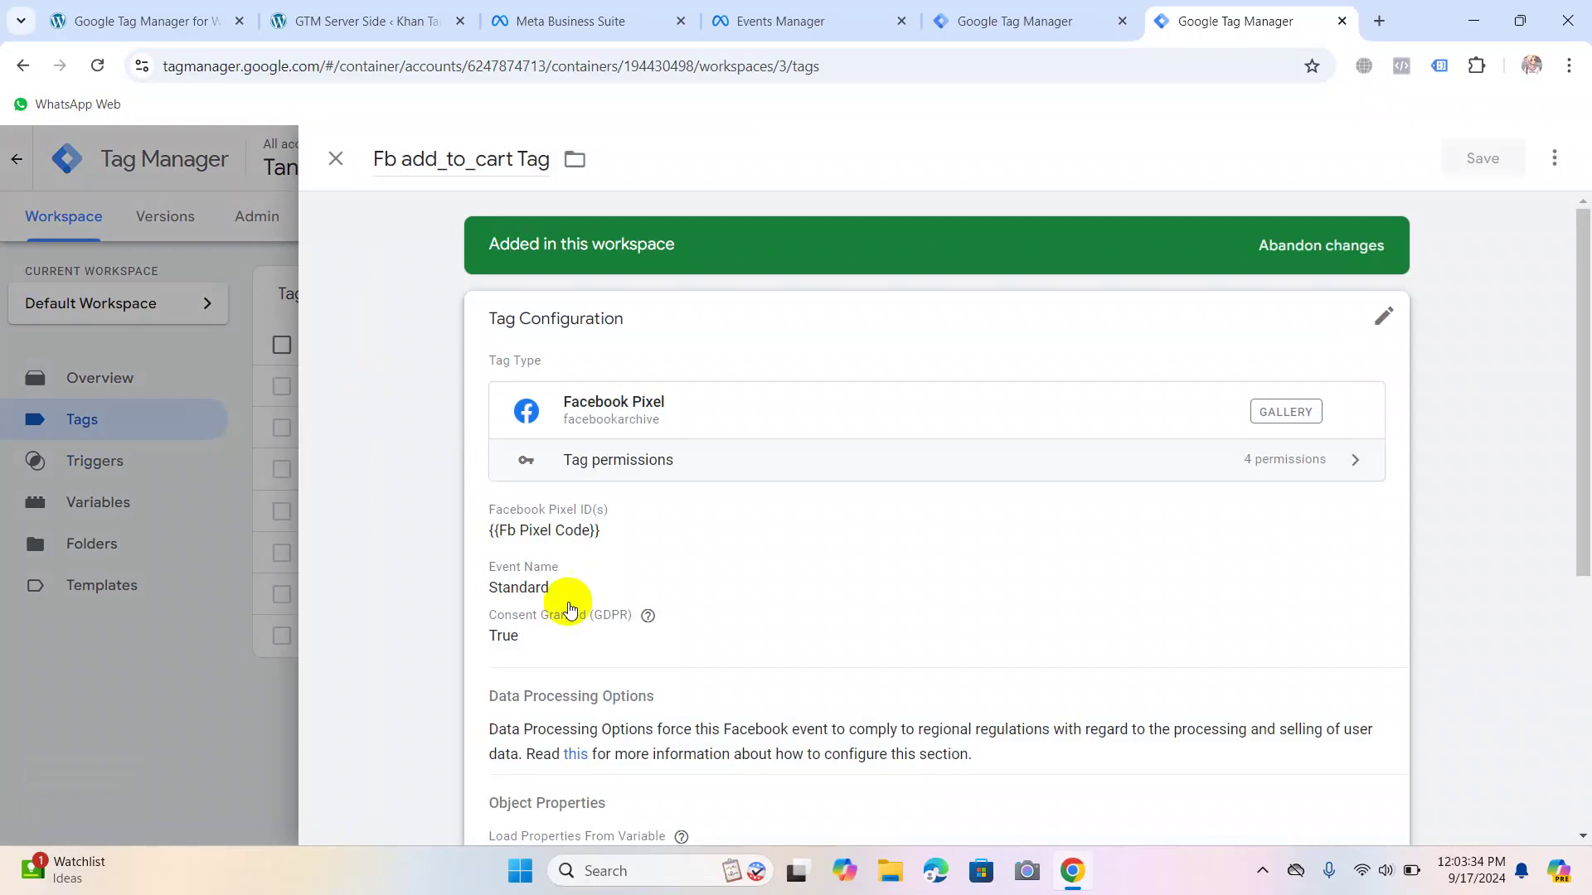
{"action": "left_click", "coordinate": [561, 612]}
{"action": "scroll", "coordinate": [581, 605], "scroll_direction": "down", "scroll_amount": 2}
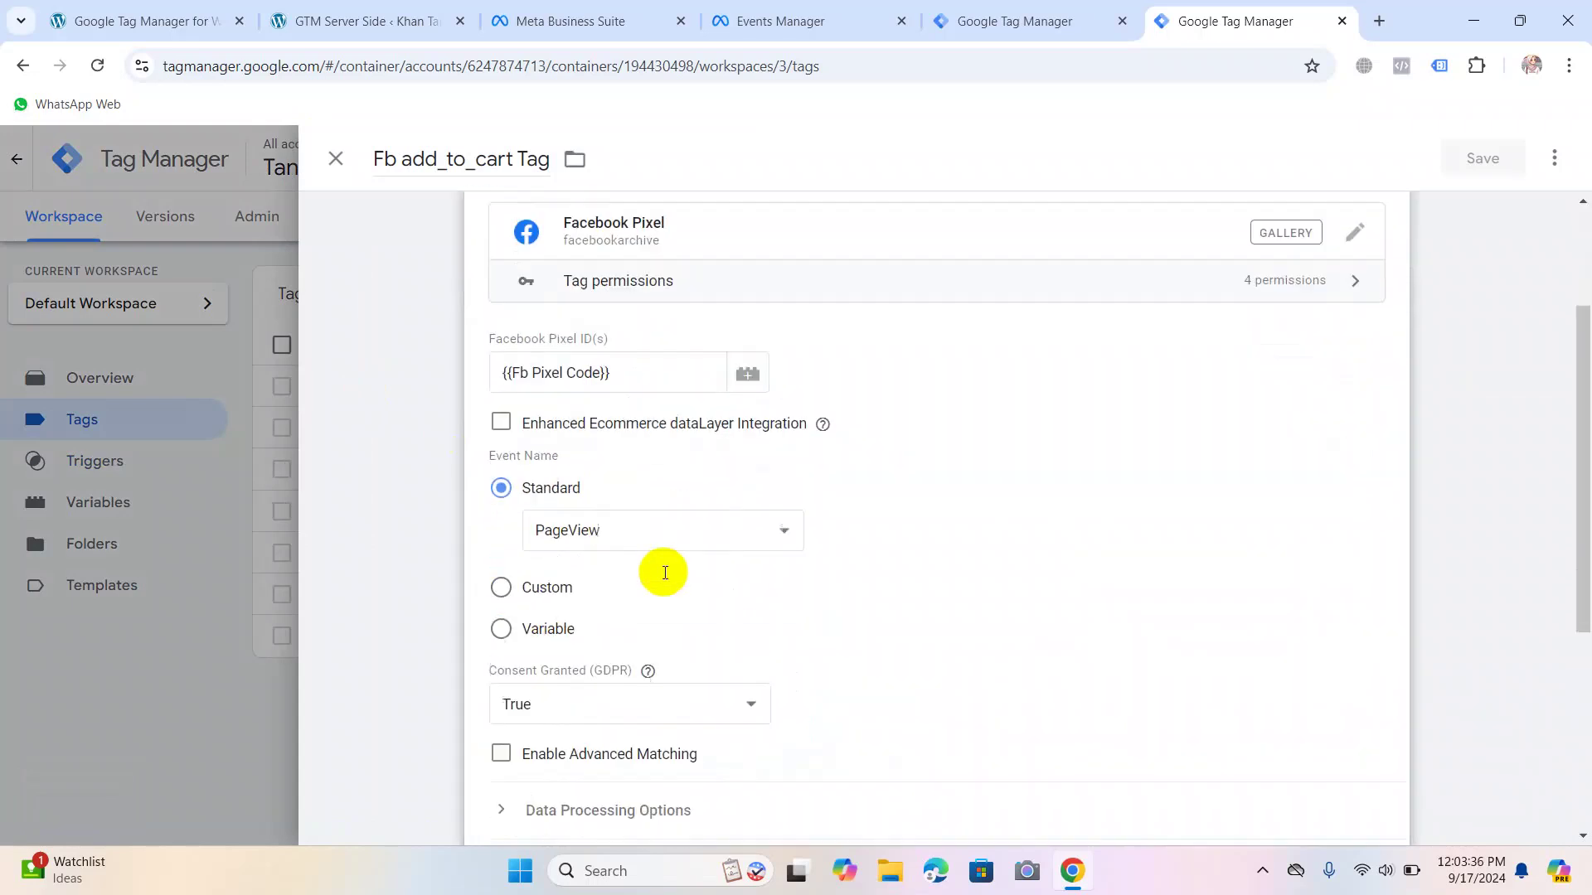
{"action": "left_click", "coordinate": [534, 575]}
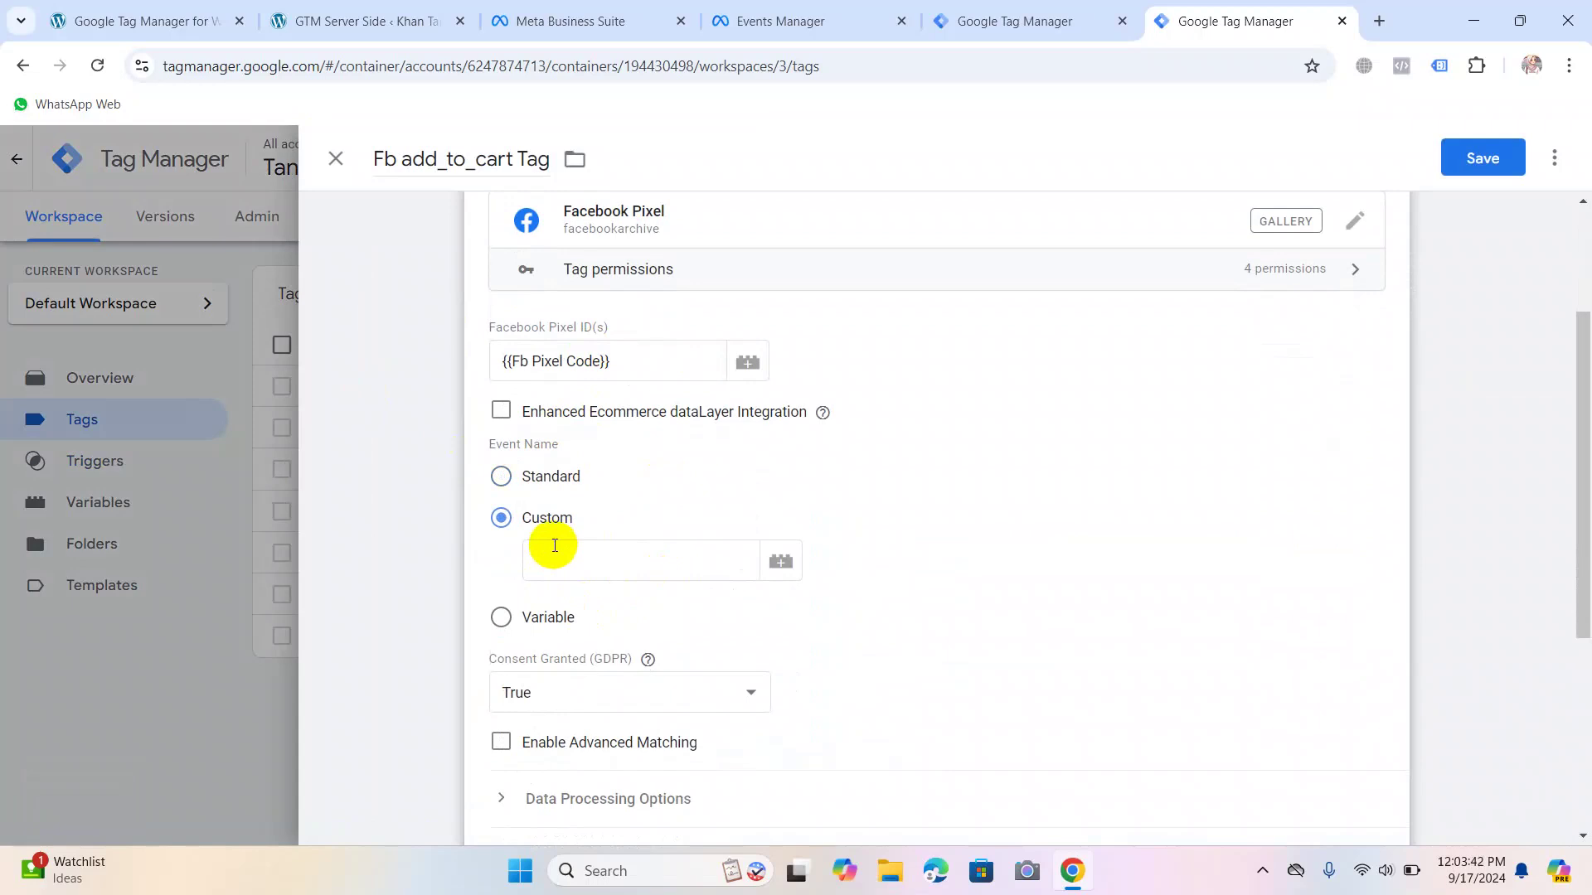
{"action": "left_click", "coordinate": [501, 476]}
{"action": "left_click", "coordinate": [639, 537]}
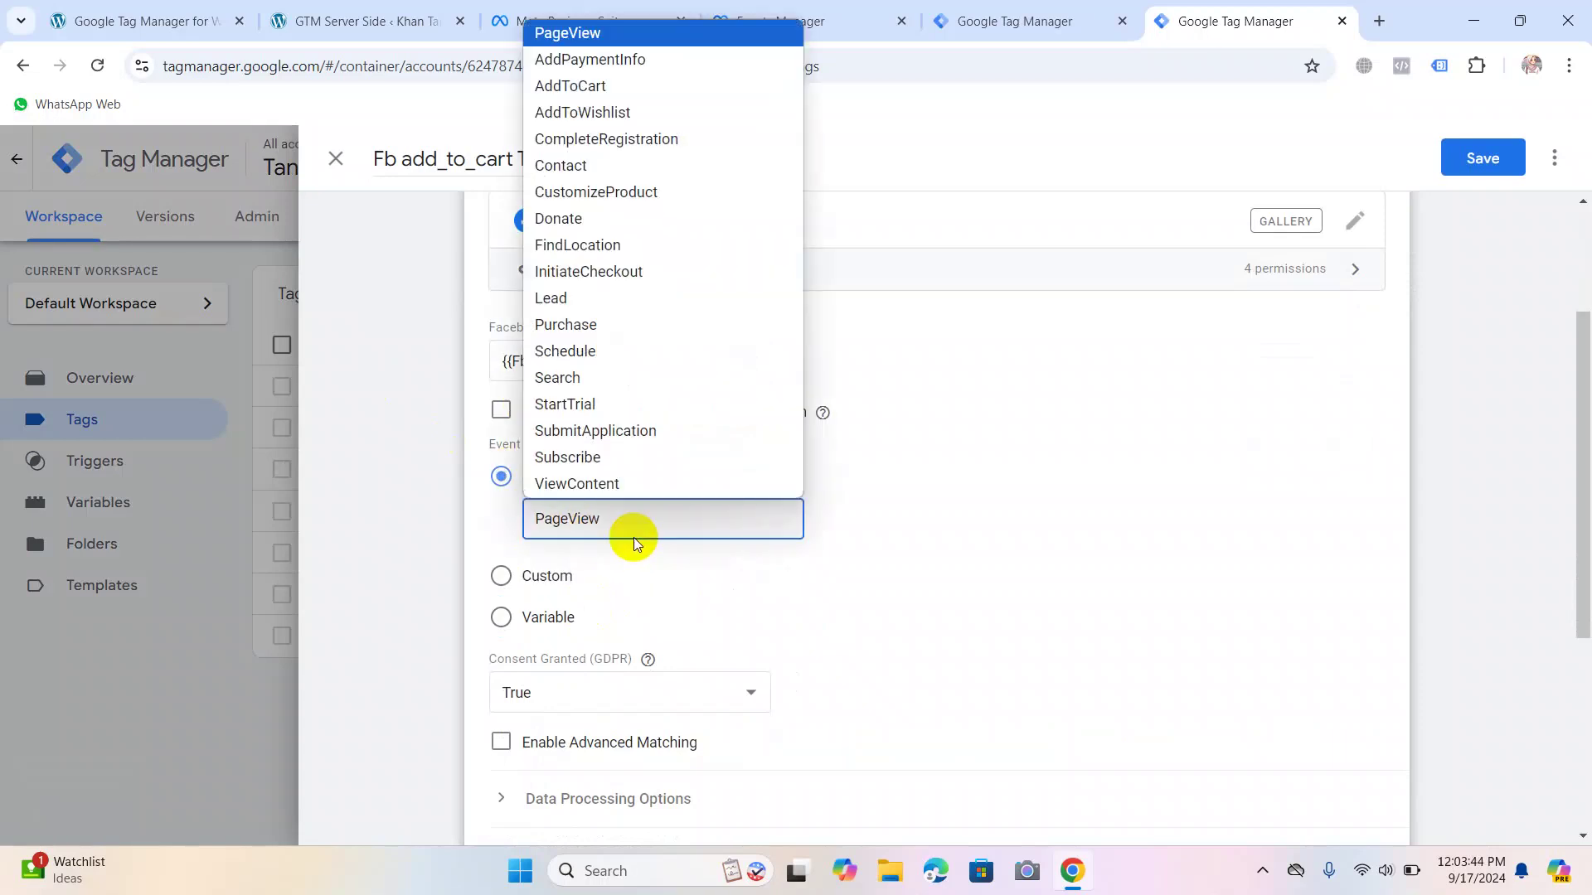
{"action": "left_click", "coordinate": [570, 86]}
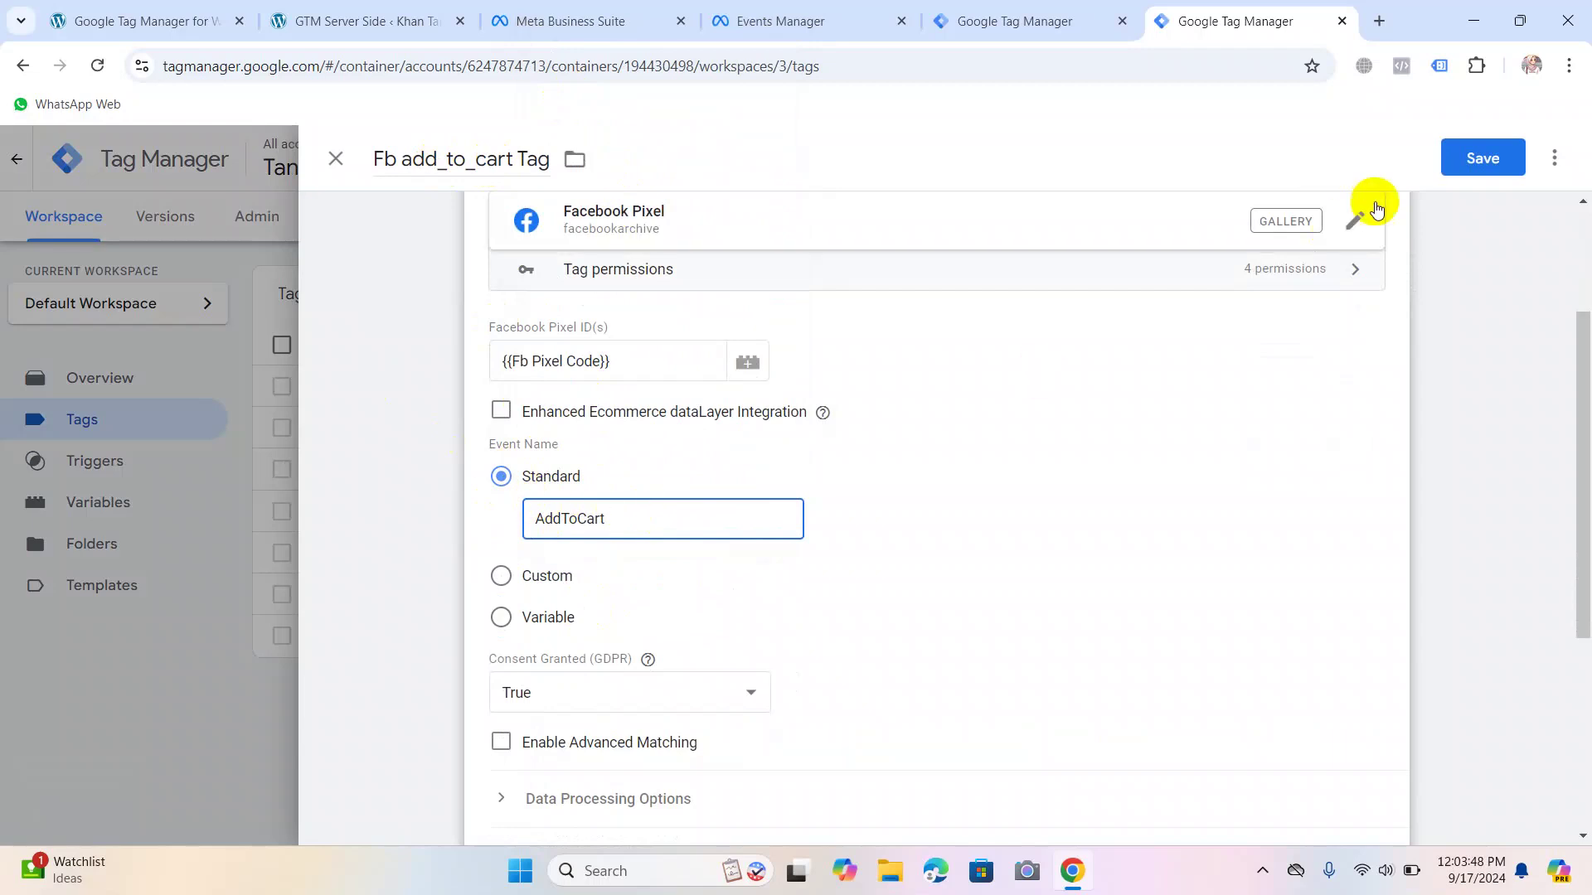
{"action": "left_click", "coordinate": [1484, 157]}
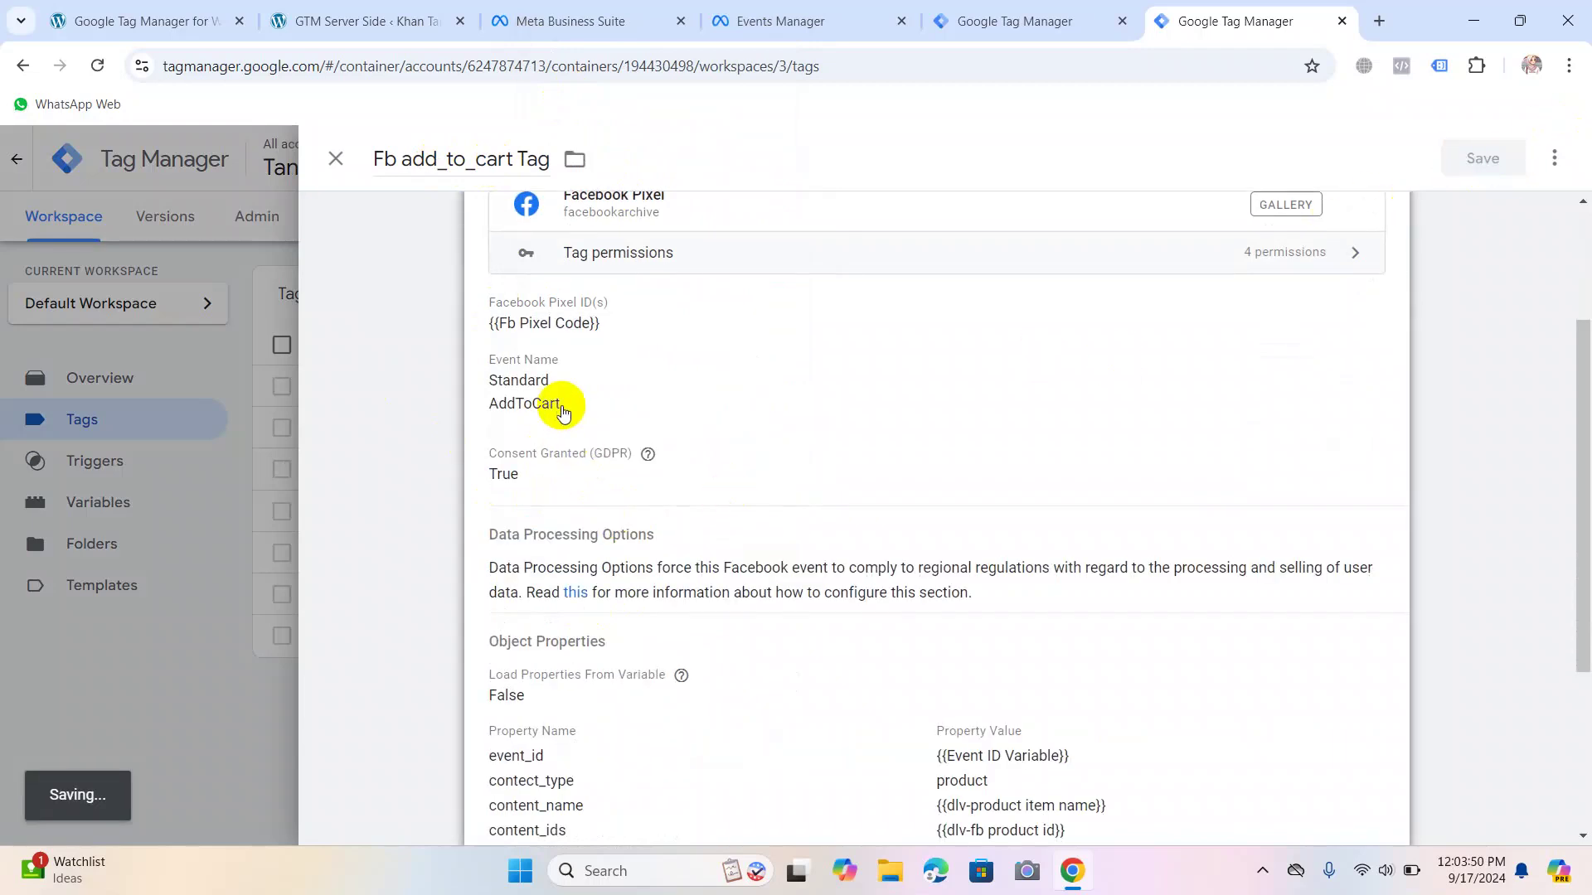
{"action": "left_click", "coordinate": [337, 160]}
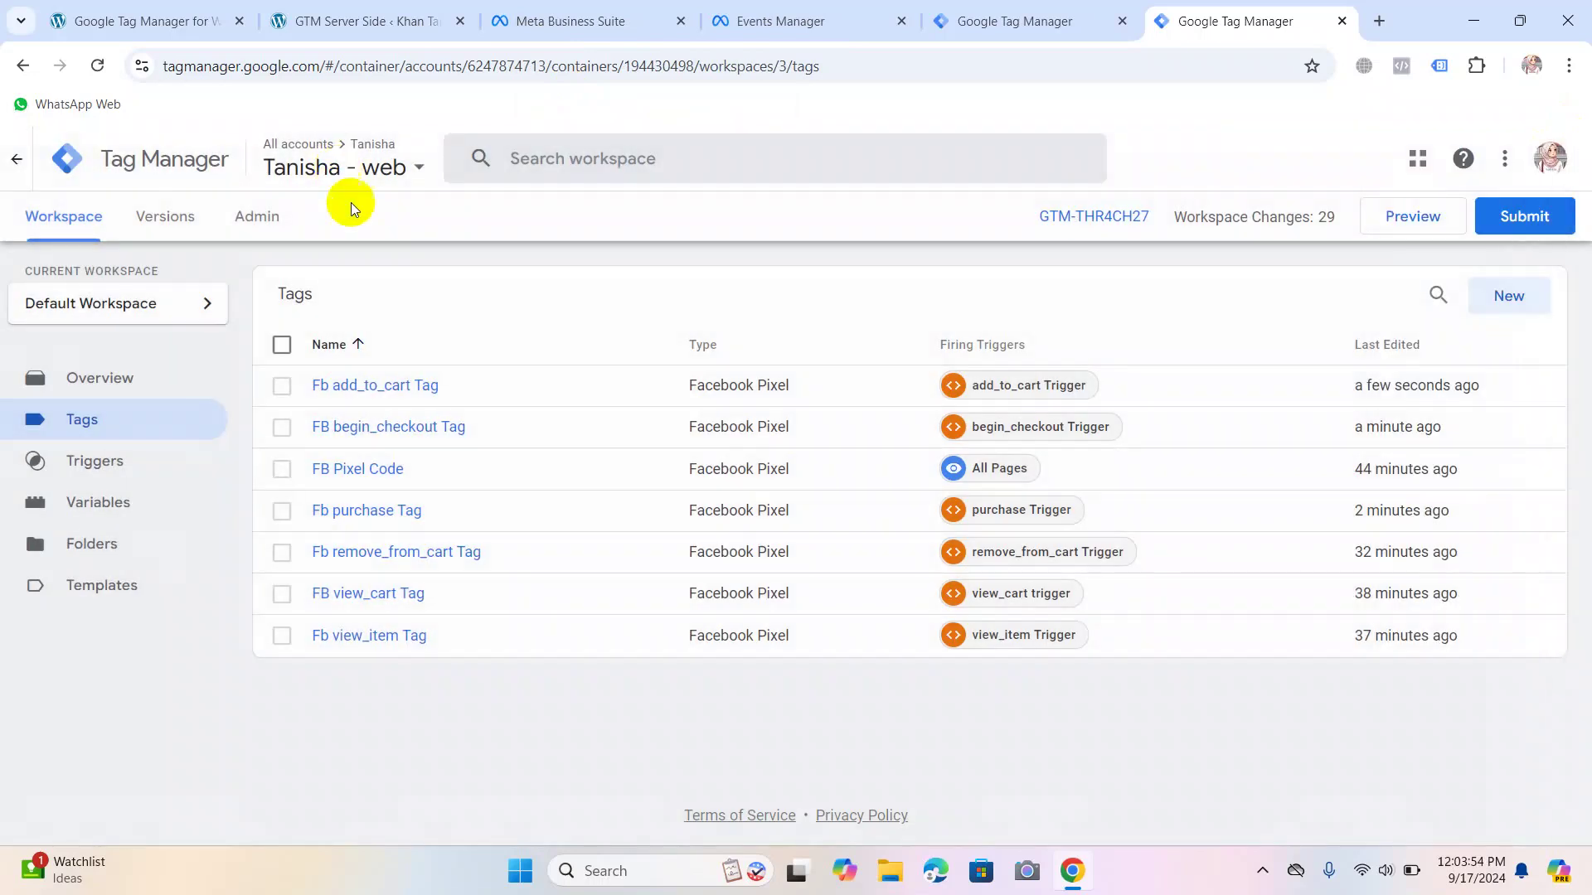
Set the FB begin_checkout Tag's standard event name to InitiateCheckout and save the tag.
{"action": "left_click", "coordinate": [378, 426]}
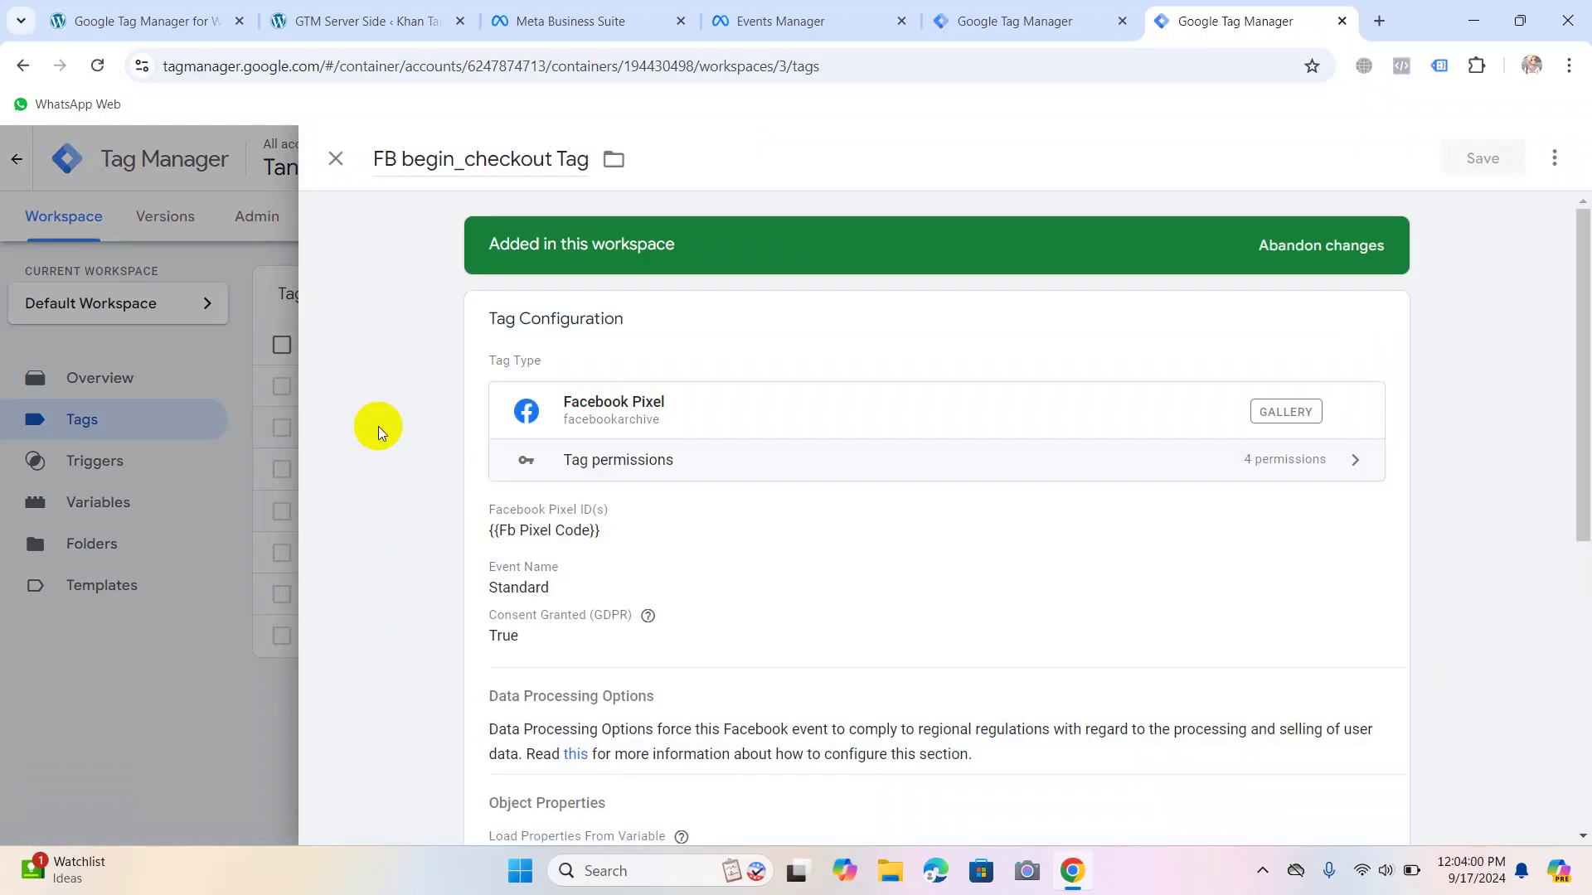
{"action": "left_click", "coordinate": [713, 551]}
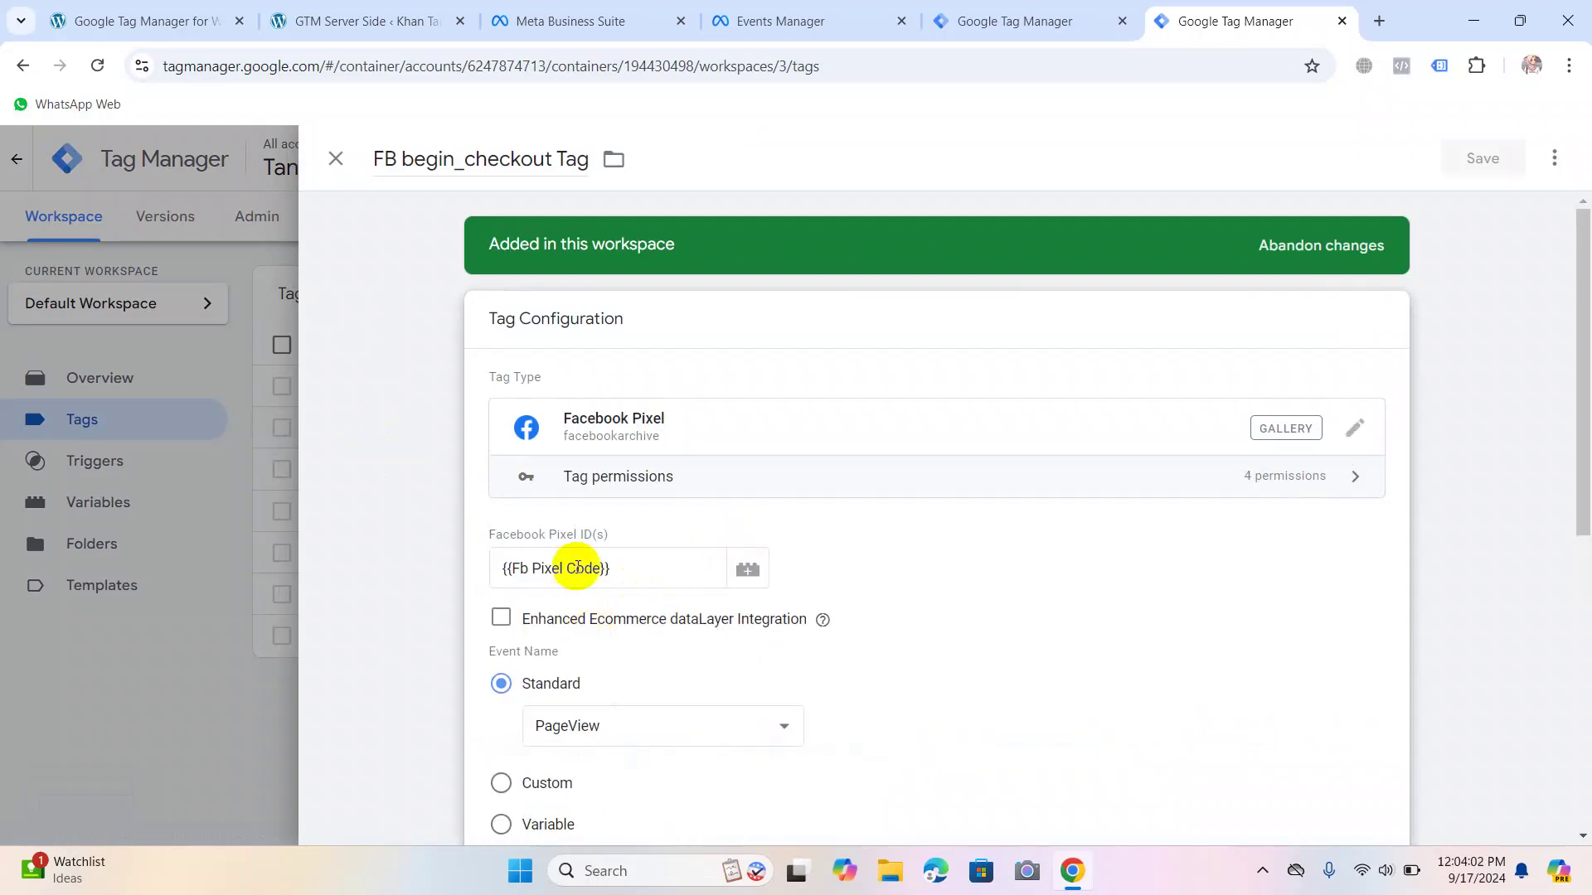
{"action": "scroll", "coordinate": [533, 700], "scroll_direction": "down", "scroll_amount": 1}
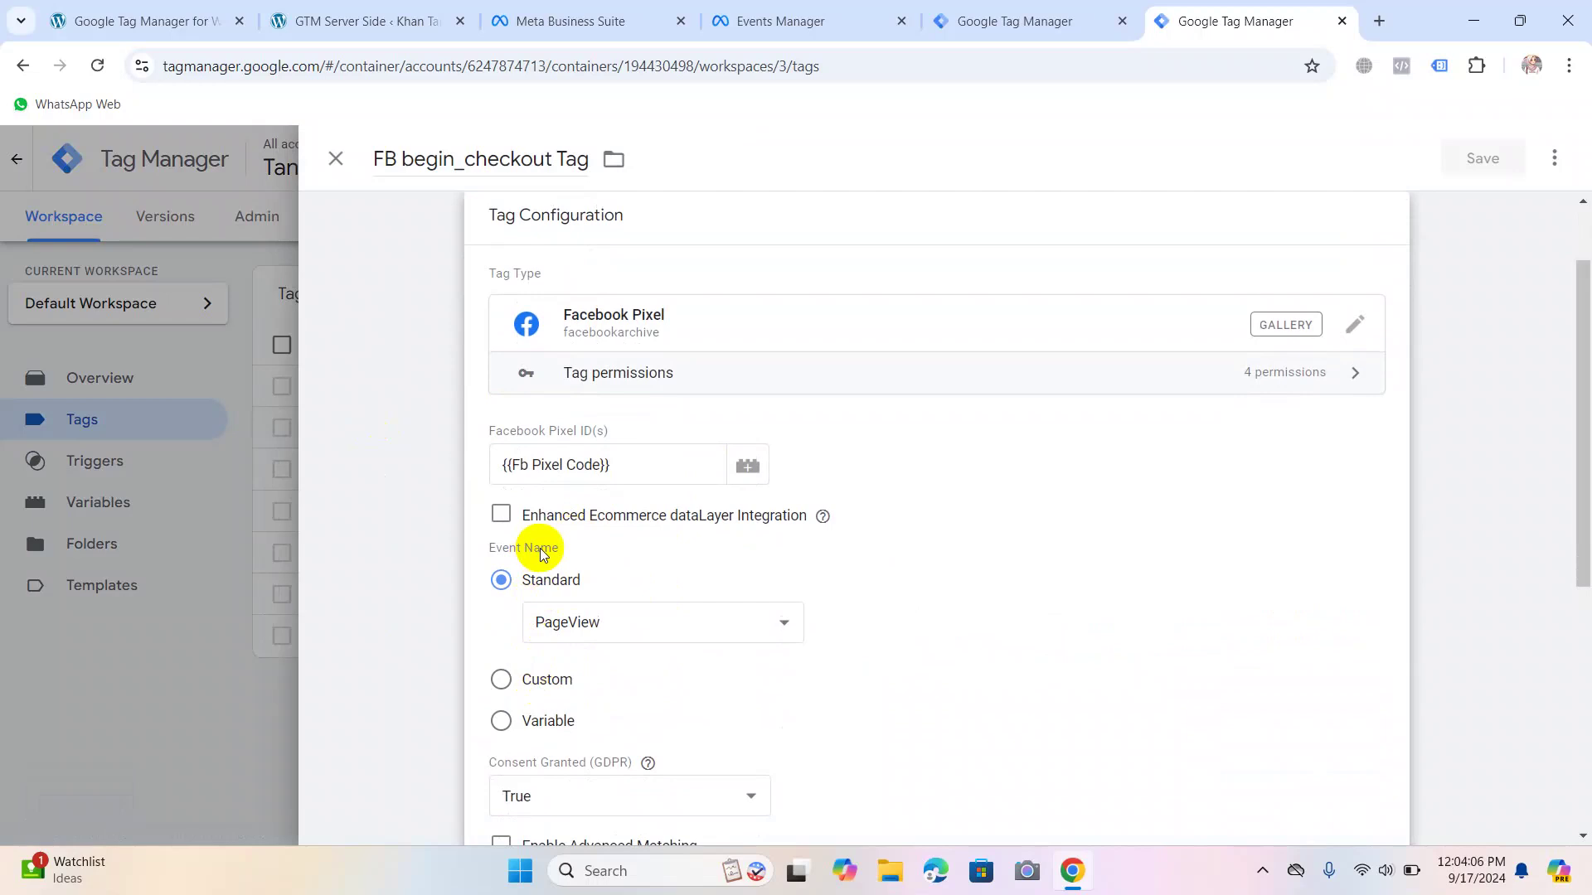
{"action": "left_click", "coordinate": [611, 628]}
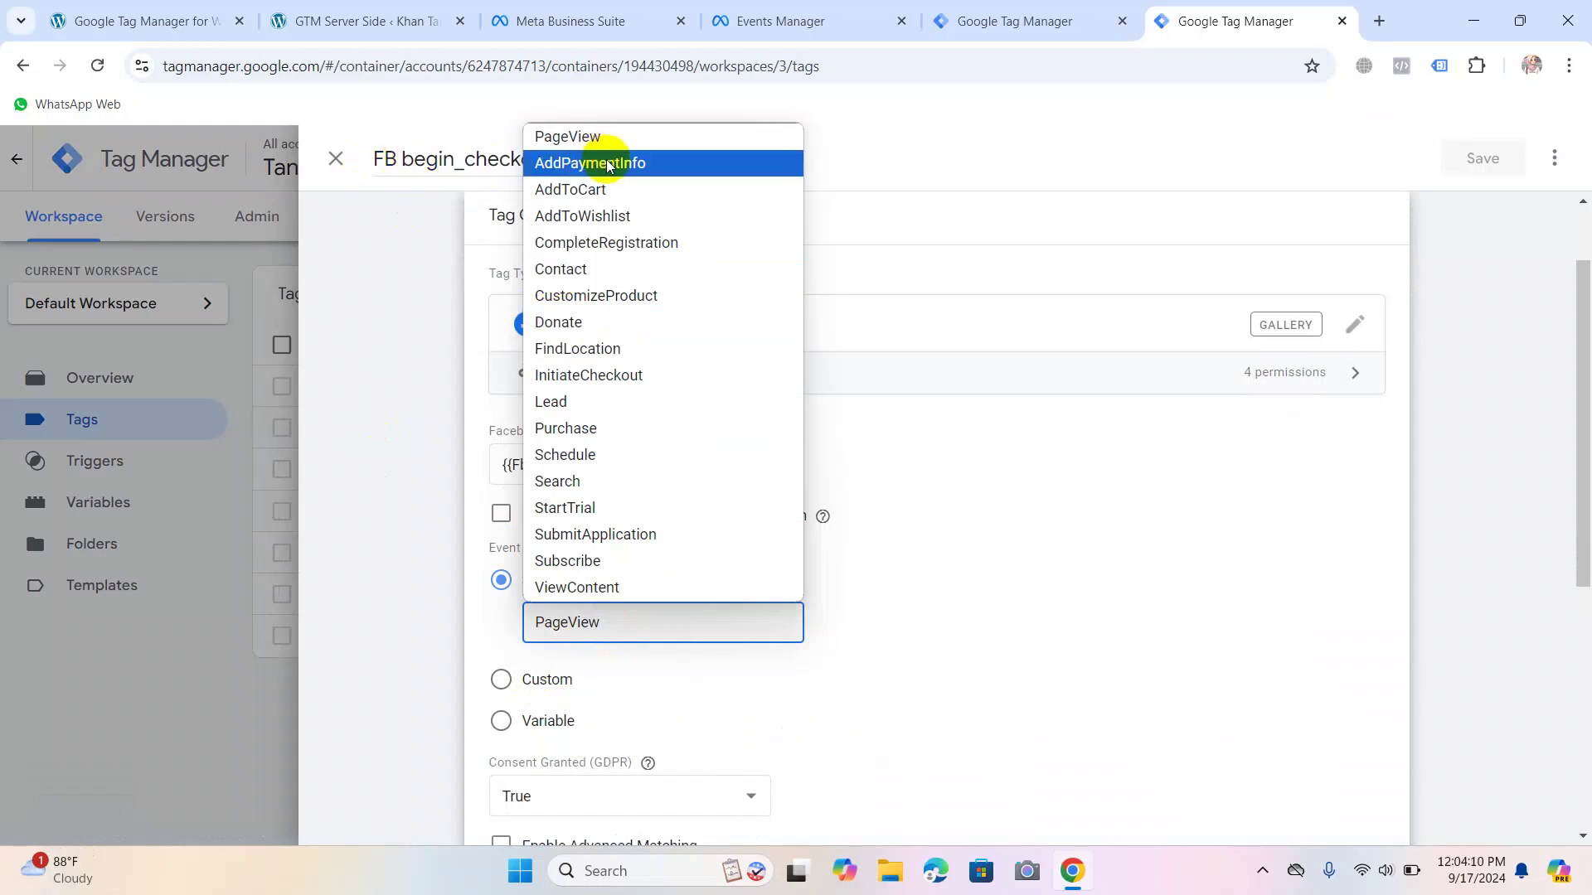
{"action": "left_click", "coordinate": [620, 377]}
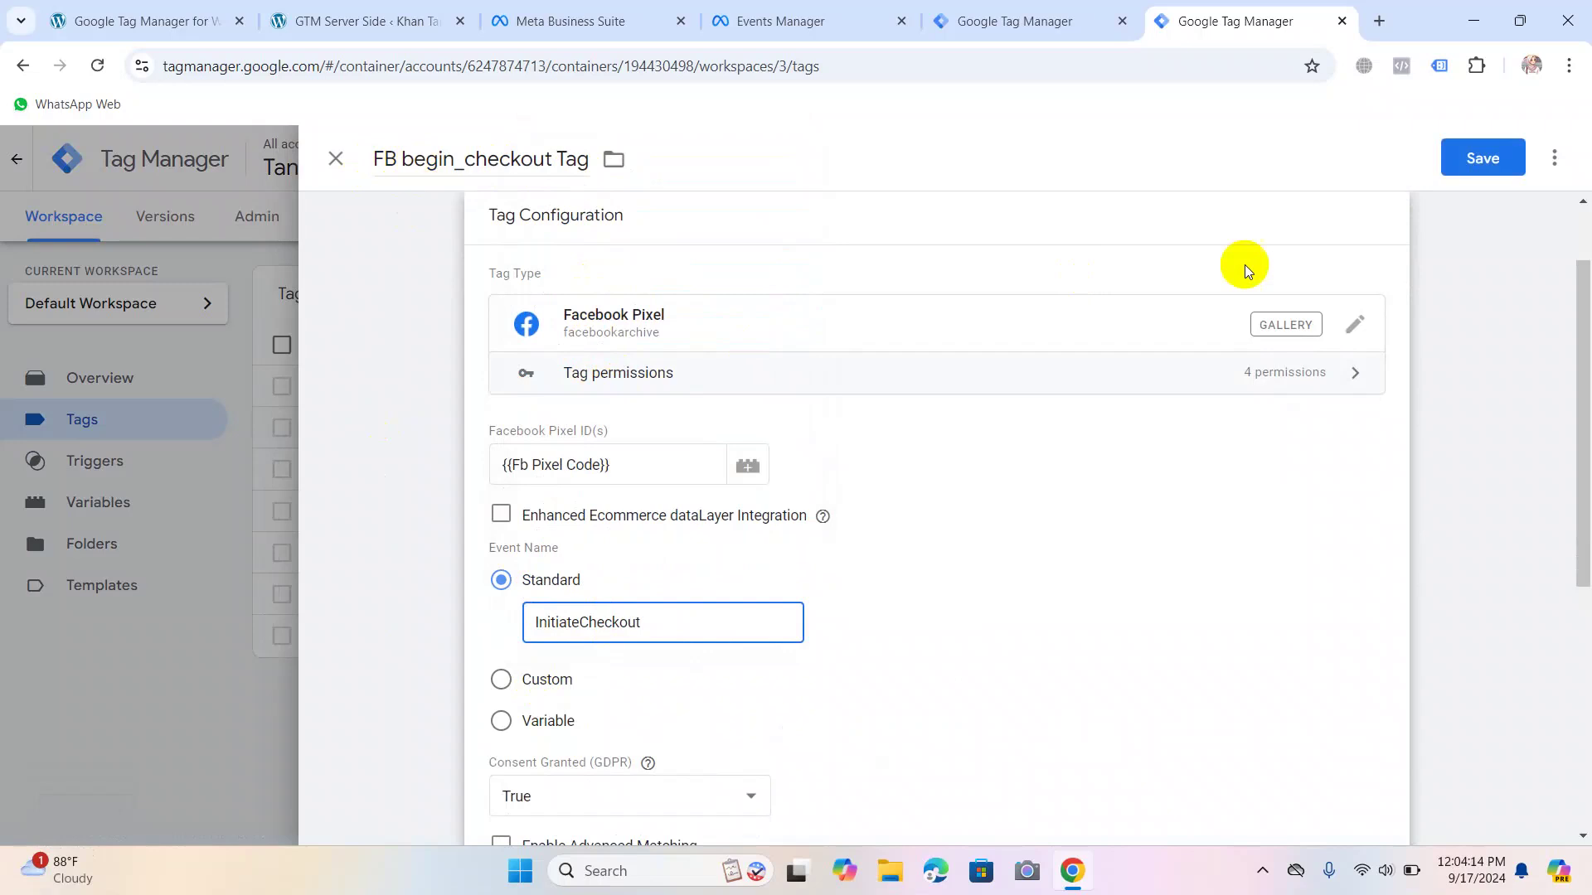
{"action": "left_click", "coordinate": [1471, 161]}
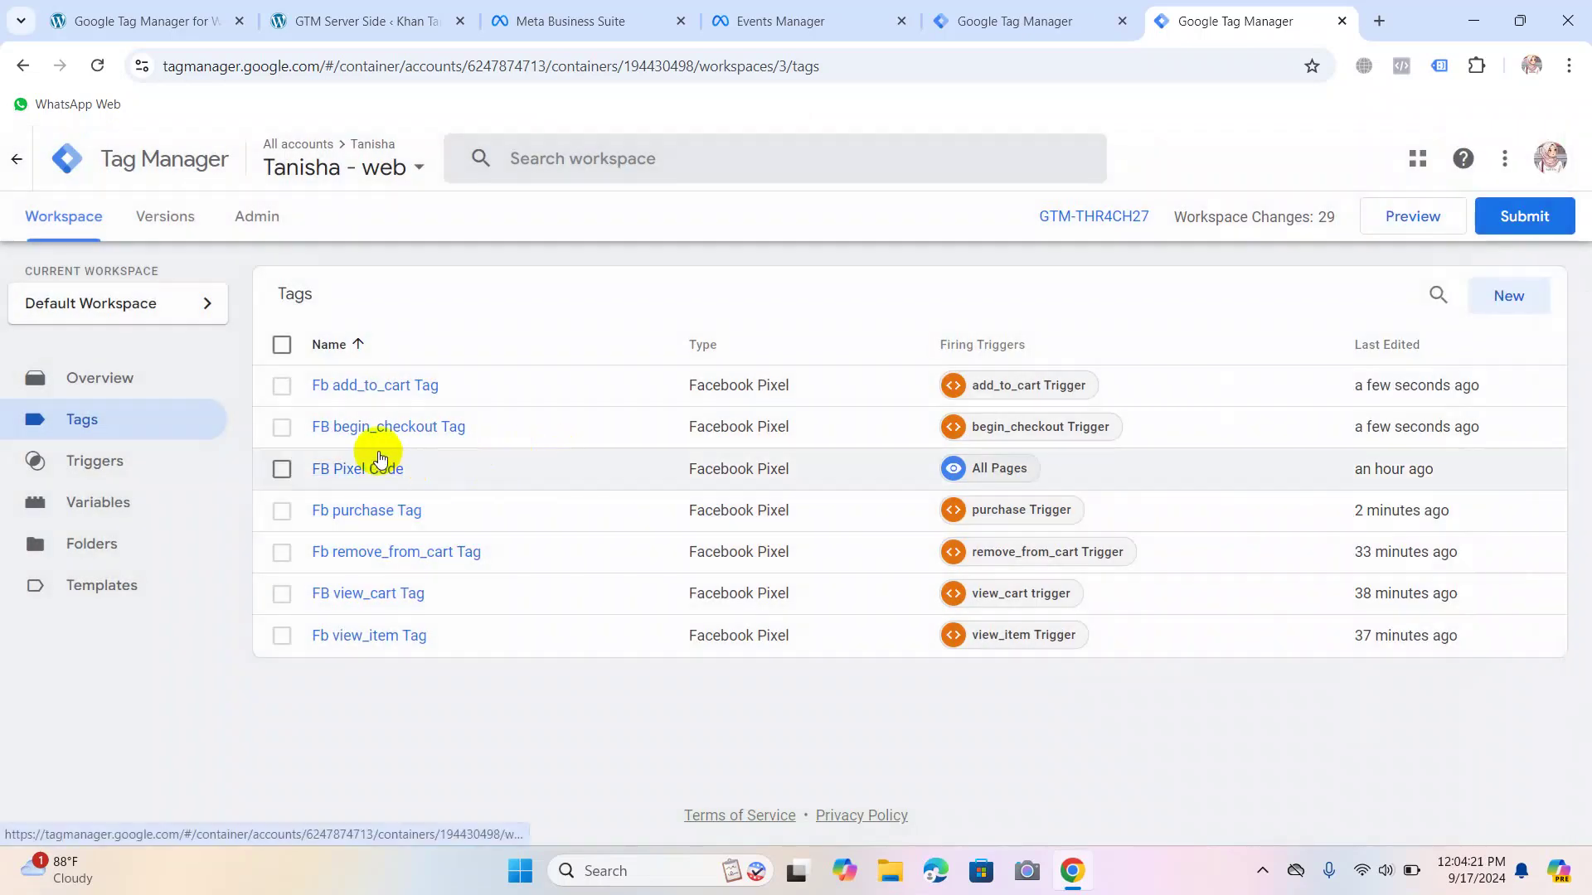
Open the Fb purchase Tag for editing and set its standard event name to Purchase.
{"action": "left_click", "coordinate": [375, 510]}
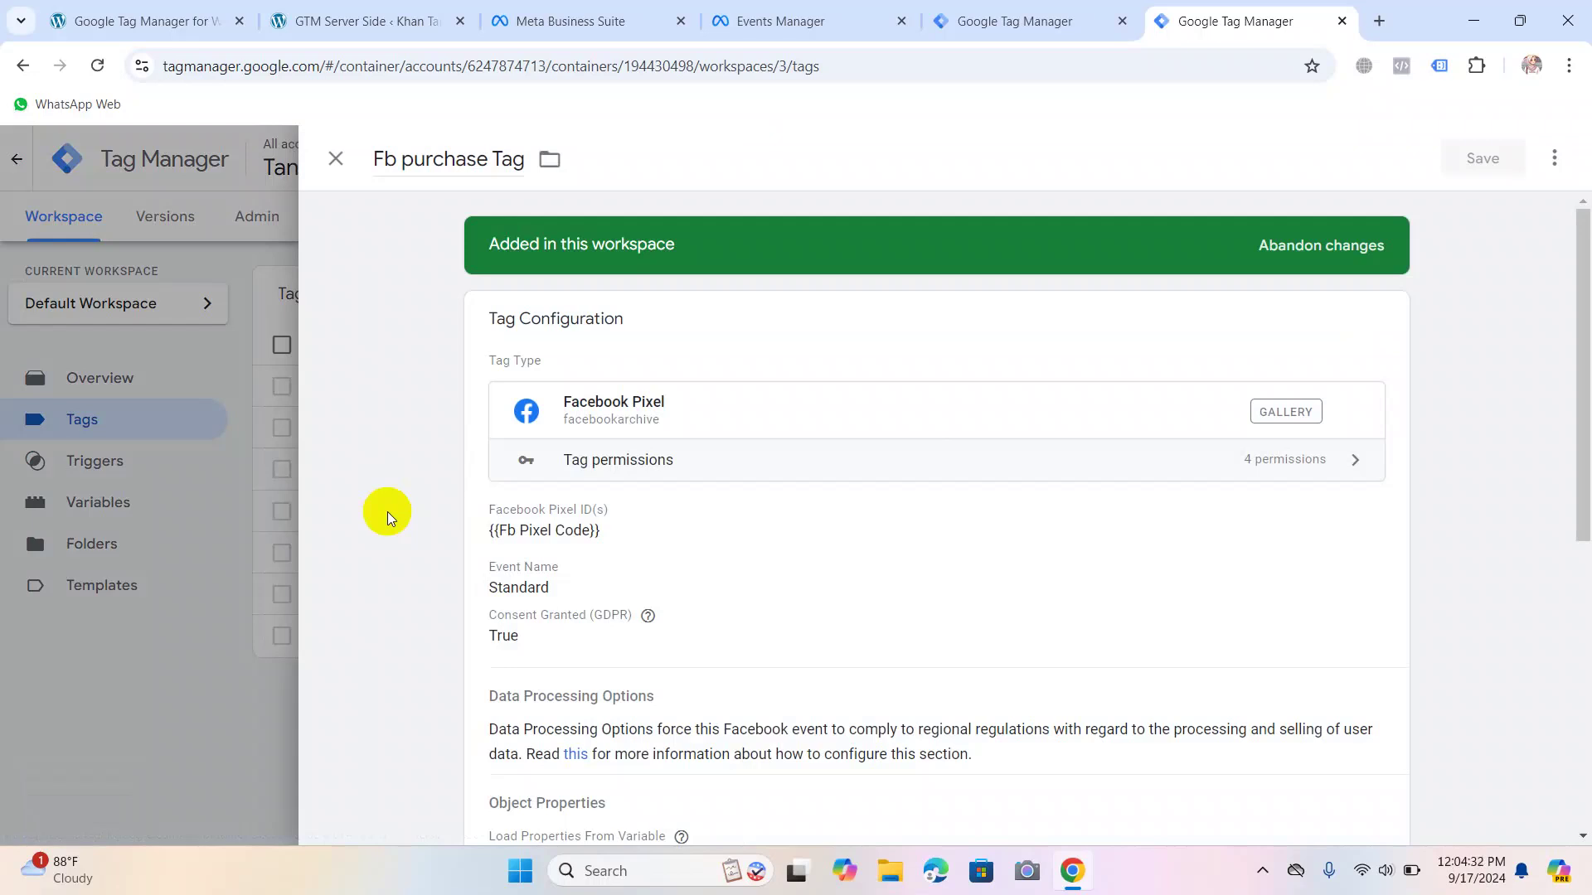
{"action": "left_click", "coordinate": [664, 547]}
{"action": "scroll", "coordinate": [646, 564], "scroll_direction": "down", "scroll_amount": 2}
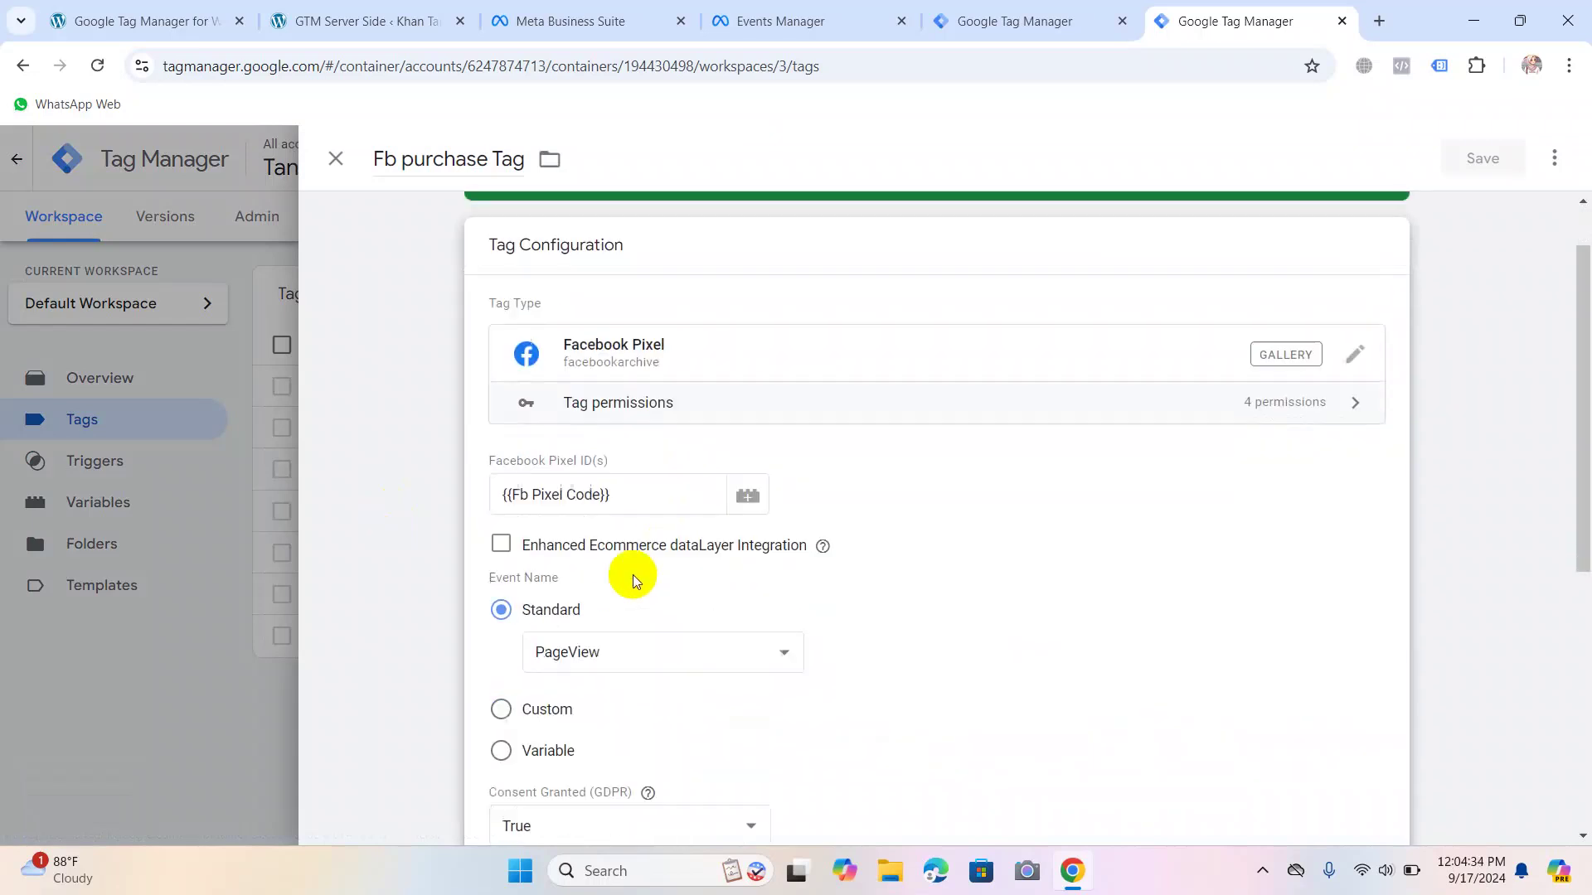
{"action": "left_click", "coordinate": [597, 528]}
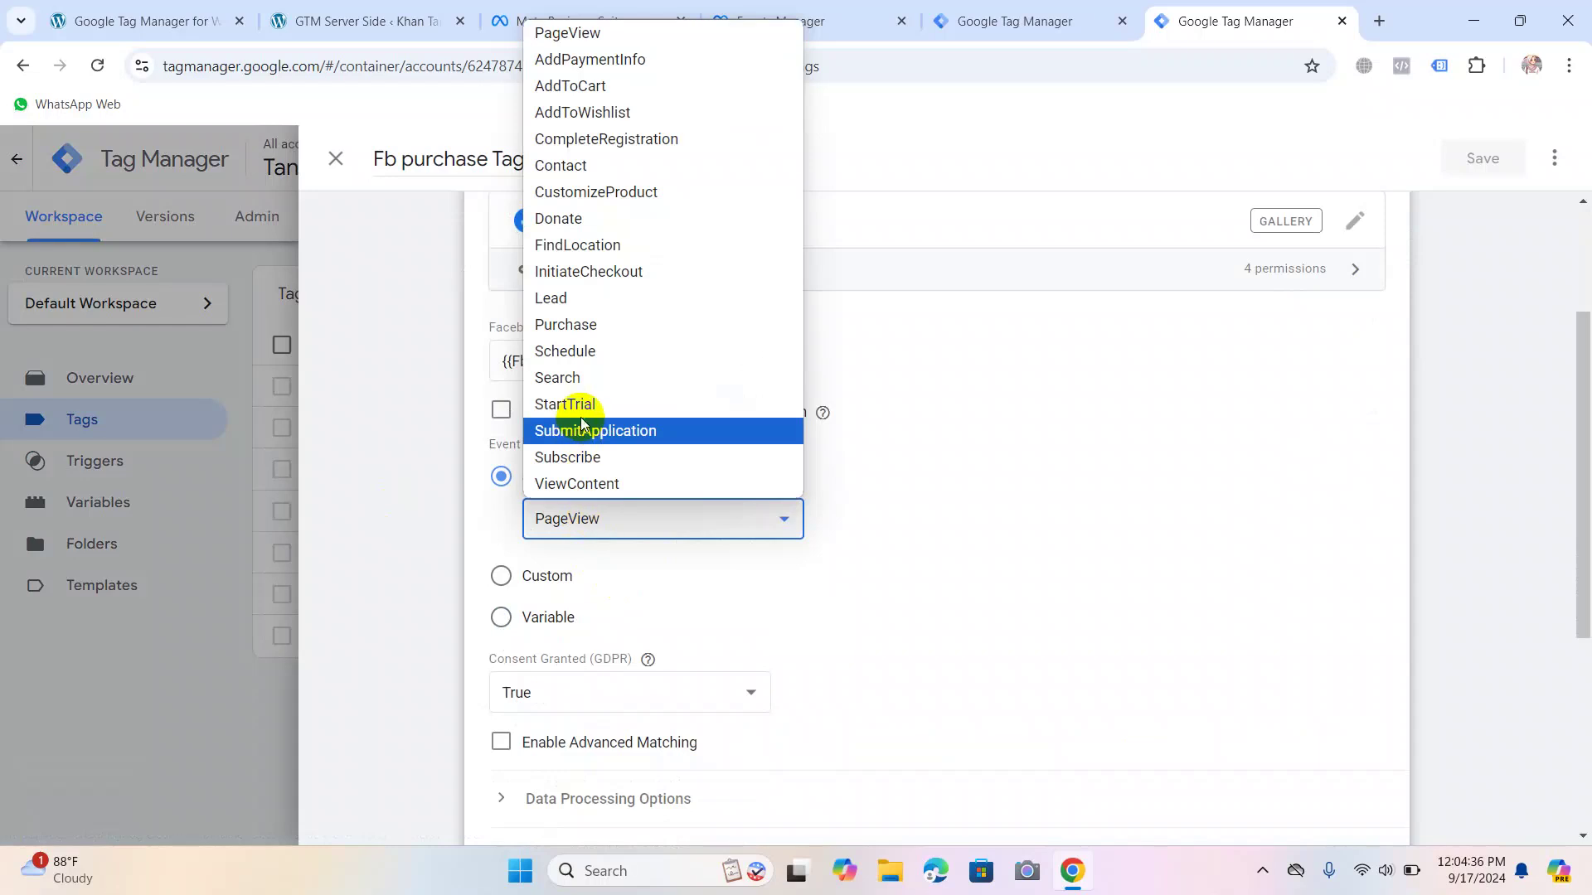
{"action": "left_click", "coordinate": [588, 328]}
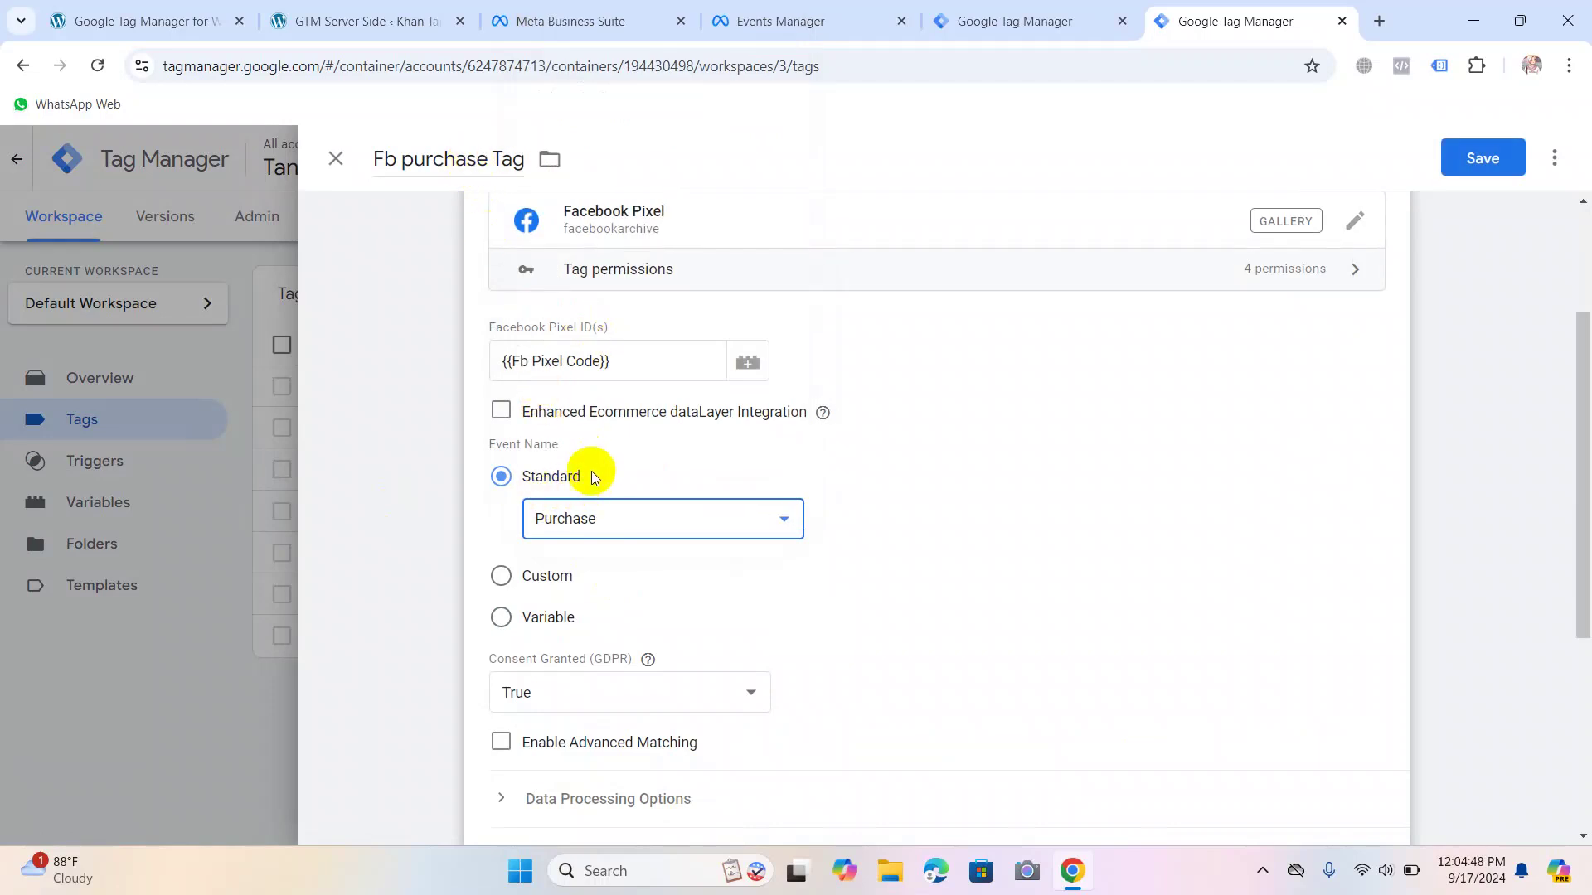
Check the purchase tag's object properties and Event ID setting, and save the tag.
{"action": "scroll", "coordinate": [630, 448], "scroll_direction": "down", "scroll_amount": 5}
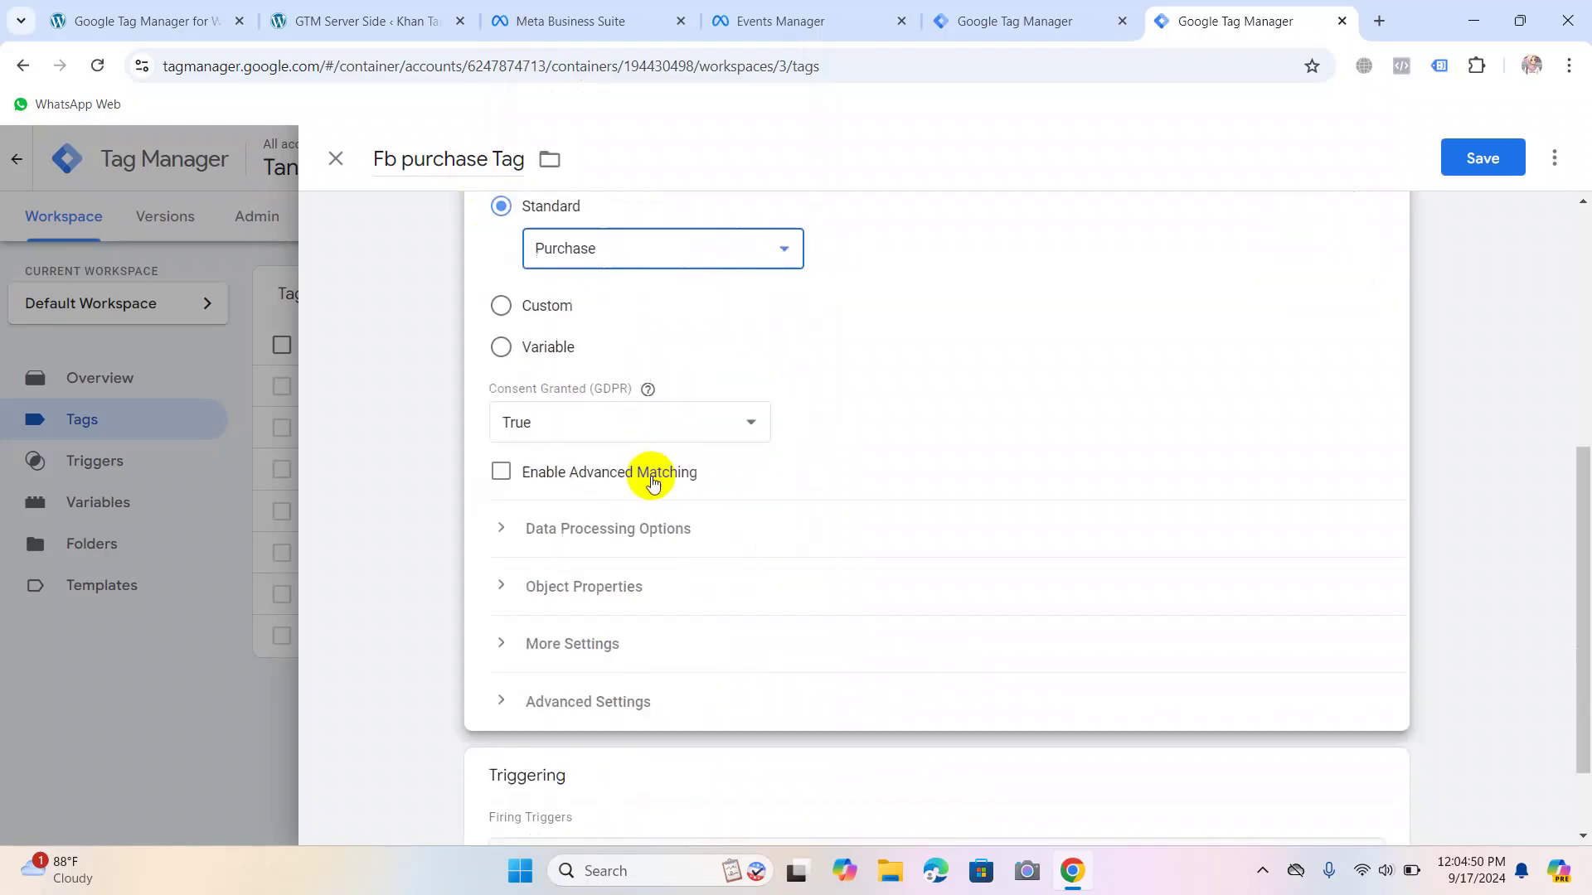
{"action": "left_click", "coordinate": [560, 476]}
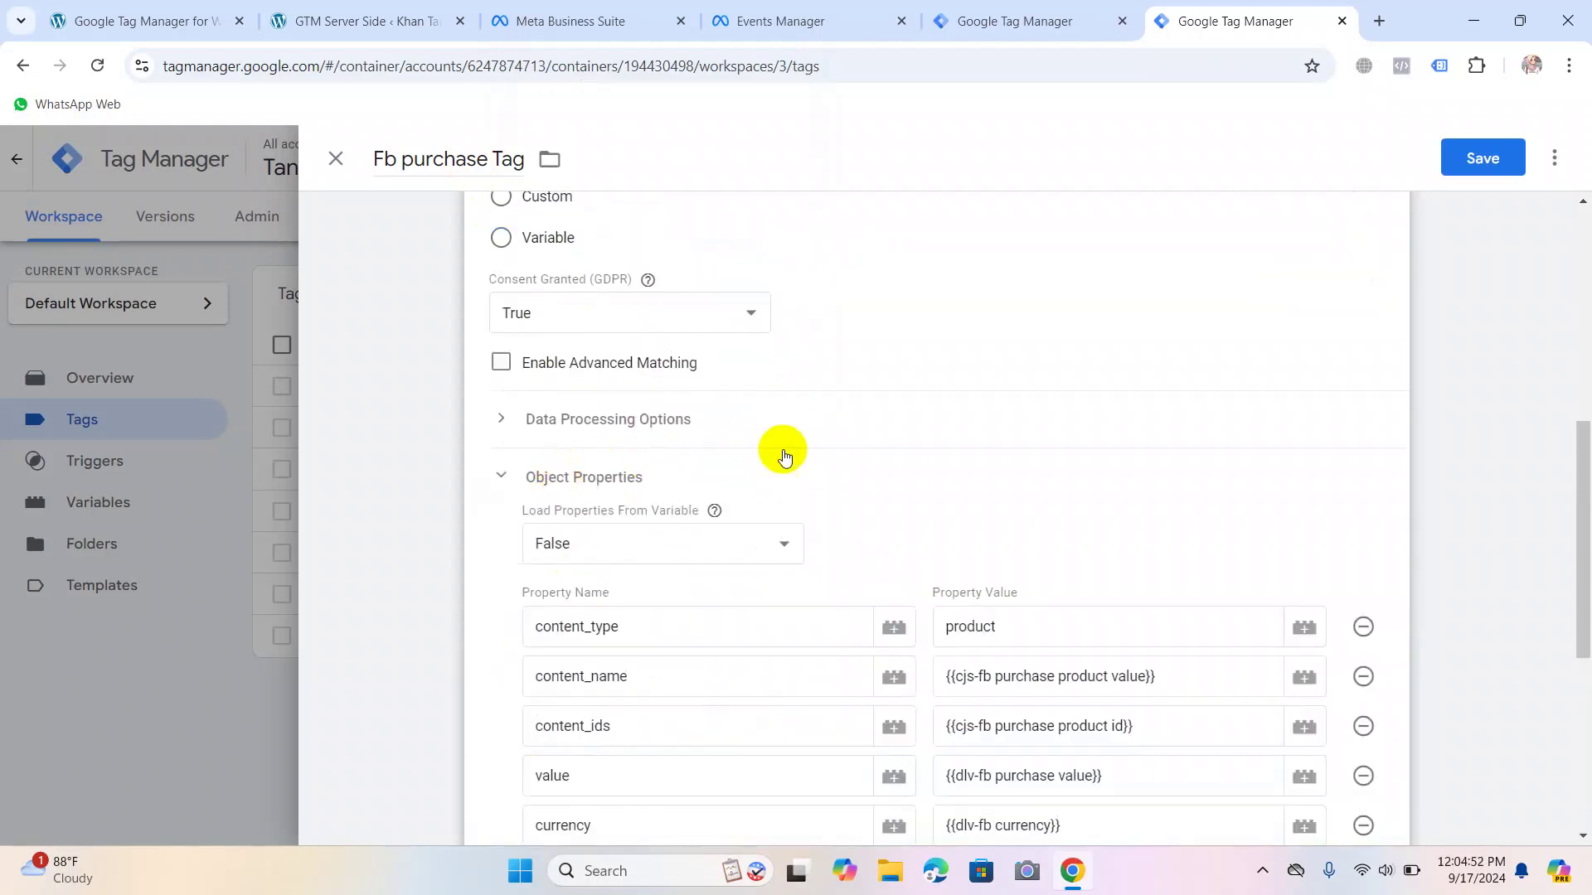
{"action": "scroll", "coordinate": [778, 451], "scroll_direction": "down", "scroll_amount": 4}
{"action": "left_click", "coordinate": [578, 706]}
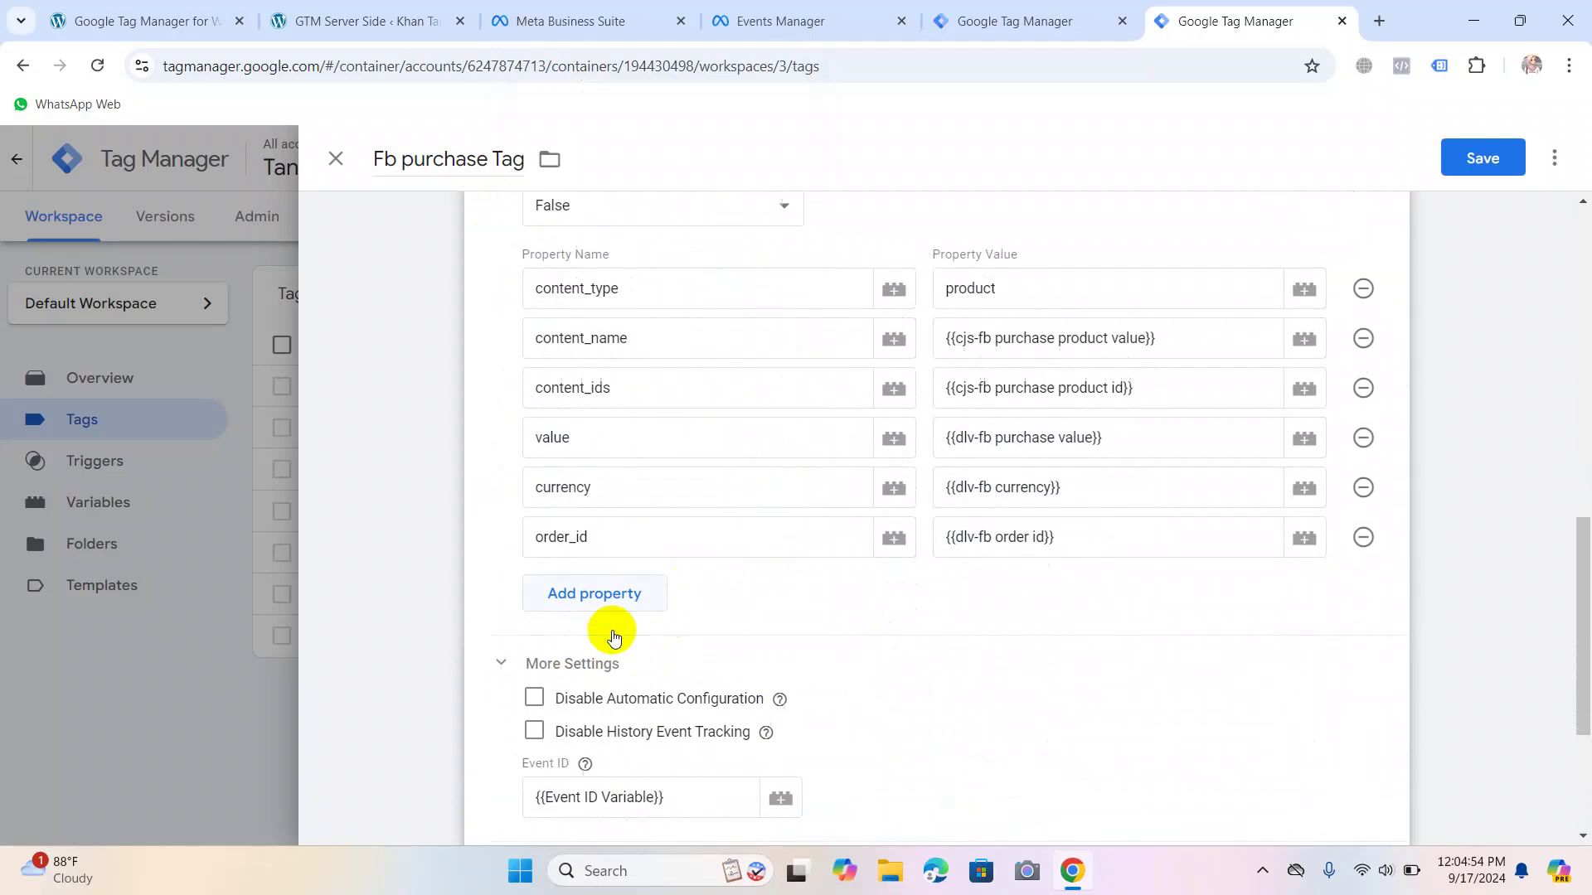
{"action": "scroll", "coordinate": [615, 597], "scroll_direction": "down", "scroll_amount": 3}
{"action": "left_click", "coordinate": [1484, 161]}
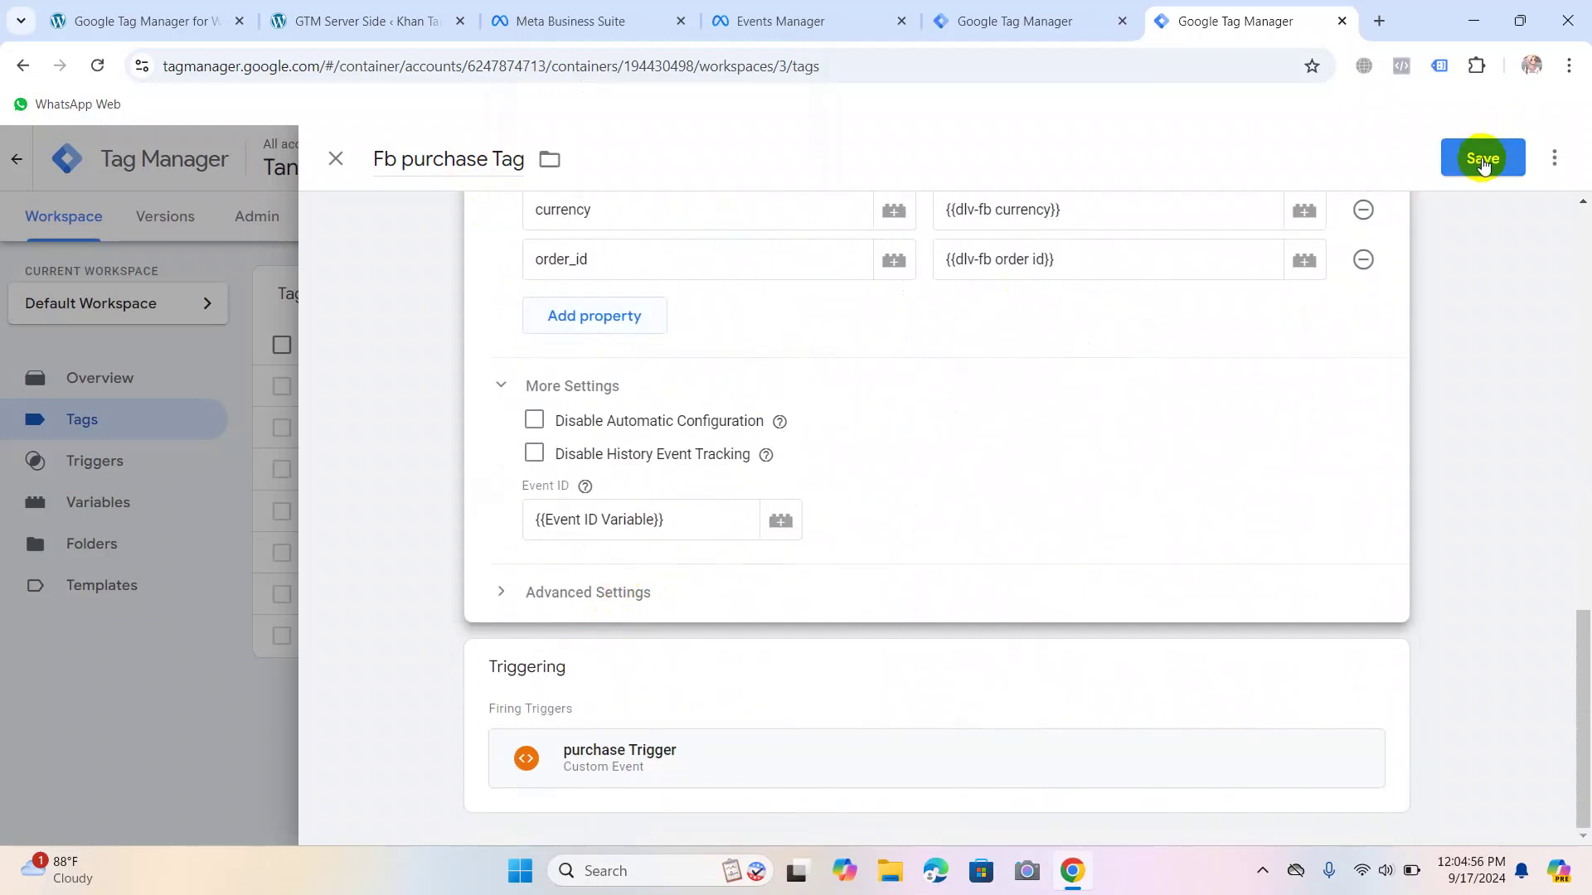
{"action": "scroll", "coordinate": [1249, 325], "scroll_direction": "up", "scroll_amount": 2}
{"action": "left_click", "coordinate": [1455, 164]}
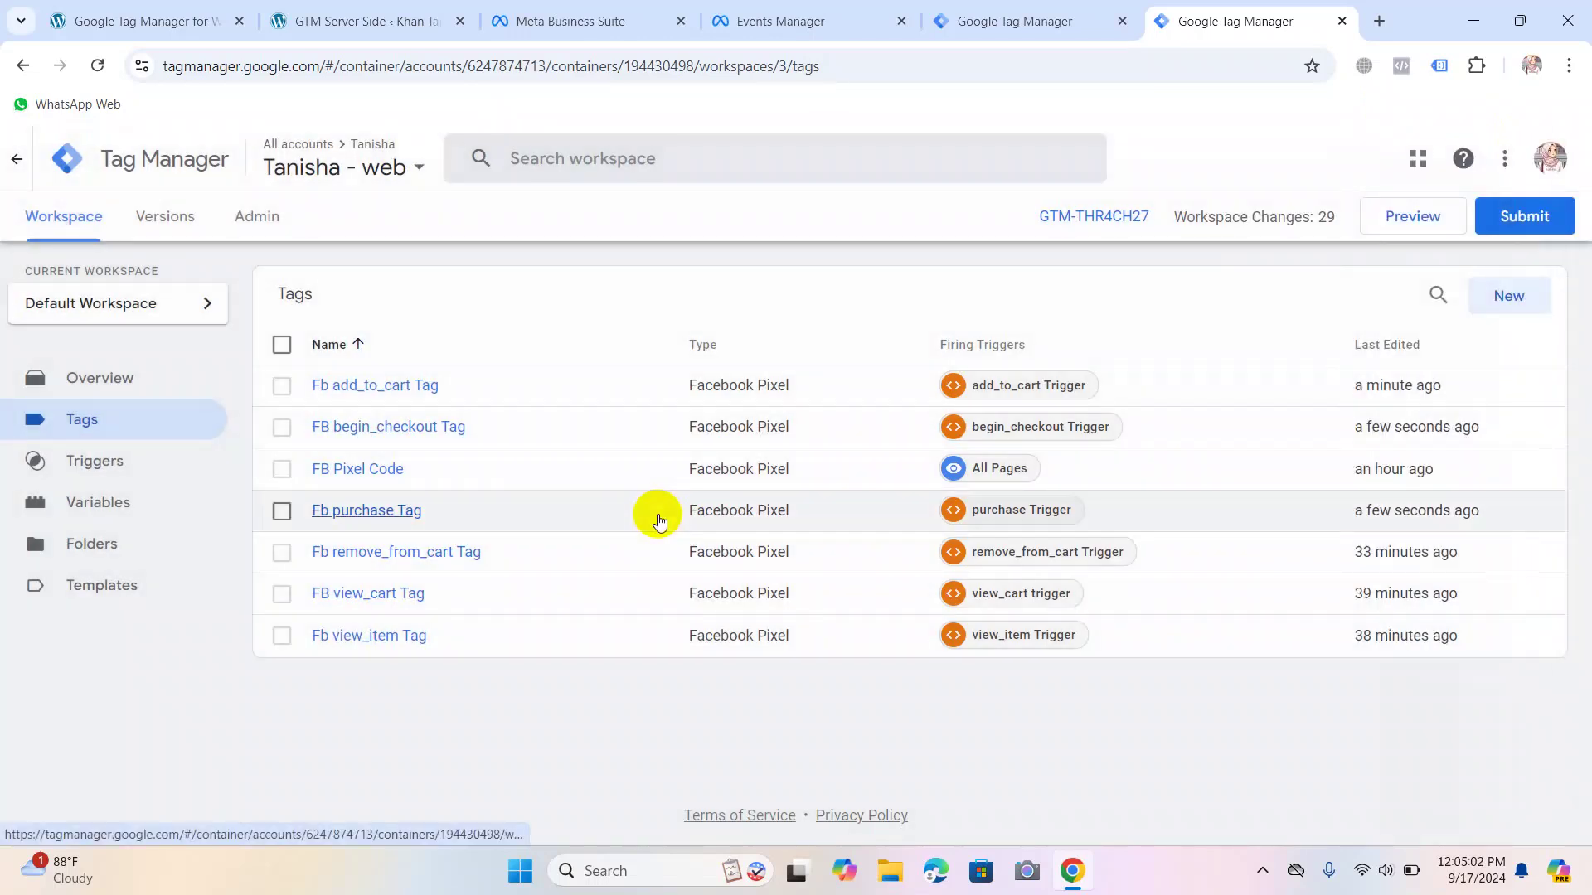
Edit the Fb remove_from_cart Tag to use the custom event name remove_from_cart, copied from the tag's title.
{"action": "left_click", "coordinate": [385, 552]}
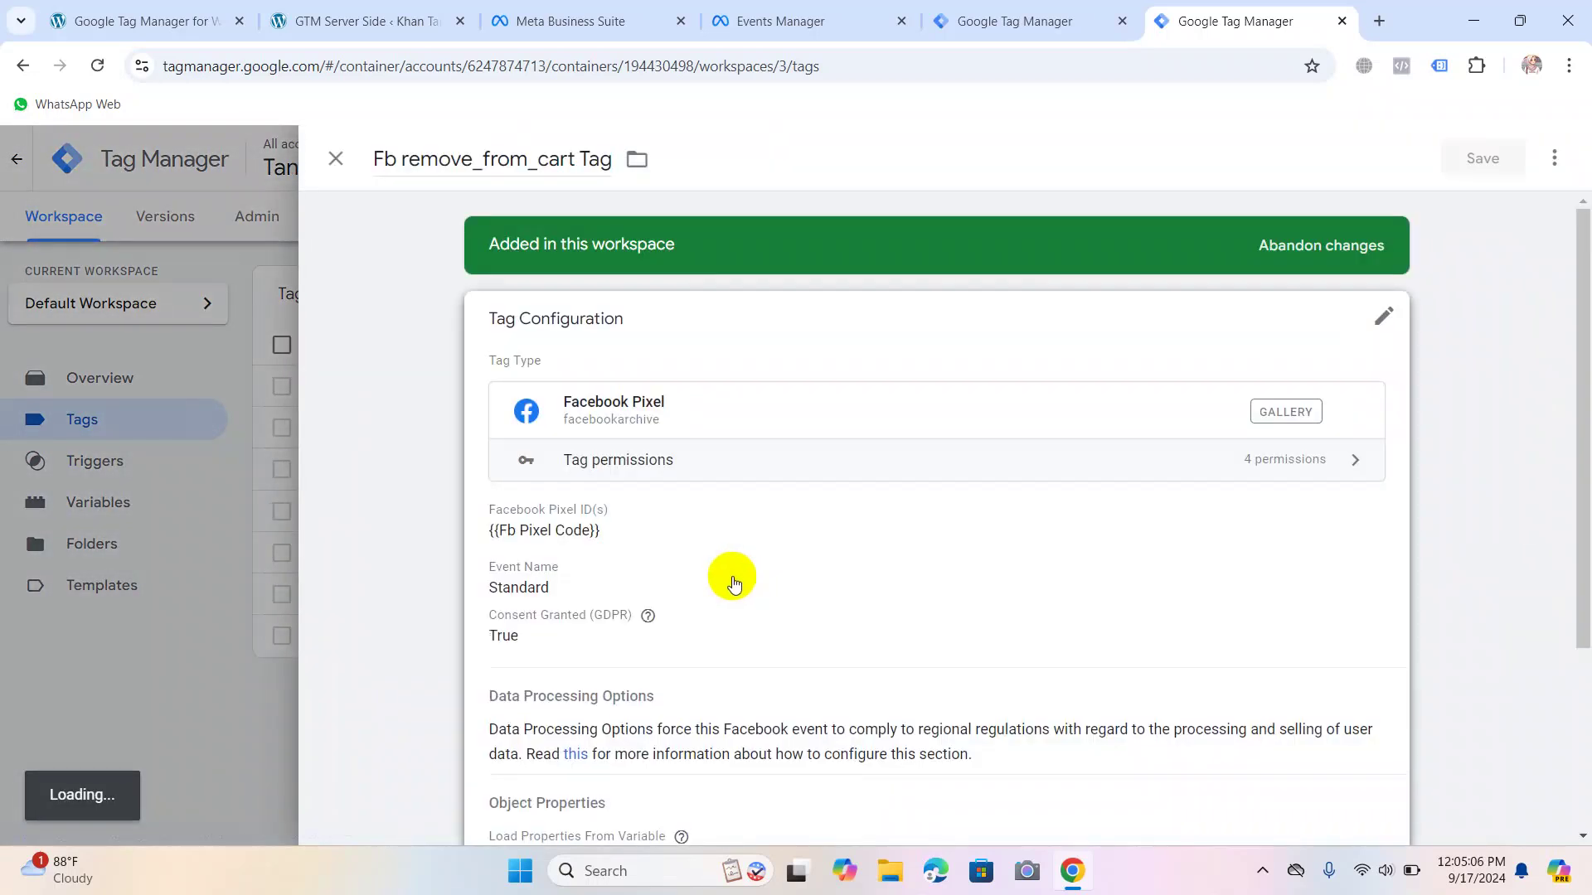
{"action": "left_click", "coordinate": [607, 568]}
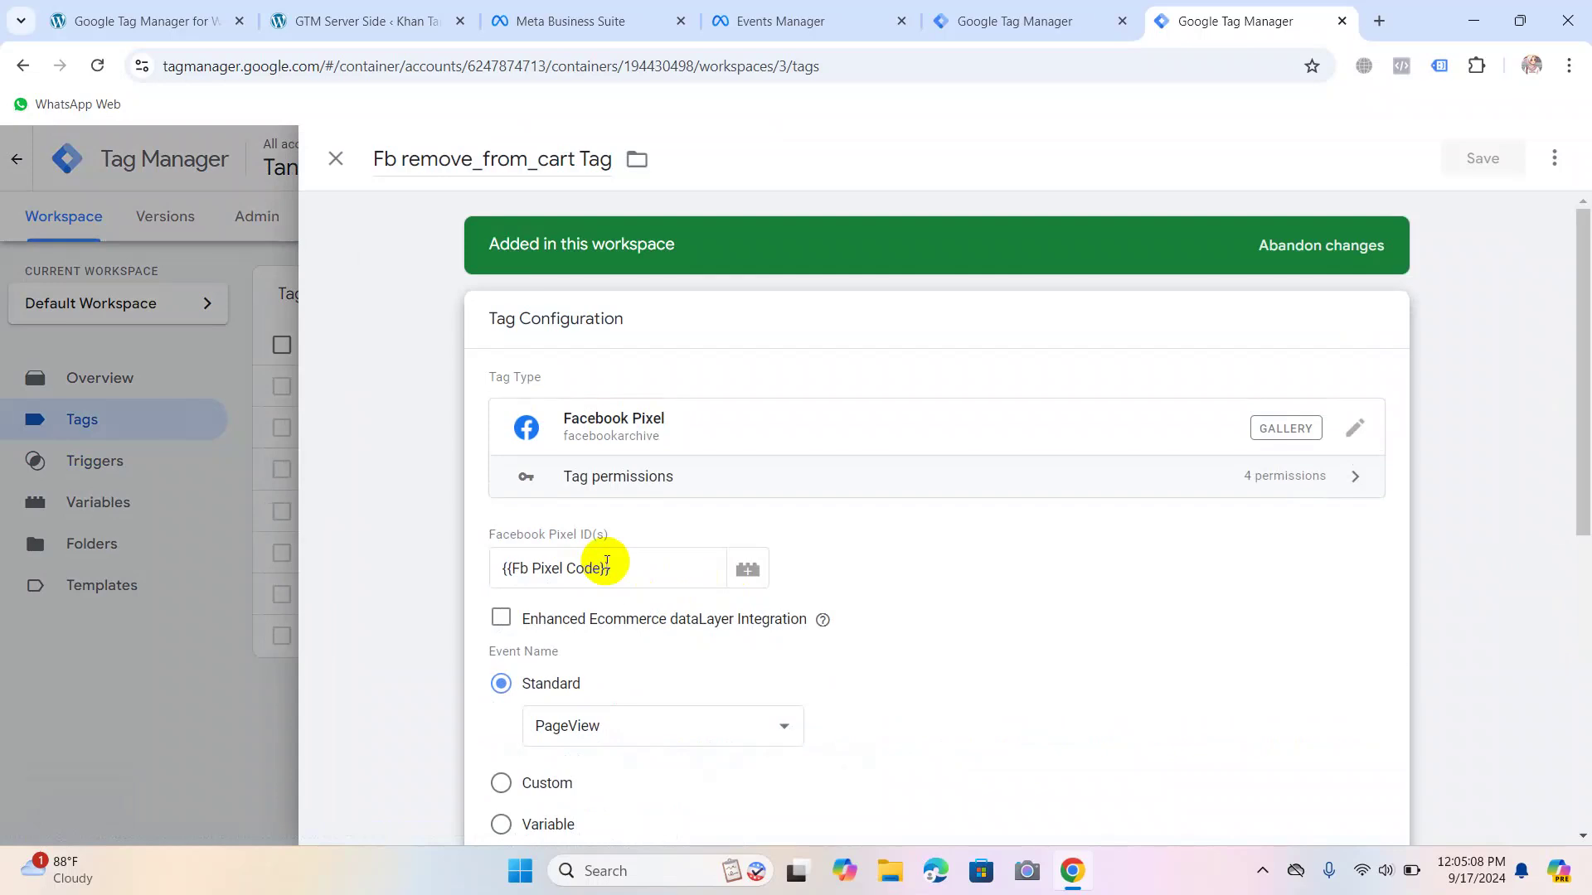
{"action": "scroll", "coordinate": [606, 562], "scroll_direction": "down", "scroll_amount": 2}
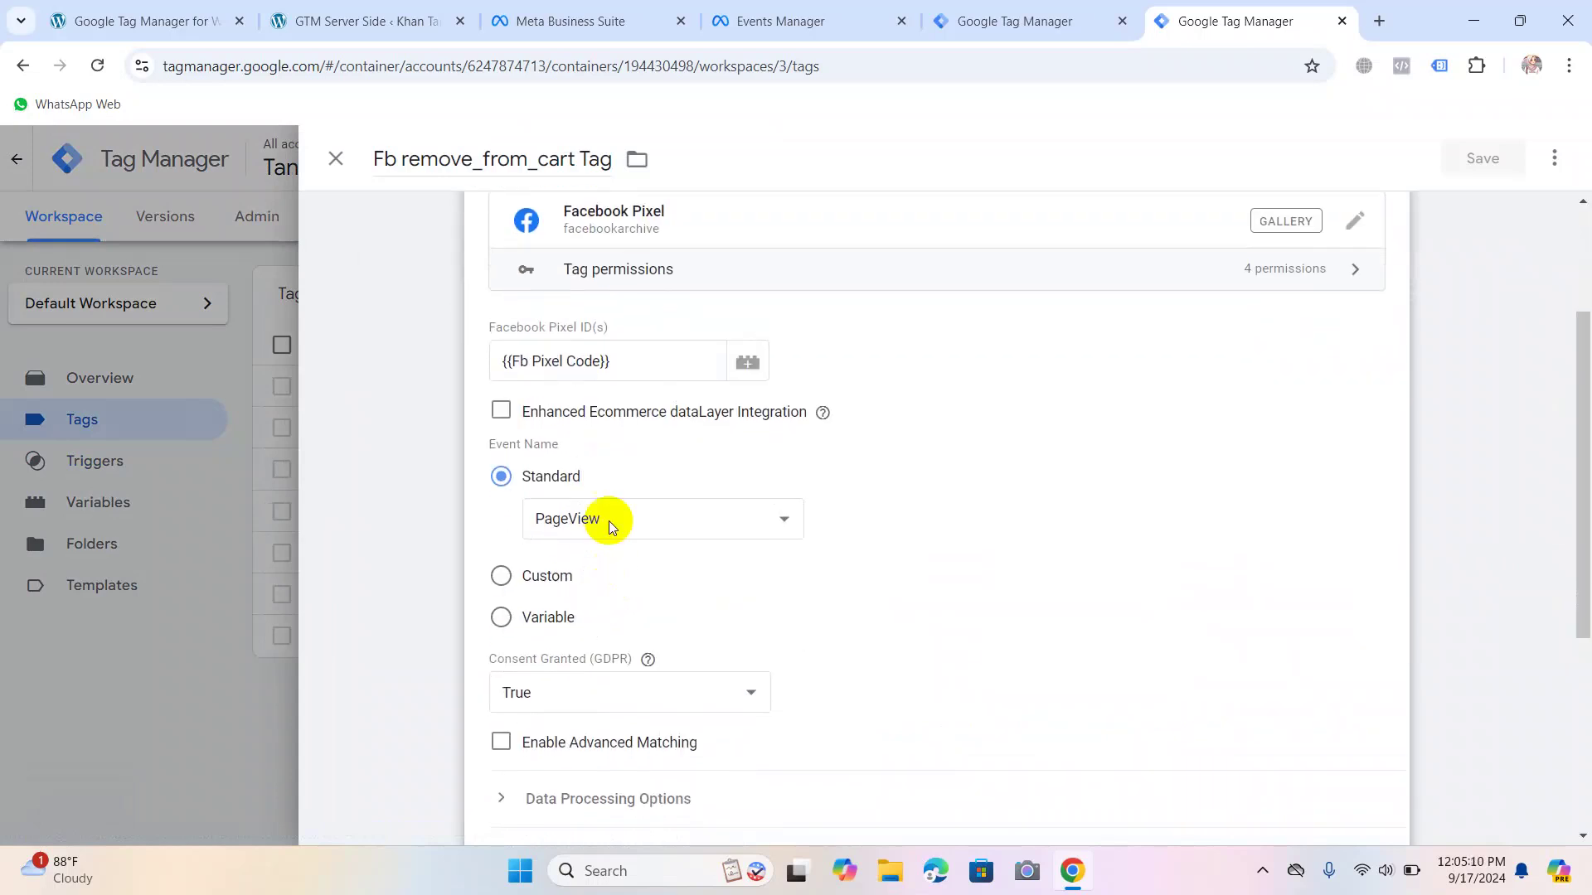
{"action": "left_click", "coordinate": [611, 519]}
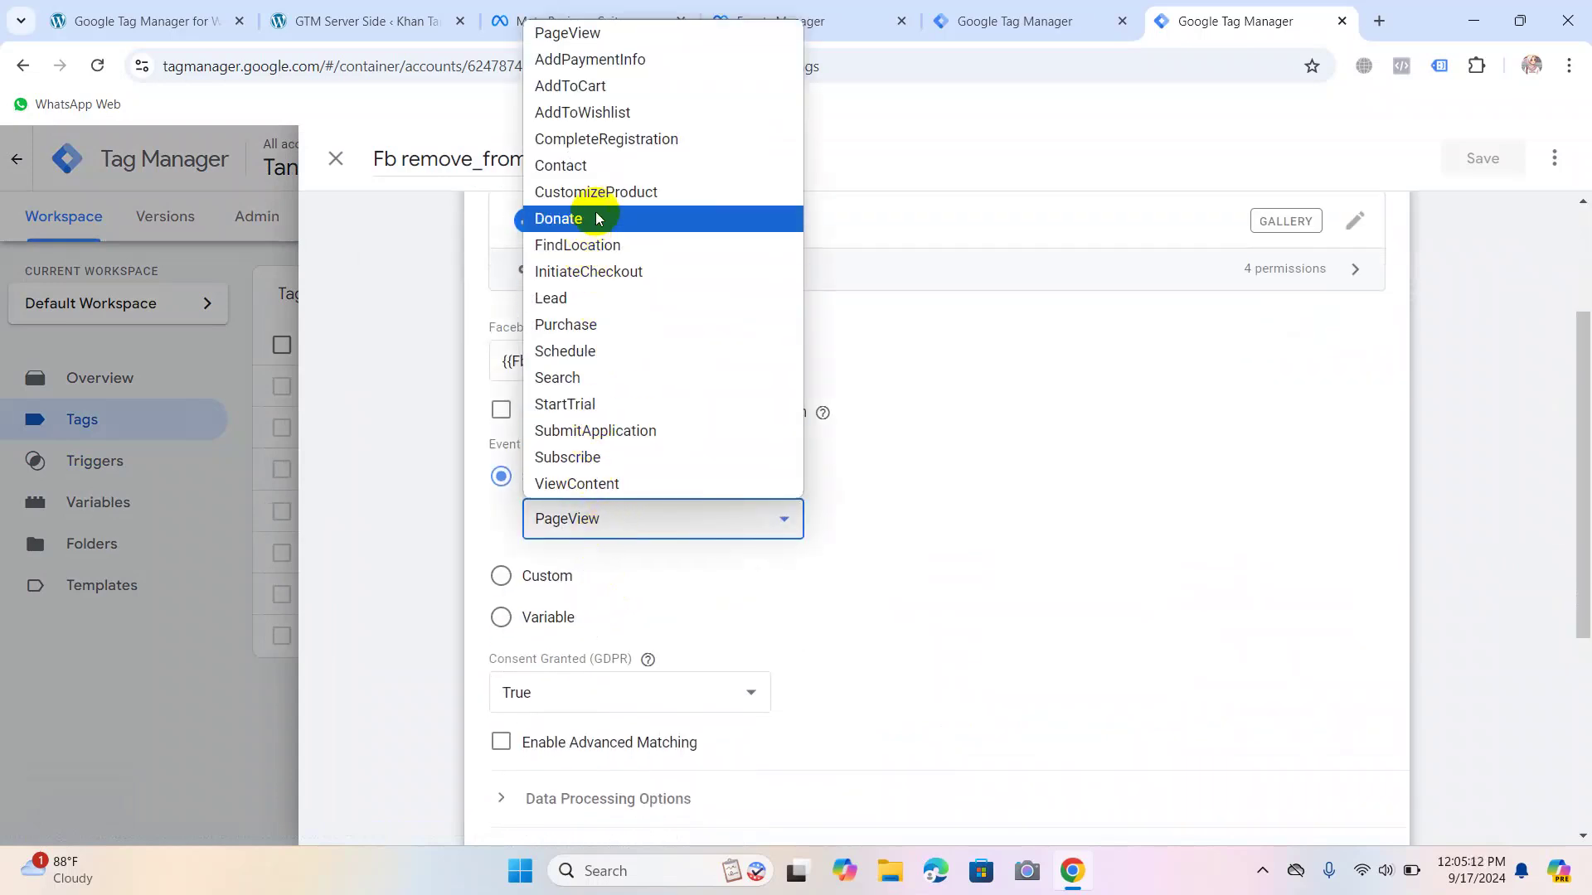
{"action": "left_click", "coordinate": [533, 576]}
{"action": "left_click", "coordinate": [533, 575]}
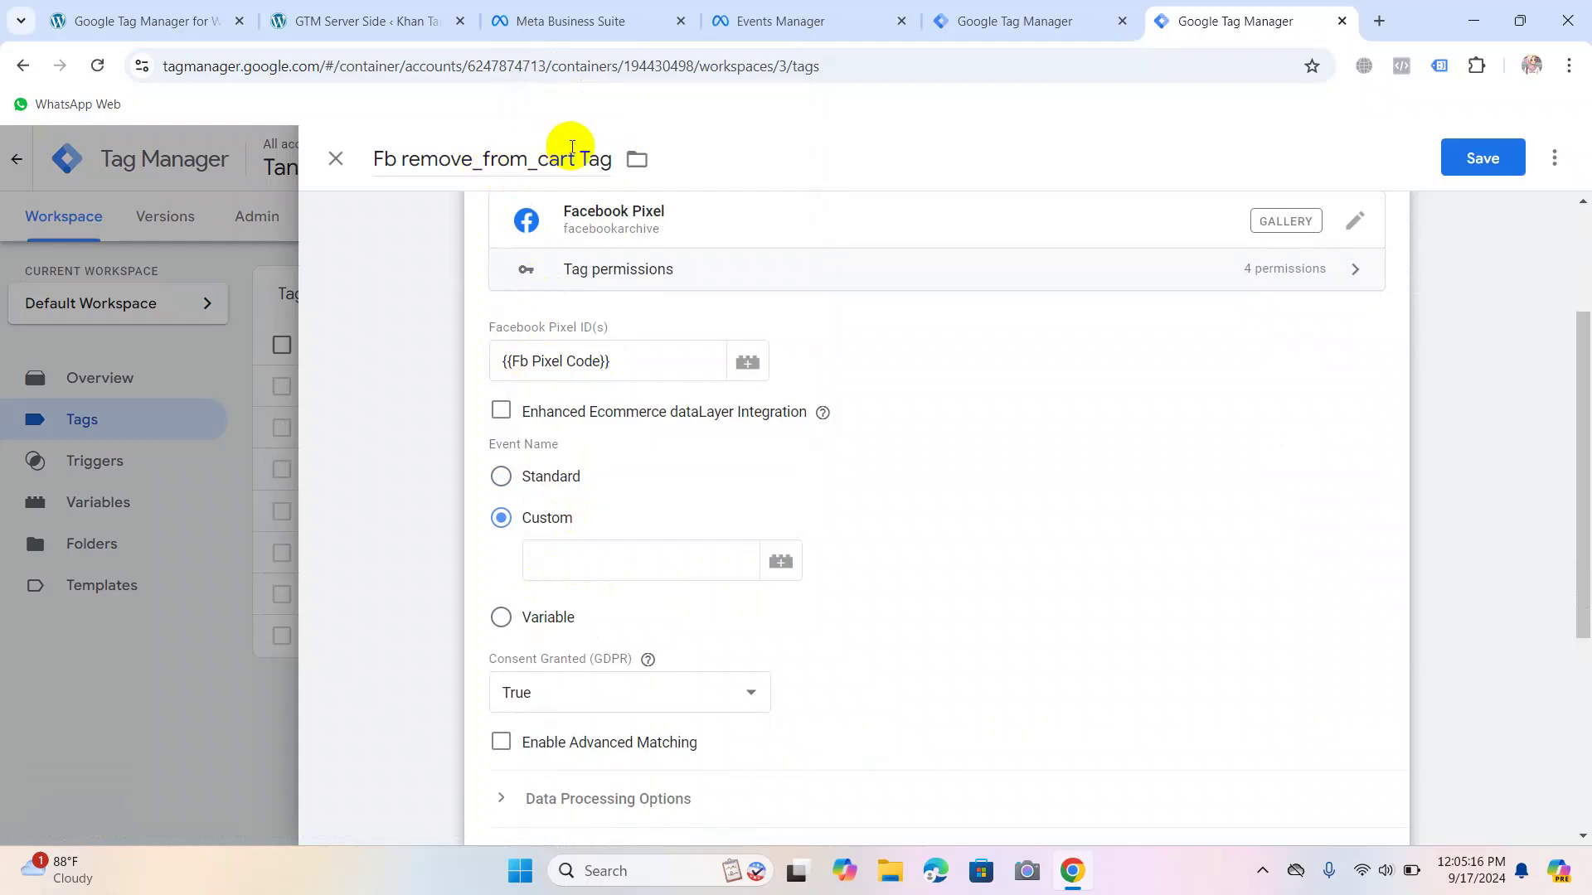
{"action": "left_click_drag", "start_coordinate": [575, 158], "coordinate": [401, 162]}
{"action": "key", "text": "ctrl+c"}
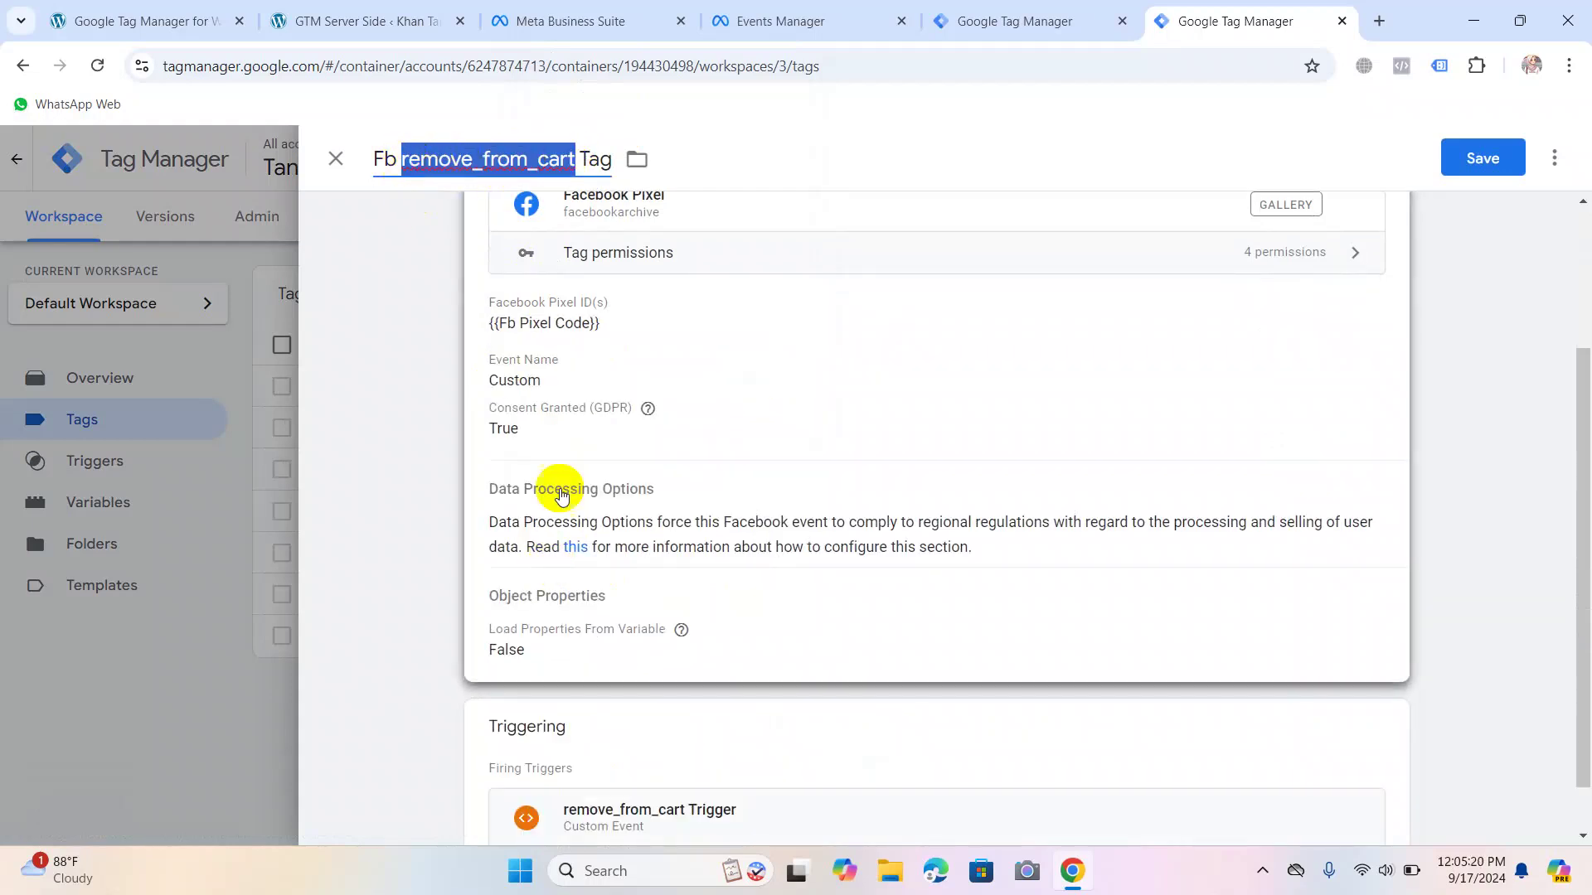
{"action": "left_click", "coordinate": [545, 398]}
{"action": "left_click", "coordinate": [564, 570]}
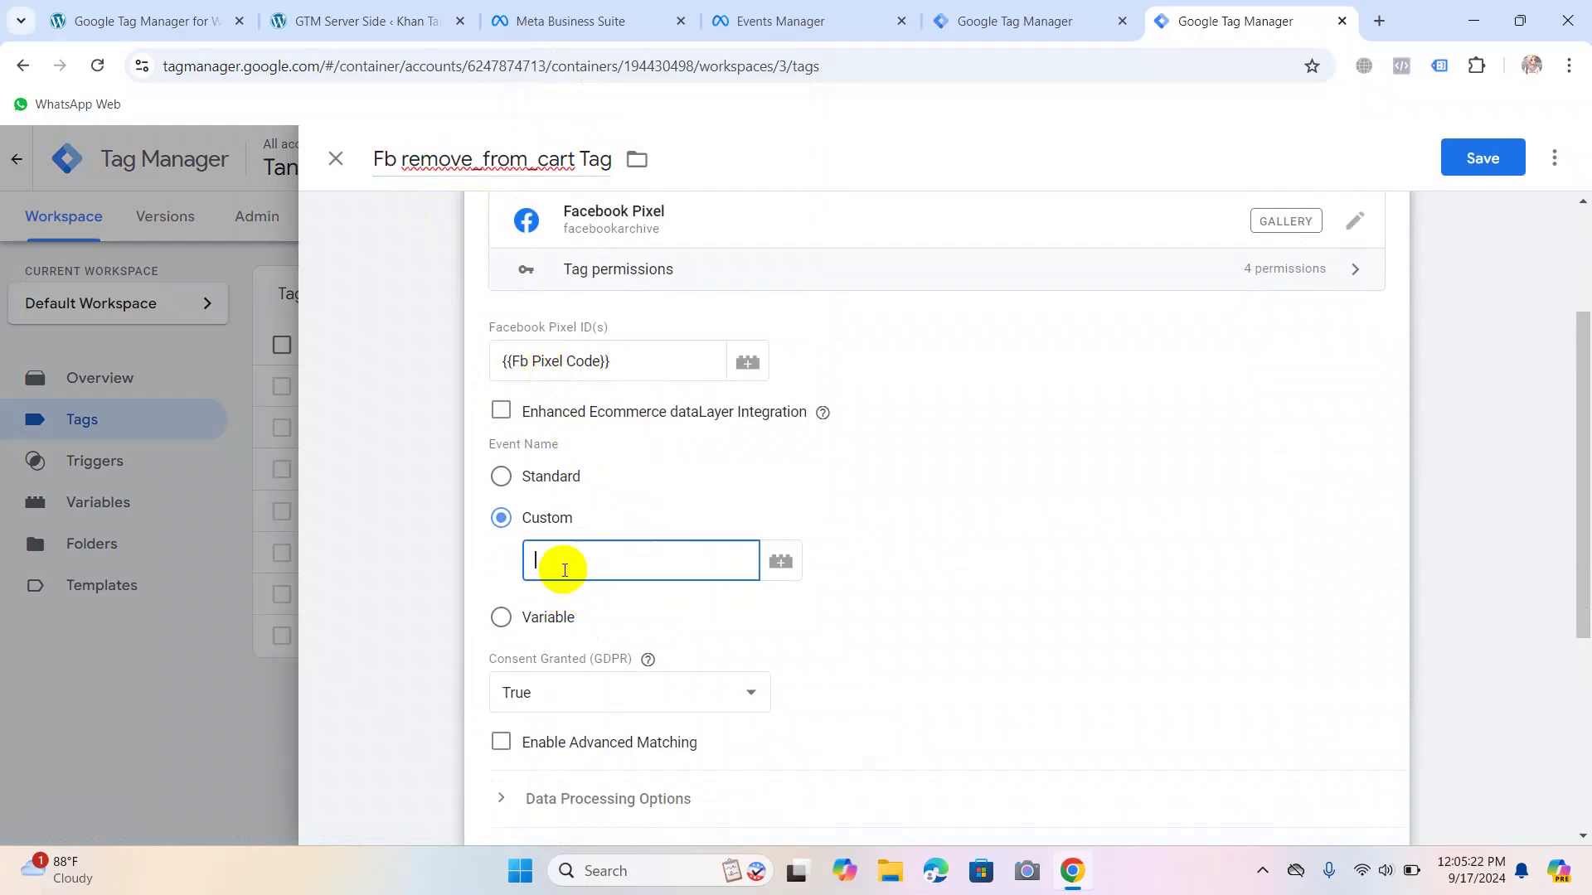
{"action": "key", "text": "ctrl+v"}
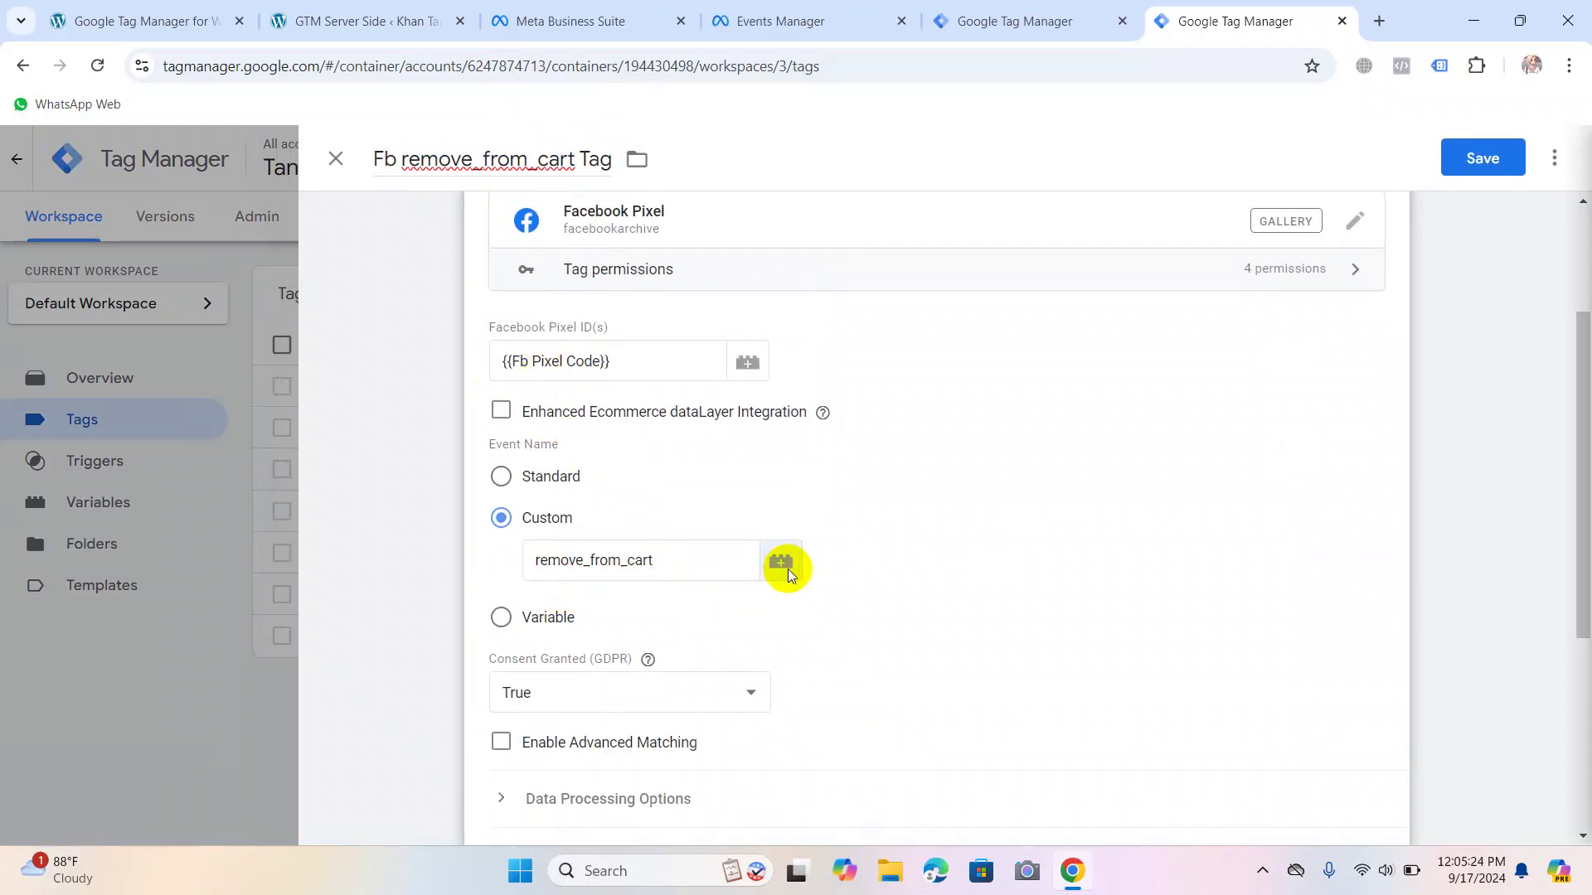
{"action": "left_click", "coordinate": [782, 563]}
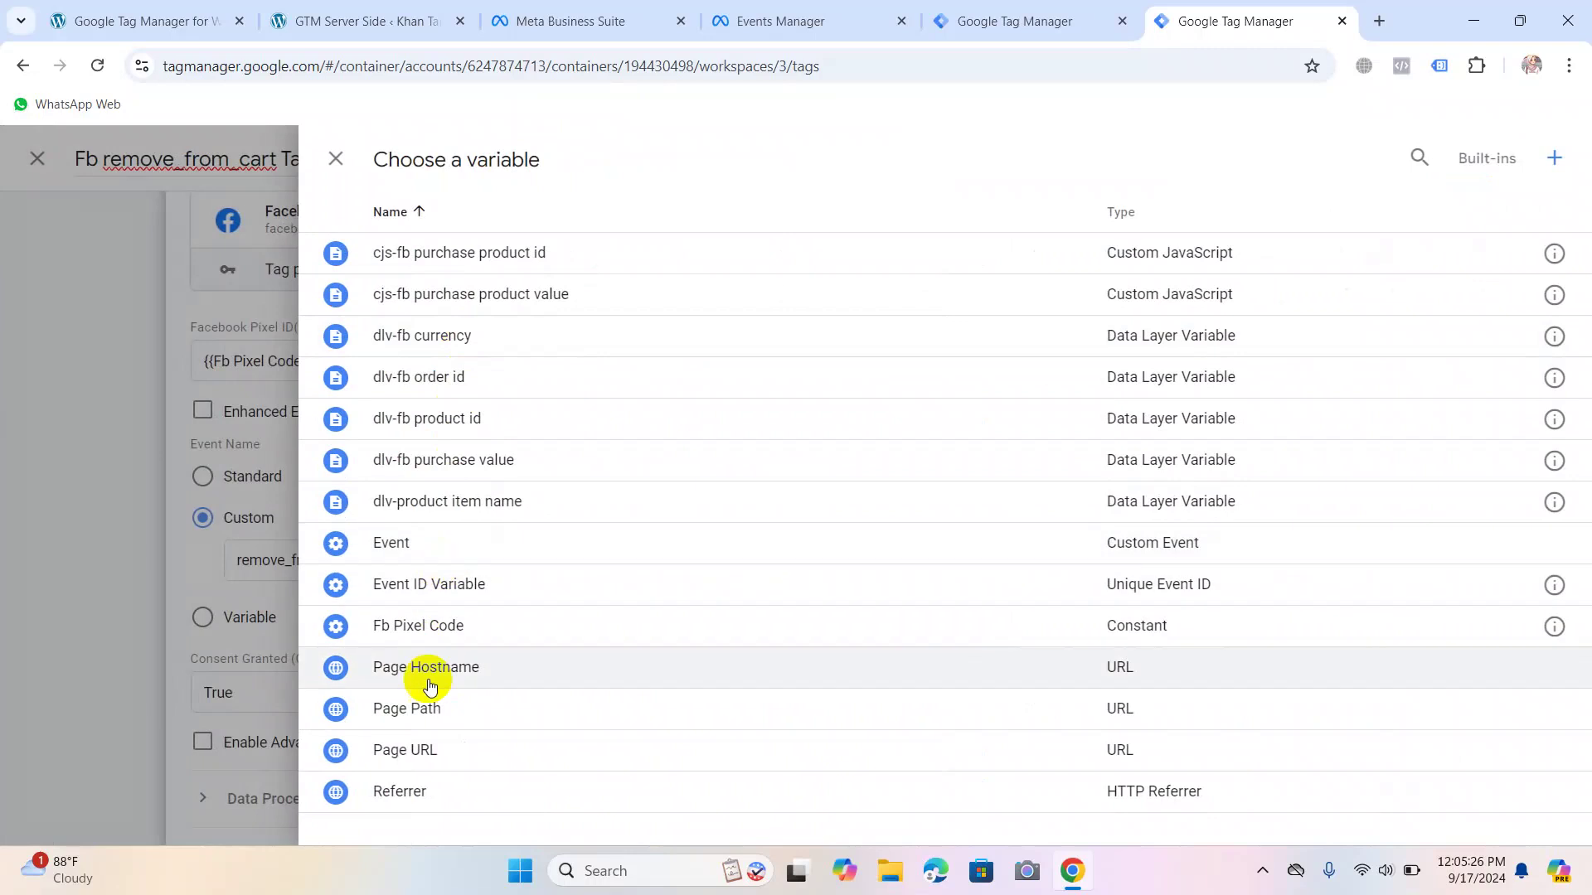
{"action": "left_click", "coordinate": [335, 159]}
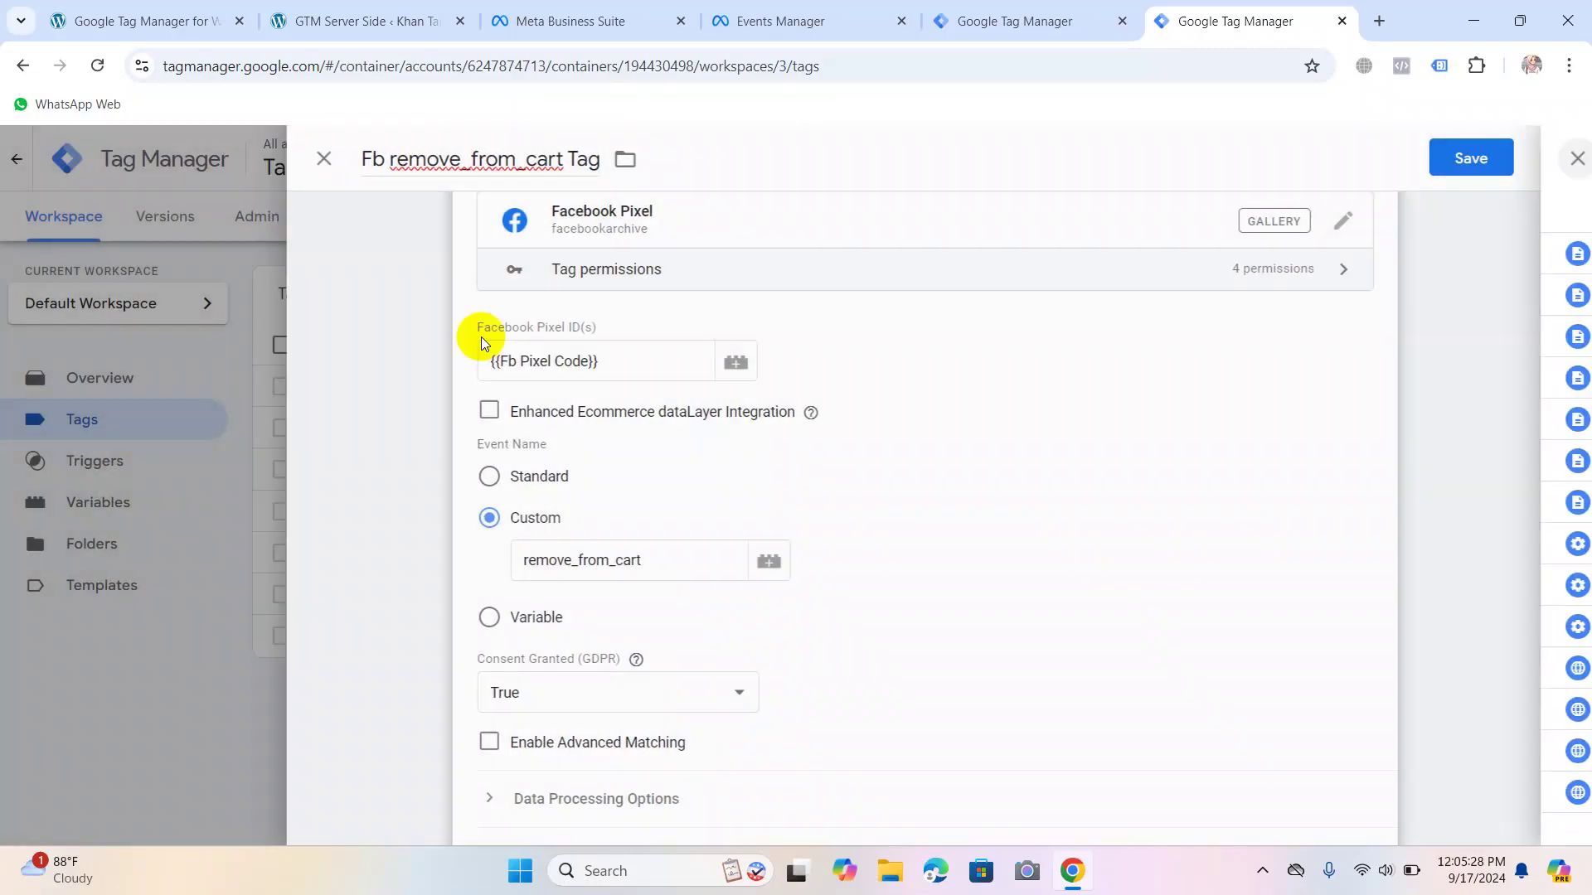
{"action": "left_click", "coordinate": [526, 561]}
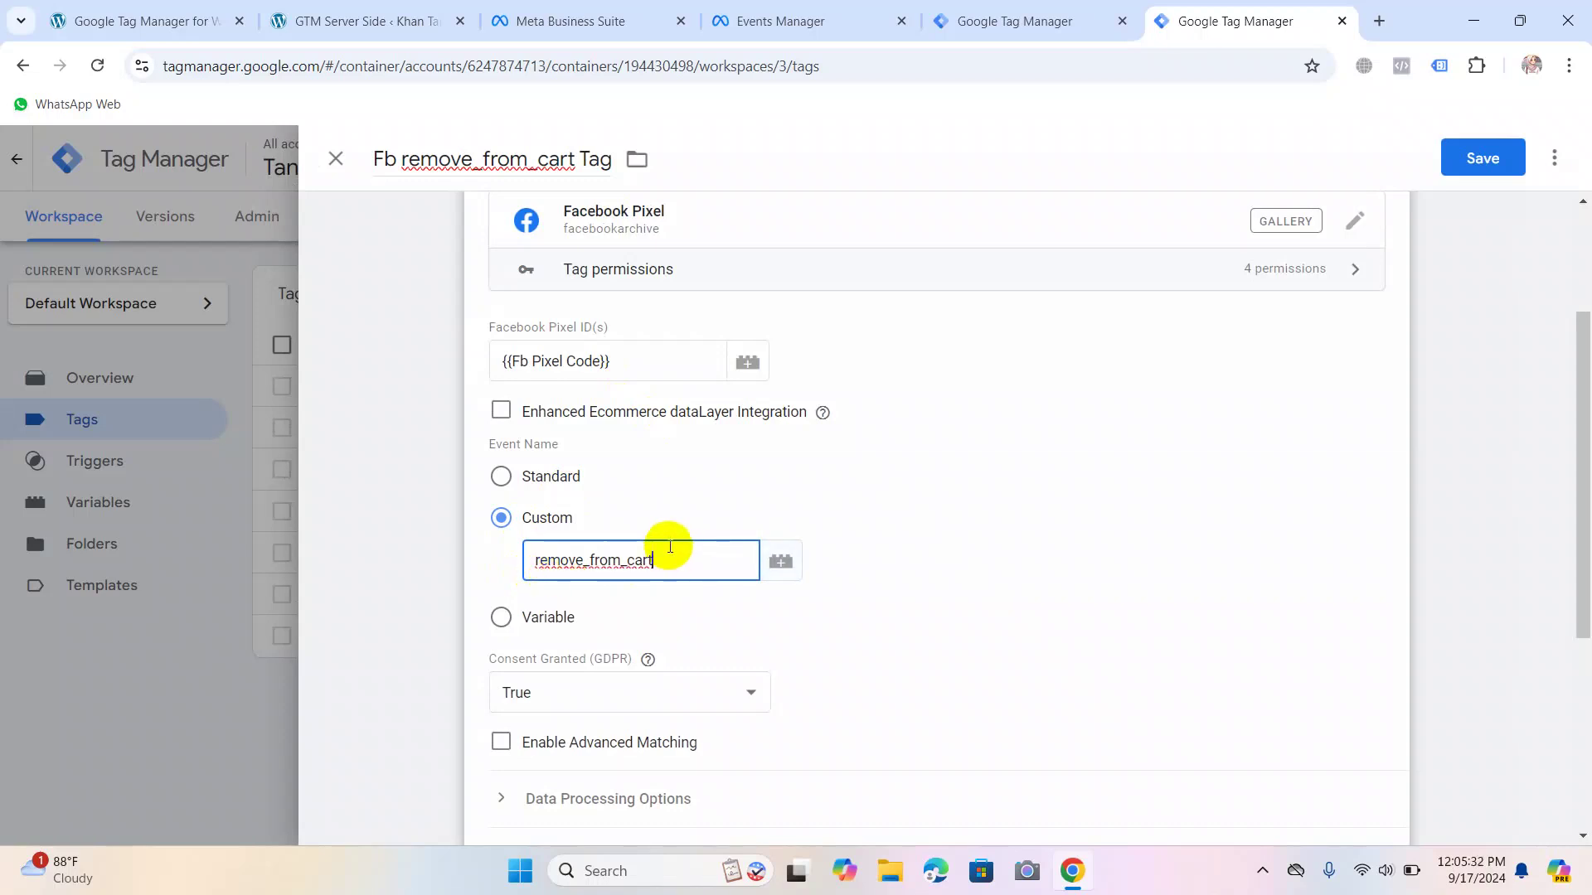
Add an event_id object property to the remove_from_cart tag with the Event ID Variable as its value.
{"action": "scroll", "coordinate": [668, 546], "scroll_direction": "down", "scroll_amount": 5}
{"action": "left_click", "coordinate": [558, 474]}
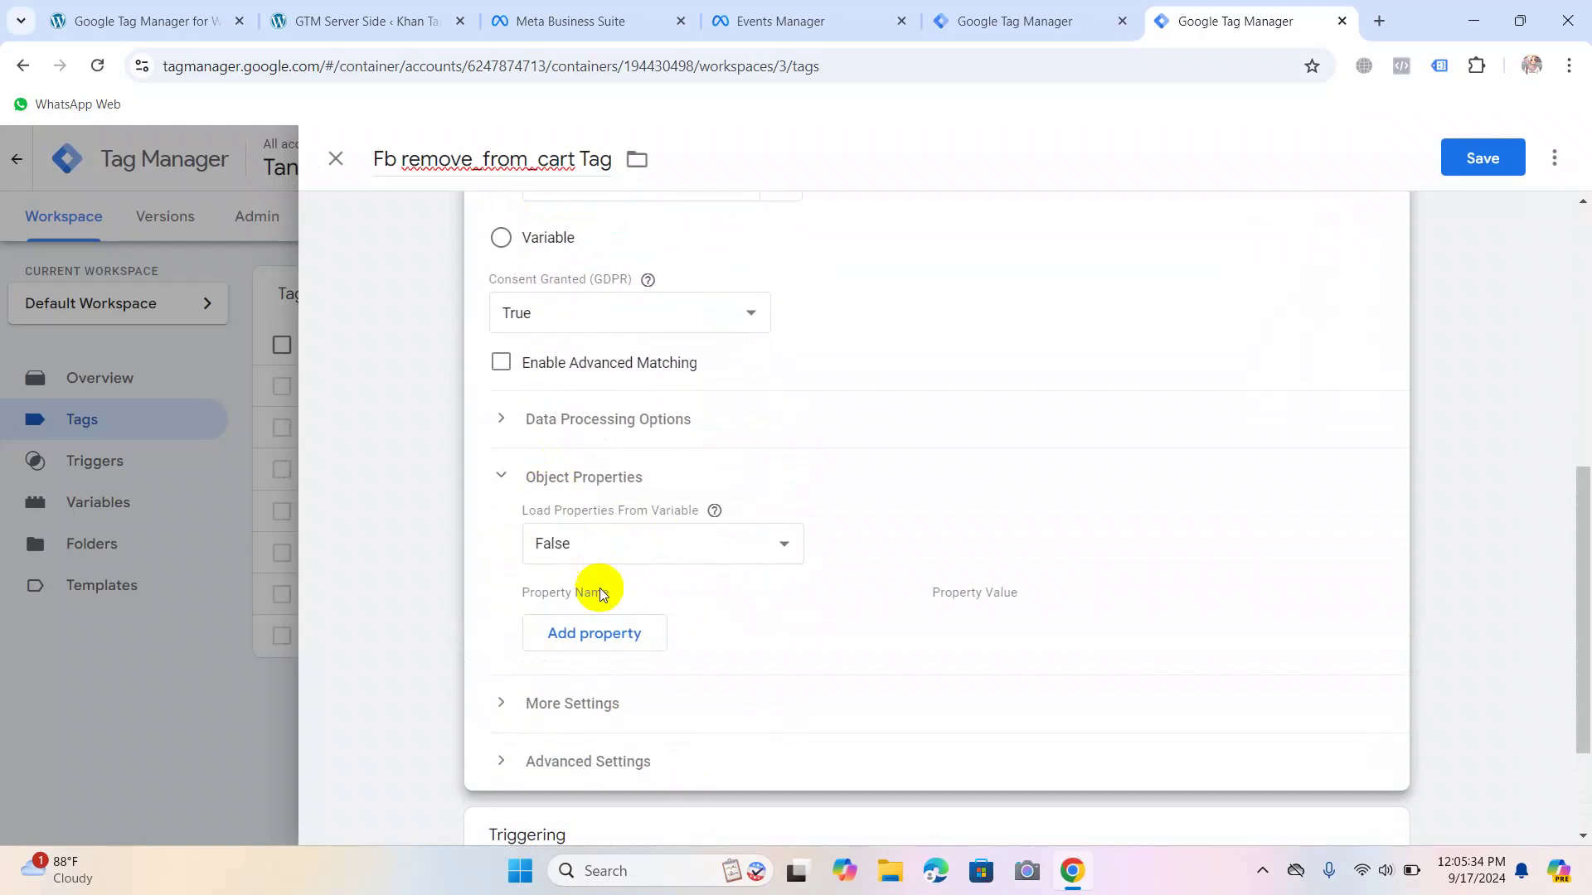
{"action": "left_click", "coordinate": [594, 633]}
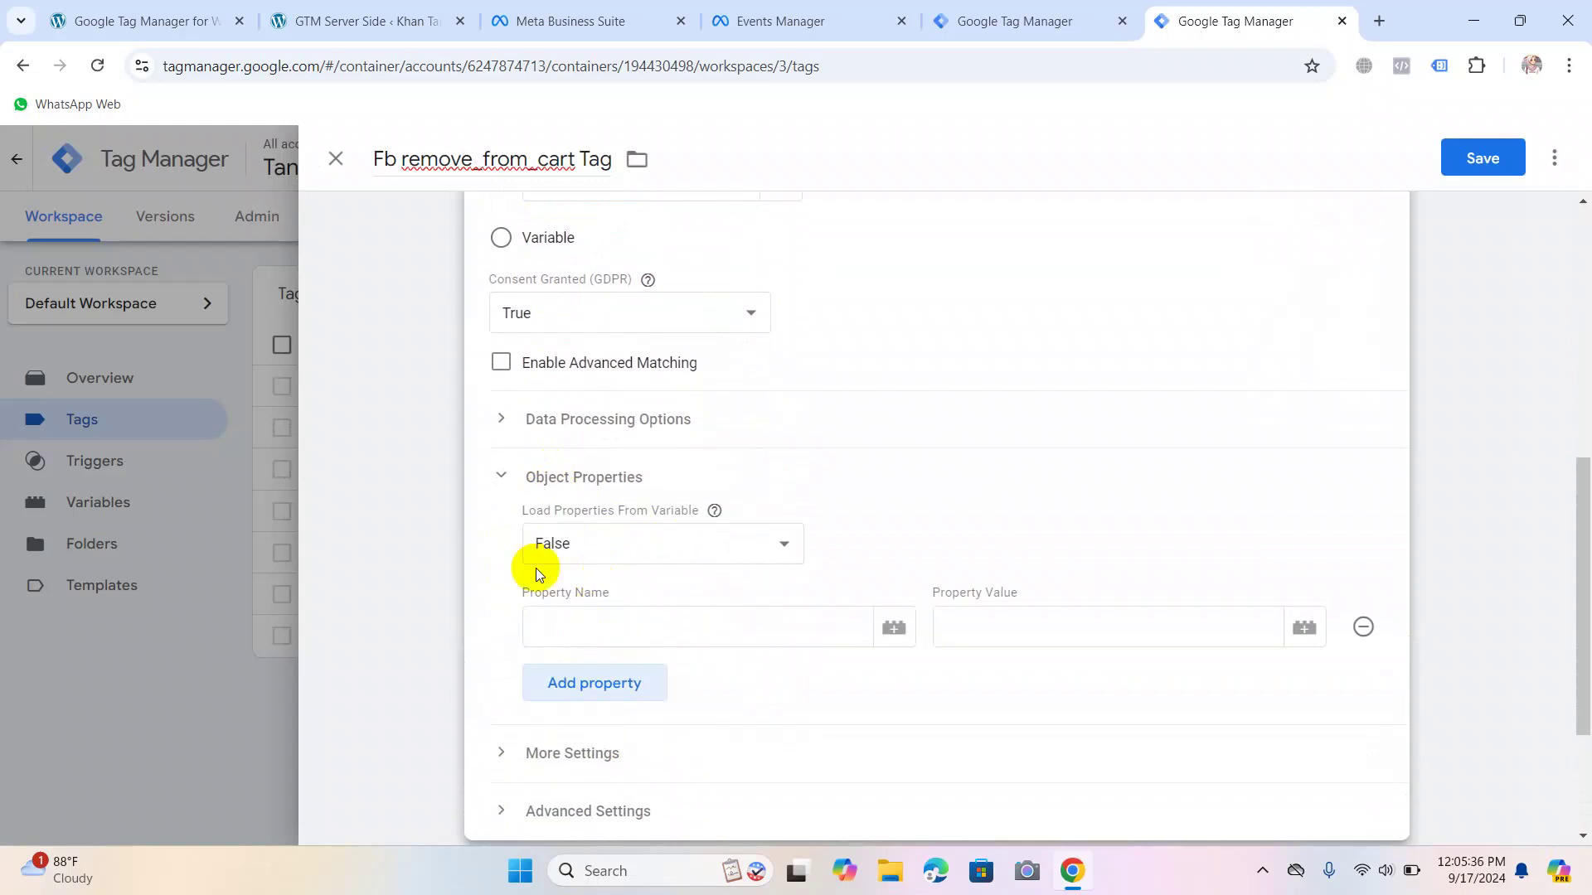
{"action": "left_click", "coordinate": [616, 633]}
{"action": "type", "text": "e"}
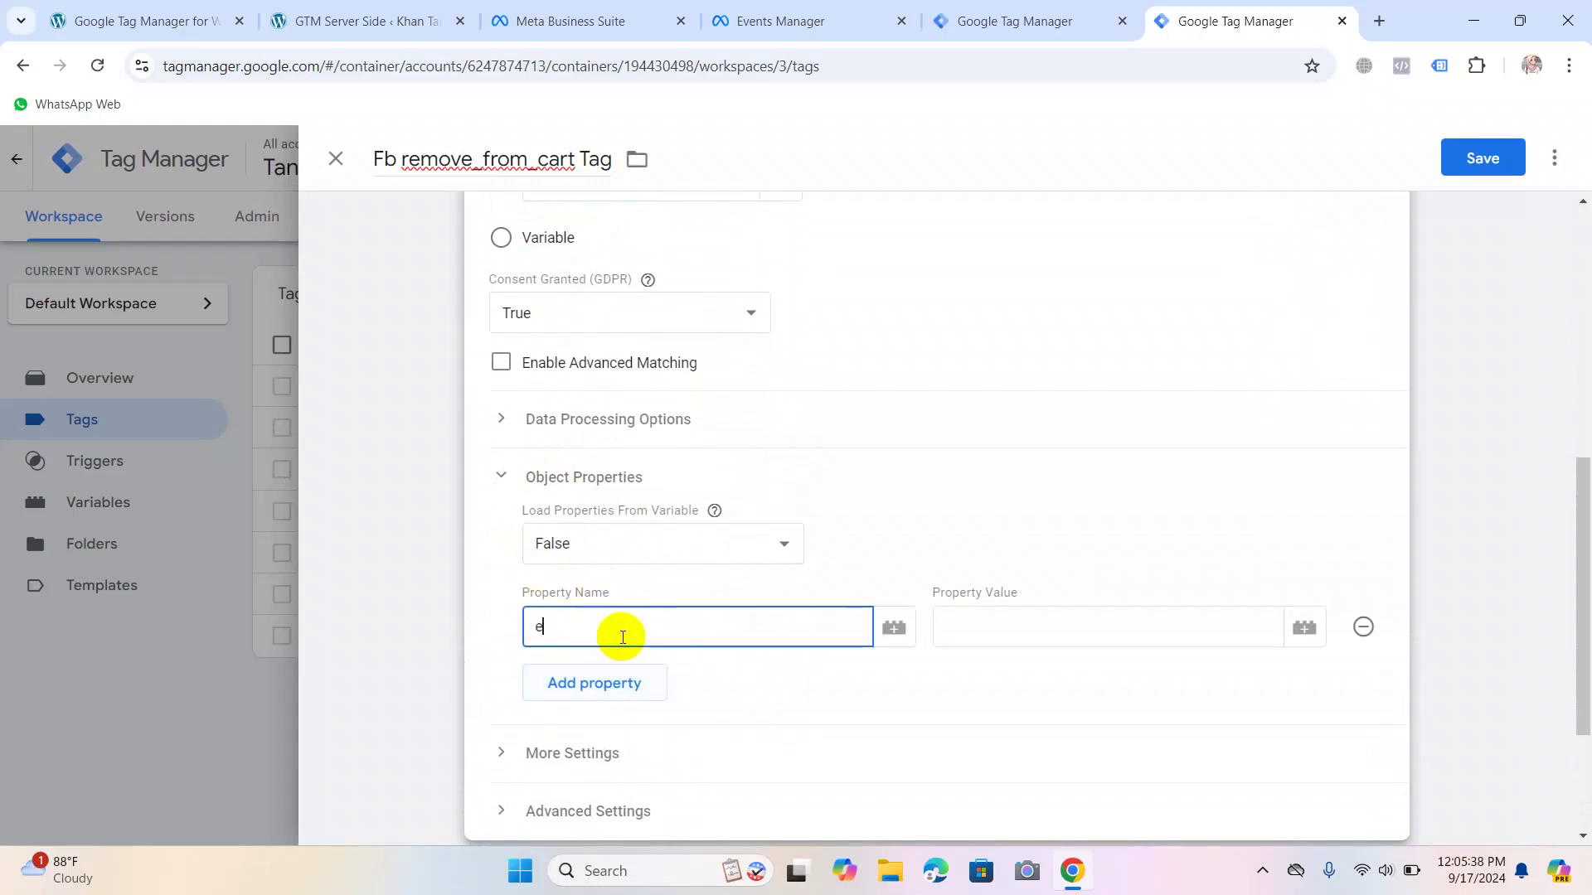
{"action": "type", "text": "vent_id"}
{"action": "left_click", "coordinate": [964, 632]}
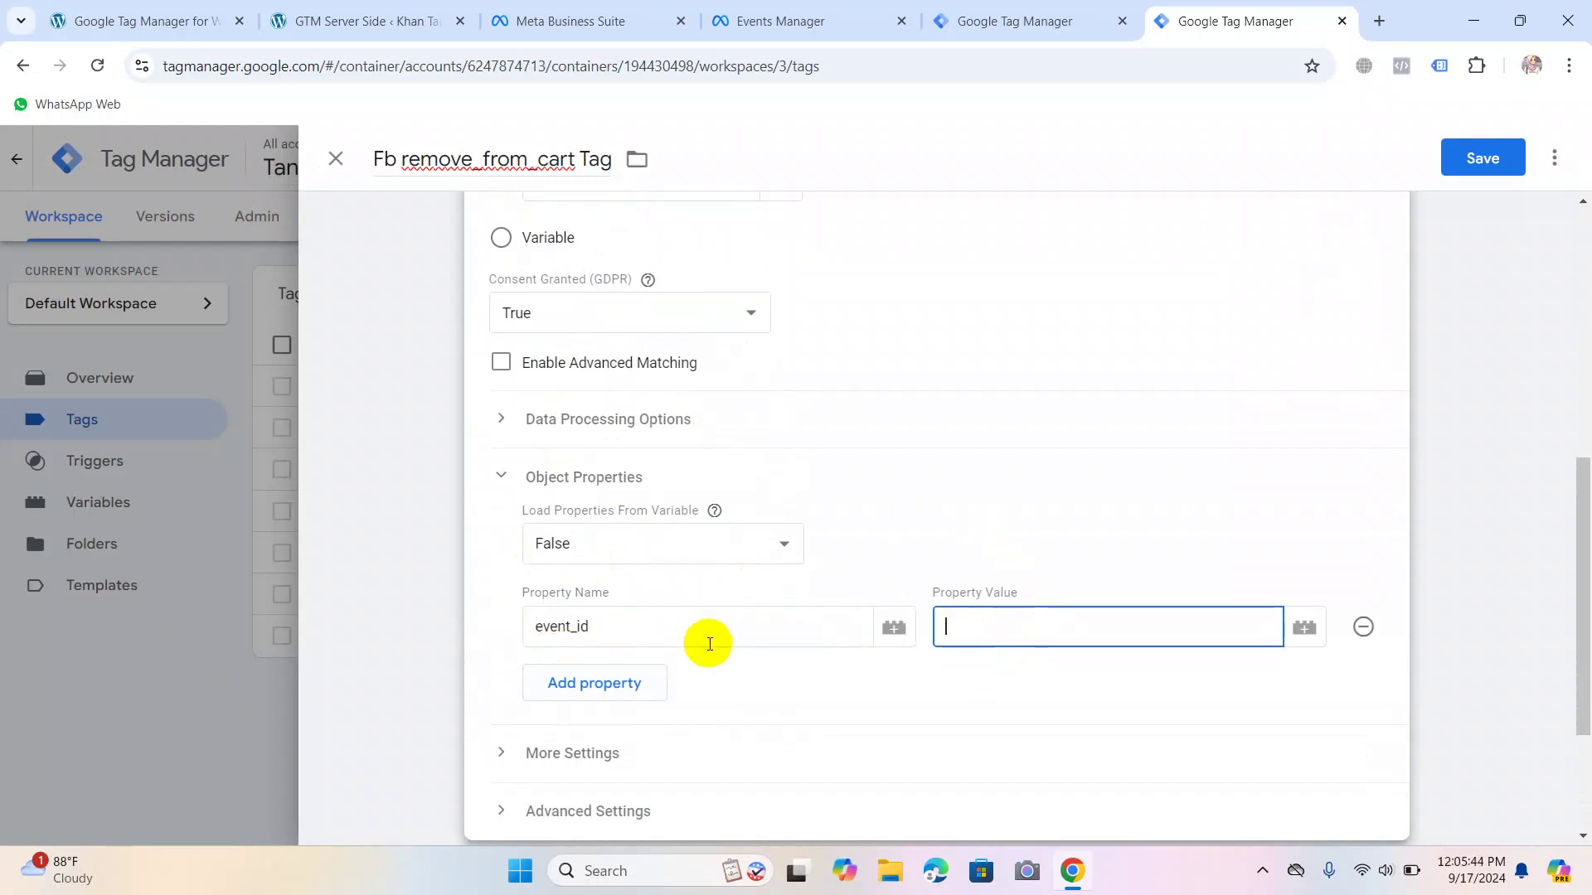
{"action": "left_click", "coordinate": [1304, 627]}
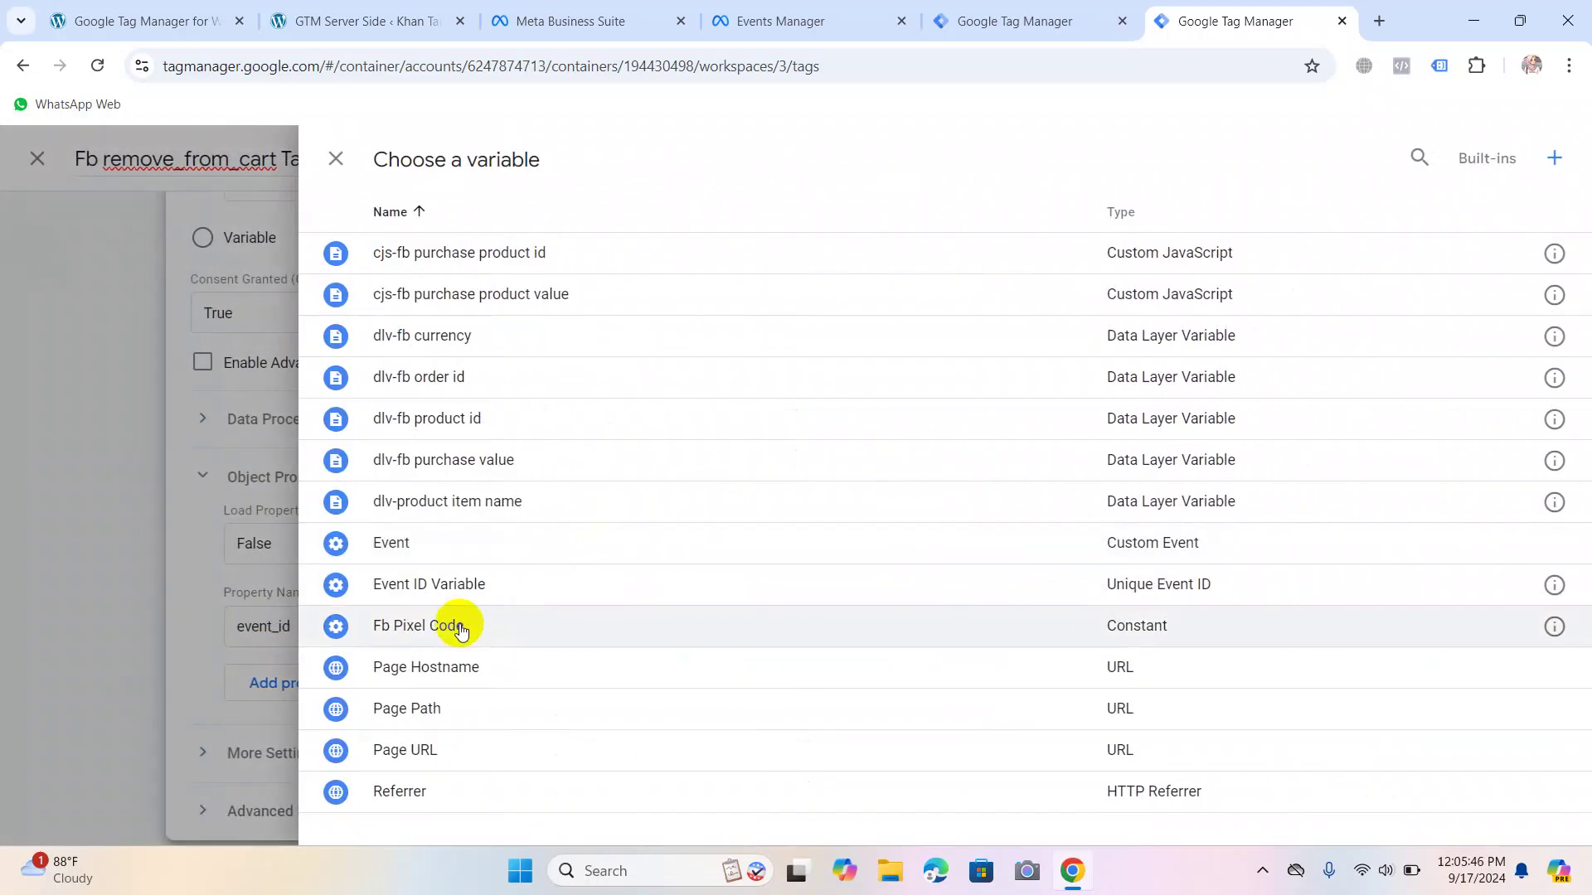
{"action": "left_click", "coordinate": [435, 586]}
Add a content_type object property with the value product to the remove_from_cart tag.
{"action": "left_click", "coordinate": [639, 680]}
{"action": "left_click", "coordinate": [593, 685]}
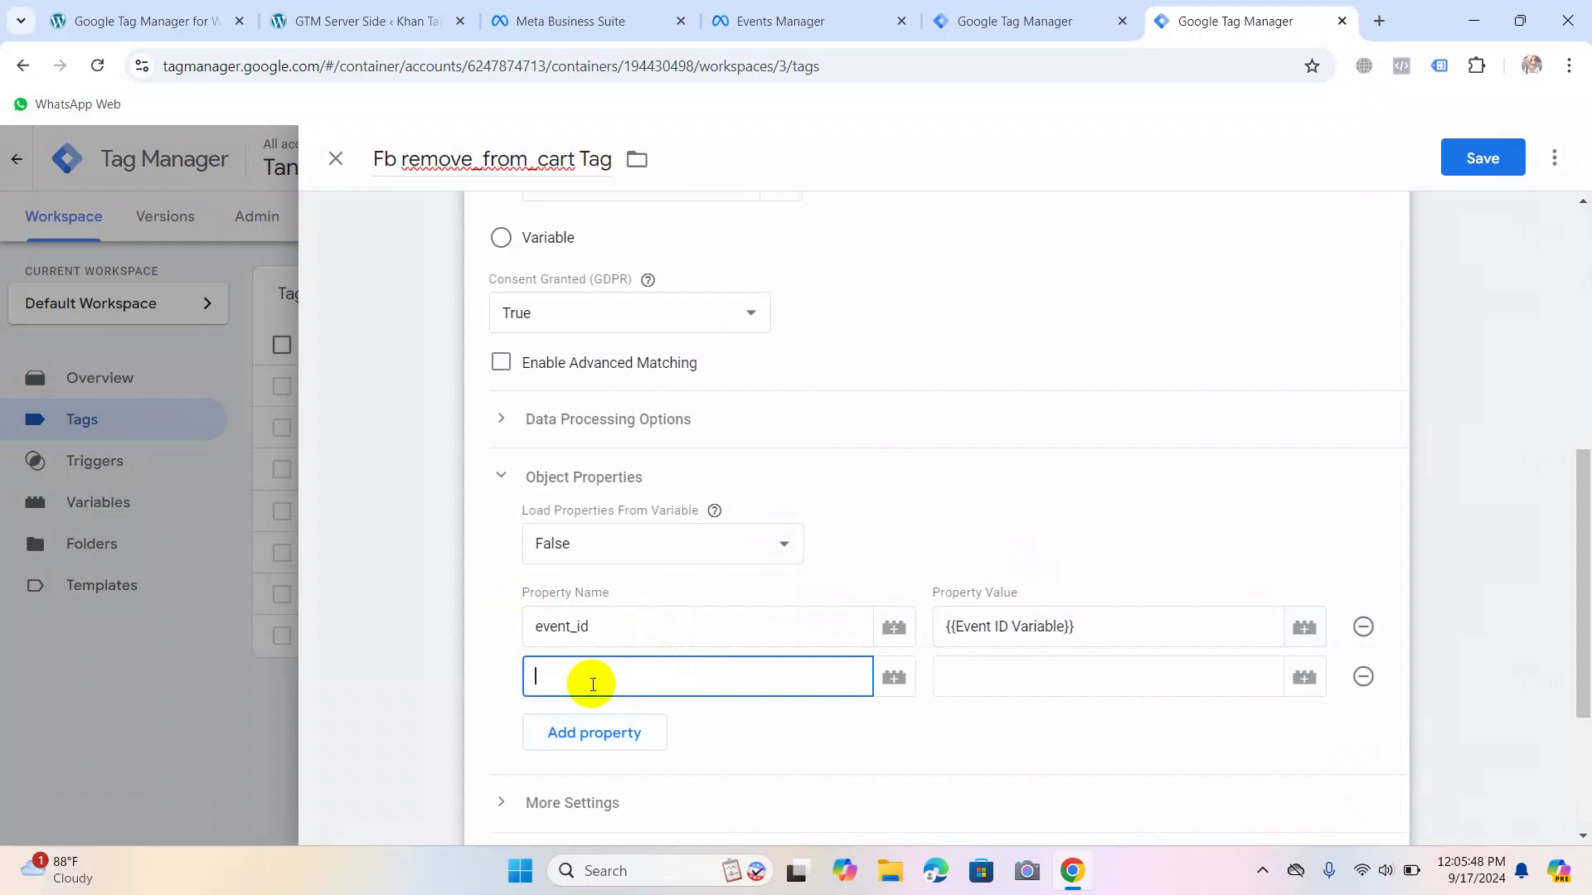
{"action": "type", "text": "content_type"}
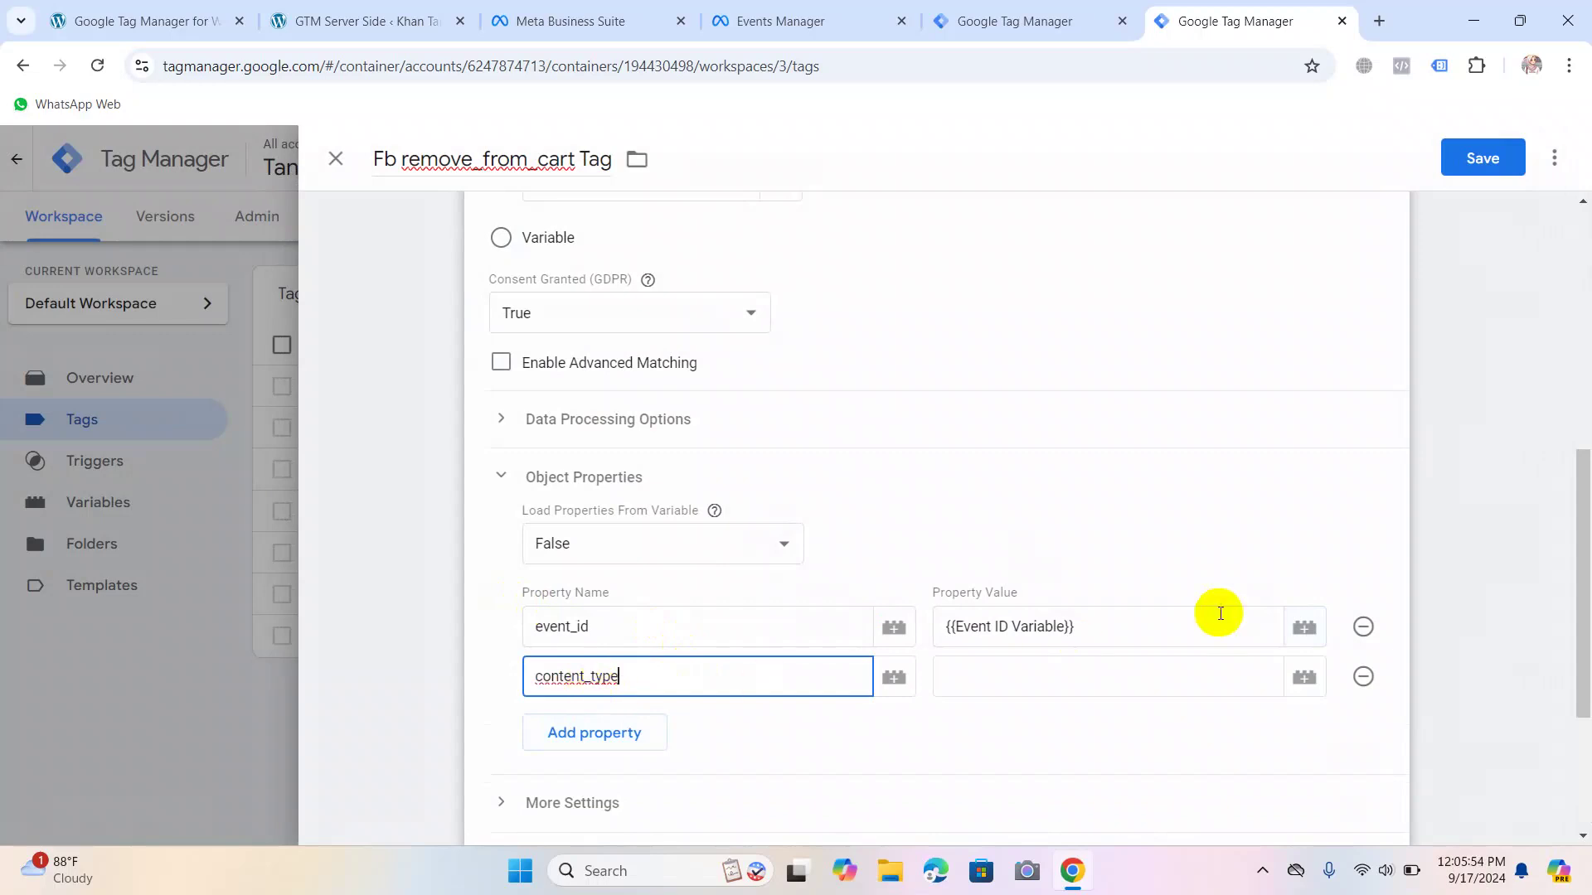
{"action": "left_click", "coordinate": [1054, 672]}
{"action": "type", "text": "product"}
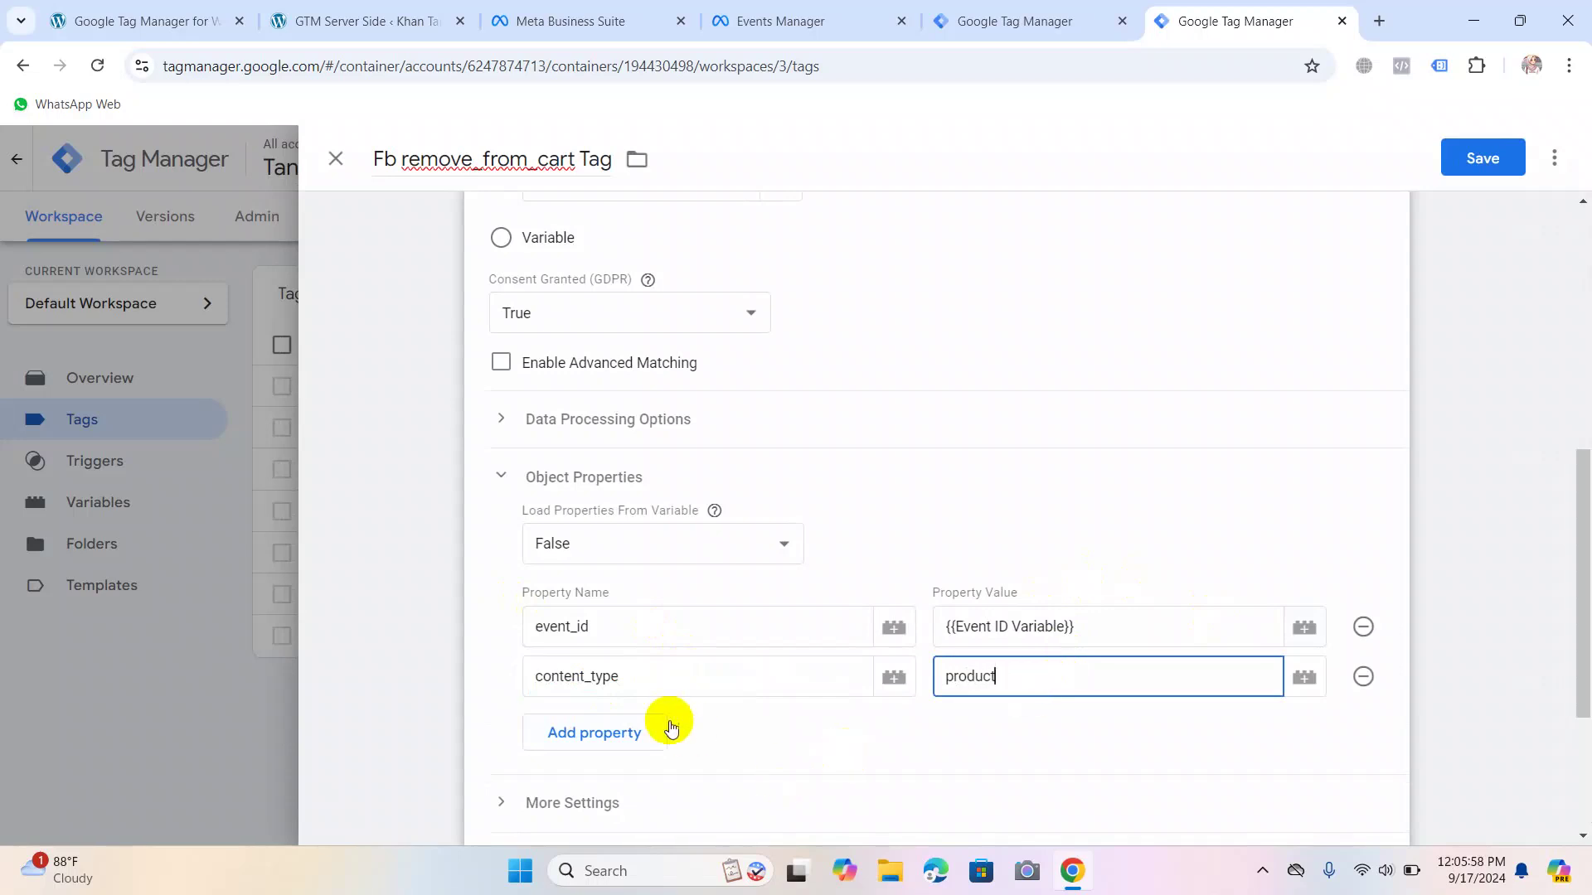
Add a content_name object property to the remove_from_cart tag using the dlv-product item name variable as its value.
{"action": "left_click", "coordinate": [634, 733]}
{"action": "left_click", "coordinate": [630, 729]}
{"action": "type", "text": "content"}
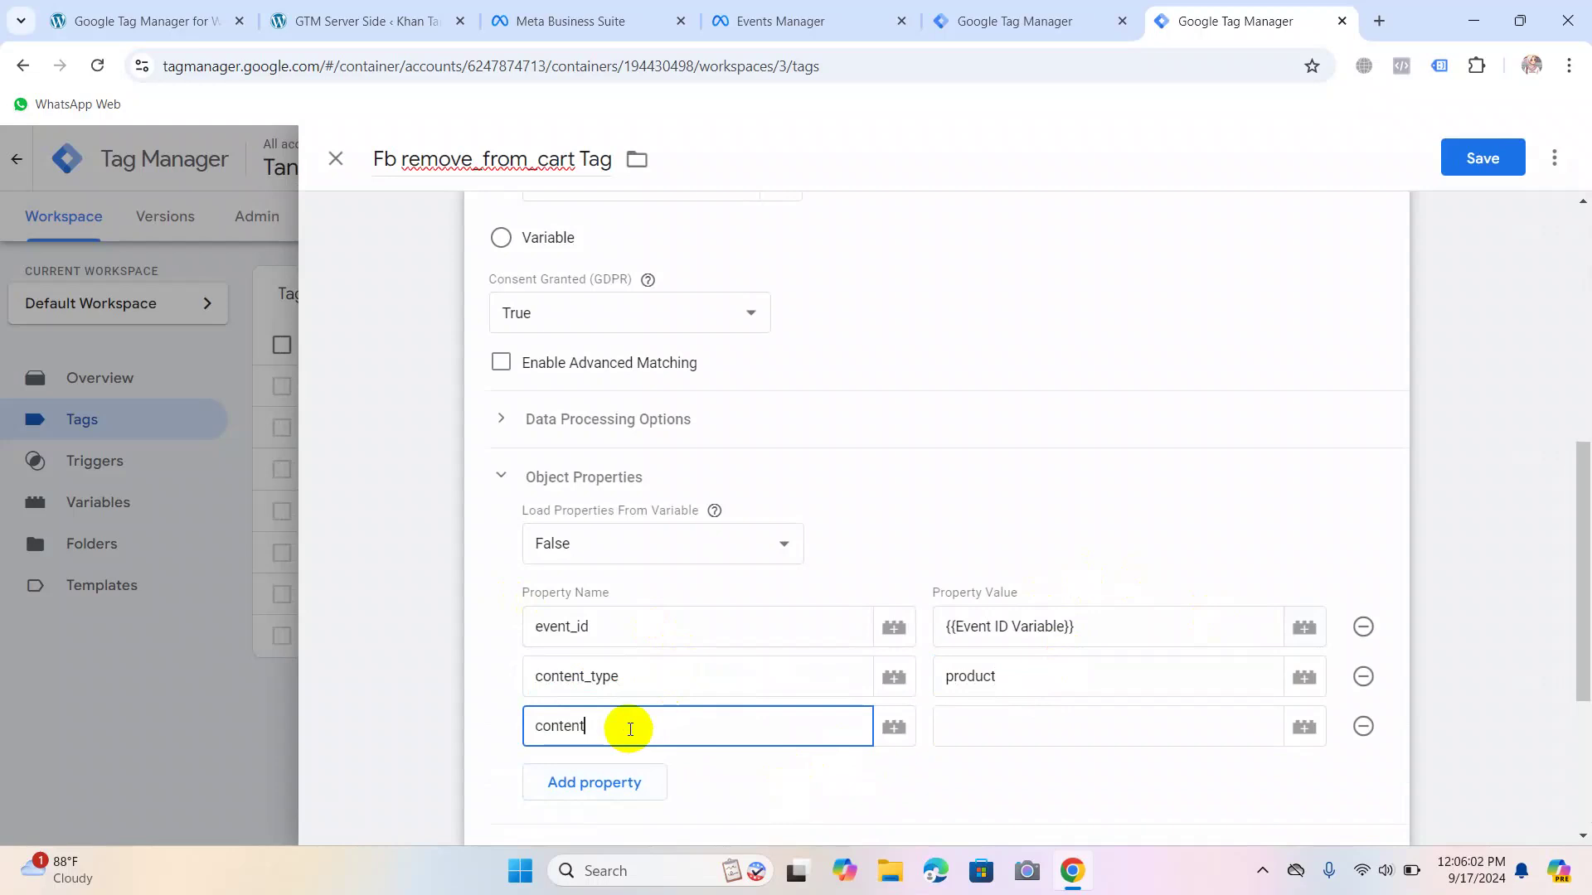
{"action": "type", "text": "_name"}
{"action": "left_click", "coordinate": [1119, 727]}
{"action": "left_click", "coordinate": [1306, 726]}
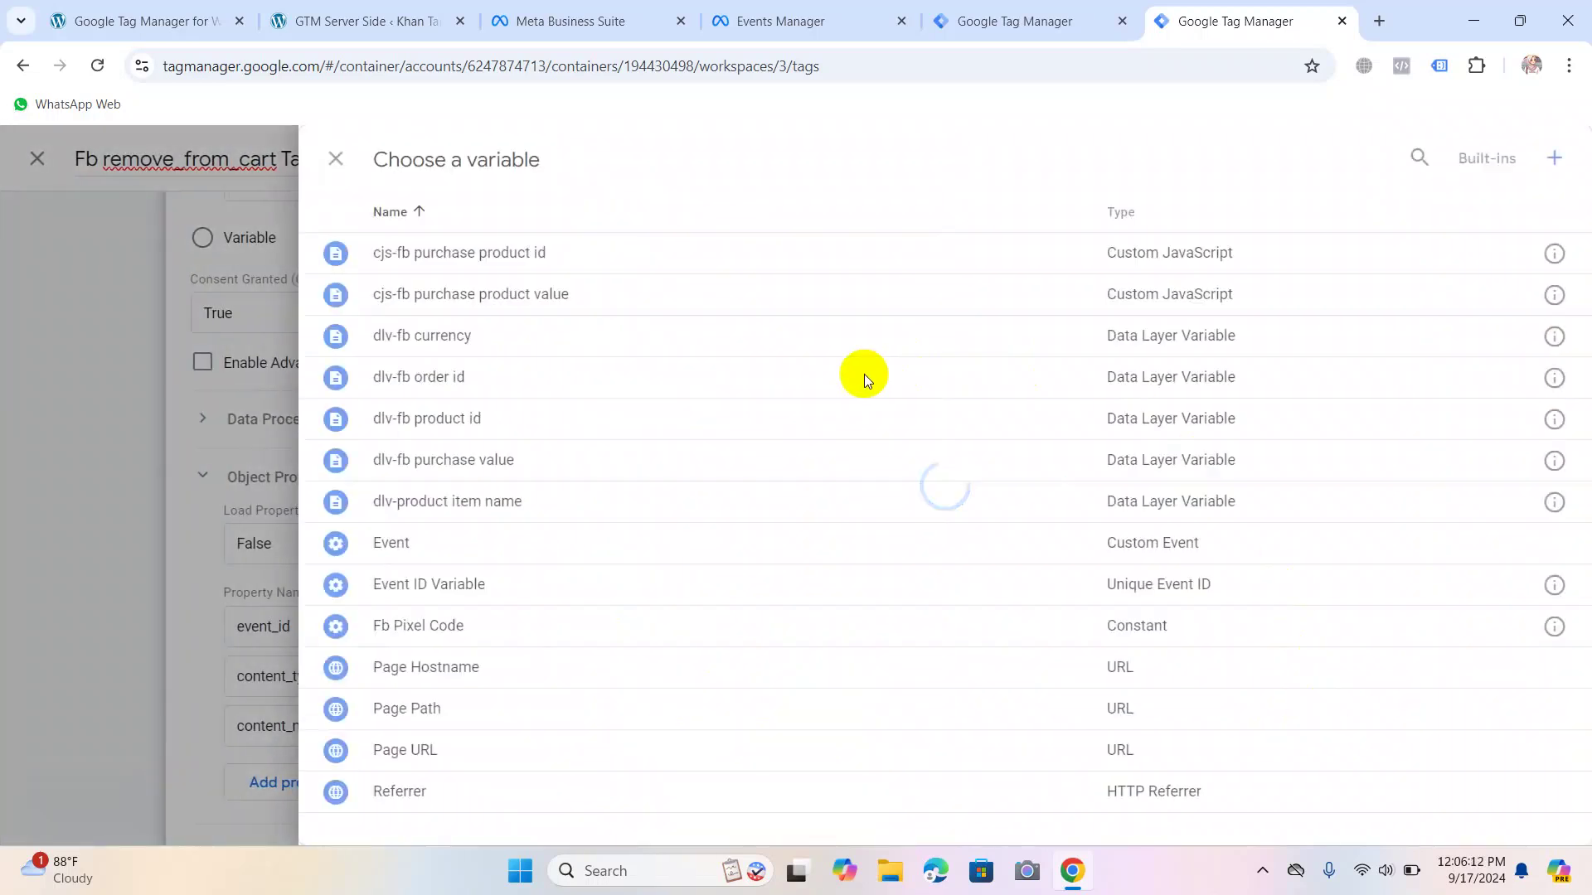
{"action": "left_click", "coordinate": [447, 503]}
Add a content_ids object property to the remove_from_cart tag using the dlv-fb product id variable as its value.
{"action": "scroll", "coordinate": [678, 594], "scroll_direction": "down", "scroll_amount": 2}
{"action": "left_click", "coordinate": [570, 593]}
{"action": "left_click", "coordinate": [581, 572]}
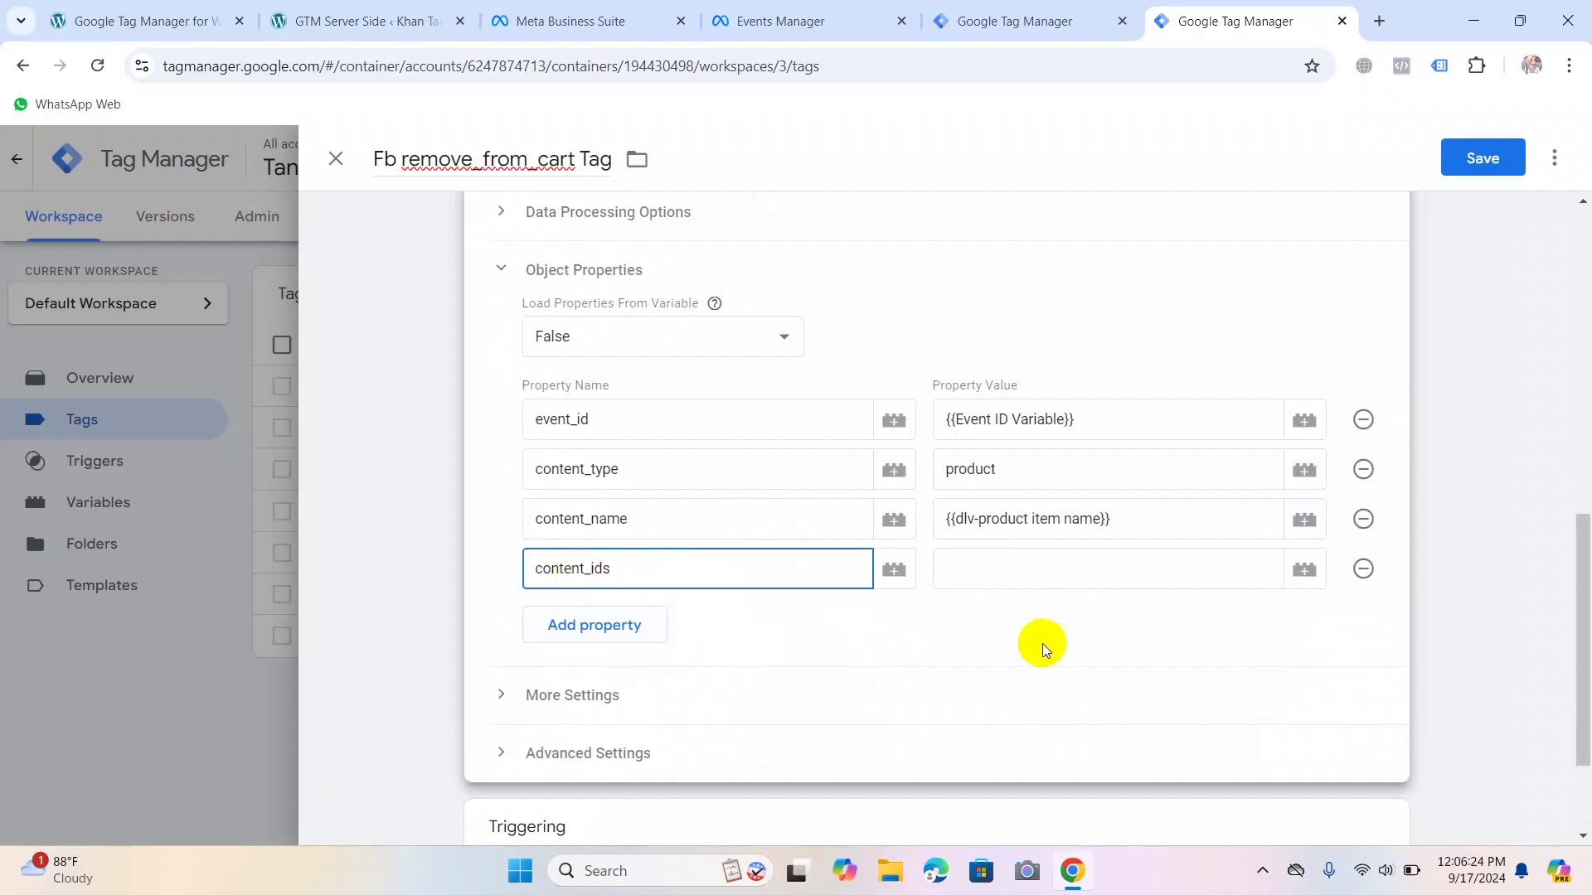
{"action": "left_click", "coordinate": [1037, 568]}
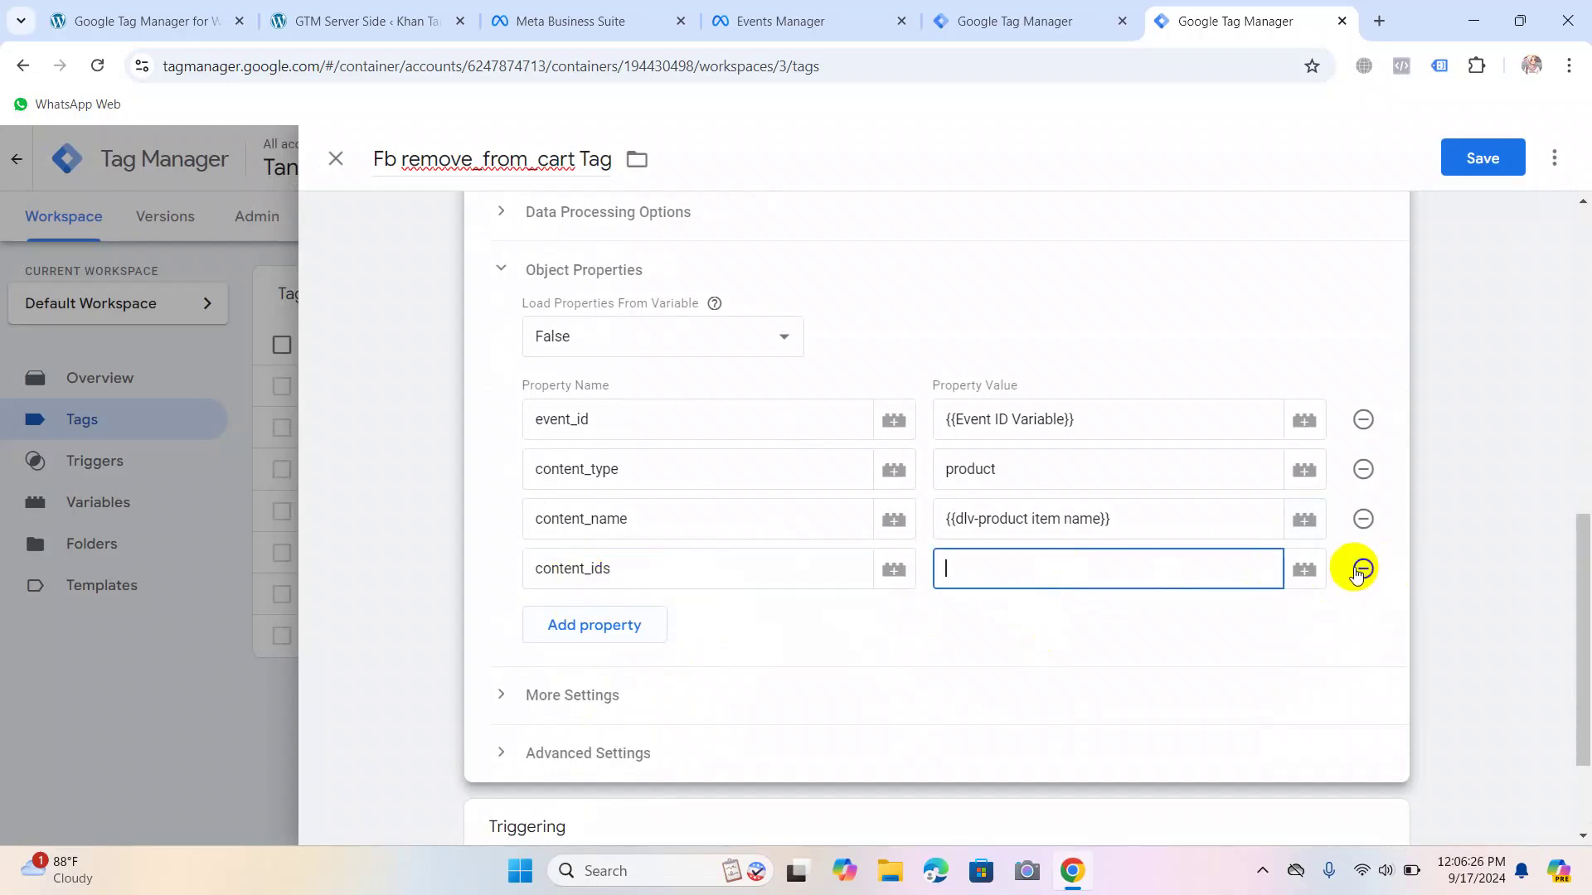
{"action": "left_click", "coordinate": [1304, 569]}
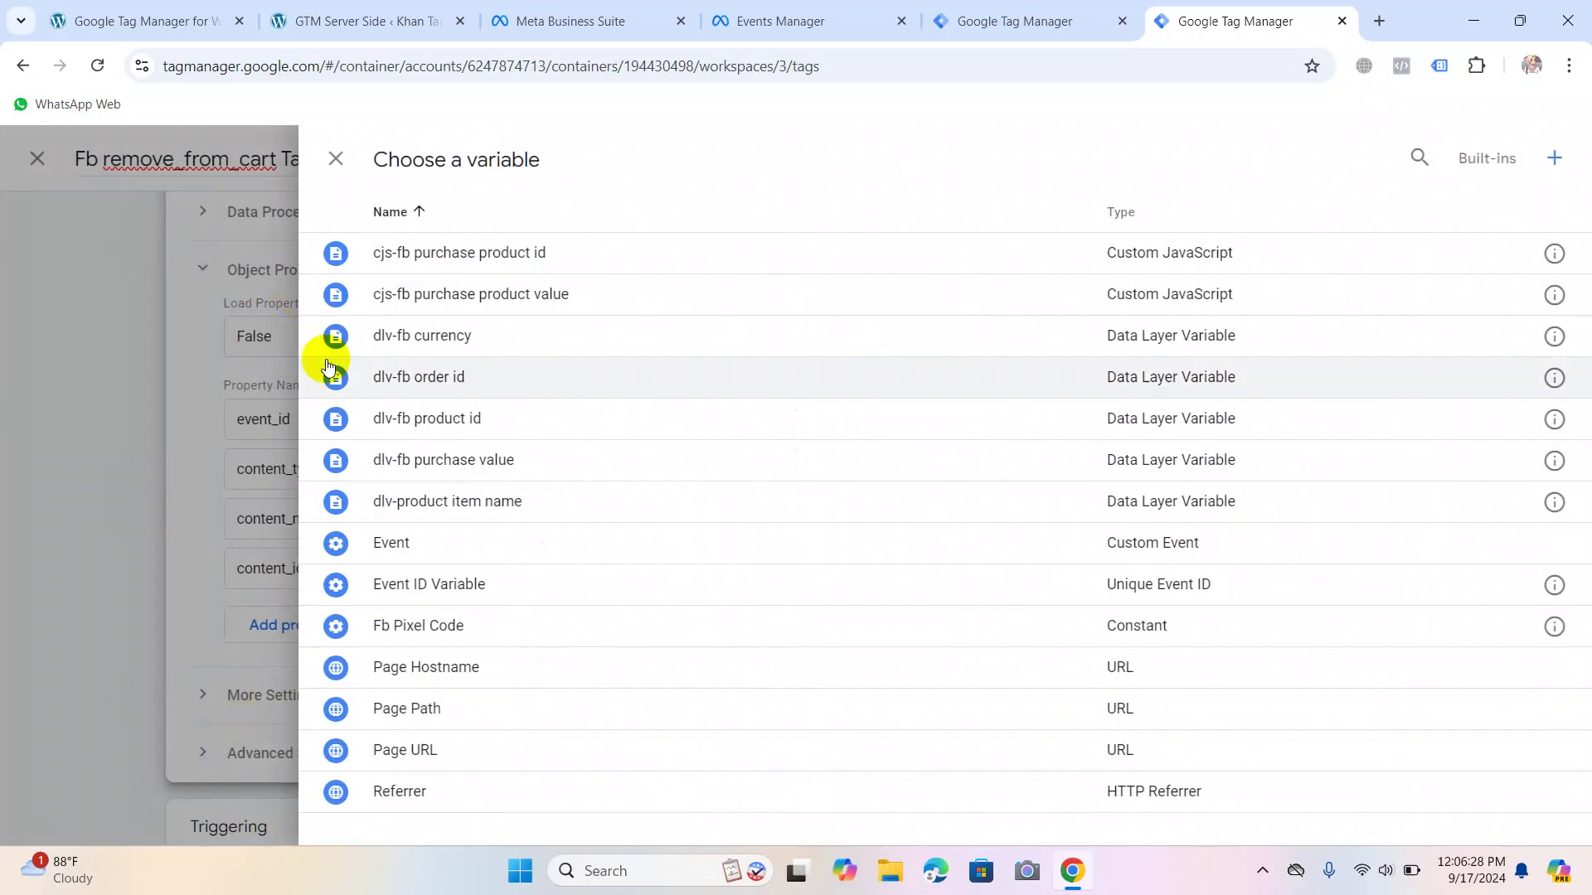
{"action": "left_click", "coordinate": [410, 437]}
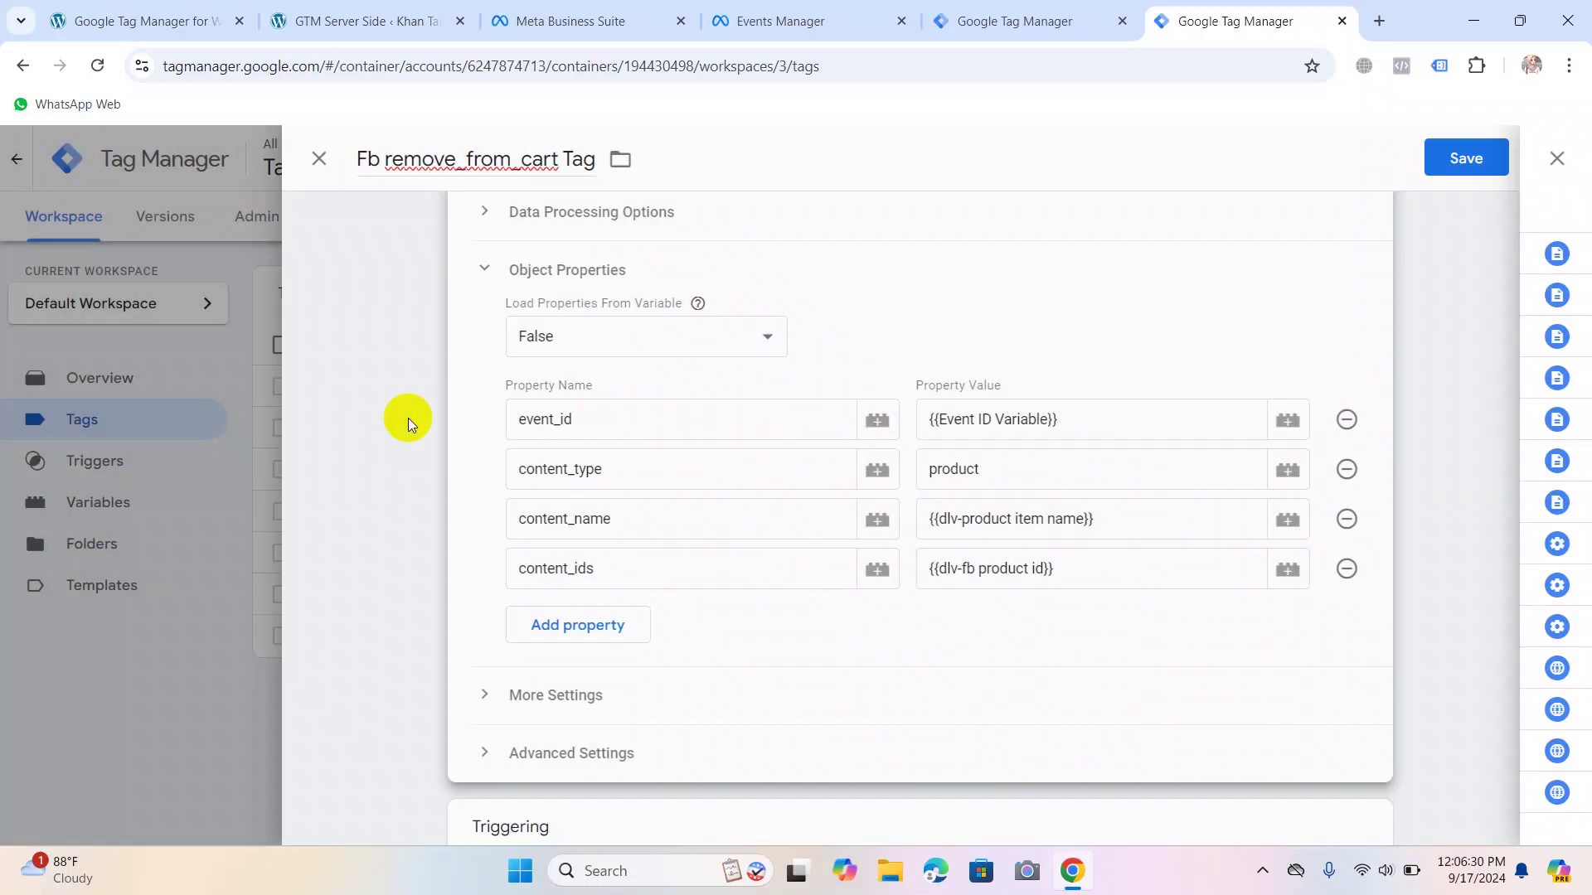
Add a value object property to the remove_from_cart tag using the dlv-fb purchase value variable.
{"action": "left_click", "coordinate": [572, 637]}
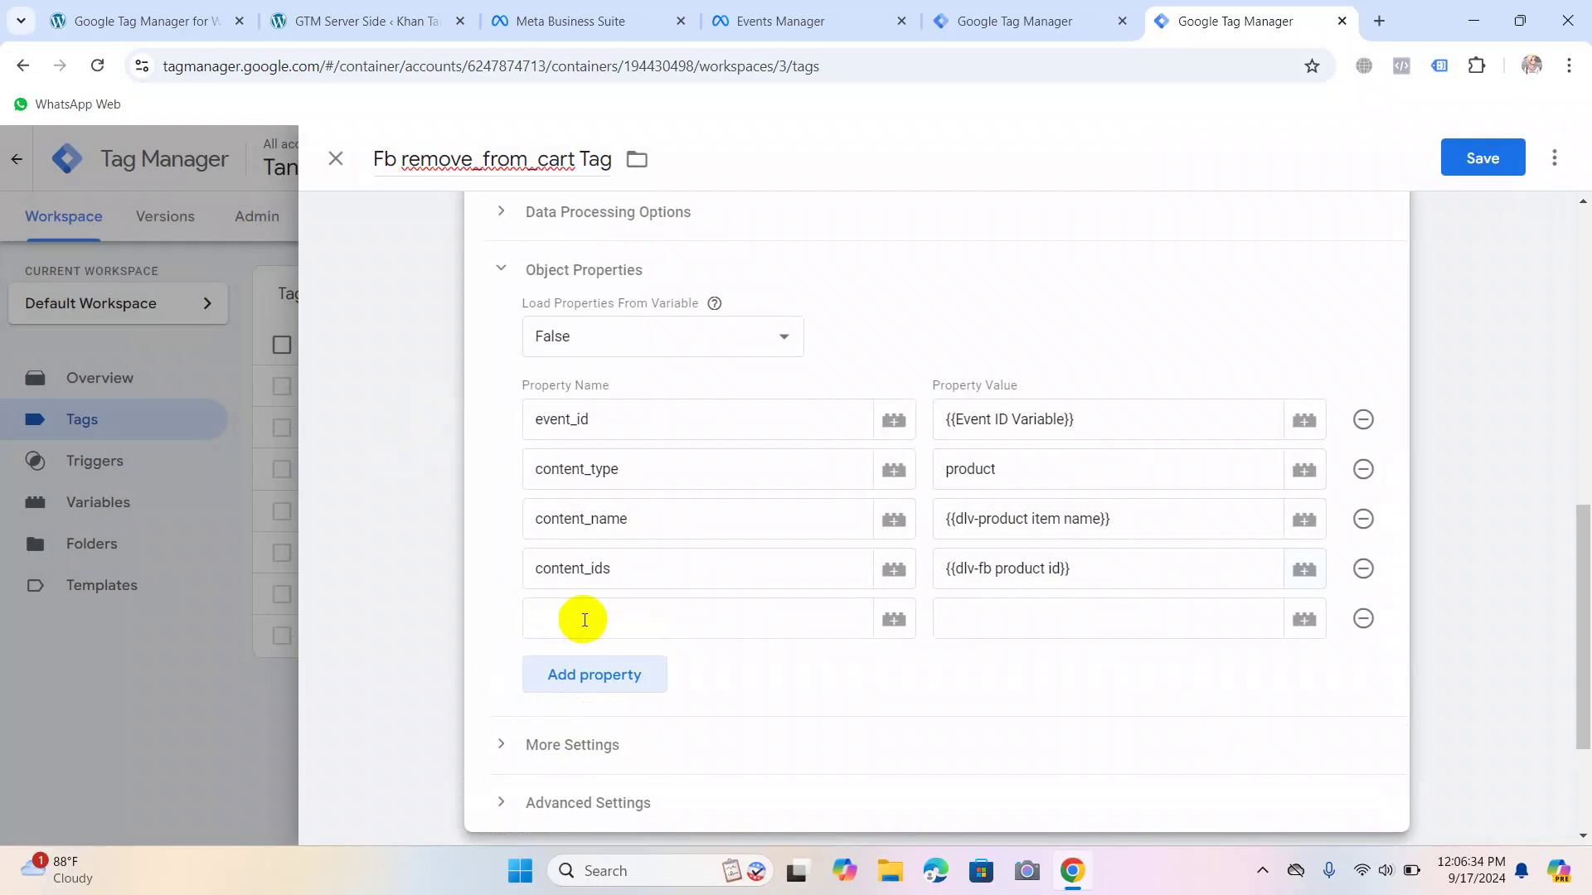
{"action": "left_click", "coordinate": [575, 615]}
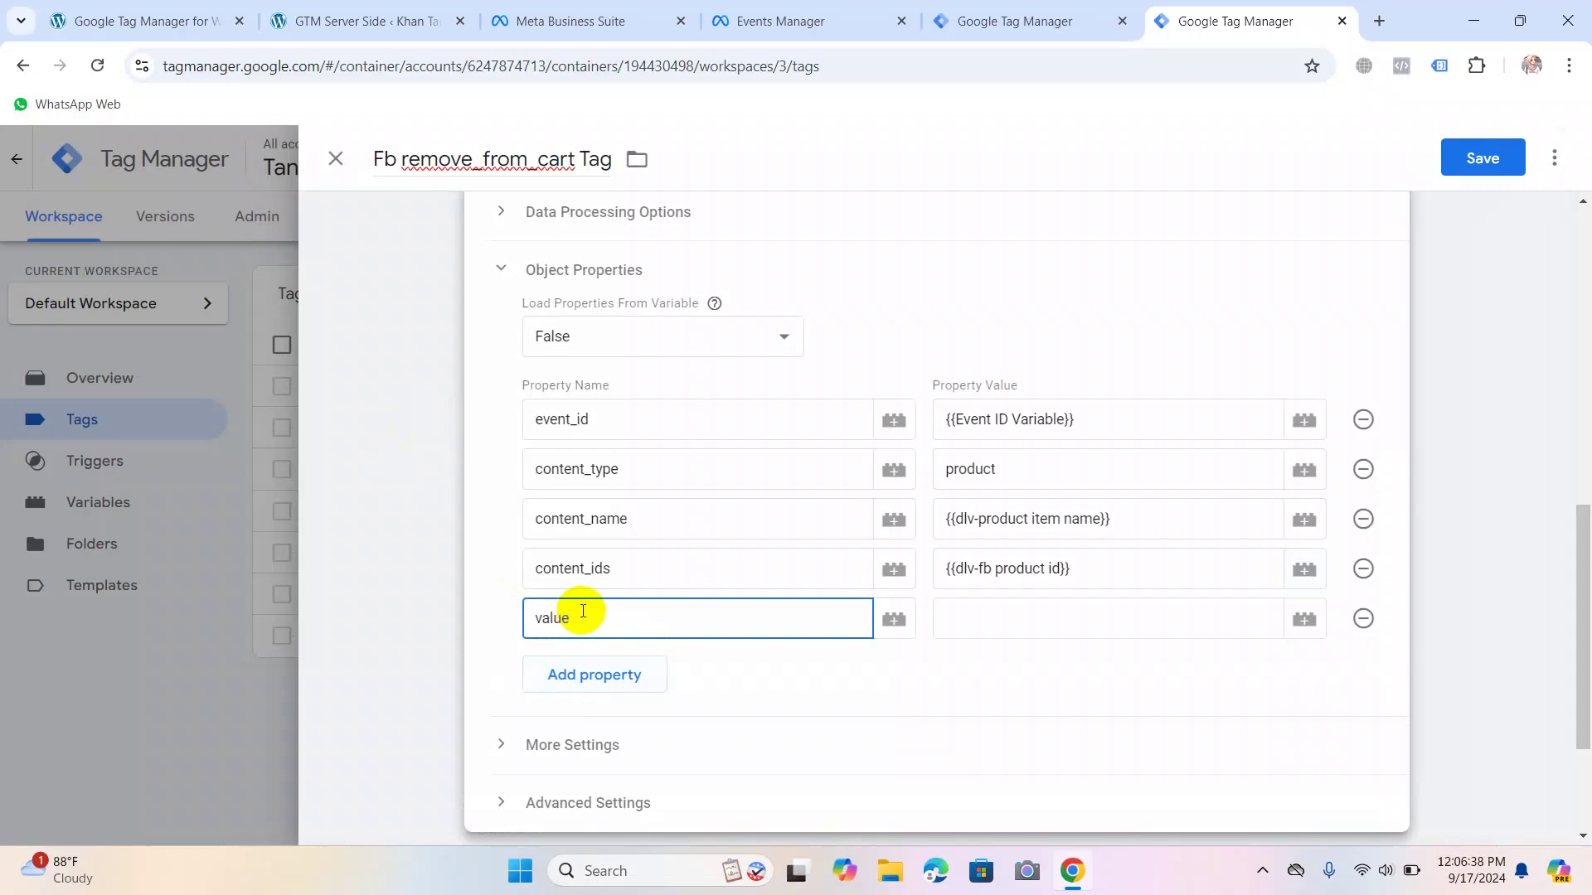
{"action": "left_click", "coordinate": [1005, 627]}
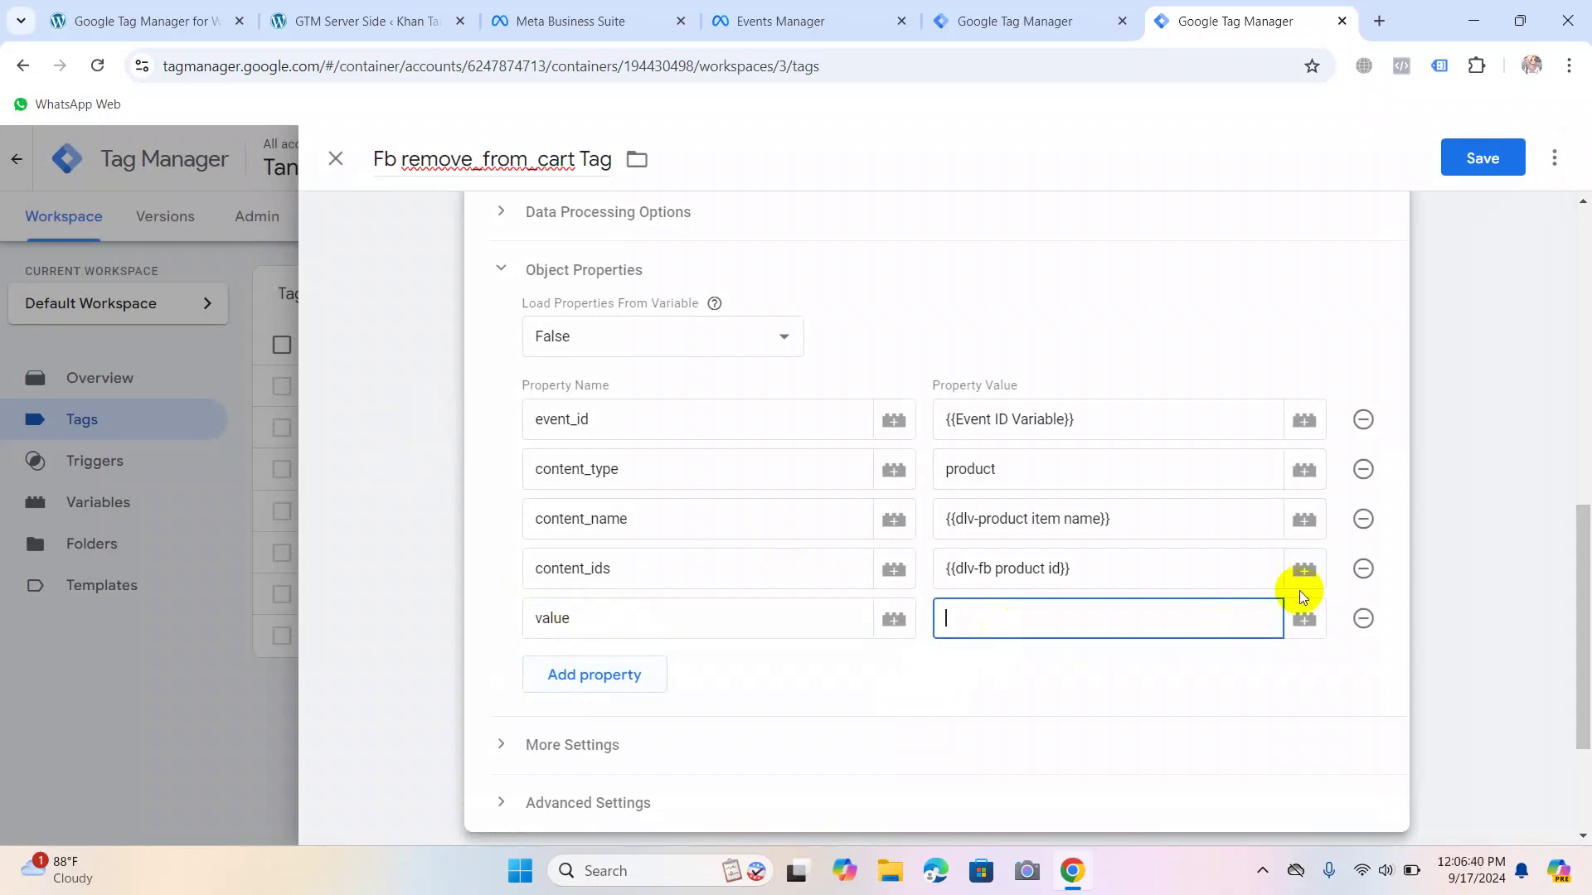
{"action": "left_click", "coordinate": [1304, 620]}
{"action": "left_click", "coordinate": [449, 459]}
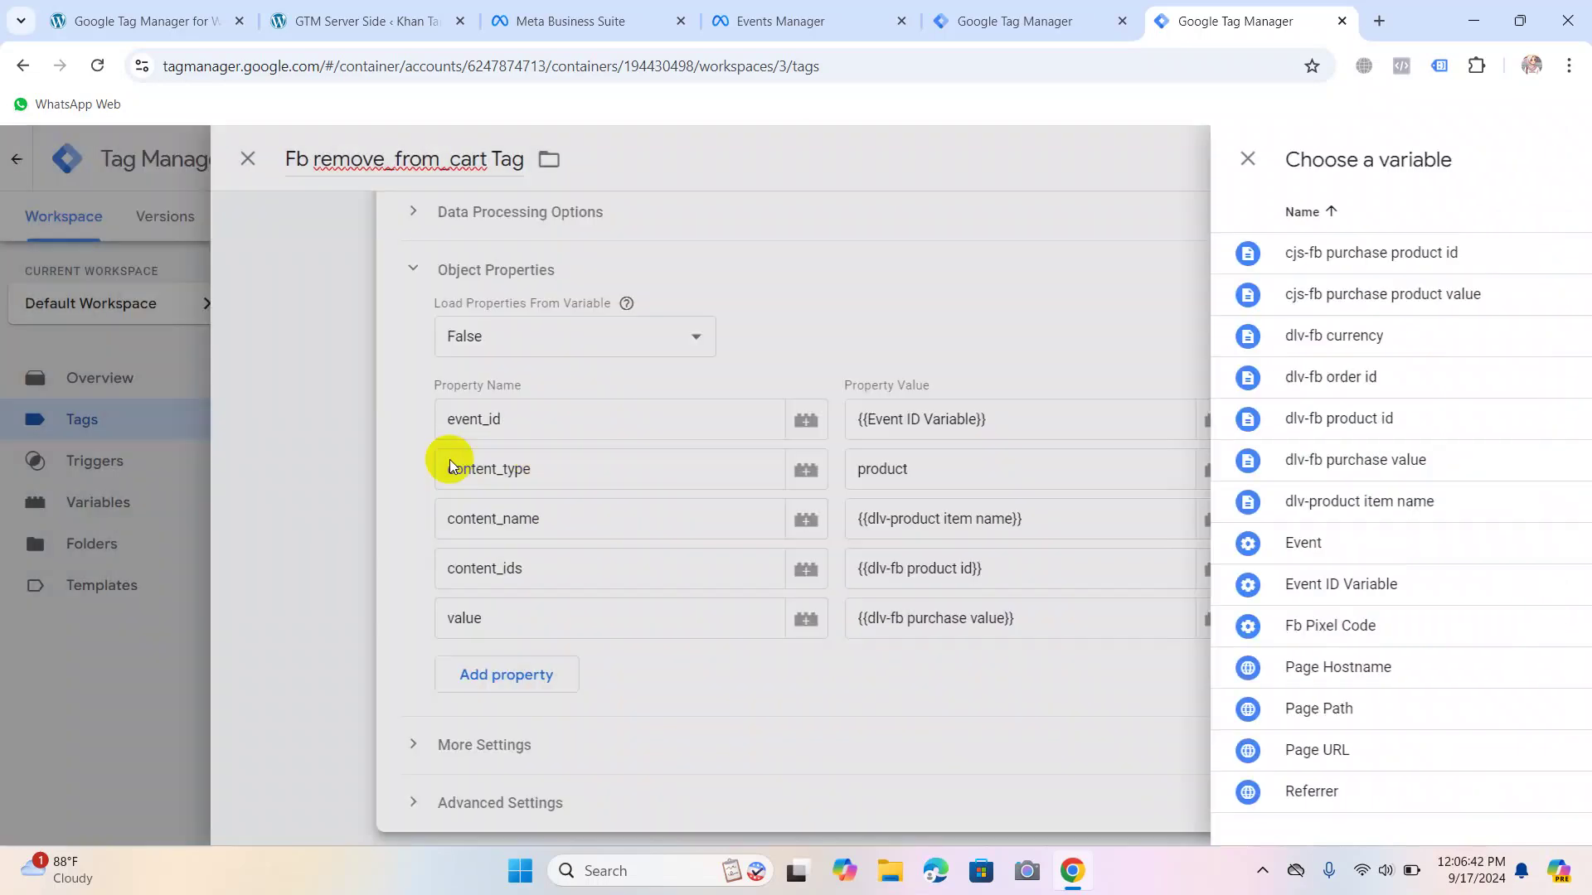
Add a currency object property to the remove_from_cart tag using the dlv-fb currency variable as its value.
{"action": "left_click", "coordinate": [570, 668]}
{"action": "left_click", "coordinate": [588, 665]}
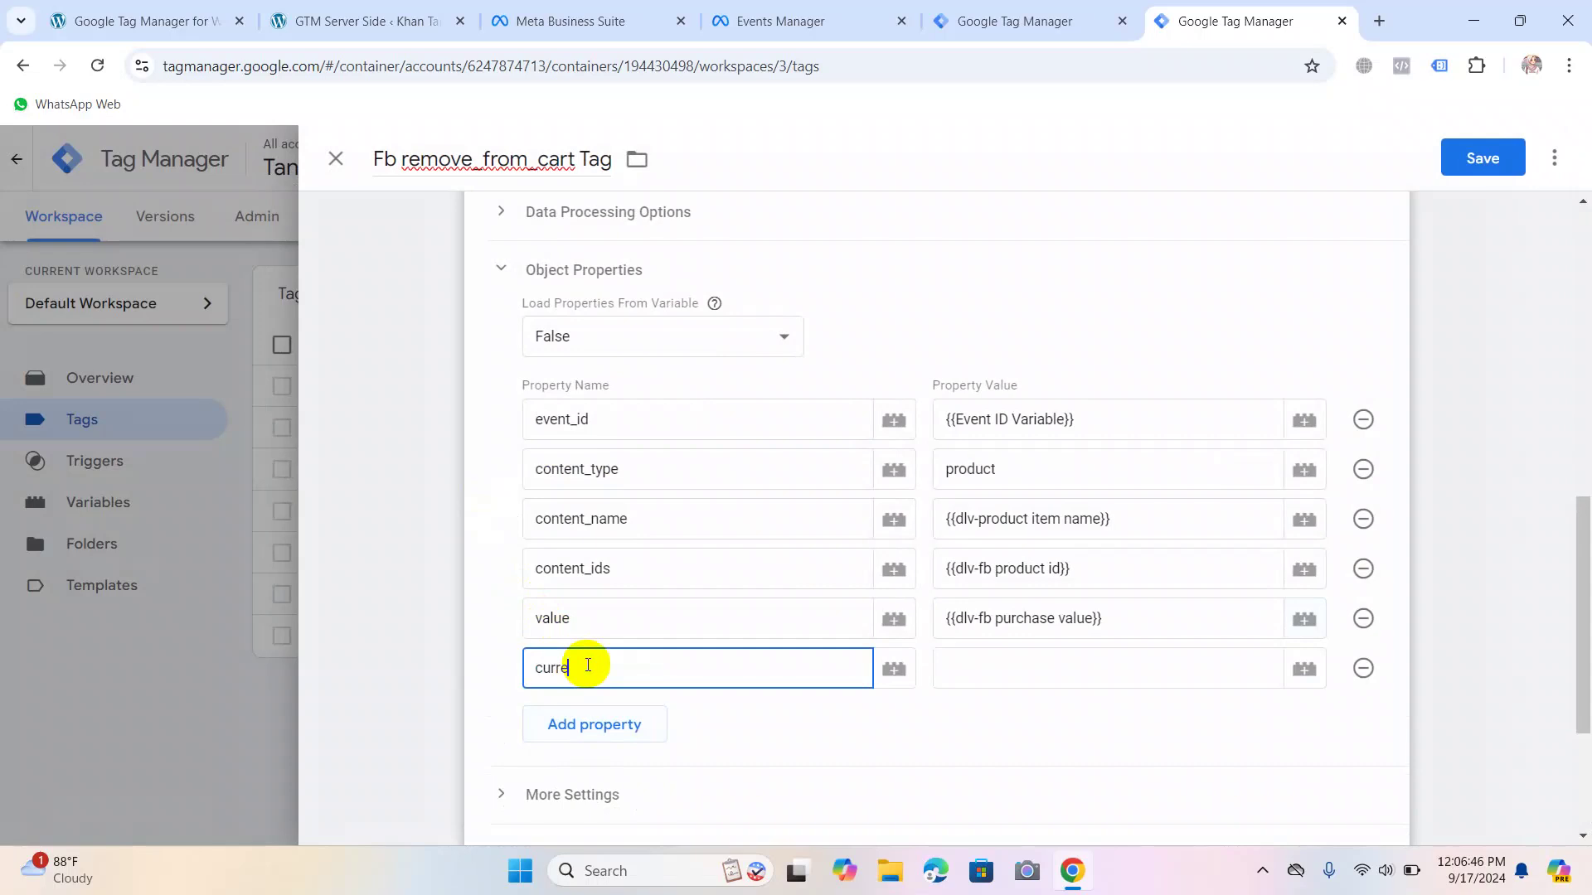
{"action": "left_click", "coordinate": [986, 668]}
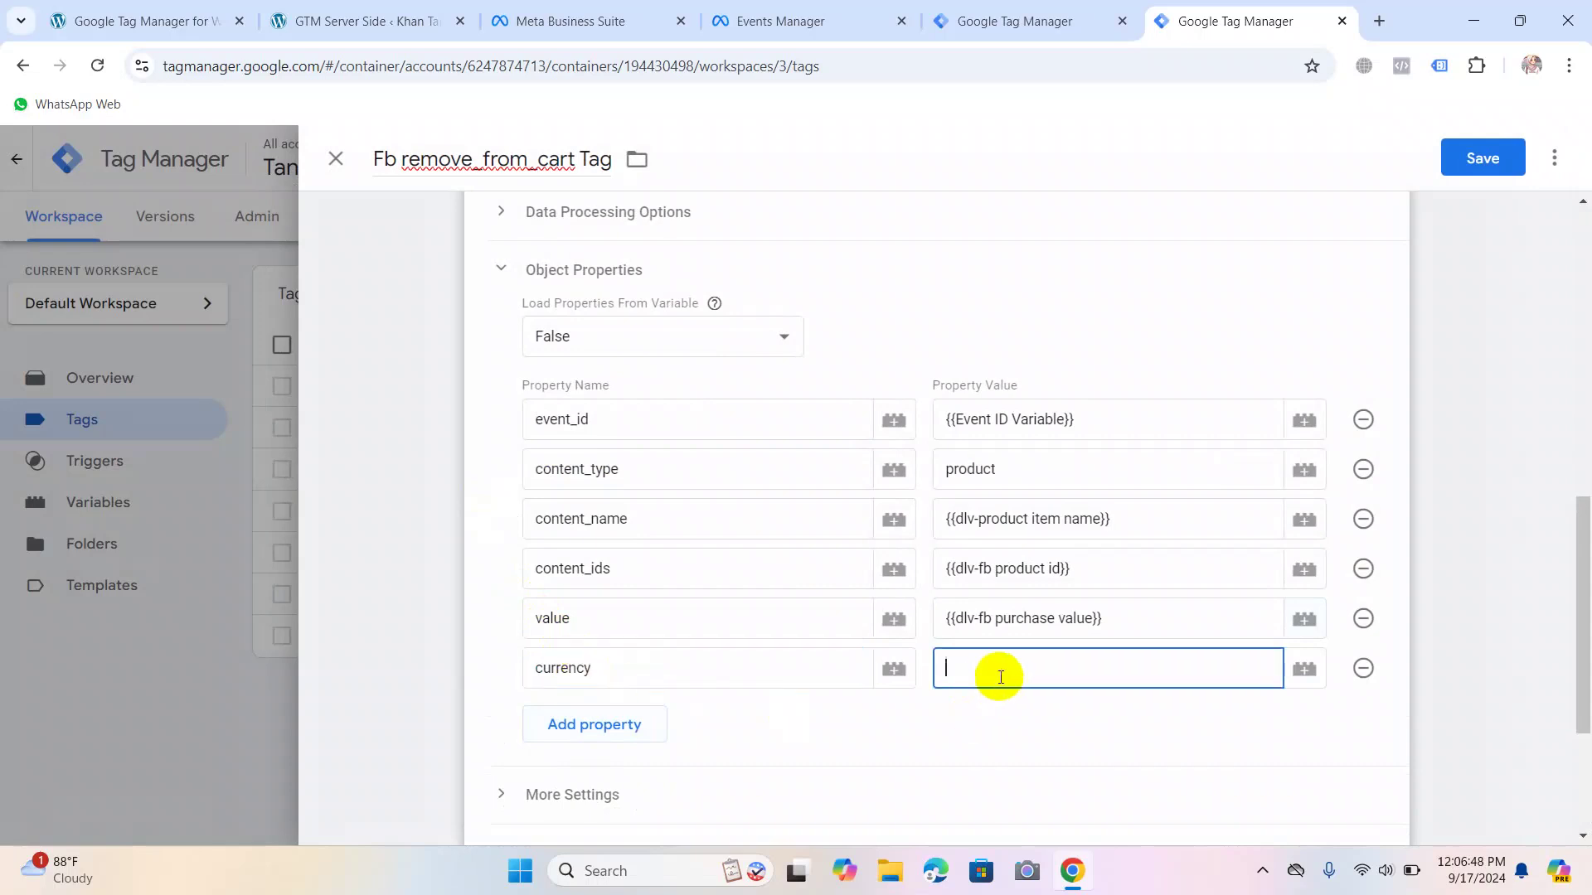
{"action": "left_click", "coordinate": [1304, 669]}
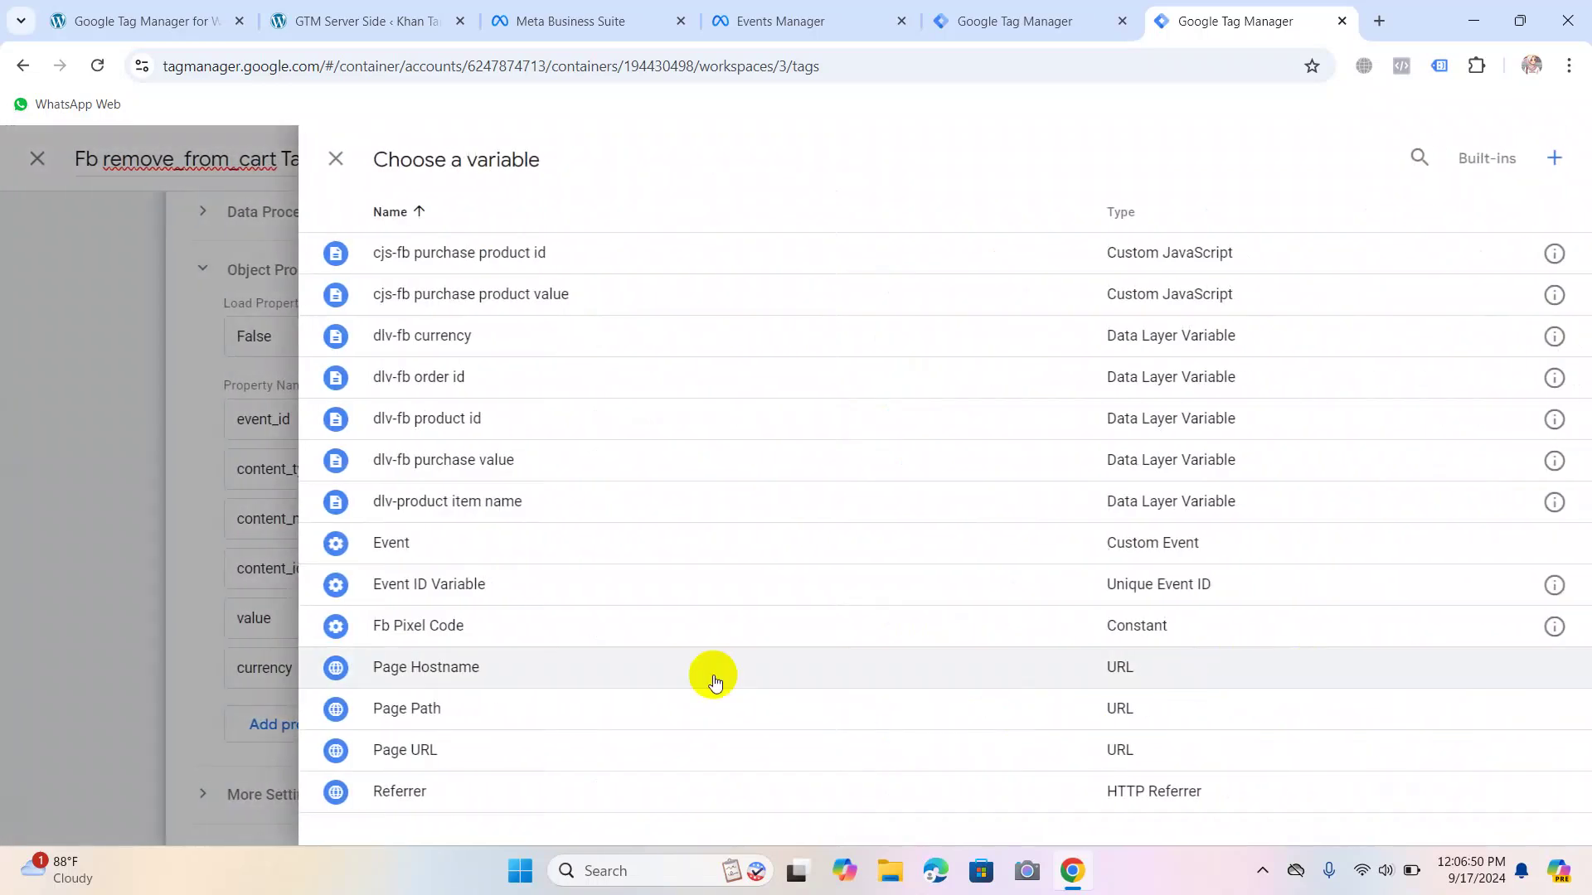
{"action": "left_click", "coordinate": [407, 330]}
Set the remove_from_cart tag's Event ID setting to the Event ID Variable, then save and close the tag.
{"action": "scroll", "coordinate": [970, 355], "scroll_direction": "down", "scroll_amount": 3}
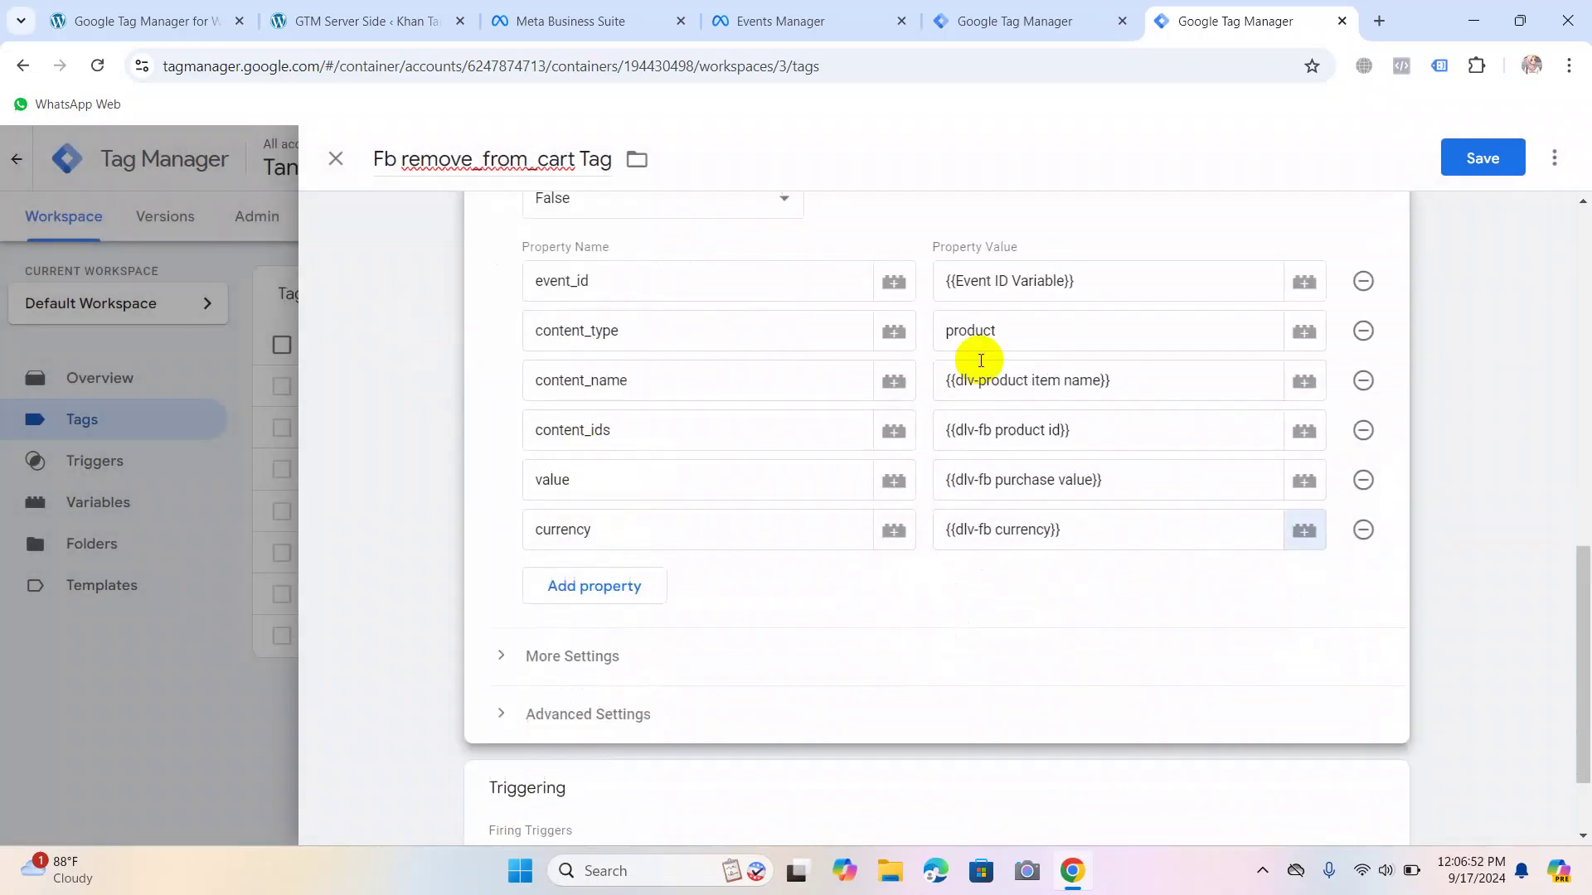
{"action": "left_click", "coordinate": [594, 590]}
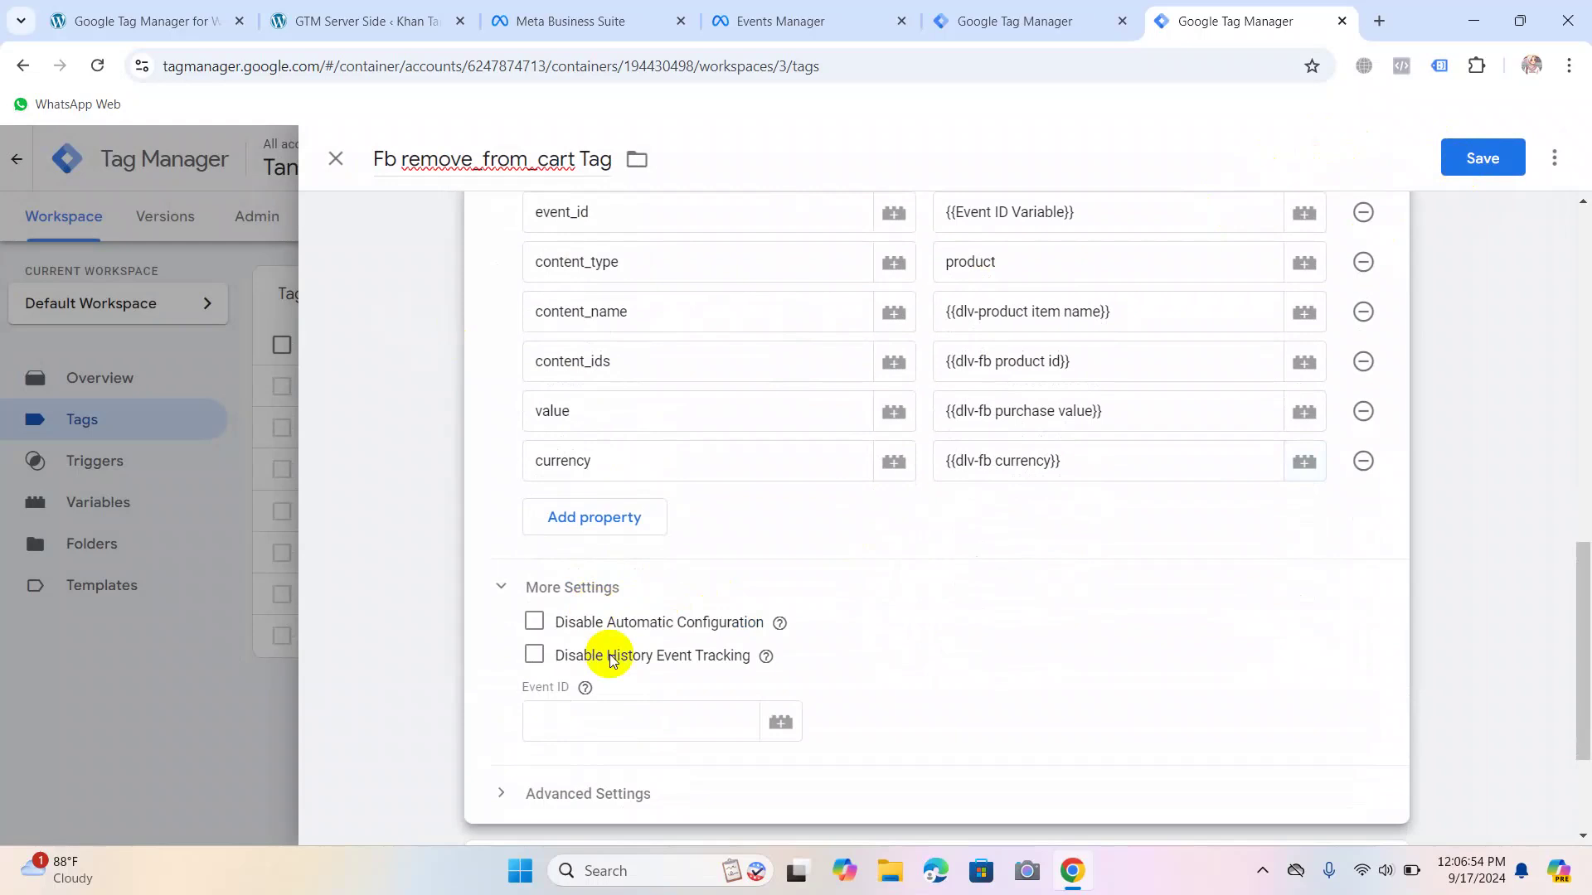
{"action": "scroll", "coordinate": [611, 650], "scroll_direction": "down", "scroll_amount": 2}
{"action": "left_click", "coordinate": [617, 520]}
{"action": "left_click", "coordinate": [778, 520]}
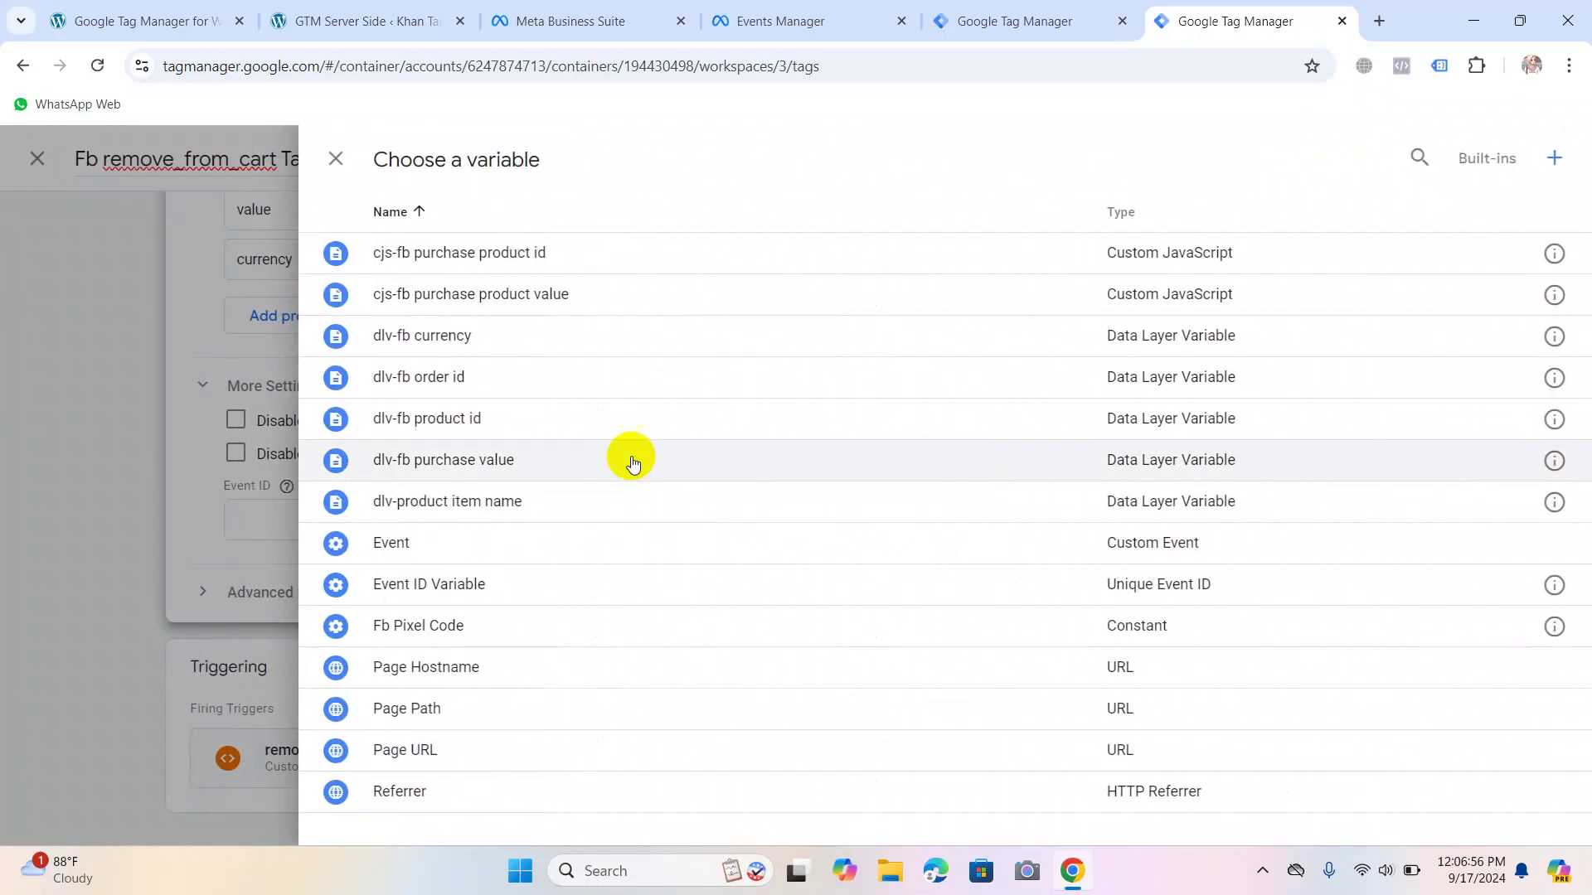
{"action": "left_click", "coordinate": [419, 586]}
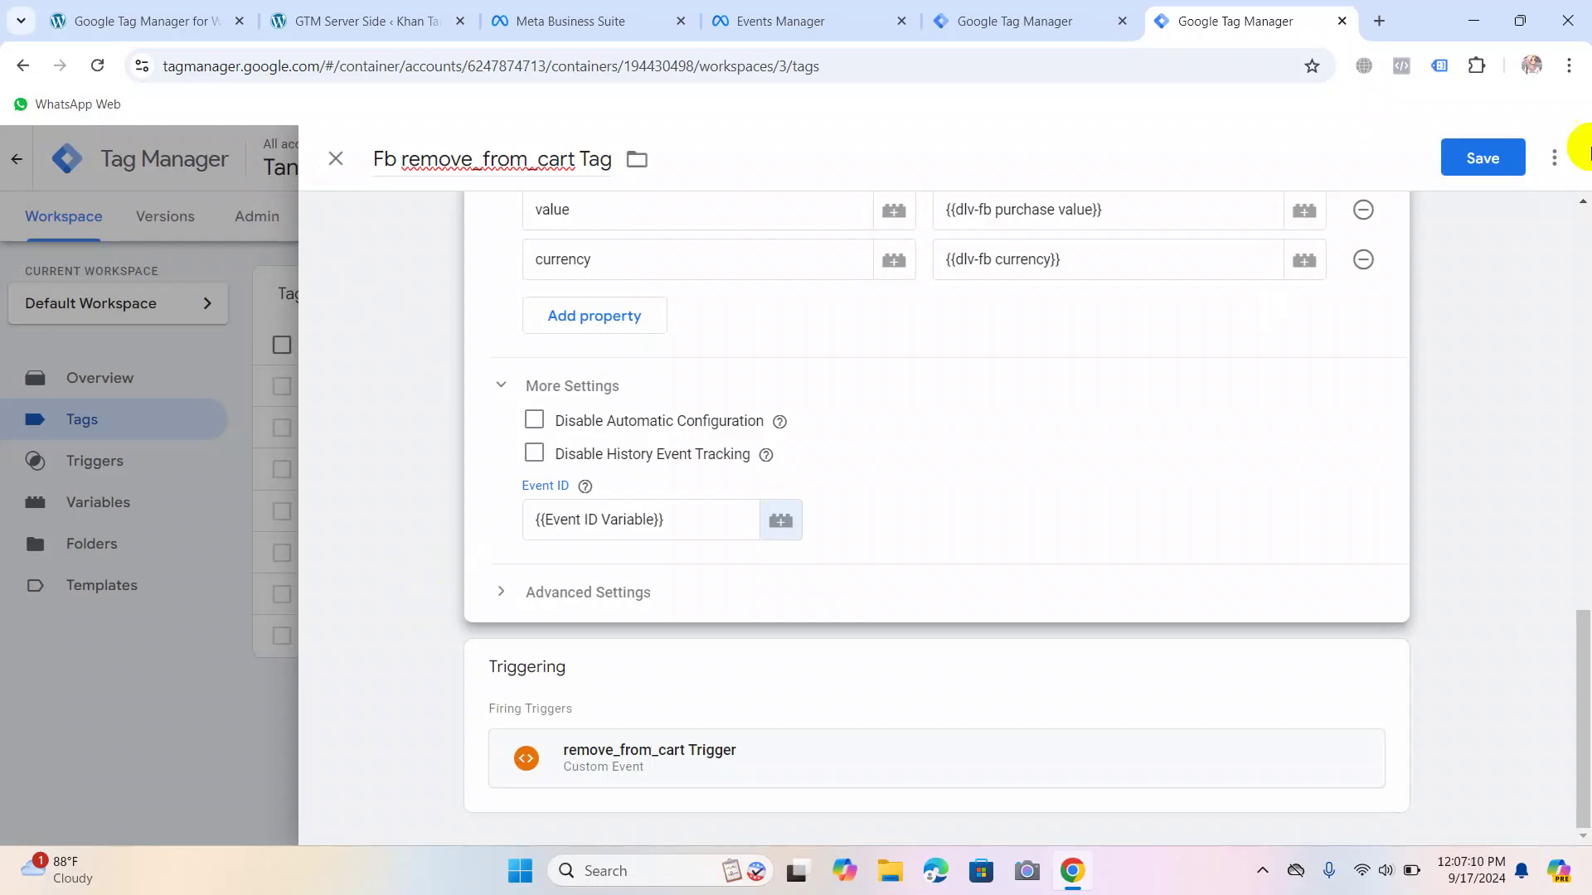
{"action": "left_click", "coordinate": [1467, 156]}
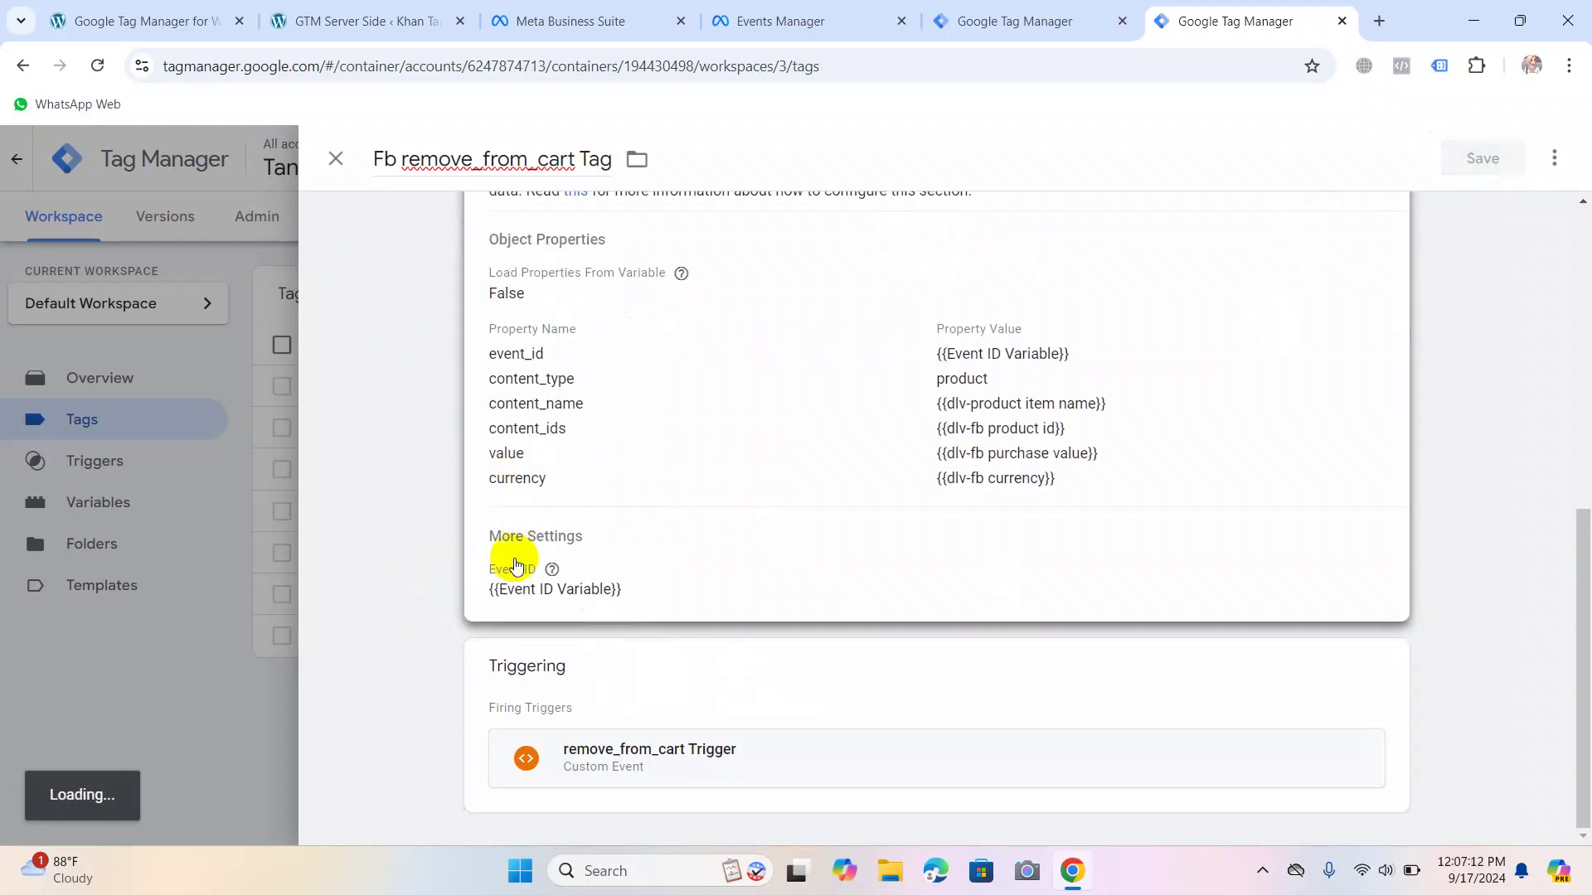
{"action": "left_click", "coordinate": [335, 158]}
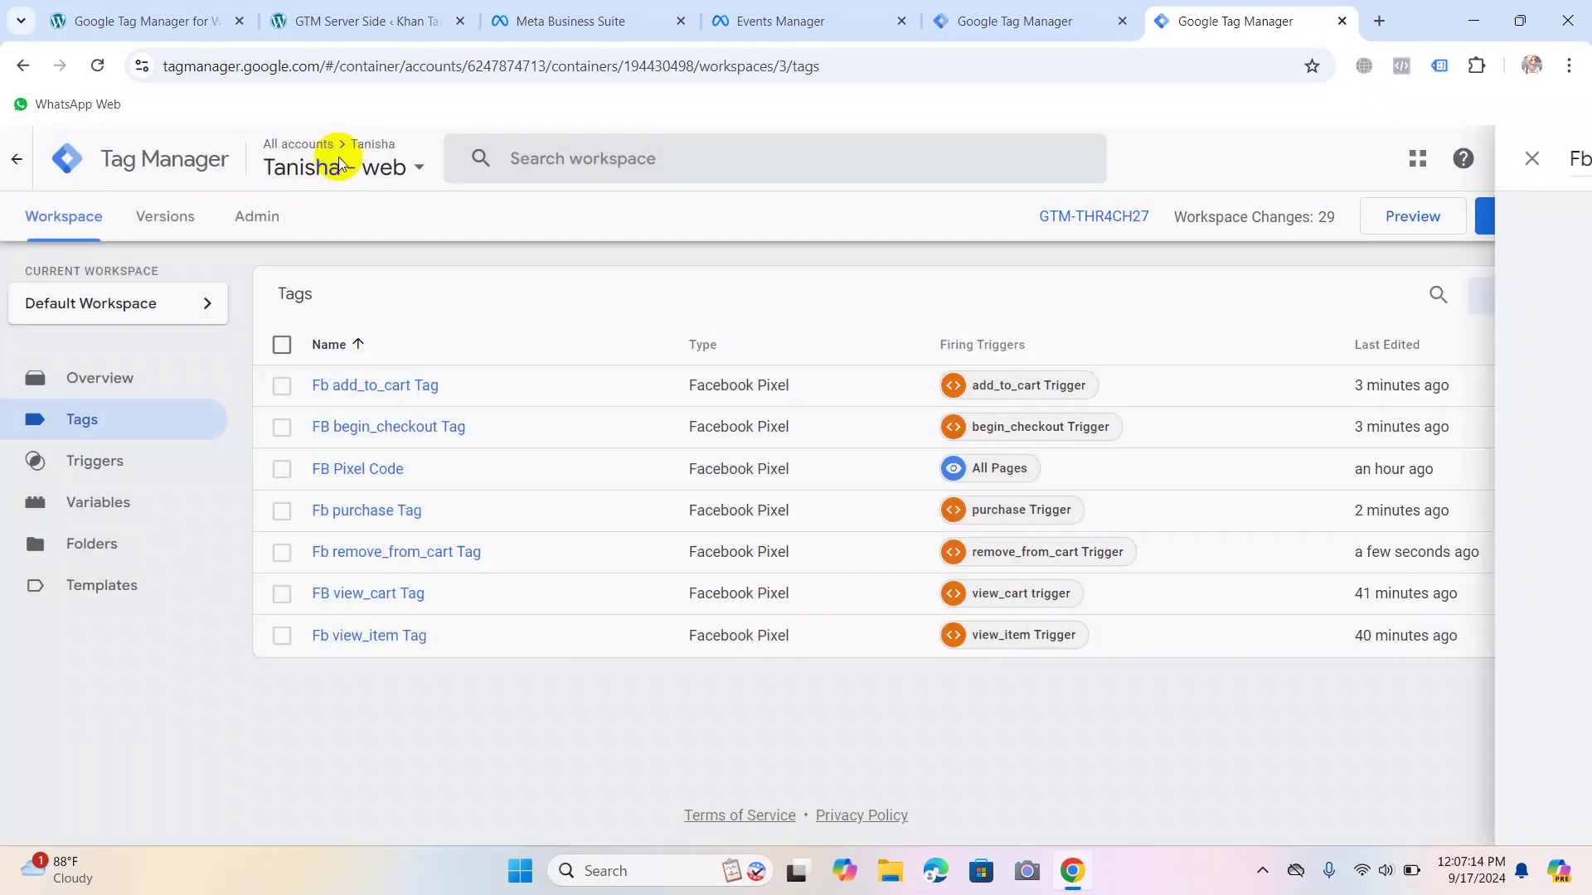
Edit the FB view_cart Tag to use the custom event name view_cart, copied from the tag's title.
{"action": "left_click", "coordinate": [345, 594]}
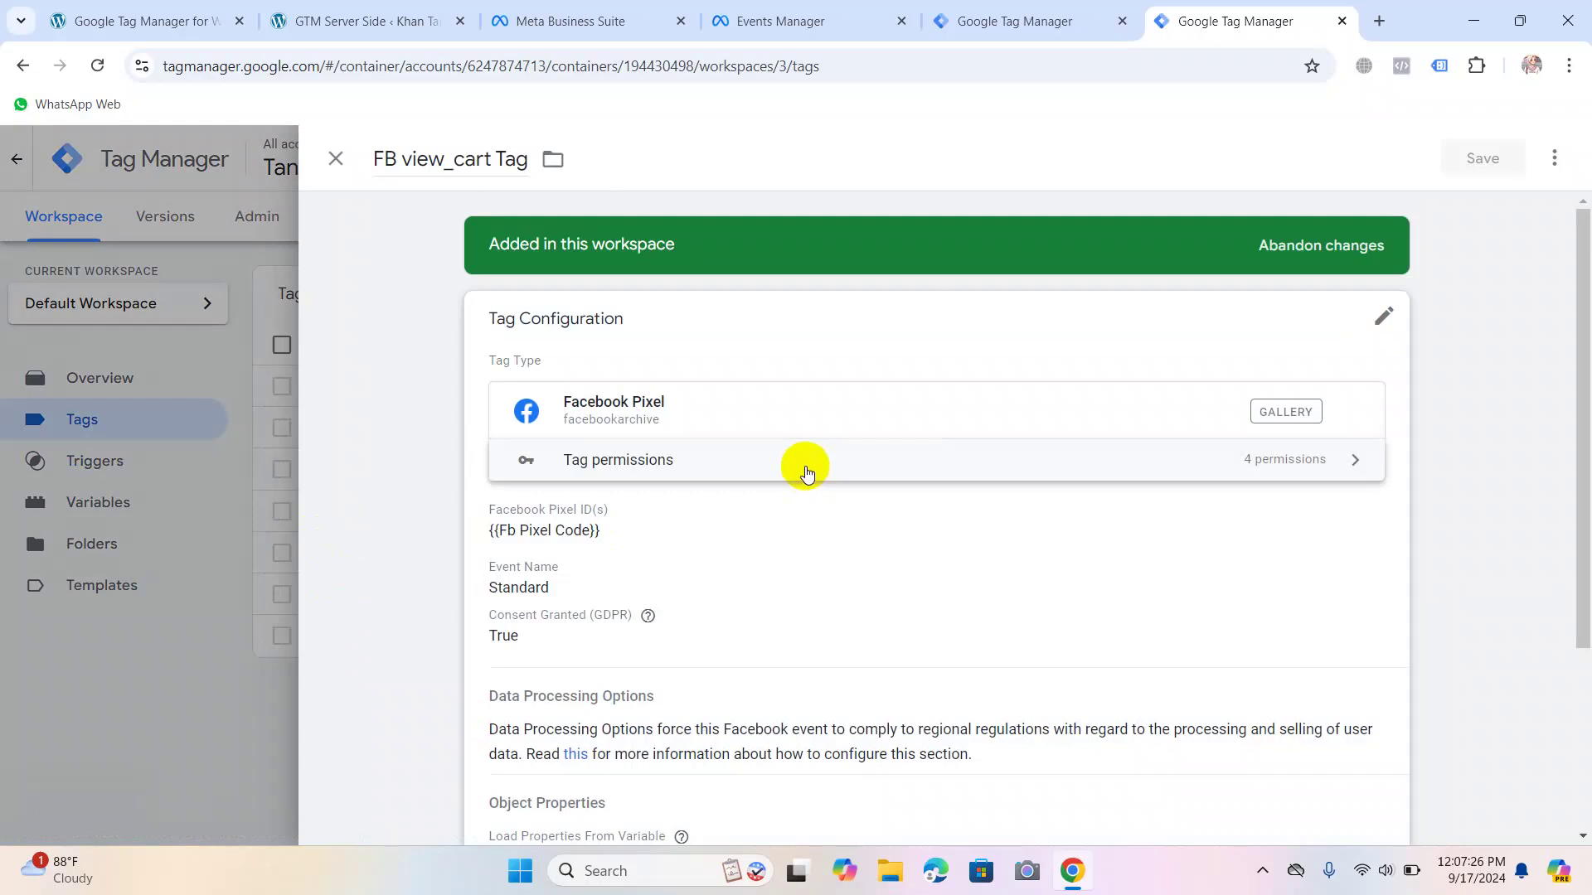
{"action": "left_click", "coordinate": [598, 570]}
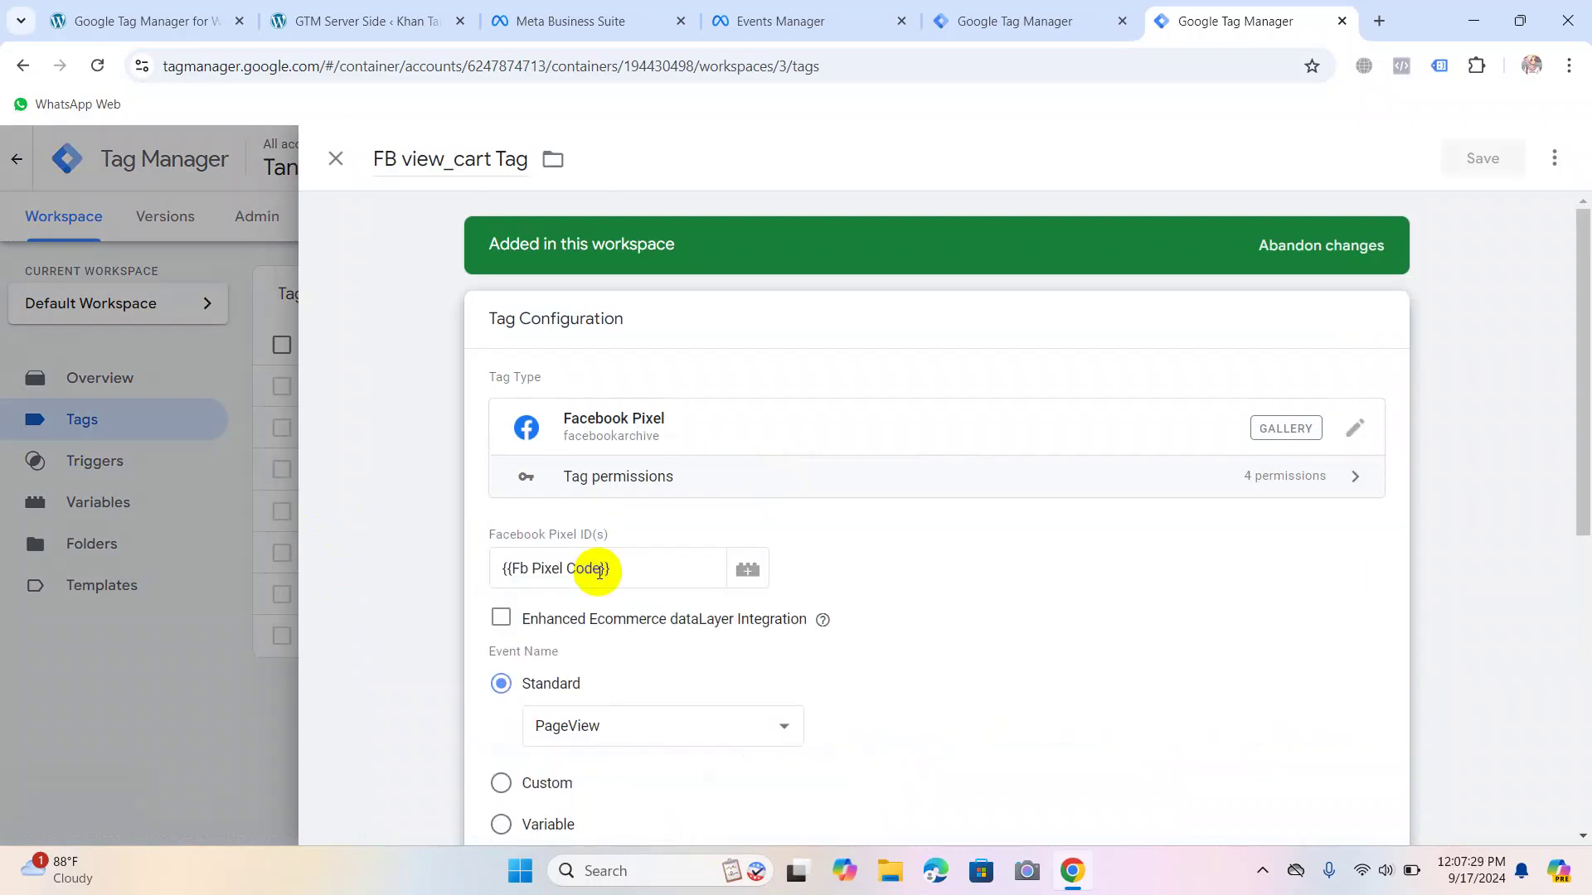
{"action": "left_click", "coordinate": [547, 734]}
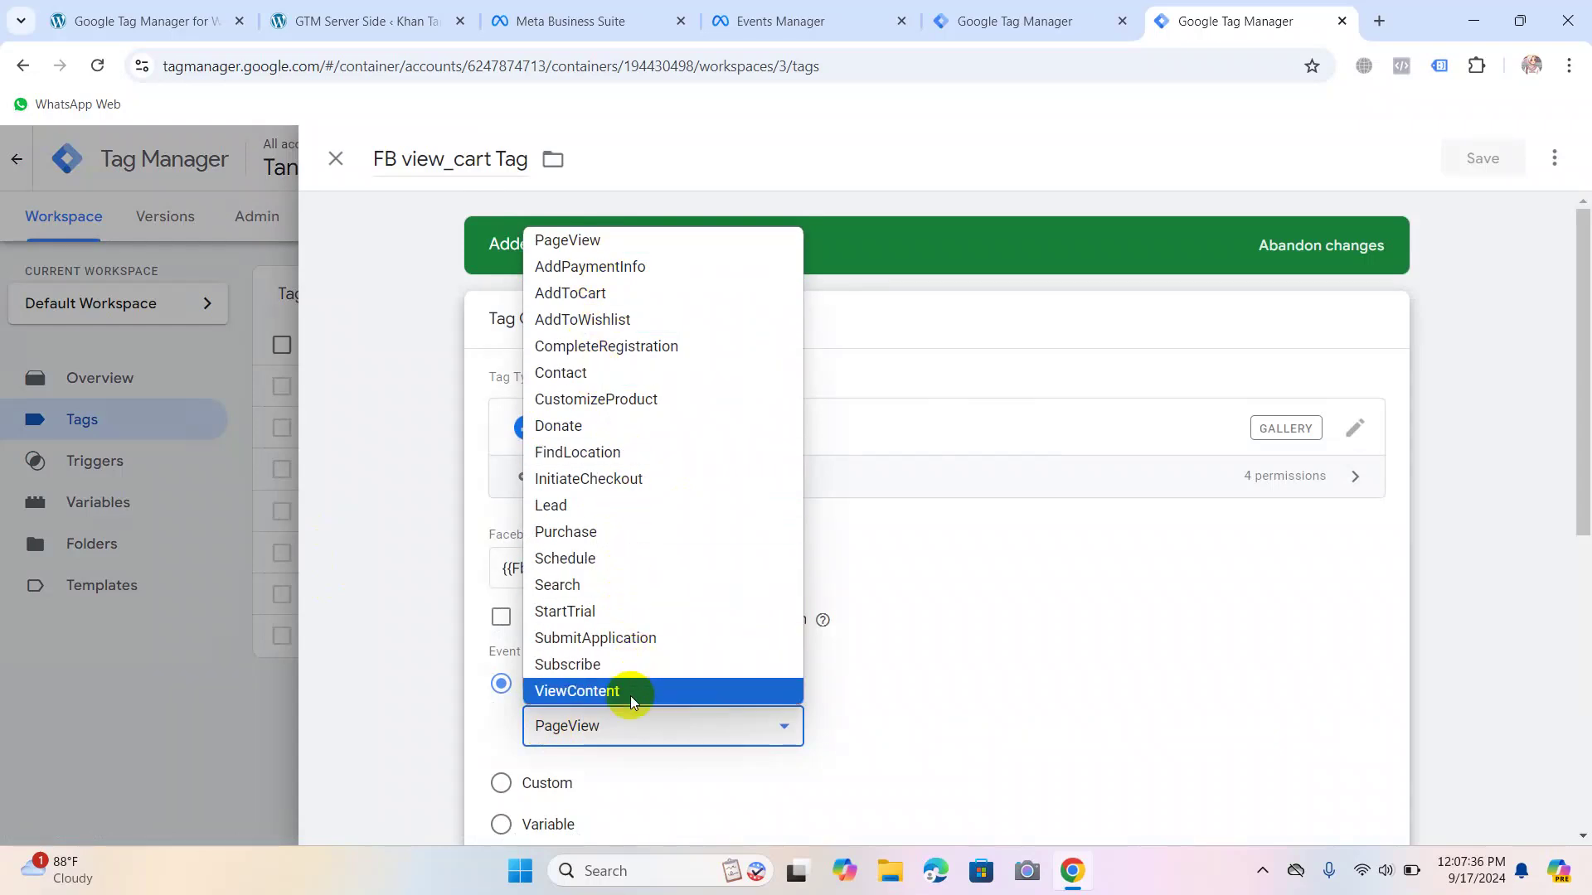
{"action": "scroll", "coordinate": [489, 705], "scroll_direction": "down", "scroll_amount": 1}
{"action": "left_click", "coordinate": [519, 697]}
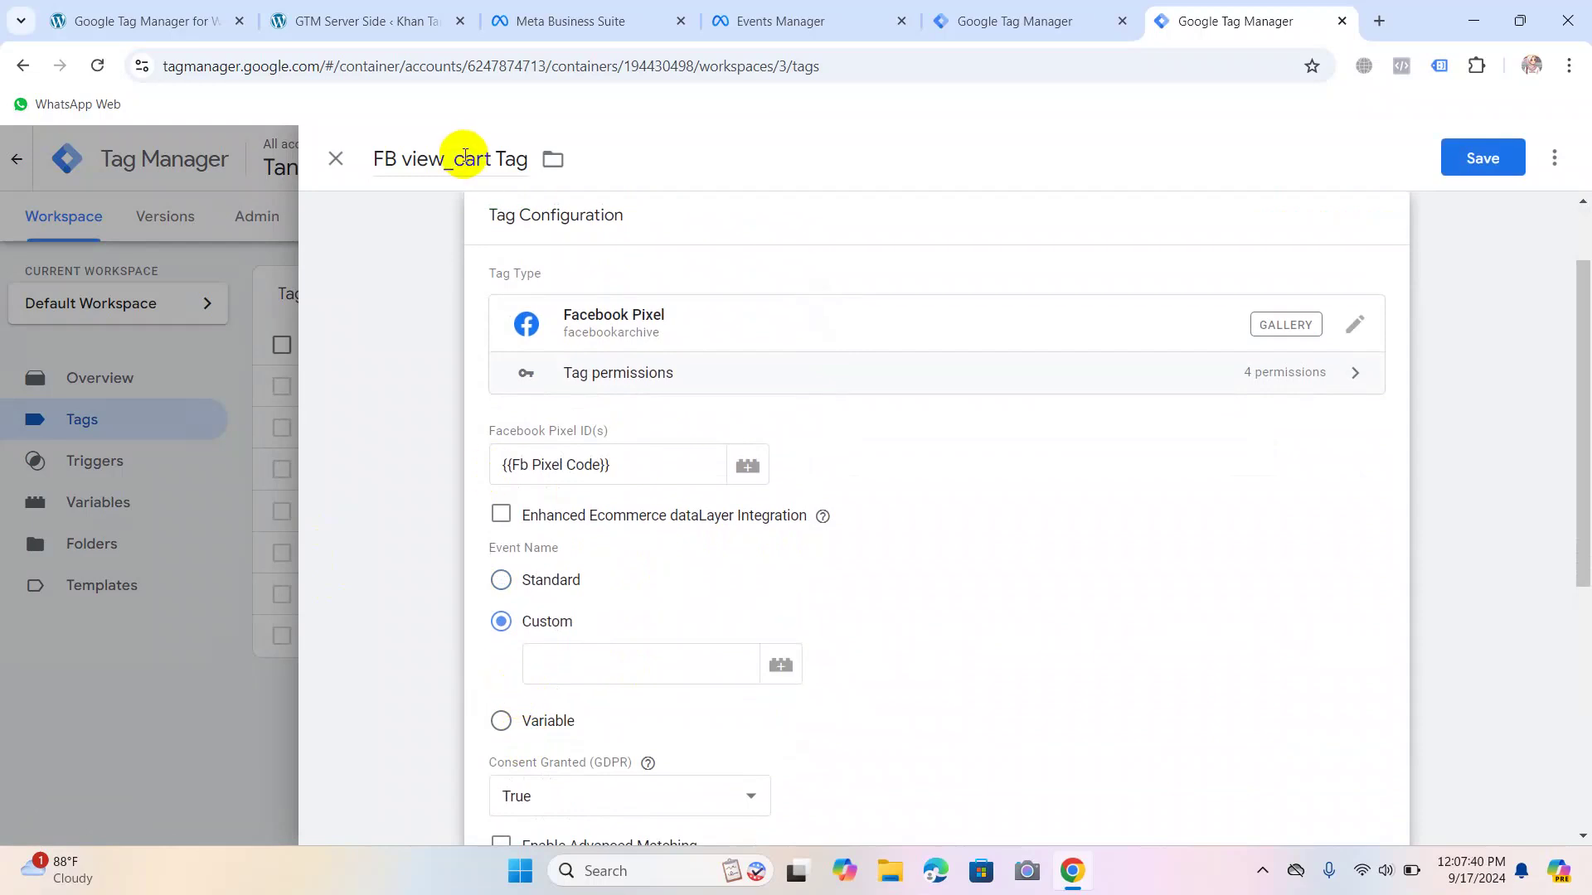
{"action": "left_click_drag", "start_coordinate": [489, 165], "coordinate": [404, 157]}
{"action": "key", "text": "ctrl+c"}
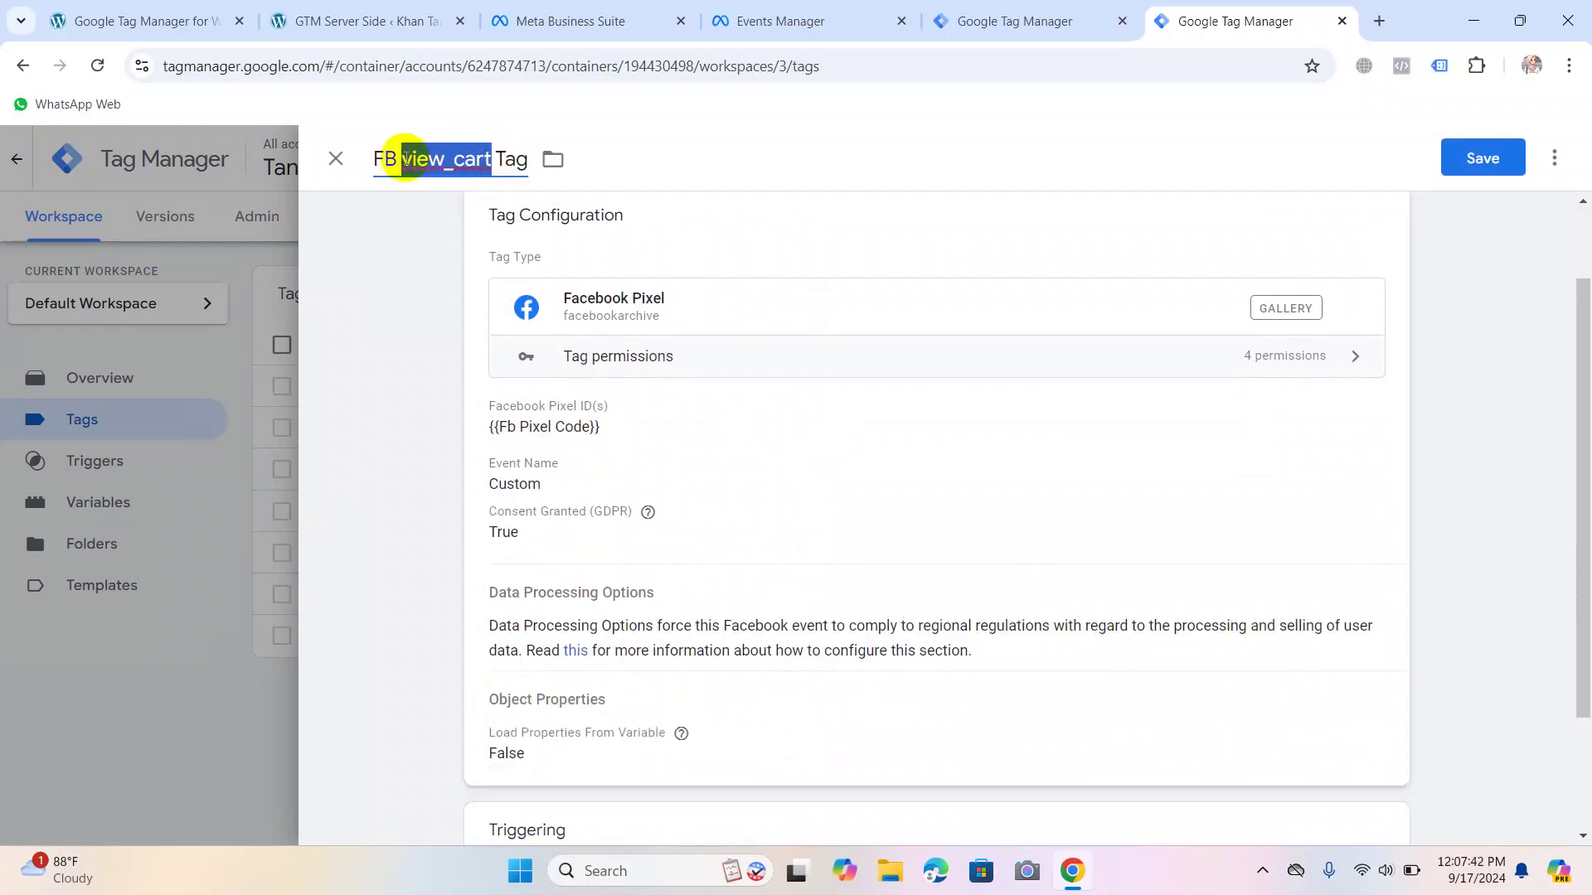
{"action": "left_click", "coordinate": [583, 528]}
{"action": "left_click", "coordinate": [572, 663]}
{"action": "key", "text": "ctrl+v"}
{"action": "scroll", "coordinate": [819, 529], "scroll_direction": "down", "scroll_amount": 4}
{"action": "left_click", "coordinate": [536, 354]}
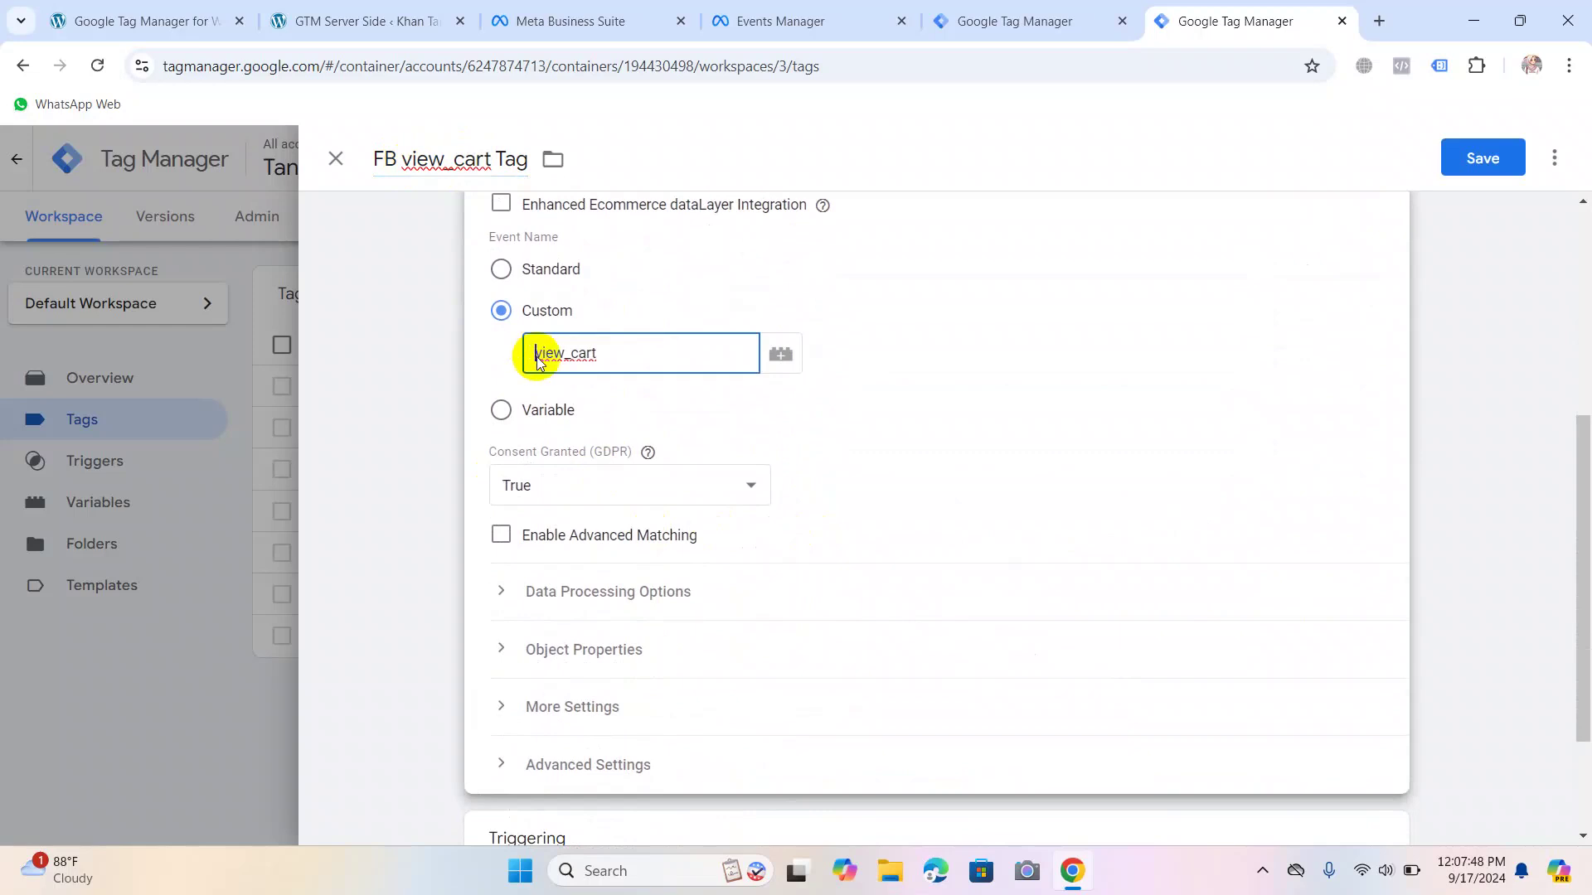
Add an event_id object property with the Event ID Variable as its value, plus a second empty property row, in the view_cart tag.
{"action": "scroll", "coordinate": [630, 464], "scroll_direction": "down", "scroll_amount": 2}
{"action": "left_click", "coordinate": [620, 484]}
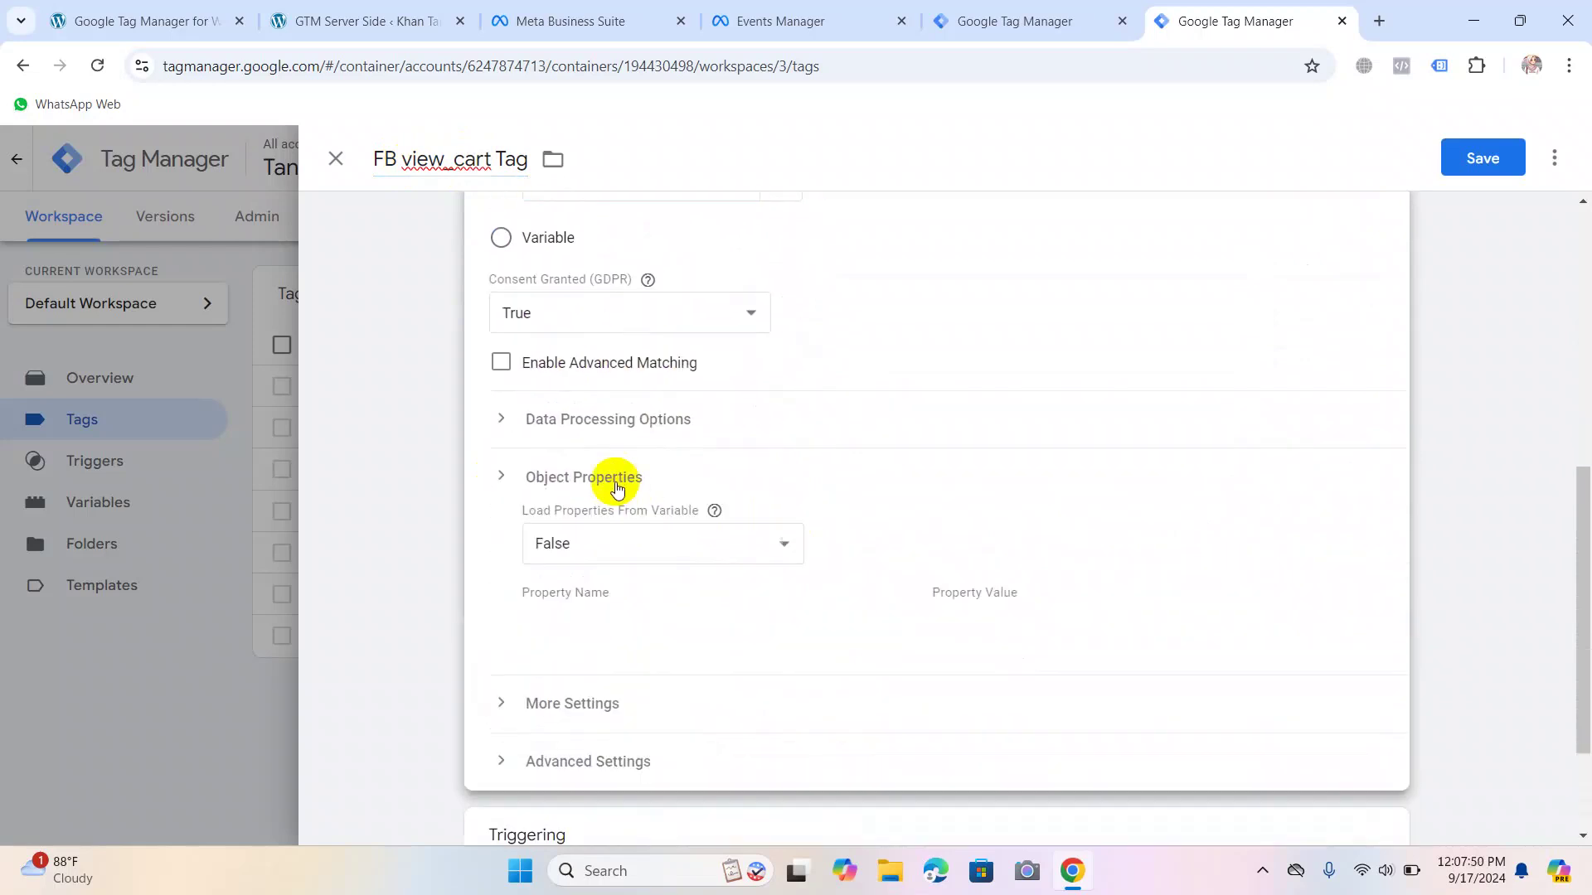
{"action": "left_click", "coordinate": [580, 630]}
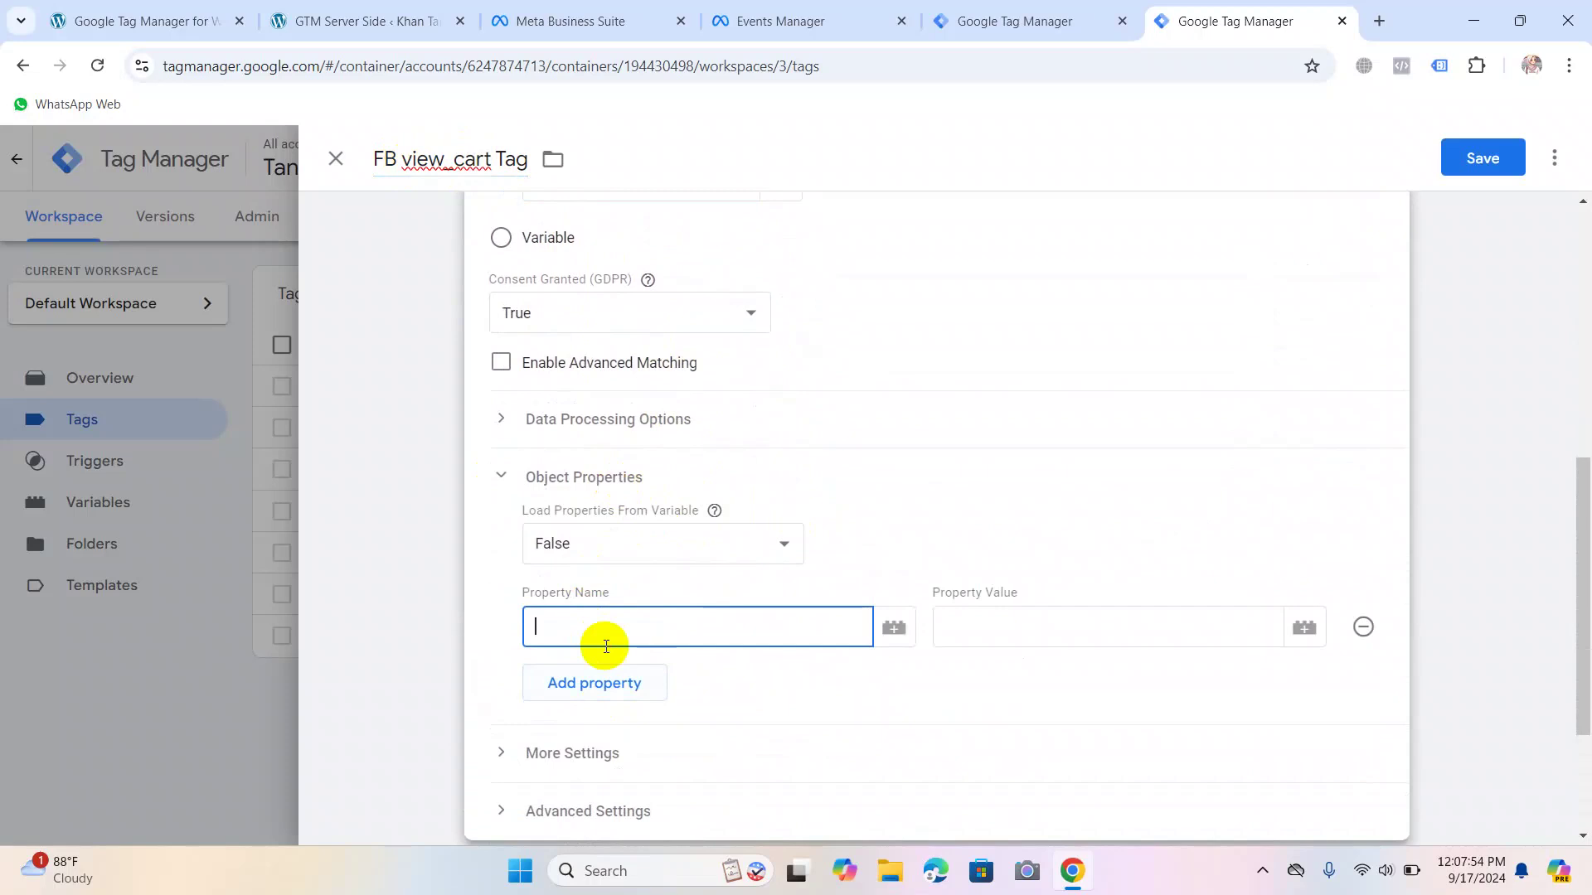
{"action": "type", "text": "event_id"}
{"action": "key", "text": "Tab"}
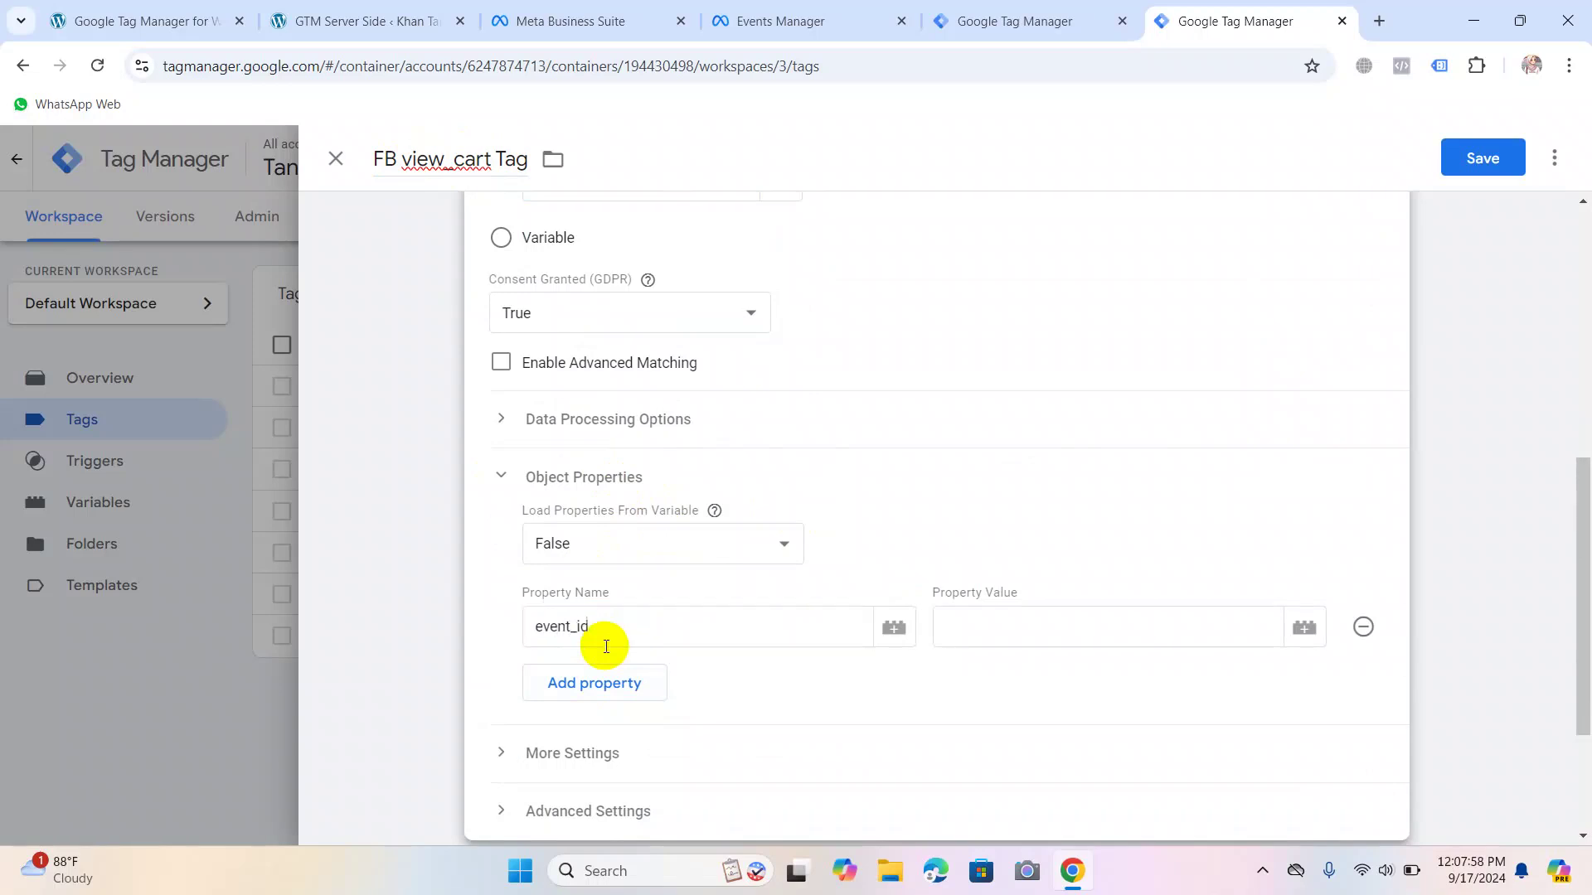
{"action": "left_click", "coordinate": [1298, 631]}
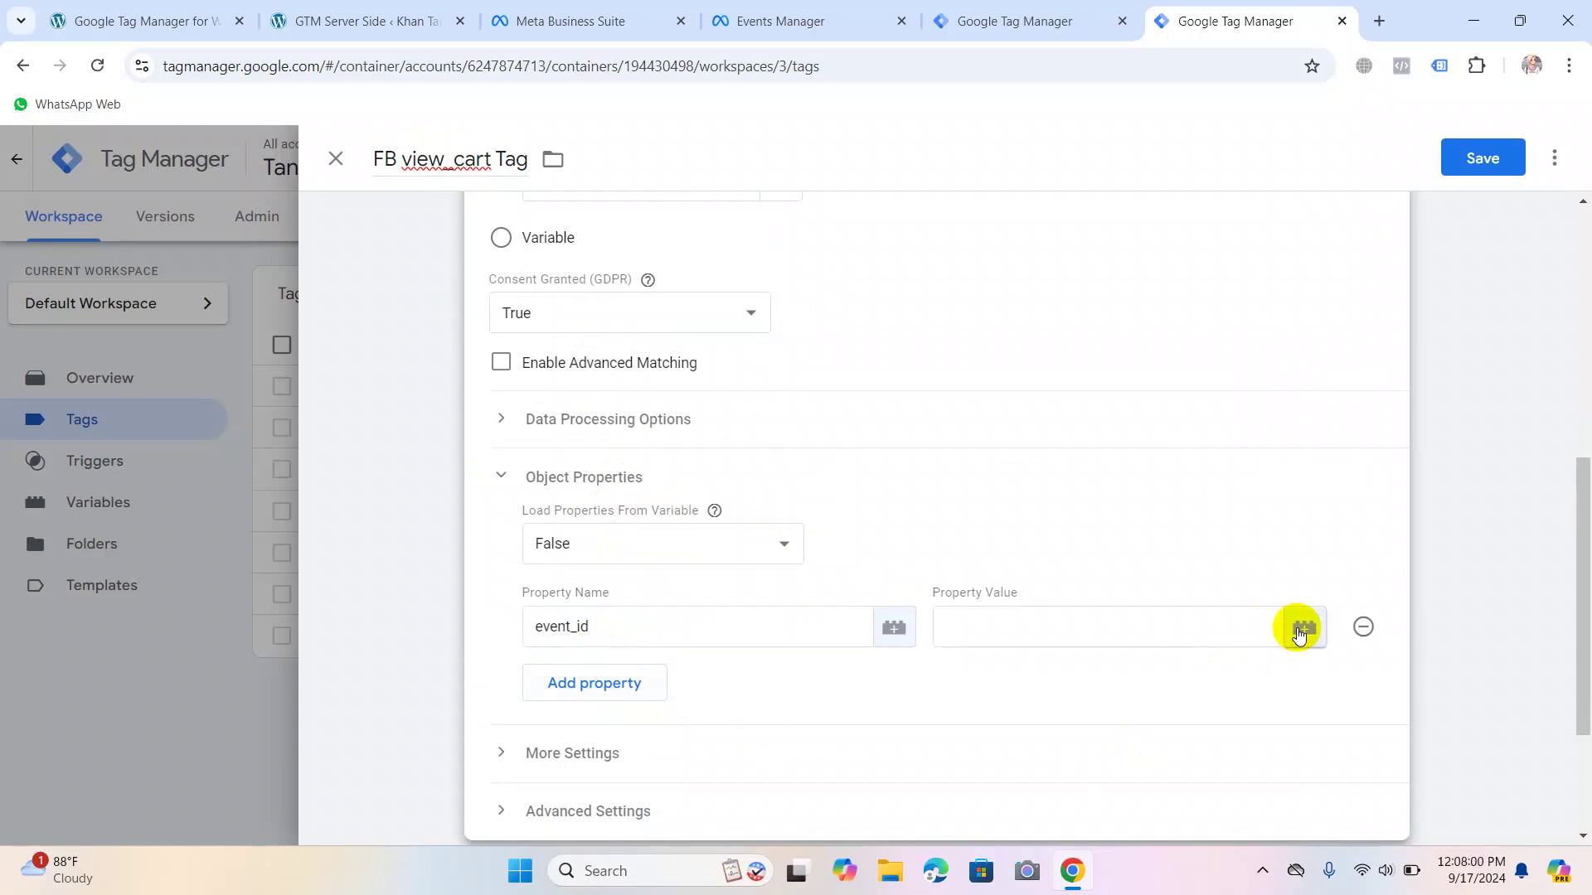
{"action": "left_click", "coordinate": [502, 581]}
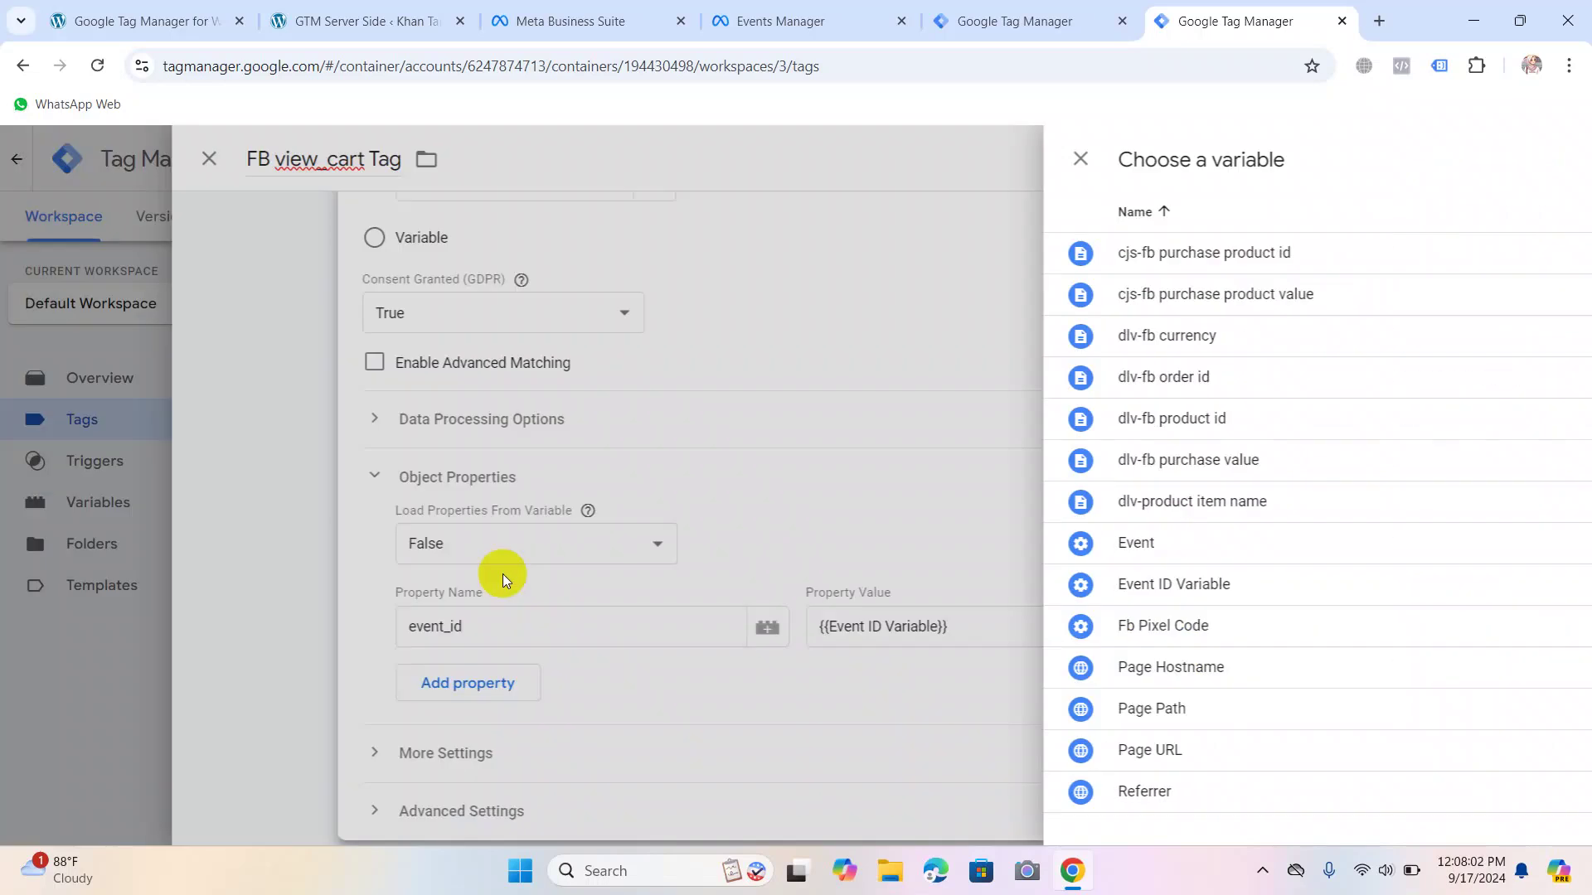
{"action": "left_click", "coordinate": [621, 678]}
{"action": "left_click", "coordinate": [618, 688]}
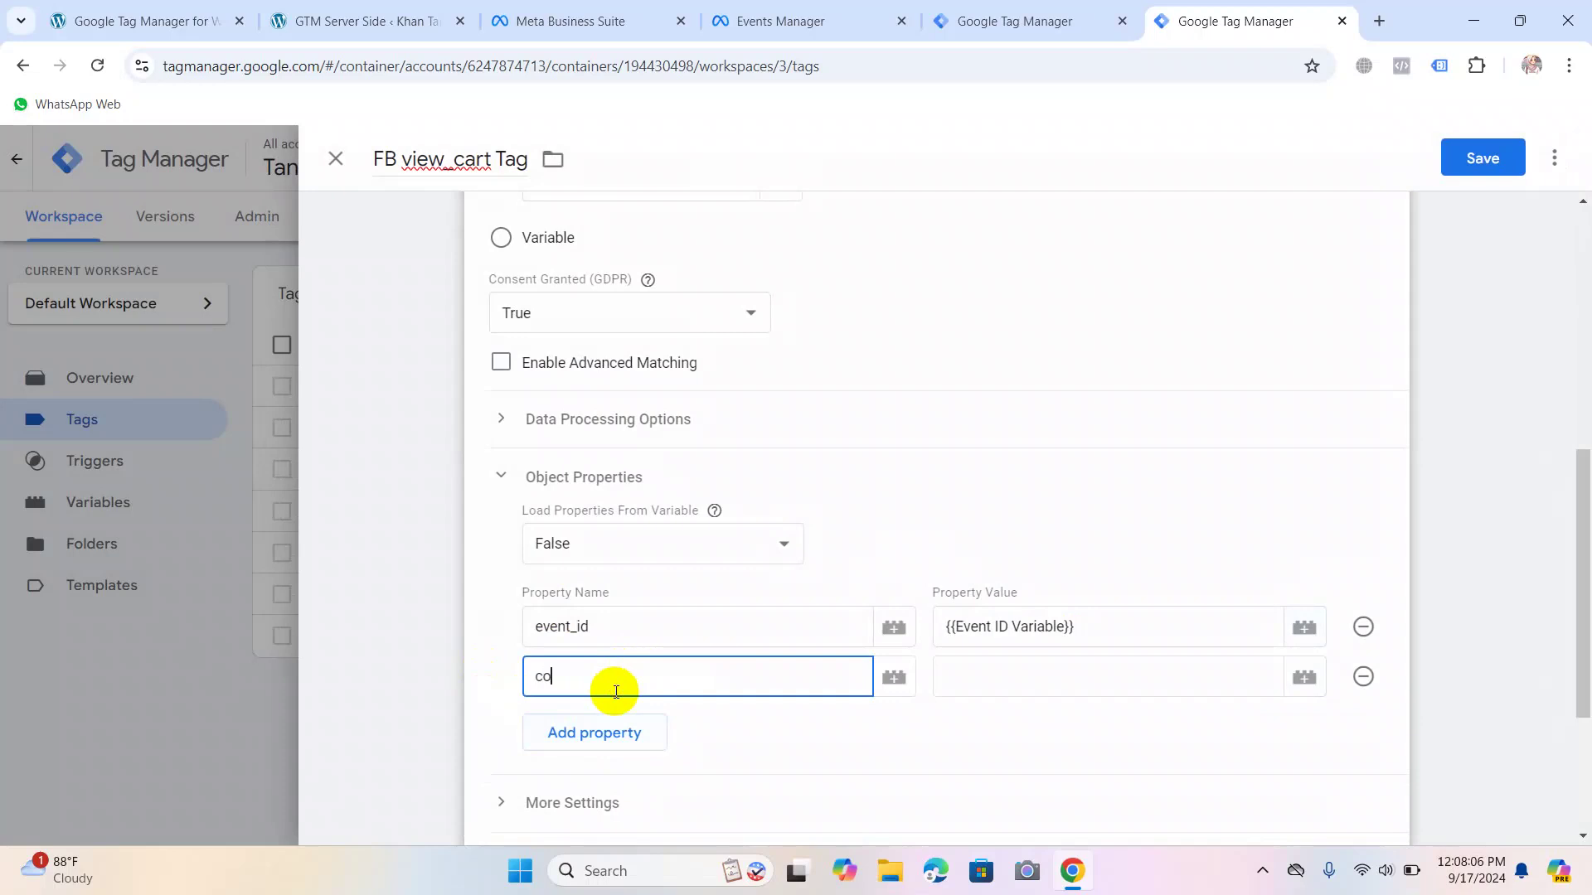
{"action": "type", "text": "content_name"}
{"action": "left_click", "coordinate": [1119, 675]}
{"action": "left_click", "coordinate": [1316, 686]}
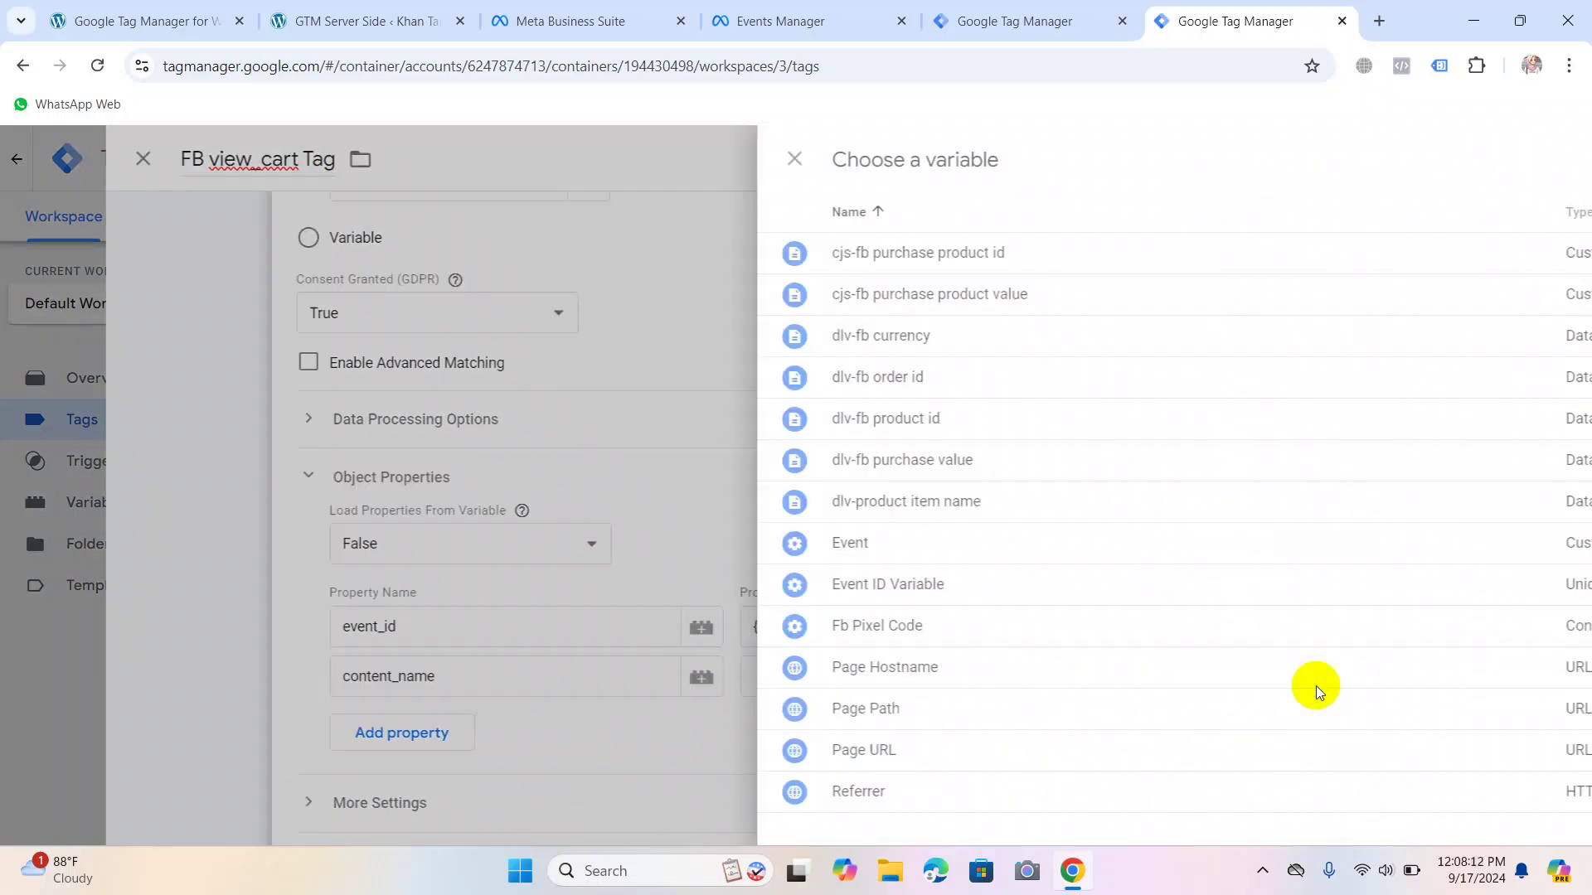
{"action": "left_click", "coordinate": [331, 157]}
Set the second object property of the view_cart tag to the name content_type with the value product.
{"action": "left_click", "coordinate": [1017, 691]}
{"action": "mouse_move", "coordinate": [662, 675]}
{"action": "left_mouse_down"}
{"action": "mouse_move", "coordinate": [525, 676]}
{"action": "mouse_move", "coordinate": [666, 685]}
{"action": "left_mouse_up"}
{"action": "left_click", "coordinate": [629, 692]}
{"action": "type", "text": "tu"}
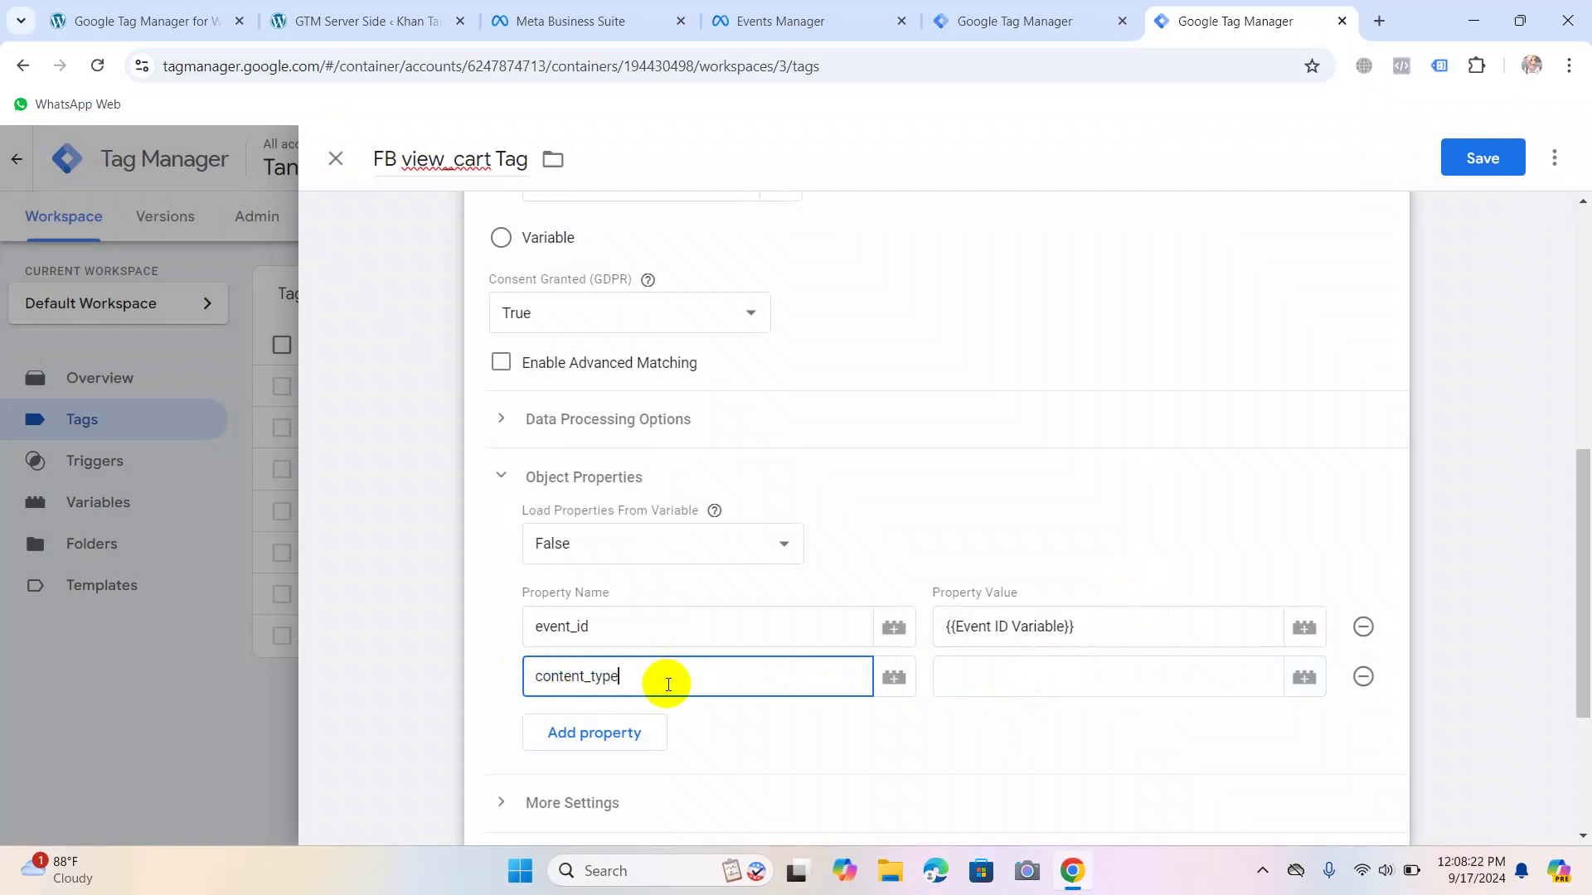
{"action": "left_click", "coordinate": [991, 695]}
{"action": "type", "text": "product"}
Add a content_name object property to the view_cart tag using the dlv-product item name variable.
{"action": "left_click", "coordinate": [595, 732]}
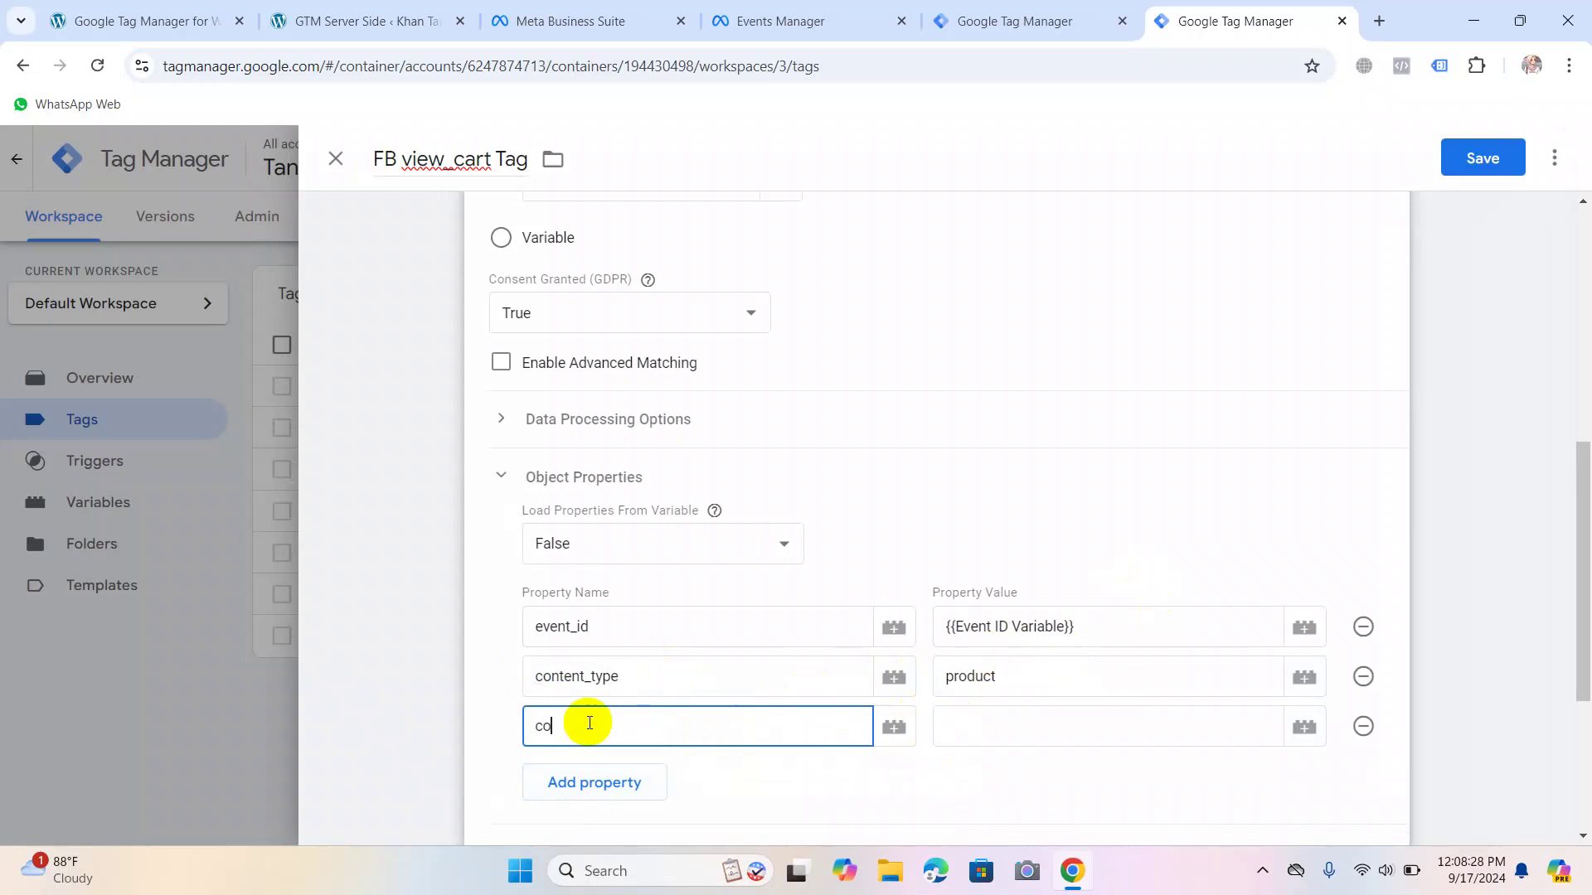
{"action": "type", "text": "content_name"}
{"action": "left_click", "coordinate": [1036, 740]}
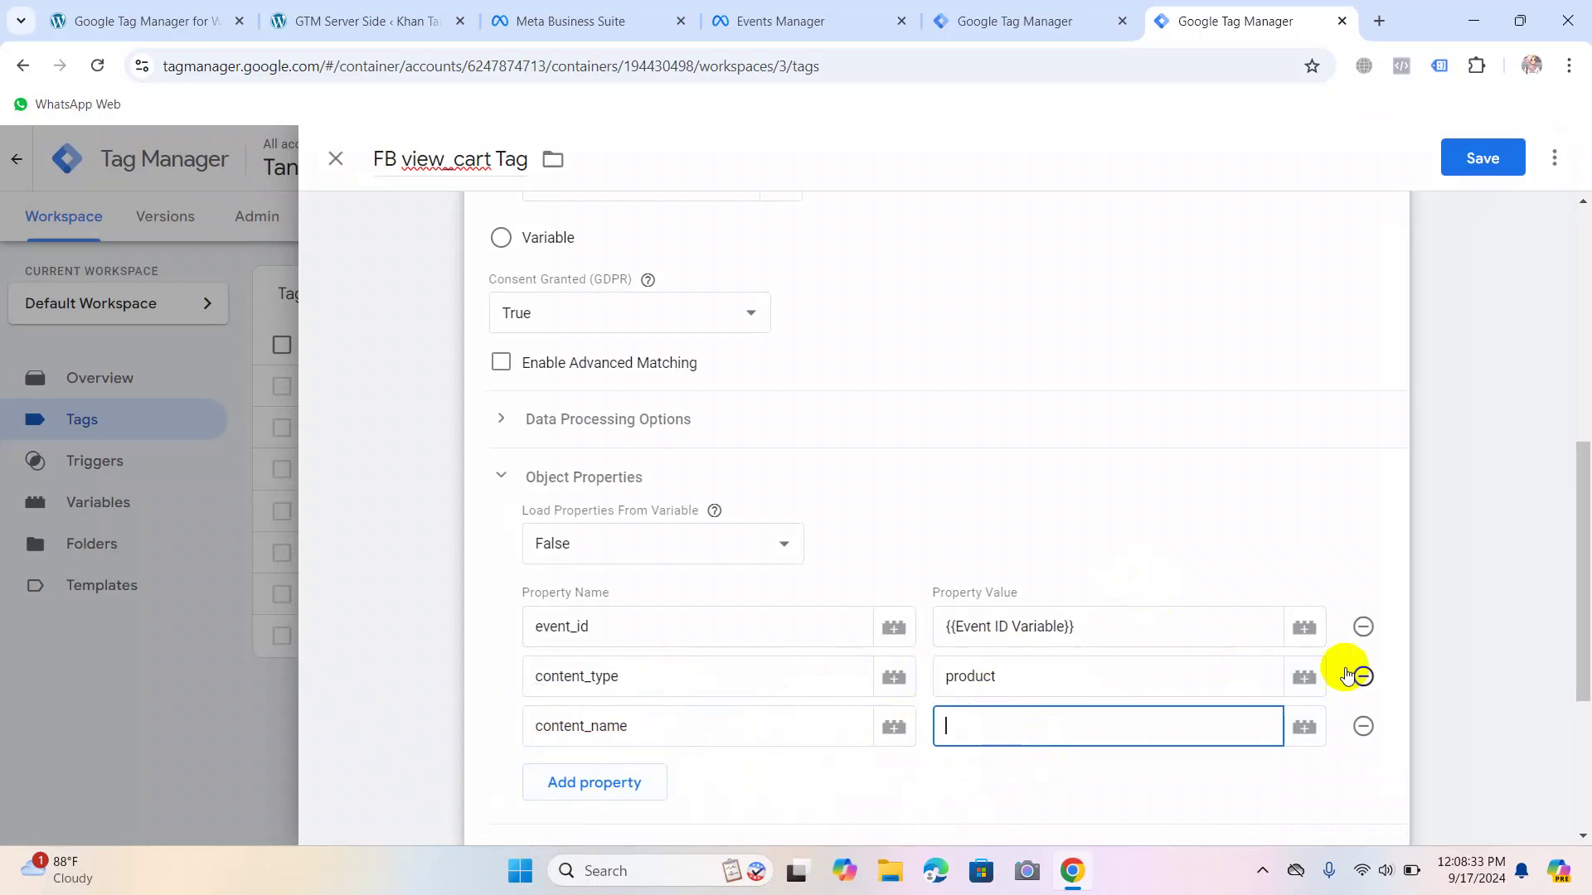
{"action": "left_click", "coordinate": [1306, 725]}
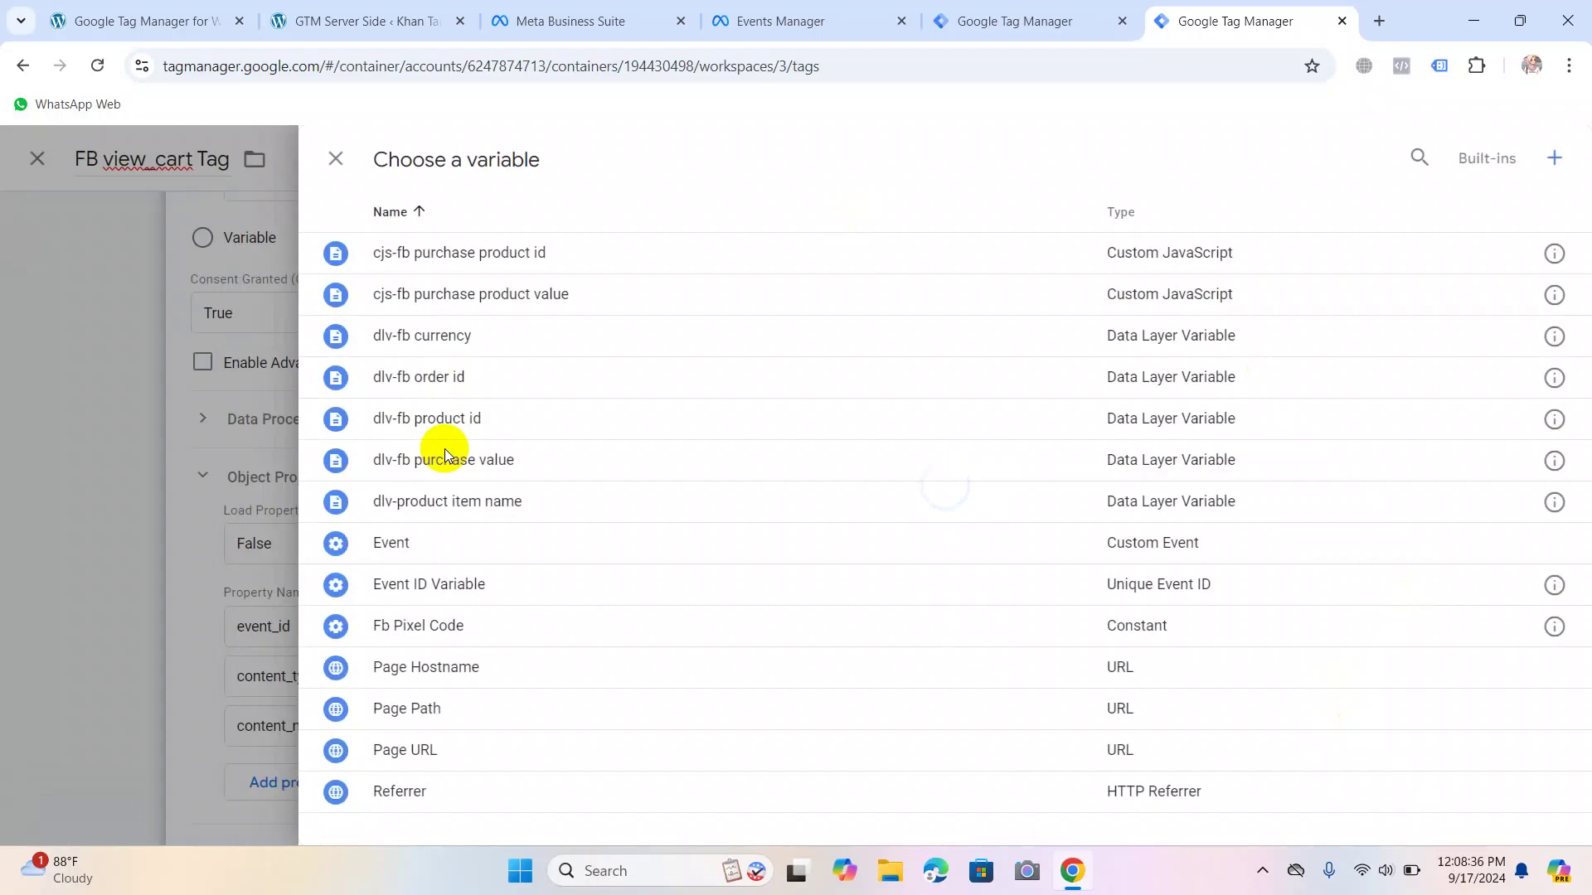
{"action": "left_click", "coordinate": [474, 504]}
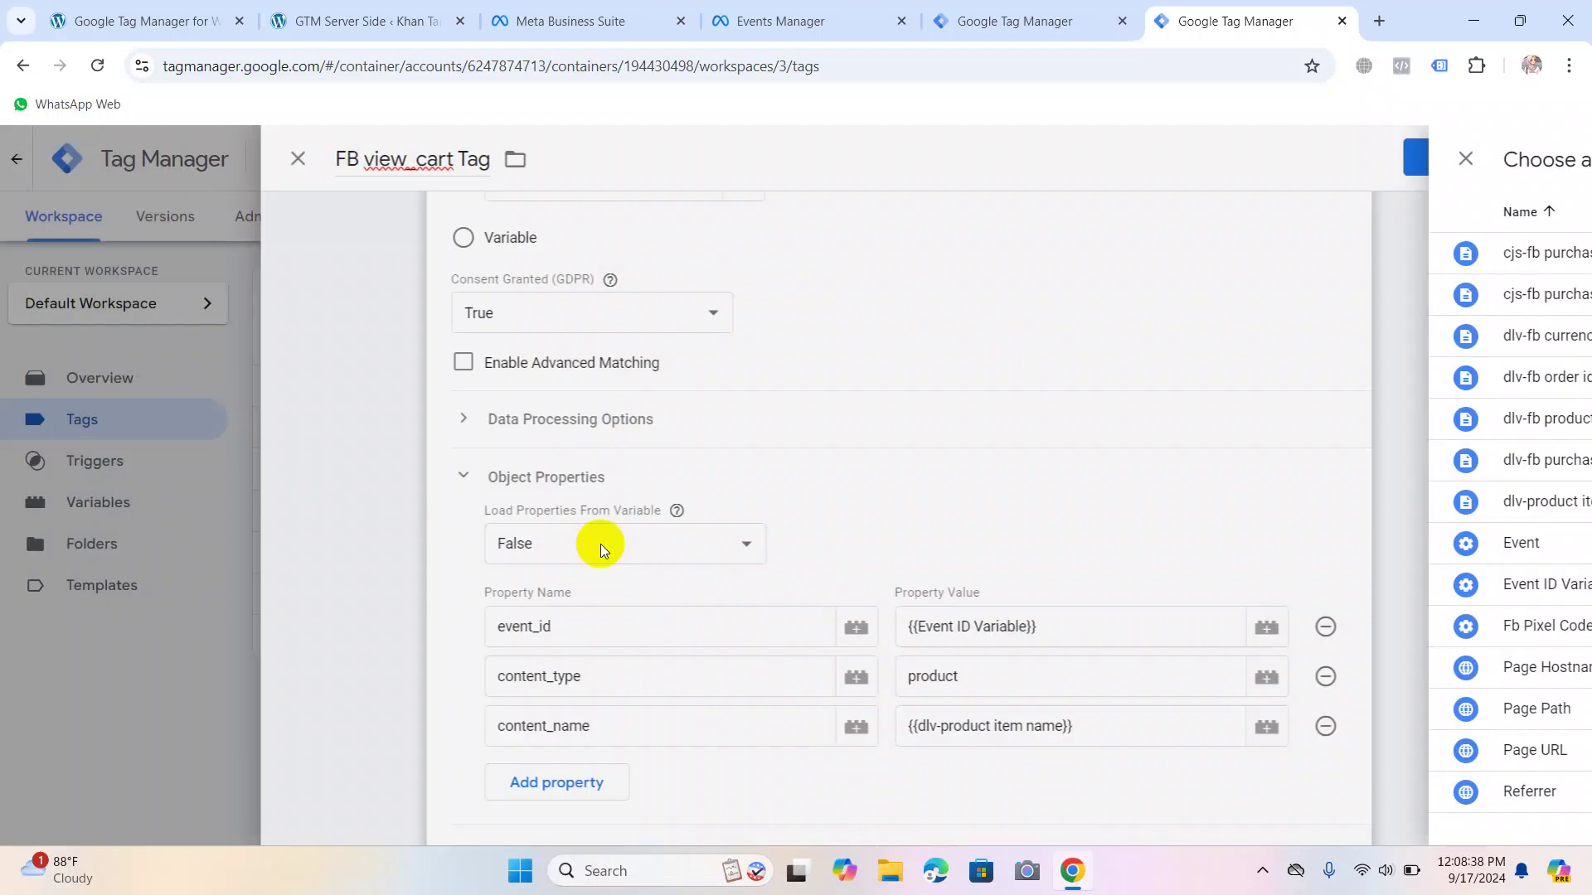
Add a content_ids object property to the view_cart tag using the dlv-fb product id variable.
{"action": "left_click", "coordinate": [632, 774]}
{"action": "scroll", "coordinate": [655, 601], "scroll_direction": "down", "scroll_amount": 3}
{"action": "left_click", "coordinate": [637, 568]}
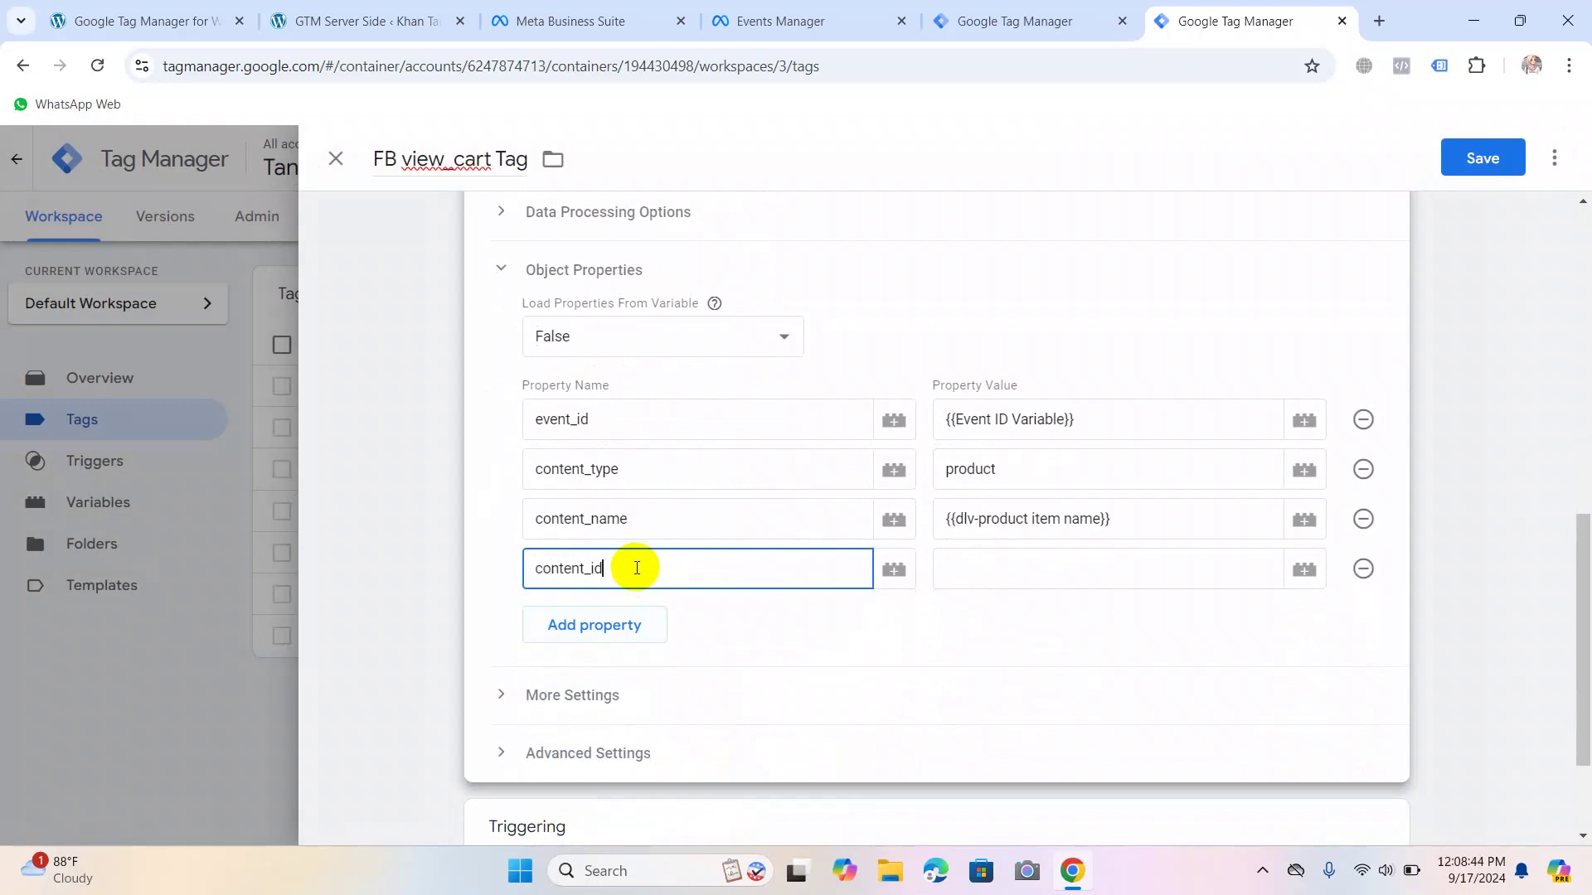
{"action": "left_click", "coordinate": [1152, 570]}
{"action": "left_click", "coordinate": [1304, 569]}
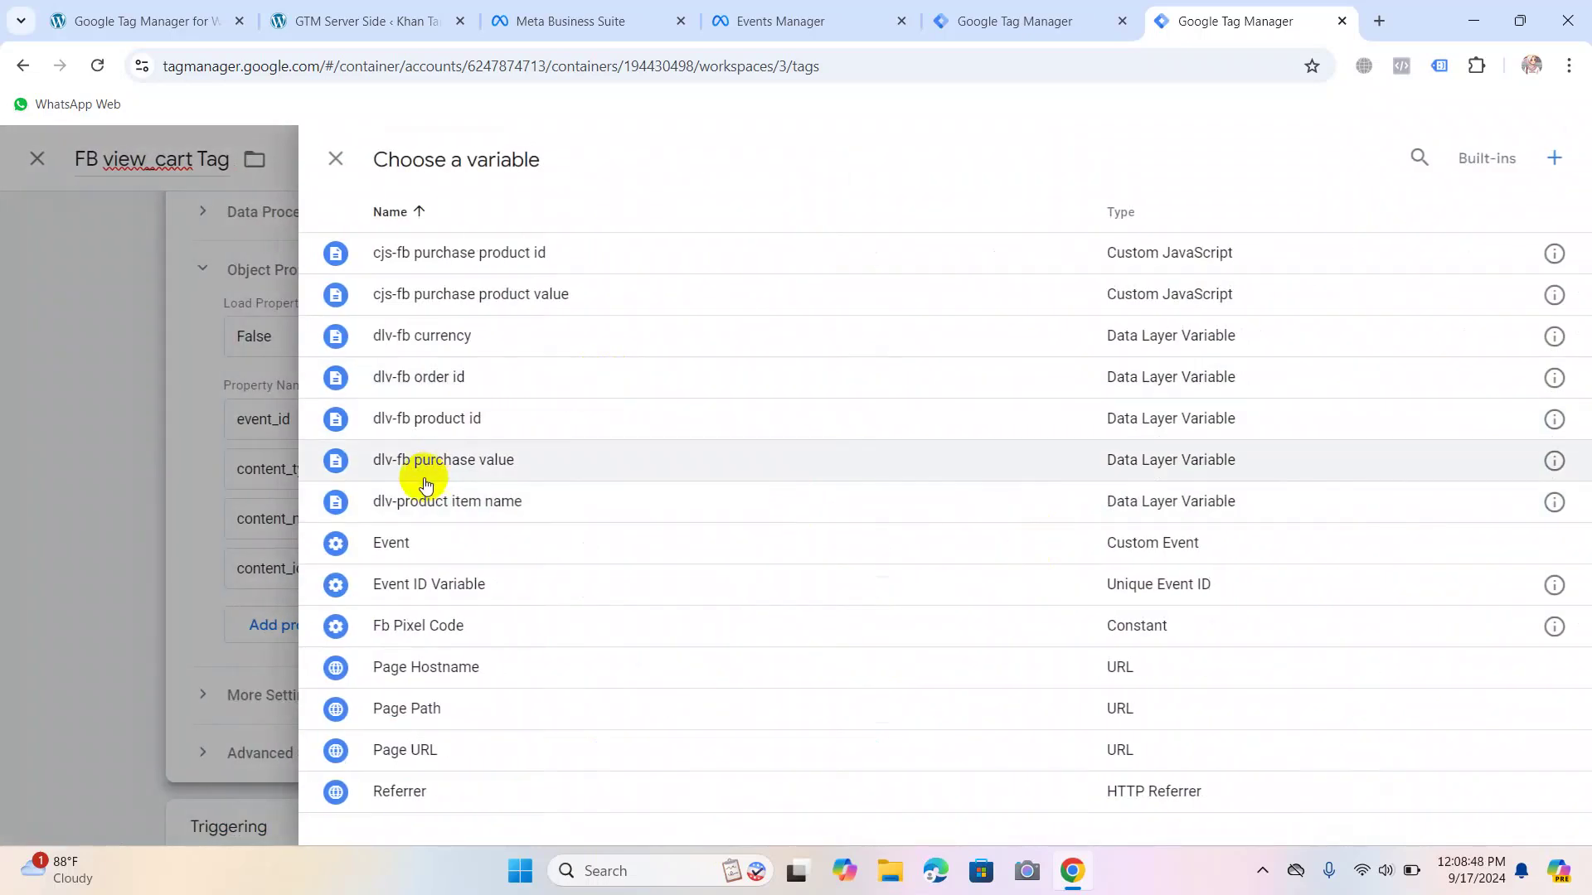
{"action": "left_click", "coordinate": [419, 420]}
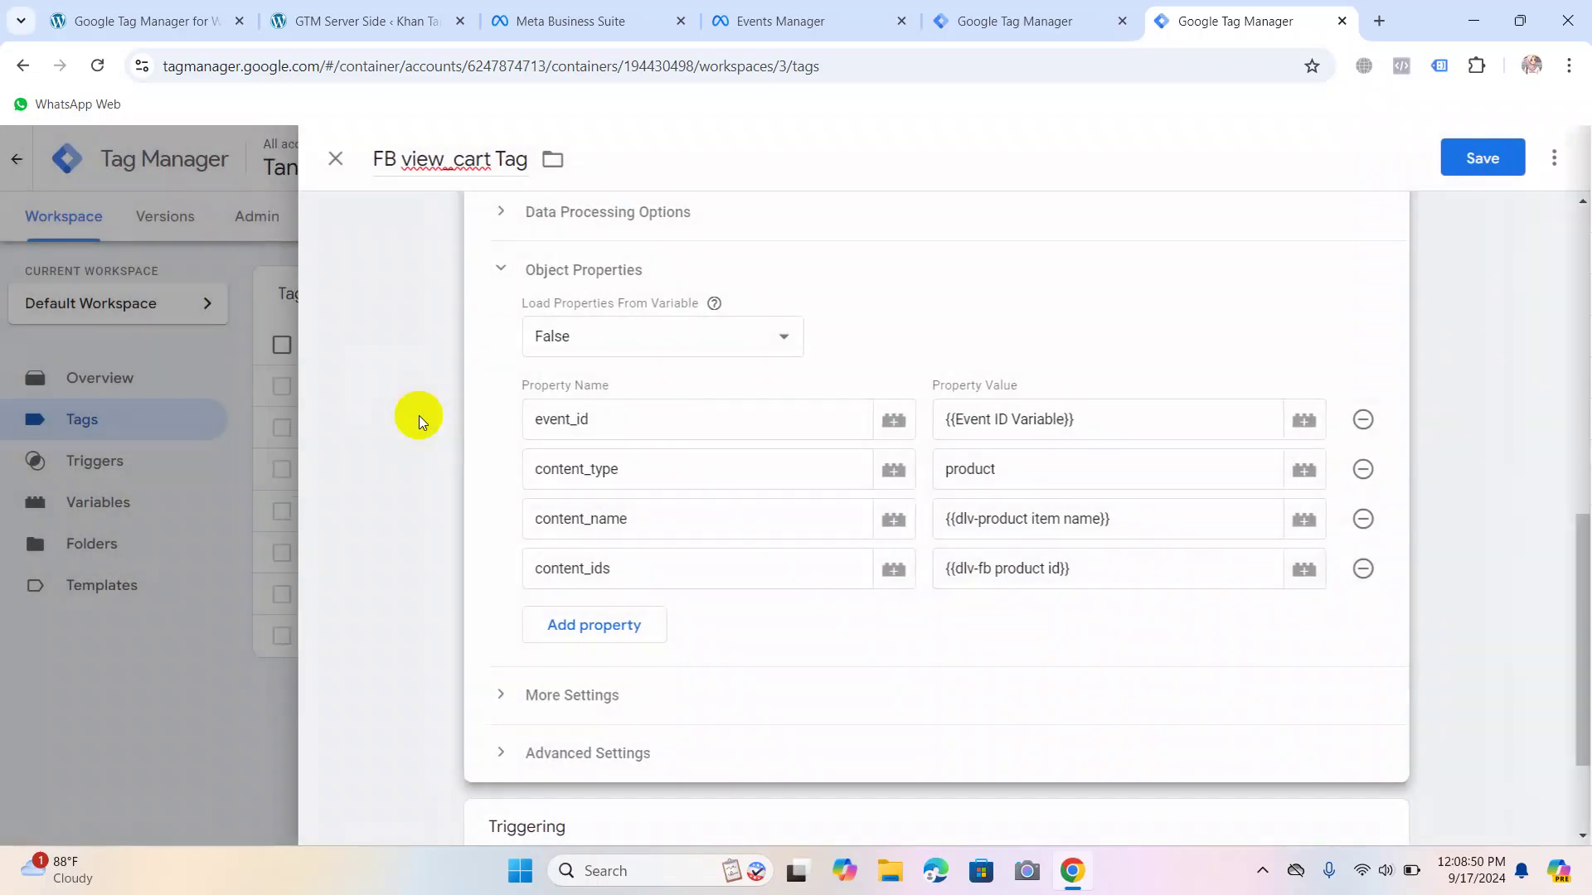
Add a value object property to the view_cart tag using the dlv-fb purchase value variable.
{"action": "left_click", "coordinate": [614, 625]}
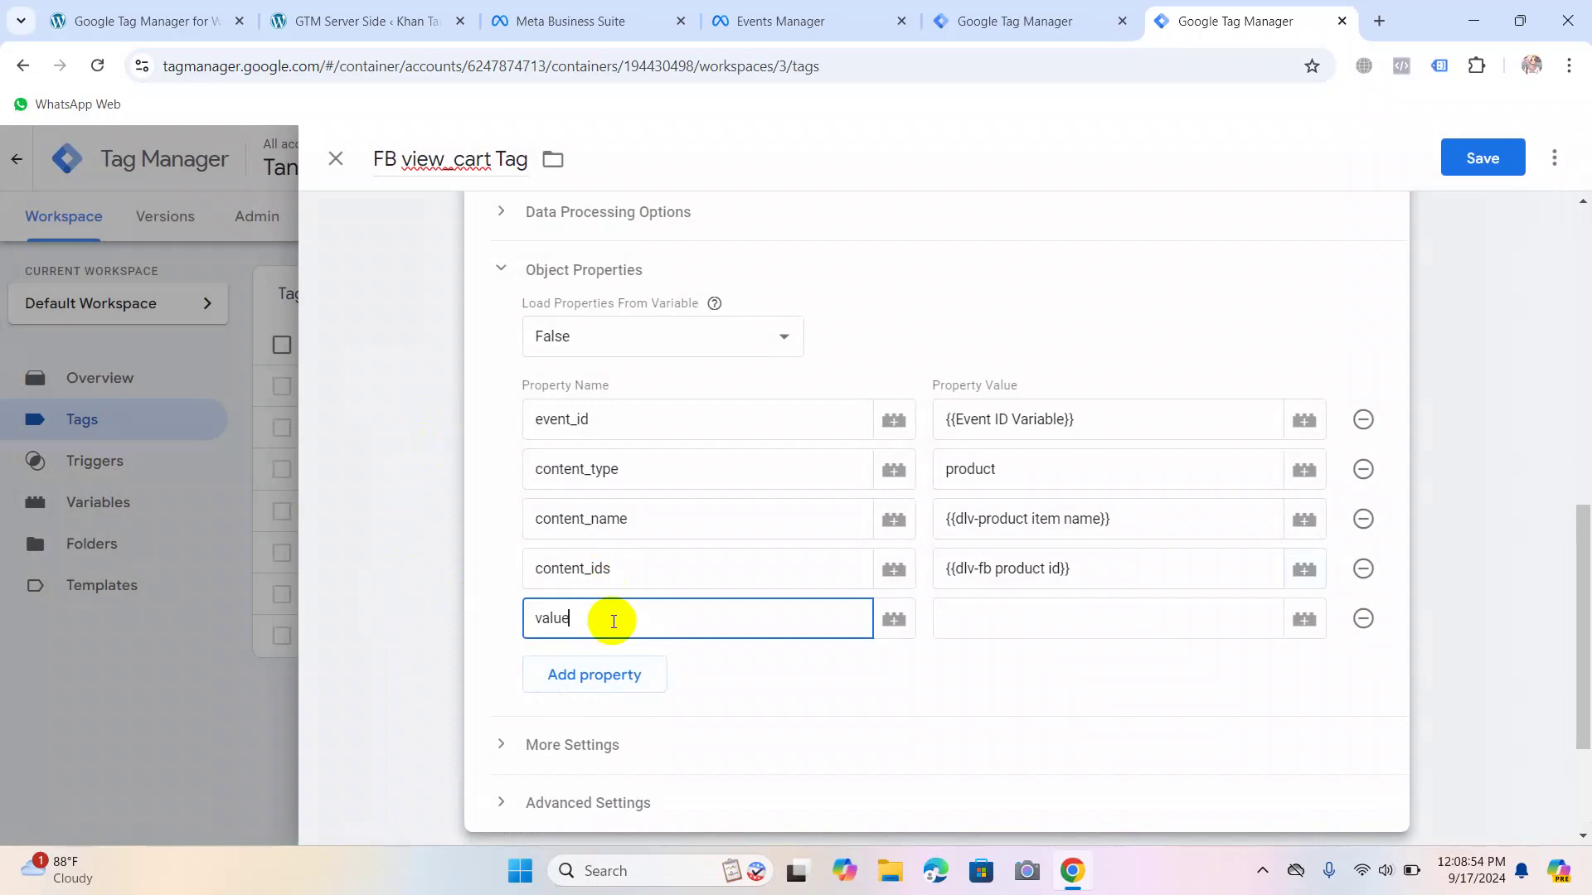
{"action": "left_click", "coordinate": [1202, 617]}
{"action": "left_click", "coordinate": [1305, 624]}
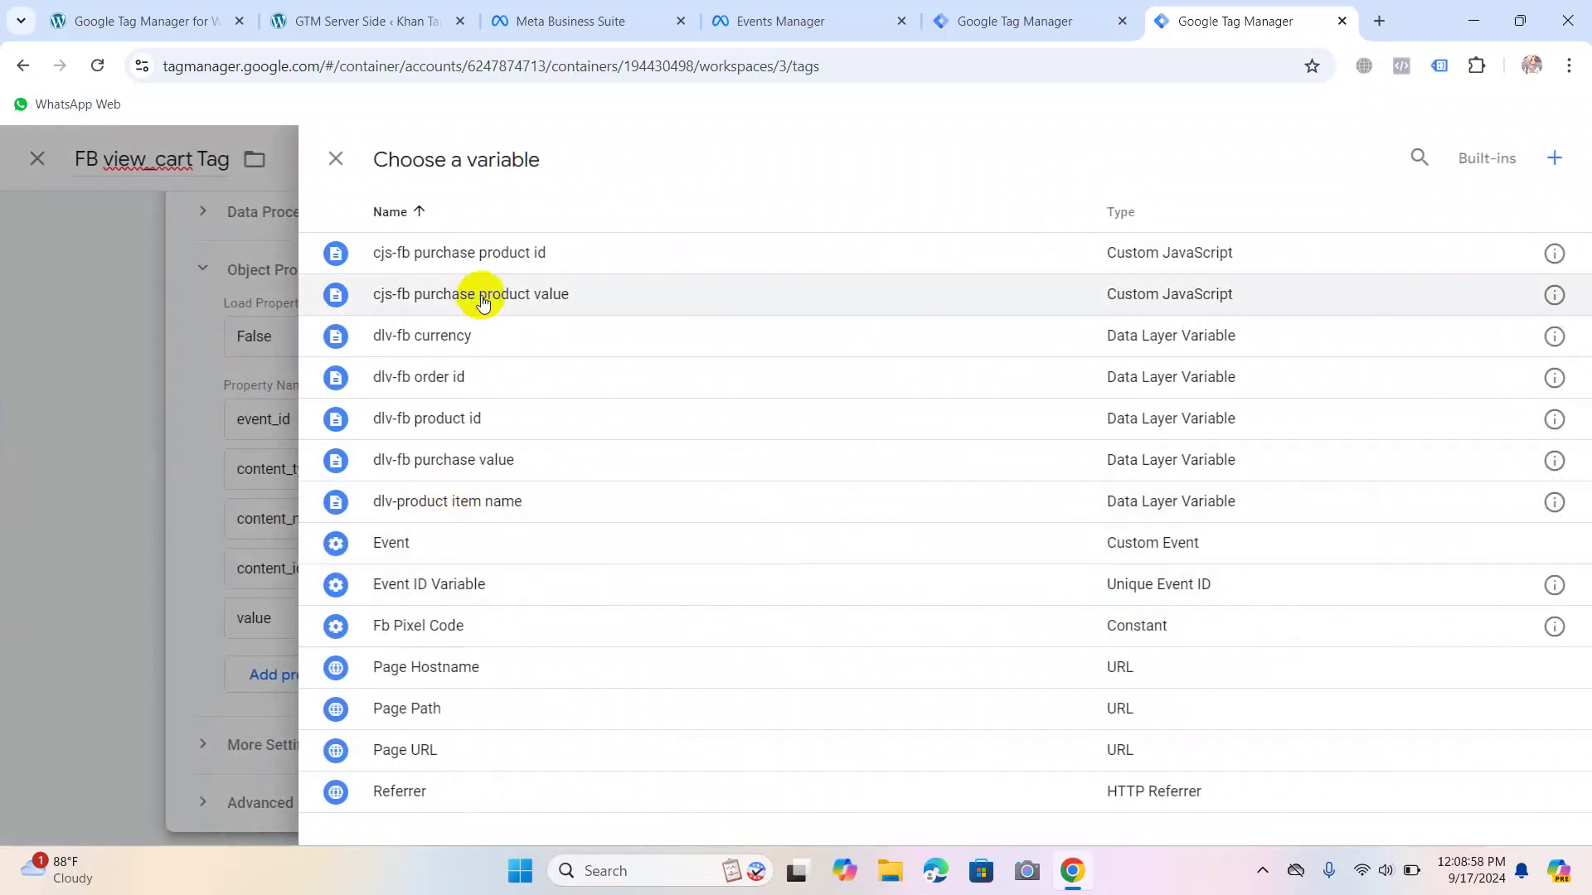
{"action": "left_click", "coordinate": [433, 459]}
Add a currency object property to the view_cart tag using the dlv-fb currency variable as its value.
{"action": "left_click", "coordinate": [602, 677]}
{"action": "left_click", "coordinate": [602, 669]}
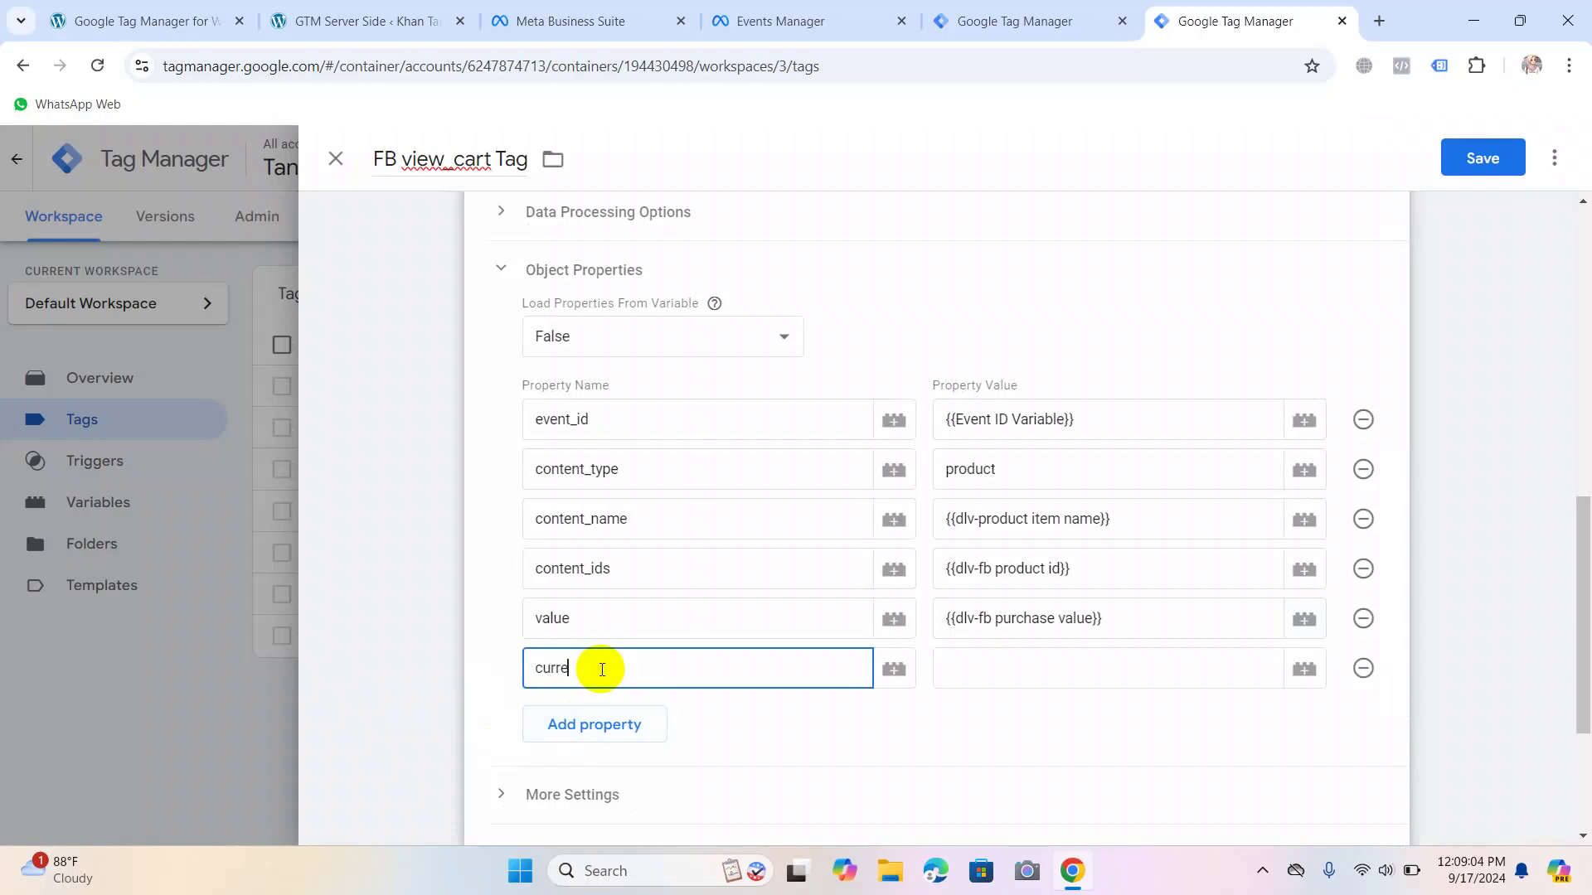
{"action": "left_click", "coordinate": [1007, 668]}
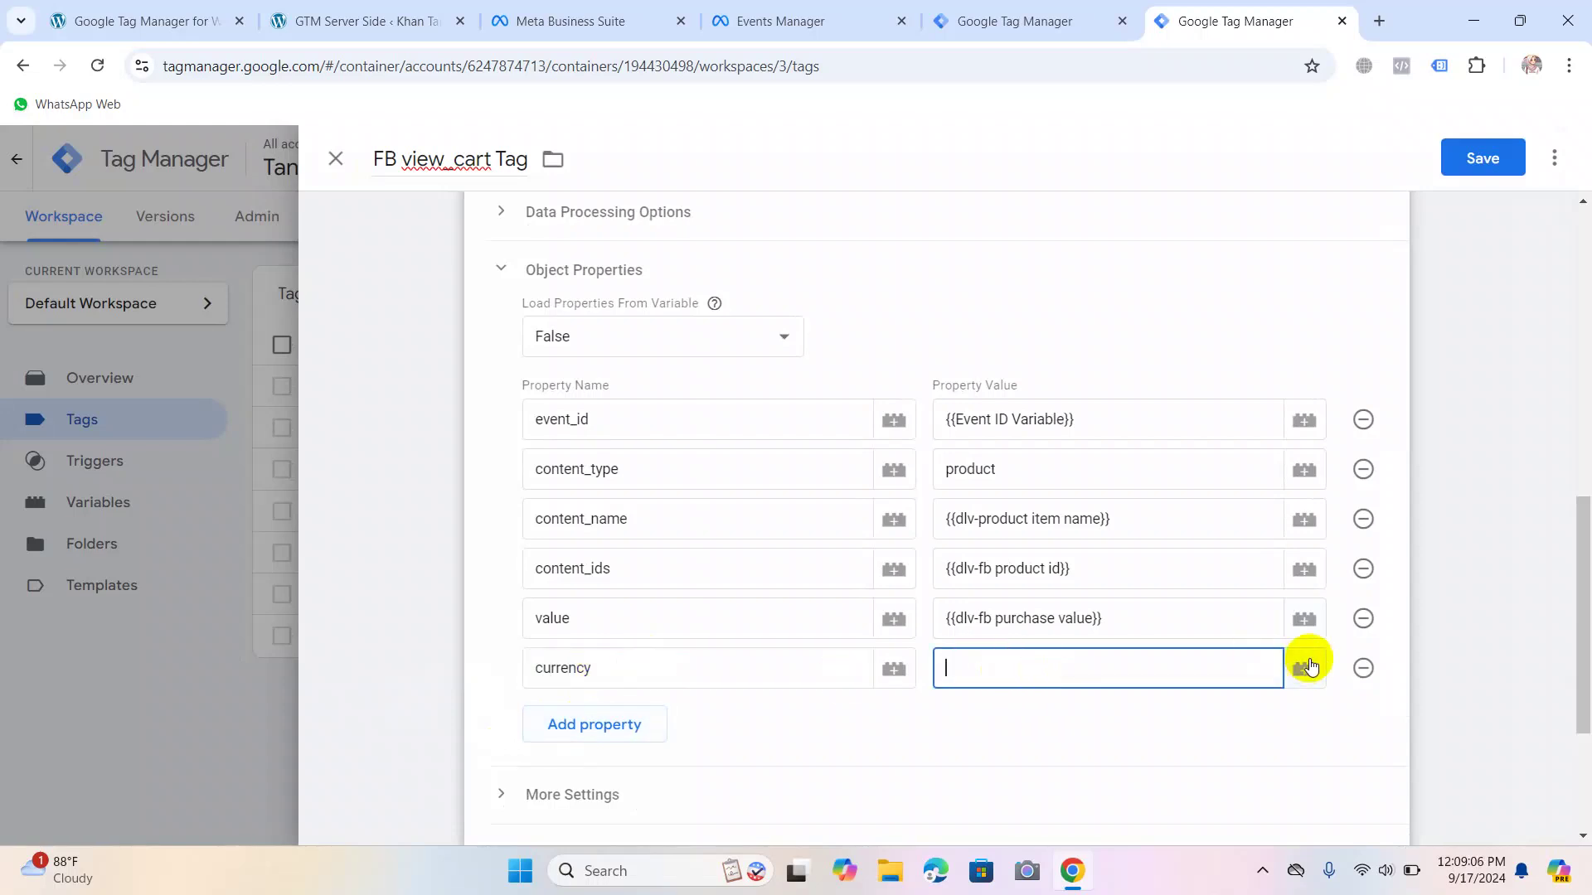
{"action": "left_click", "coordinate": [1304, 668]}
{"action": "left_click", "coordinate": [387, 335]}
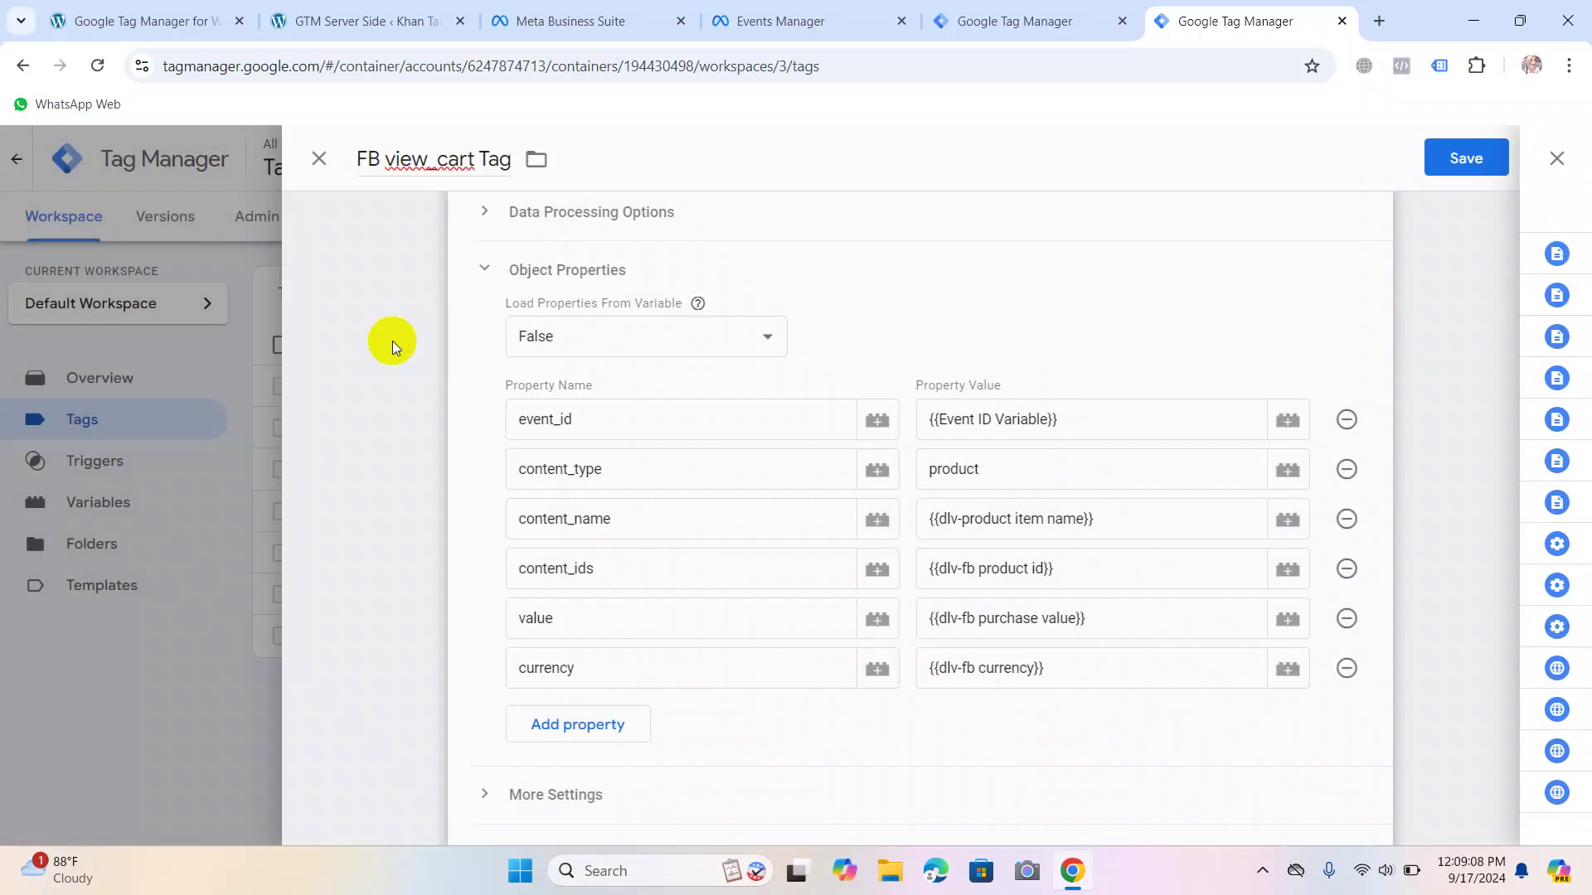
Set the view_cart tag's Event ID setting to the Event ID Variable and save the tag.
{"action": "scroll", "coordinate": [580, 630], "scroll_direction": "down", "scroll_amount": 3}
{"action": "left_click", "coordinate": [540, 531]}
{"action": "left_click", "coordinate": [618, 664]}
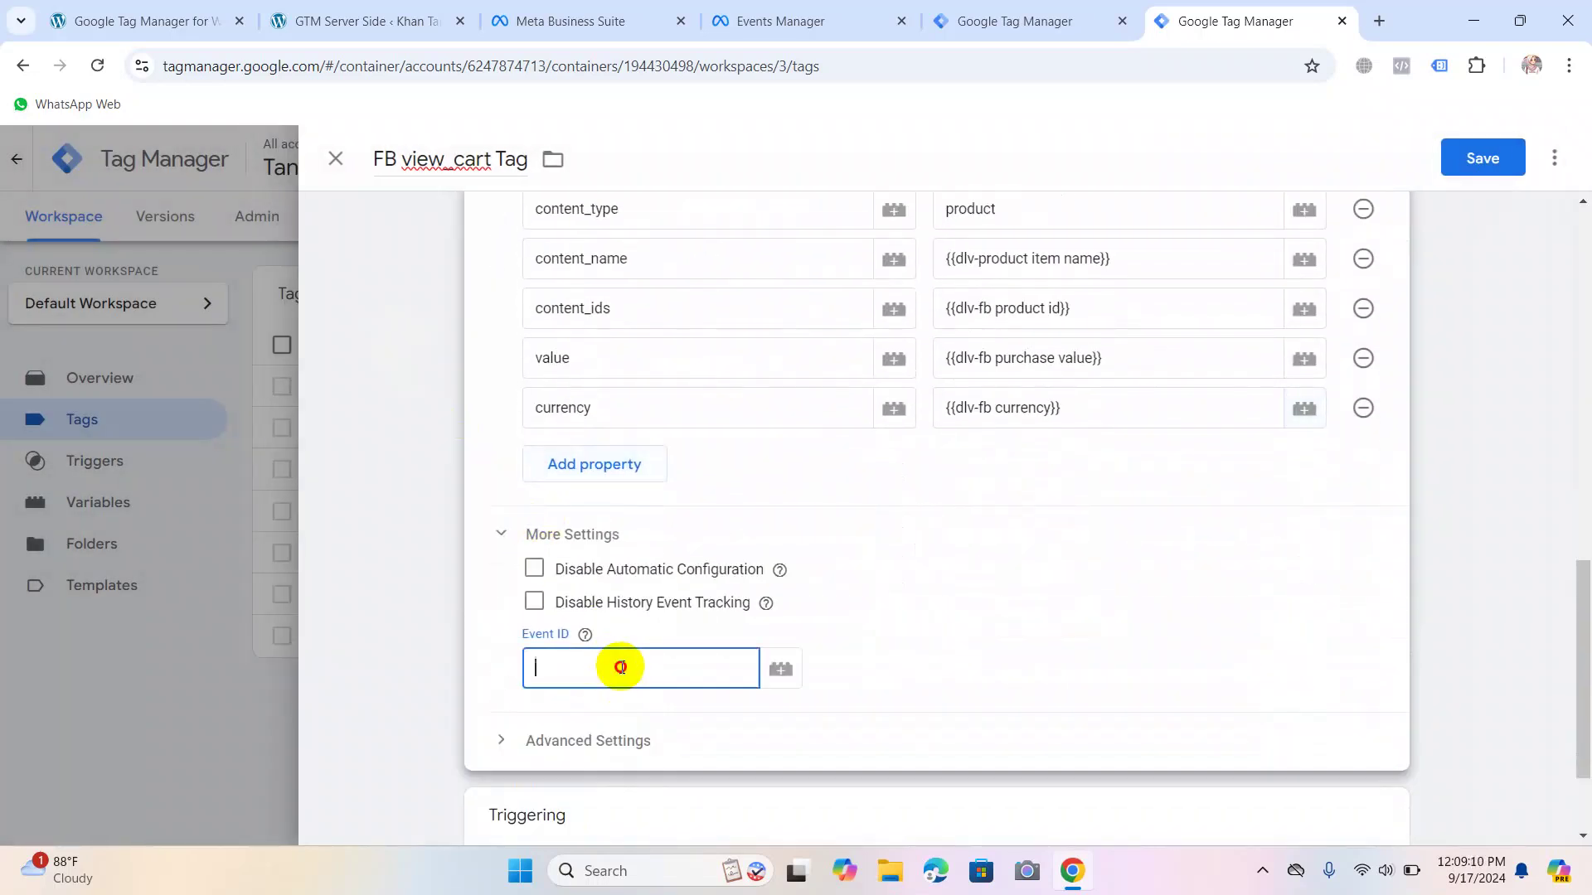
{"action": "left_click", "coordinate": [763, 668]}
{"action": "left_click", "coordinate": [426, 589]}
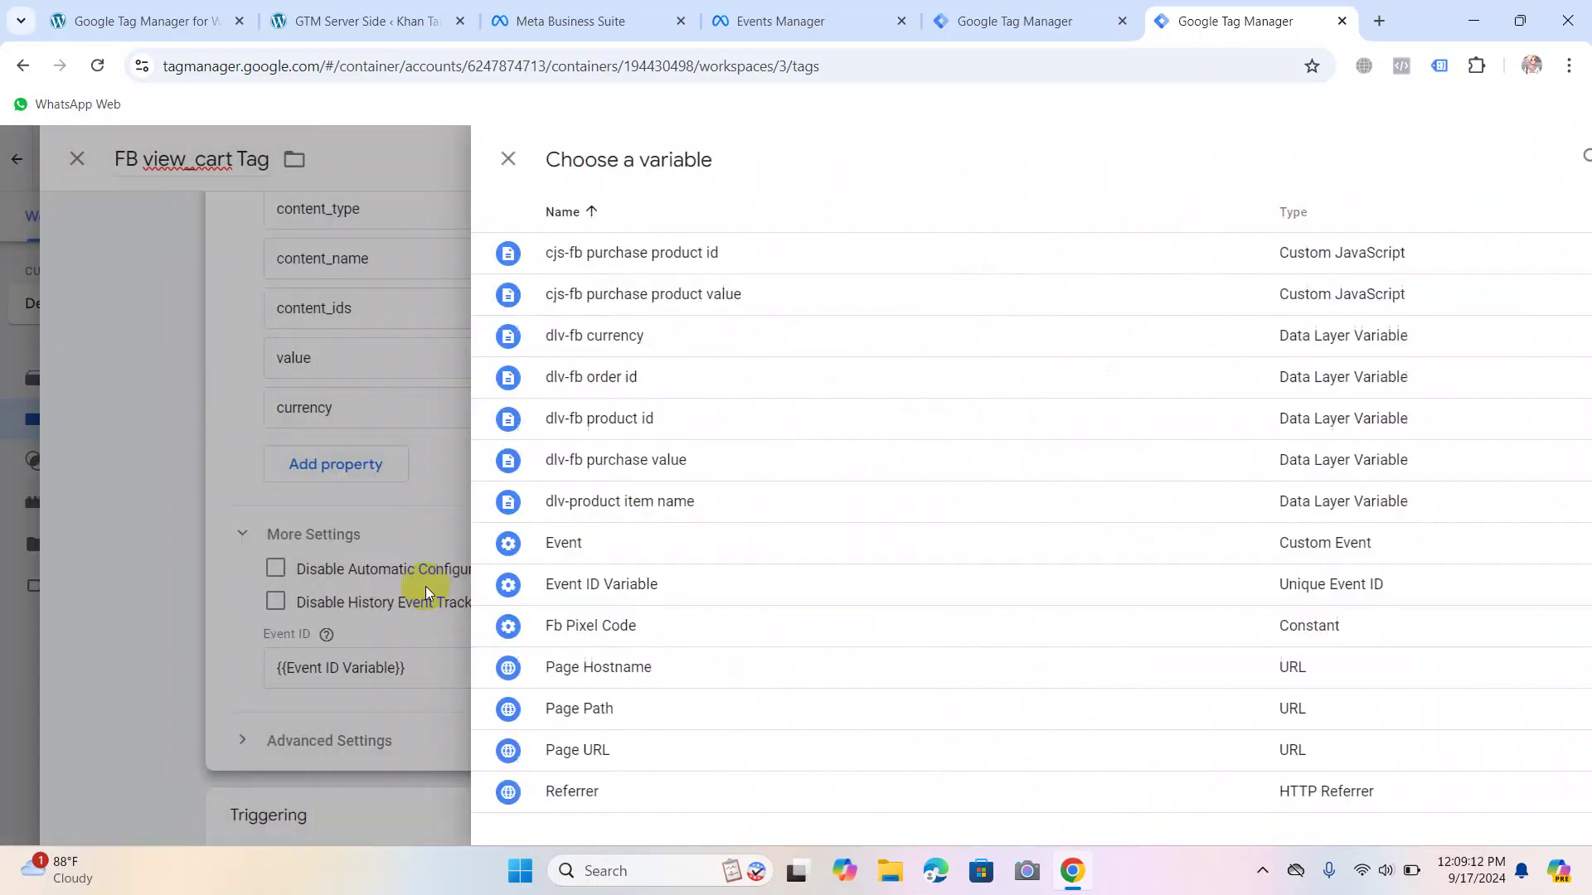
{"action": "left_click", "coordinate": [1506, 152]}
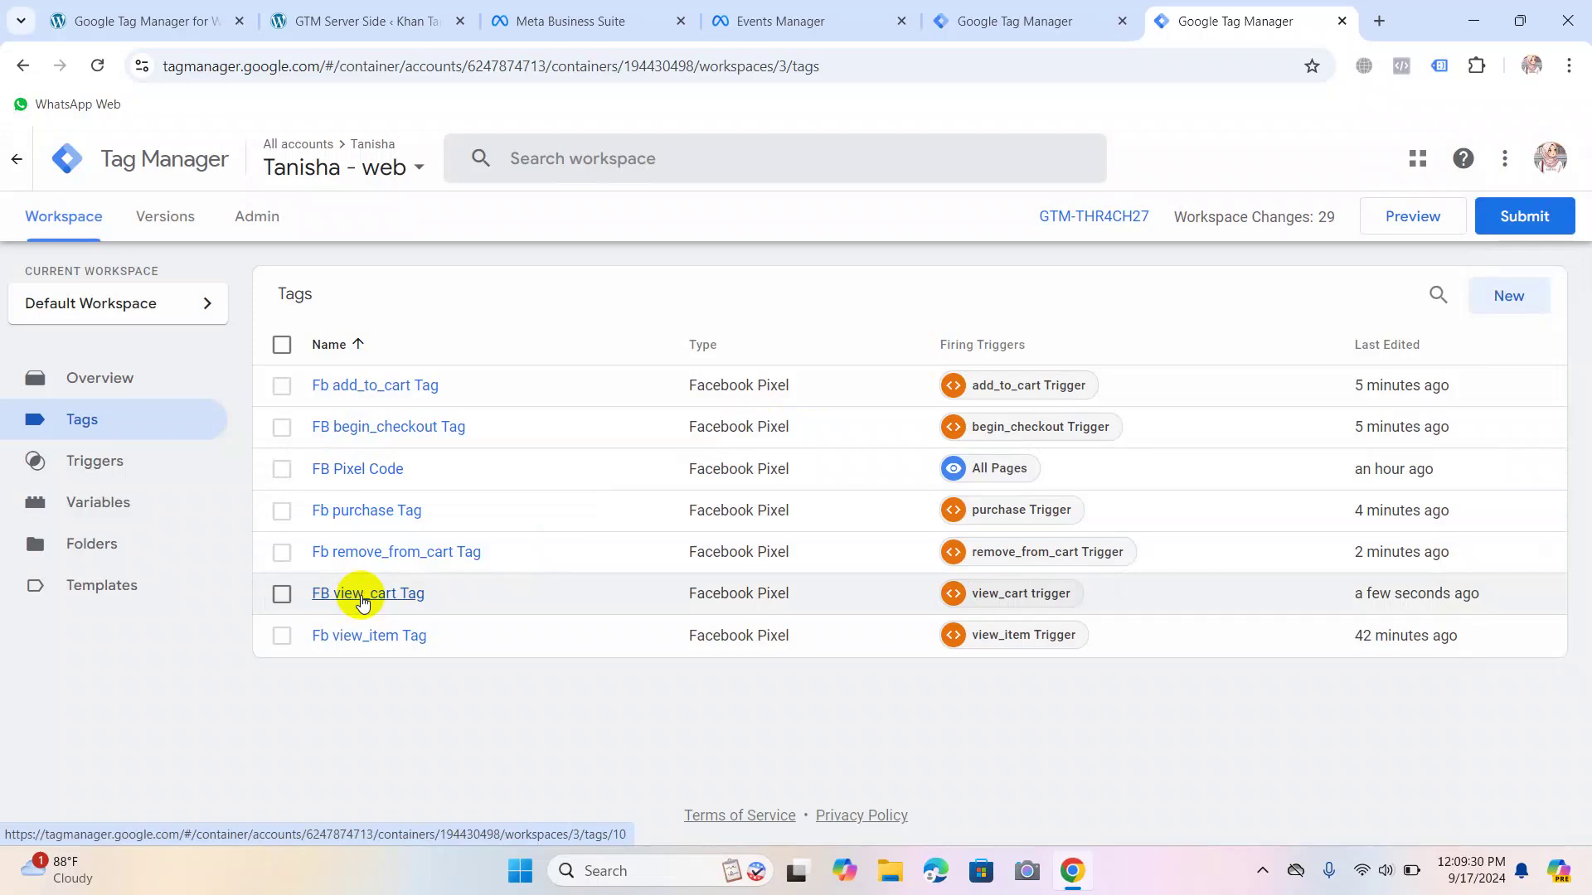
Edit the Fb view_item Tag to use the custom event name view_item, copied from the tag's title.
{"action": "left_click", "coordinate": [377, 635]}
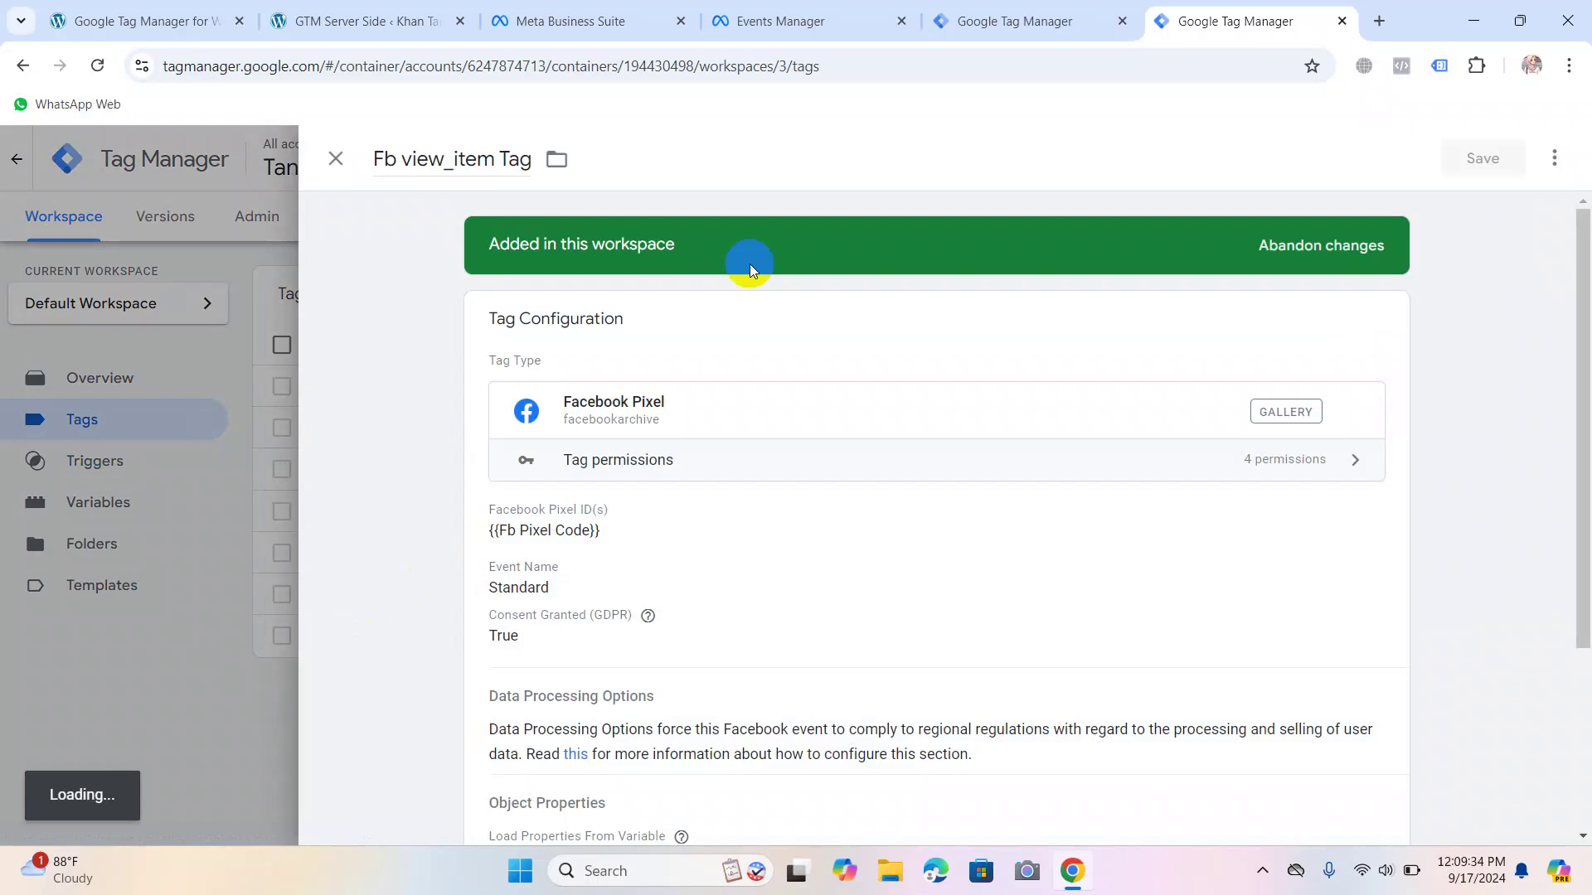
{"action": "left_click", "coordinate": [597, 594]}
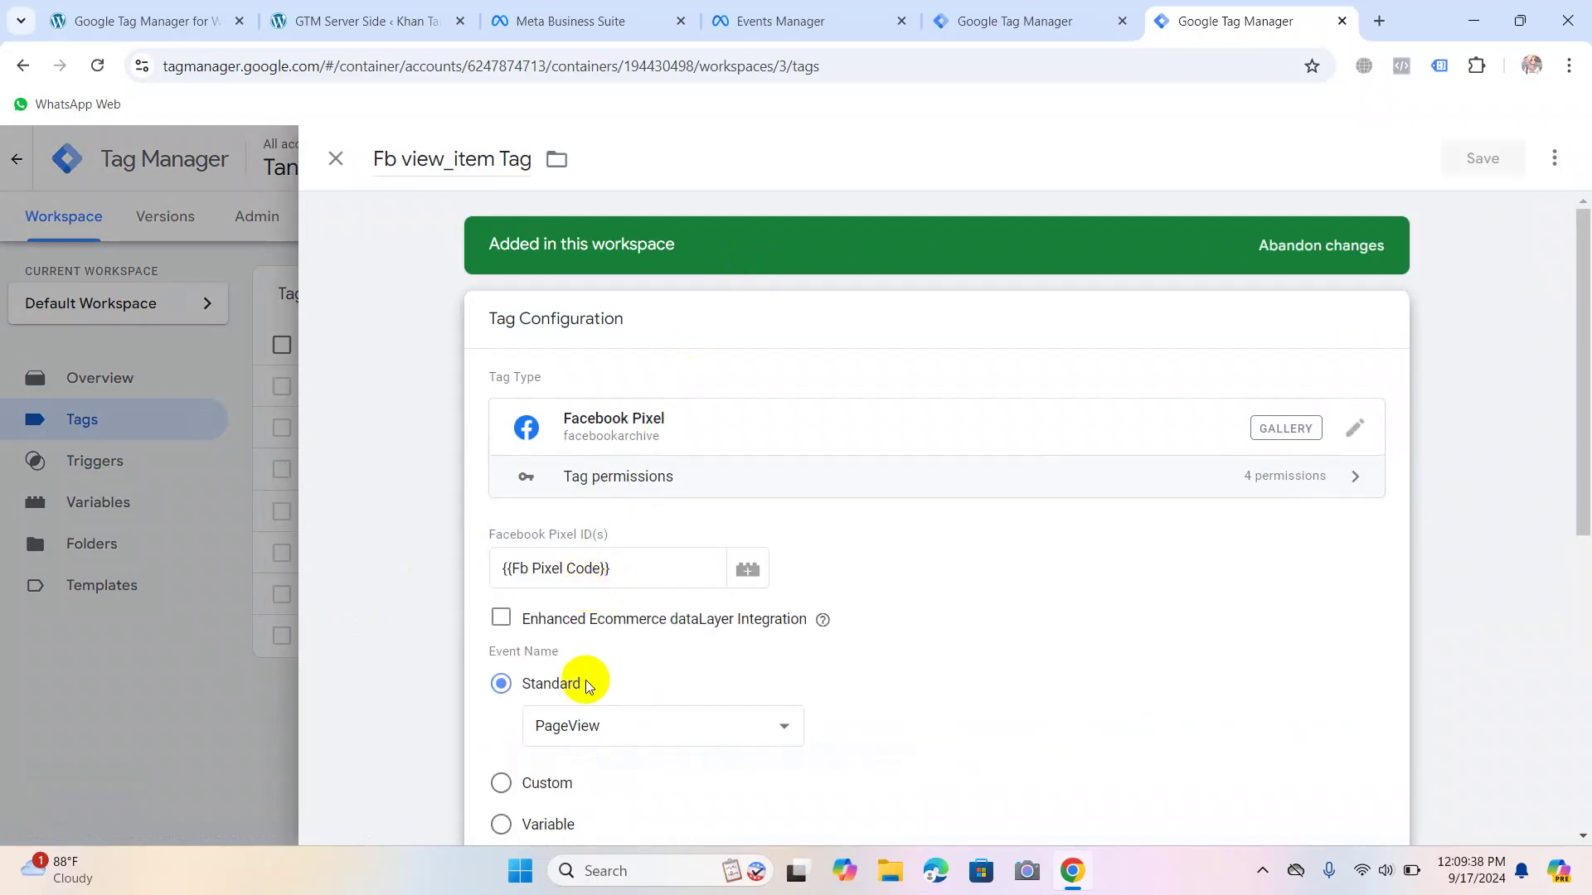
{"action": "left_click", "coordinate": [579, 623]}
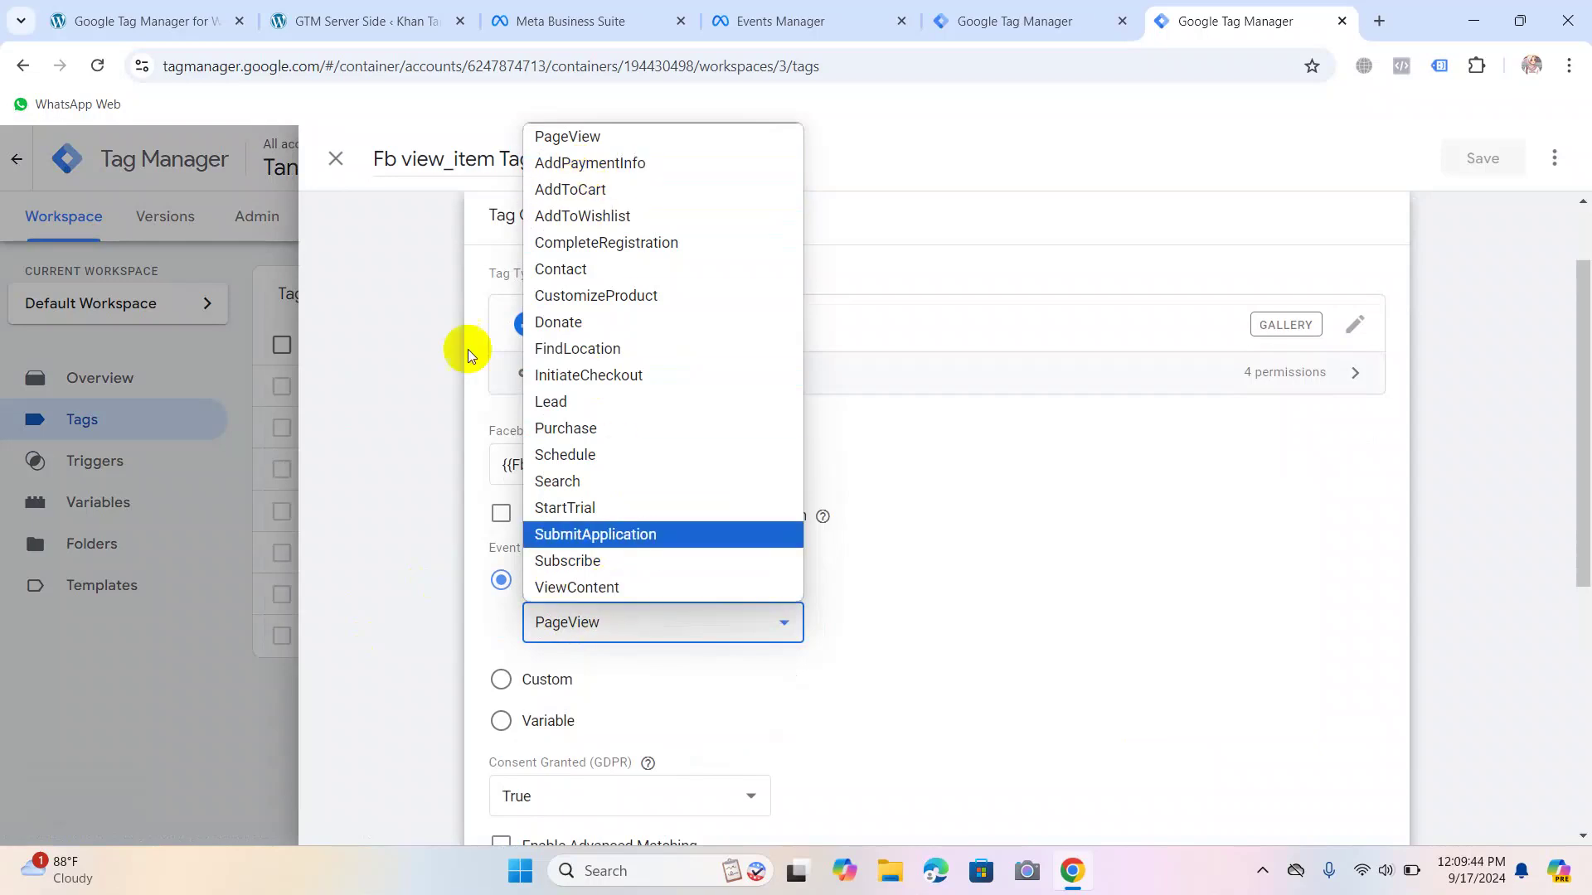
{"action": "left_click", "coordinate": [479, 157]}
{"action": "left_click_drag", "start_coordinate": [495, 158], "coordinate": [401, 161]}
{"action": "key", "text": "ctrl+c"}
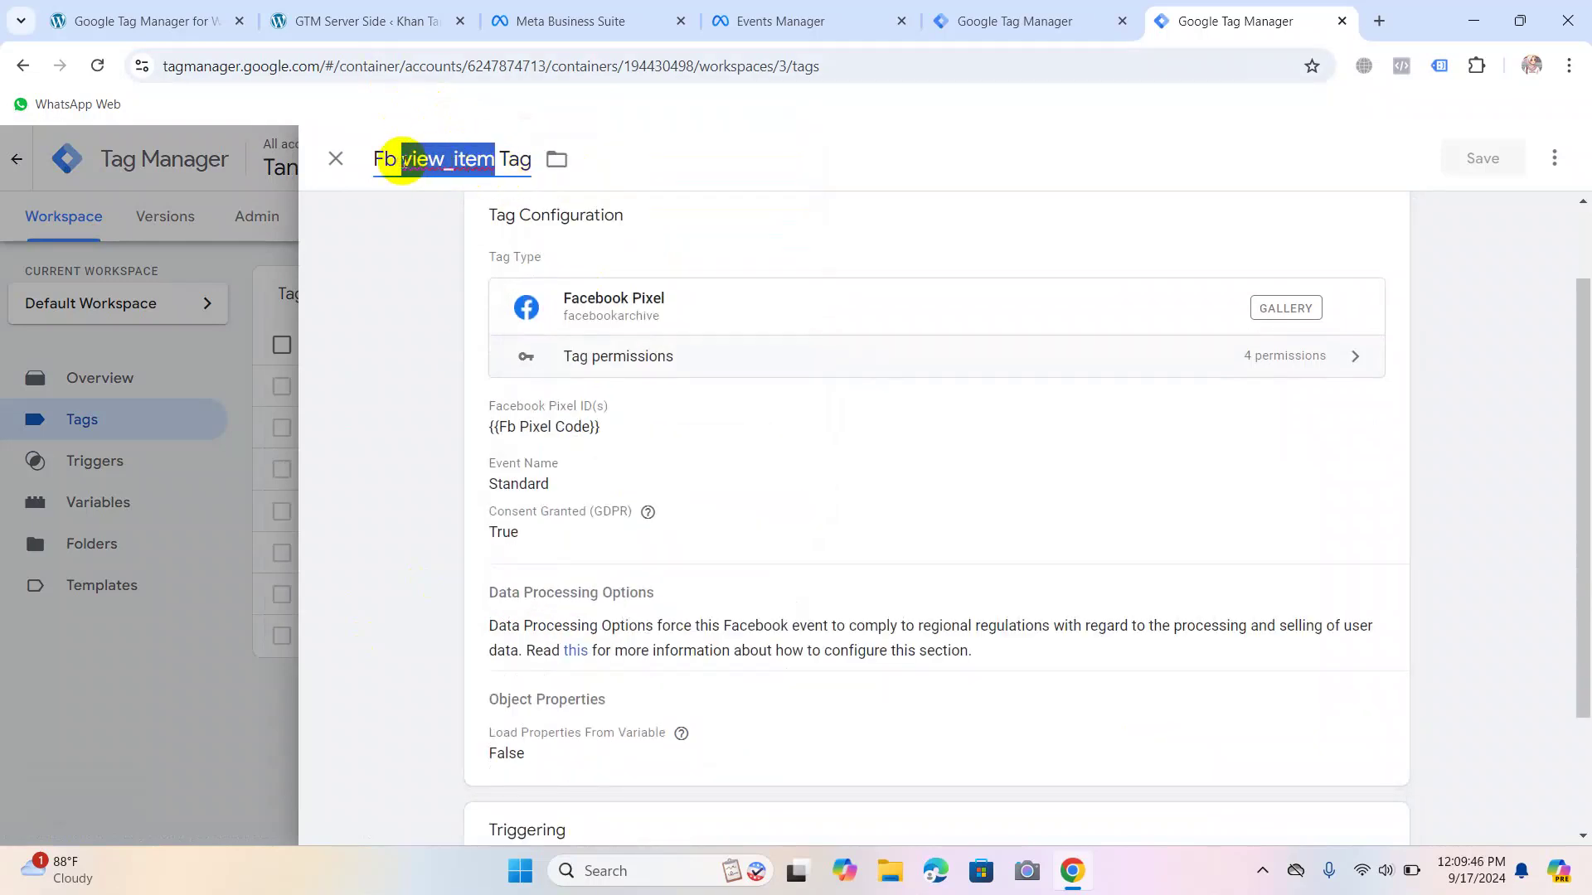
{"action": "left_click", "coordinate": [562, 500]}
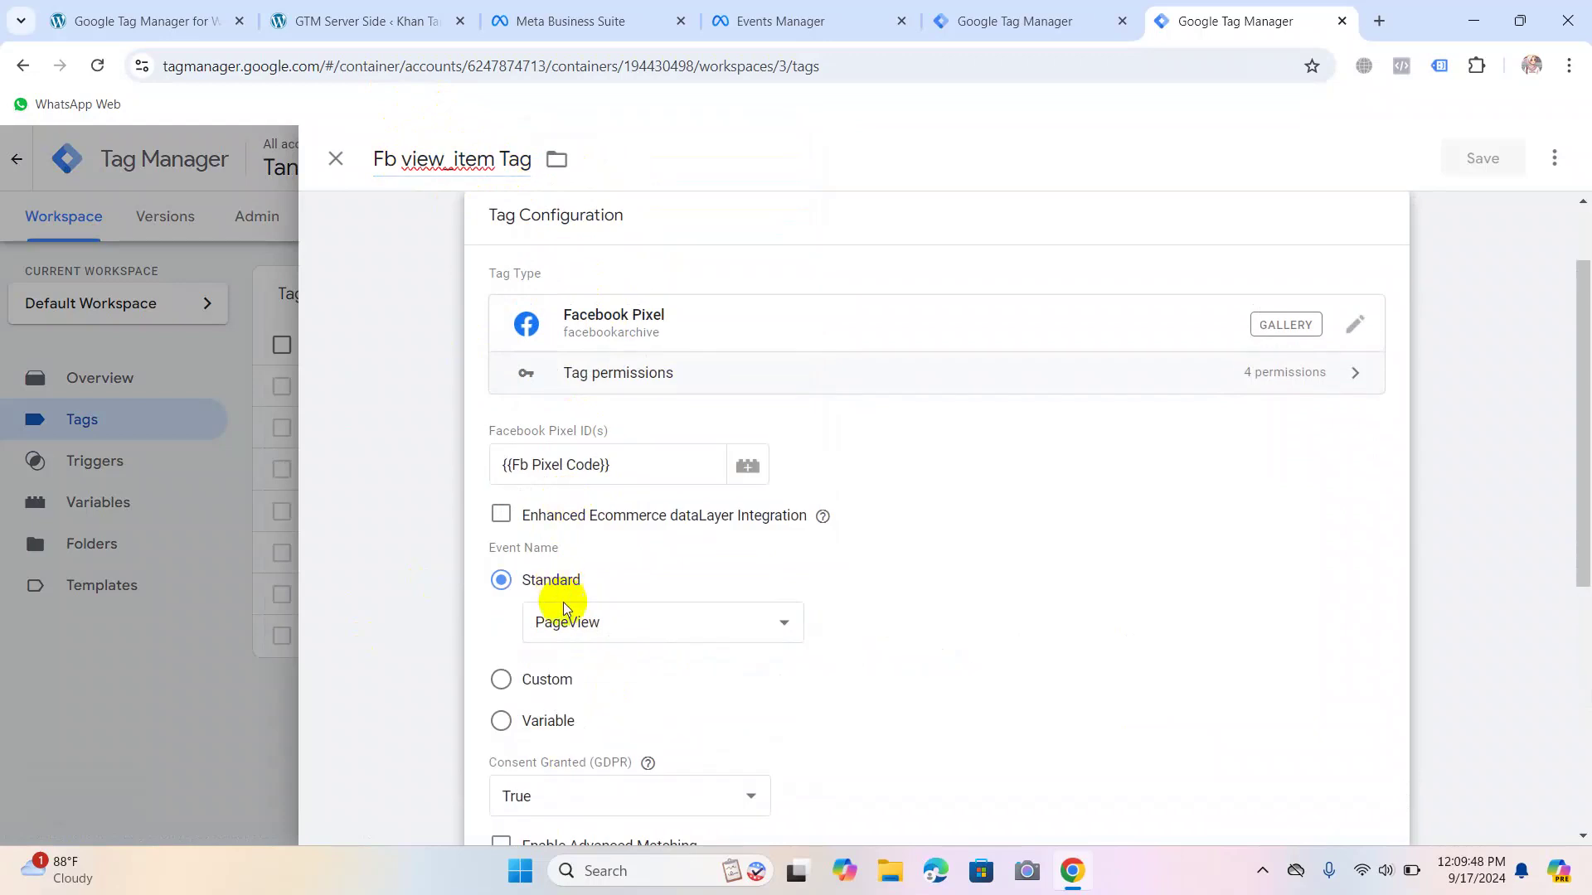
{"action": "left_click", "coordinate": [570, 676]}
{"action": "left_click", "coordinate": [575, 663]}
{"action": "key", "text": "ctrl+v"}
Add an event_id object property to the view_item tag with the Event ID Variable as its value.
{"action": "scroll", "coordinate": [879, 464], "scroll_direction": "down", "scroll_amount": 6}
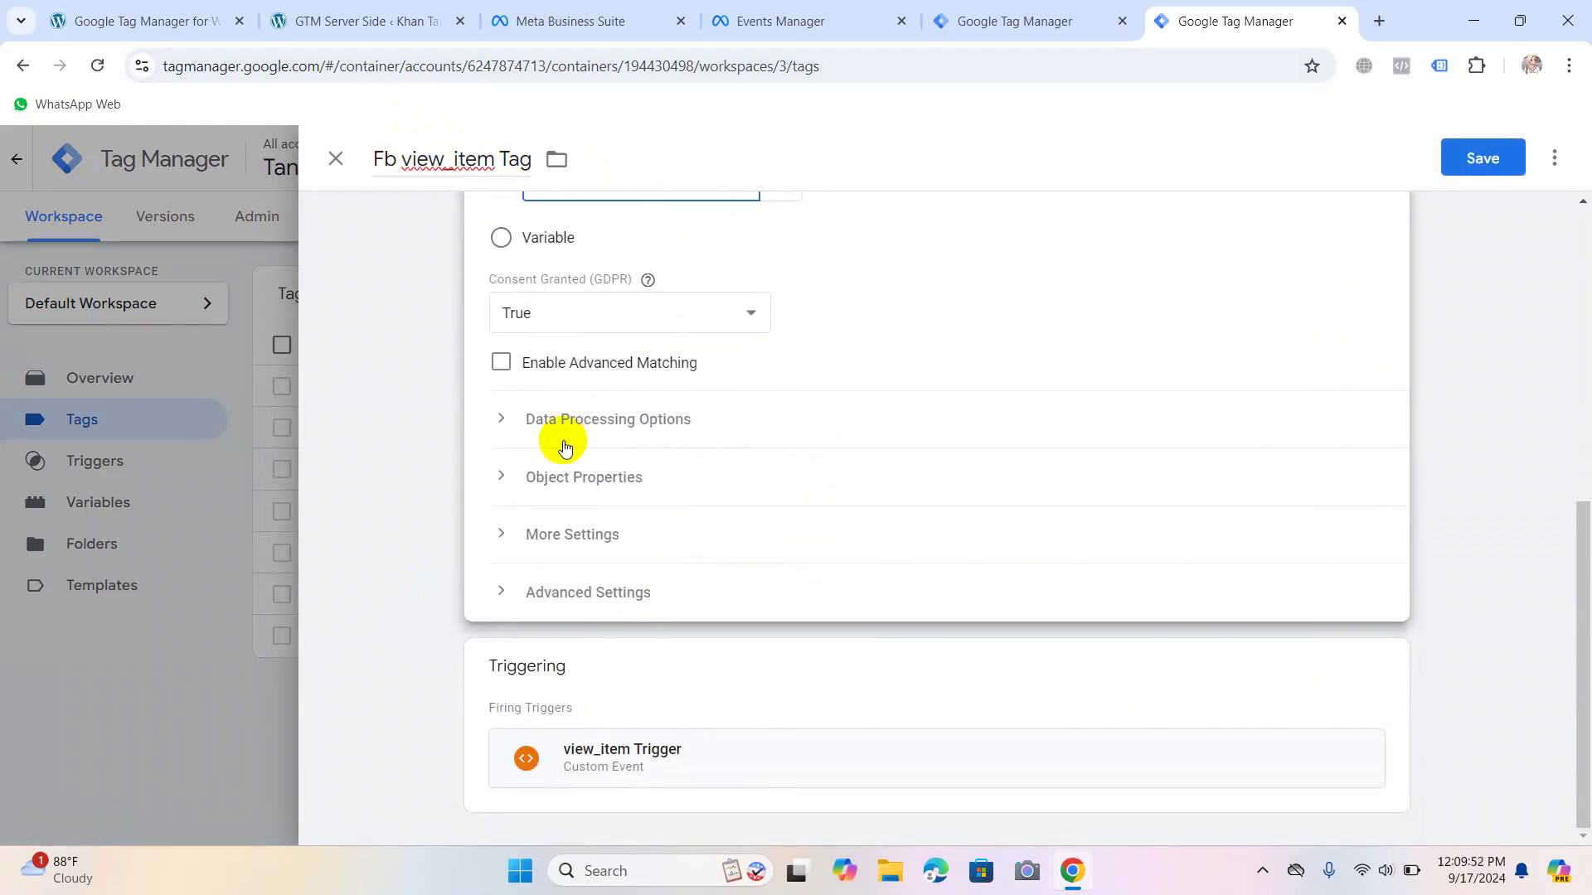
{"action": "left_click", "coordinate": [582, 480]}
{"action": "left_click", "coordinate": [617, 636]}
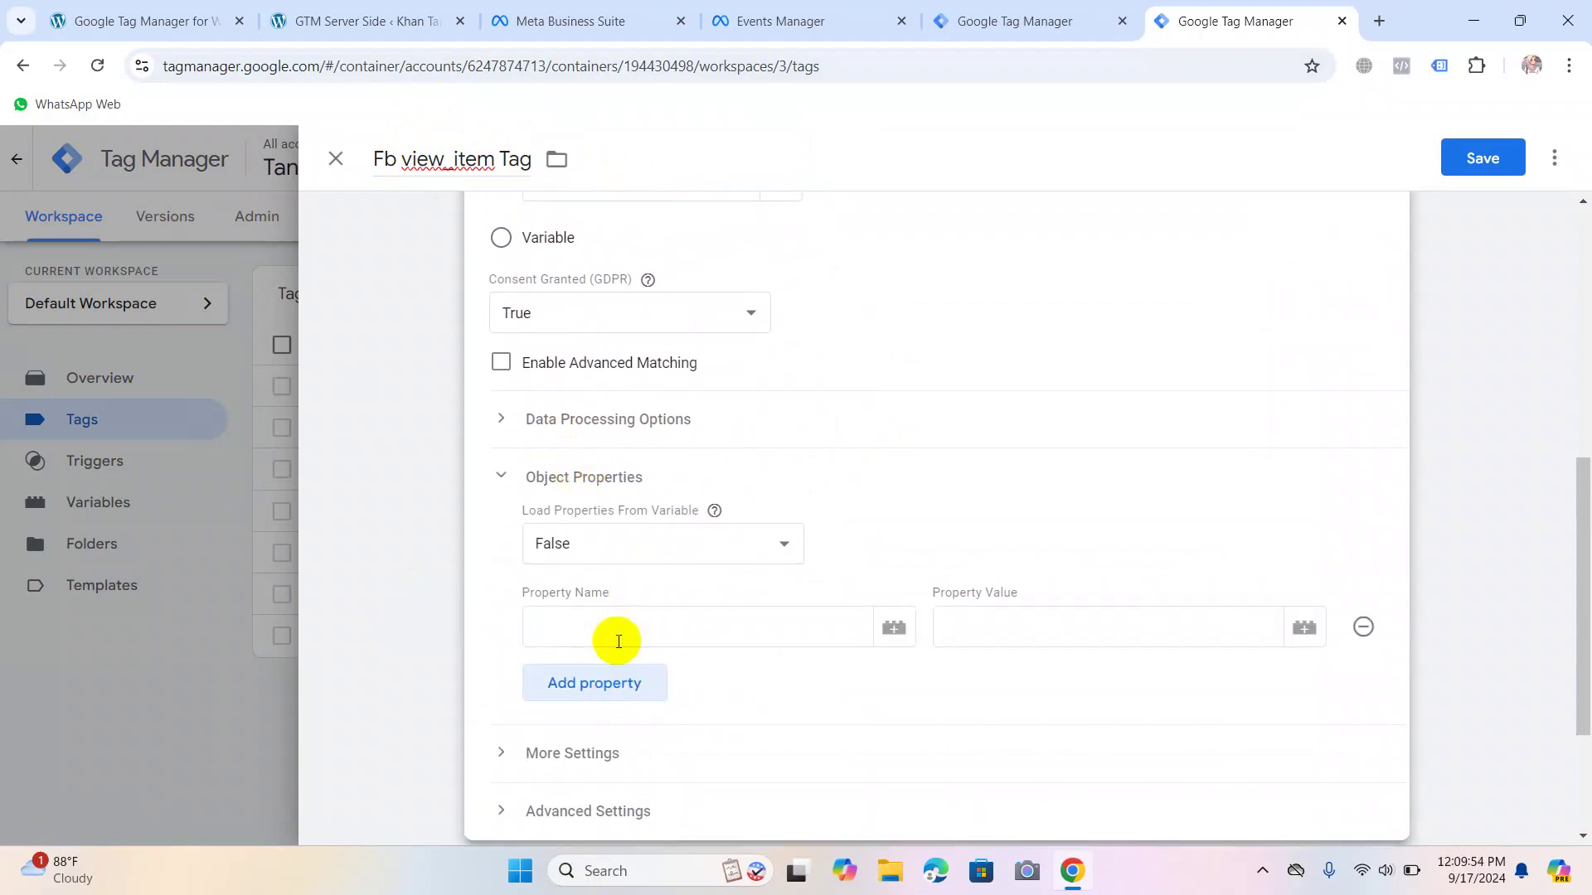
{"action": "left_click", "coordinate": [618, 641]}
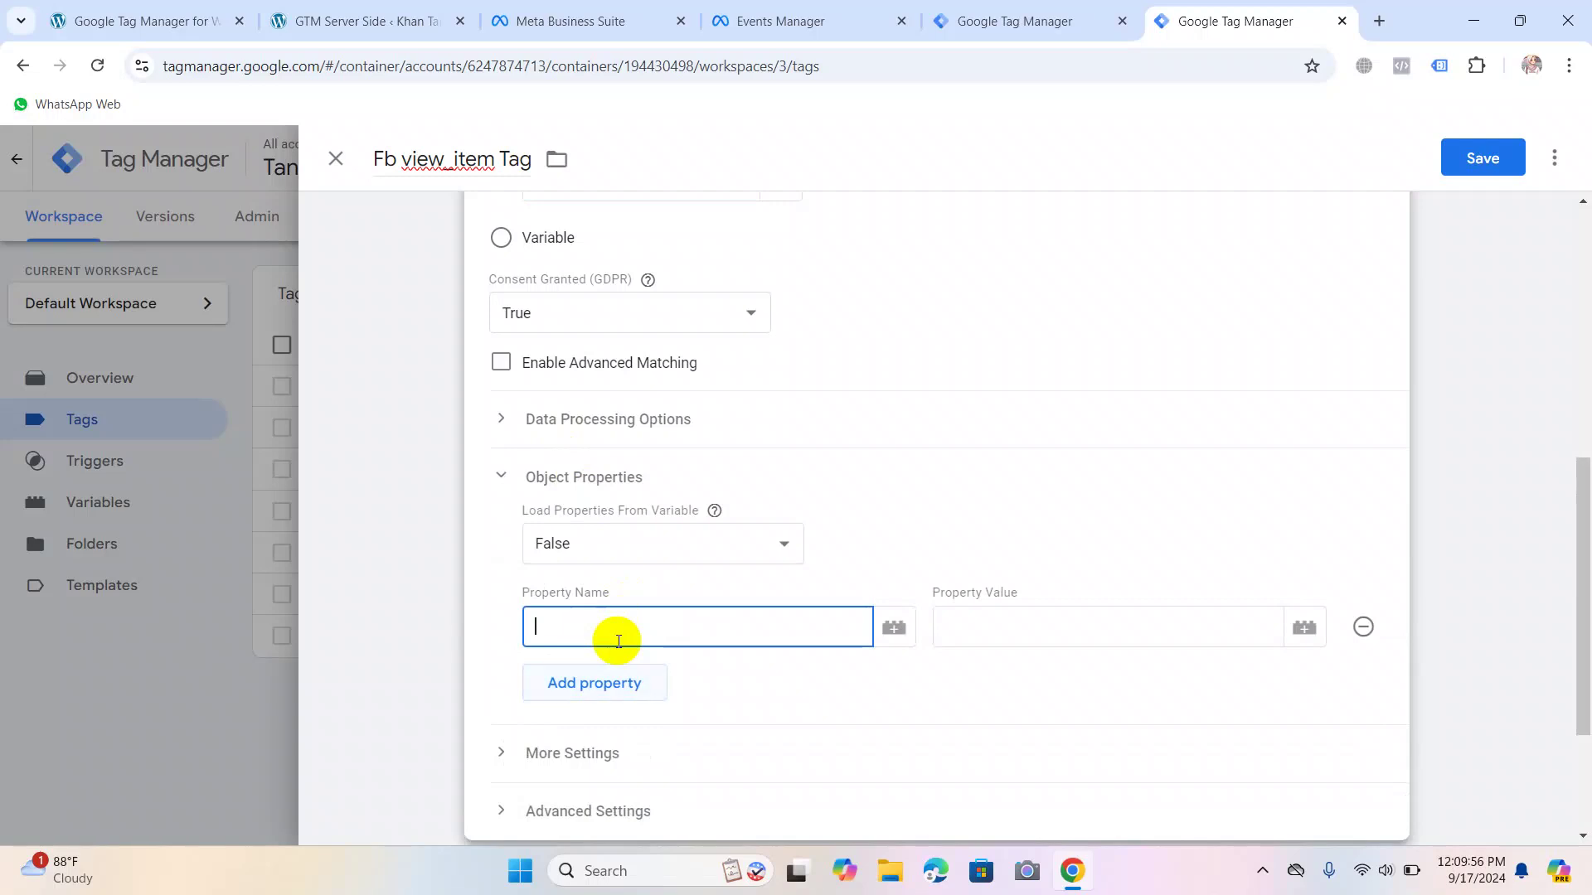
{"action": "type", "text": "event_id"}
{"action": "left_click", "coordinate": [1132, 625]}
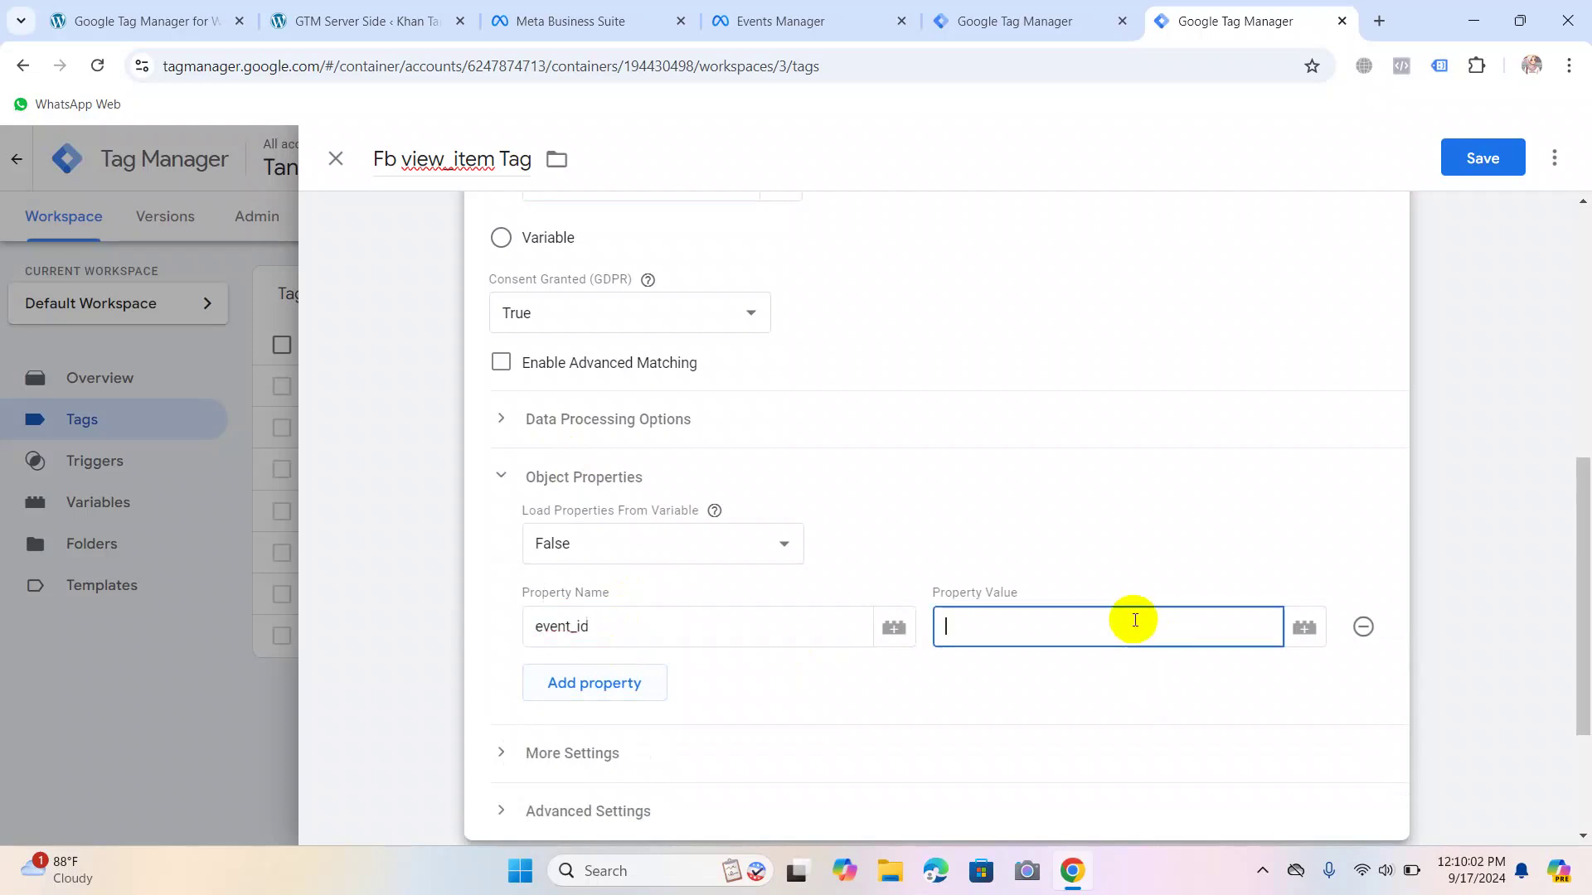
{"action": "left_click", "coordinate": [1316, 624]}
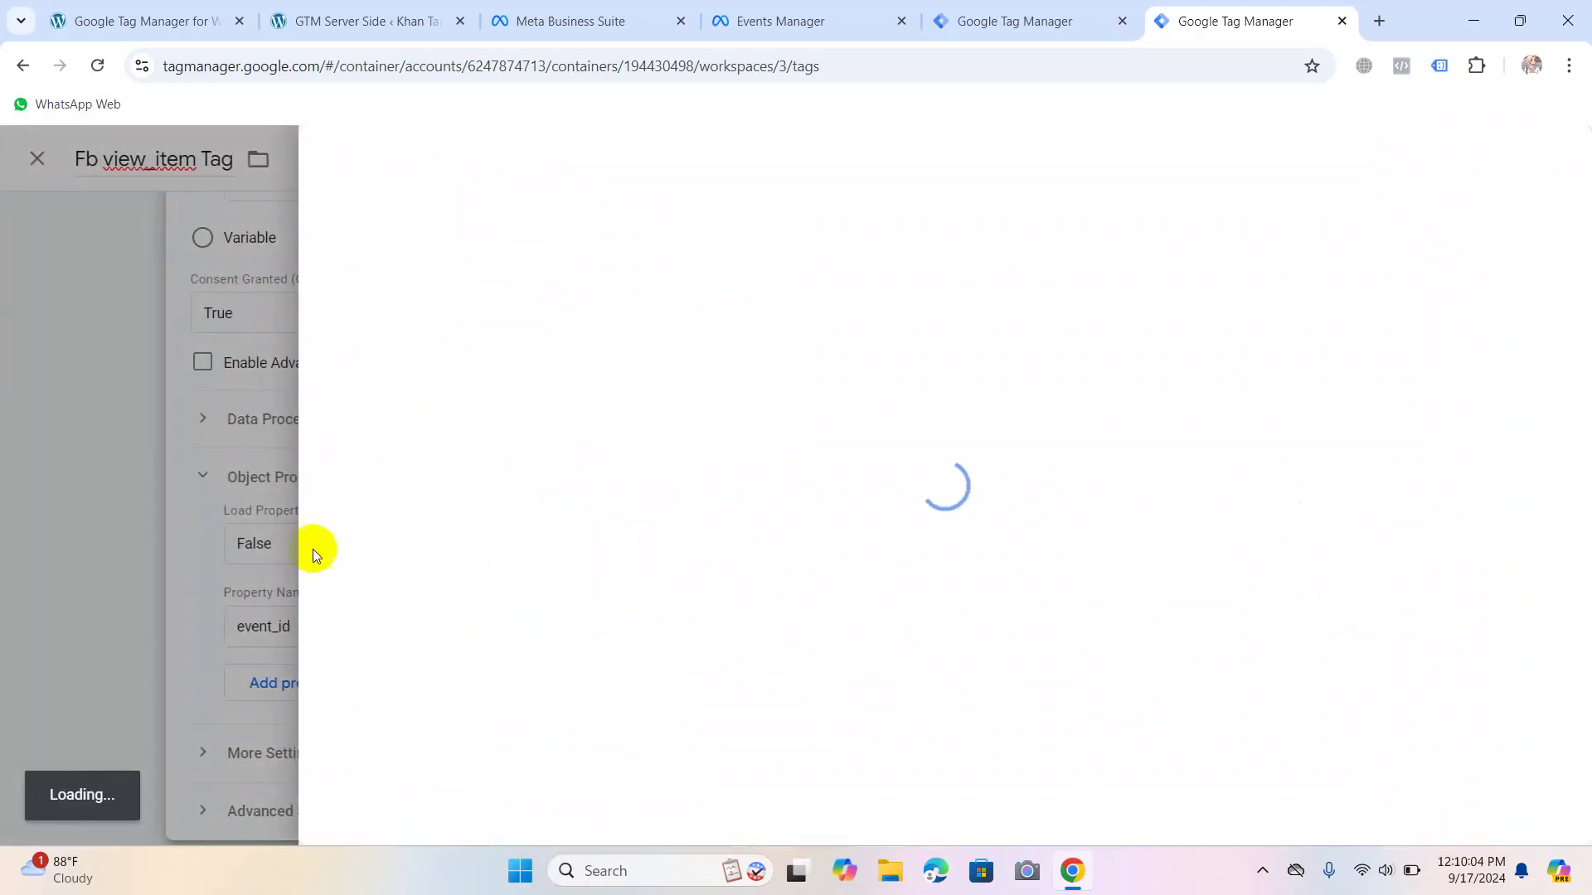
{"action": "left_click", "coordinate": [412, 585]}
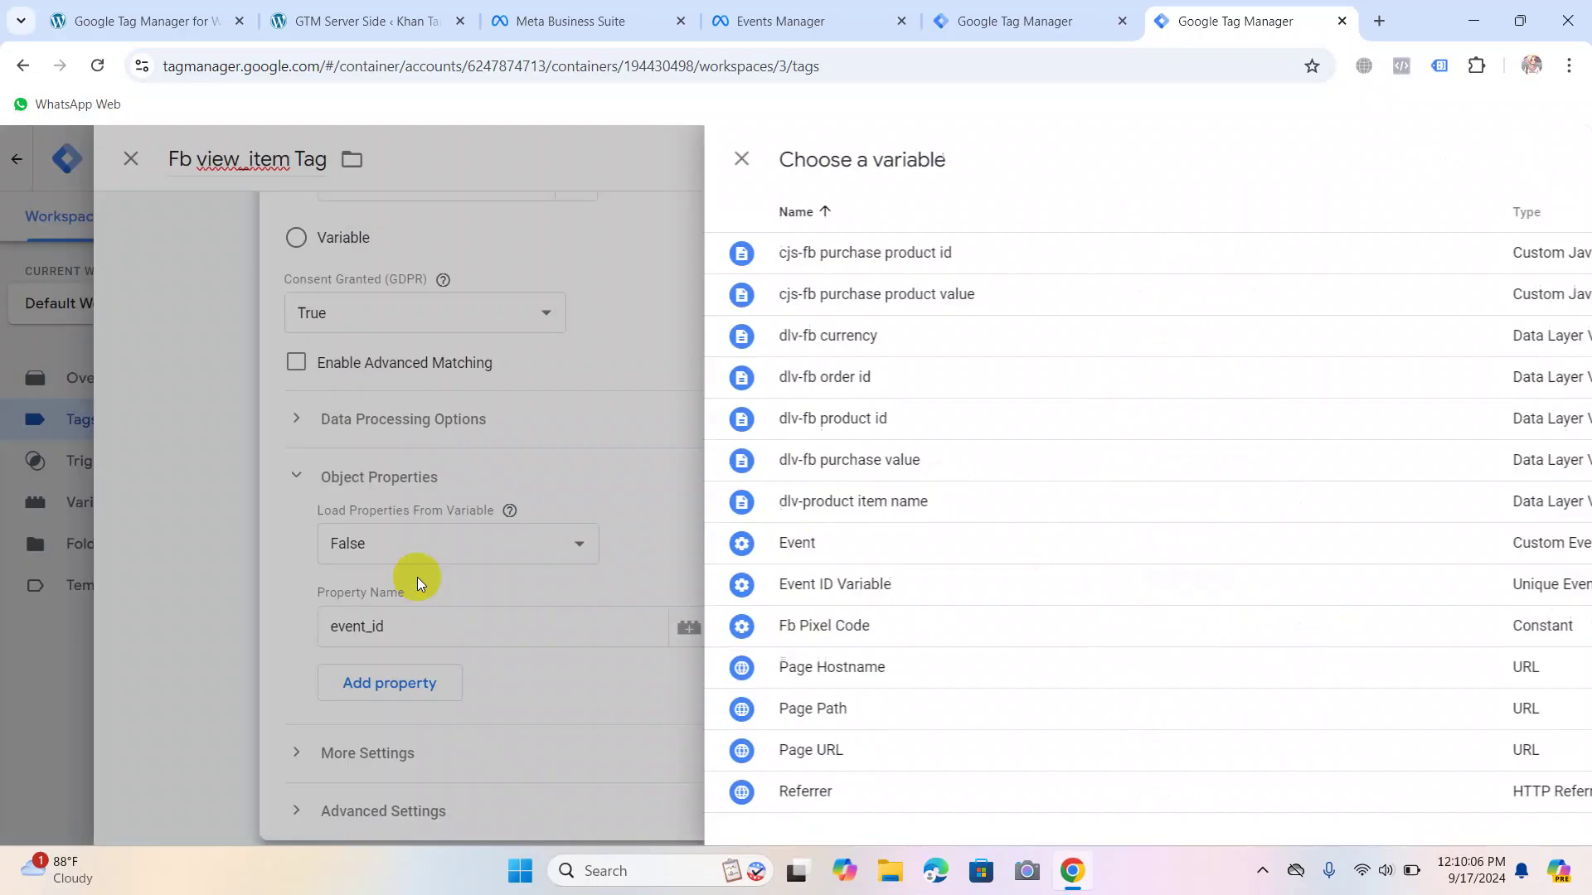
Add a content_type object property with the value product to the view_item tag.
{"action": "left_click", "coordinate": [568, 685]}
{"action": "left_click", "coordinate": [574, 676]}
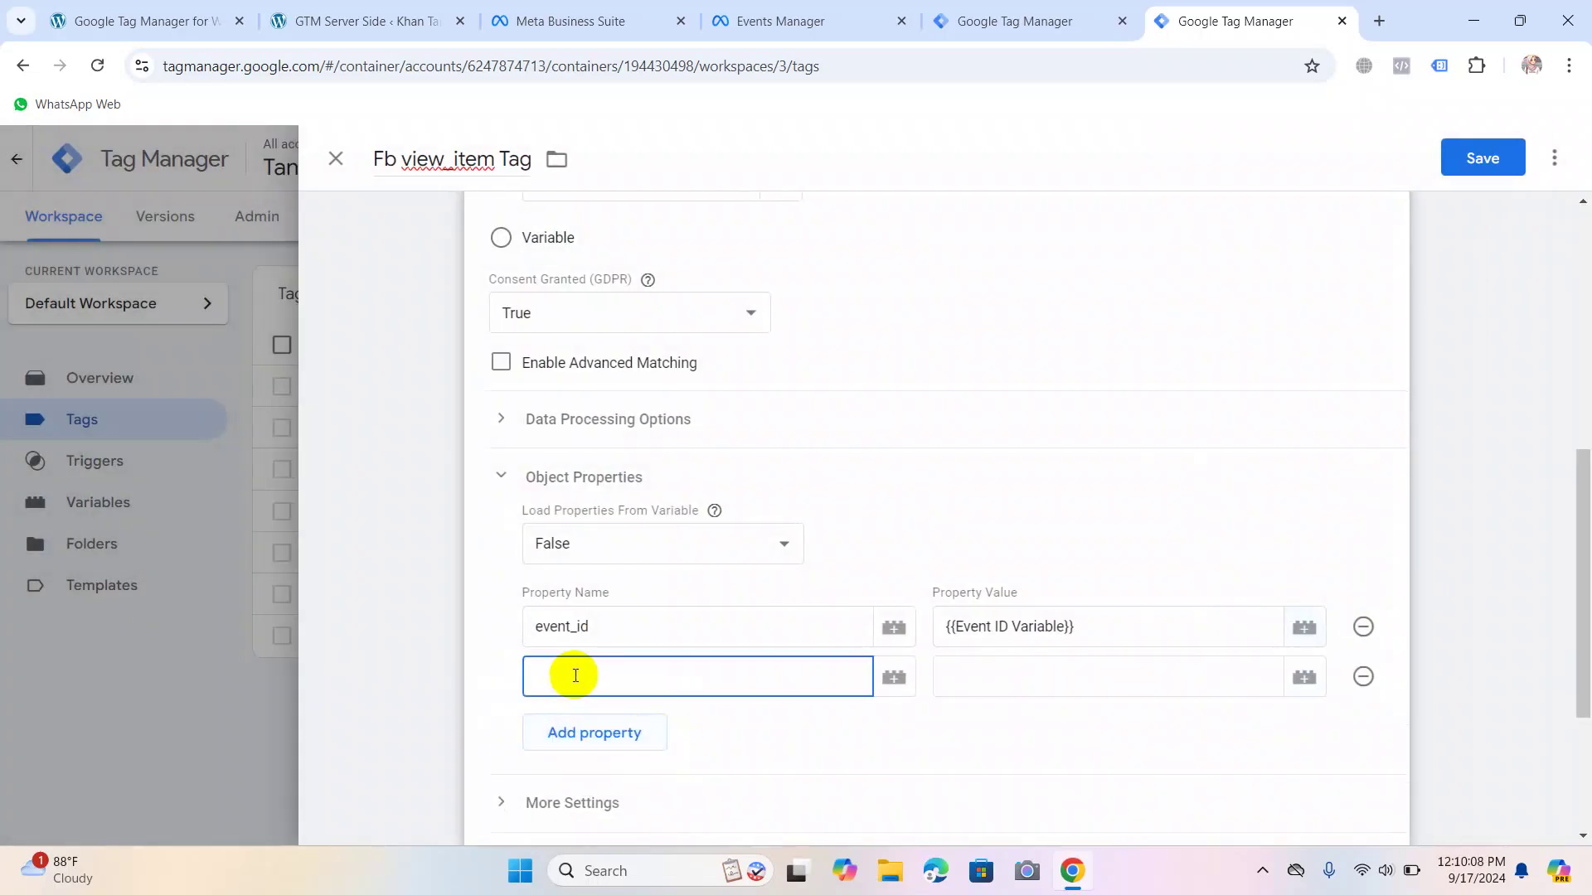
{"action": "type", "text": "content_type"}
{"action": "key", "text": "Tab"}
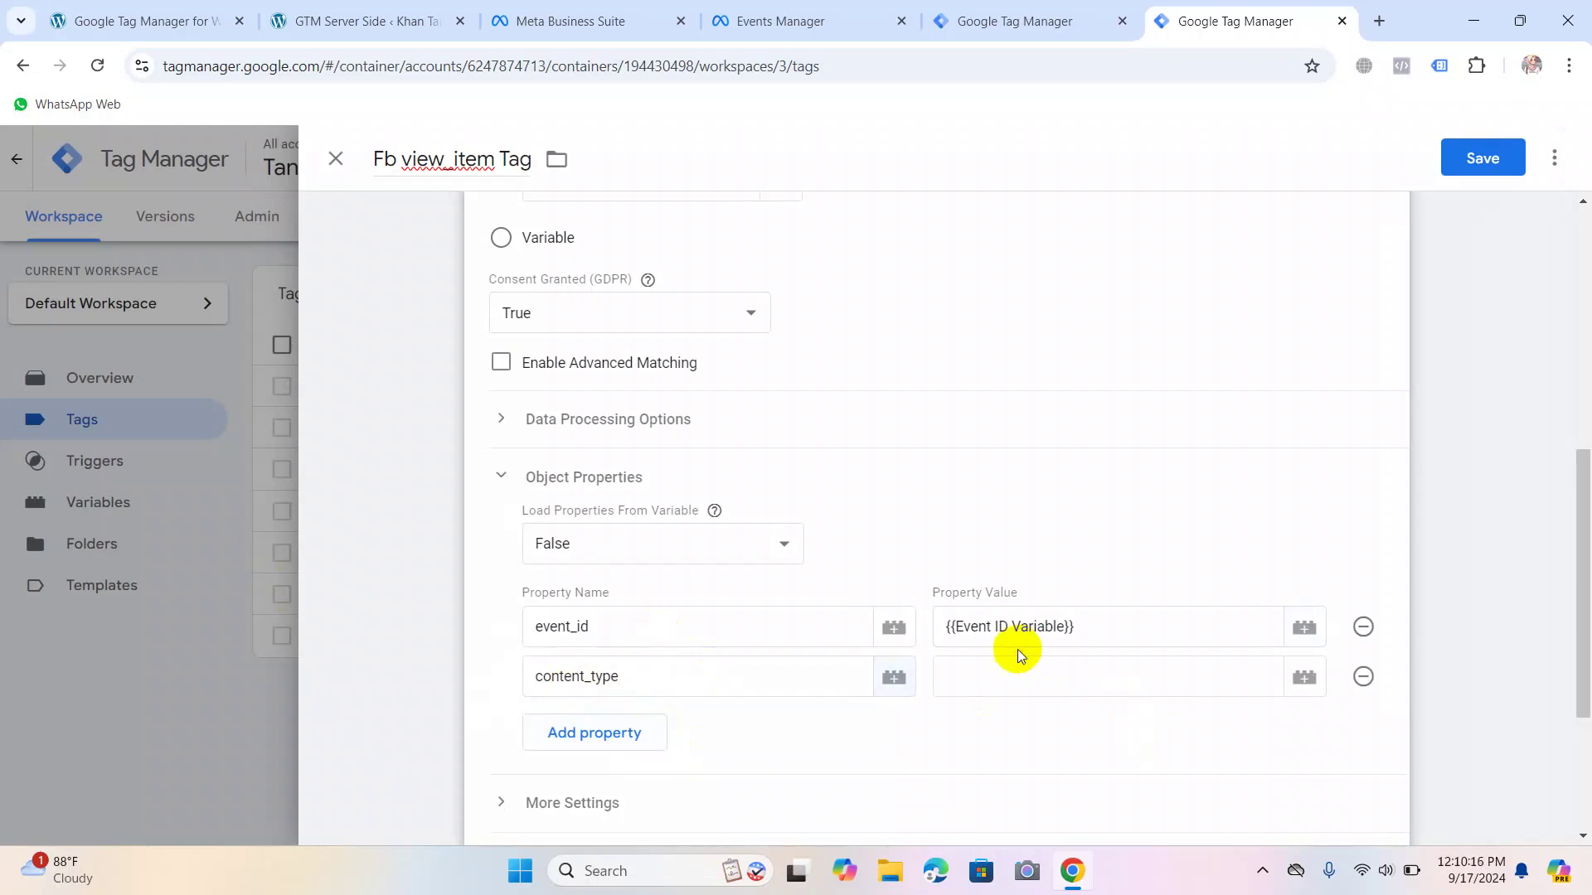
{"action": "left_click", "coordinate": [1005, 687]}
{"action": "type", "text": "pr"}
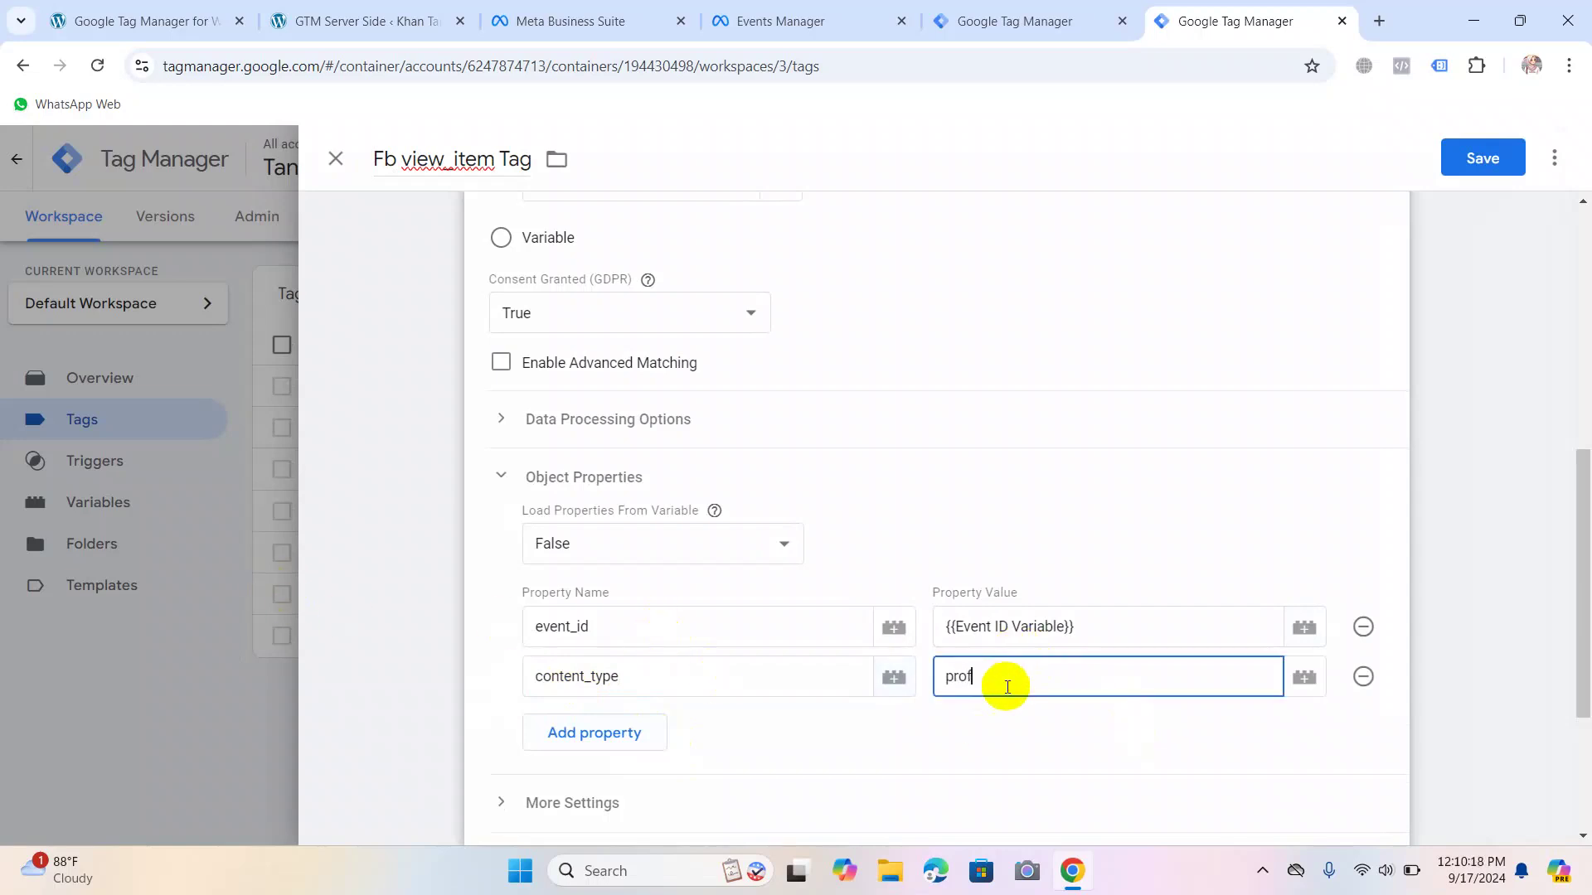
{"action": "type", "text": "oduct"}
Add a content_name object property to the view_item tag with the dlv-product item name variable as its value.
{"action": "left_click", "coordinate": [615, 734]}
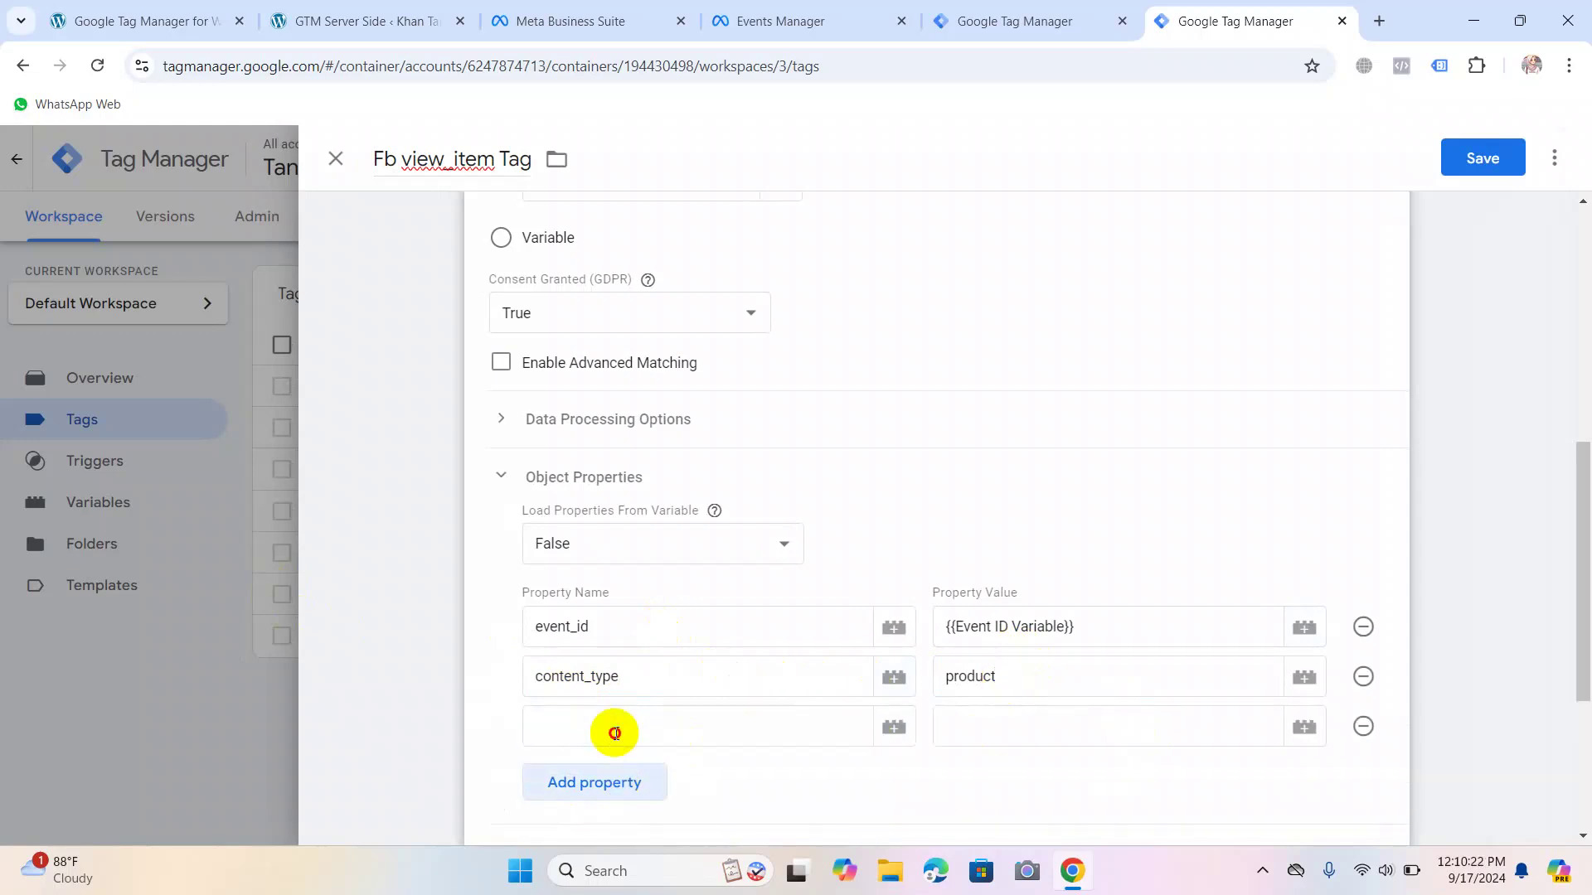
{"action": "scroll", "coordinate": [614, 722], "scroll_direction": "down", "scroll_amount": 3}
{"action": "type", "text": "c"}
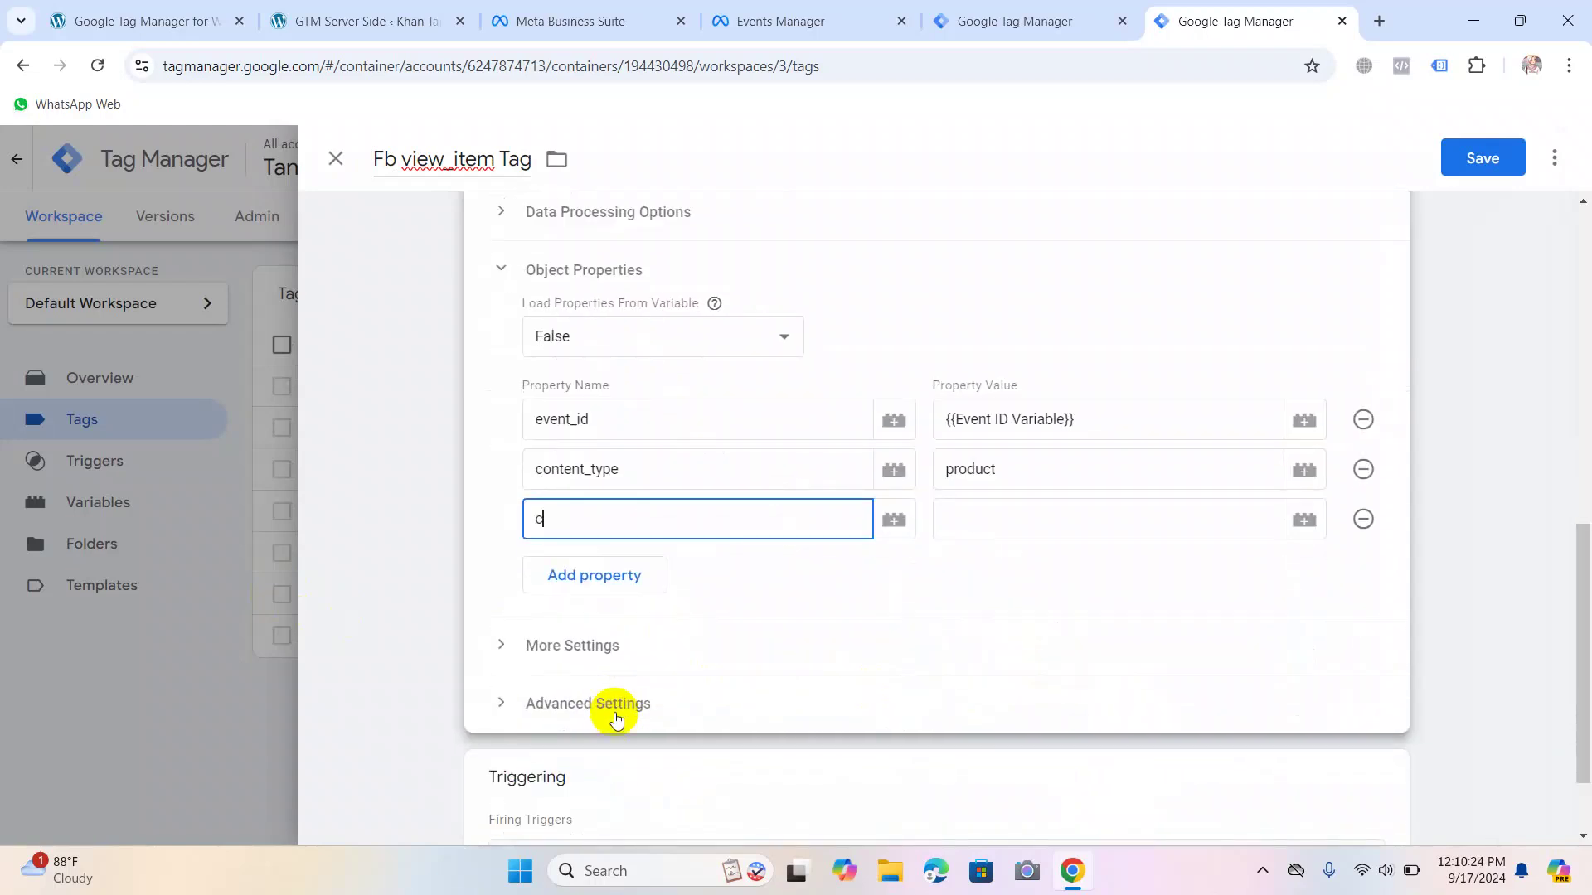
{"action": "type", "text": "ontent_name"}
{"action": "left_click", "coordinate": [1151, 528]}
{"action": "left_click", "coordinate": [1304, 520]}
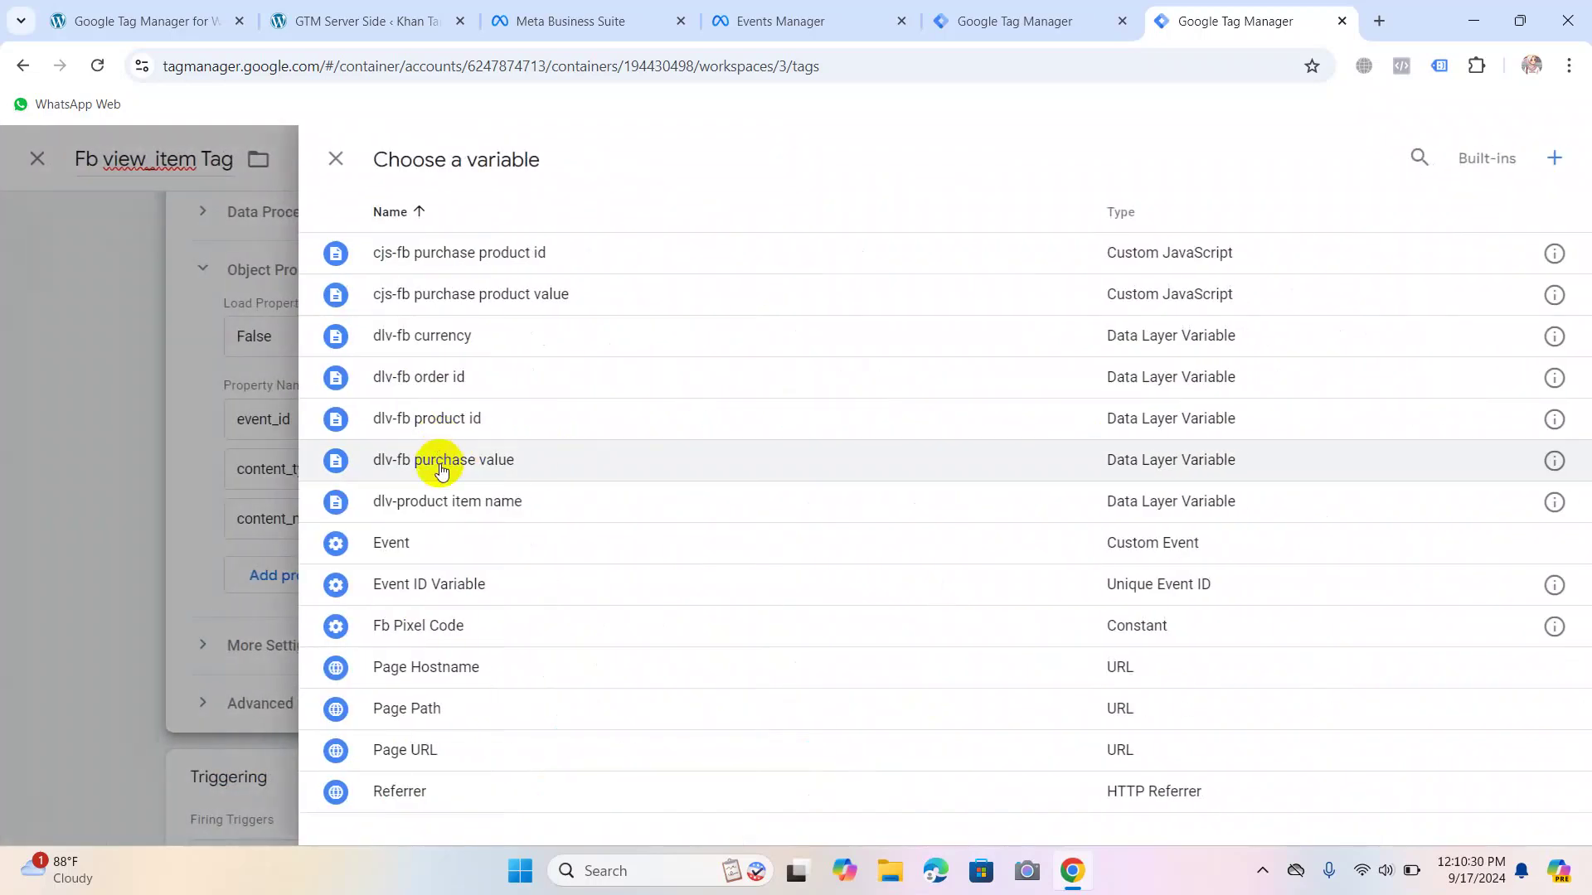
{"action": "left_click", "coordinate": [441, 507]}
Add a content_ids object property to the view_item tag with the dlv-fb product id variable as its value.
{"action": "left_click", "coordinate": [591, 579]}
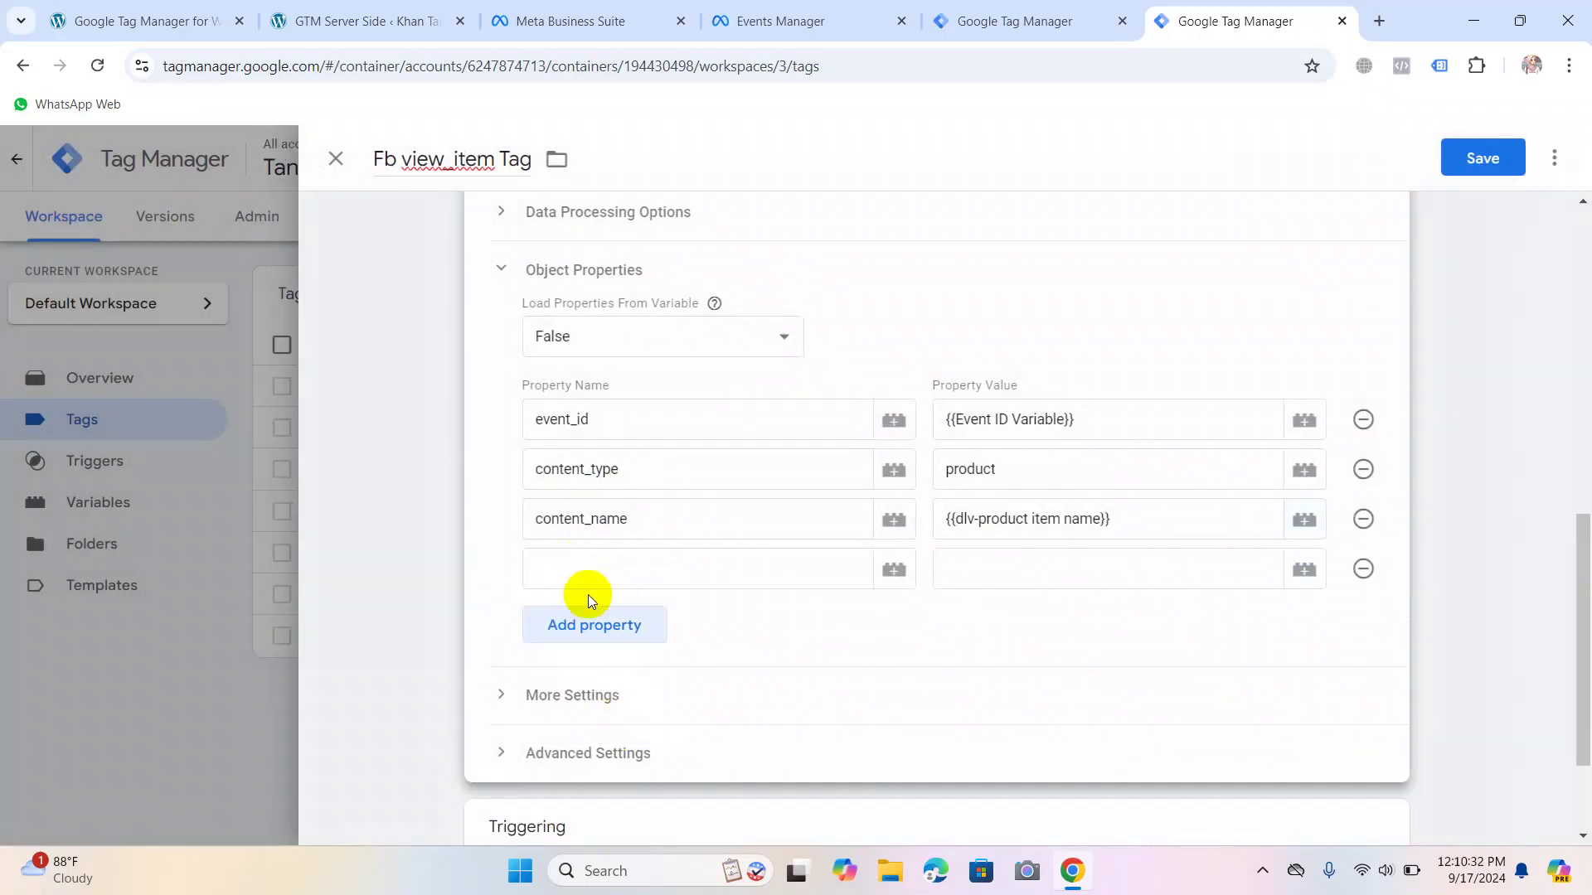
{"action": "left_click", "coordinate": [583, 571]}
{"action": "type", "text": "content"}
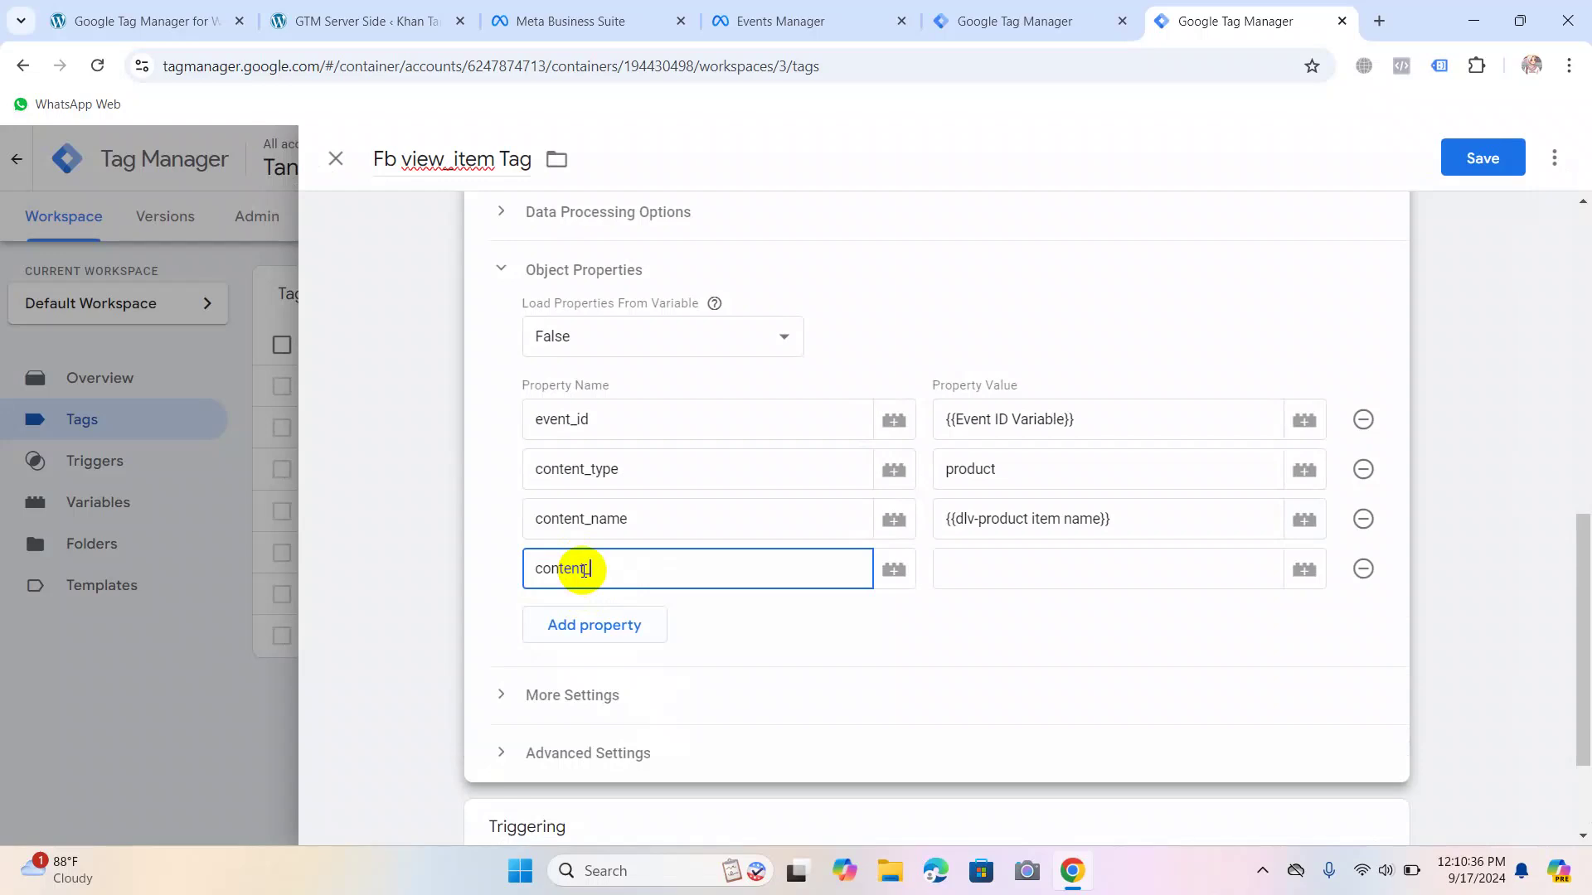
{"action": "type", "text": "_ids"}
{"action": "left_click", "coordinate": [1046, 570]}
{"action": "left_click", "coordinate": [1305, 569]}
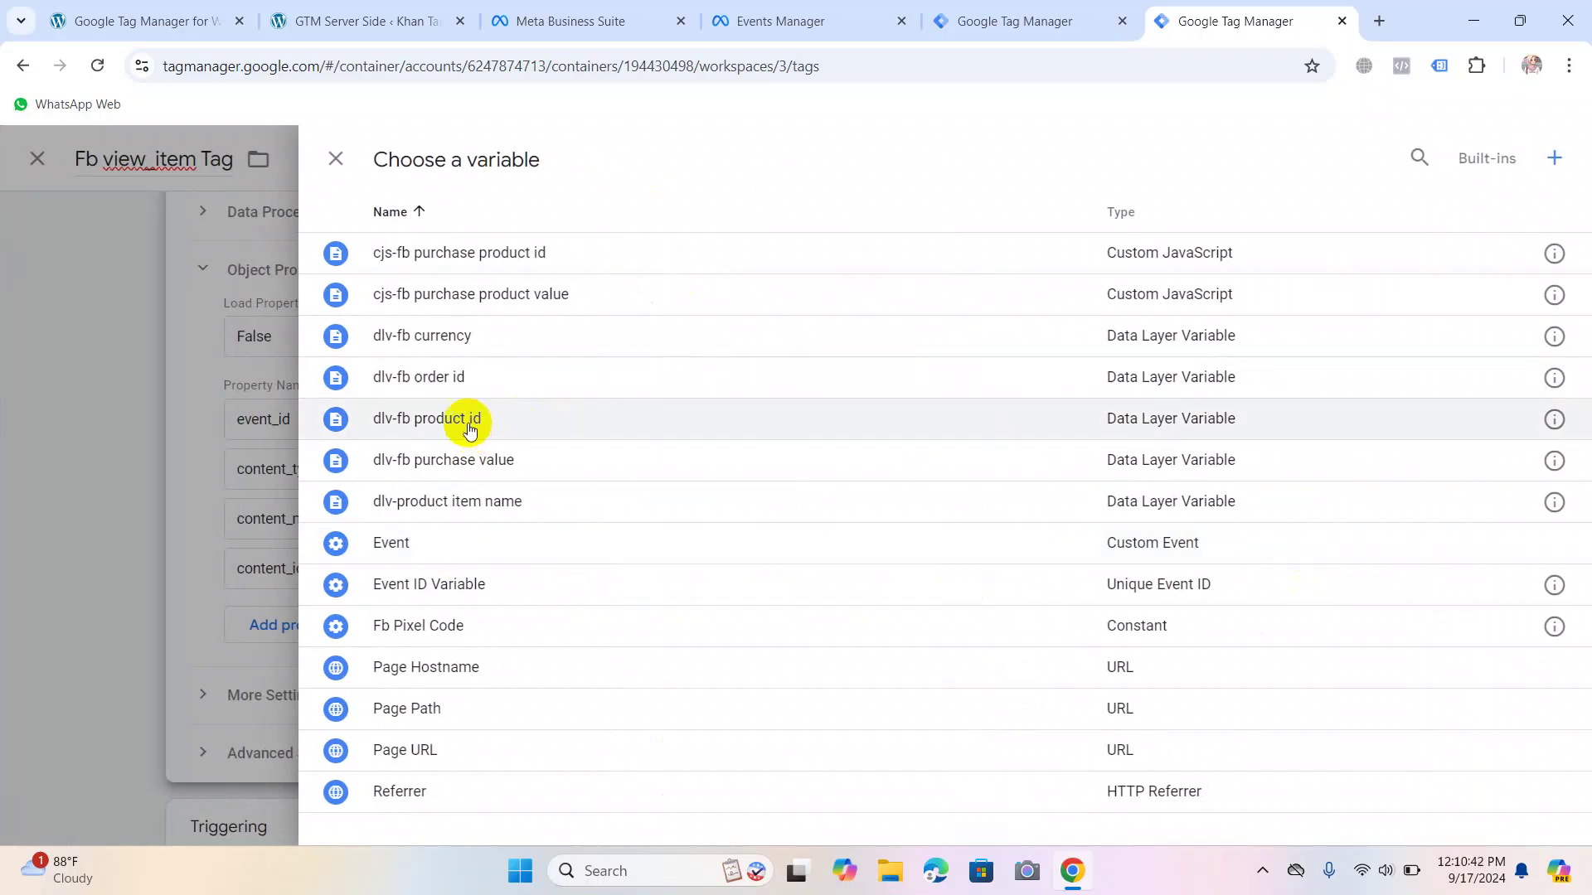
{"action": "left_click", "coordinate": [469, 427]}
Add a value object property to the view_item tag with the dlv-fb purchase value variable as its value.
{"action": "left_click", "coordinate": [590, 626]}
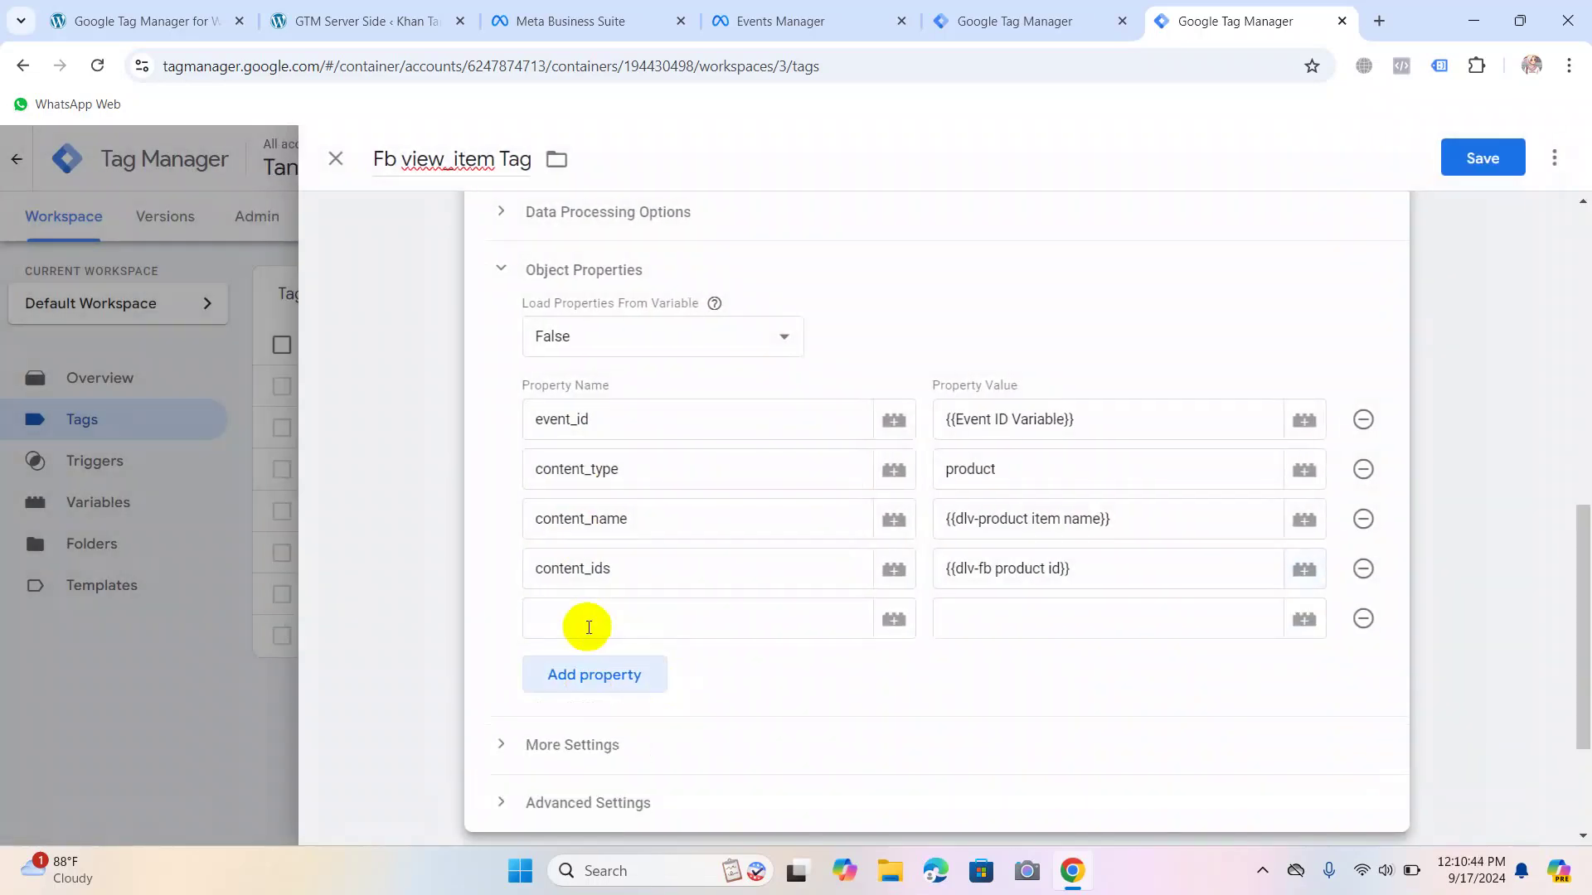
{"action": "left_click", "coordinate": [589, 628]}
{"action": "type", "text": "va"}
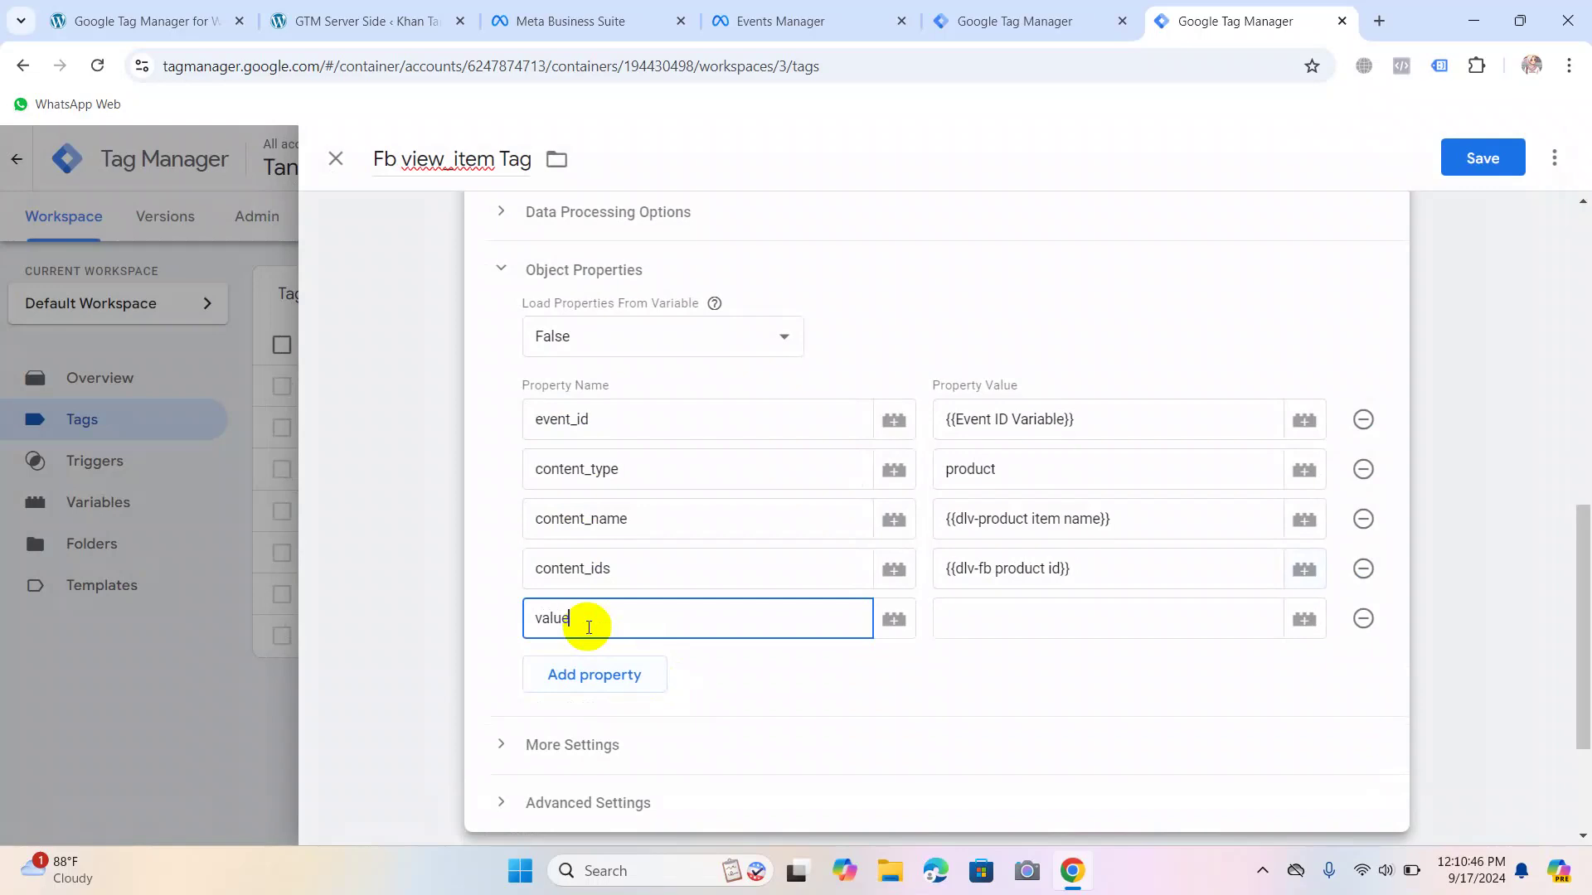
{"action": "type", "text": "lue"}
{"action": "left_click", "coordinate": [1078, 620]}
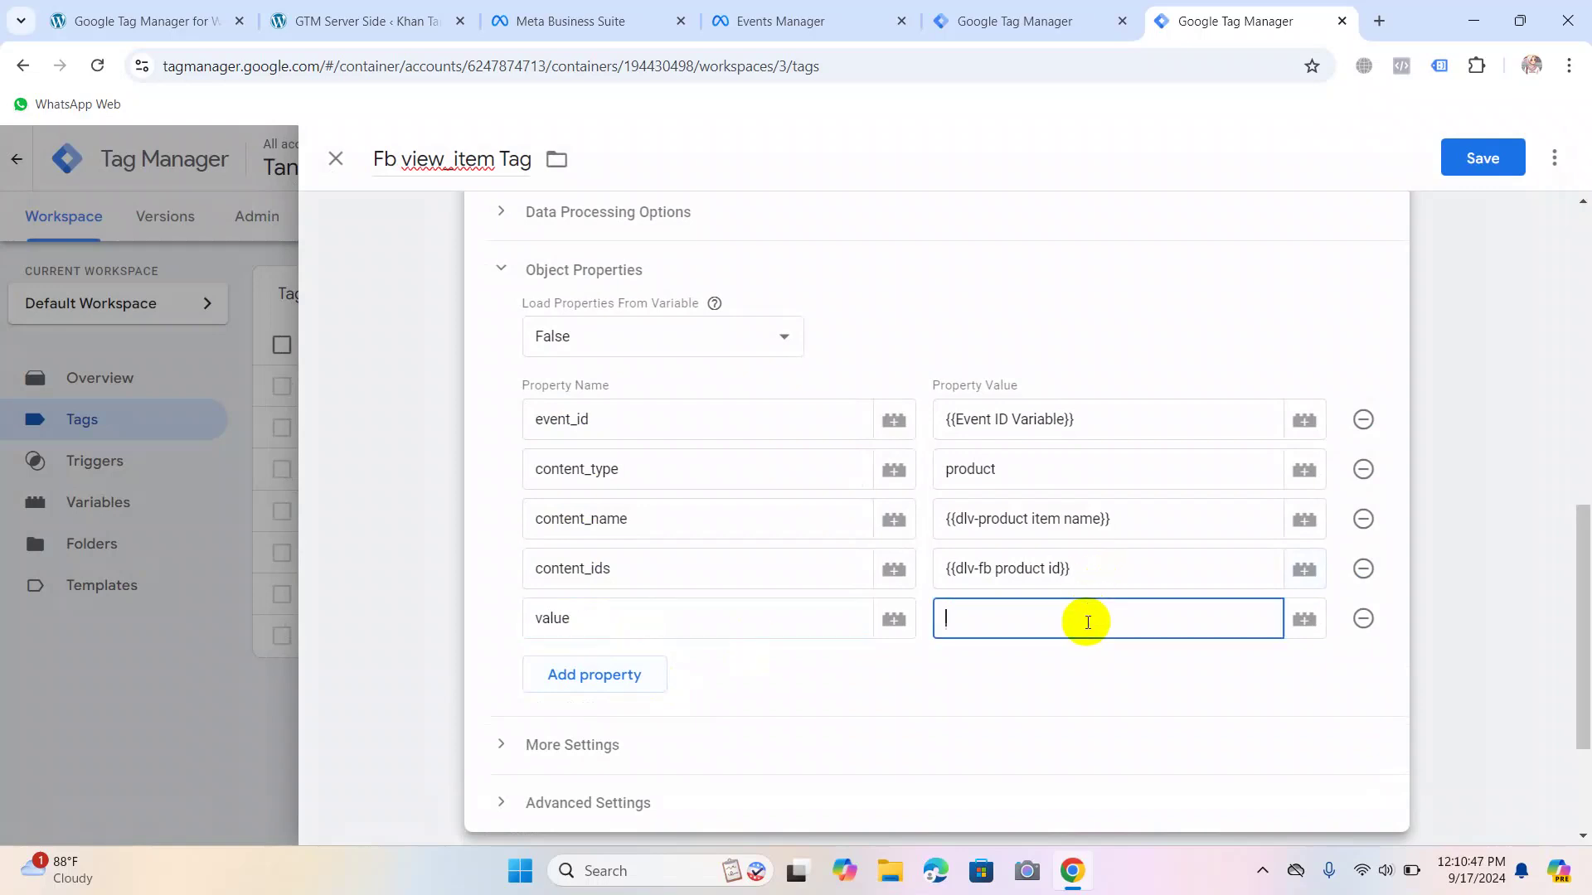
{"action": "left_click", "coordinate": [1304, 621]}
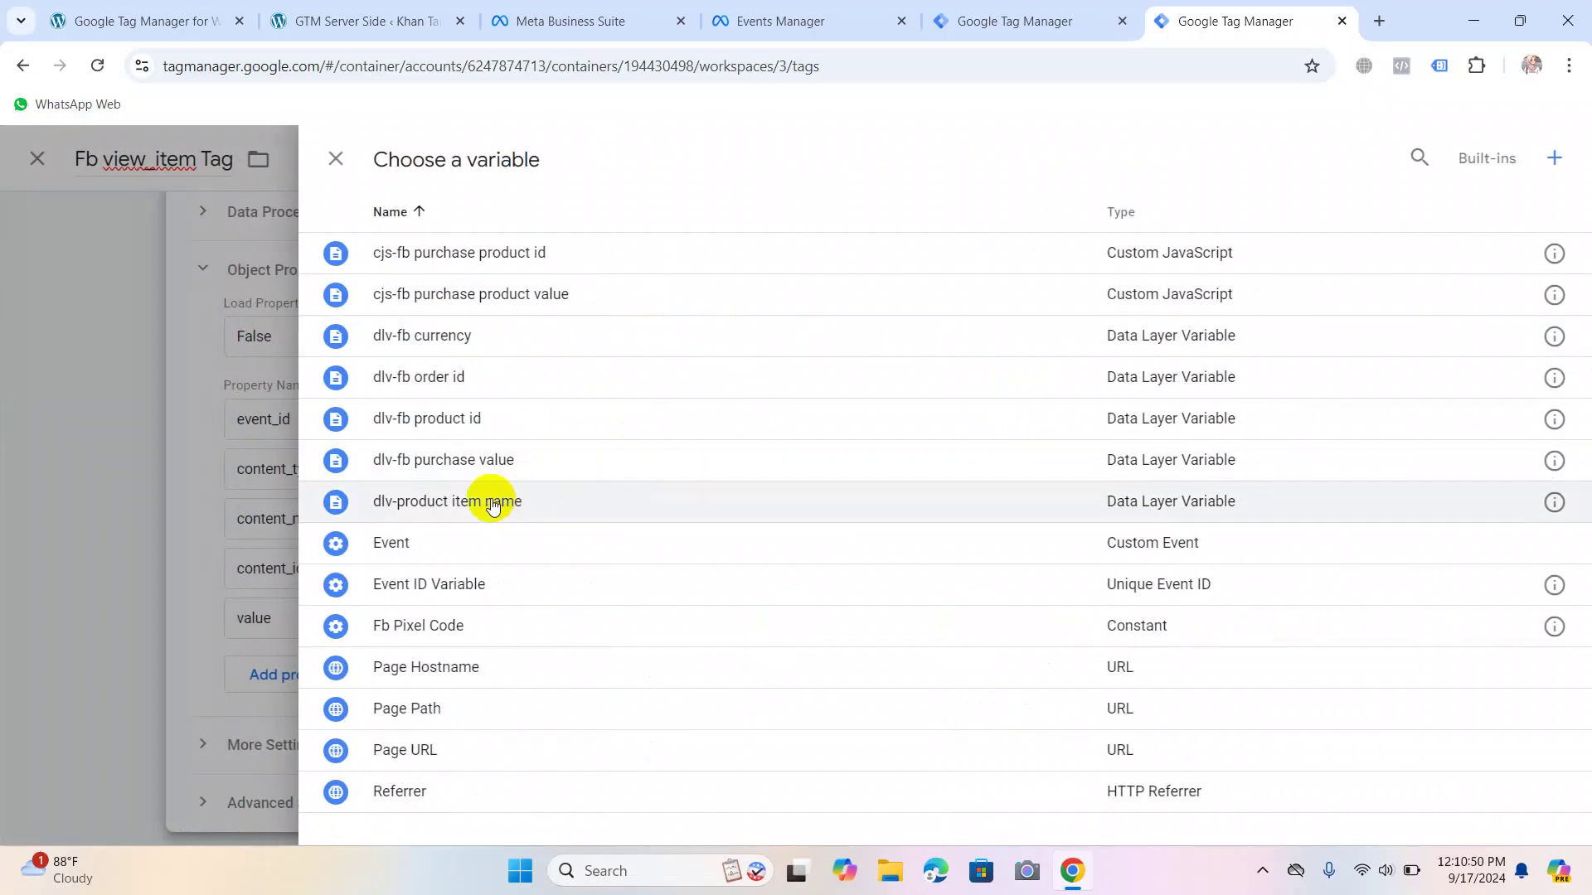
{"action": "left_click", "coordinate": [451, 461]}
Add a currency object property to the view_item tag with the dlv-fb currency variable as its value.
{"action": "left_click", "coordinate": [584, 668]}
{"action": "left_click", "coordinate": [584, 668]}
{"action": "type", "text": "currency"}
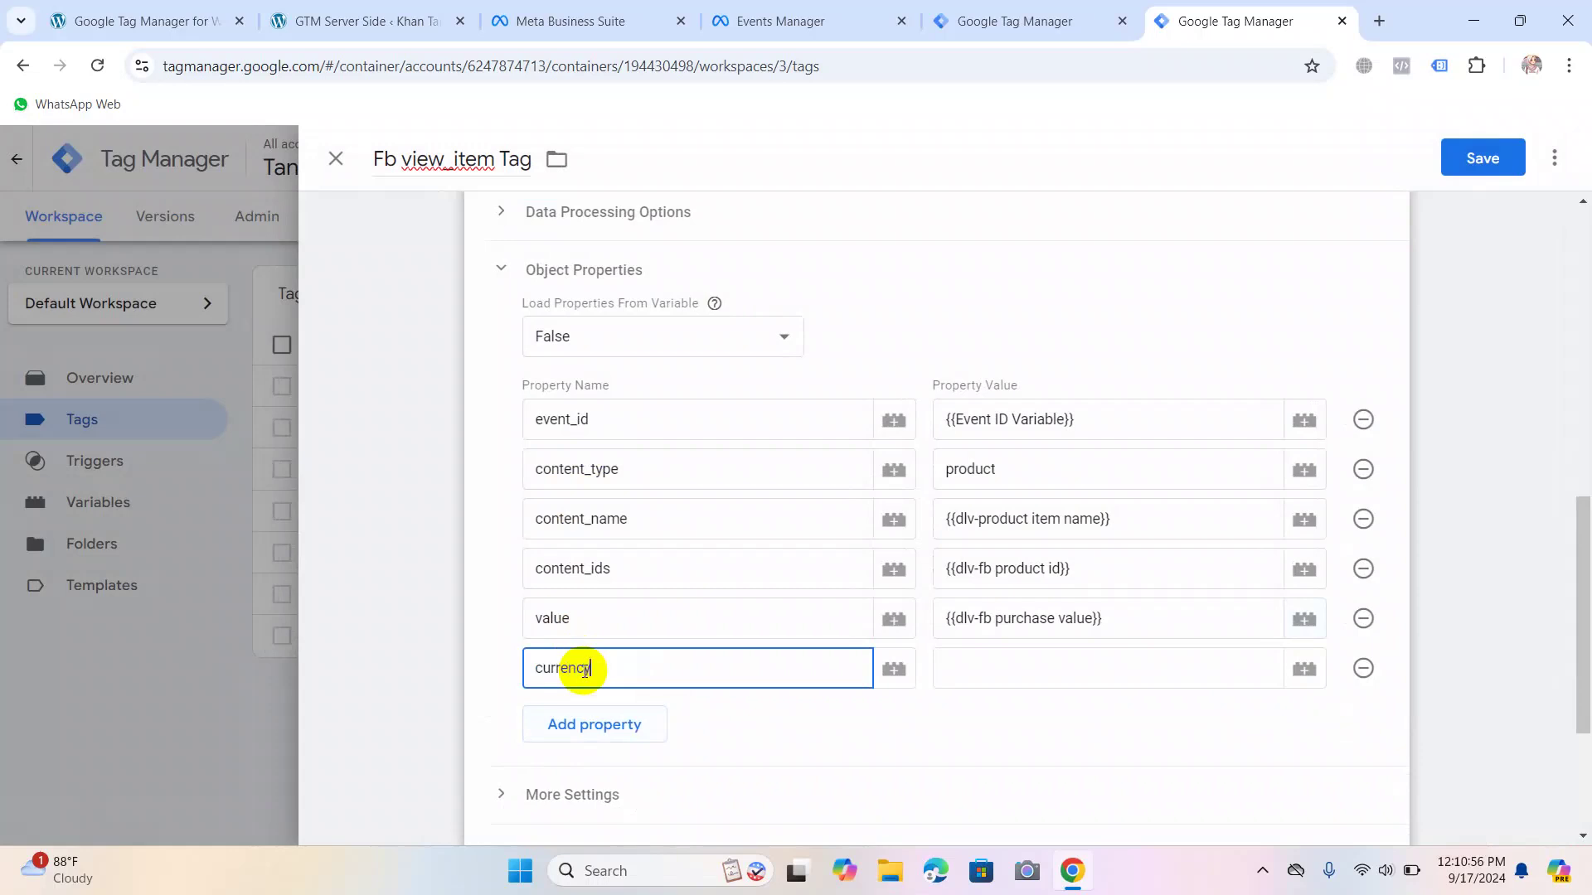
{"action": "left_click", "coordinate": [1092, 671]}
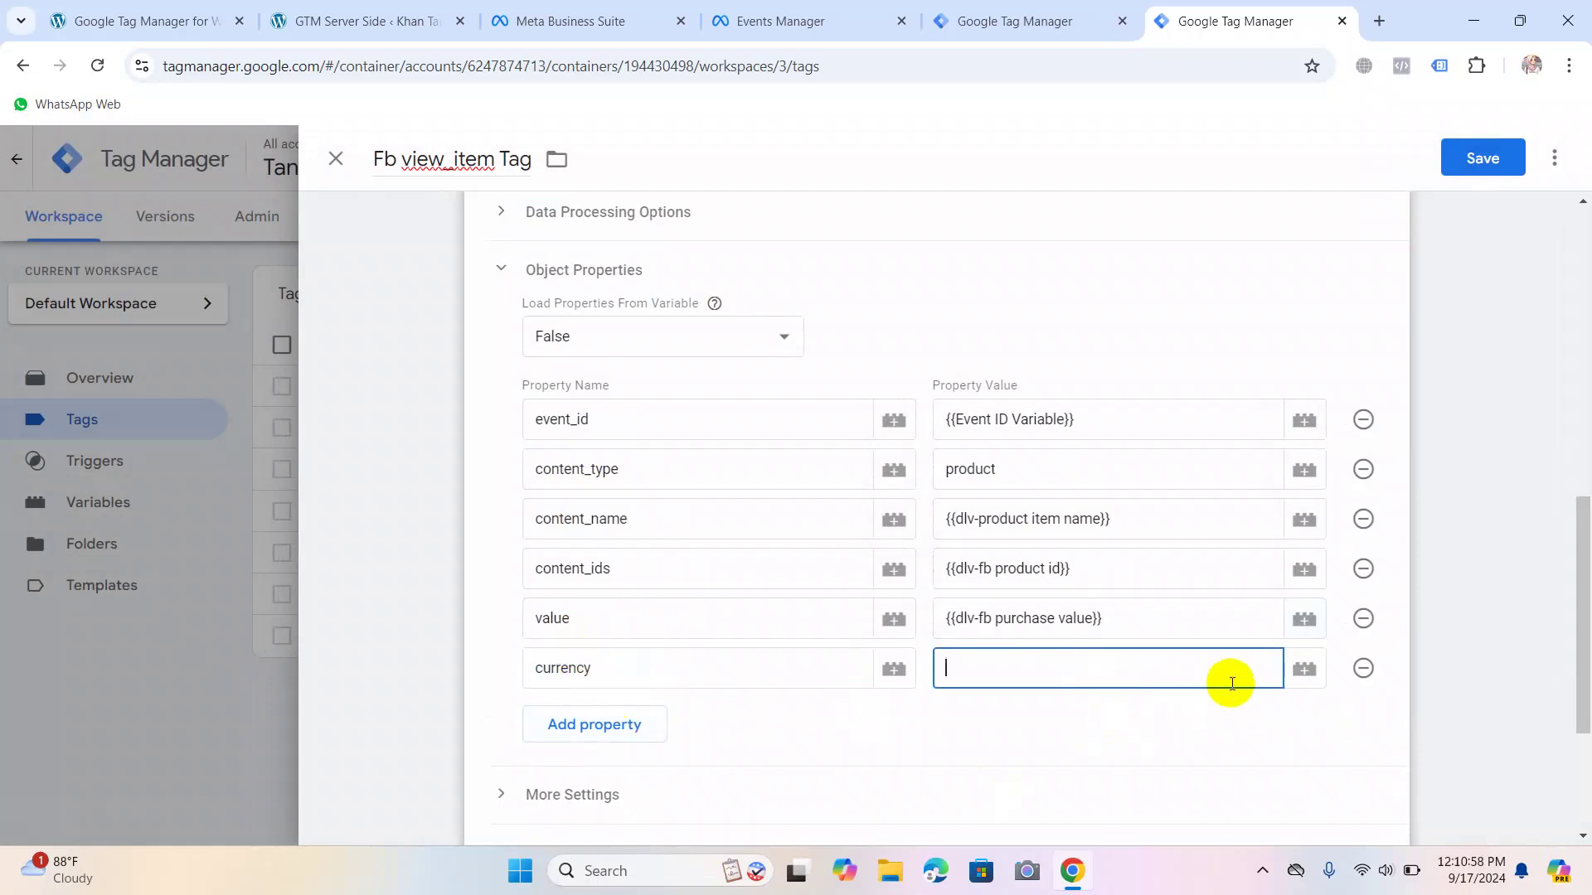
{"action": "left_click", "coordinate": [1302, 667]}
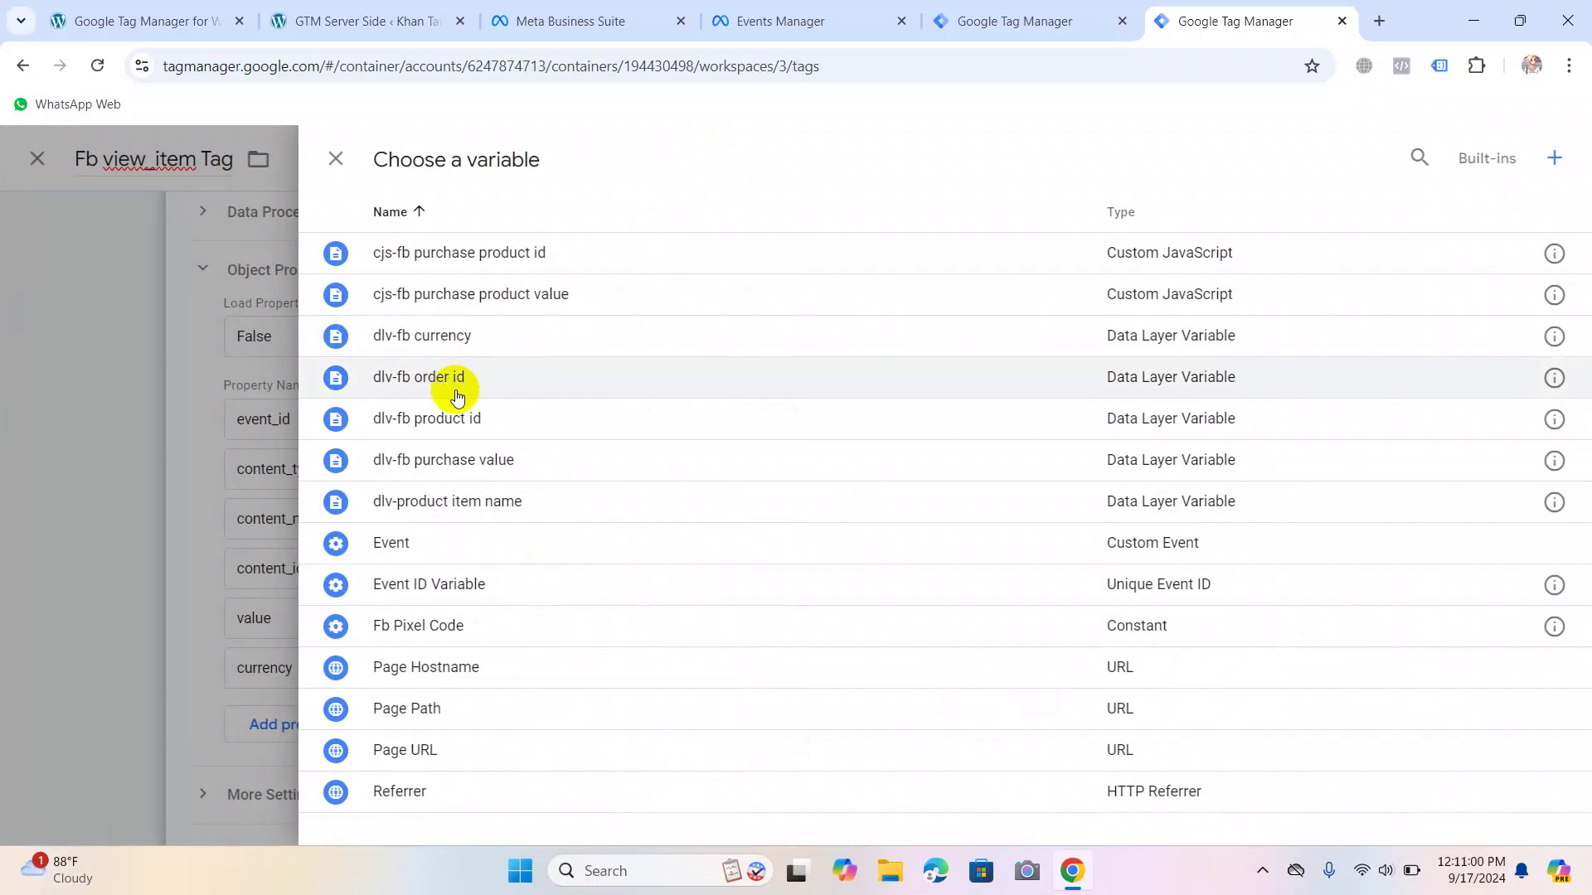
{"action": "left_click", "coordinate": [435, 334]}
Set the view_item tag's Event ID setting to the Event ID Variable and save the tag.
{"action": "scroll", "coordinate": [561, 663], "scroll_direction": "down", "scroll_amount": 3}
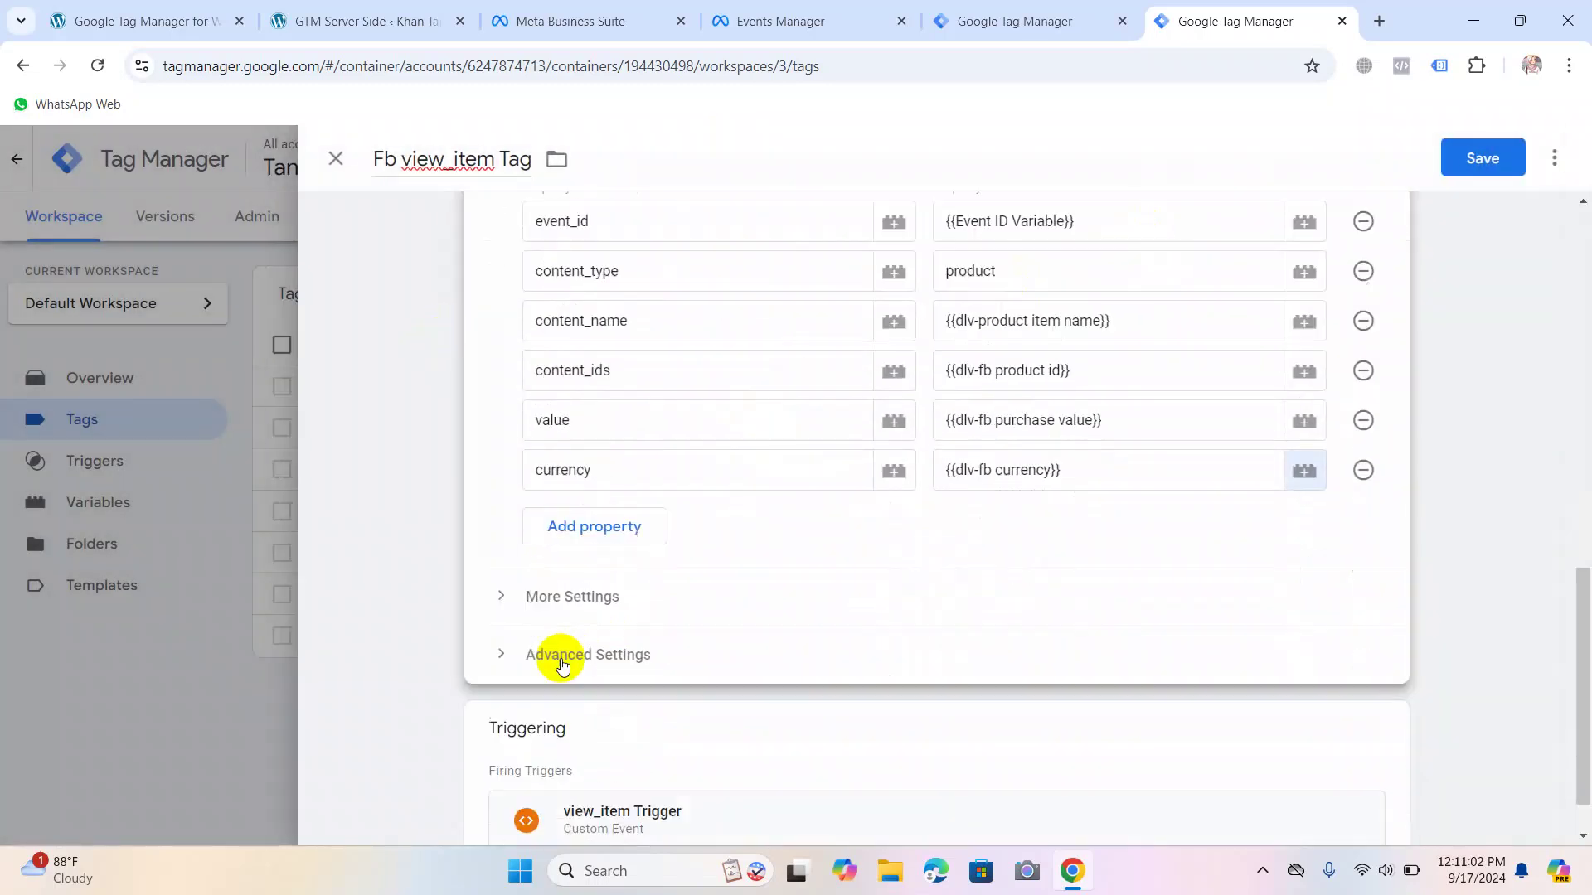
{"action": "left_click", "coordinate": [562, 537]}
{"action": "left_click", "coordinate": [591, 668]}
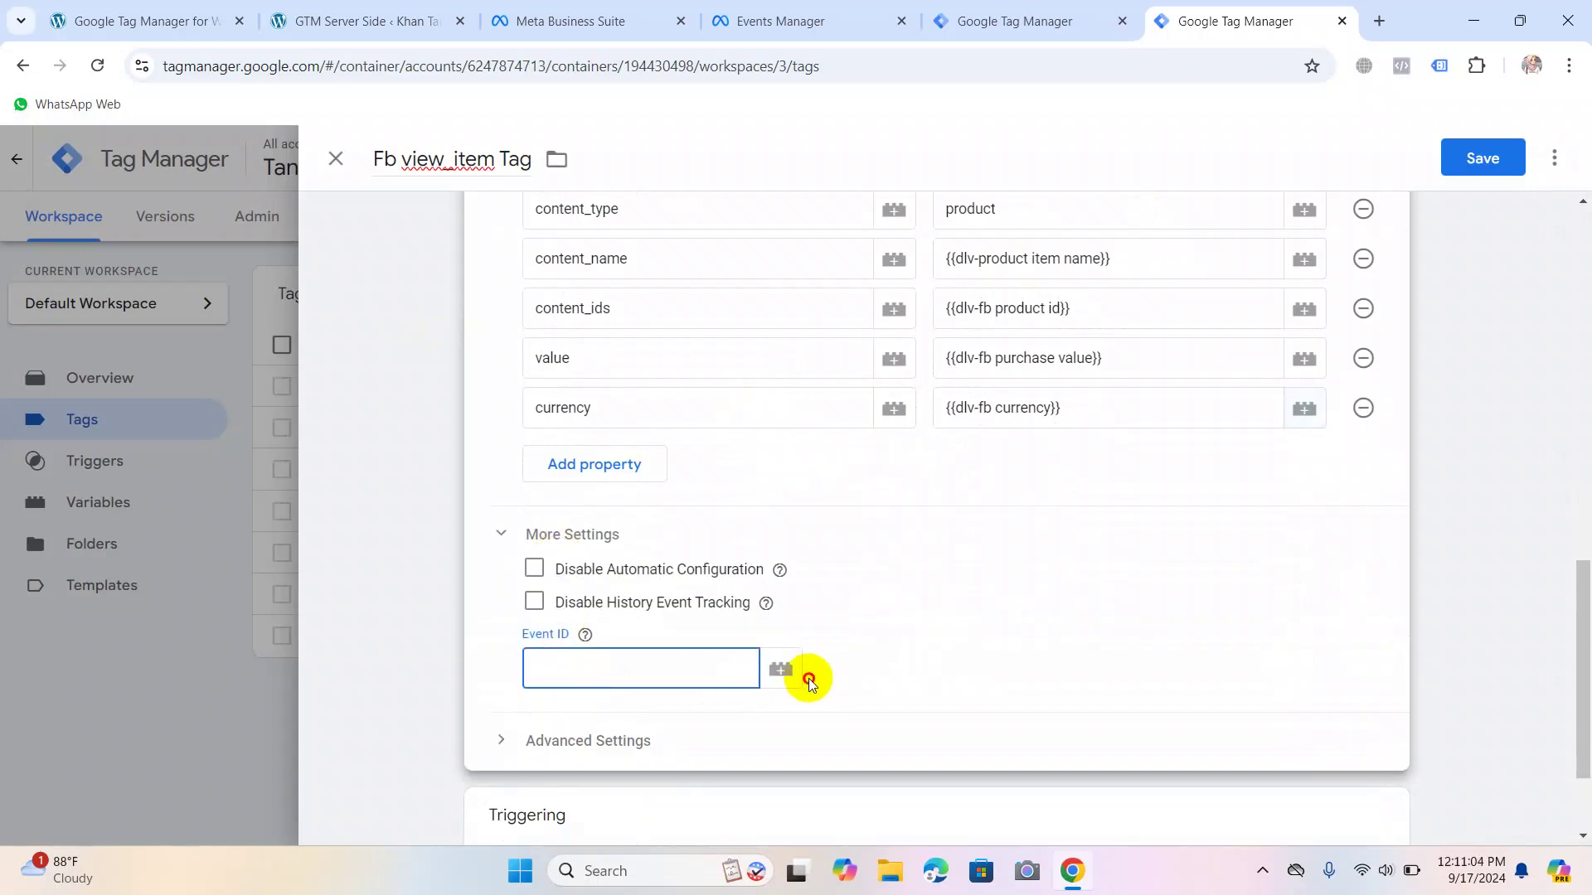
{"action": "left_click", "coordinate": [775, 663]}
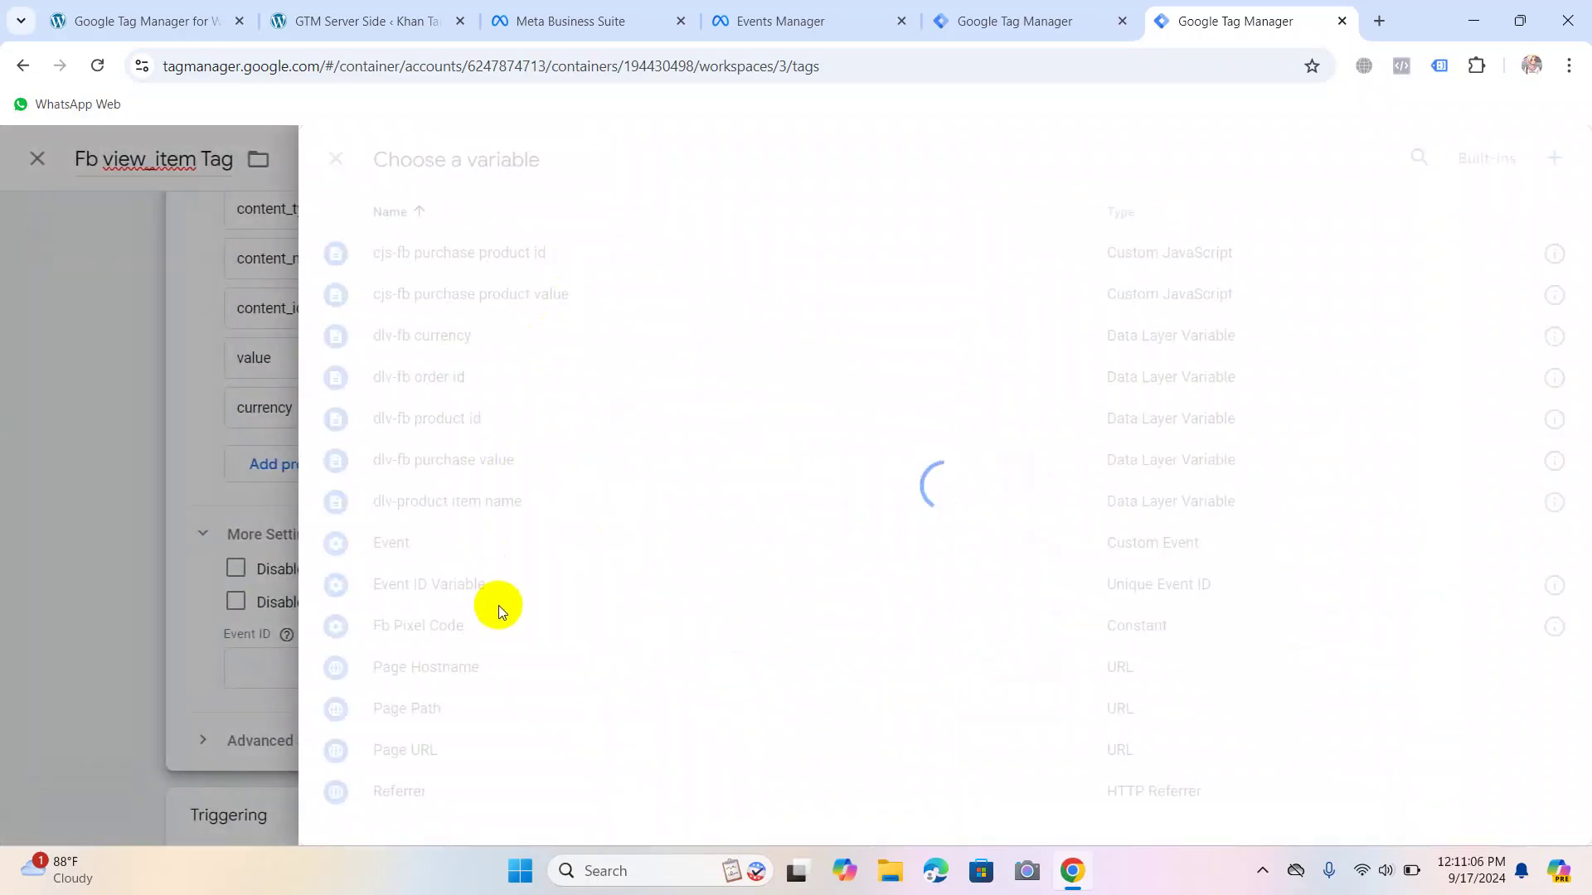
{"action": "left_click", "coordinate": [497, 584]}
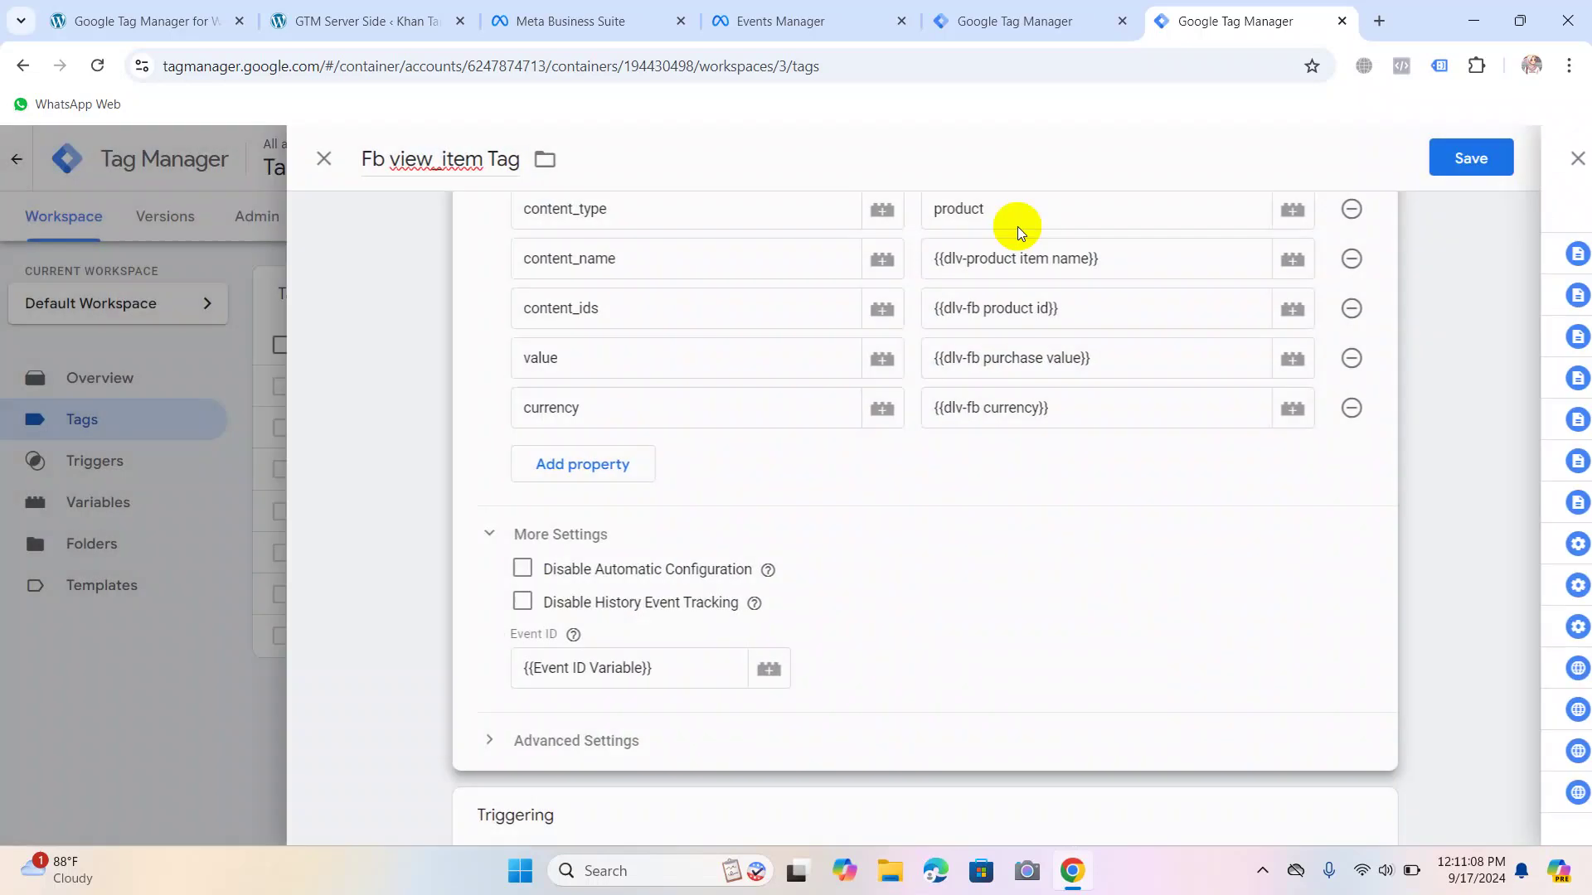
{"action": "left_click", "coordinate": [1482, 160]}
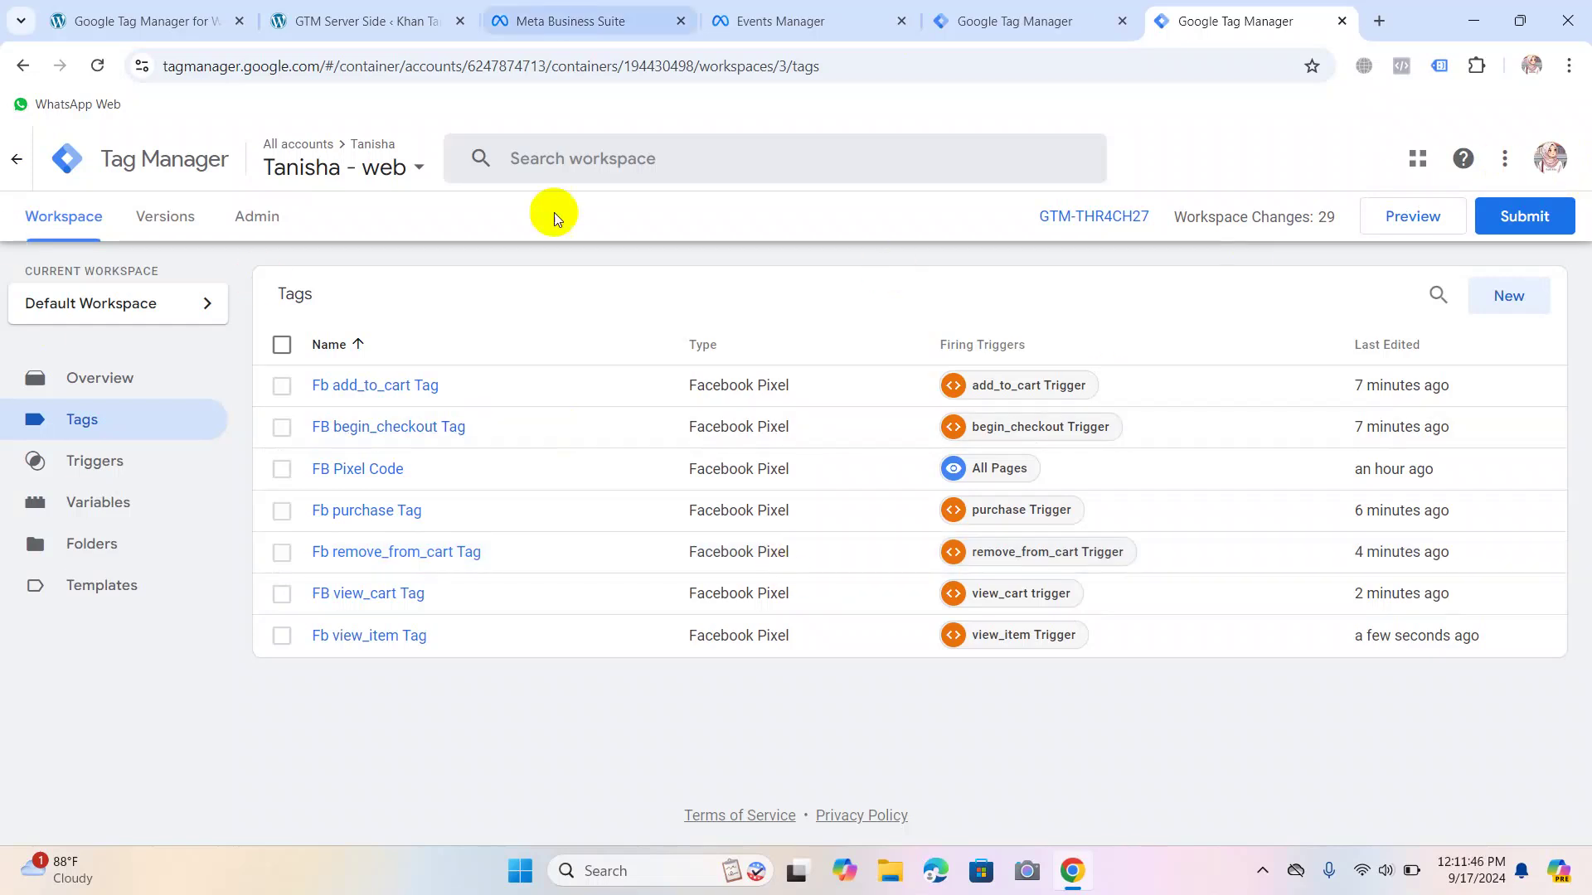
Submit and publish the web container's workspace changes without a version name or description, and close the version summary.
{"action": "left_click", "coordinate": [1529, 221]}
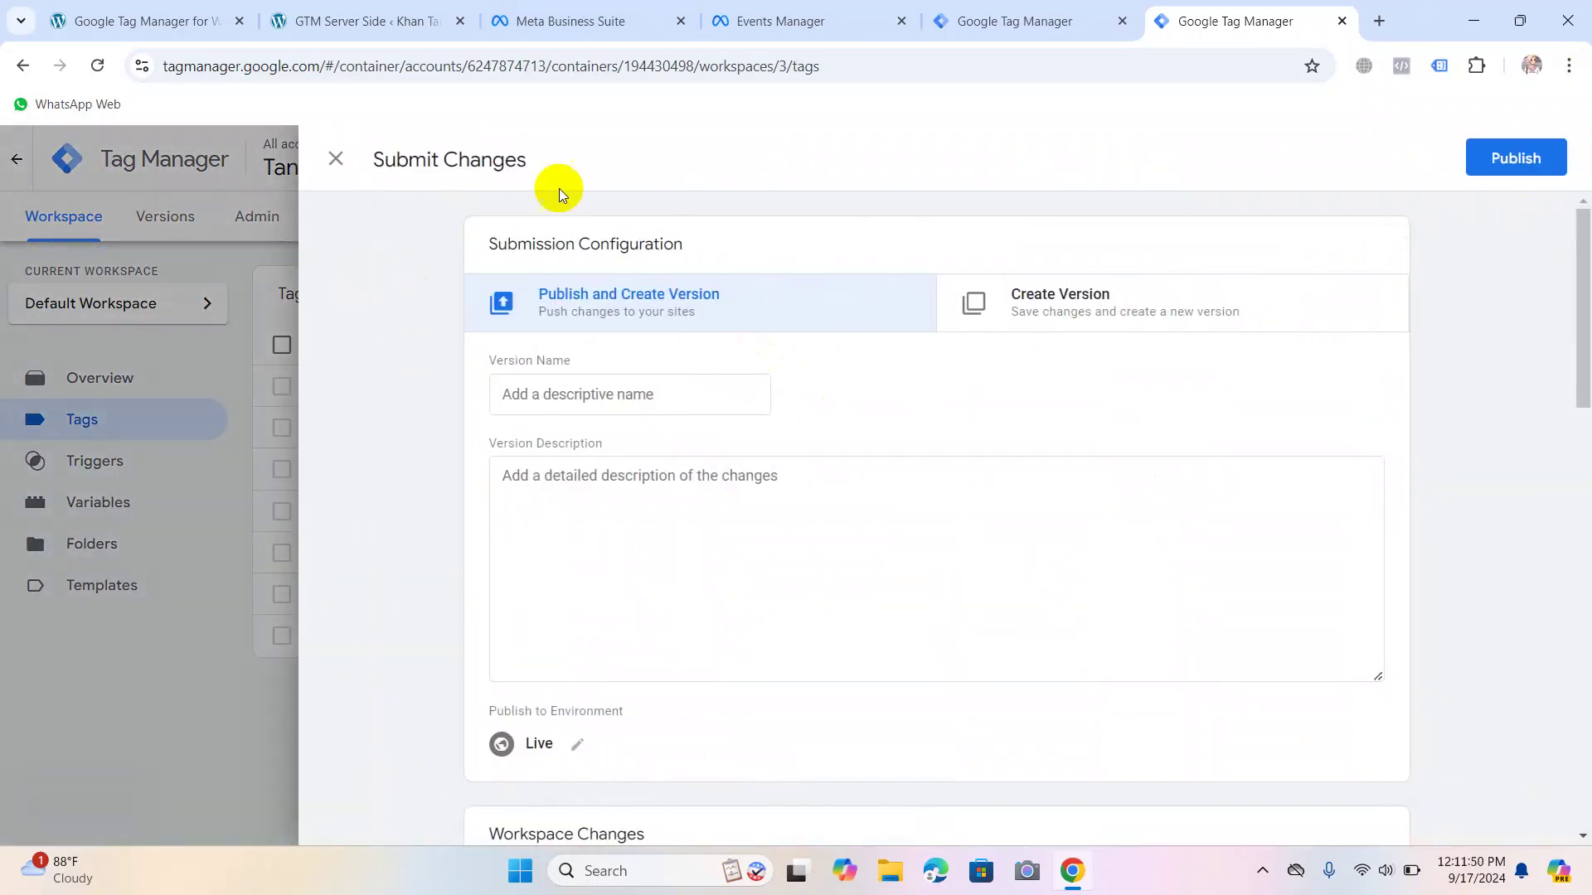
{"action": "scroll", "coordinate": [585, 653], "scroll_direction": "down", "scroll_amount": 6}
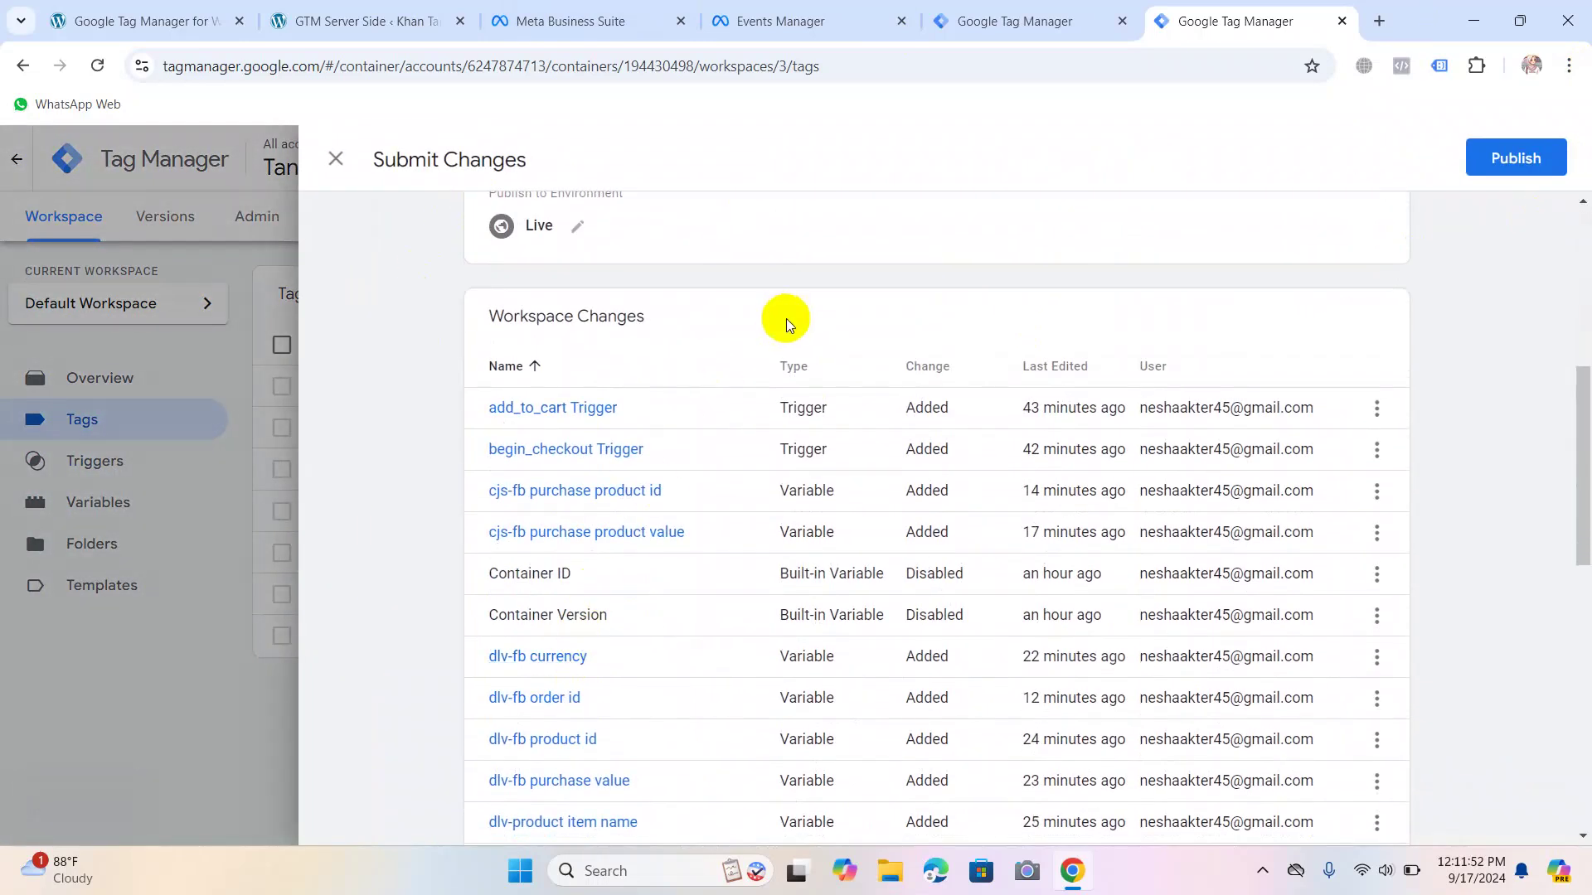
{"action": "scroll", "coordinate": [775, 402], "scroll_direction": "down", "scroll_amount": 10}
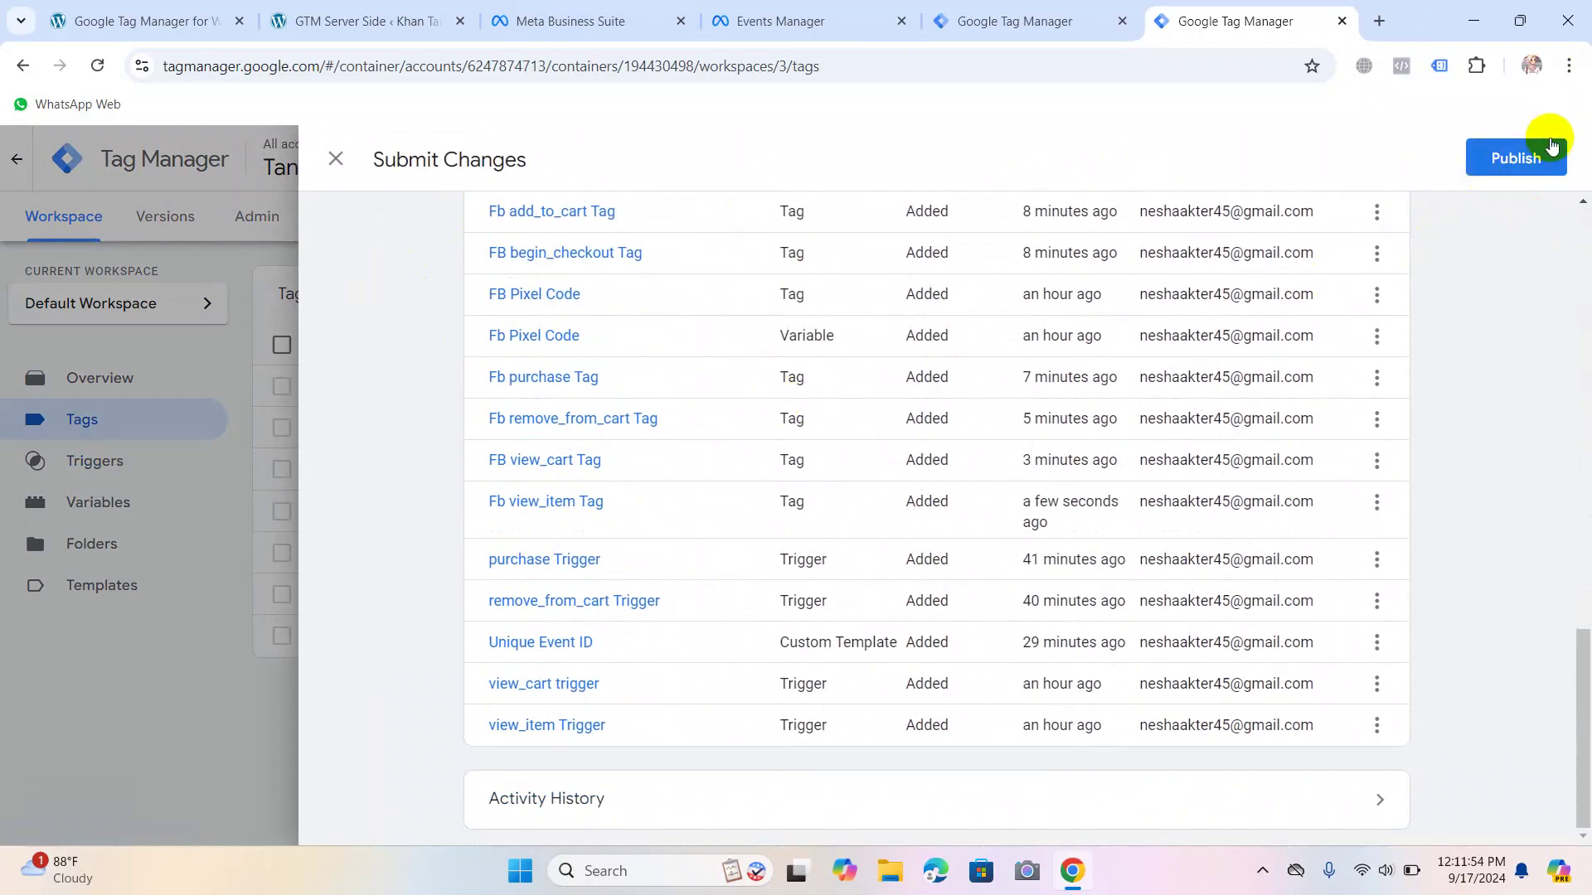
{"action": "left_click", "coordinate": [1552, 145]}
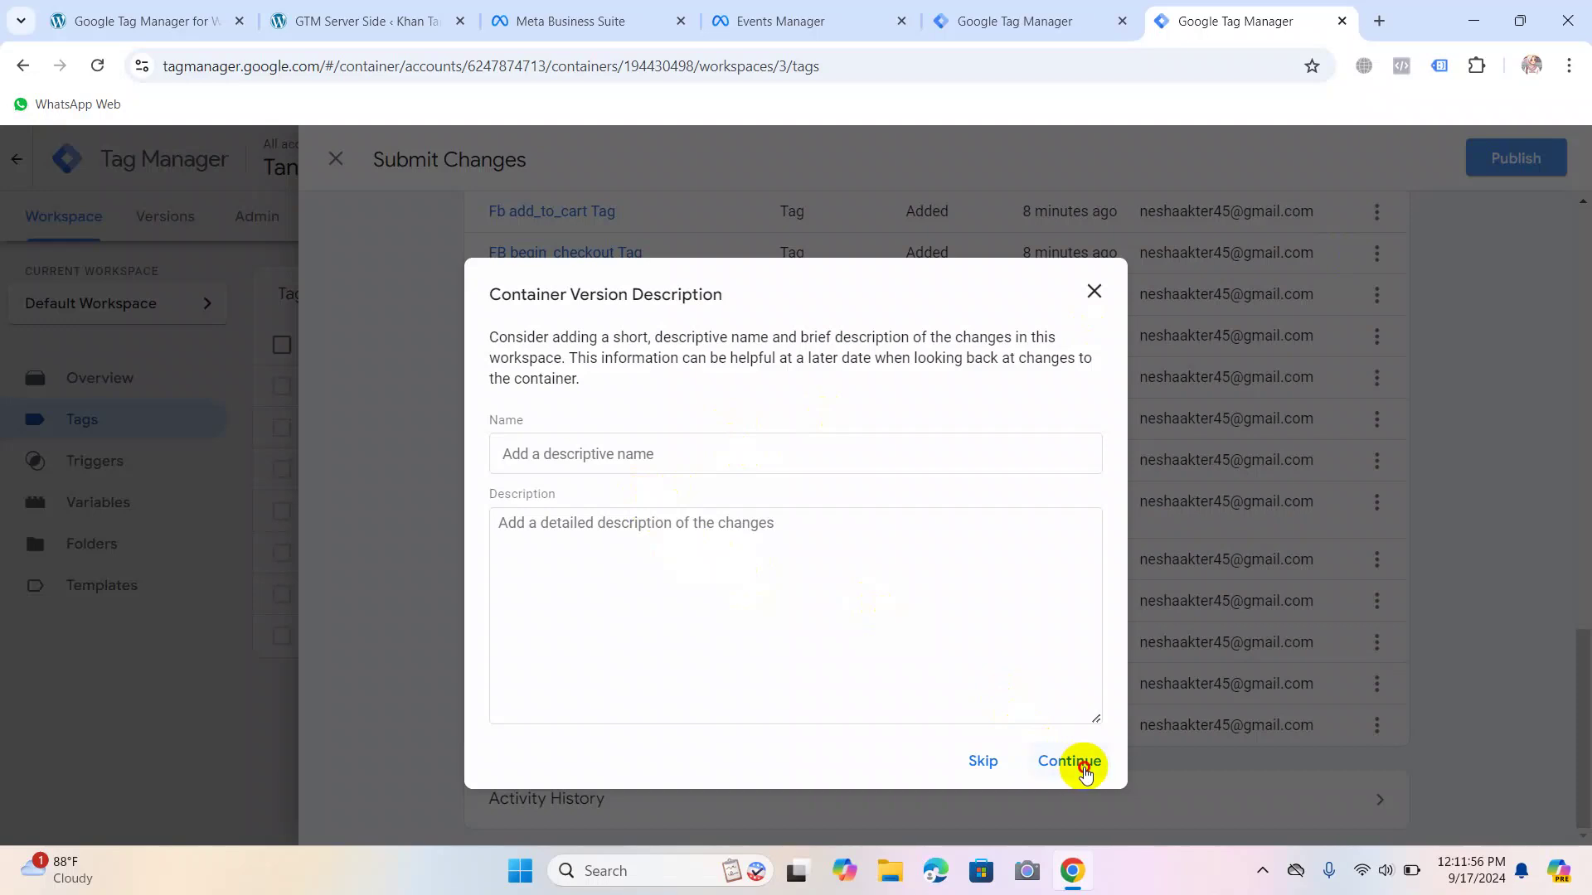
{"action": "left_click", "coordinate": [1085, 767]}
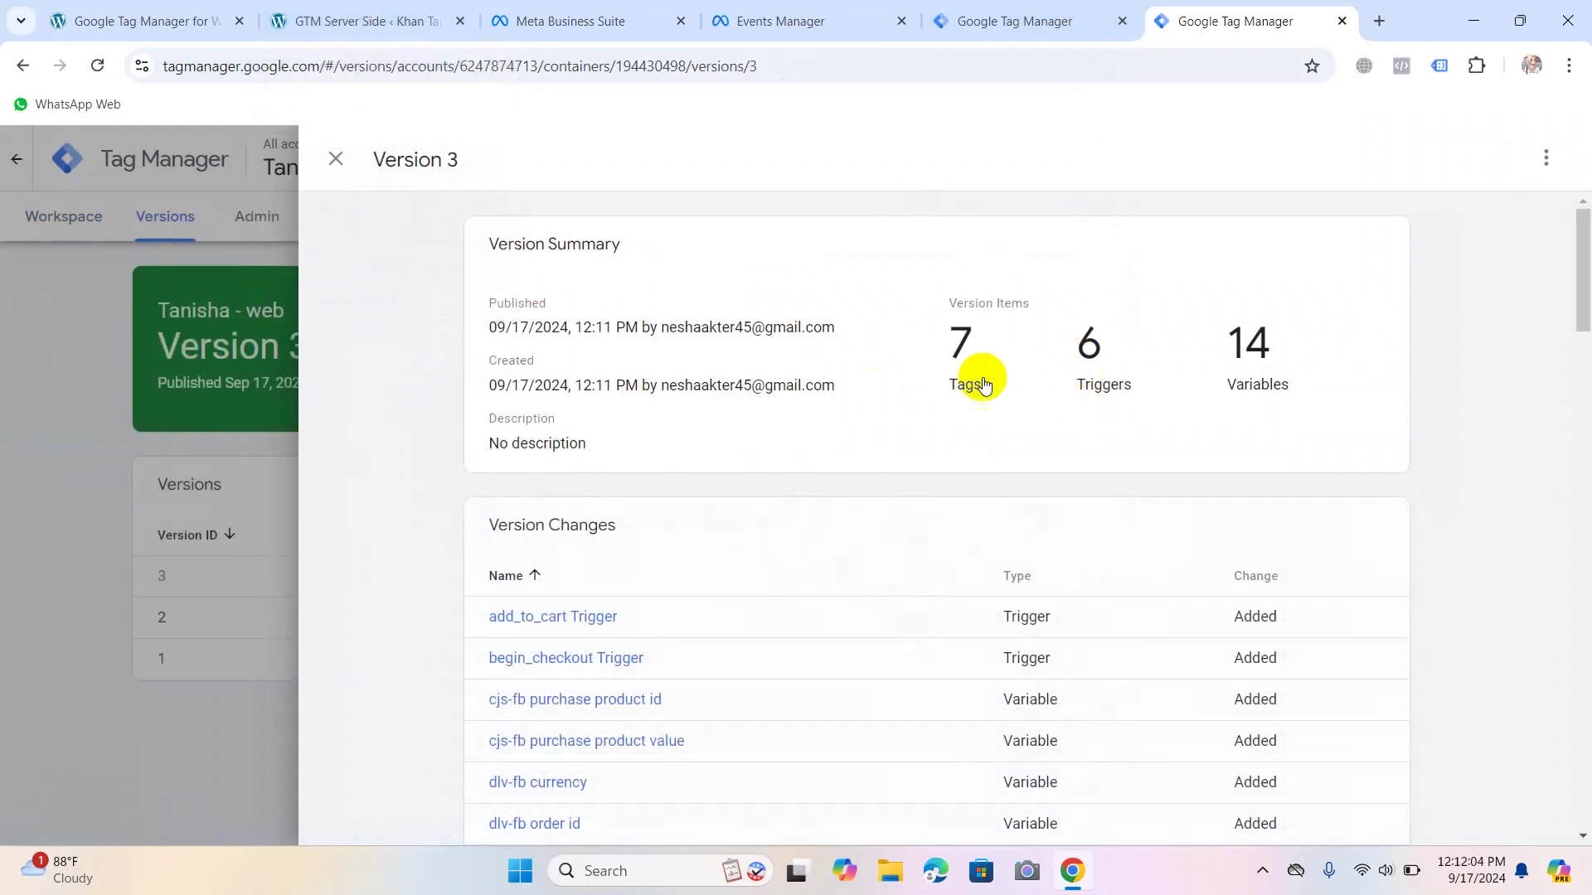
{"action": "left_click", "coordinate": [335, 159]}
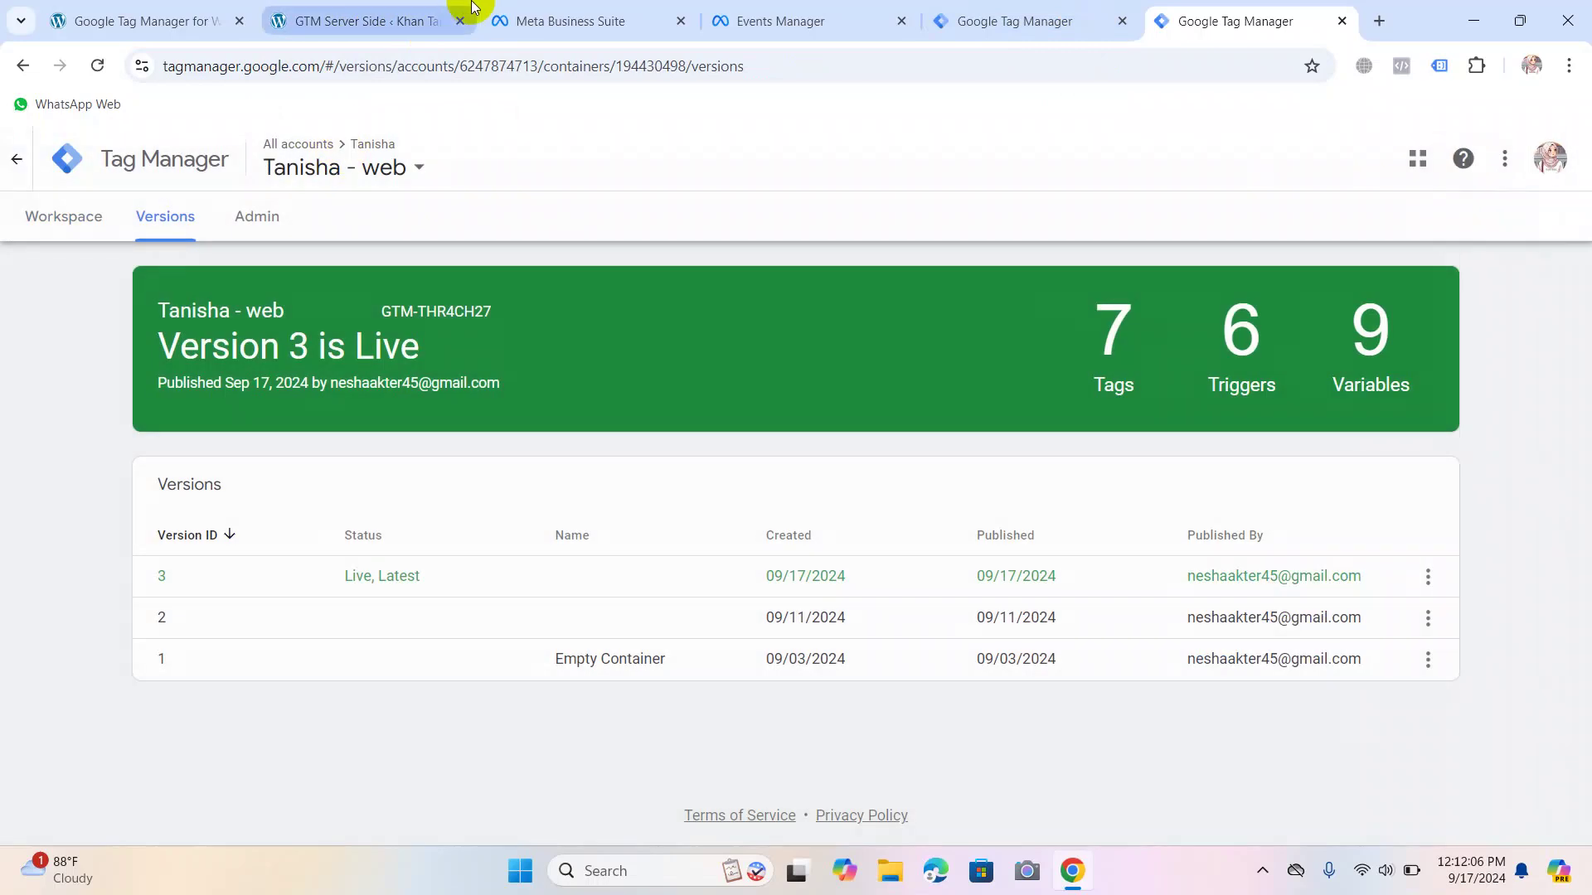
Open the live website in a new tab from its WordPress admin and reload the home page.
{"action": "left_click", "coordinate": [525, 10]}
{"action": "left_click", "coordinate": [361, 7]}
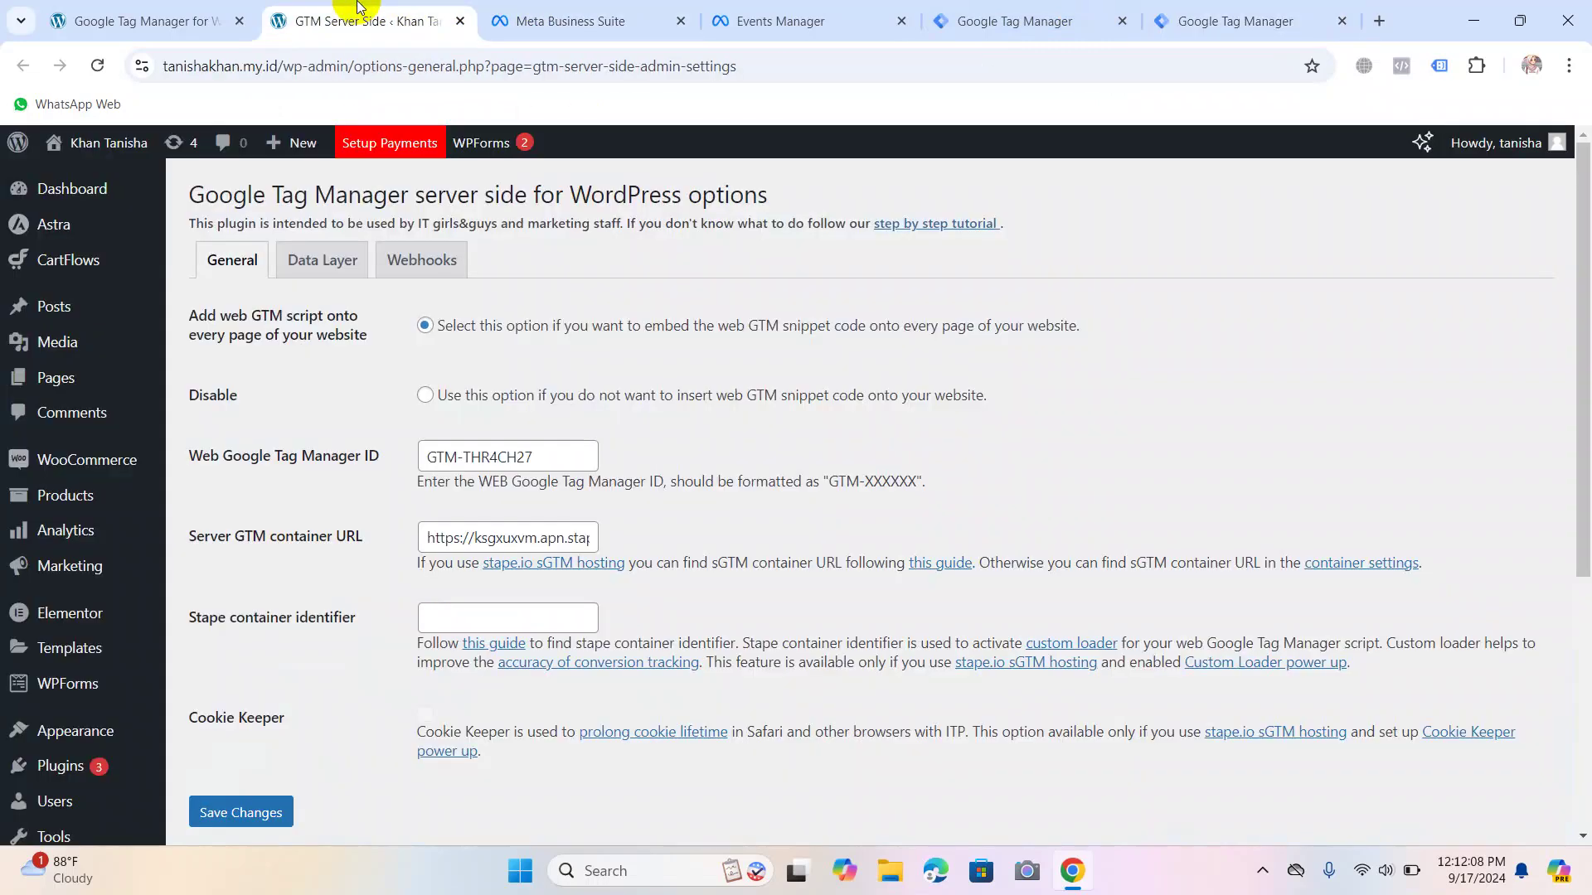
{"action": "middle_click", "coordinate": [74, 179]}
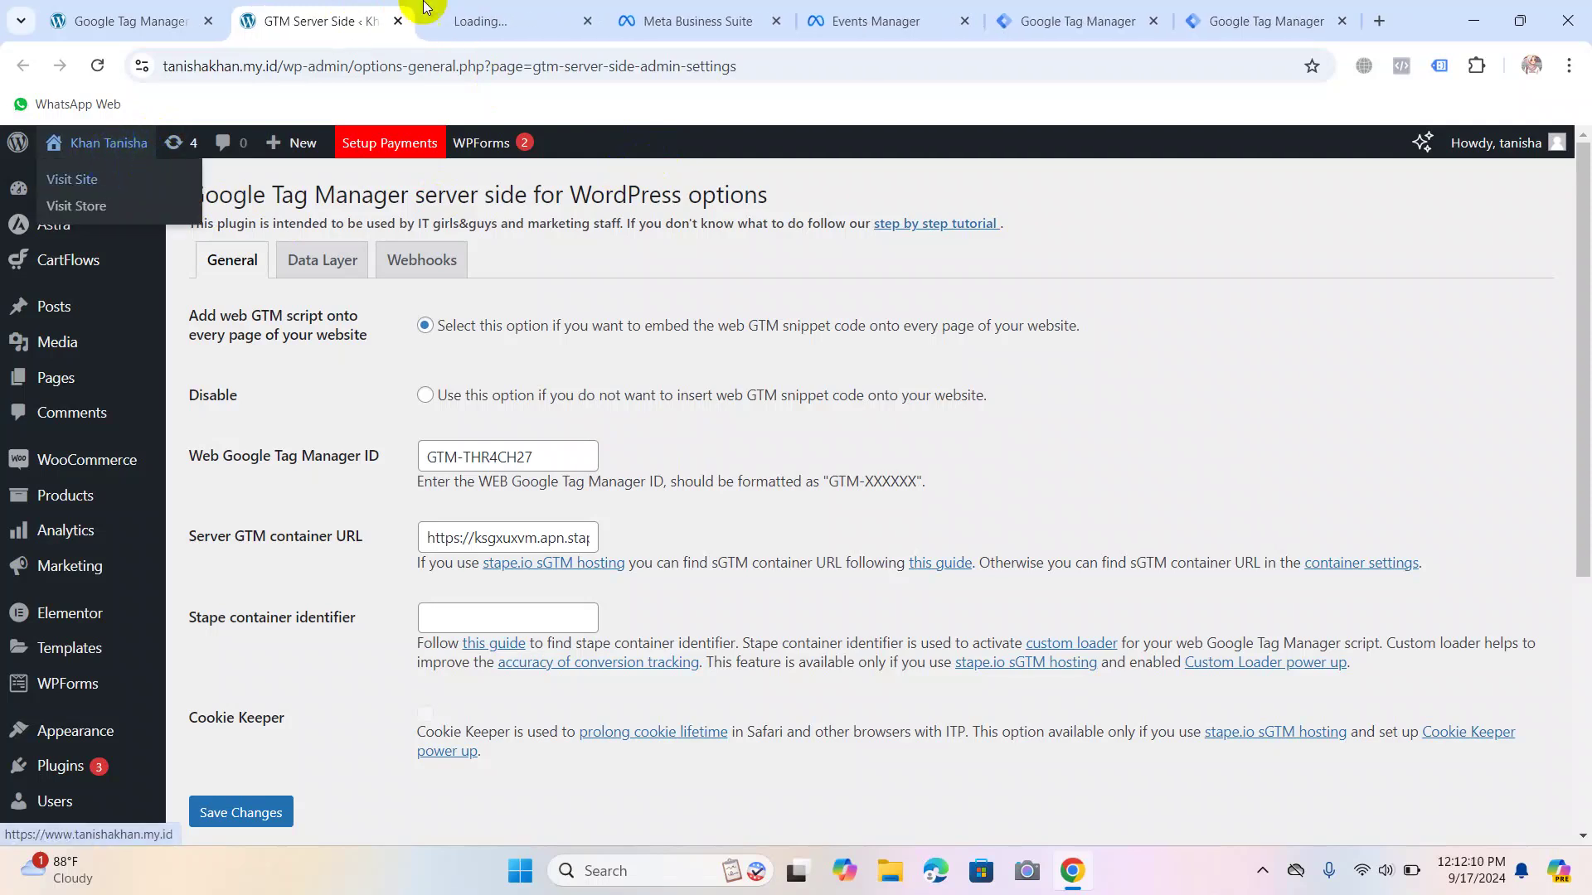
{"action": "left_click", "coordinate": [424, 9]}
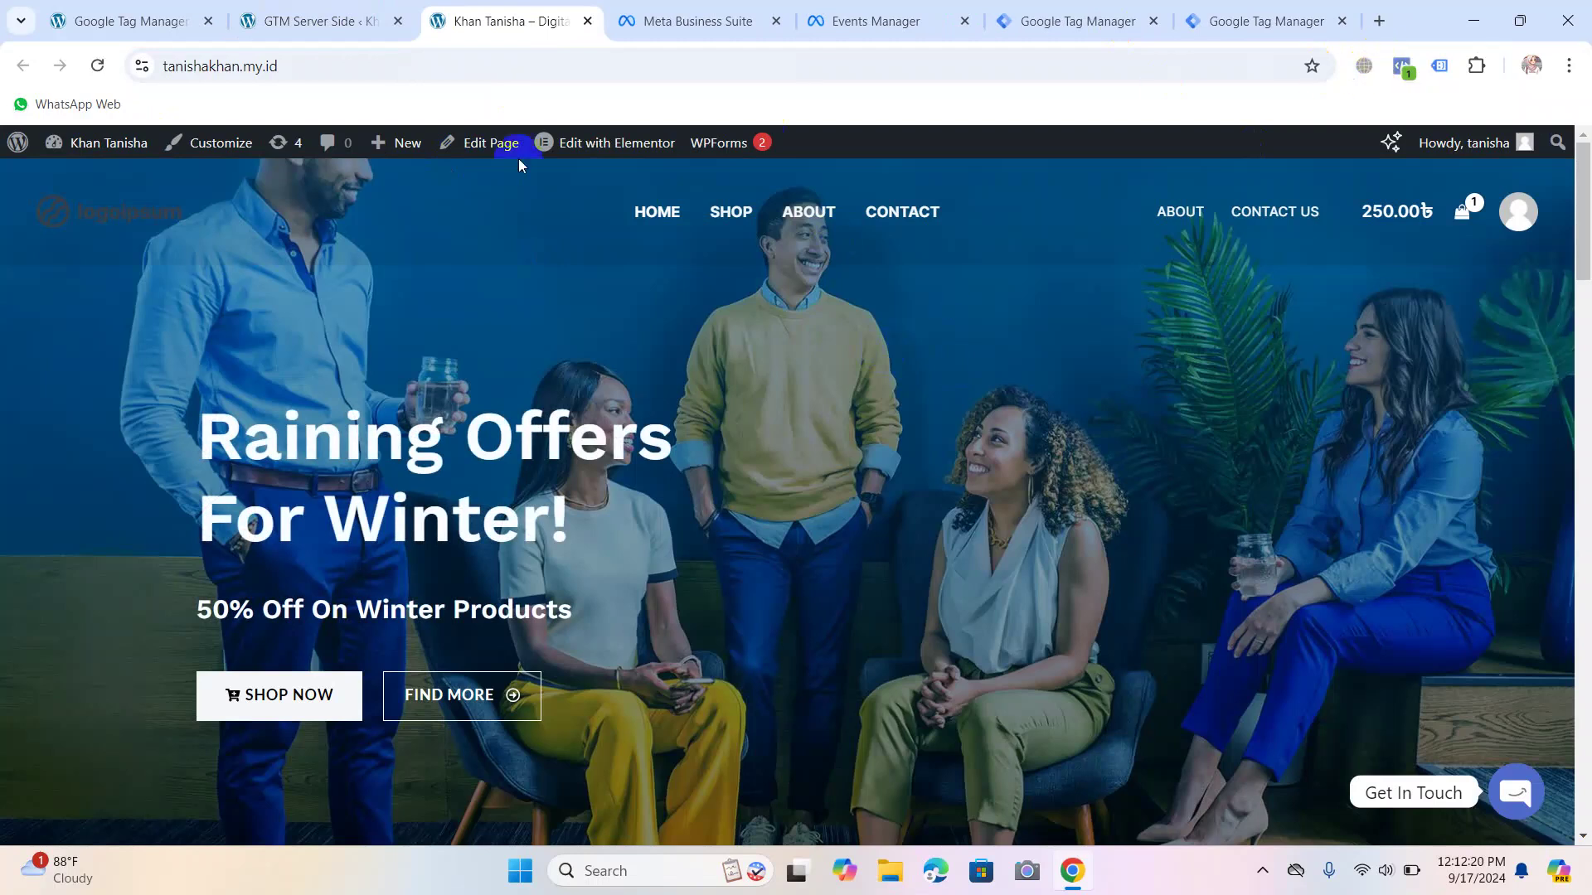
{"action": "left_click", "coordinate": [96, 72]}
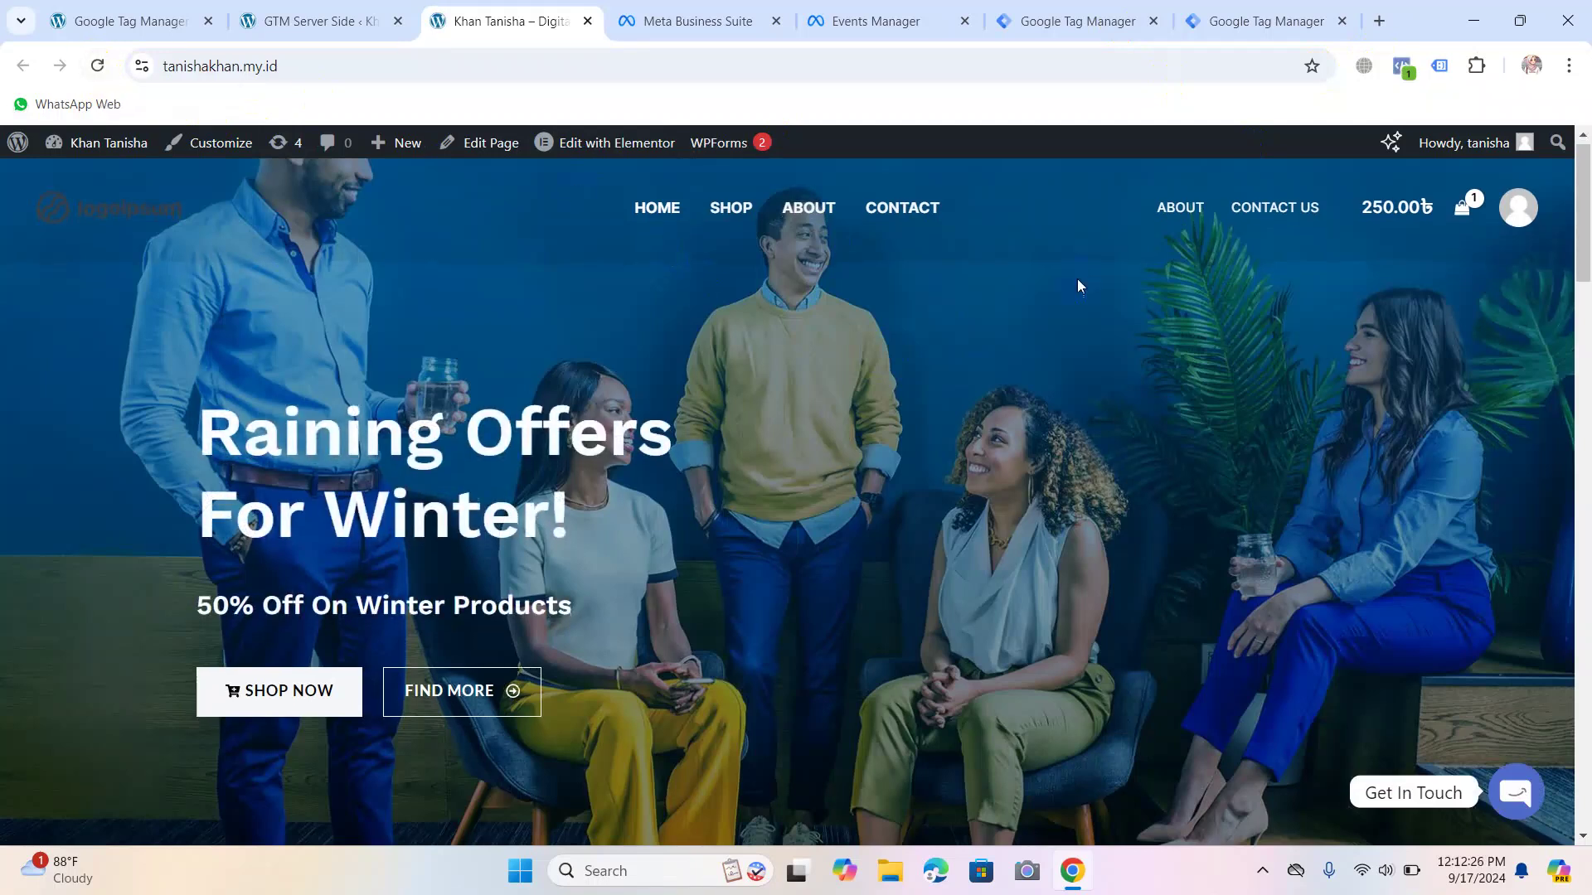
Check the home page with Meta Pixel Helper, and reload it to analyse its tags with Tag Assistant Legacy.
{"action": "left_click", "coordinate": [1401, 66]}
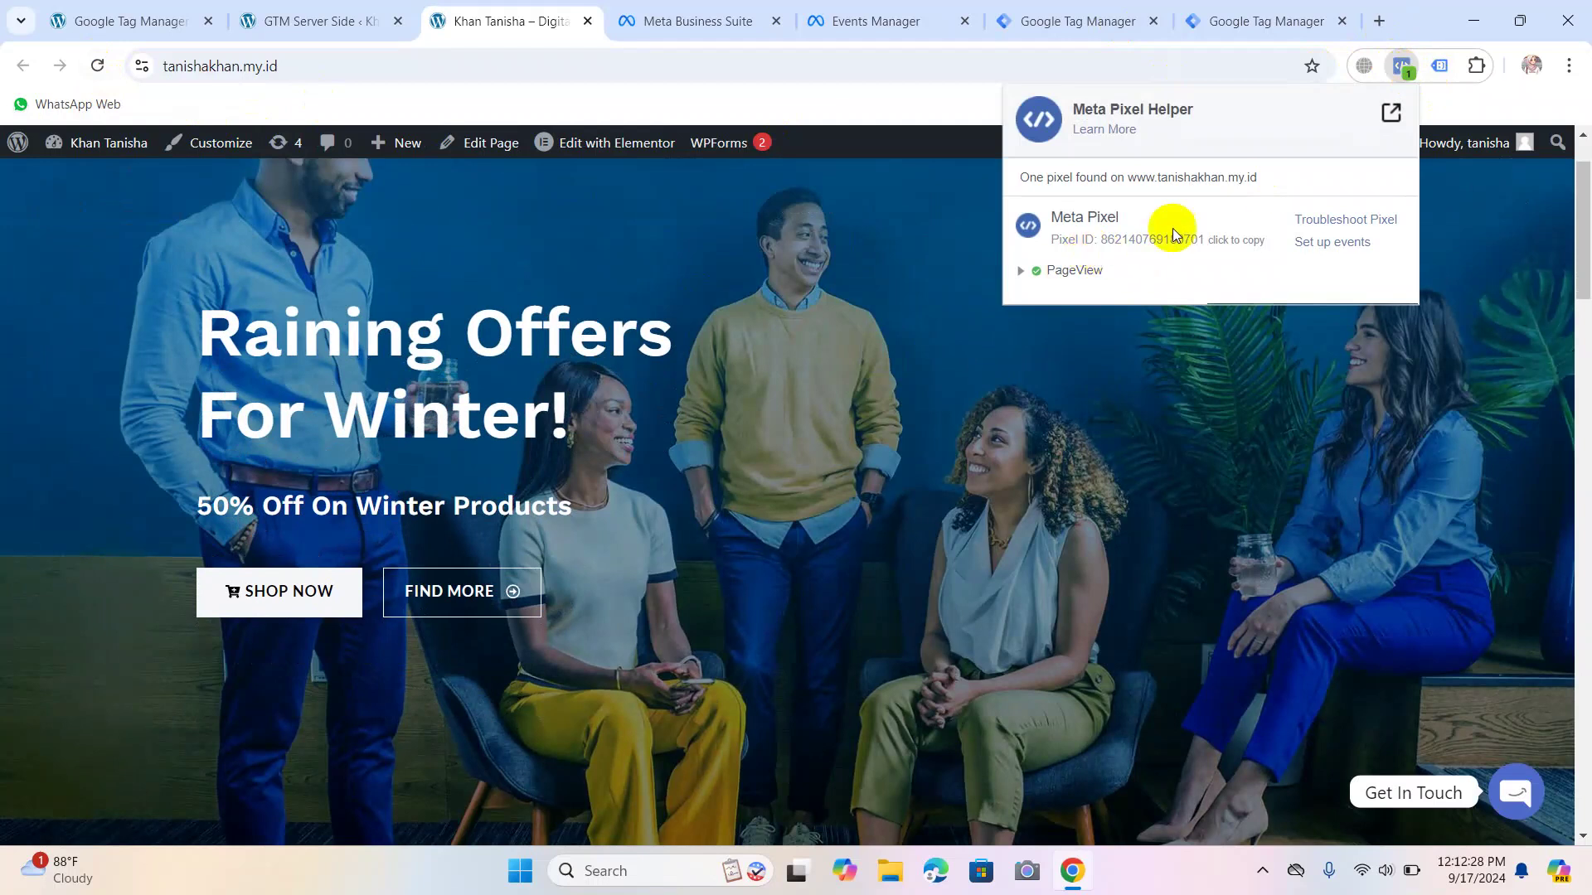
{"action": "left_click", "coordinate": [1440, 67]}
{"action": "left_click", "coordinate": [1049, 361]}
{"action": "left_click", "coordinate": [804, 406]}
{"action": "left_click", "coordinate": [97, 65]}
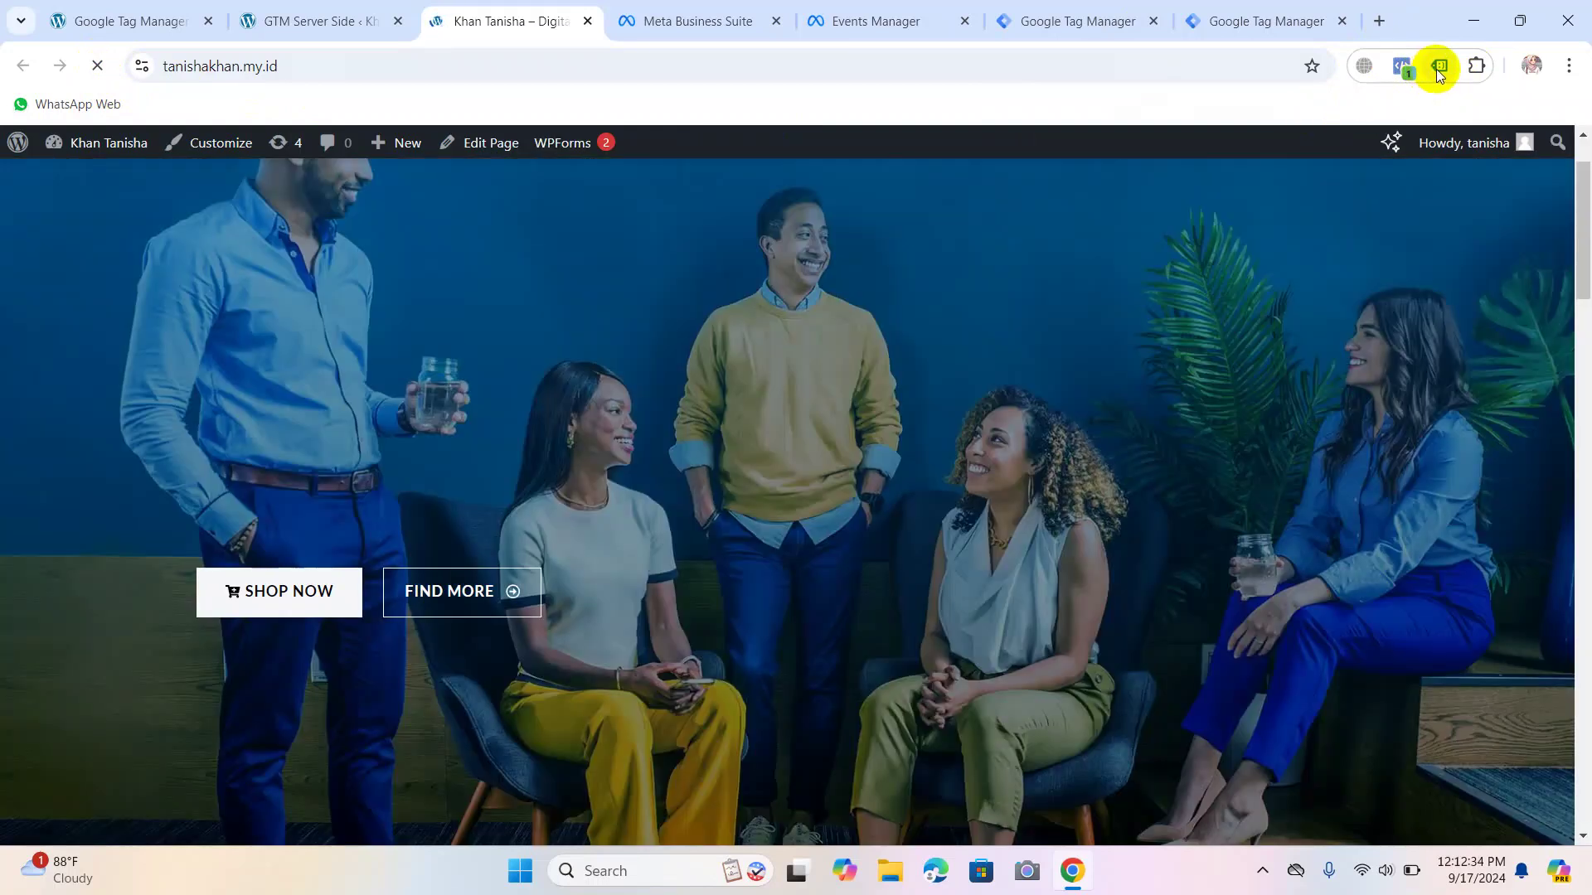
{"action": "left_click", "coordinate": [1436, 68]}
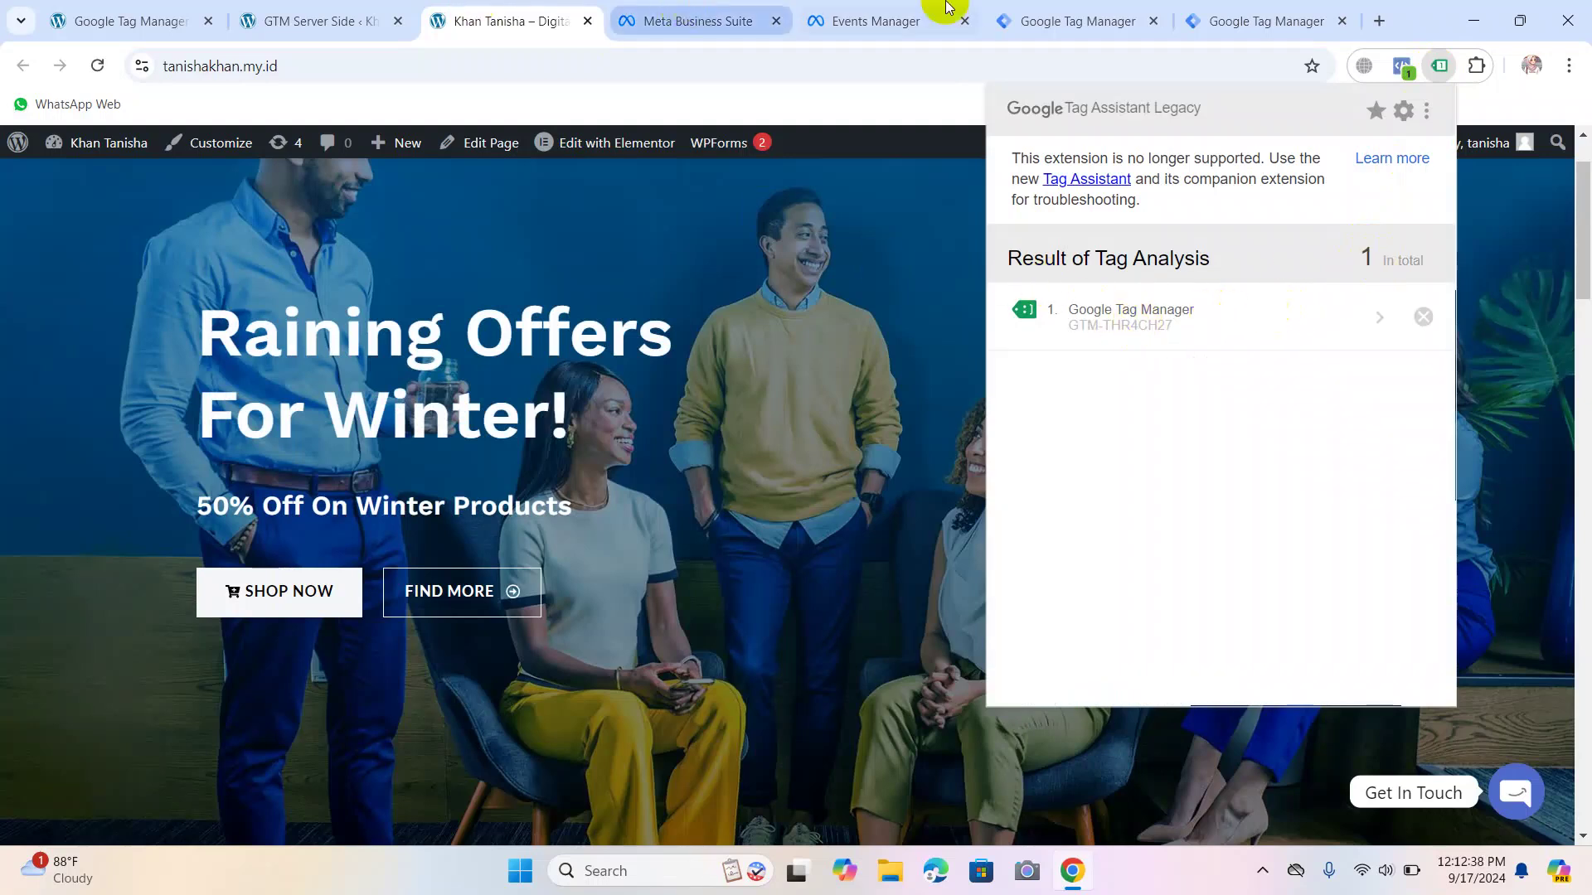
Return to the web container's workspace overview and start its preview mode.
{"action": "left_click", "coordinate": [1136, 19]}
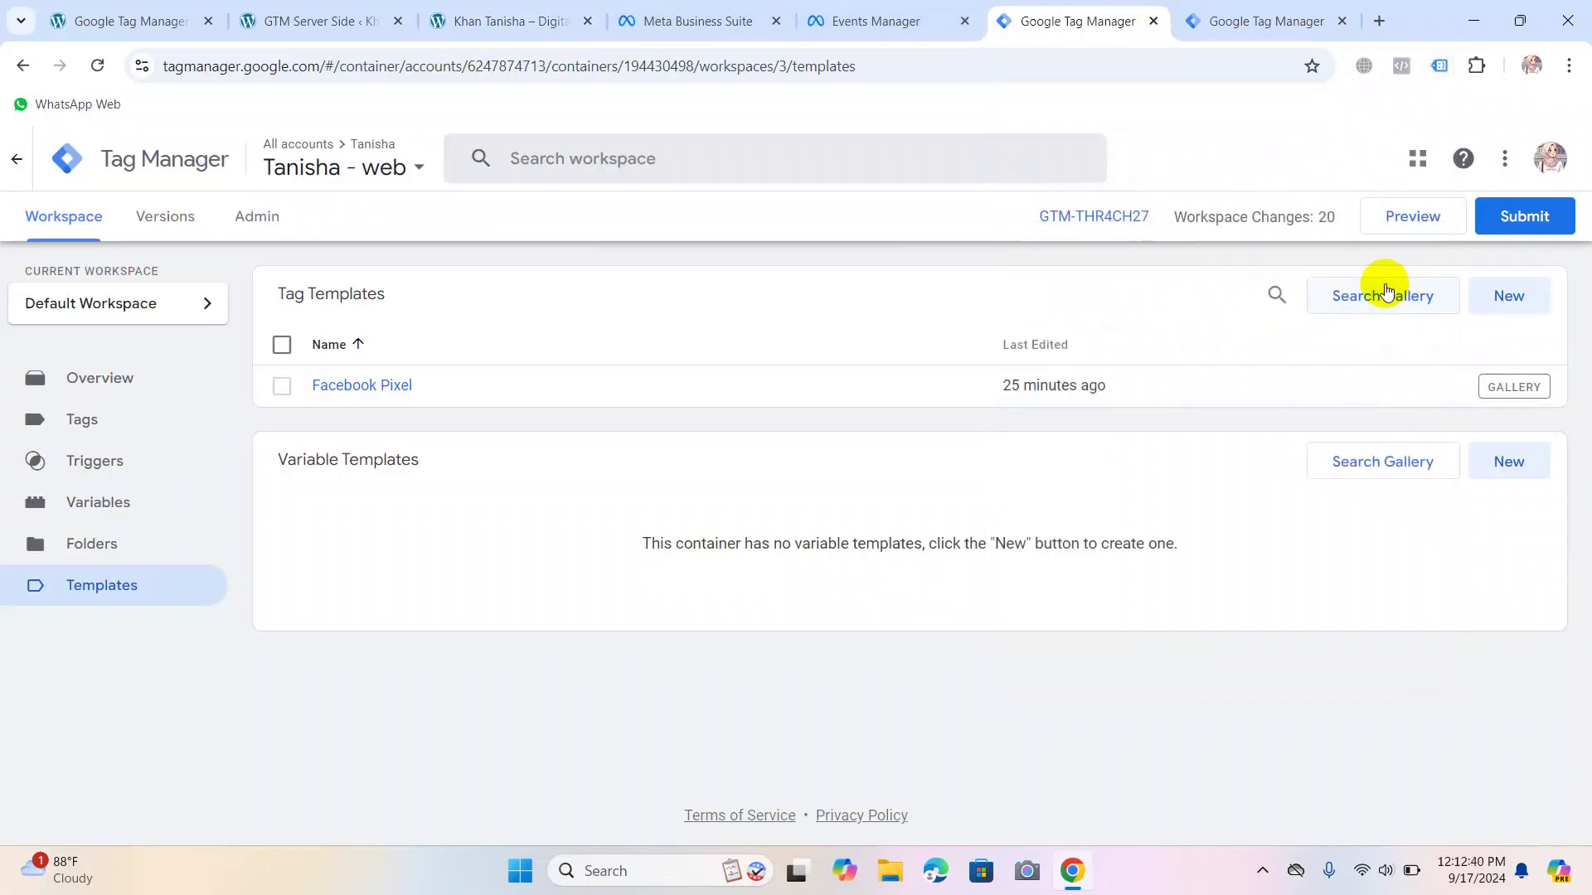
{"action": "left_click", "coordinate": [1194, 18]}
{"action": "left_click", "coordinate": [95, 214]}
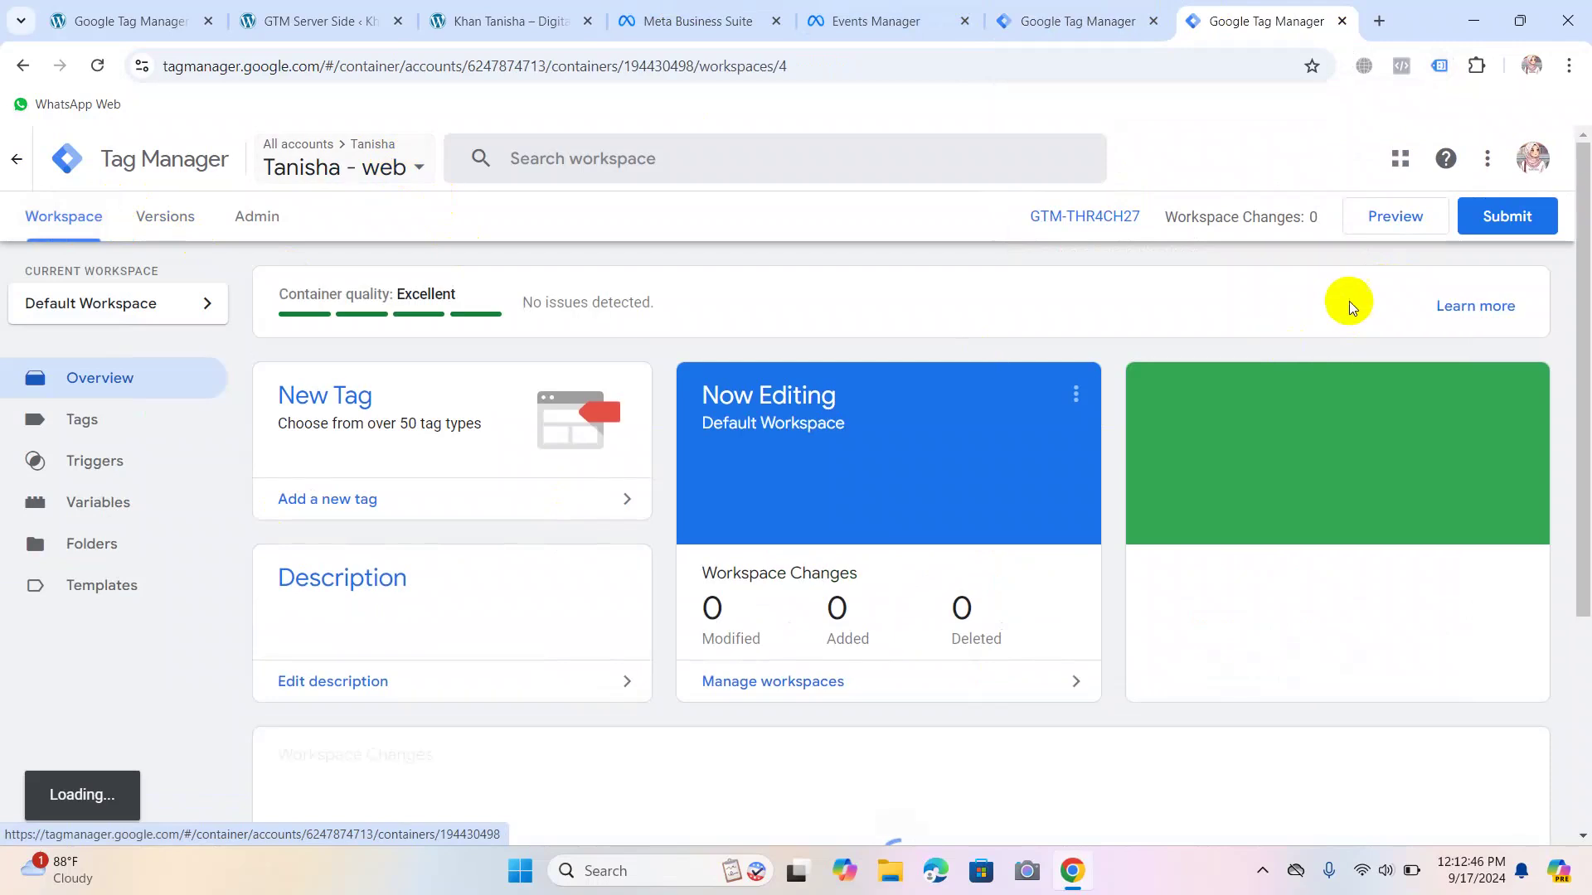
{"action": "left_click", "coordinate": [1374, 229]}
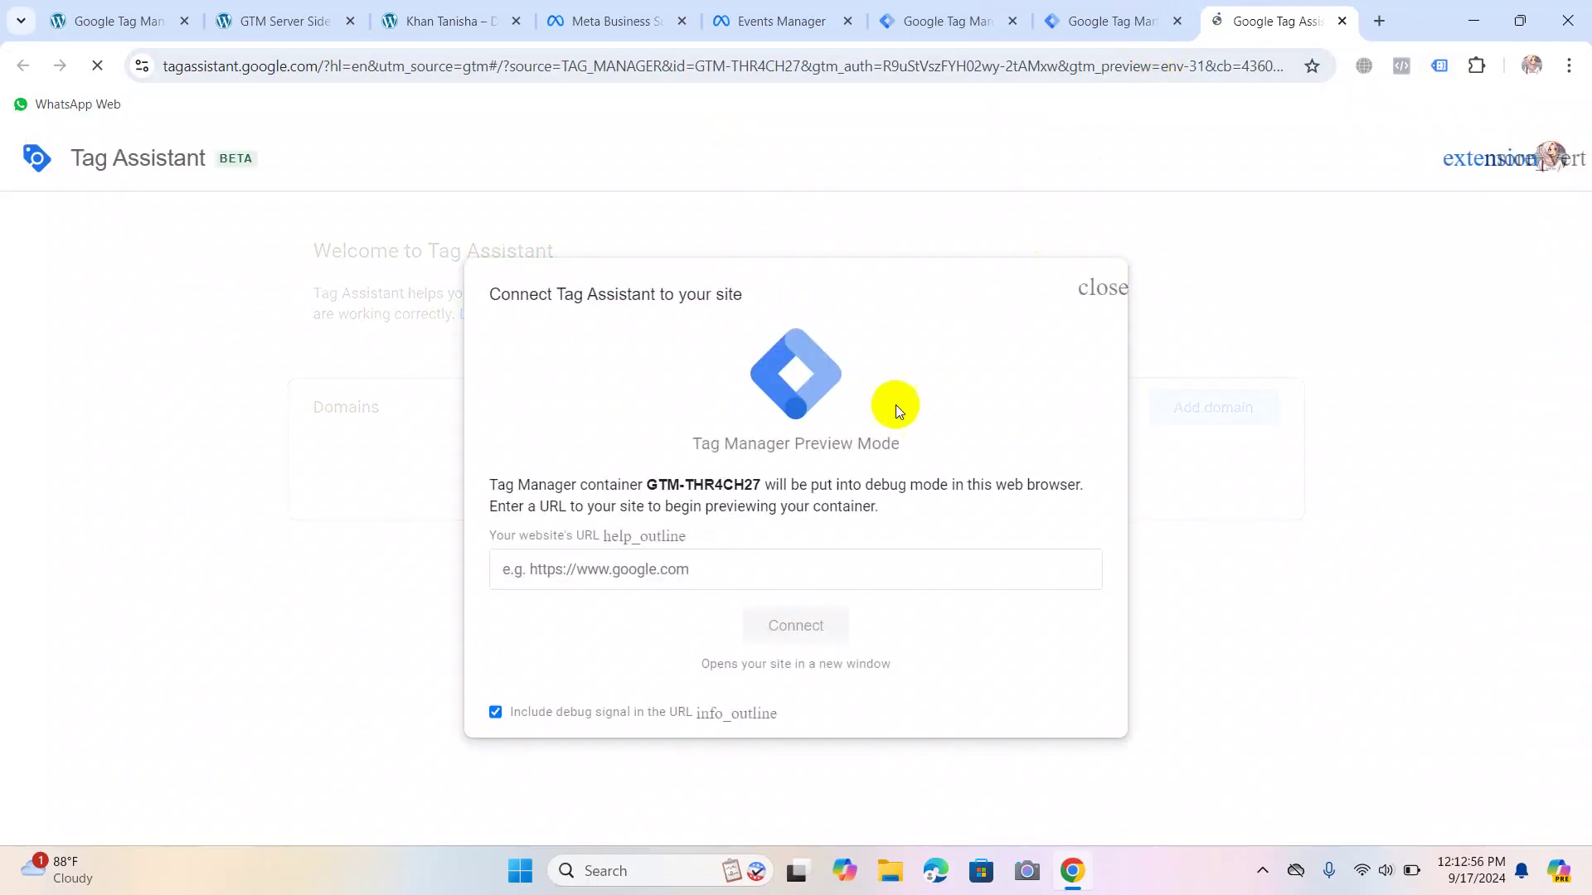
Copy the live website's URL and connect Tag Assistant to it for debugging.
{"action": "left_click", "coordinate": [652, 578]}
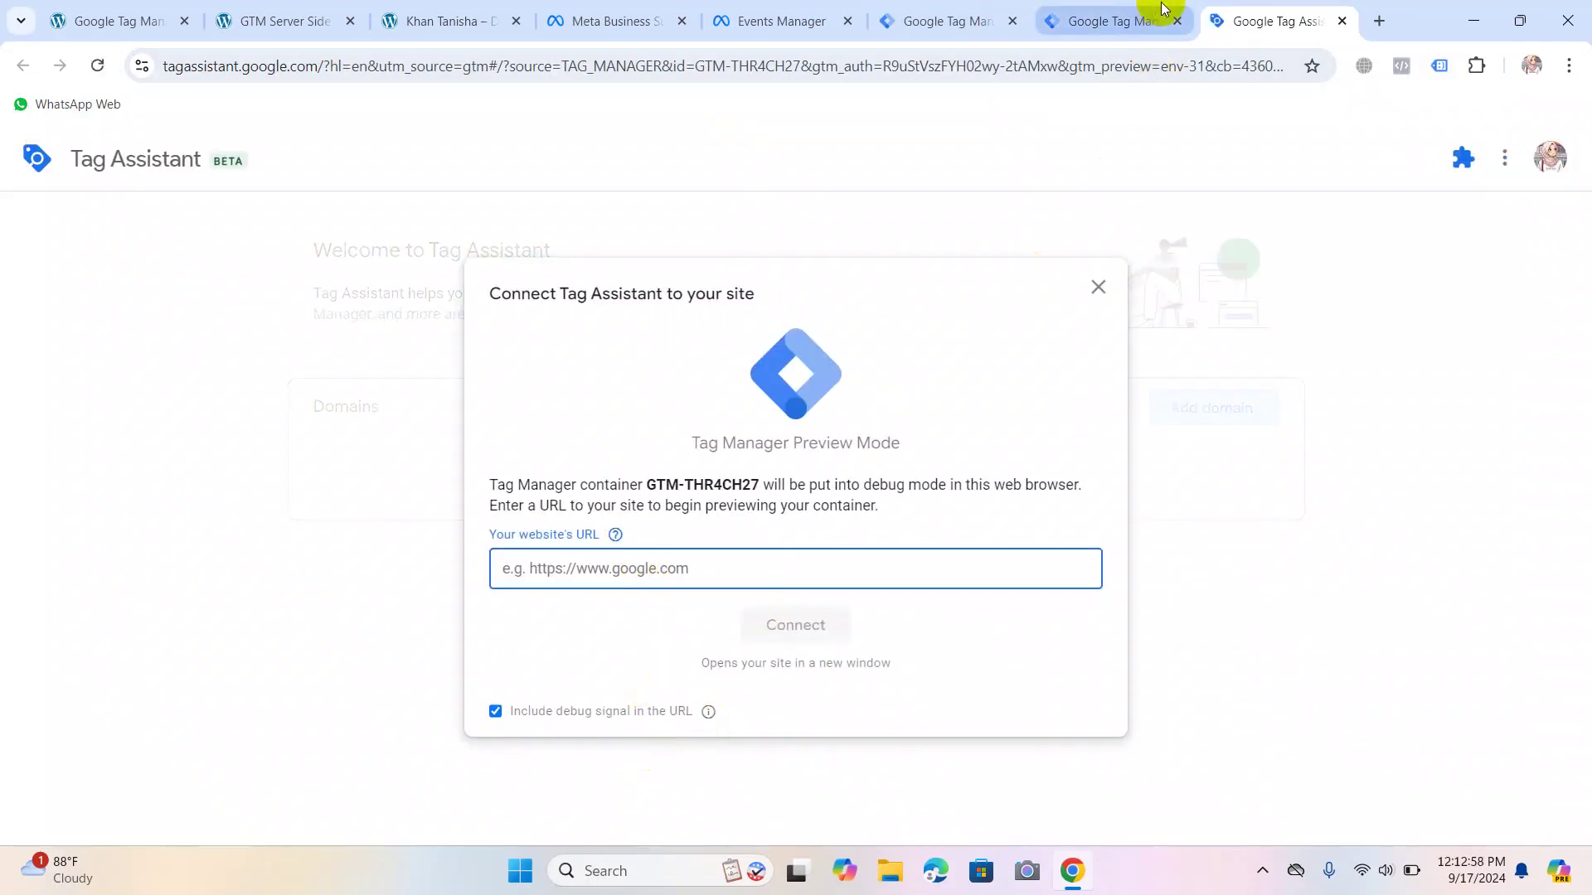
{"action": "left_click", "coordinate": [423, 18]}
{"action": "left_click", "coordinate": [358, 58]}
{"action": "type", "text": "CCC"}
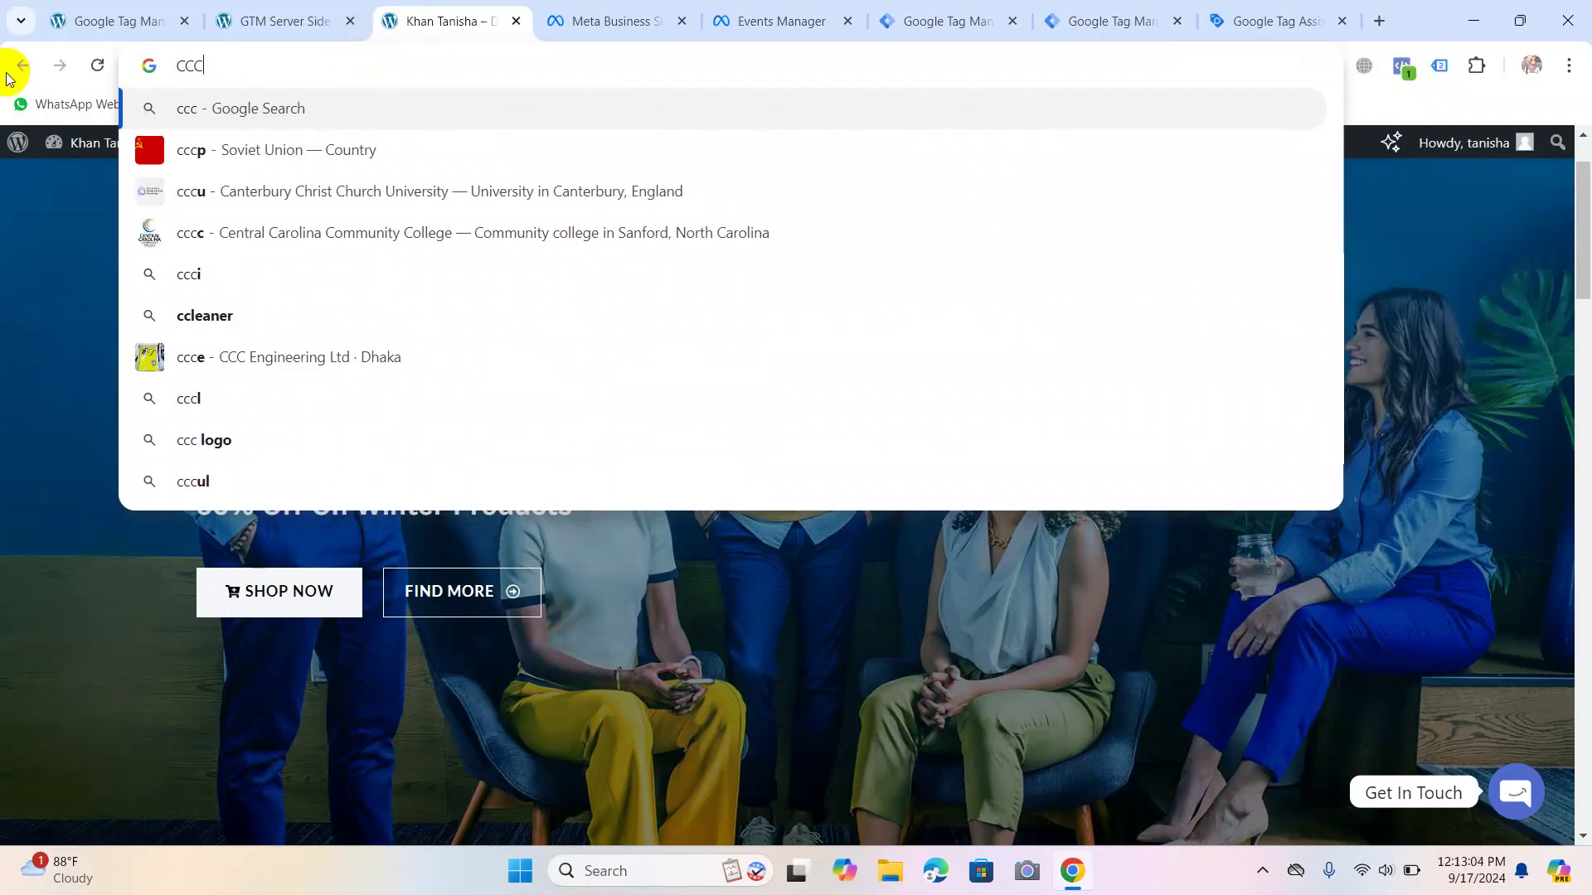
{"action": "key", "text": "Escape"}
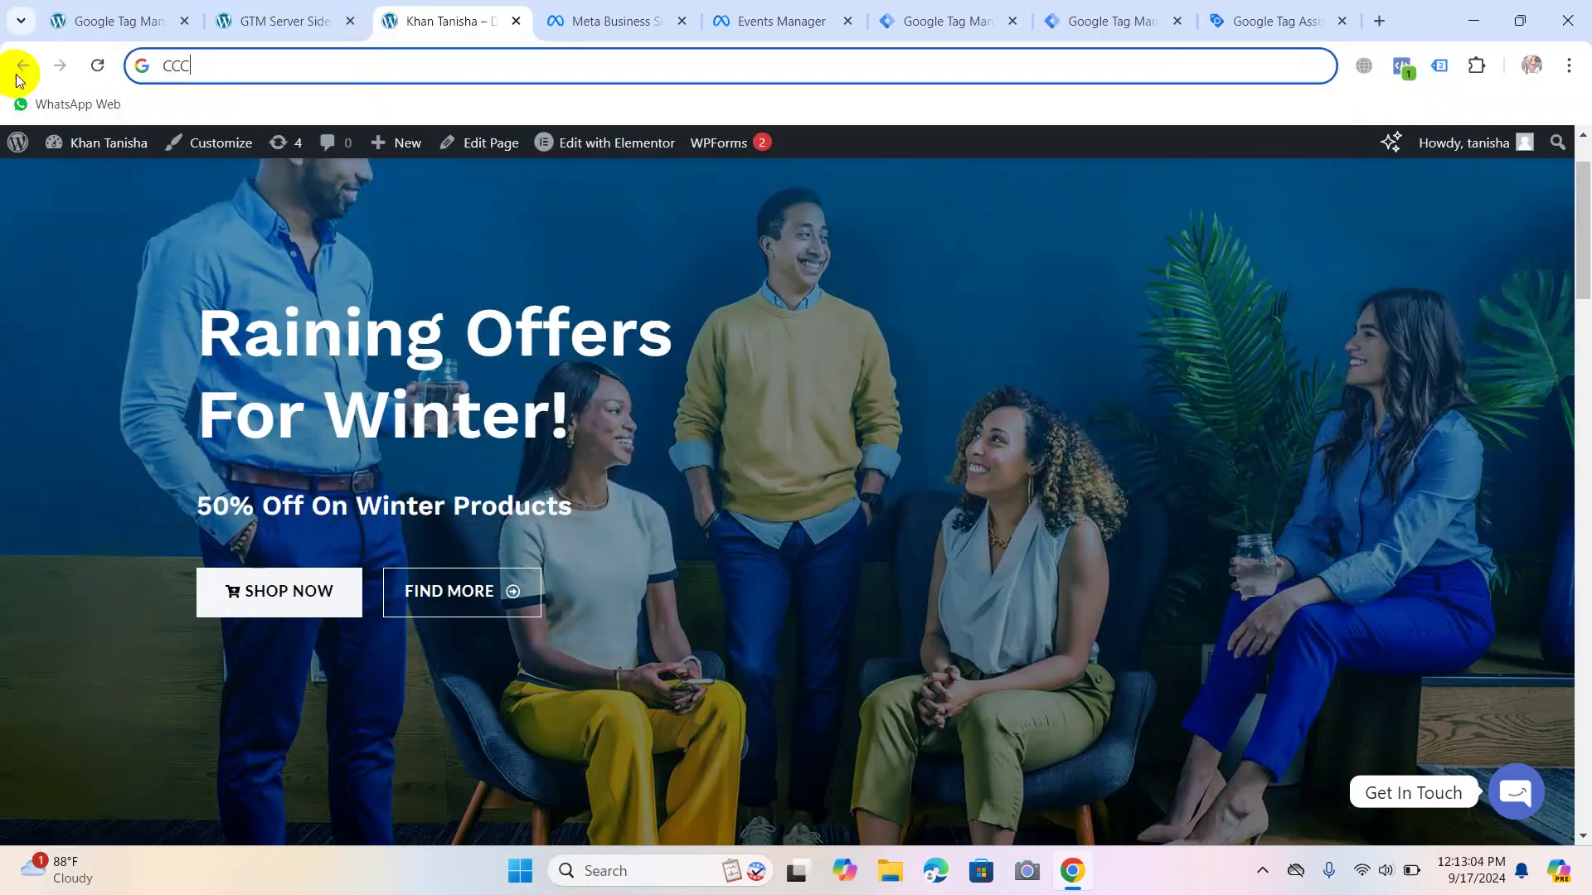
{"action": "key", "text": "ctrl+z"}
{"action": "key", "text": "ctrl+z"}
{"action": "key", "text": "ctrl+c"}
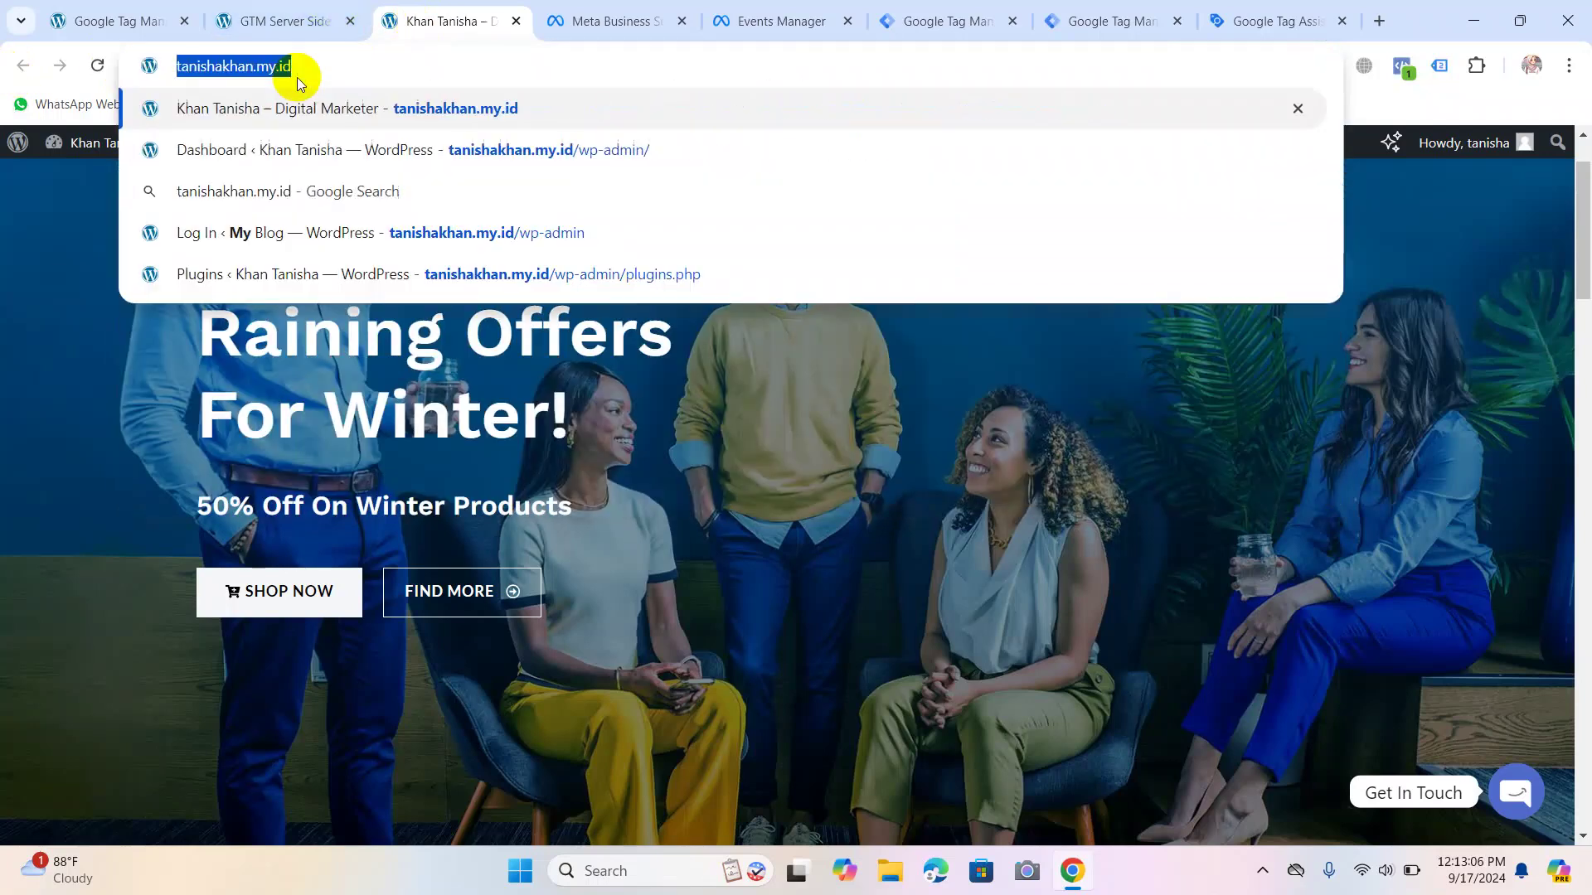
{"action": "left_click", "coordinate": [1245, 8]}
{"action": "key", "text": "ctrl+v"}
{"action": "left_click", "coordinate": [777, 634]}
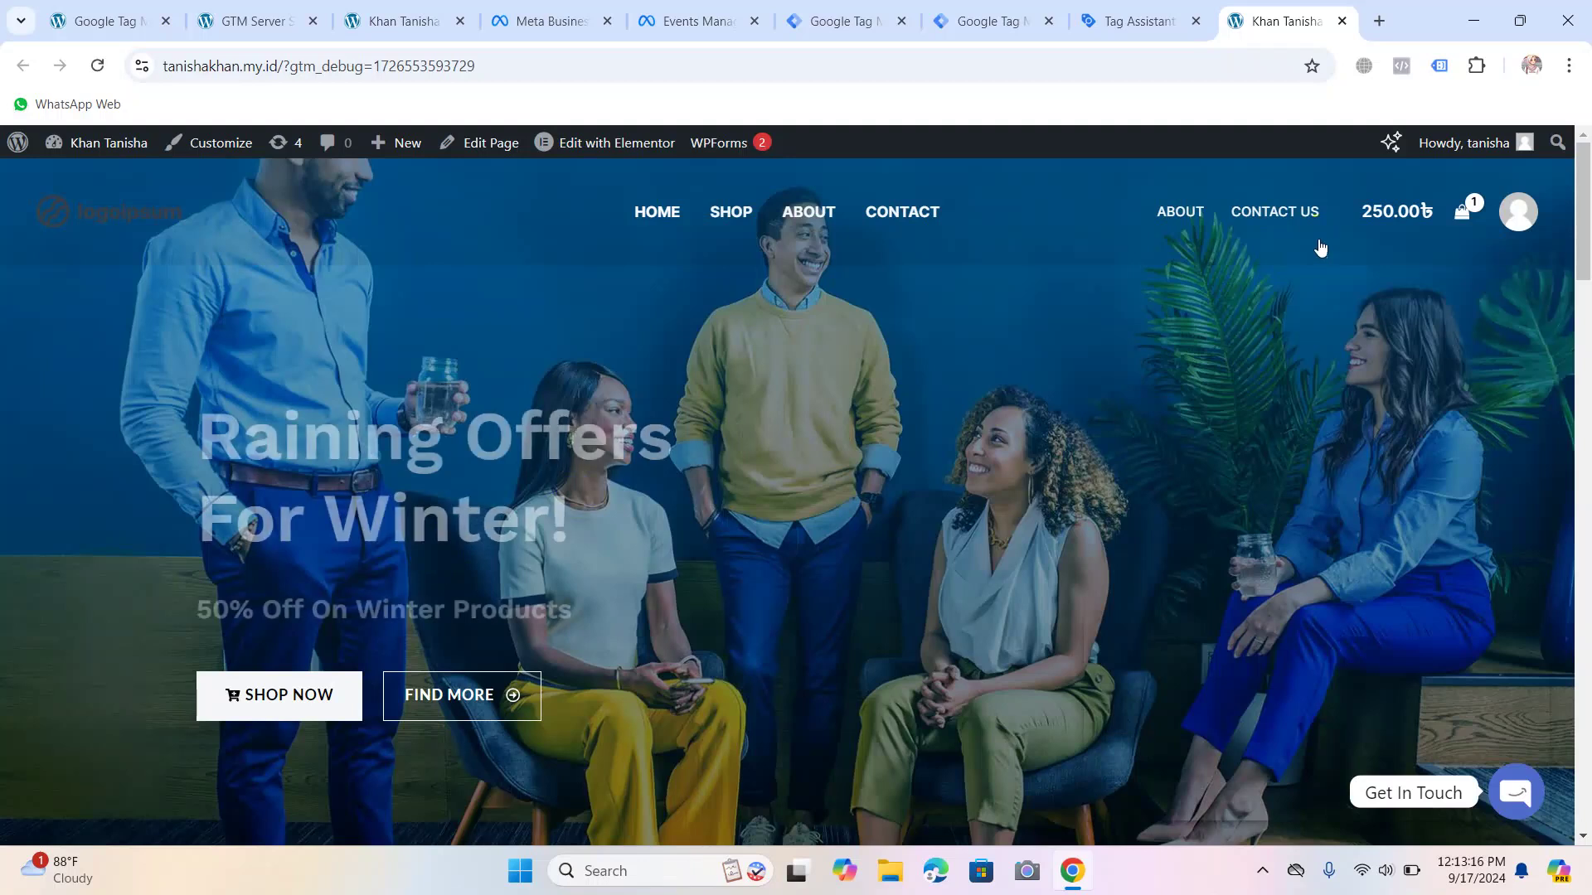
Finish debugging on the website and review the tags fired in Tag Assistant's summary.
{"action": "left_click", "coordinate": [1030, 744]}
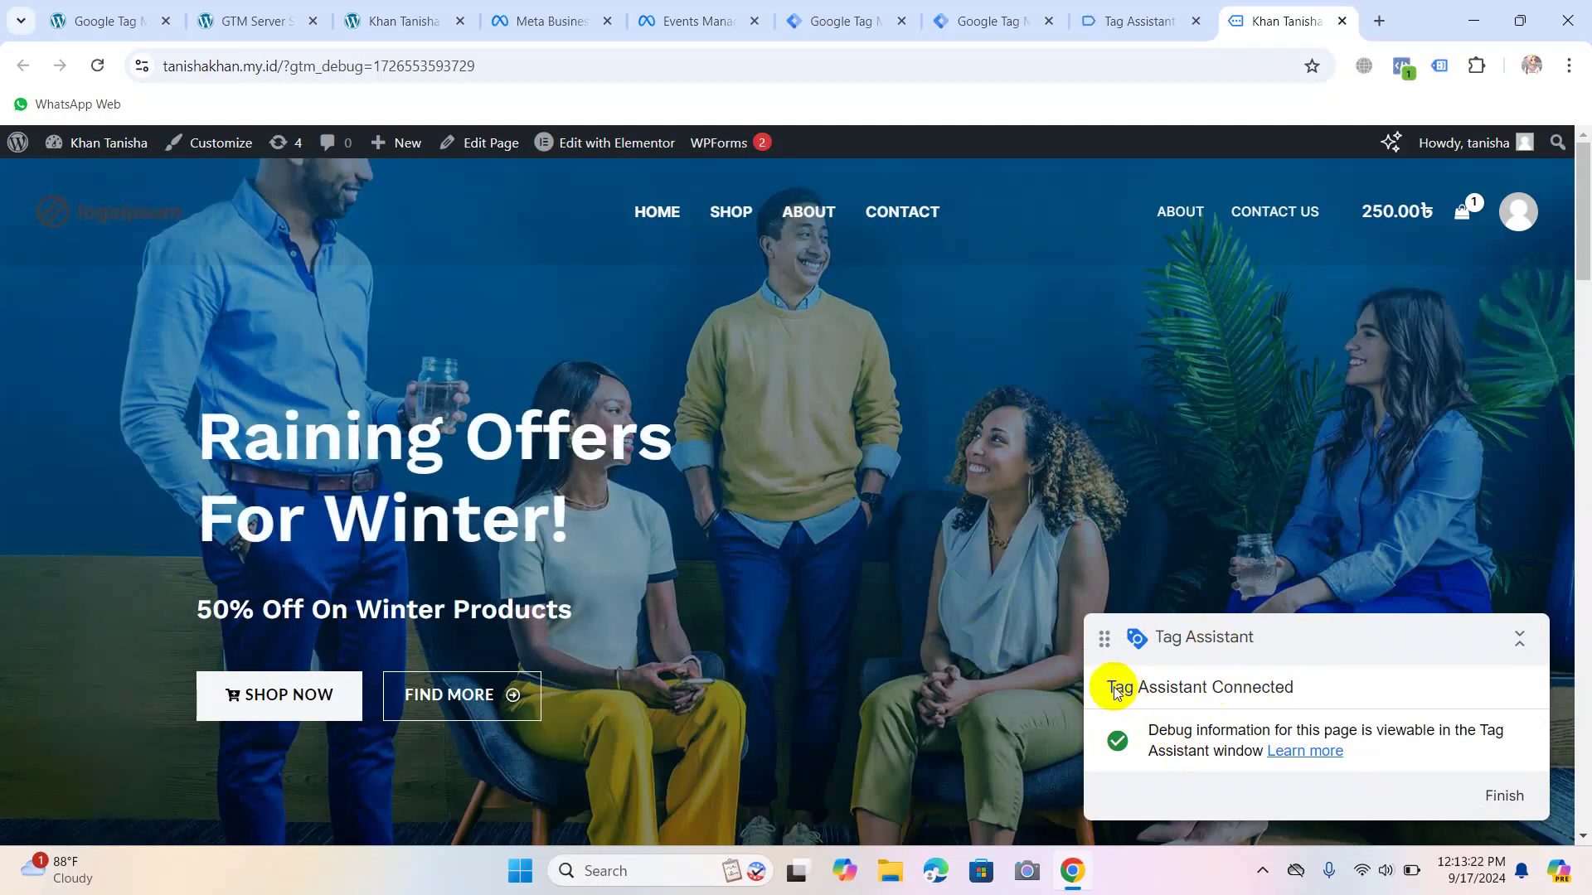
{"action": "left_click", "coordinate": [1502, 826]}
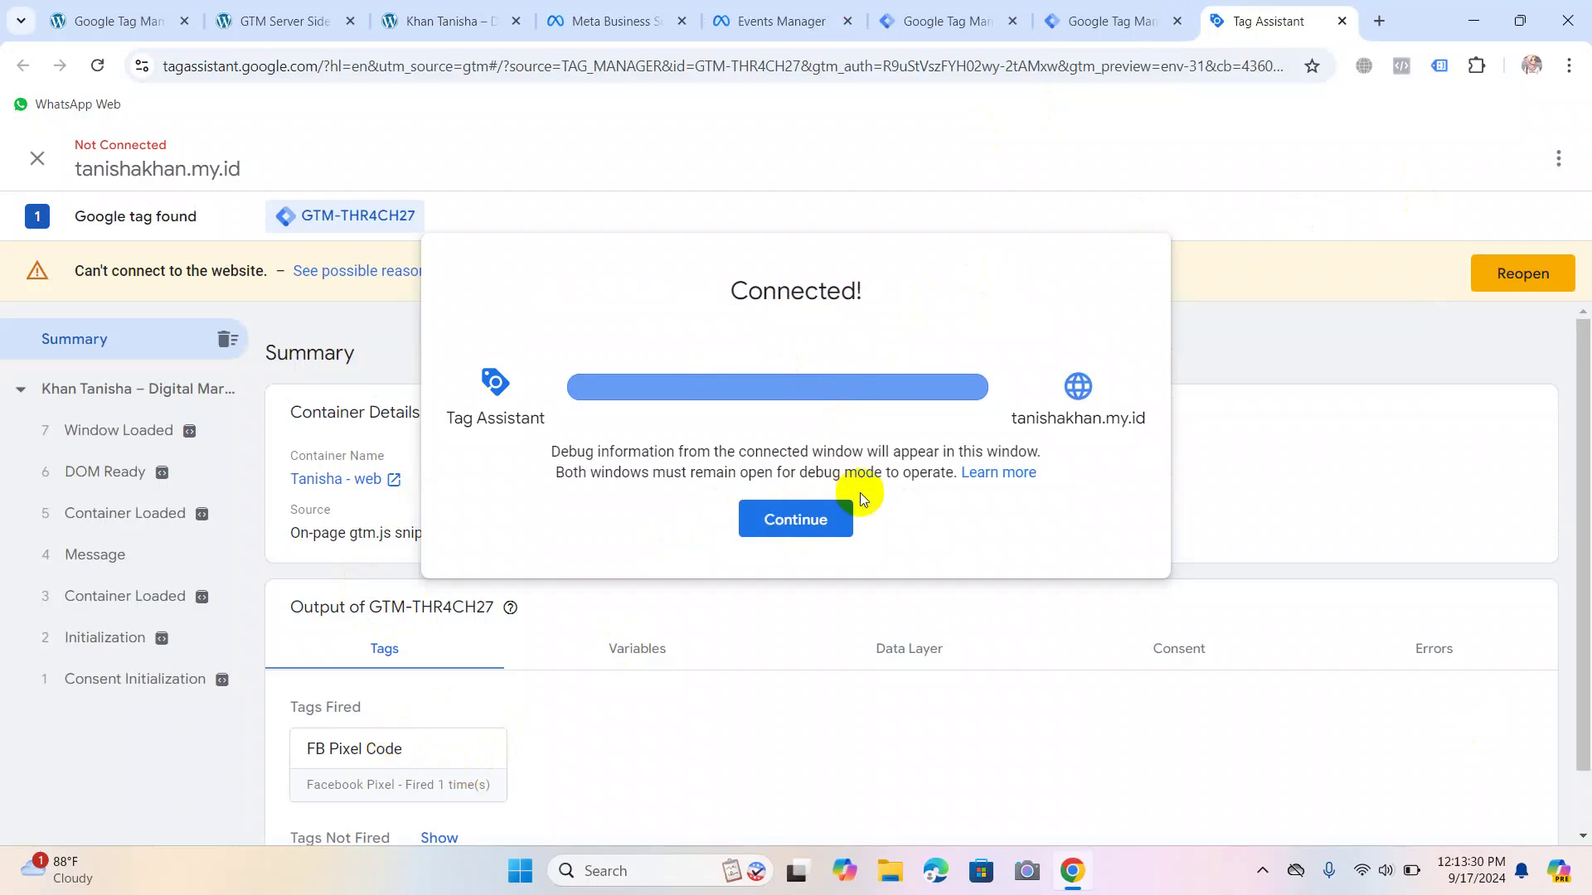
{"action": "left_click", "coordinate": [789, 518]}
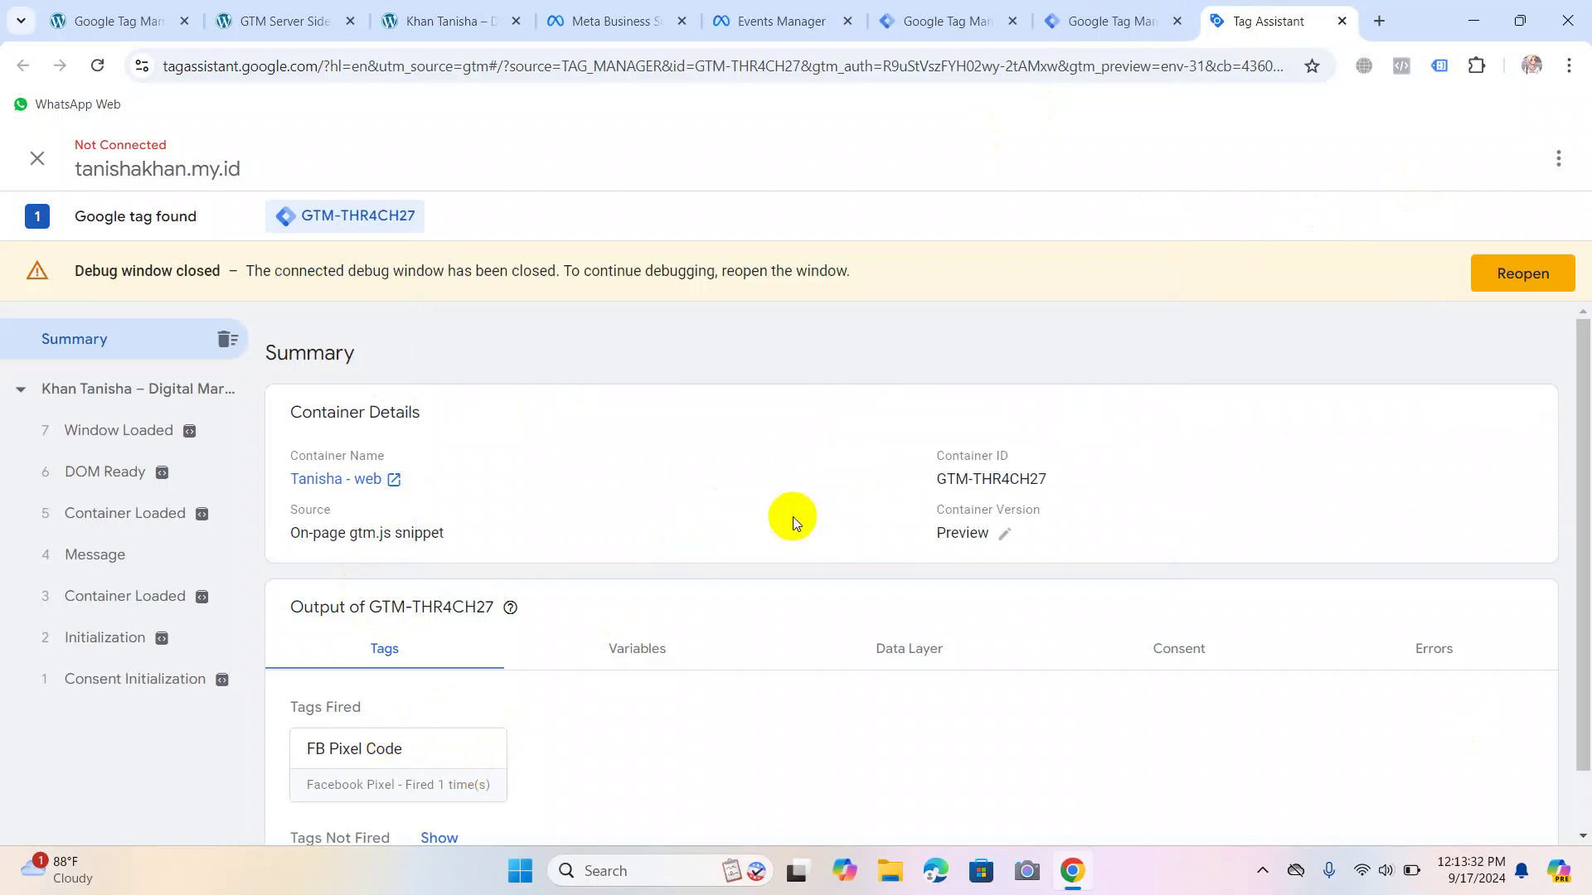
{"action": "scroll", "coordinate": [708, 497], "scroll_direction": "down", "scroll_amount": 1}
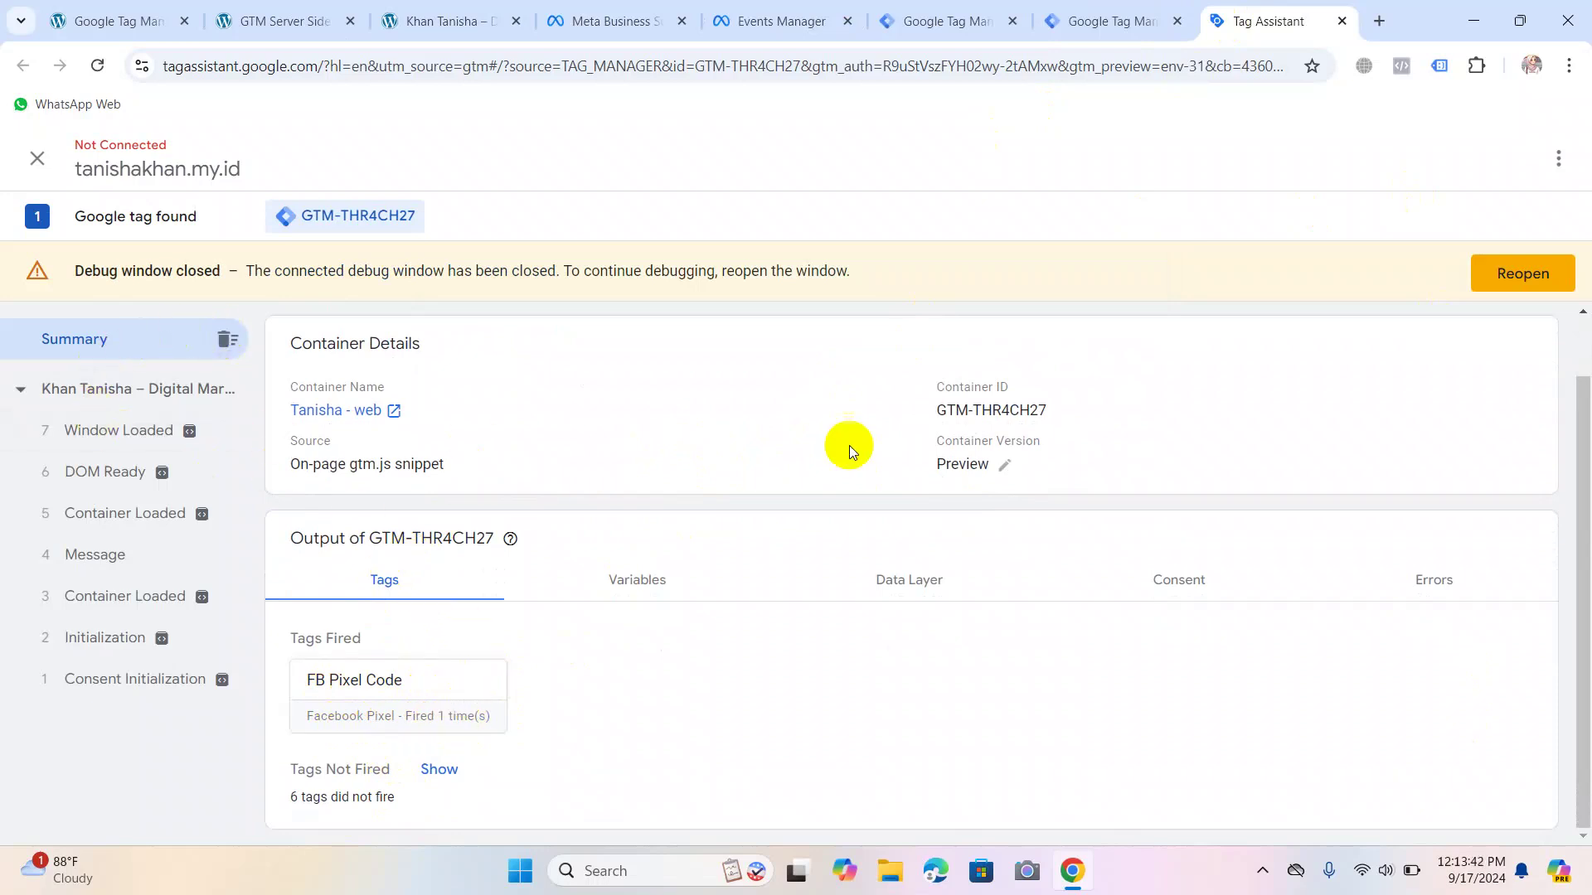
Reopen the website's debug window and consult the help page on possible connection problems.
{"action": "left_click", "coordinate": [1488, 286]}
{"action": "left_click", "coordinate": [1144, 9]}
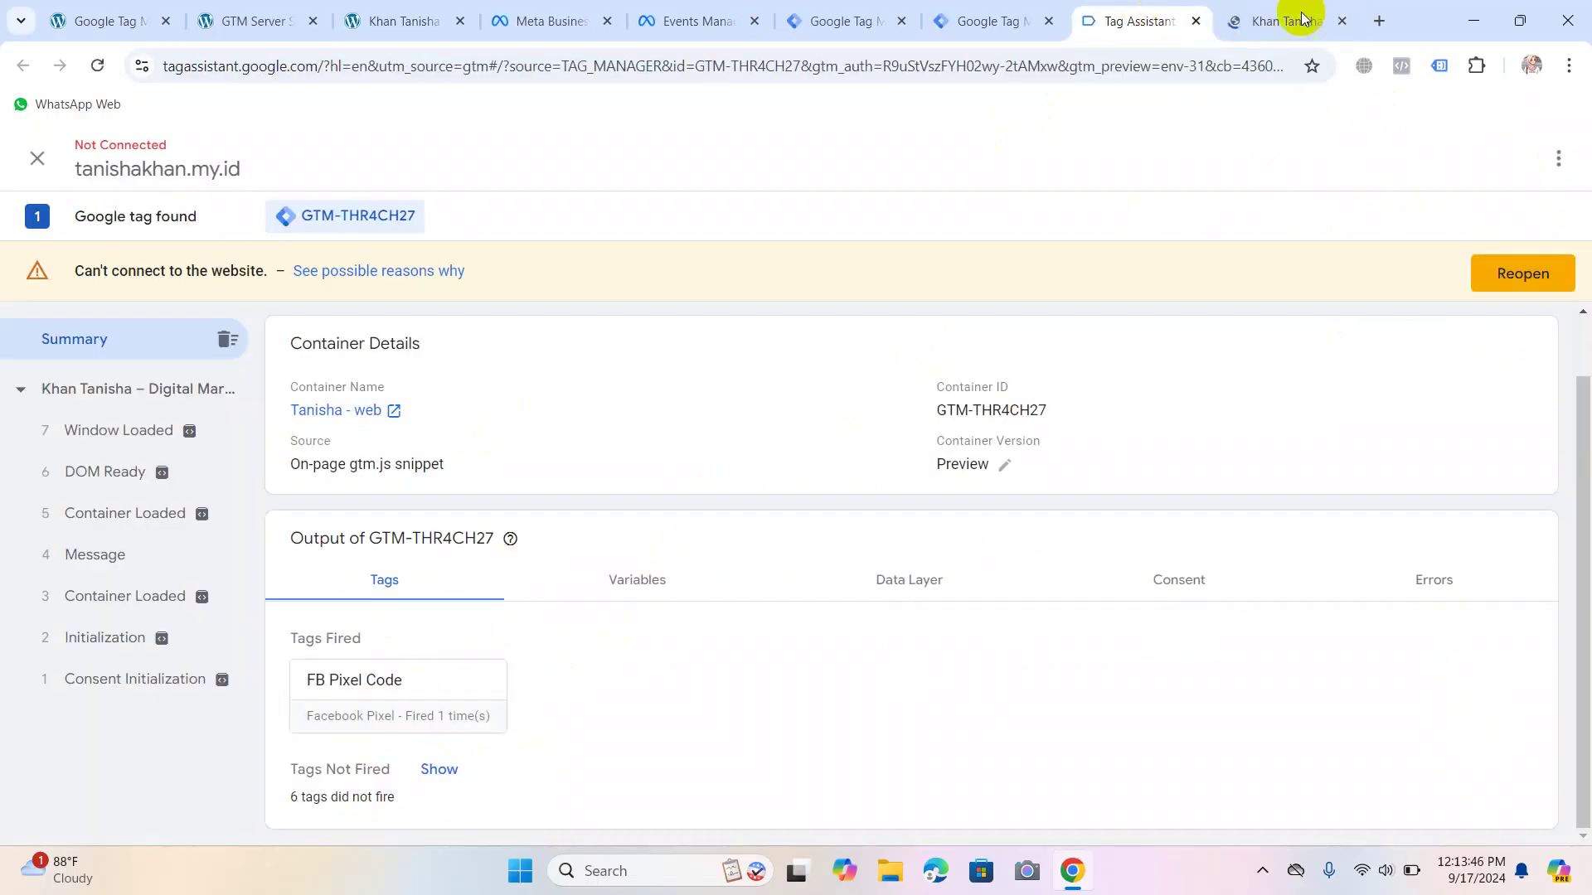
{"action": "left_click", "coordinate": [1280, 20]}
{"action": "left_click", "coordinate": [1094, 16]}
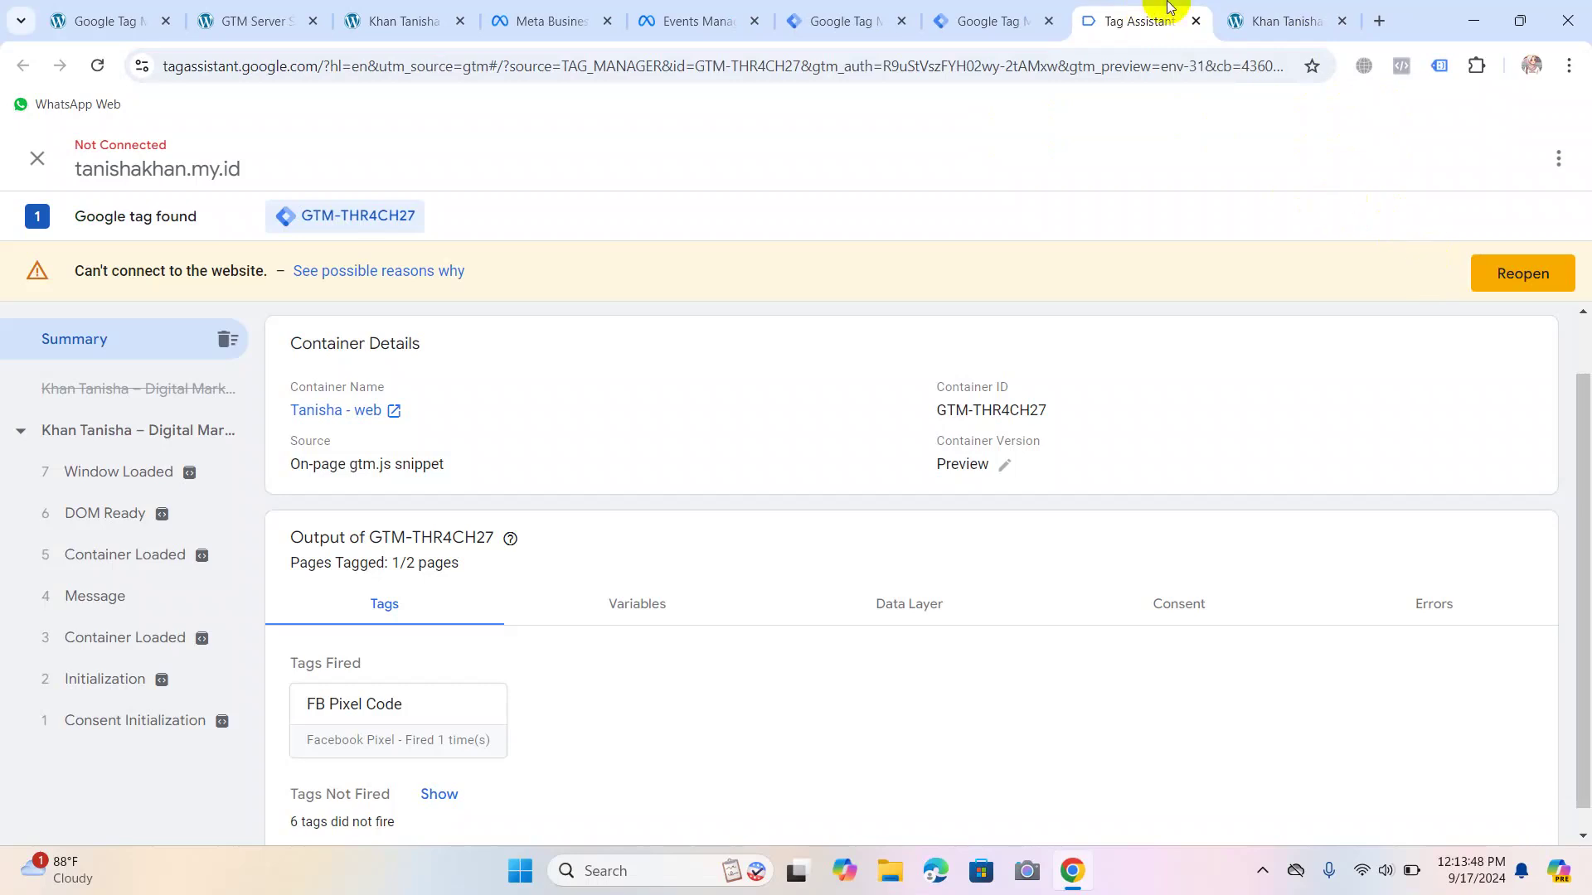
{"action": "key", "text": "ctrl+Tab"}
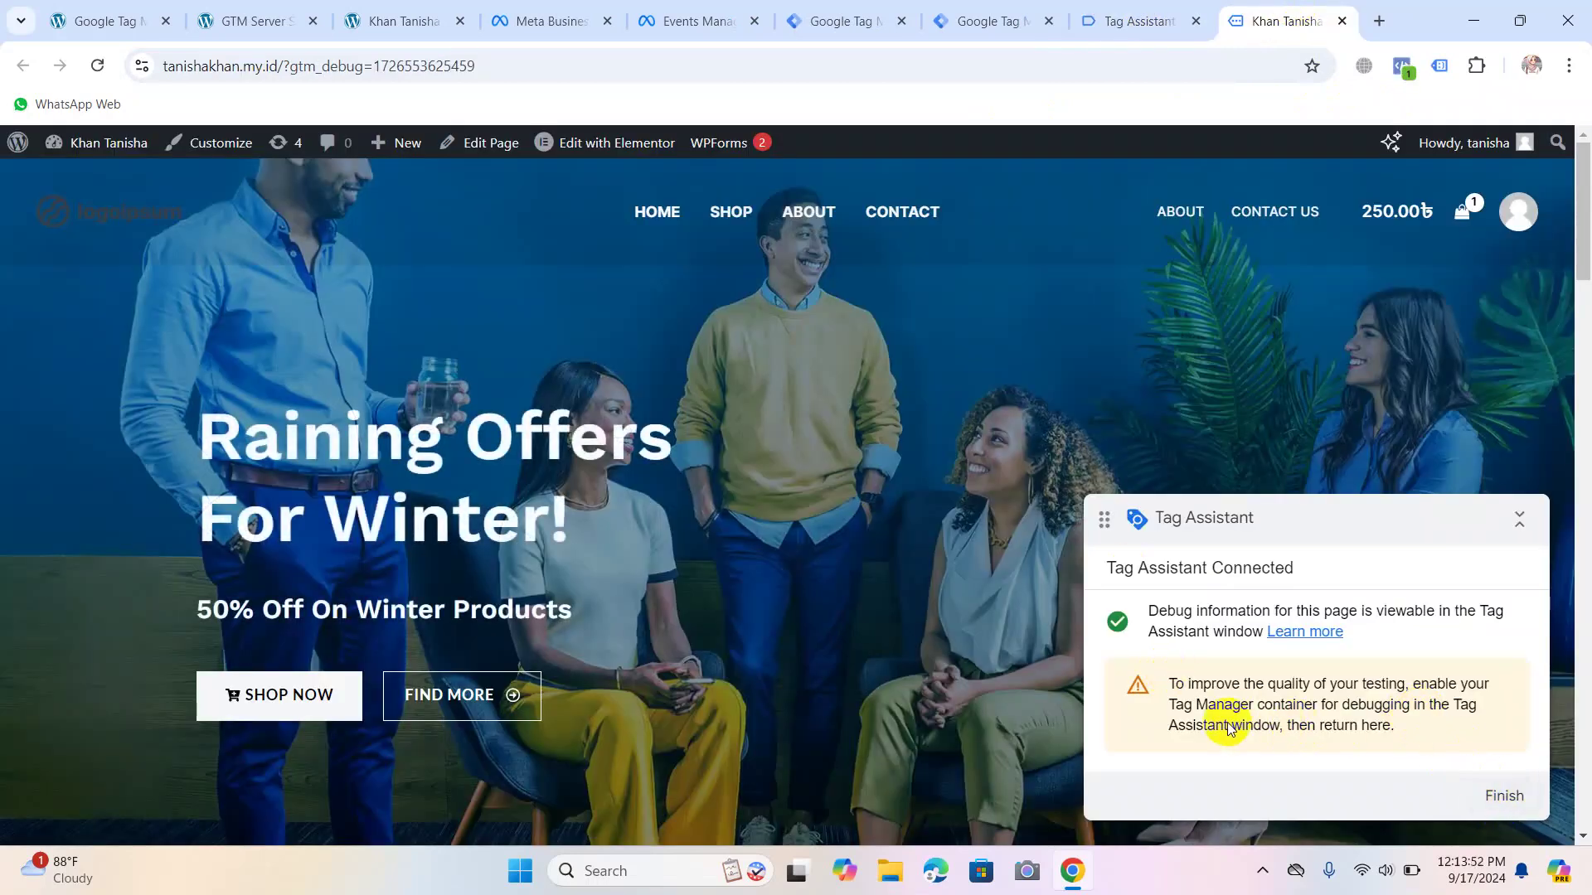
{"action": "left_click", "coordinate": [1092, 15]}
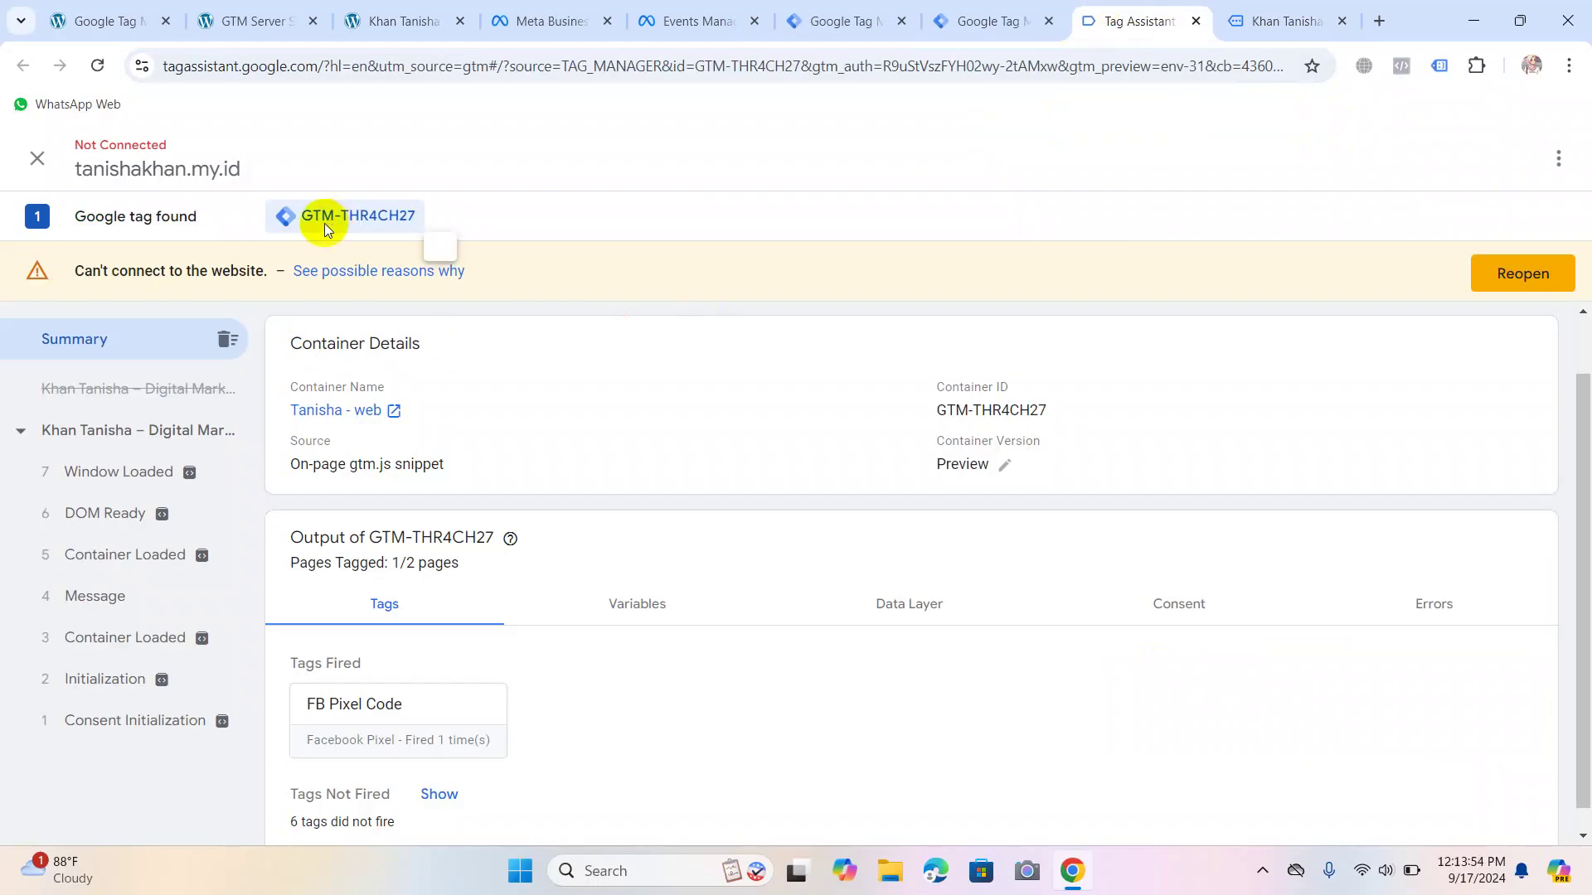
{"action": "left_click", "coordinate": [402, 276]}
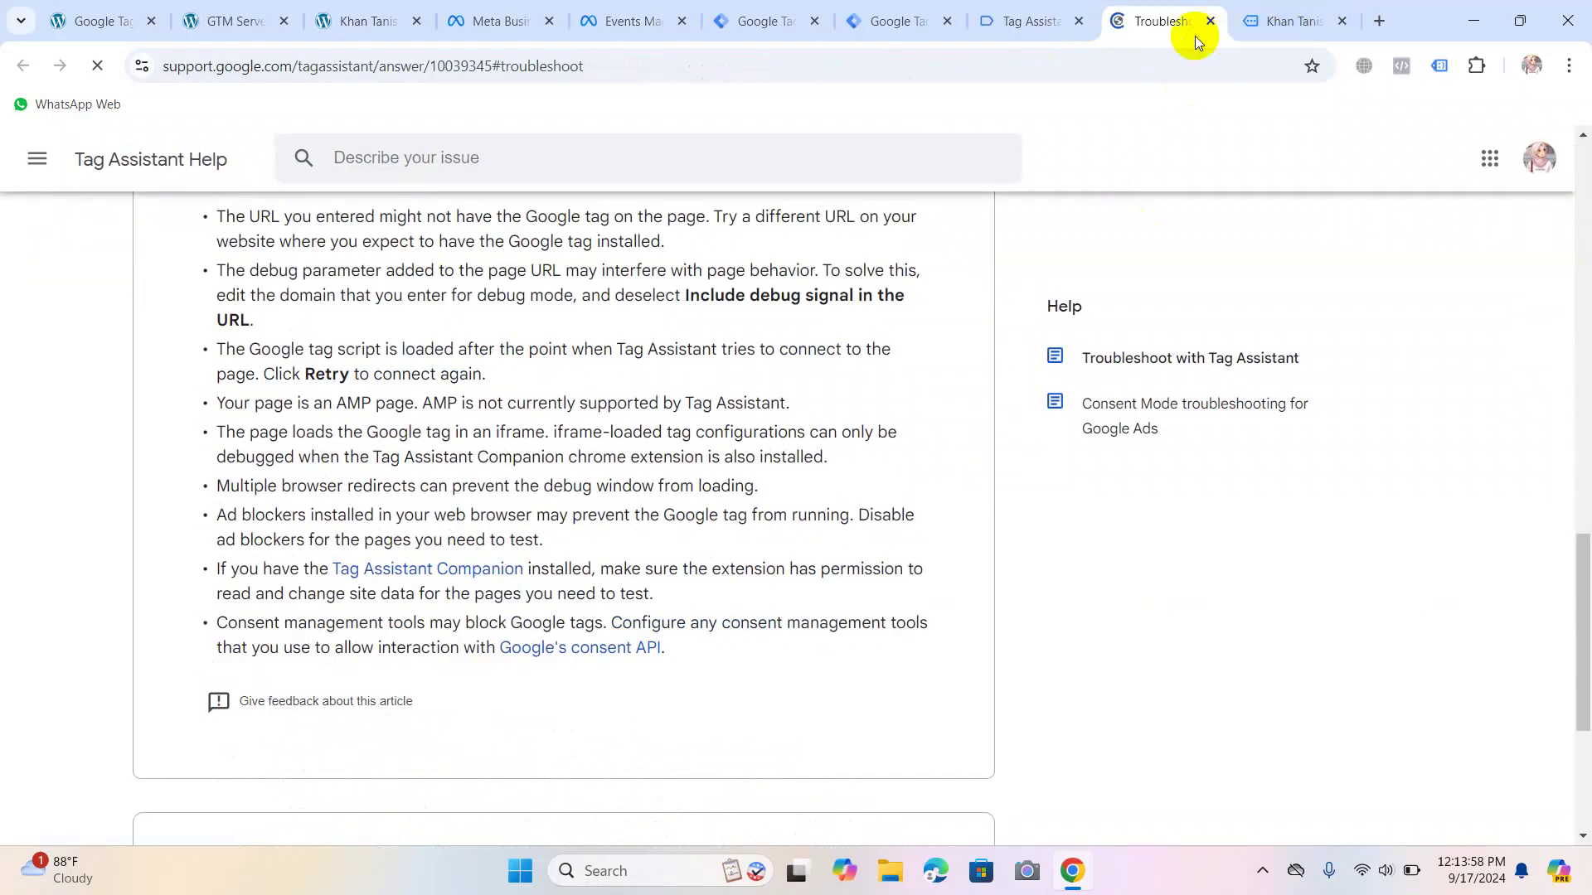
{"action": "left_click", "coordinate": [1209, 21]}
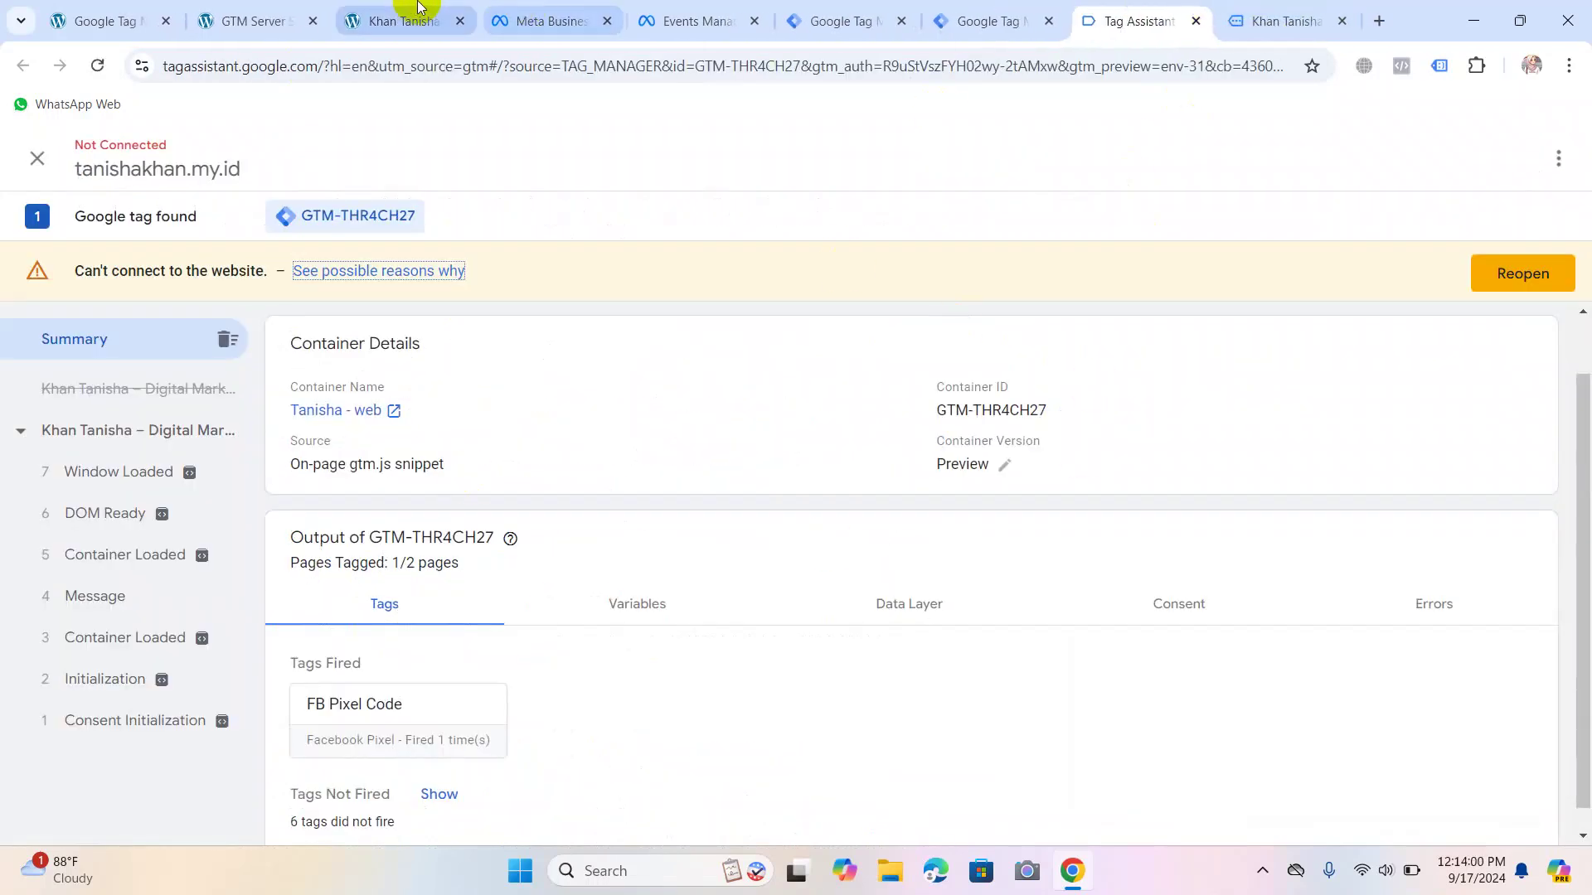
Open the Test Product page from the Featured Products section of the website's home page.
{"action": "left_click", "coordinate": [404, 21]}
{"action": "scroll", "coordinate": [1156, 272], "scroll_direction": "down", "scroll_amount": 8}
{"action": "scroll", "coordinate": [756, 445], "scroll_direction": "down", "scroll_amount": 8}
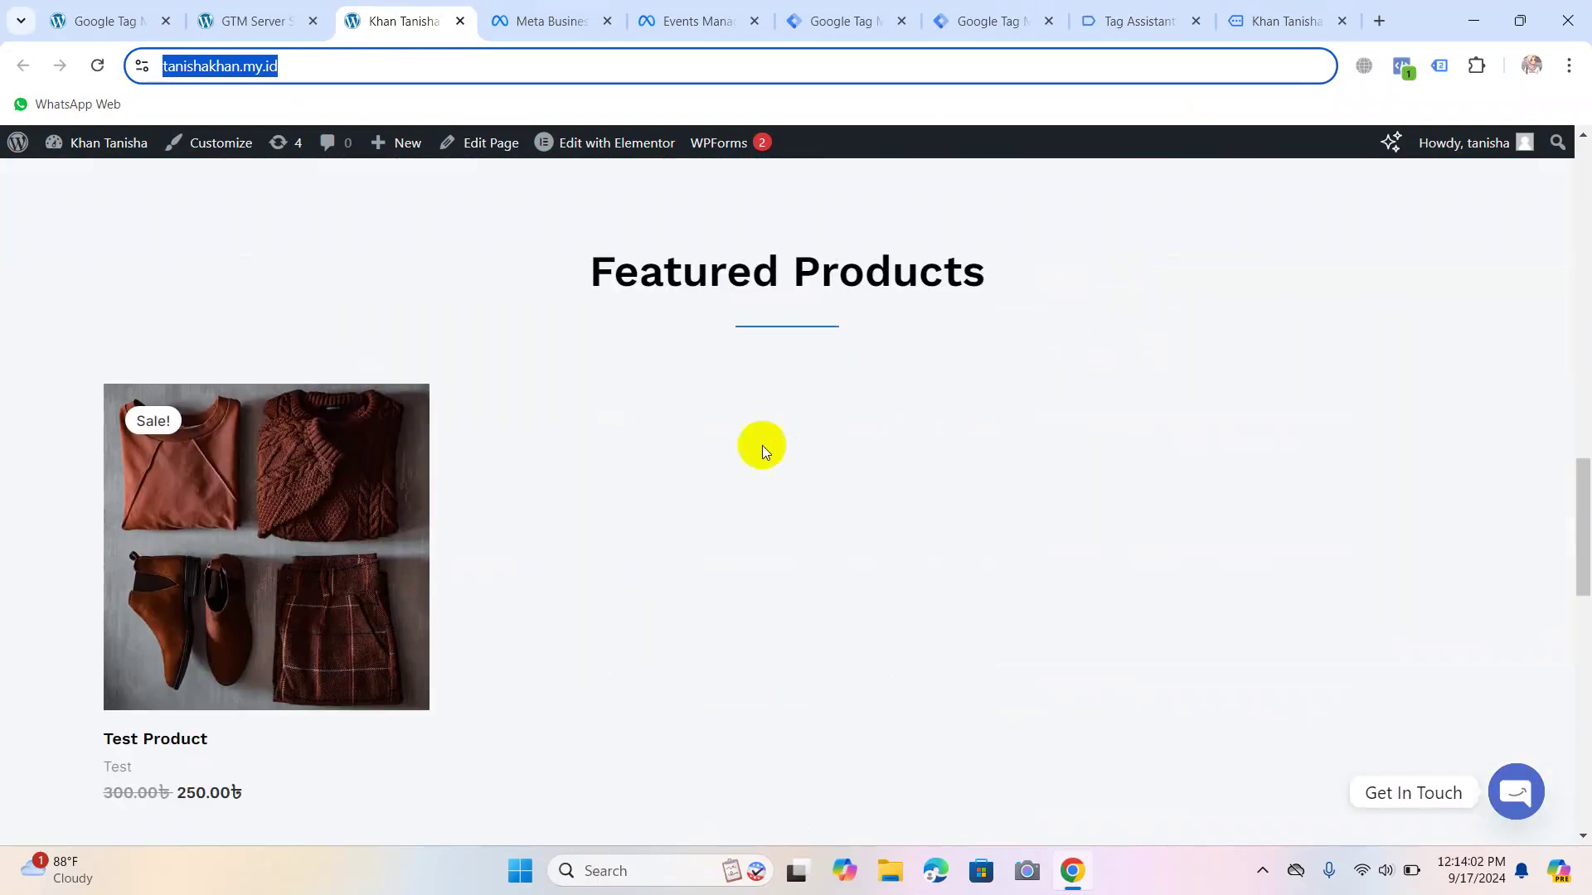
{"action": "left_click", "coordinate": [251, 264]}
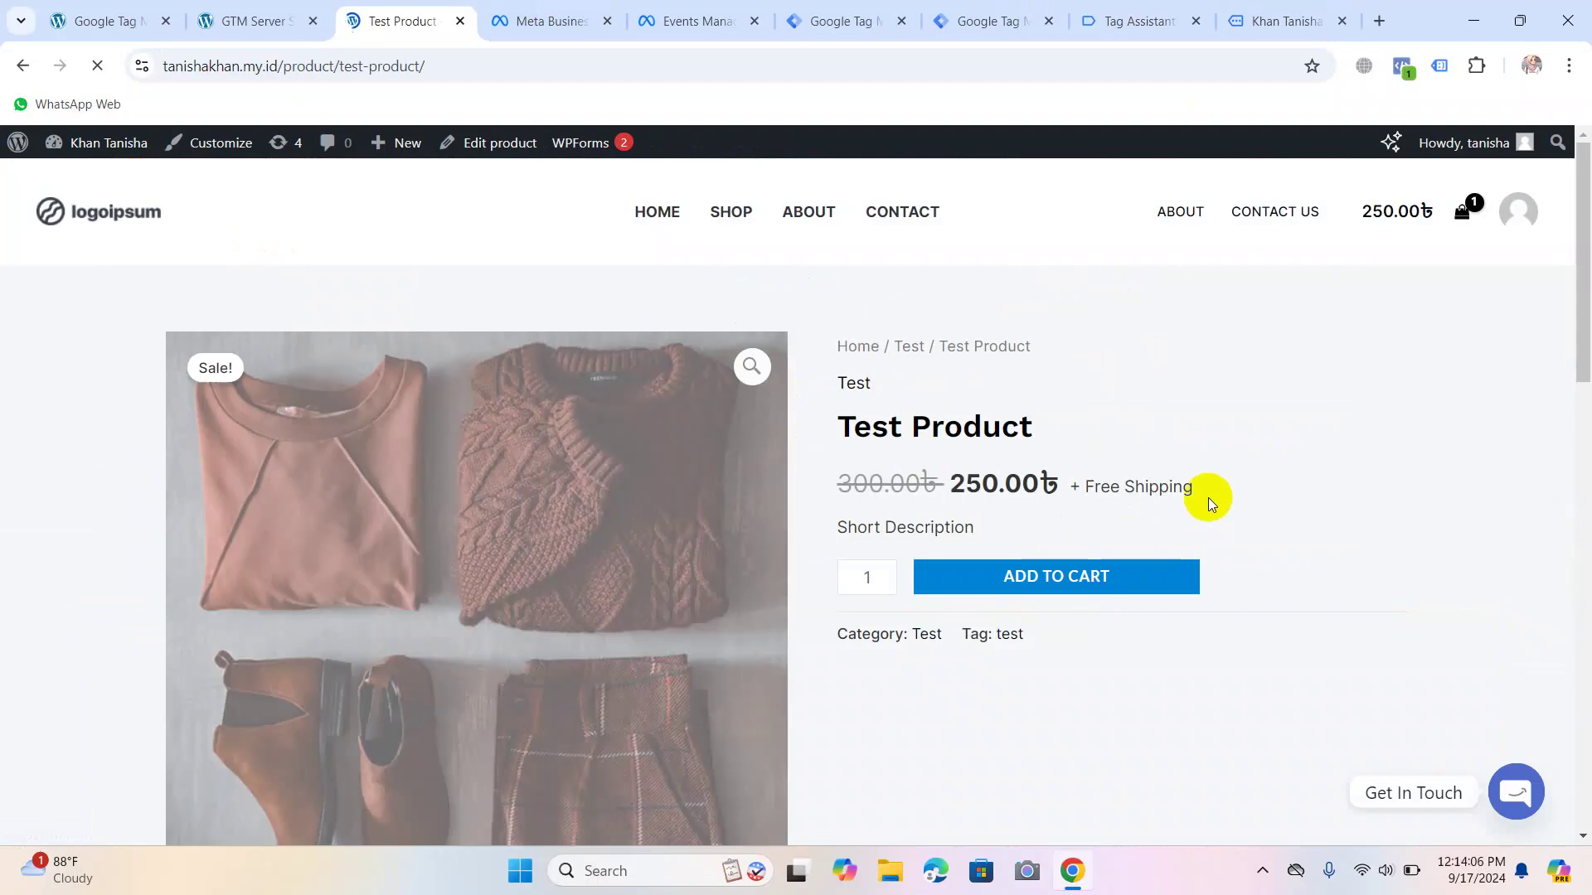
Reload Tag Assistant, reconnect it to the website, and list the tags not fired in the container summary.
{"action": "left_click", "coordinate": [1097, 9]}
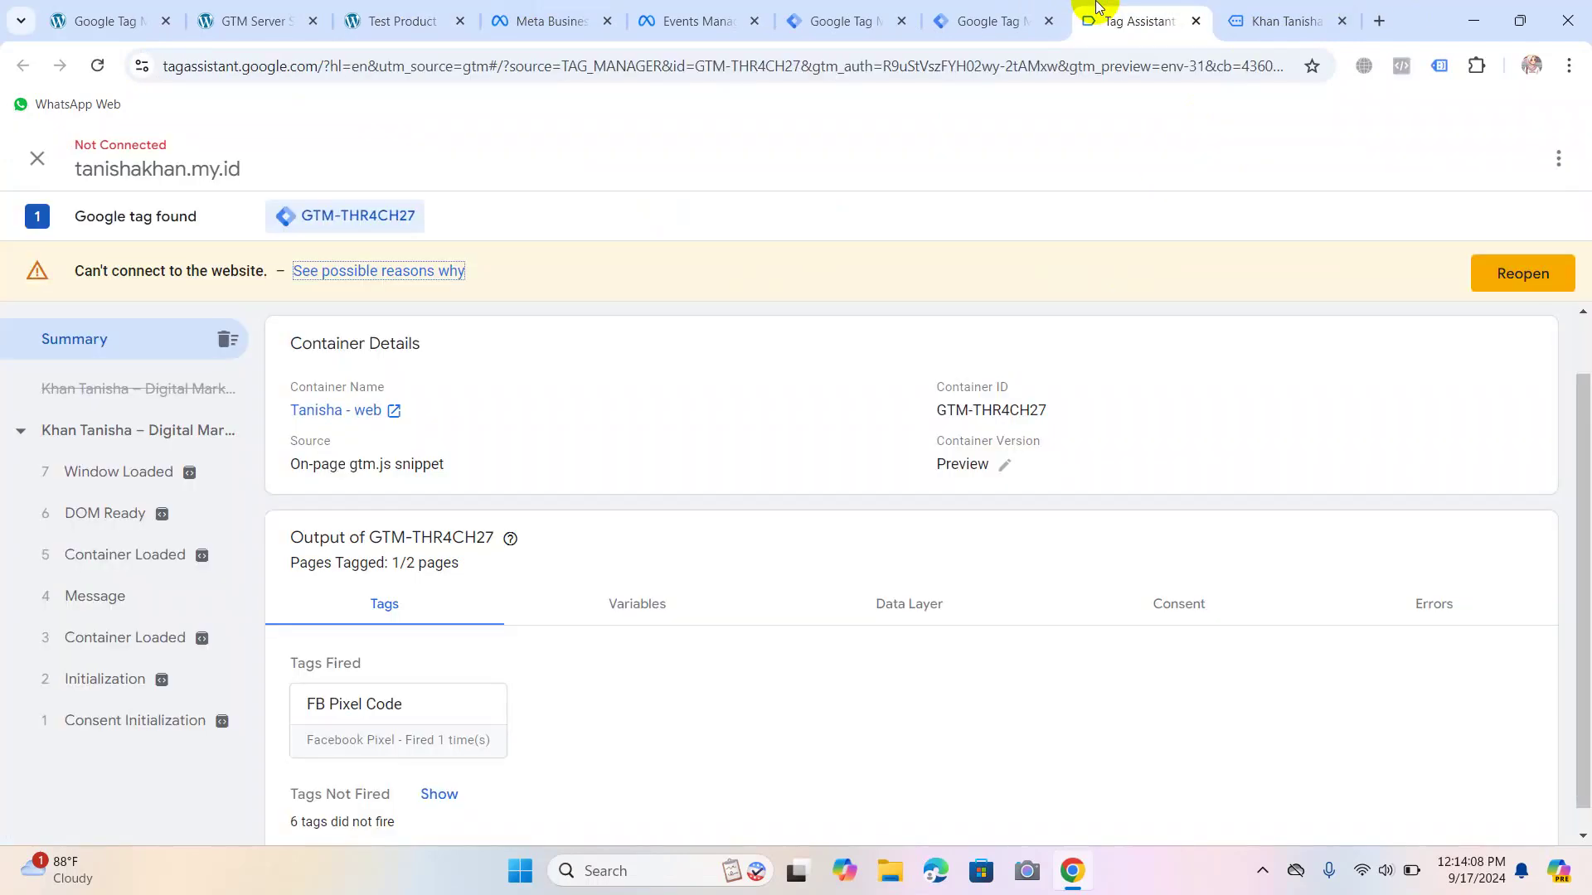
{"action": "left_click", "coordinate": [95, 66]}
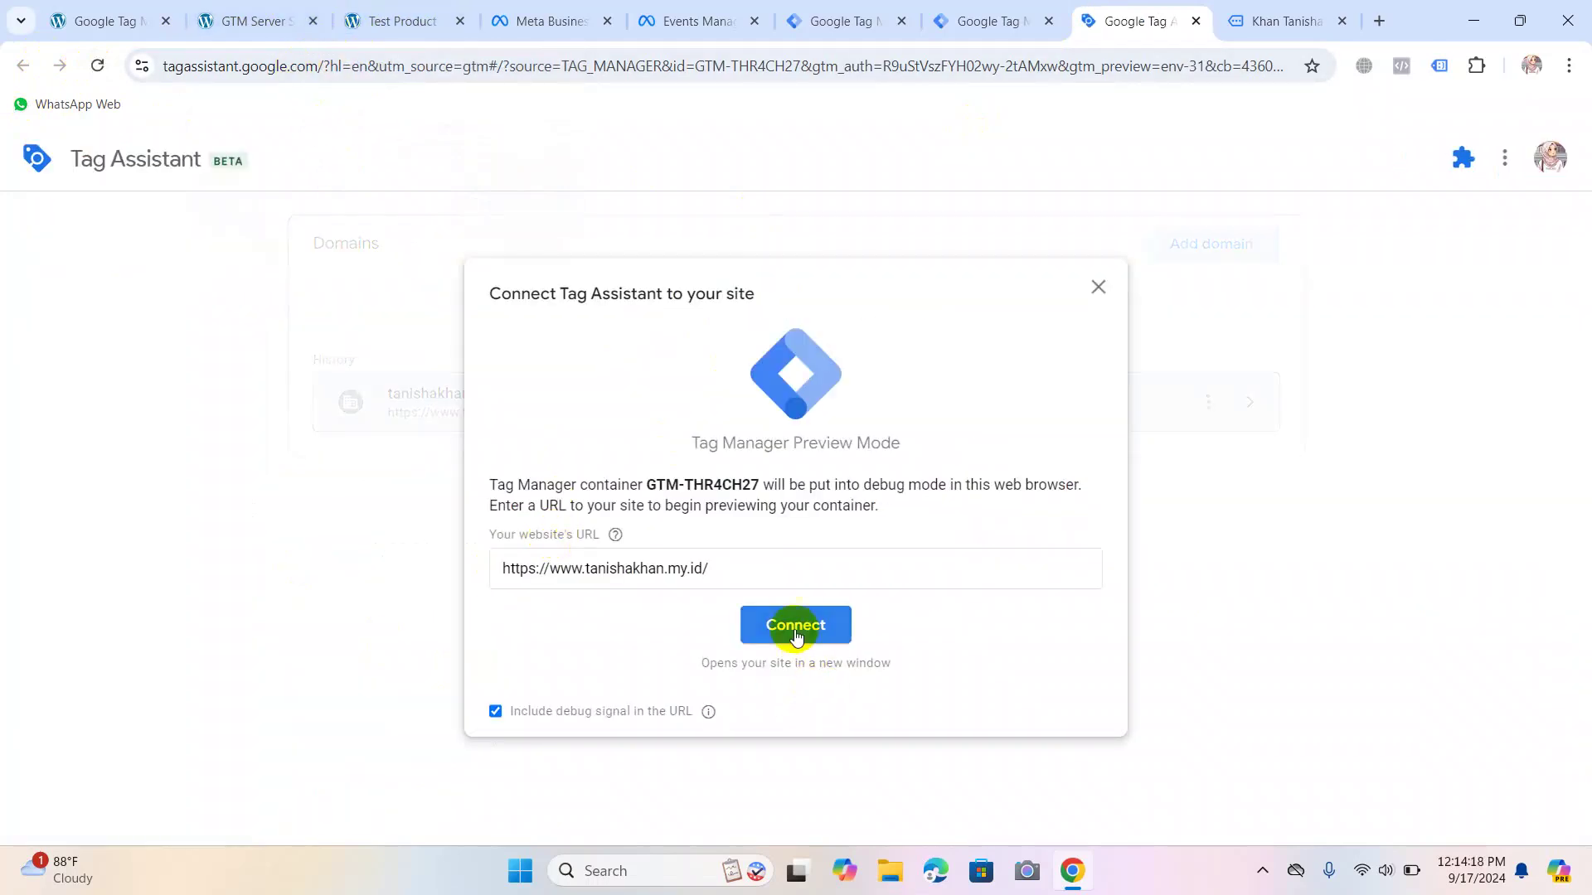
{"action": "left_click", "coordinate": [794, 625]}
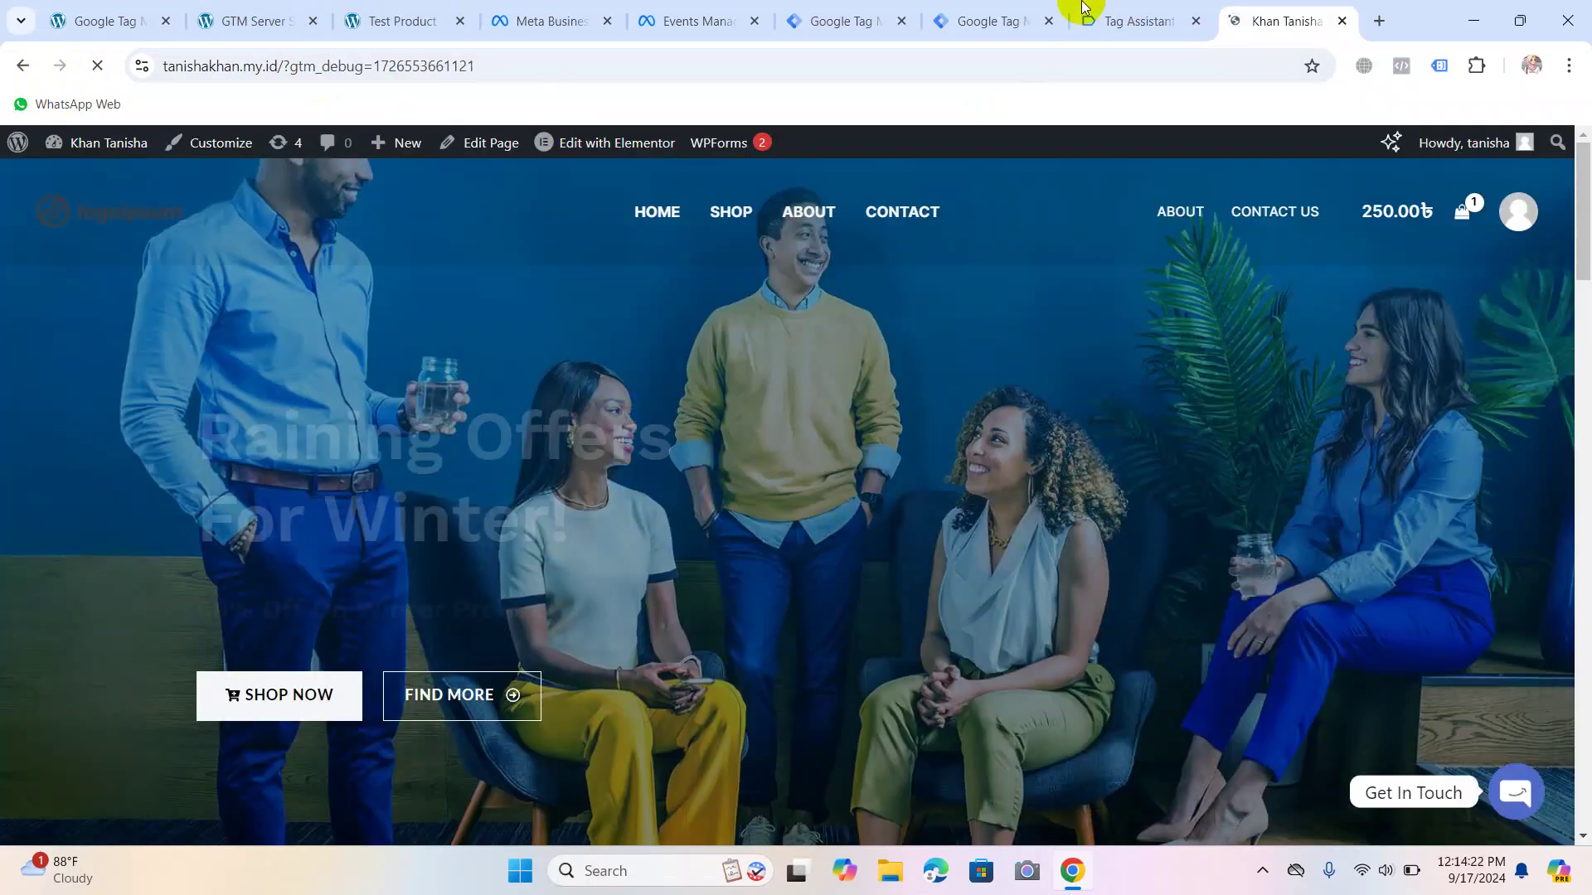
{"action": "left_click", "coordinate": [1127, 21]}
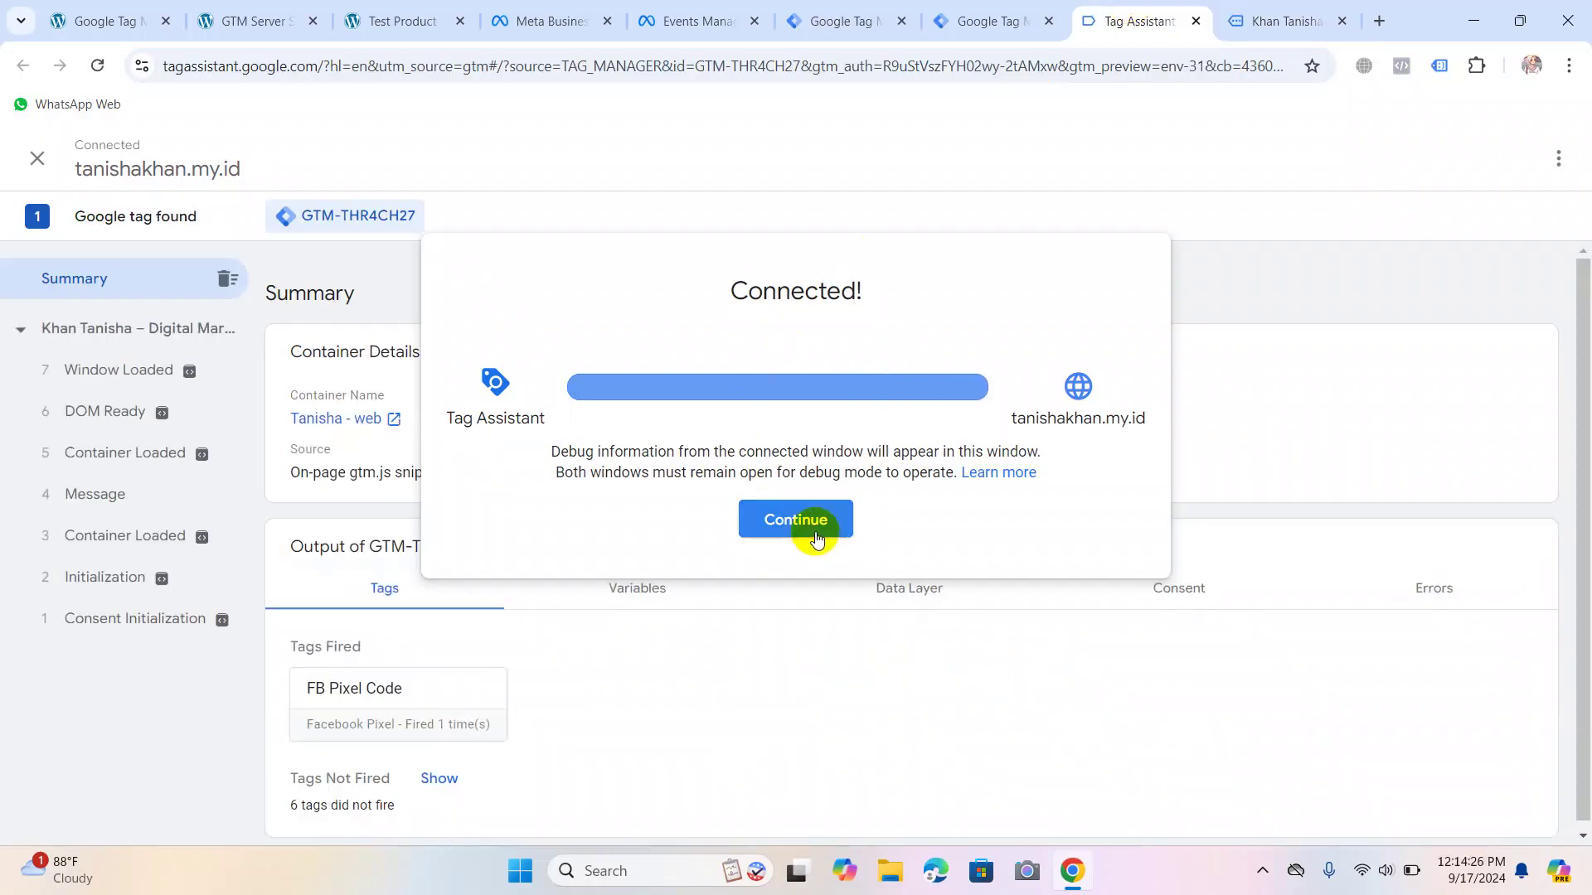
{"action": "left_click", "coordinate": [817, 535]}
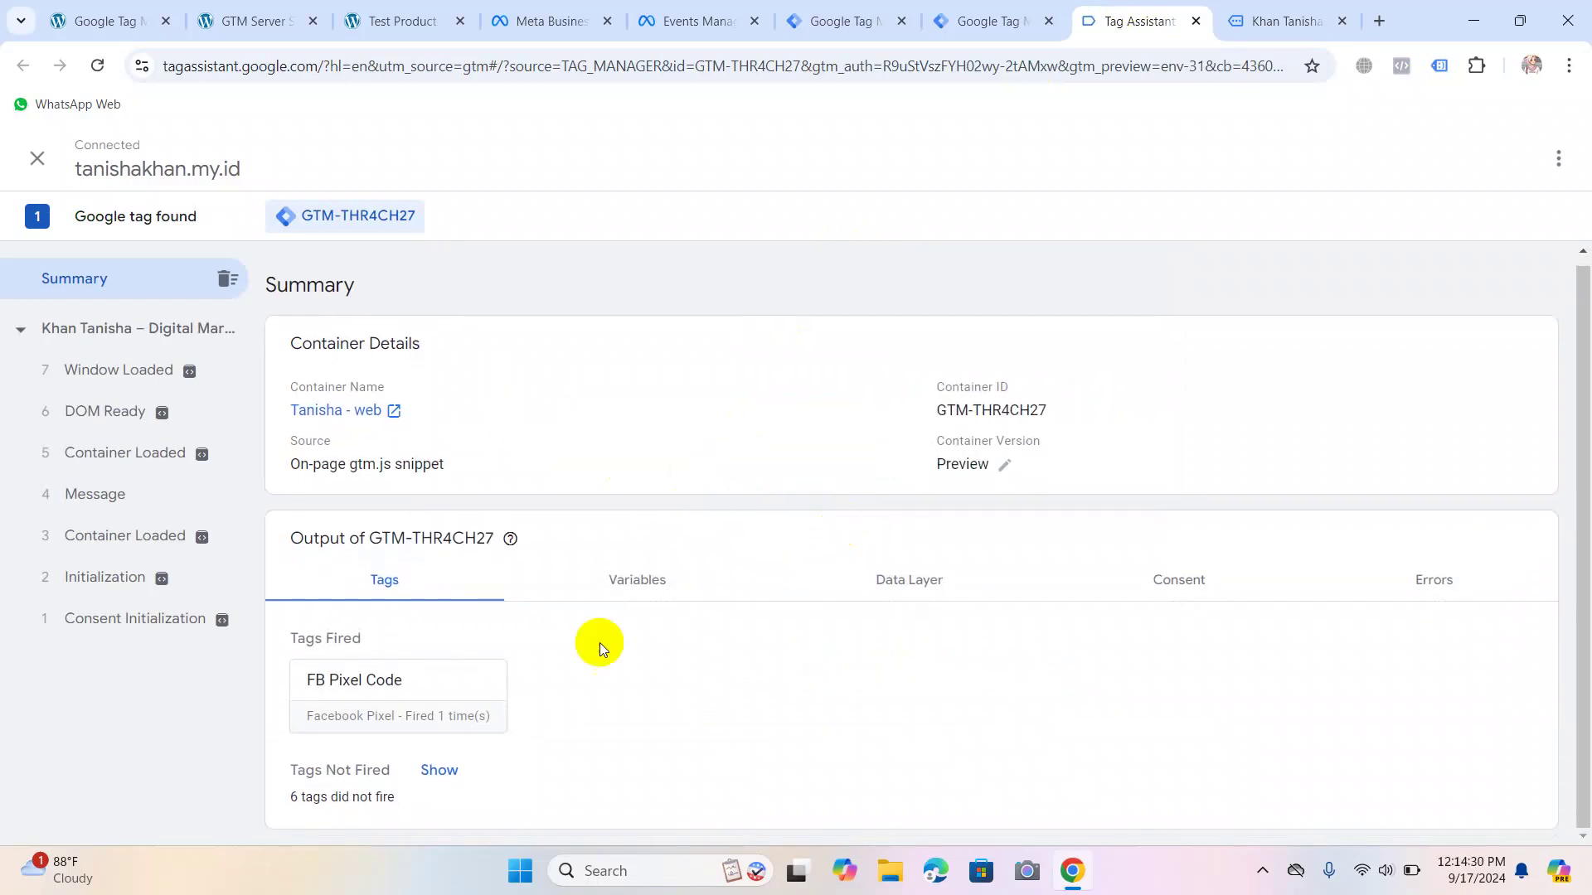
{"action": "left_click", "coordinate": [438, 769]}
{"action": "scroll", "coordinate": [499, 678], "scroll_direction": "down", "scroll_amount": 1}
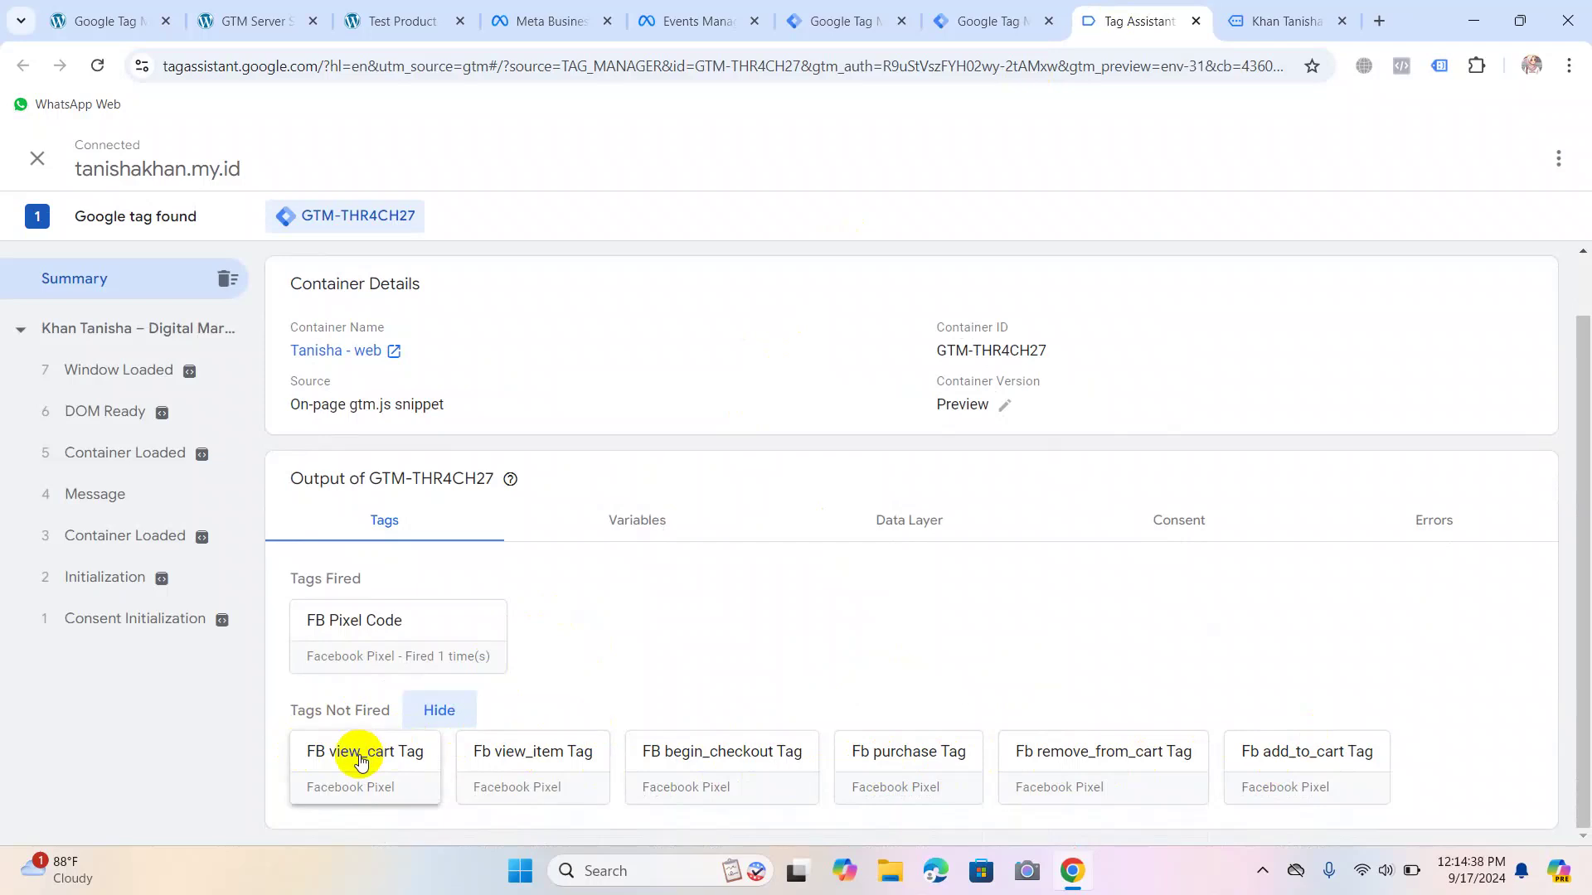
Add the Test Product to the cart from its product page and open the cart.
{"action": "left_click", "coordinate": [264, 23]}
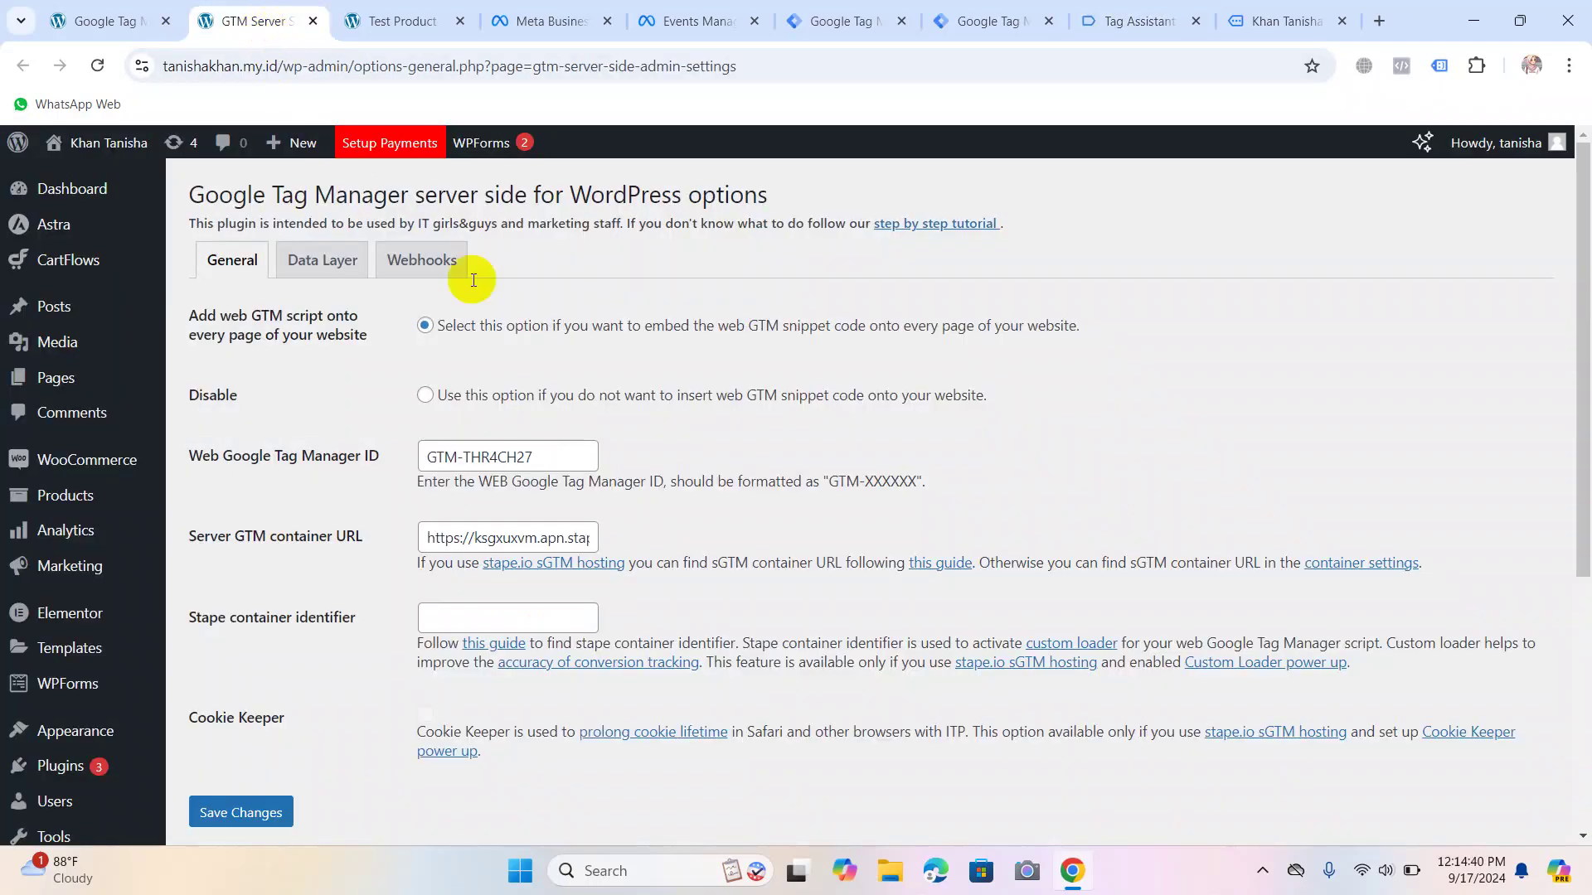
{"action": "left_click", "coordinate": [396, 19]}
{"action": "left_click", "coordinate": [1012, 580]}
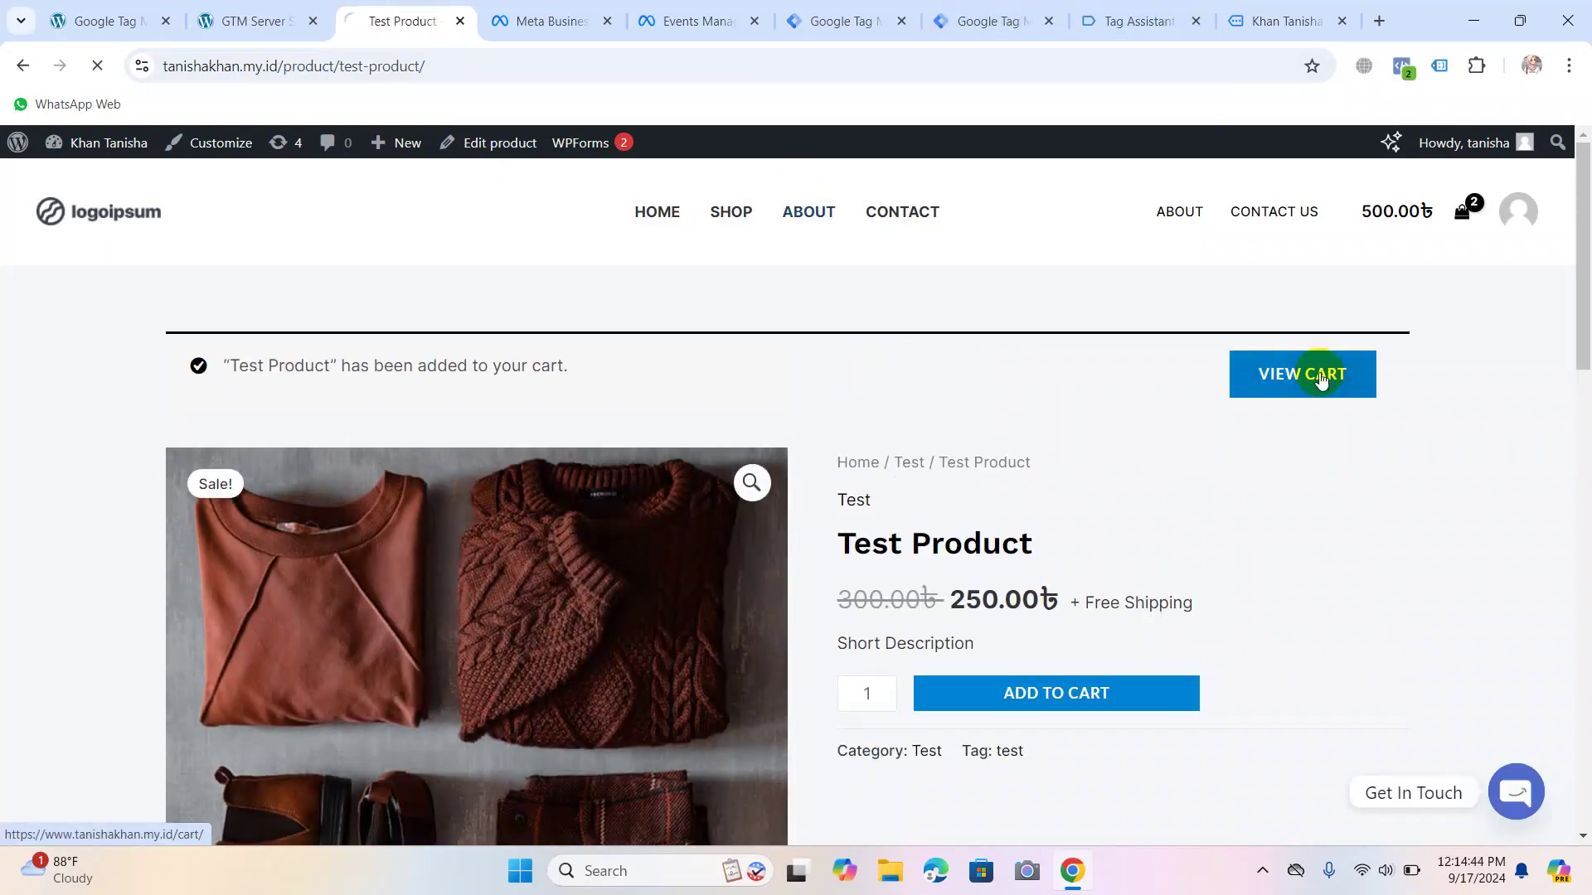
Proceed from the cart to the checkout page and look over its billing form.
{"action": "scroll", "coordinate": [996, 532], "scroll_direction": "down", "scroll_amount": 4}
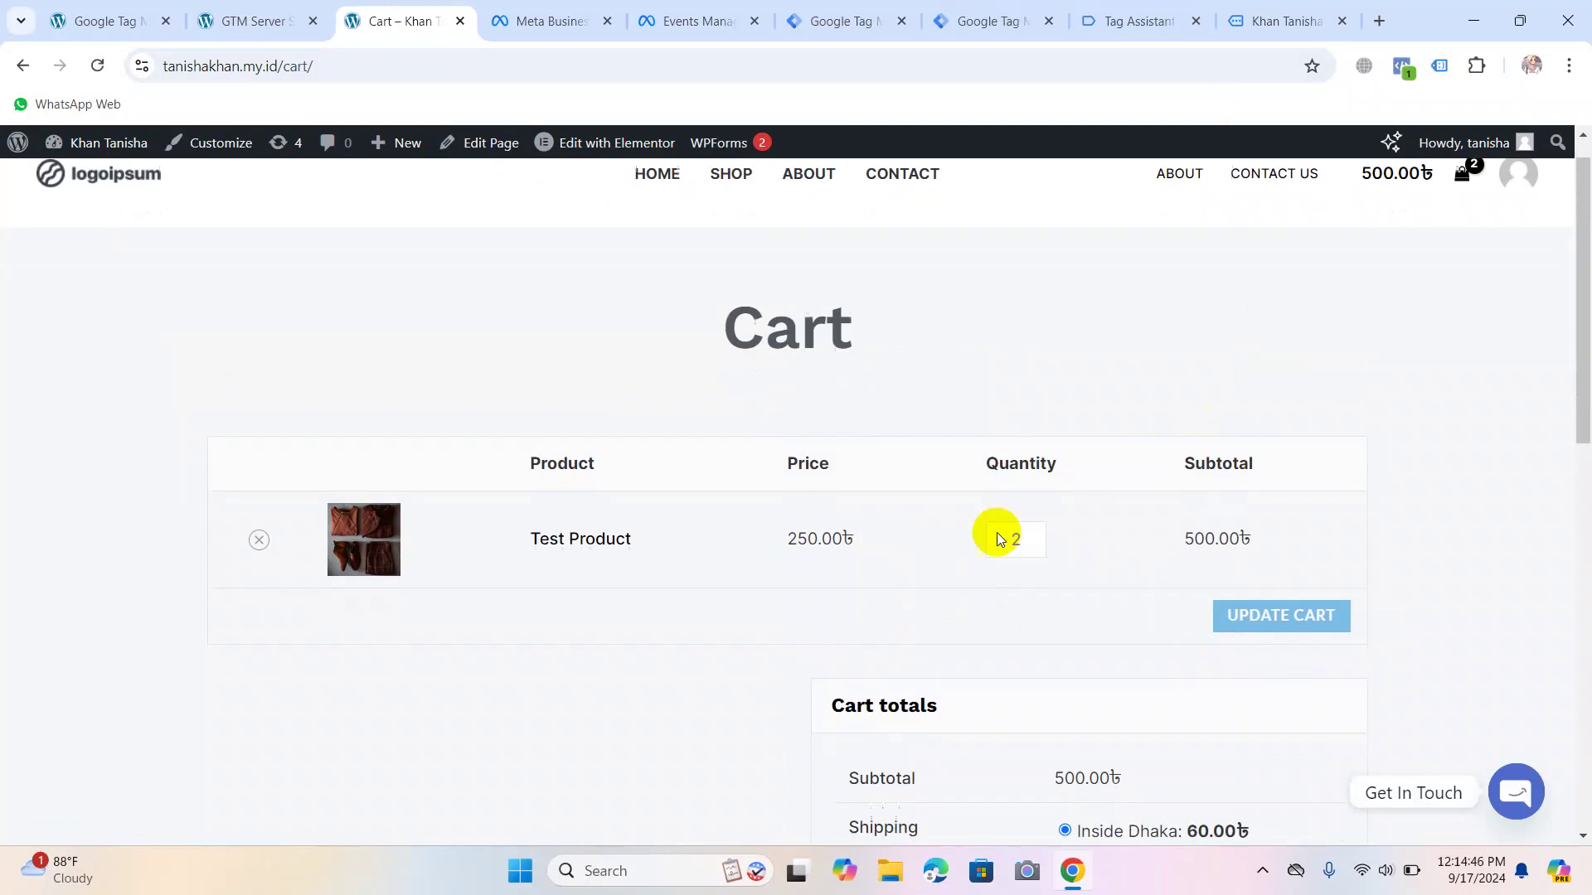
{"action": "scroll", "coordinate": [985, 539], "scroll_direction": "down", "scroll_amount": 3}
{"action": "left_click", "coordinate": [1083, 469]}
{"action": "scroll", "coordinate": [1083, 468], "scroll_direction": "up", "scroll_amount": 3}
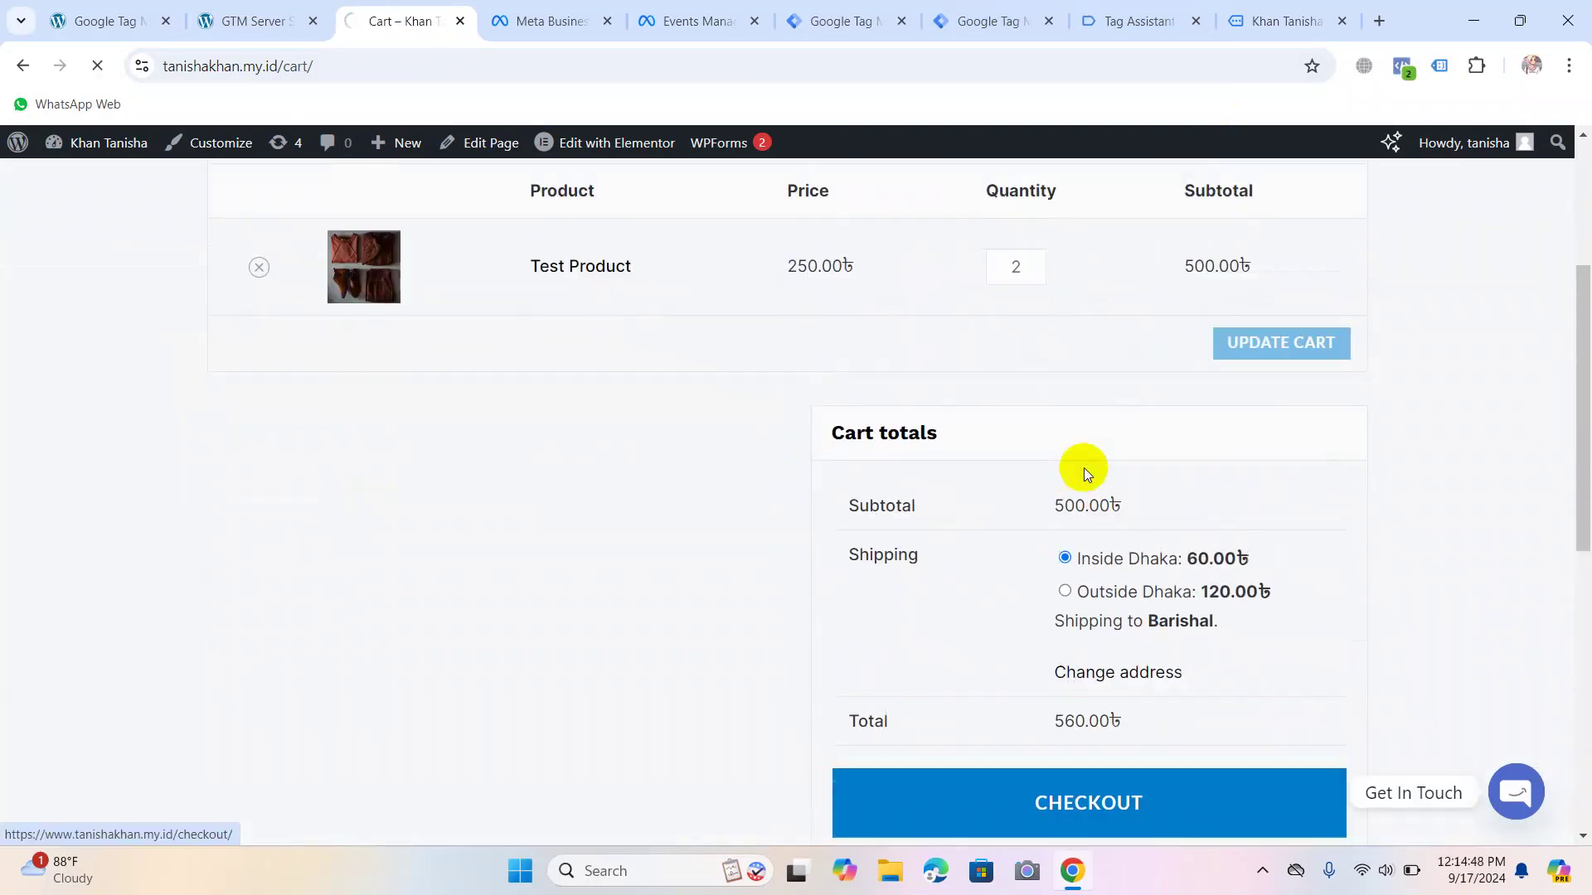
{"action": "scroll", "coordinate": [1083, 468], "scroll_direction": "down", "scroll_amount": 10}
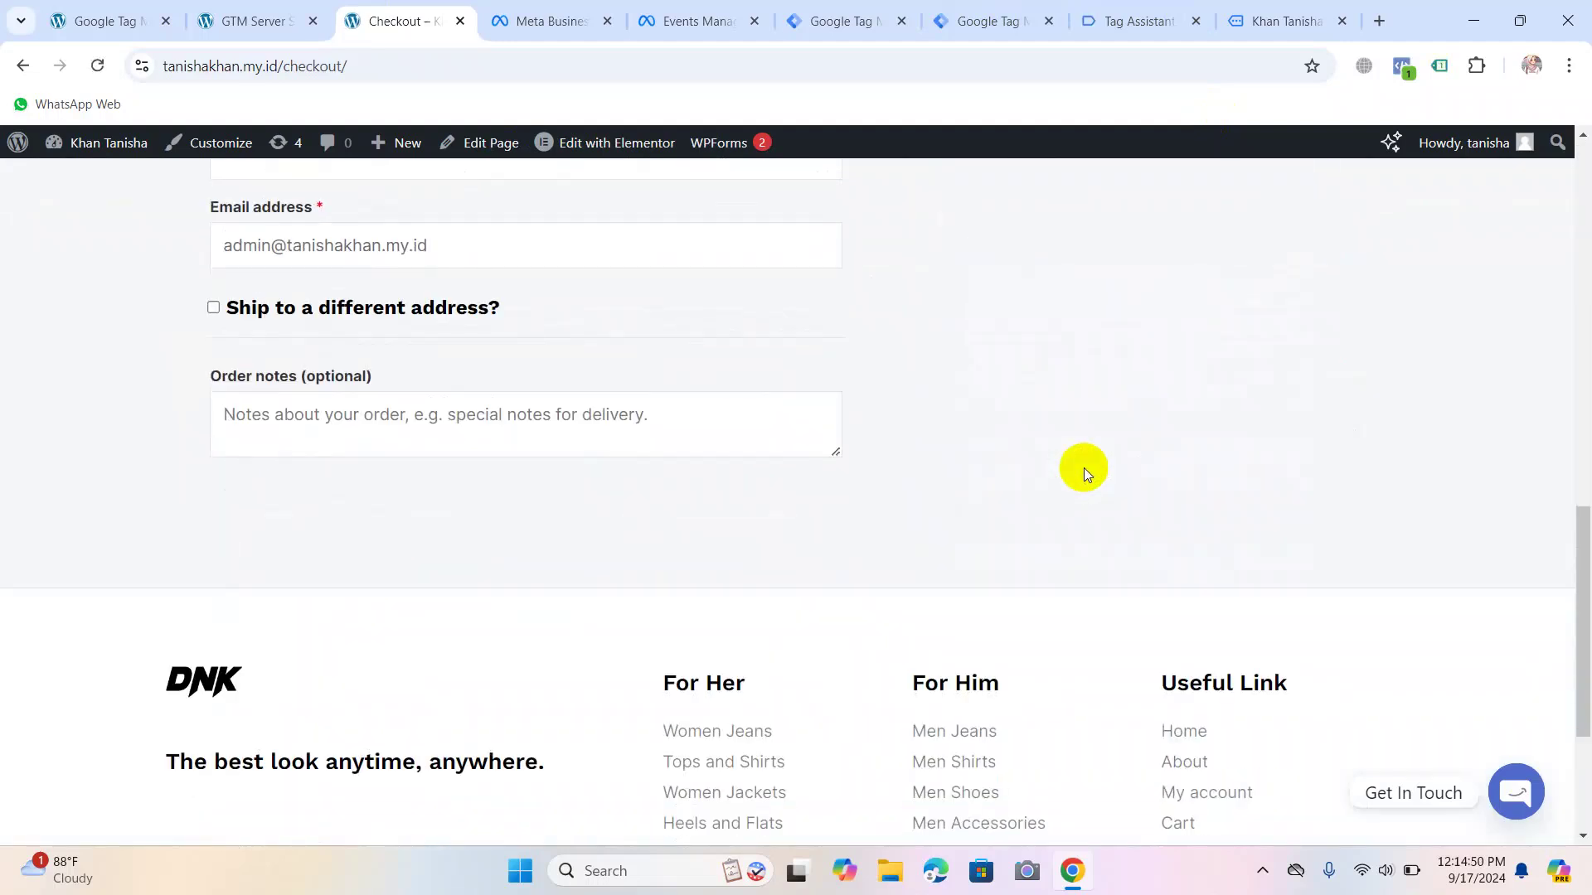
{"action": "scroll", "coordinate": [1083, 467], "scroll_direction": "up", "scroll_amount": 5}
{"action": "scroll", "coordinate": [637, 475], "scroll_direction": "up", "scroll_amount": 3}
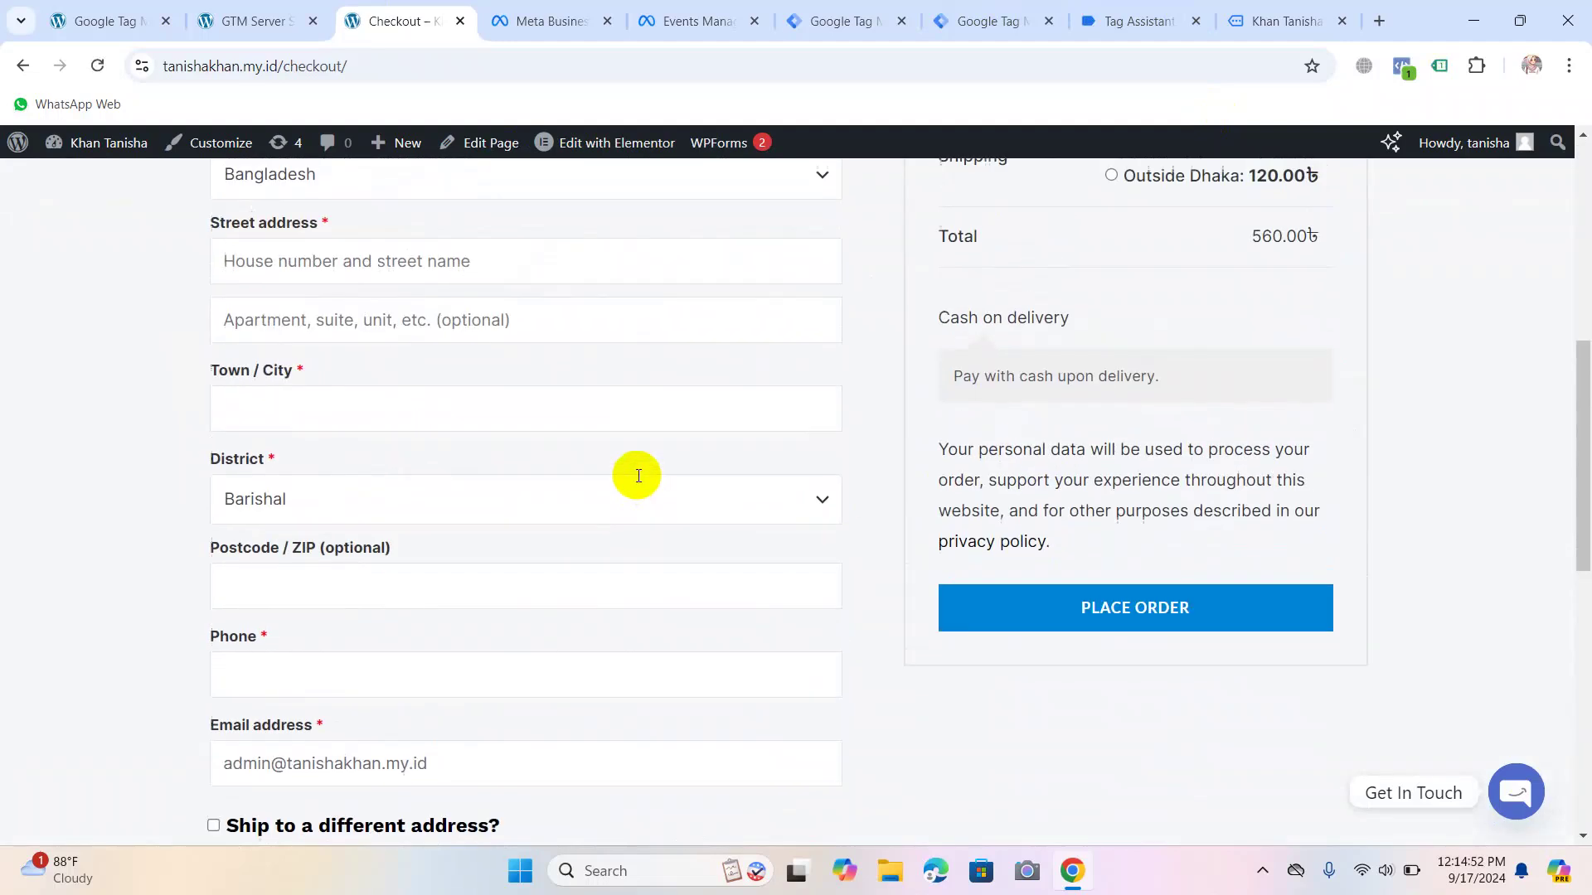
Restart the Tag Assistant preview session and open the website in debug mode again.
{"action": "left_click", "coordinate": [1138, 19]}
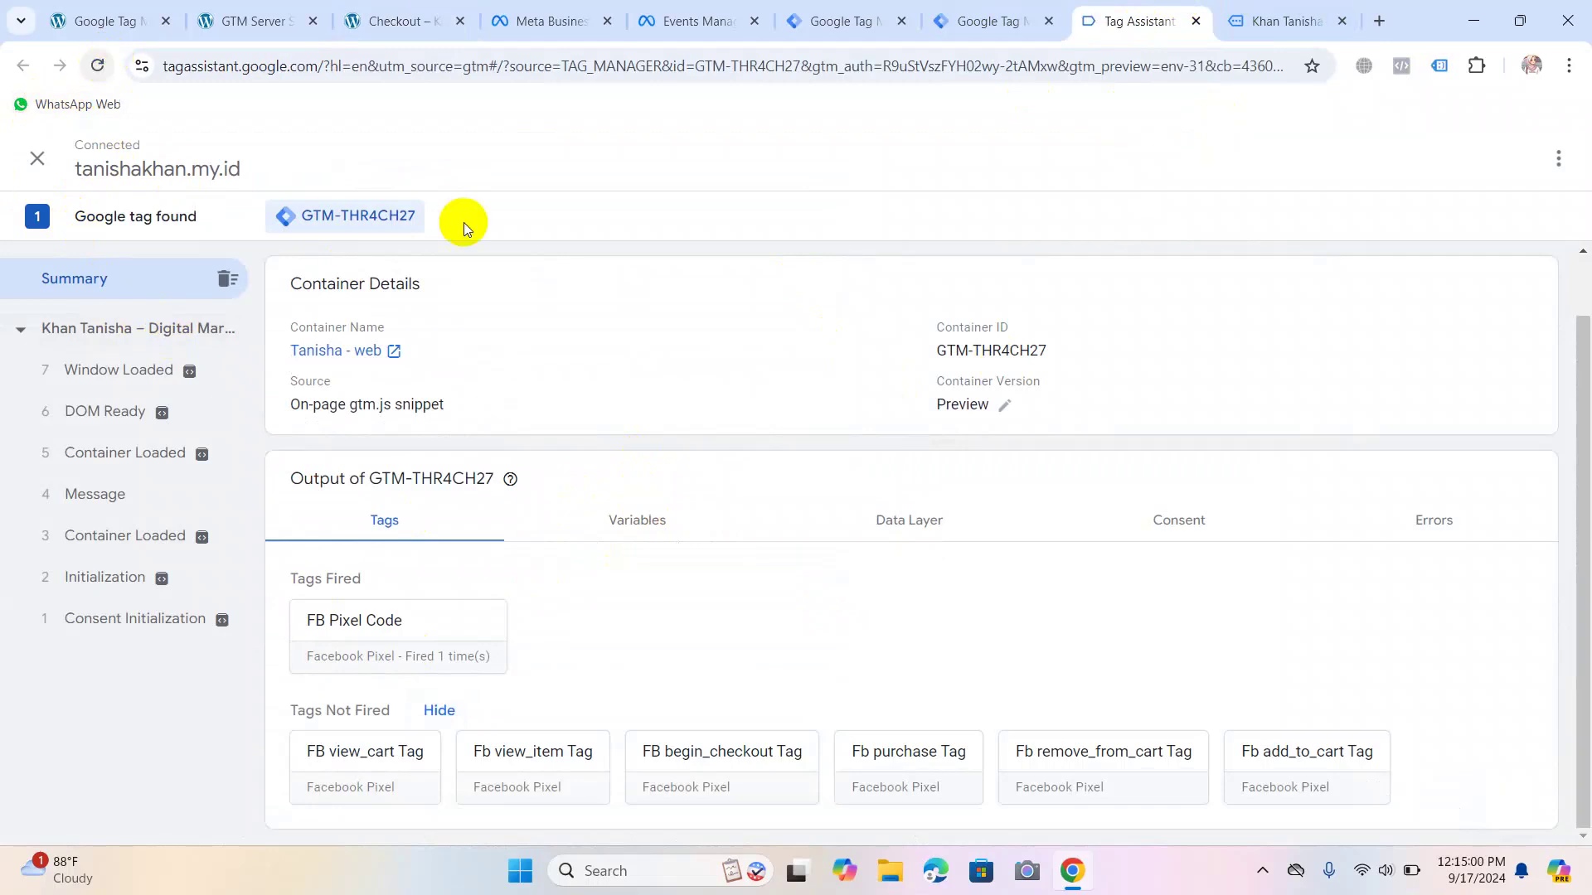
{"action": "left_click", "coordinate": [1556, 166]}
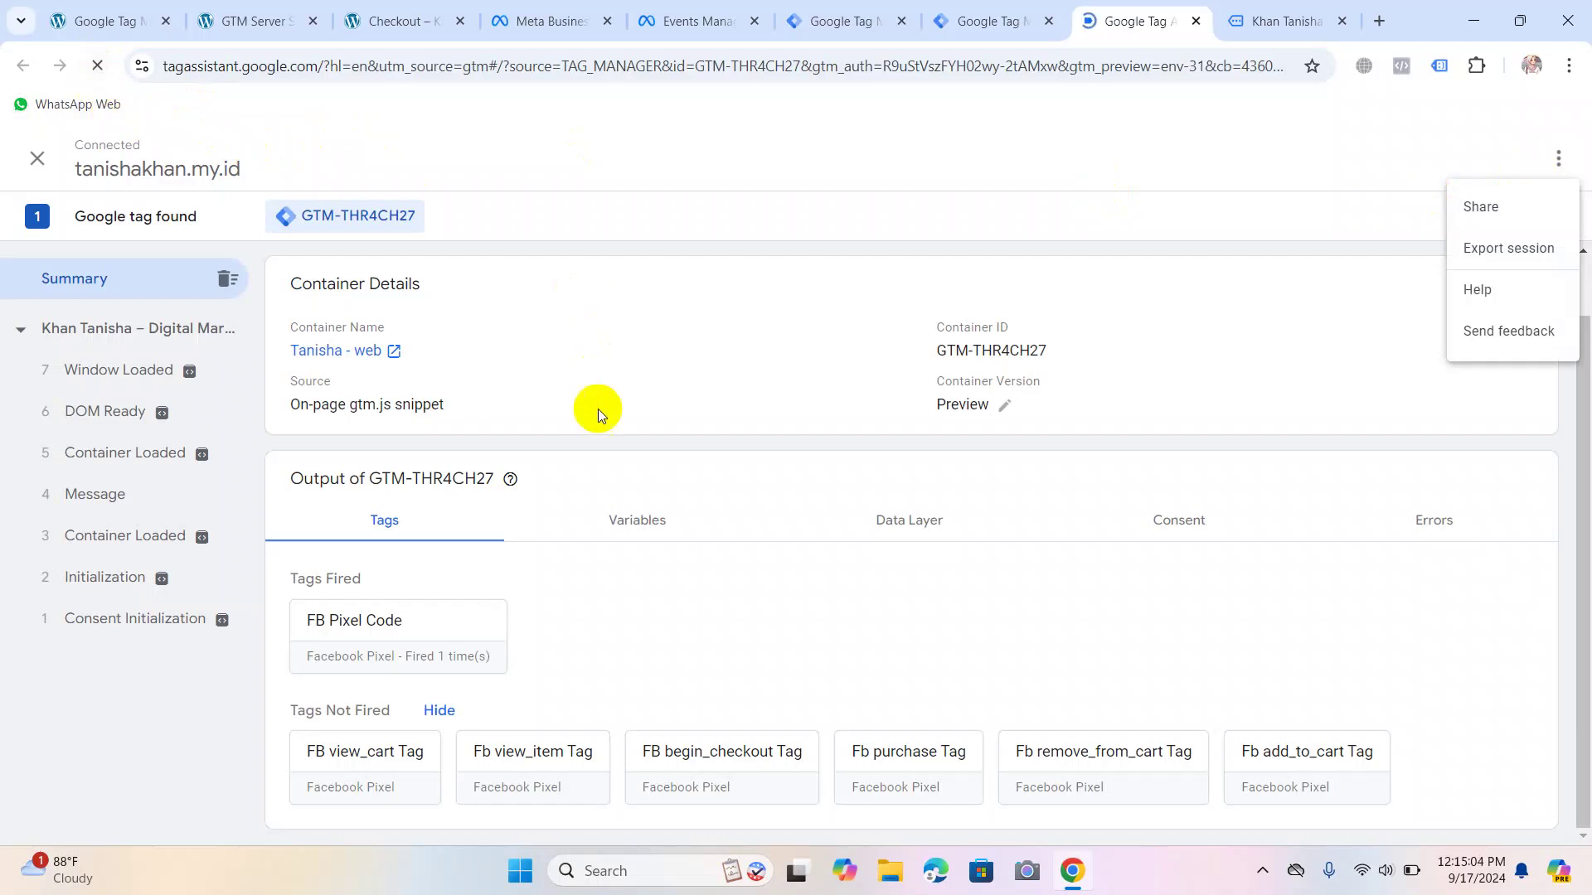
{"action": "left_click", "coordinate": [777, 626]}
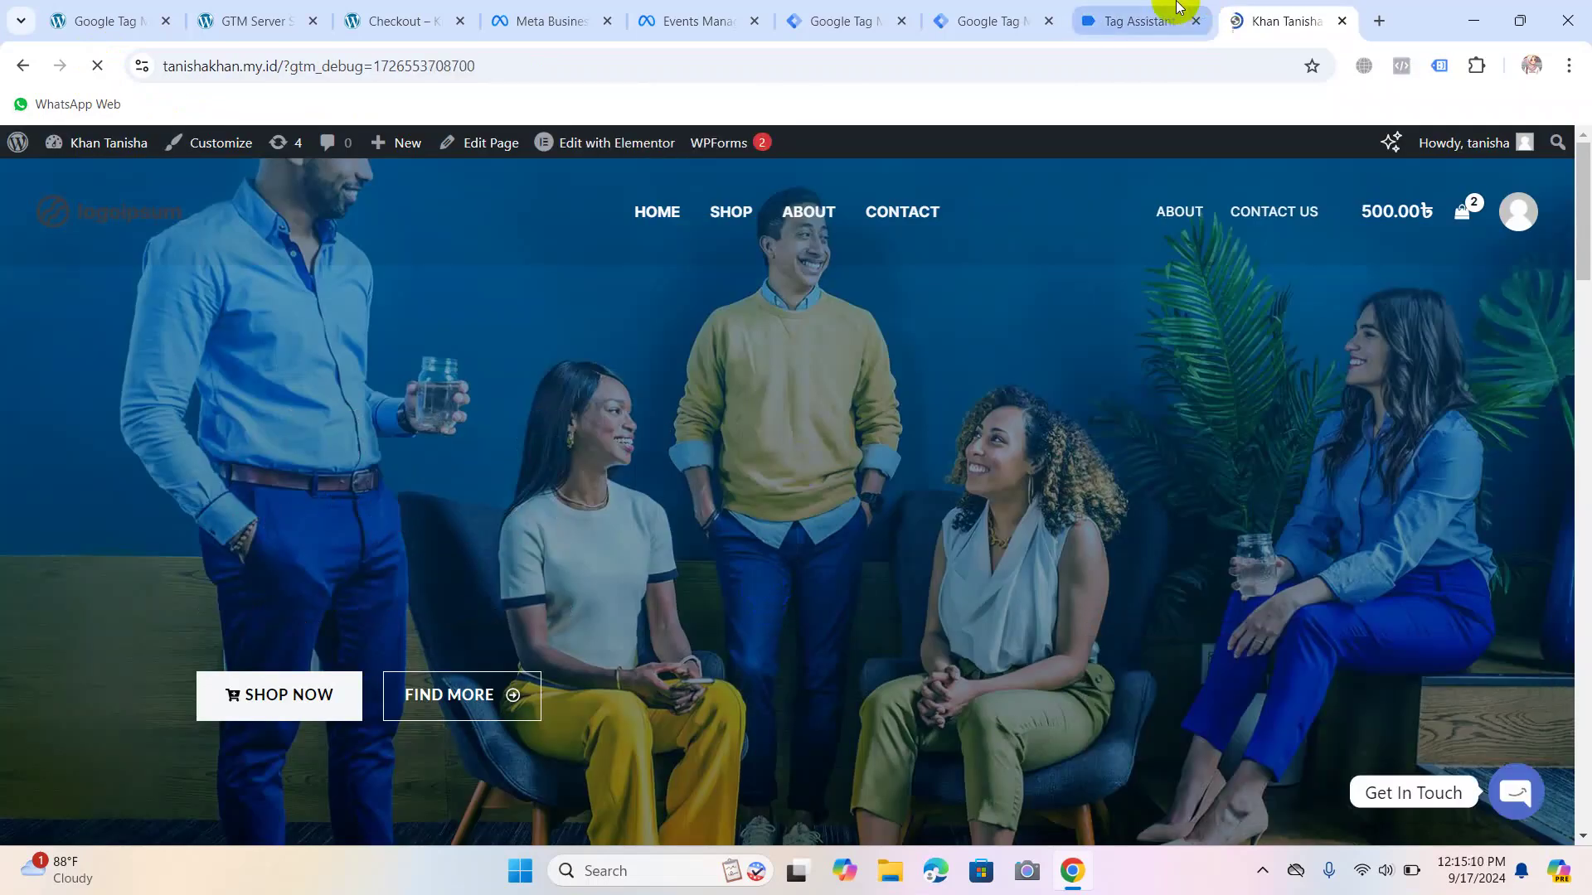
Switch to Tag Assistant and examine the GTM-THR4CH27 container's variables, data layer, errors, consent and tags output, including the tags not fired.
{"action": "left_click", "coordinate": [1136, 19]}
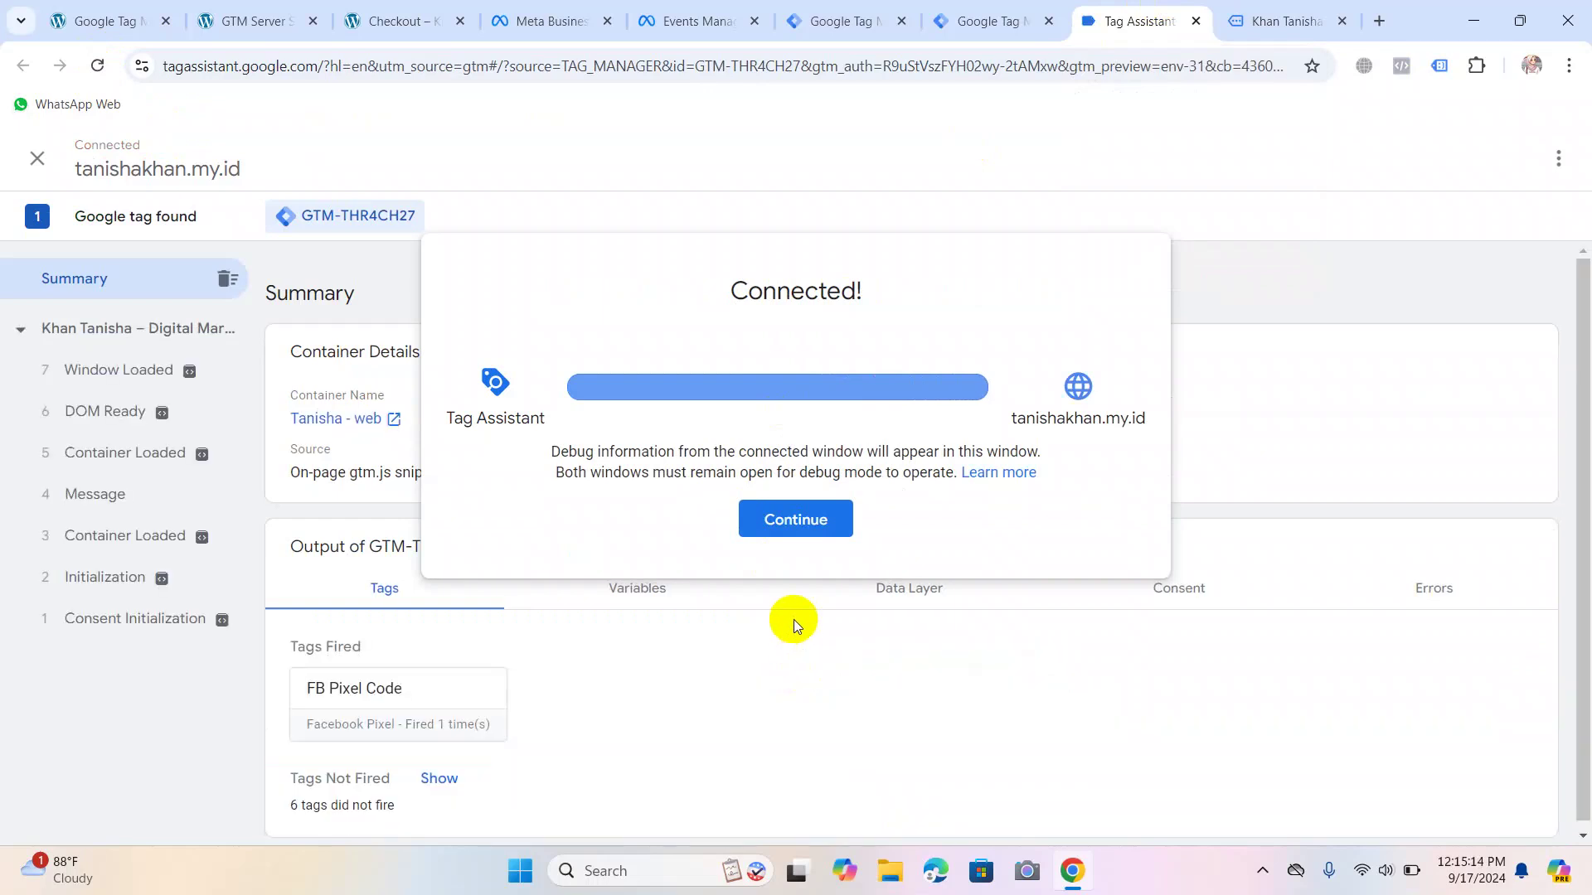
{"action": "left_click", "coordinate": [650, 590]}
{"action": "left_click", "coordinate": [640, 591]}
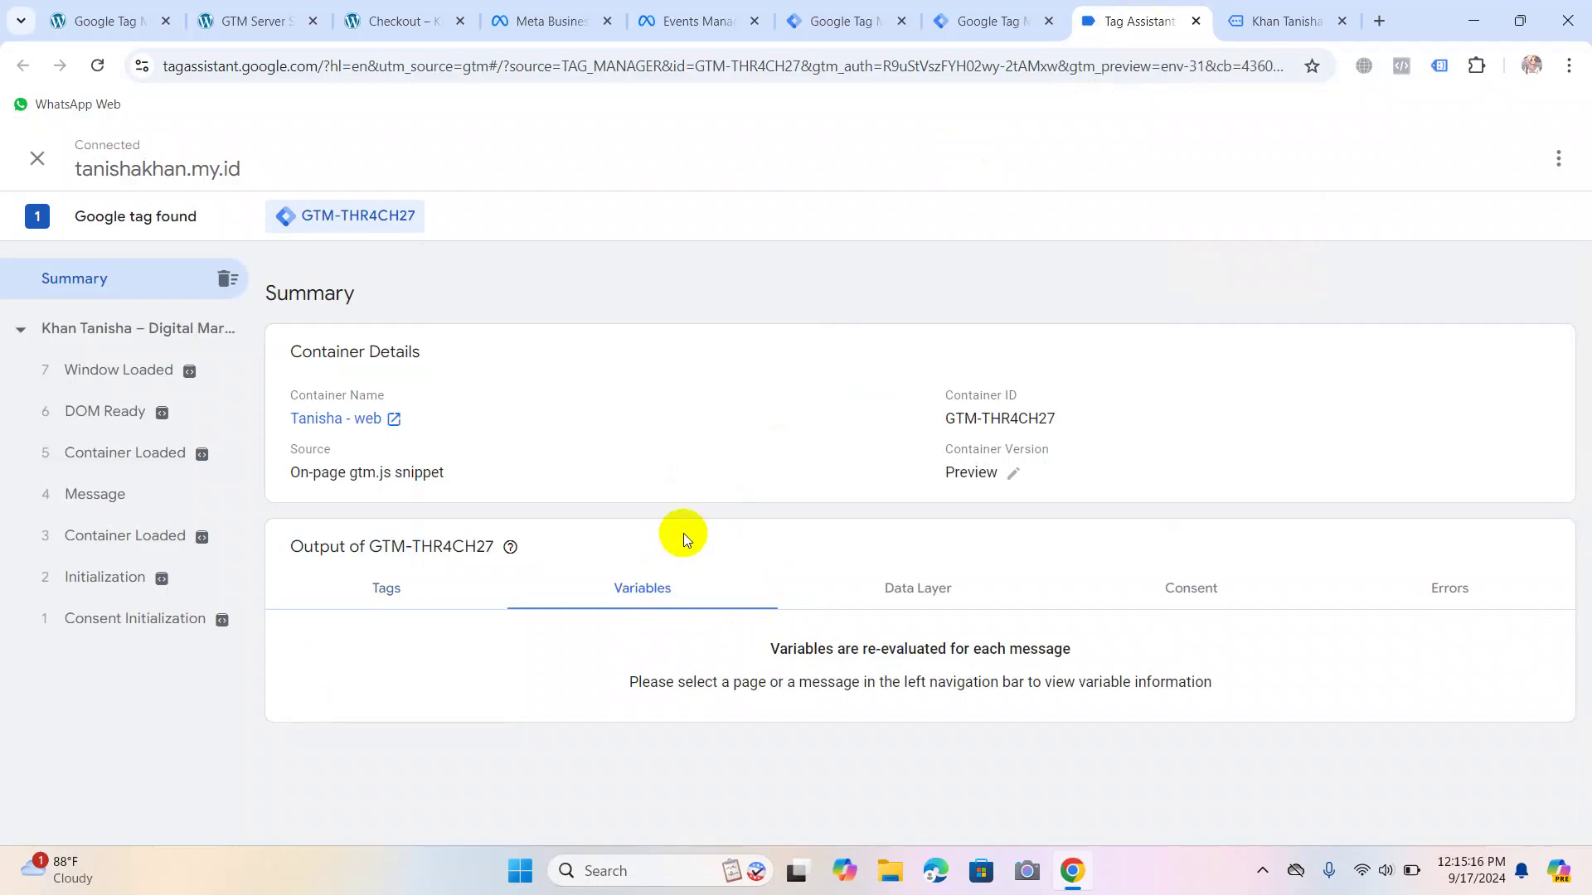
{"action": "left_click", "coordinate": [961, 583]}
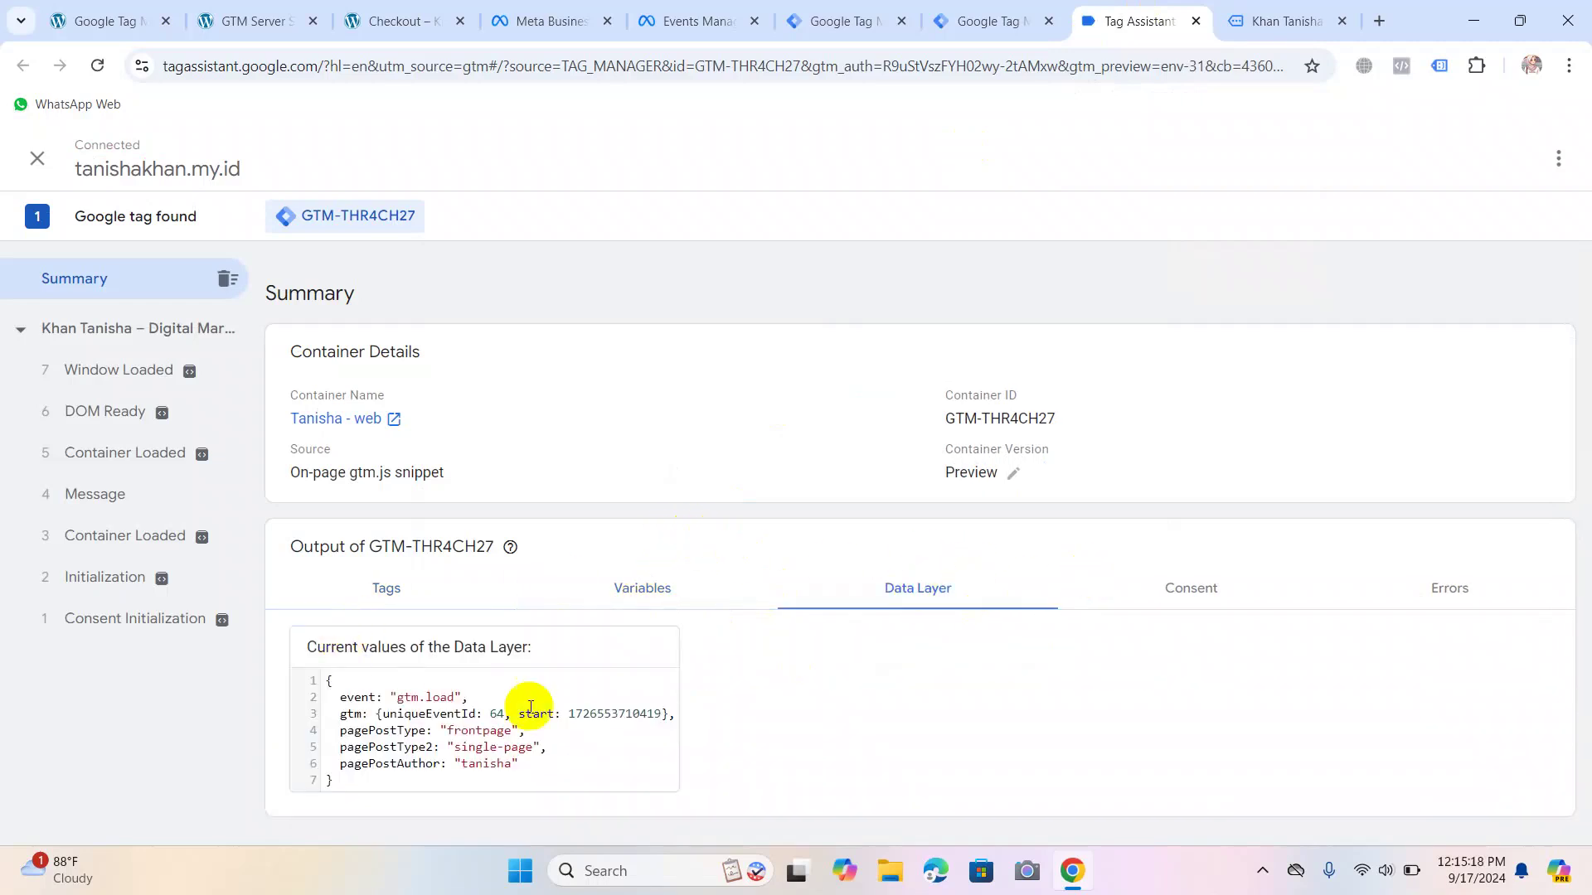
{"action": "left_click", "coordinate": [1446, 588]}
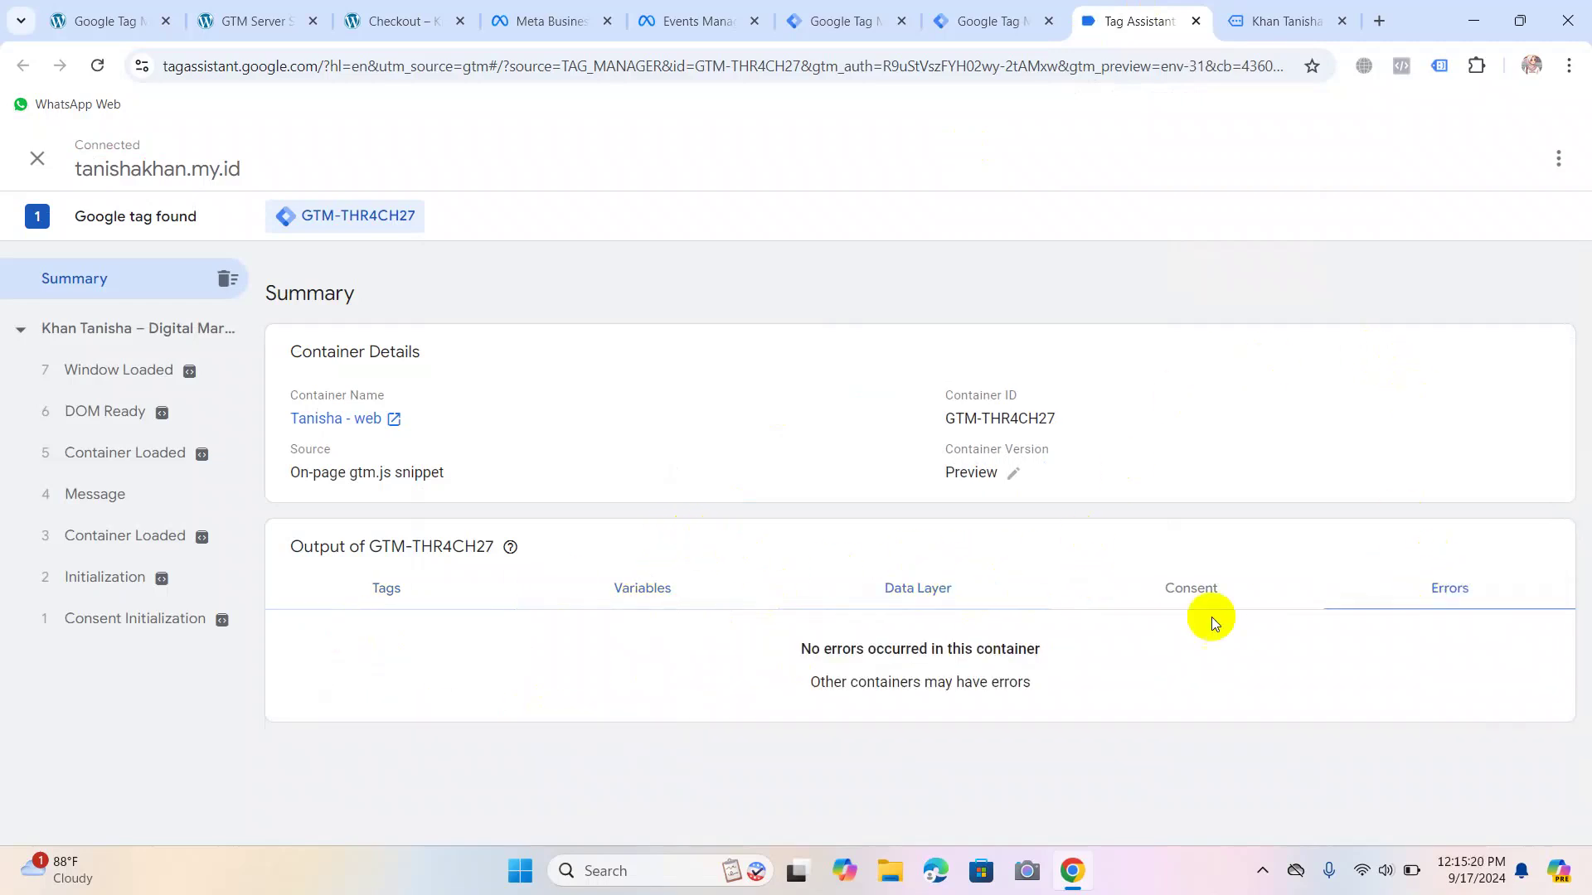
{"action": "left_click", "coordinate": [1173, 592]}
{"action": "left_click", "coordinate": [404, 595]}
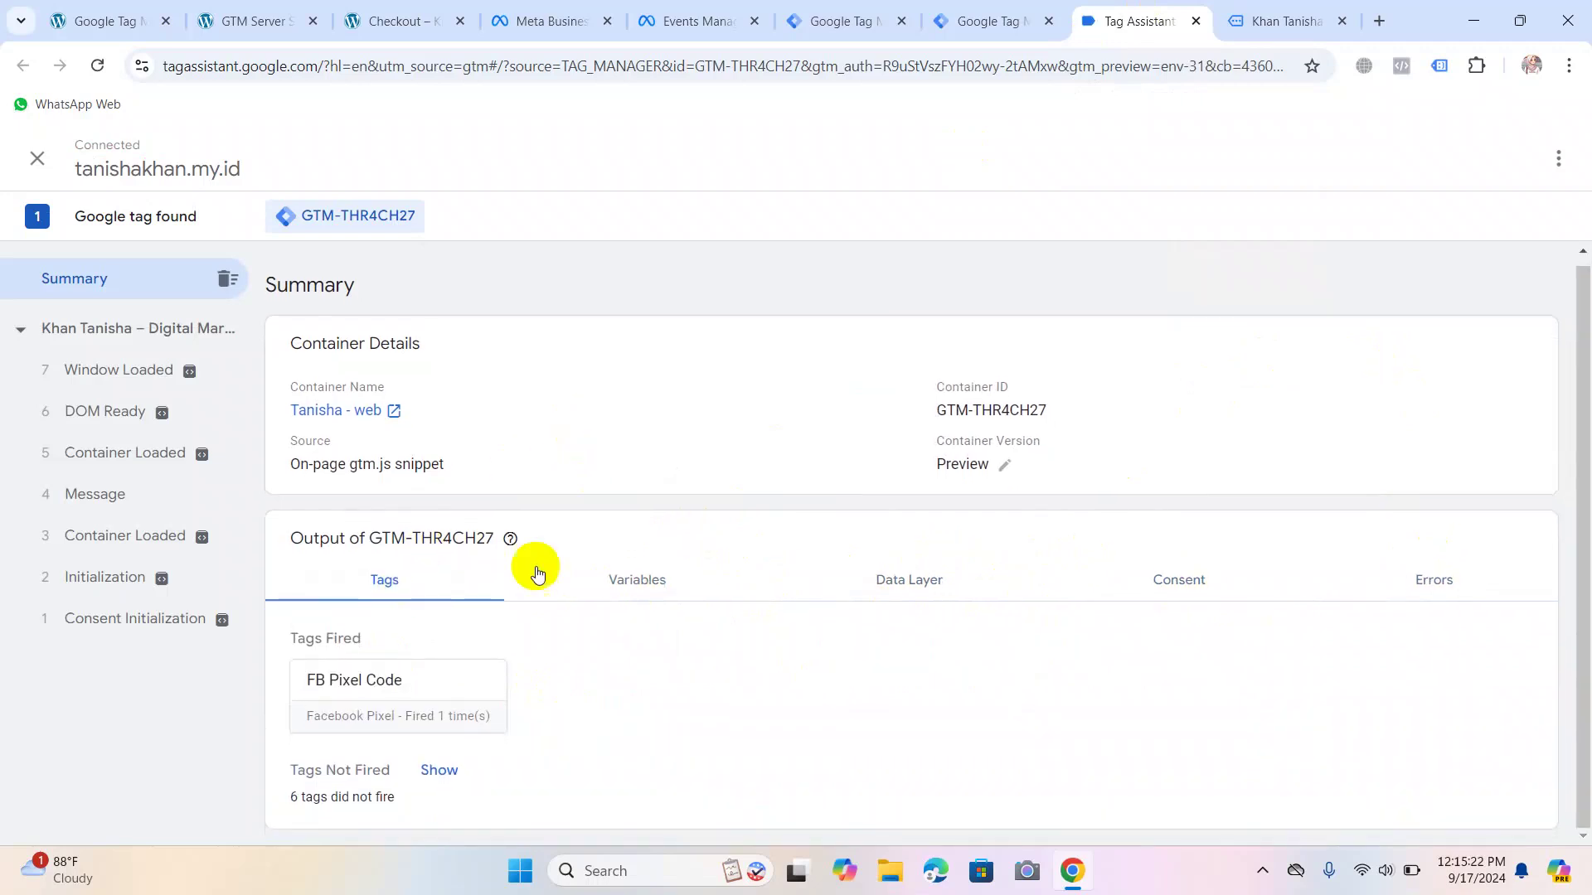
{"action": "left_click", "coordinate": [439, 783]}
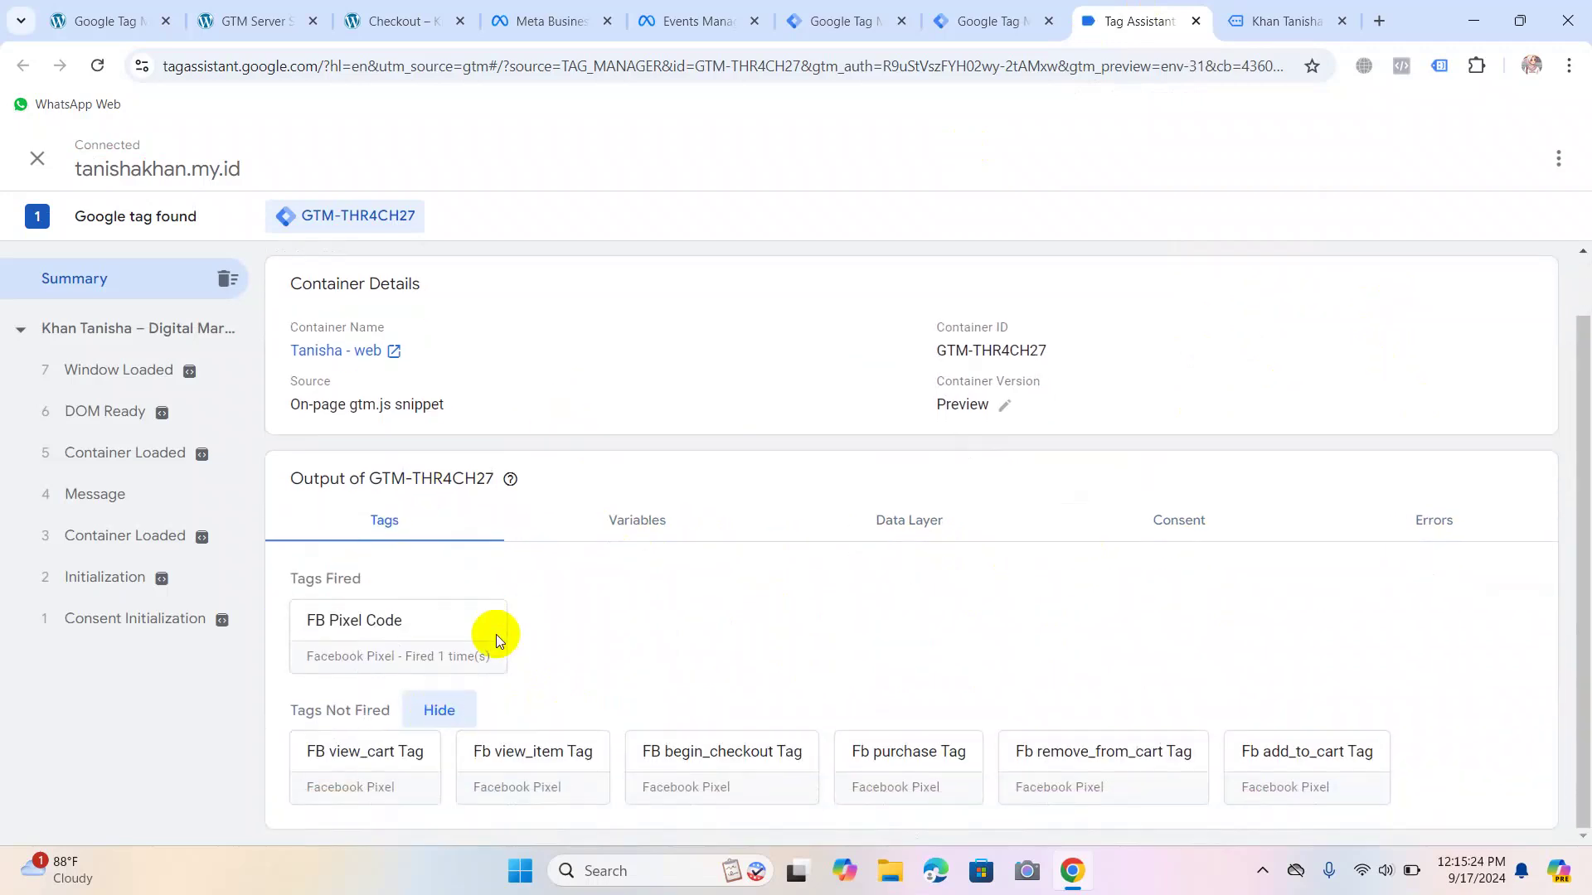